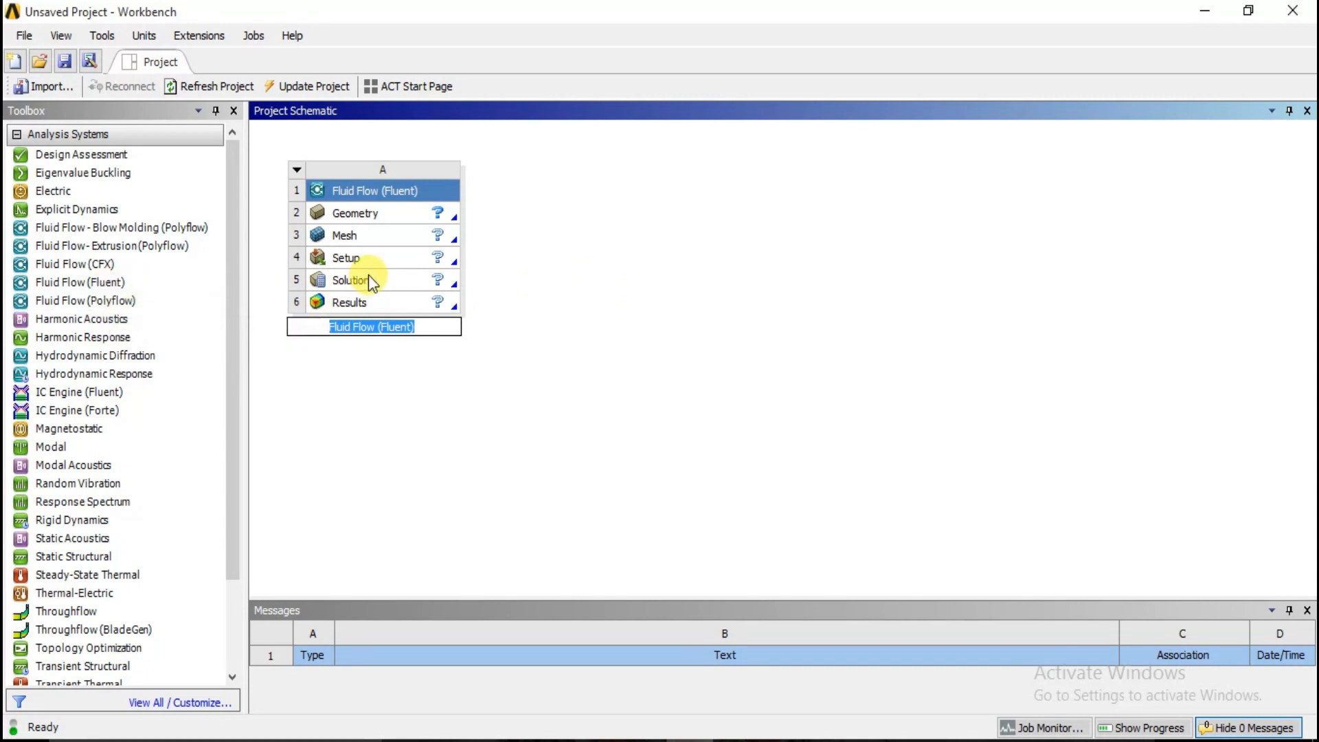
Step: Start a new DesignModeler geometry from the Geometry cell of the Fluid Flow (Fluent) system
left_click(423, 210)
right_click(424, 210)
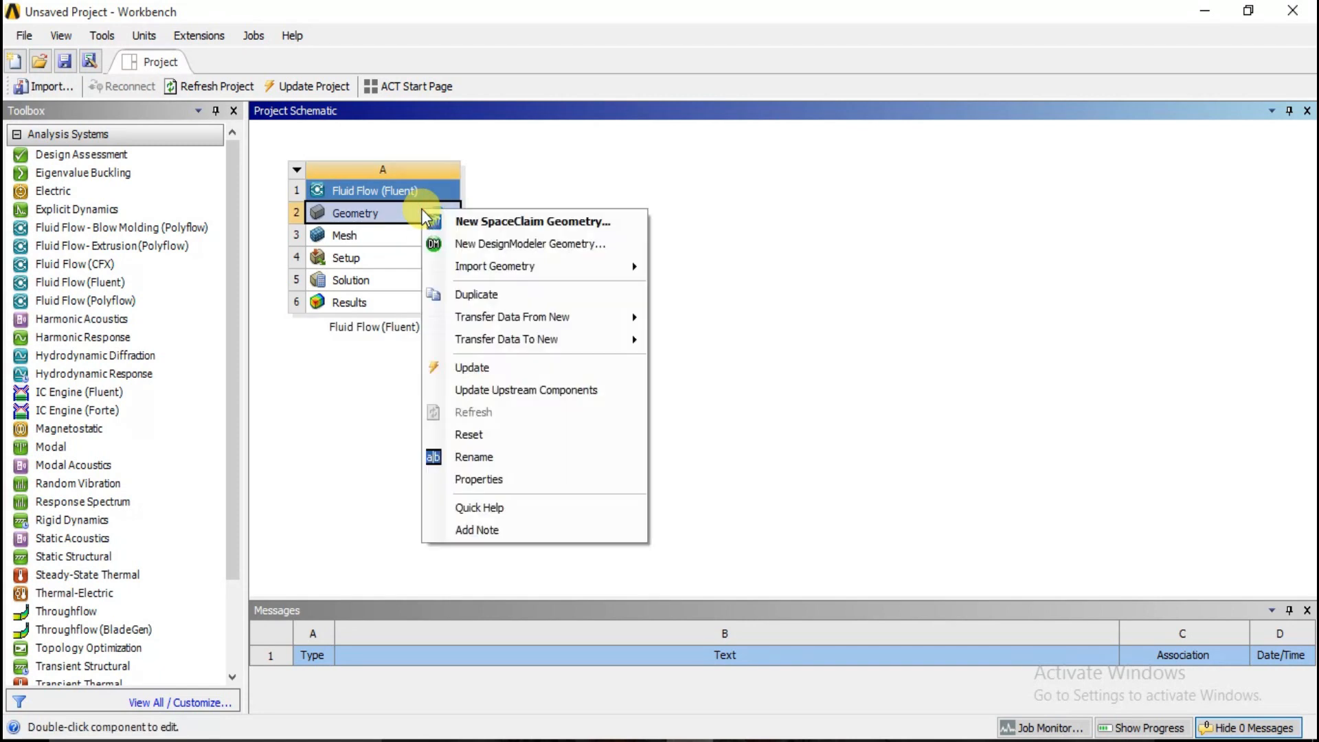
left_click(517, 242)
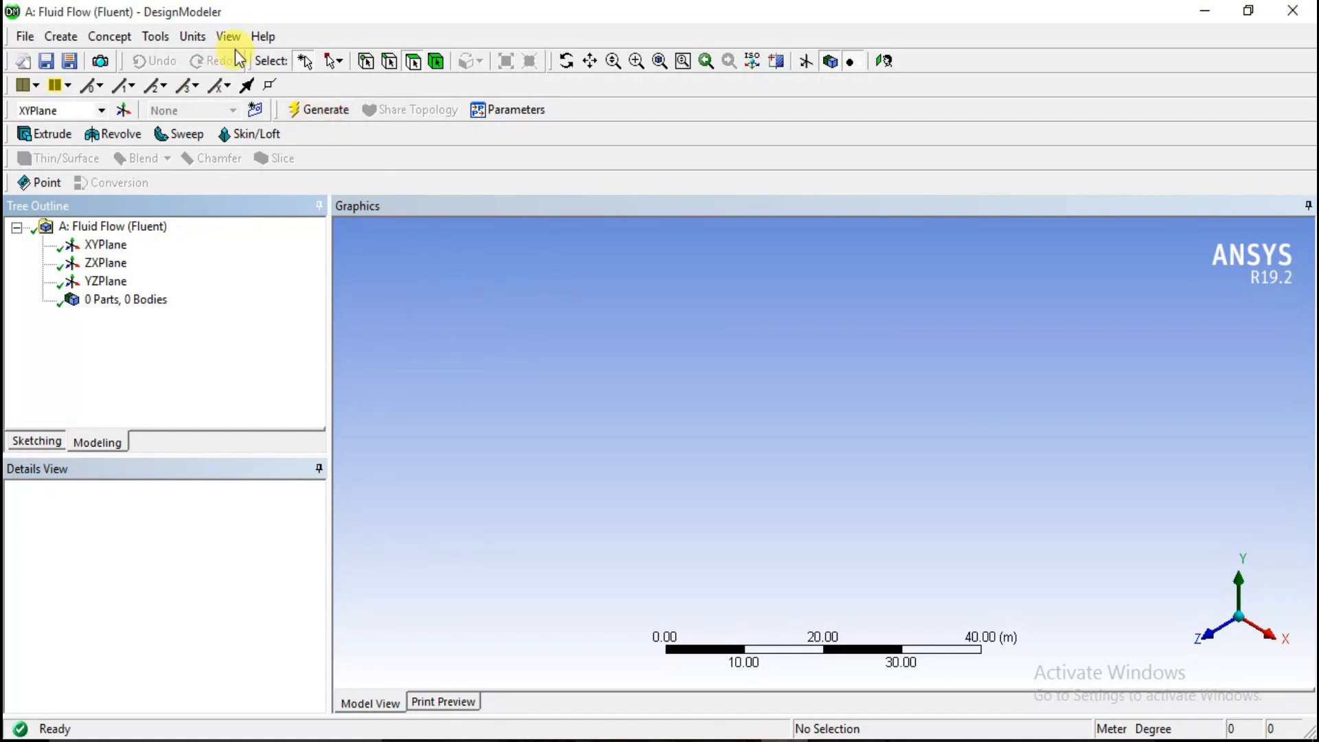
Step: Set the model's length unit to centimeter
left_click(217, 39)
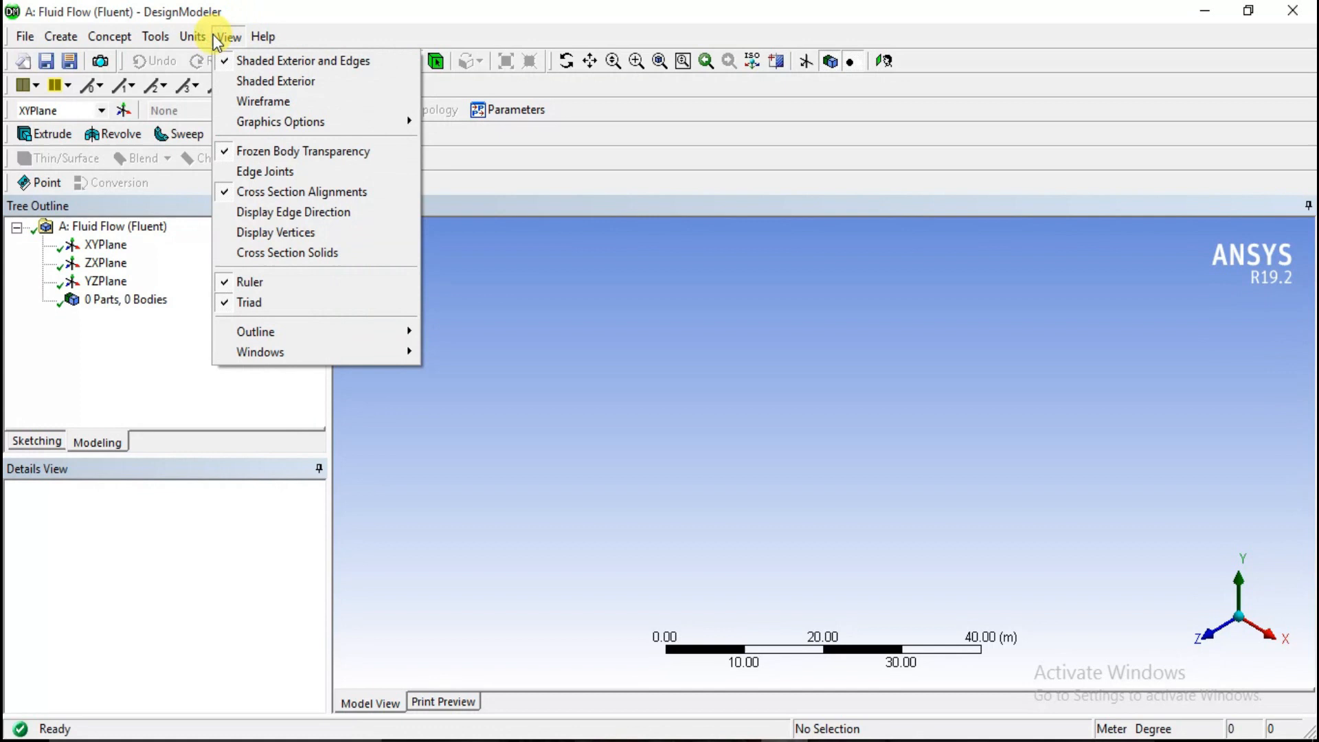
left_click(214, 36)
left_click(180, 36)
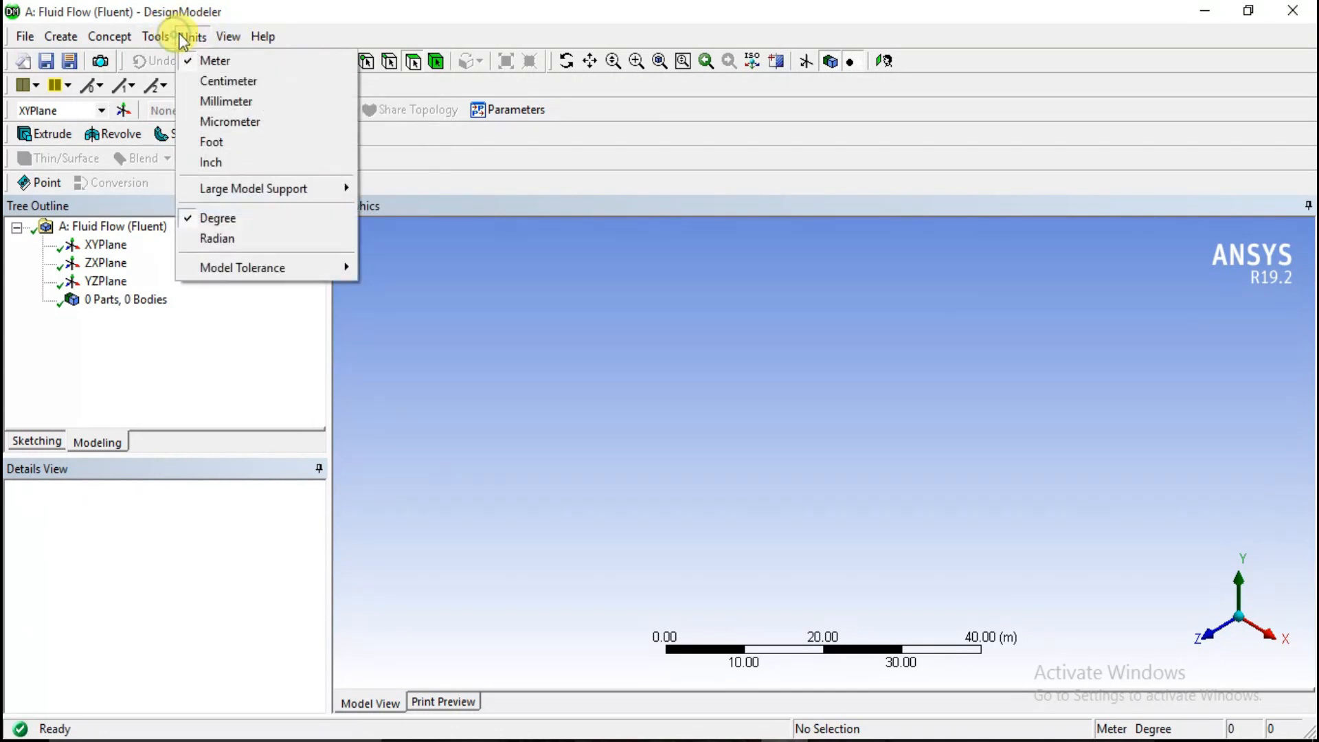
left_click(208, 75)
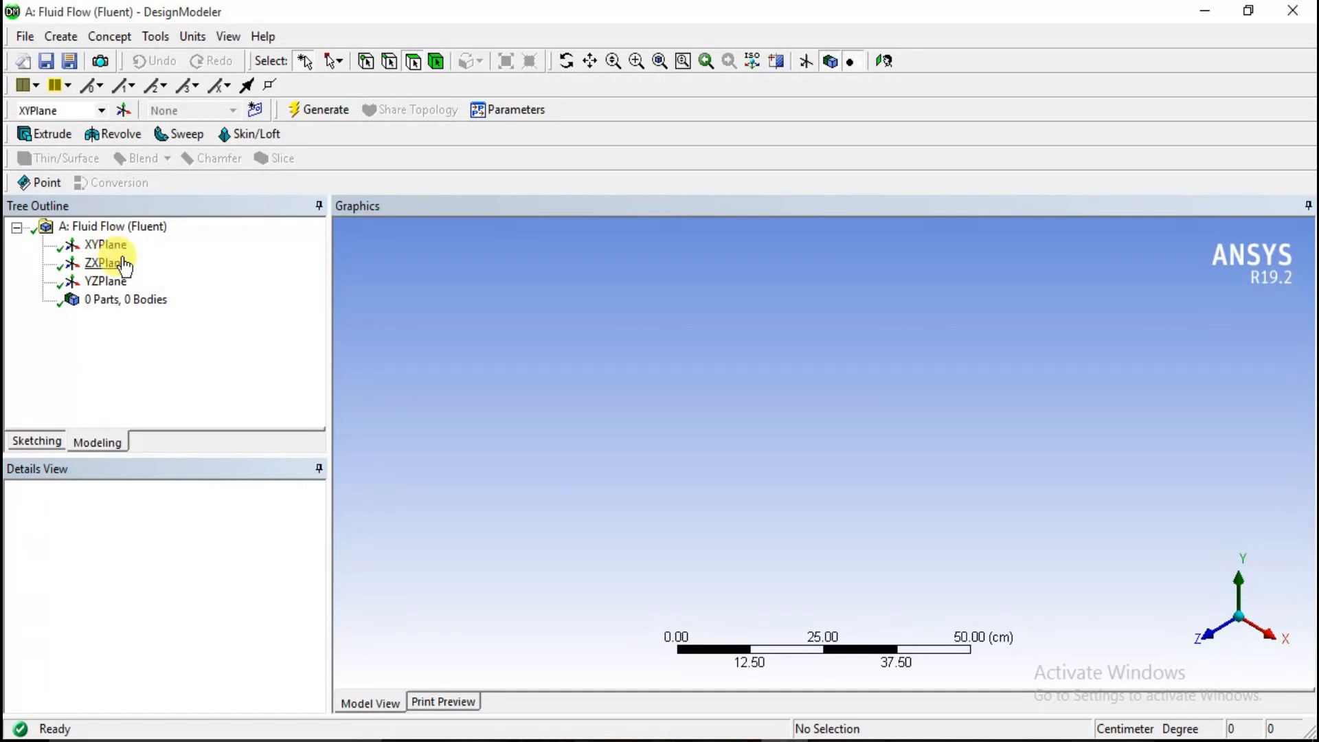
Step: Create a new sketch on the XYPlane and orient the view to look straight at it
left_click(105, 245)
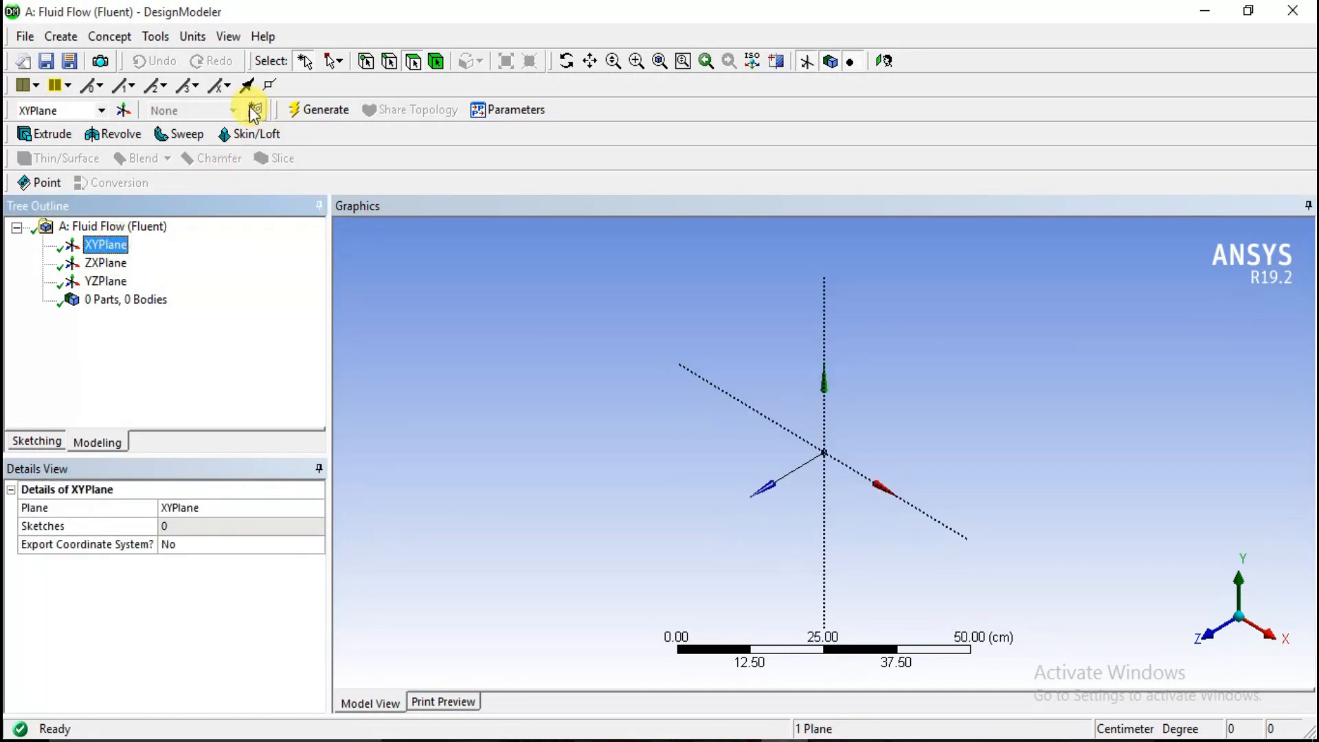
left_click(255, 110)
right_click(140, 268)
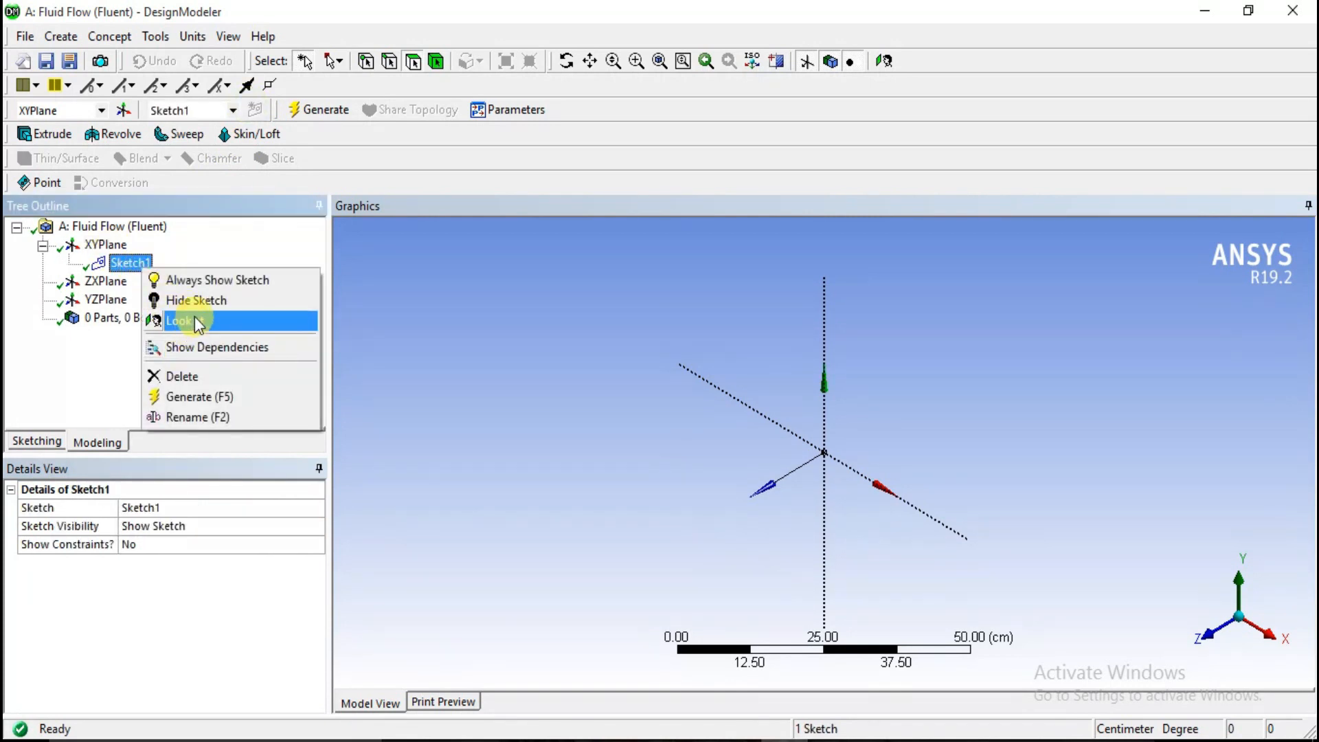
left_click(203, 321)
scroll(904, 419, "up", 3)
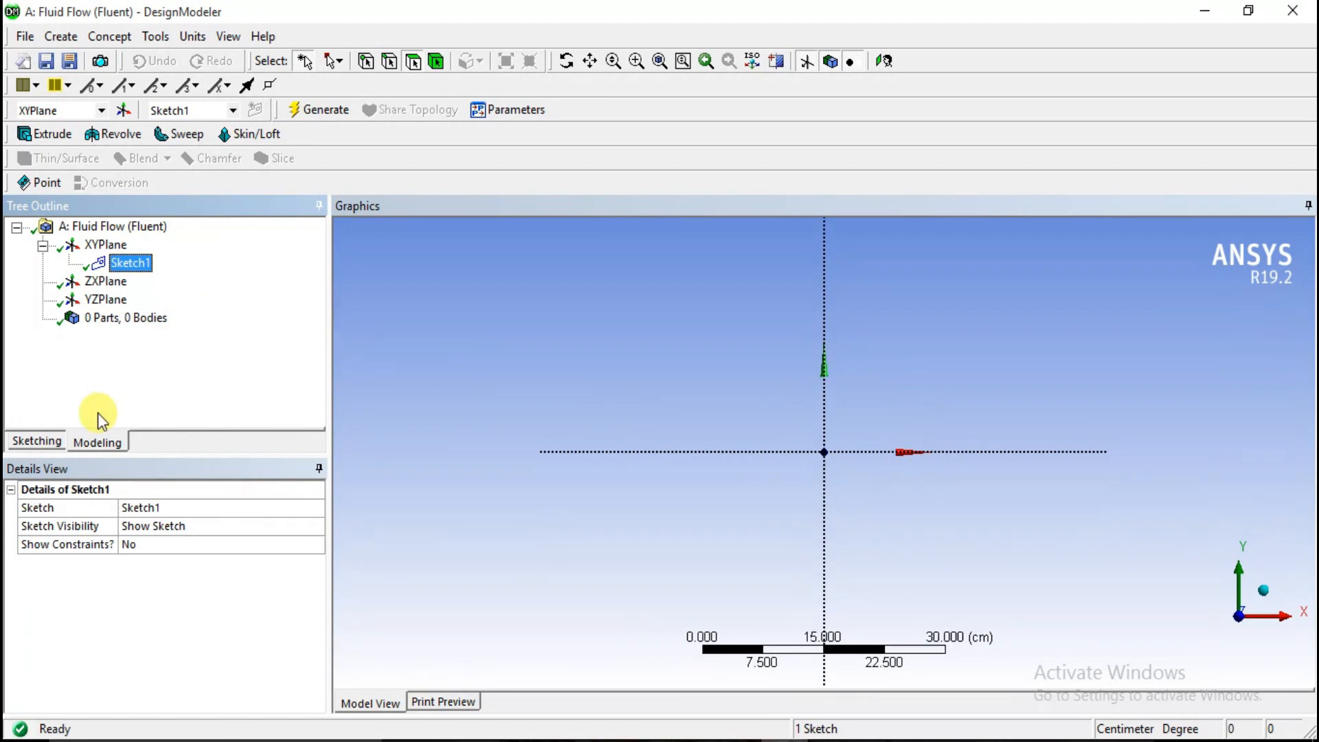
Step: Sketch a short horizontal line about 1.96 cm long, crossing the vertical axis about 1.7 cm above the origin
left_click(33, 439)
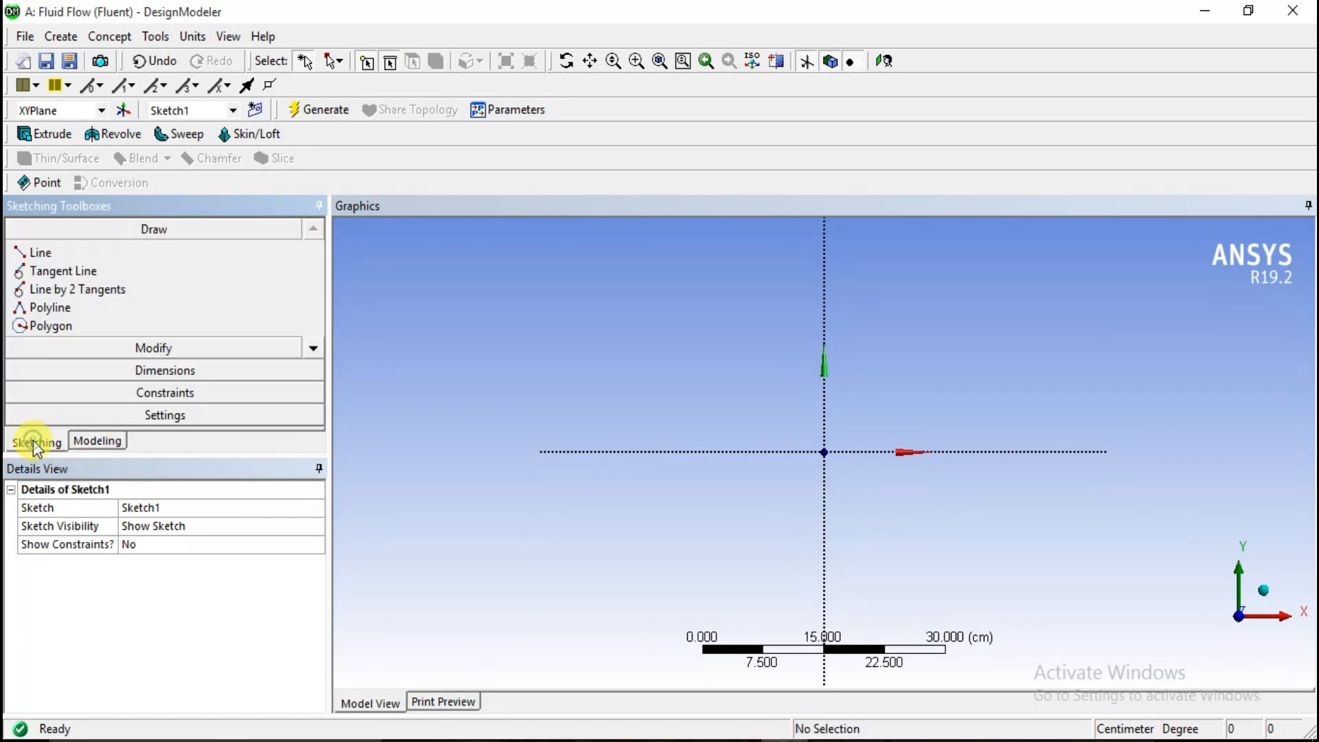
left_click(313, 348)
left_click(315, 228)
left_click(41, 253)
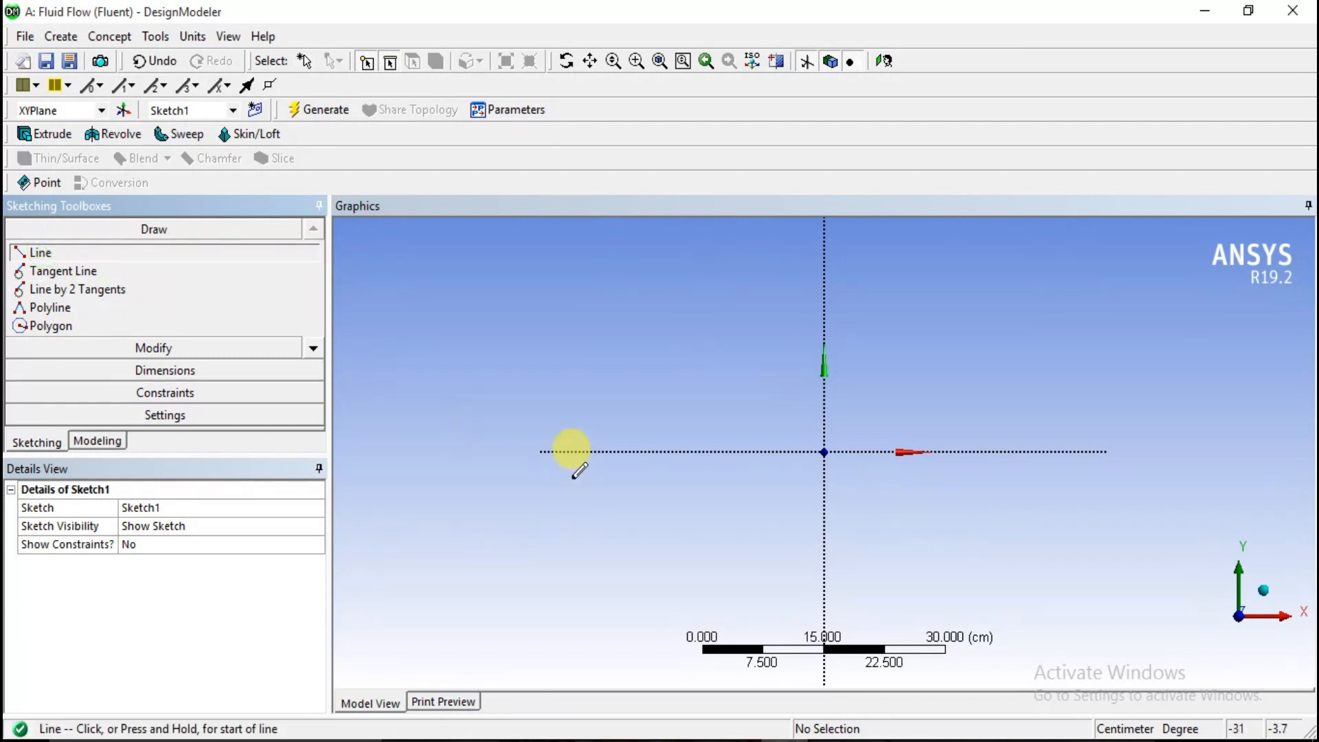
scroll(683, 439, "up", 1)
scroll(817, 429, "up", 1)
left_click(813, 428)
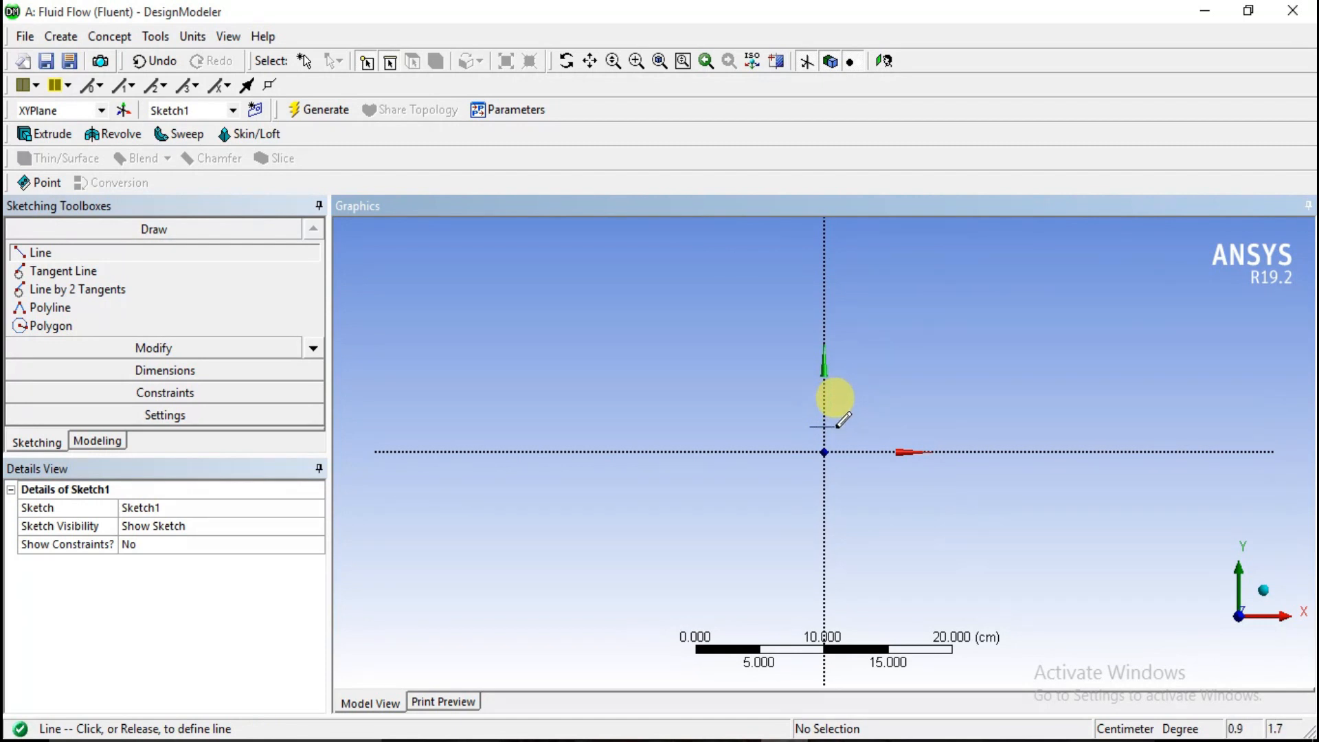
left_click(836, 427)
Step: Dimension the horizontal distance from the short line's left endpoint to the vertical axis and set it to 0.5 cm
left_click(126, 368)
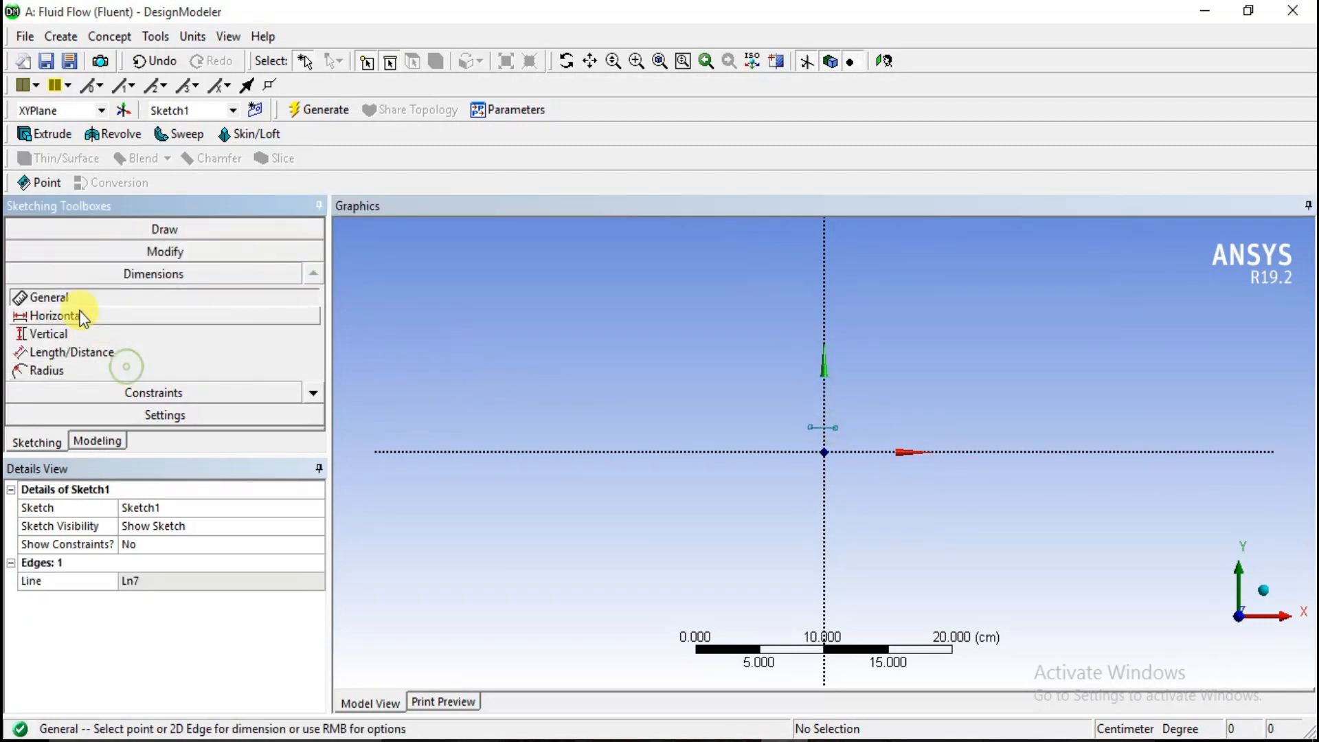
left_click(77, 315)
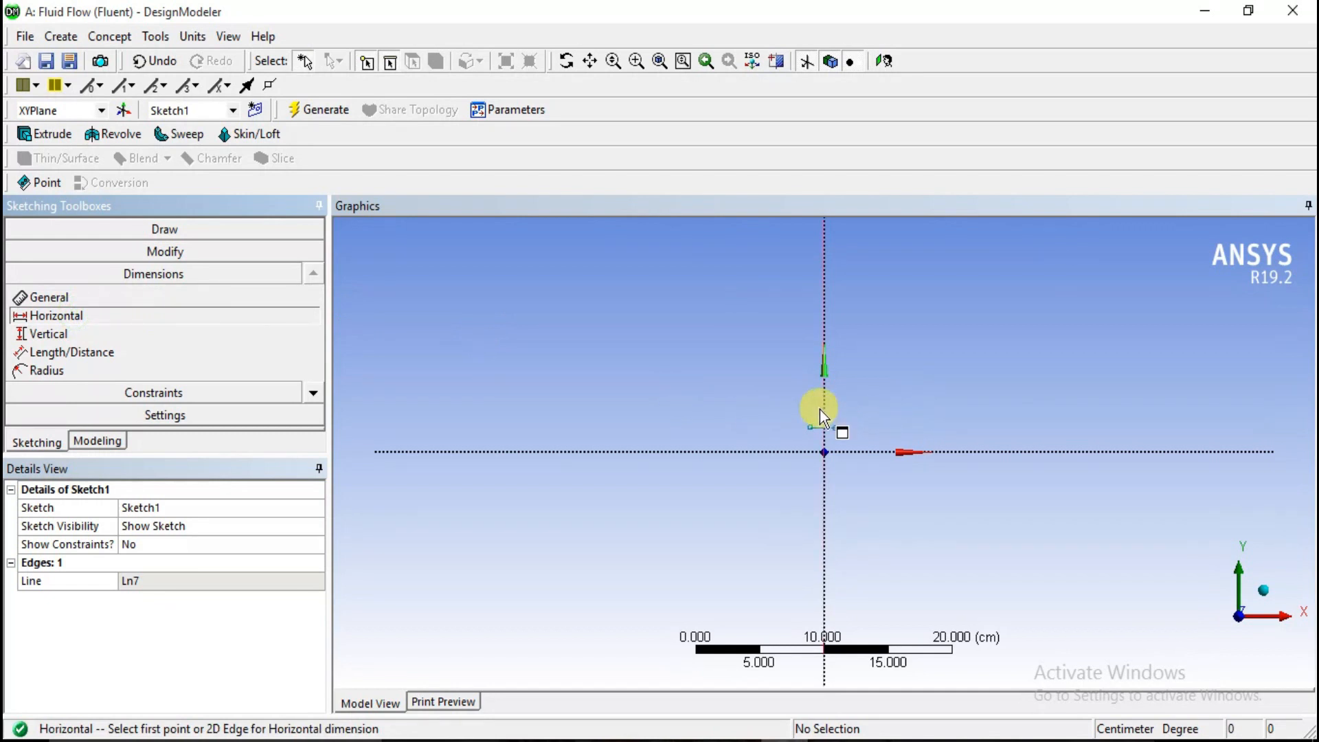
left_click(822, 429)
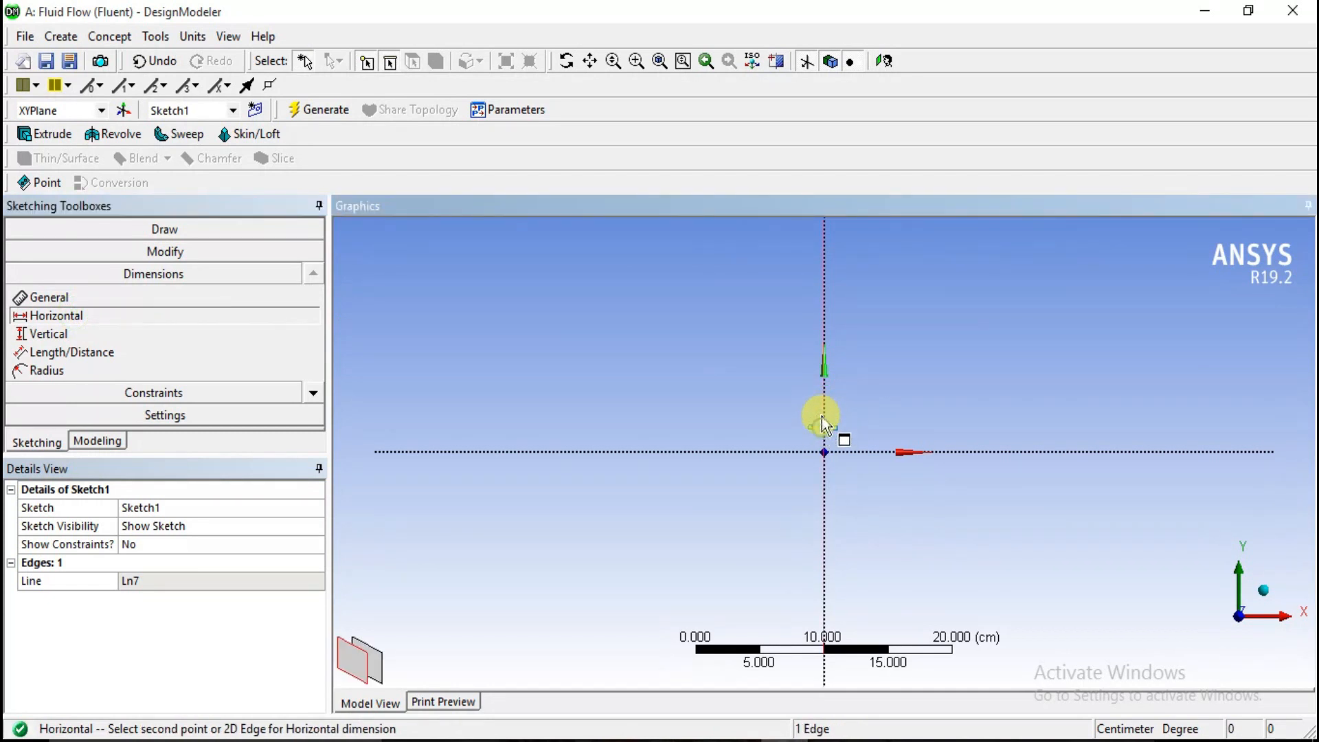
left_click(80, 297)
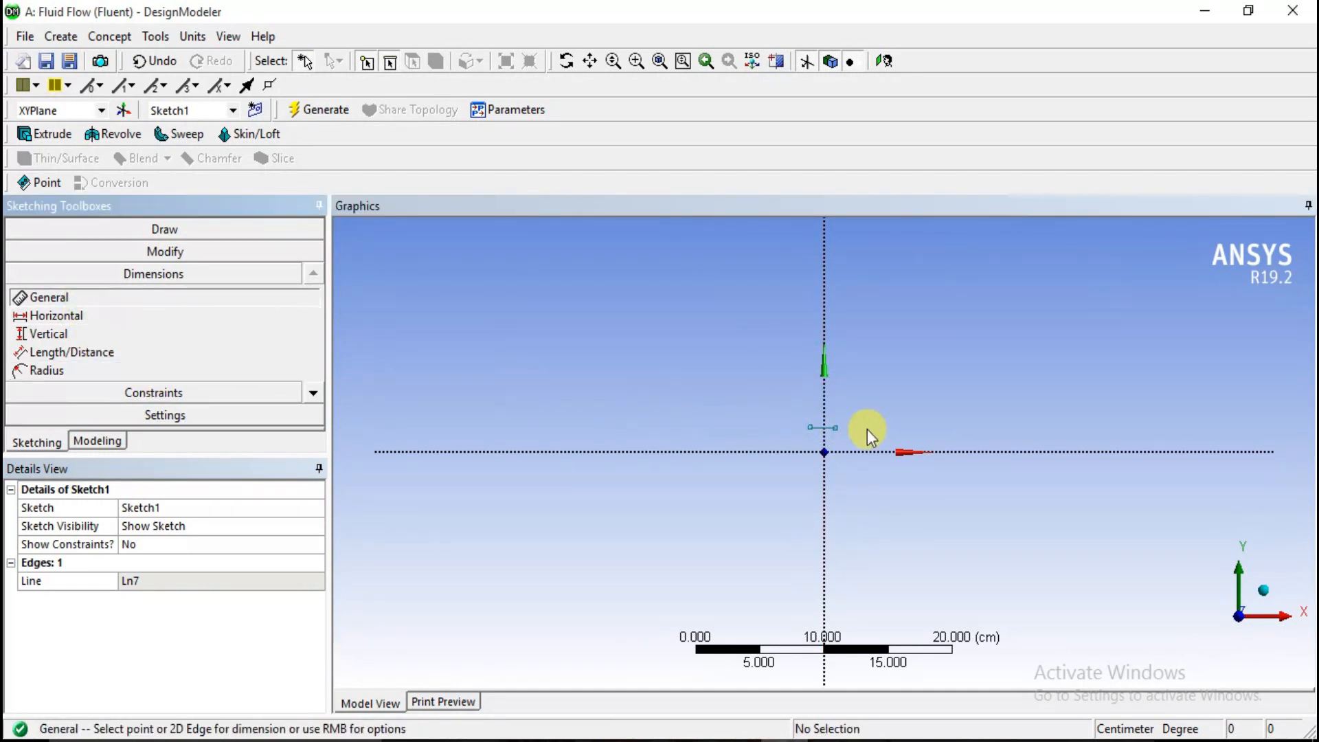
left_click(822, 407)
left_click(807, 426)
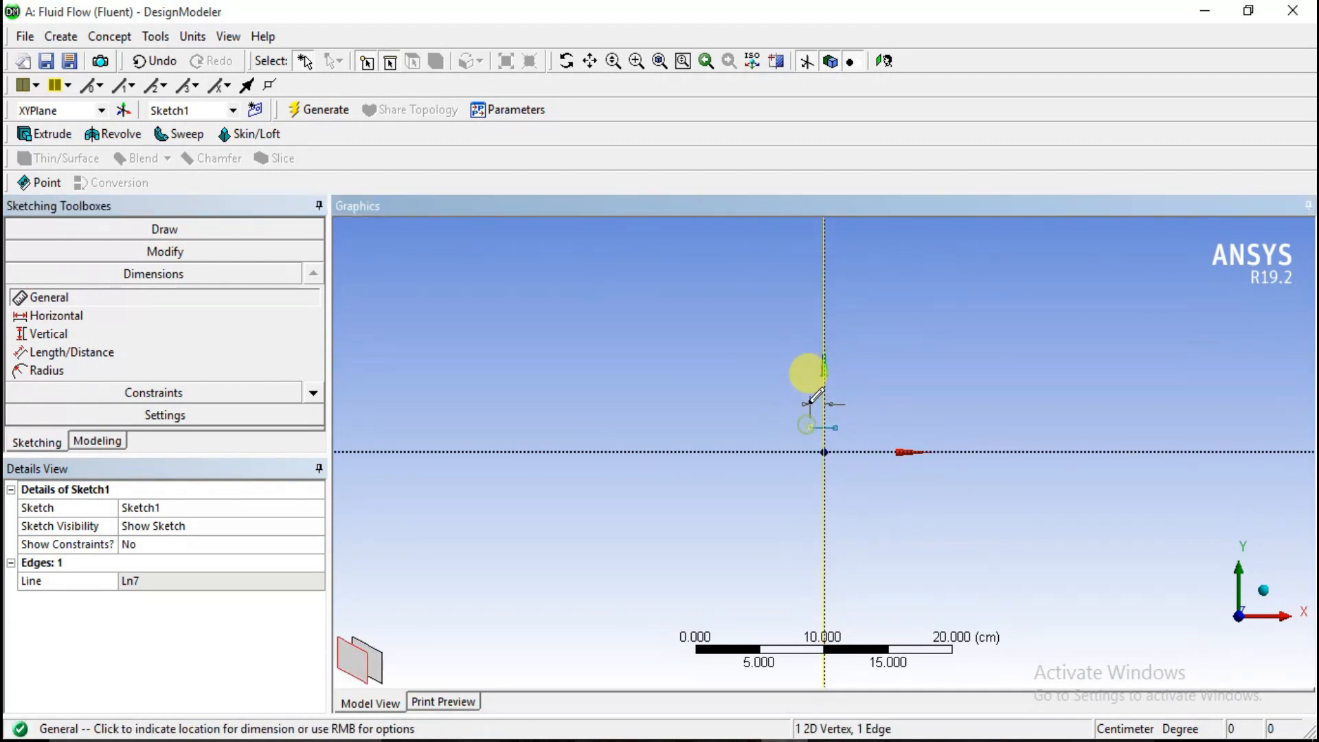
left_click(802, 402)
left_click(181, 582)
type("0.5")
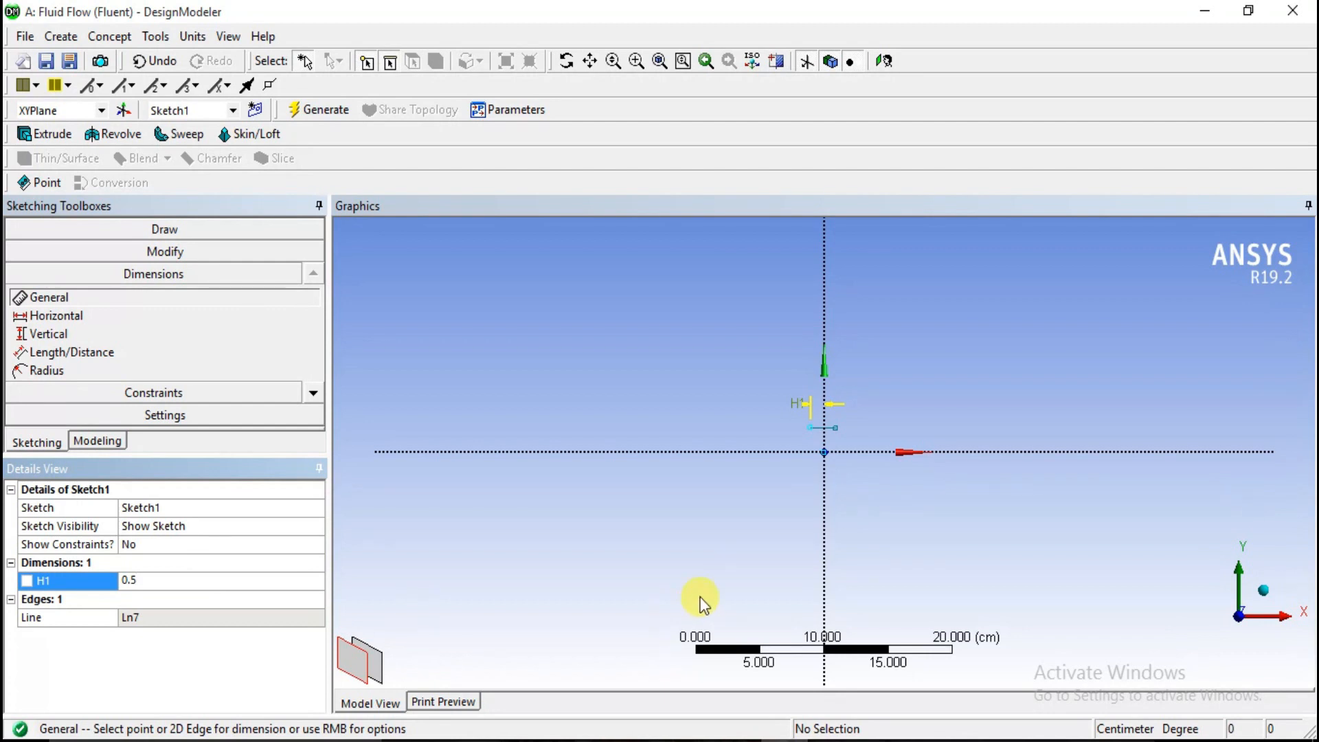
key("Return")
Step: Dimension the length of the short horizontal line and set it to 1 cm
left_click(832, 429)
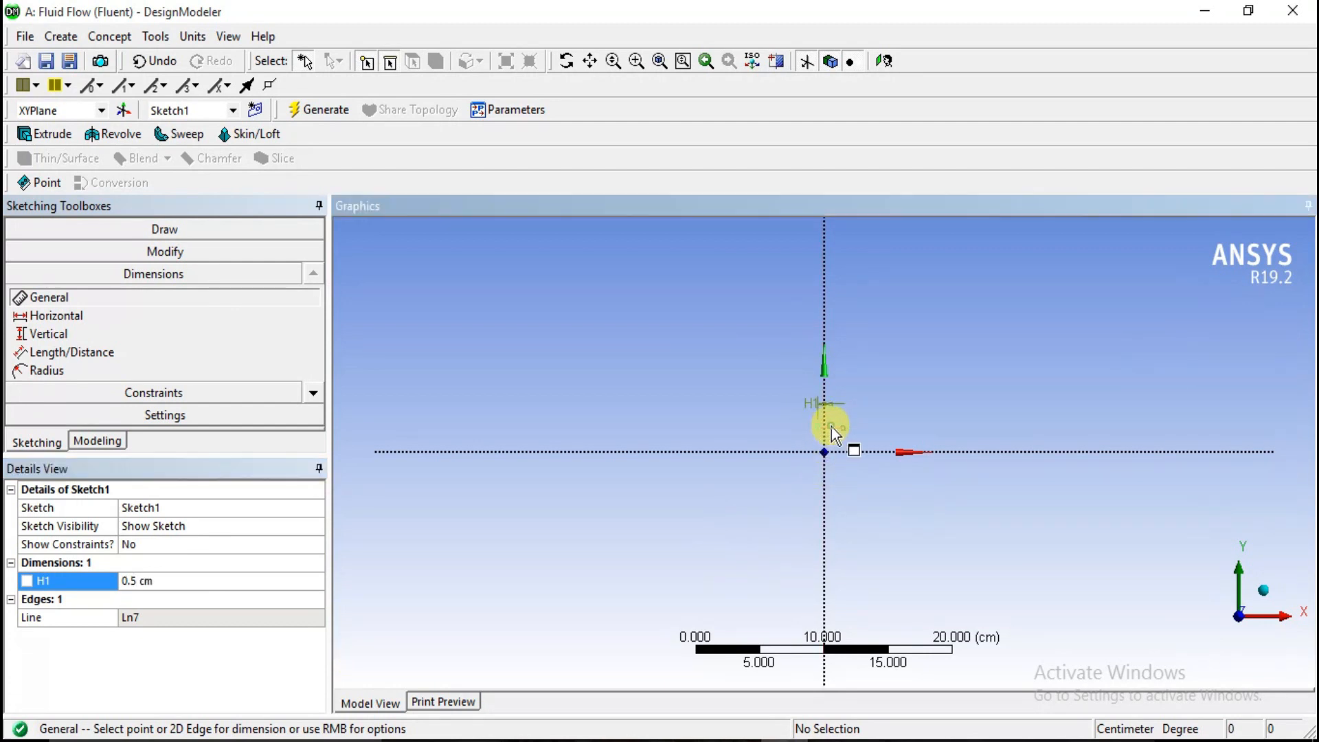
left_click(827, 379)
left_click(157, 582)
type("1")
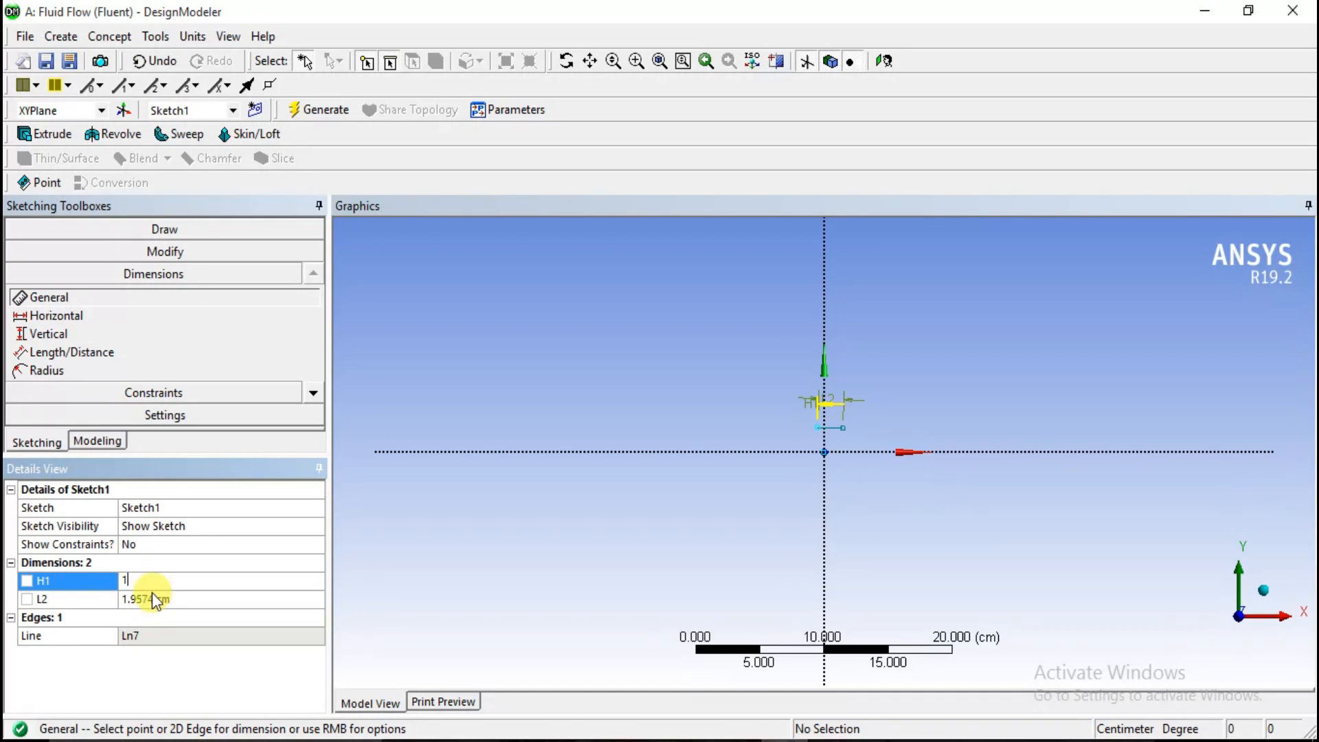
type("0.5")
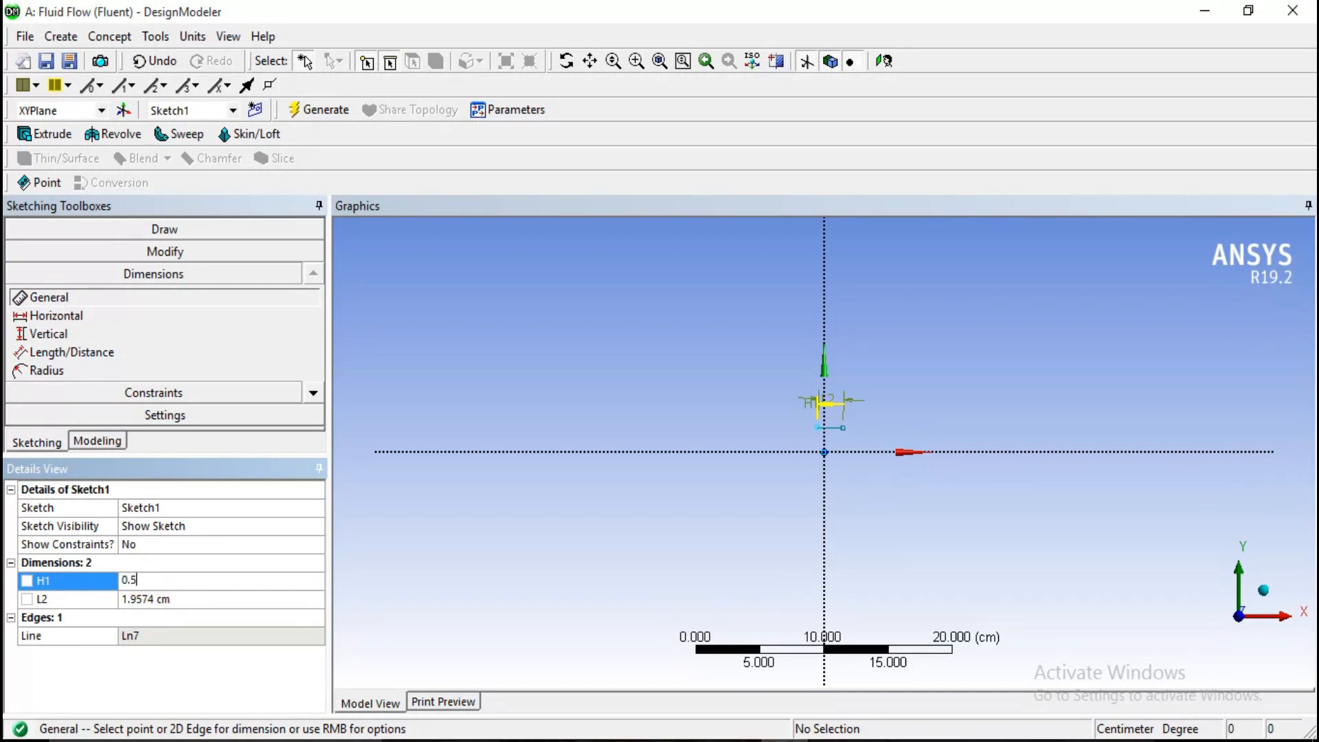
left_click(142, 599)
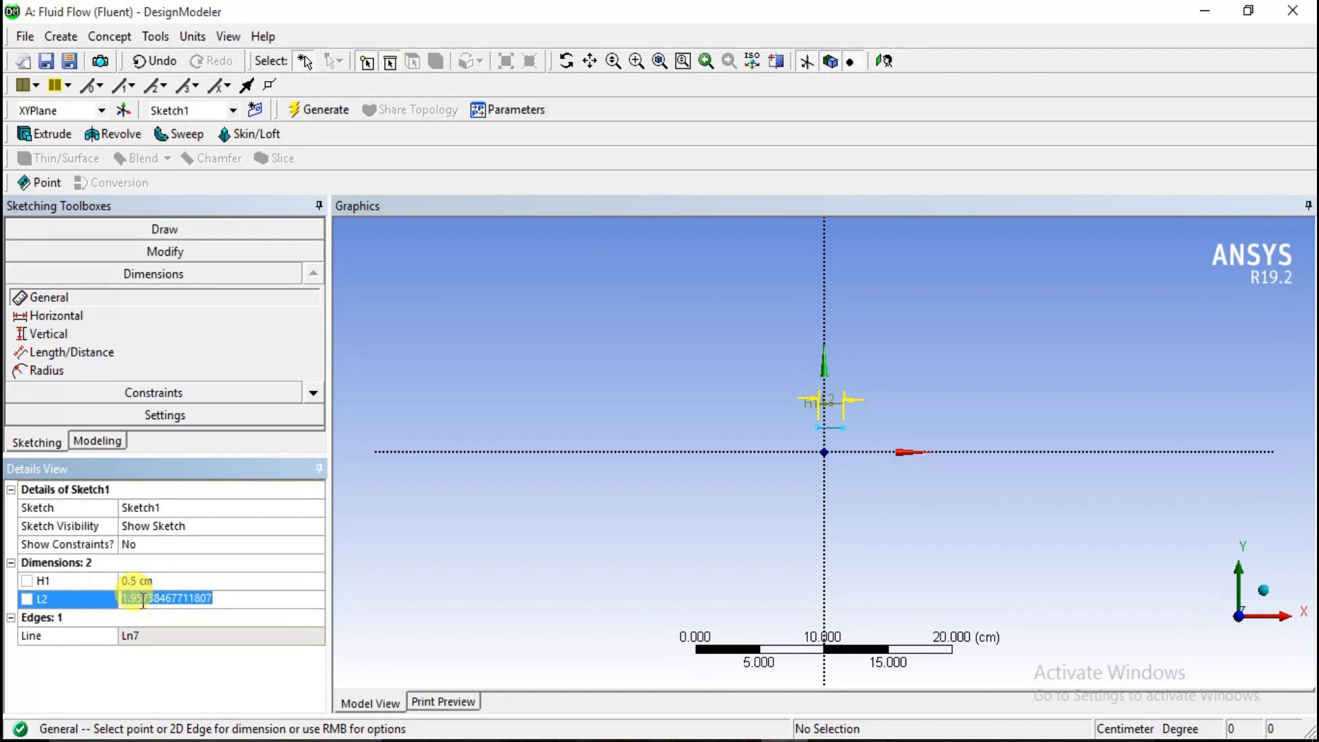
type("1")
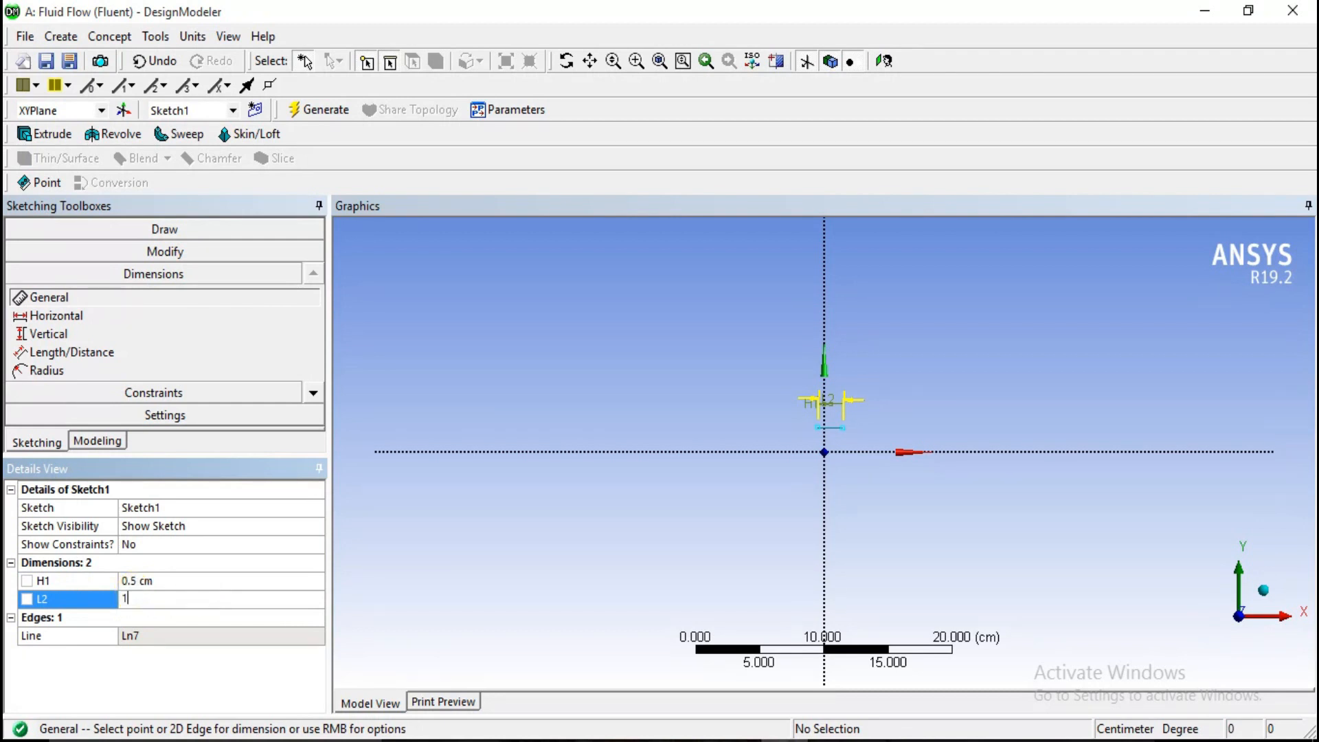
key("Return")
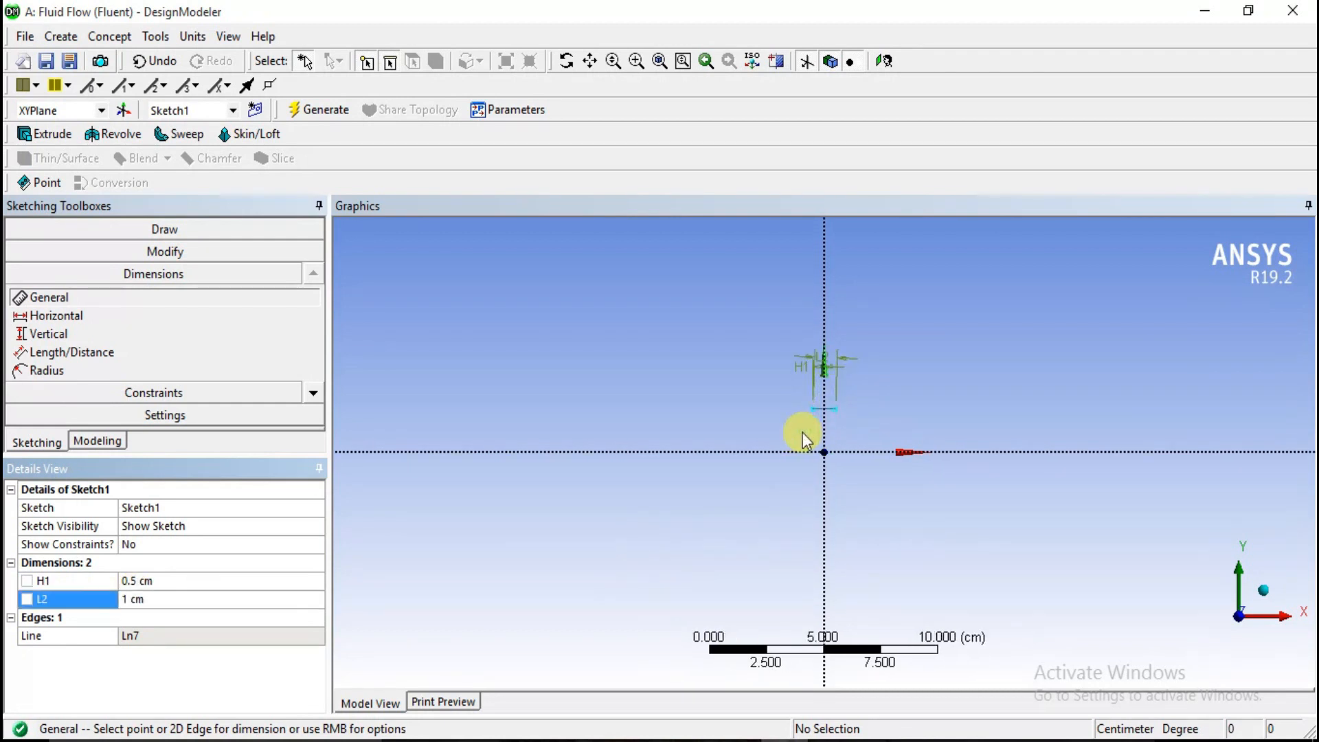
Step: Draw two lines sloping up and outward from the short line's ends, reaching about (-15.9, 4.8) cm and (14.9, 5.3) cm
left_click(191, 230)
left_click(31, 253)
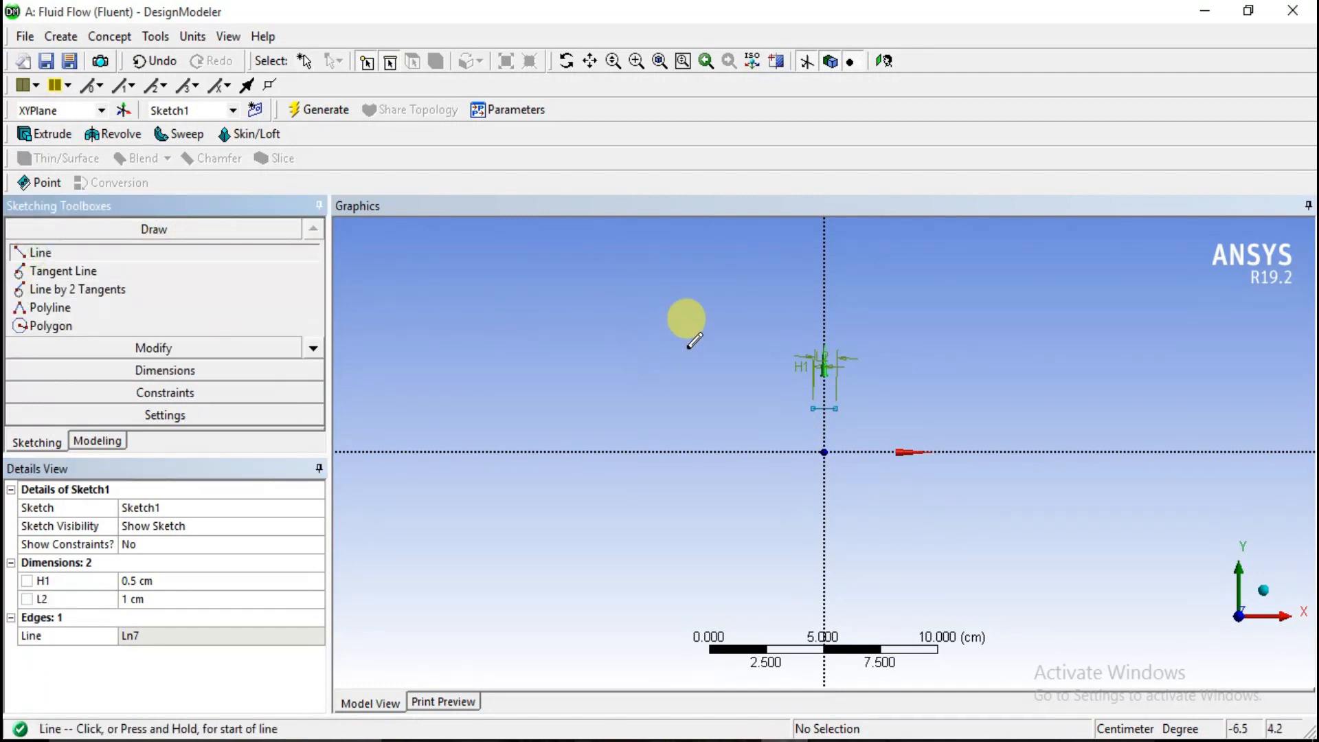
left_click(811, 406)
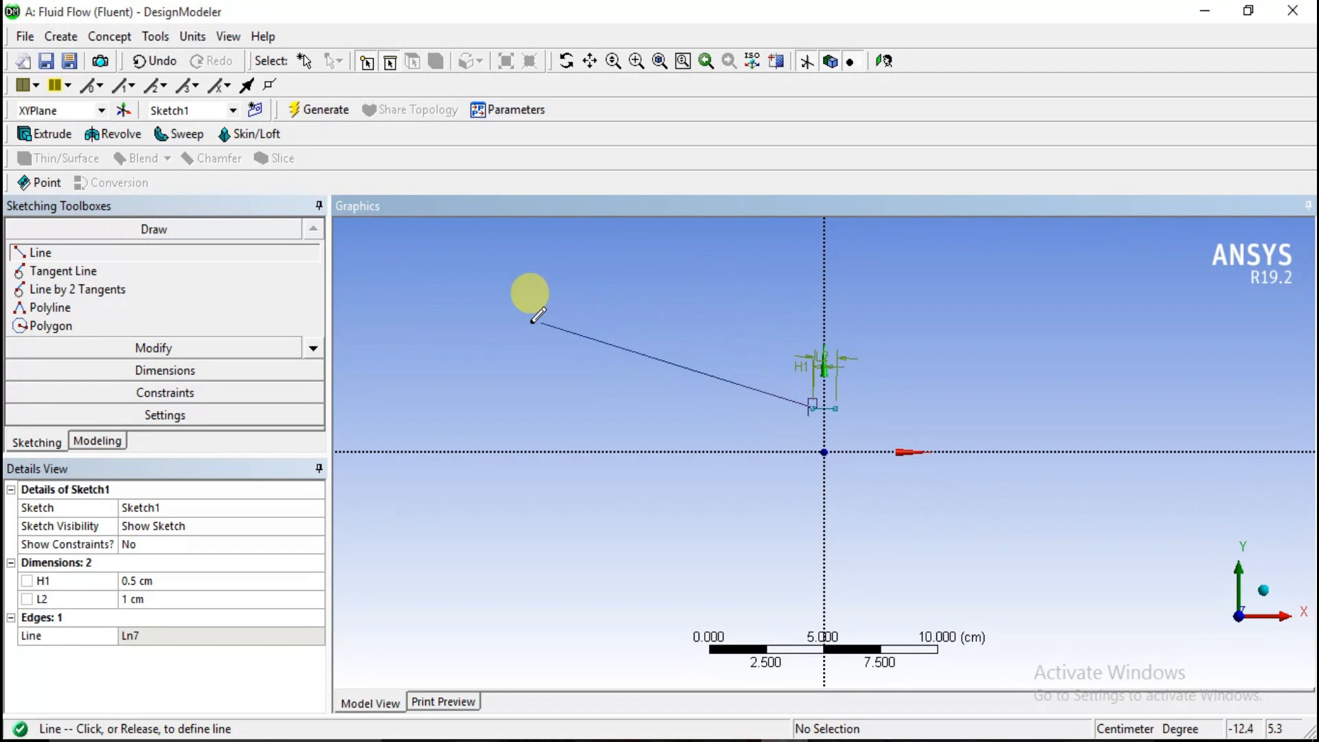
left_click(462, 334)
left_click(836, 406)
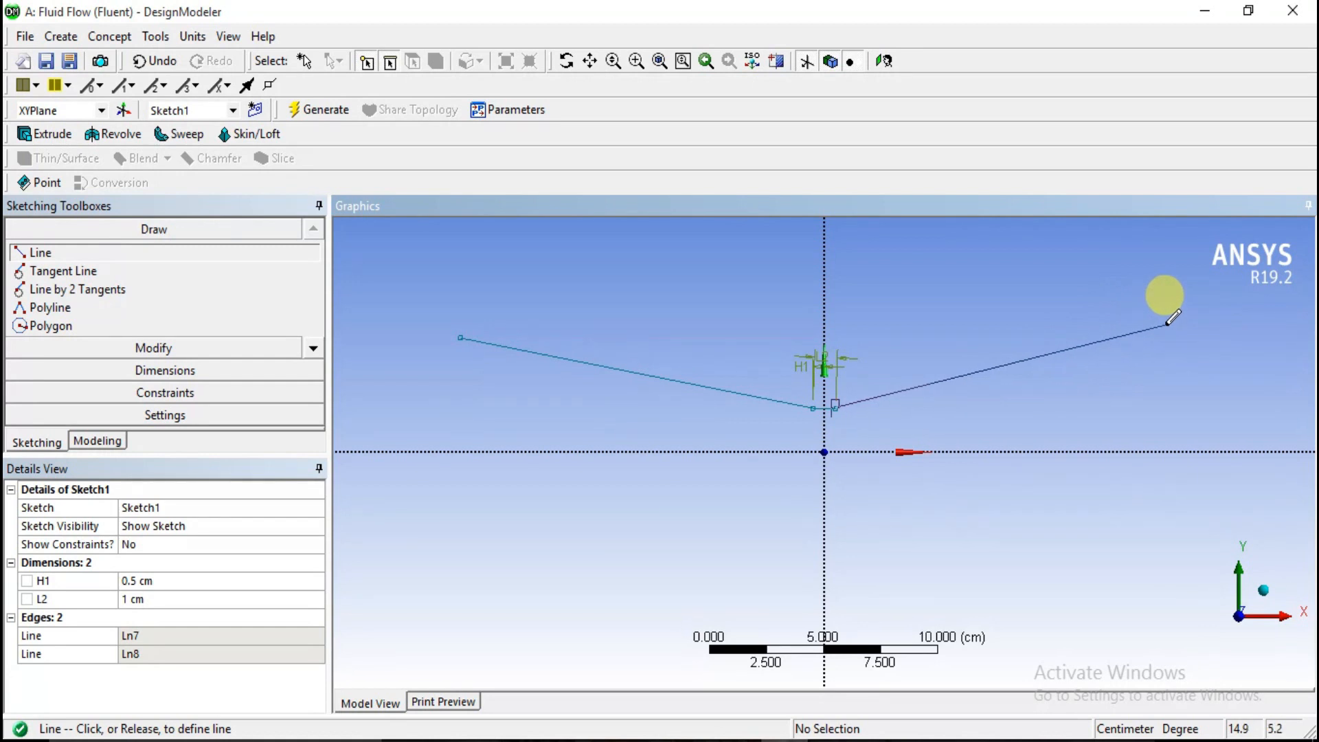
left_click(1167, 323)
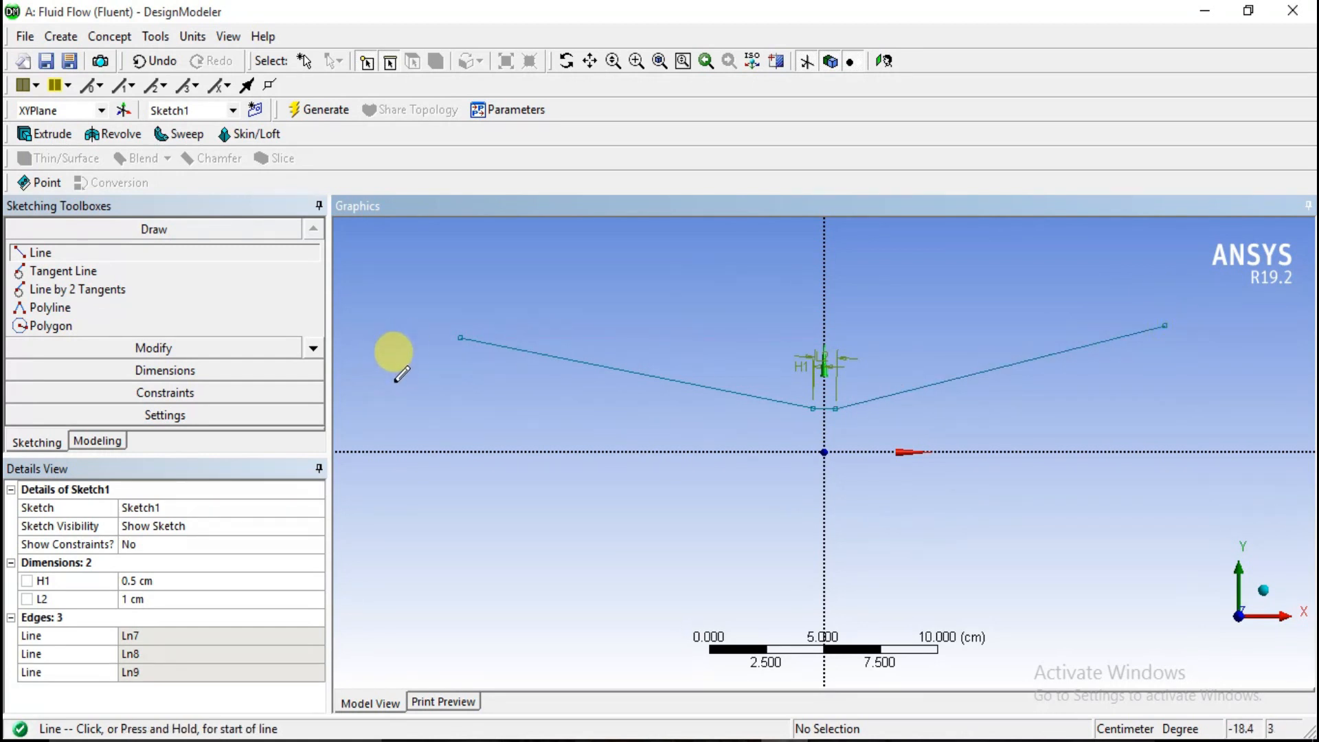
Step: Dimension the height of the left sloping line's outer endpoint above the horizontal axis and set it to 4 cm
left_click(145, 370)
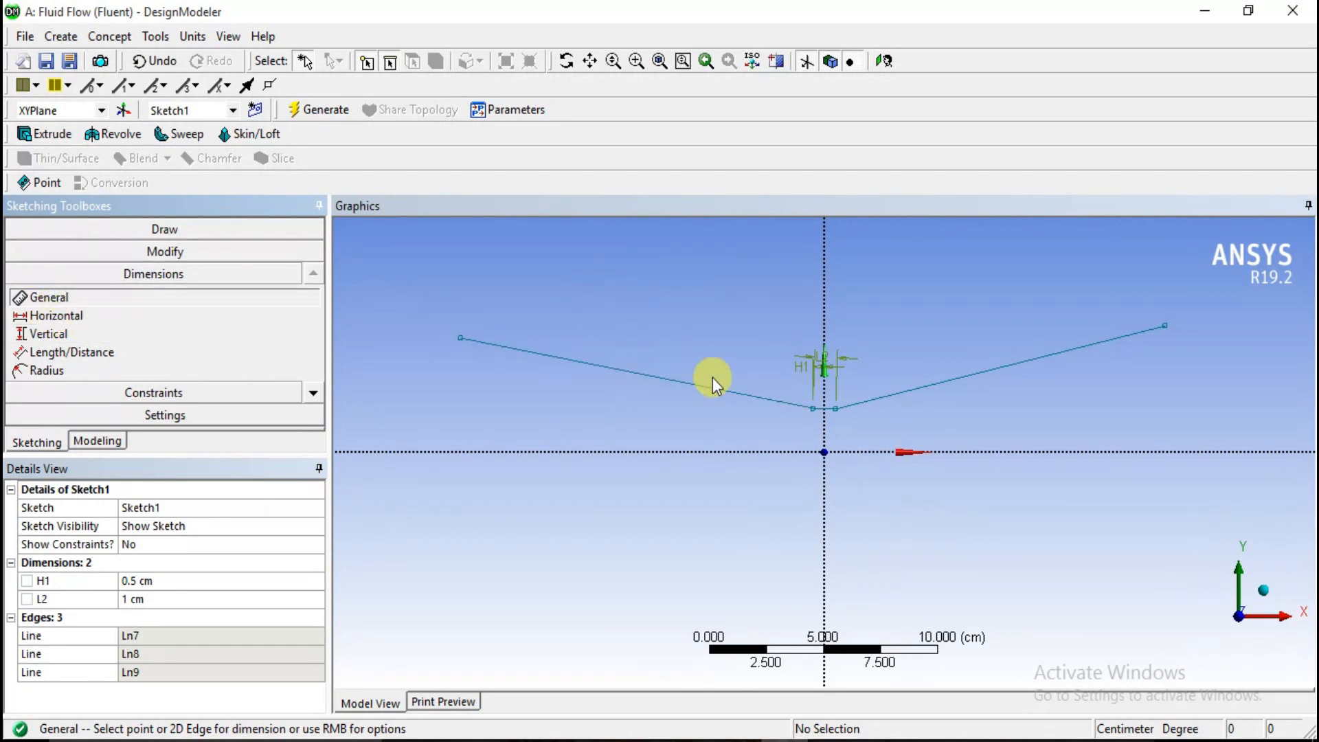
left_click(458, 337)
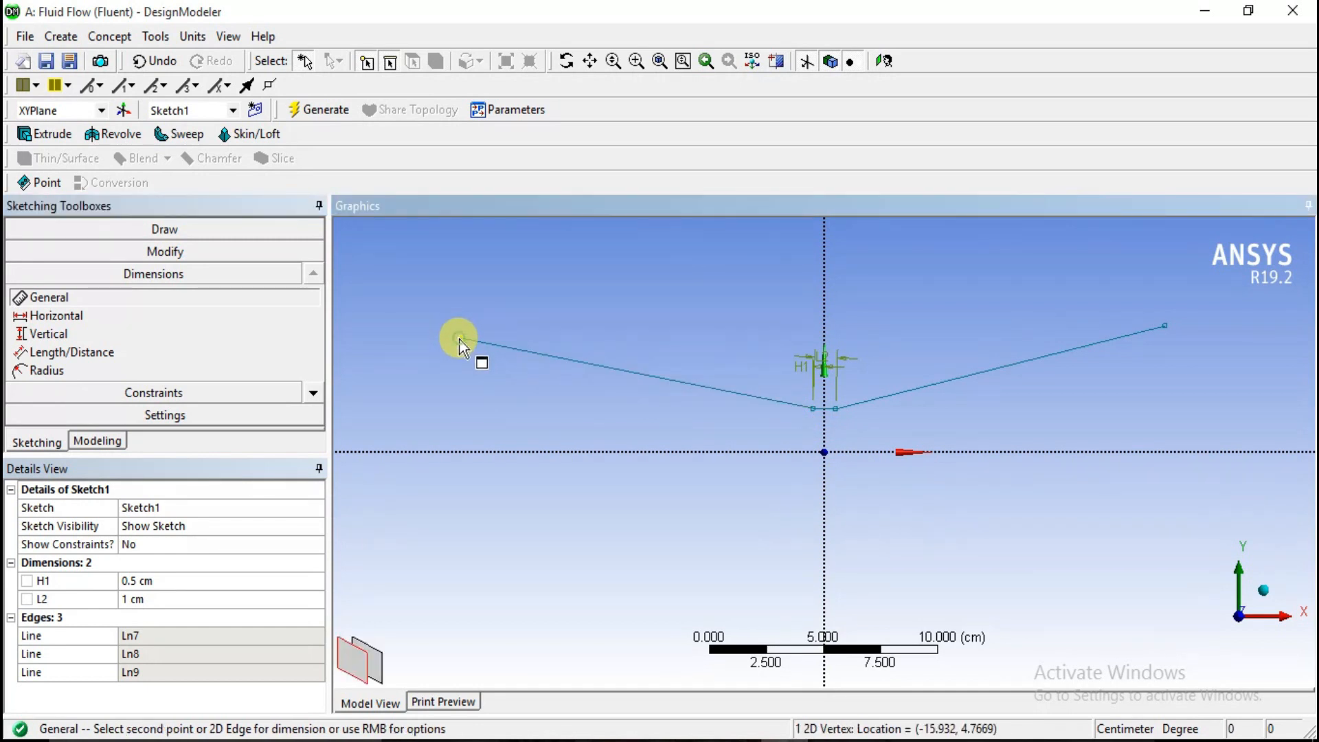
left_click(464, 447)
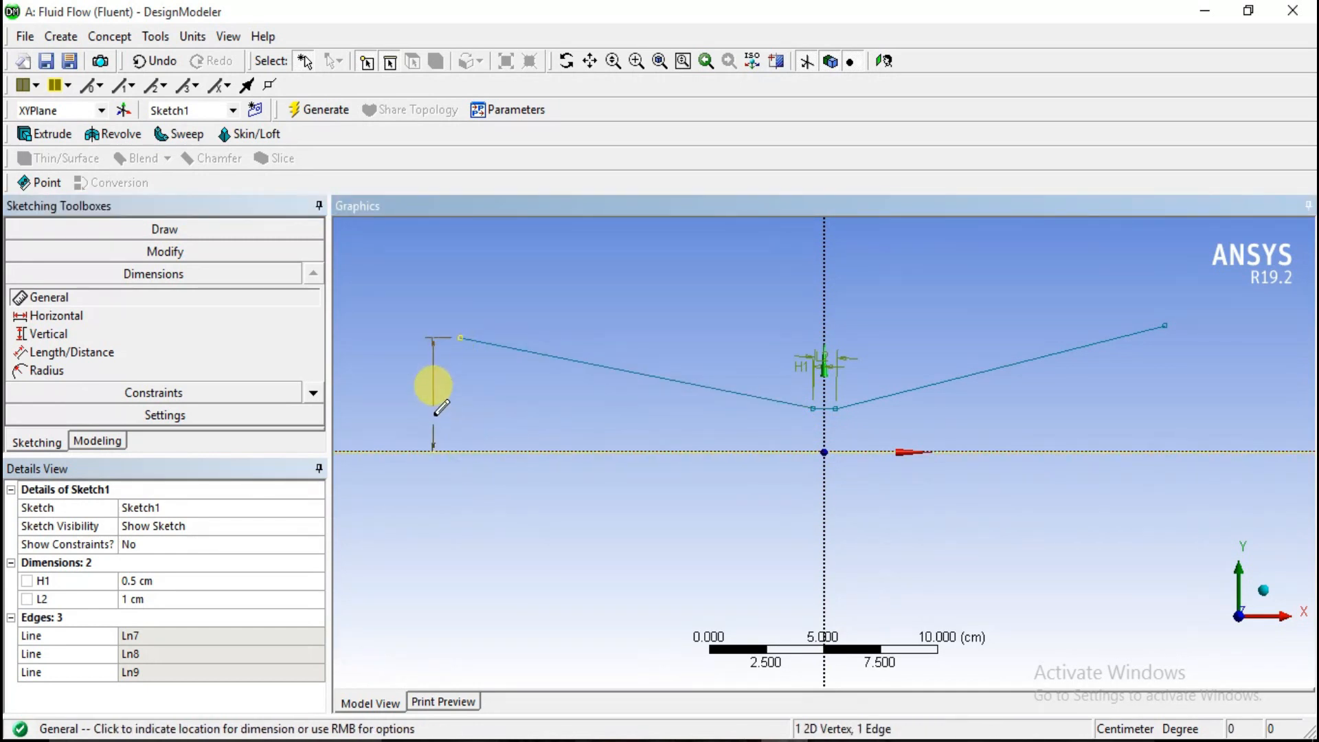
left_click(427, 416)
left_click(170, 617)
left_click(172, 618)
double_click(170, 618)
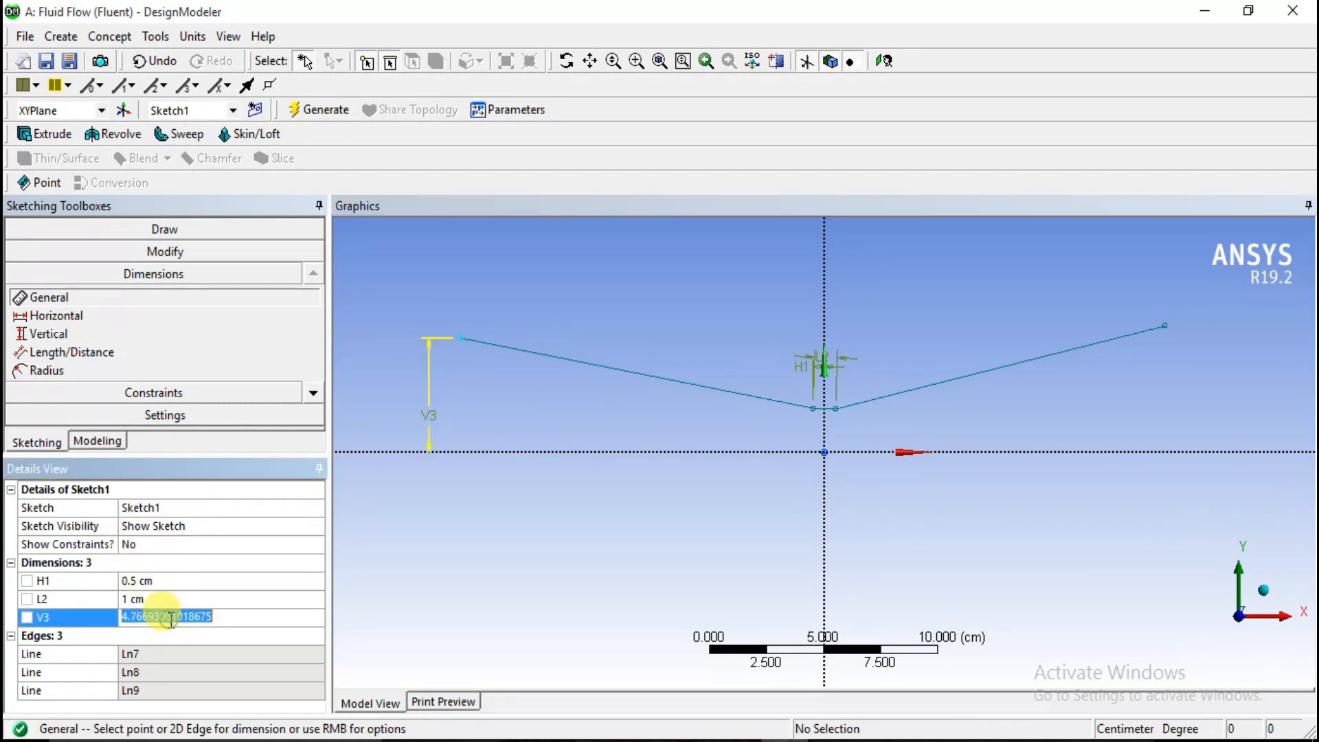
type("4")
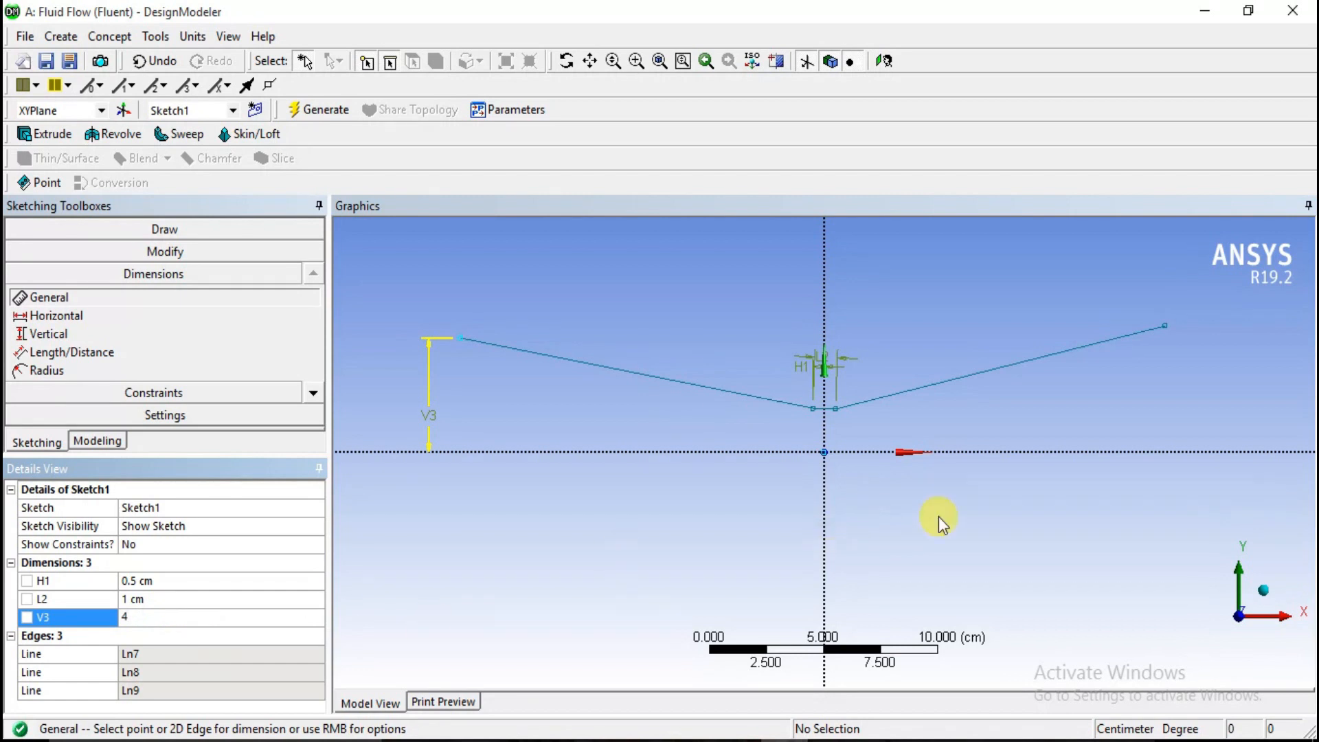
key("Return")
Step: Dimension the height of the right sloping line's outer endpoint above the horizontal axis and set it to 4 cm
left_click(1164, 325)
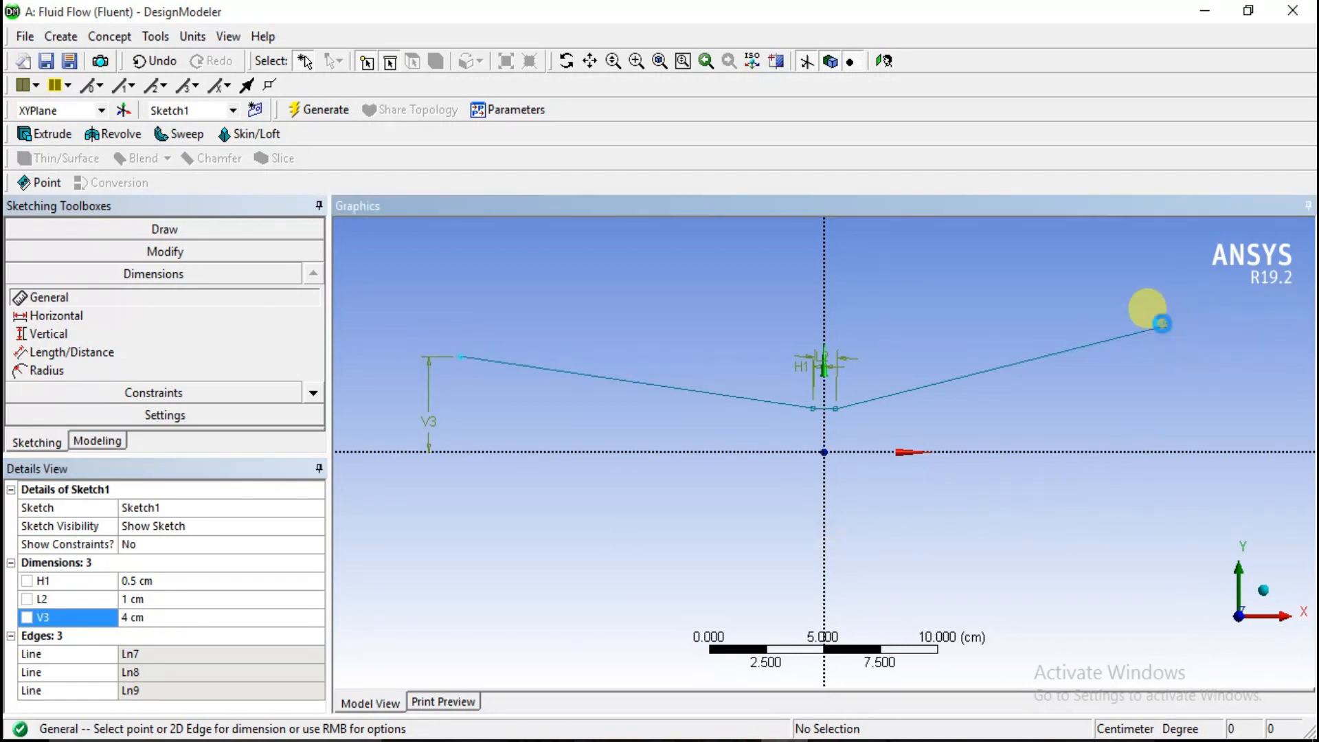
left_click(1164, 452)
left_click(1207, 400)
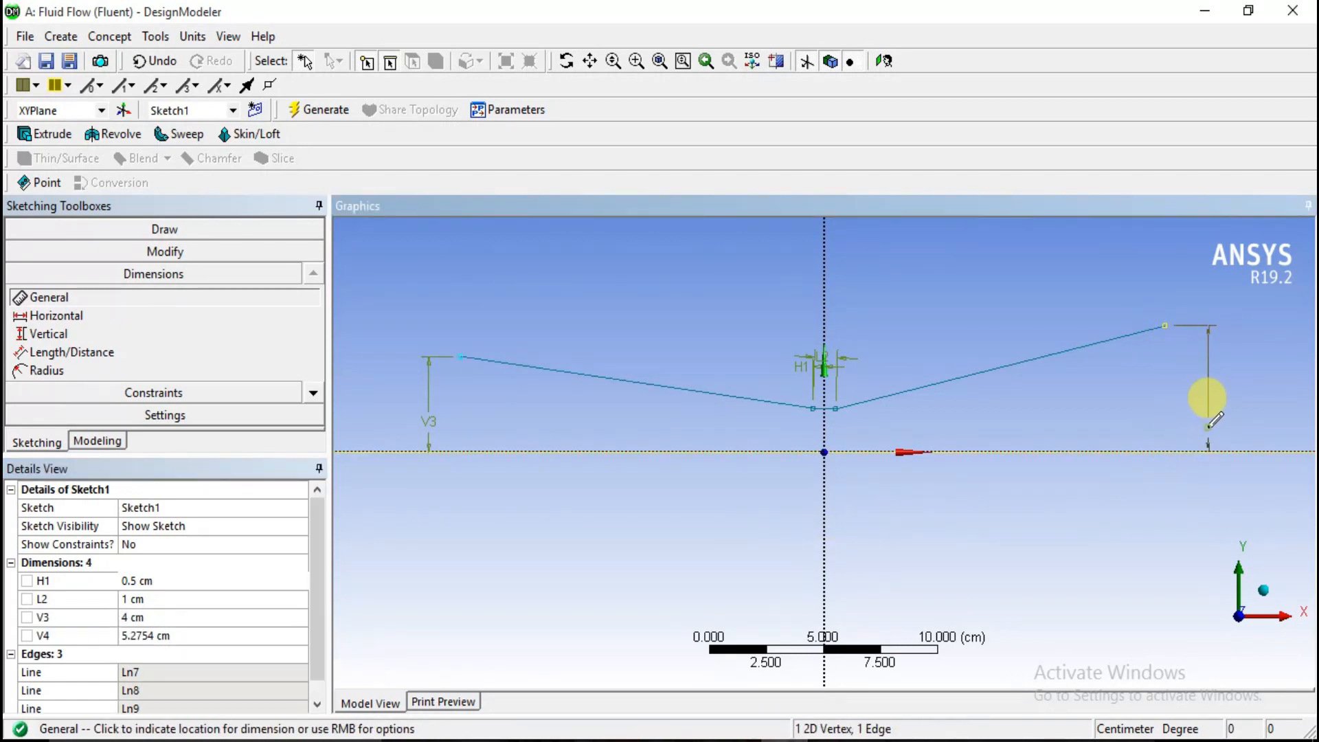
left_click(206, 635)
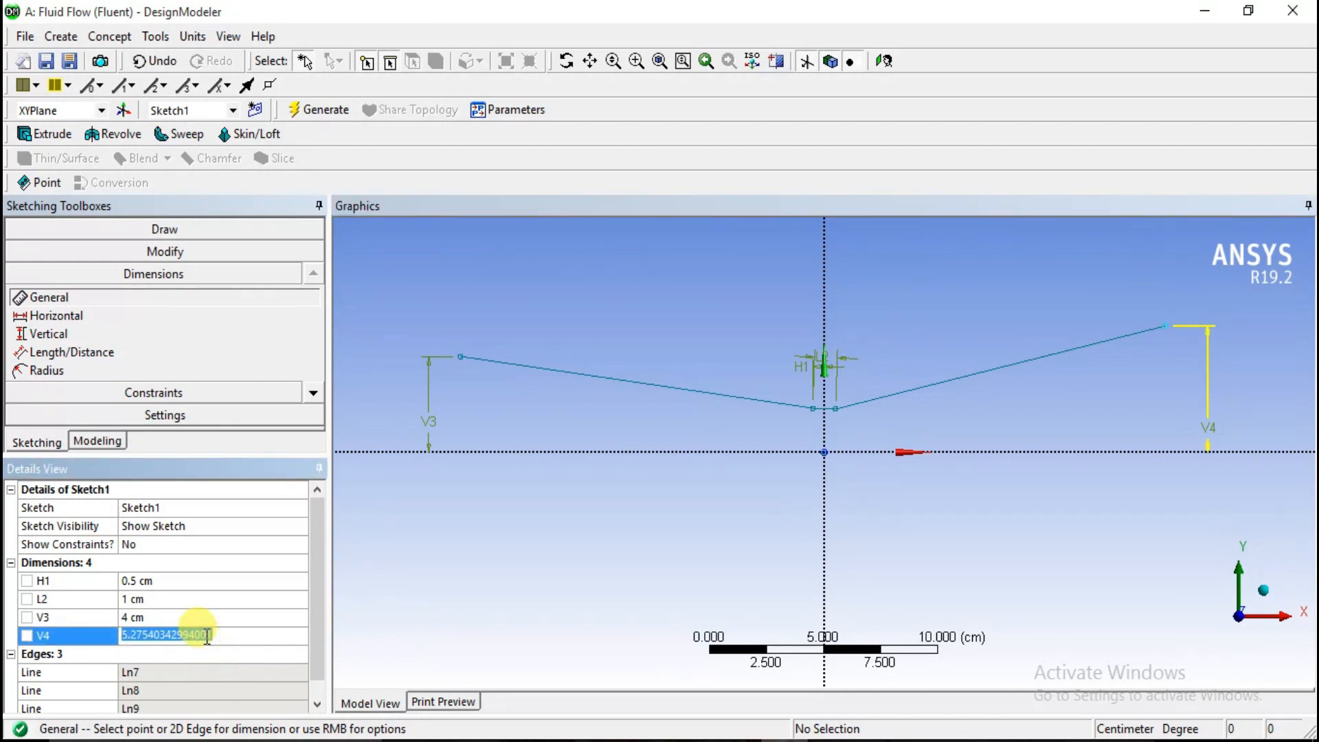
type("4")
key("Return")
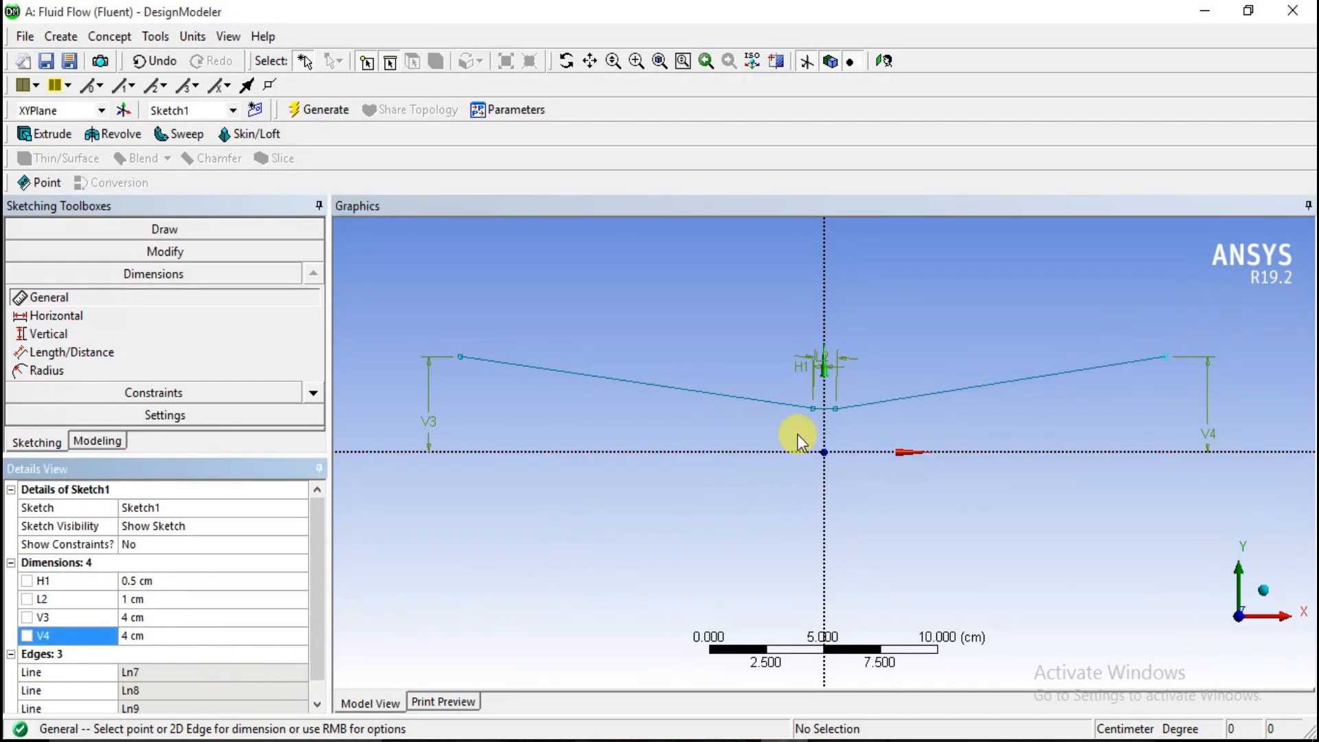
Step: Dimension the height of the short line's left endpoint above the horizontal axis and set it to 2.5 cm
left_click(816, 411)
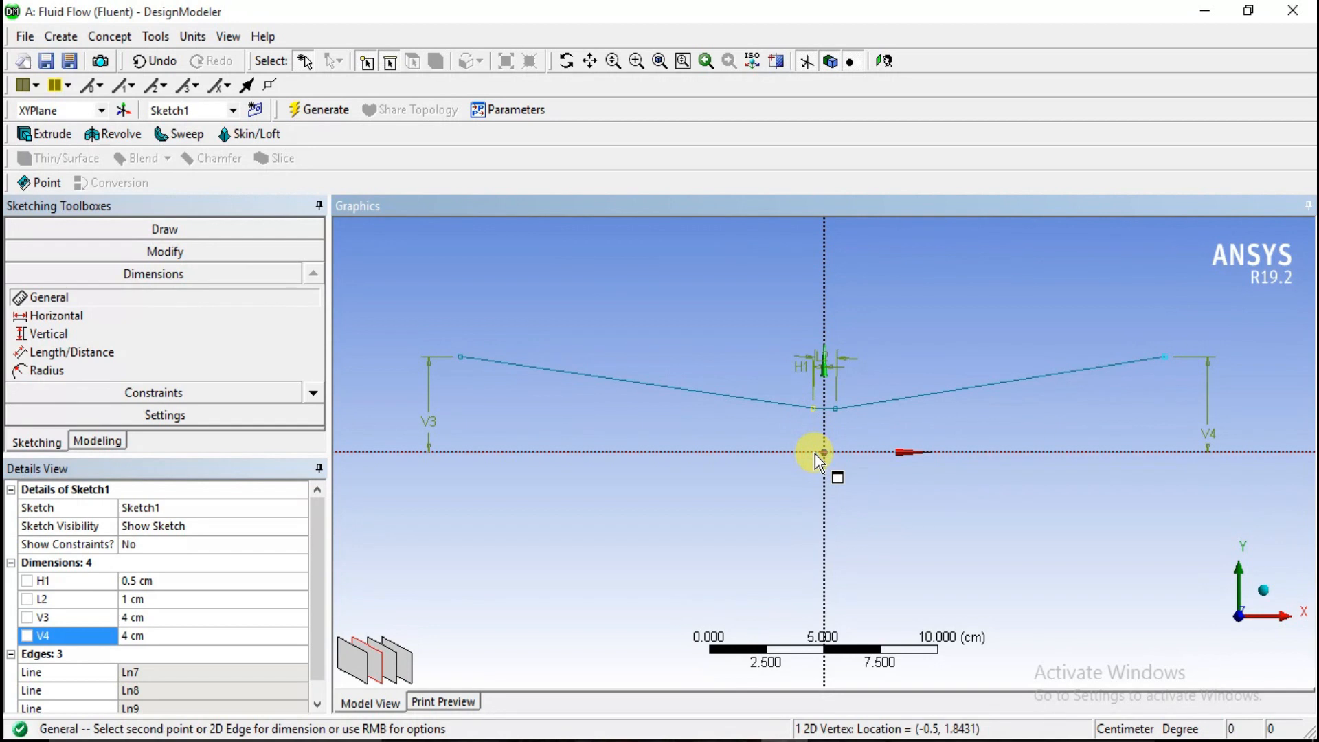
left_click(809, 451)
left_click(792, 429)
left_click(134, 653)
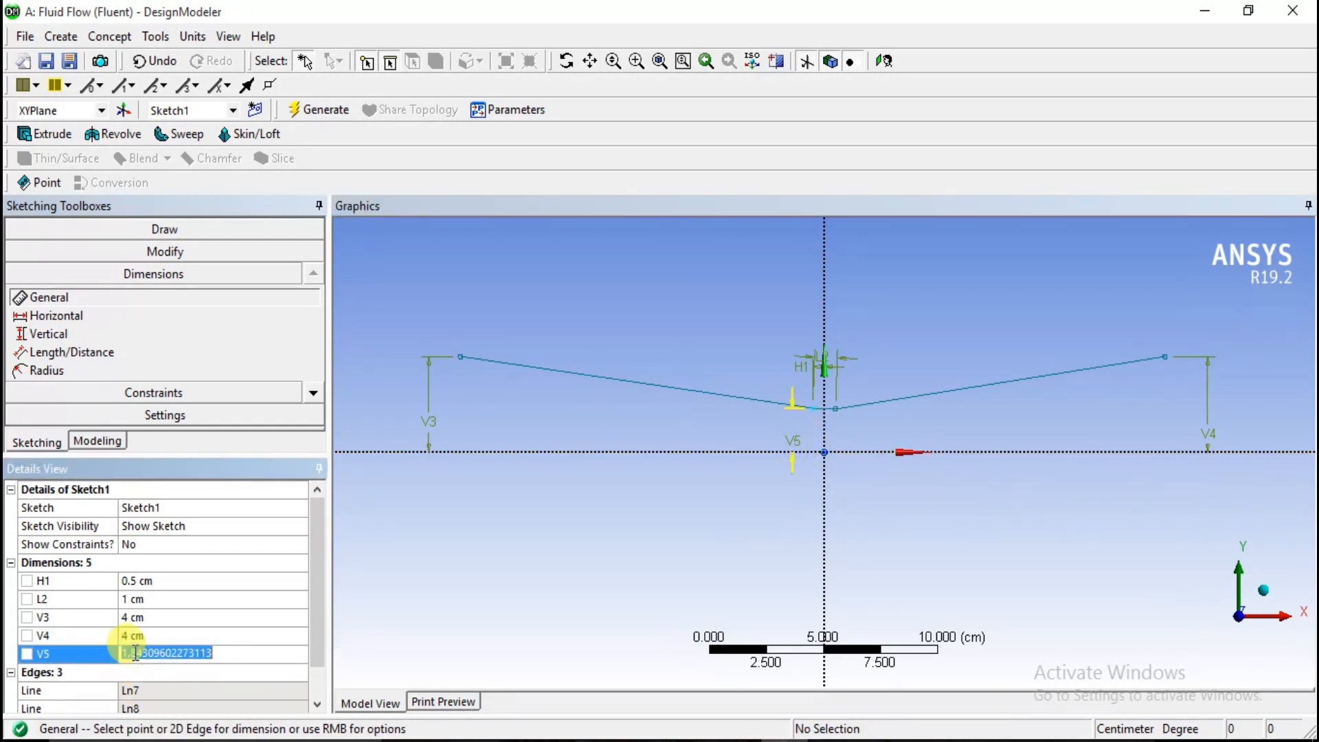
type("2.5")
left_click(524, 537)
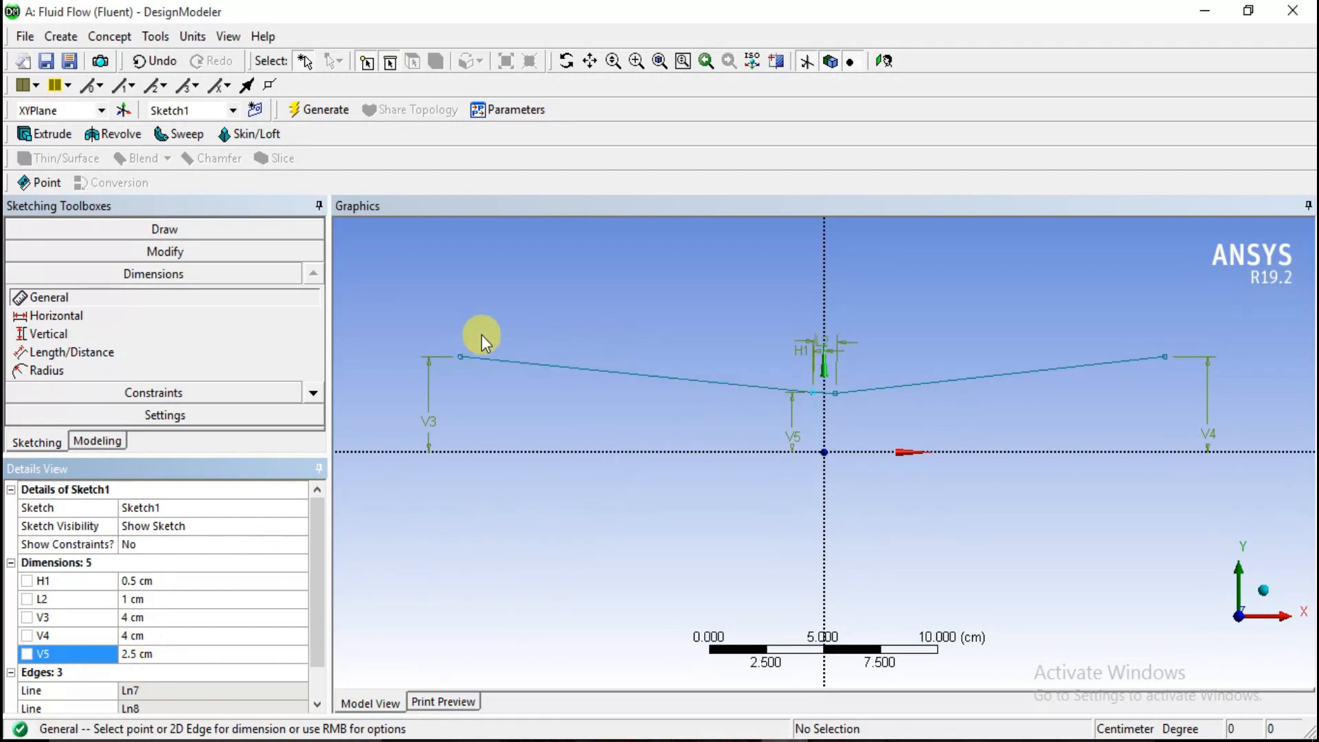
Step: Dimension the horizontal distances from both sloping lines' outer endpoints to the vertical axis
scroll(889, 371, "up", 3)
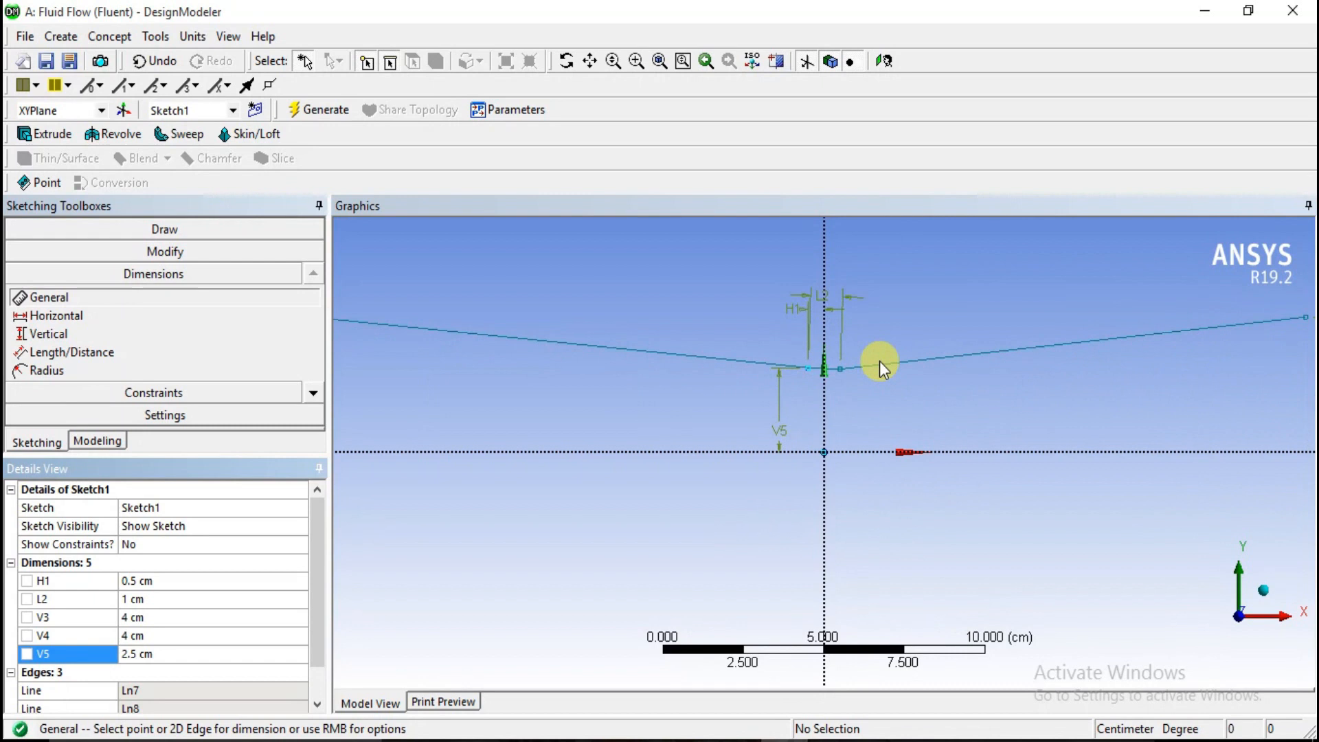
scroll(879, 361, "down", 3)
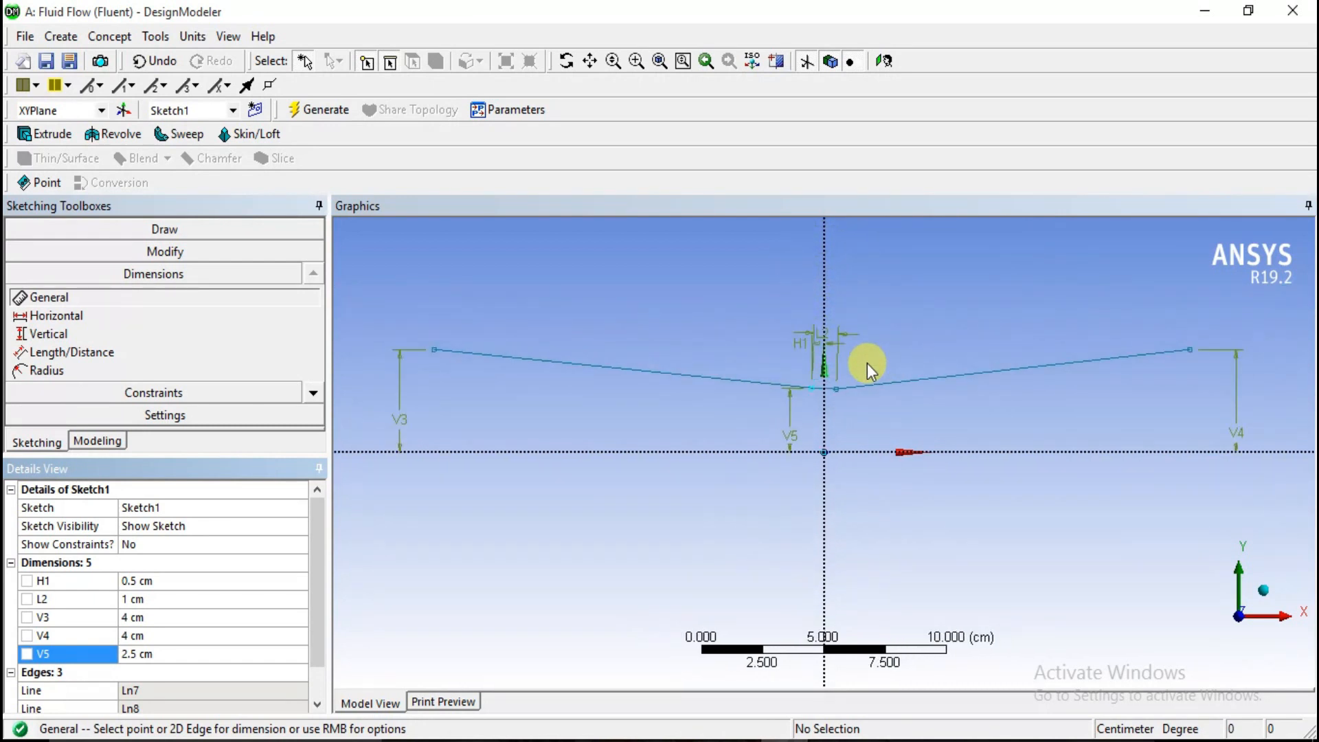
left_click(472, 360)
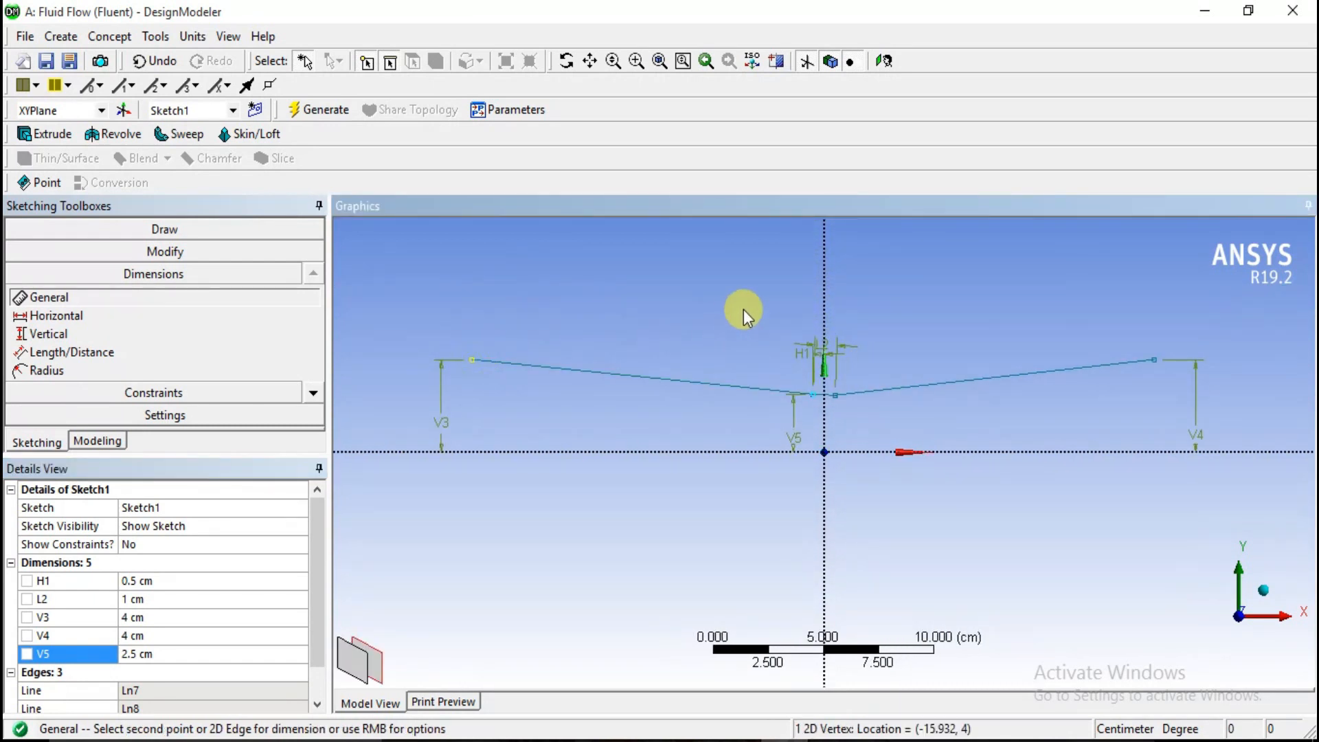
left_click(824, 318)
left_click(686, 283)
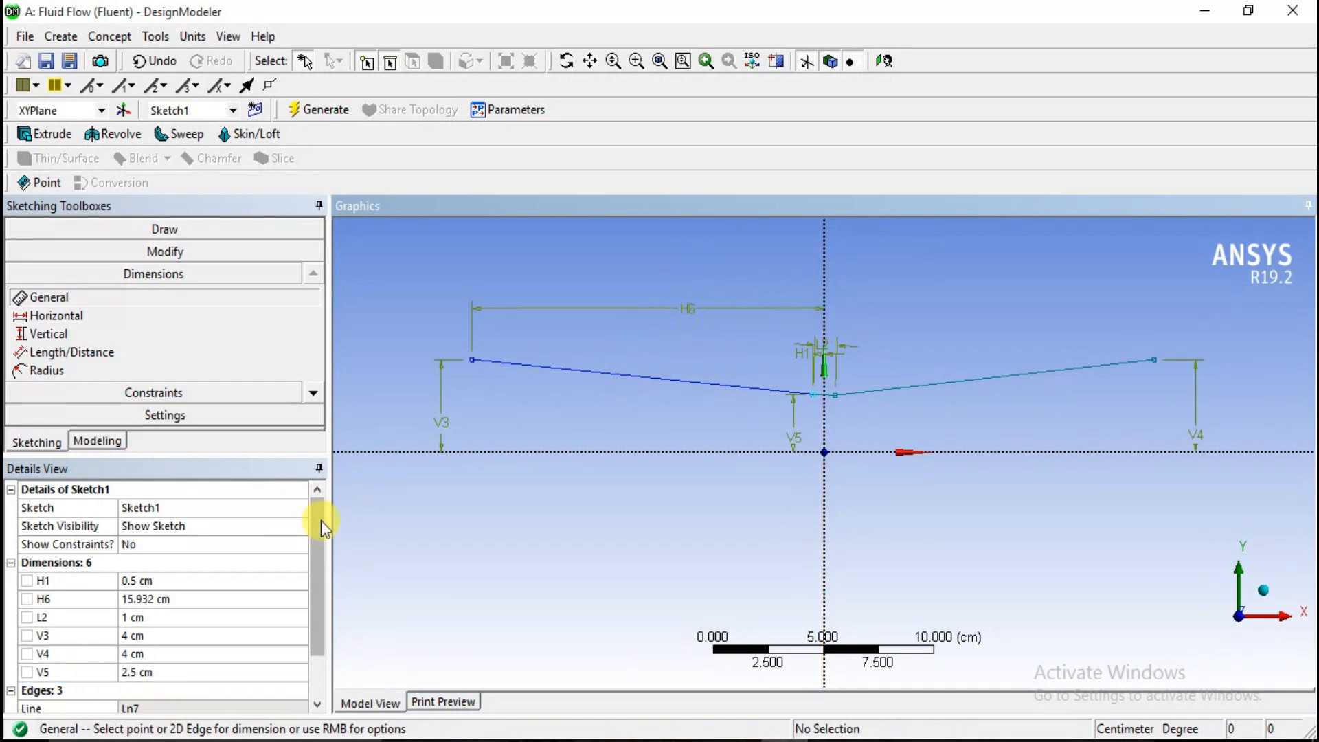
left_click(1154, 360)
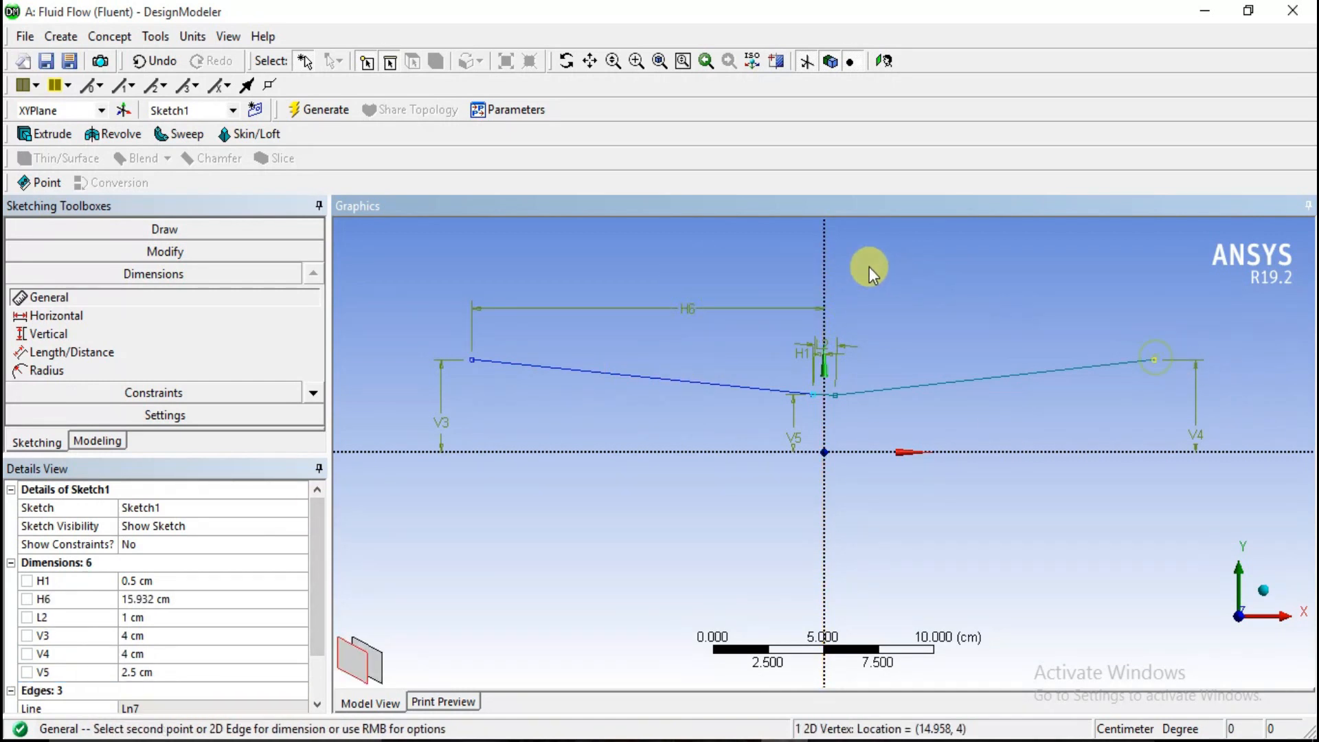
left_click(824, 271)
left_click(871, 330)
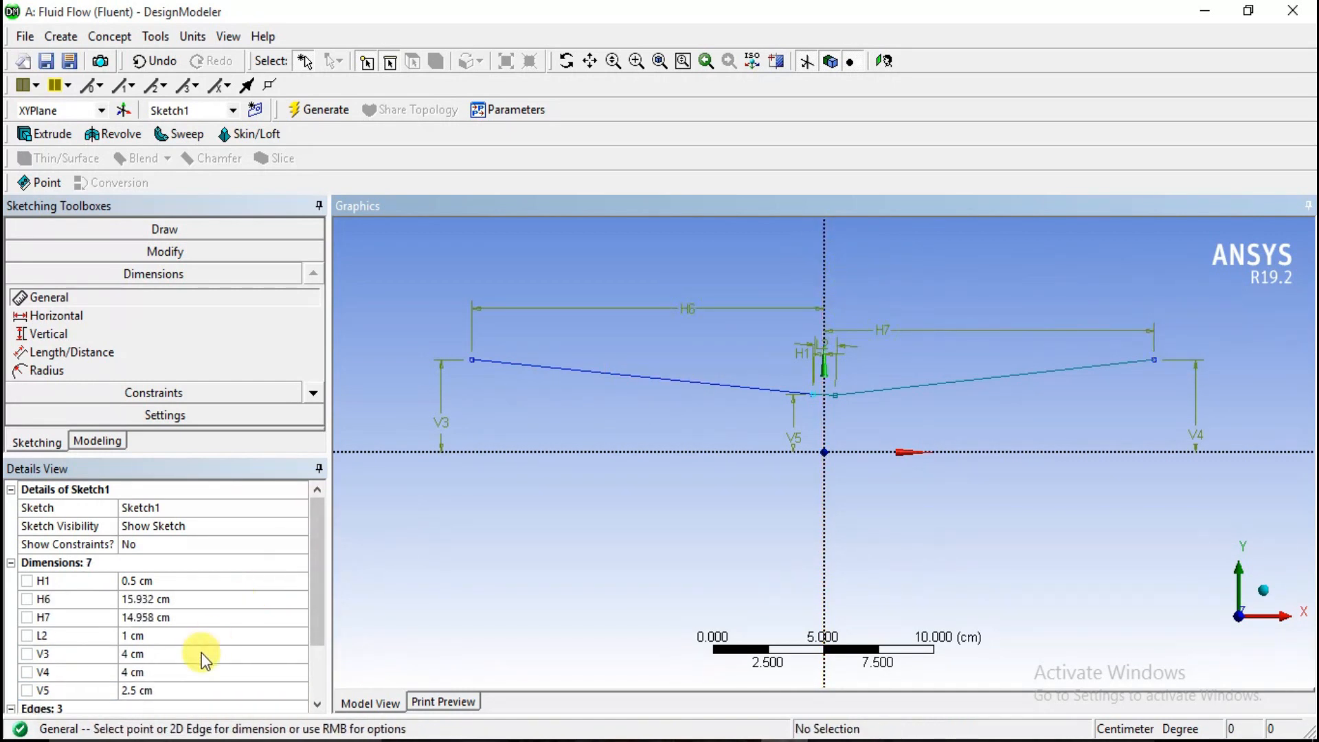
Step: Set the horizontal distances of both outer endpoints from the vertical axis to 20 cm each
left_click(173, 599)
type("20")
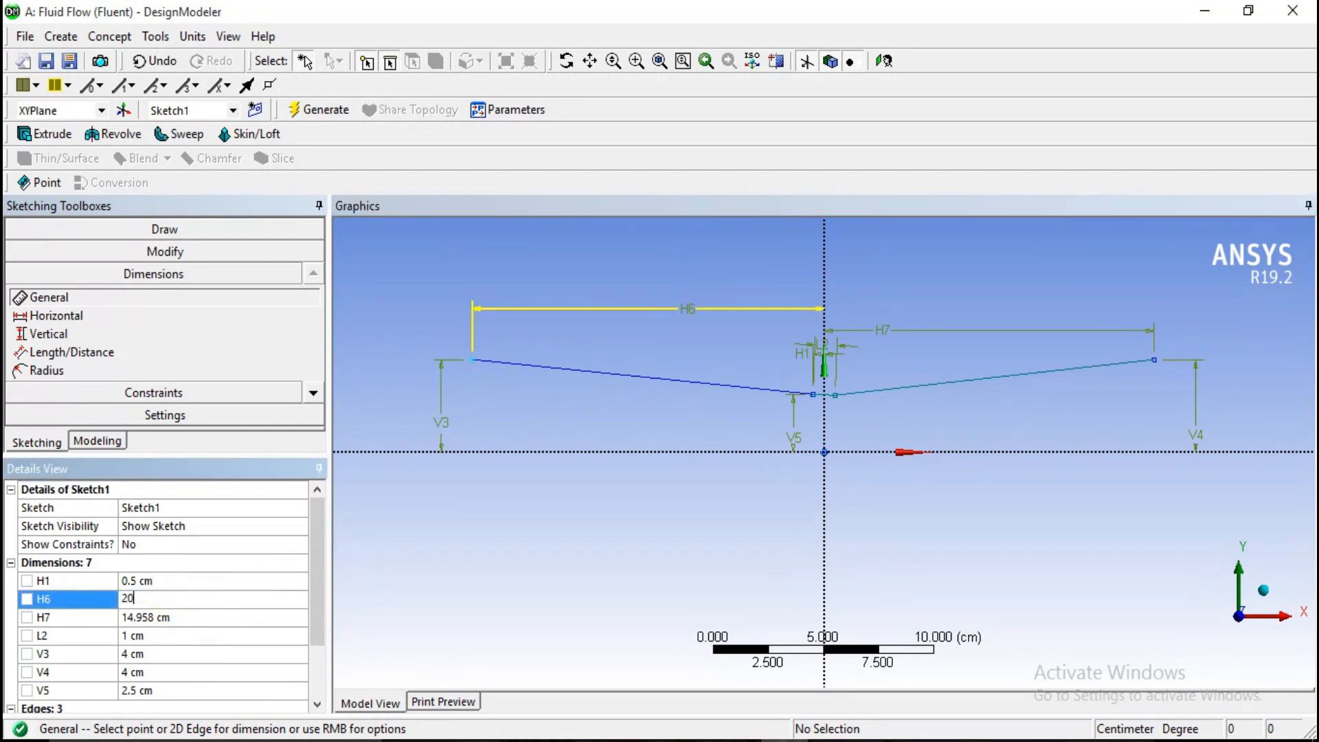
left_click(158, 630)
left_click(166, 621)
type("2")
left_click(653, 565)
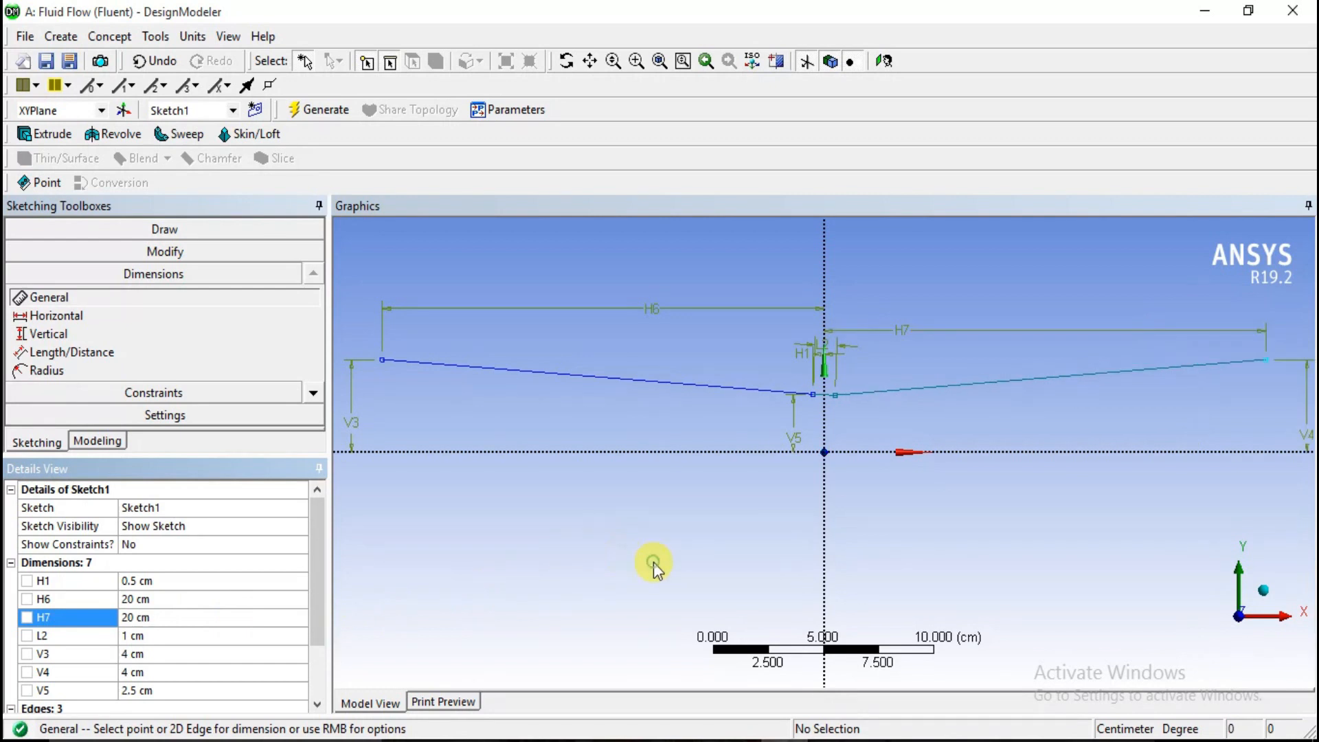
Step: Close the profile with vertical lines from both outer endpoints down to the horizontal axis and a line along the axis joining them
scroll(788, 482, "down", 3)
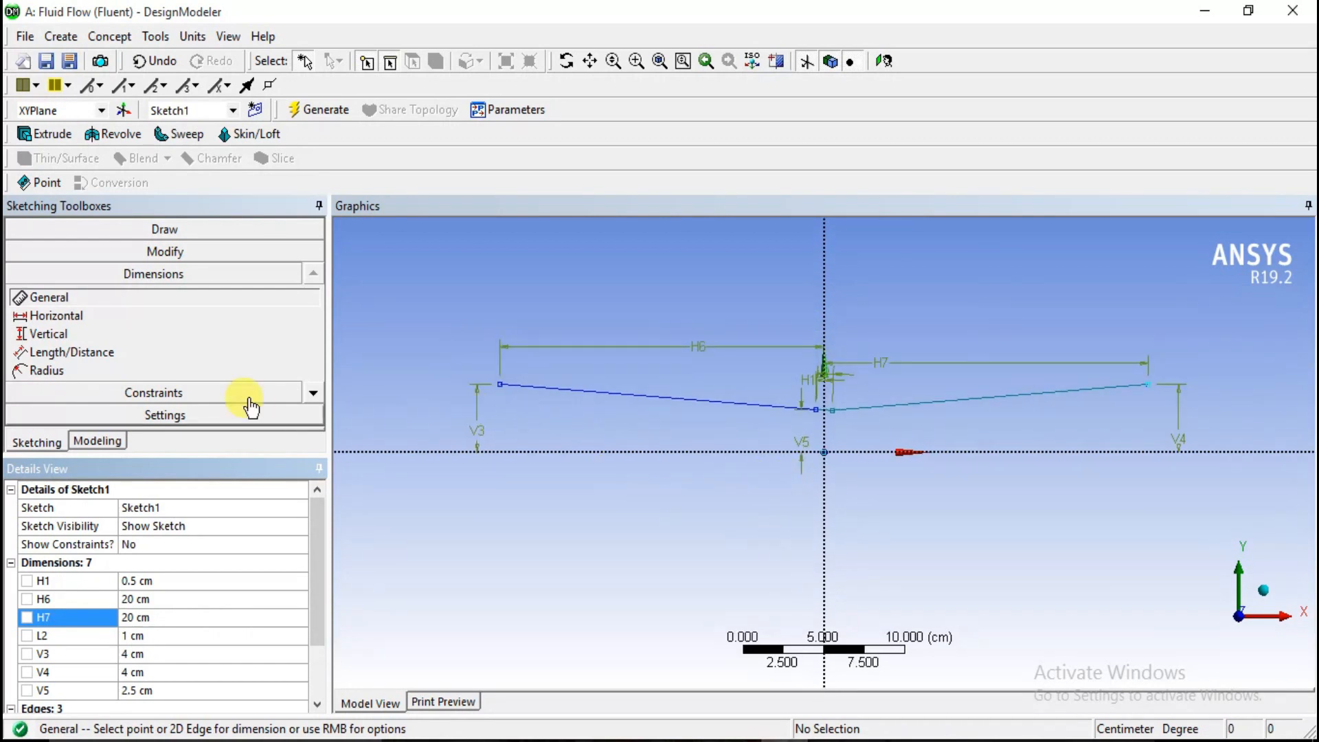
left_click(130, 229)
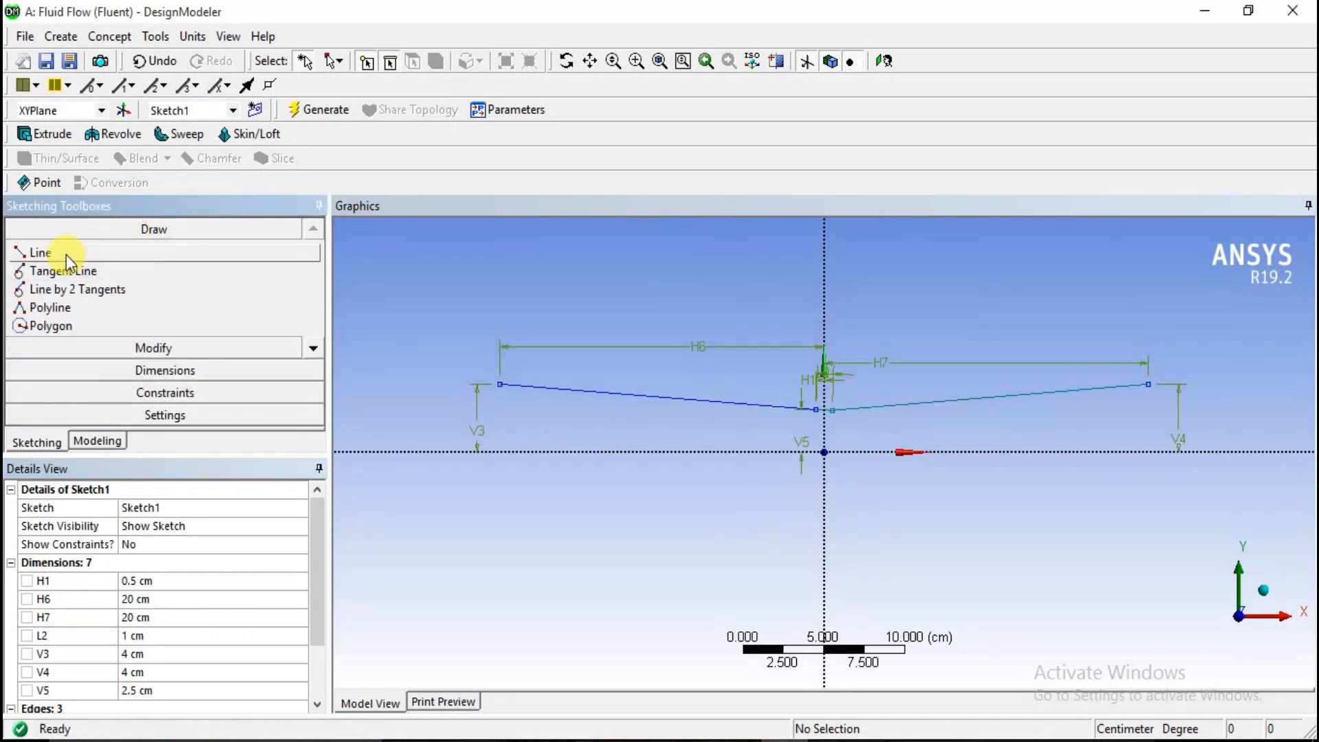
left_click(65, 254)
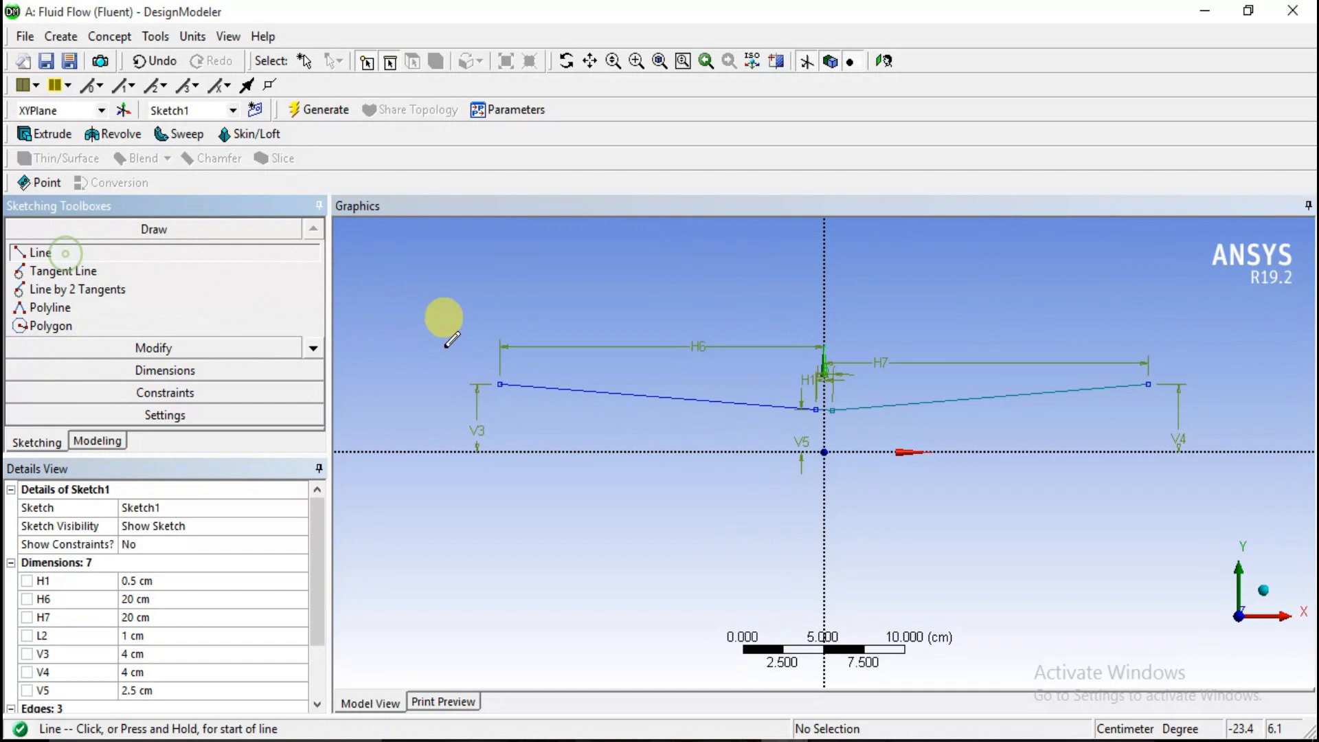
left_click(500, 384)
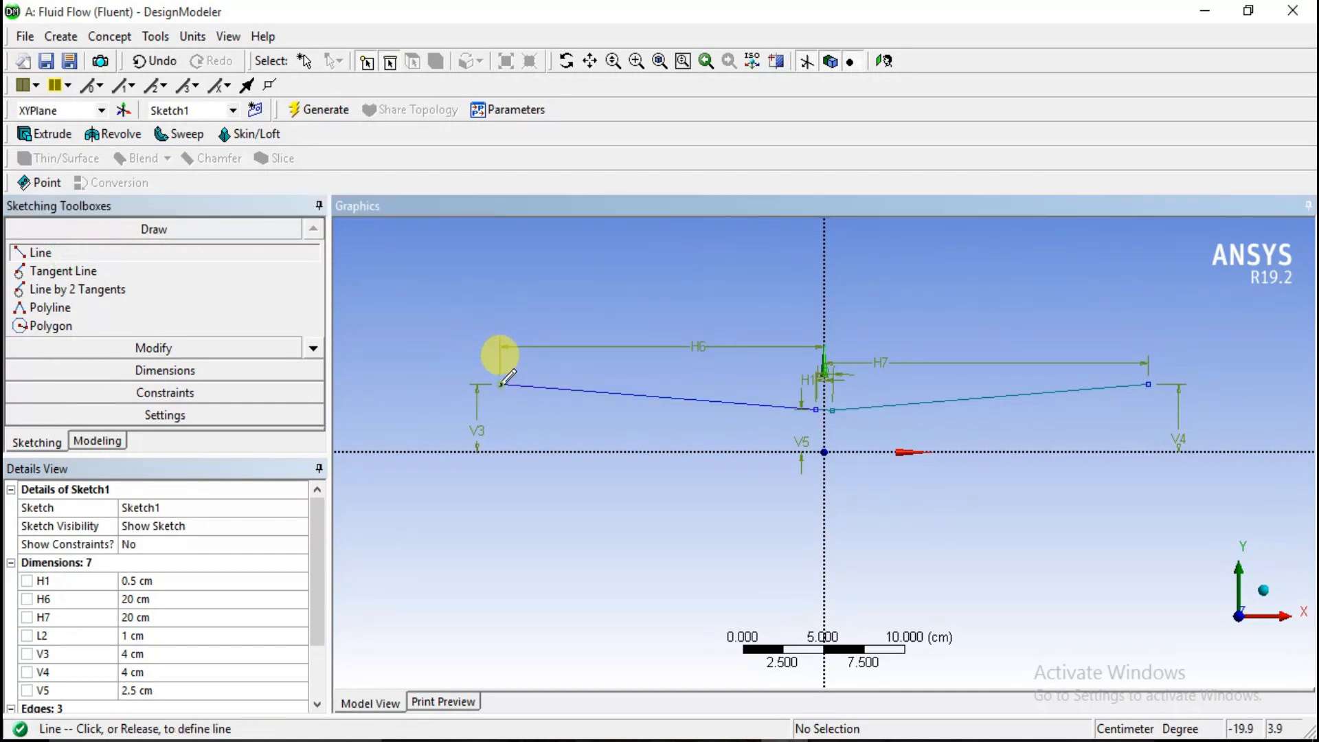
left_click(500, 451)
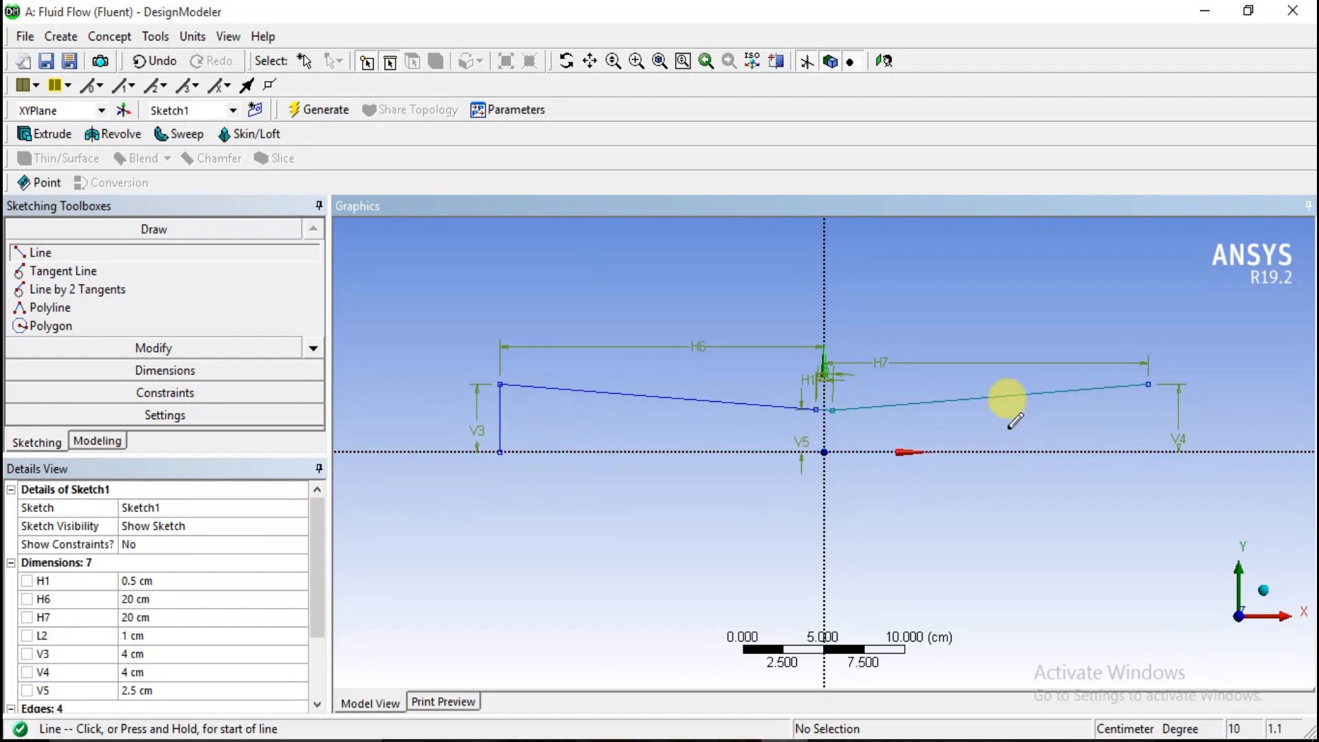
left_click(1146, 384)
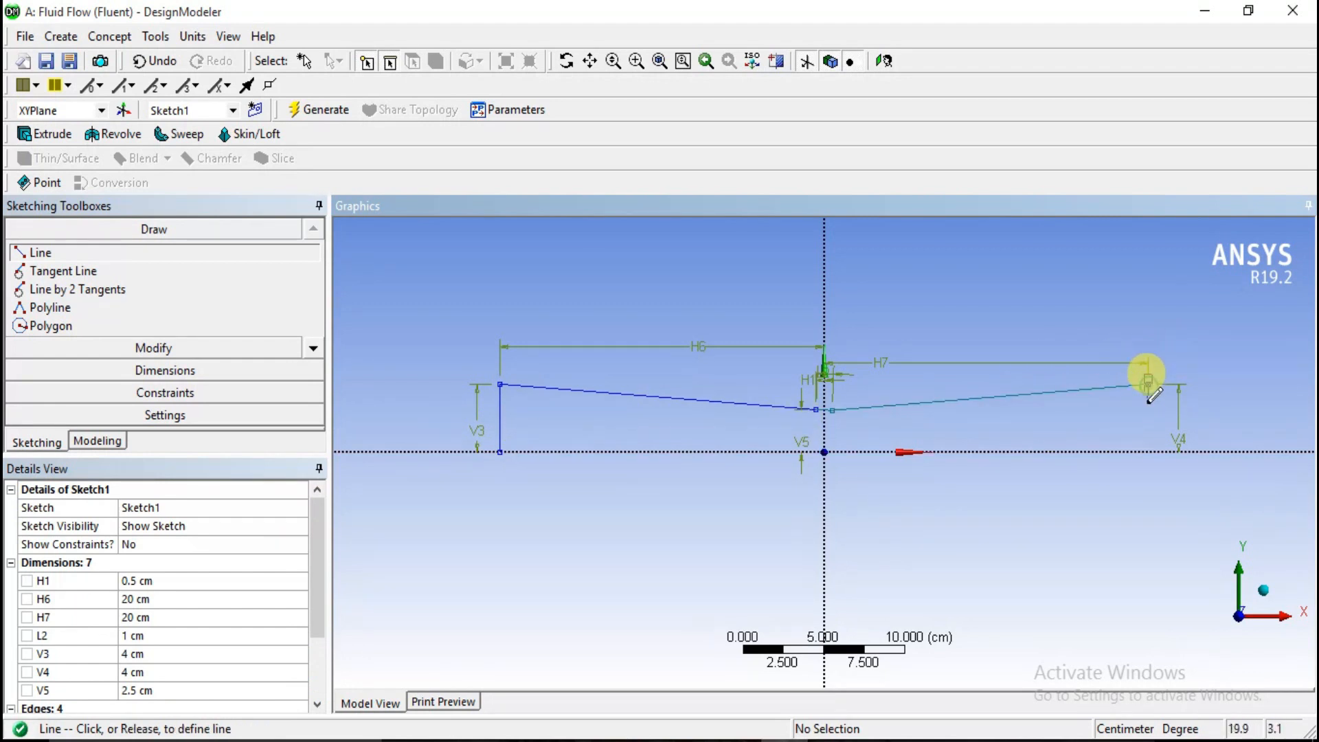
left_click(1148, 452)
left_click(500, 451)
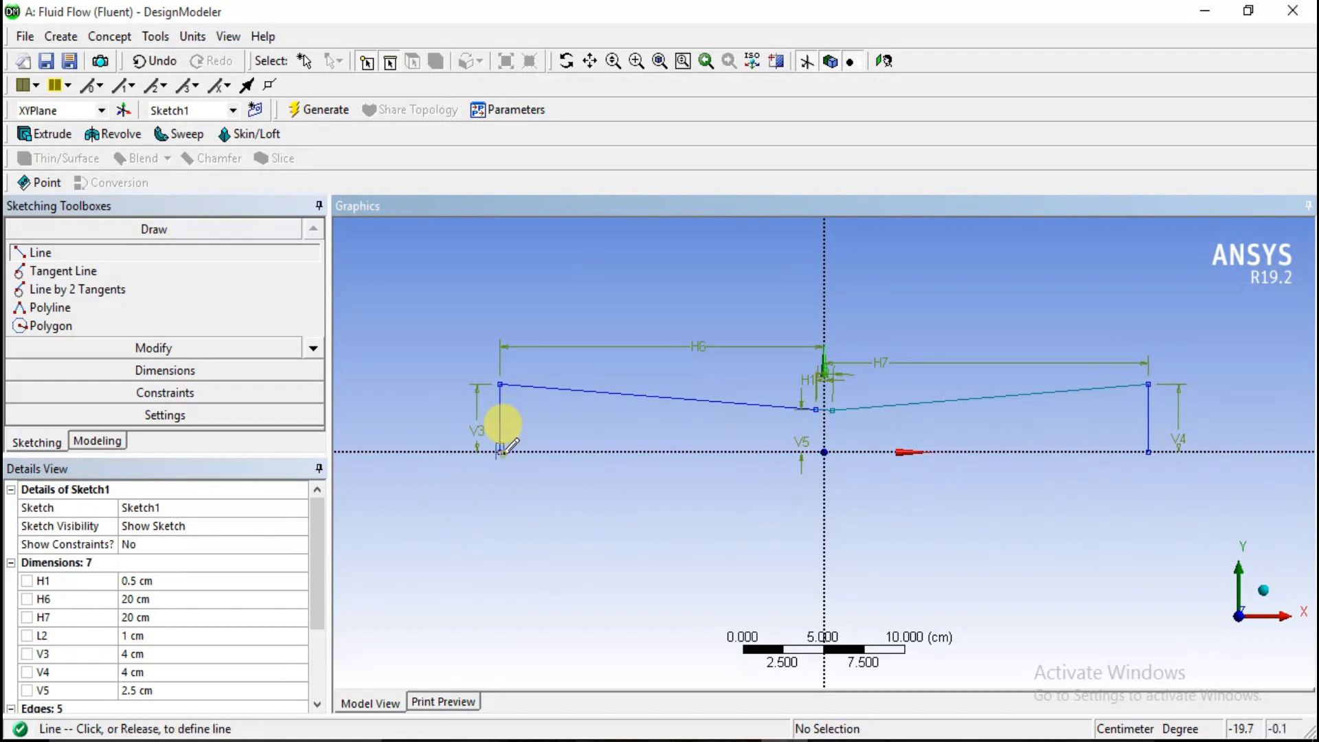
left_click(1147, 452)
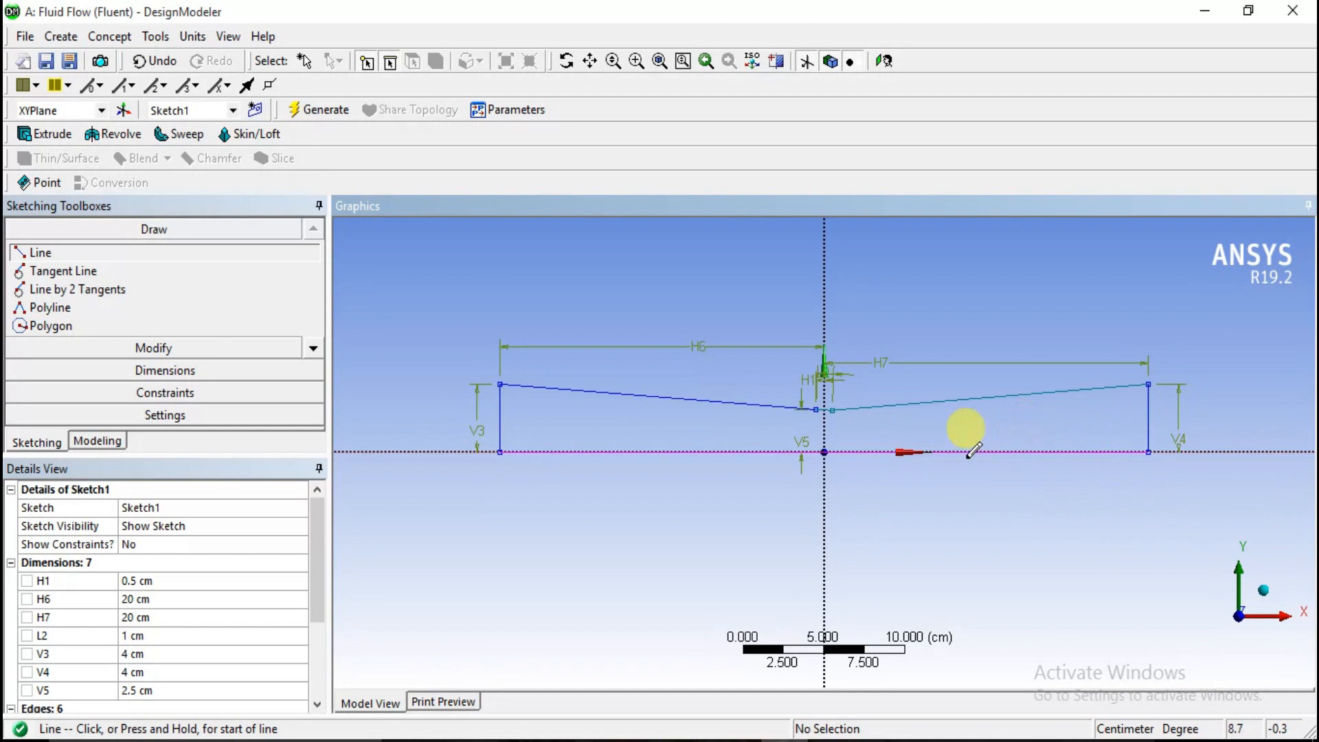
Step: Create a Revolve feature with Sketch1 as its base geometry
scroll(965, 430, "down", 1)
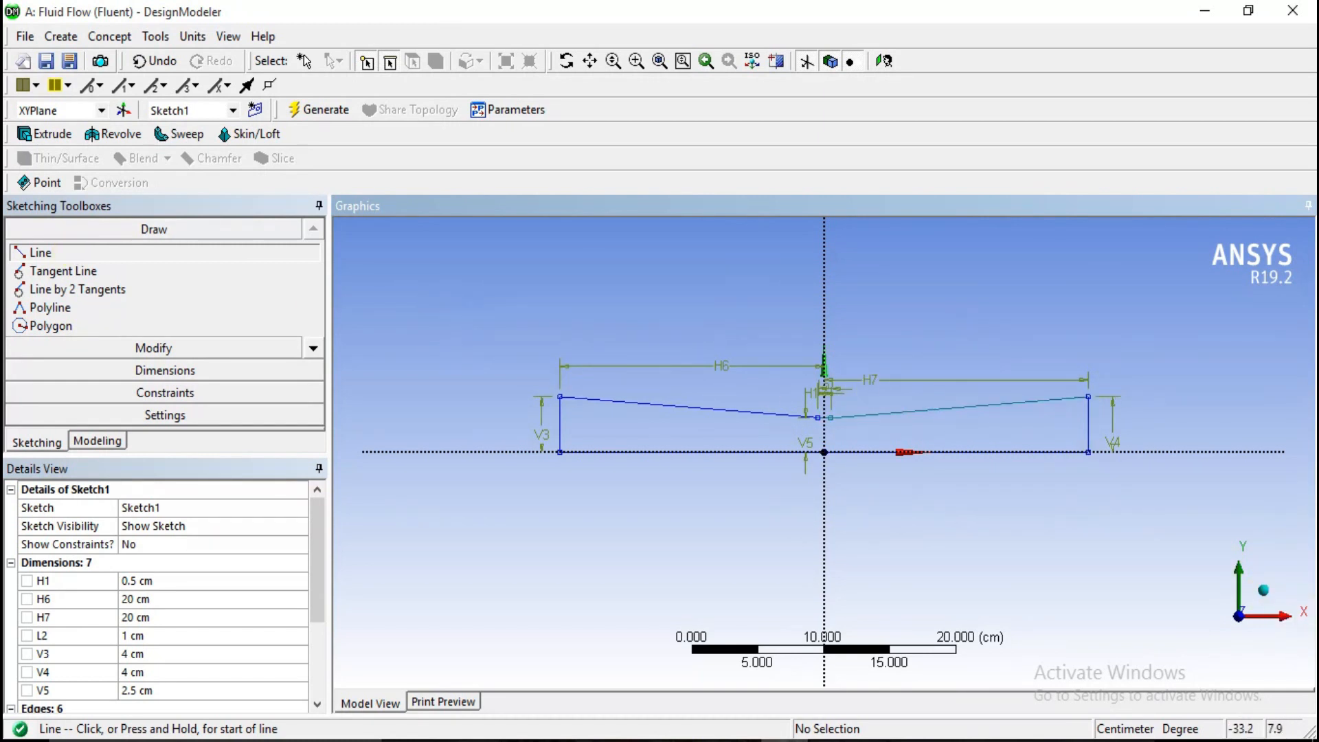
left_click(61, 36)
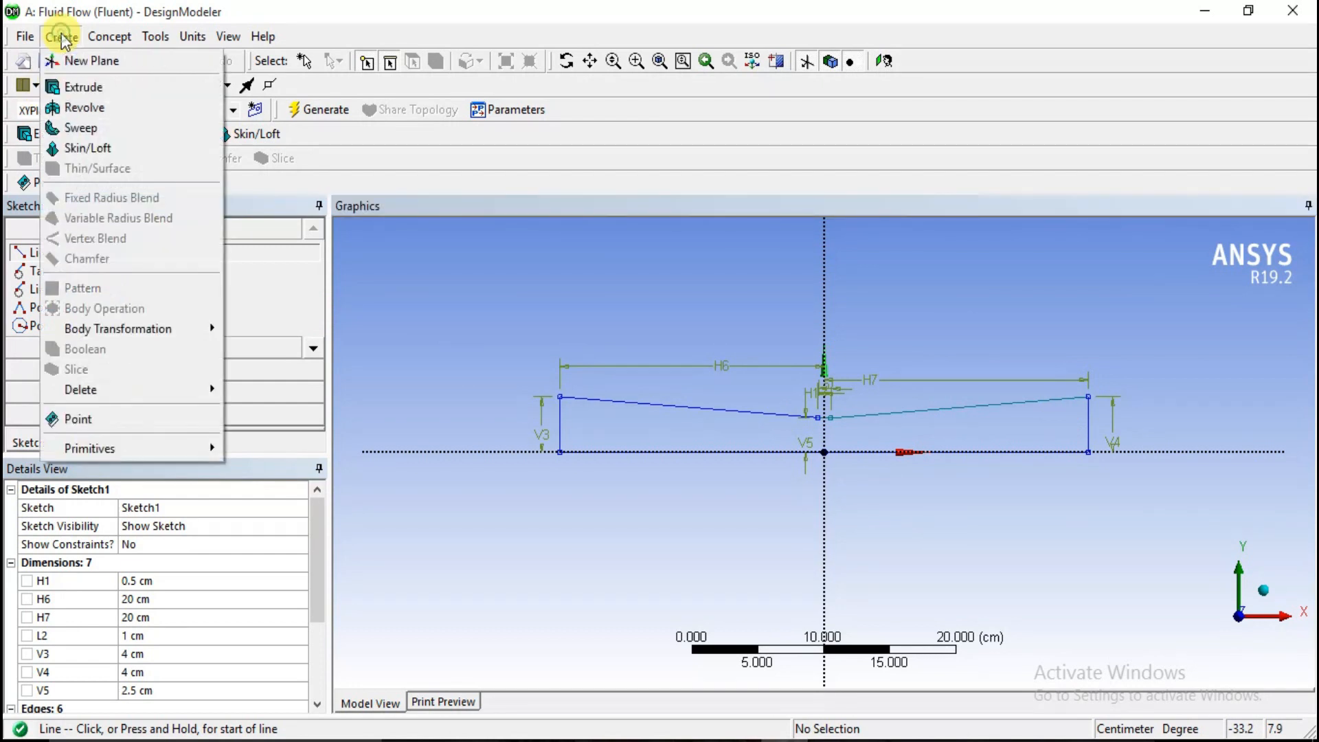
left_click(77, 108)
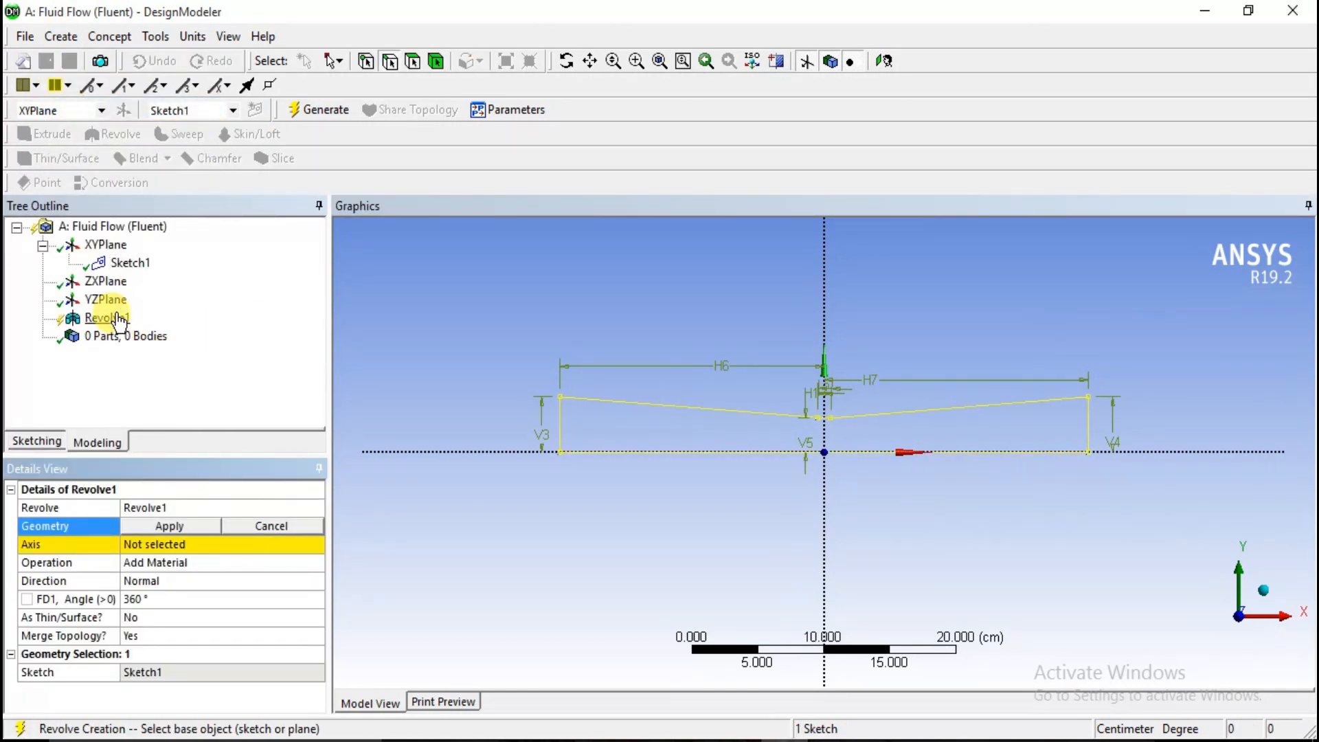
left_click(123, 264)
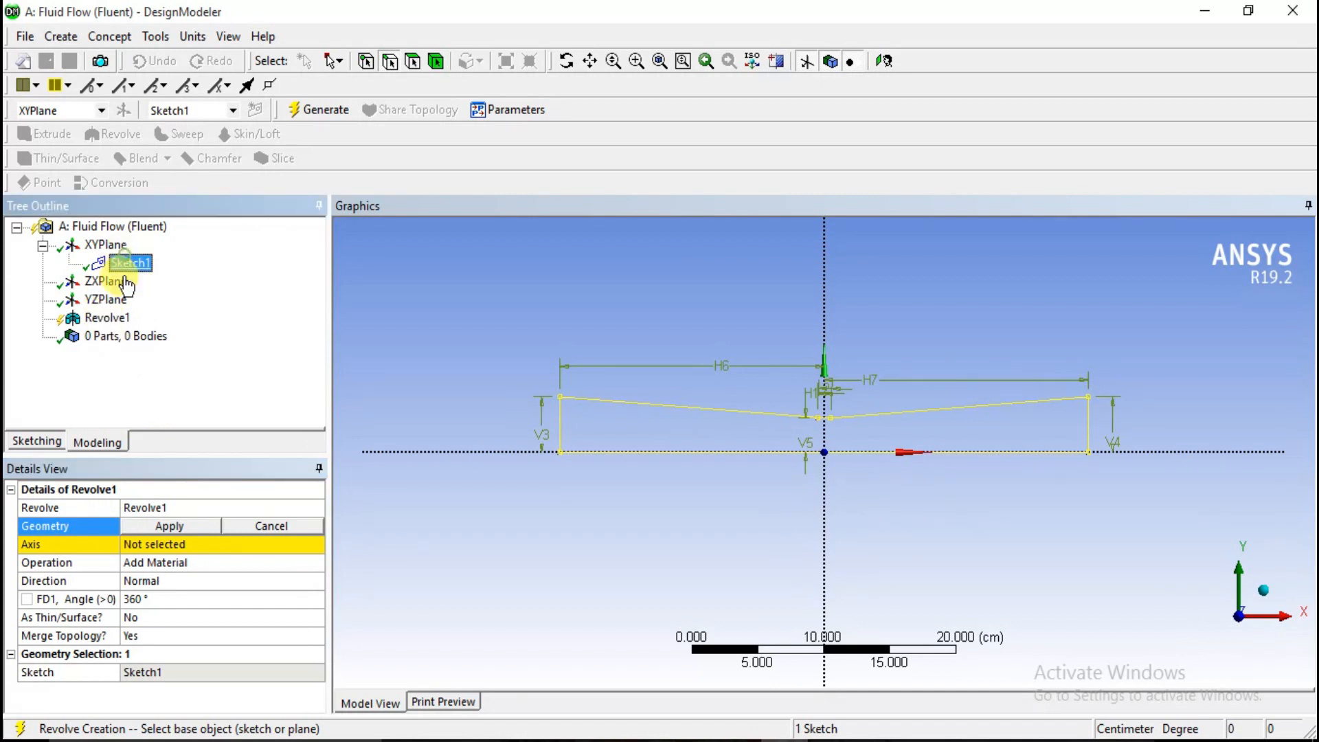
left_click(171, 524)
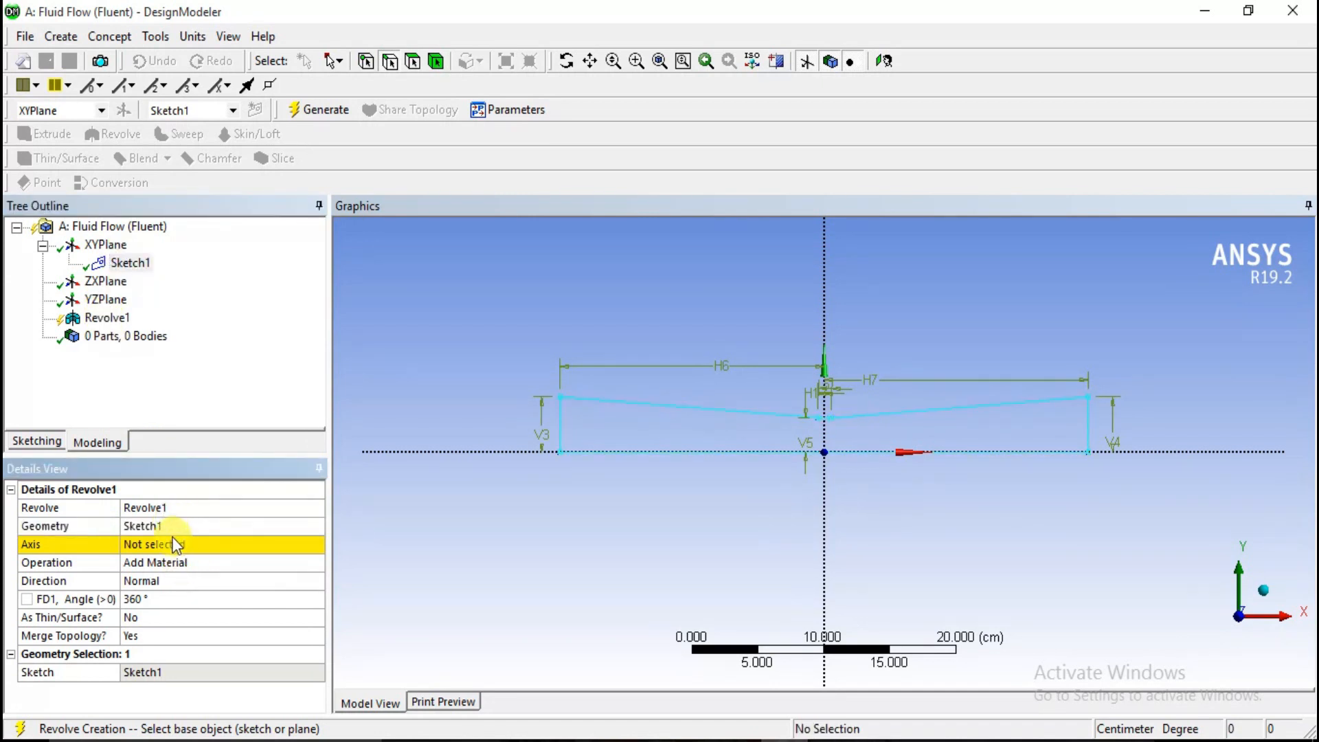
Step: Use the normal of the YZ plane as the revolve axis and generate the revolved body
left_click(174, 543)
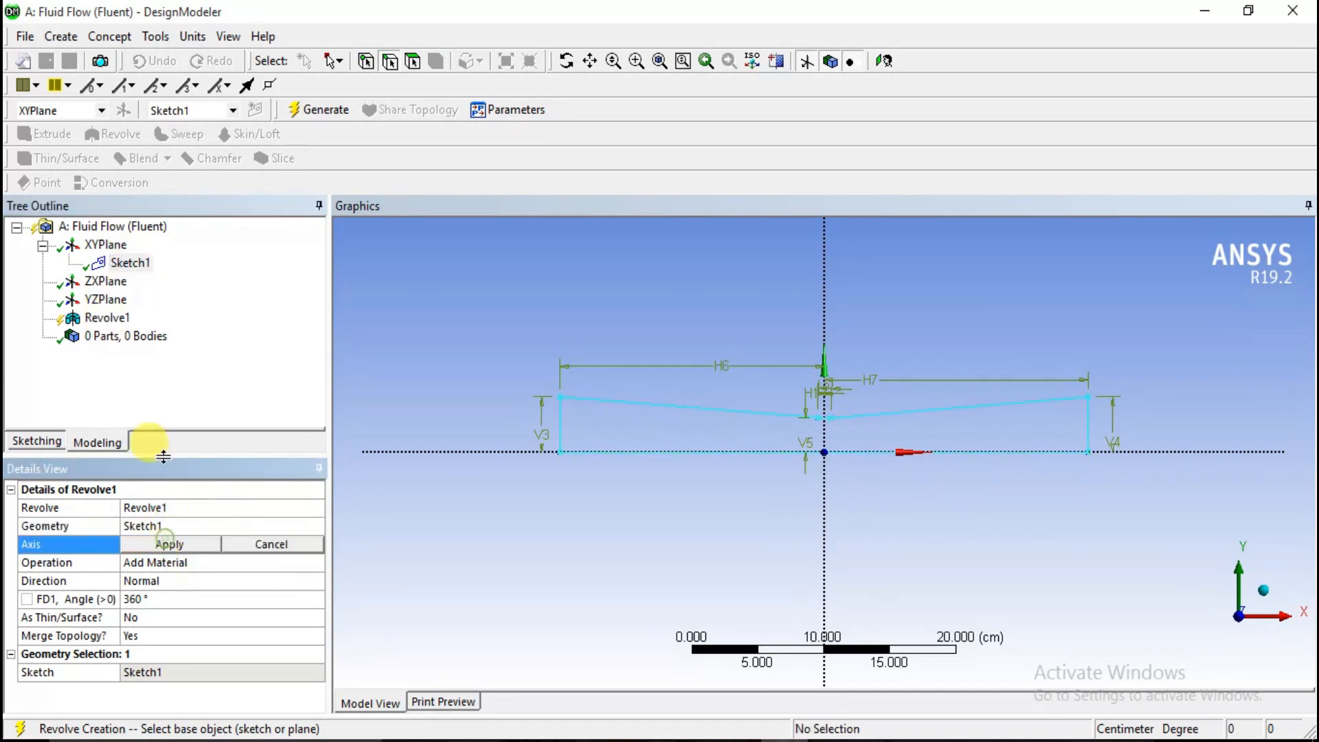
left_click(1262, 591)
left_click(105, 300)
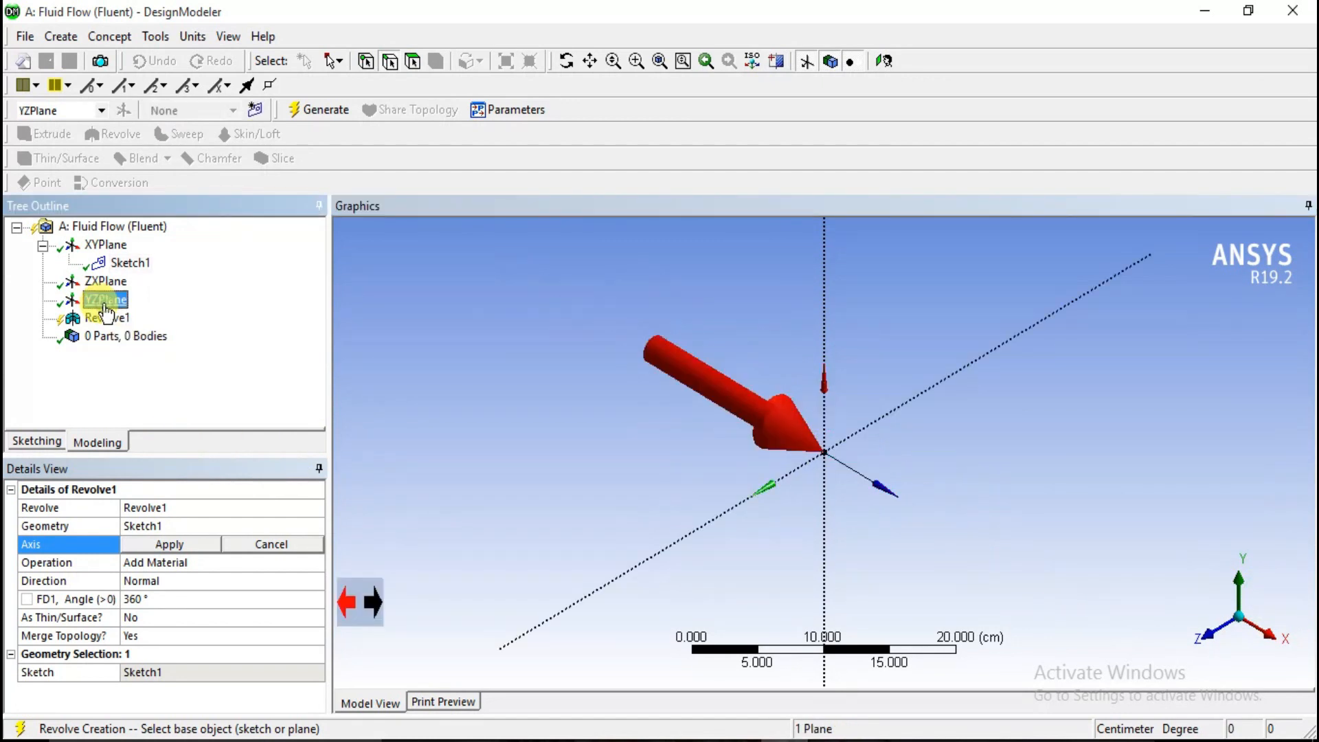
left_click(150, 544)
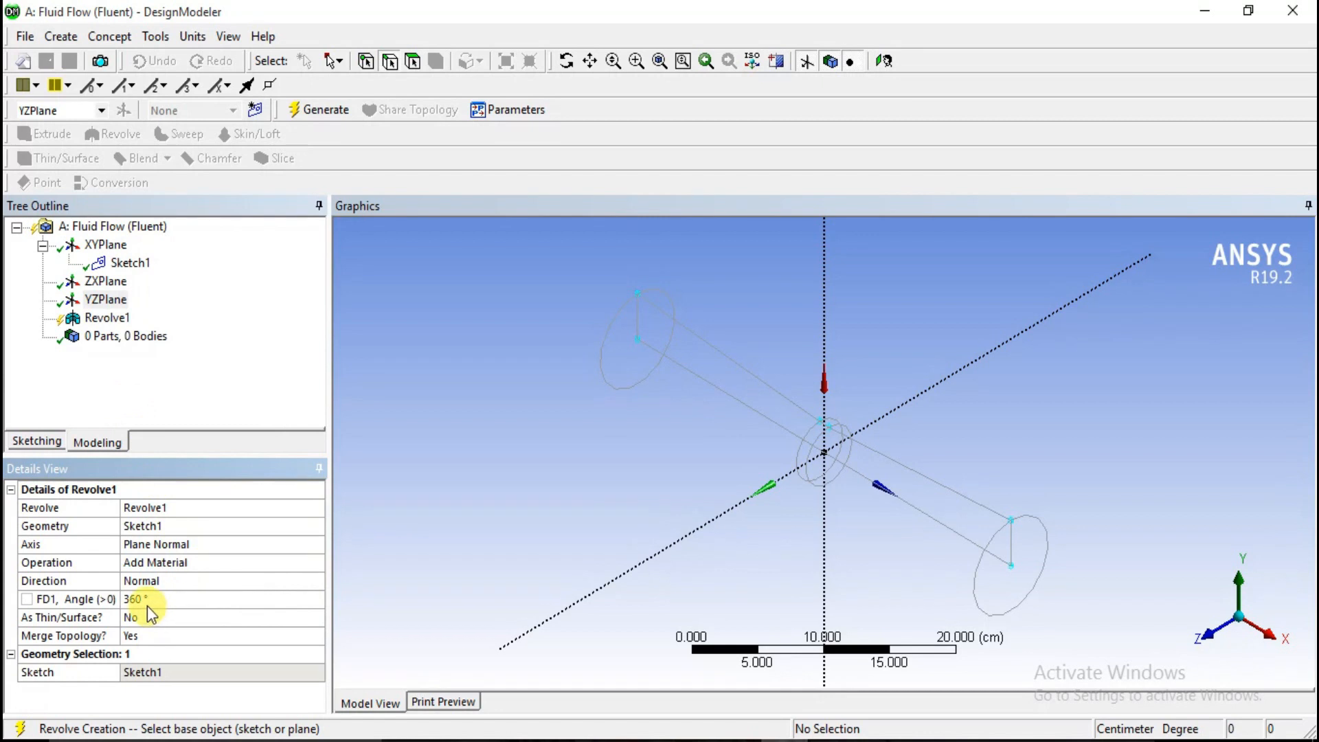
right_click(111, 320)
left_click(133, 355)
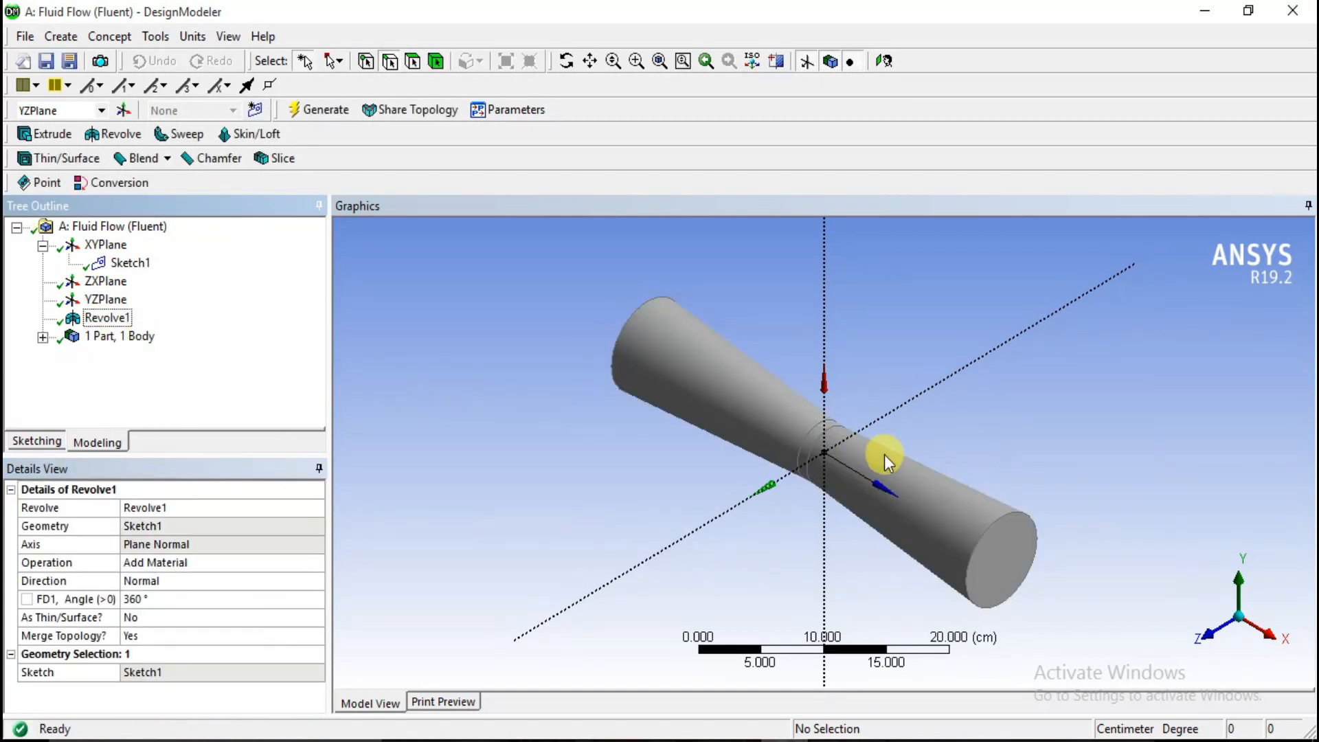
Step: Create a new sketch on the ZX plane
left_click(1202, 635)
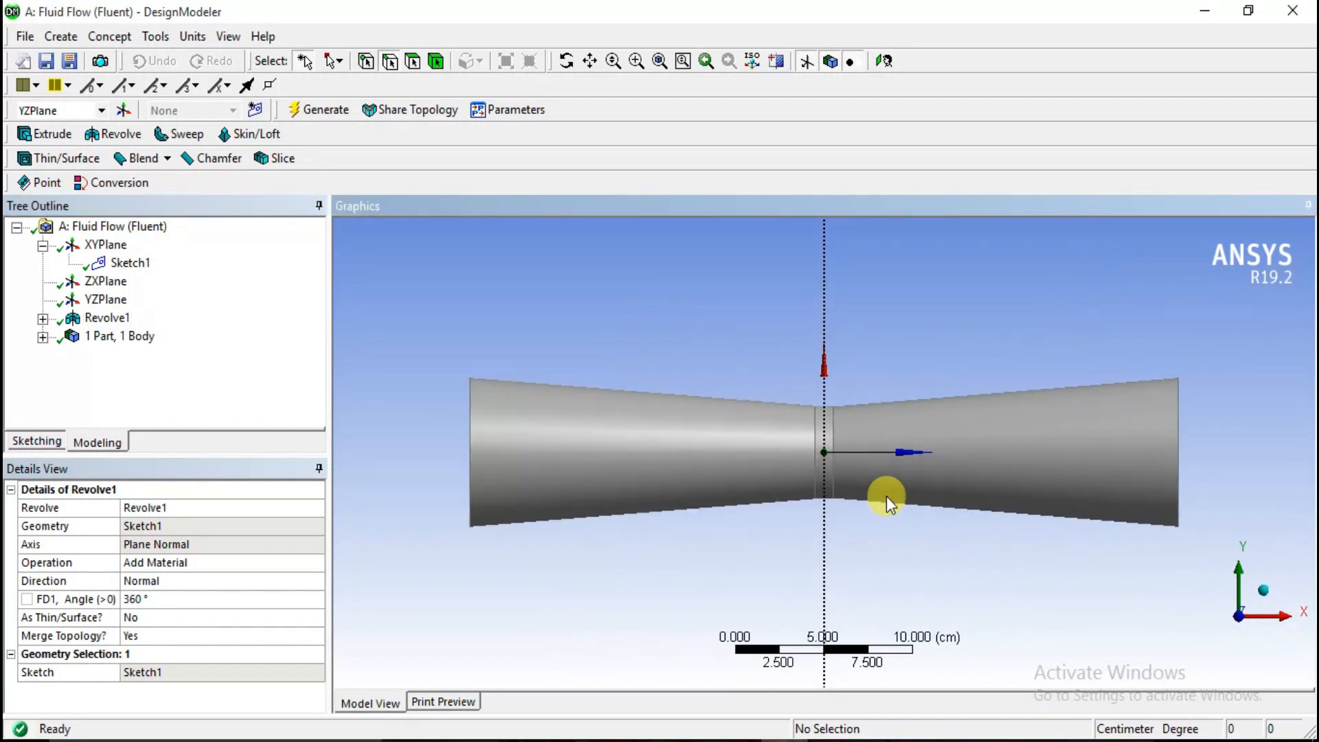
scroll(886, 496, "down", 1)
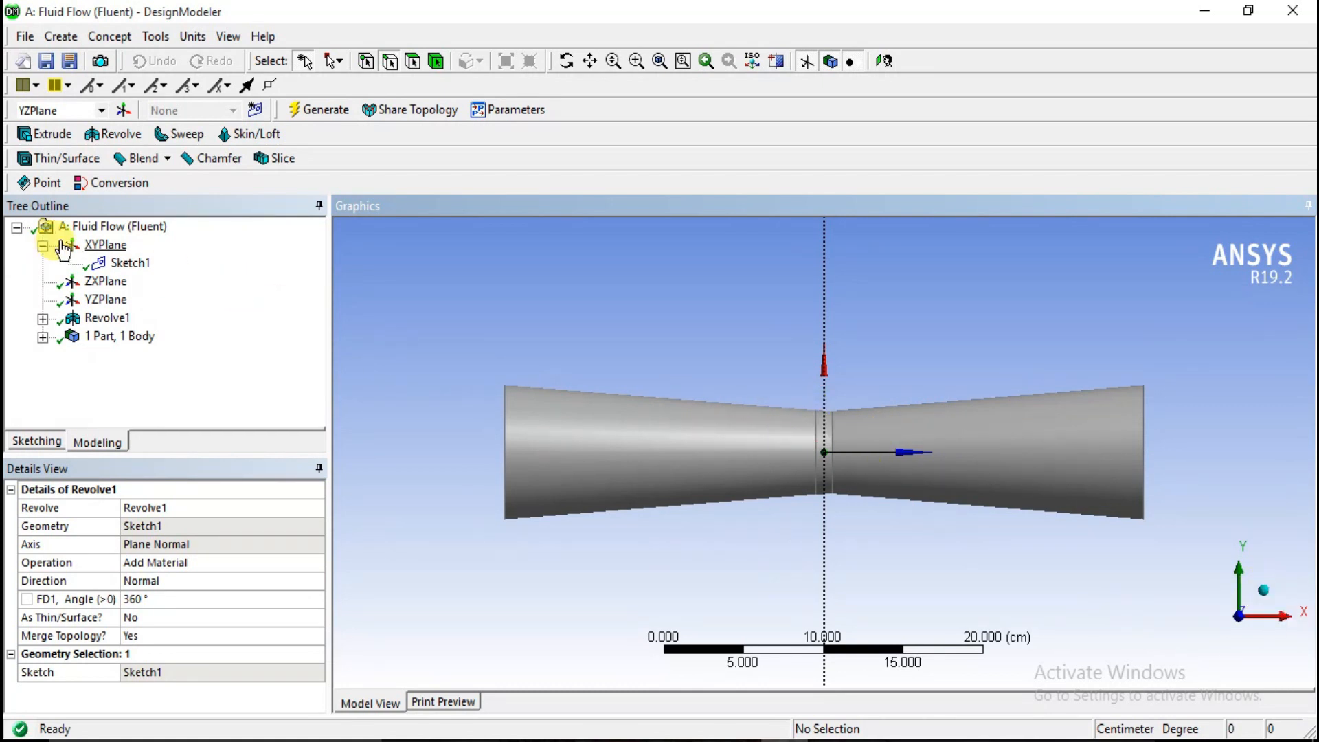
left_click(96, 246)
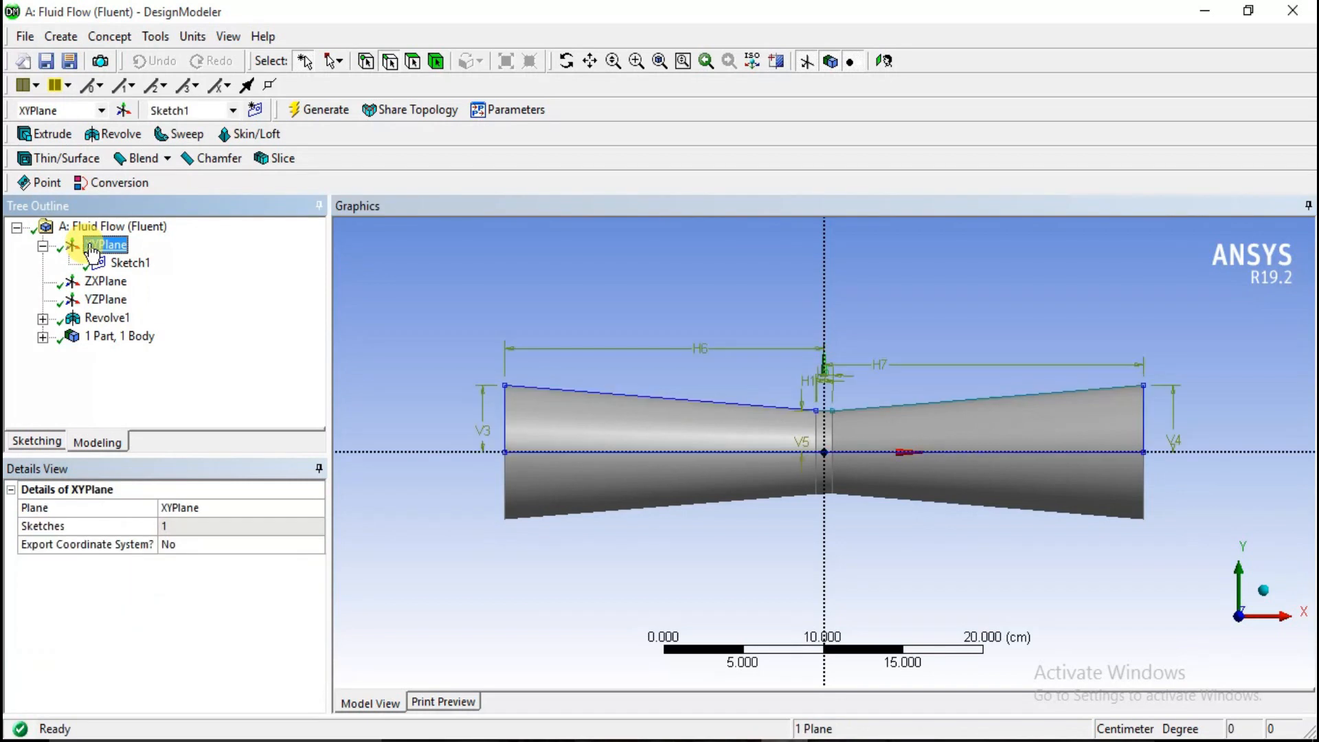
left_click(1251, 616)
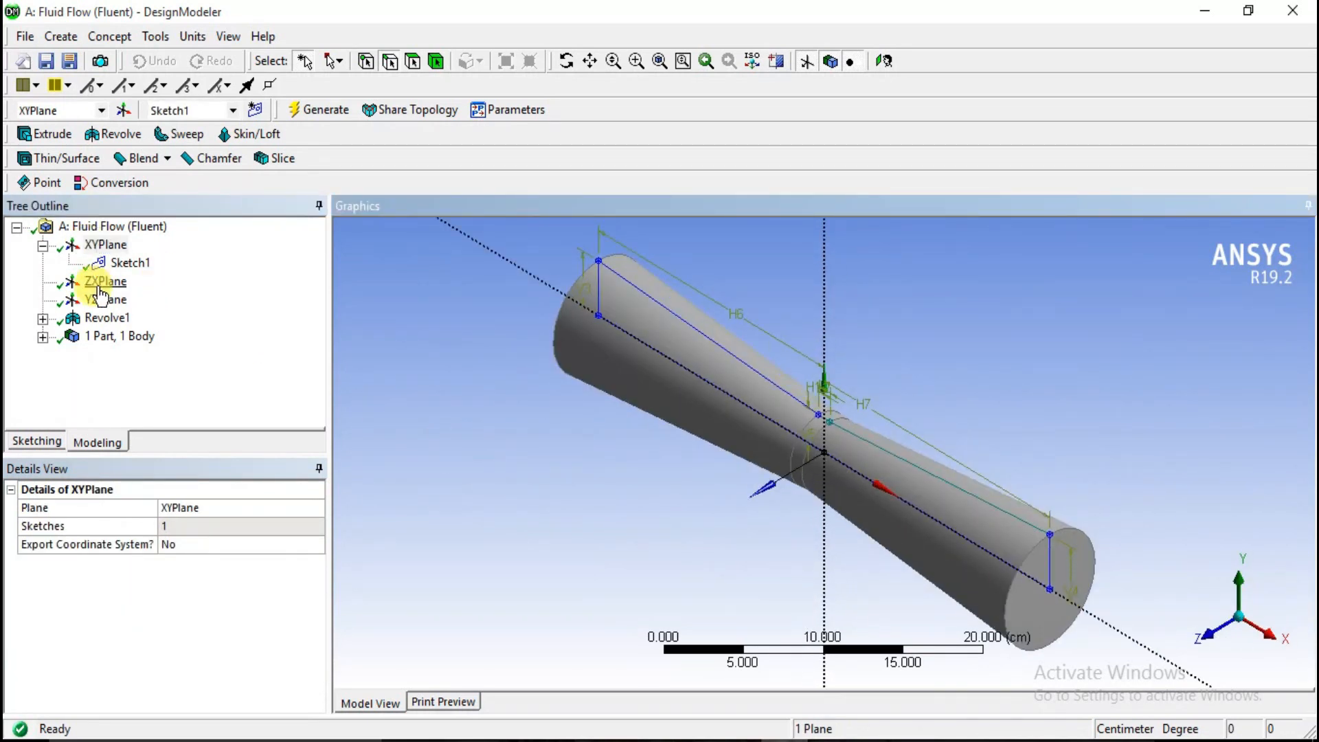
left_click(99, 287)
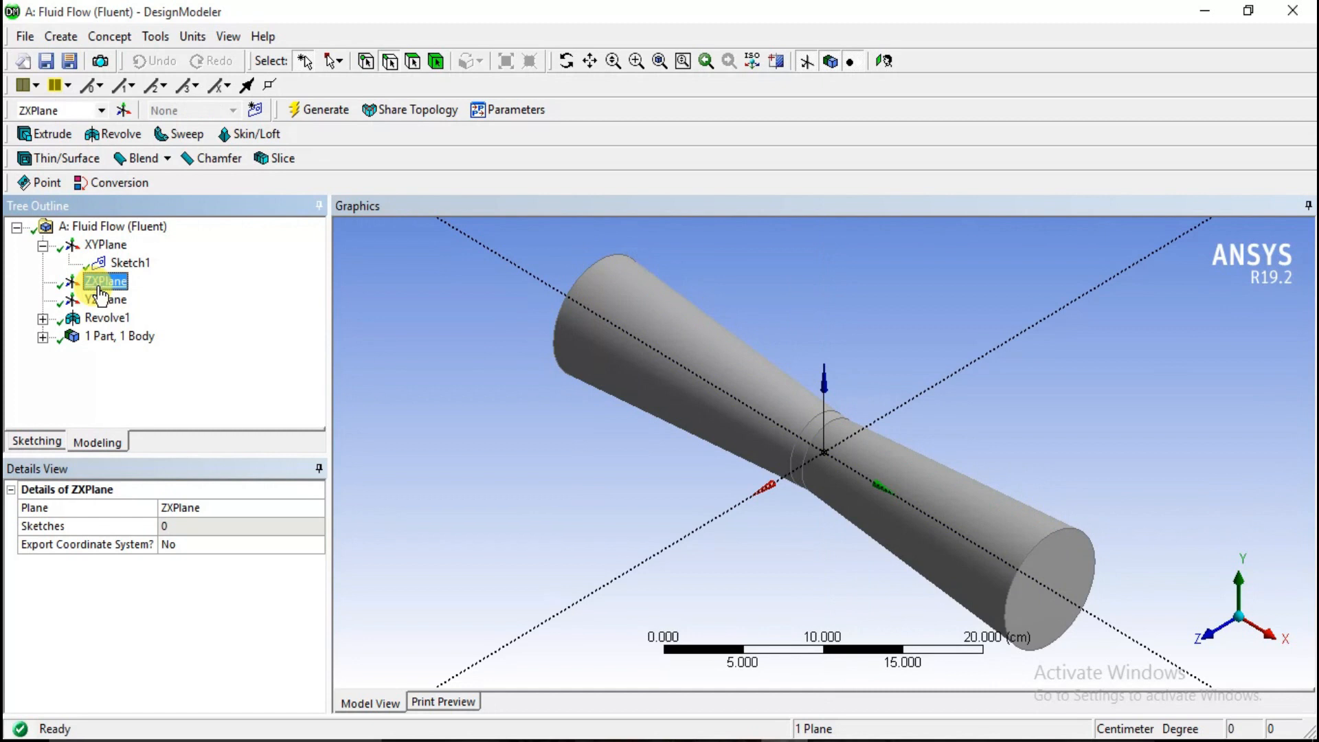
right_click(100, 294)
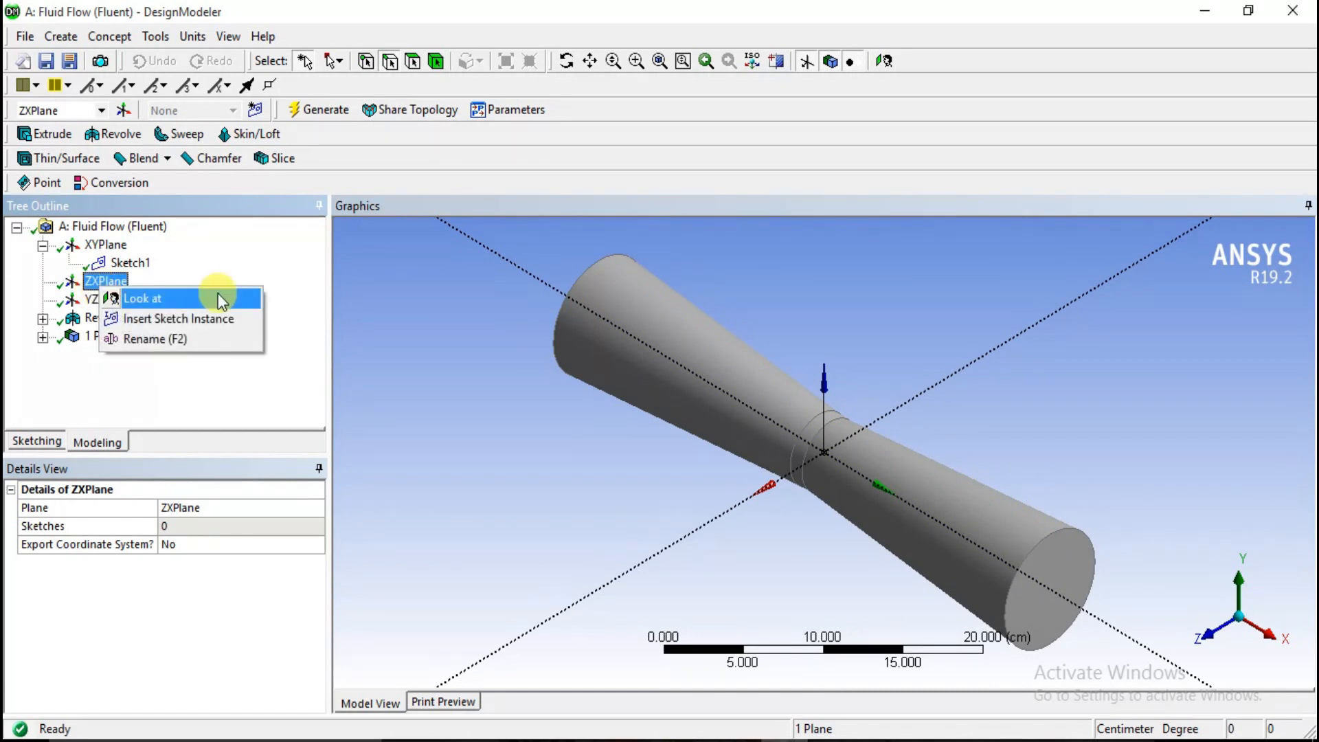
left_click(239, 254)
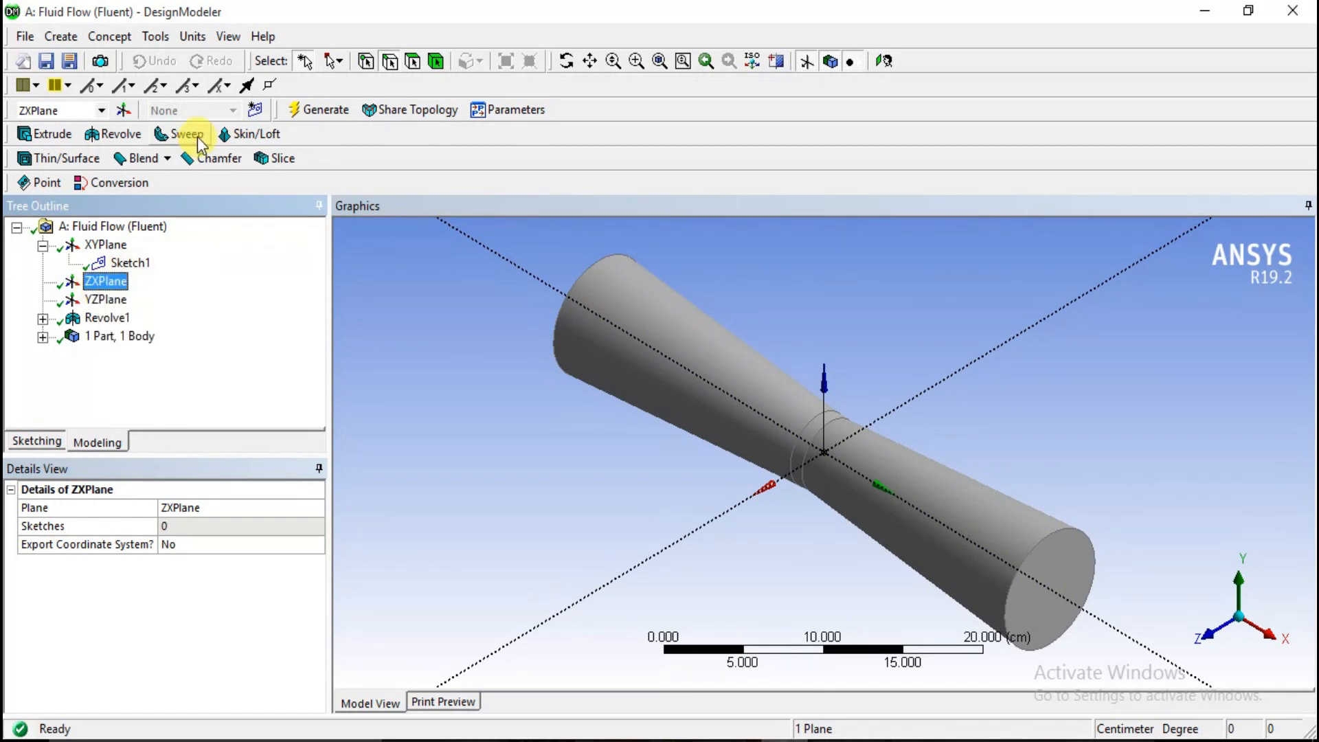
left_click(256, 110)
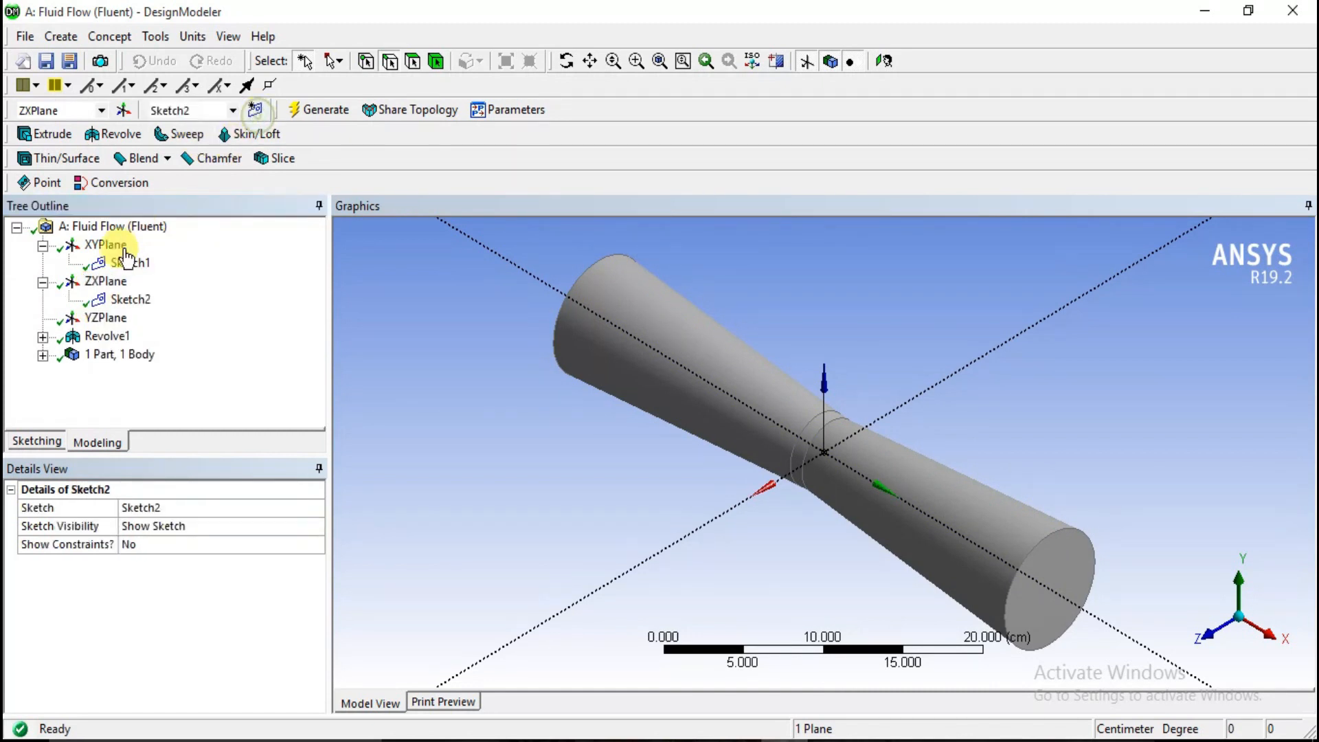
Step: Draw a circle about 0.59 cm in diameter centred on the origin of the ZX plane sketch
left_click(122, 301)
right_click(121, 300)
left_click(162, 346)
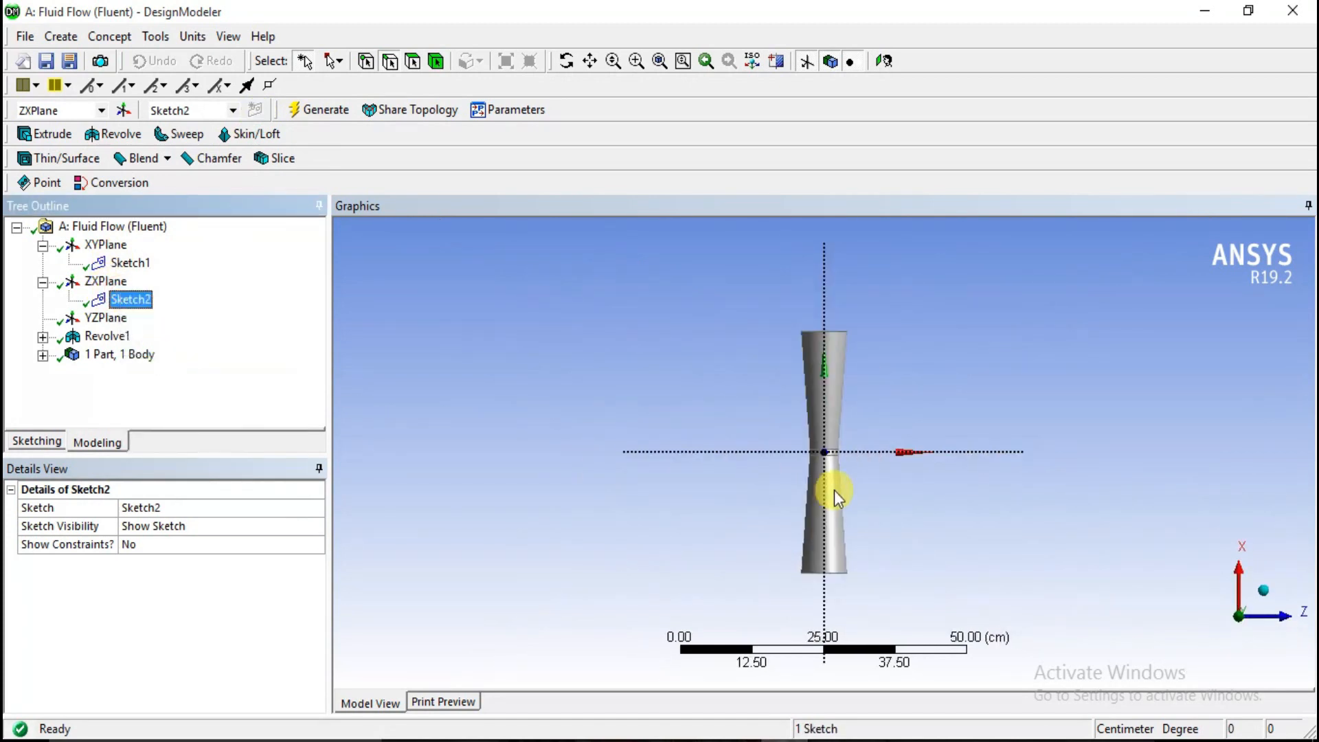
scroll(834, 489, "up", 5)
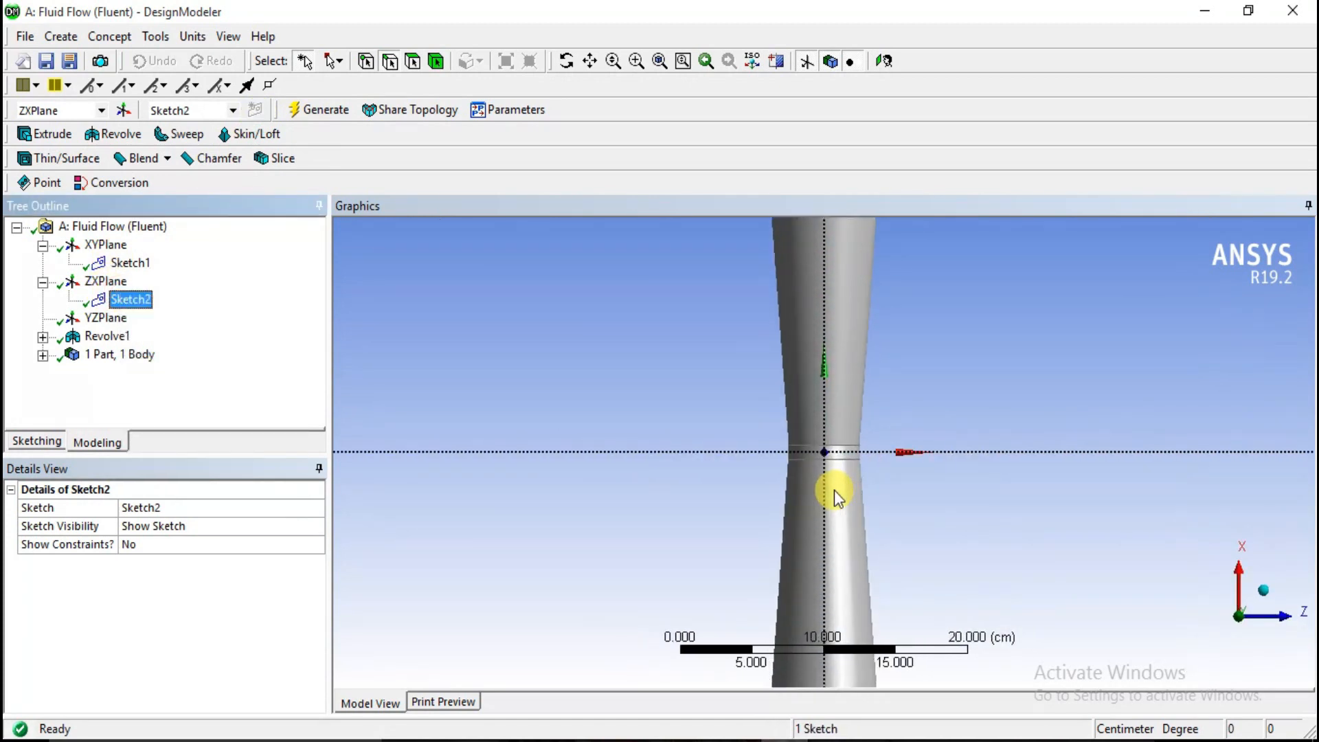
scroll(834, 489, "up", 2)
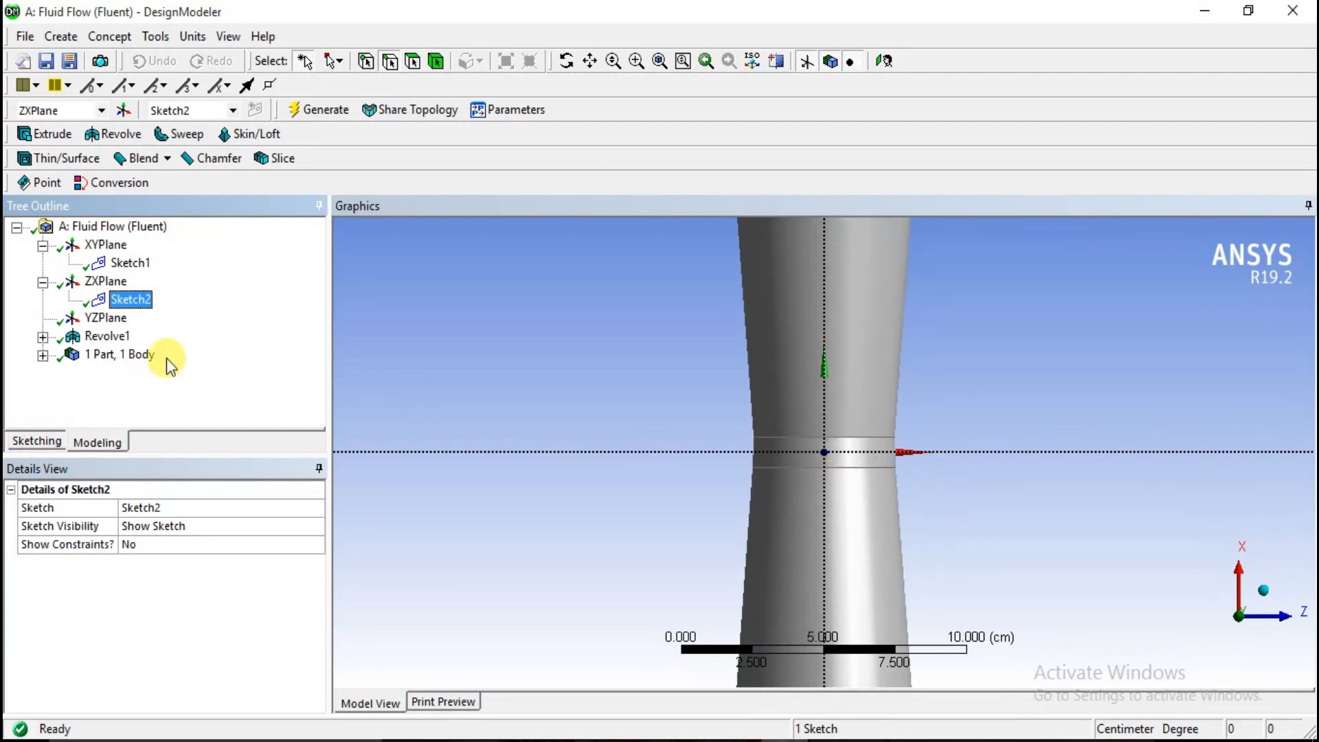
left_click(35, 441)
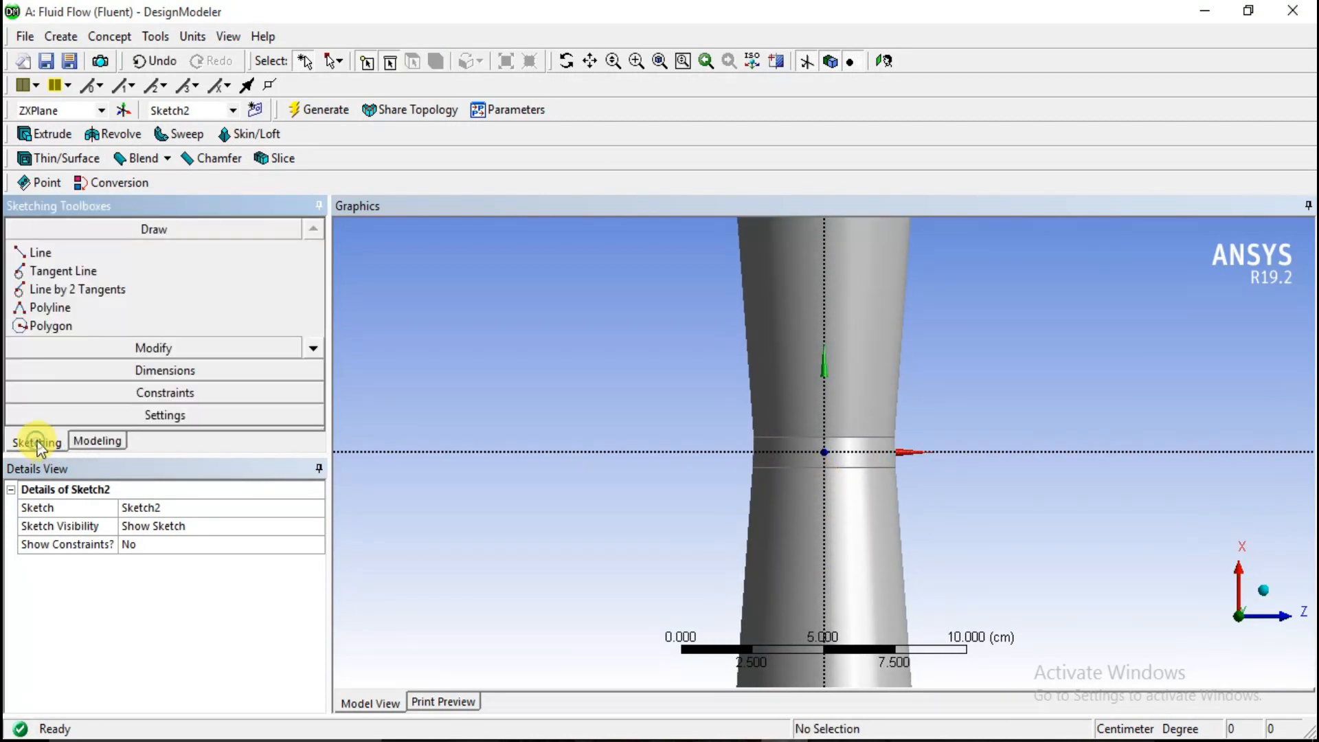
left_click(315, 349)
left_click(315, 349)
left_click(315, 349)
left_click(315, 349)
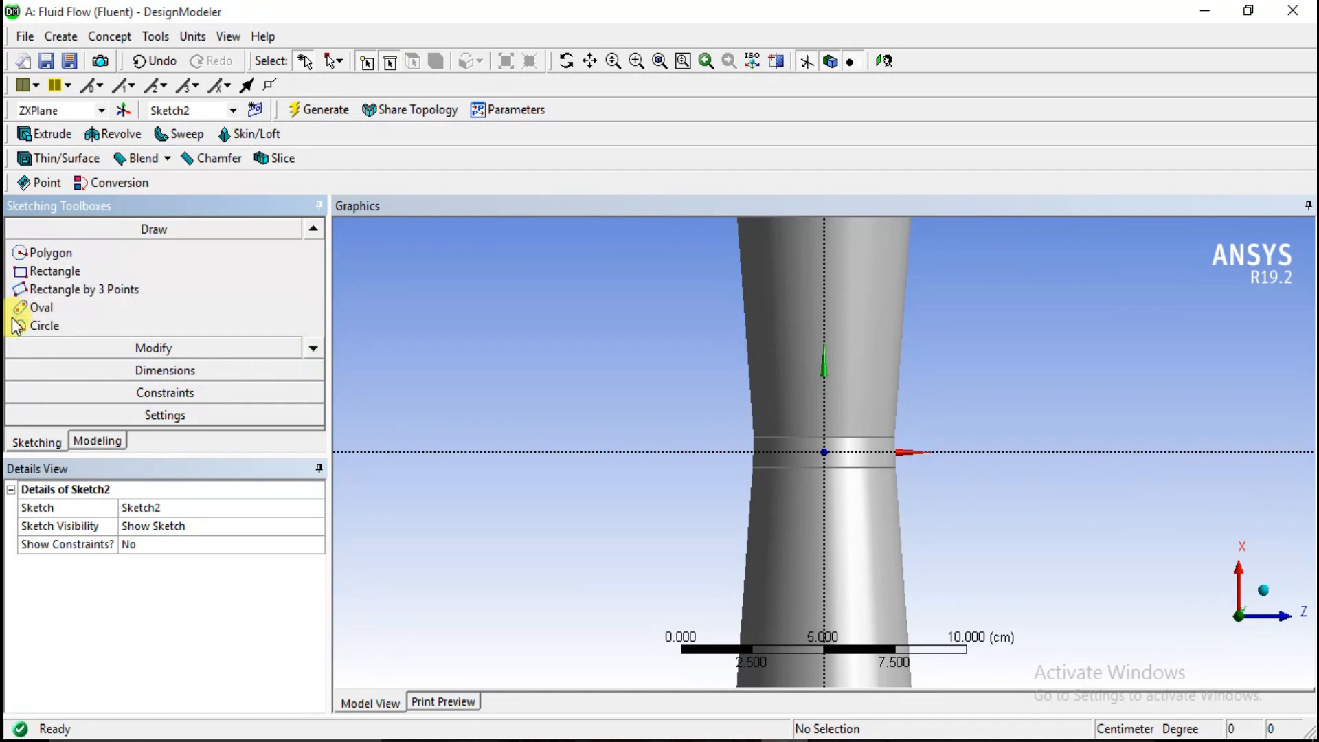
left_click(42, 325)
scroll(827, 457, "up", 1)
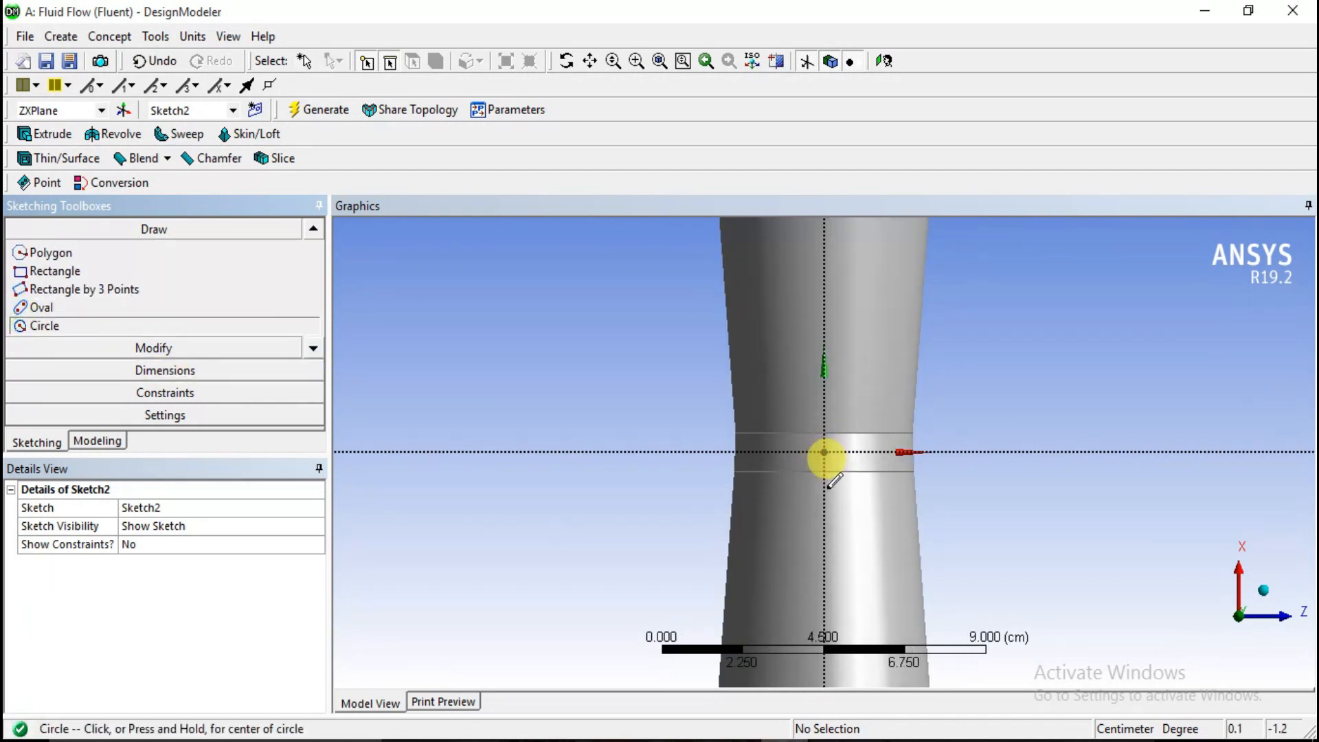
left_click(824, 451)
left_click(834, 445)
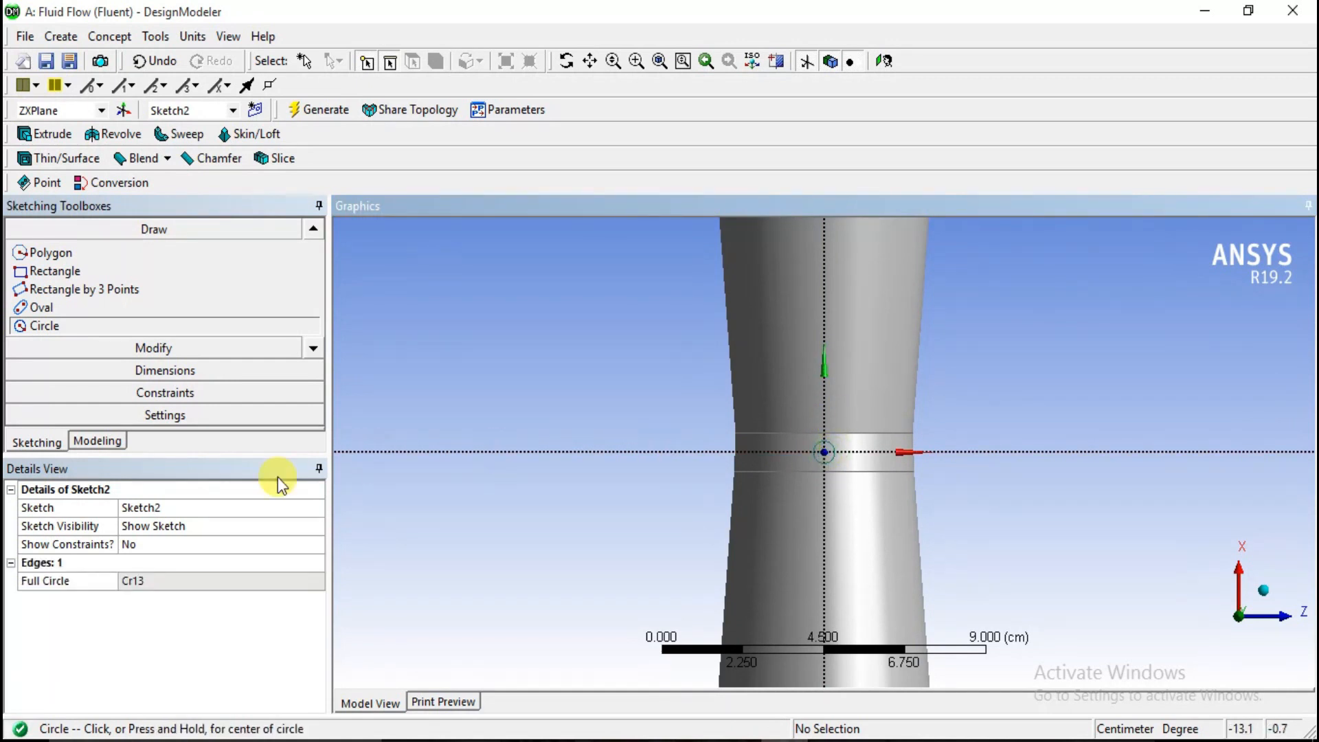
Step: Dimension the circle's diameter and set it to 0.6 cm
left_click(163, 370)
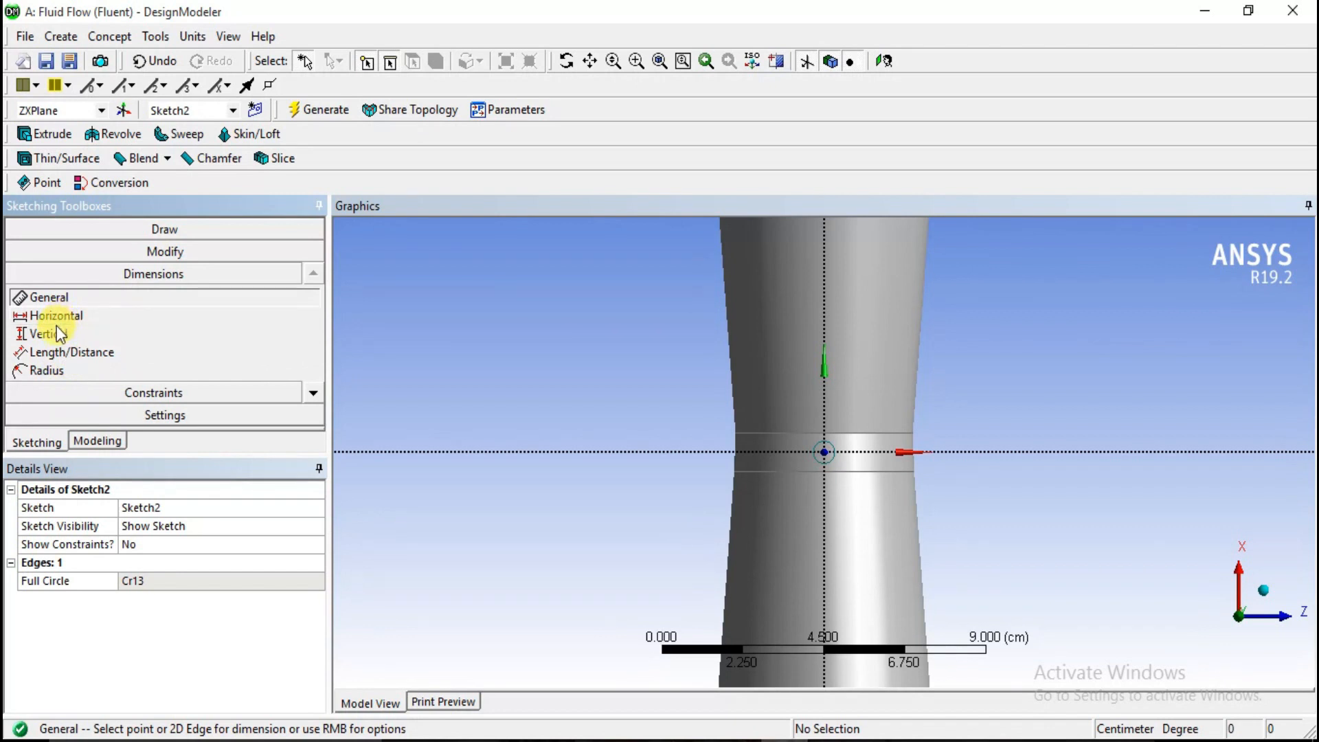
left_click(833, 453)
left_click(971, 409)
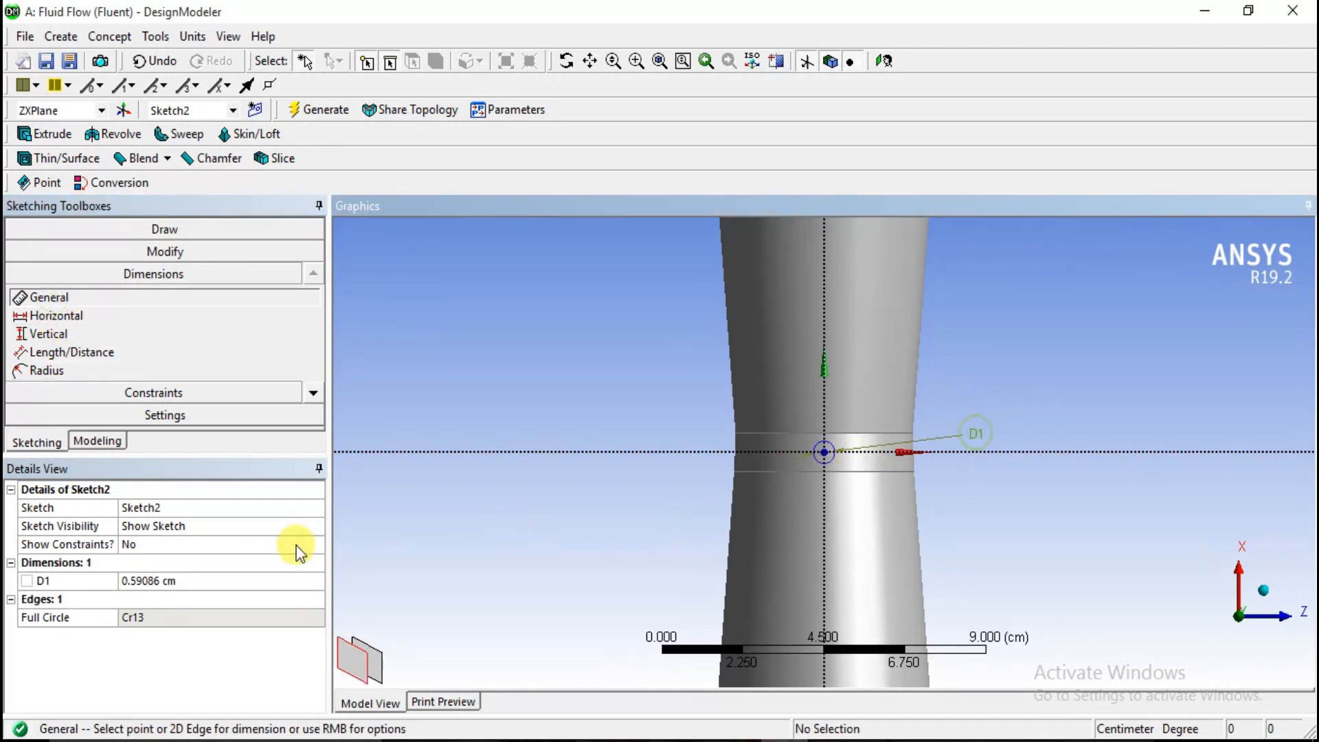
left_click(168, 579)
type("0")
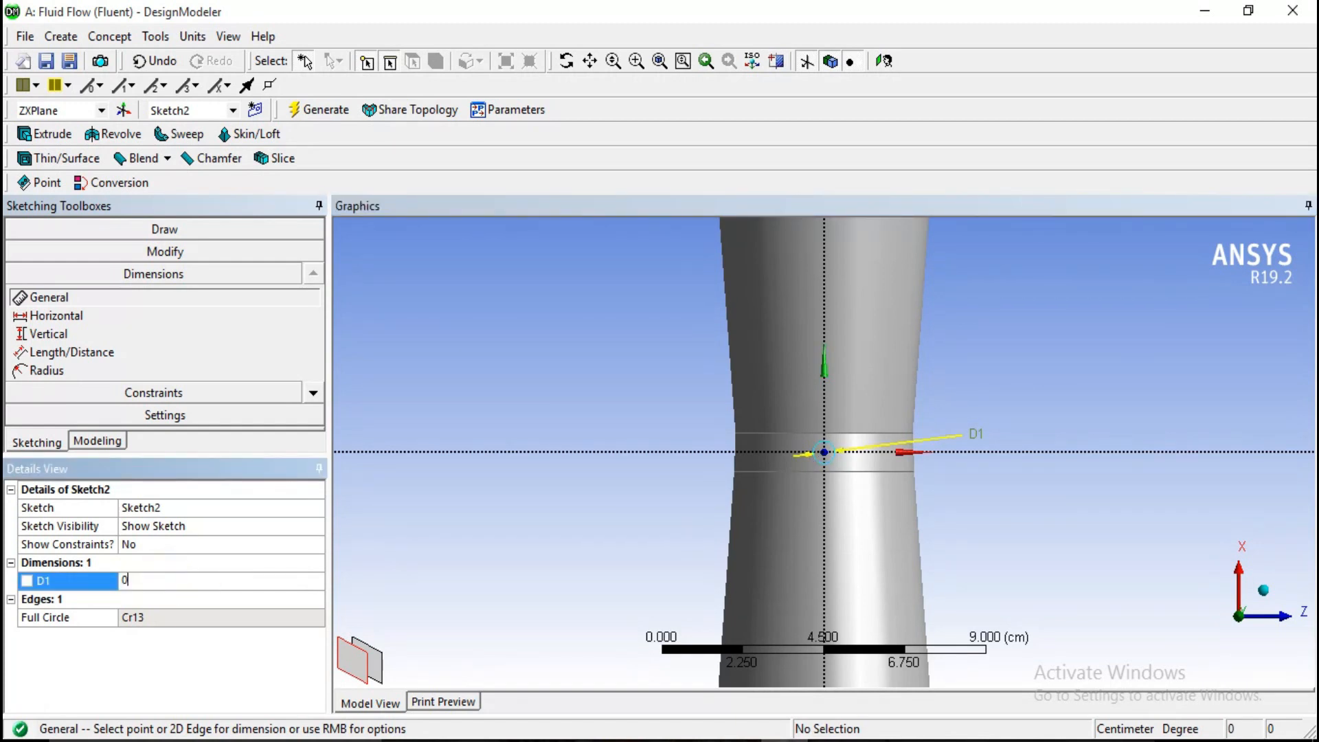
key("Return")
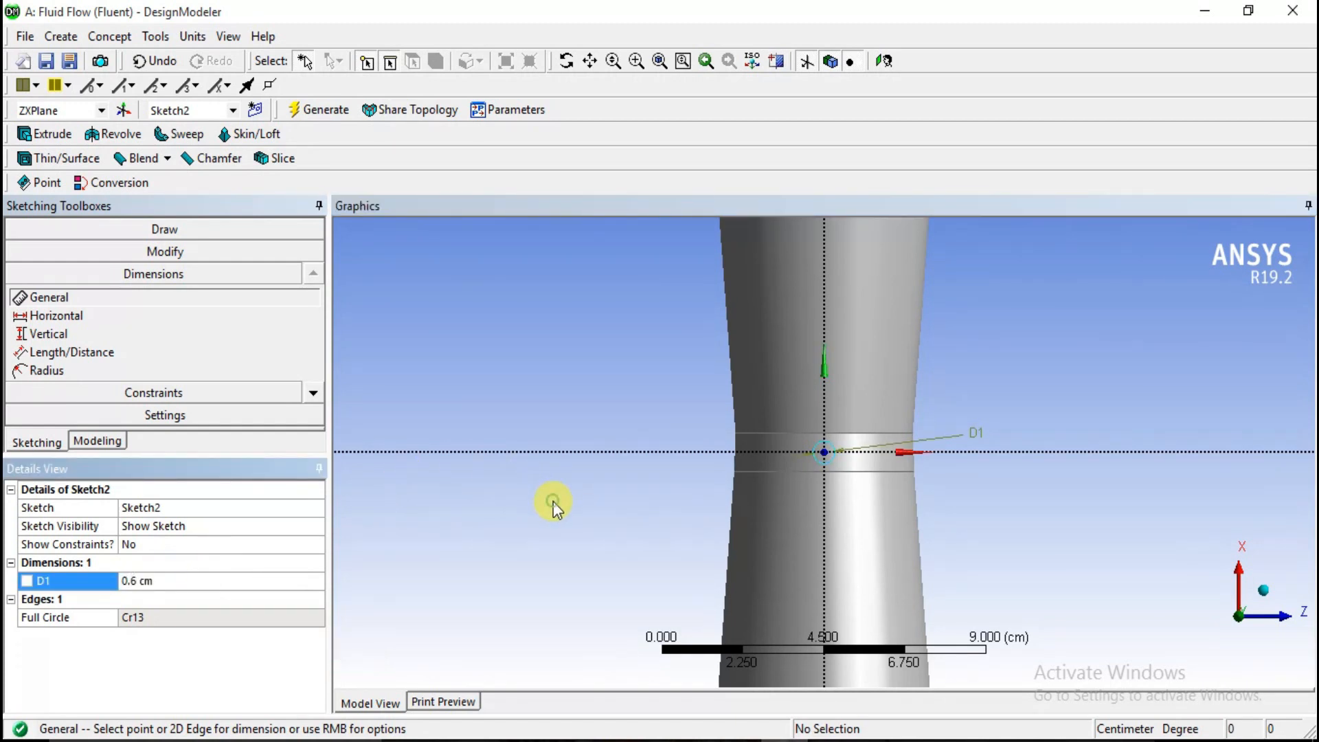
Step: Extrude the circle sketch 20 cm along its normal with the Add Material operation and generate the feature
left_click(1263, 591)
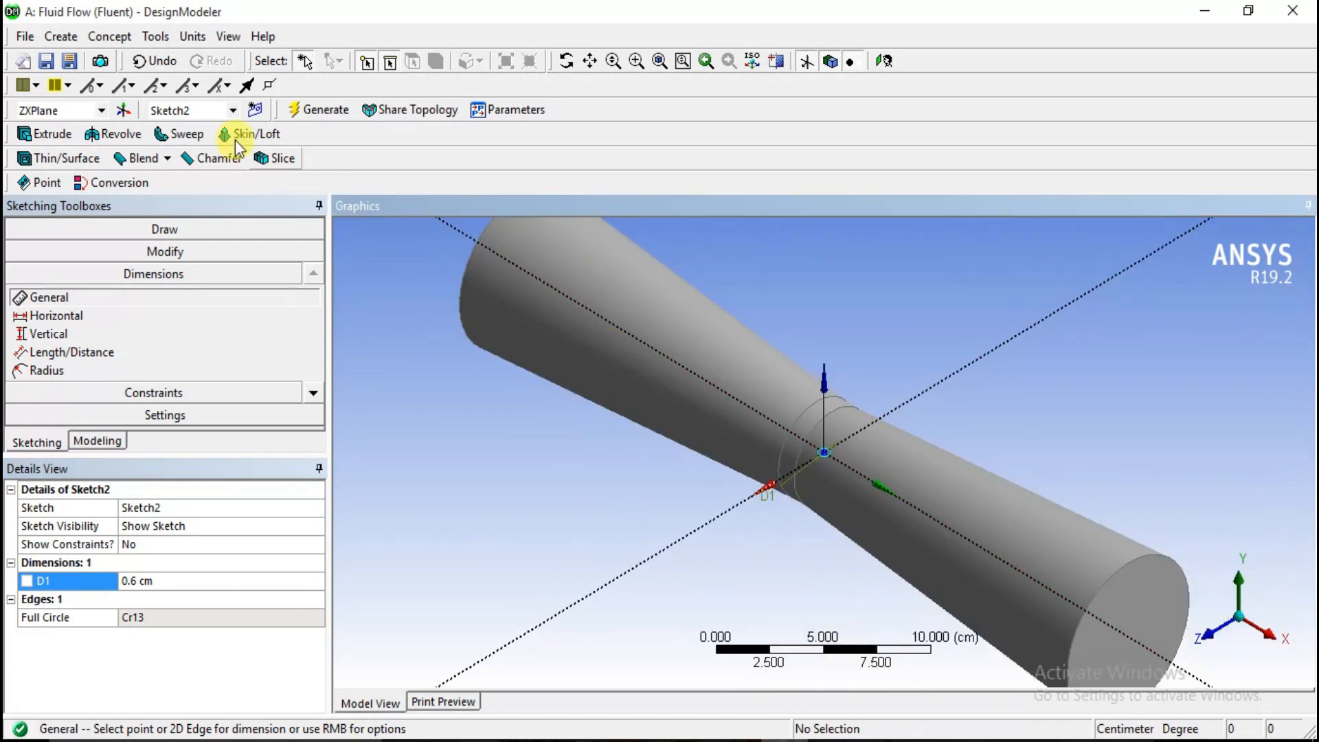
left_click(61, 36)
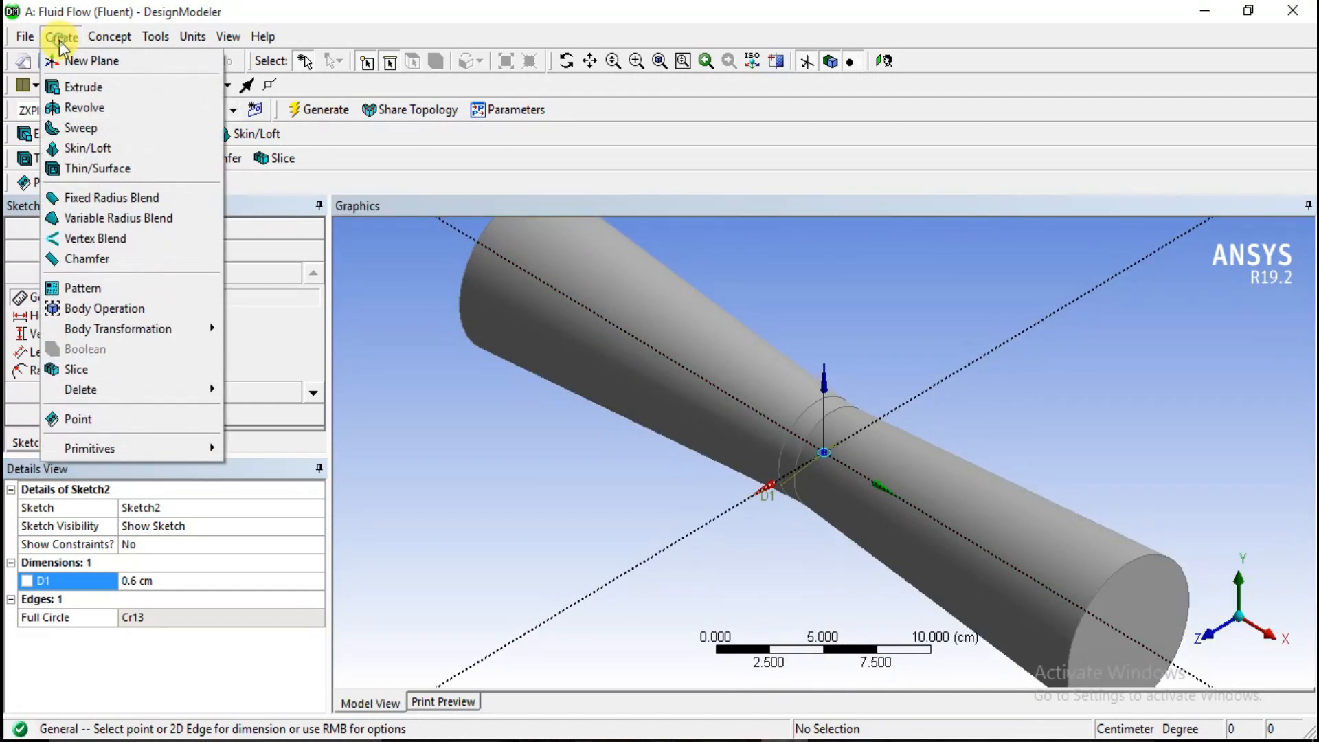
left_click(72, 89)
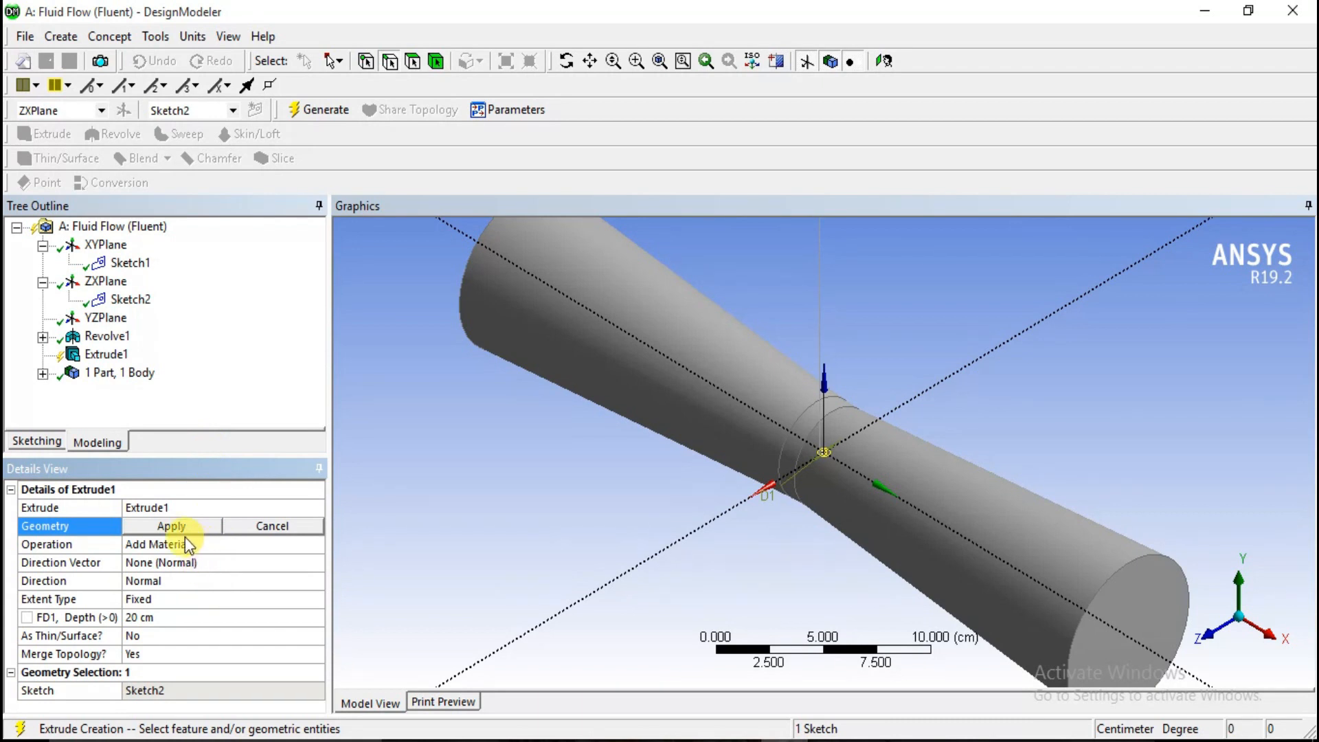
left_click(130, 299)
left_click(159, 523)
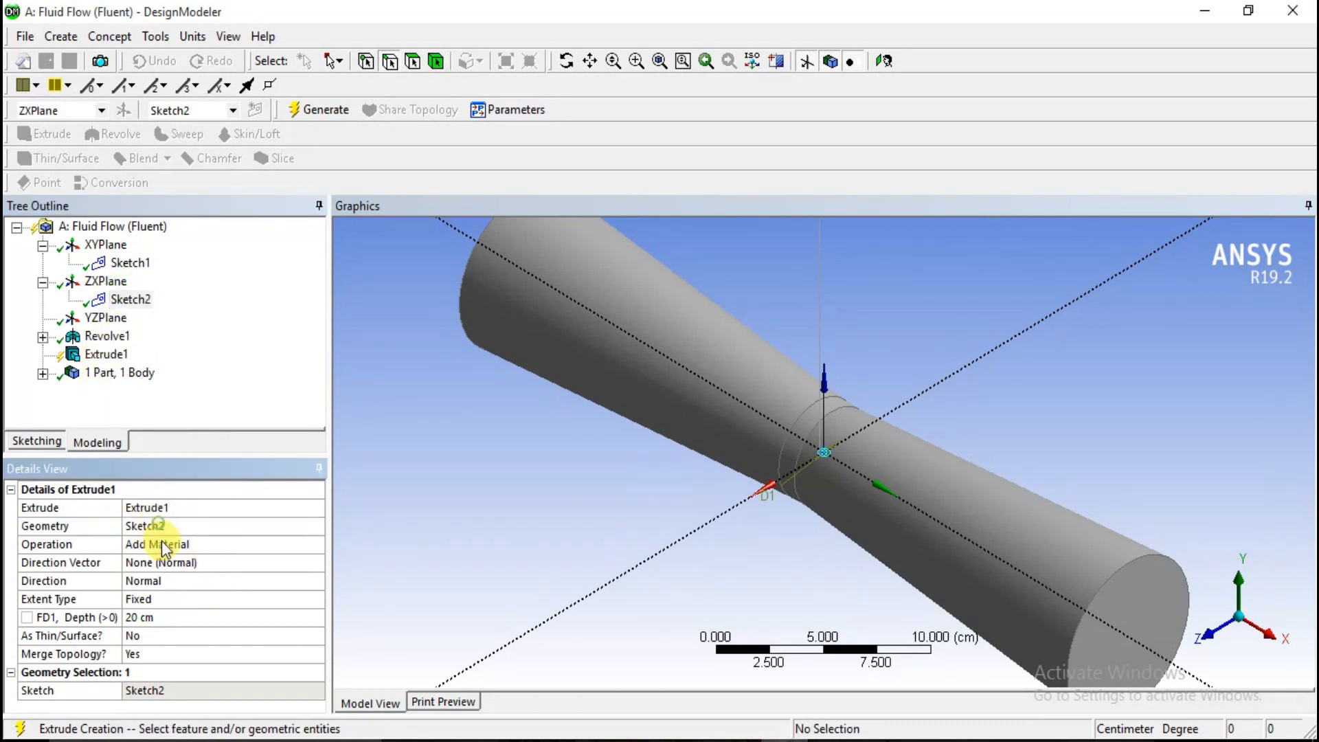
left_click(191, 545)
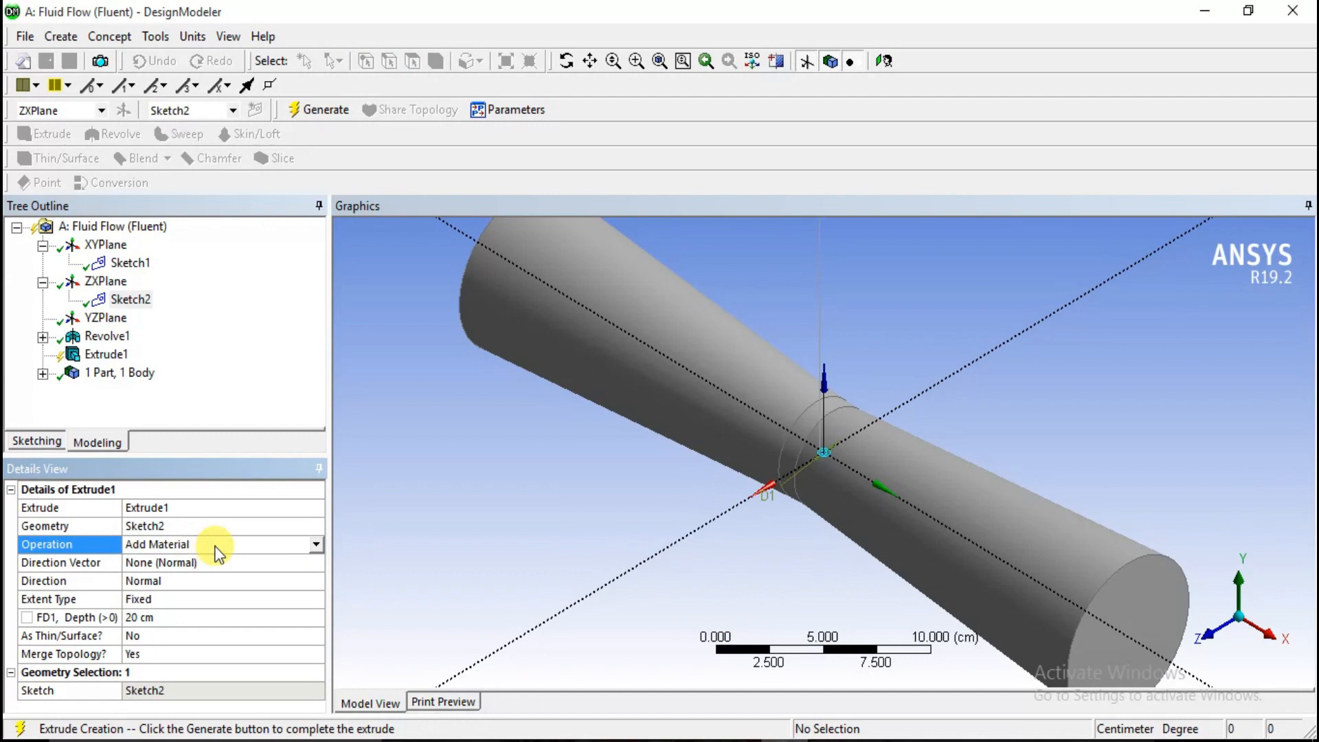
left_click(315, 545)
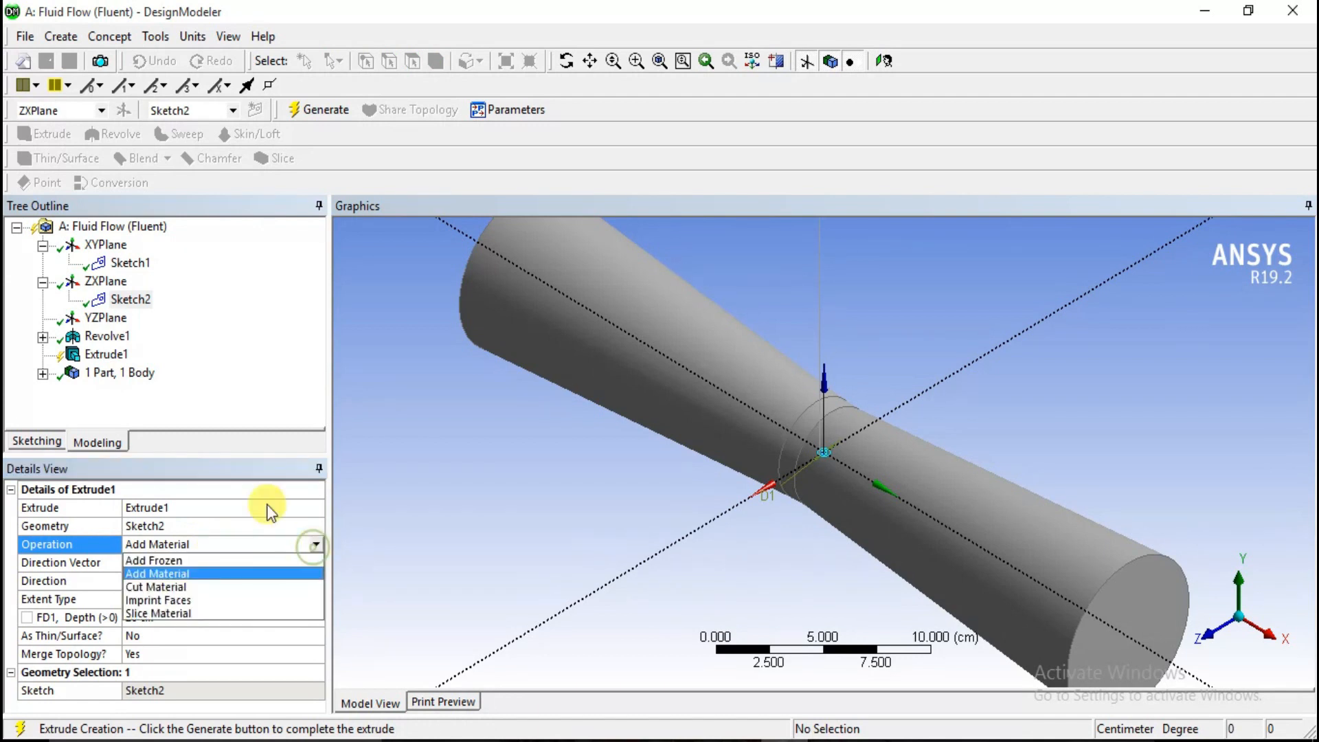
right_click(95, 355)
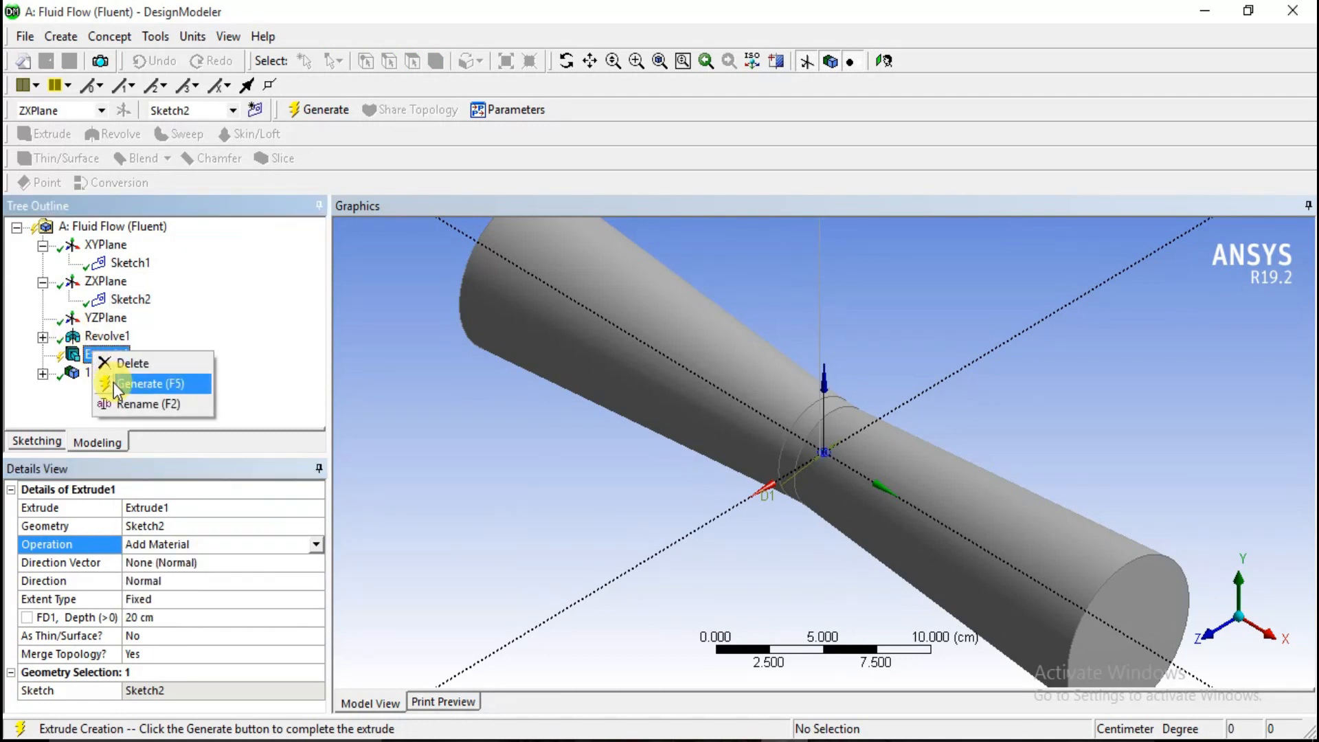
left_click(113, 382)
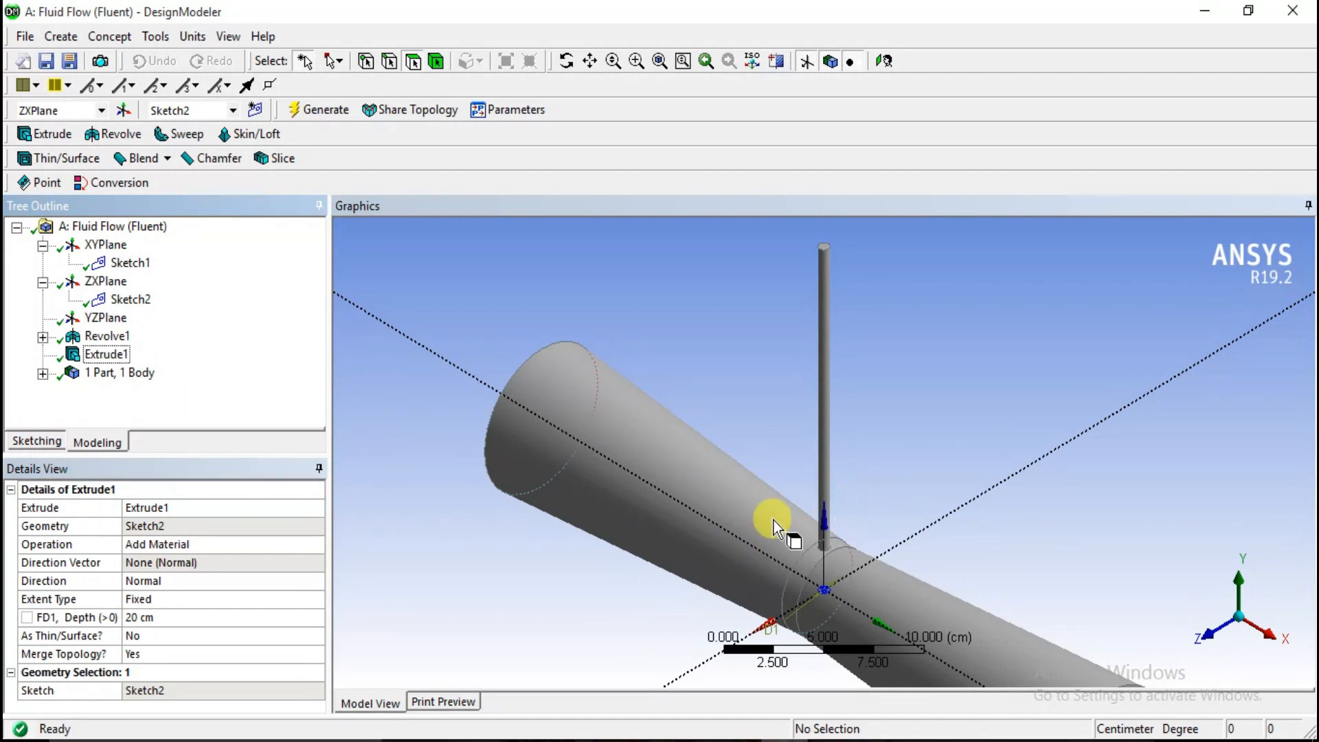
Step: Inspect the solid body to check which geometry it contains
left_click(43, 373)
left_click(115, 397)
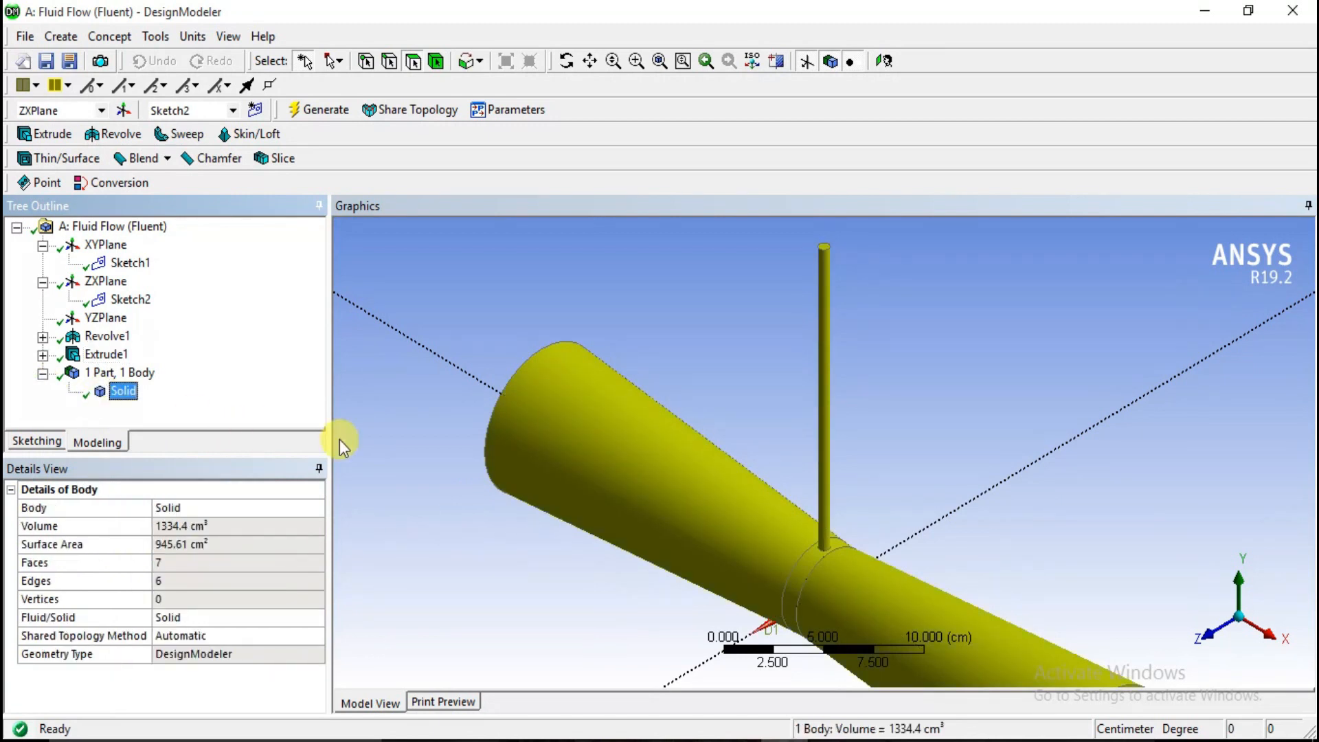
left_click(452, 489)
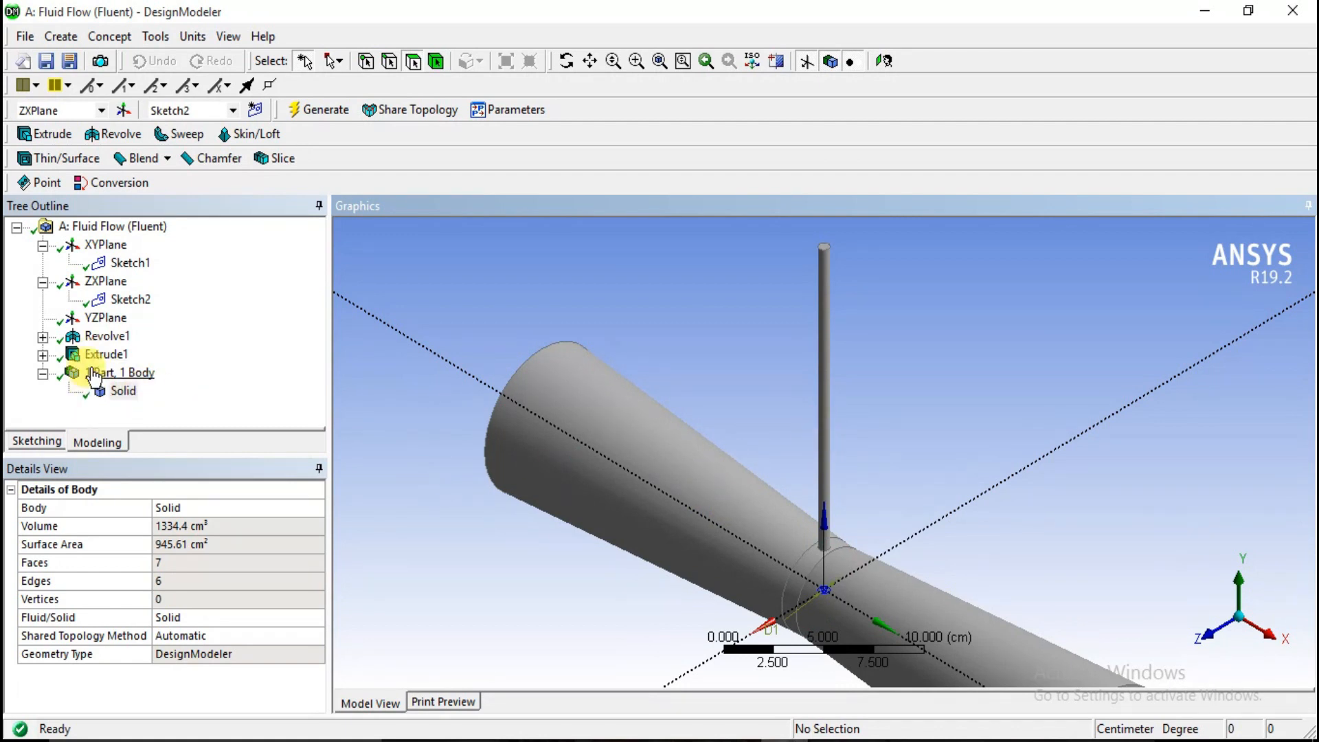
Step: Set the circle extrusion's operation to Add Frozen, regenerate it, and select the revolved nozzle body to check the separation
left_click(84, 347)
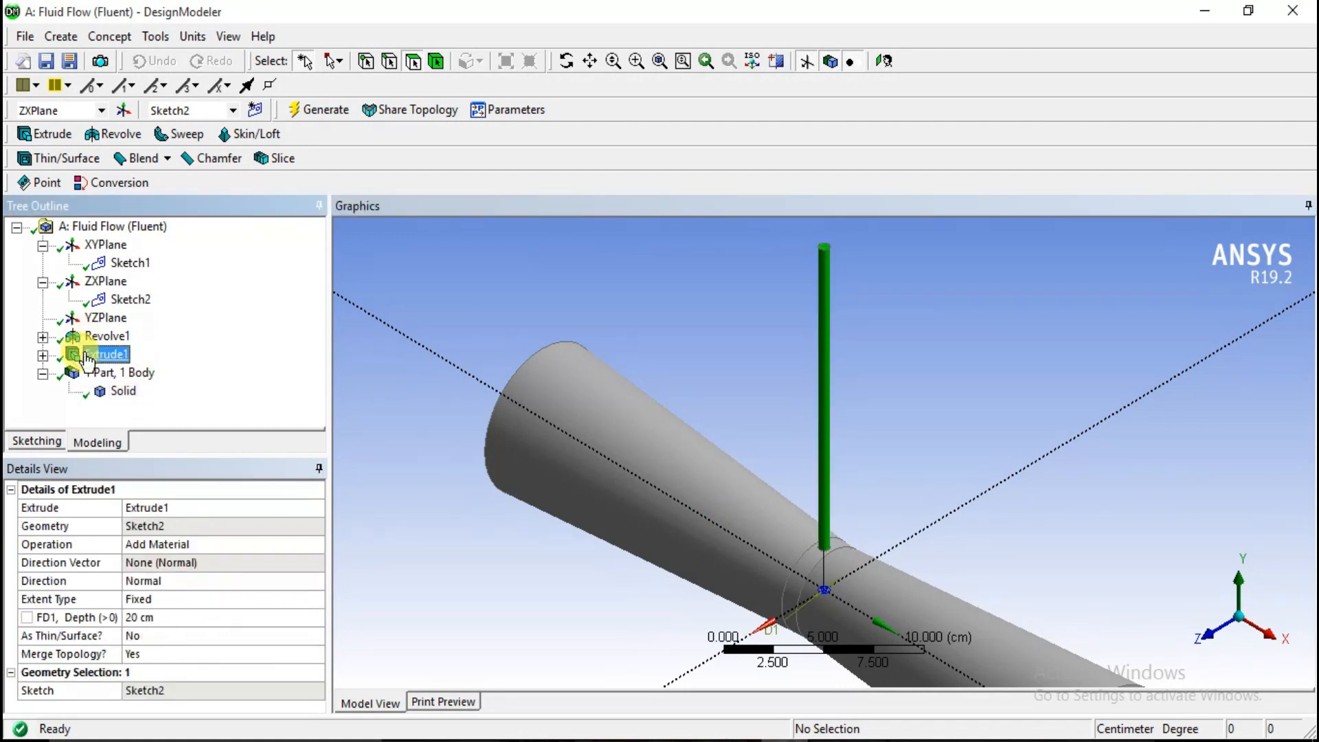
left_click(173, 542)
left_click(316, 544)
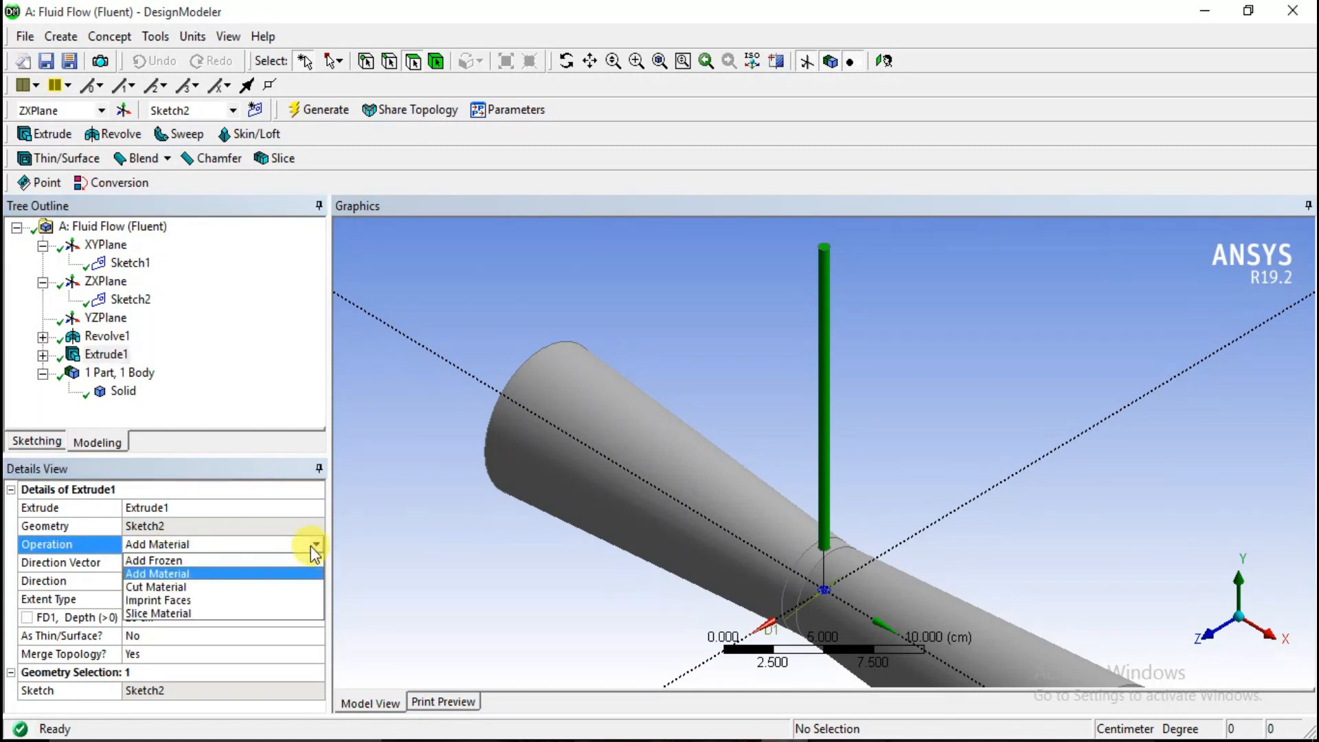
left_click(263, 570)
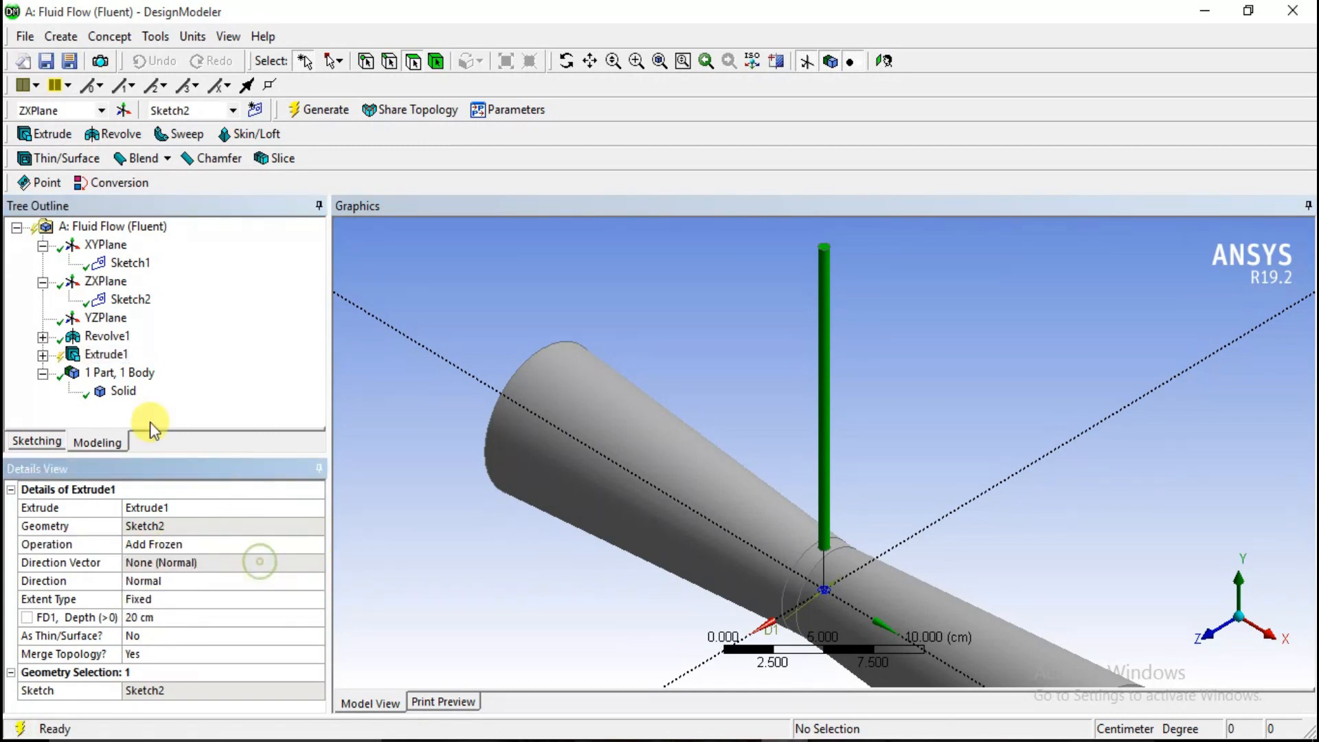
right_click(108, 356)
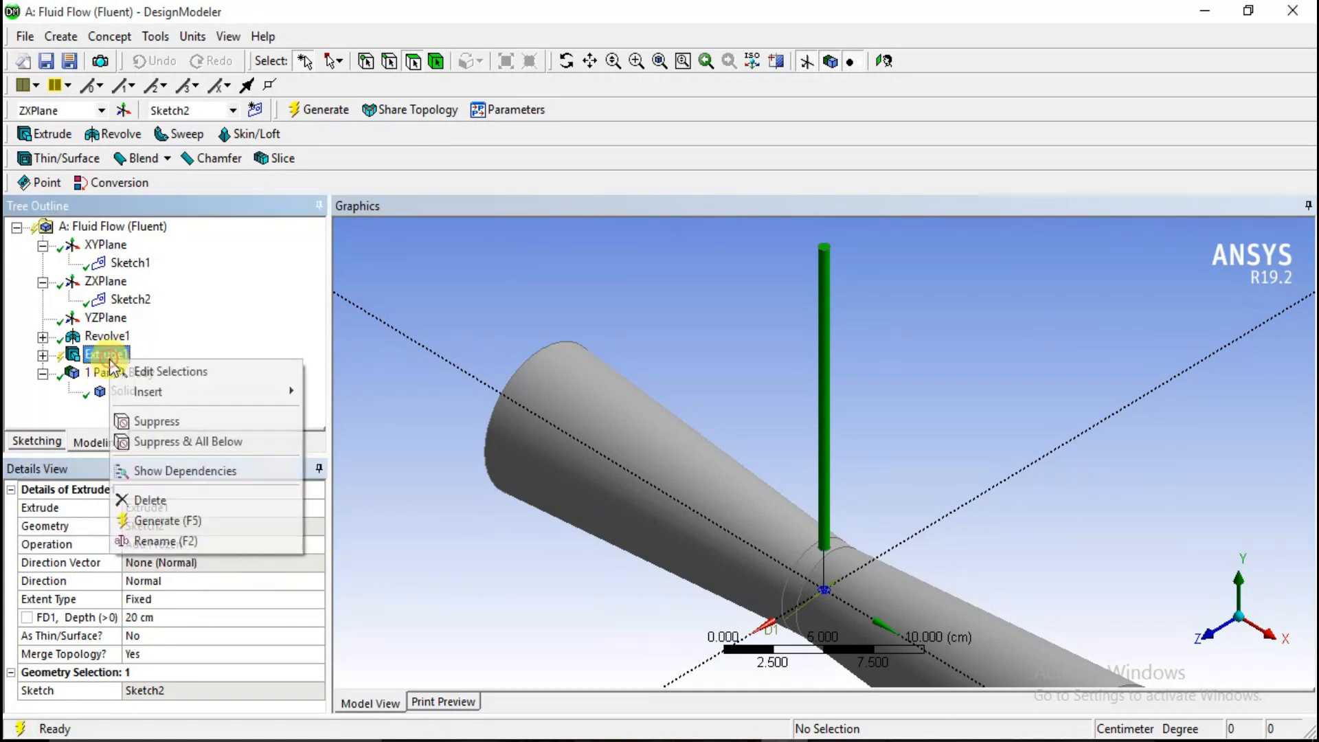
left_click(147, 521)
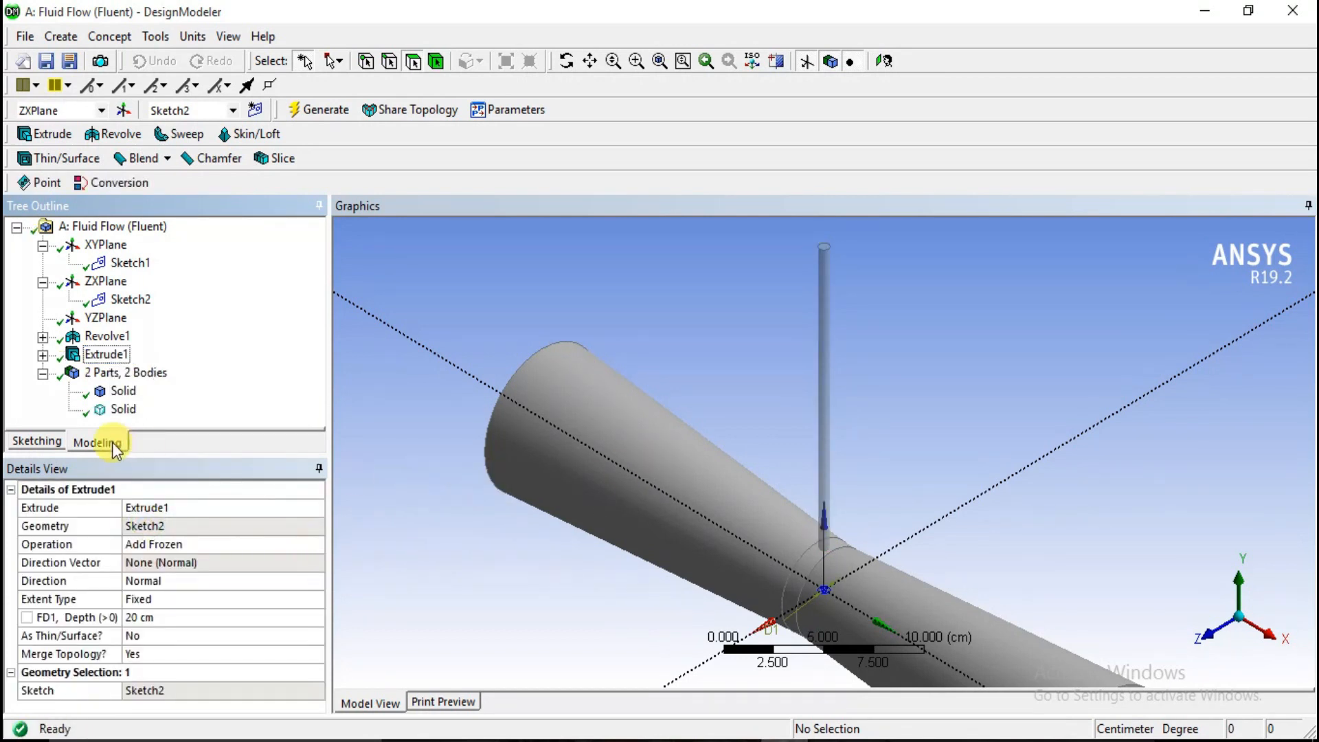
left_click(121, 393)
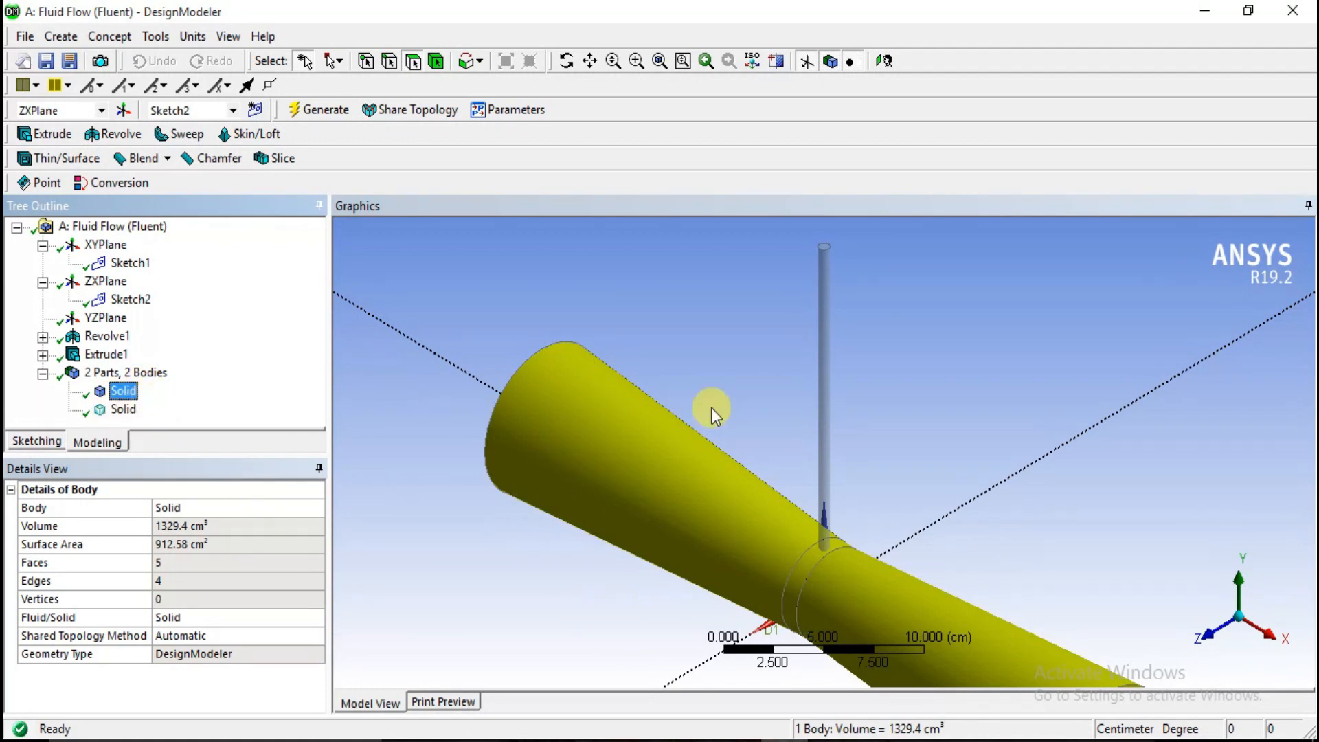
Step: Create a linear Pattern feature and assign the thin vertical tube body as its geometry
scroll(711, 407, "down", 1)
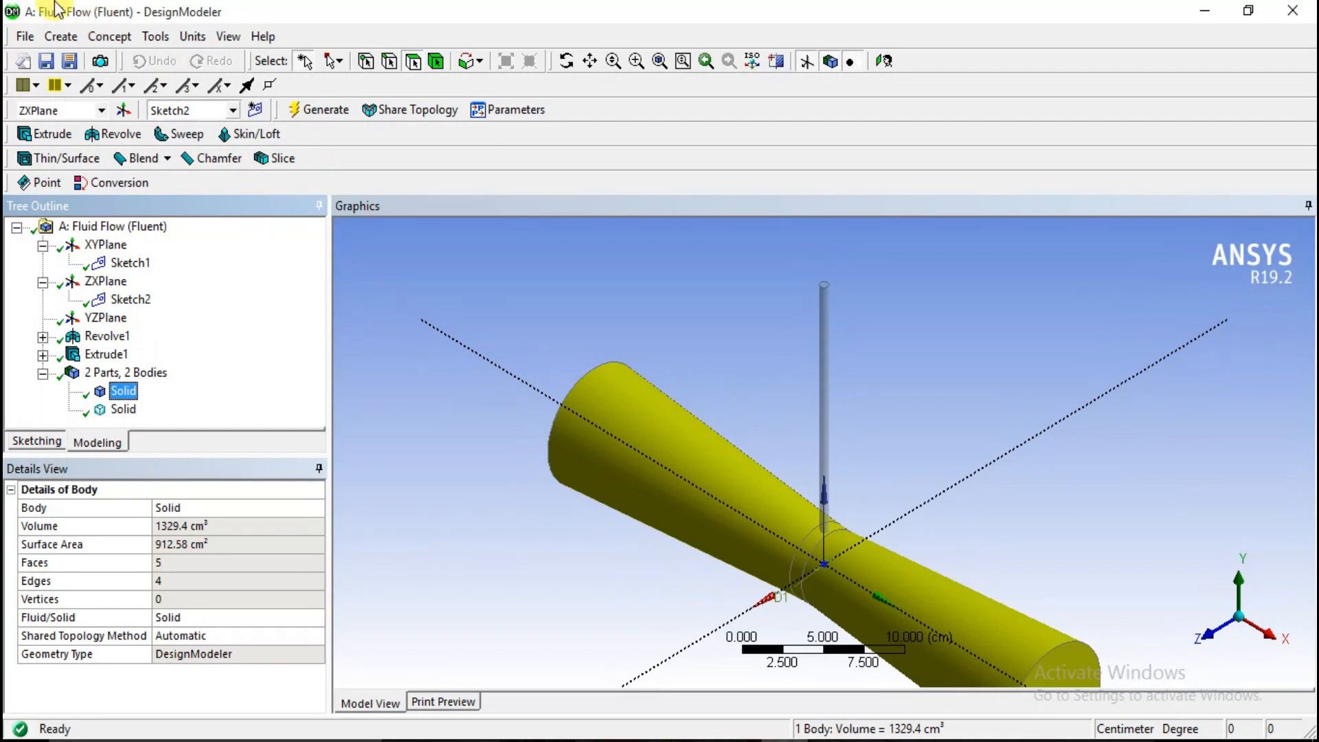
left_click(55, 35)
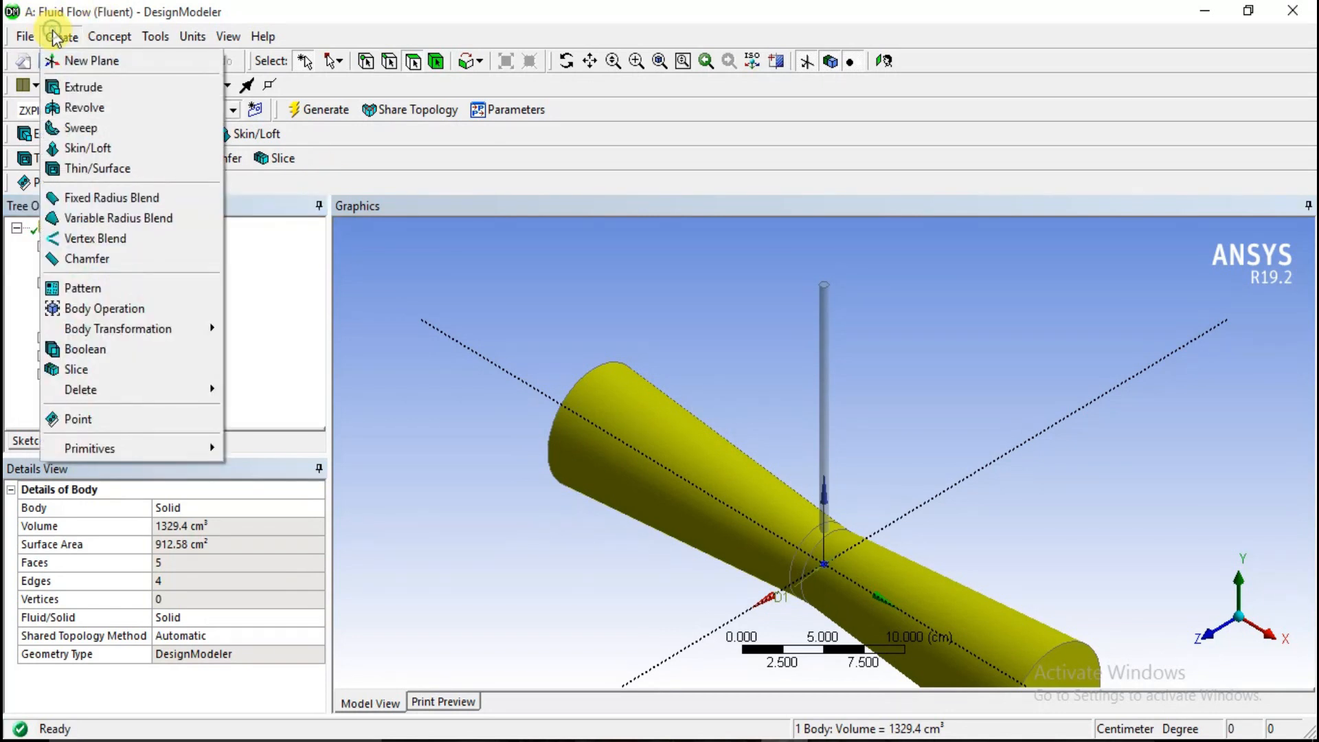
left_click(93, 289)
scroll(620, 322, "down", 2)
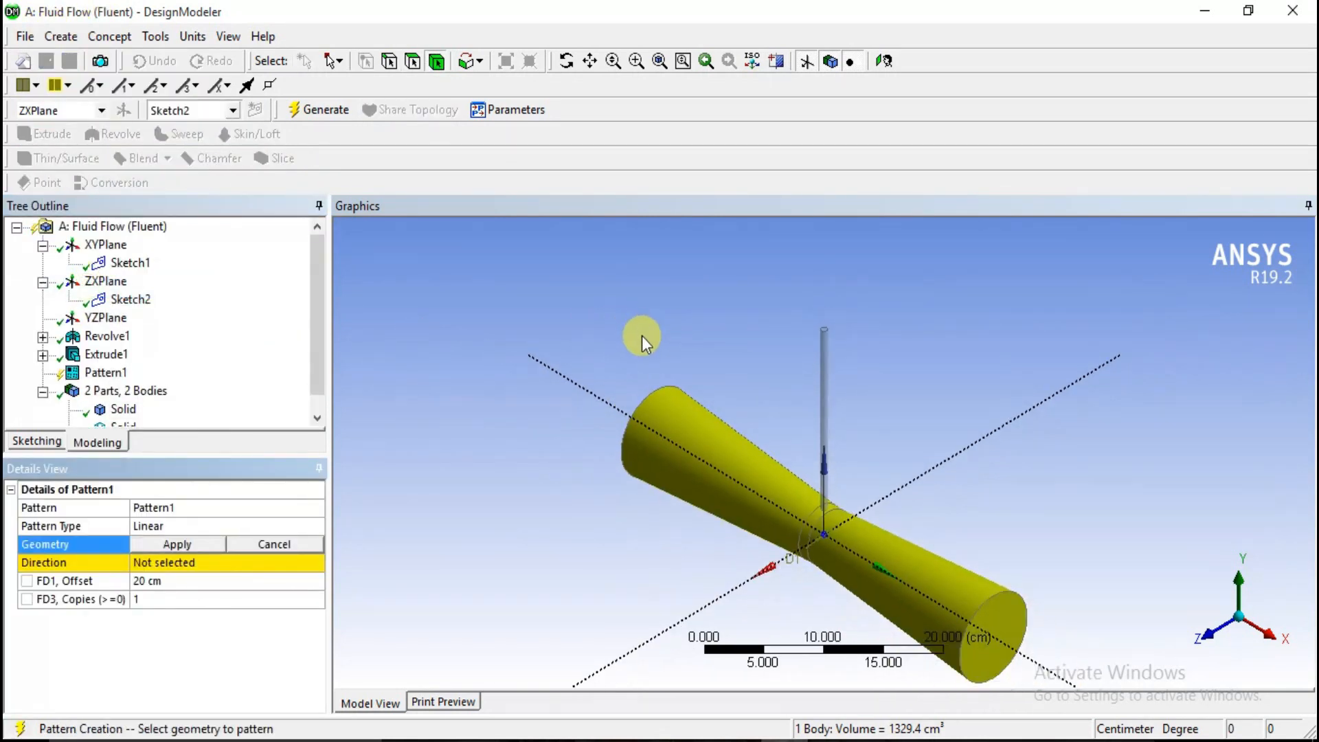
left_click(820, 373)
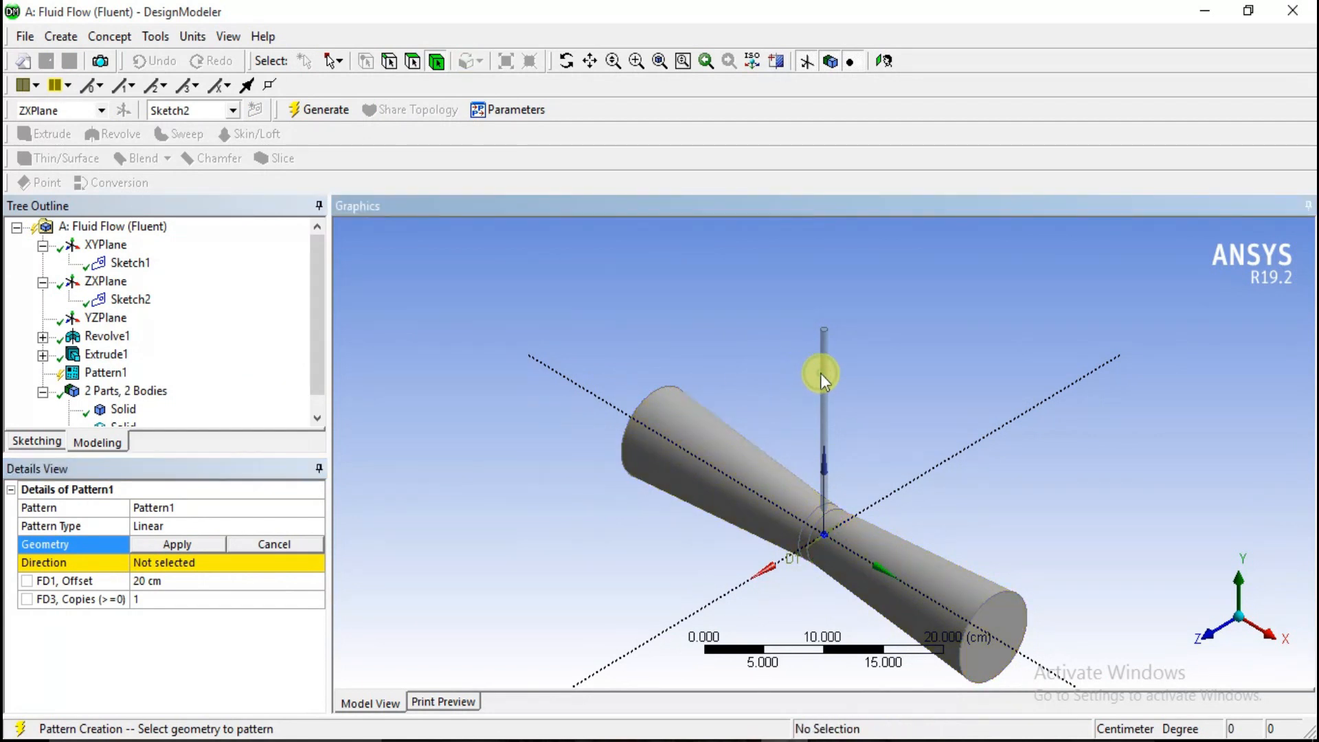
left_click(825, 372)
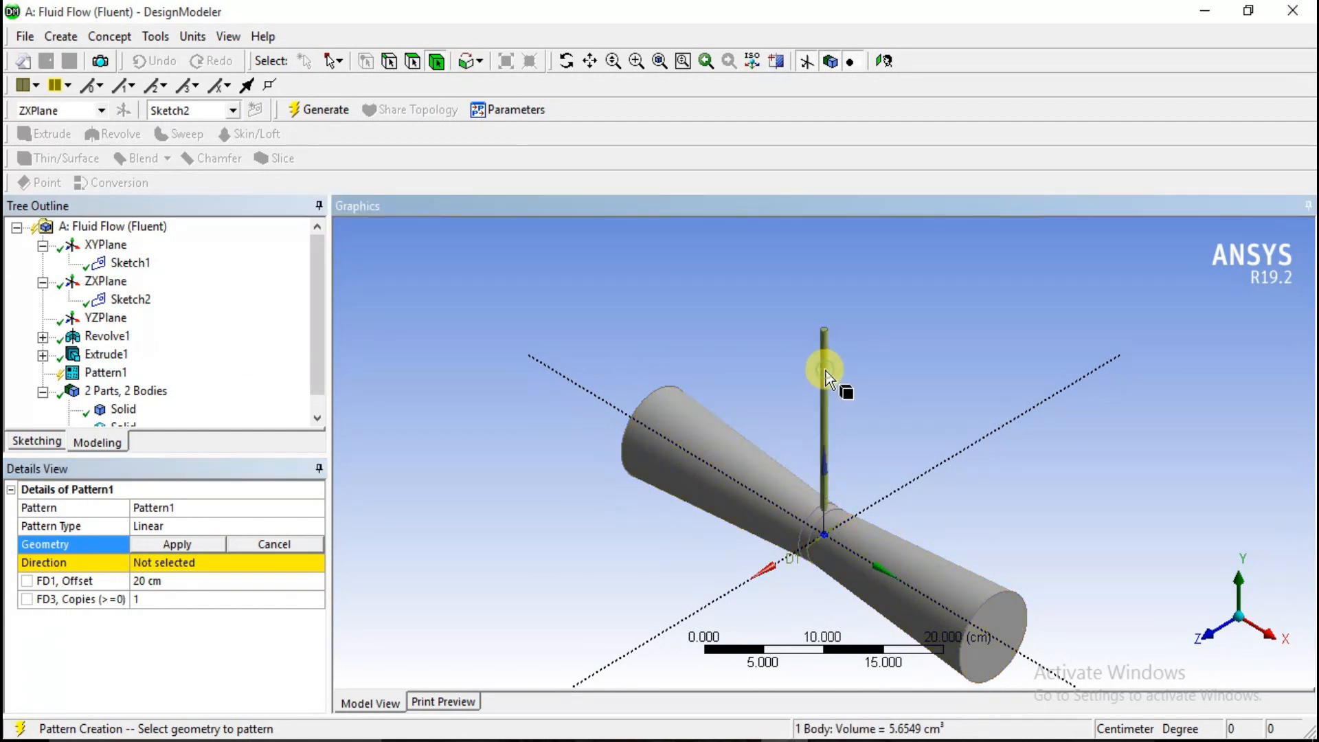
left_click(174, 541)
Step: Set the pattern direction to the normal of the YZPlane, along the nozzle axis
left_click(171, 562)
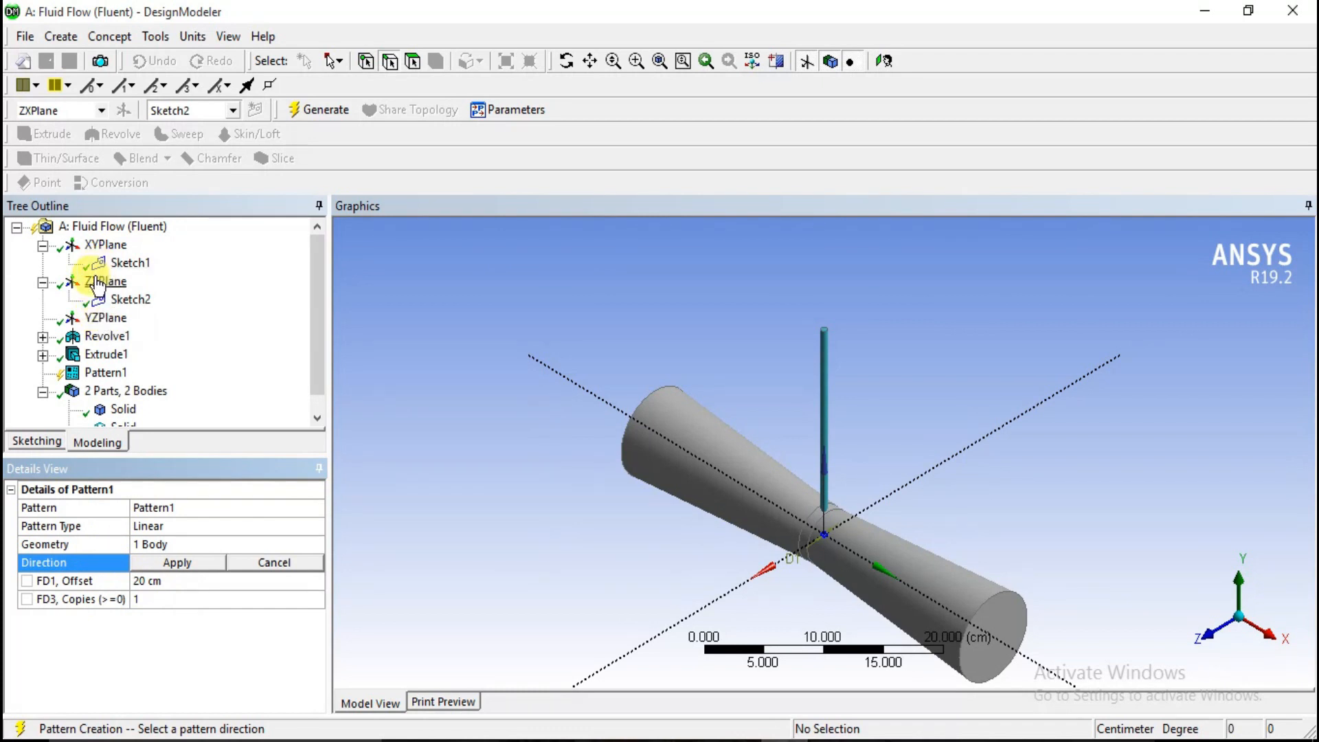
left_click(103, 318)
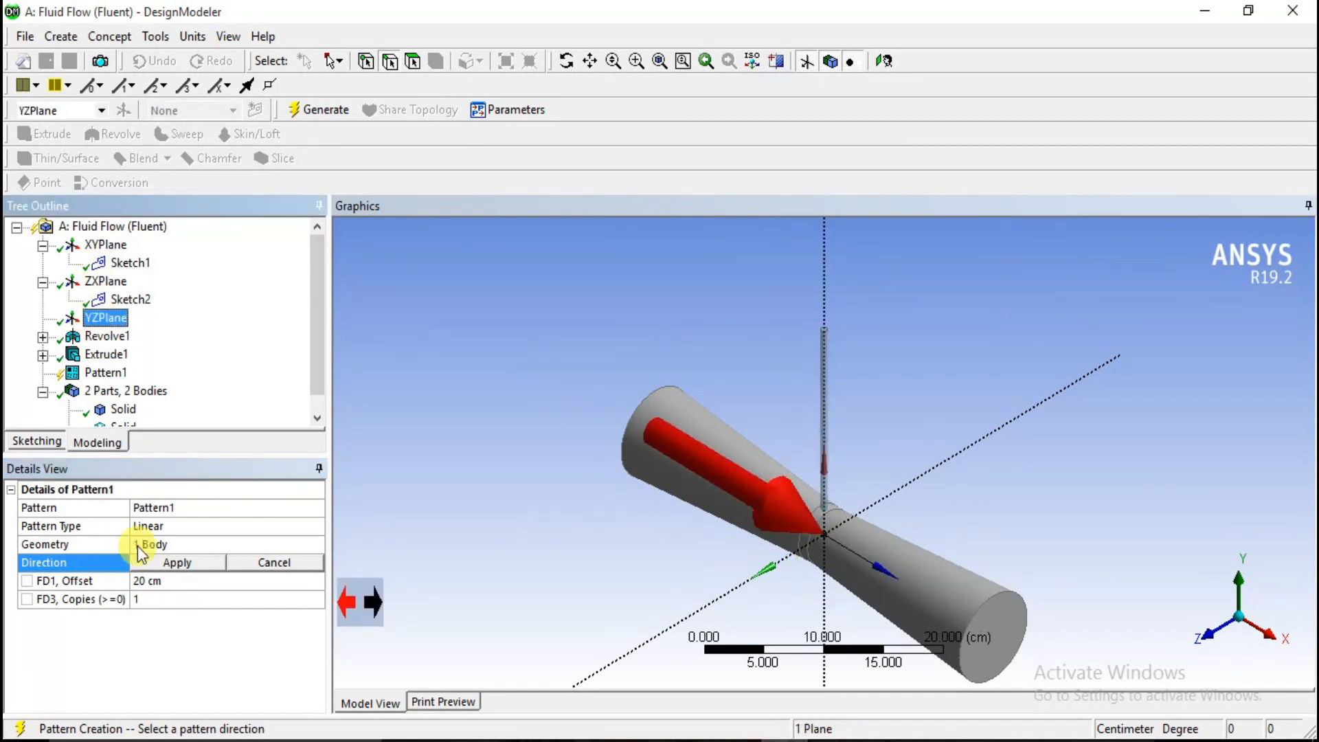
left_click(149, 599)
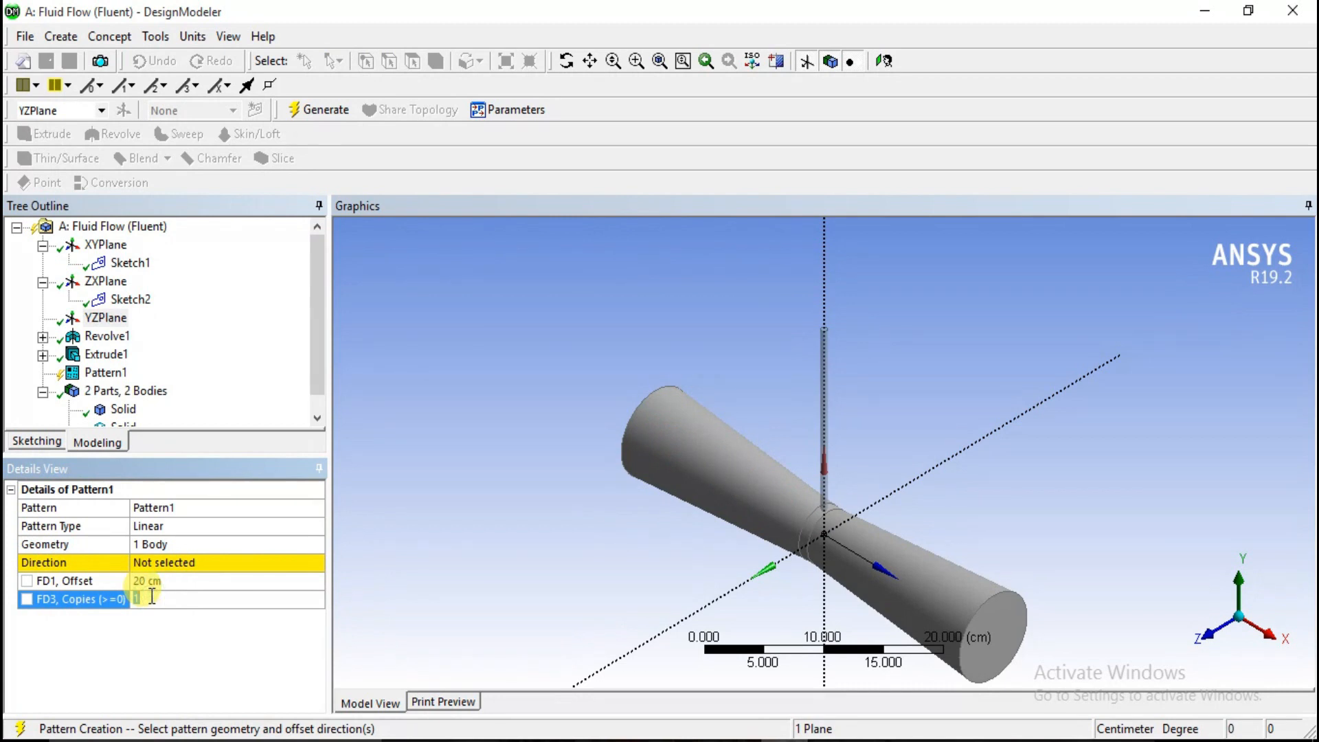
left_click(137, 562)
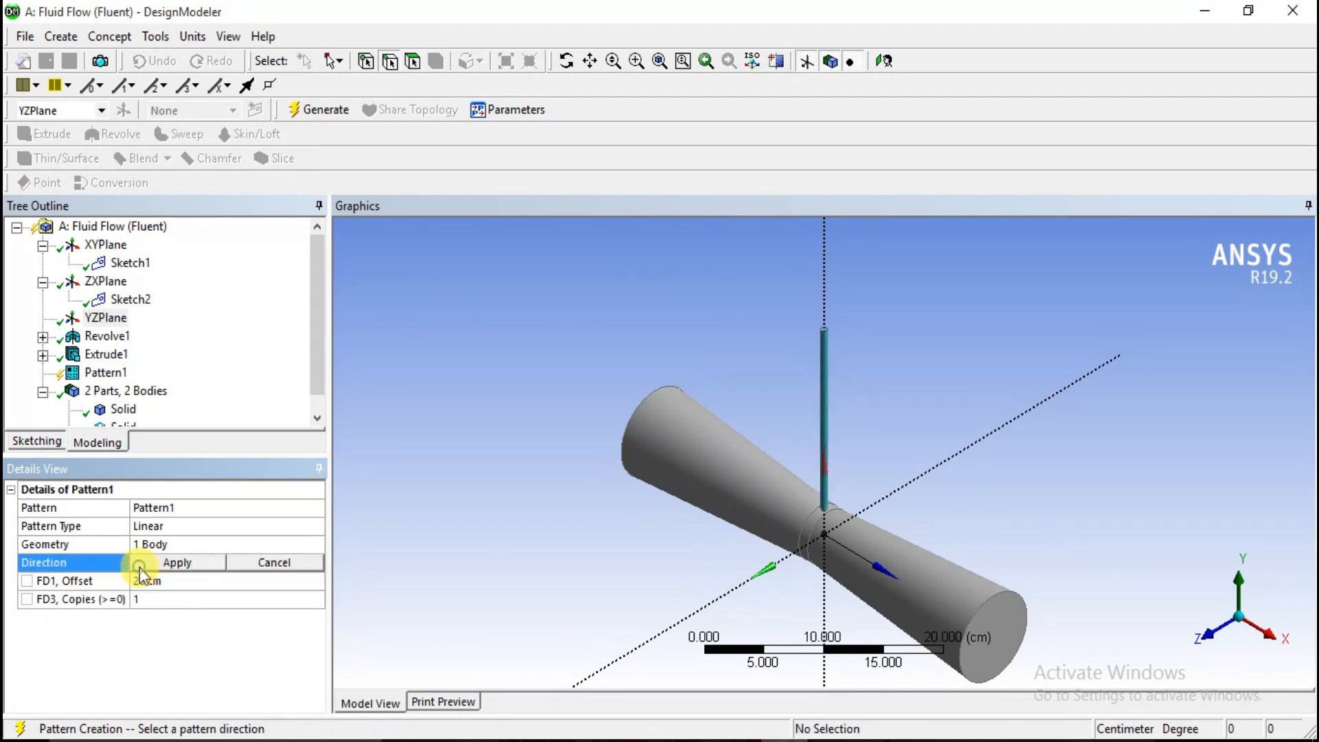
left_click(84, 320)
left_click(177, 562)
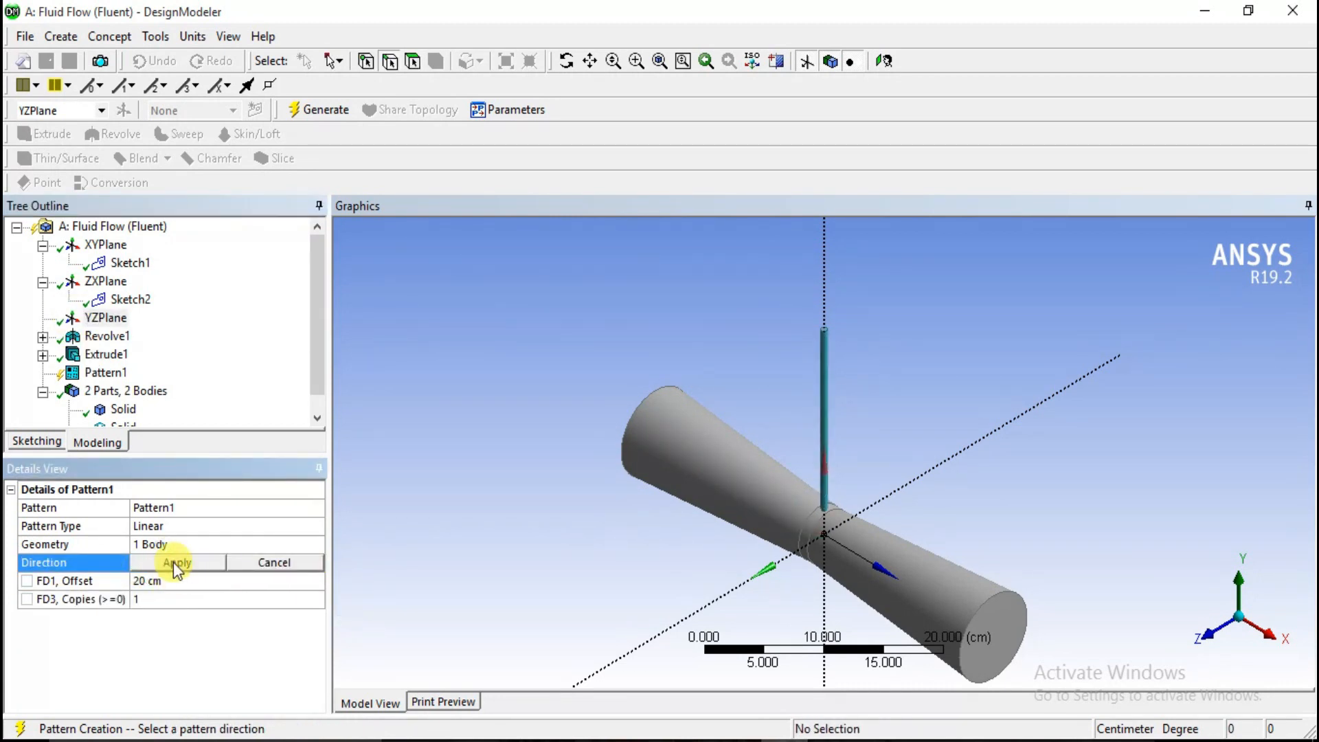
left_click(144, 561)
left_click(106, 320)
left_click(167, 563)
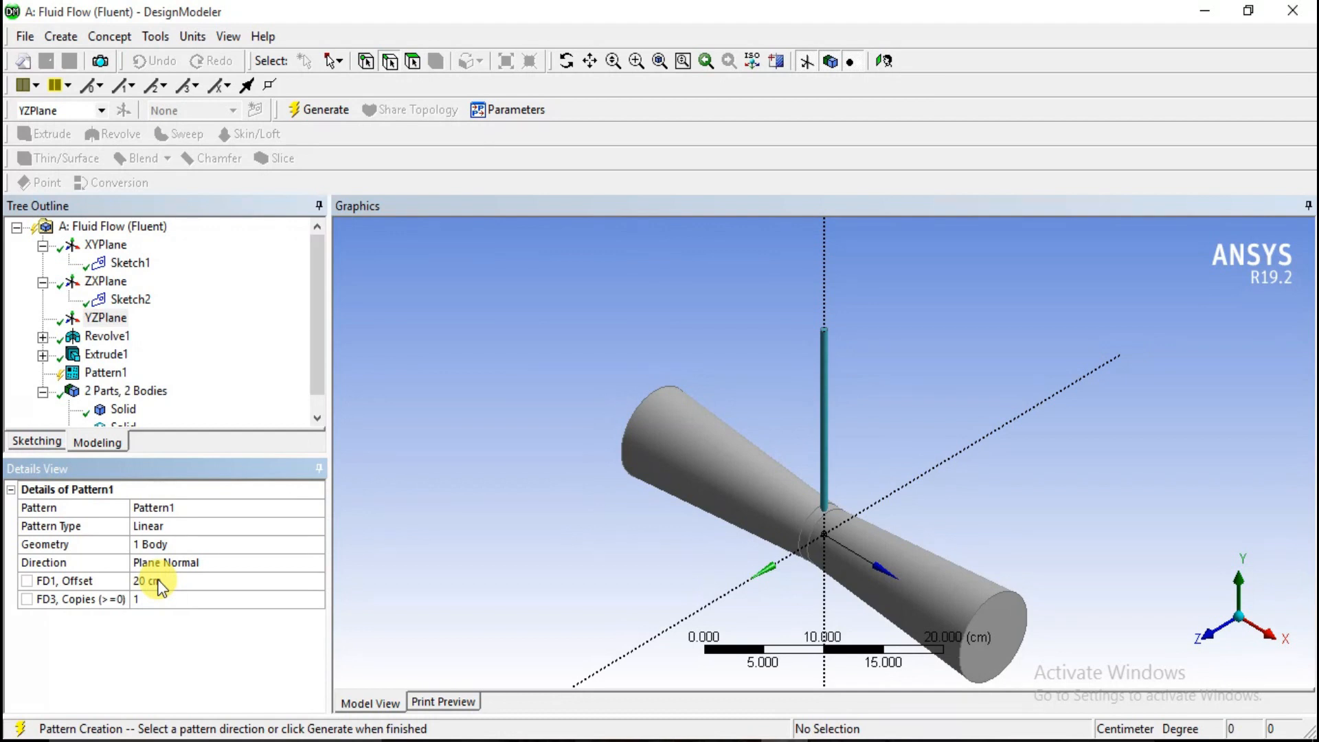
Step: Set the tube pattern to 6 copies with a 3 cm offset and generate it
left_click(146, 599)
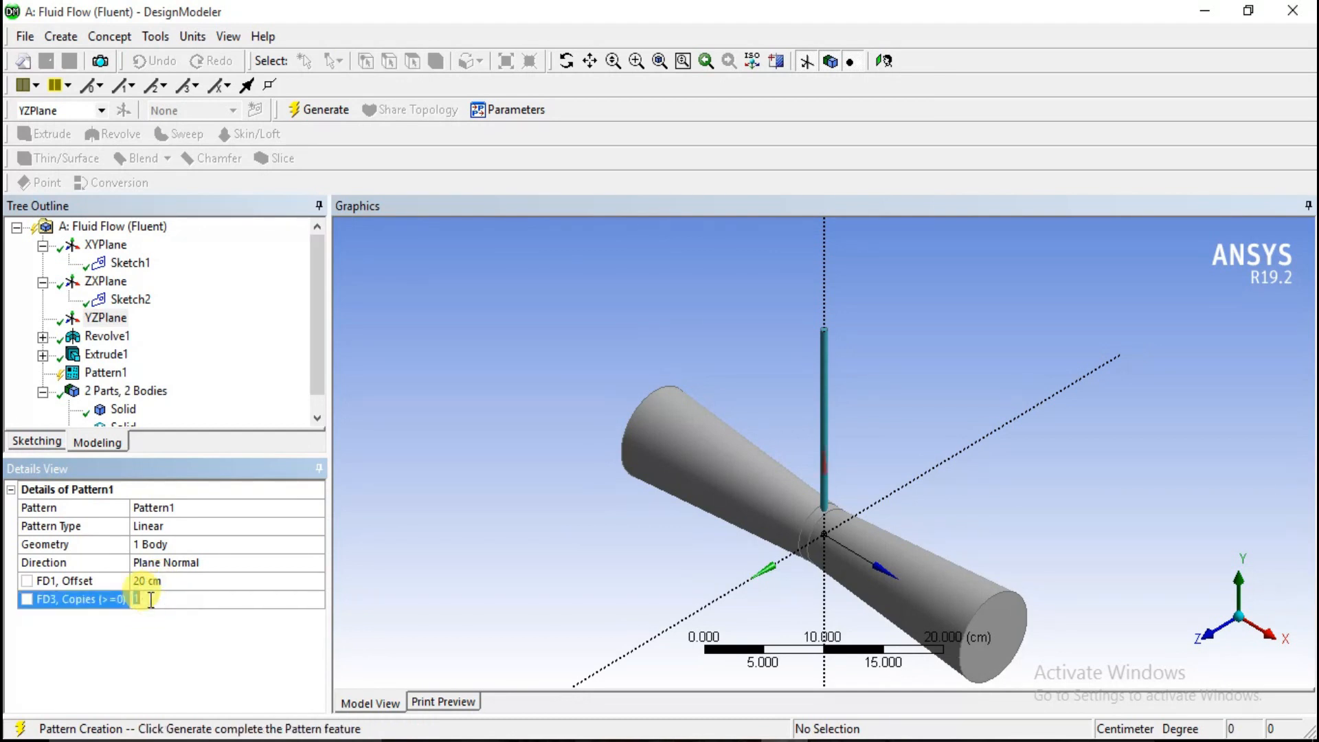
type("6")
key("Return")
left_click(161, 581)
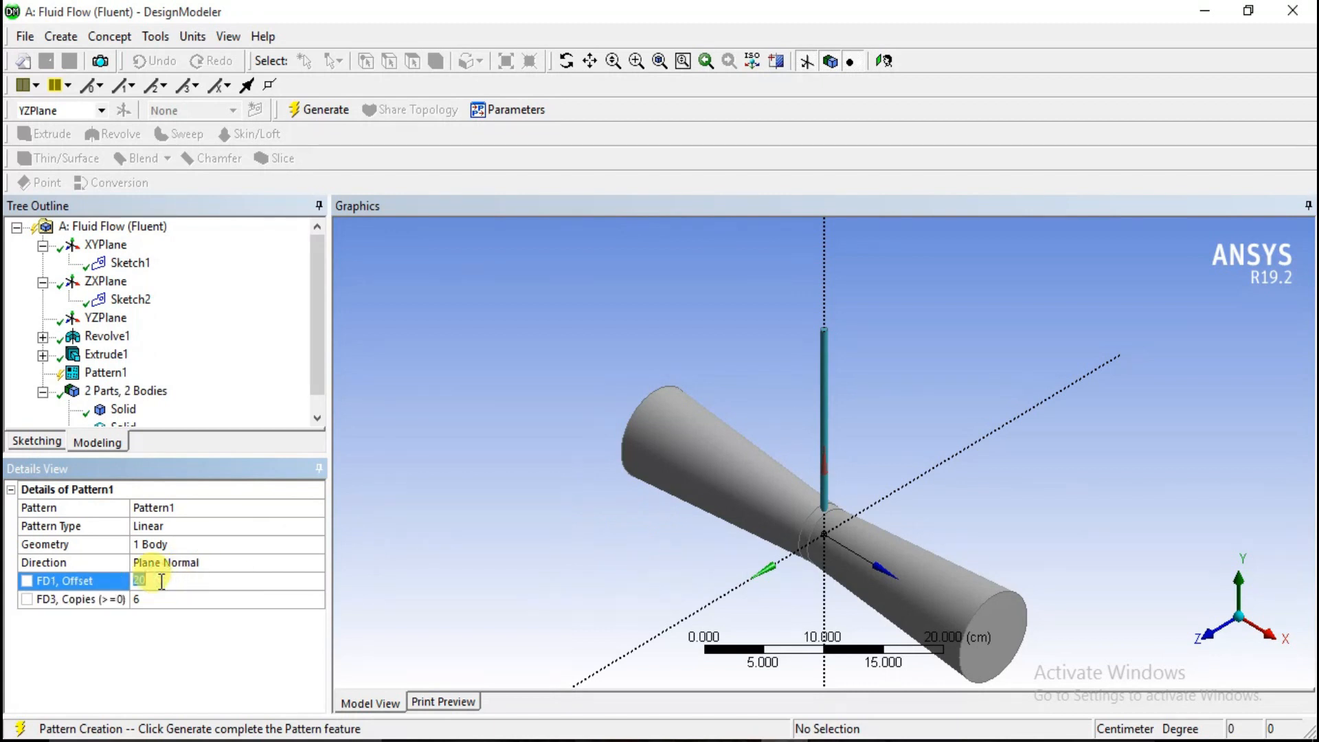
type("3")
key("Return")
right_click(96, 371)
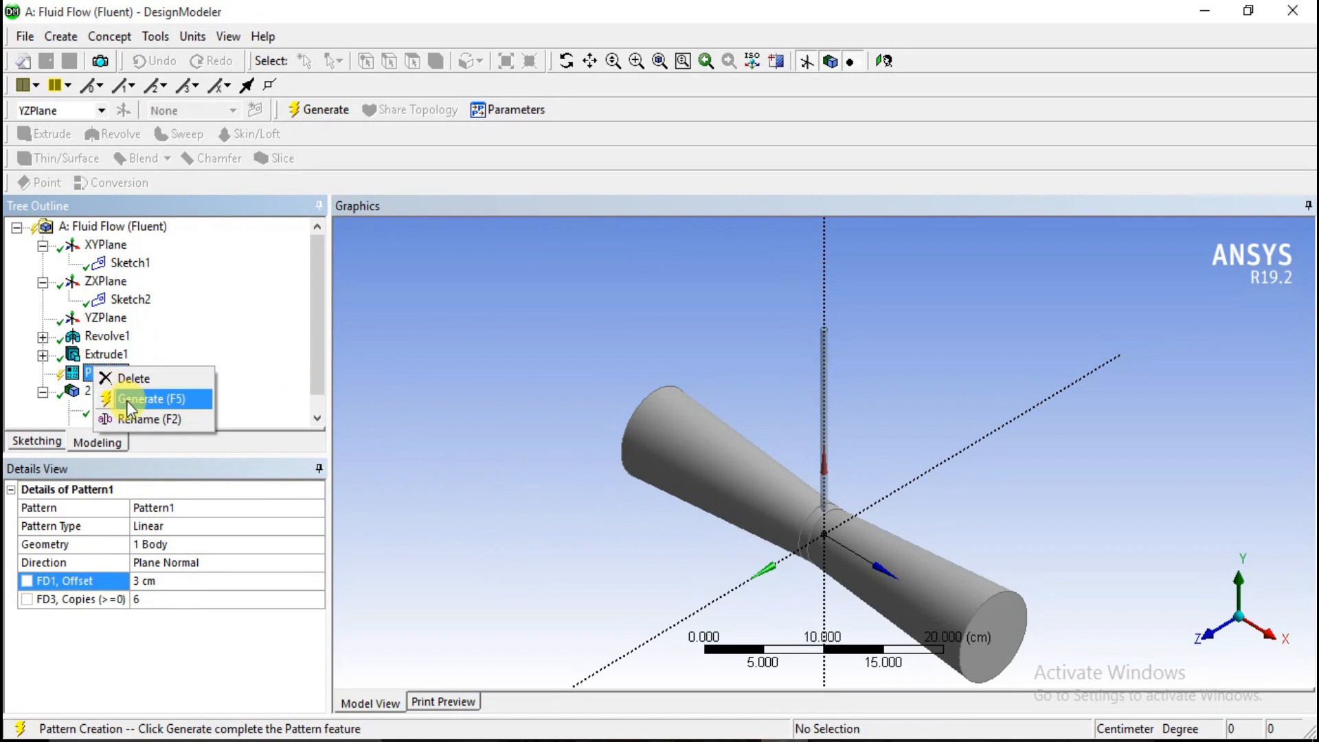
left_click(1211, 640)
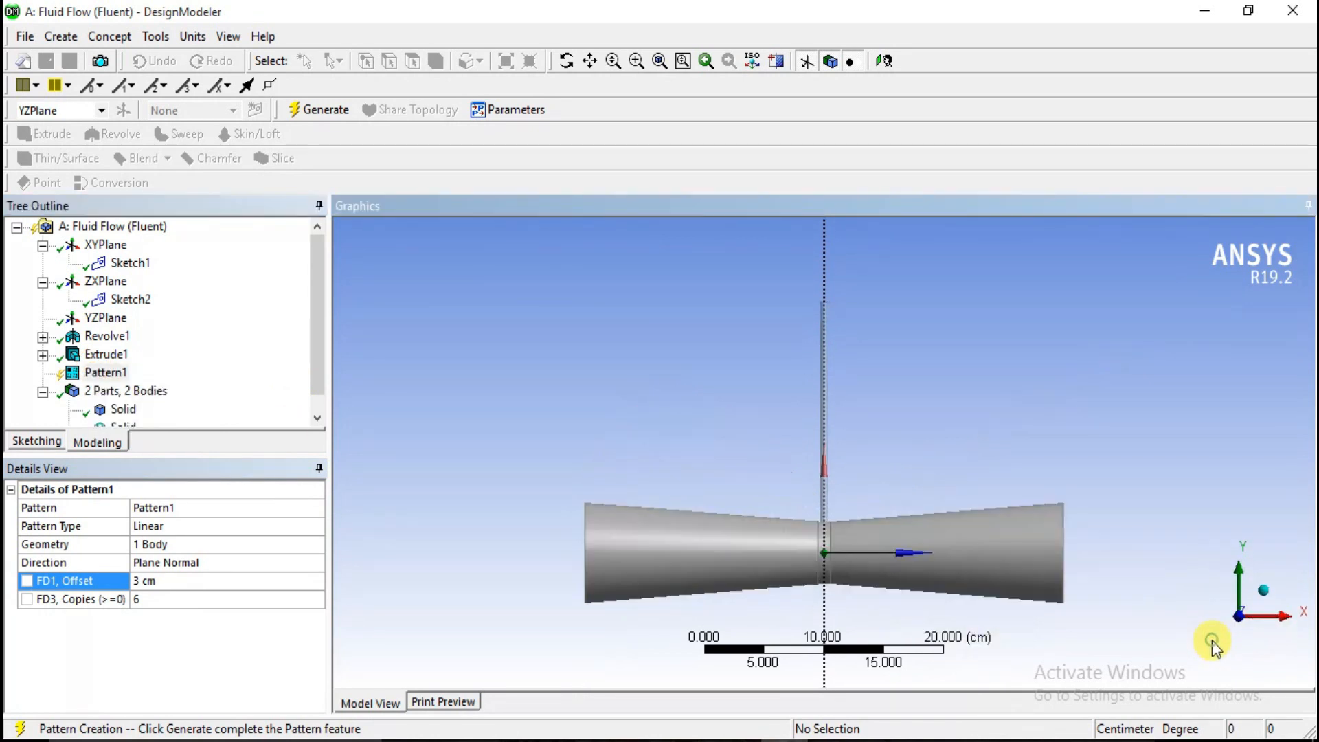
right_click(90, 373)
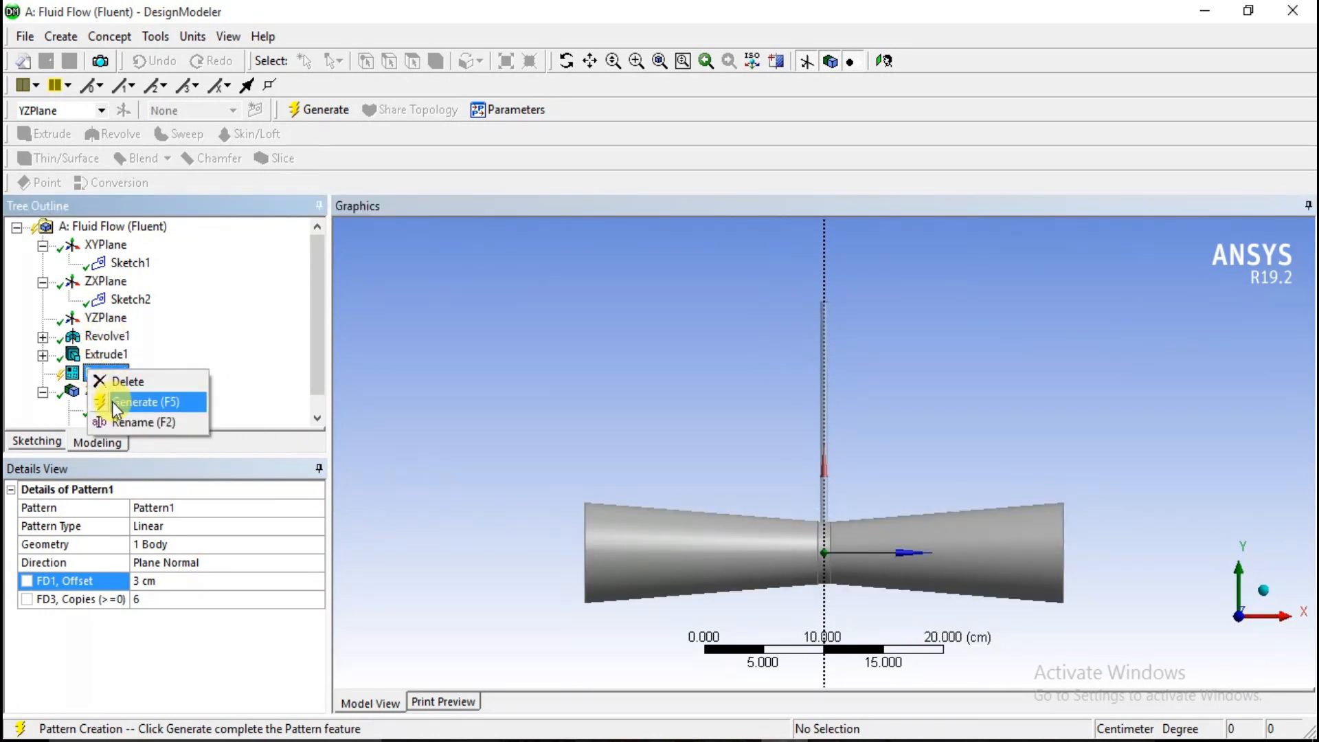
left_click(117, 405)
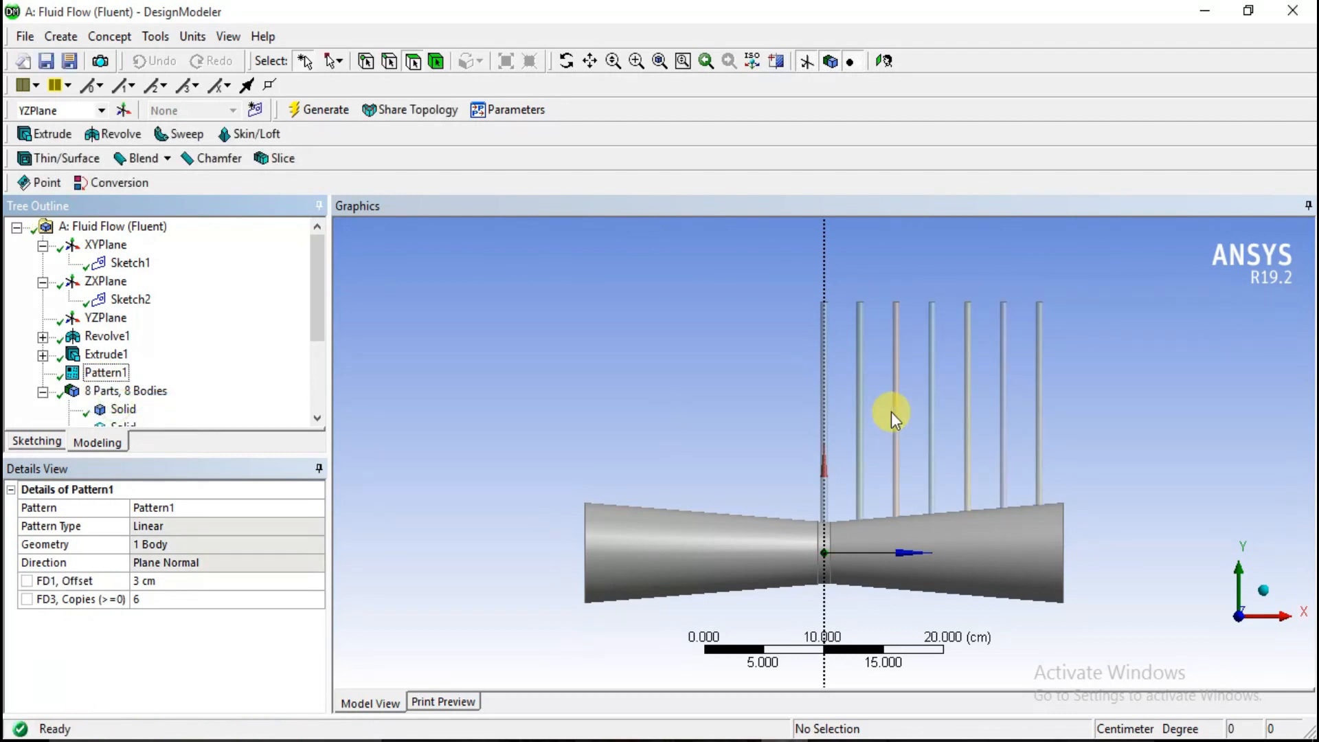
Step: Create a second linear Pattern feature with the original tube at the throat as its geometry
scroll(892, 411, "down", 1)
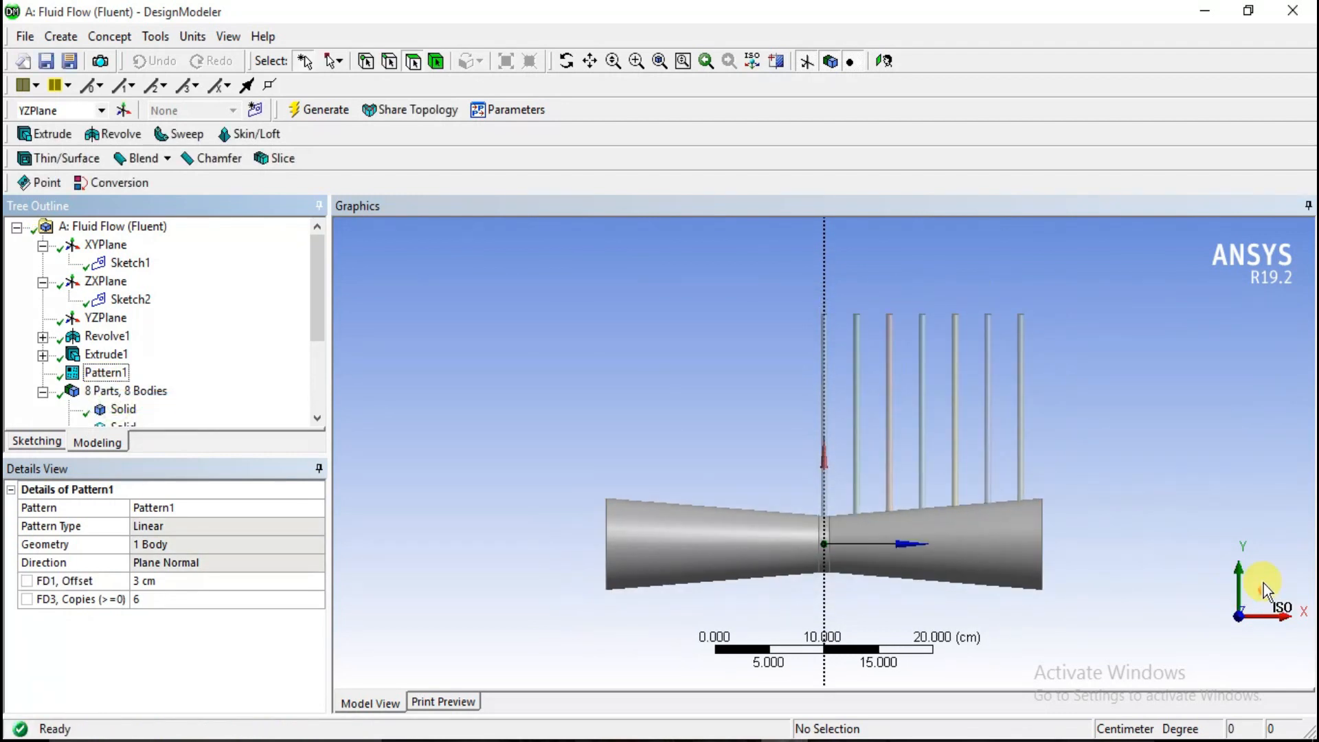
left_click(1272, 600)
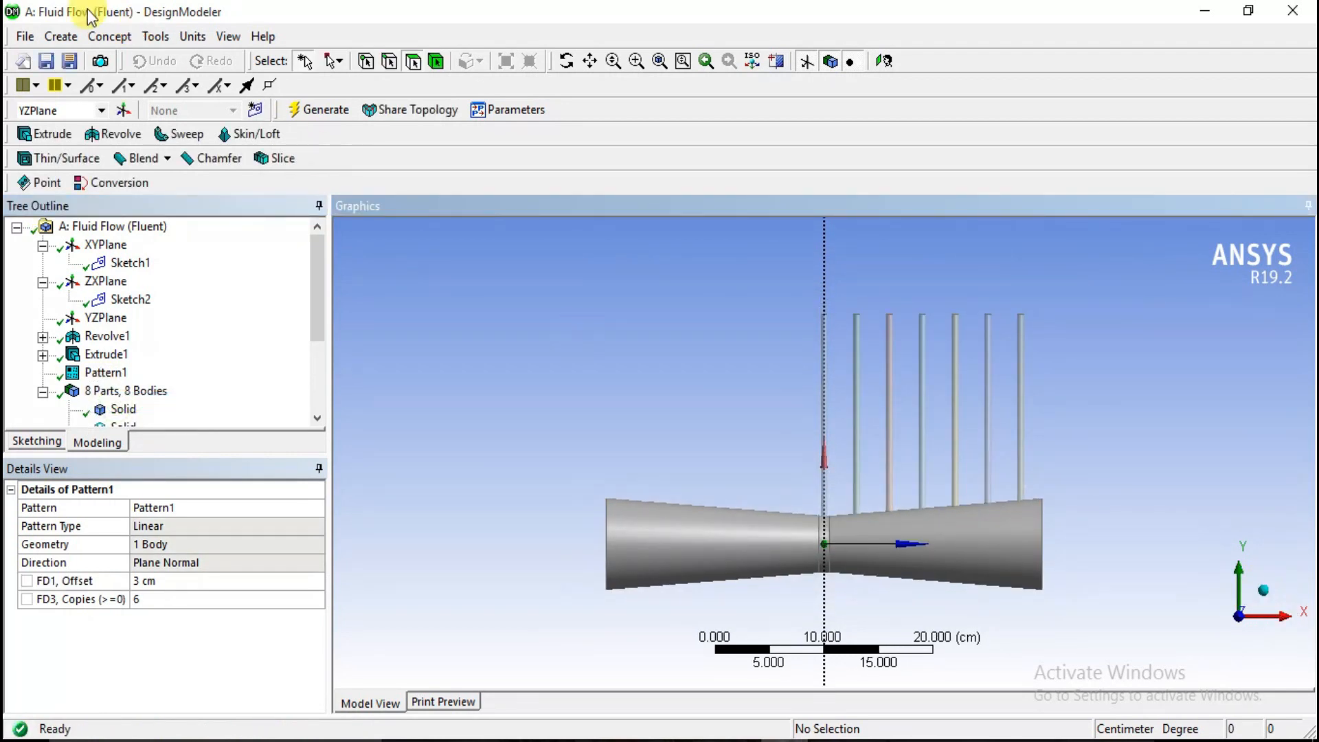
left_click(62, 36)
left_click(69, 288)
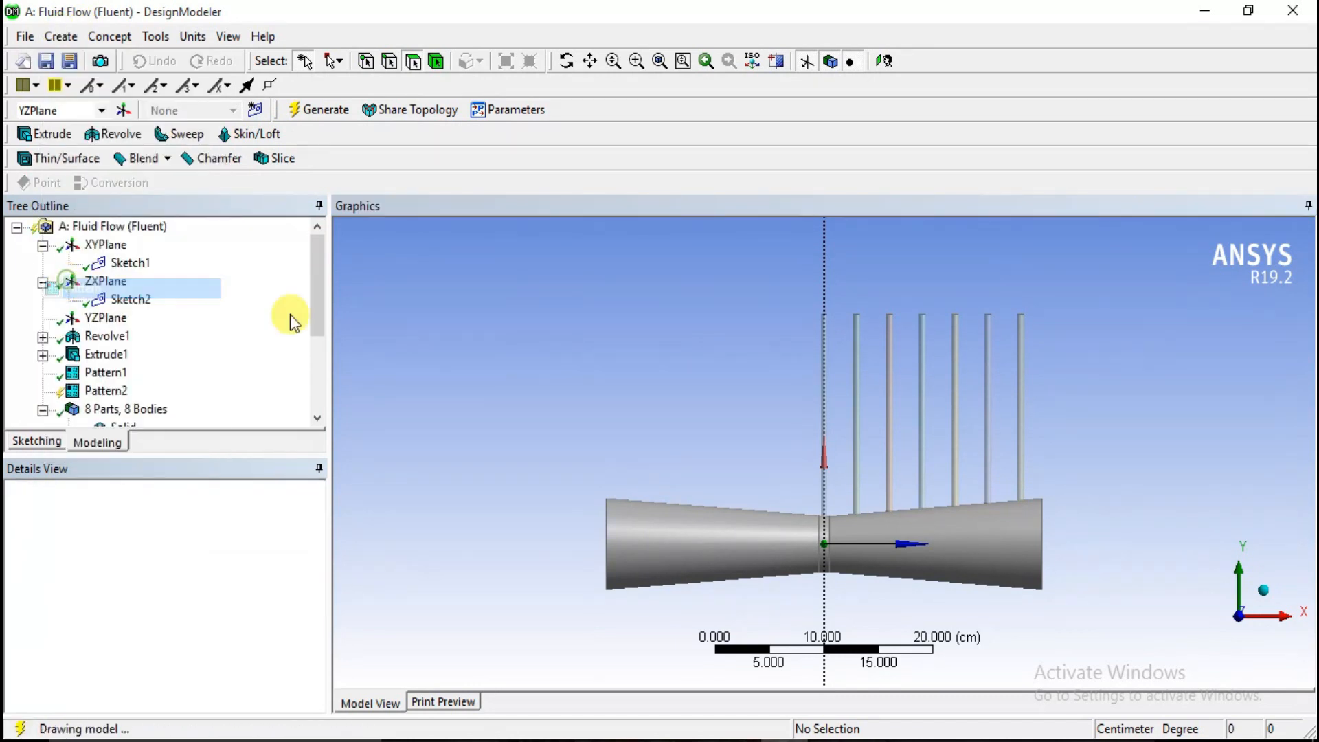
left_click(821, 370)
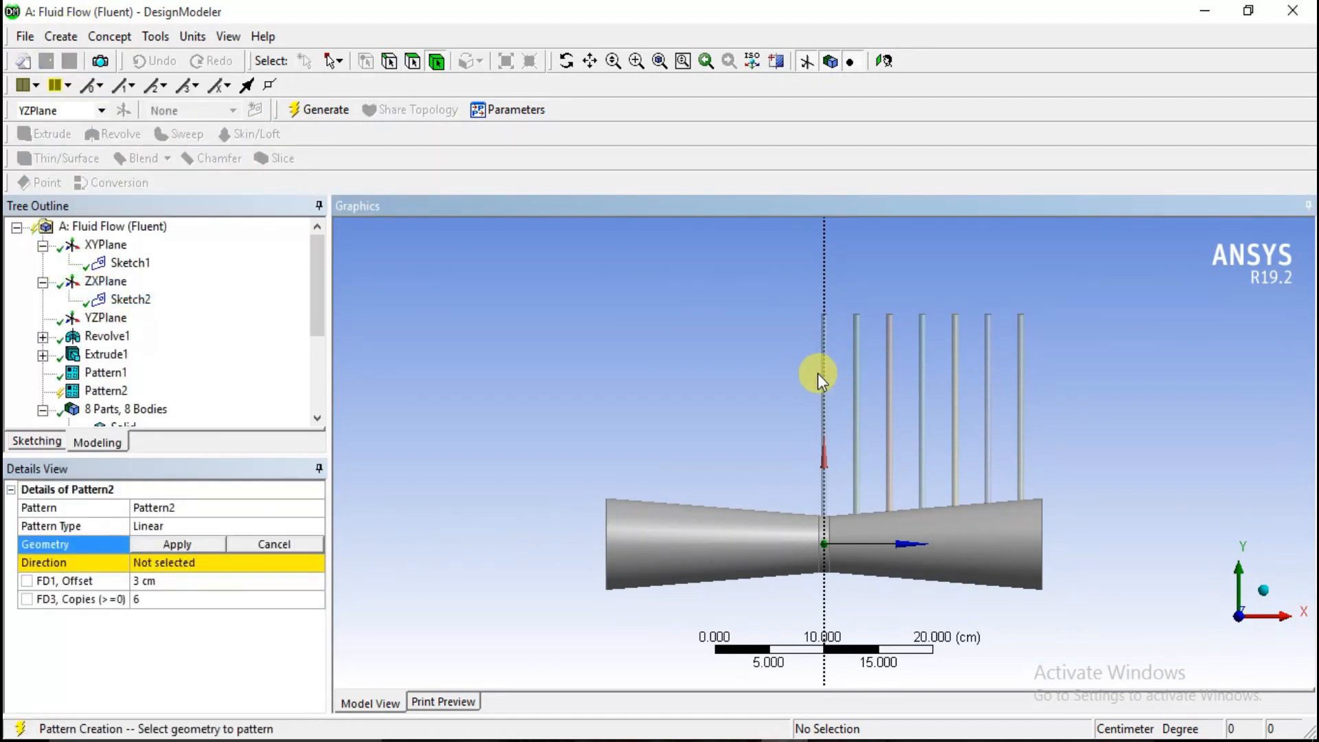
left_click(822, 376)
left_click(150, 540)
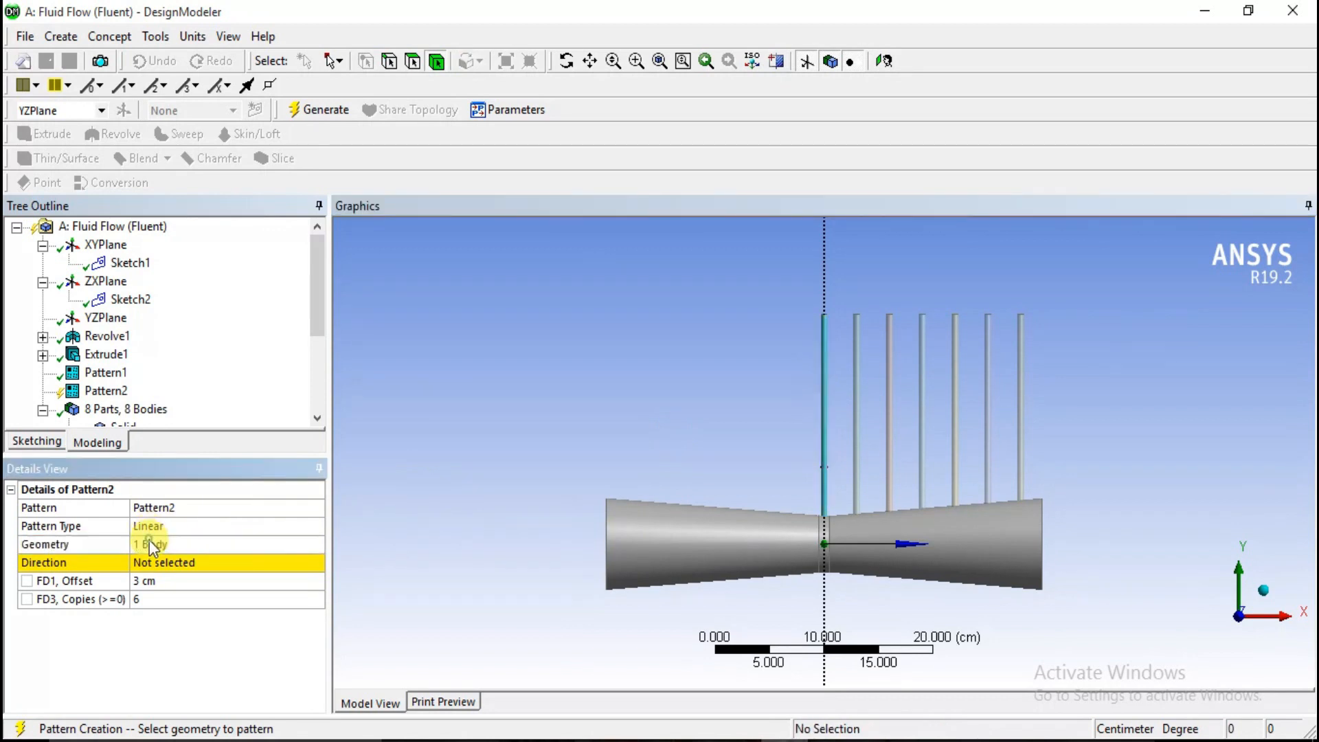
Step: Direct the second pattern along the reversed YZPlane normal and generate it with the 3 cm offset and 6 copies
left_click(146, 562)
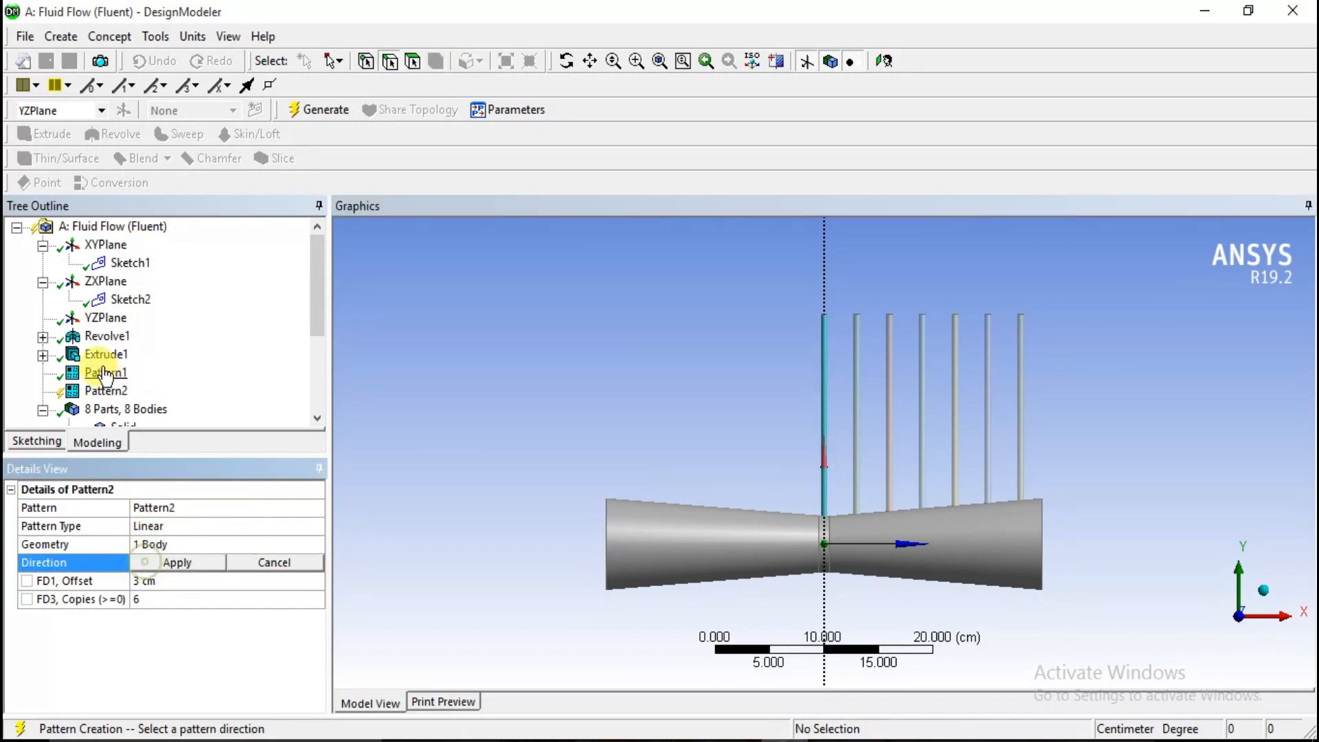
left_click(103, 318)
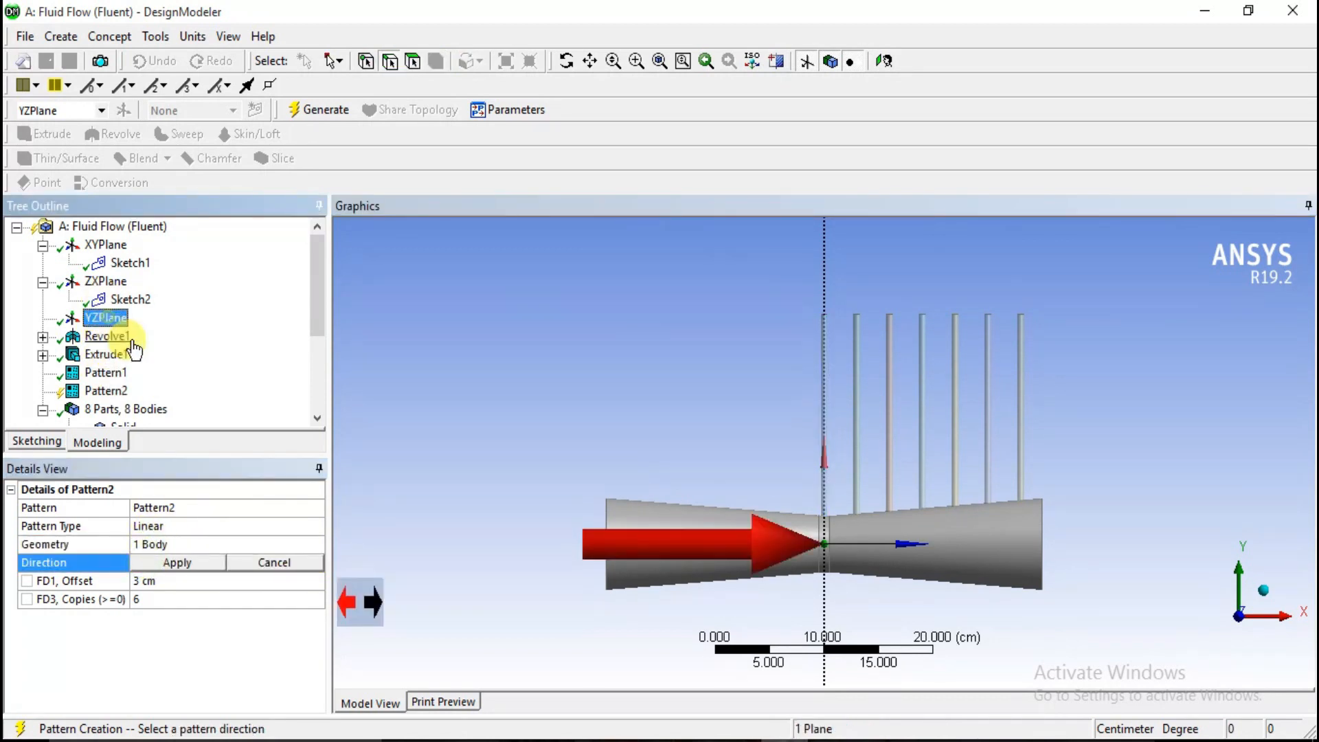
left_click(377, 605)
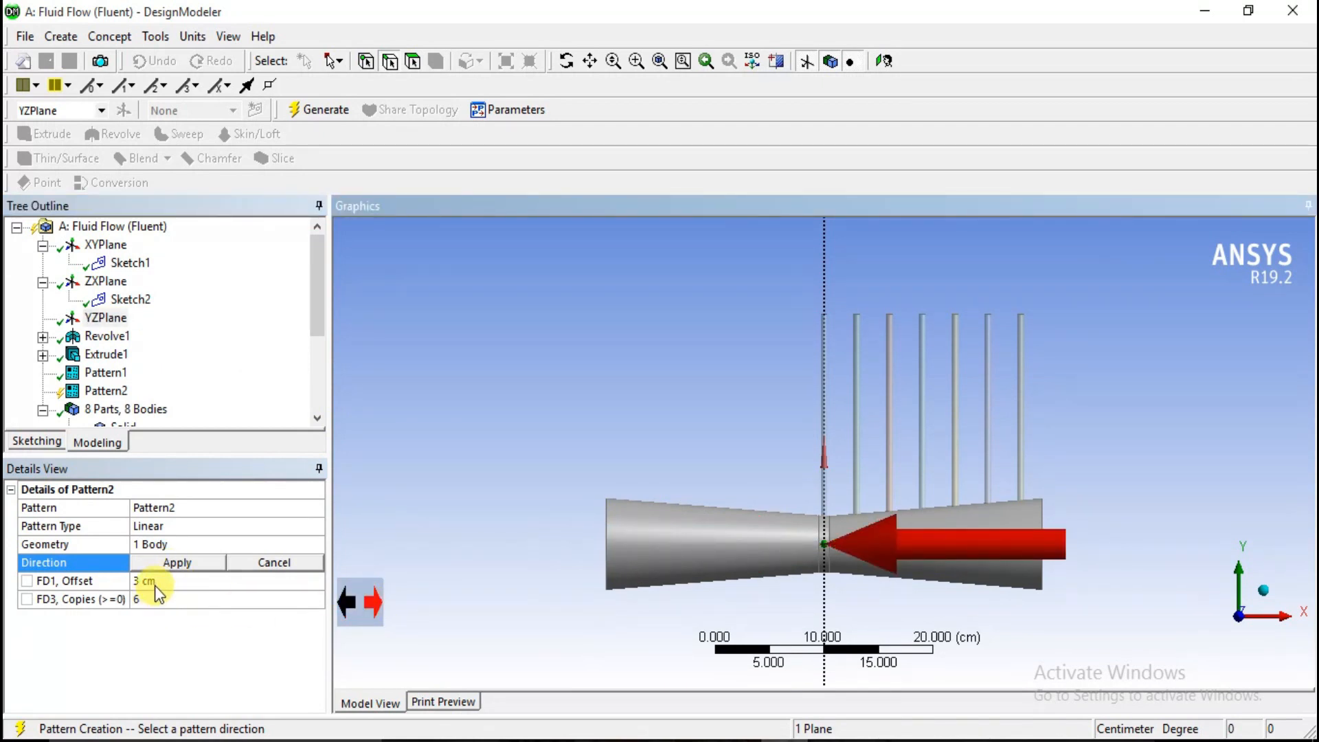
left_click(166, 560)
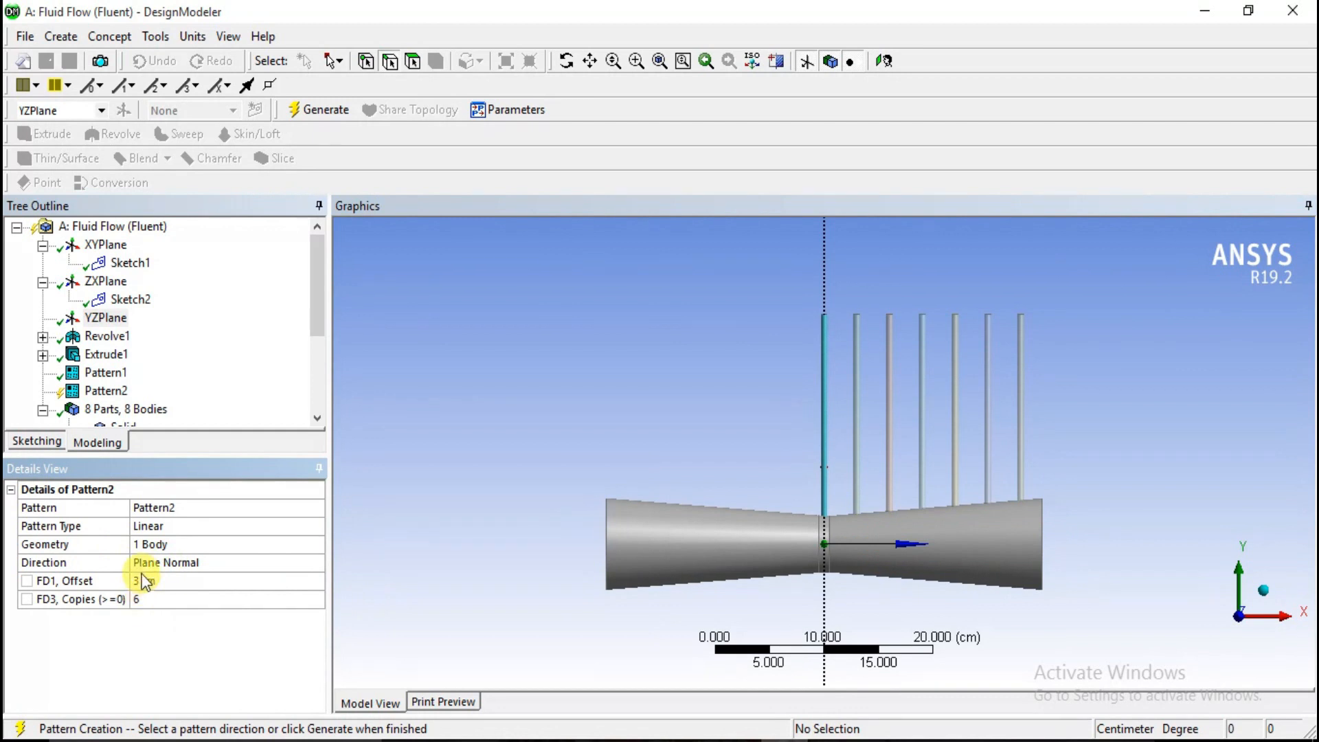
right_click(106, 390)
left_click(120, 420)
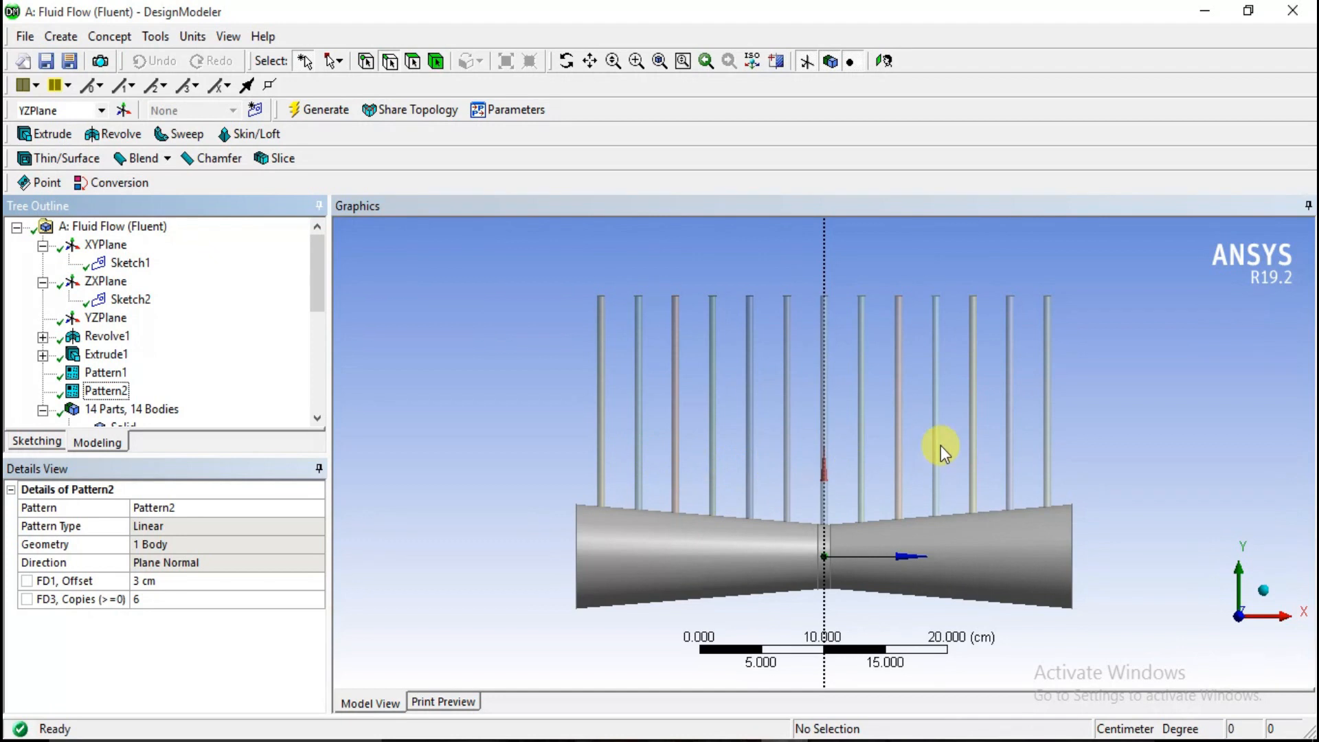
scroll(1069, 434, "down", 2)
scroll(1061, 435, "up", 1)
left_click_drag(316, 278, 316, 383)
left_click_drag(314, 319, 307, 251)
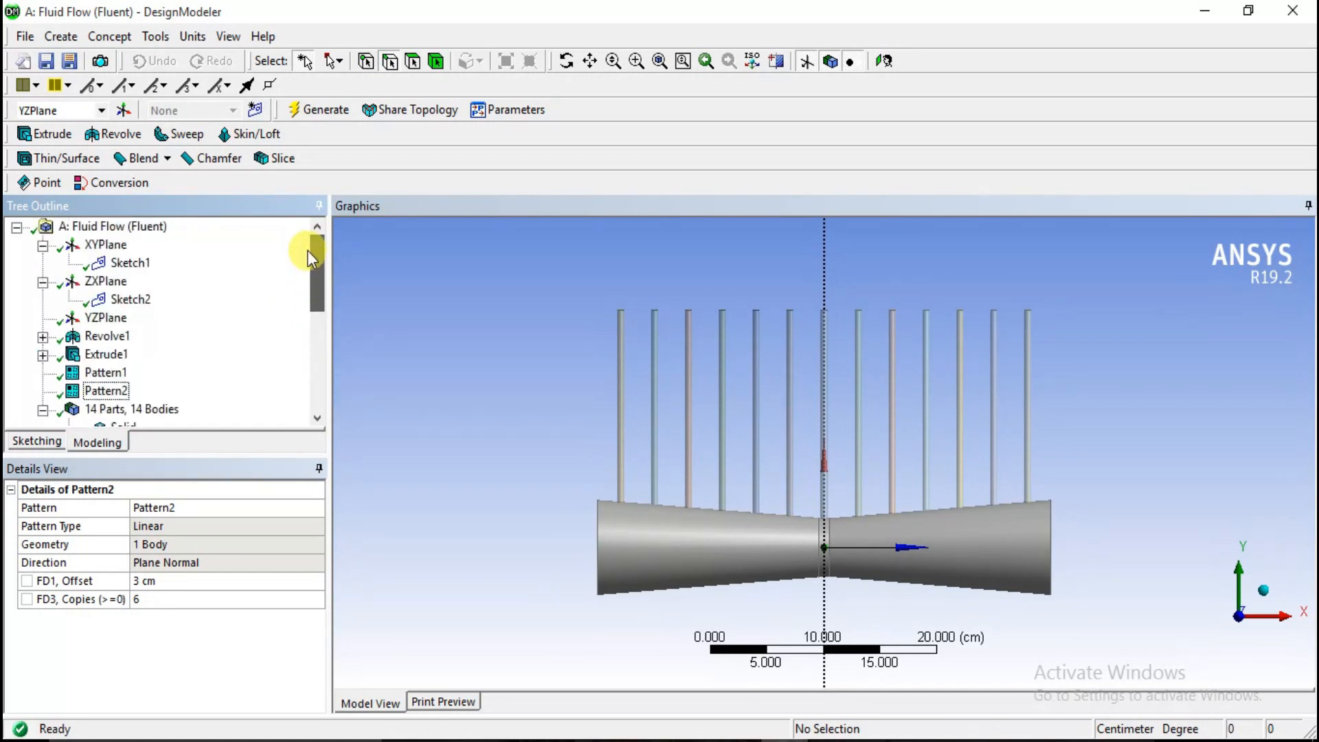
Step: Unite the nozzle body and all the tubes with a Boolean, using all 14 bodies as tool bodies, and generate it
left_click(618, 385)
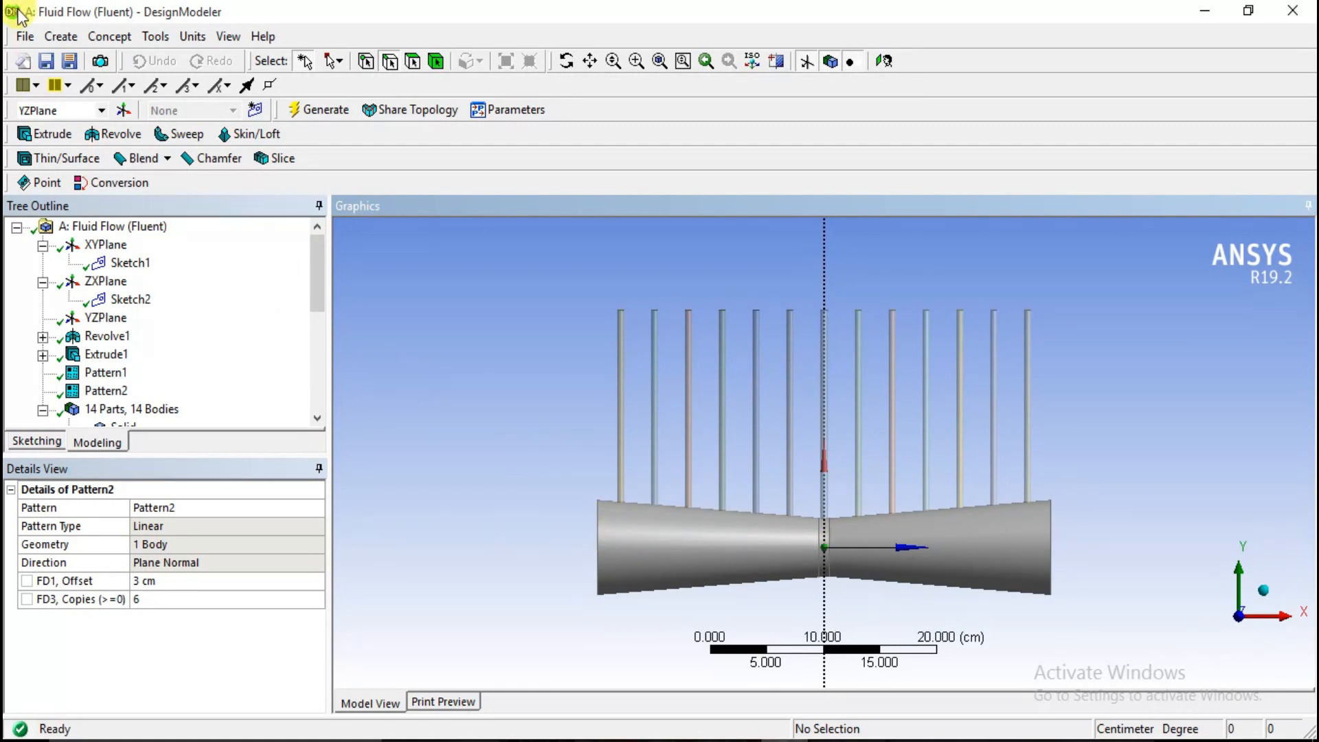
left_click(49, 37)
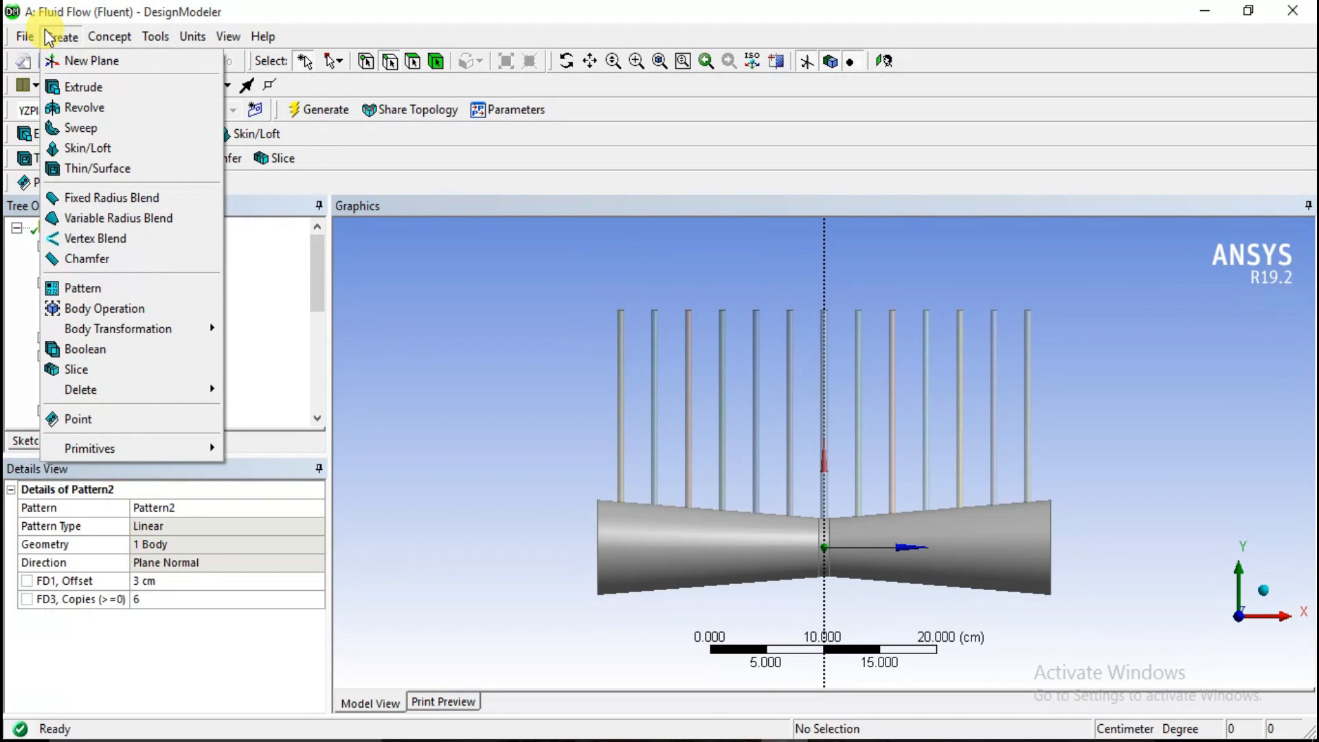
left_click(76, 349)
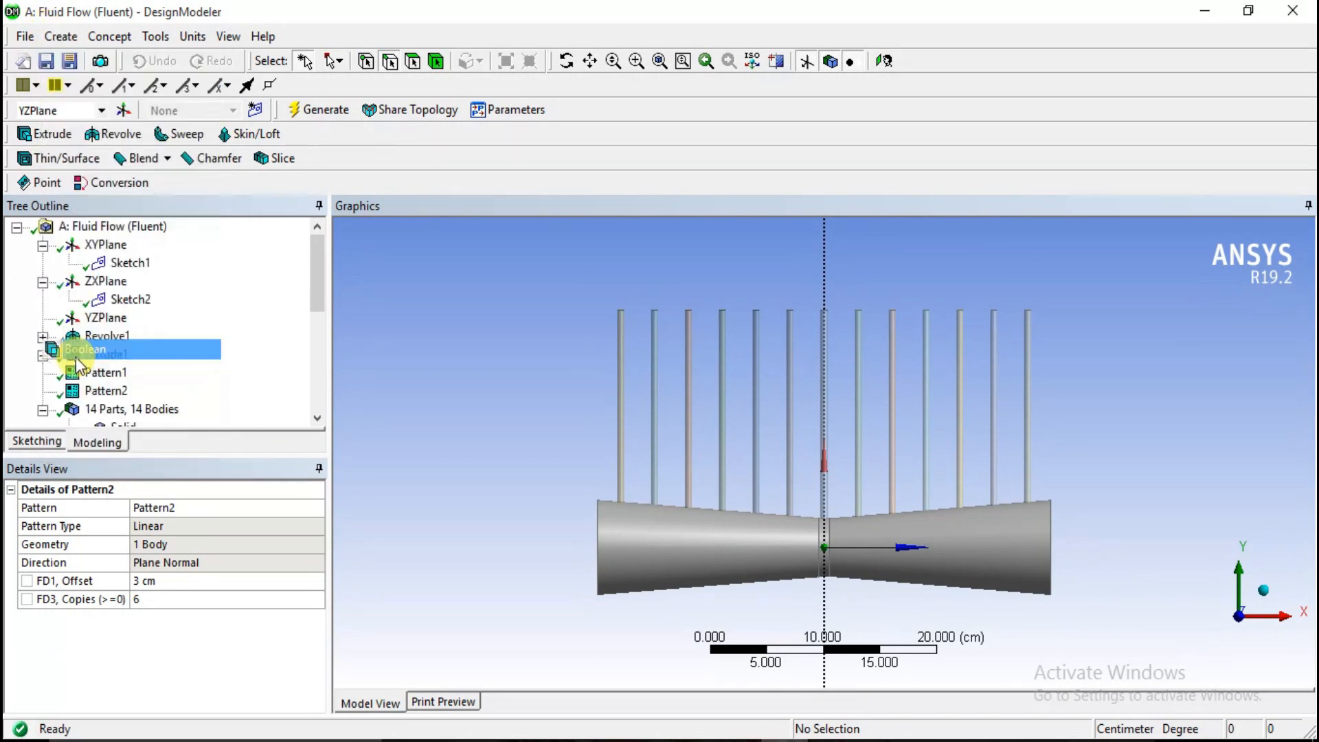
mouse_move(621, 433)
left_mouse_down()
mouse_move(995, 430)
mouse_move(1024, 448)
mouse_move(1001, 515)
mouse_move(841, 578)
left_mouse_up()
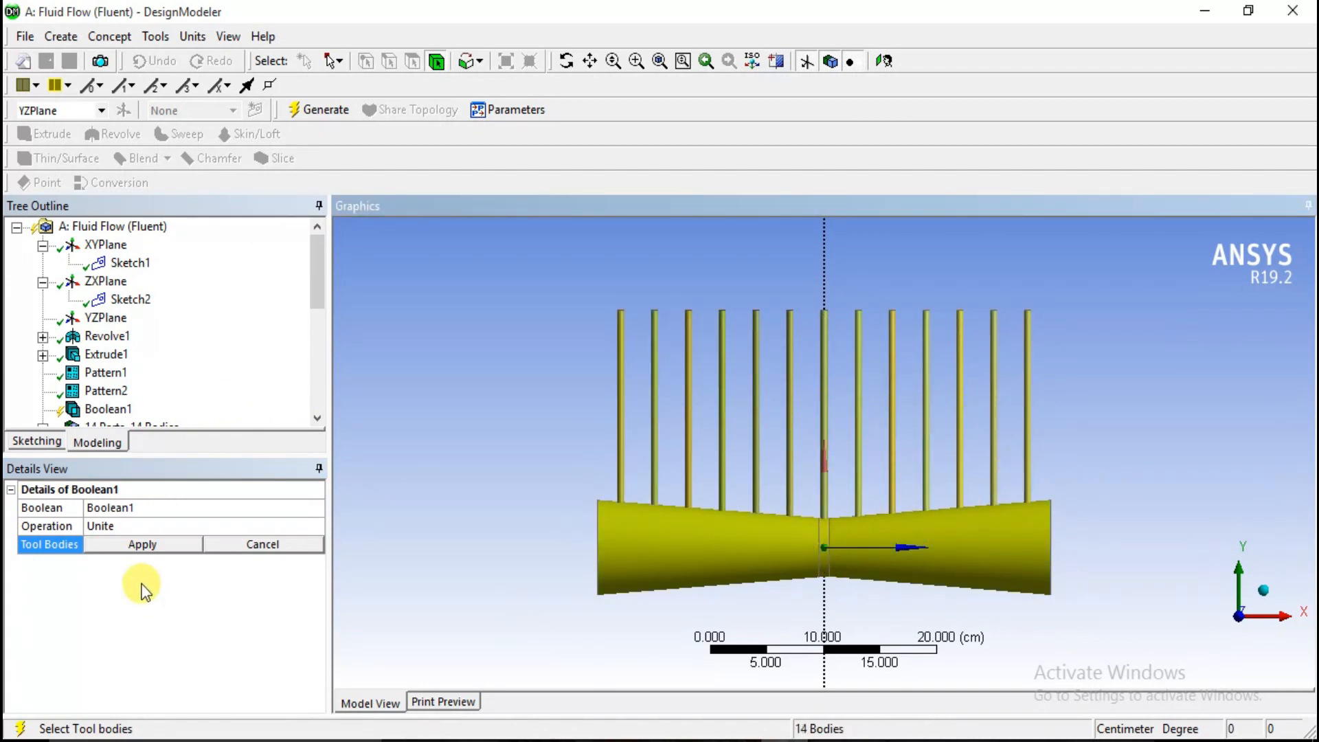
left_click(125, 544)
scroll(93, 373, "down", 1)
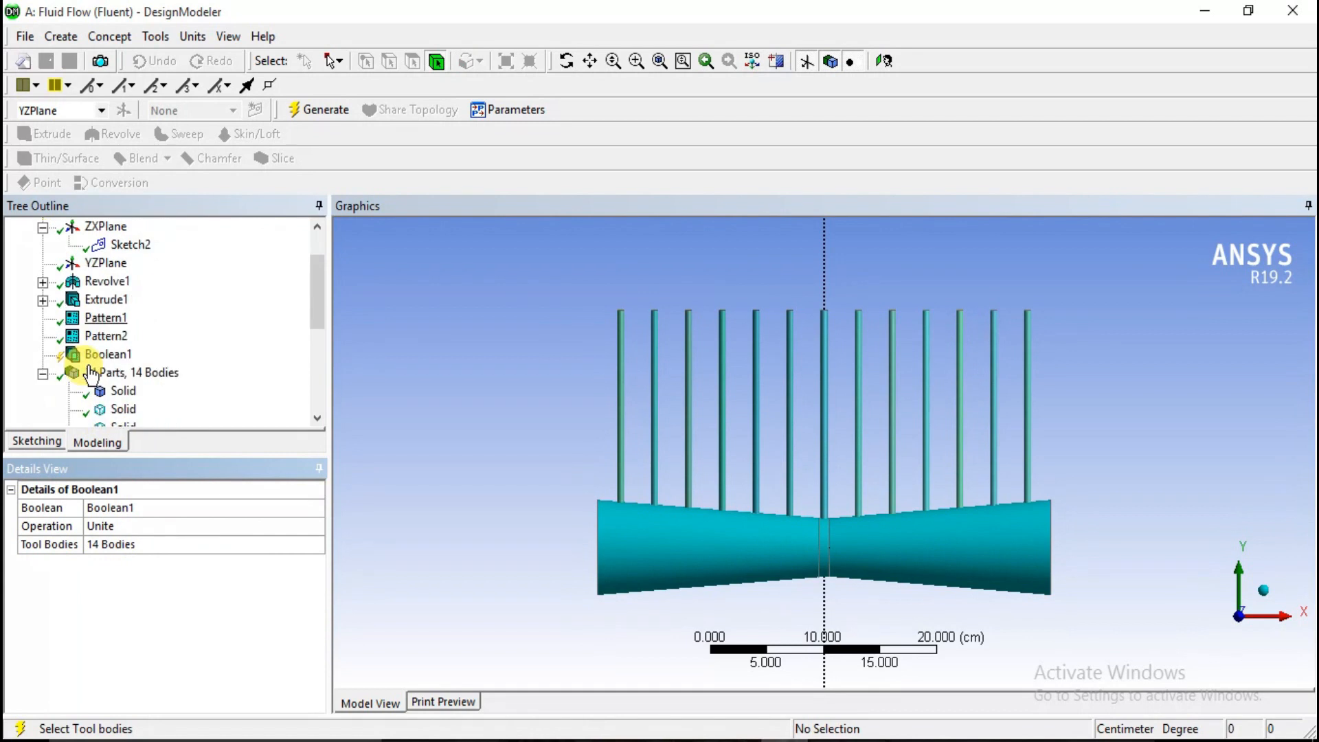
right_click(93, 358)
left_click(129, 387)
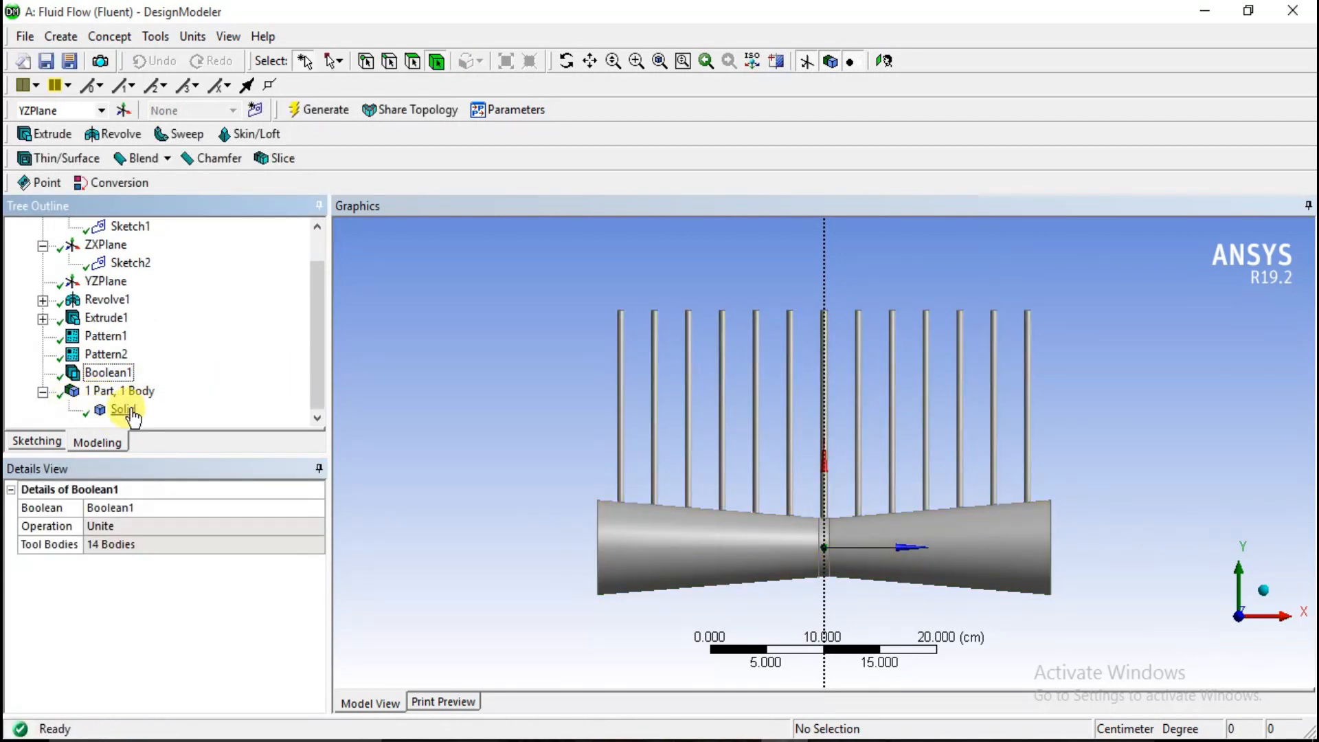
scroll(627, 476, "up", 2)
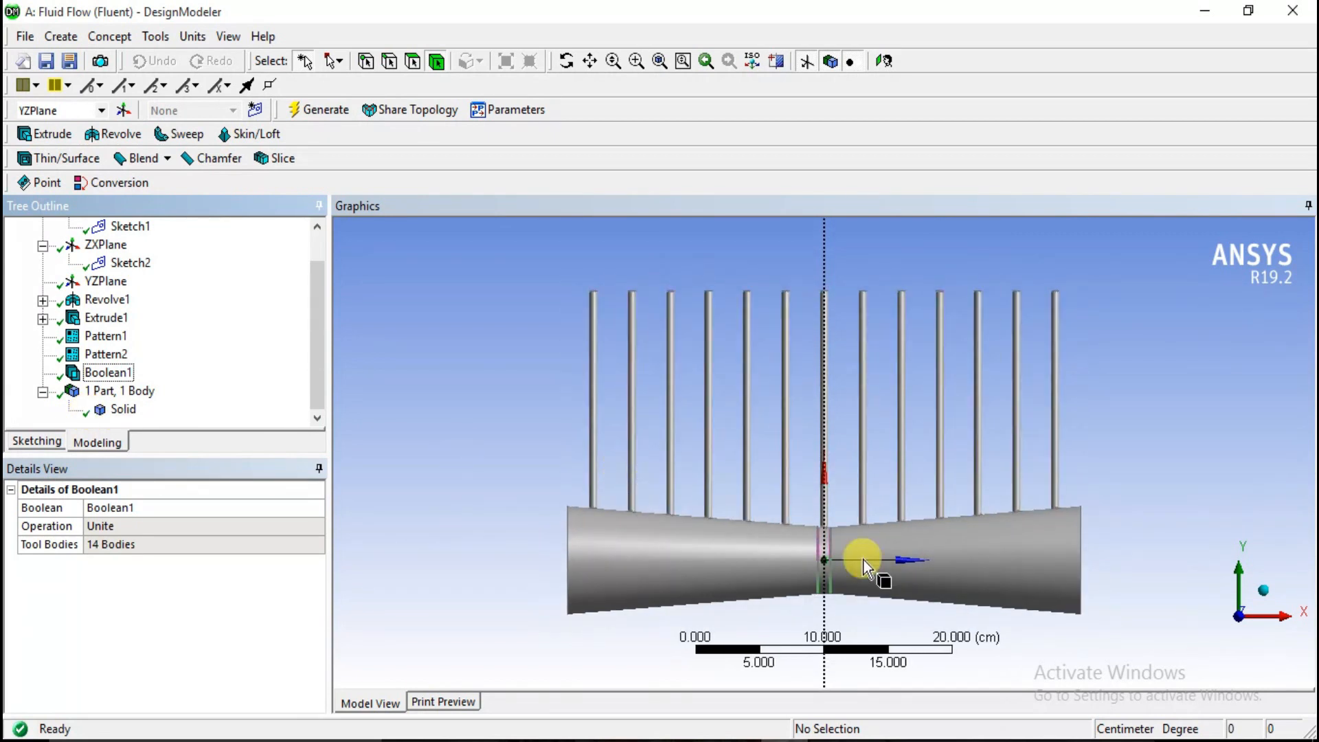
Step: Close DesignModeler and open the Mesh component of the Fluid Flow (Fluent) system for editing
left_click(1264, 591)
left_click(1214, 640)
left_click(1266, 591)
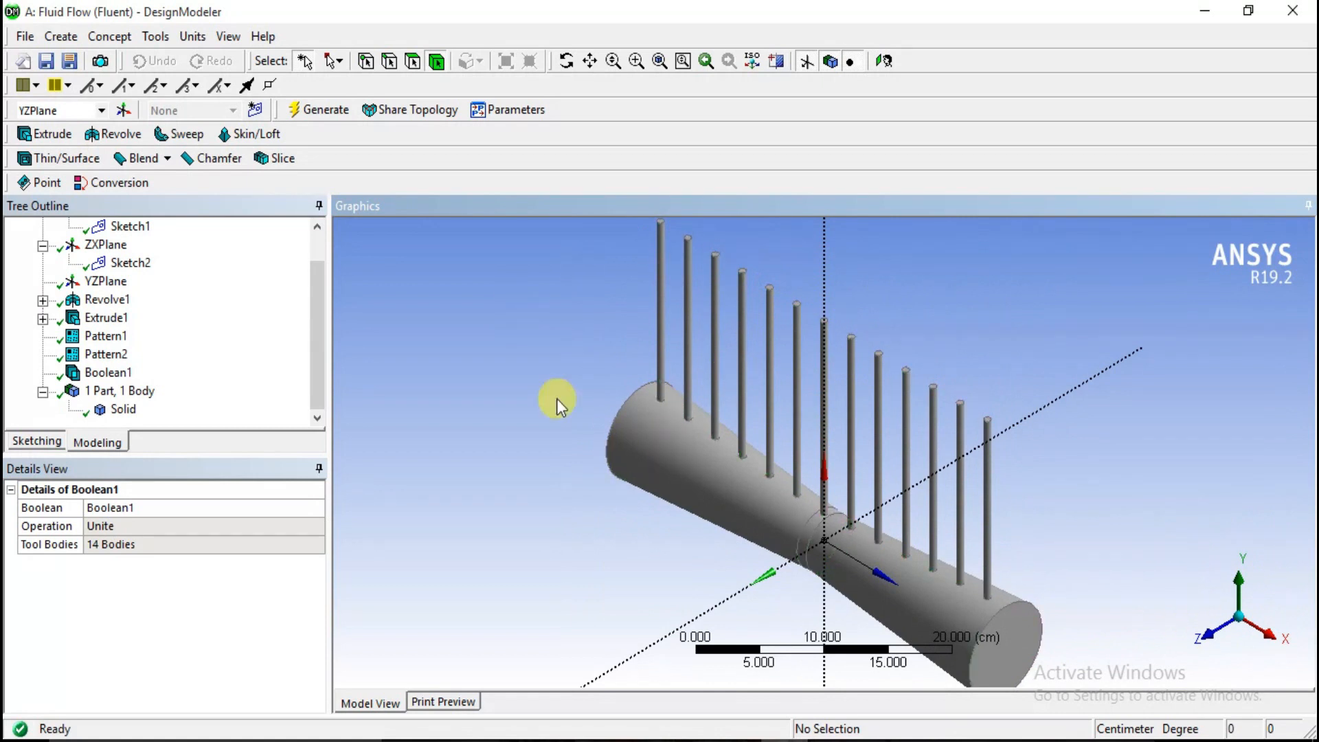
left_click(1277, 621)
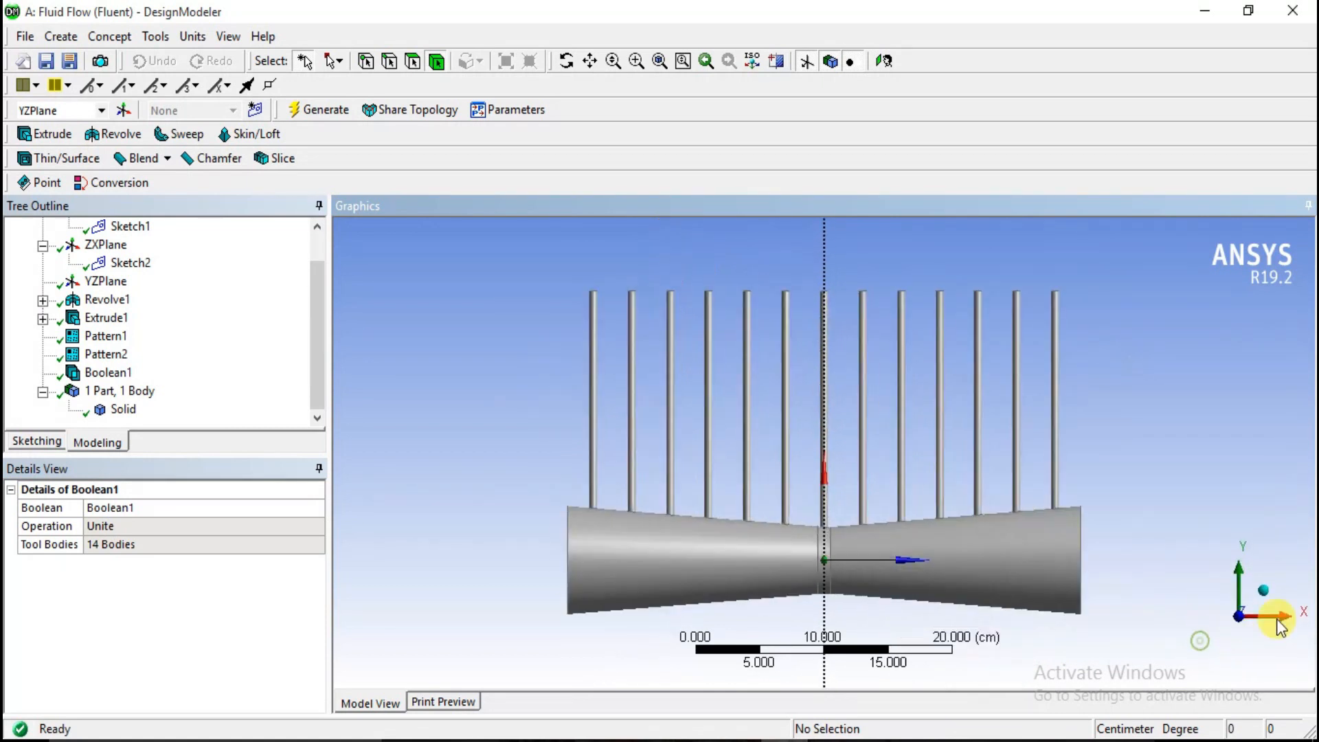
left_click(26, 36)
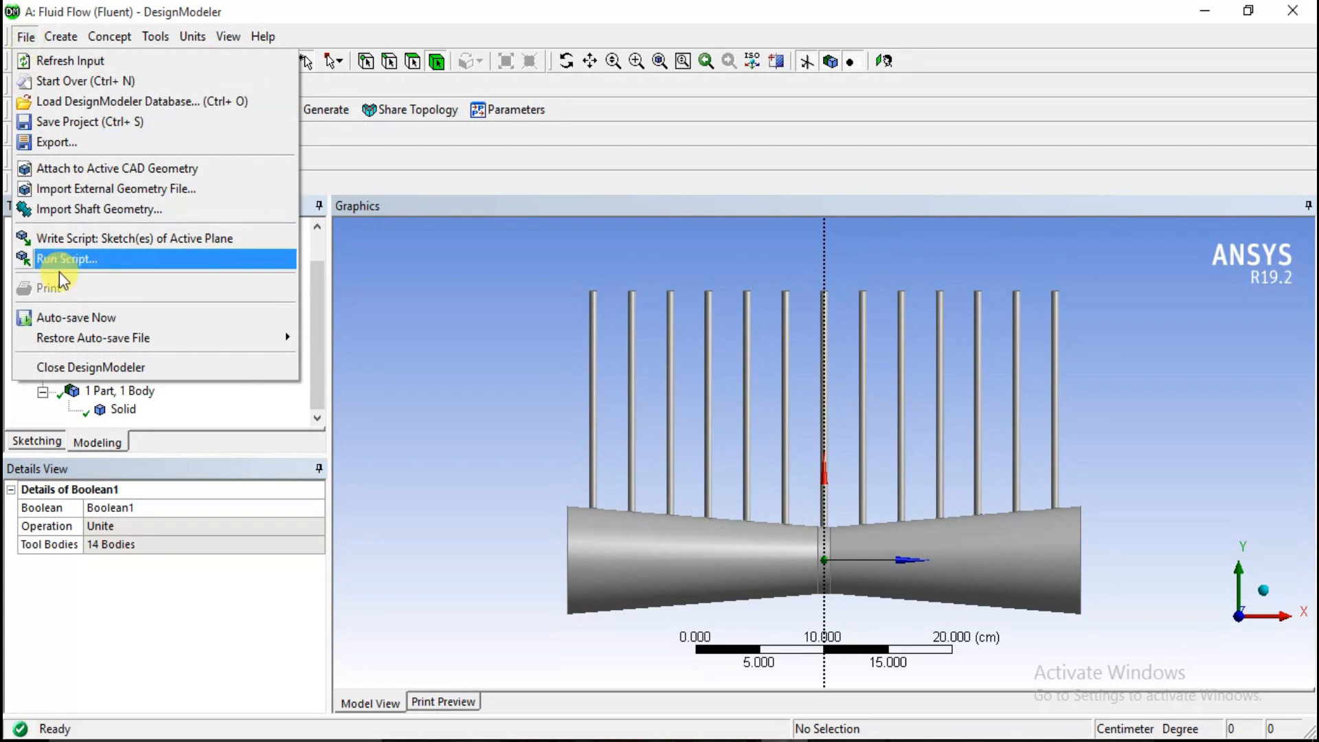
left_click(98, 367)
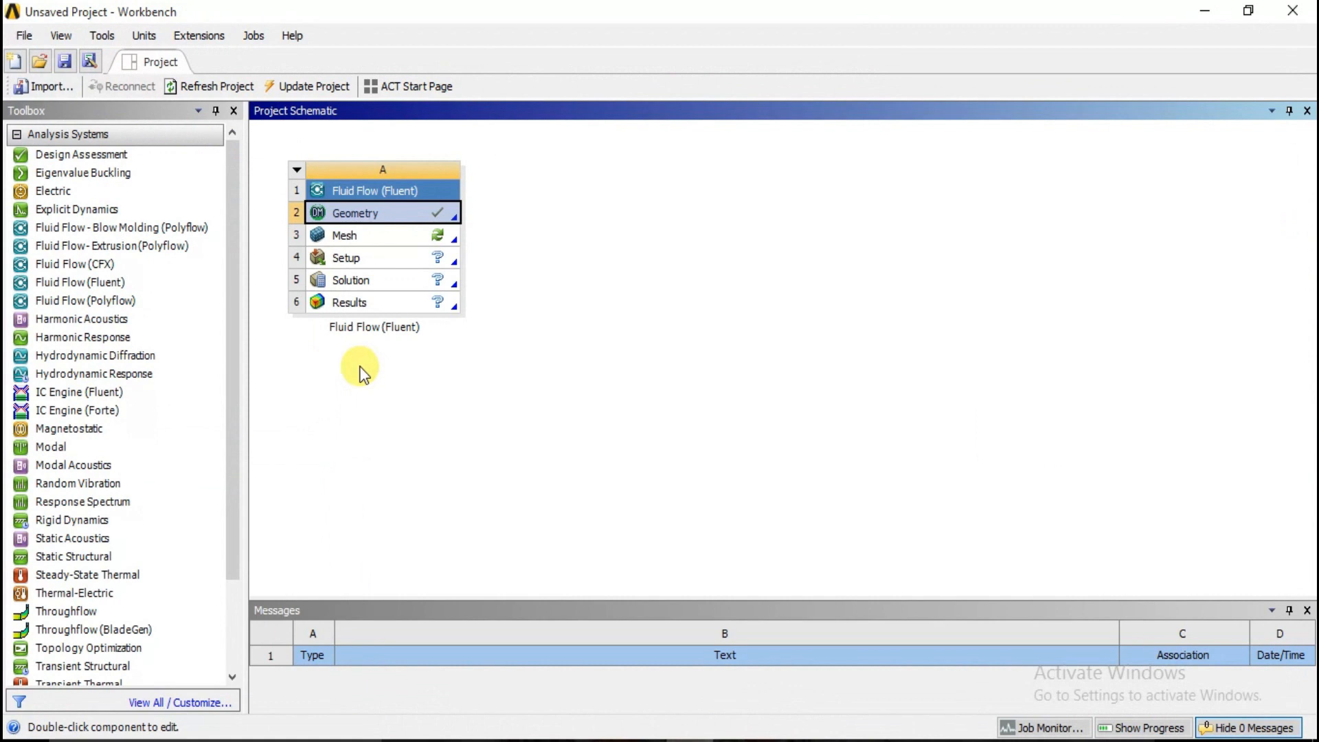
right_click(422, 241)
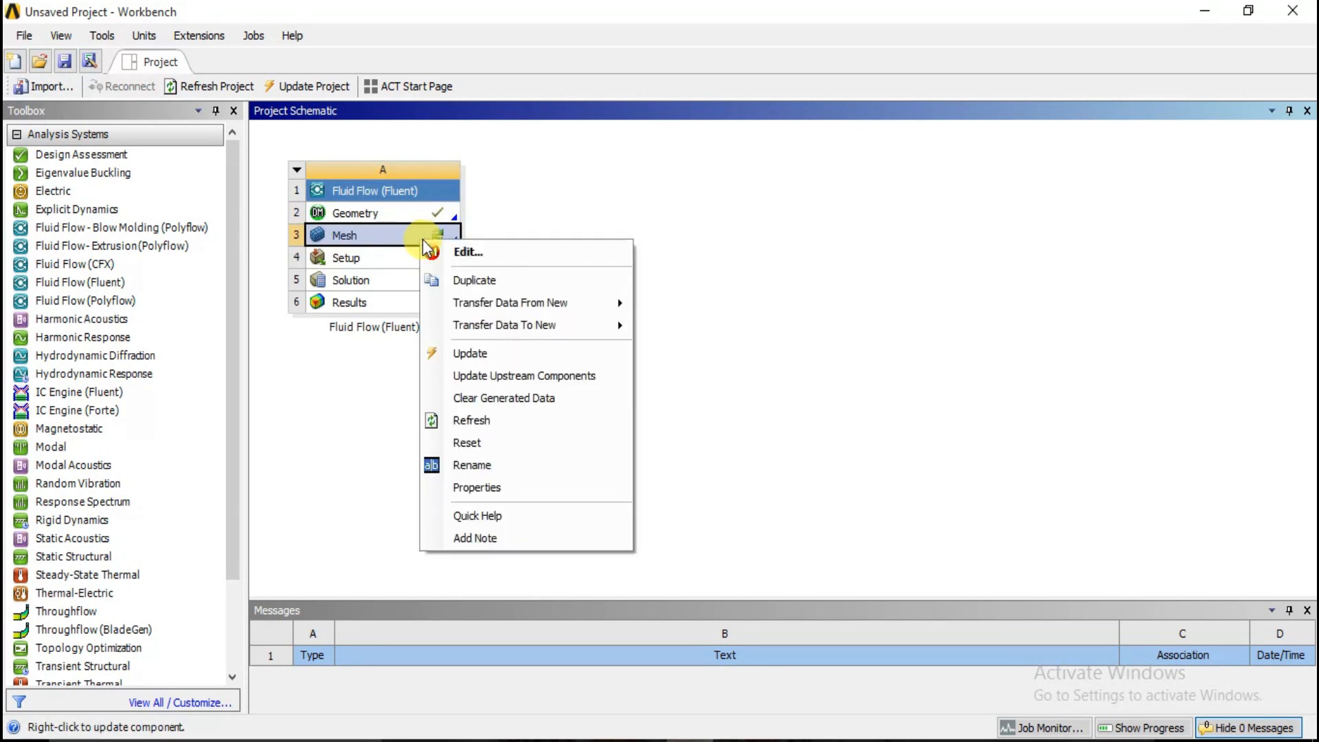
left_click(466, 252)
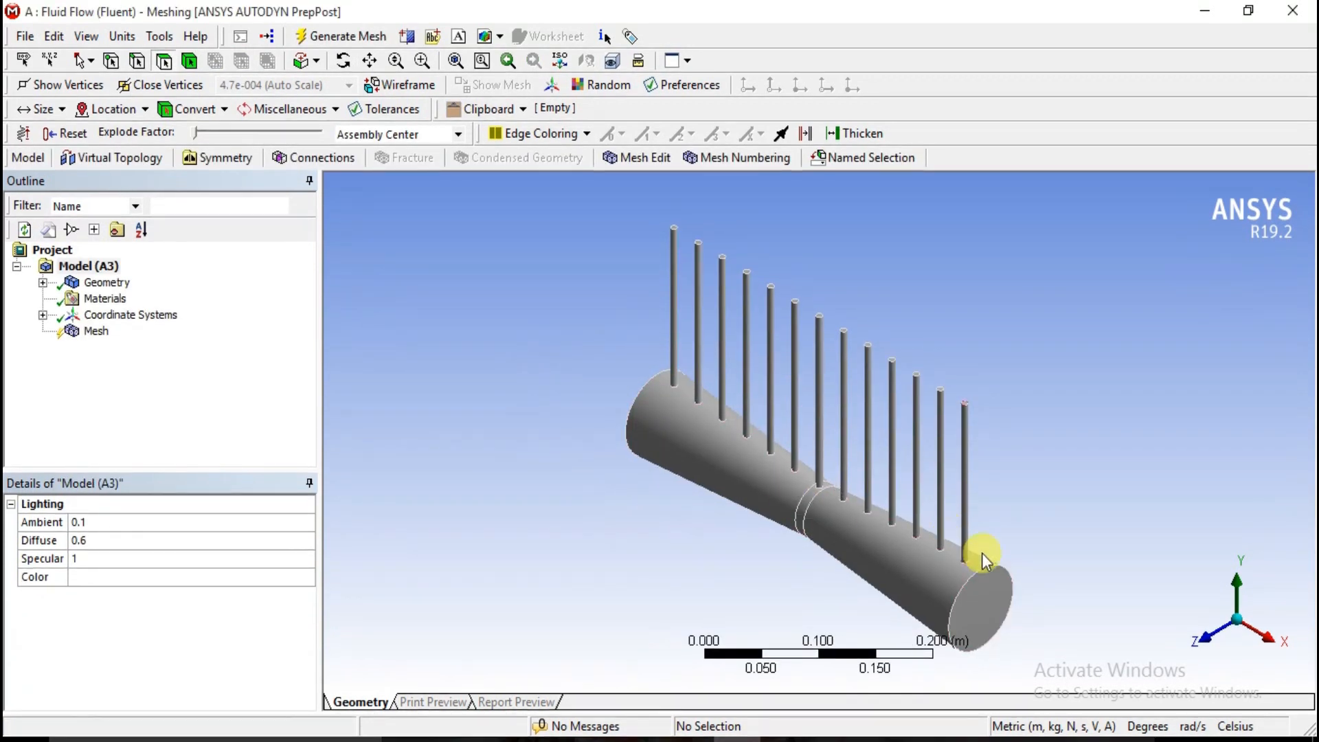
Step: Generate the nozzle and tube mesh with the default CFD sizing settings
left_click(1229, 636)
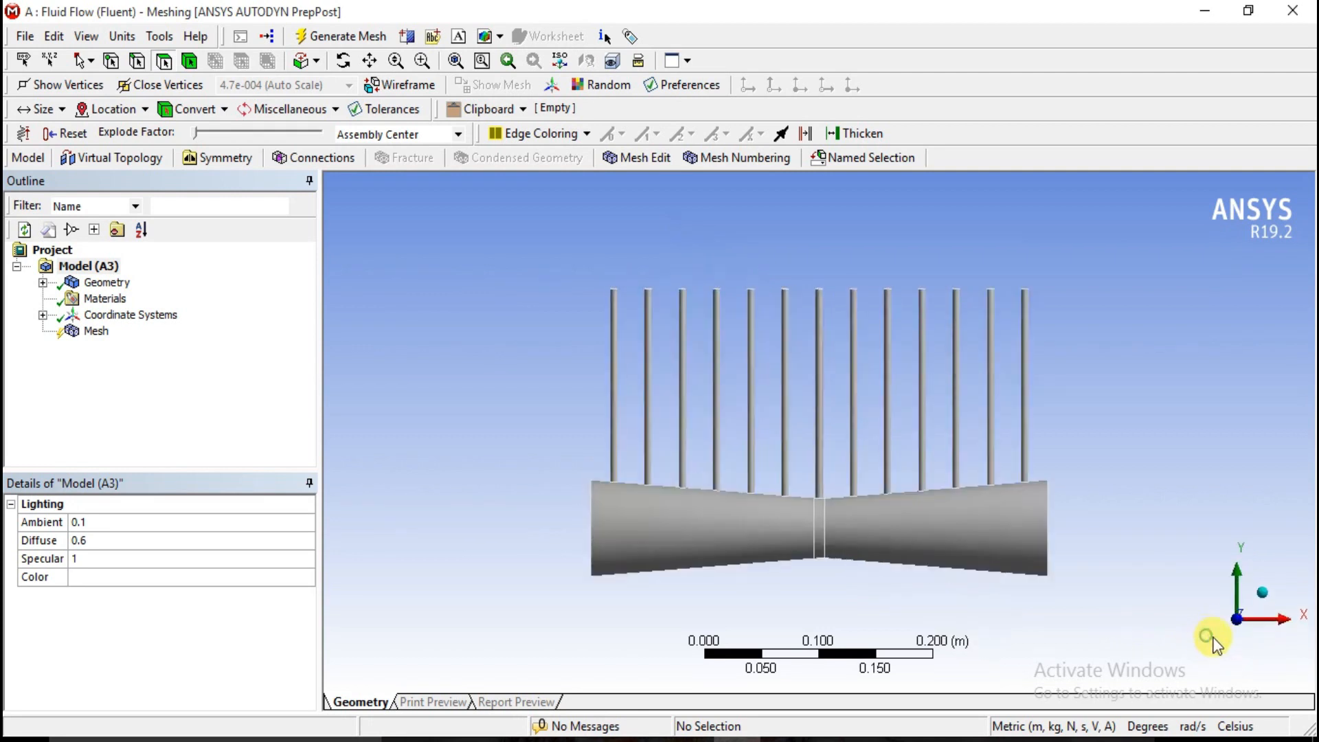
left_click(1236, 618)
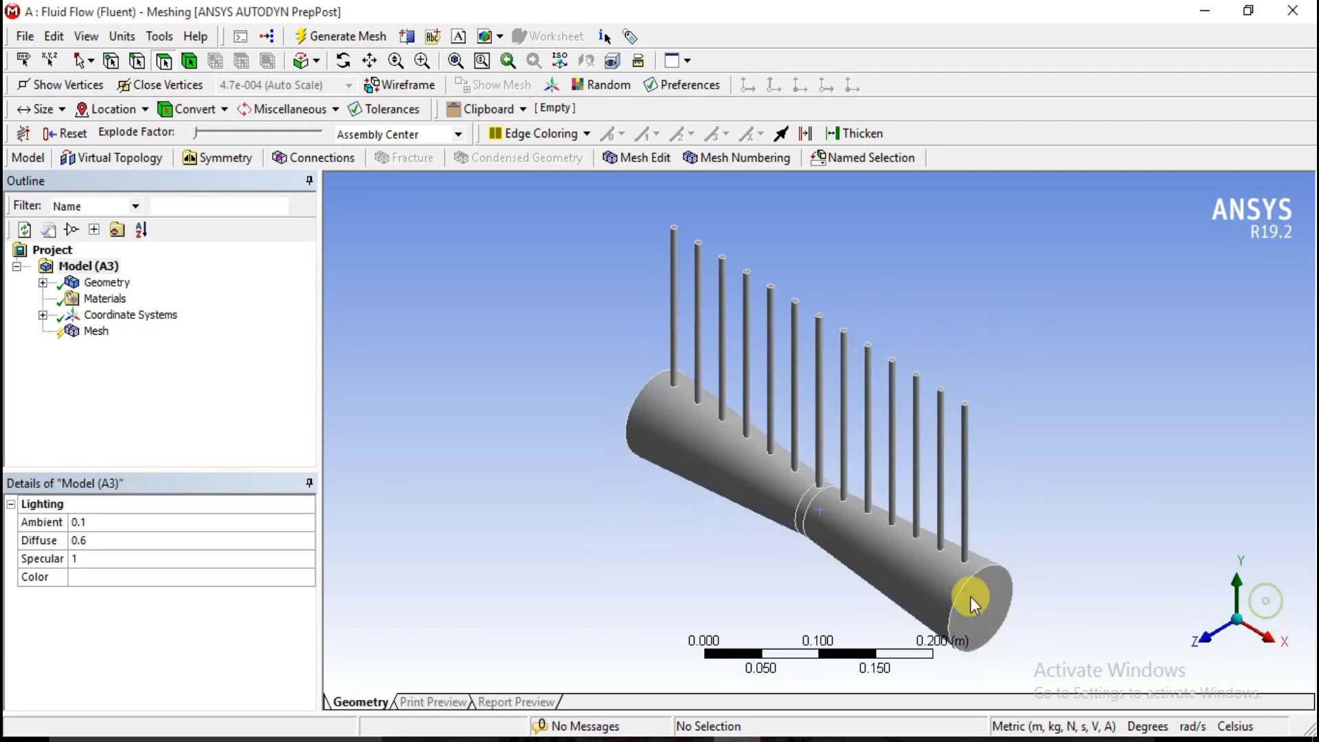
left_click(95, 332)
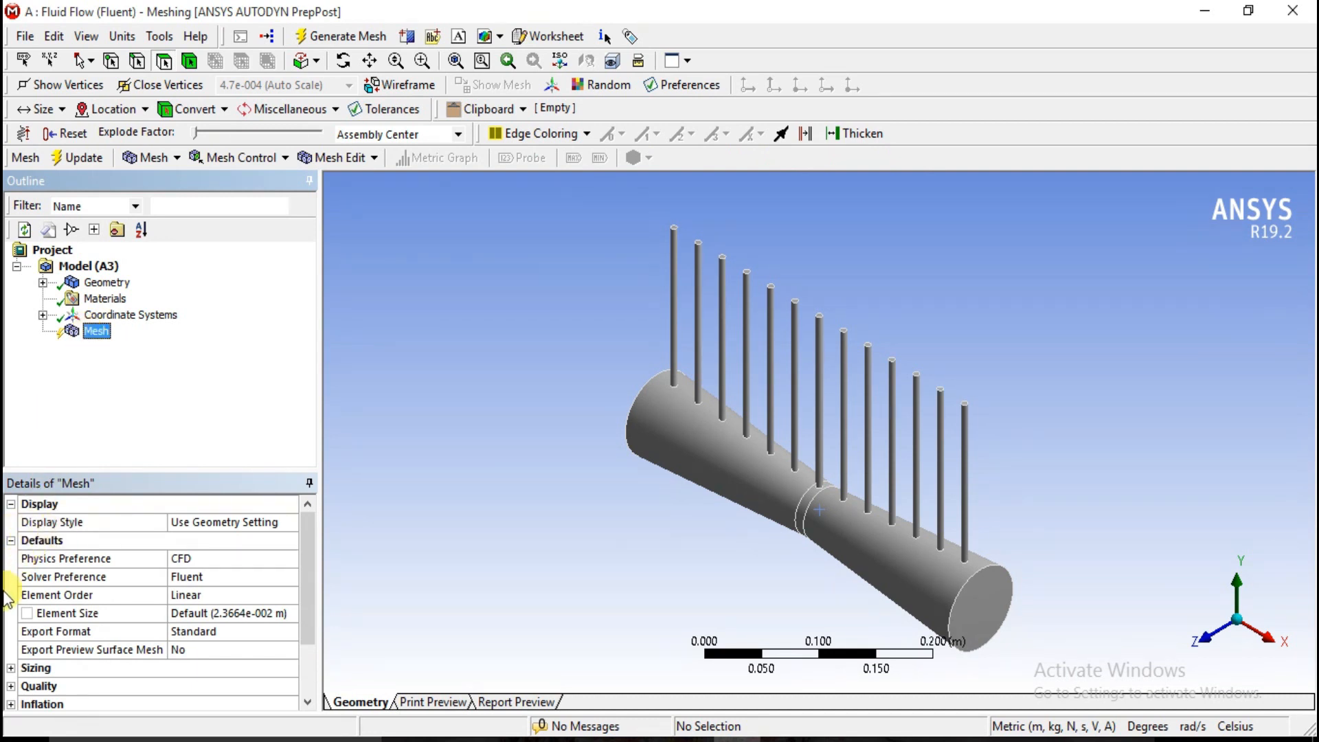
left_click(11, 667)
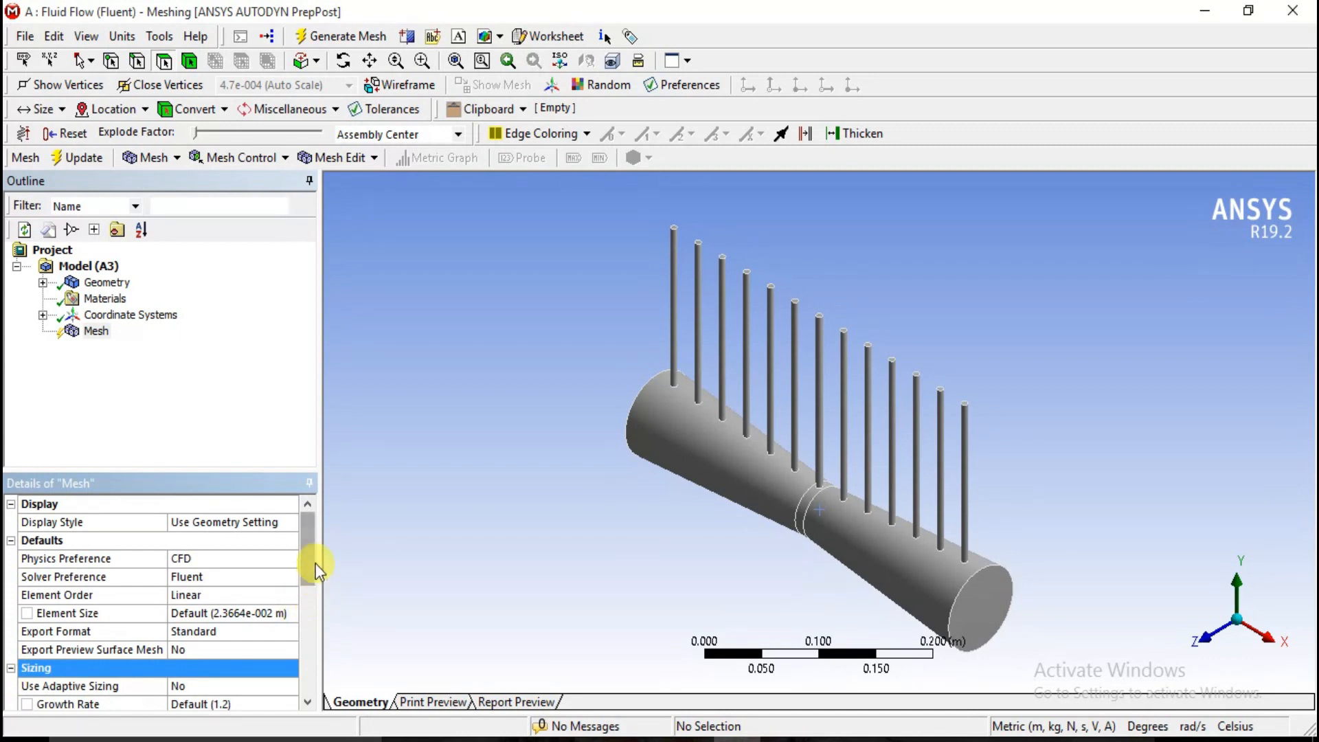
left_click(96, 330)
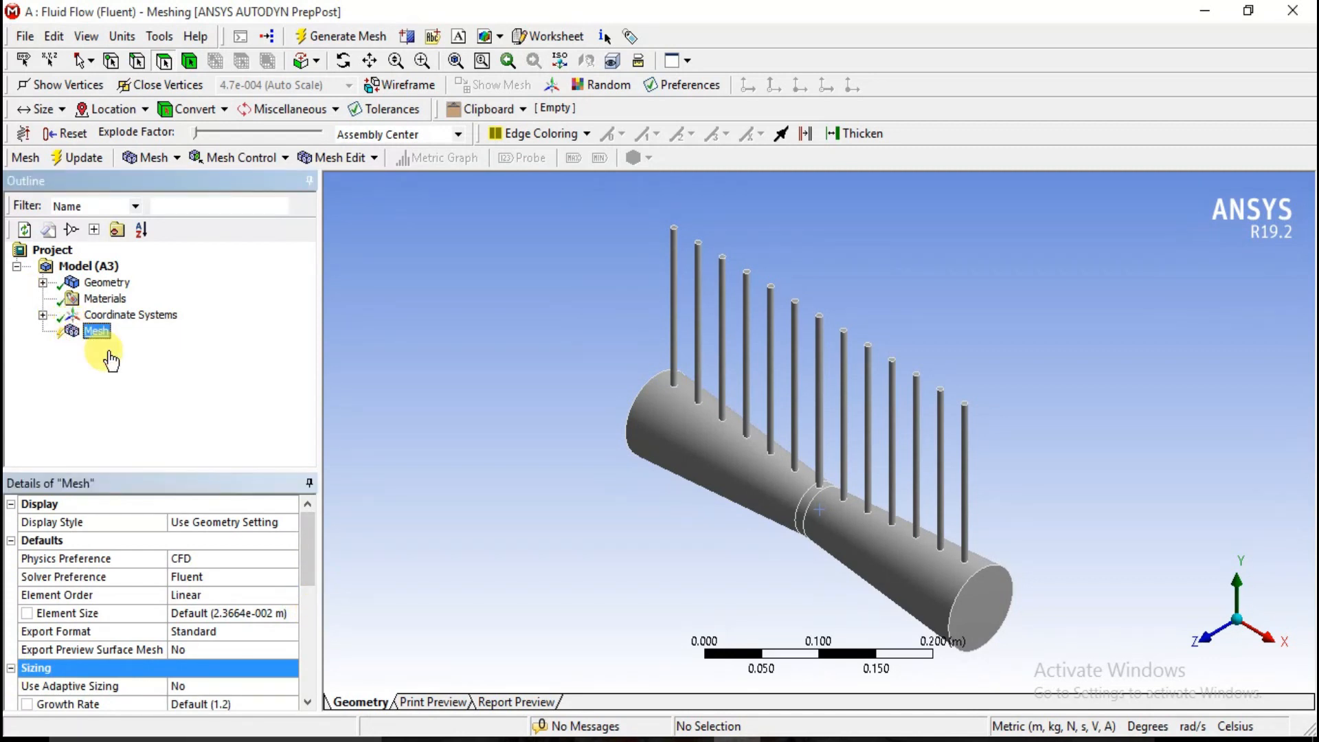
right_click(104, 337)
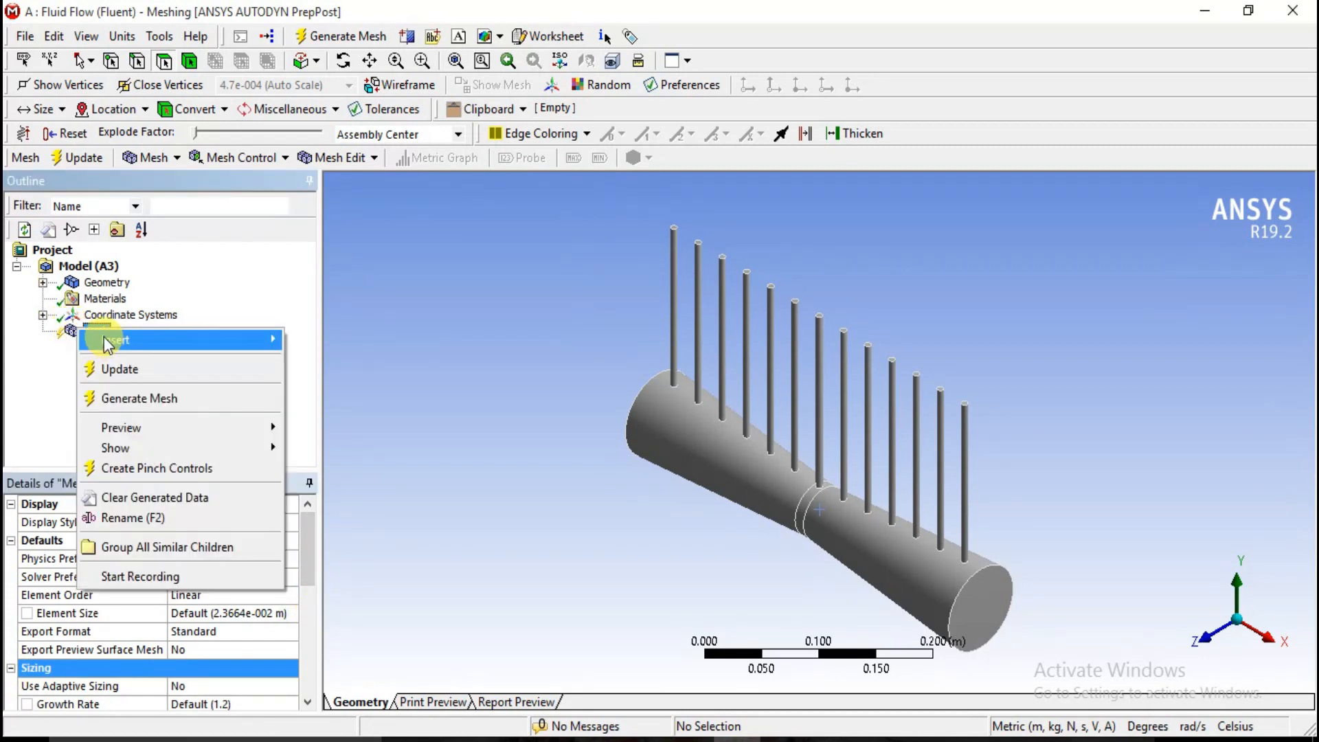
left_click(130, 398)
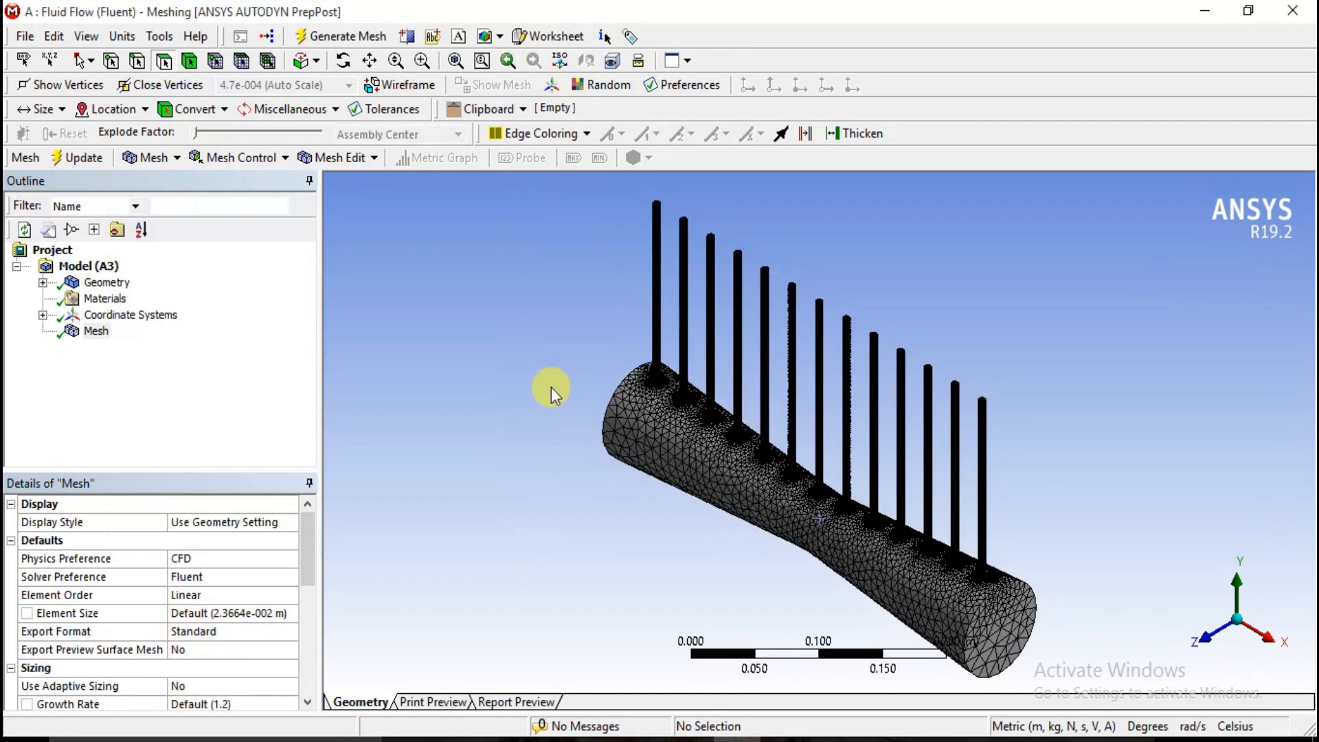
Step: Examine the mesh density on the tubes, at their junctions with the nozzle, and on the nozzle's end face
scroll(752, 493, "up", 2)
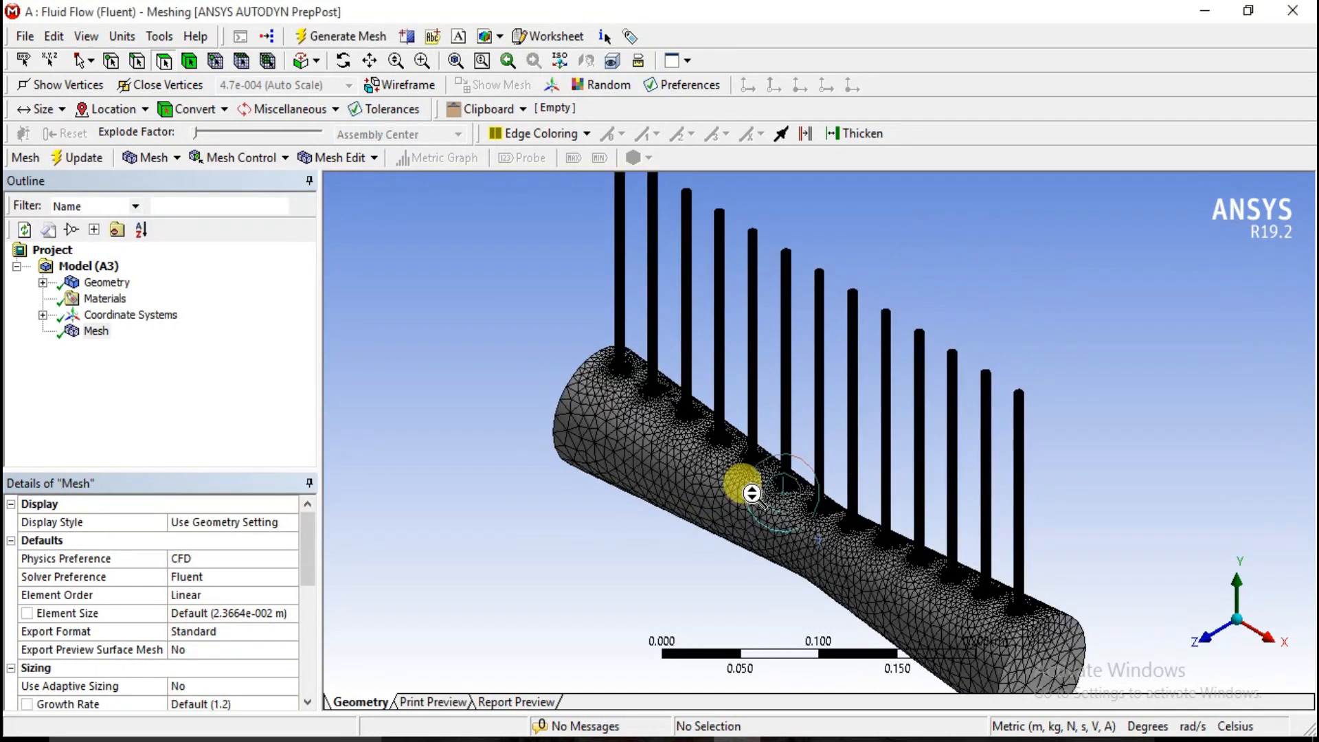
scroll(752, 493, "up", 5)
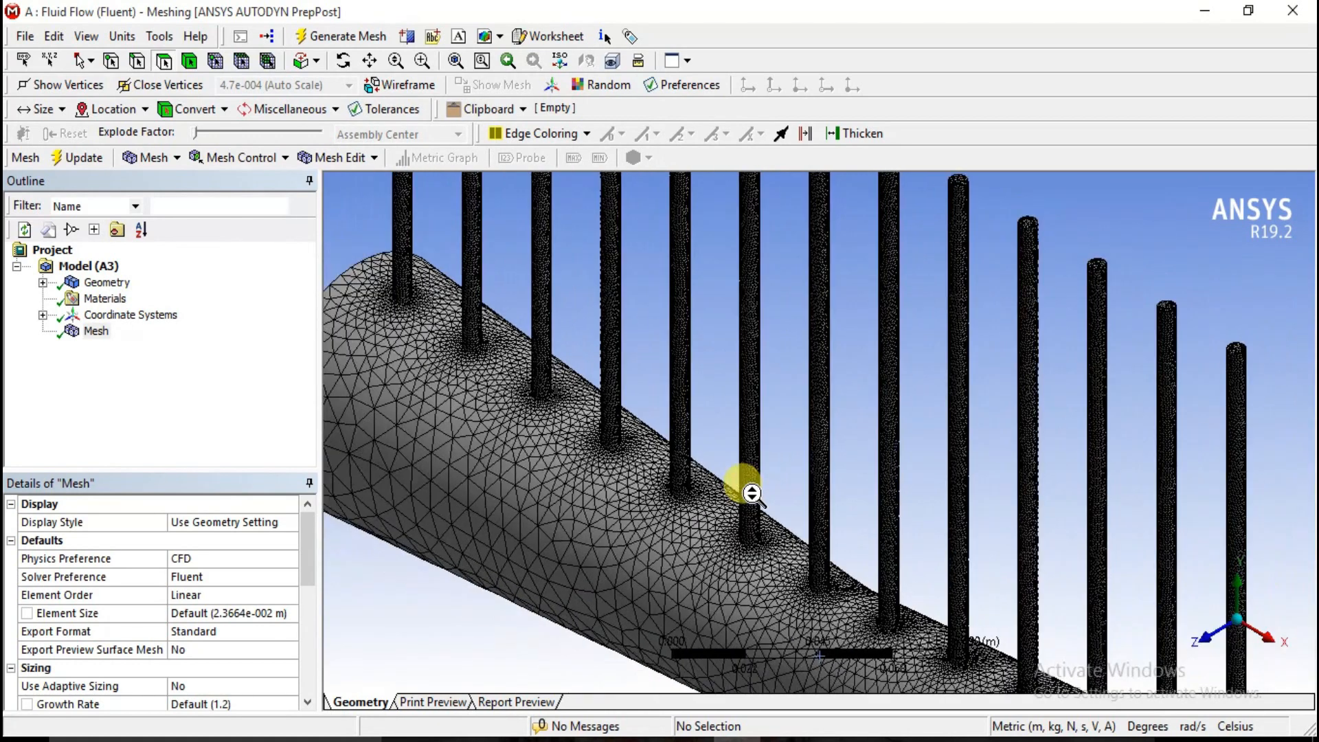
left_click(1203, 637)
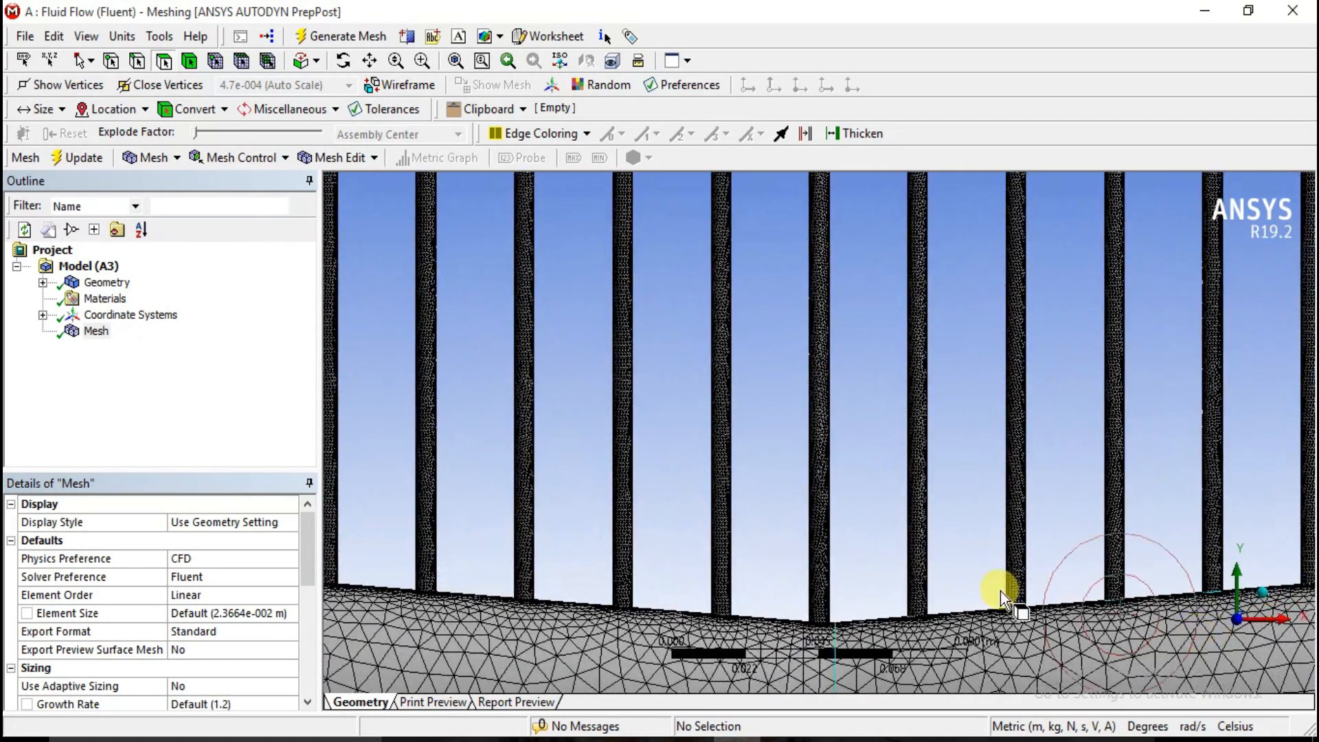
scroll(817, 553, "down", 2)
scroll(495, 471, "up", 4)
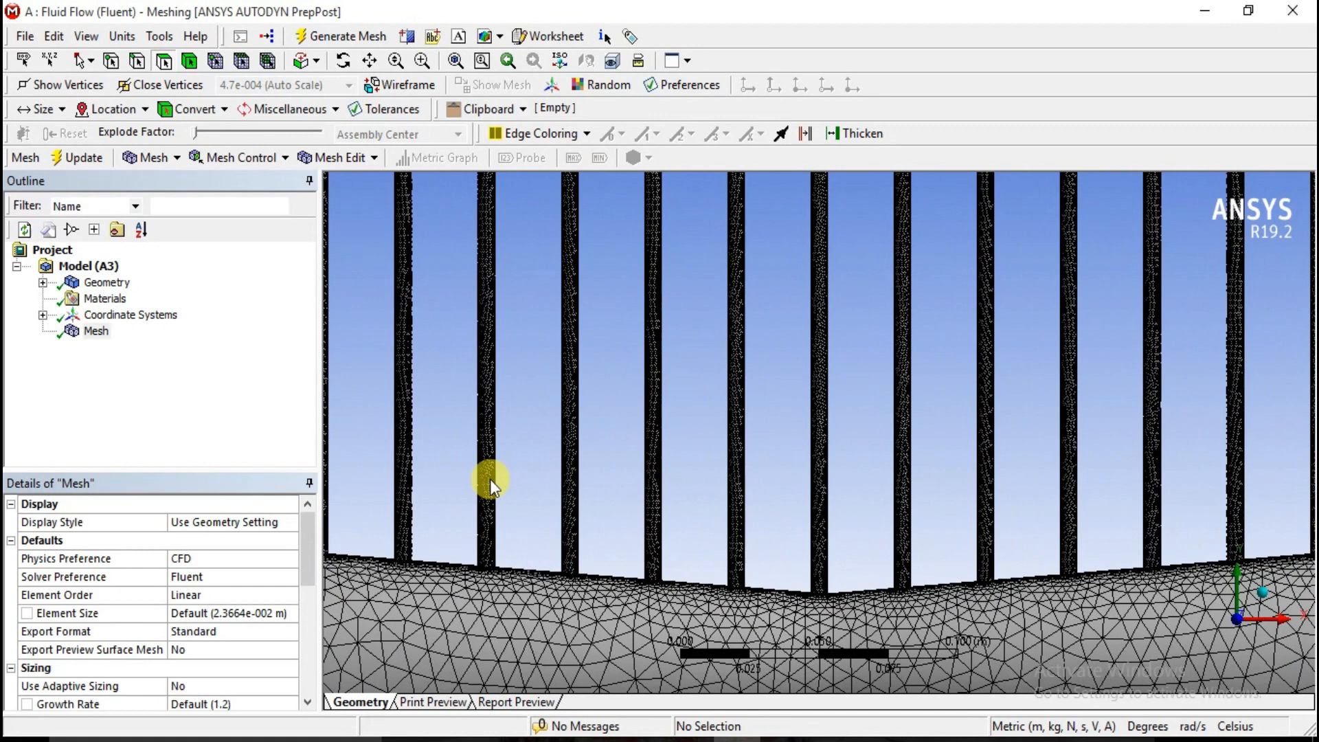
scroll(790, 627, "down", 1)
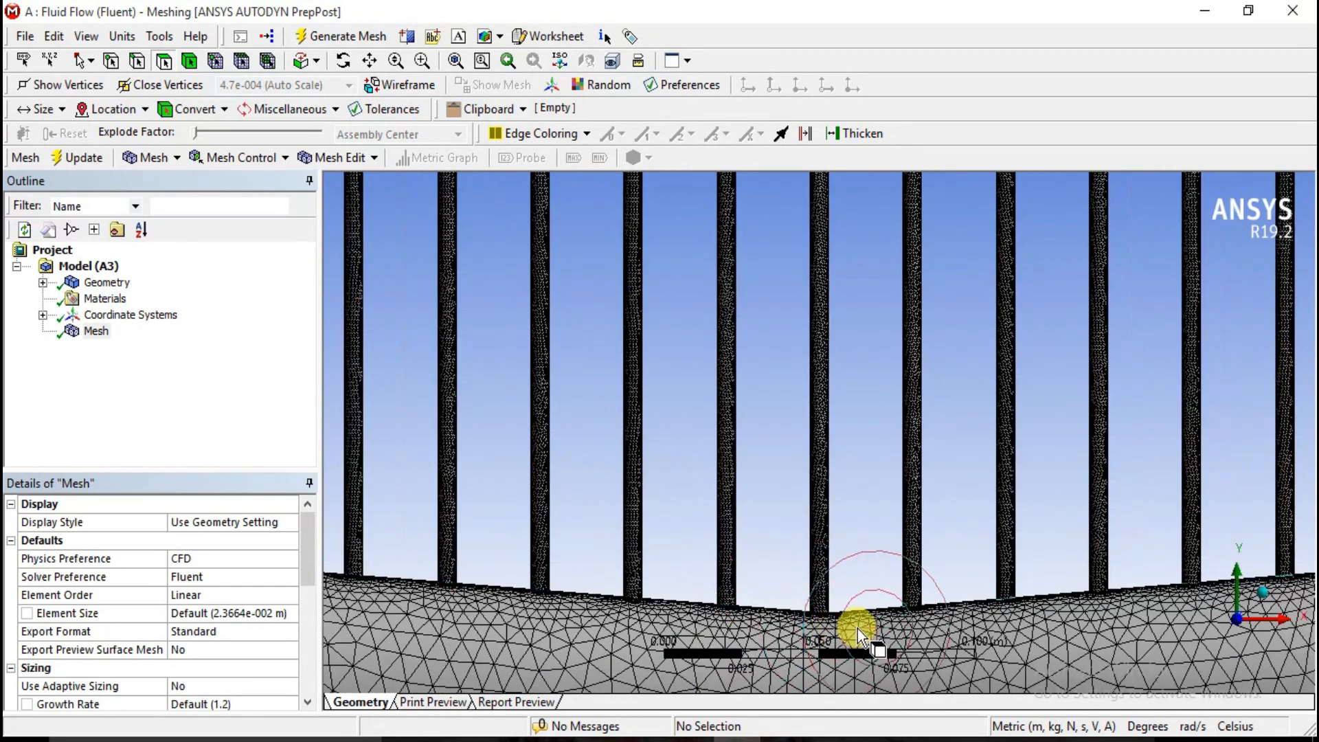
left_click(1261, 601)
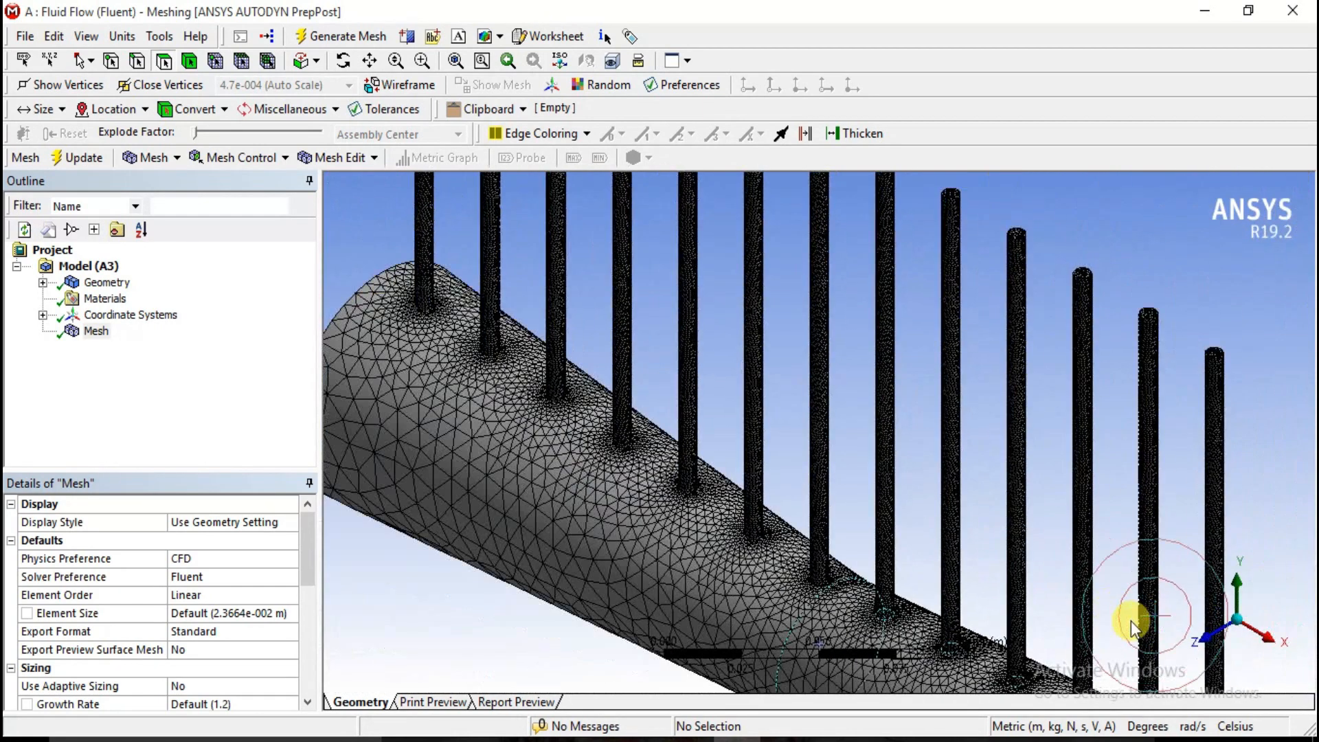
left_click(1257, 631)
scroll(852, 589, "up", 1)
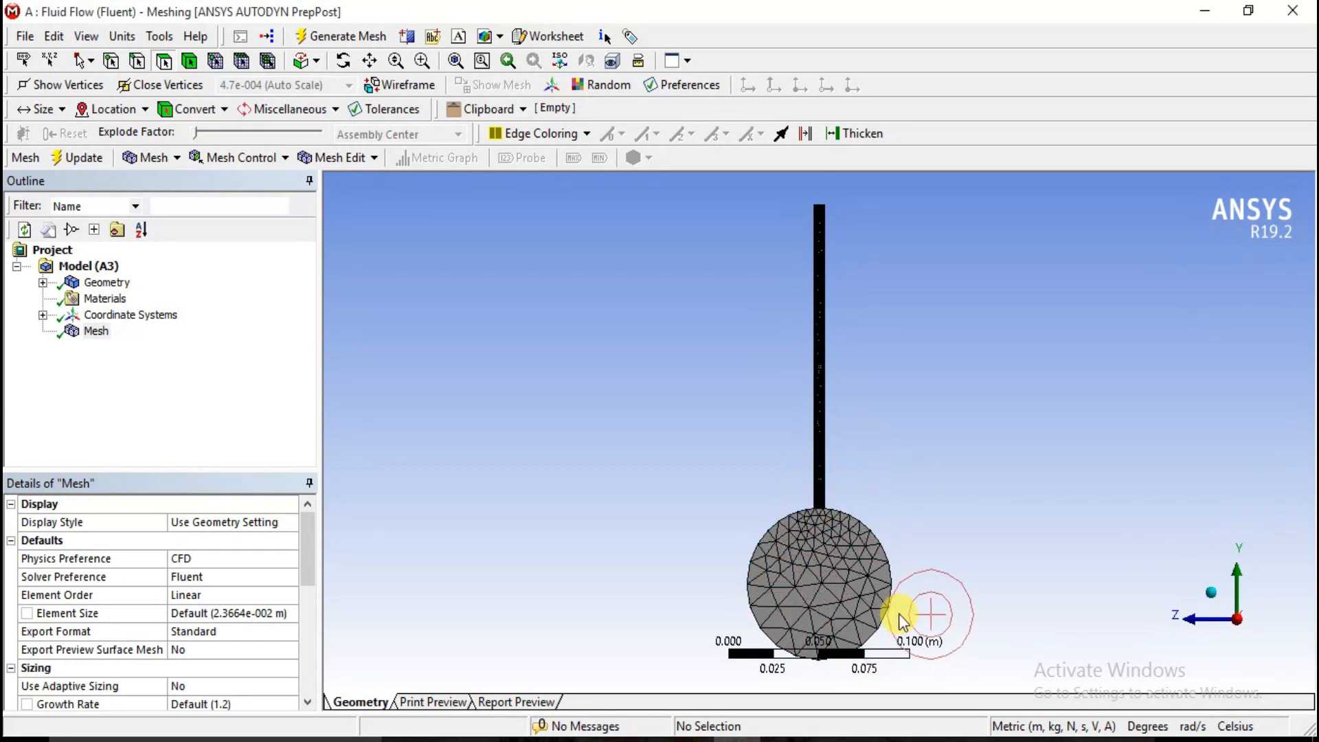
scroll(785, 571, "down", 1)
scroll(789, 578, "down", 1)
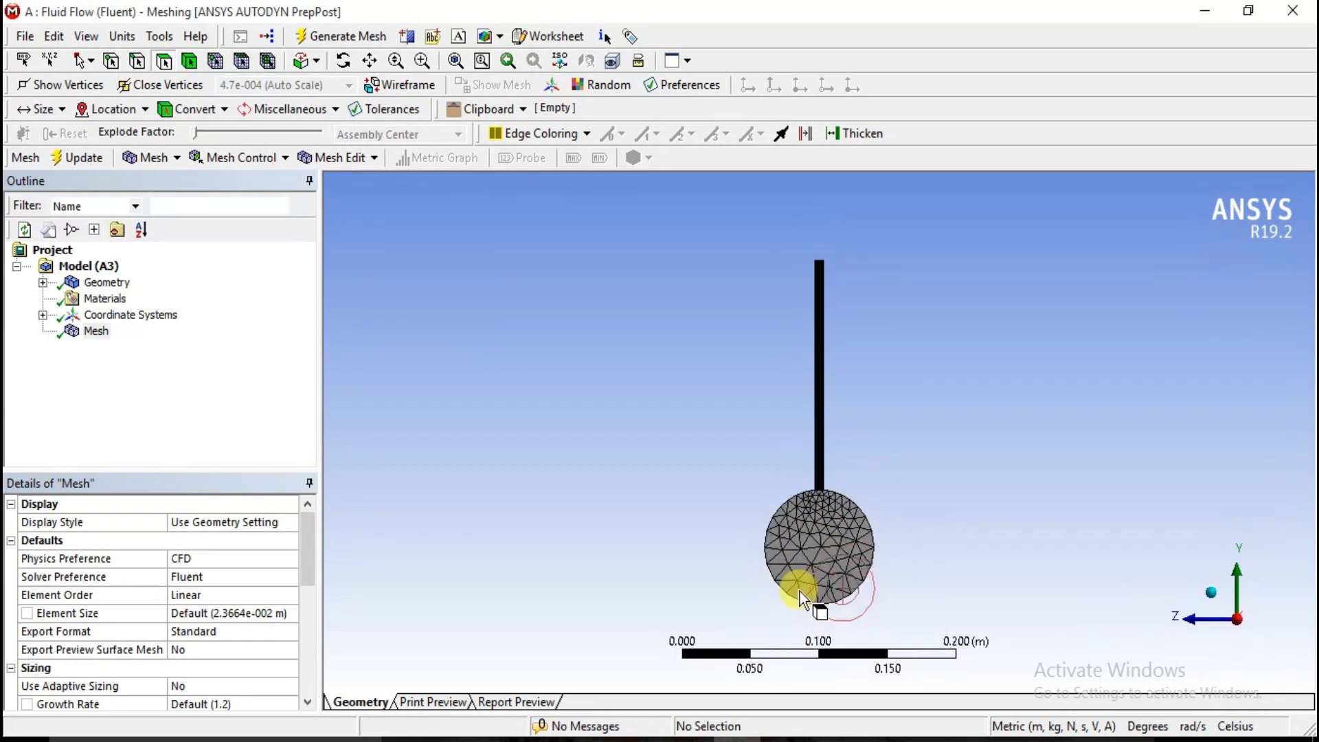
left_click(1211, 592)
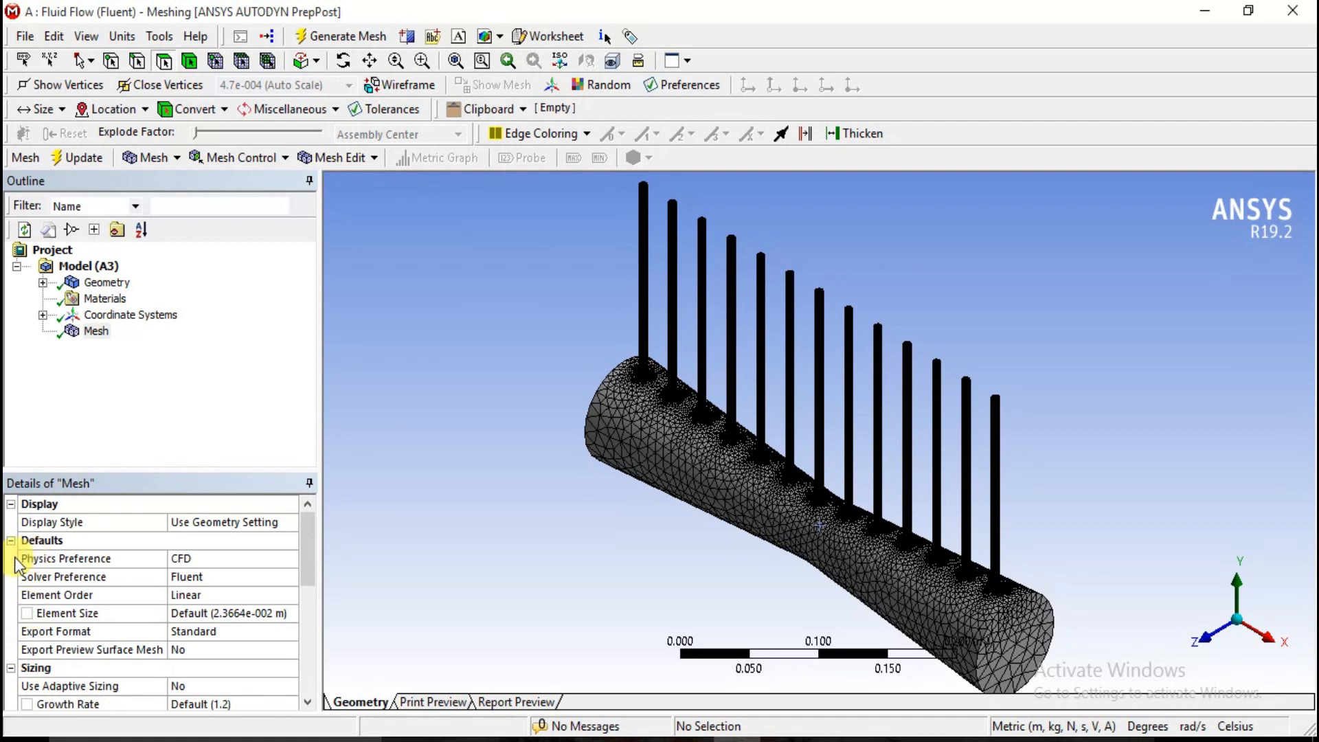
Step: Set the global mesh element size to 1 m
scroll(23, 566, "down", 1)
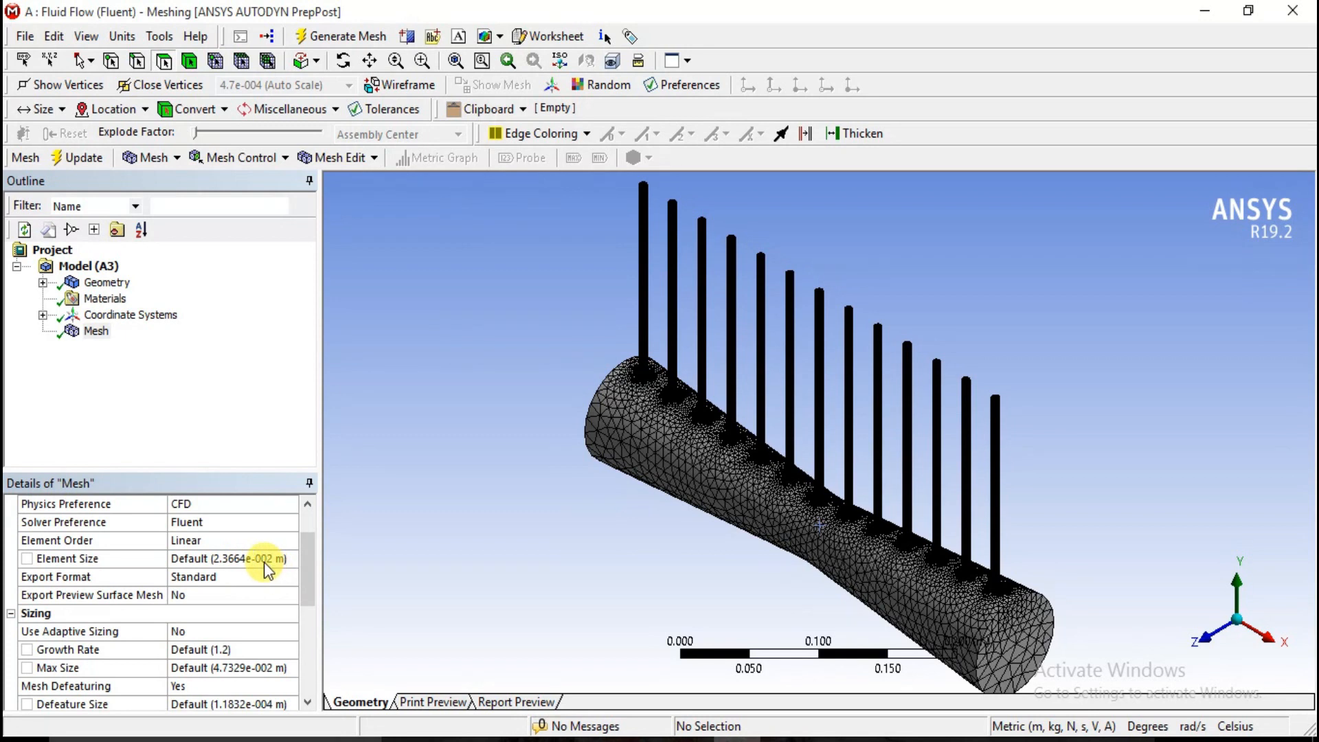
left_click(216, 558)
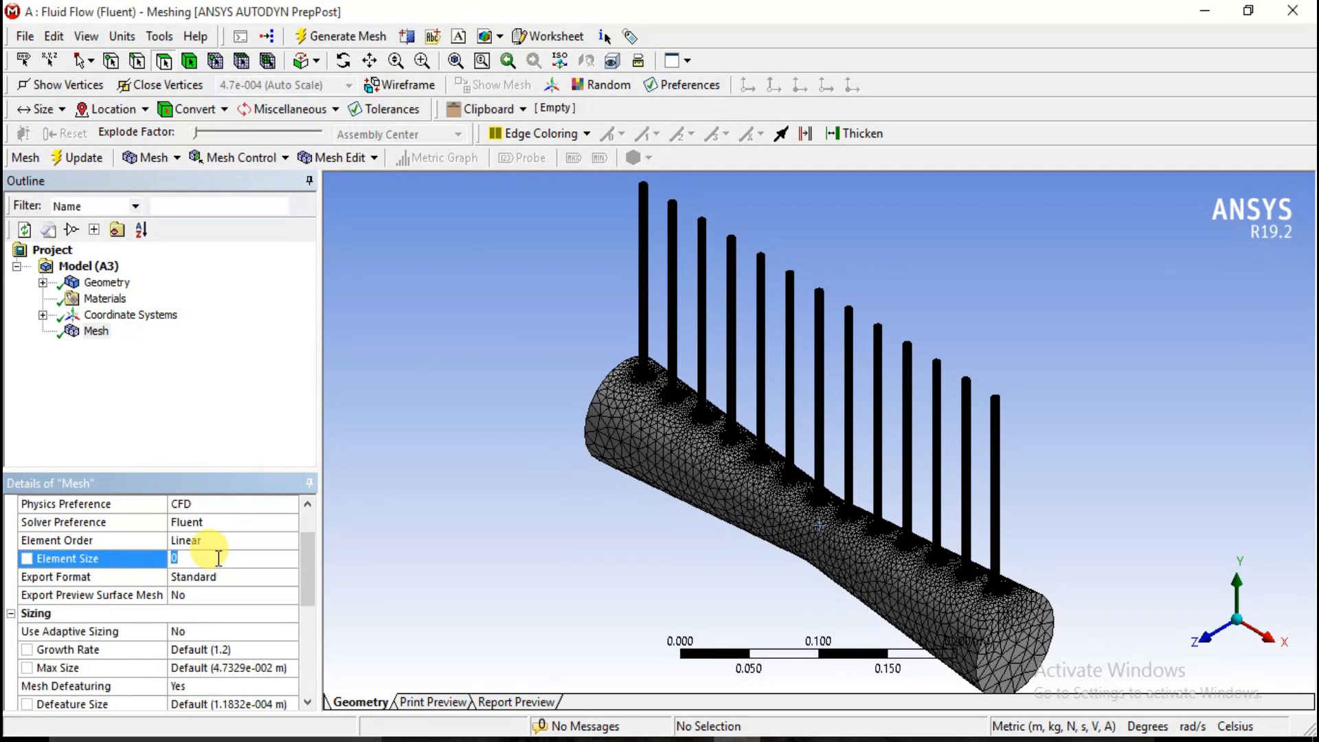
type("1")
left_click(420, 579)
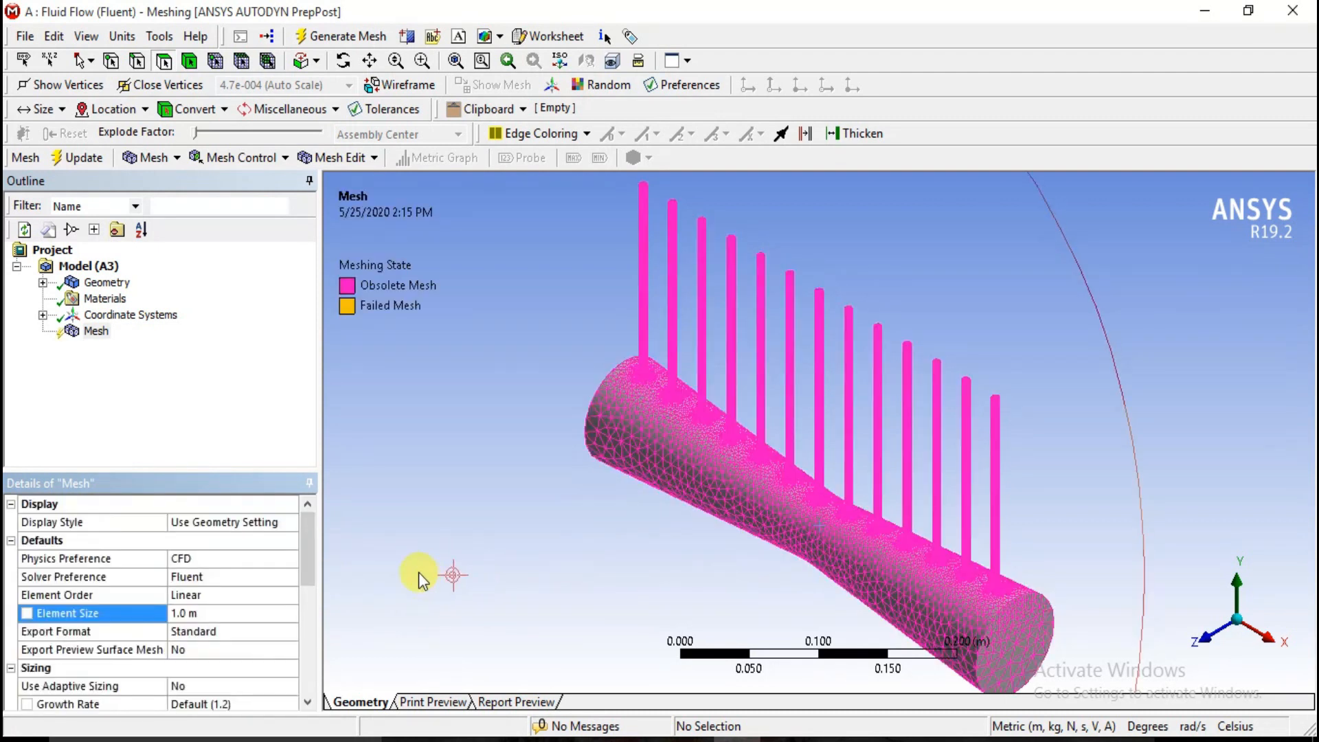
Step: Set the global mesh element size to 1e-2 m
left_click(192, 617)
type("1")
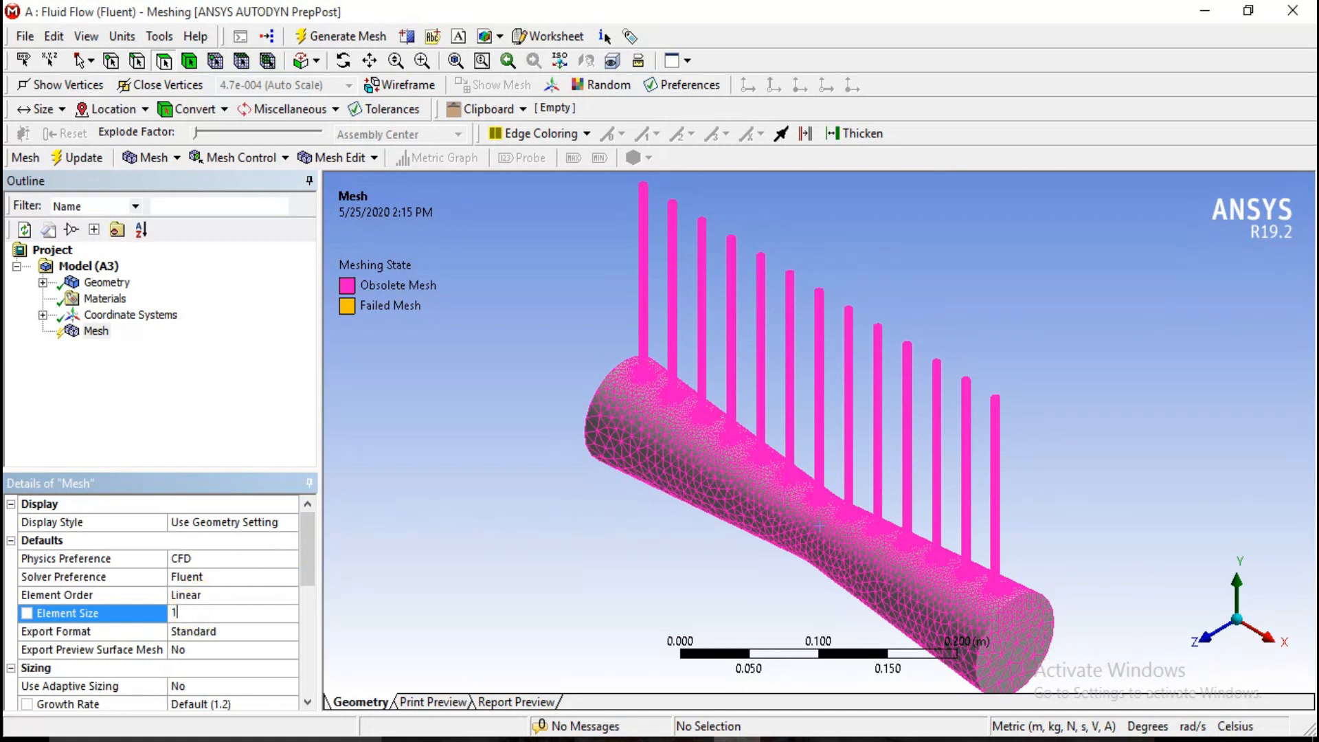
type("e-2")
left_click(448, 541)
Step: Set the mesh quality smoothing to High
left_click_drag(307, 559, 315, 661)
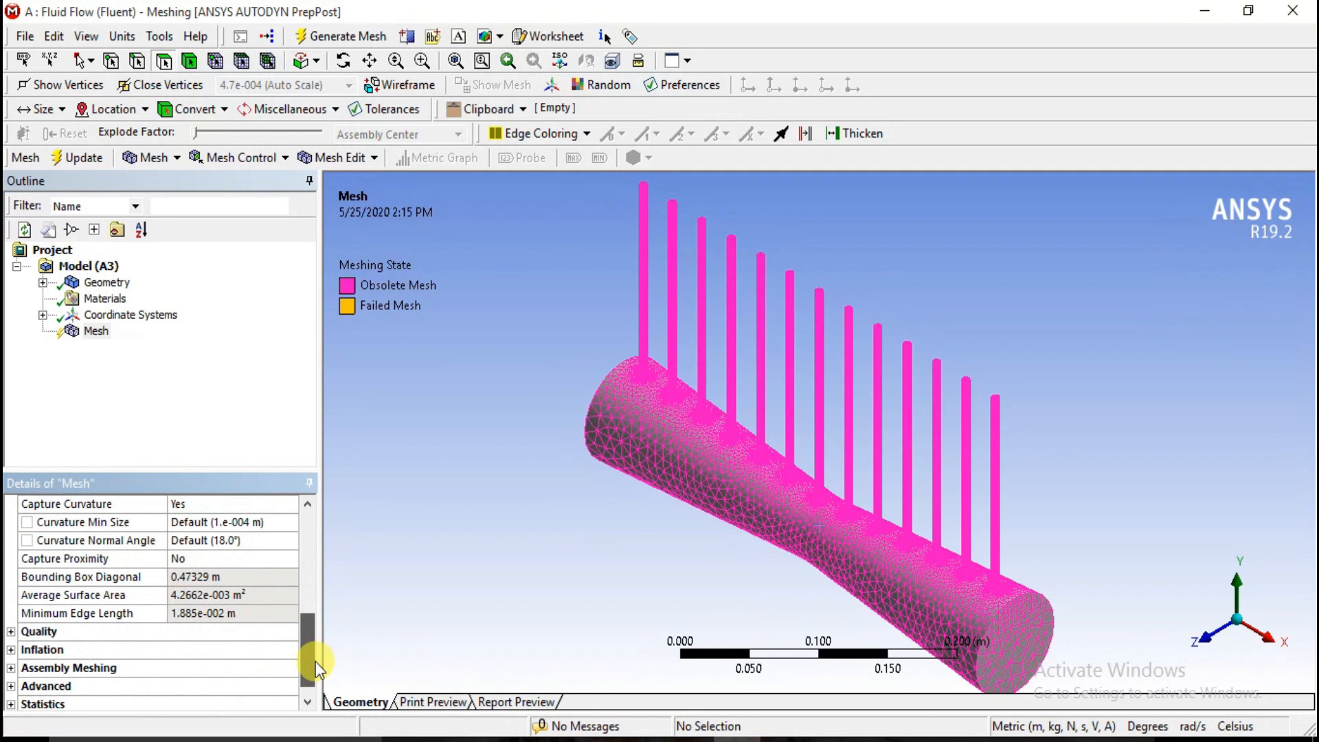
left_click(14, 632)
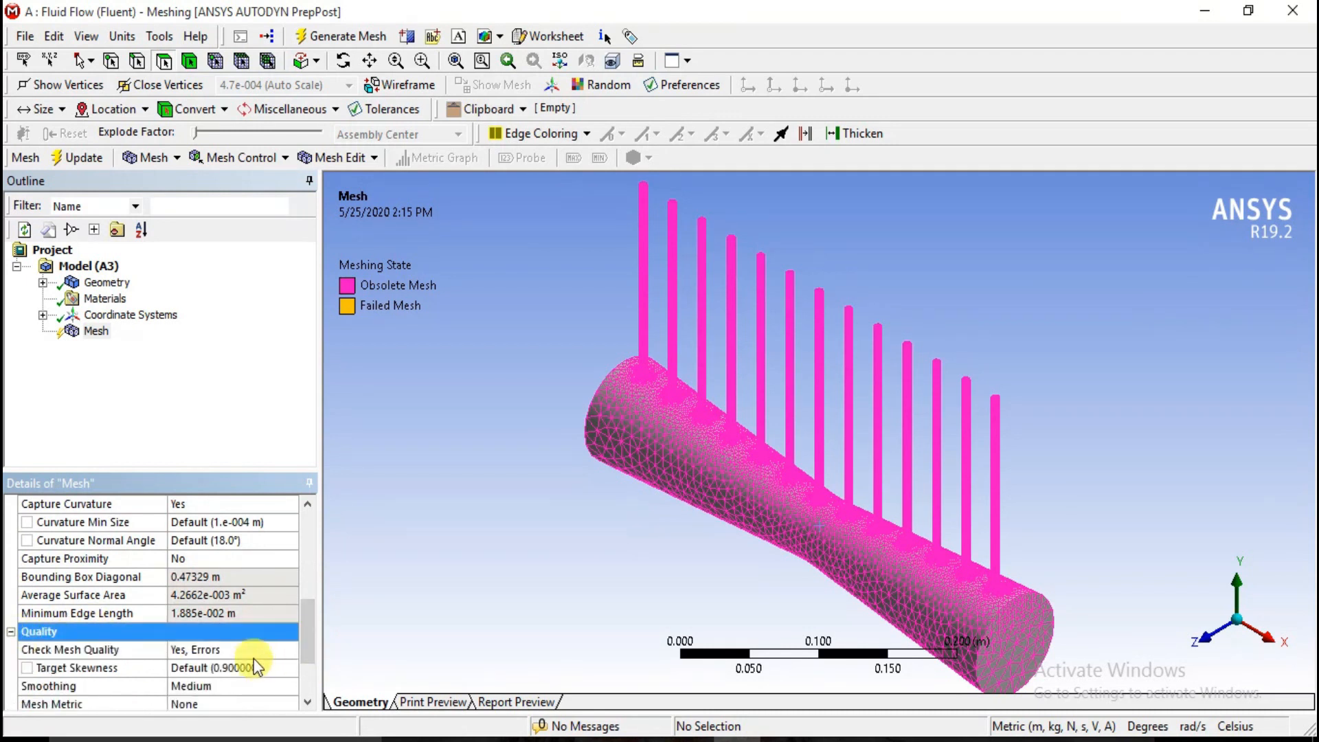
double_click(238, 682)
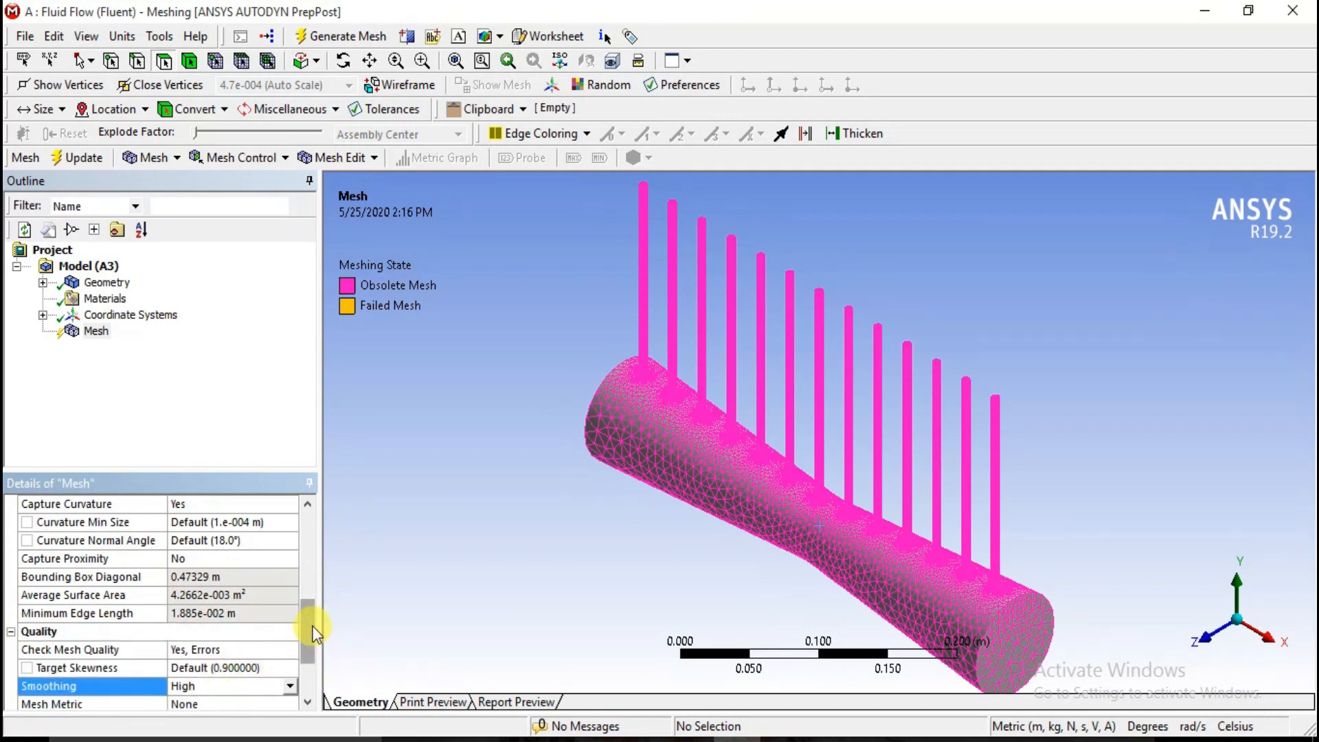
left_click_drag(312, 625, 311, 657)
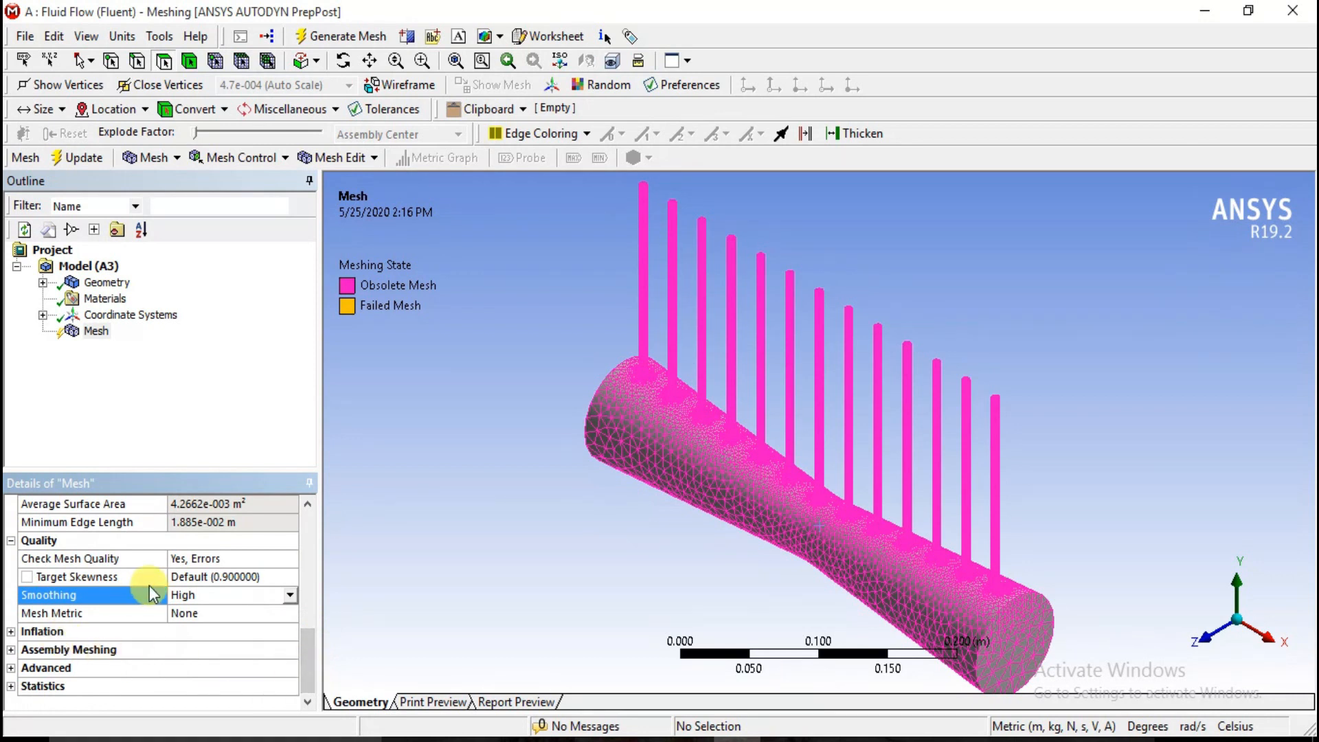
scroll(150, 585, "up", 1)
scroll(149, 585, "up", 4)
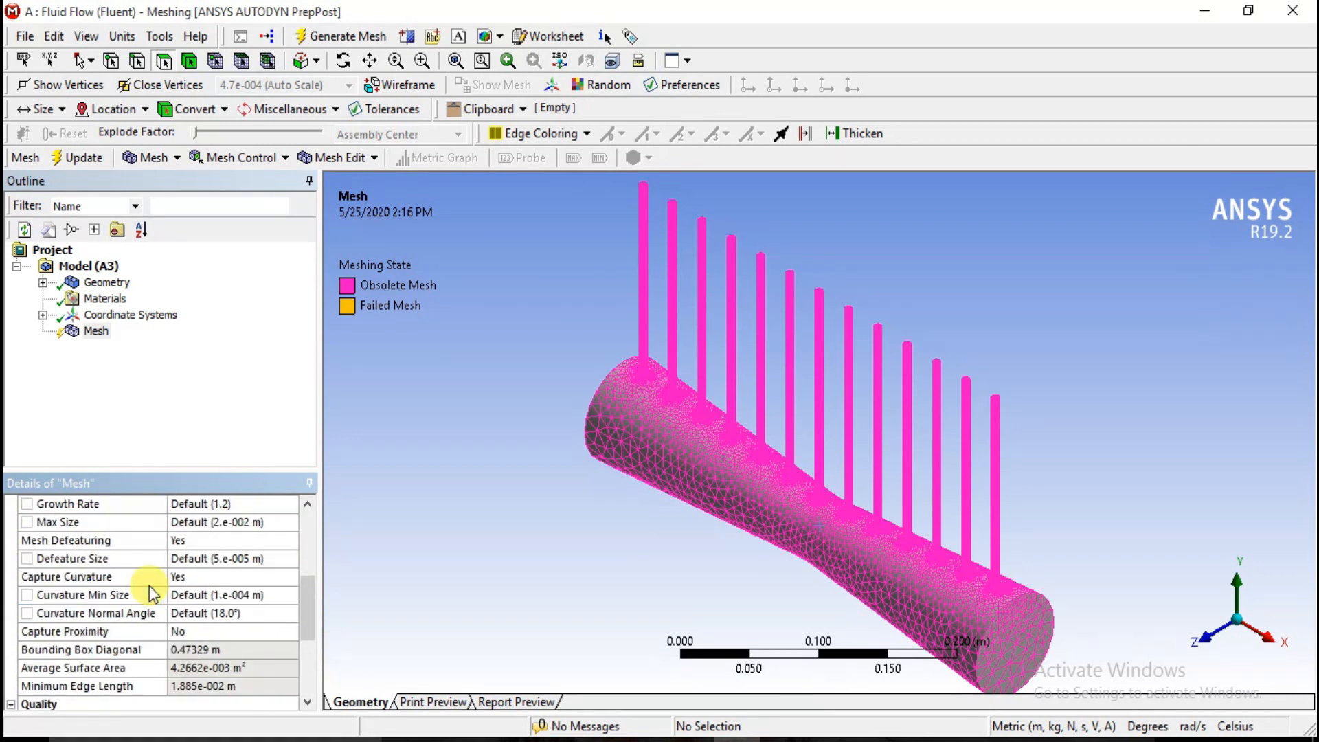
Step: Regenerate the mesh with the new settings and check it on the nozzle's end face
right_click(86, 335)
left_click(171, 391)
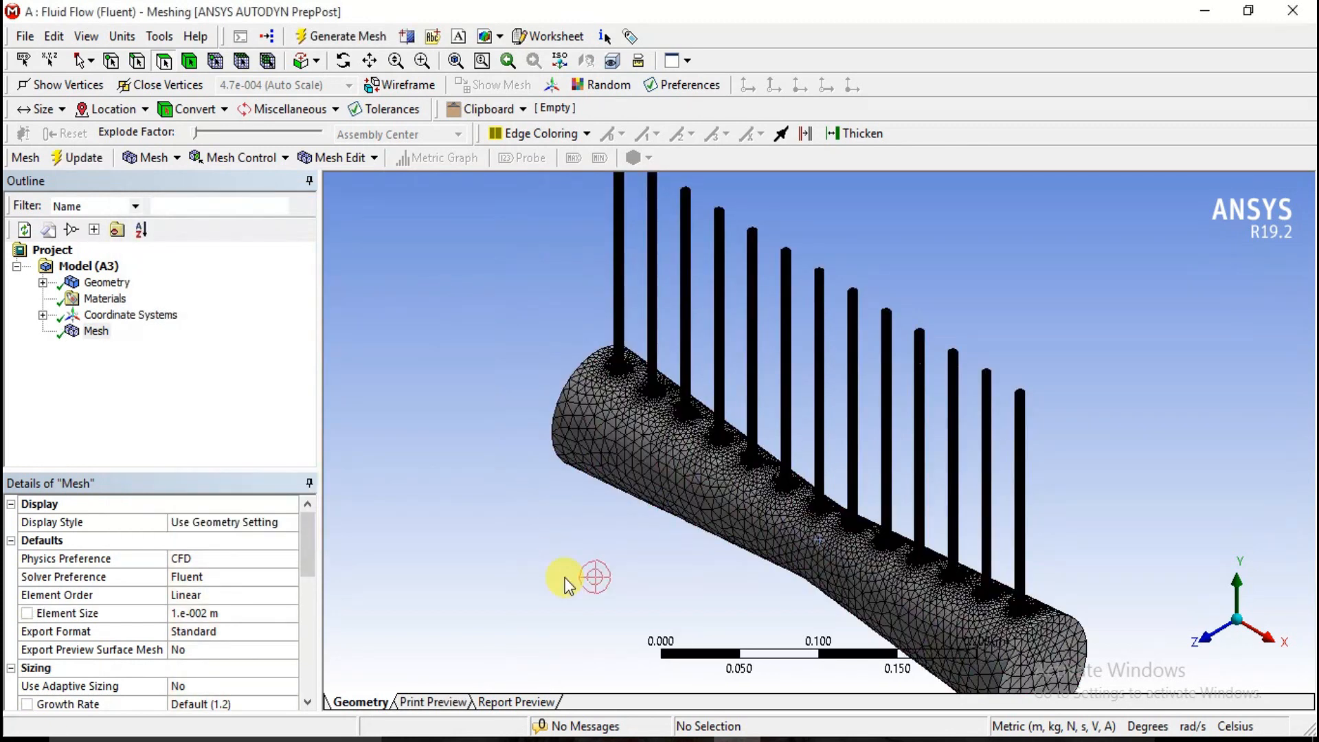
left_click(1269, 638)
scroll(821, 591, "up", 3)
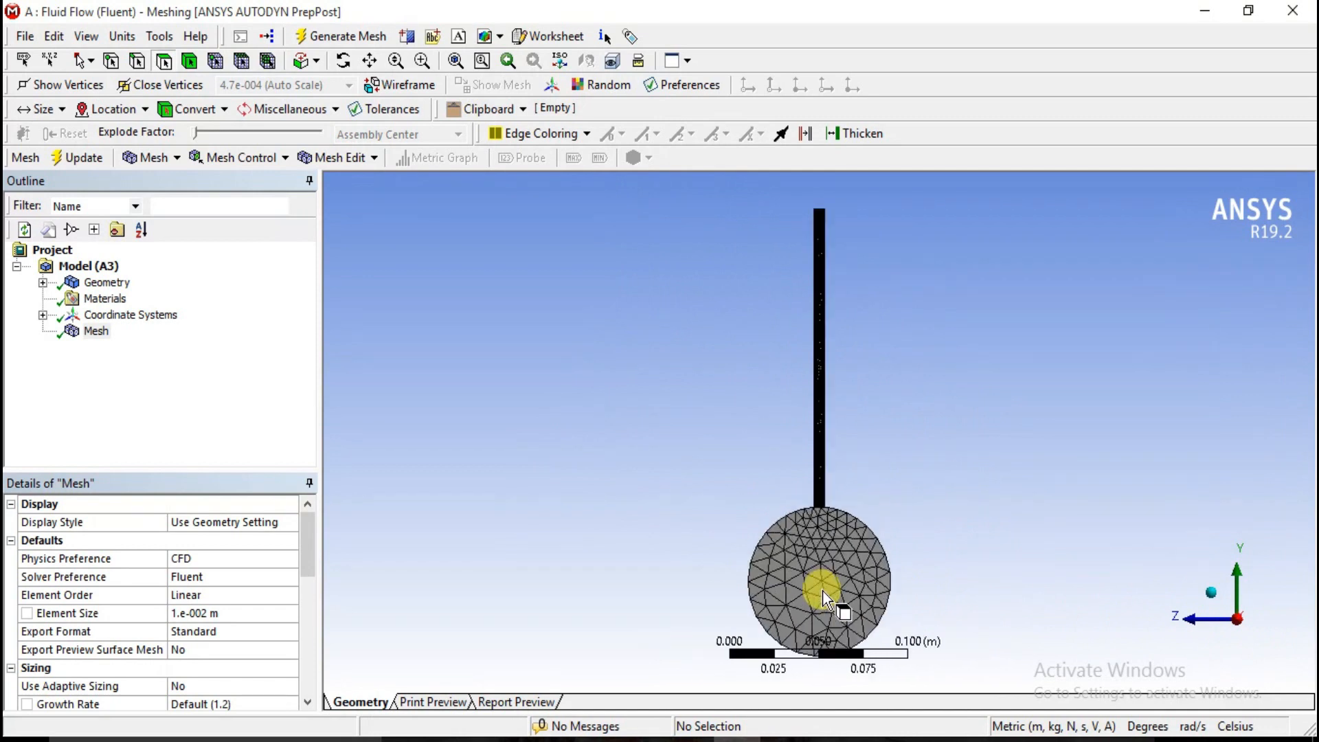
scroll(824, 599, "down", 2)
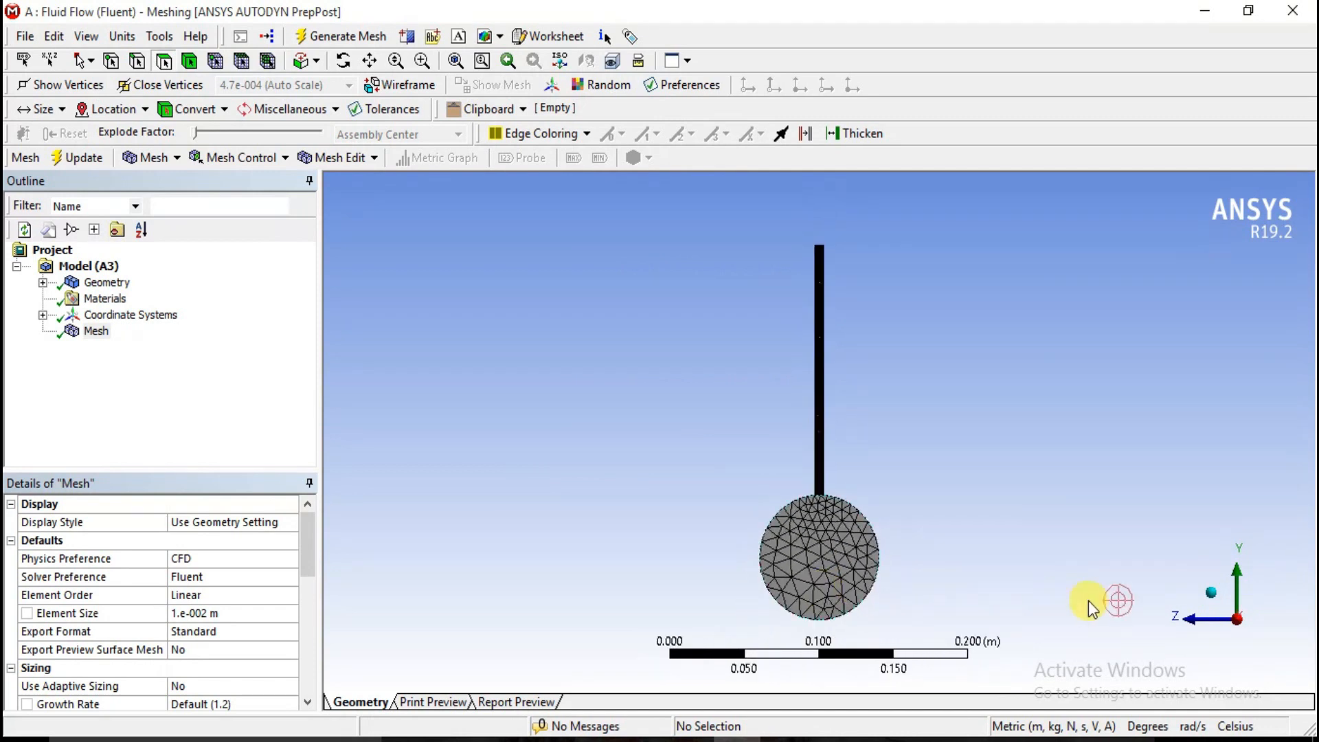
left_click(1210, 592)
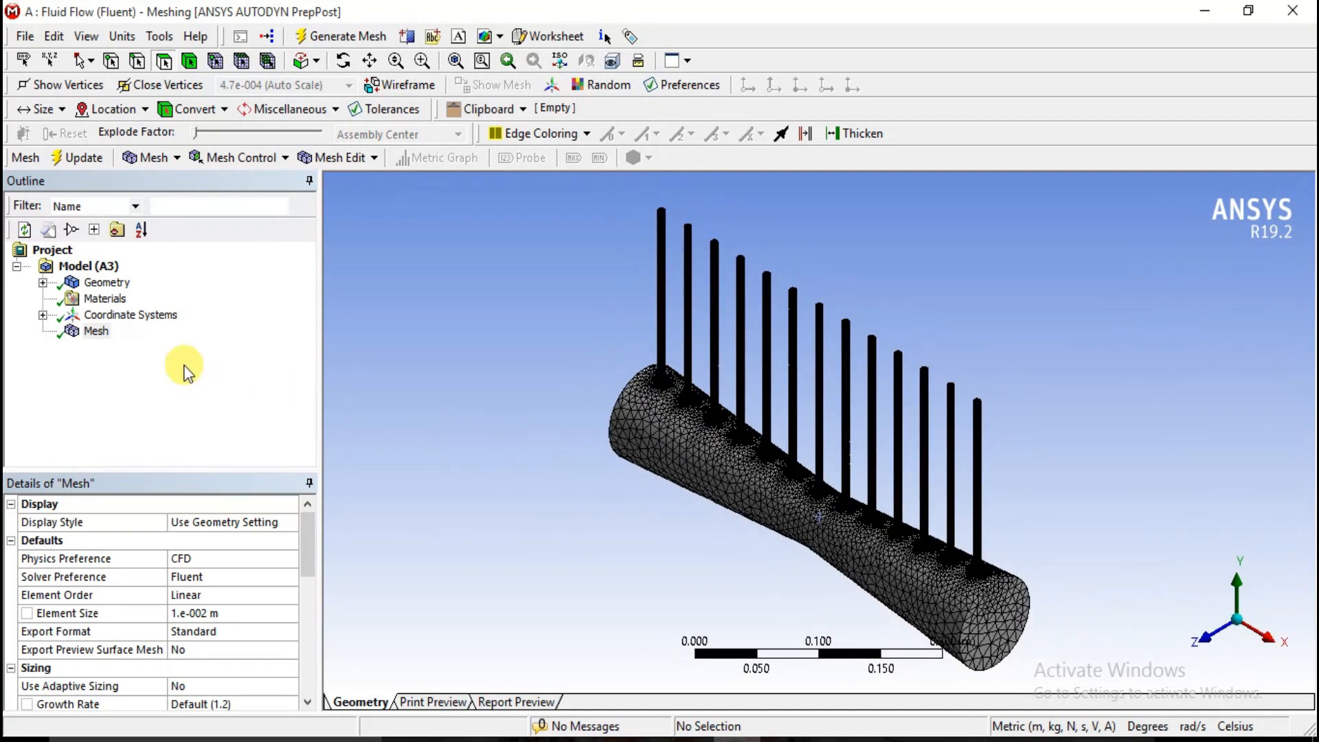
Step: Insert a mesh sizing control scoped to the four circular edges at the nozzle's two ends and throat
right_click(92, 336)
mouse_move(147, 344)
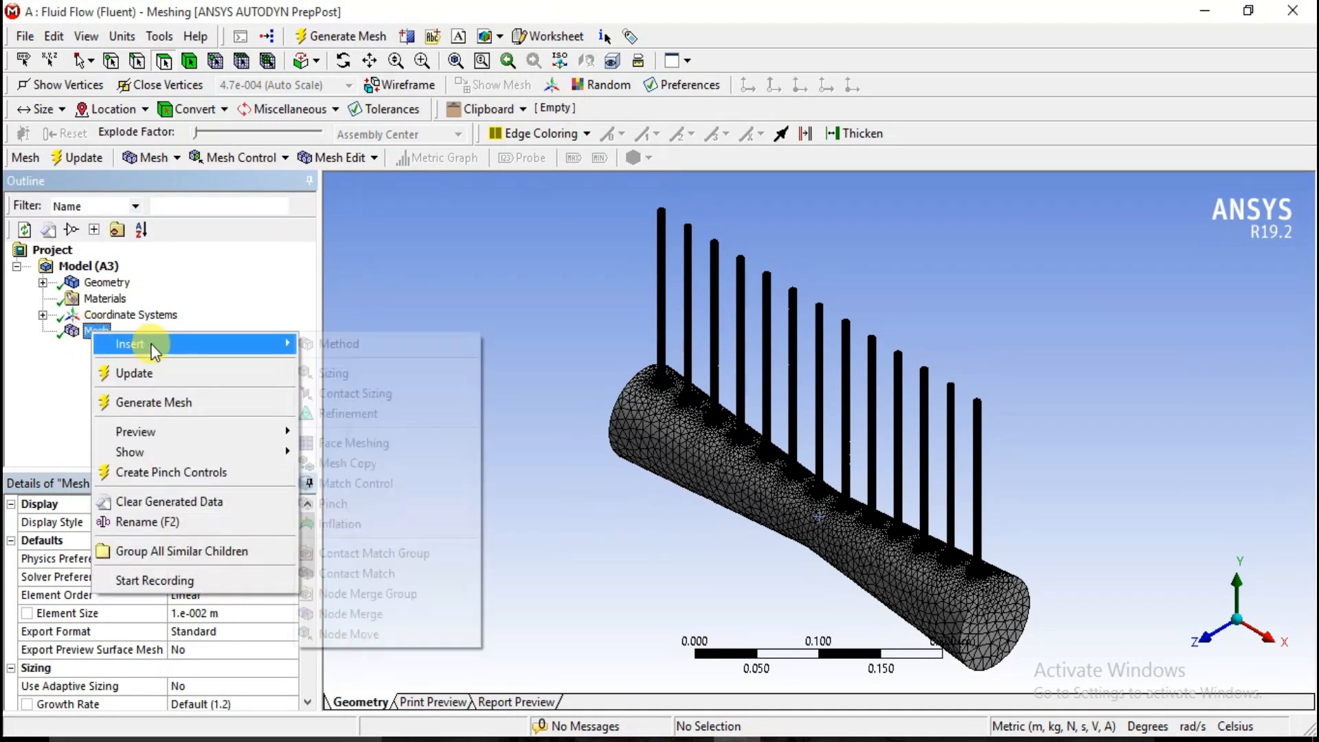
left_click(352, 371)
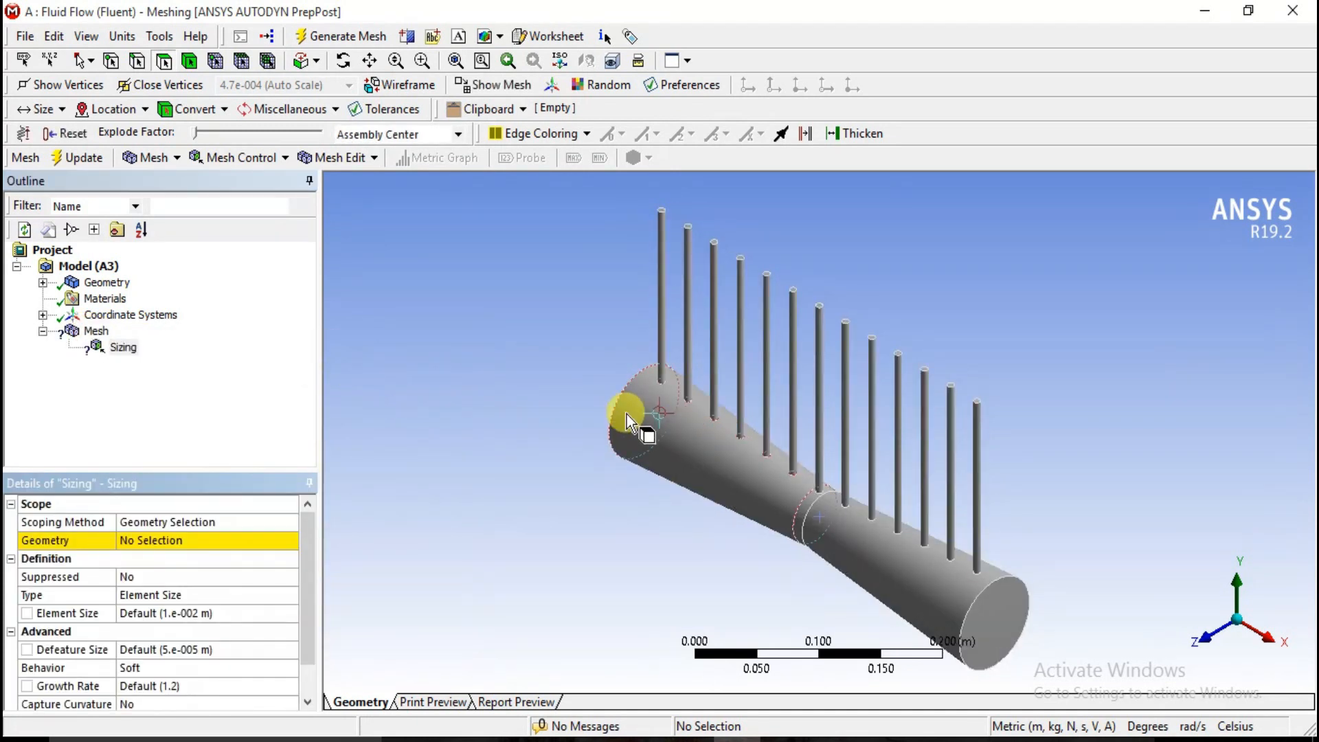
left_click(137, 62)
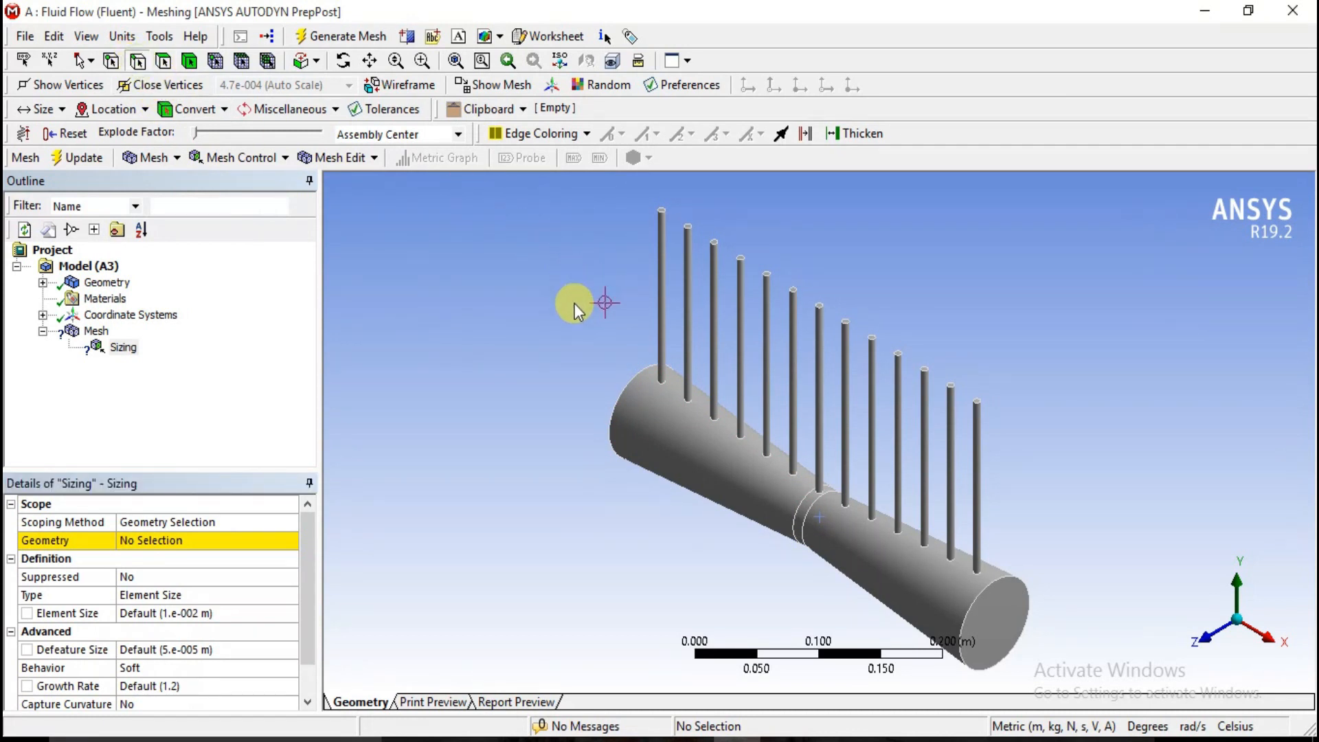
left_click(616, 390)
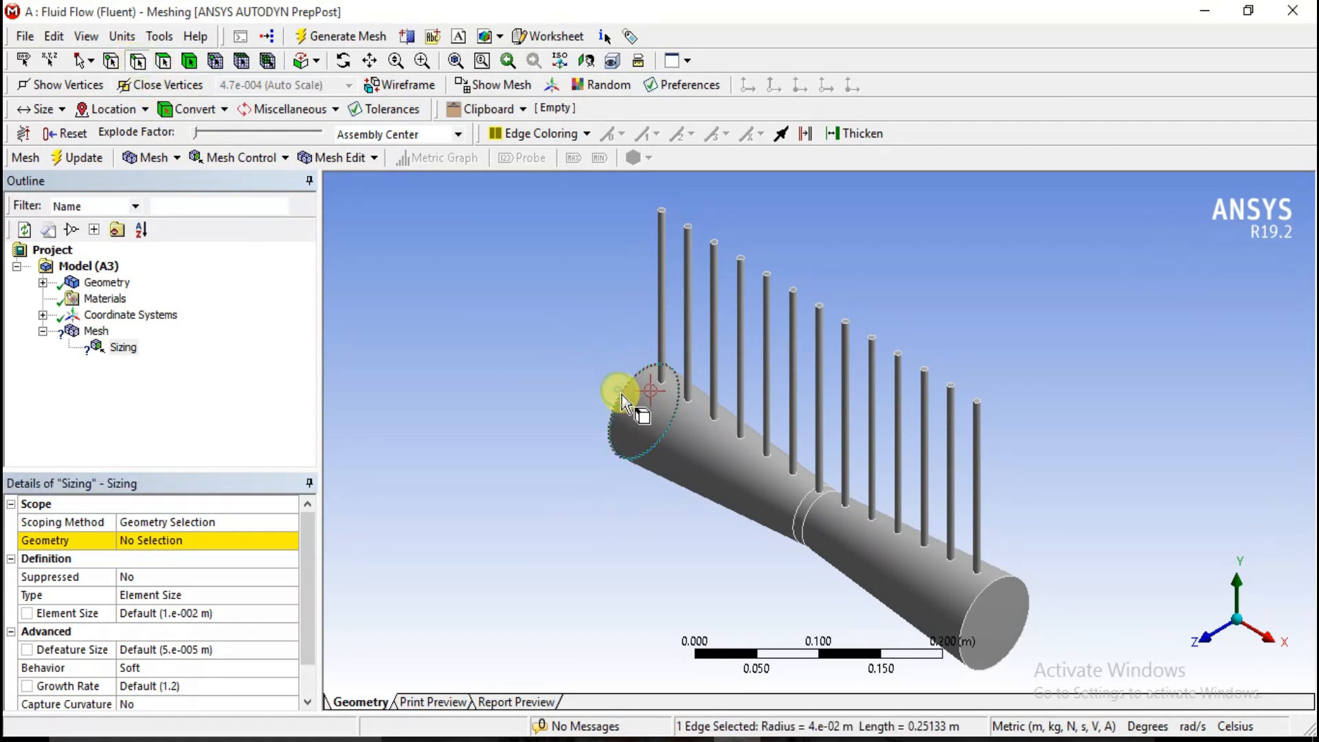
left_click(808, 514, "ctrl")
left_click(976, 602, "ctrl")
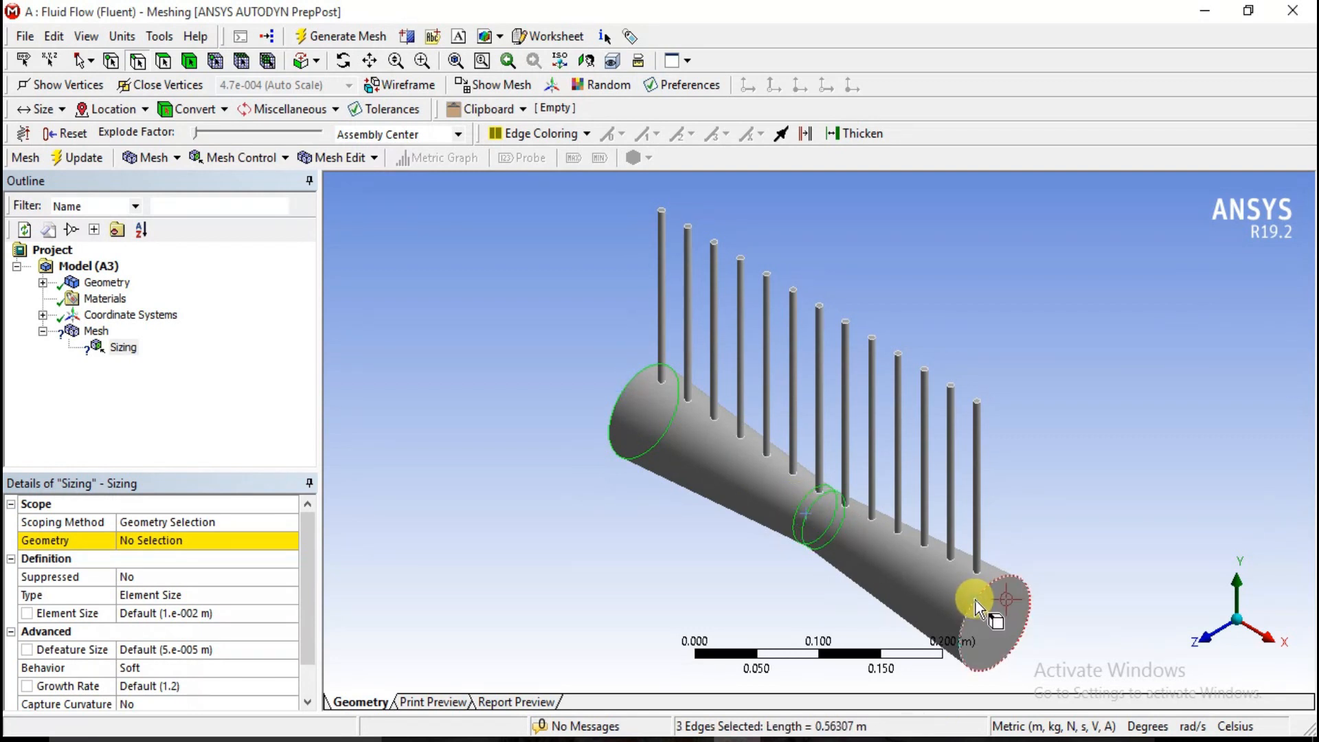
left_click(126, 542)
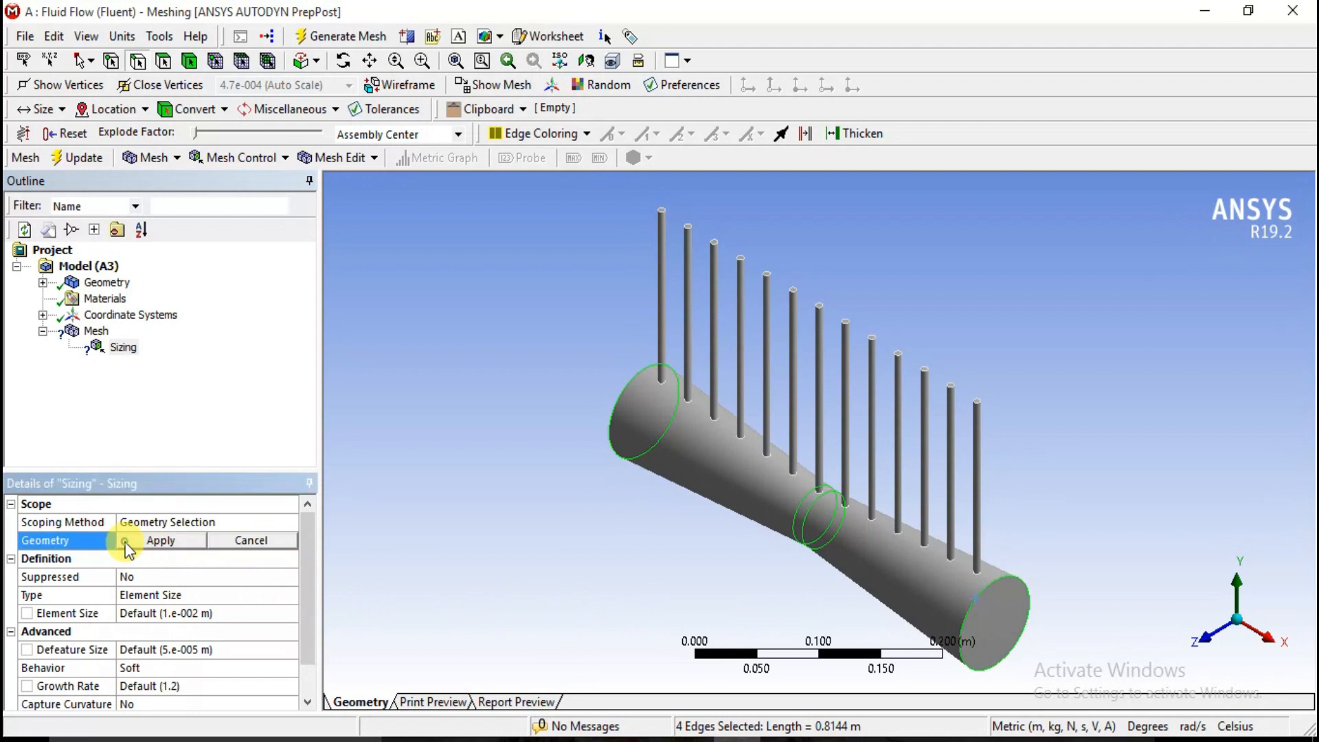
left_click(141, 540)
Step: Switch the edge sizing type to Number of Divisions and enter 100 divisions
left_click(161, 596)
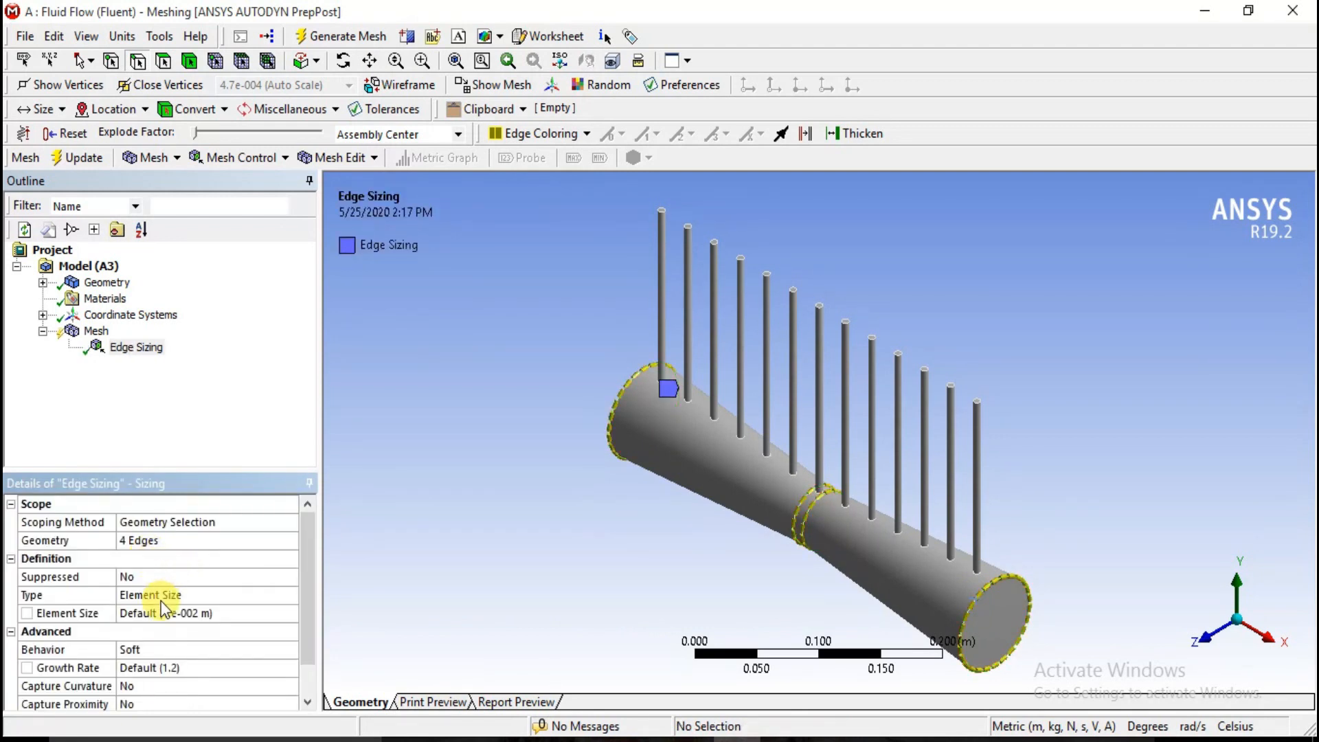
left_click(160, 613)
left_click(162, 612)
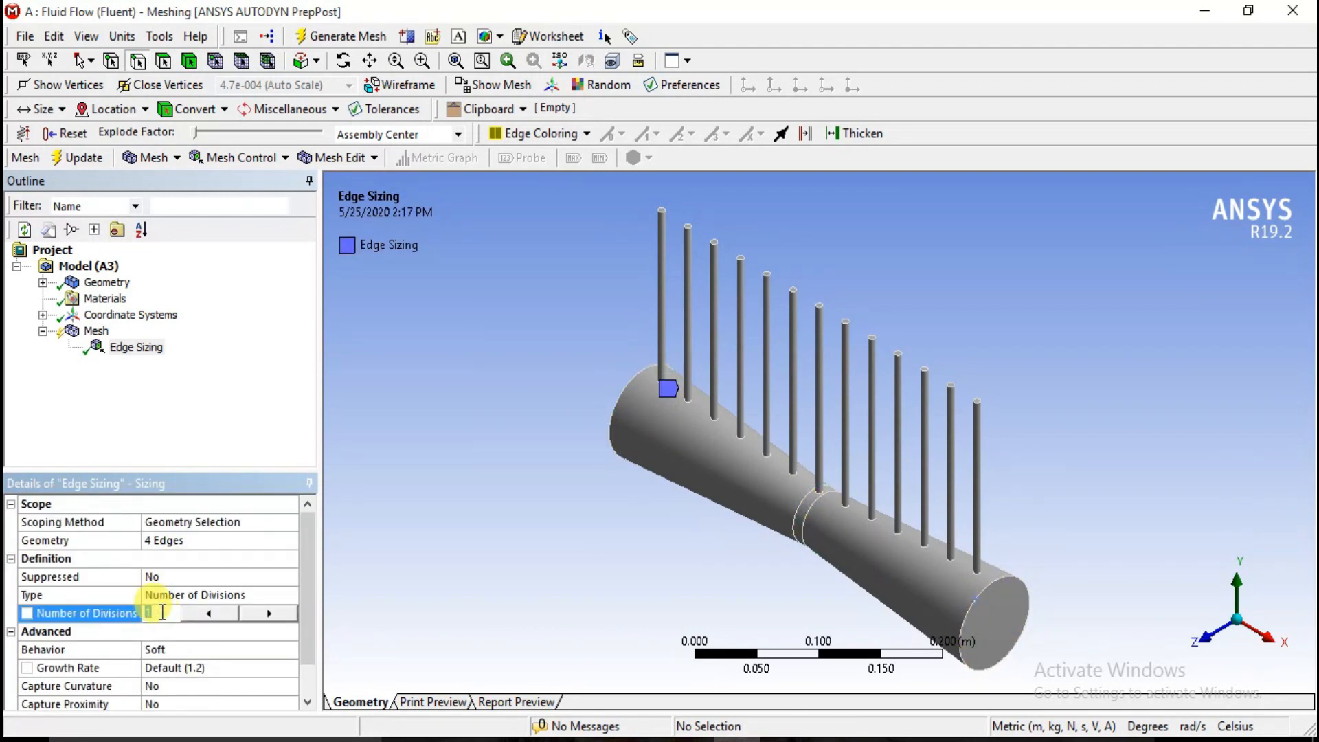
type("100")
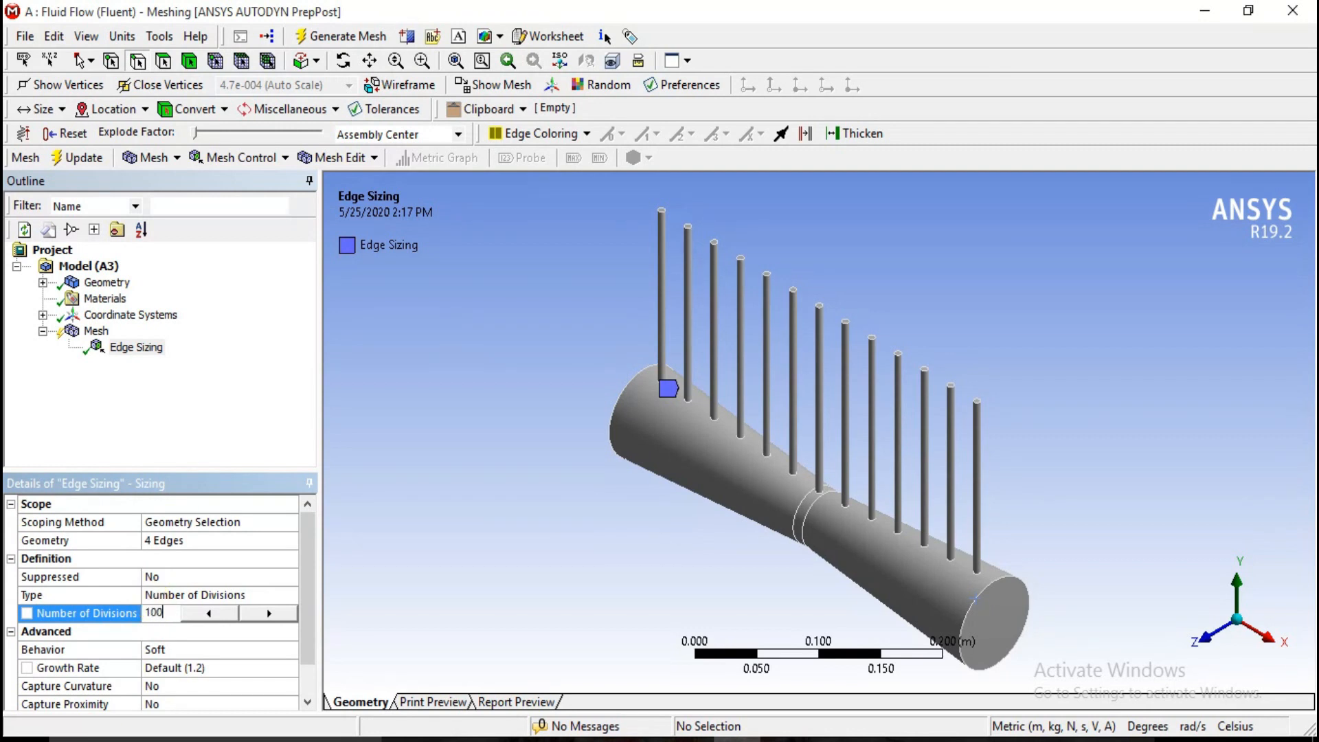
left_click(502, 507)
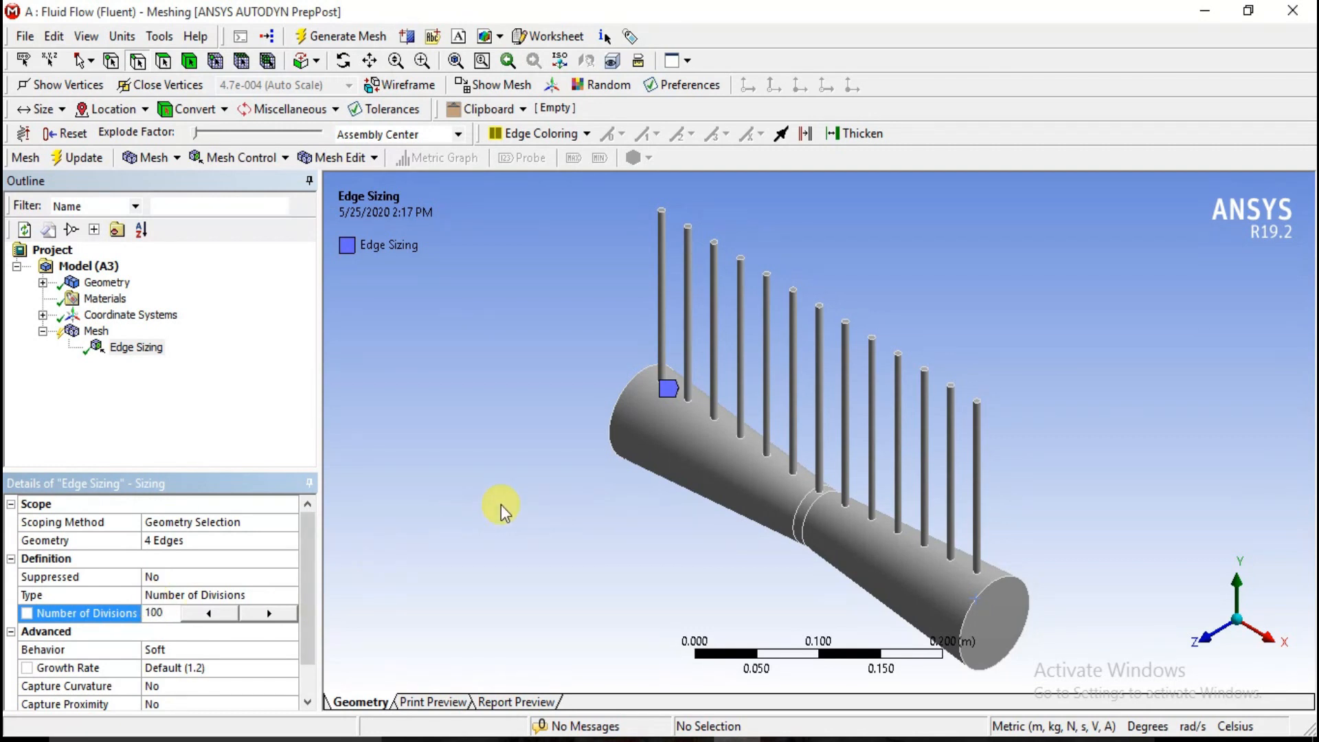
Step: Set the edge sizing's number of divisions to 60
left_click(109, 611)
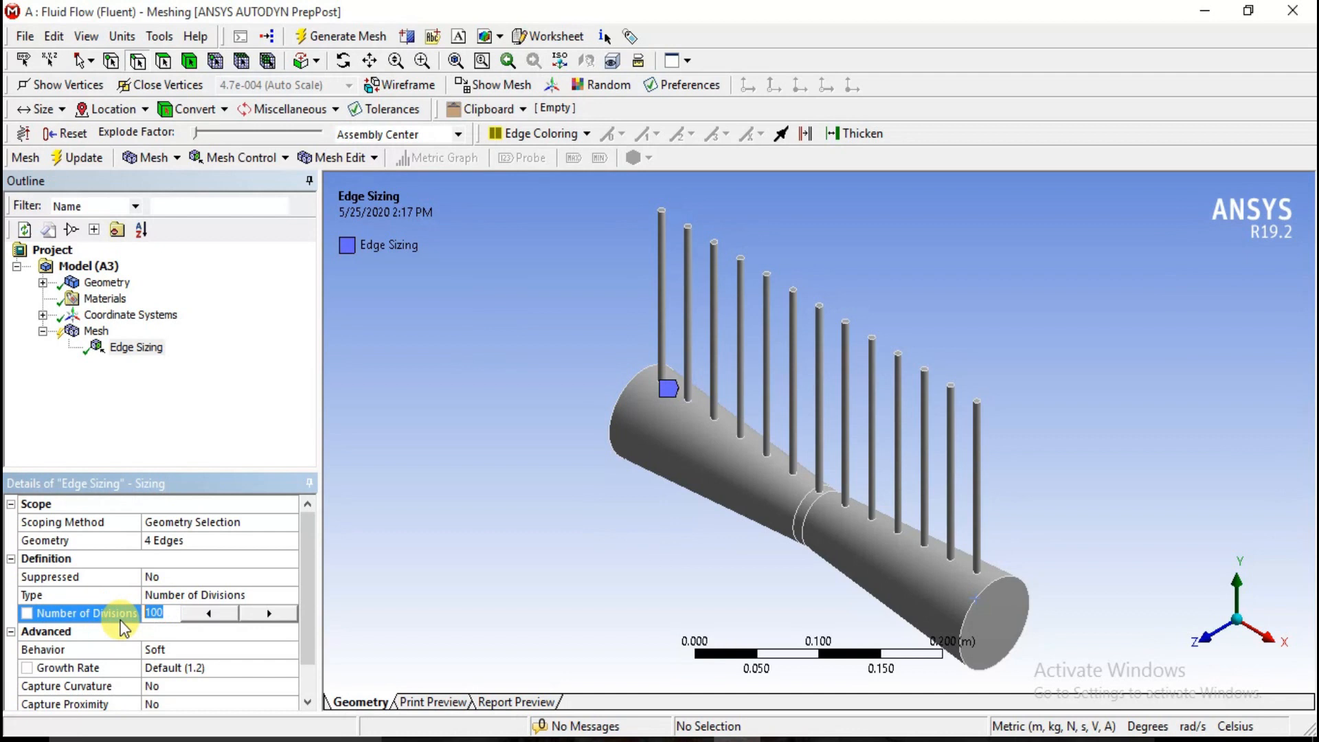
type("60")
left_click(401, 485)
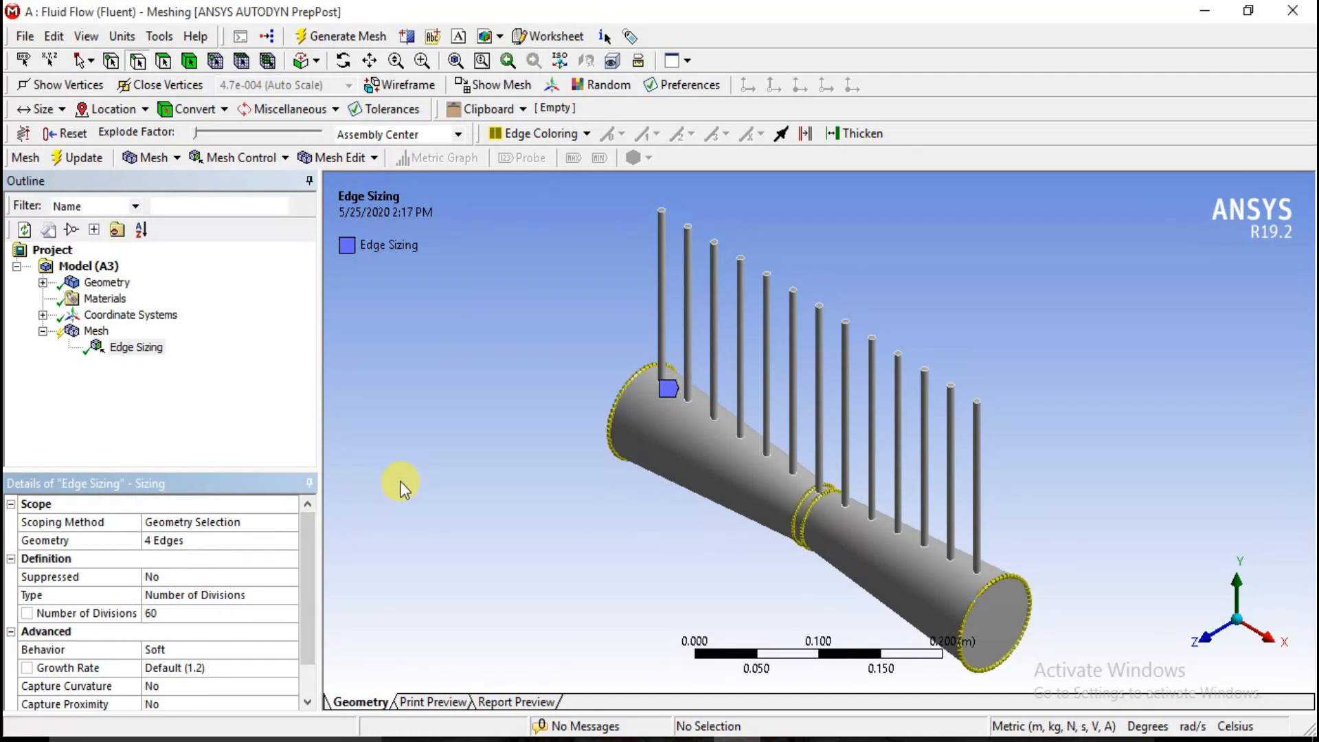
Step: Insert a face meshing control scoped to the nozzle's two end faces and its three outer wall faces
right_click(96, 334)
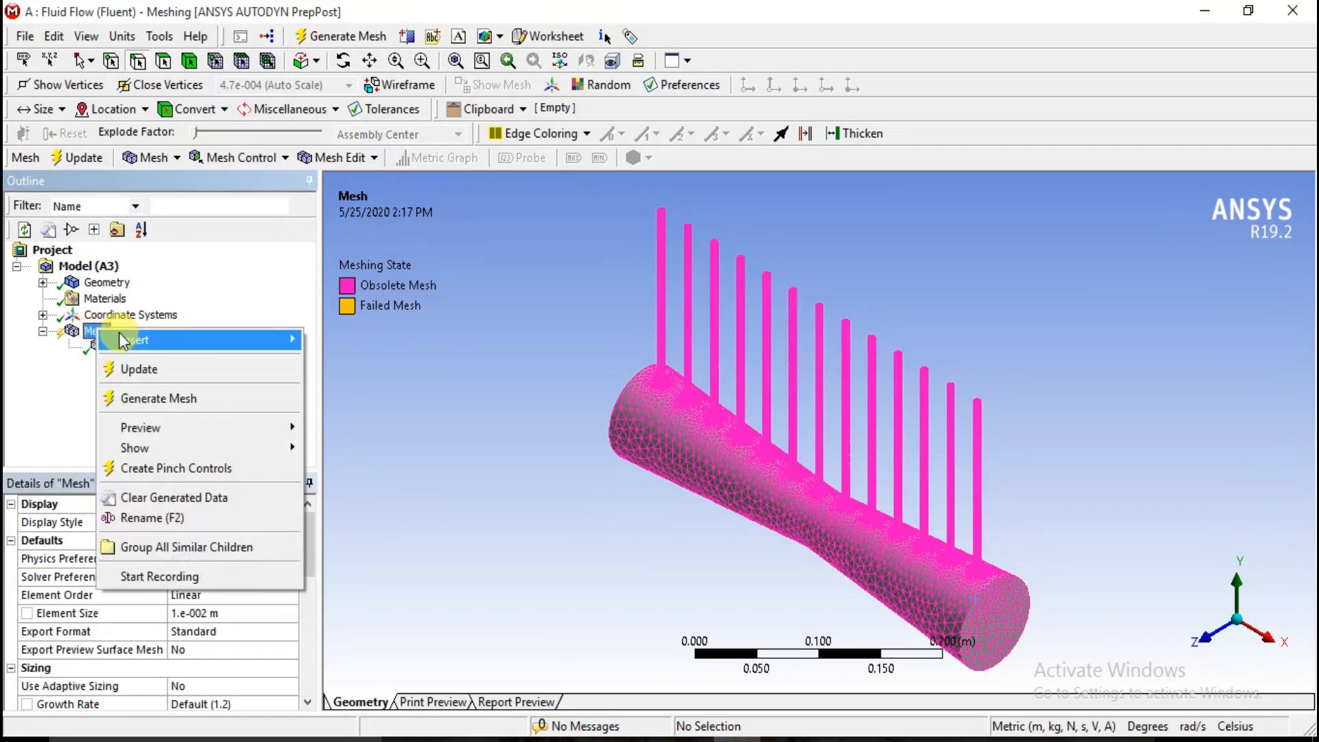
mouse_move(157, 337)
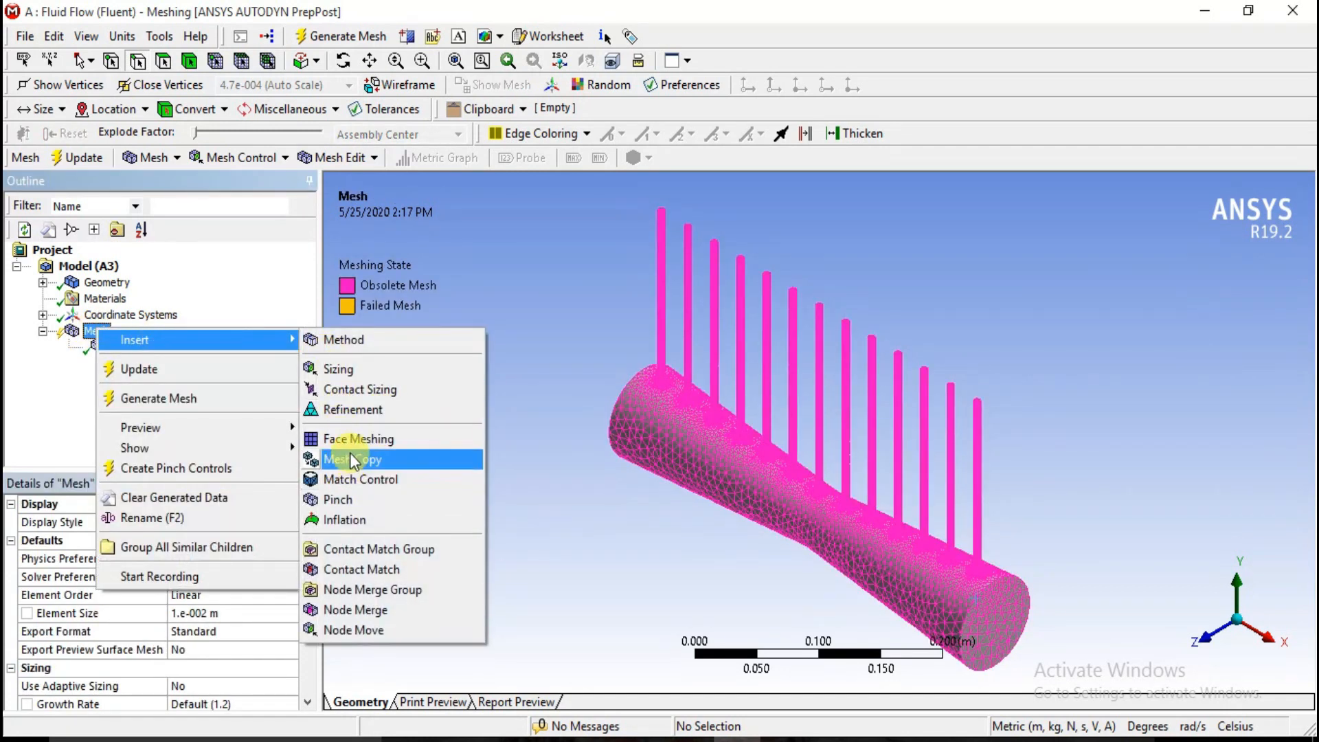
left_click(346, 439)
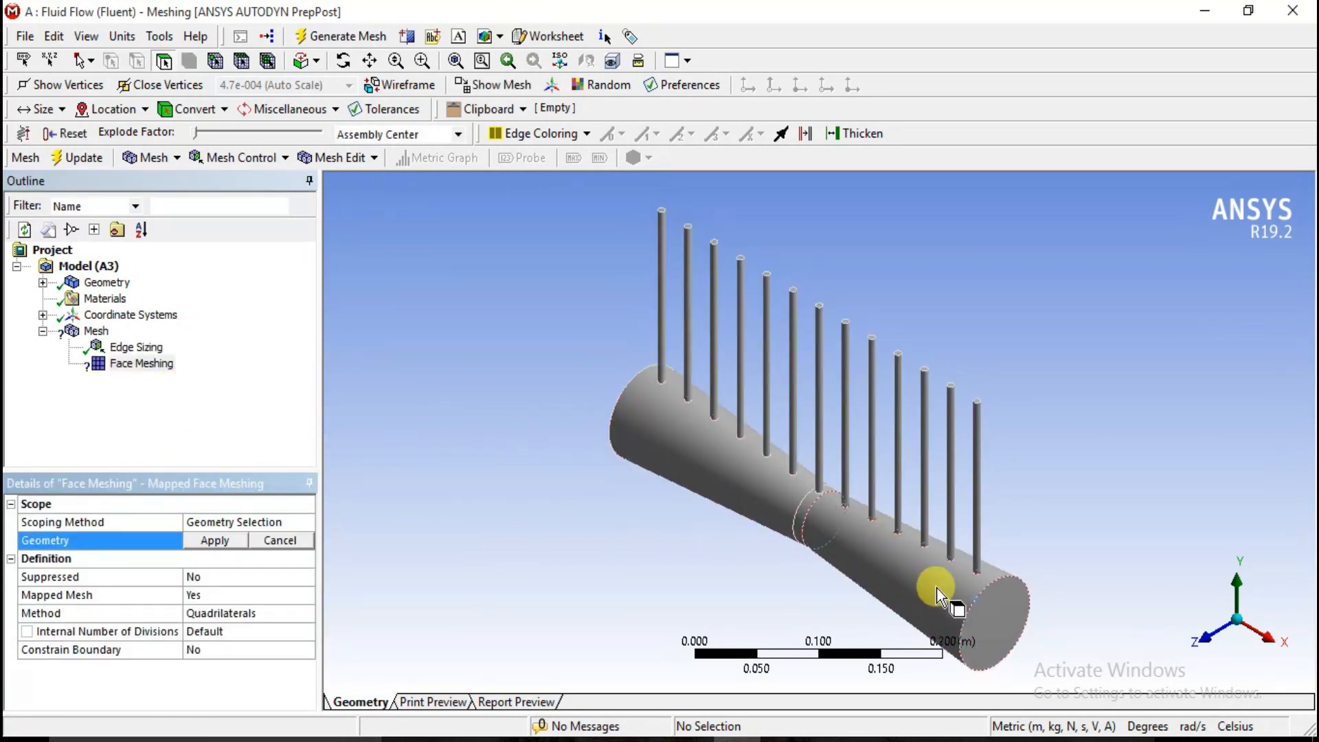
left_click(990, 637)
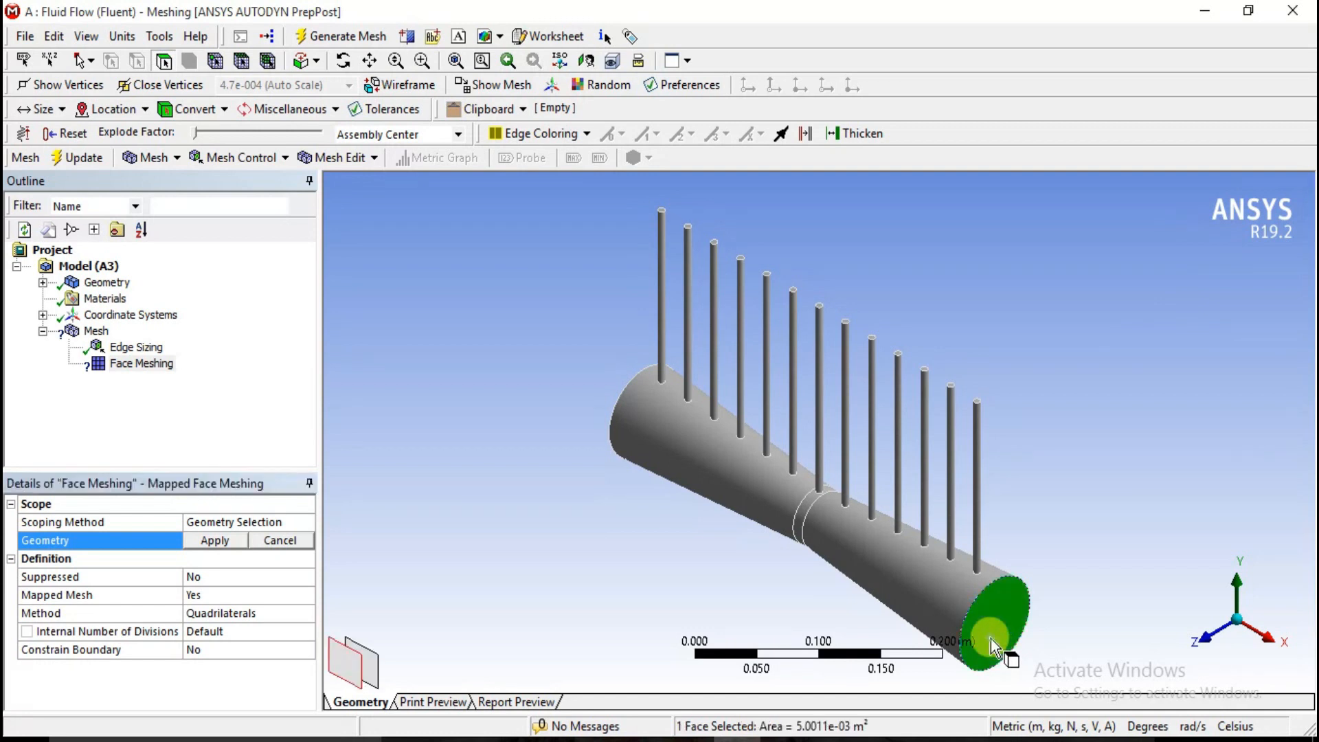
left_click(878, 573, "ctrl")
left_click(801, 523, "ctrl")
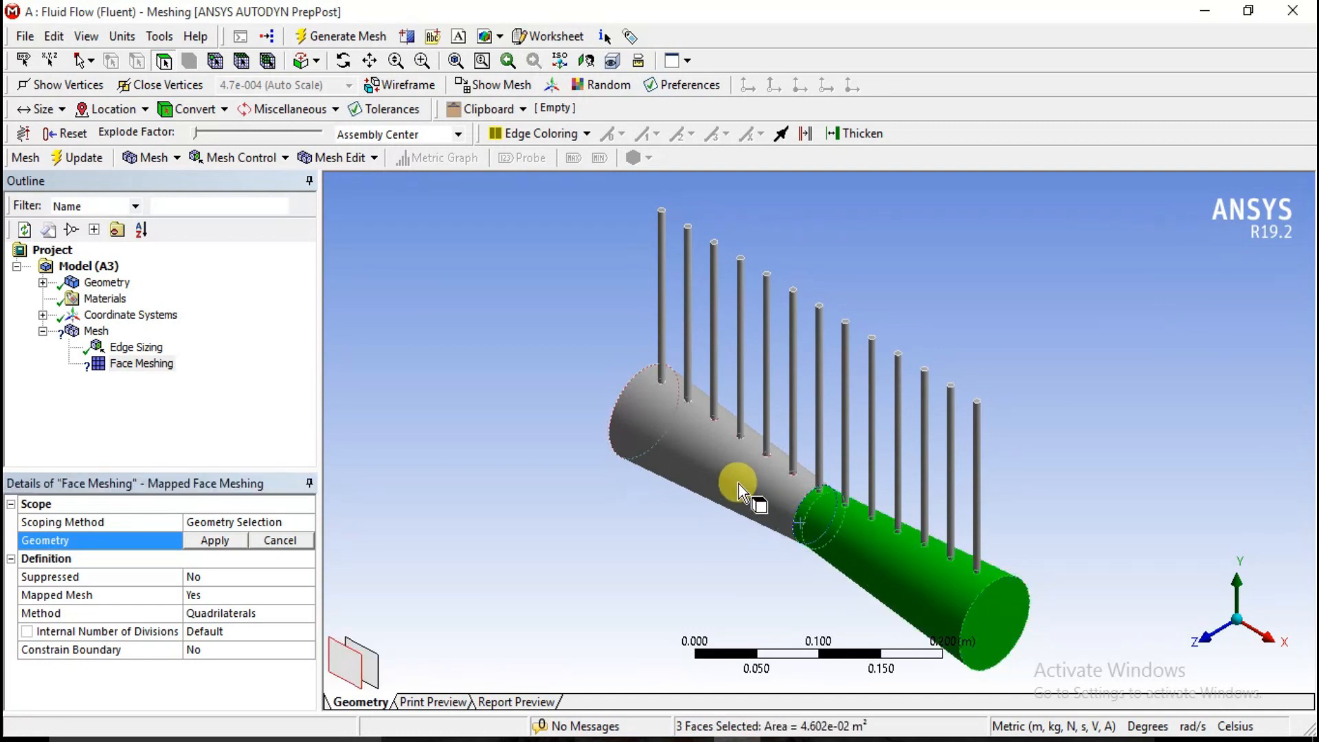
left_click(628, 435, "ctrl")
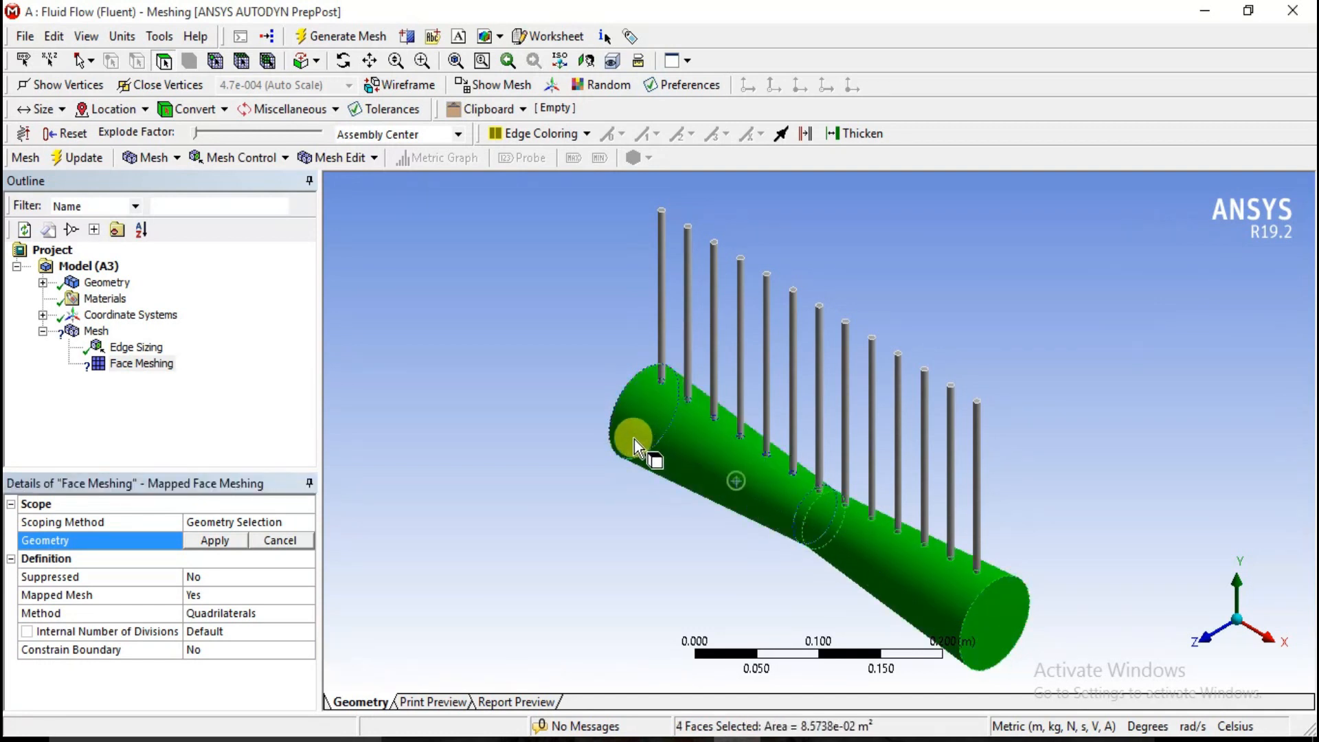
left_click(1211, 609)
left_click(712, 441, "ctrl")
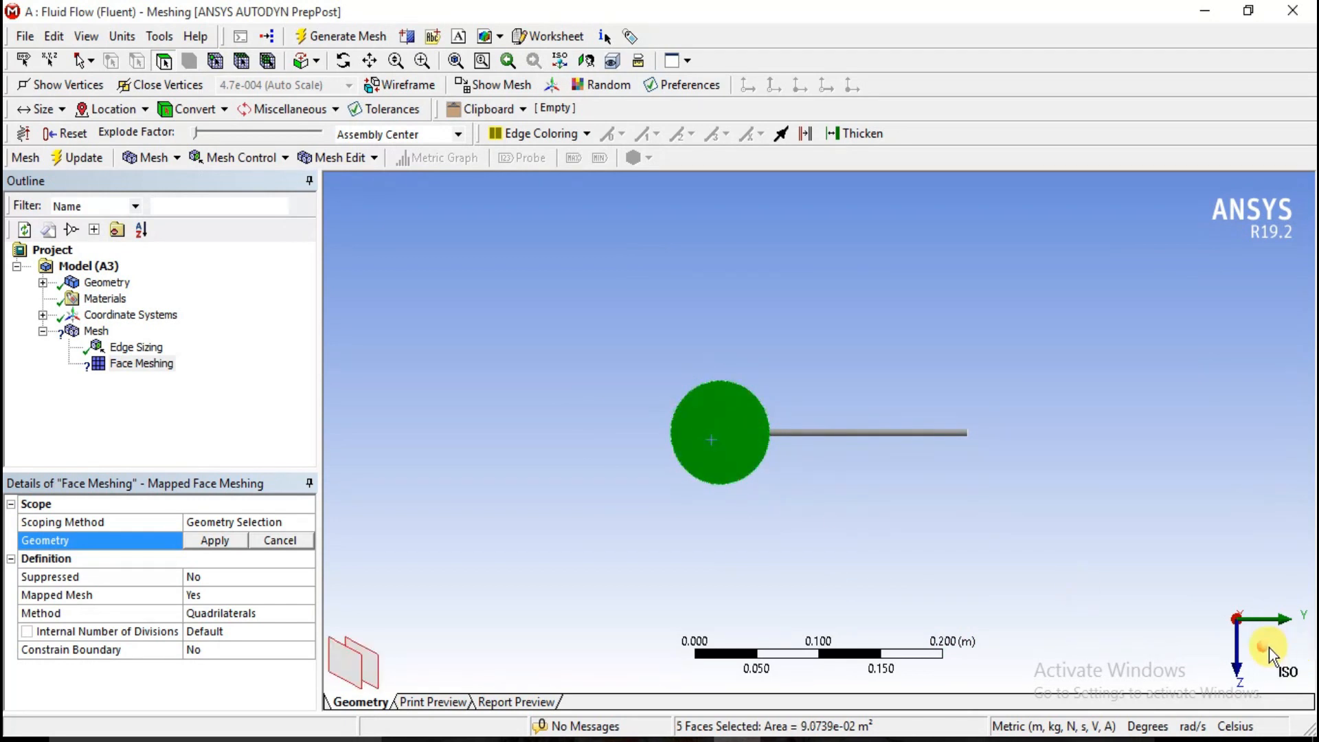
left_click(1264, 647)
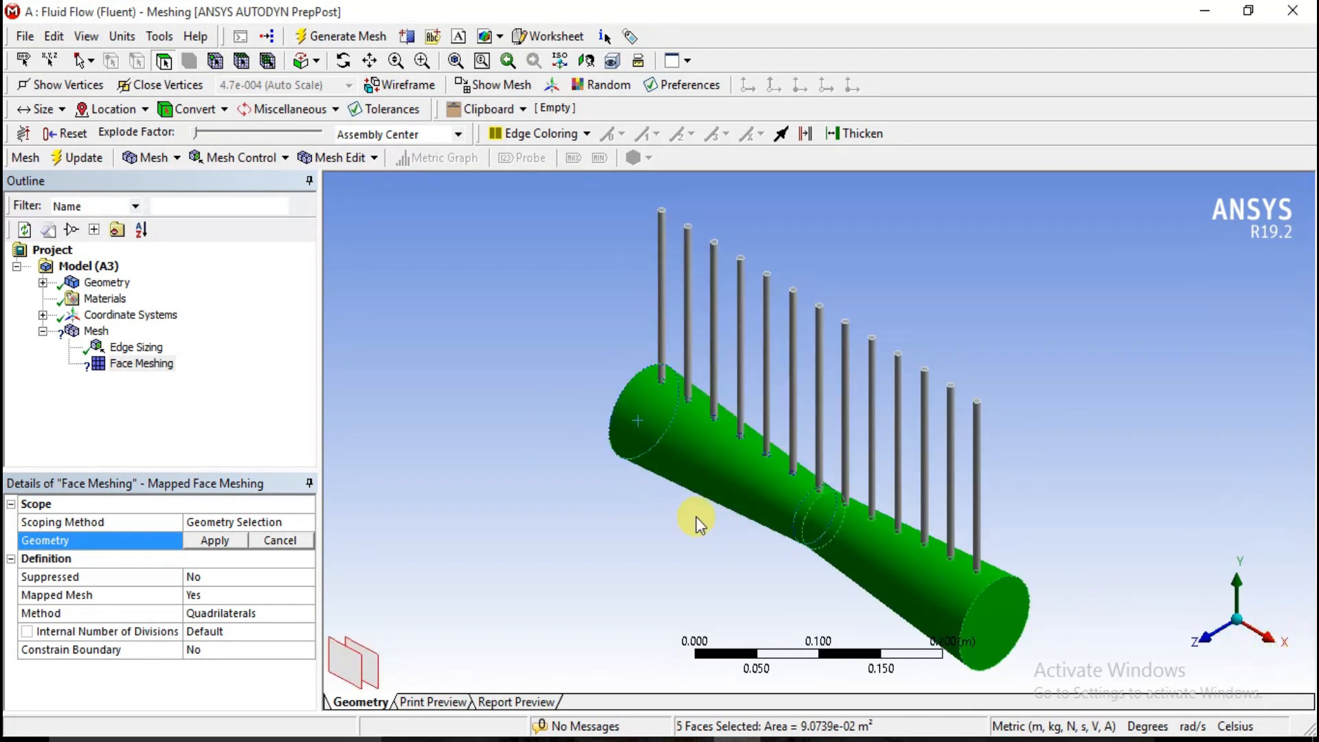
left_click(219, 540)
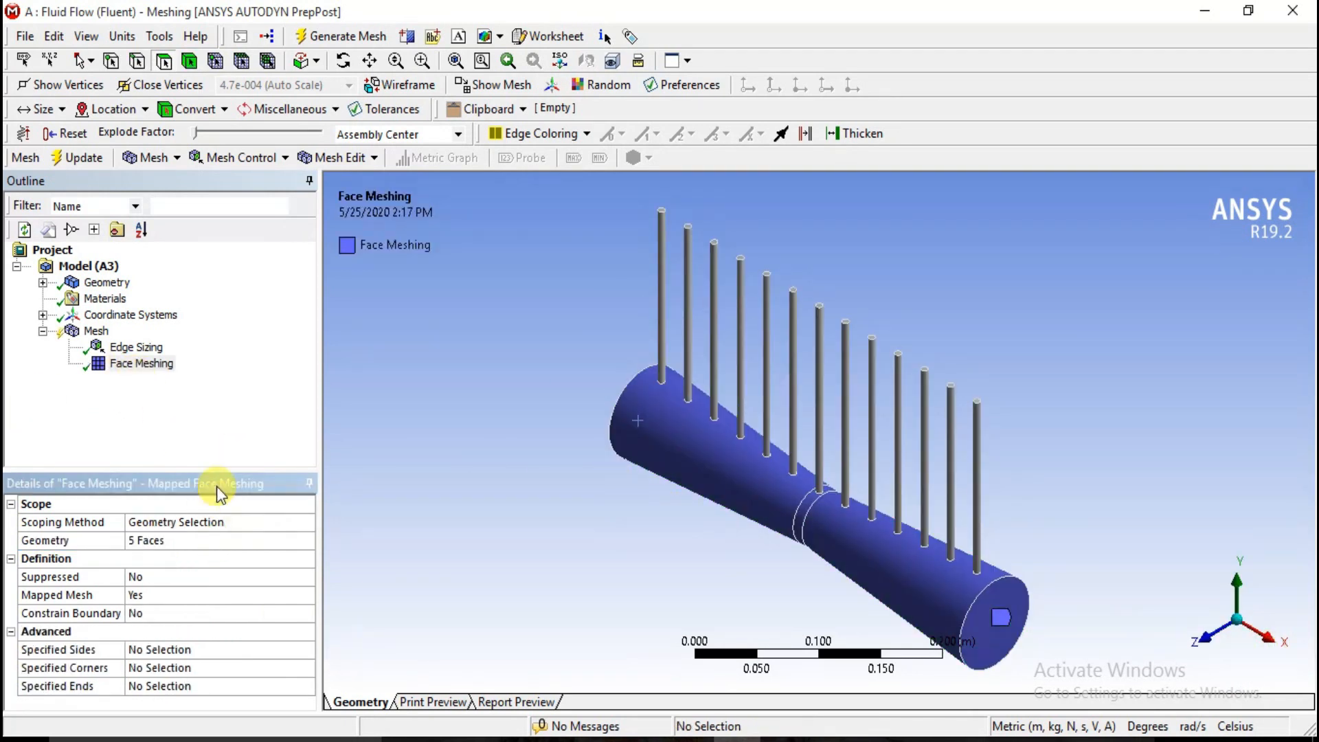
Step: Regenerate the mesh with the edge sizing and face meshing controls
left_click(95, 332)
right_click(95, 331)
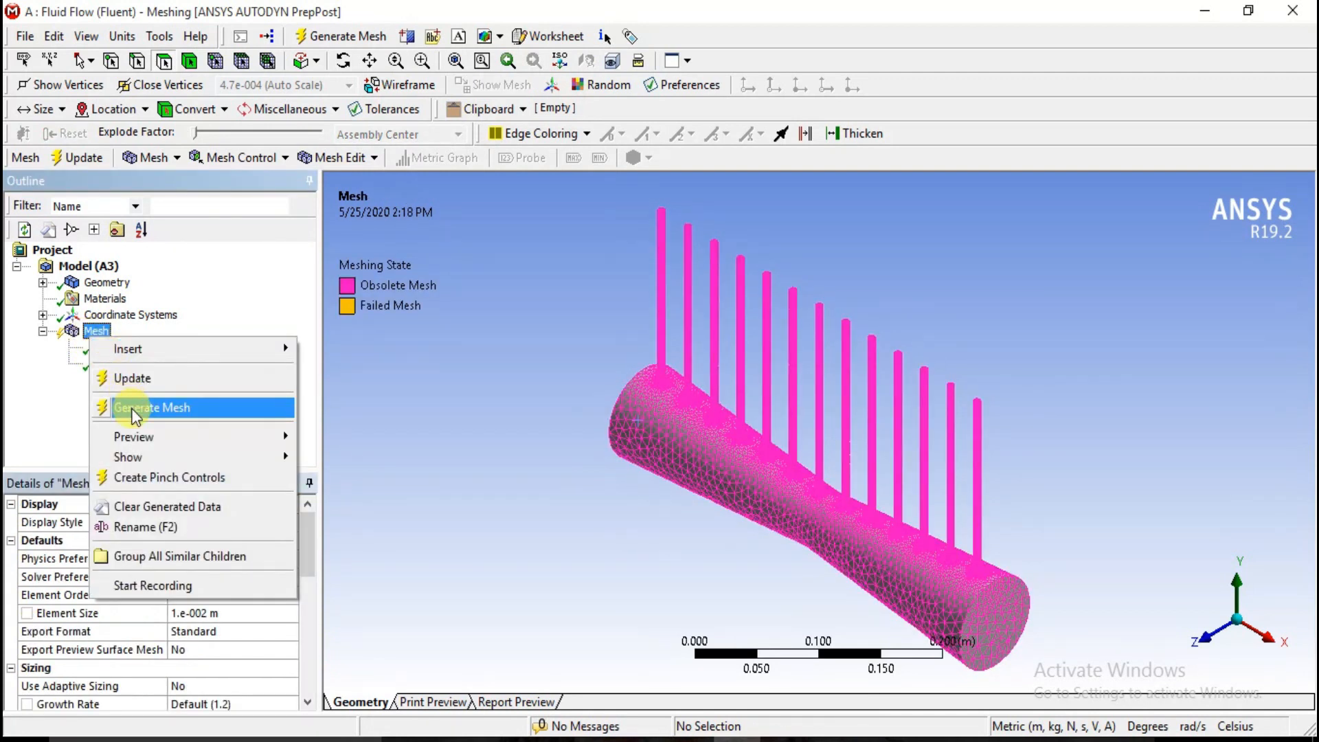
left_click(130, 408)
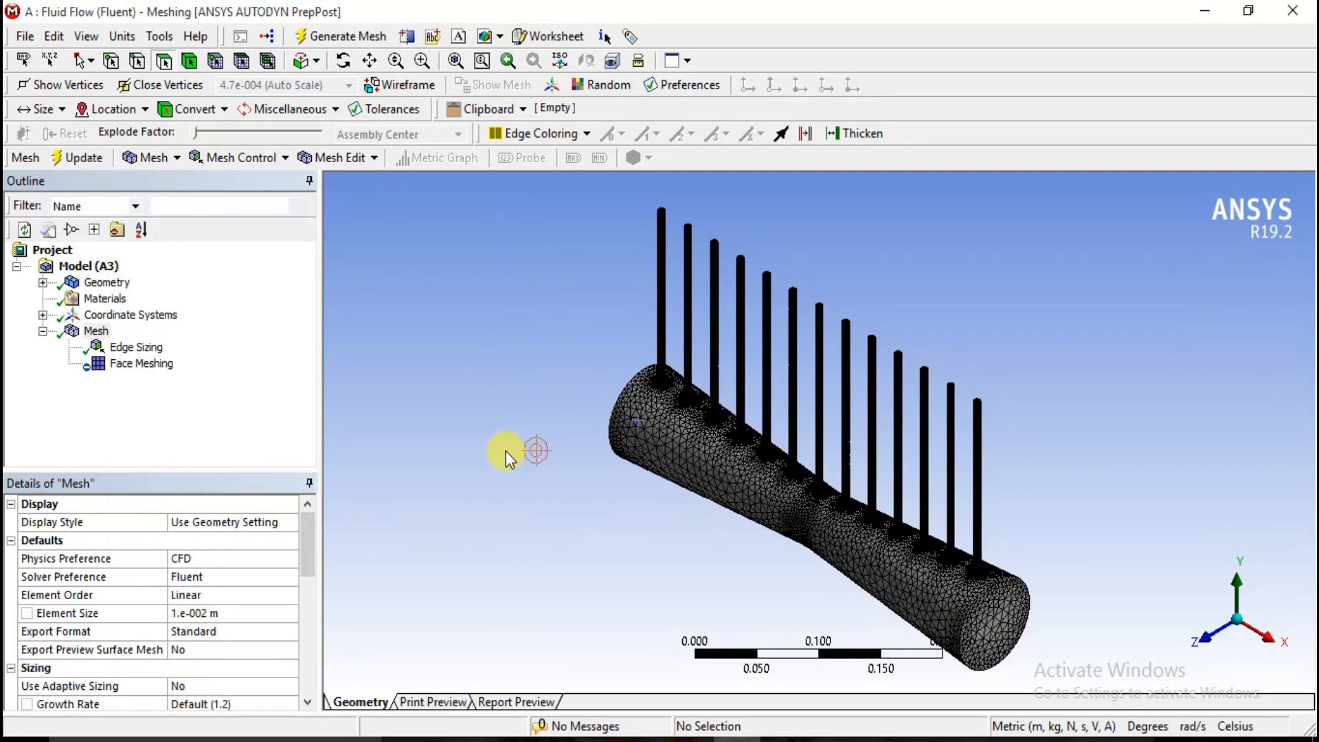
Step: Examine the regenerated mesh along the nozzle wall, at the throat and on the end face from side, end and isometric views
left_click(1201, 640)
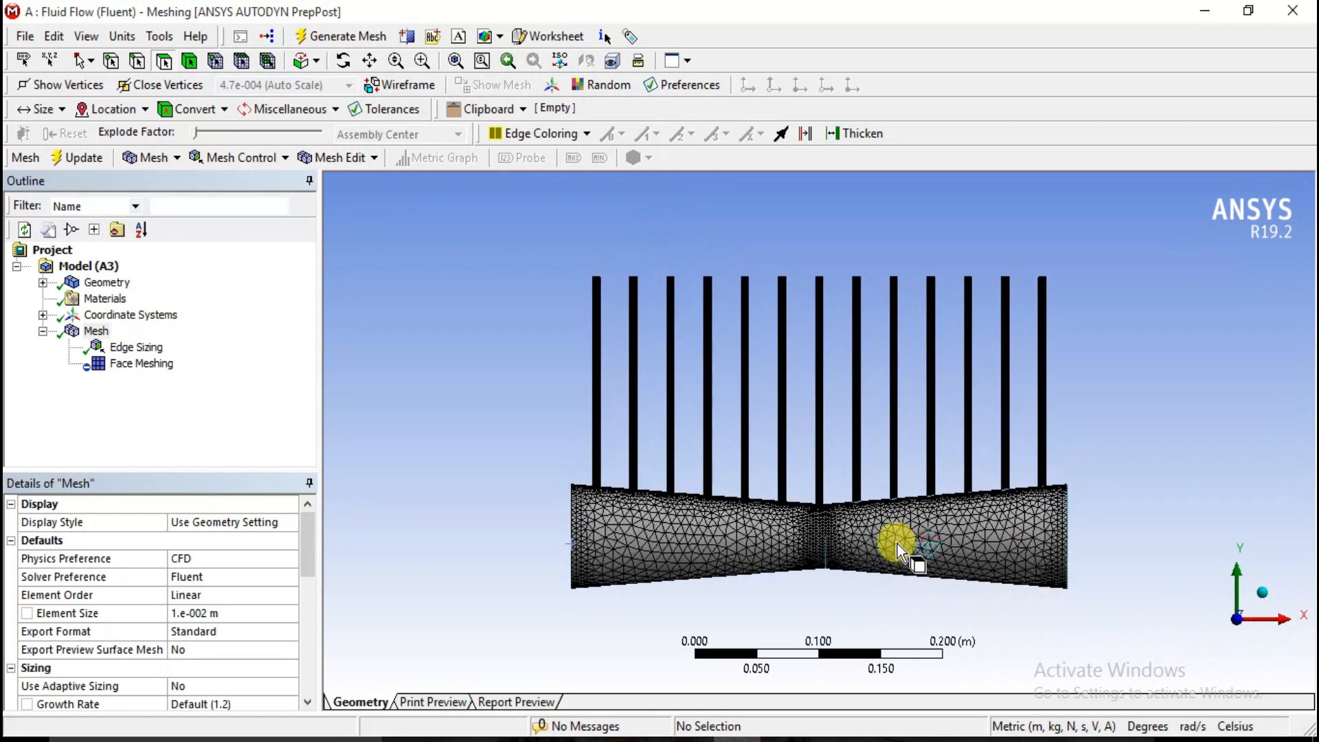
scroll(803, 535, "up", 2)
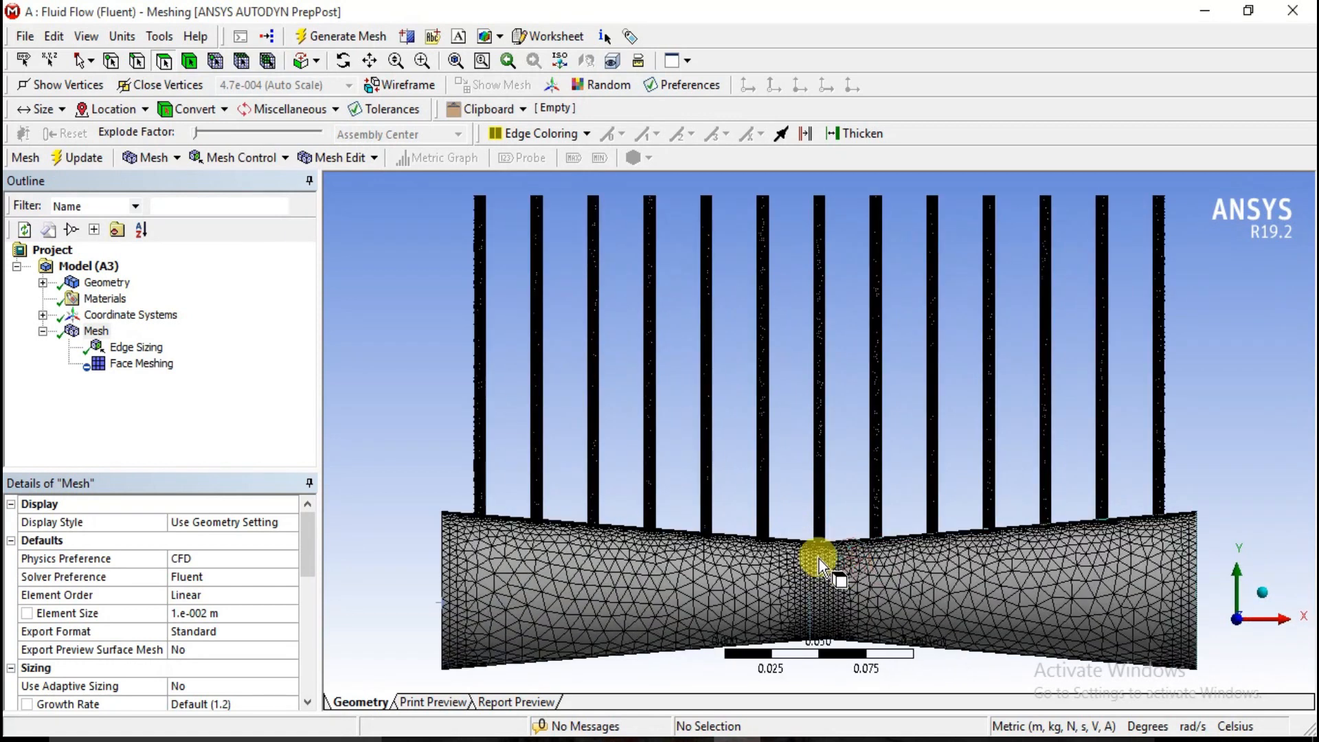
scroll(818, 556, "down", 1)
scroll(507, 551, "down", 1)
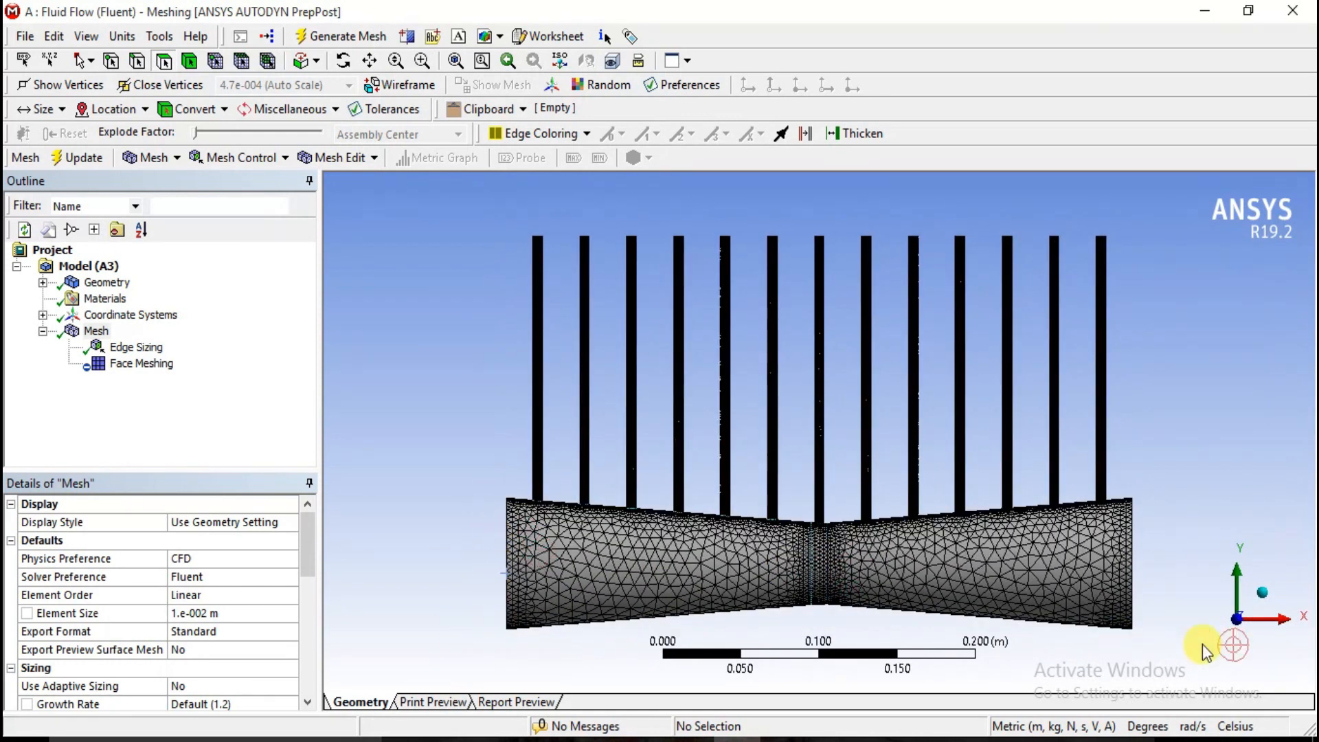
left_click(1265, 594)
left_click(1271, 633)
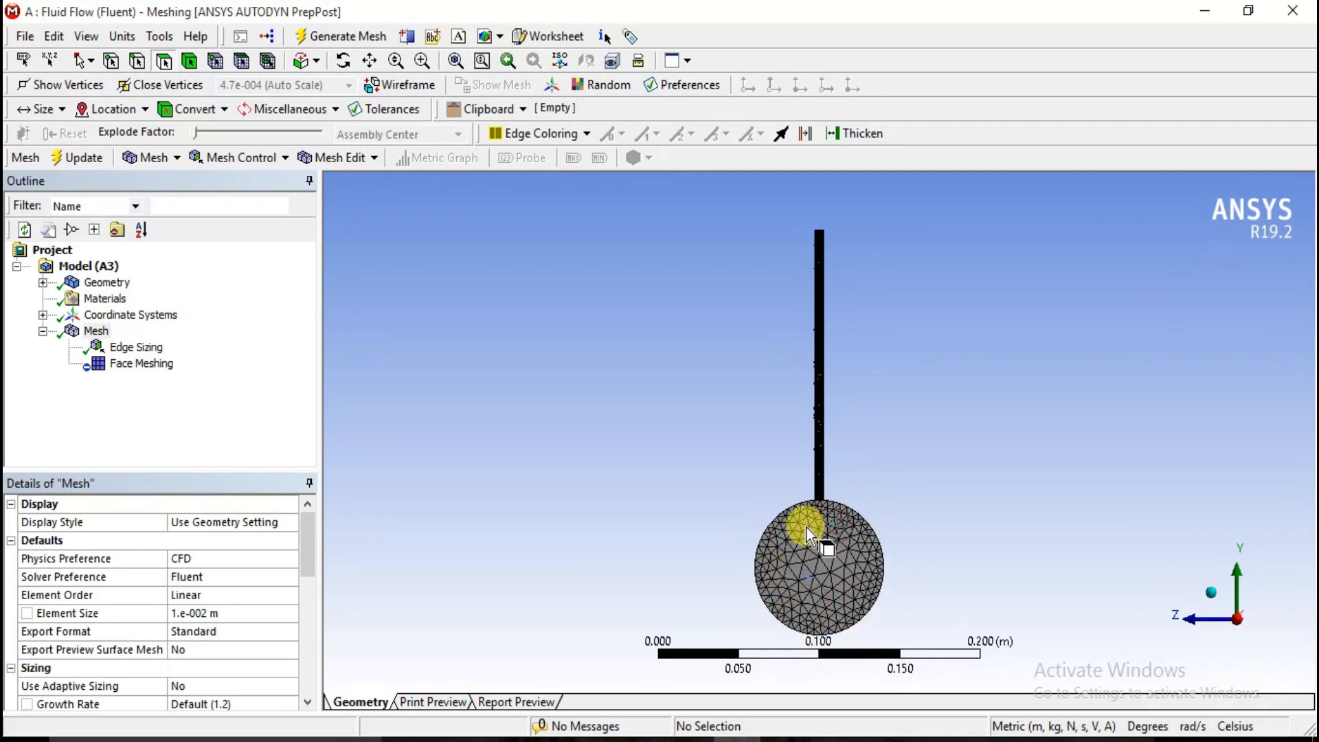
left_click(1210, 602)
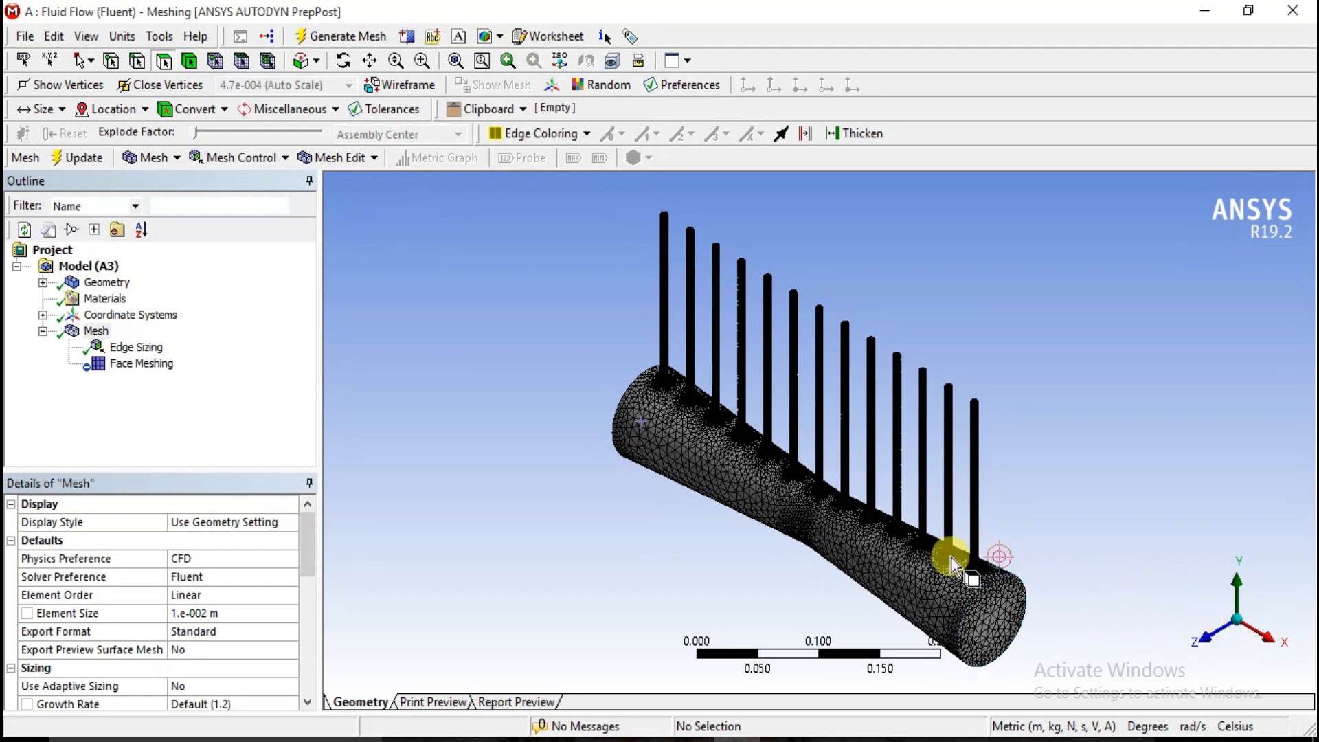
scroll(812, 513, "up", 1)
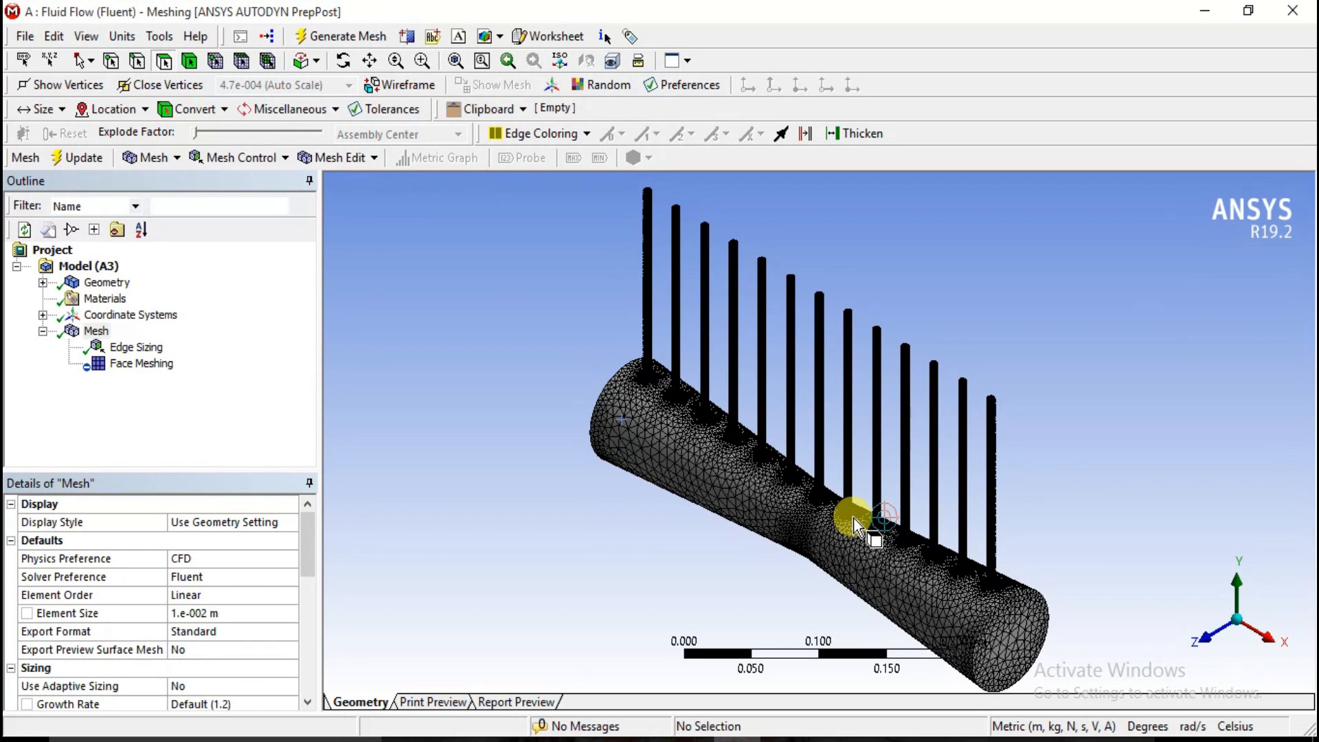
scroll(978, 603, "down", 1)
scroll(979, 603, "up", 1)
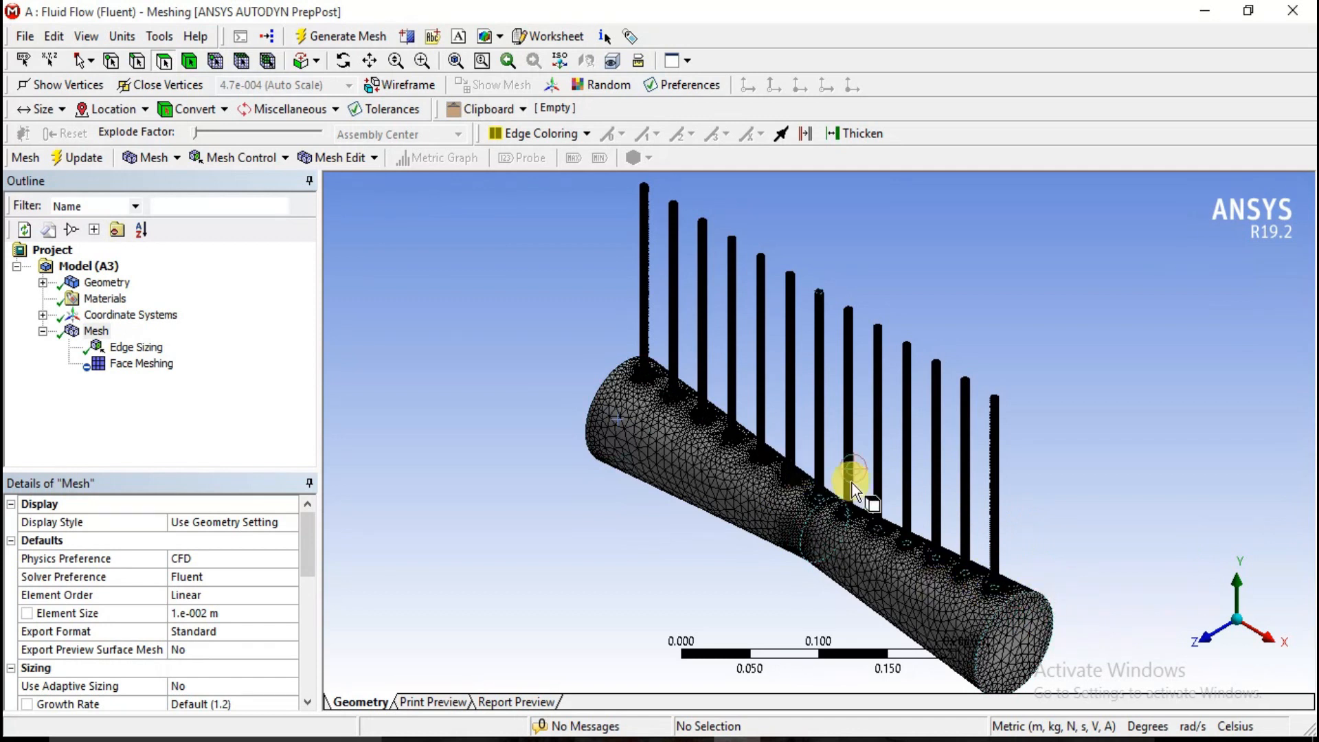
scroll(846, 505, "down", 1)
scroll(880, 492, "down", 1)
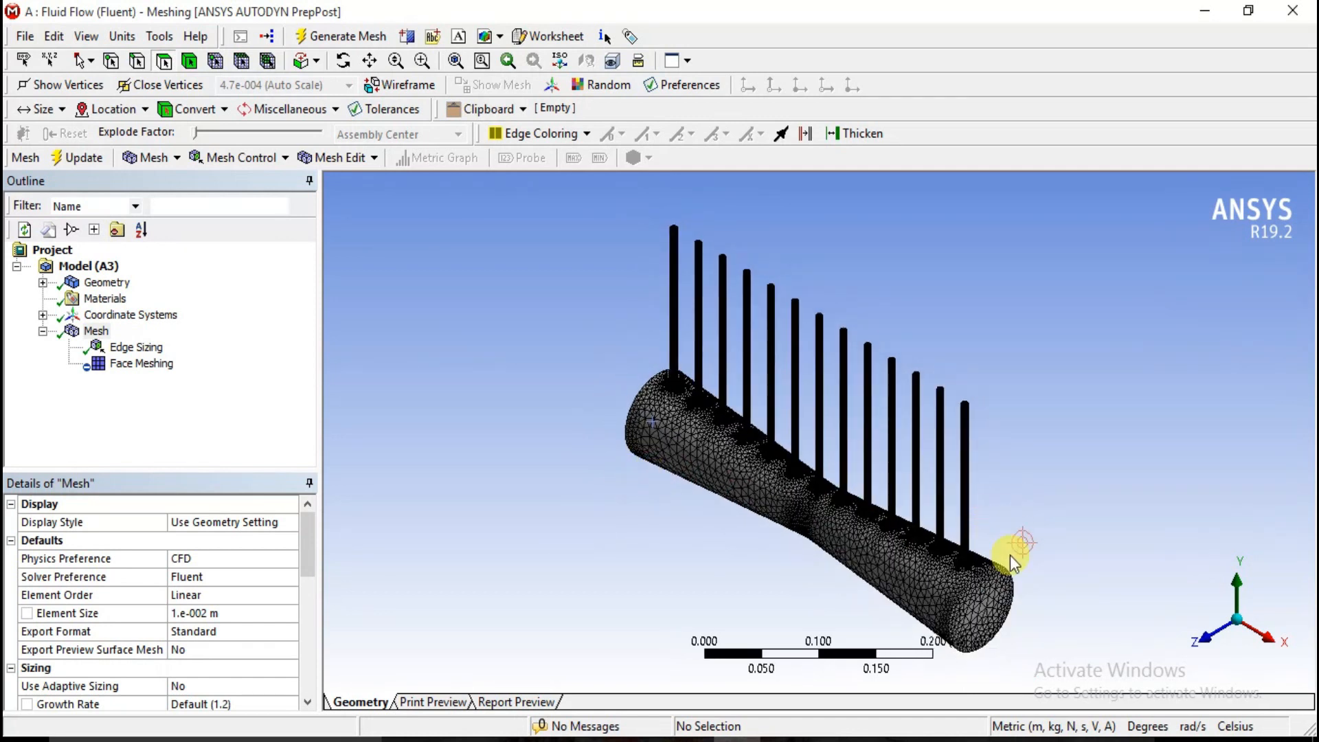
left_click(1206, 636)
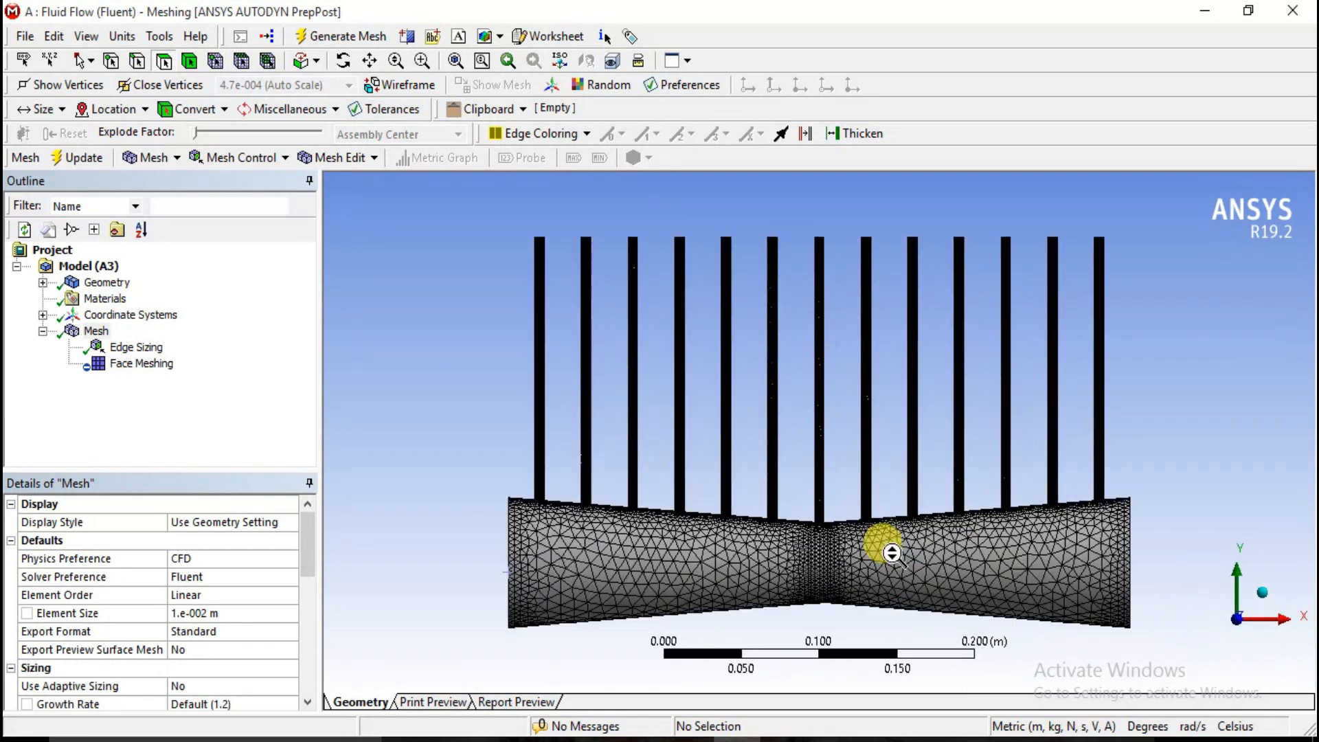
scroll(838, 518, "down", 1)
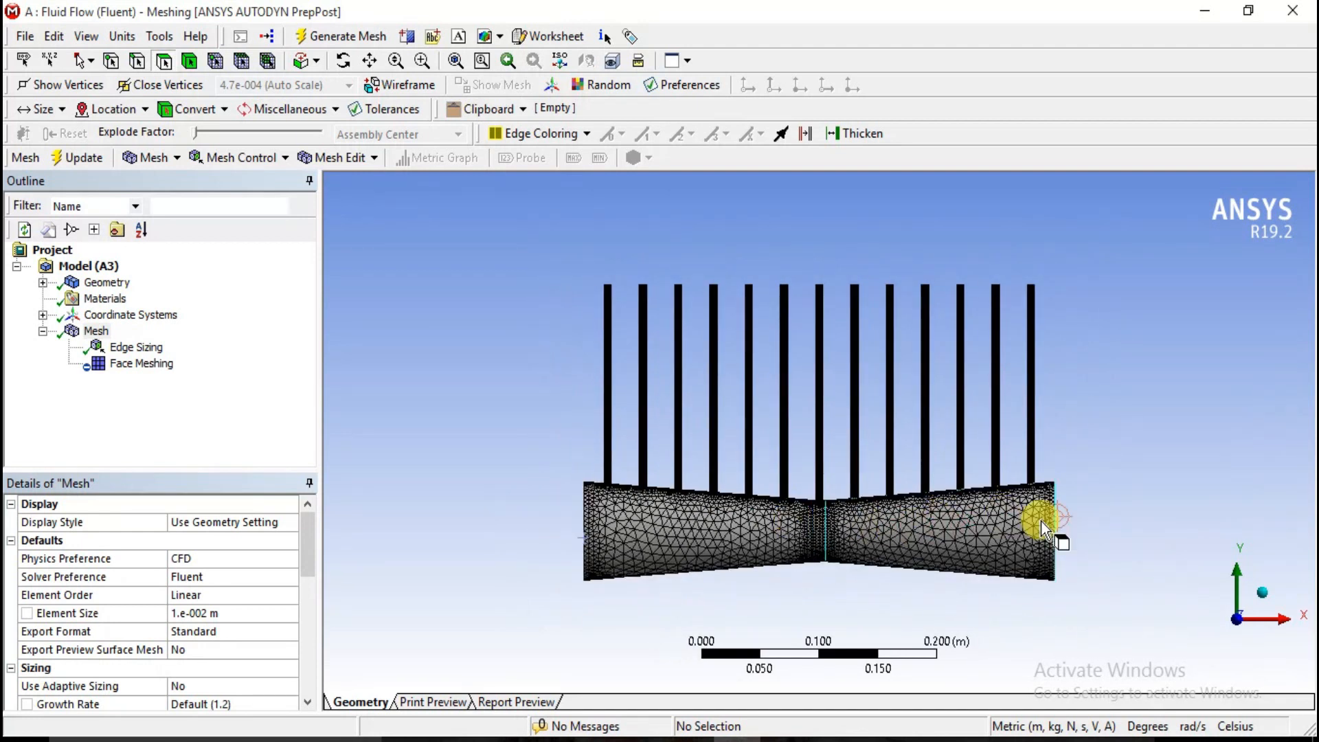
left_click(1262, 594)
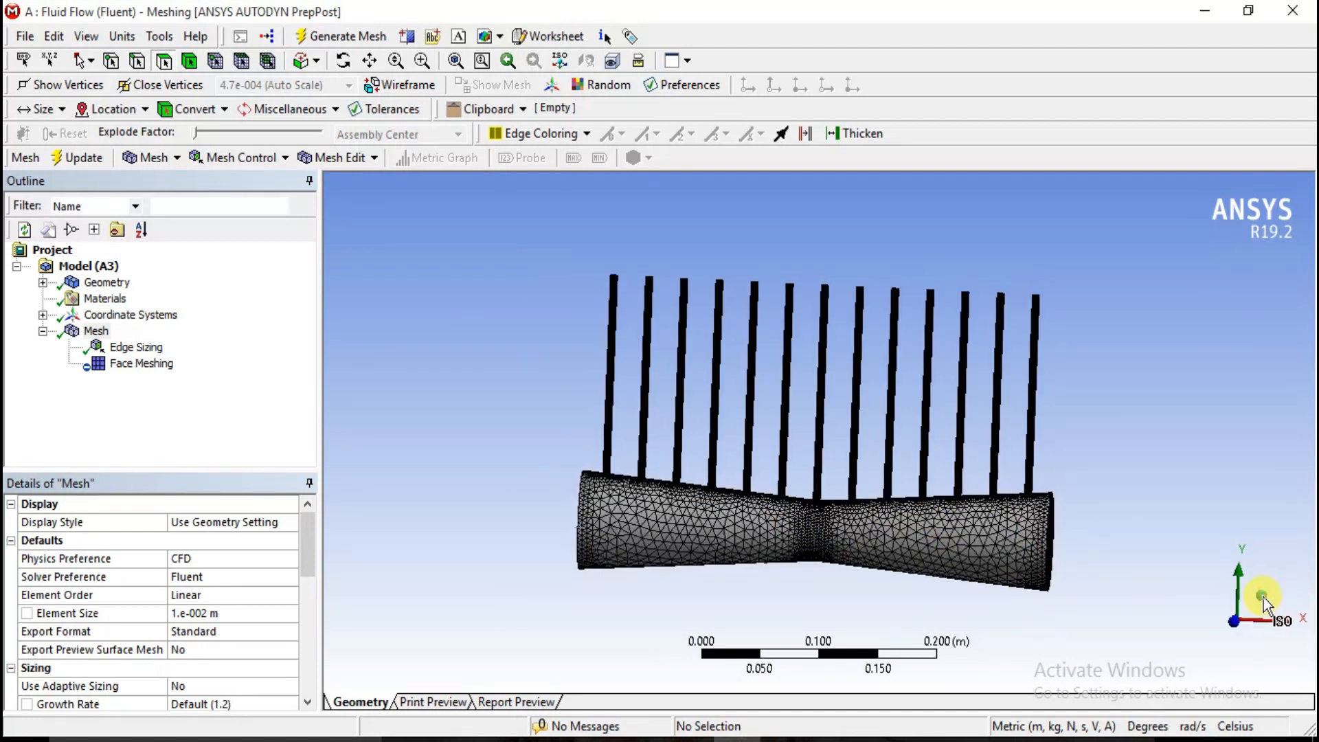
scroll(970, 604, "down", 1)
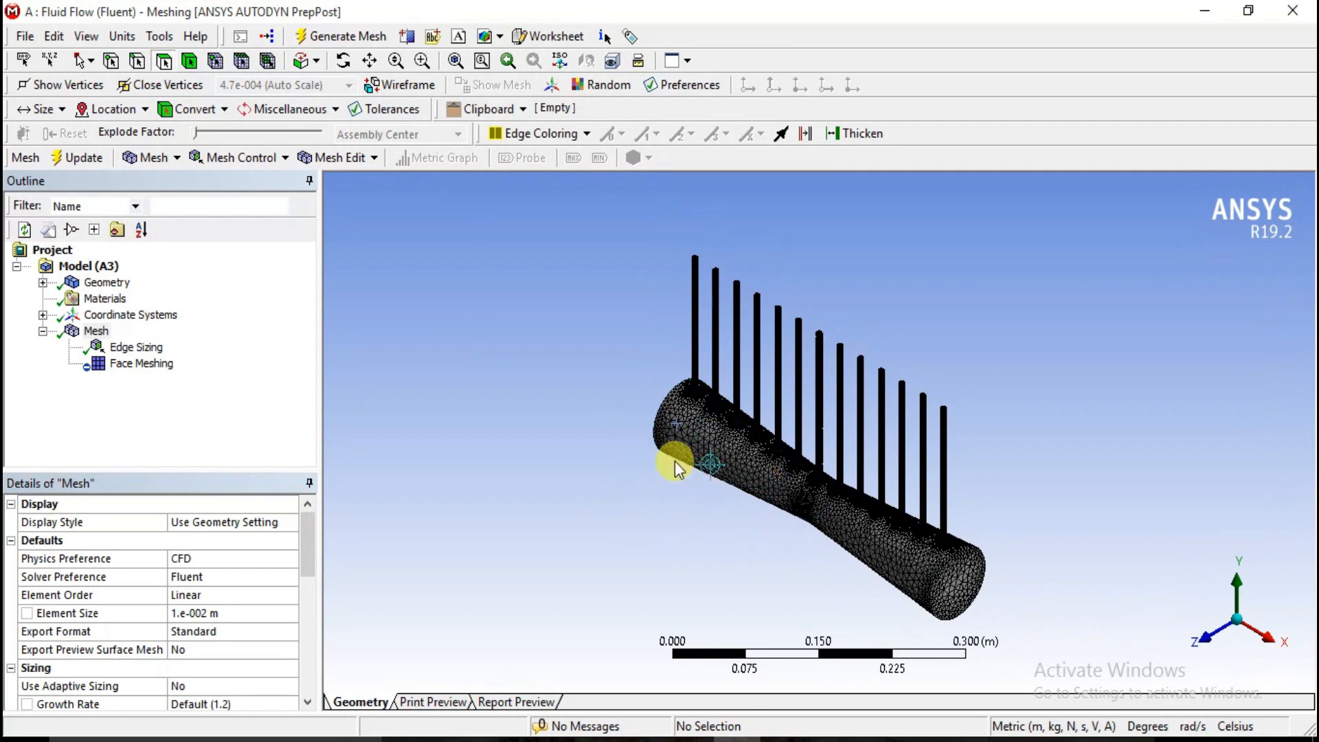
Step: Create a named selection "outlet" on the circular end face of the nozzle's near end
scroll(962, 571, "up", 1)
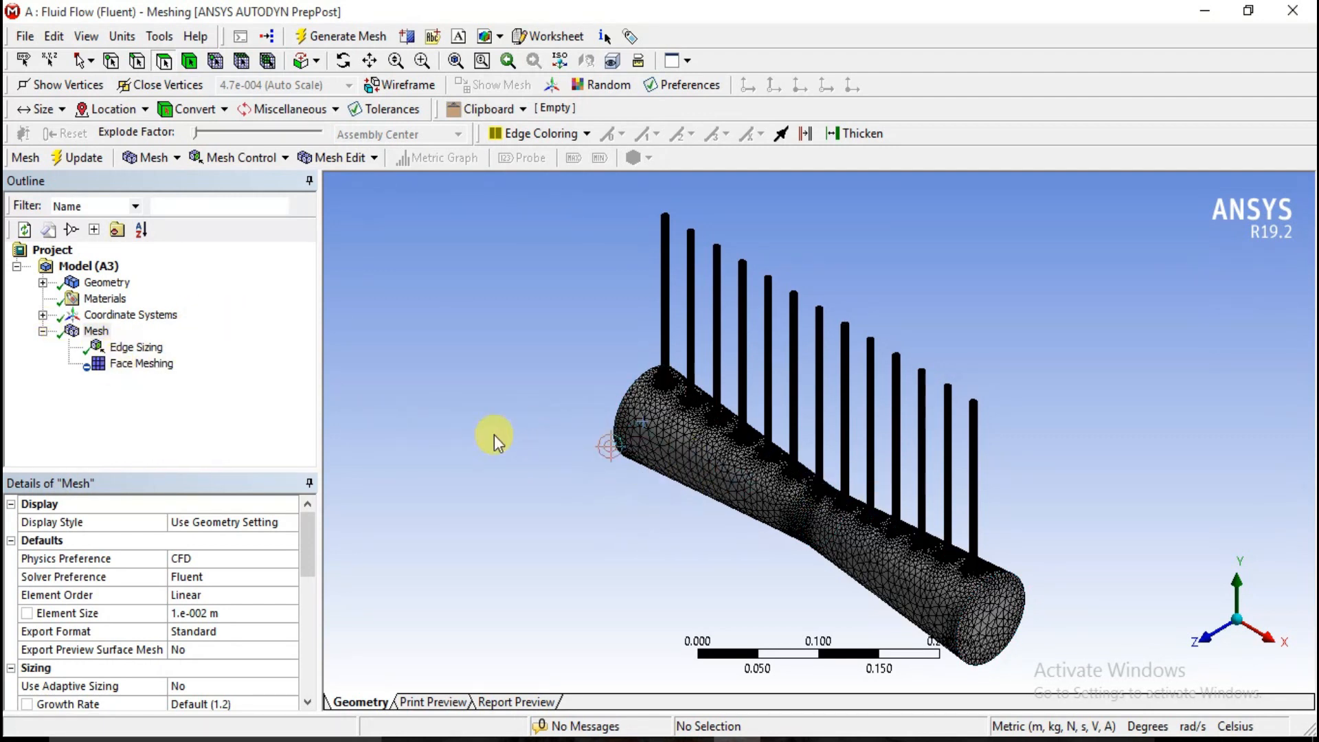
left_click(991, 620)
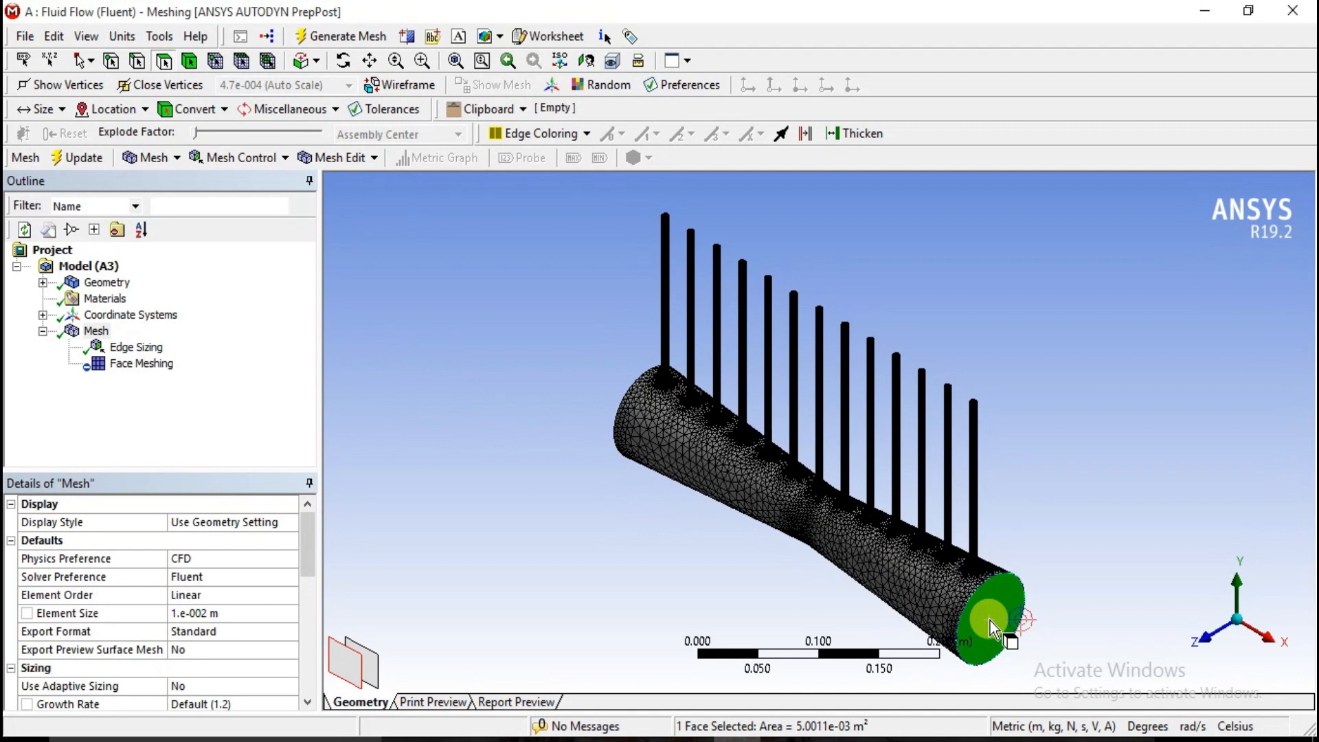
right_click(990, 620)
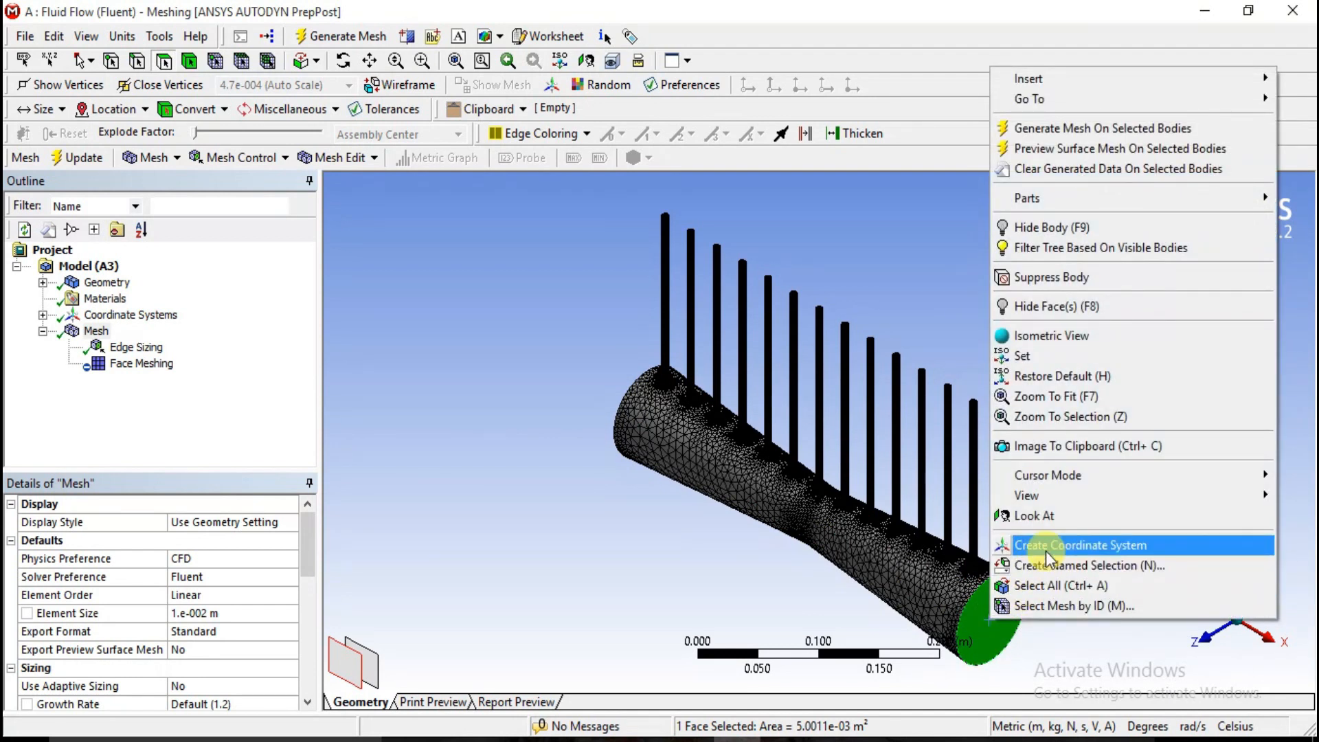
left_click(1049, 564)
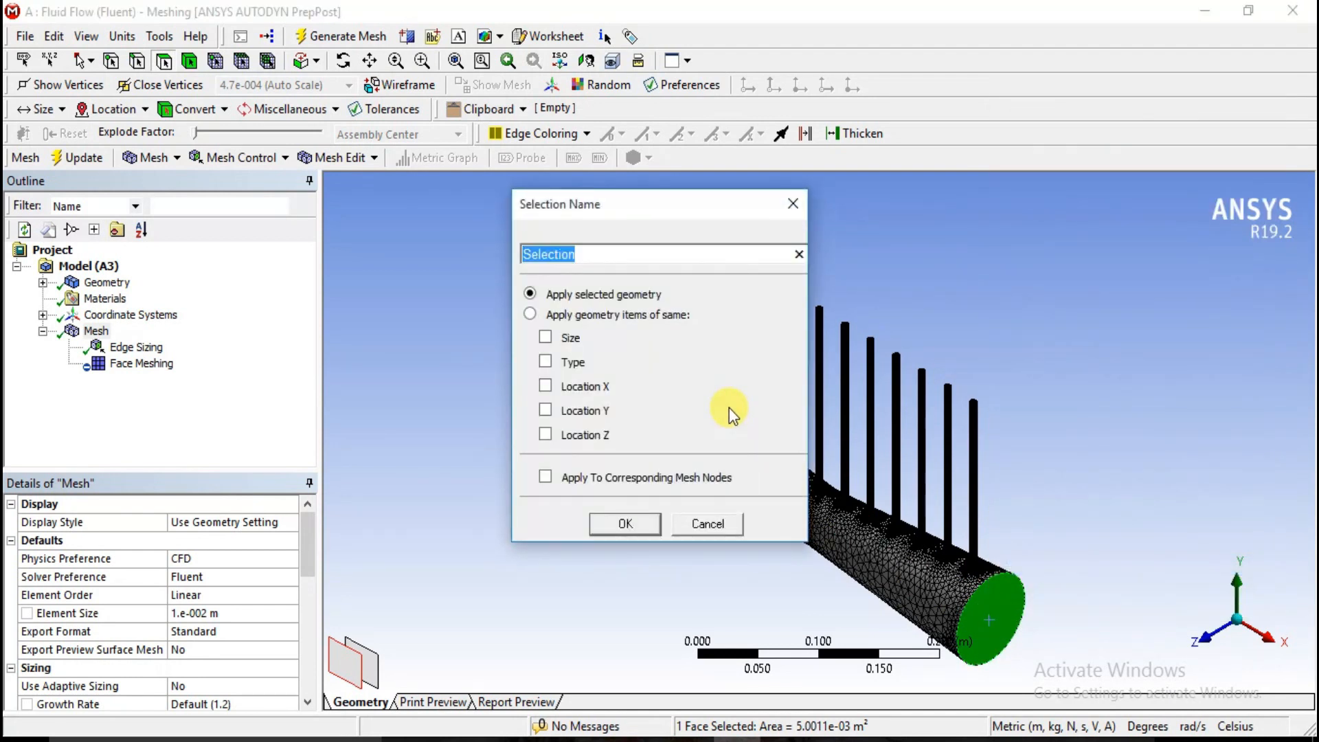
type("outlet")
left_click(620, 521)
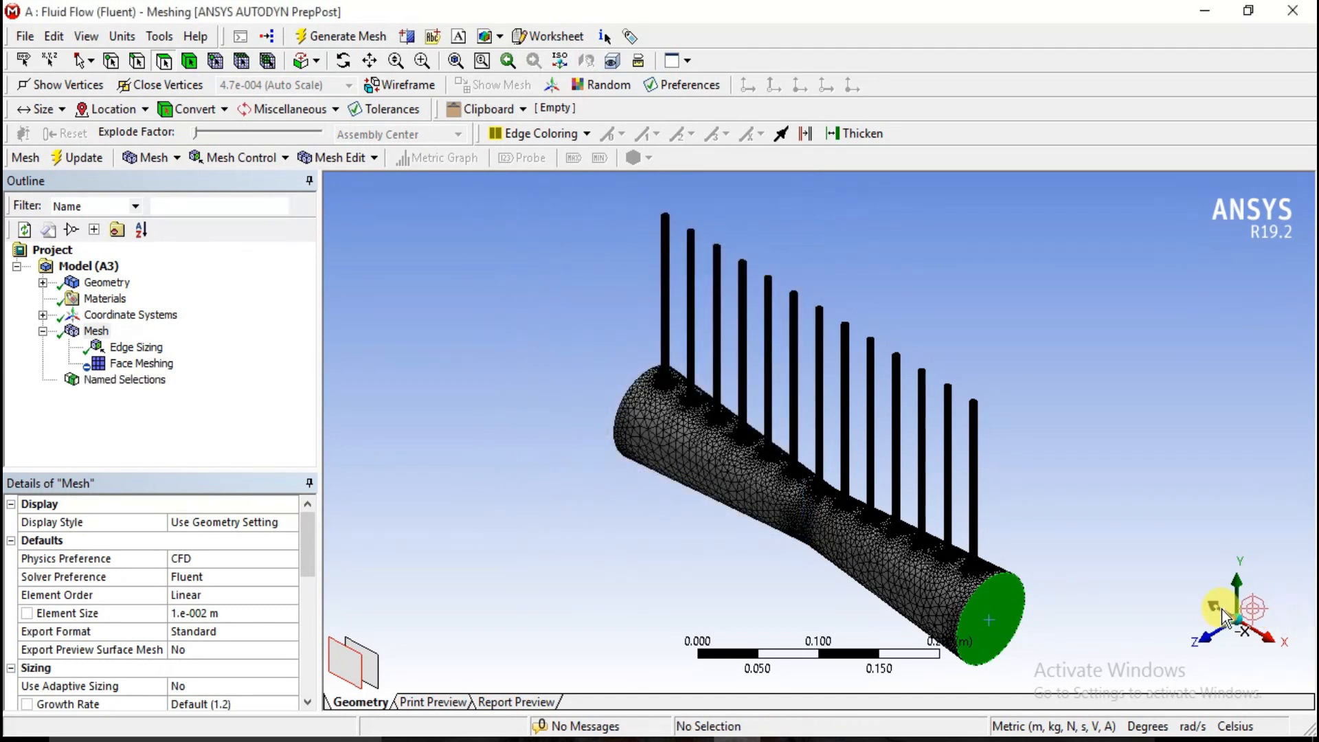
Step: Create a named selection "inlet" on the nozzle's opposite circular end face, seen from the -X direction
left_click(1208, 608)
left_click(724, 439)
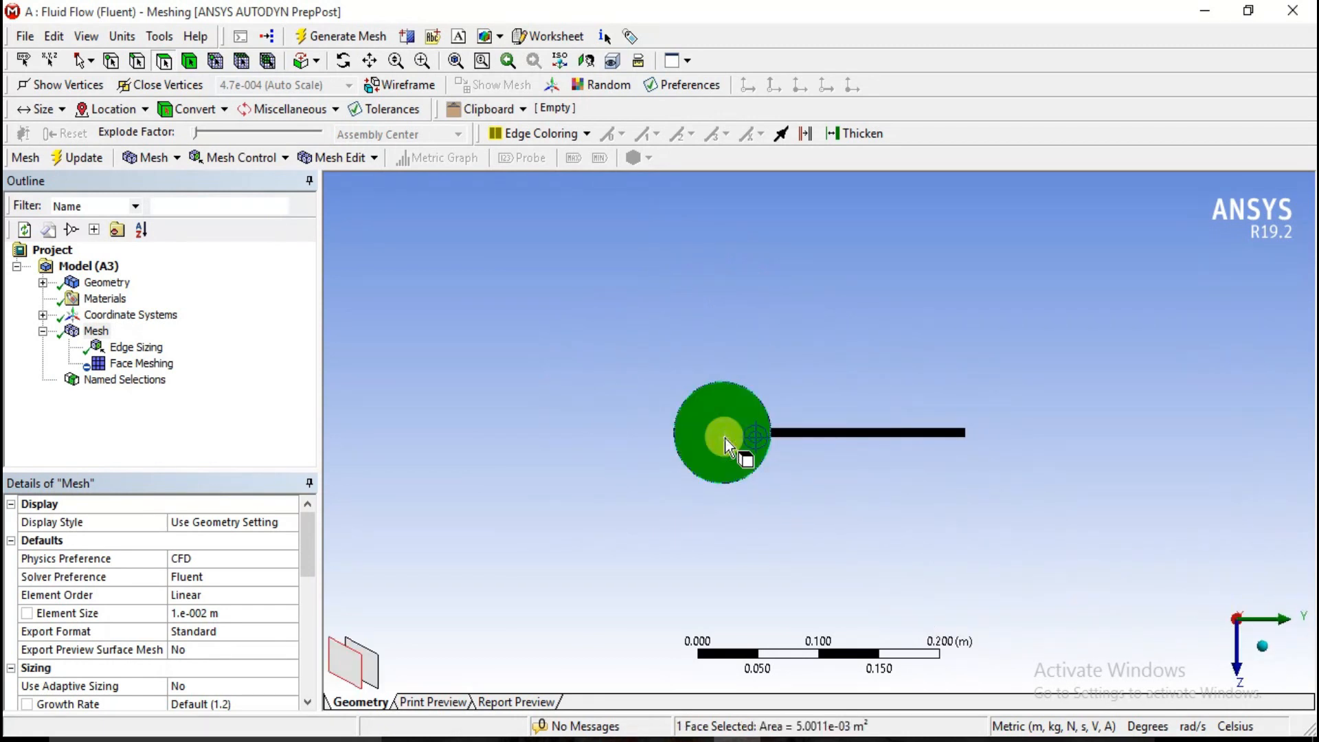
right_click(724, 438)
left_click(803, 682)
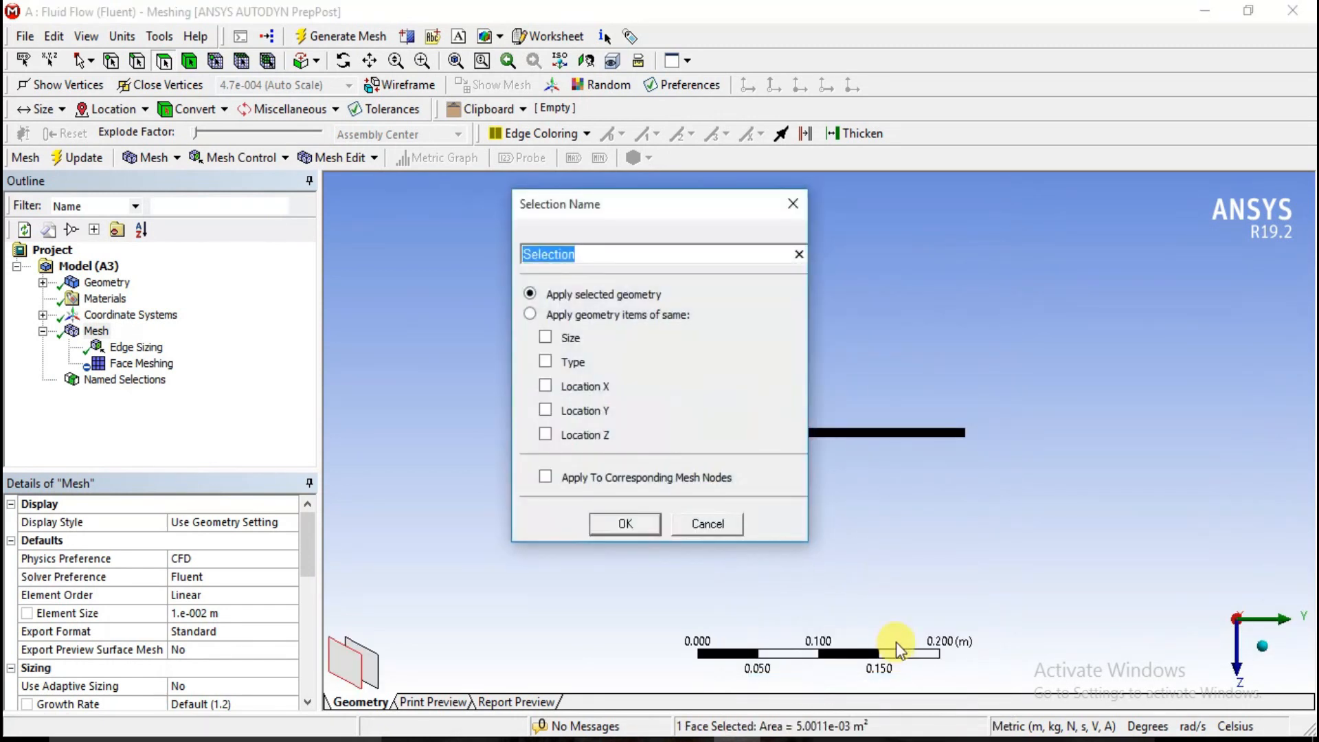
type("inlet")
left_click(651, 523)
Step: Select the nozzle's three outer wall faces and the side faces of all tubes except the one nearest the outlet
left_click(1264, 649)
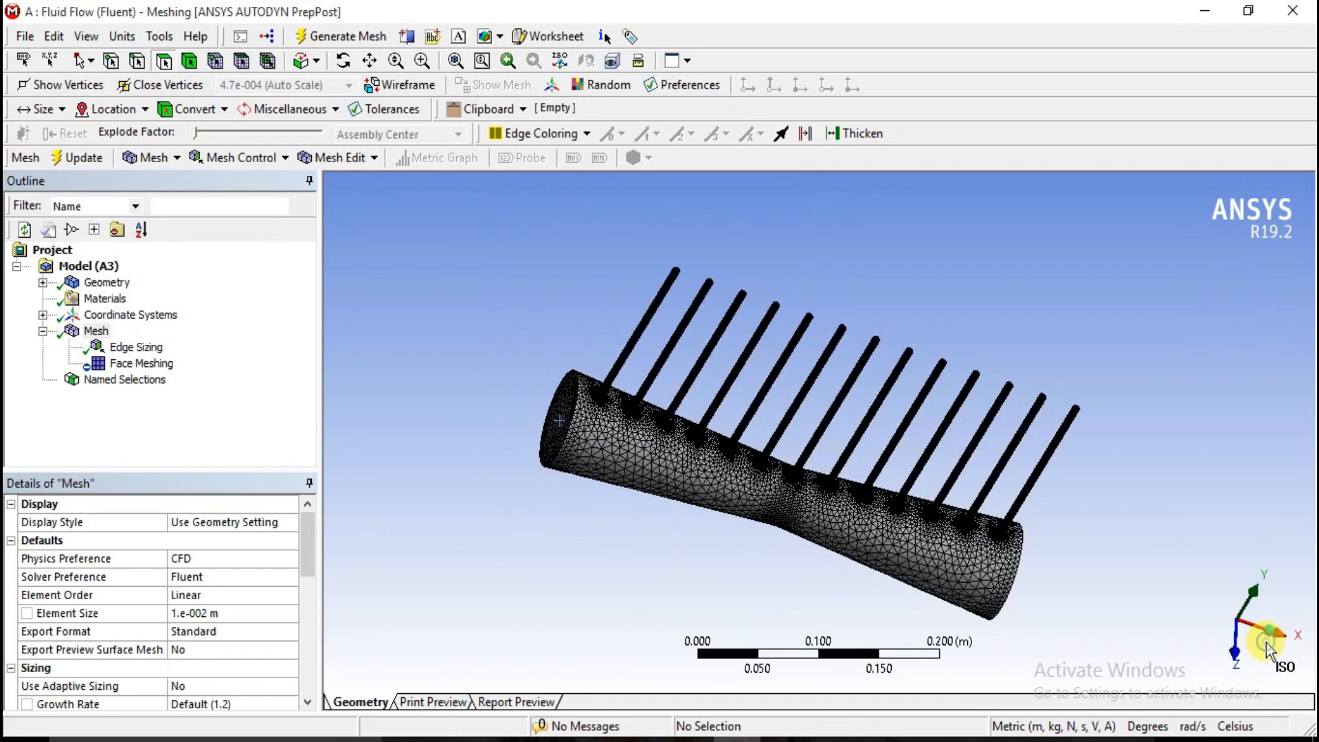
left_click(889, 595)
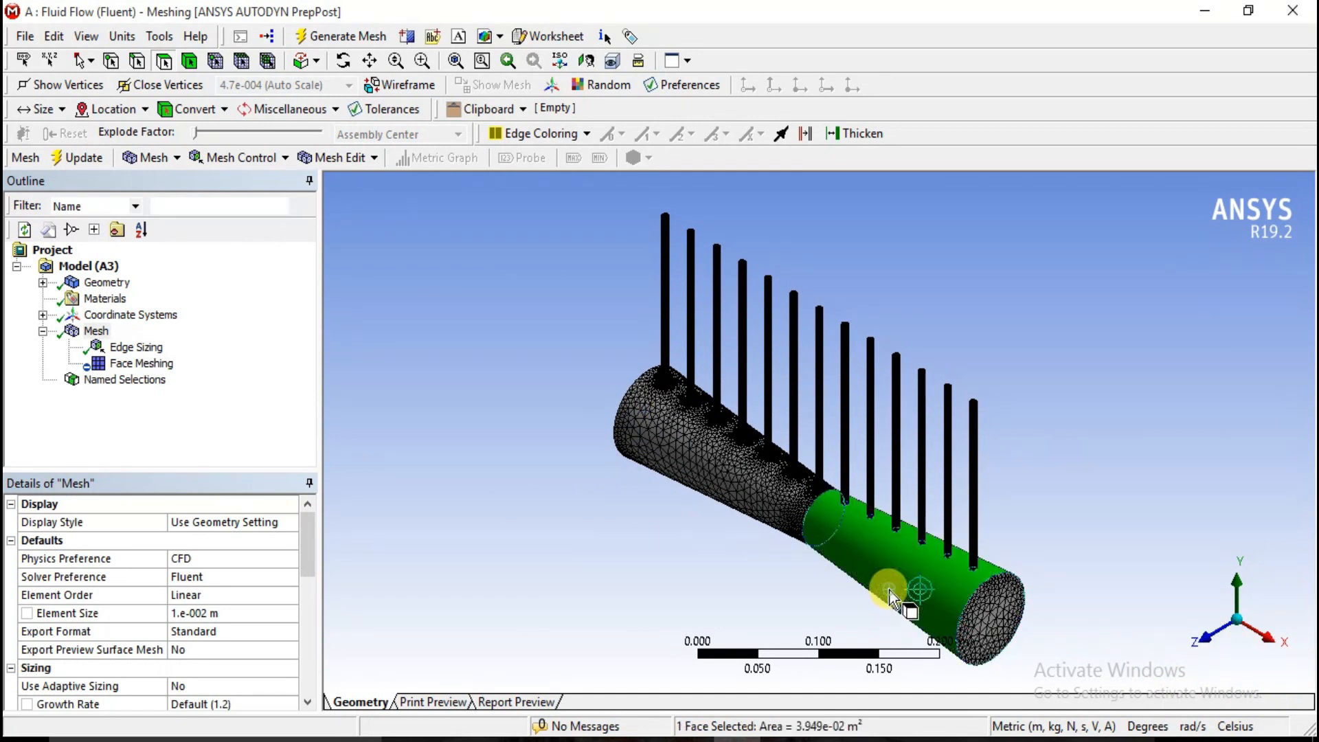
left_click(802, 517, "ctrl")
left_click(737, 485, "ctrl")
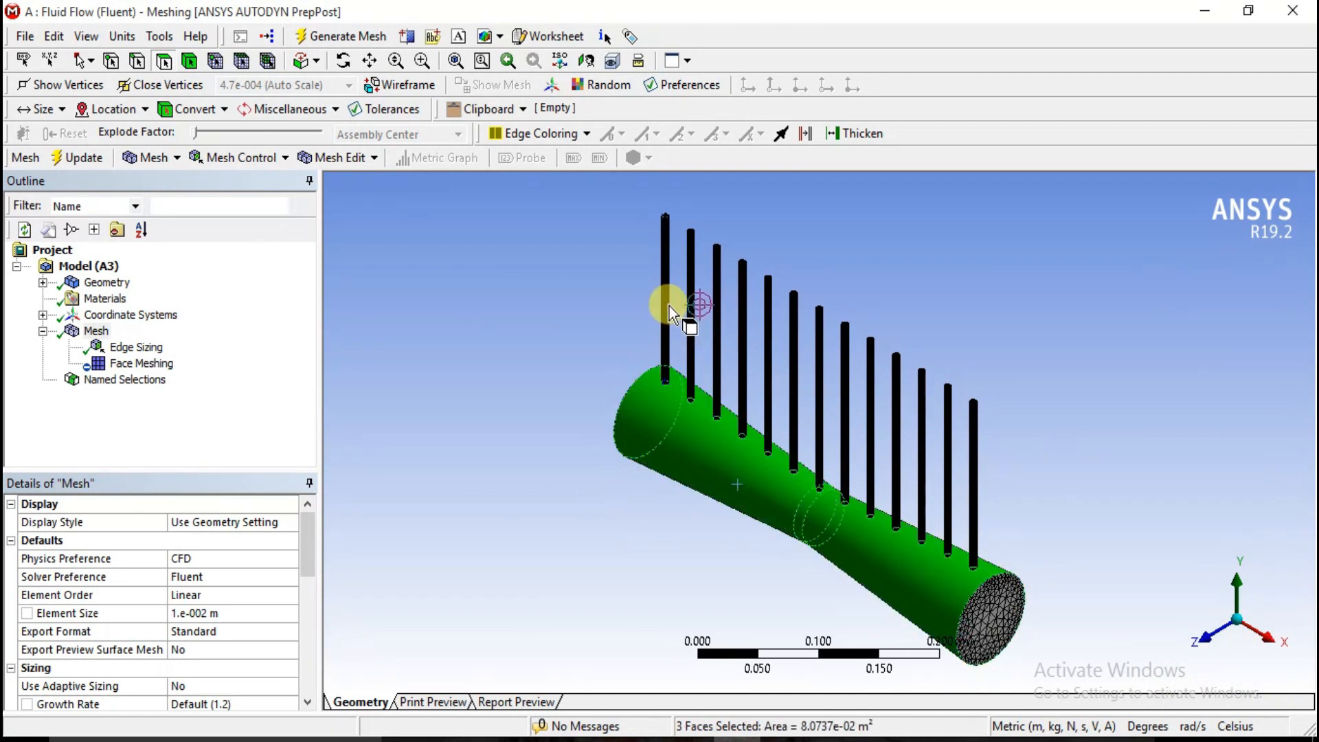
left_click(666, 306, "ctrl")
left_click(691, 296, "ctrl")
left_click(718, 296, "ctrl")
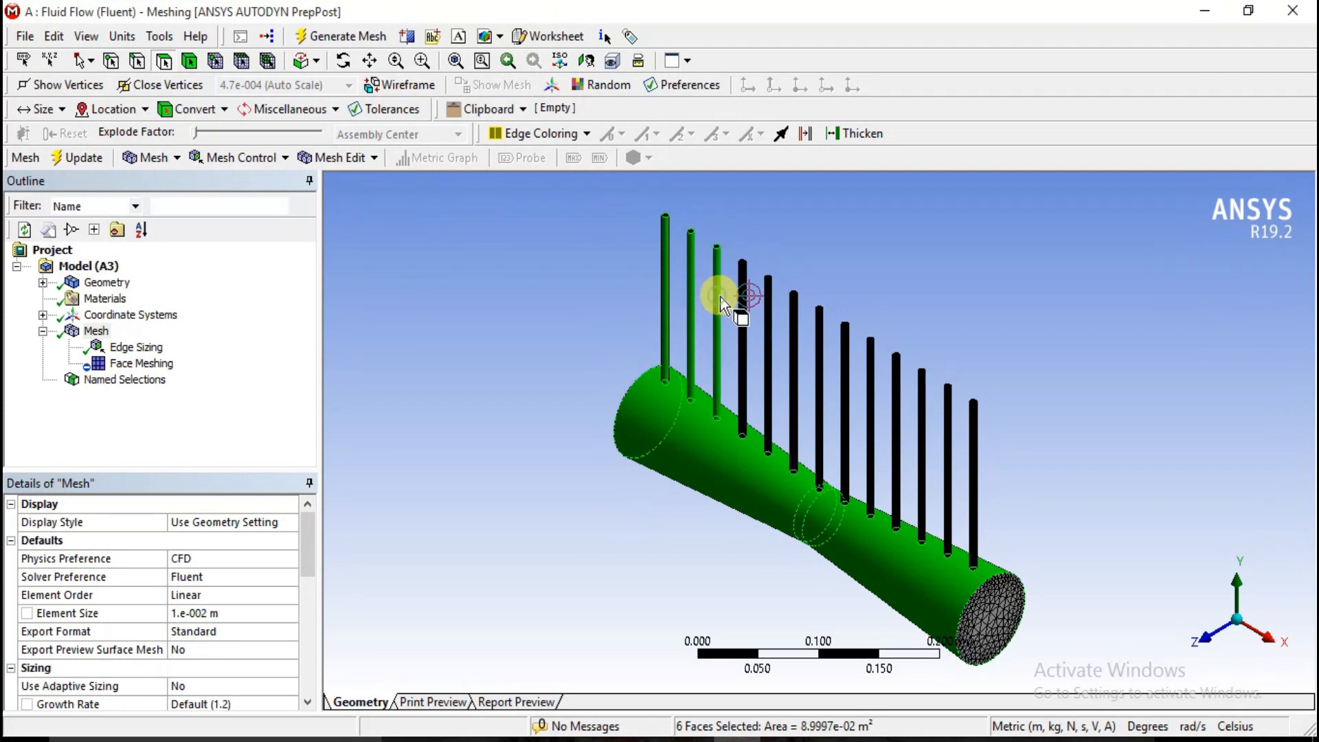
left_click(742, 309, "ctrl")
left_click(948, 389, "ctrl")
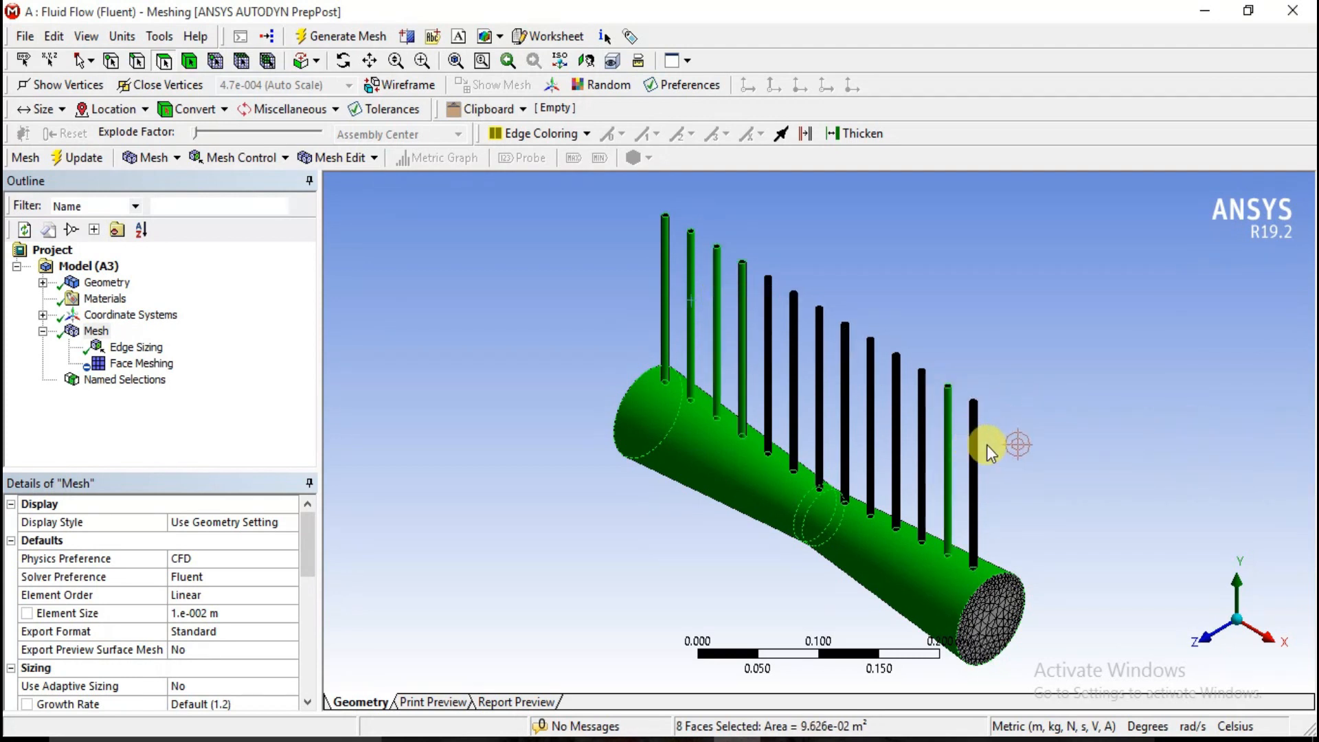
left_click(921, 433, "ctrl")
left_click(896, 420, "ctrl")
left_click(871, 409, "ctrl")
left_click(845, 386, "ctrl")
left_click(820, 368, "ctrl")
left_click(794, 350, "ctrl")
left_click(767, 341, "ctrl")
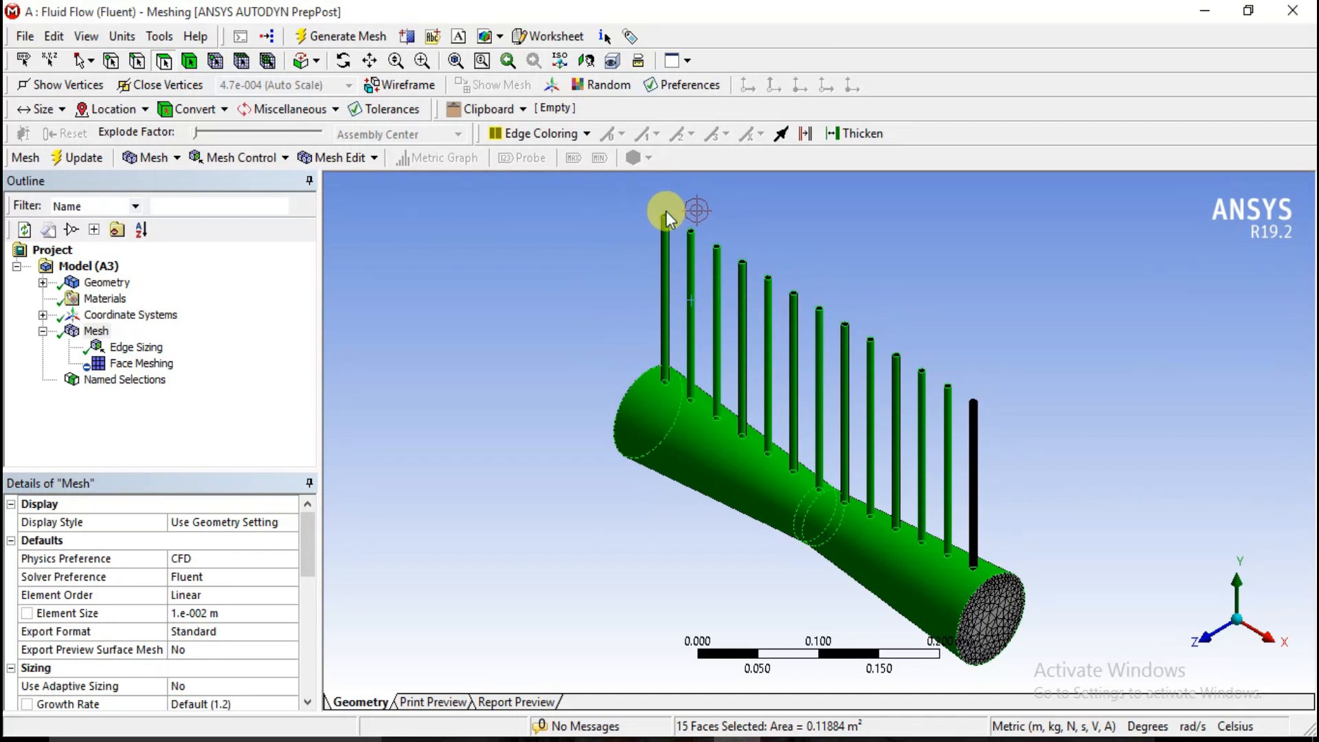
Step: Add the top end faces of all thirteen tubes and the side face of the tube nearest the outlet to the selection
left_click(690, 241, "ctrl")
left_click(691, 237, "ctrl")
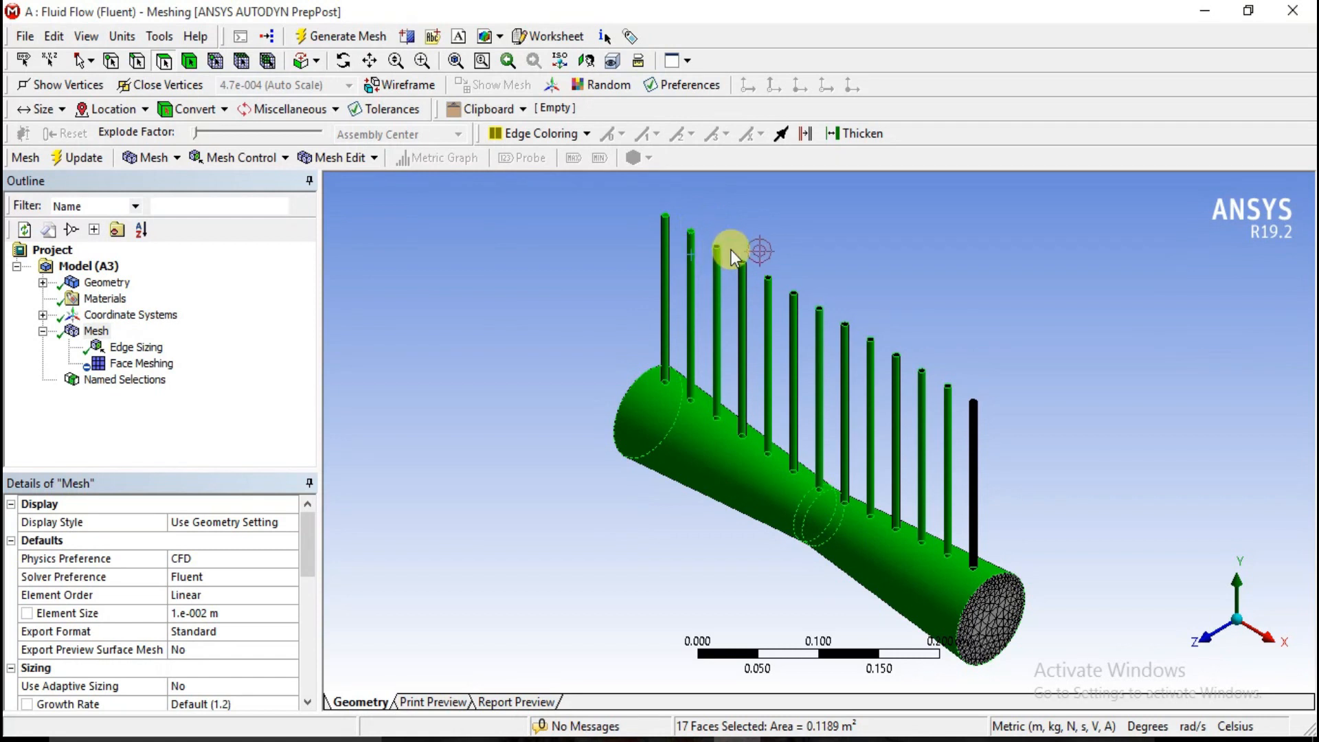
left_click(715, 246, "ctrl")
left_click(743, 263, "ctrl")
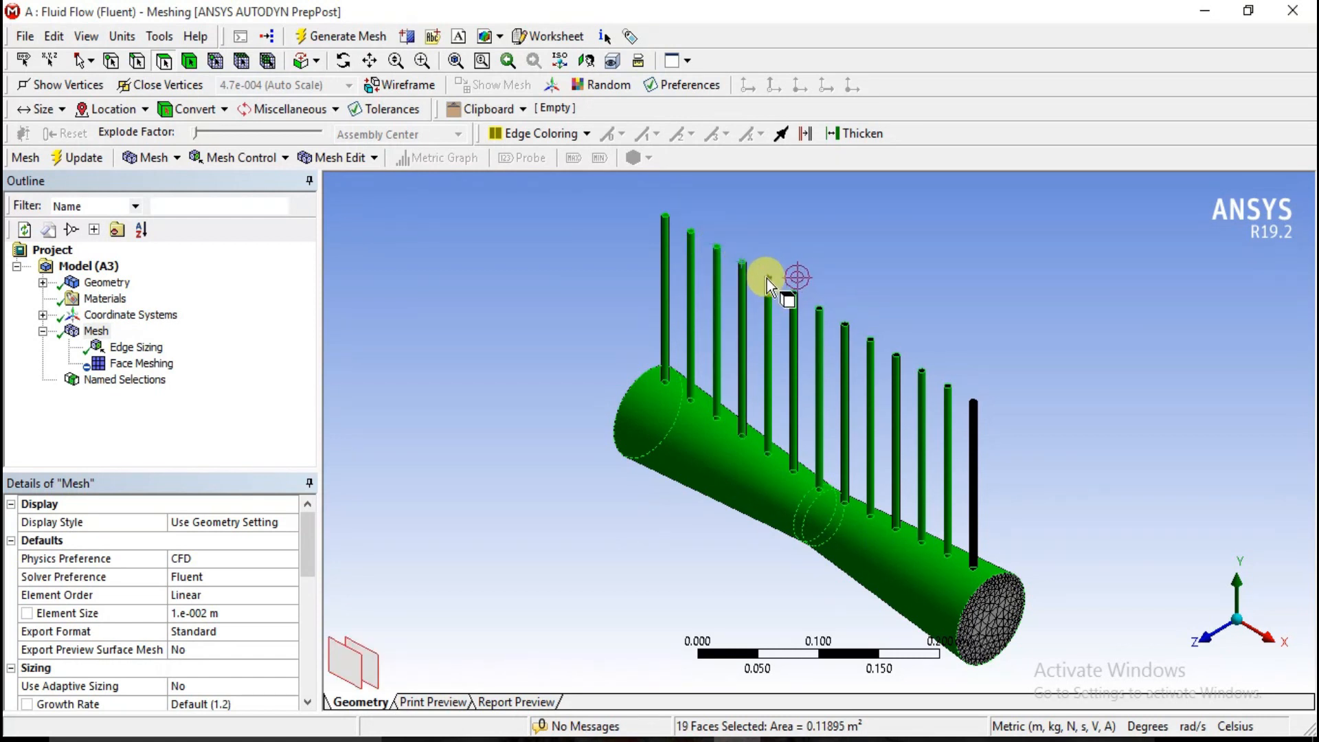
left_click(766, 278, "ctrl")
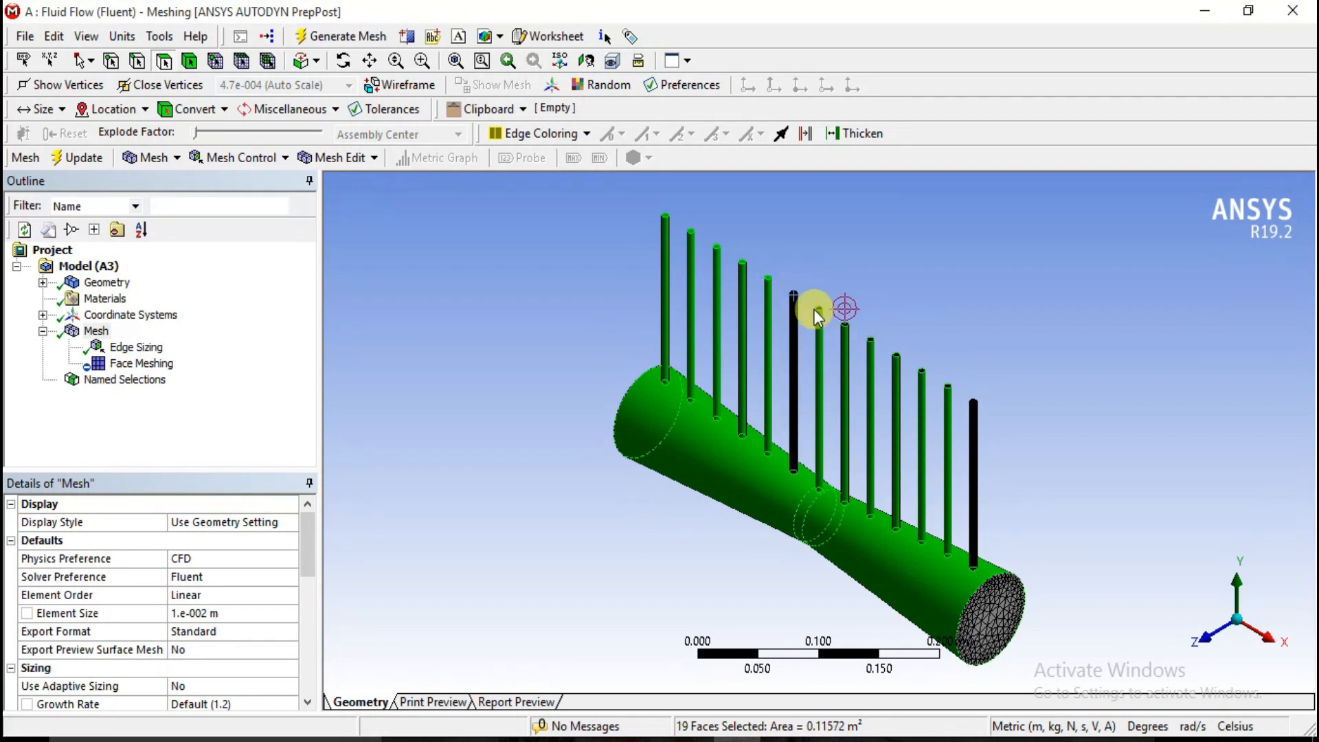
left_click(792, 289, "ctrl")
left_click(818, 306, "ctrl")
left_click(845, 342, "ctrl")
left_click(871, 338, "ctrl")
left_click(897, 355, "ctrl")
left_click(923, 370, "ctrl")
left_click(945, 383, "ctrl")
left_click(975, 394, "ctrl")
left_click(698, 481, "ctrl")
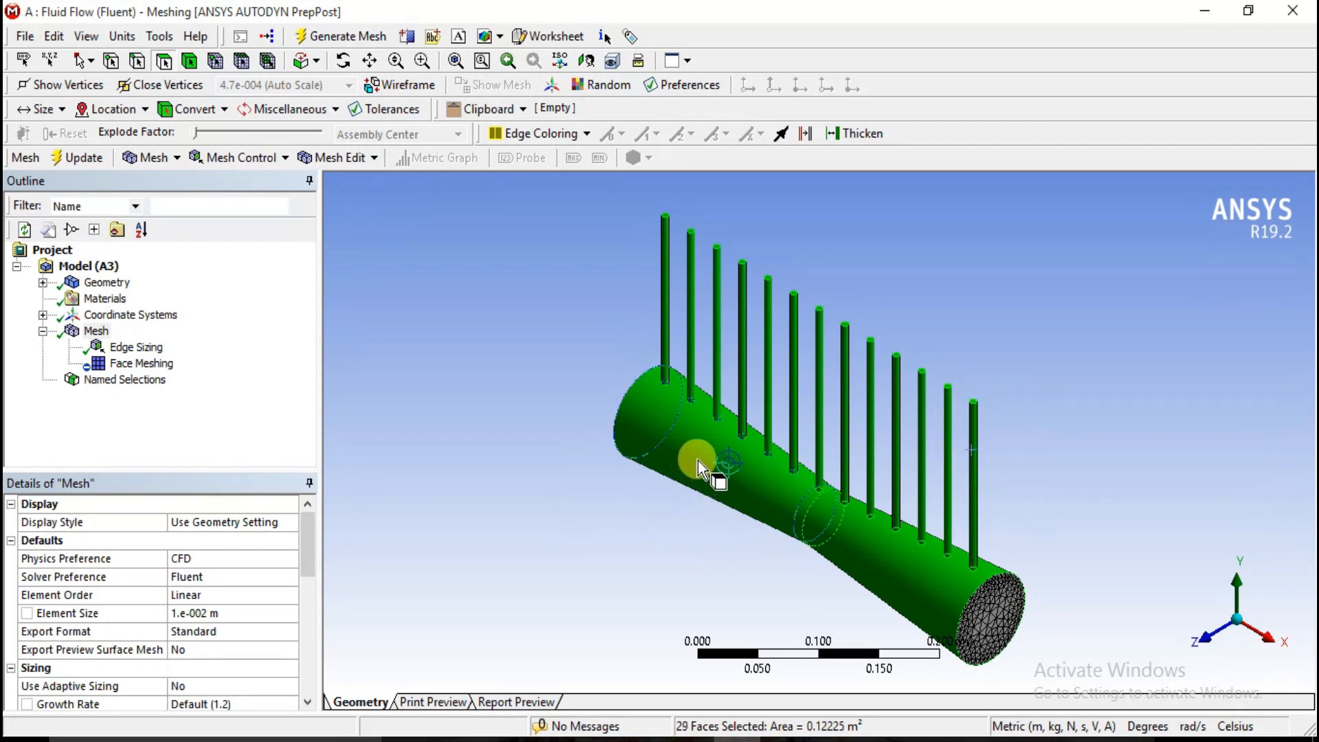
Step: Create a named selection "wall-pipe" from the selected nozzle wall and tube faces
right_click(697, 461)
left_click(806, 684)
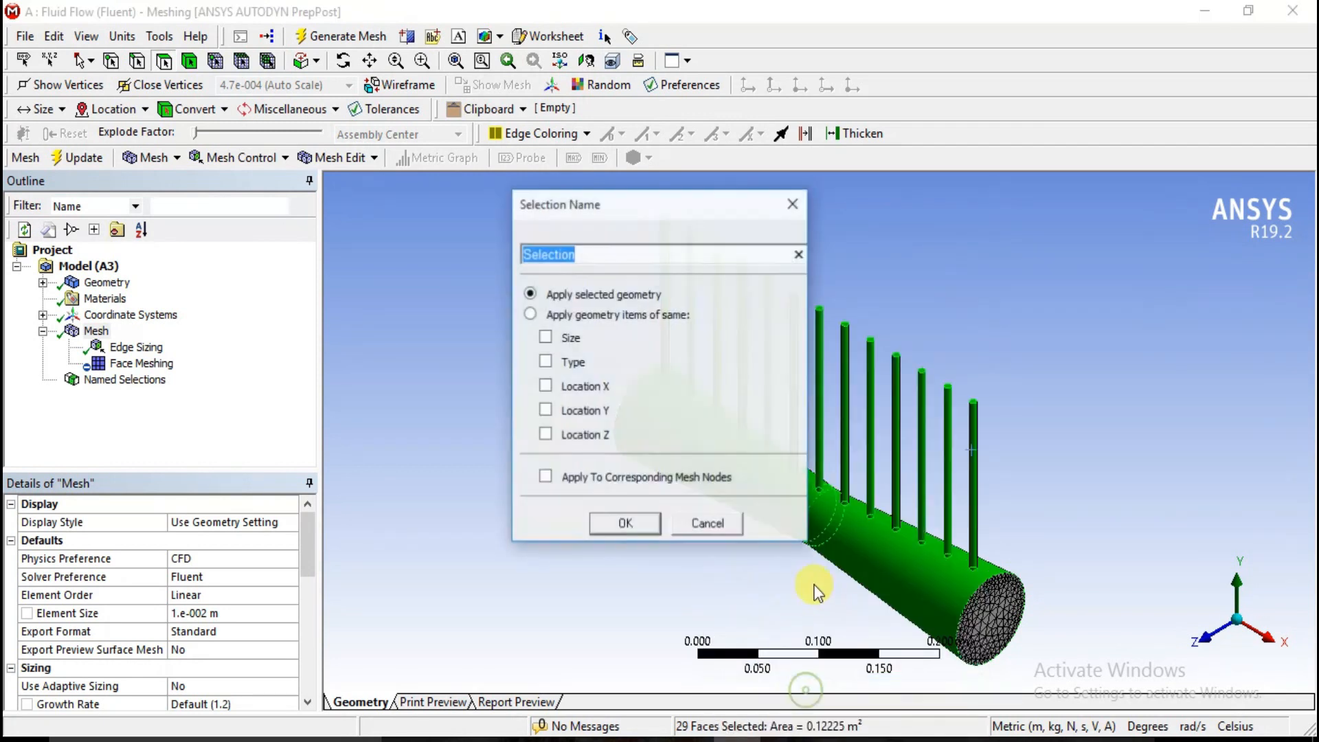
type("pip")
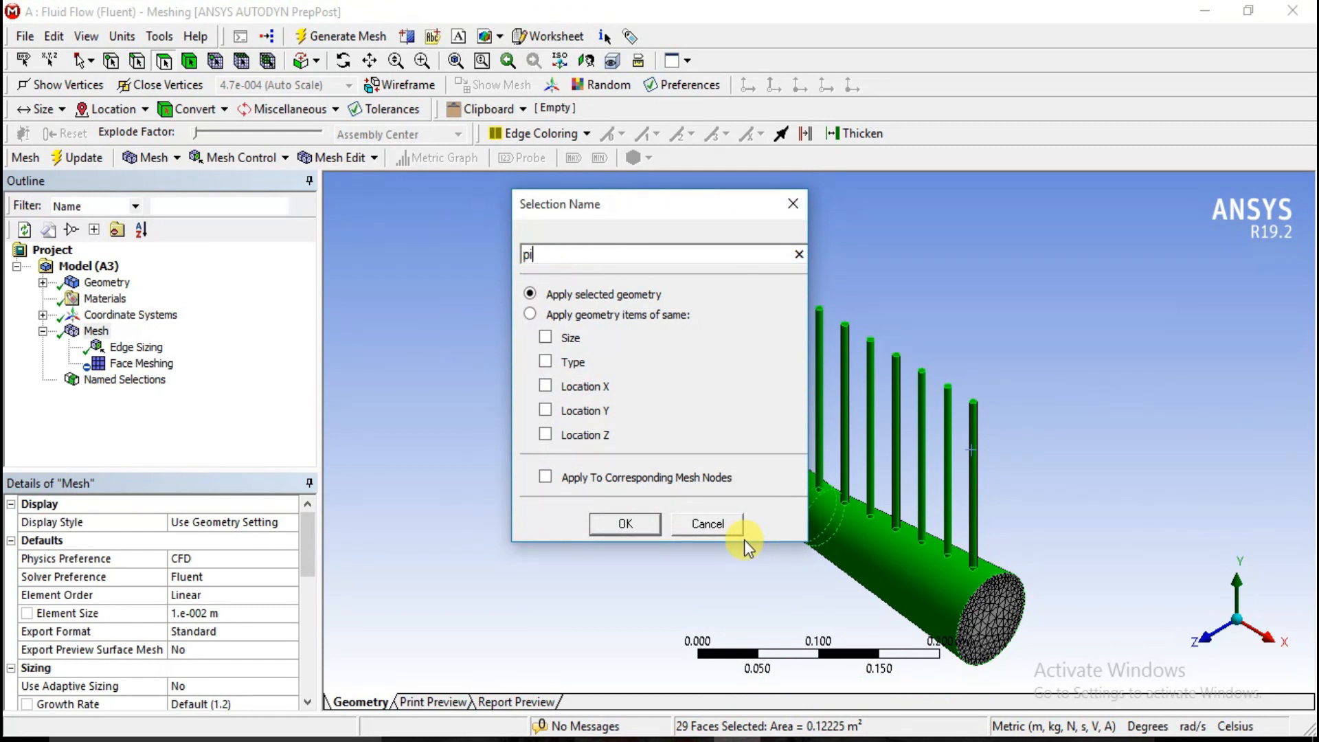
key("BackSpace")
key("BackSpace")
key("BackSpace")
type("wall-pipe")
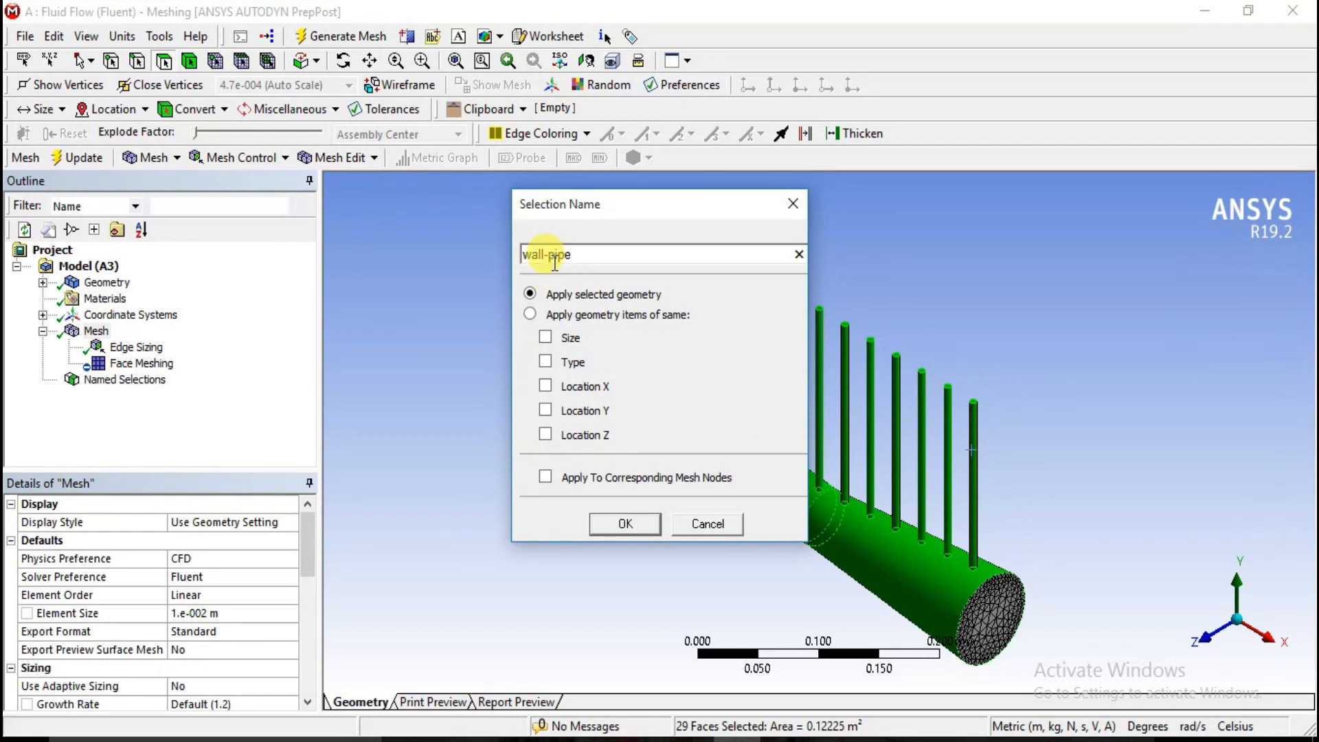
left_click_drag(521, 256, 541, 259)
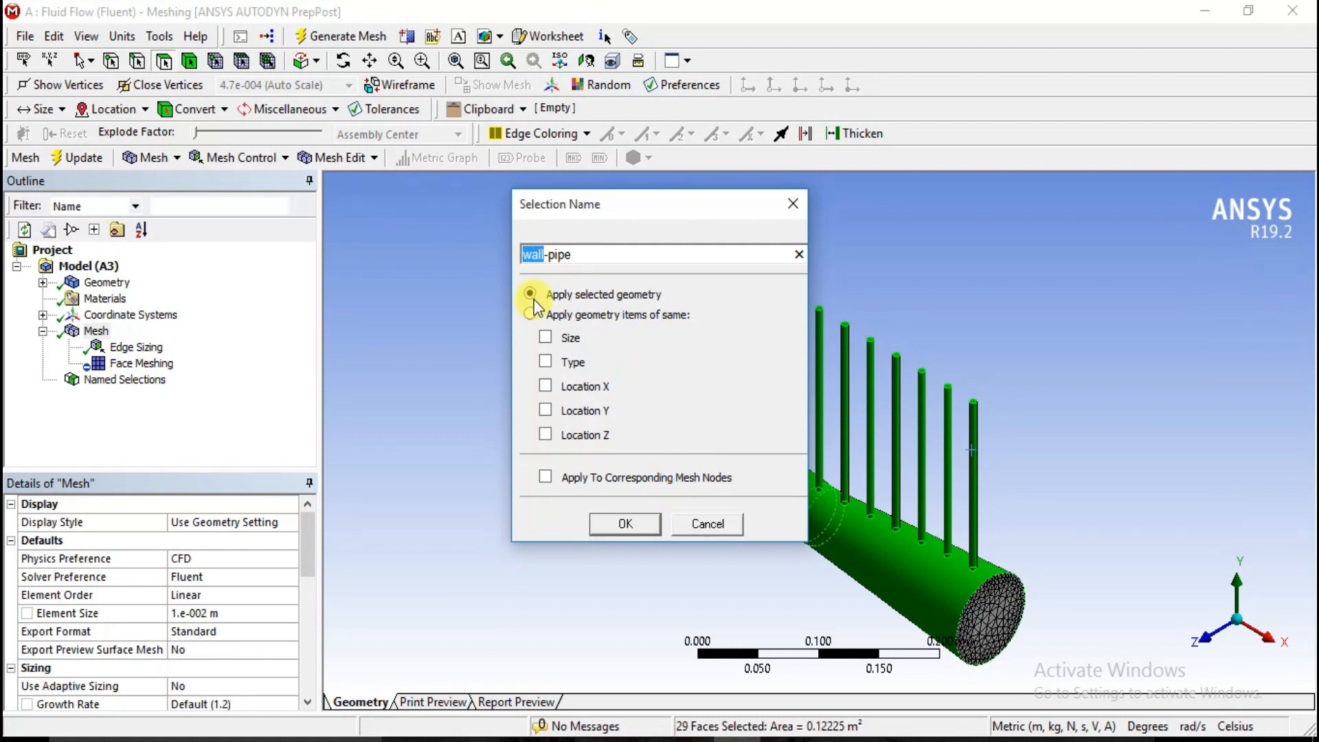
left_click(627, 526)
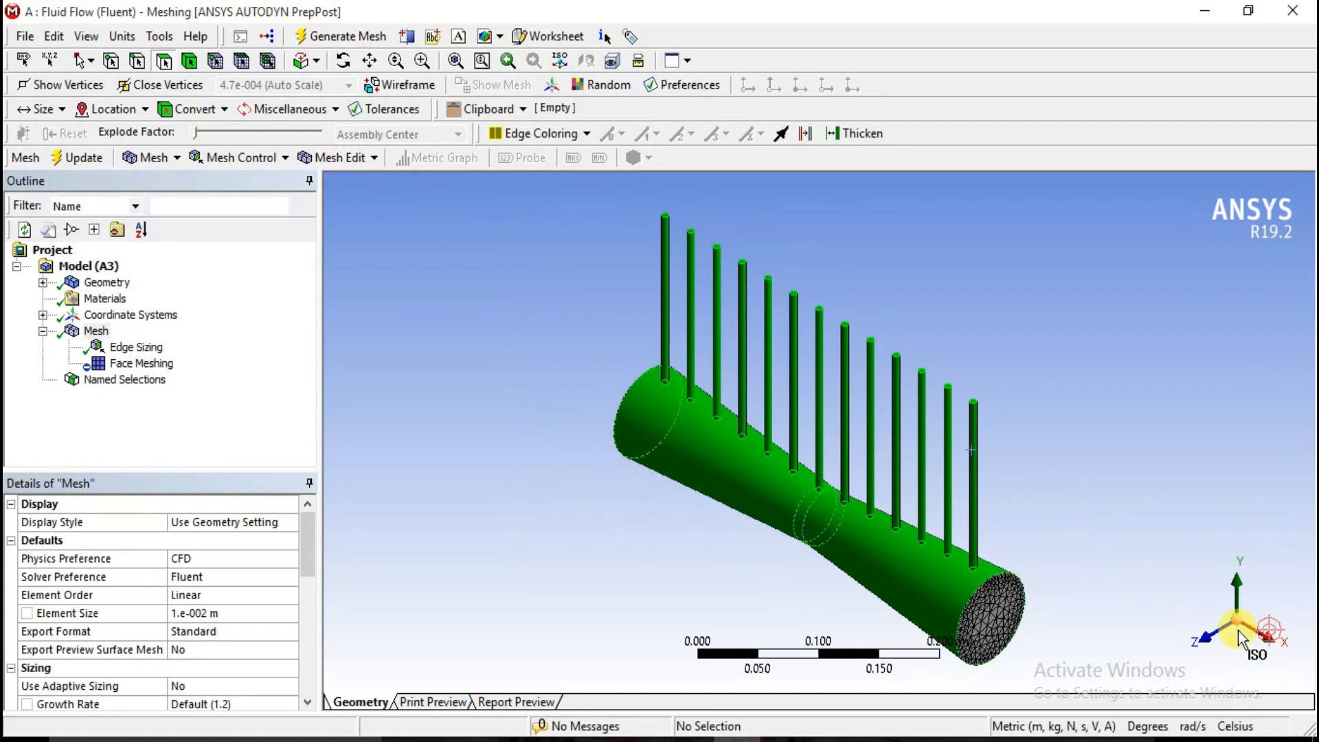
Step: Check which faces the inlet, outlet and wall-pipe named selections cover
scroll(680, 485, "up", 4)
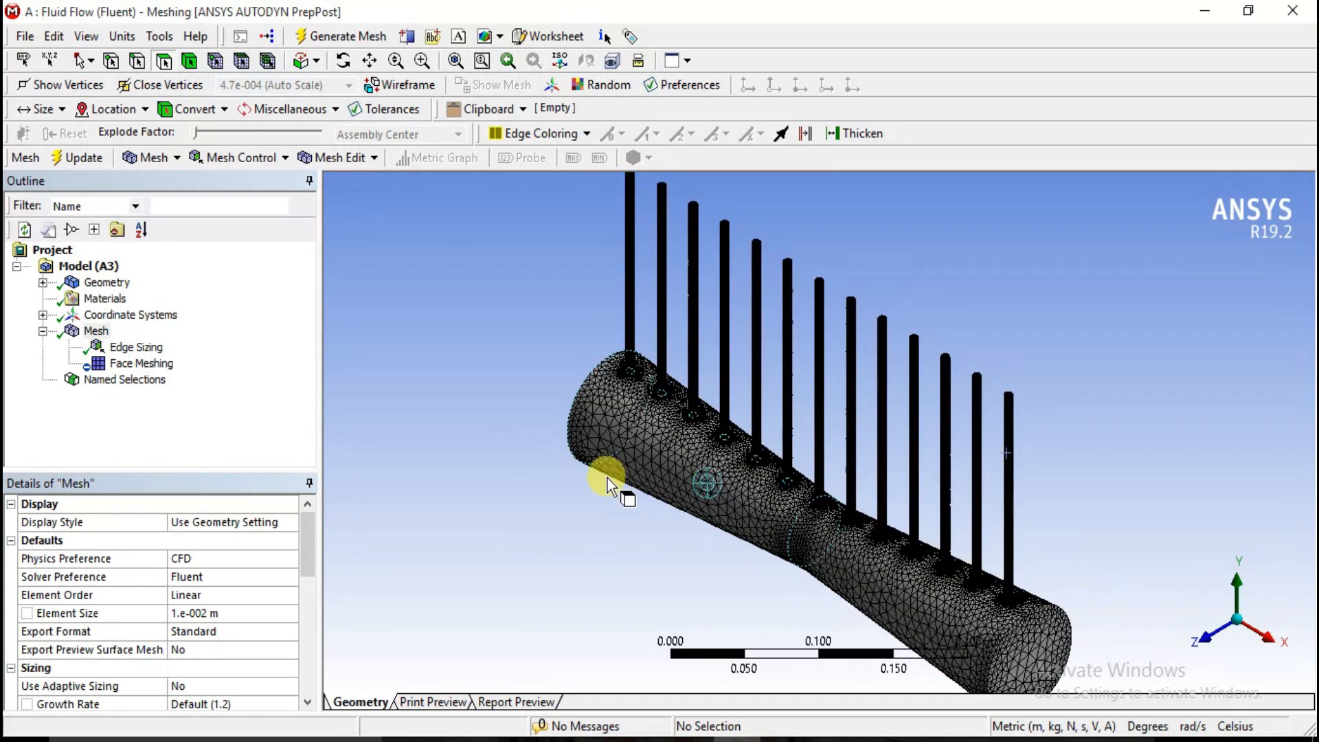
left_click(68, 381)
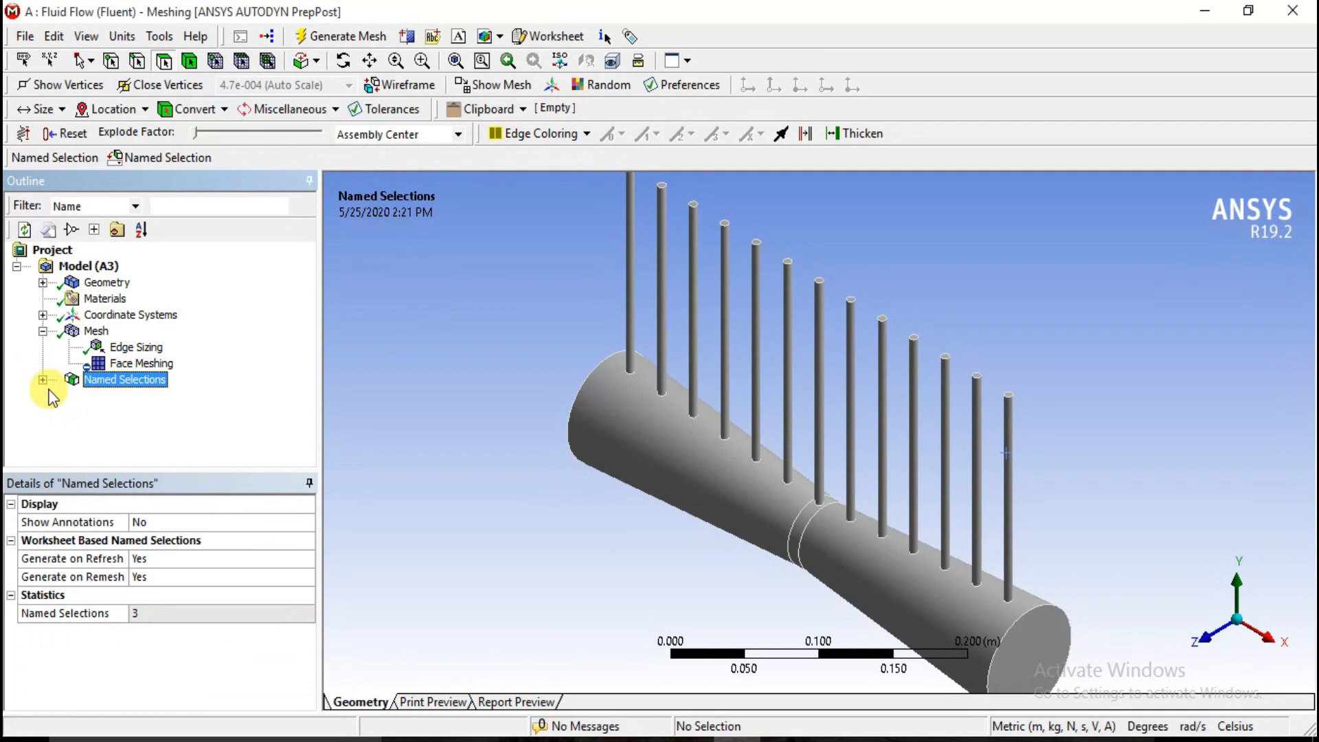
left_click(43, 379)
left_click(121, 412)
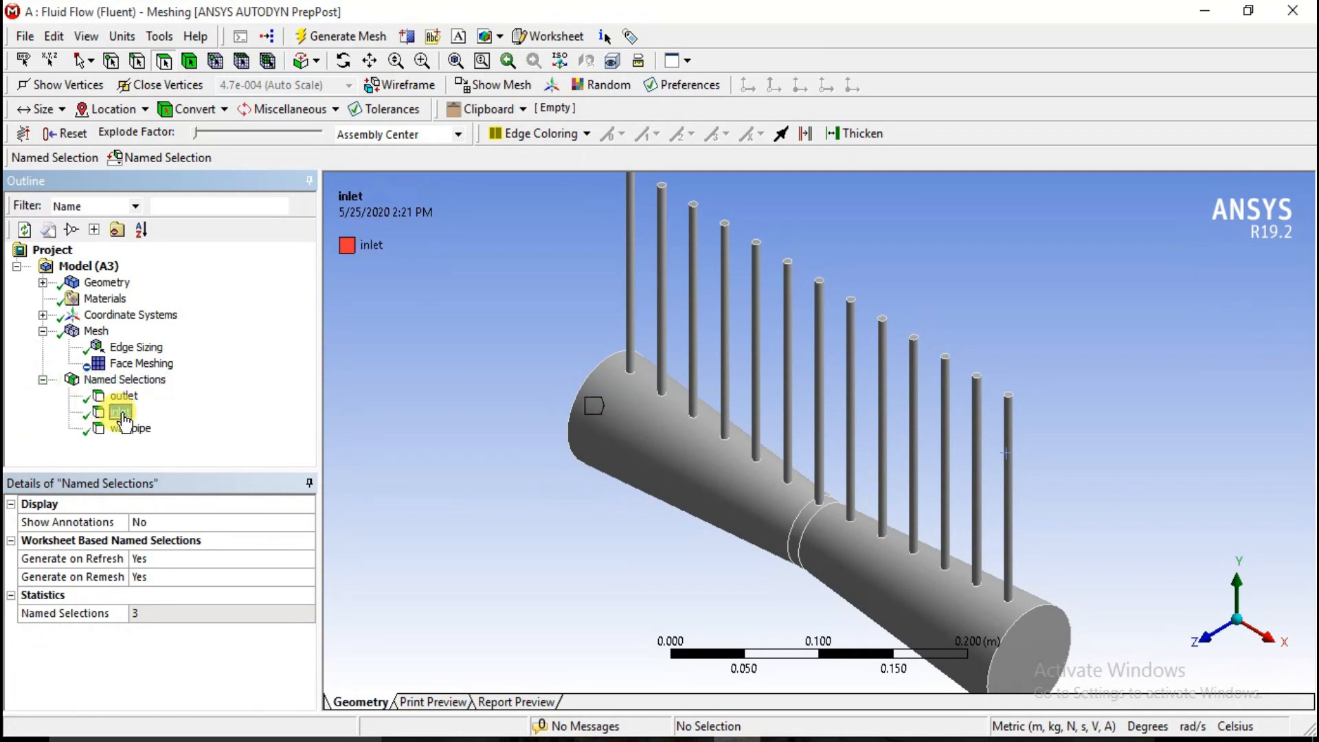
left_click(124, 396)
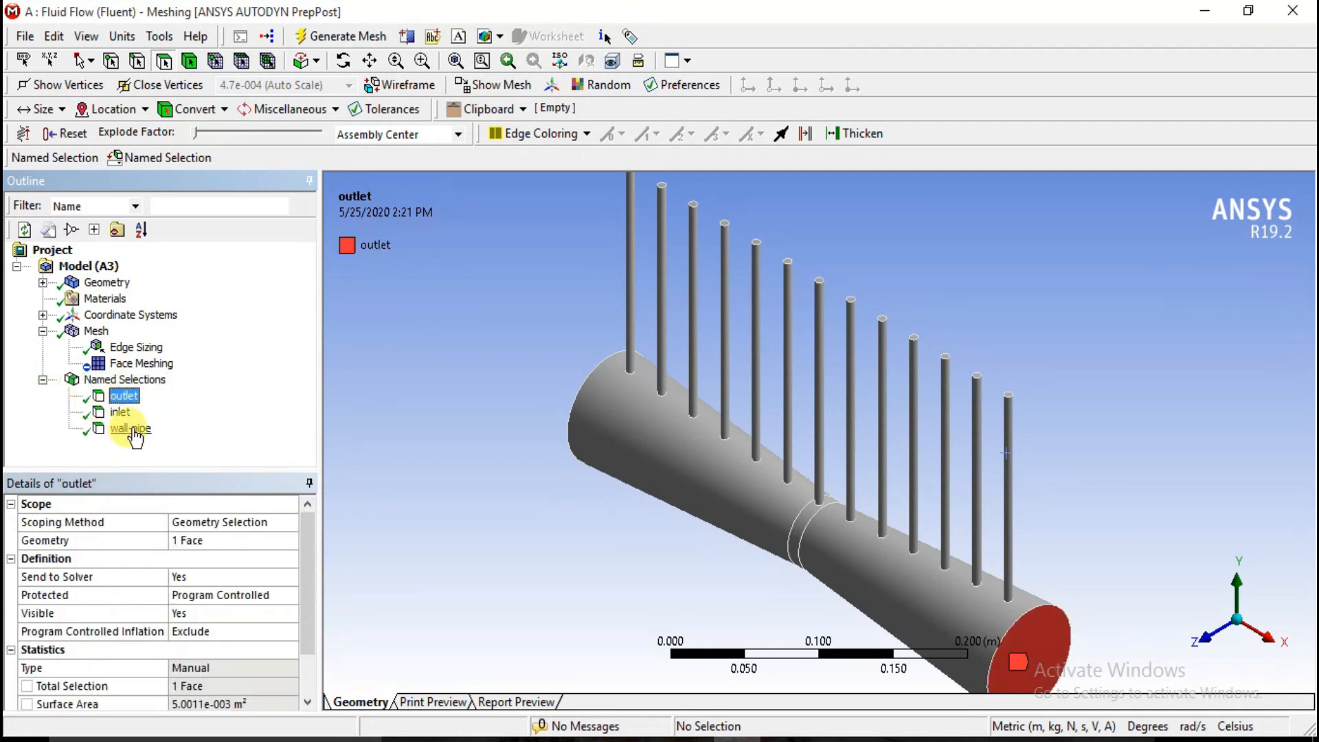
left_click(130, 429)
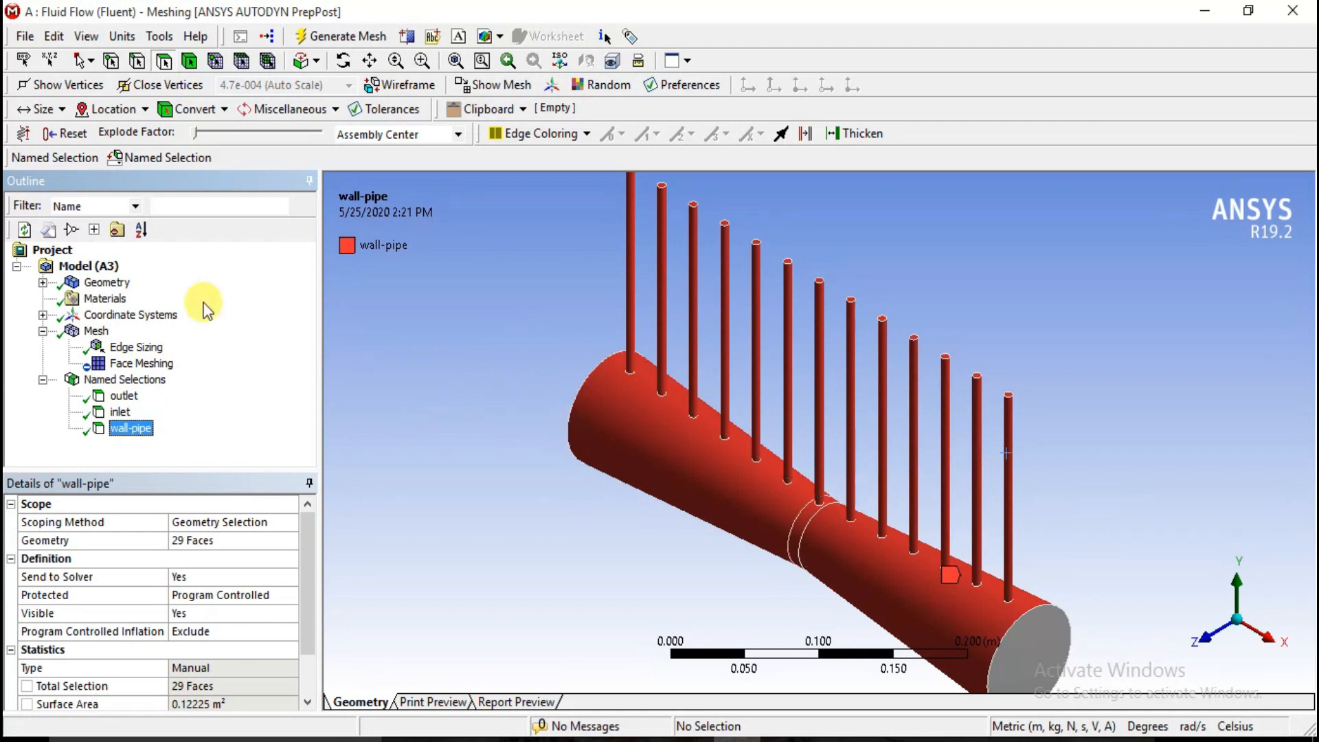
Step: Close Meshing and update the Mesh cell of the Fluid Flow (Fluent) system in Workbench
left_click(25, 36)
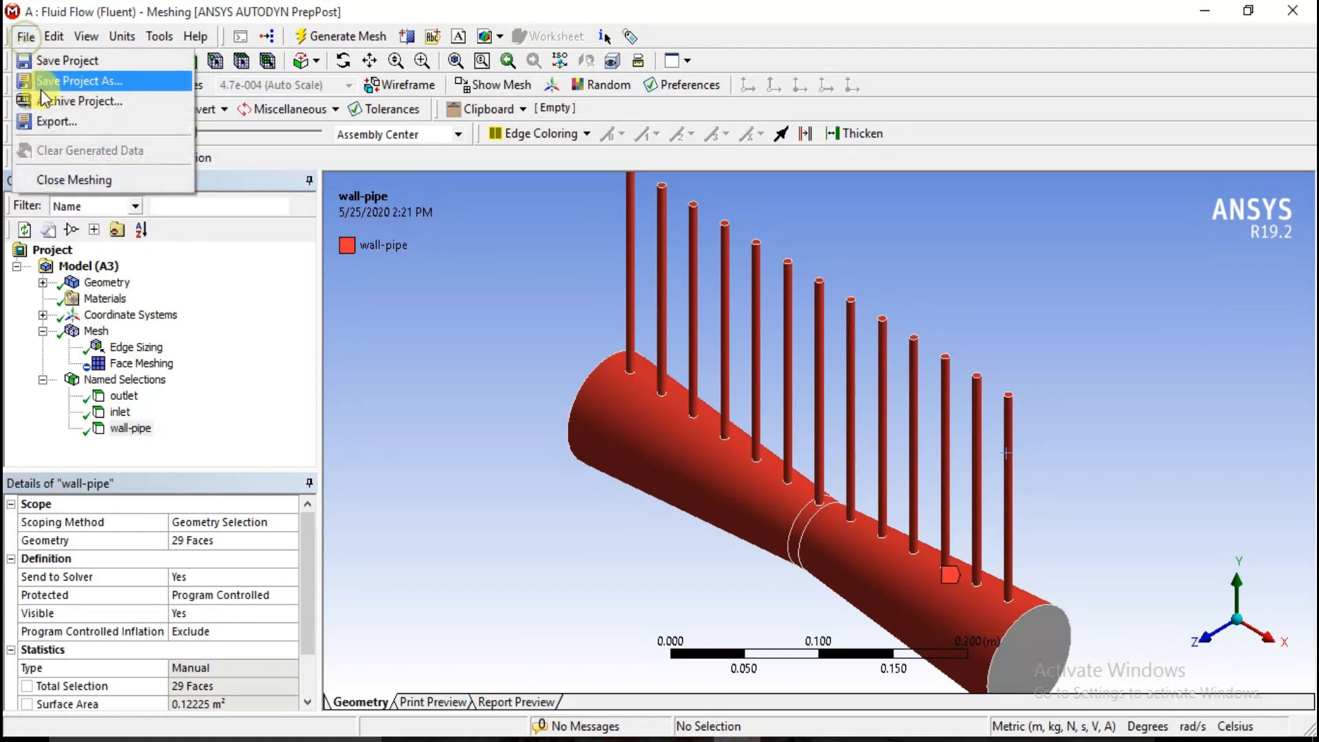
left_click(48, 180)
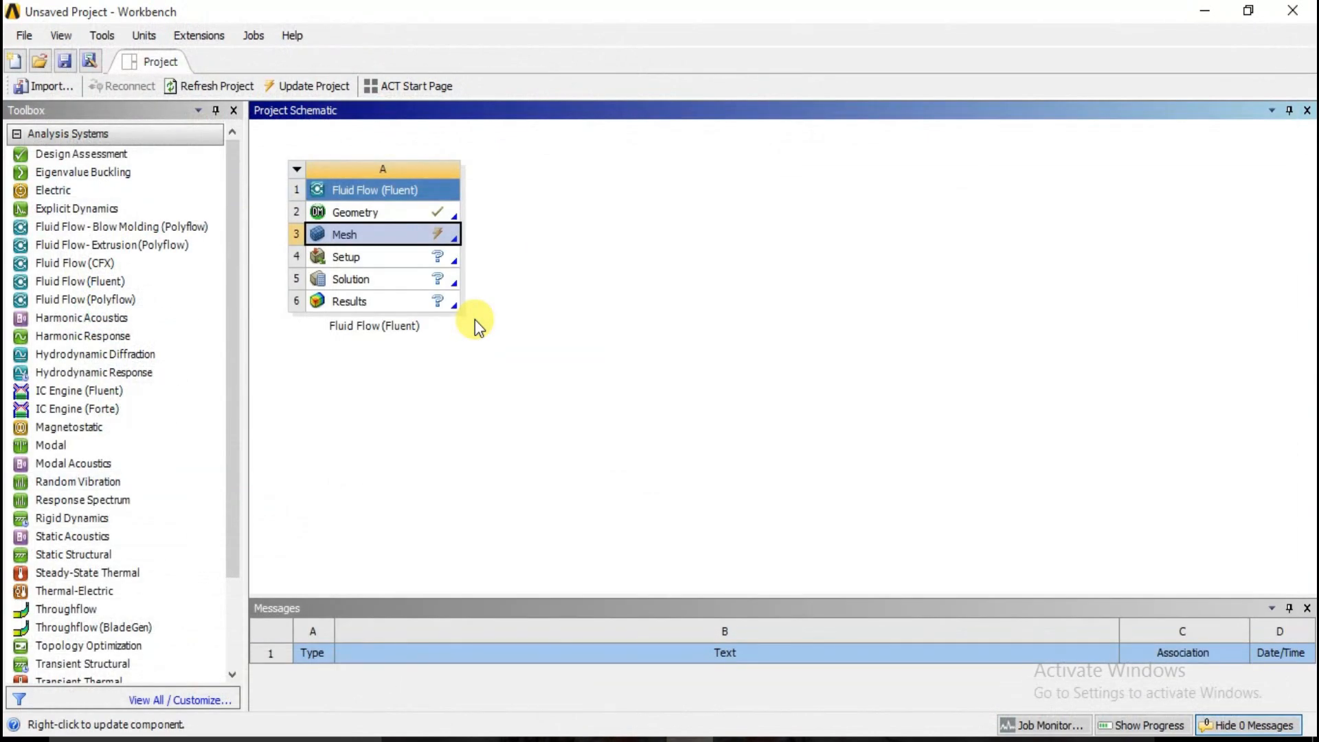
right_click(430, 230)
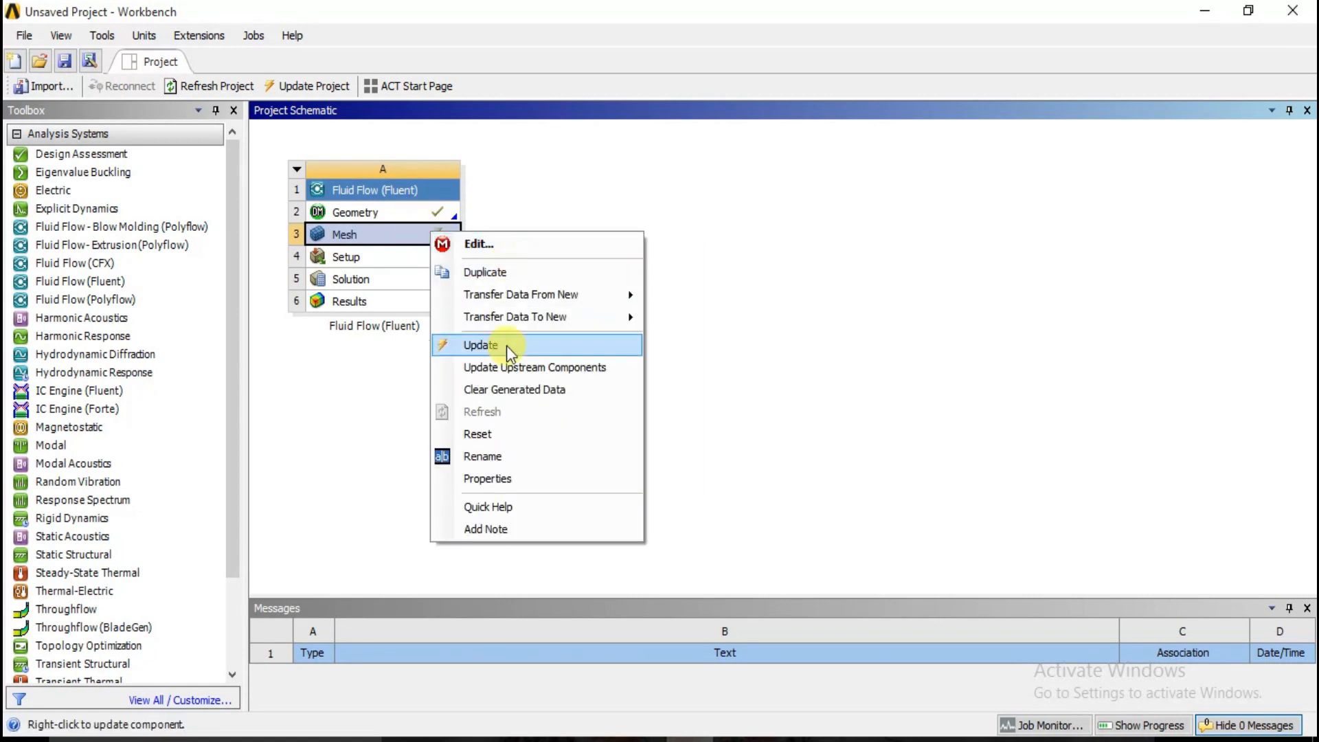
left_click(521, 349)
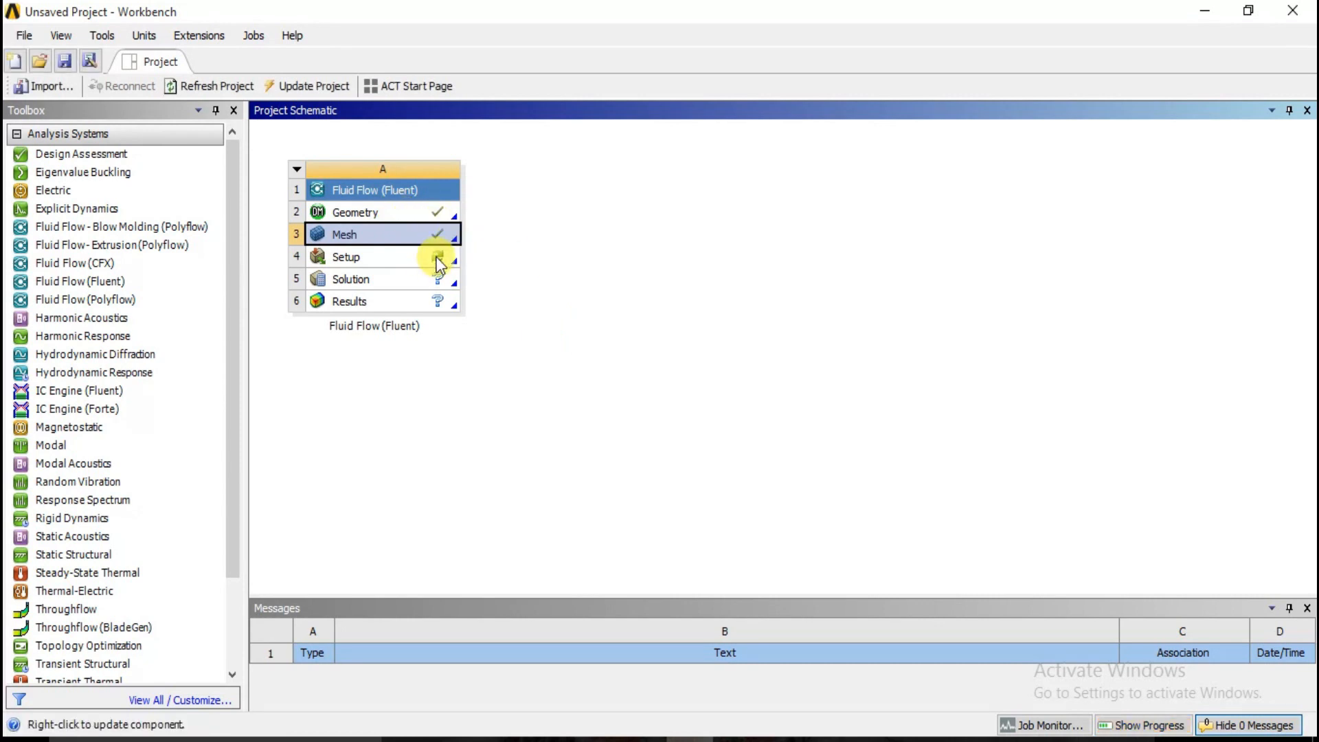
Step: Open the Setup cell for editing and launch Fluent with double precision and serial processing
left_click(437, 261)
right_click(437, 260)
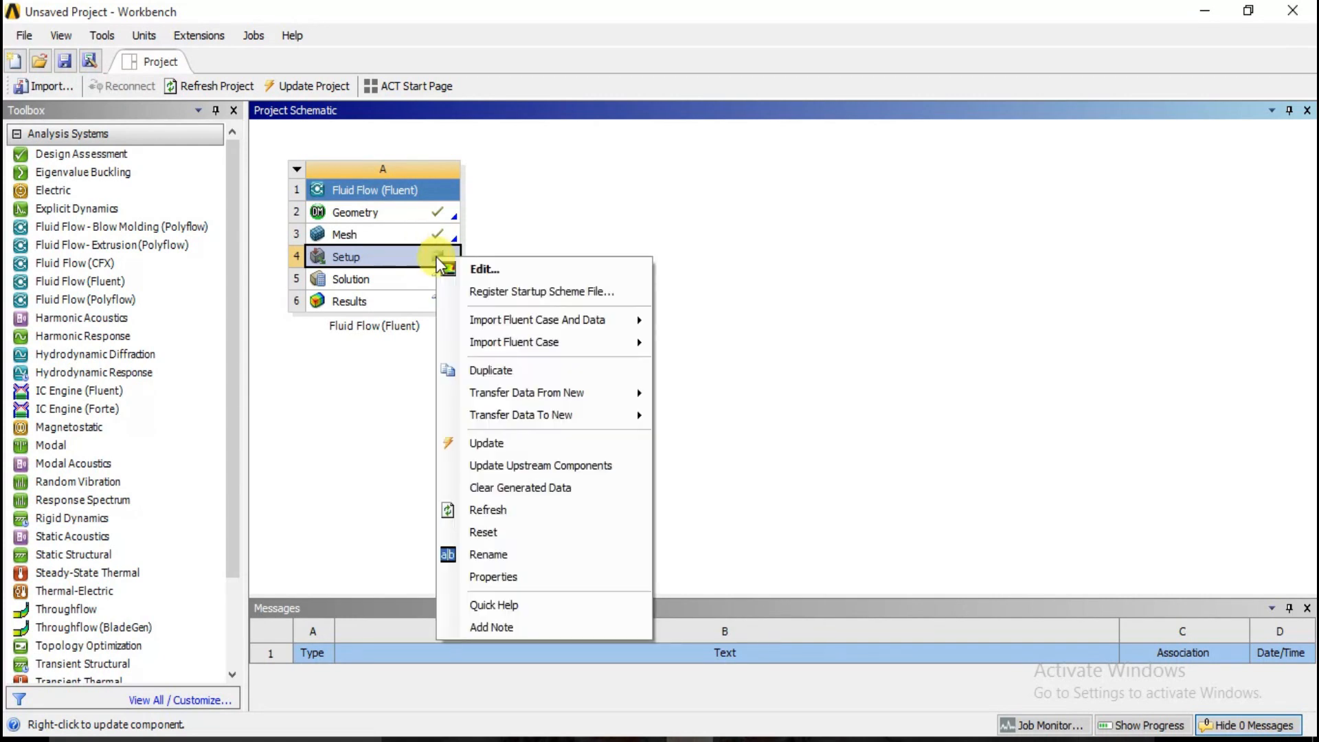
left_click(496, 268)
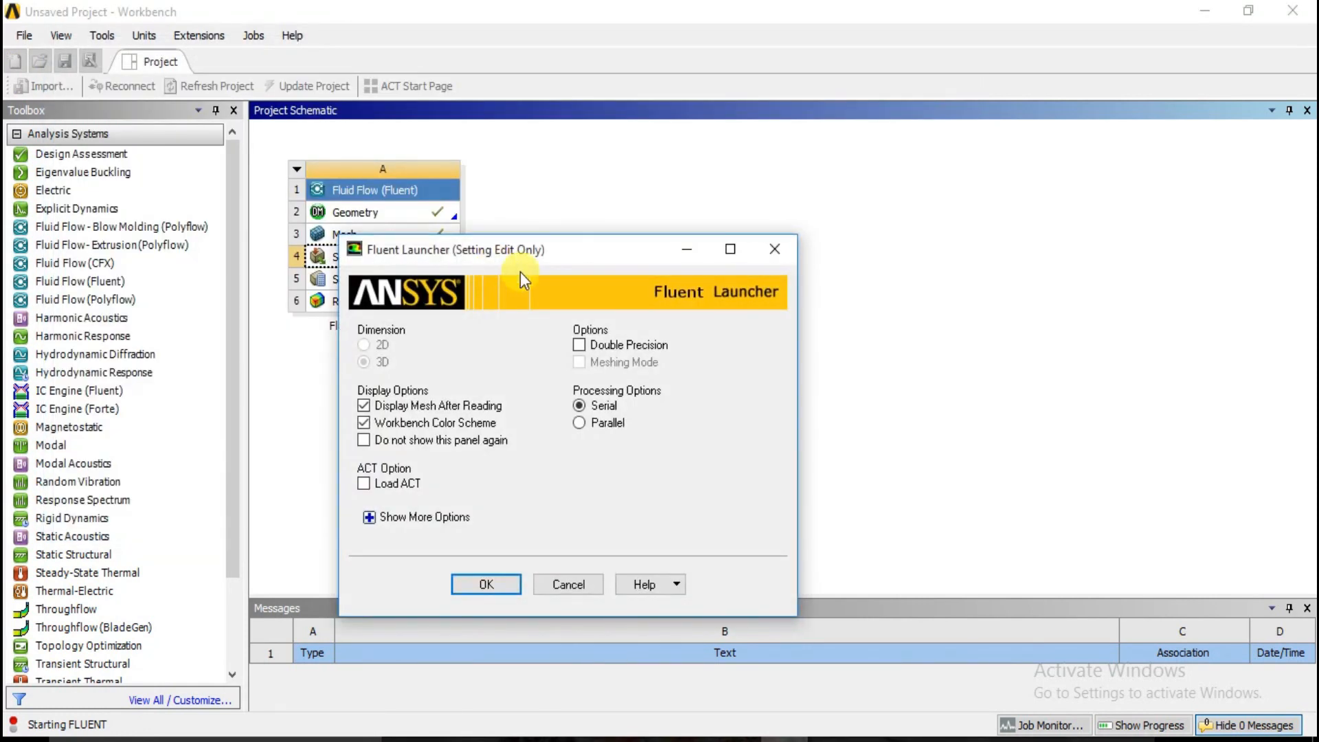
left_click(578, 347)
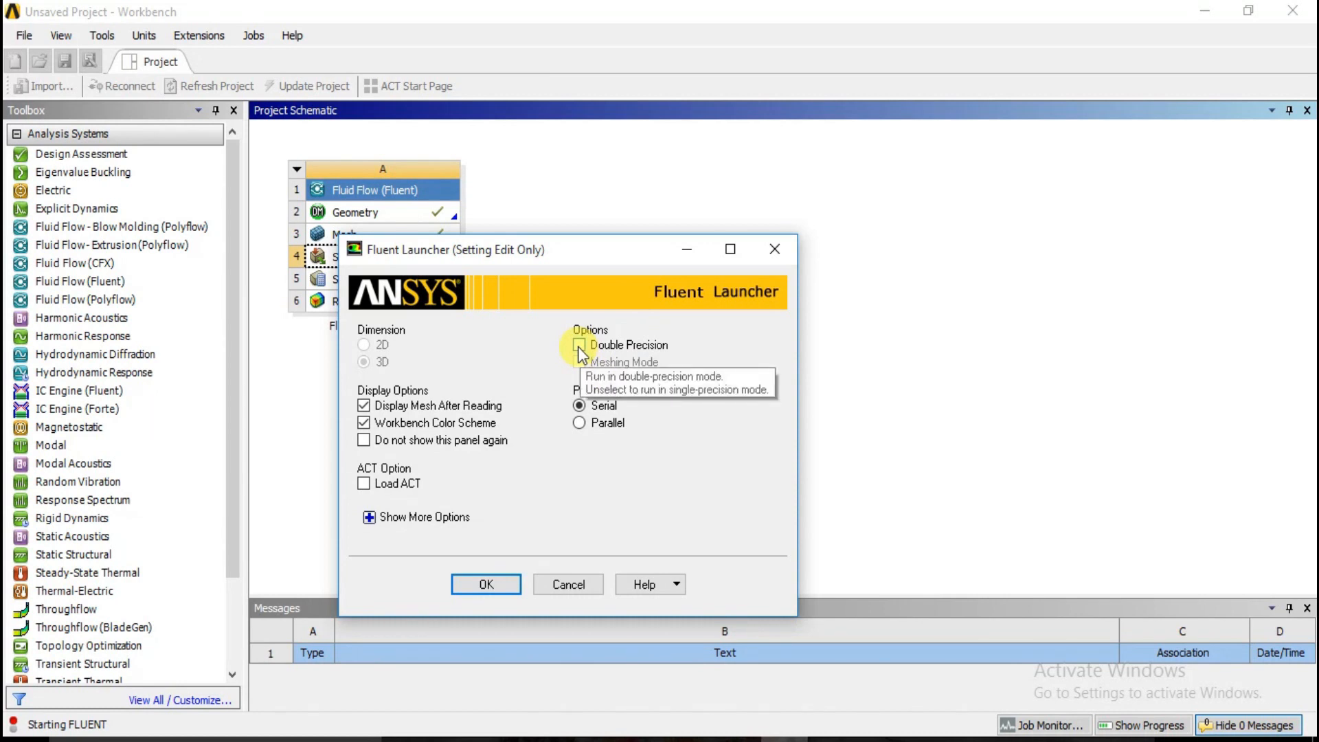
left_click(492, 604)
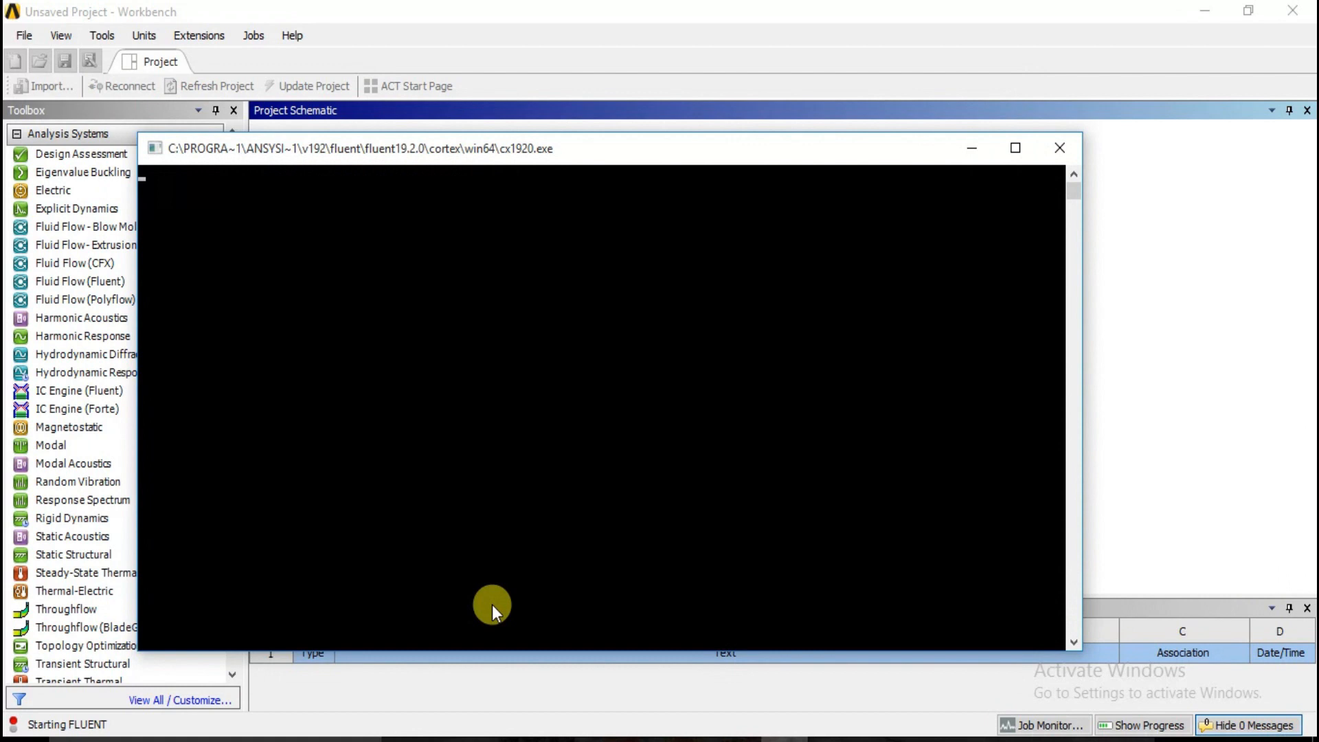
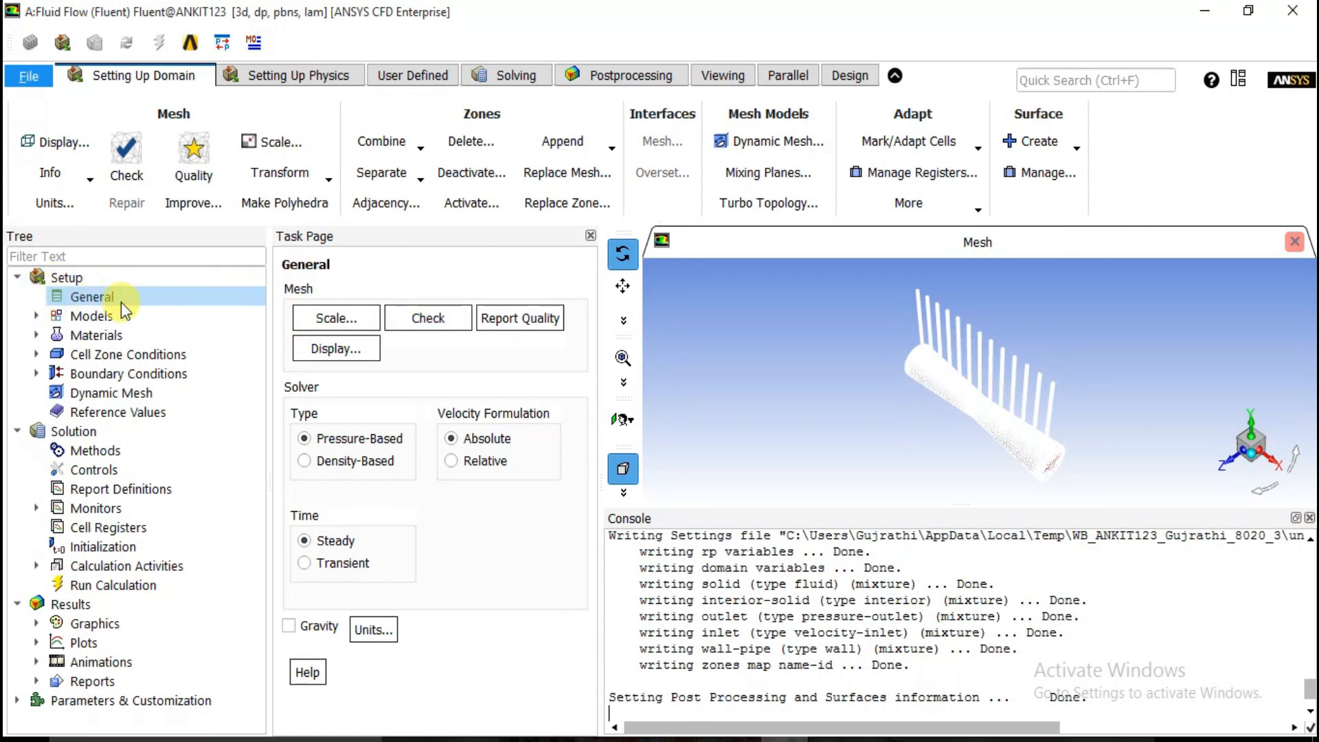
left_click(82, 300)
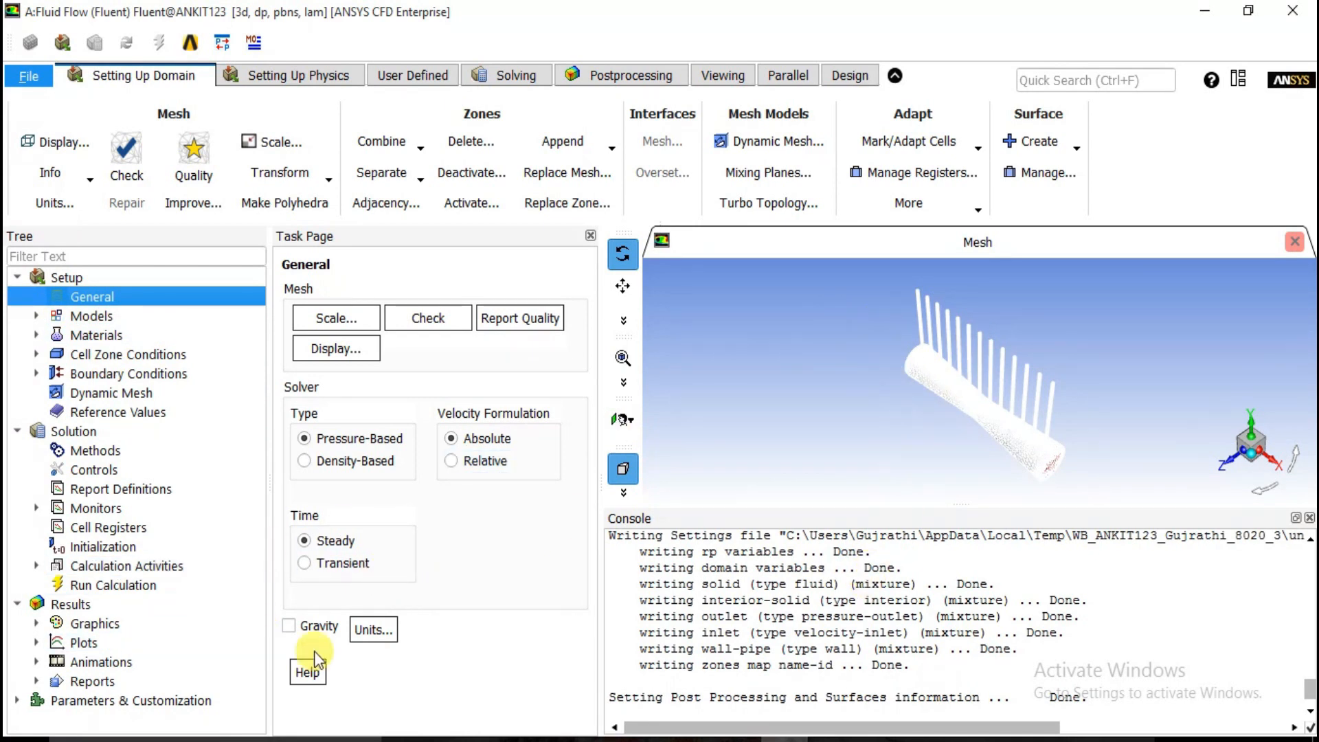
left_click(288, 626)
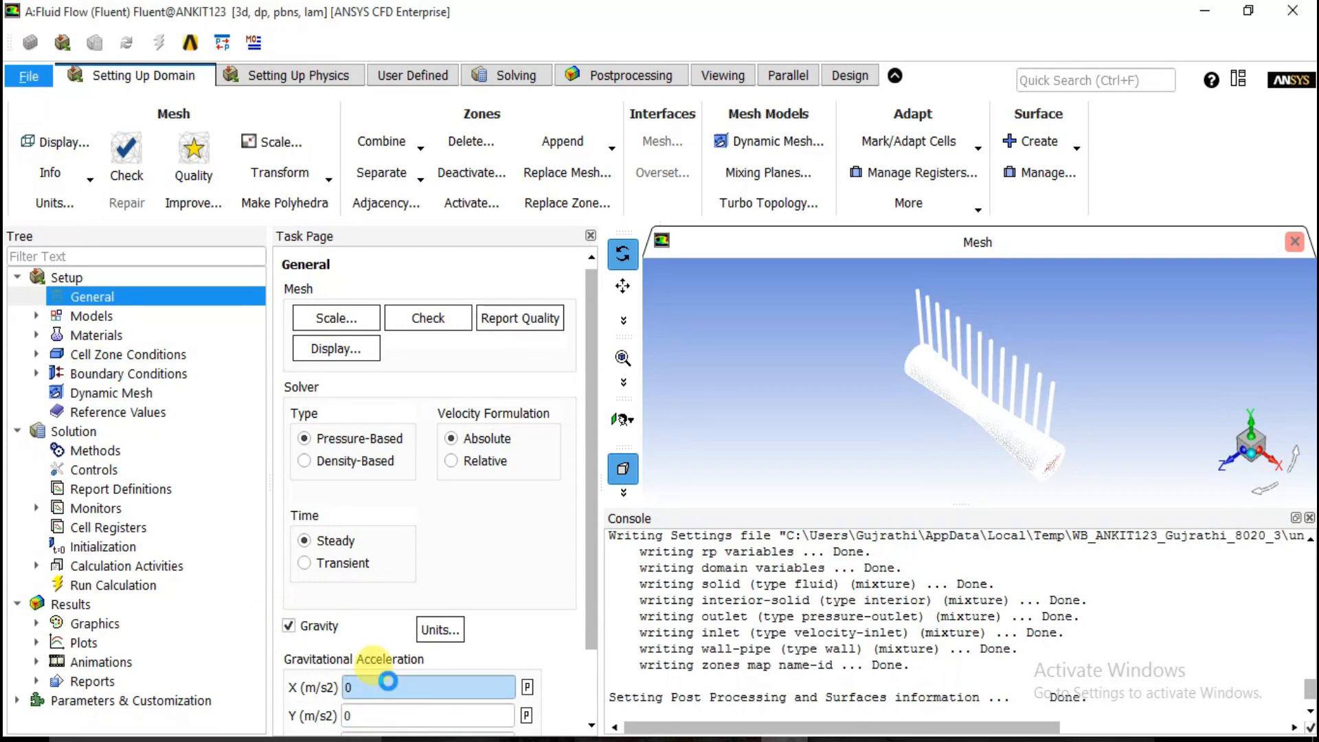
left_click(288, 626)
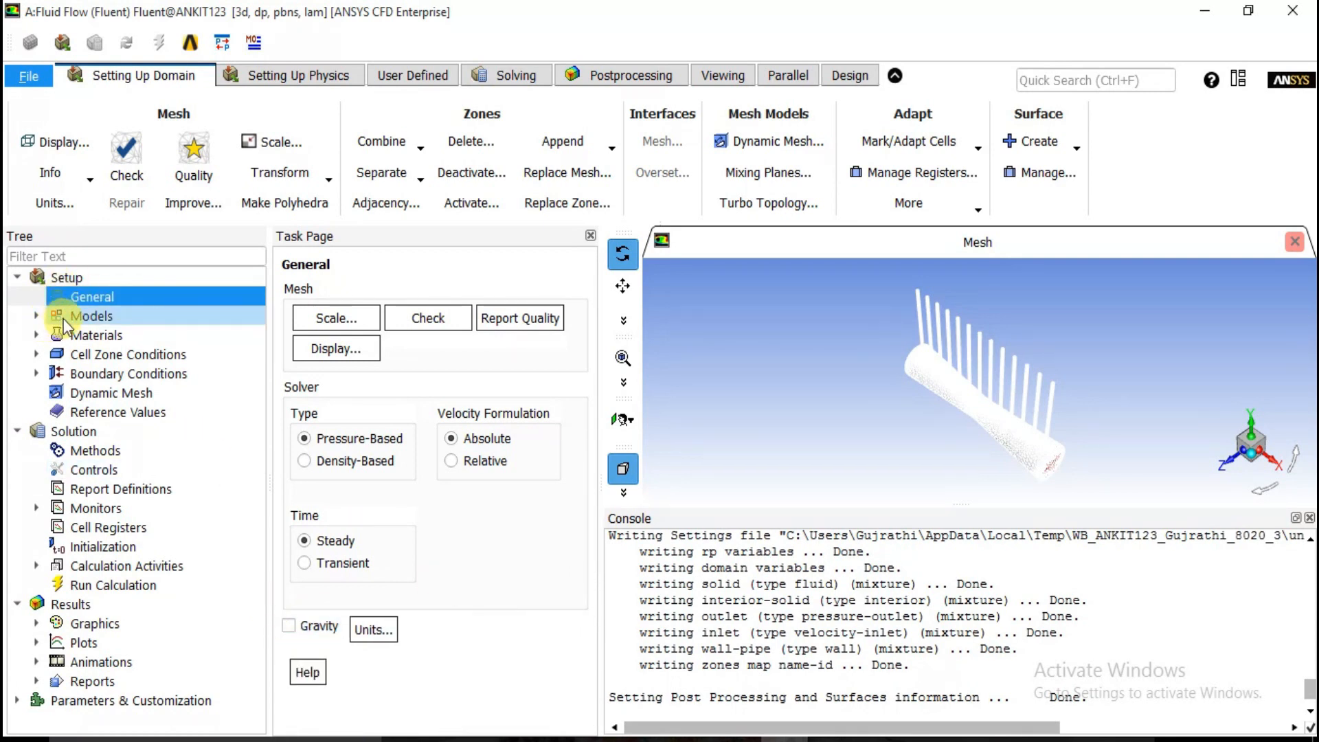
Step: Set the viscous model to k-epsilon (2 eqn), Standard, with Standard Wall Functions
double_click(67, 320)
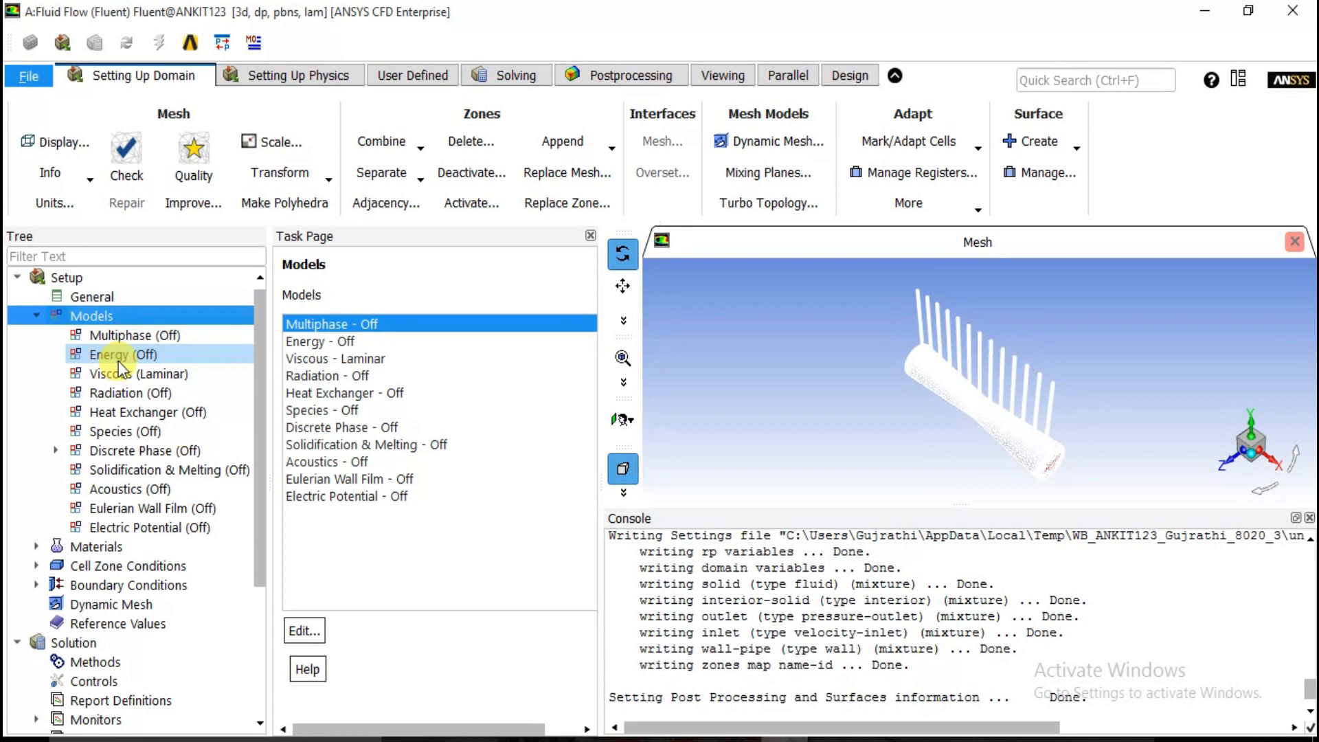
left_click(118, 358)
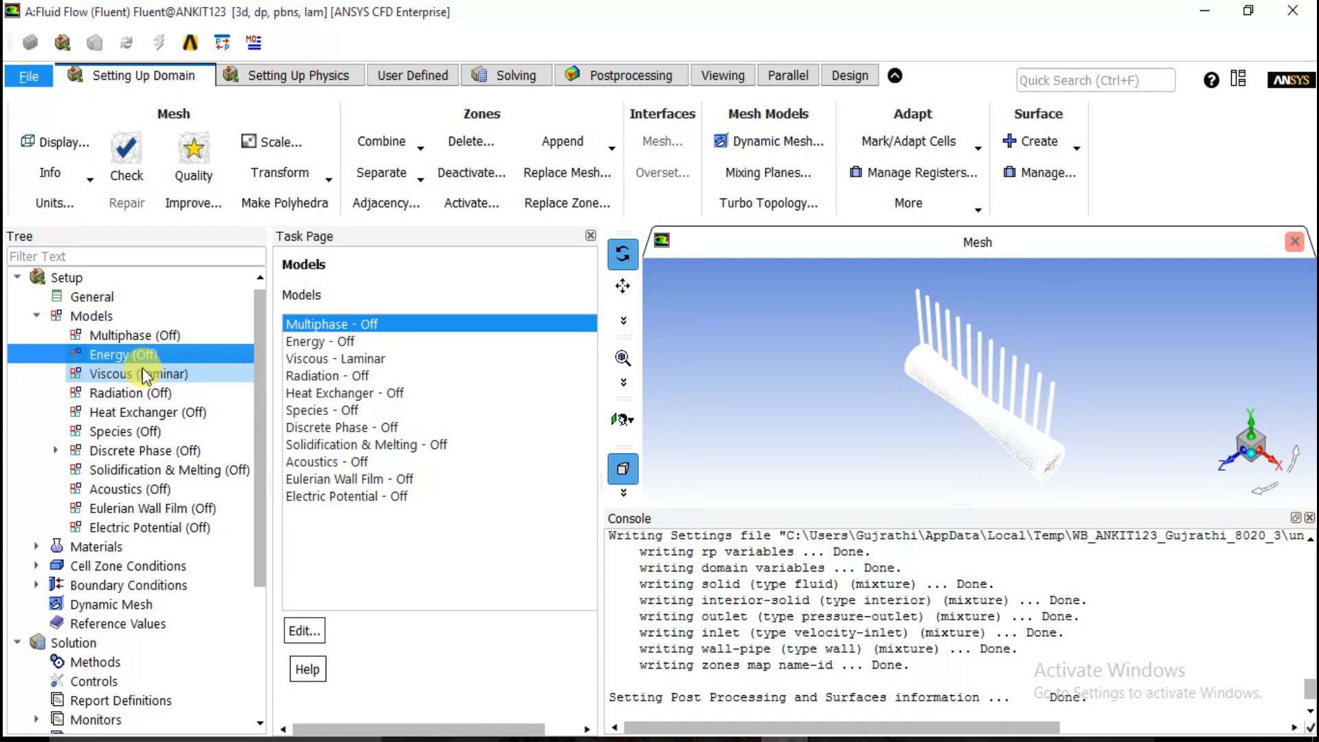
left_click(145, 375)
double_click(145, 375)
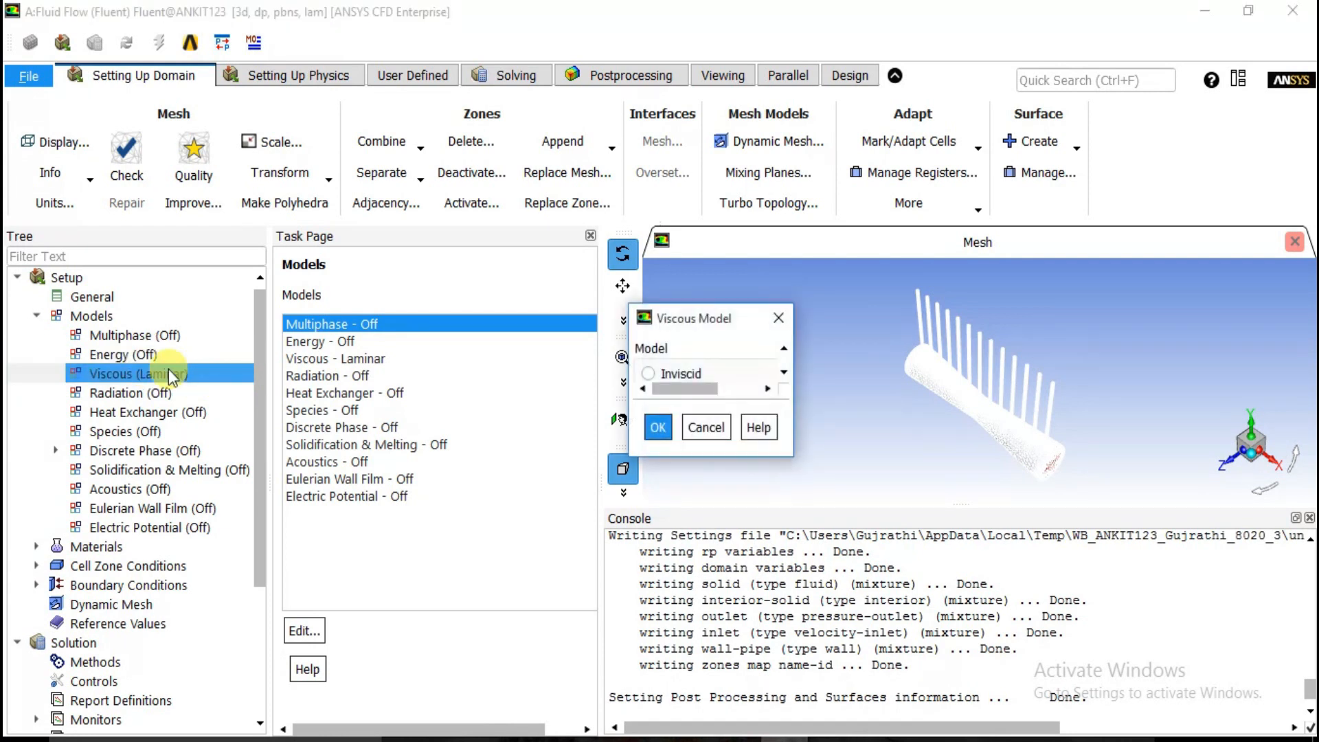
left_click_drag(400, 273, 287, 136)
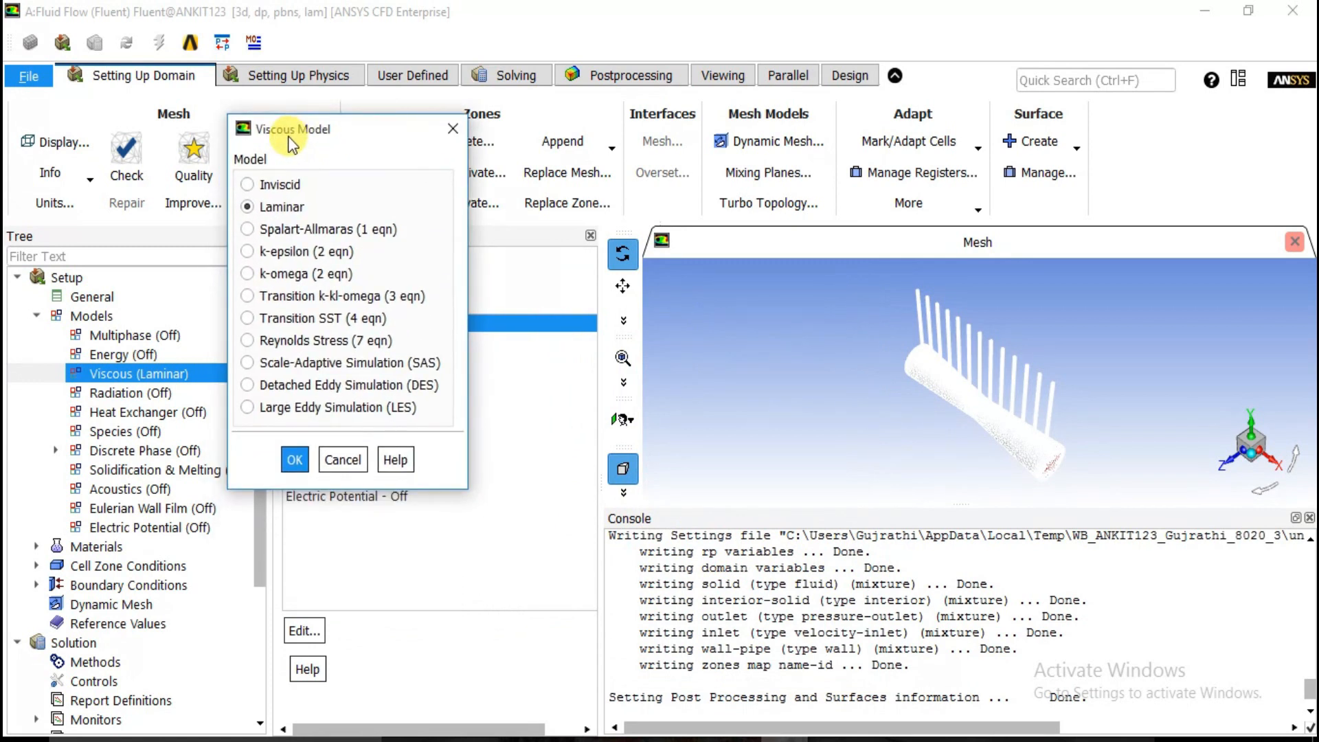
left_click(248, 252)
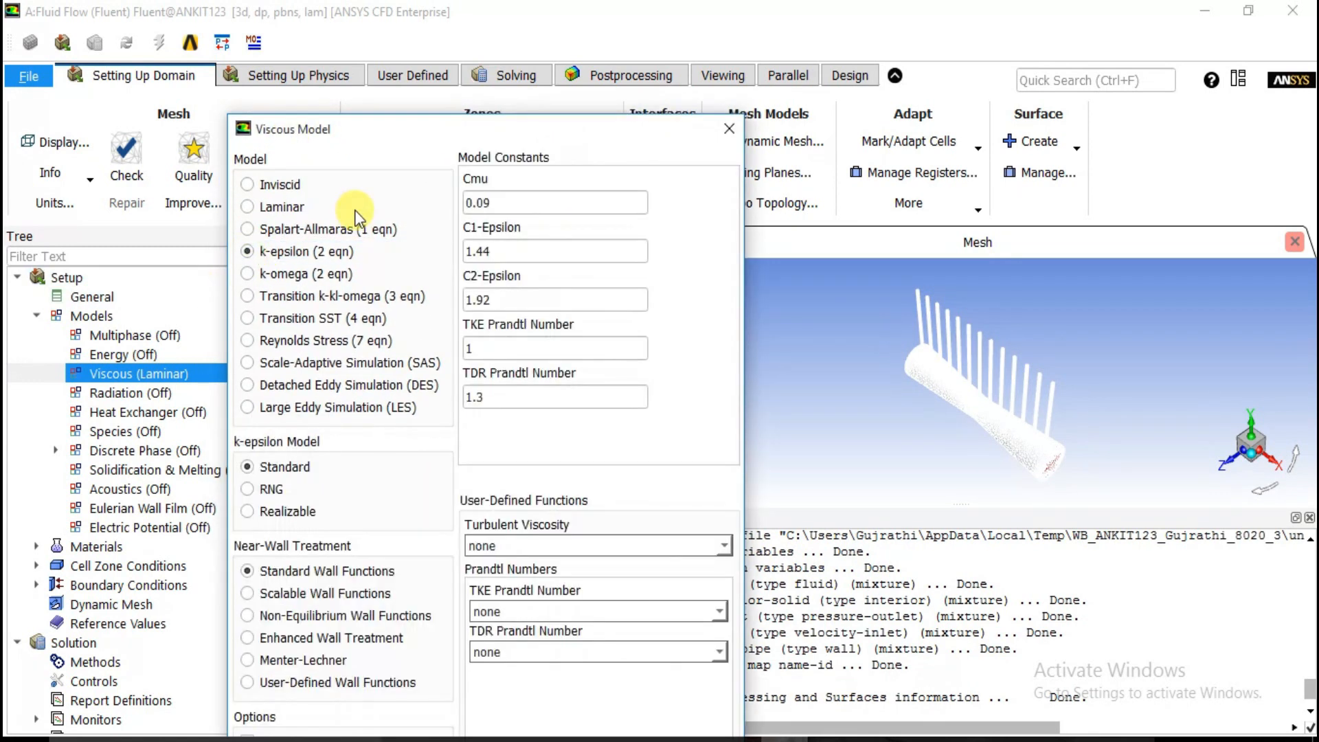
left_click_drag(411, 53, 454, 22)
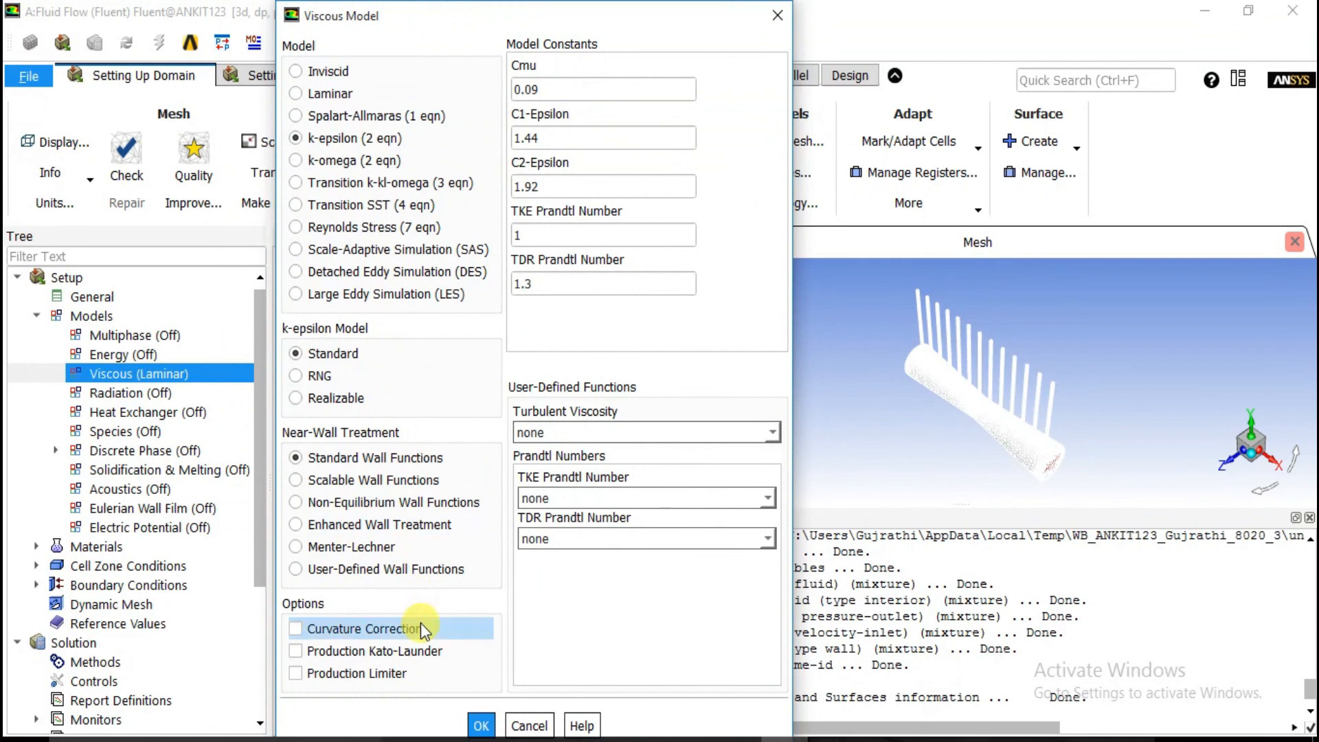
left_click(481, 725)
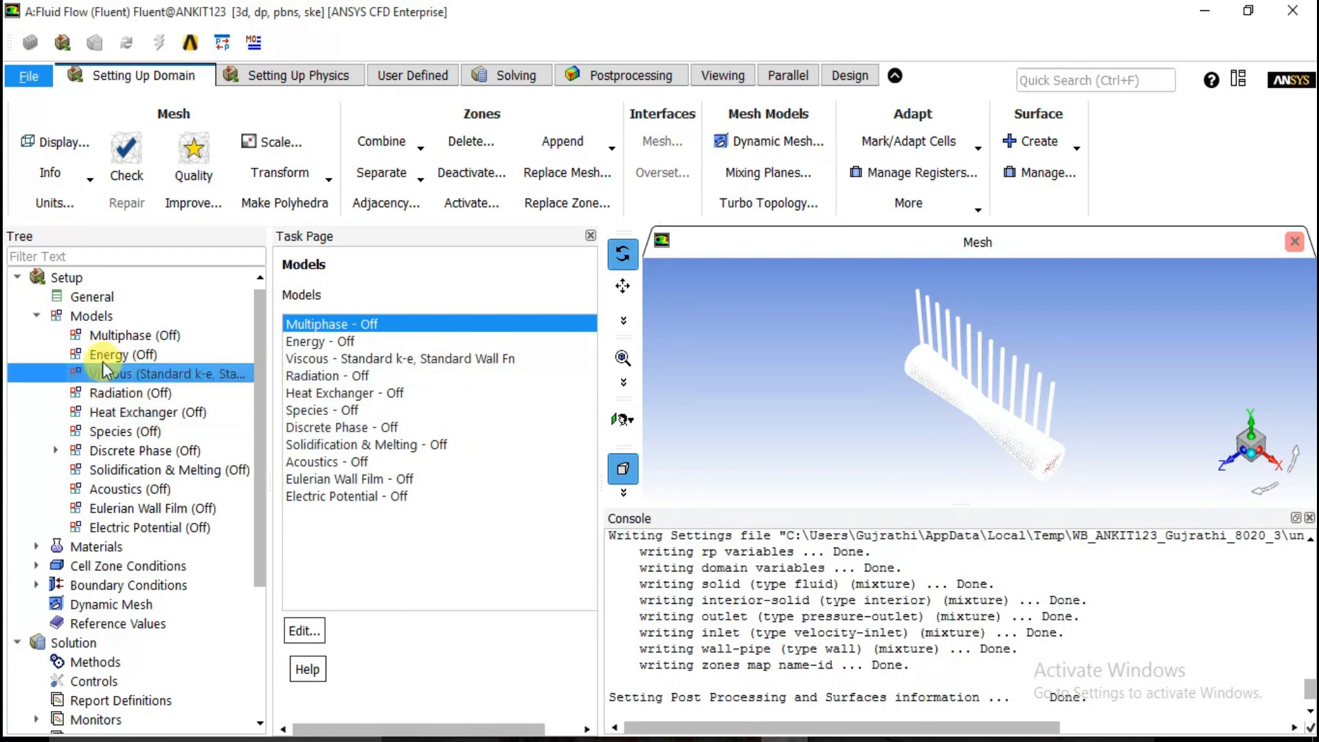
Step: Open the Fluent materials database from the editor of the solid material aluminum
left_click(35, 317)
left_click(38, 335)
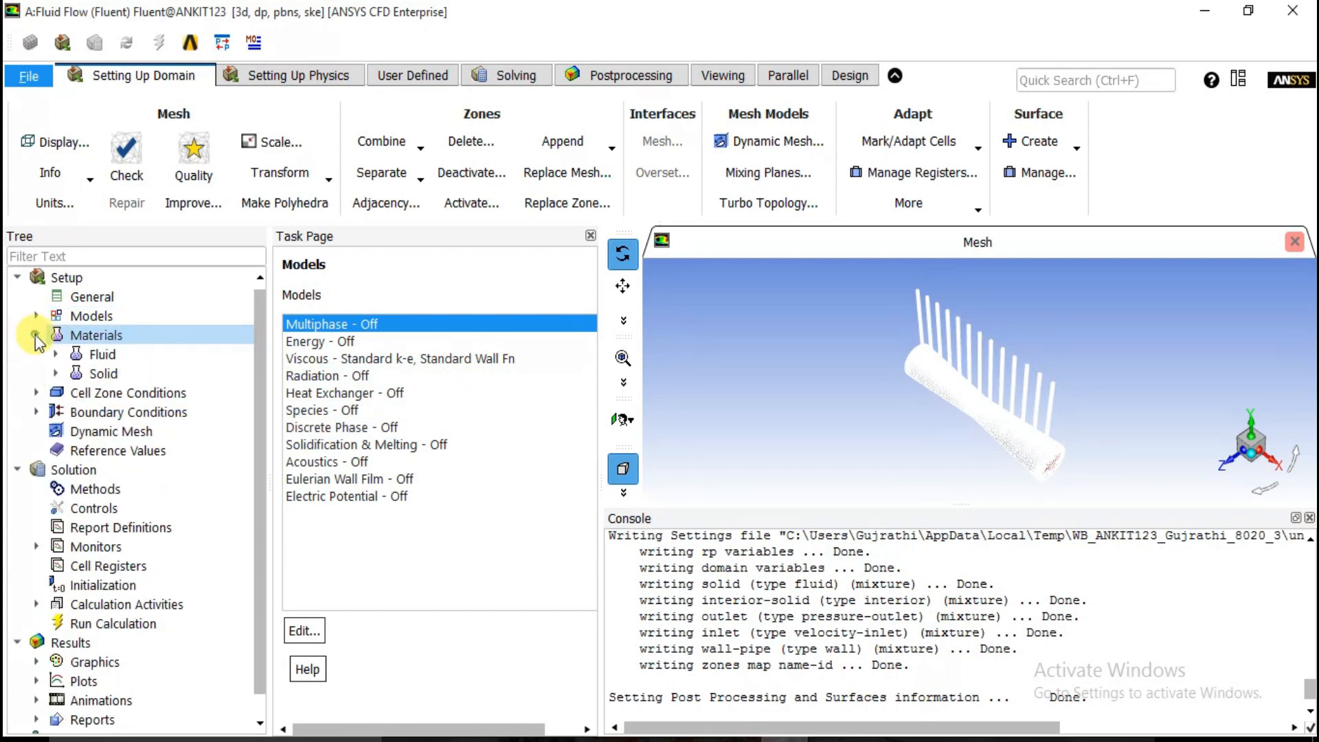
double_click(92, 335)
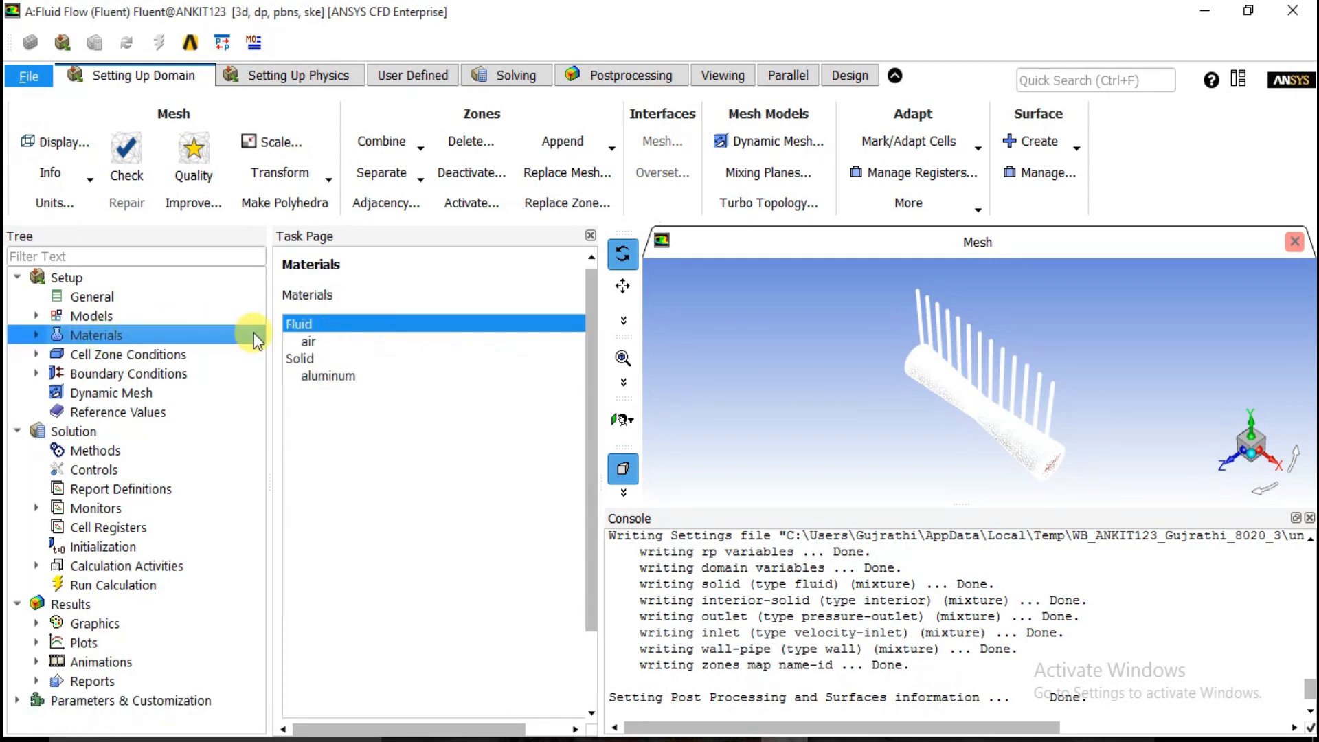
left_click(333, 376)
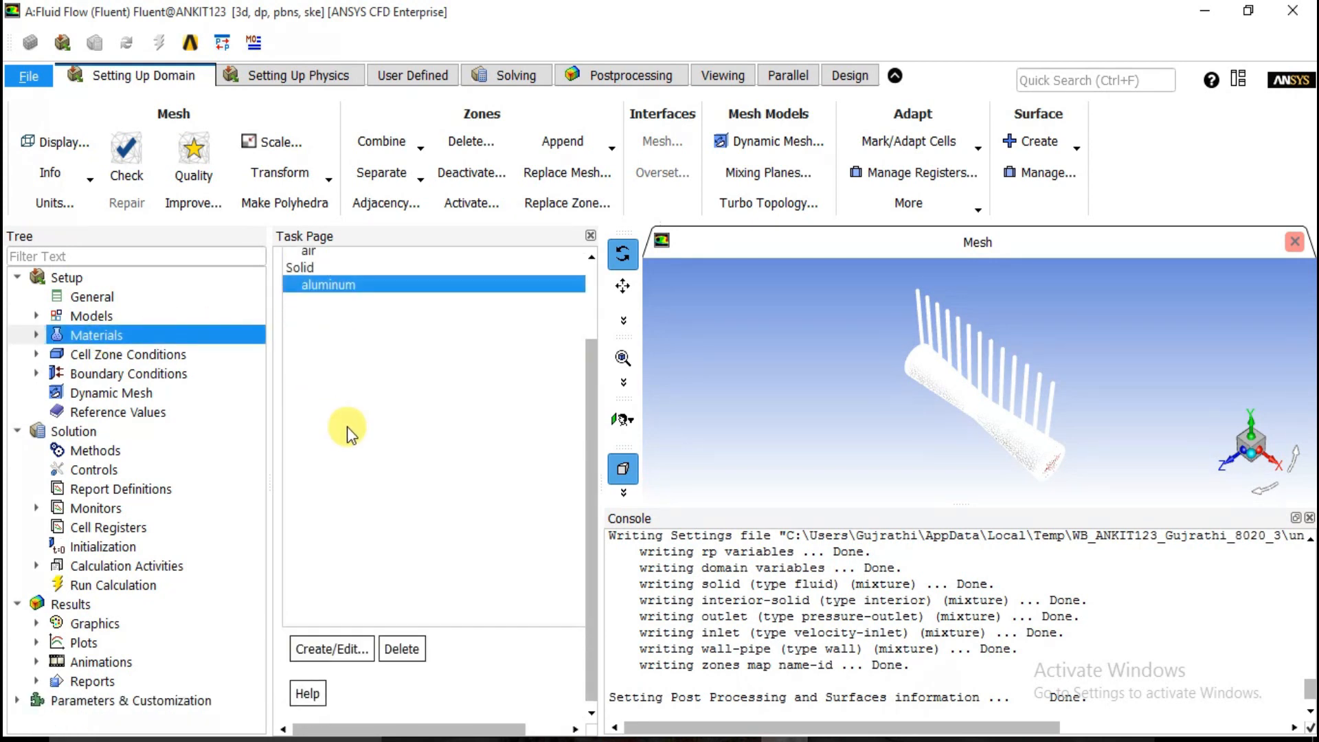
left_click(347, 649)
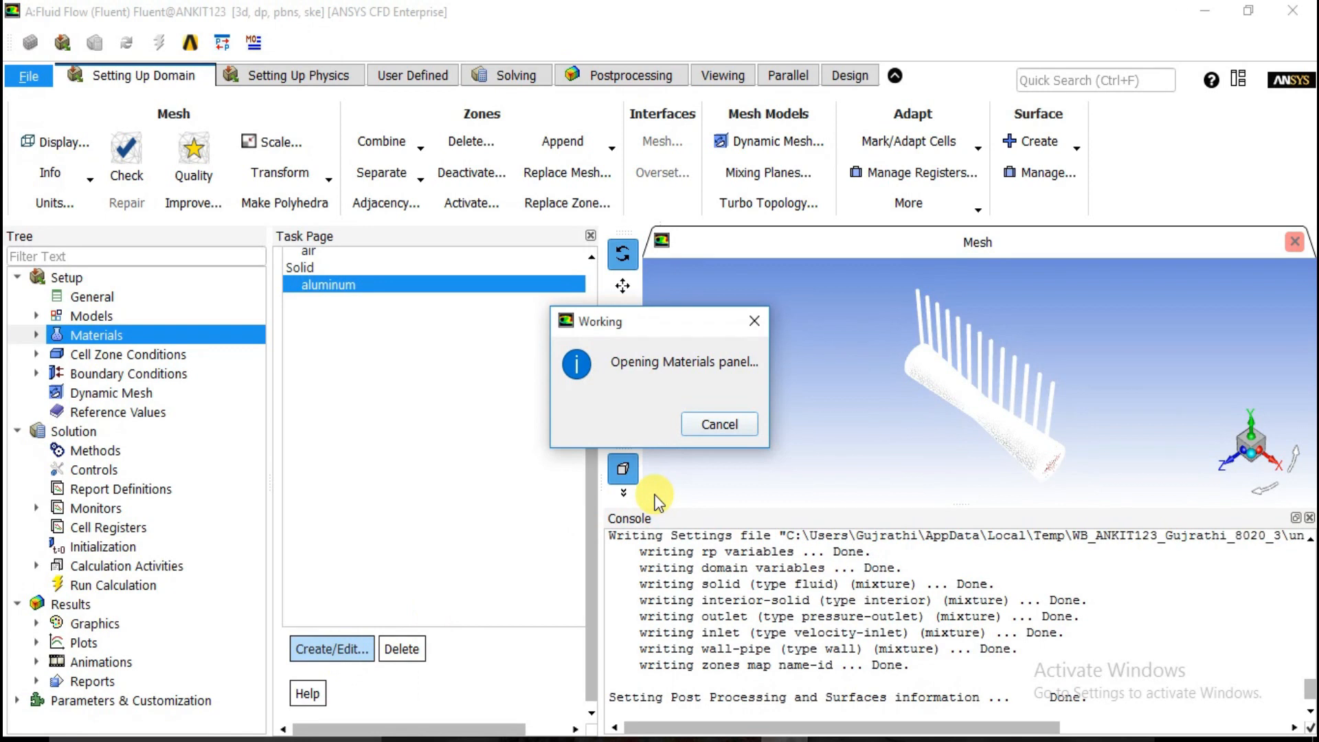
left_click_drag(737, 312, 291, 210)
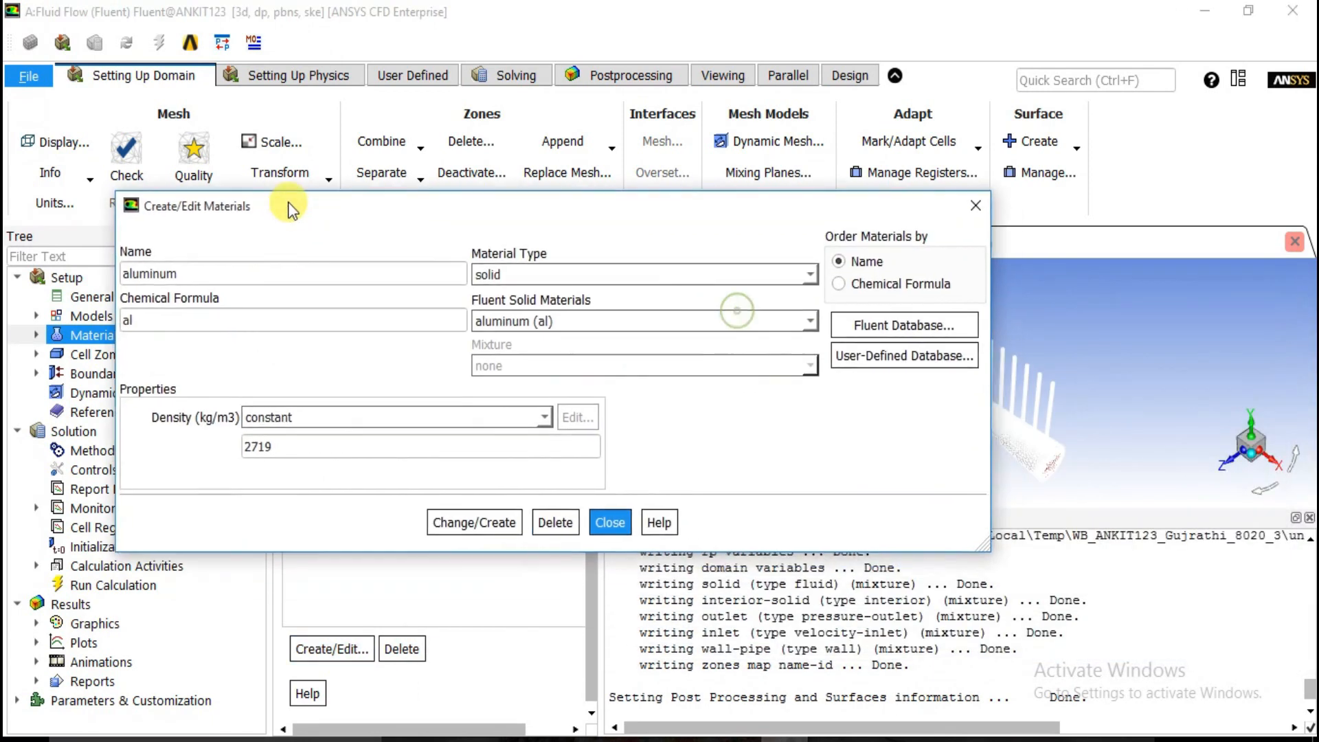
left_click(858, 320)
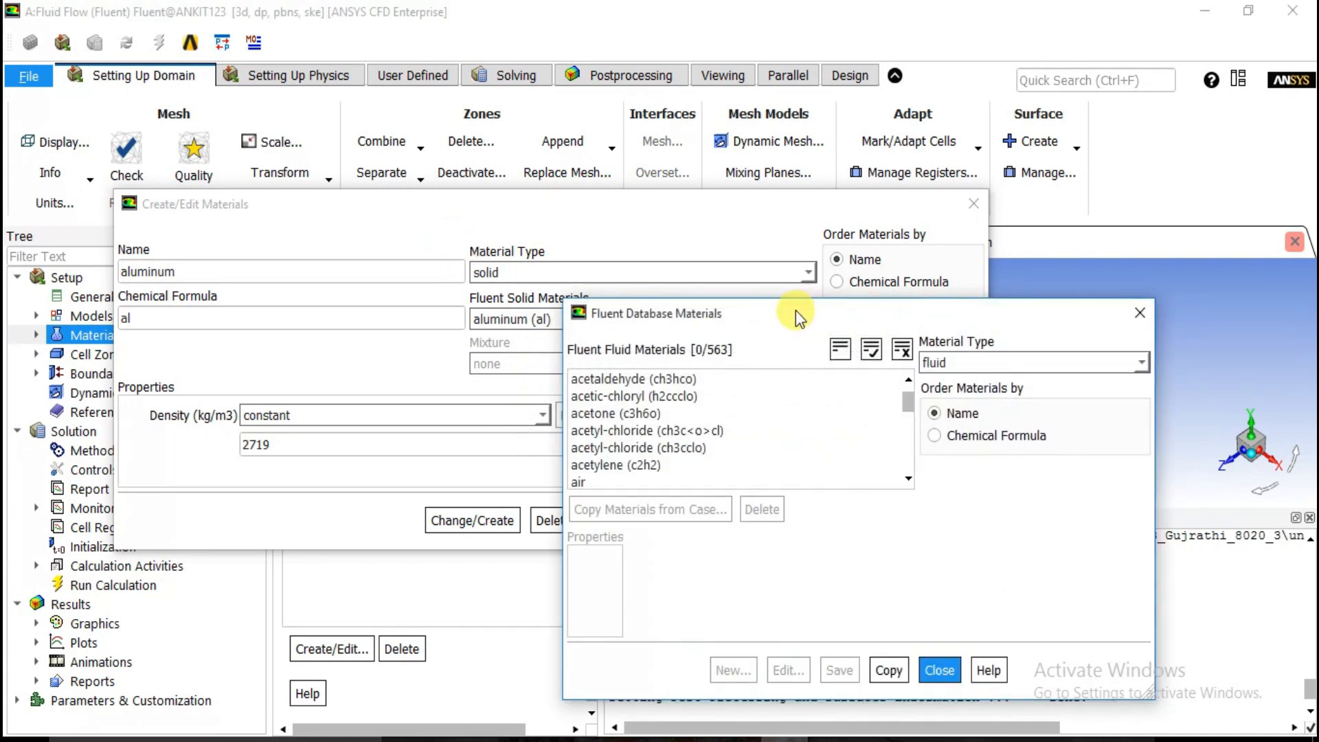
left_click_drag(795, 310, 577, 179)
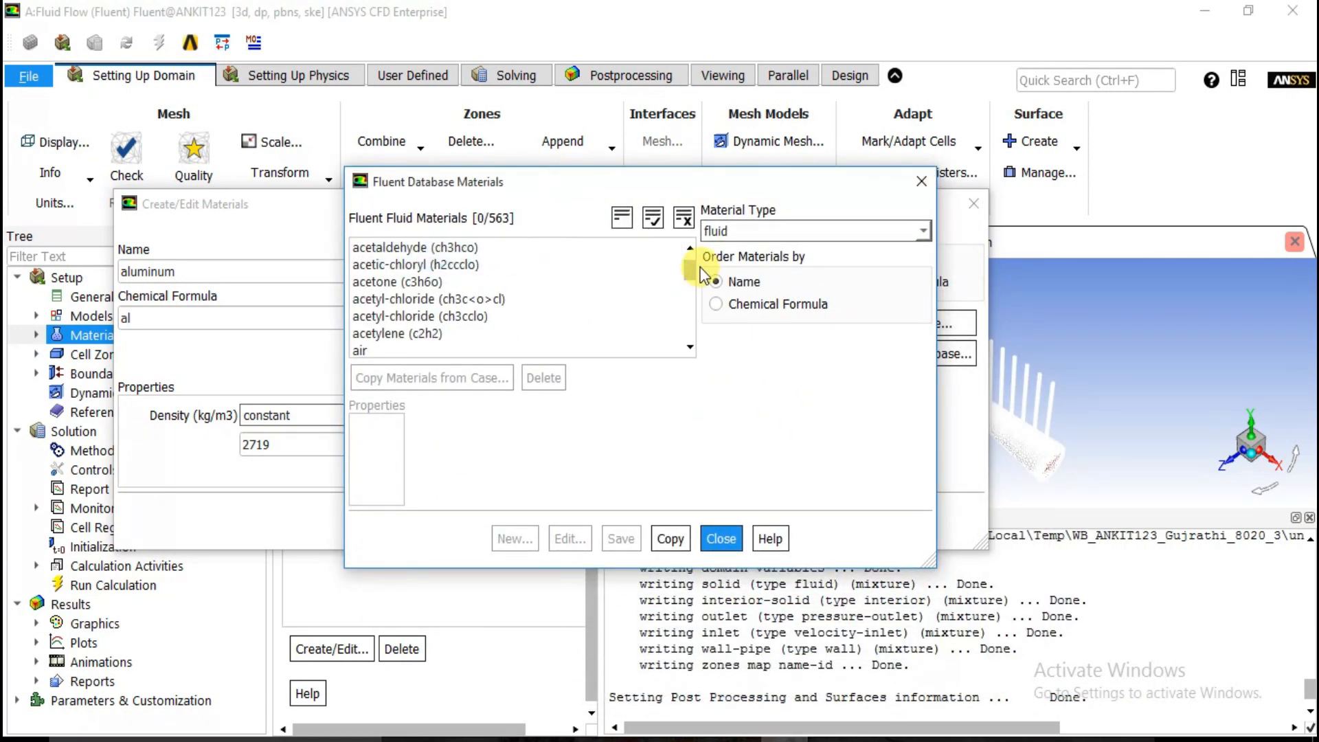
Step: Copy water-liquid (h2o<l>) from the Fluent fluid database into the case materials and close the material editor
left_click_drag(698, 268, 689, 327)
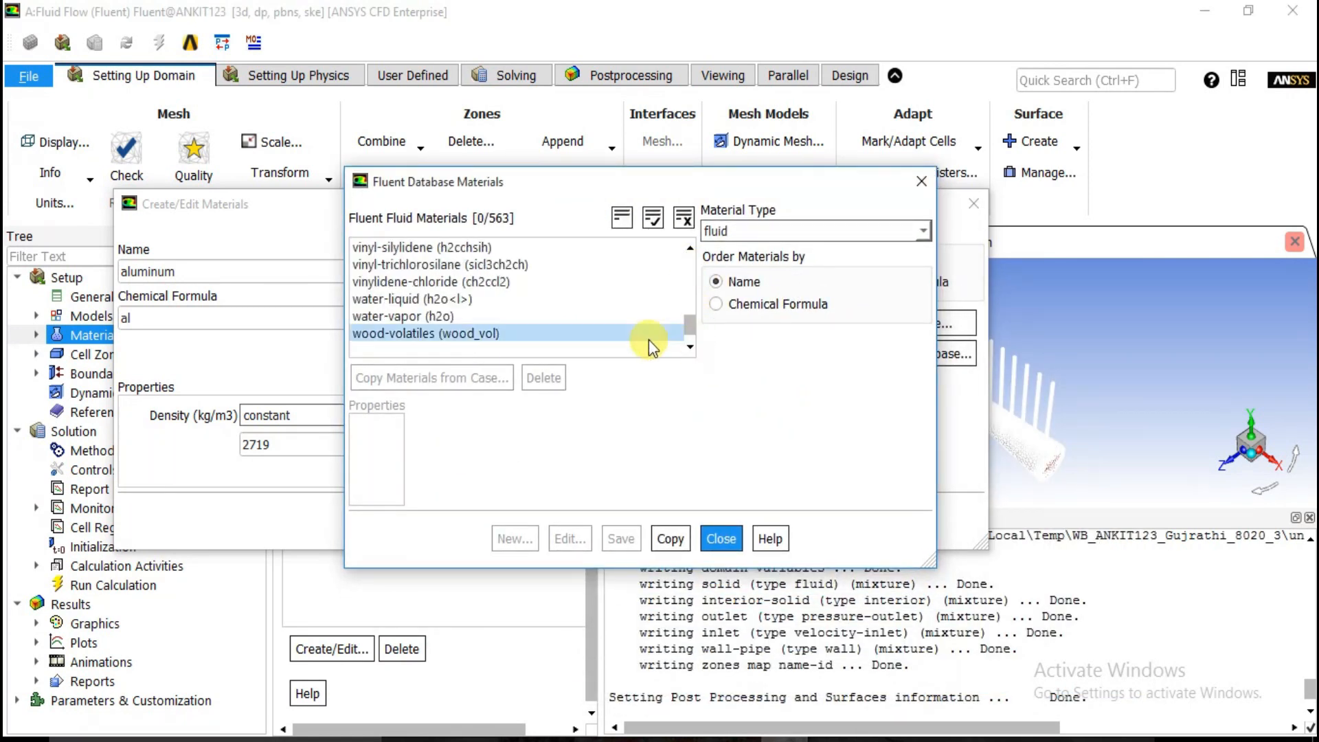
left_click(427, 316)
left_click(426, 299)
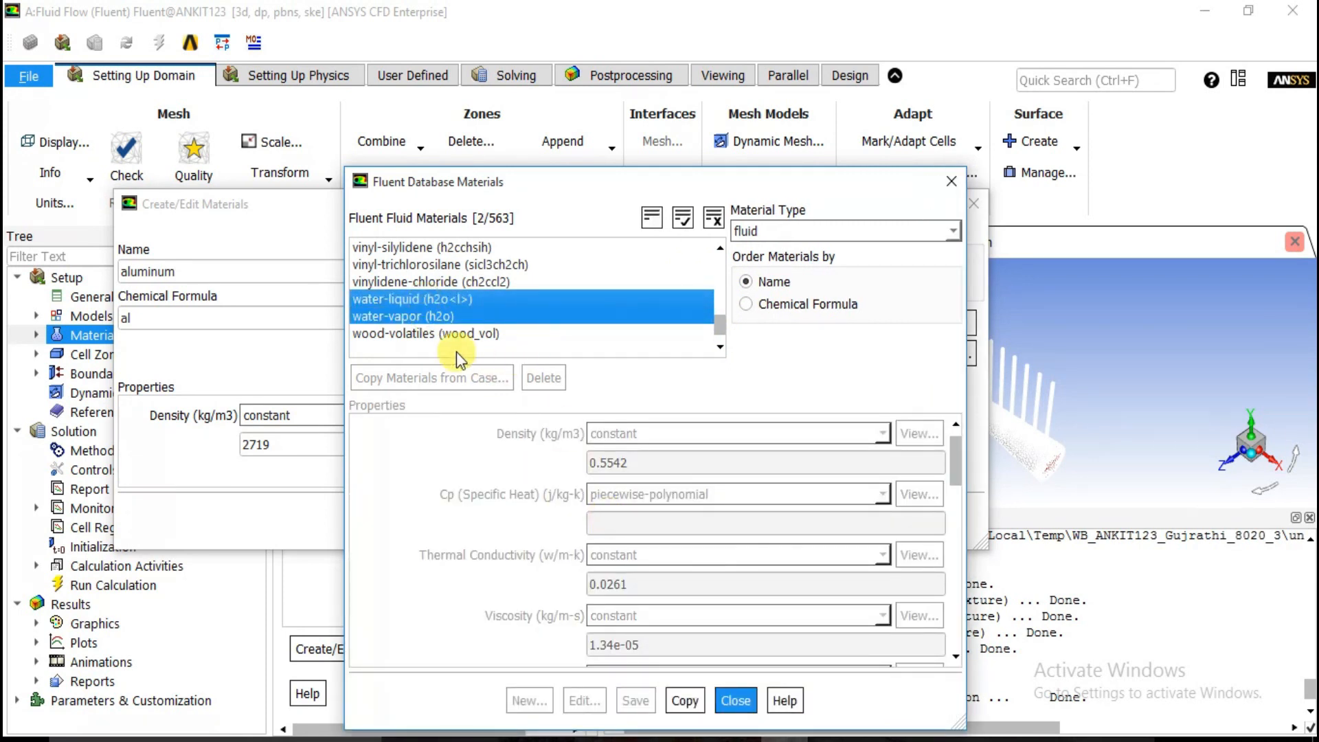
left_click(427, 316)
left_click(692, 701)
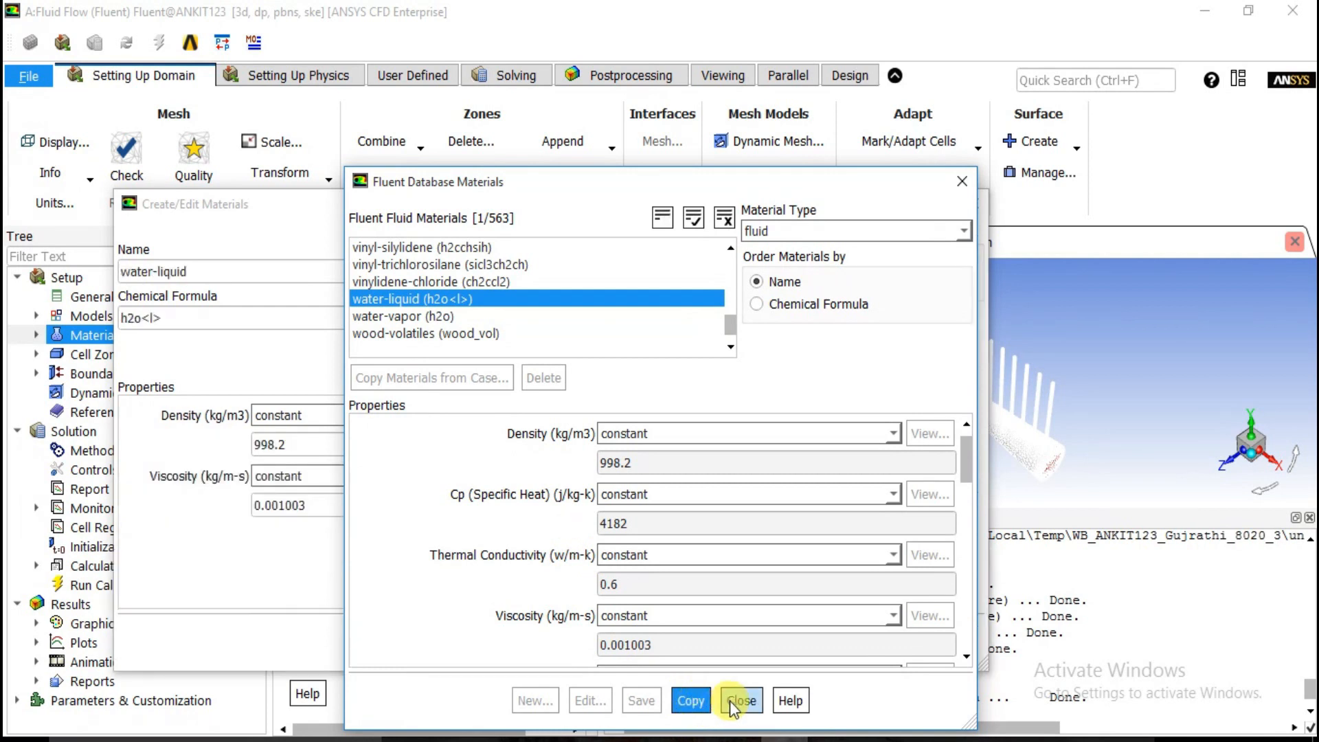
left_click(740, 701)
left_click(600, 644)
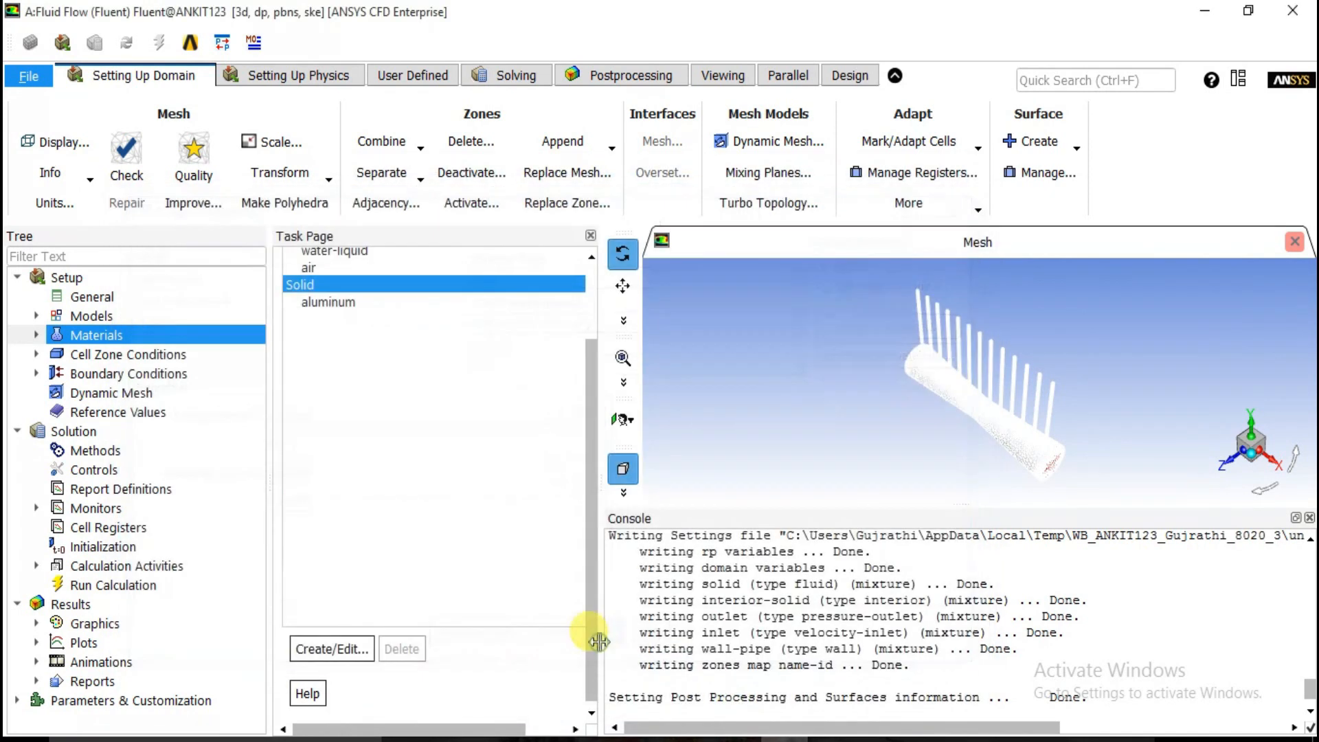
left_click(294, 301)
scroll(341, 356, "up", 2)
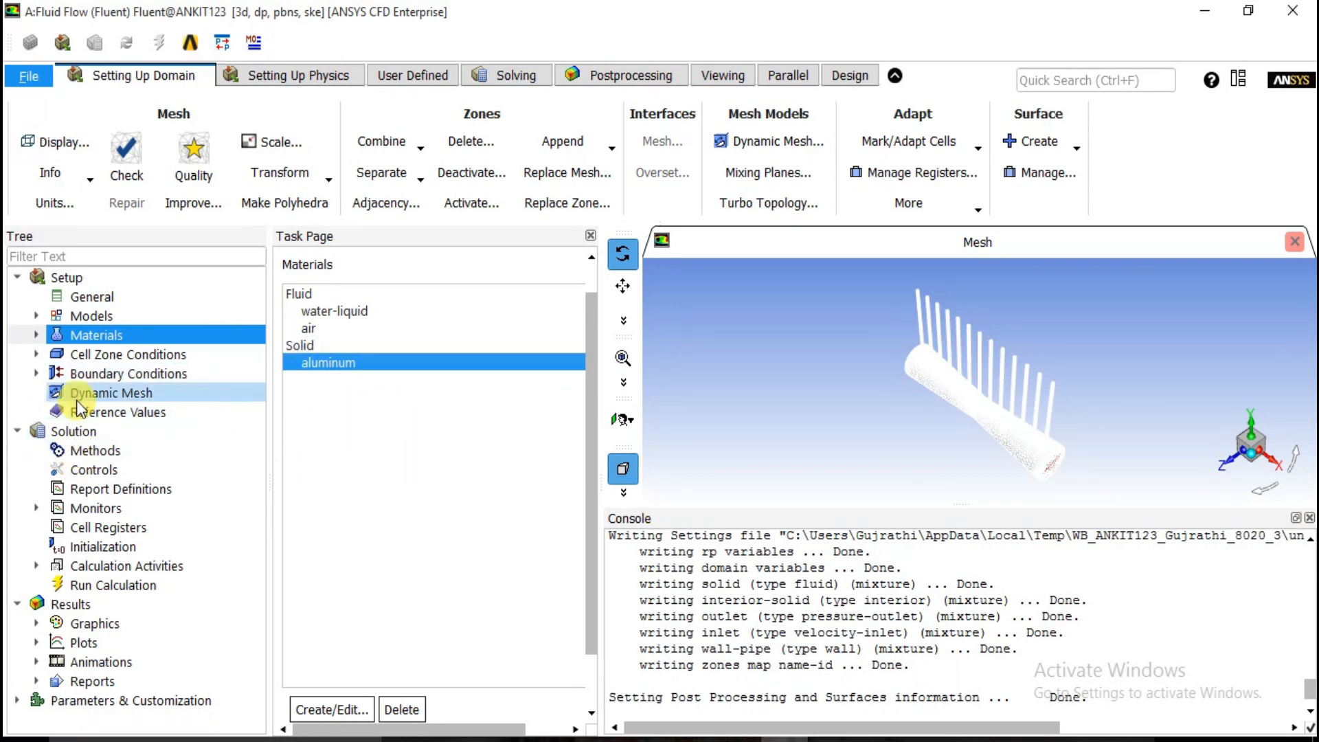
Step: Assign water-liquid as the material of the fluid cell zone "solid"
left_click(35, 355)
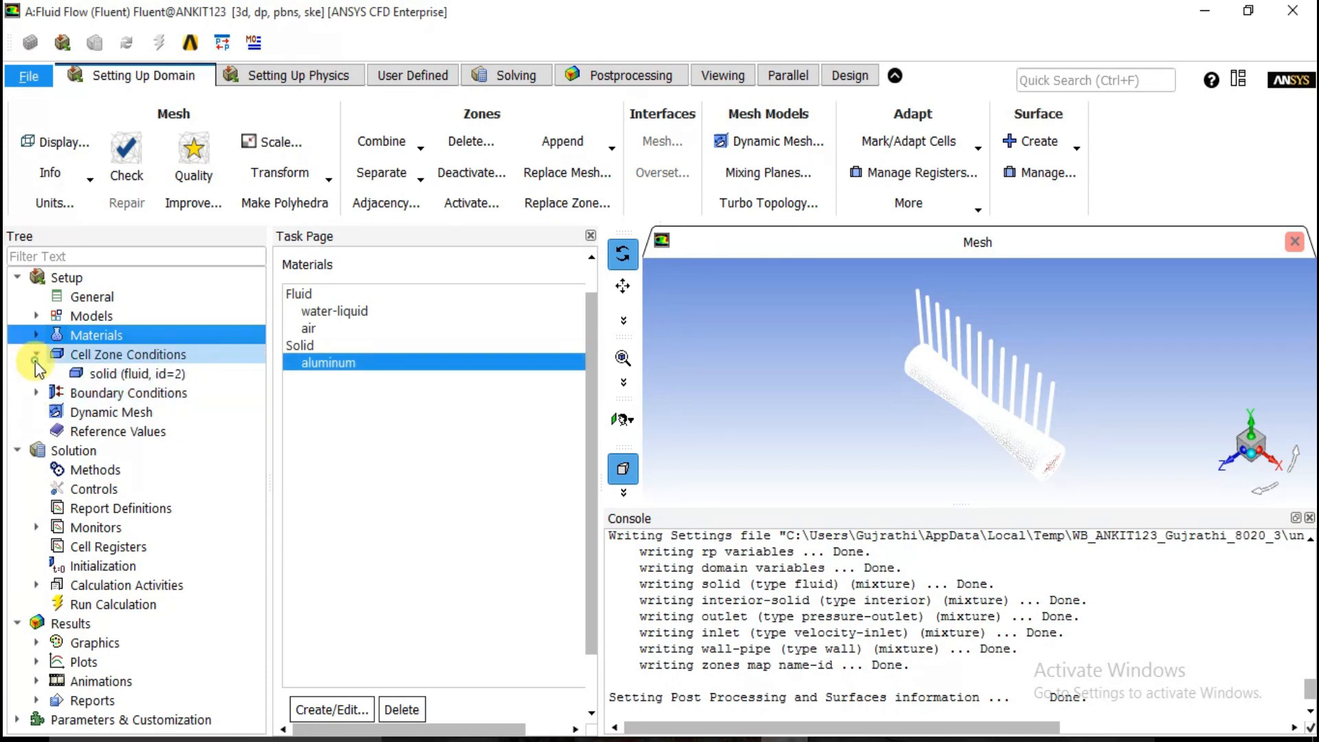
double_click(130, 357)
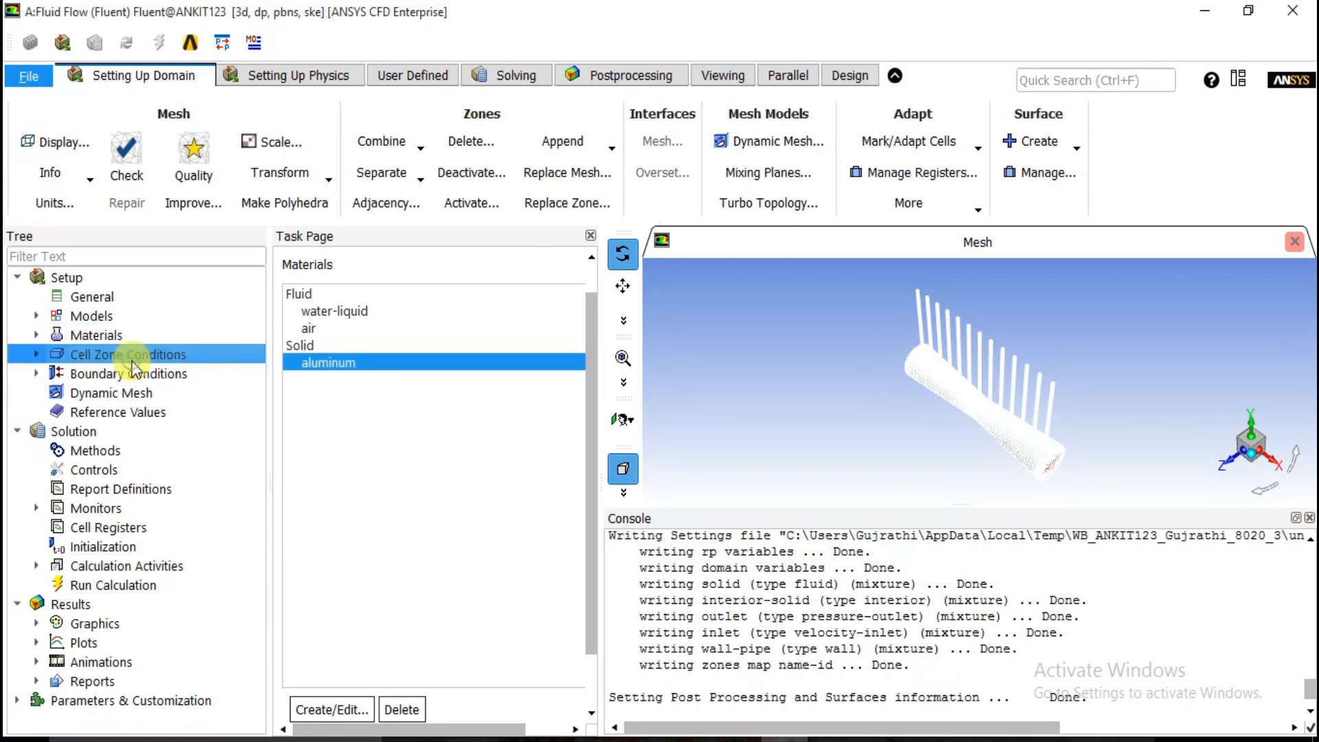
scroll(328, 375, "down", 1)
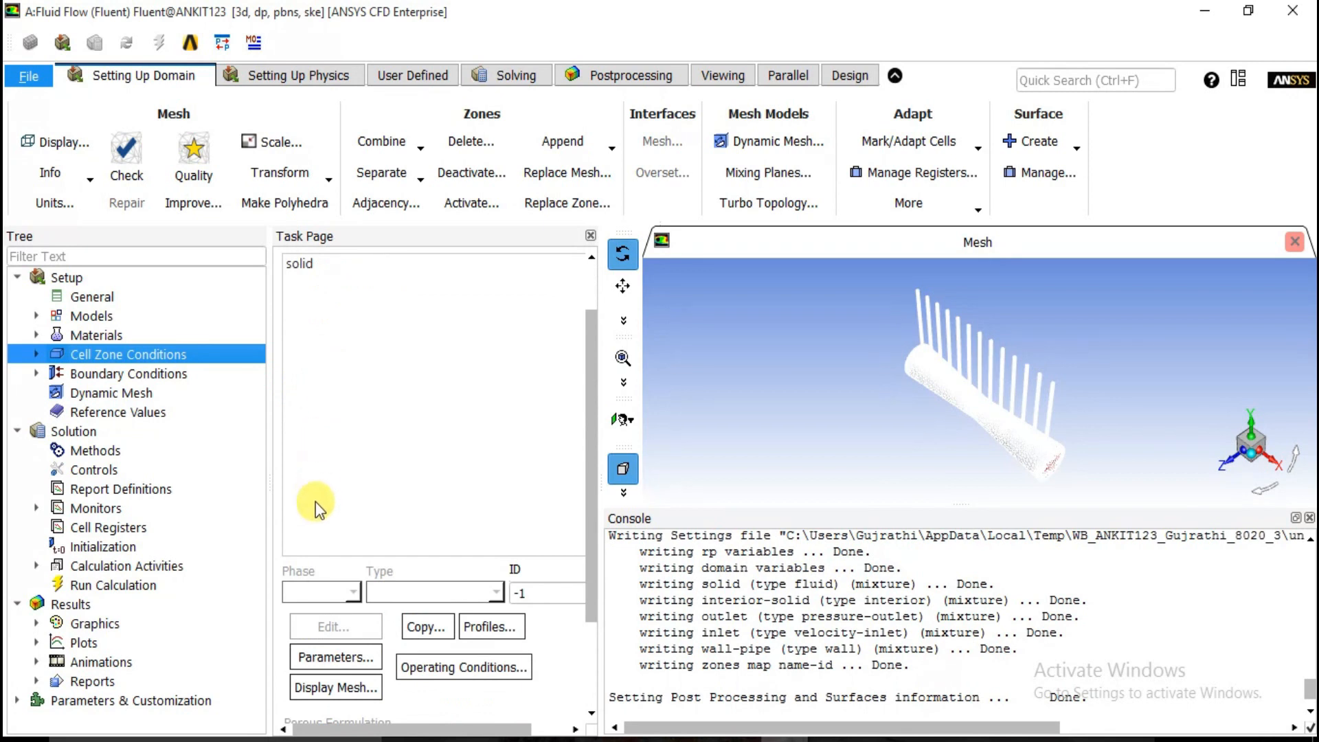
scroll(315, 502, "up", 1)
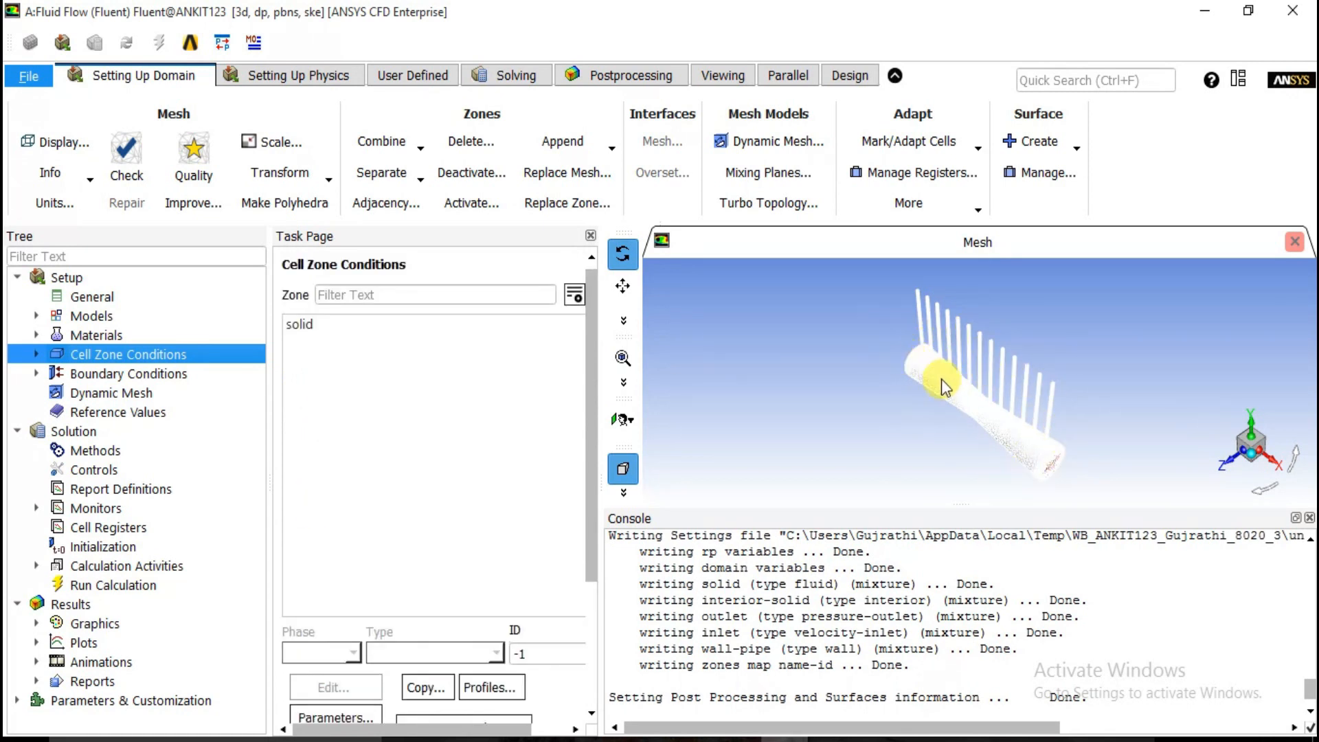
left_click(298, 324)
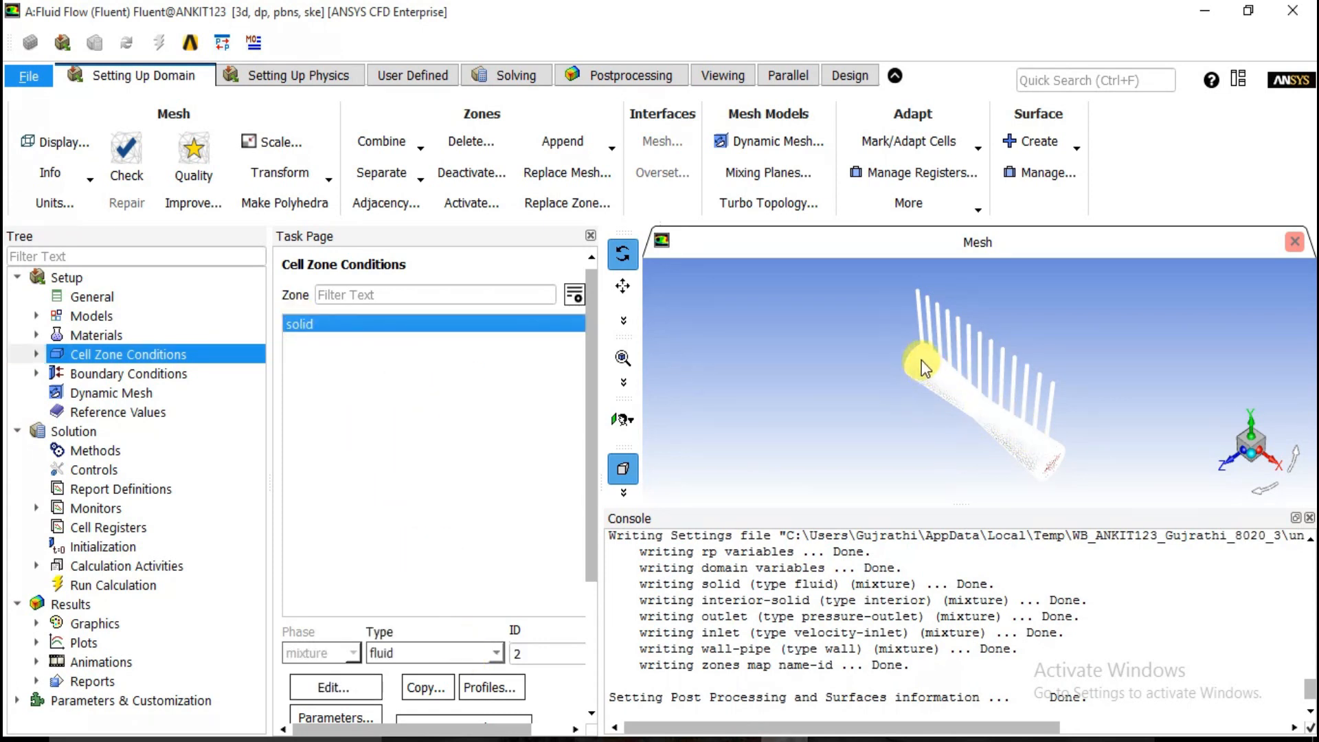
left_click(439, 653)
left_click(440, 653)
left_click(359, 682)
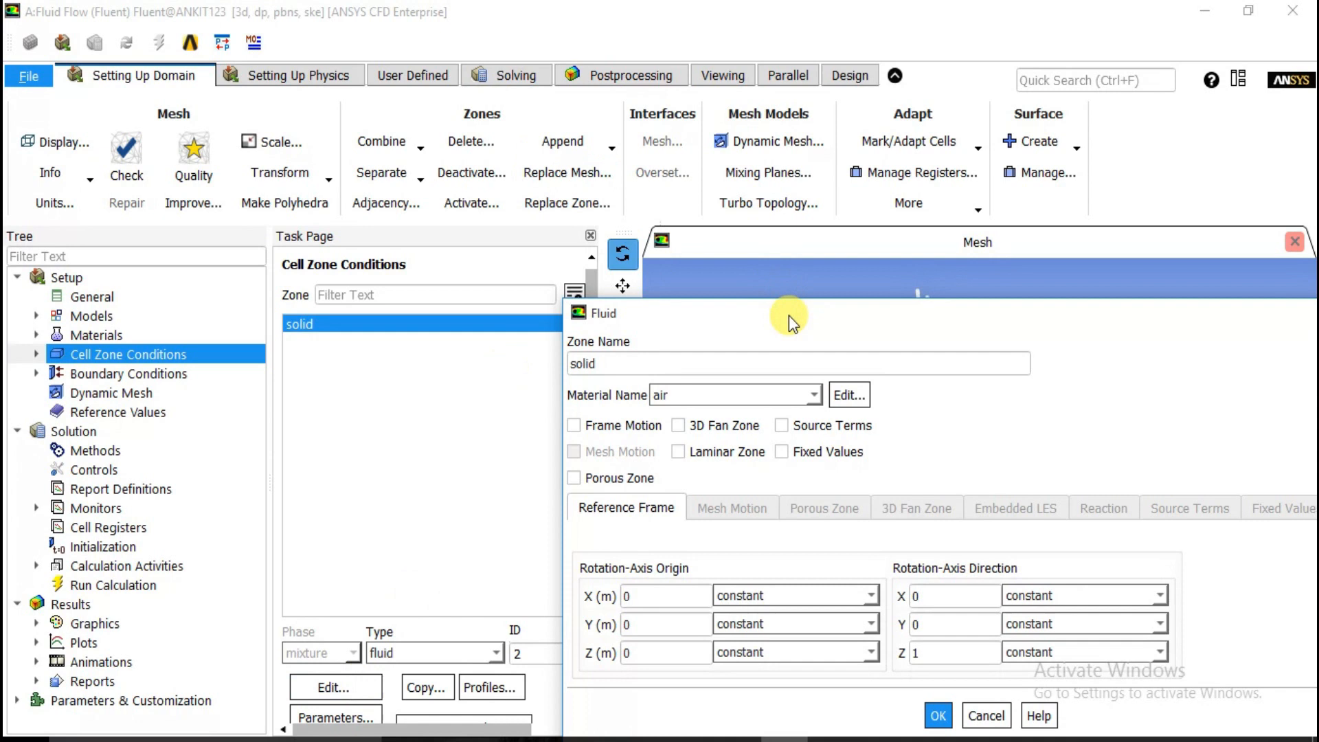
left_click_drag(789, 316, 540, 181)
left_click(508, 261)
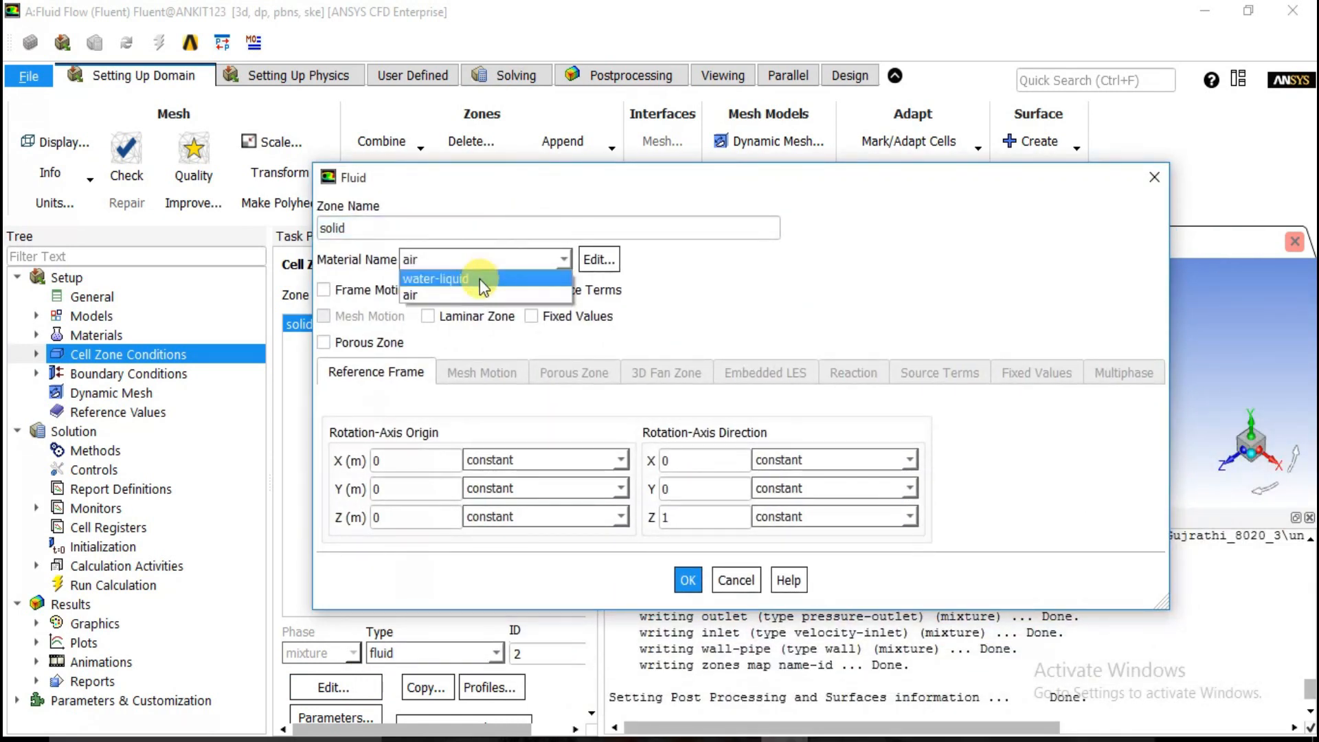
left_click(440, 278)
left_click(688, 579)
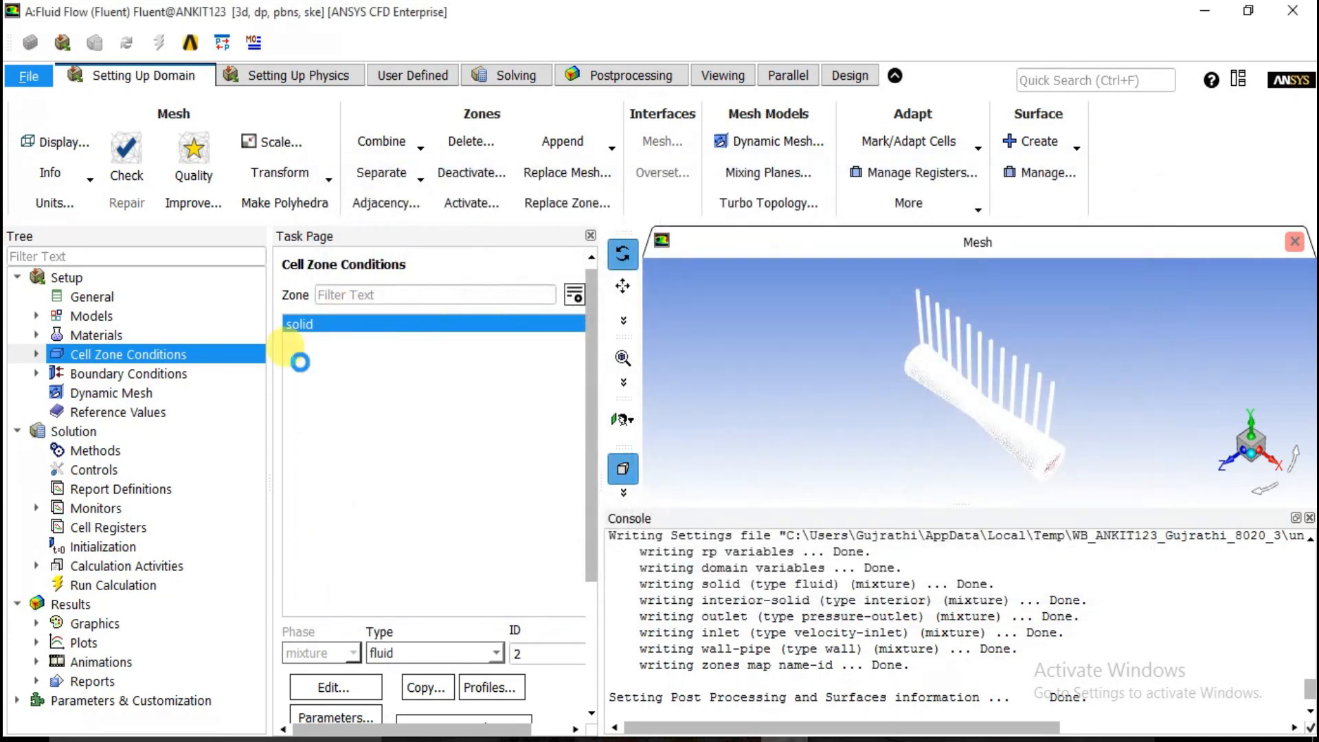
Step: Set the velocity magnitude of the inlet boundary condition to a constant 0.5 m/s
left_click(118, 376)
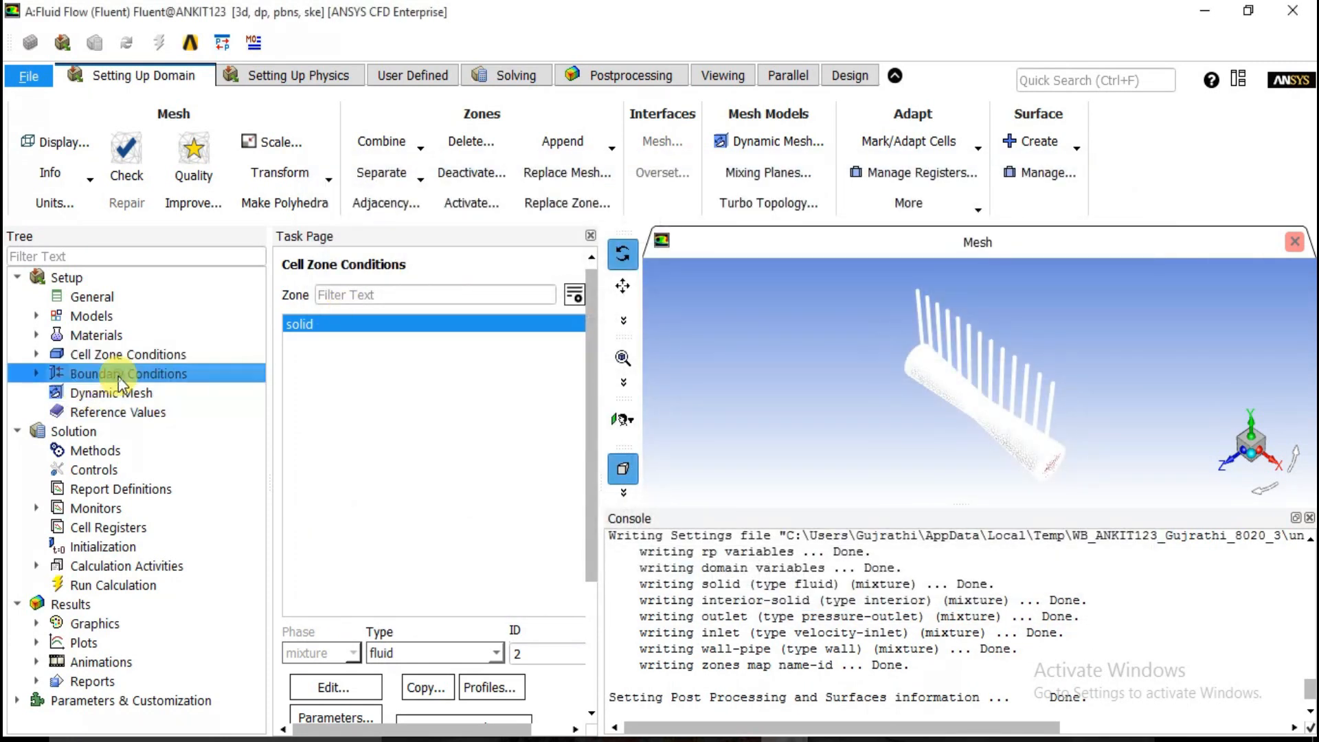
double_click(118, 377)
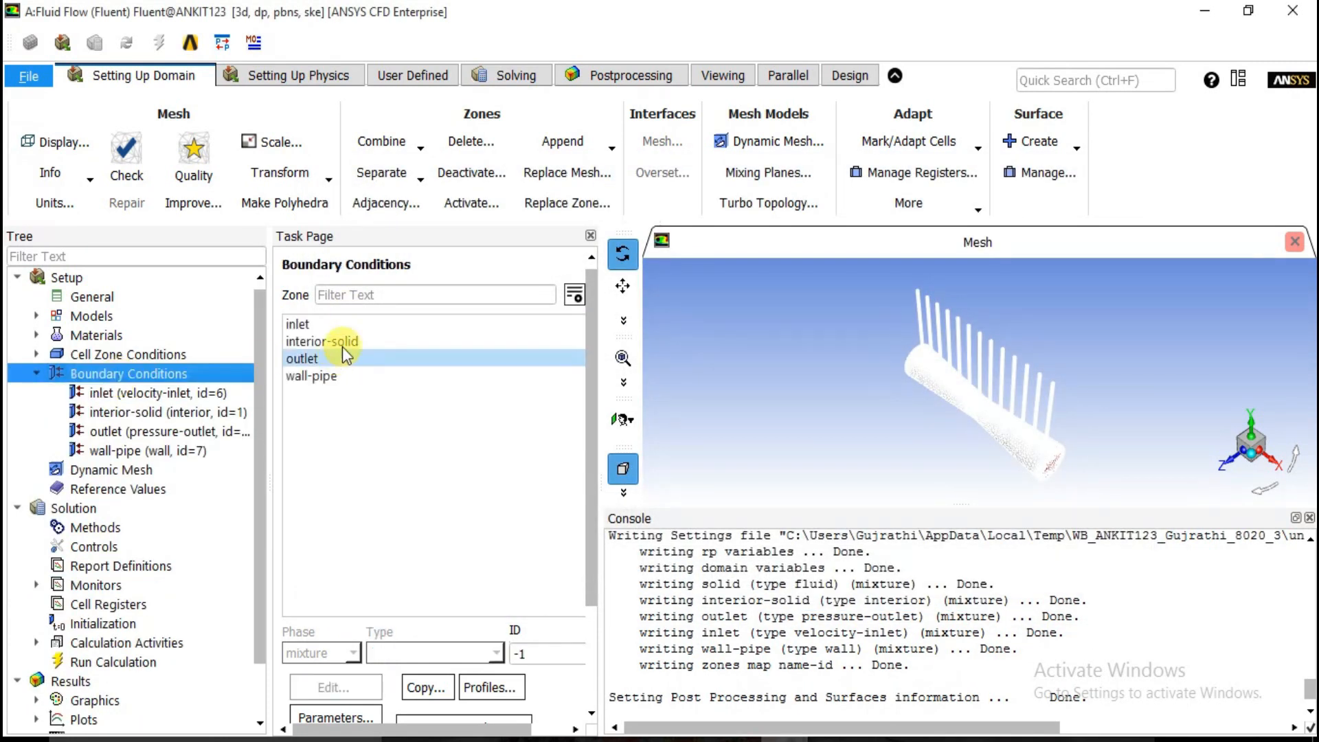
left_click(341, 325)
left_click(356, 685)
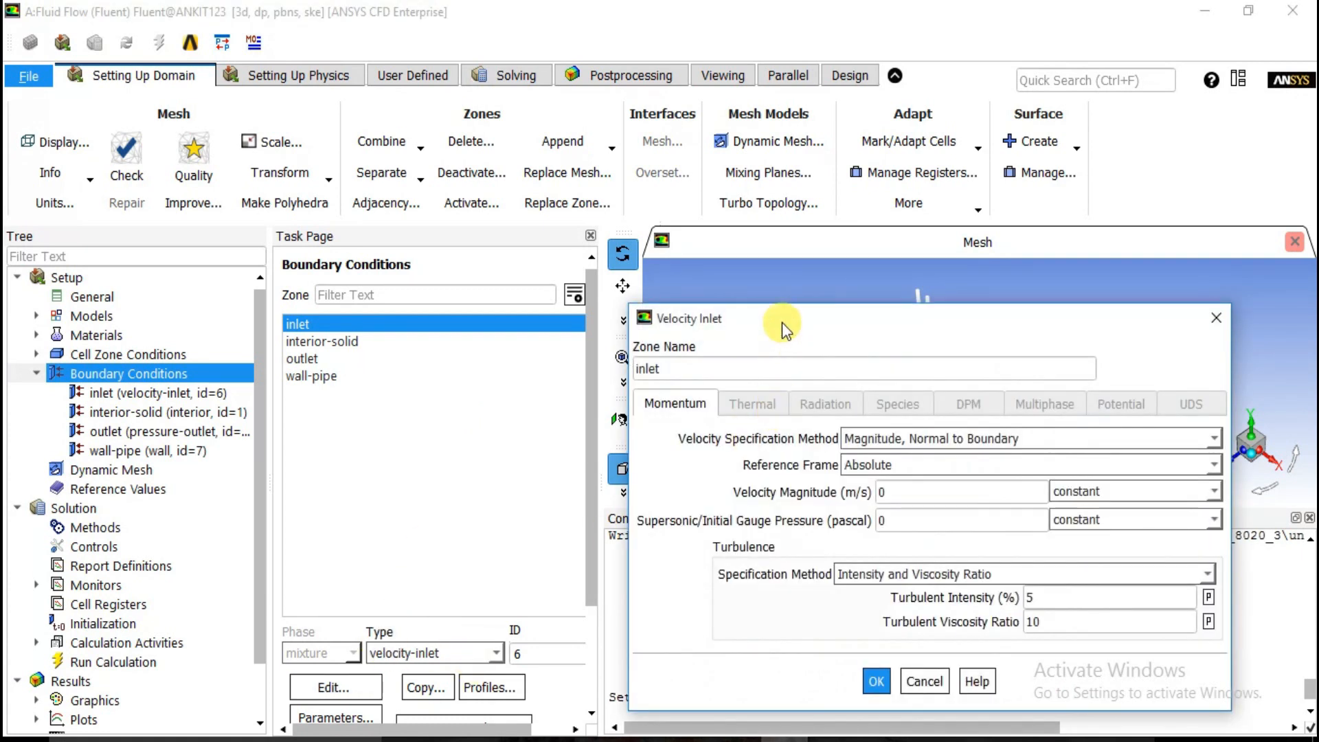
left_click_drag(760, 319, 471, 186)
left_click(639, 360)
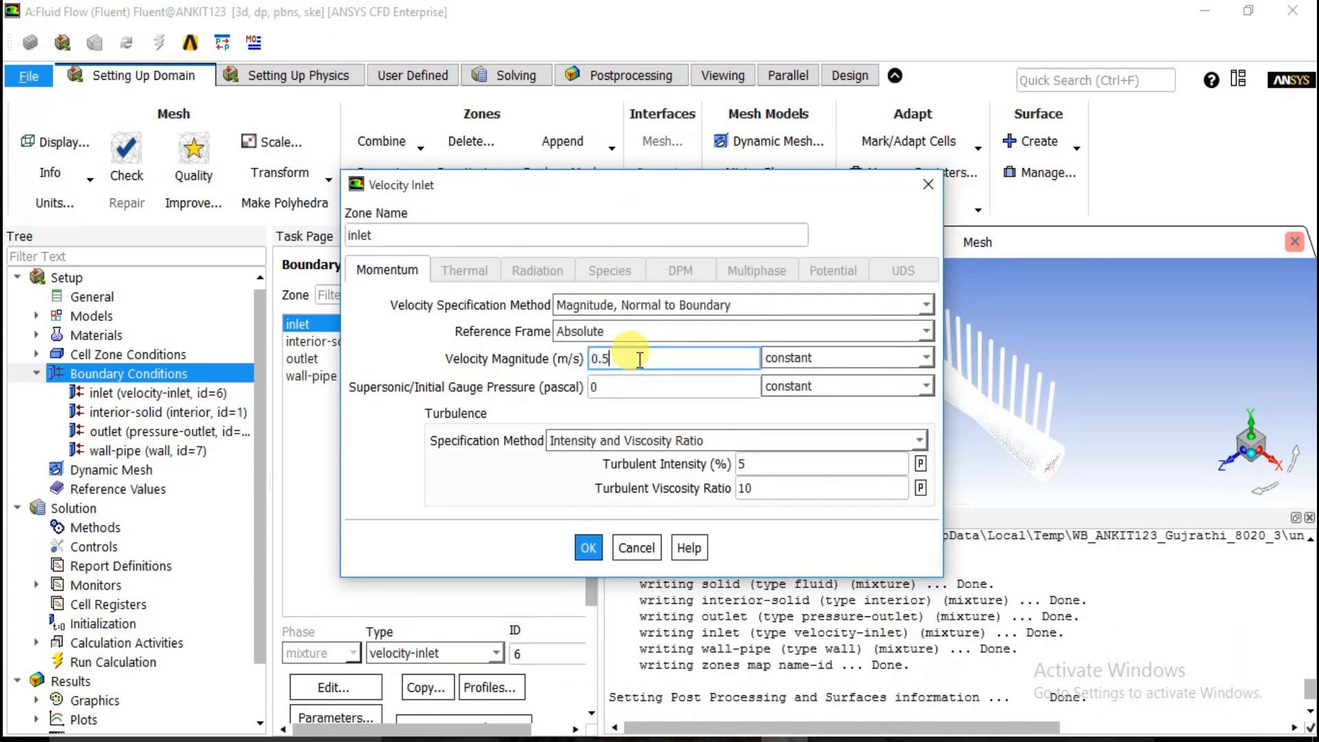
left_click(590, 550)
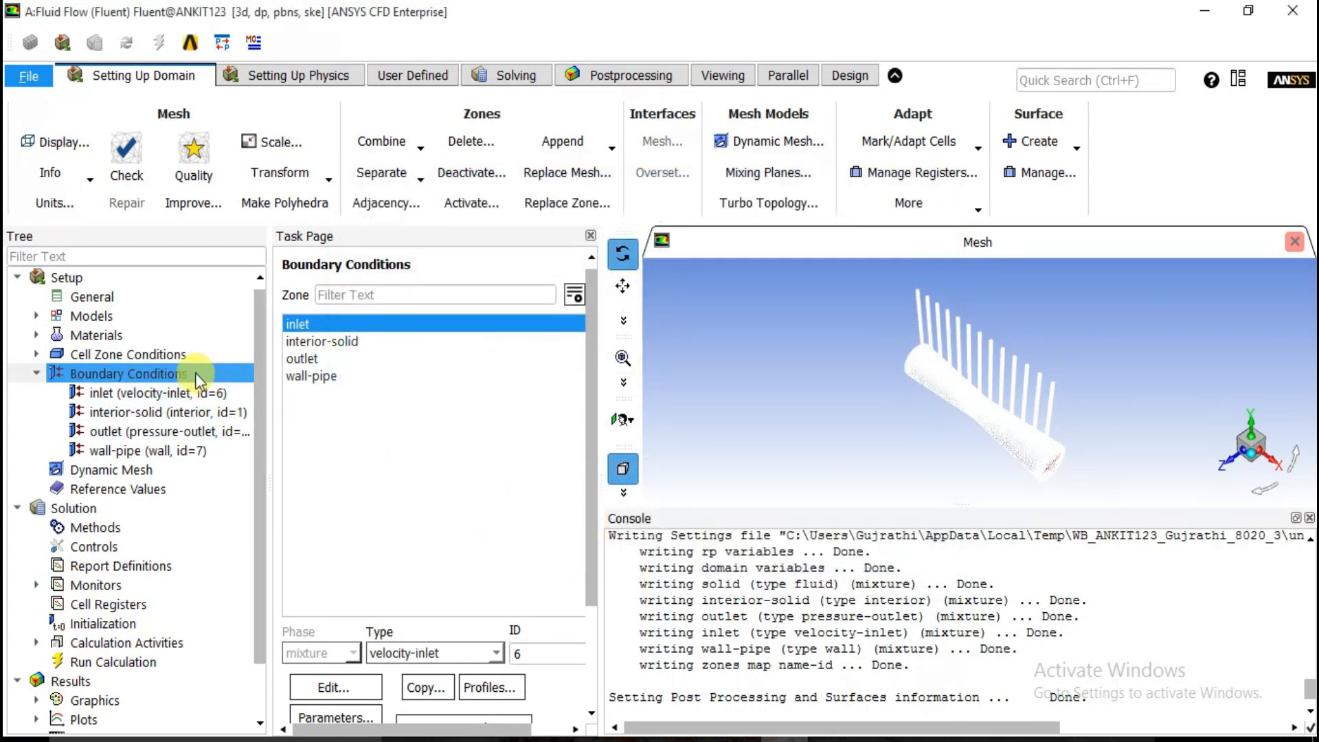
Step: Set the roughness height of the wall-pipe boundary to a constant 0.002 m and collapse the boundary condition list
left_click(309, 357)
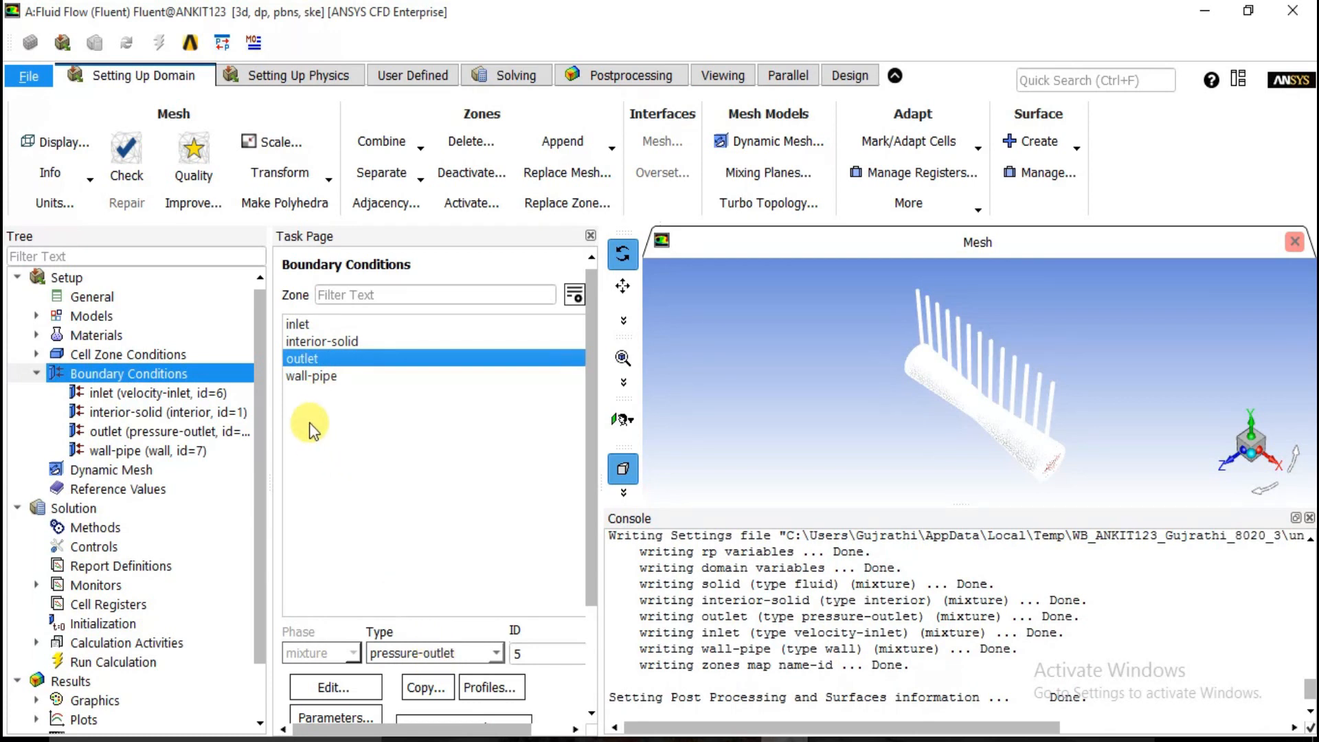
left_click(309, 378)
left_click(349, 687)
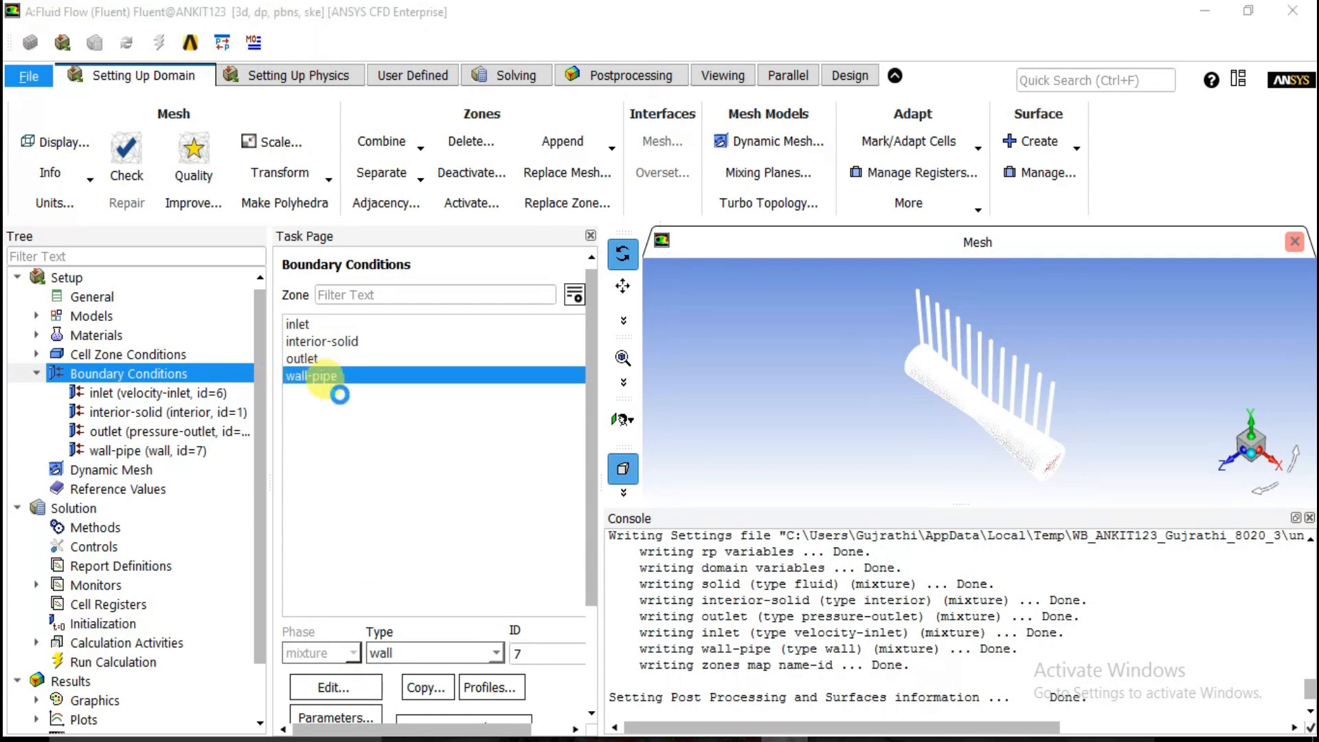
left_click_drag(775, 339, 496, 148)
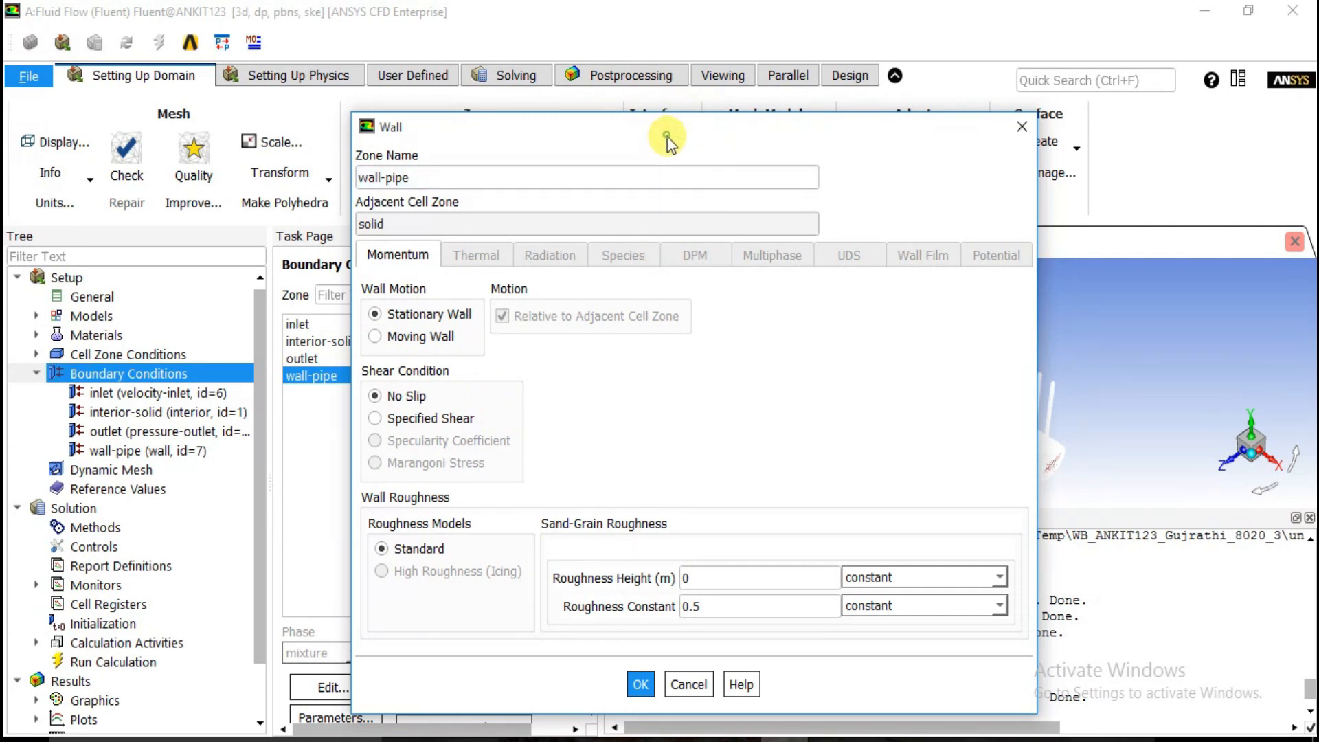
left_click_drag(667, 138, 709, 91)
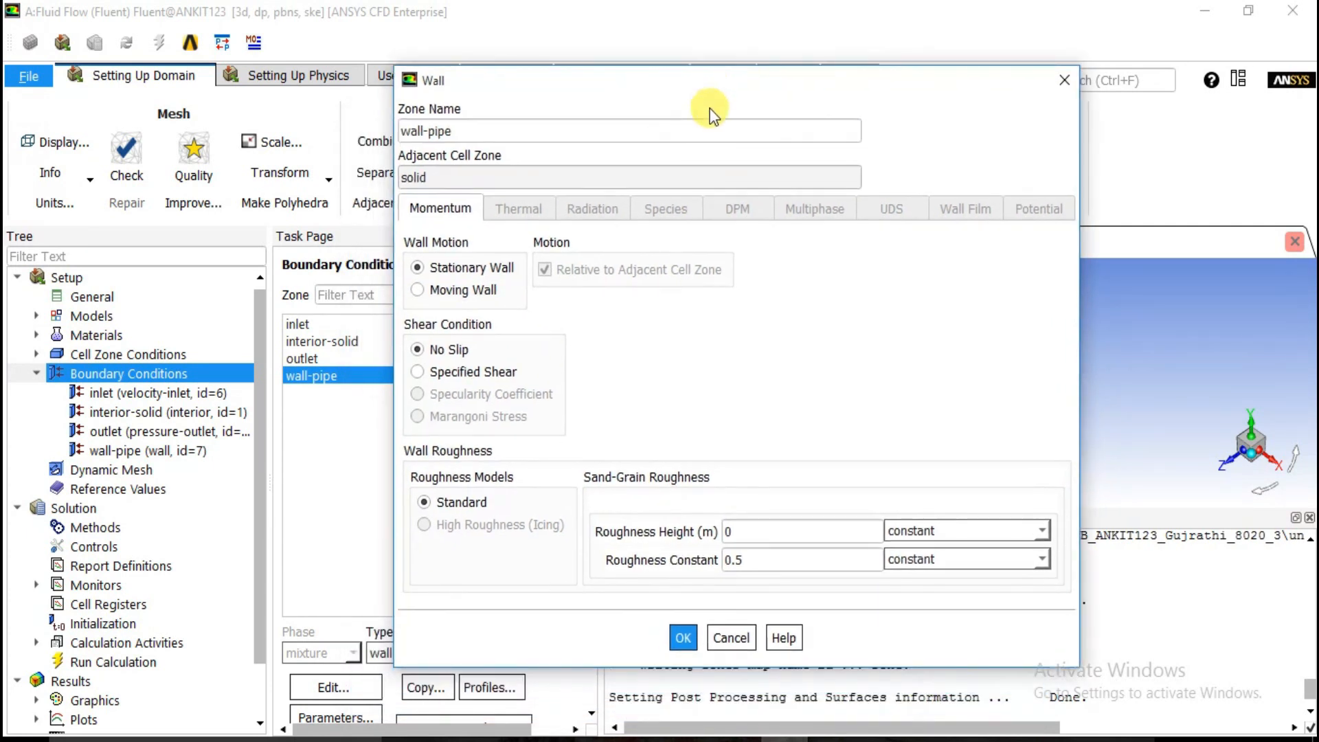
left_click(738, 535)
left_click(746, 539)
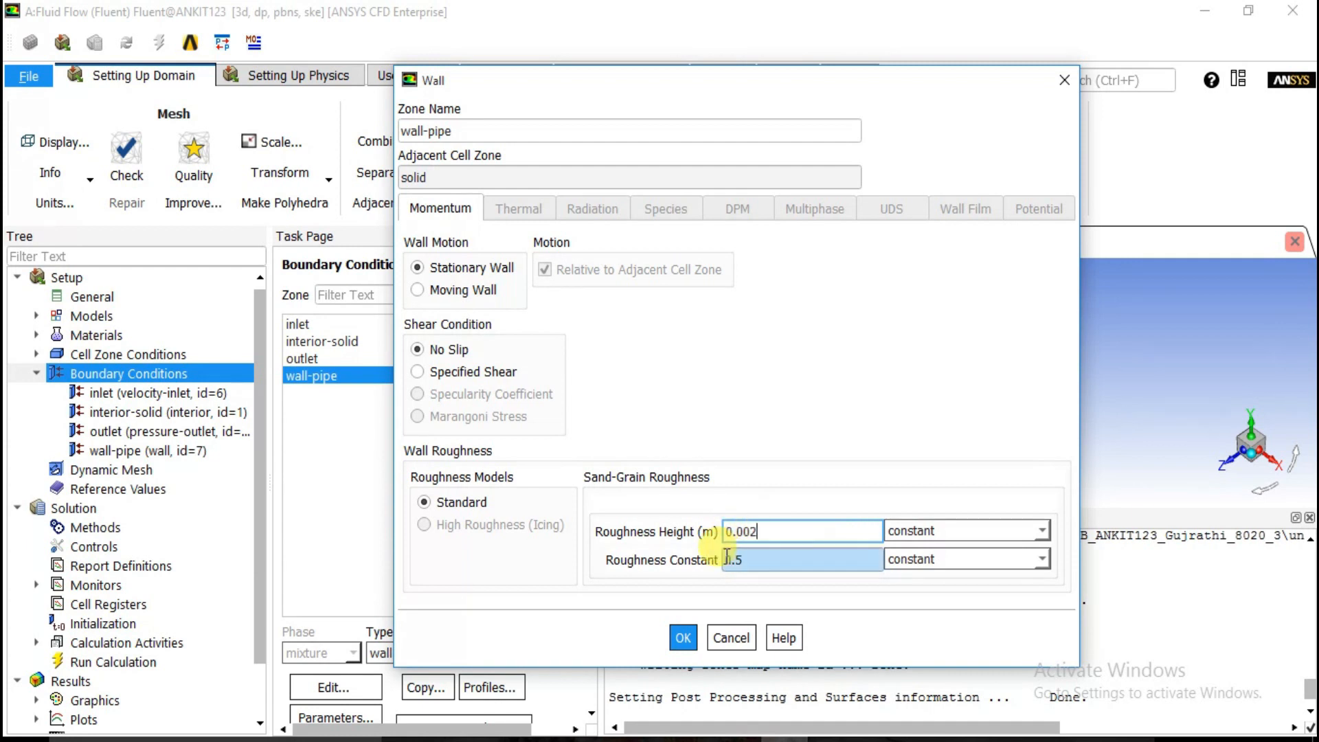
left_click(683, 638)
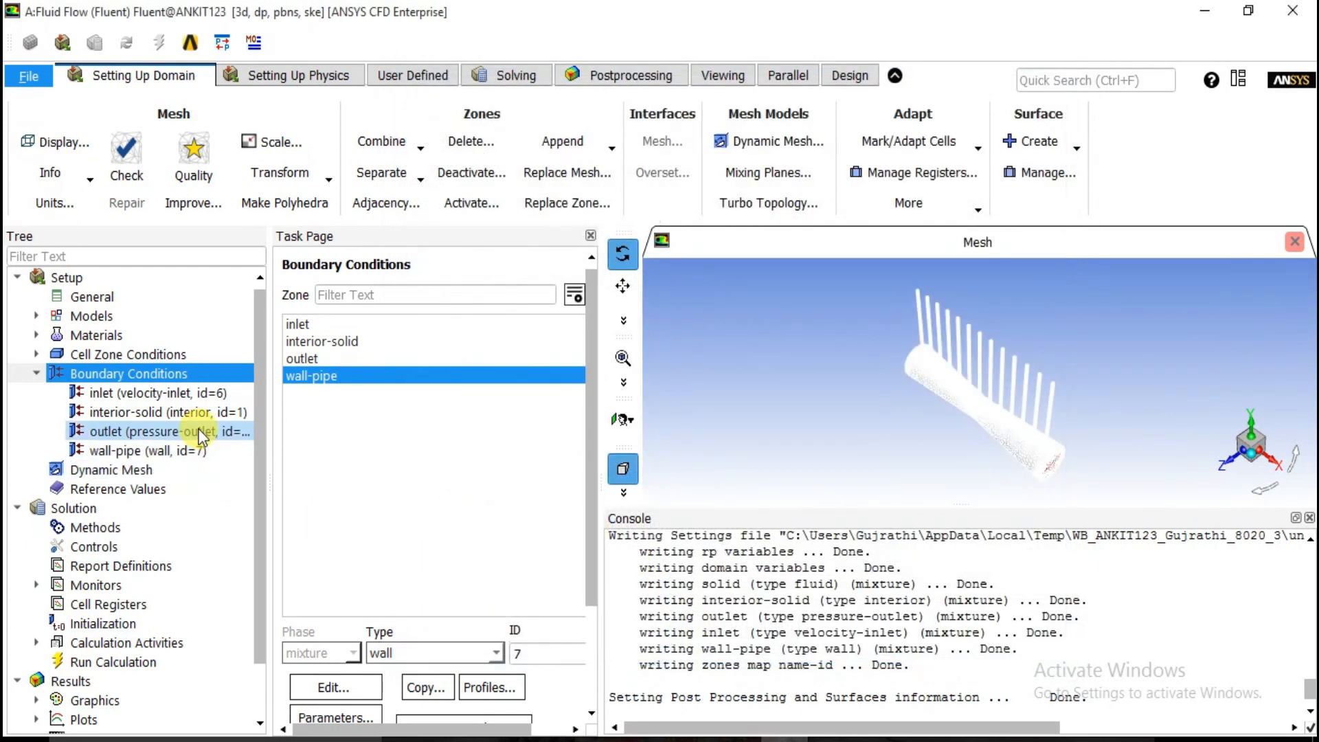
left_click(36, 373)
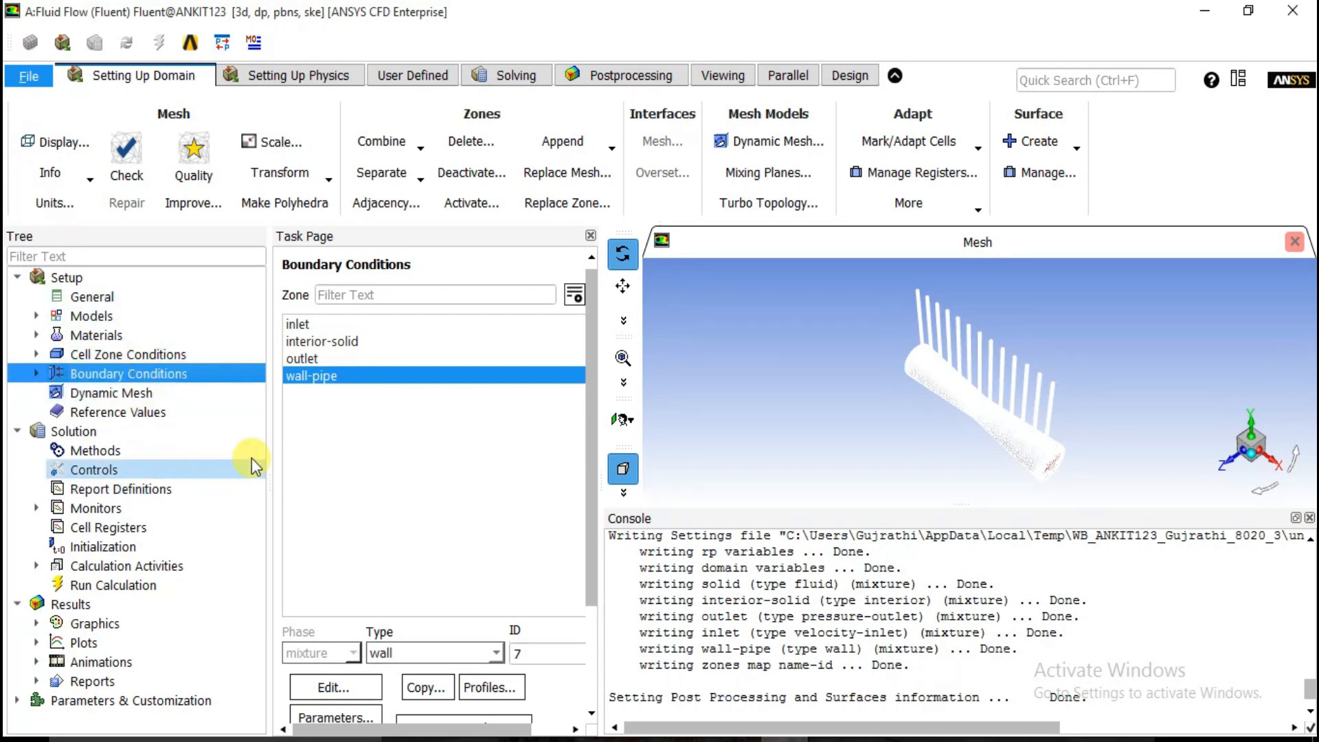
Step: Open the solution initialization settings and choose the Standard Initialization method
left_click_drag(594, 497, 589, 542)
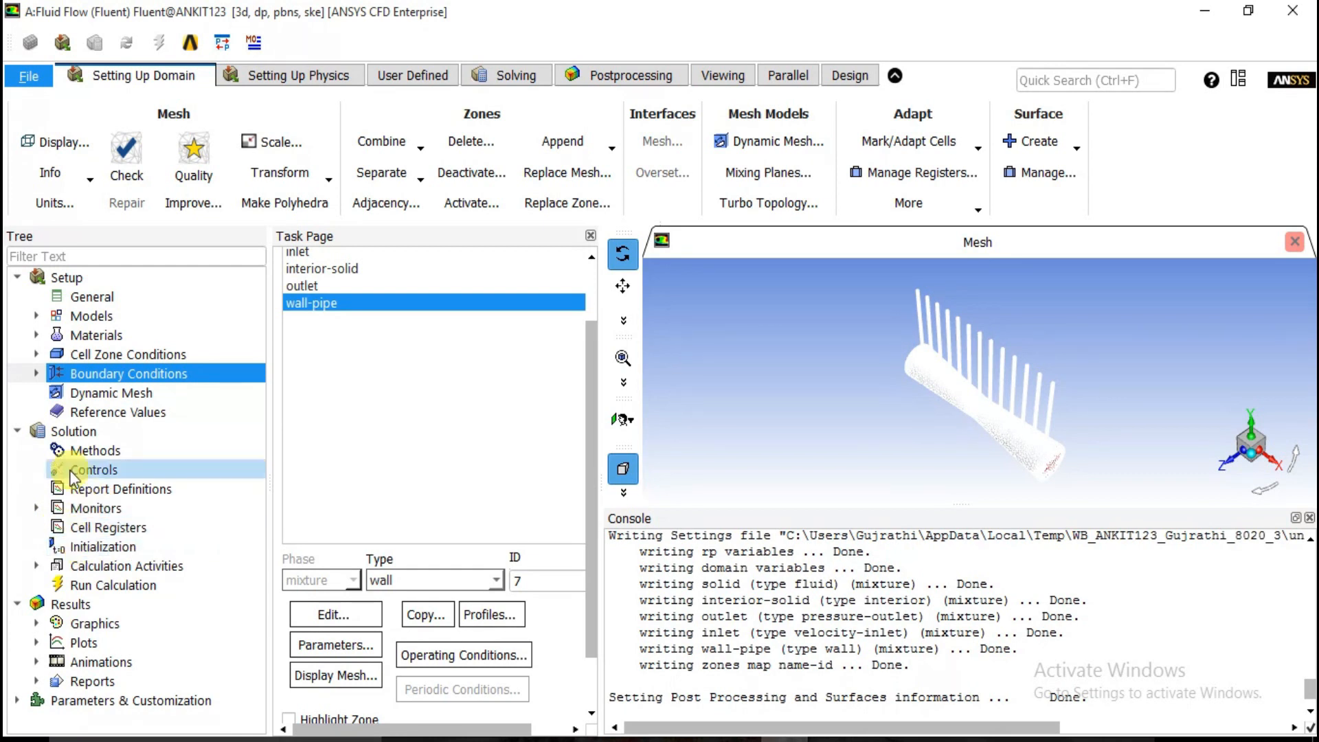
left_click(92, 545)
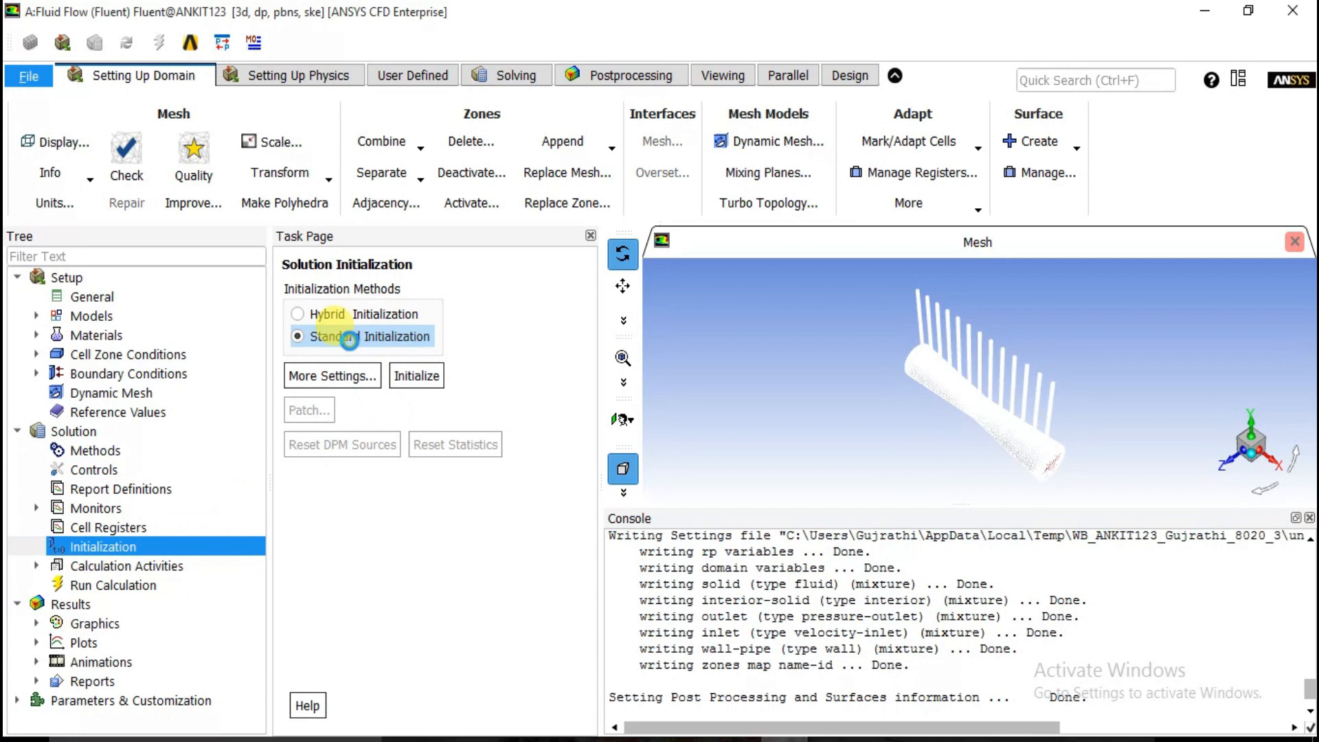
Step: Choose standard initialization and compute the initial values from the inlet
left_click(326, 336)
left_click(552, 386)
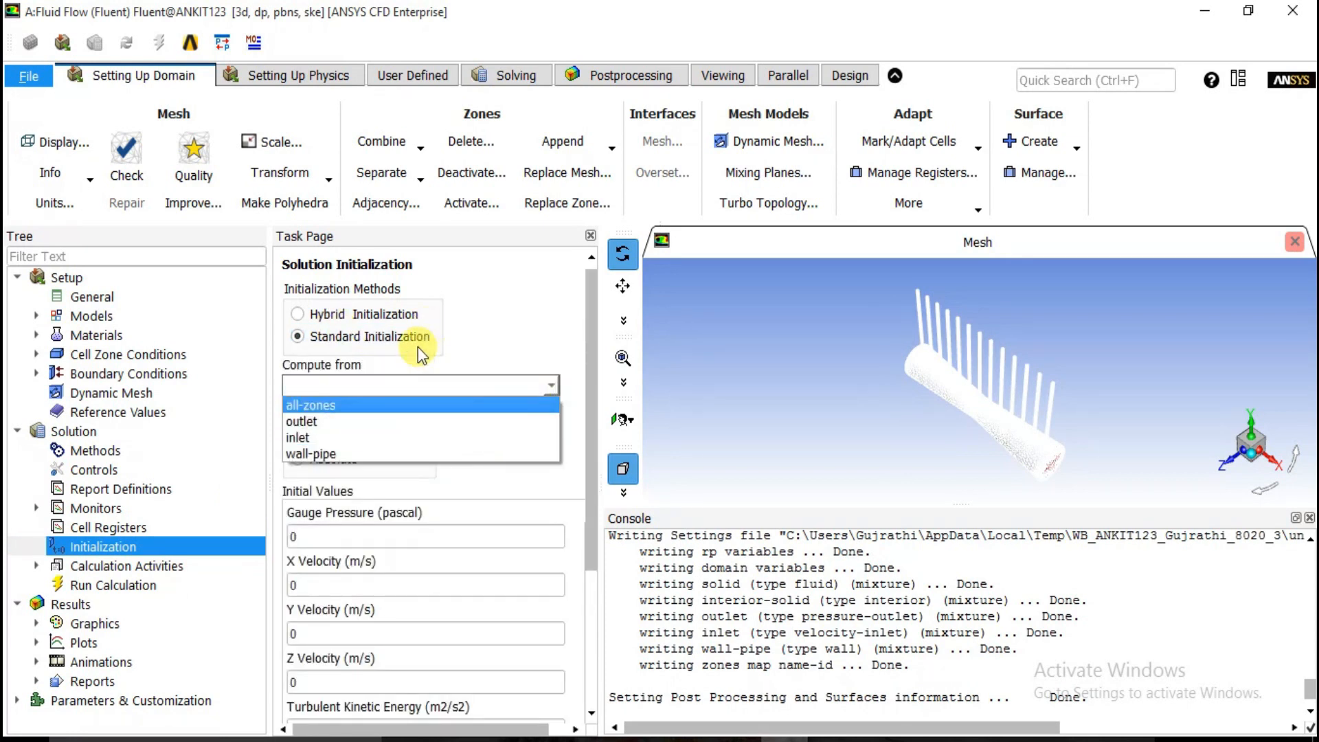
left_click(336, 441)
left_click_drag(591, 427, 593, 560)
left_click(521, 482)
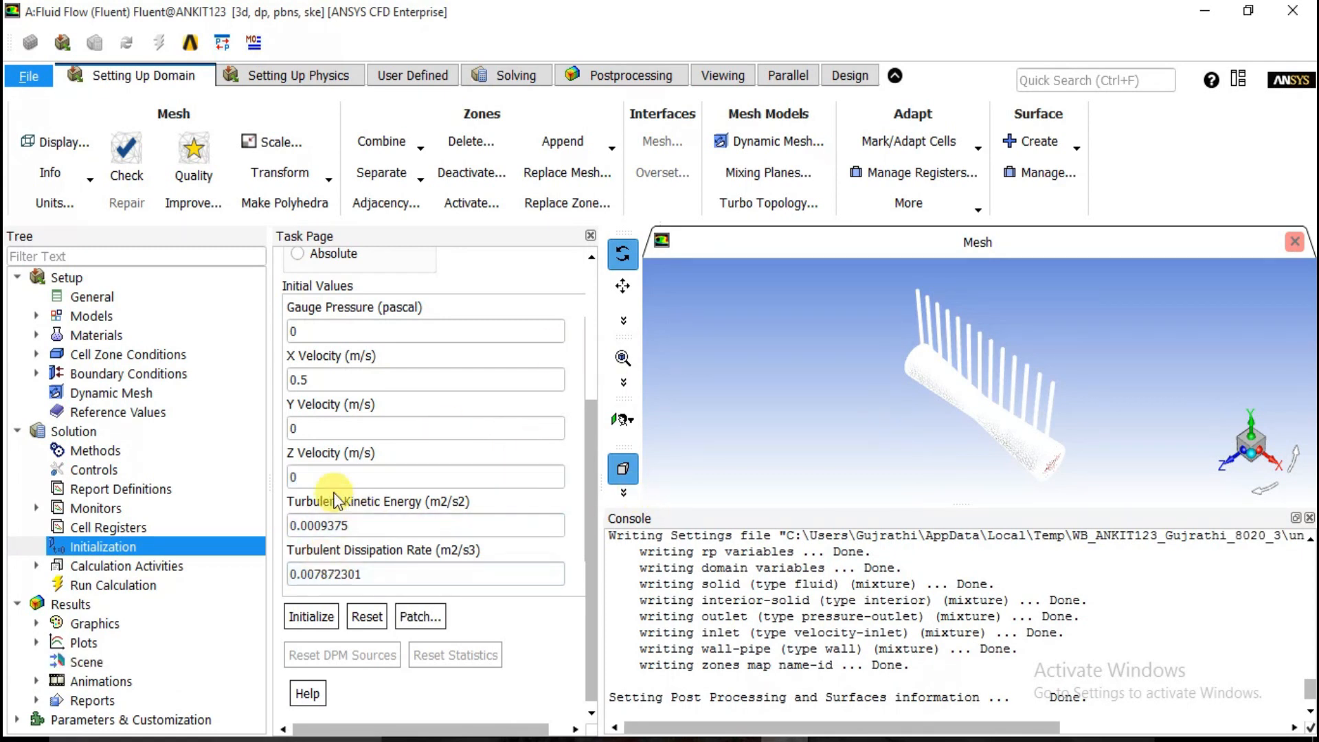
Step: Create a new solution animation definition under the calculation activities and name it pressure
left_click(35, 565)
left_click_drag(258, 515, 267, 613)
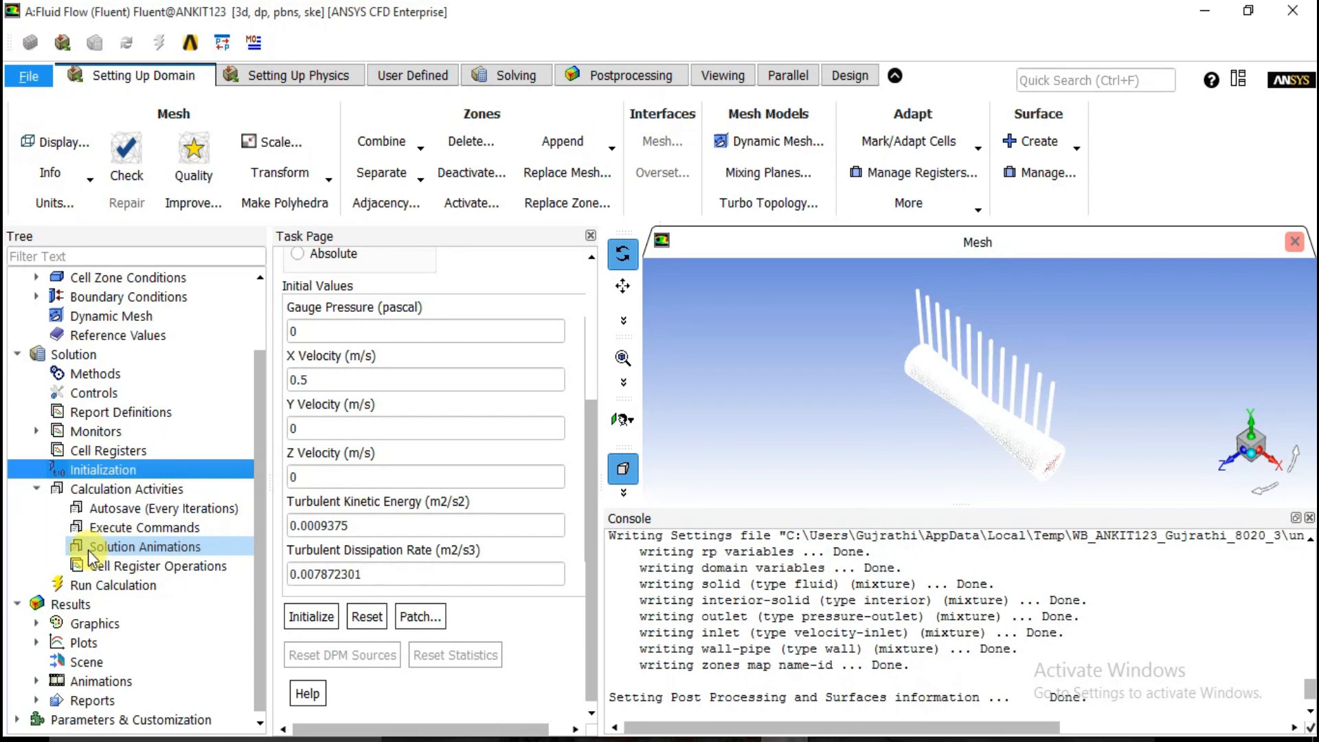
left_click(141, 547)
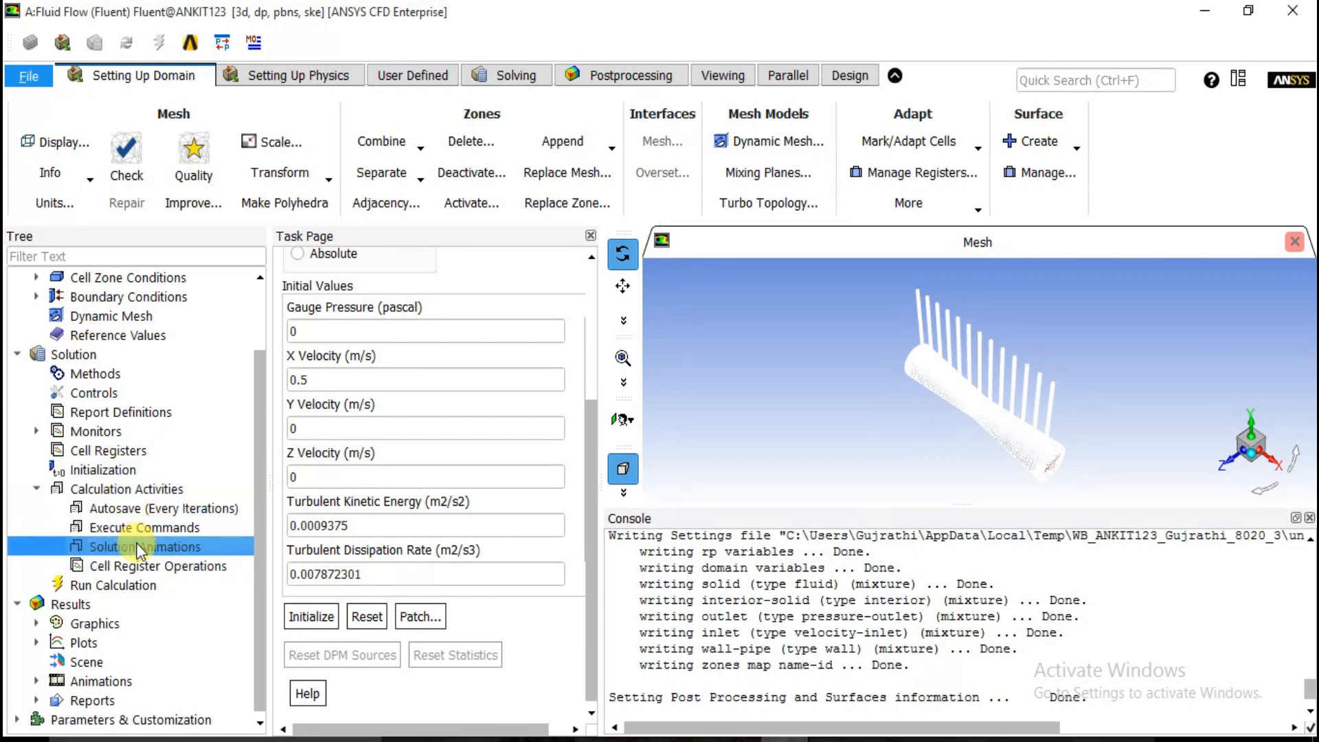
double_click(141, 547)
left_click_drag(625, 323, 442, 133)
double_click(435, 168)
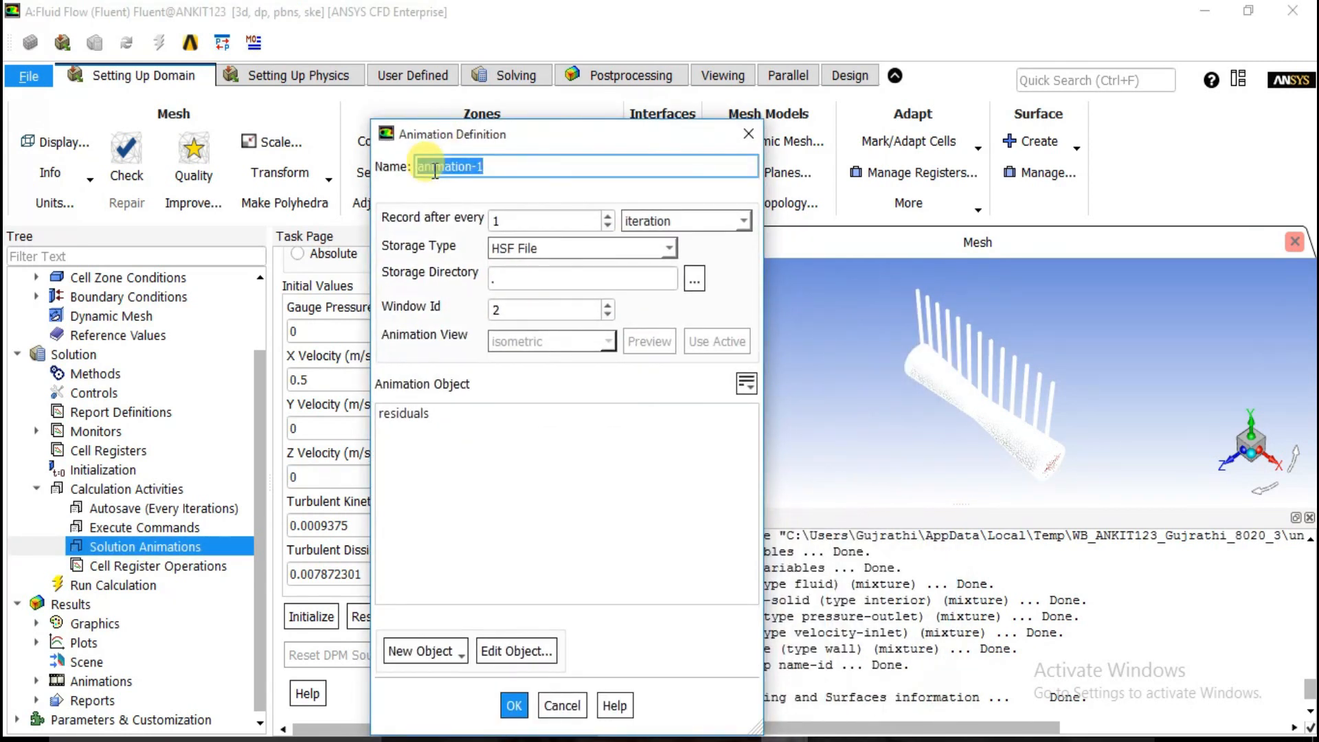
type("pressure")
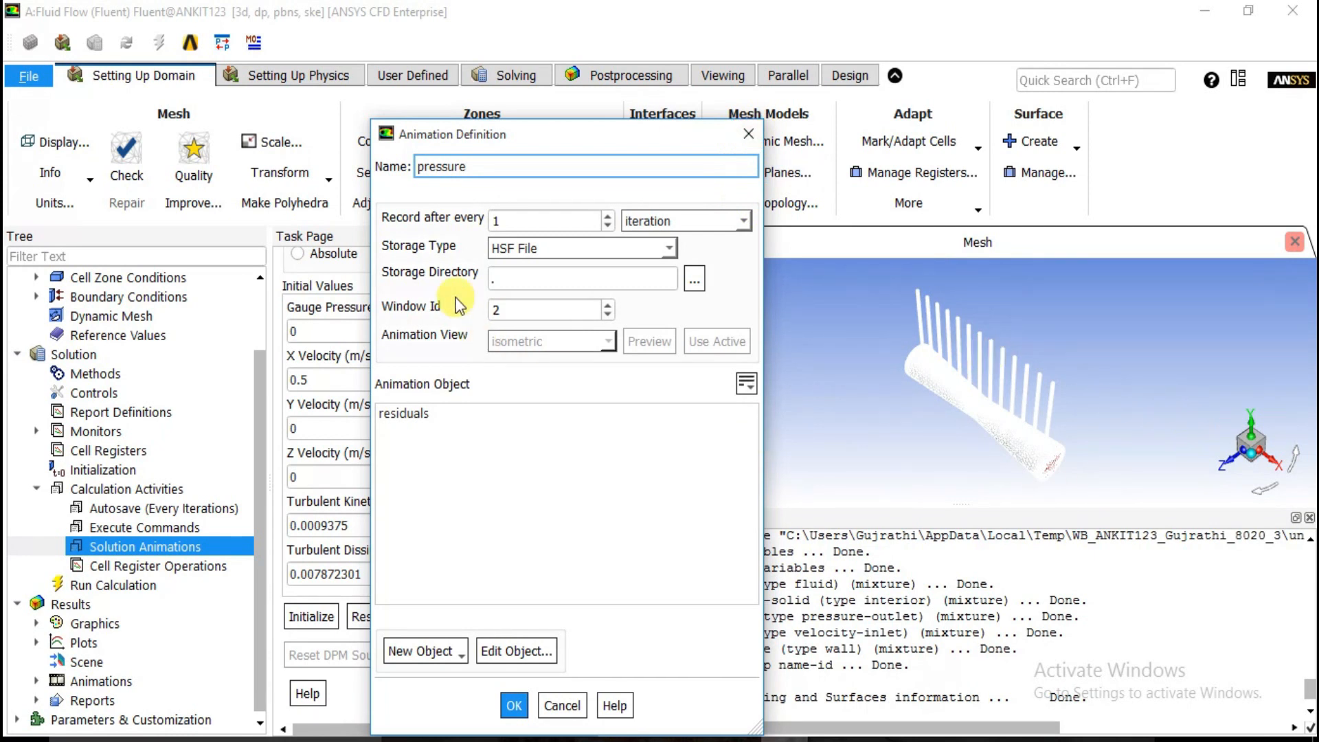
left_click(498, 142)
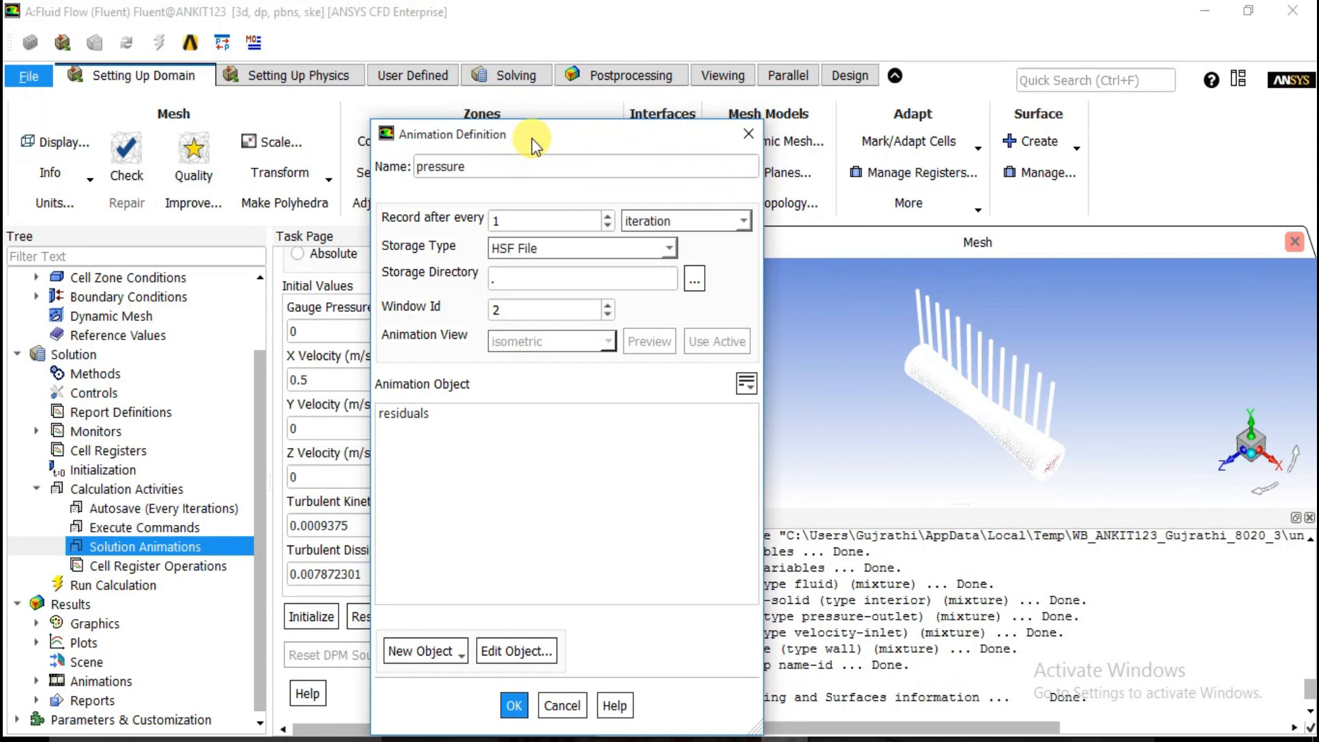
left_click_drag(536, 146, 576, 88)
Step: Add a new contours object to the pressure animation
left_click(456, 593)
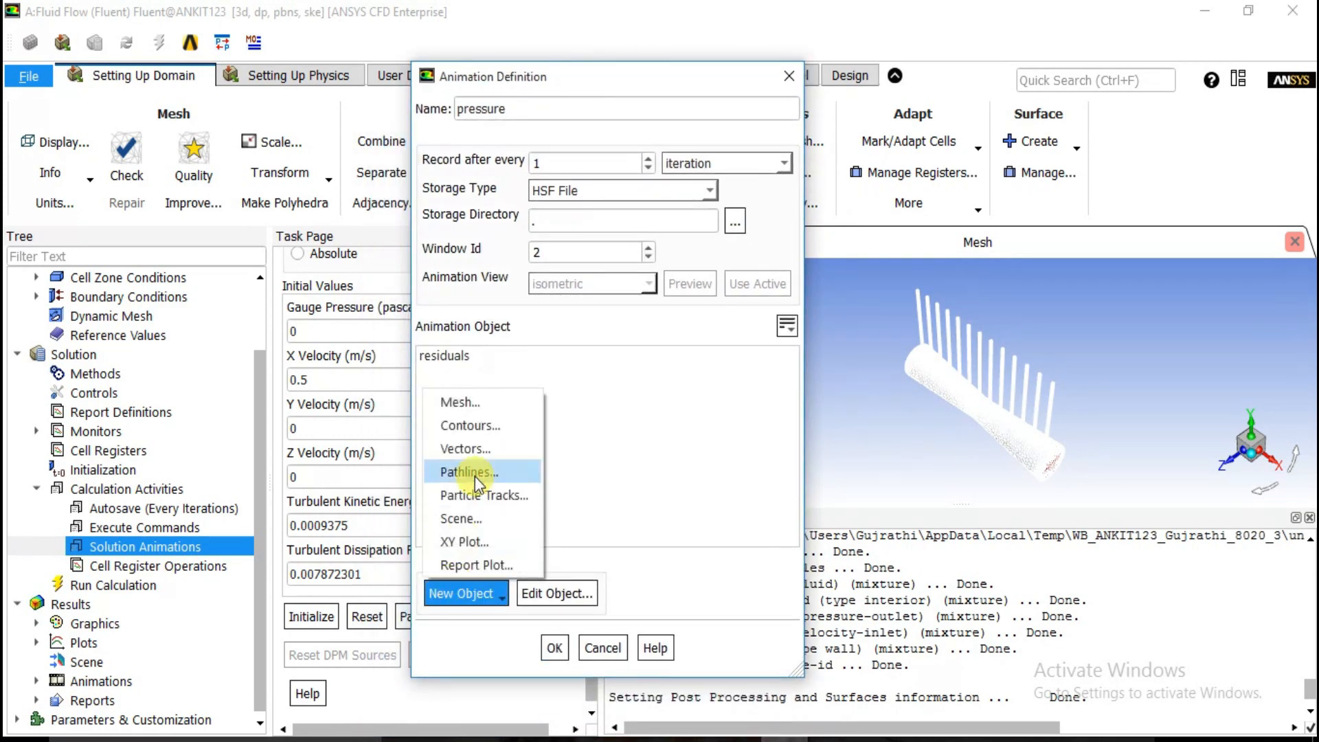
left_click(469, 426)
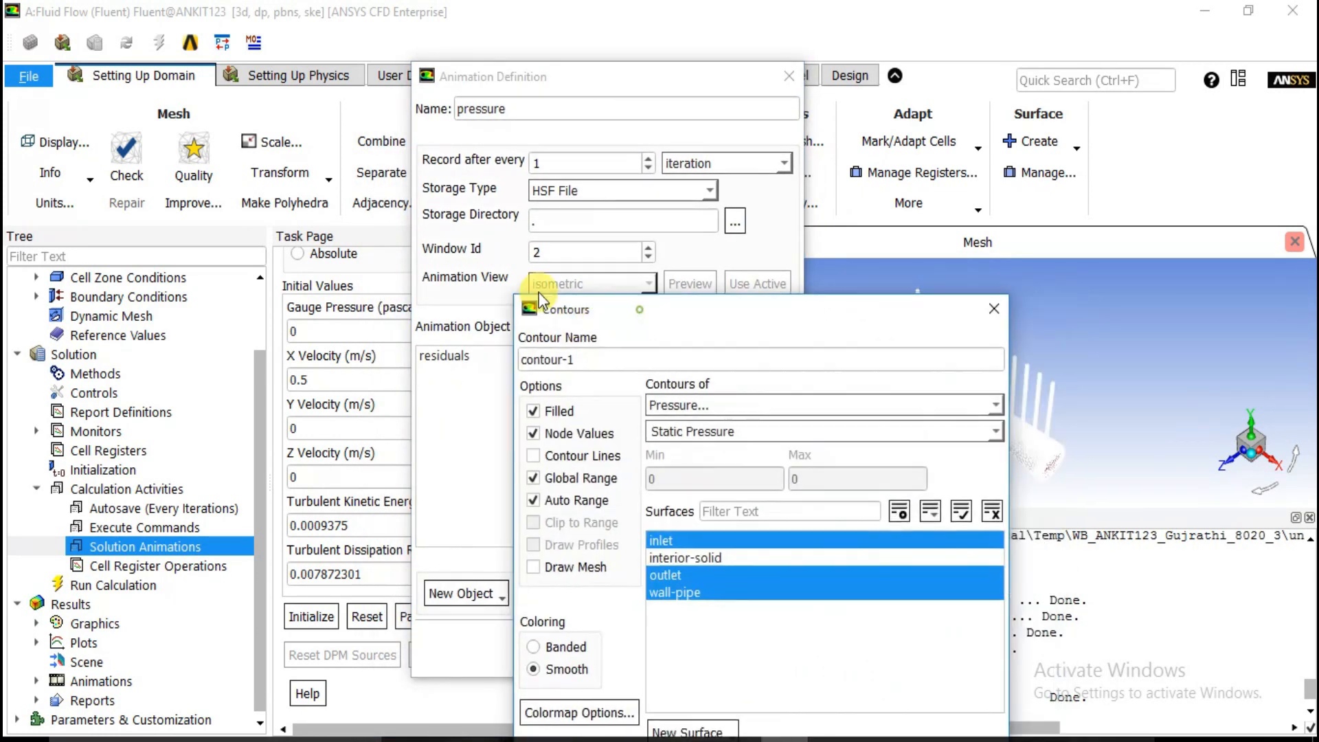
left_click_drag(539, 299, 214, 127)
left_click_drag(493, 77, 396, 69)
left_click(267, 138)
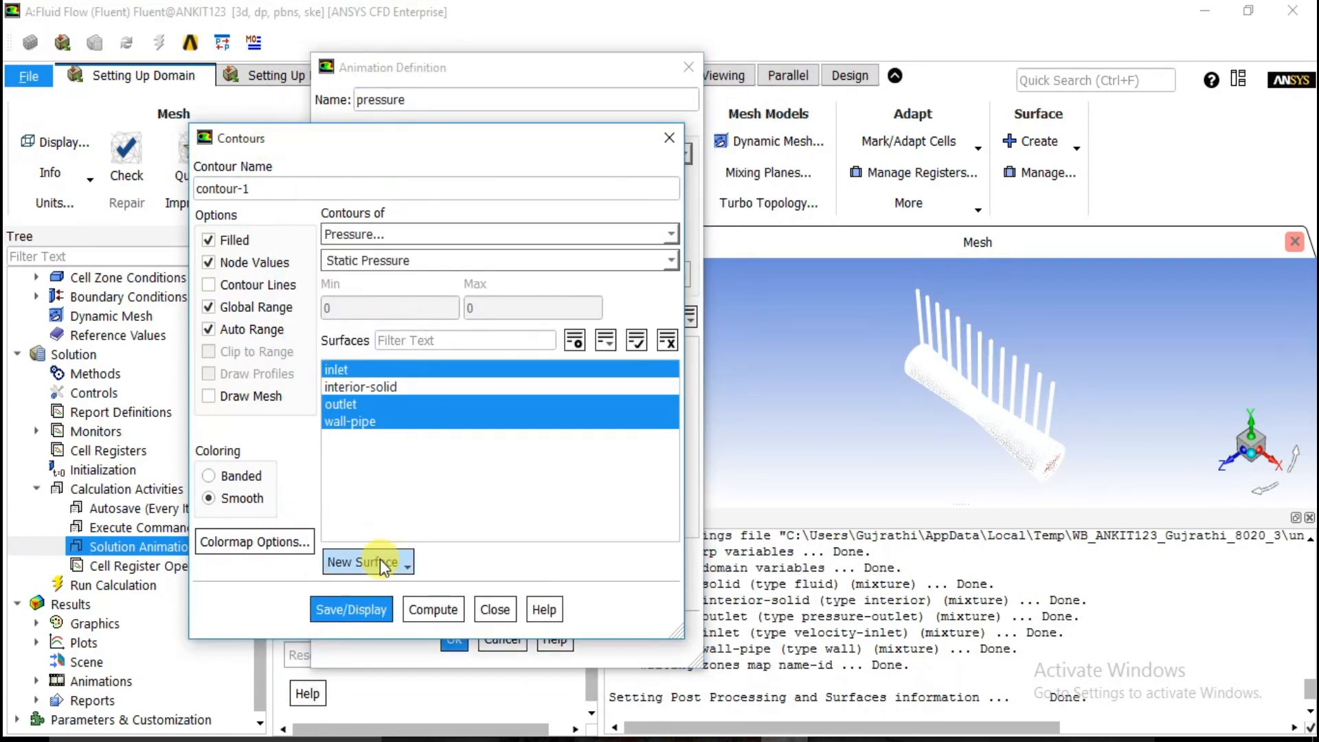
Step: Deselect all surfaces for the contour and start defining a new plane surface
left_click(667, 340)
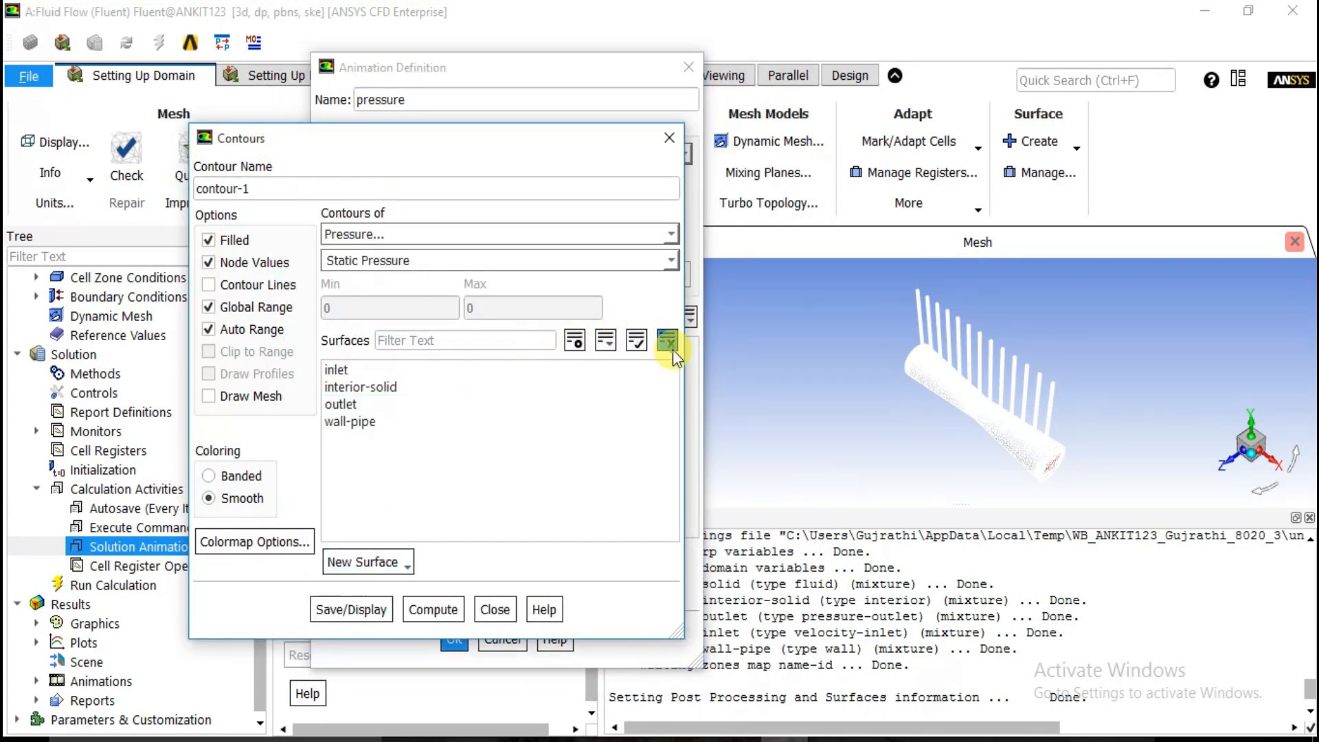
left_click(351, 572)
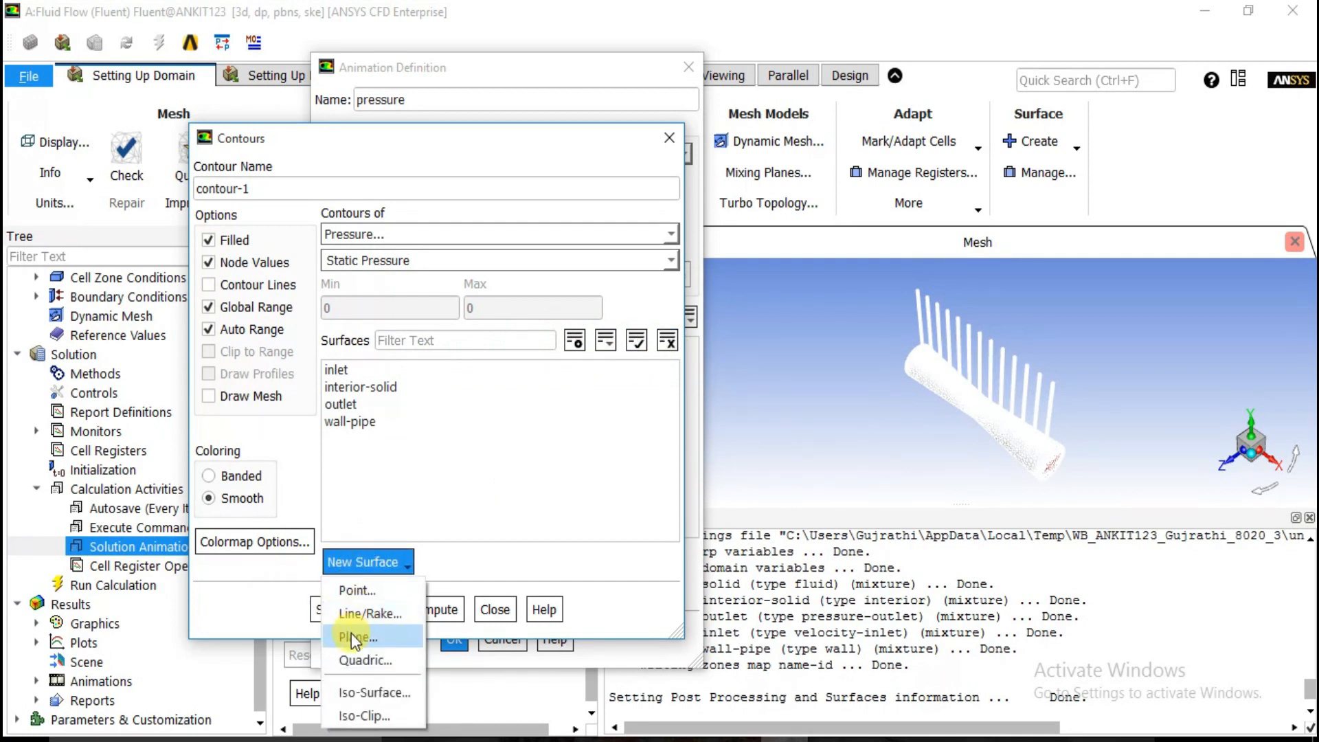
left_click(351, 635)
left_click_drag(700, 245, 333, 152)
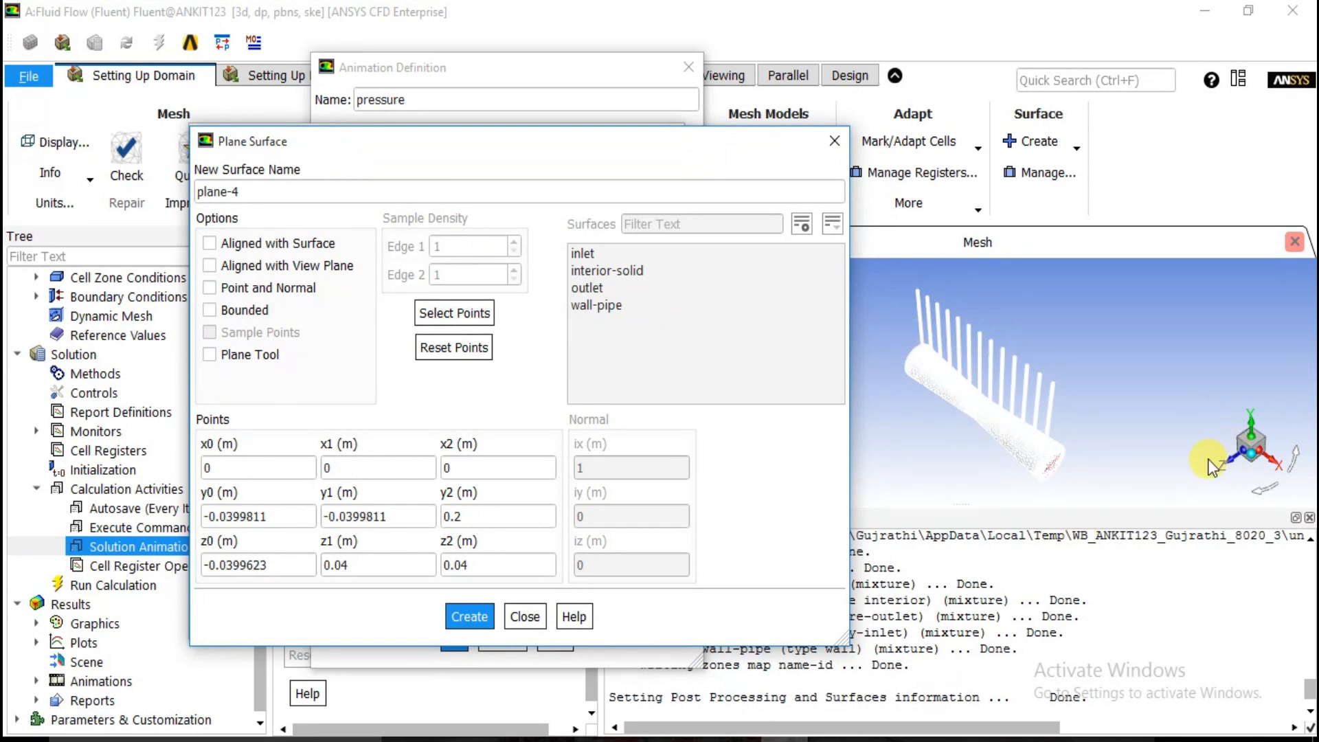
left_click(209, 289)
double_click(585, 469)
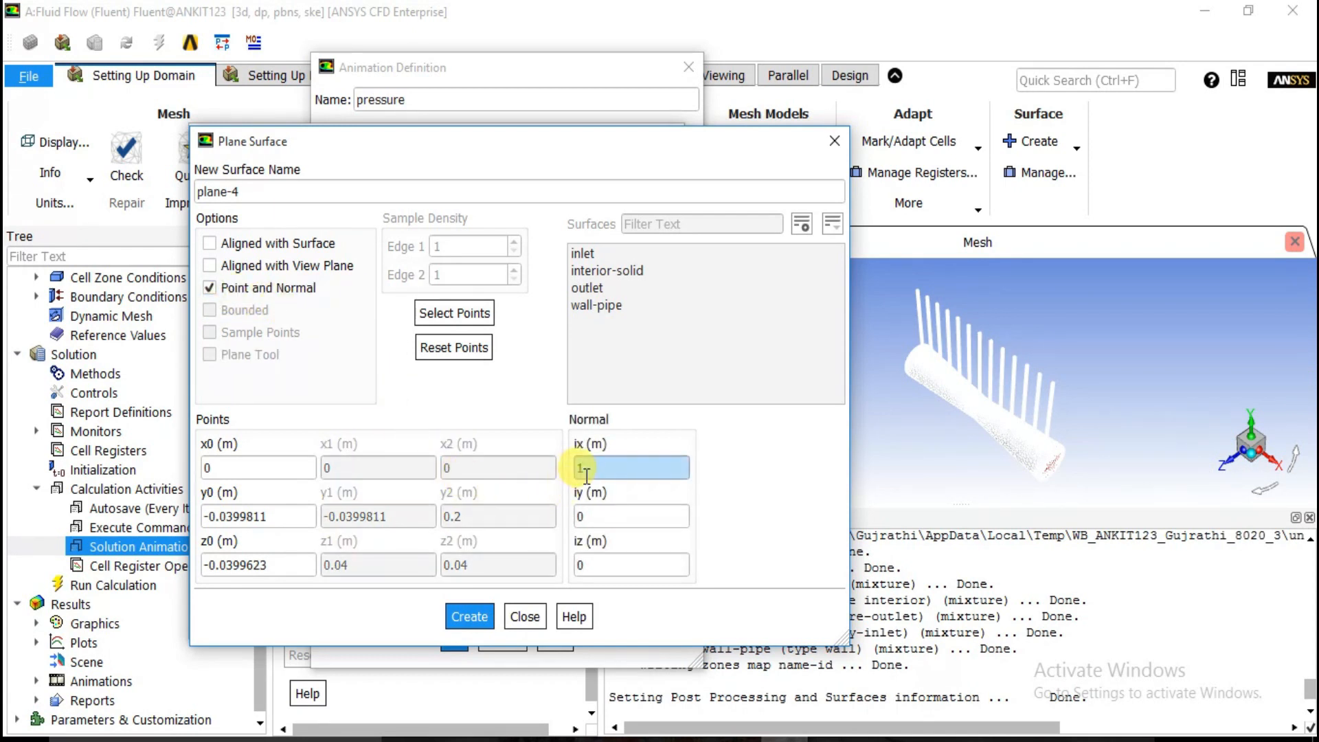
type("0")
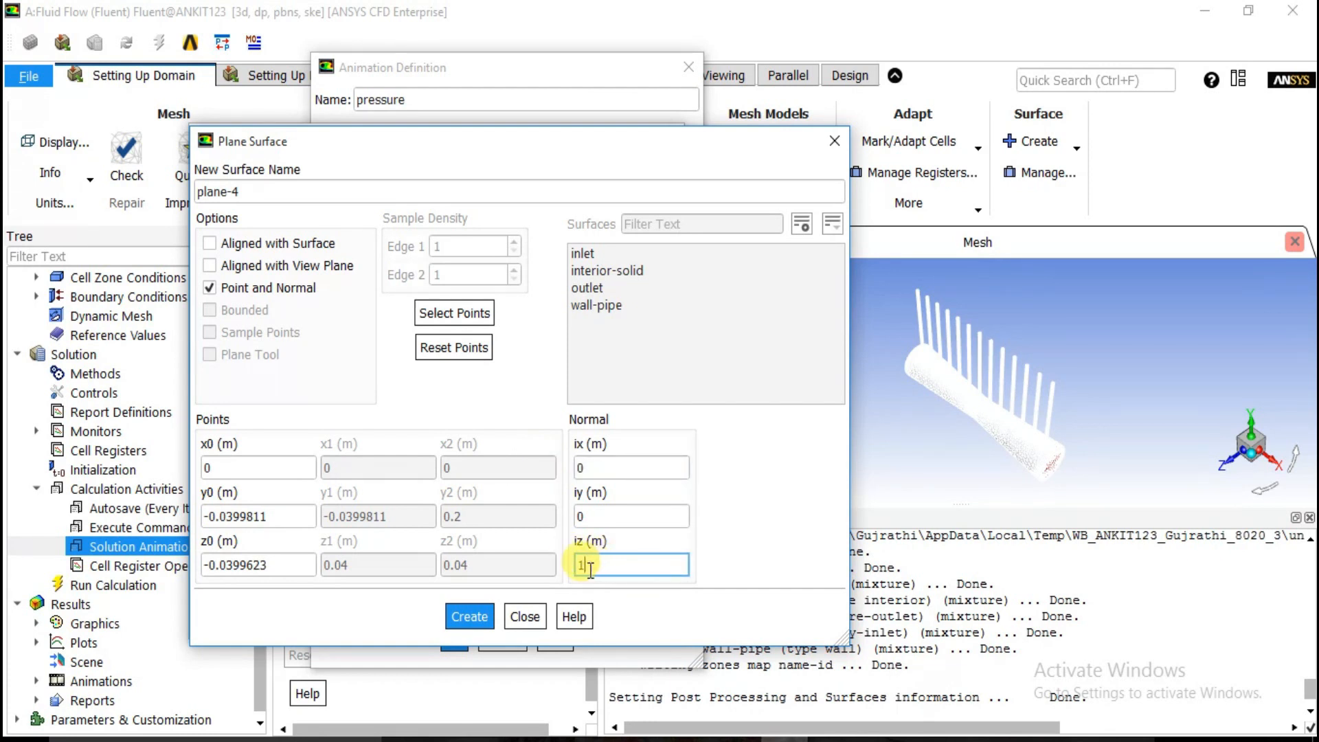
left_click_drag(404, 142, 468, 194)
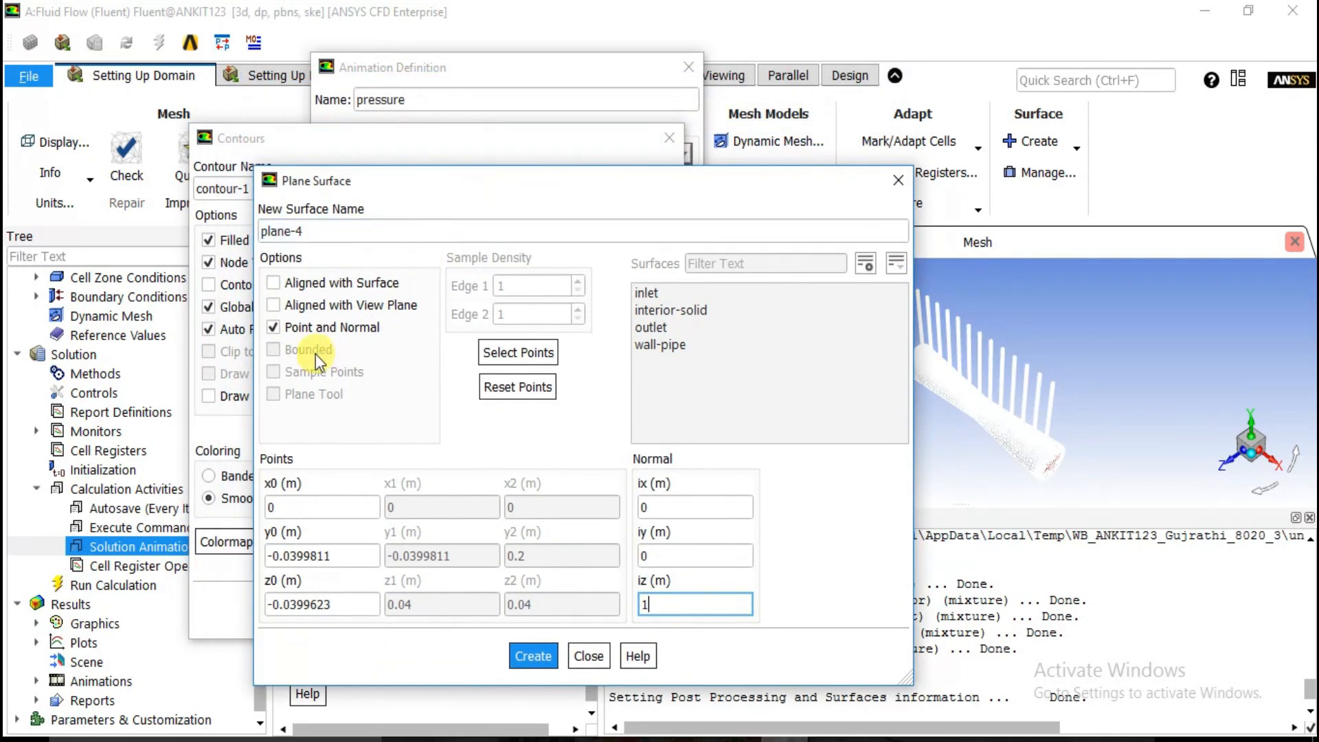
left_click(274, 329)
left_click(274, 328)
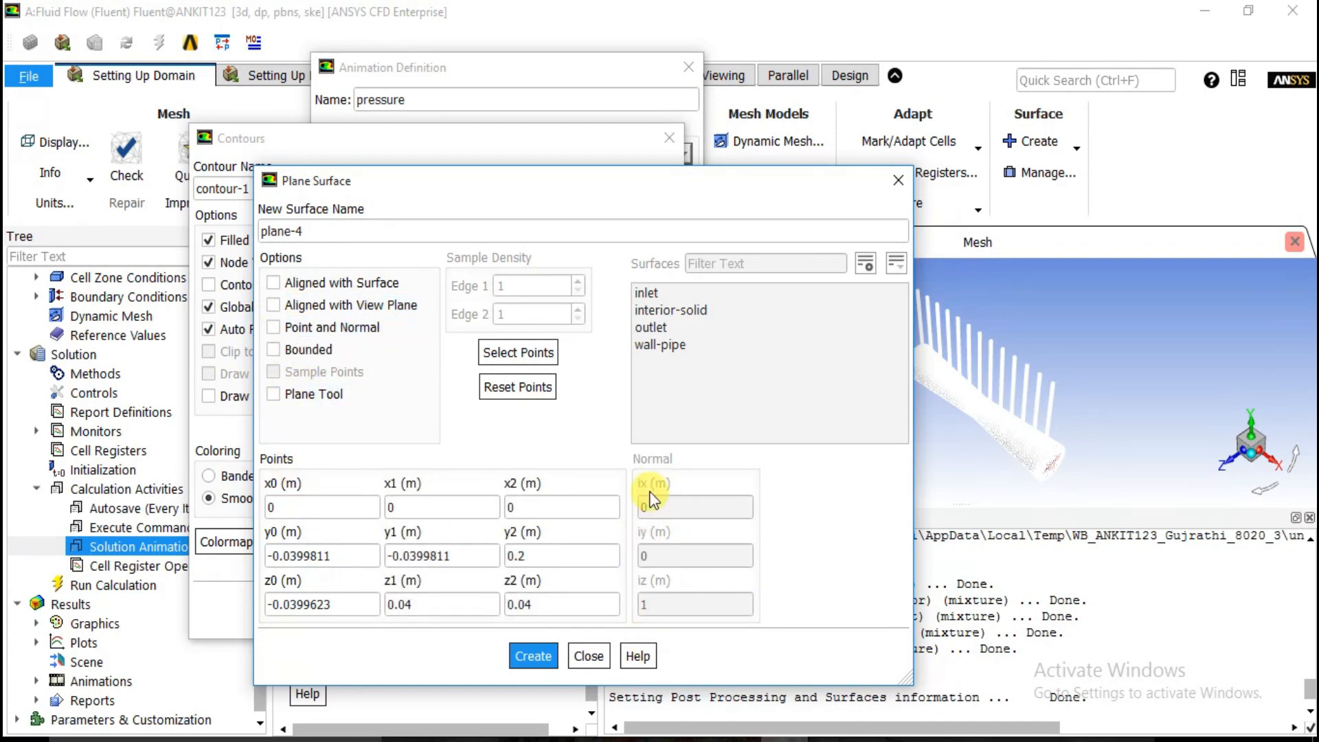
Step: Set the plane's point coordinates y0, z0, z1 and z2 to 0 m
left_click(360, 502)
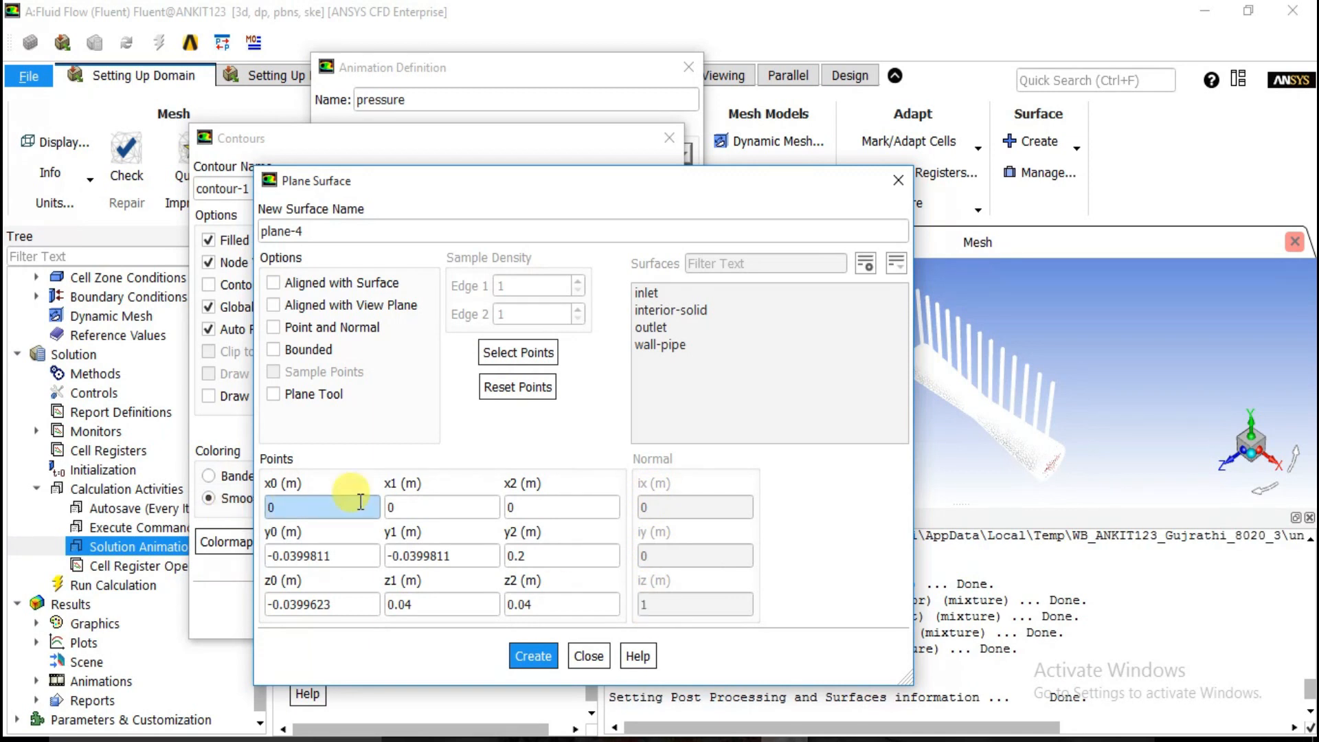
left_click(338, 554)
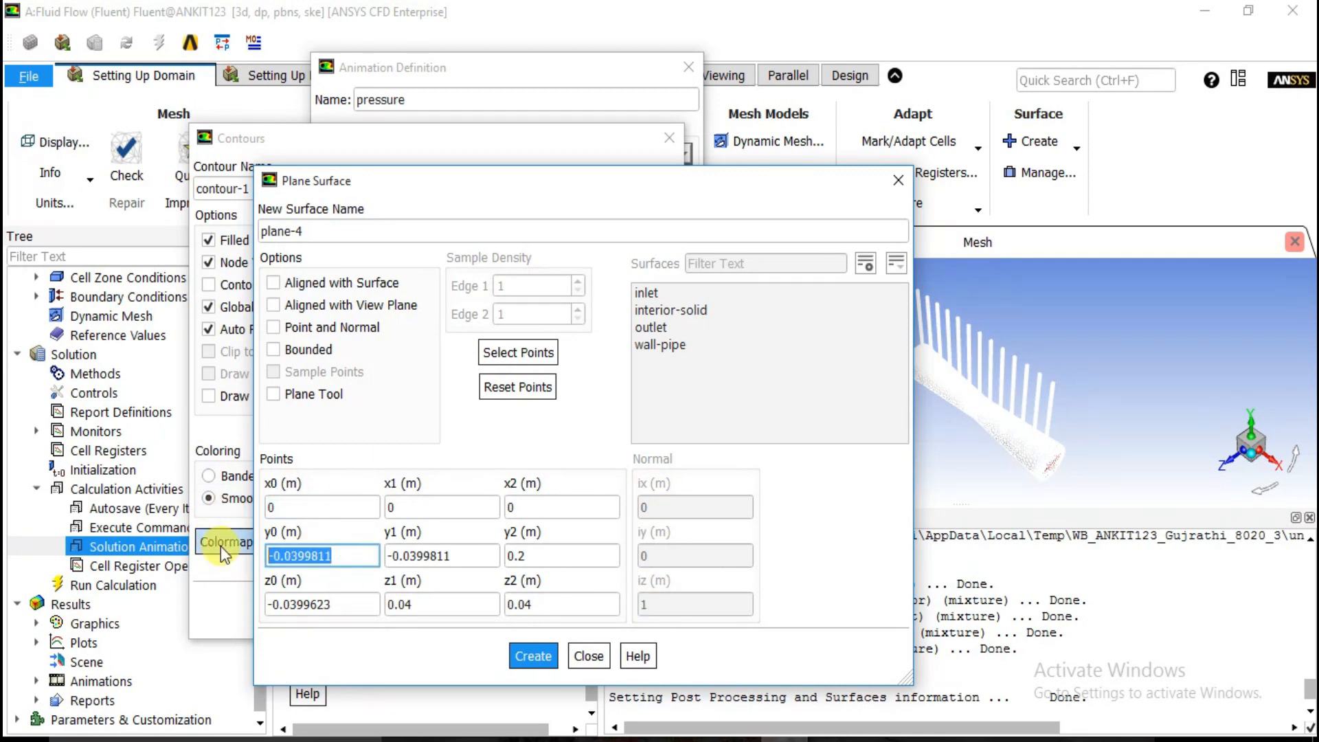
type("0")
left_click(338, 604)
left_click(337, 604)
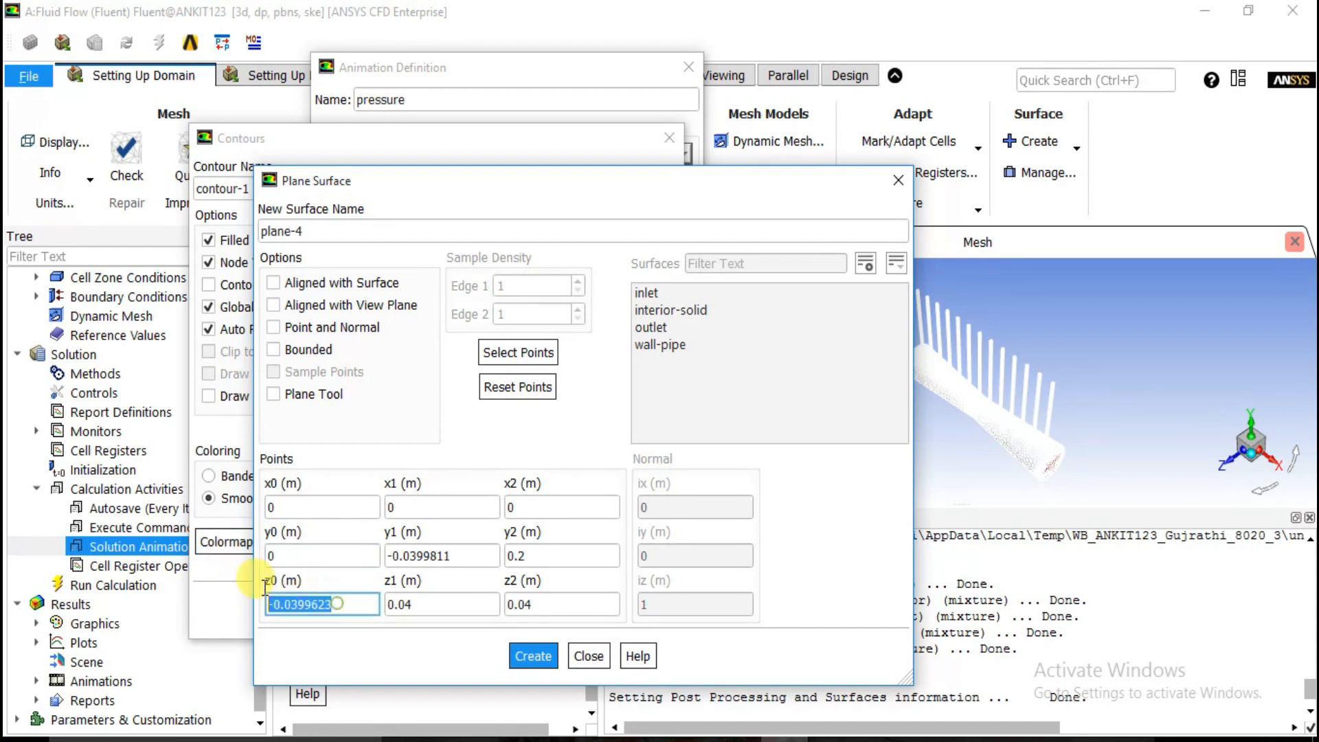
type("0")
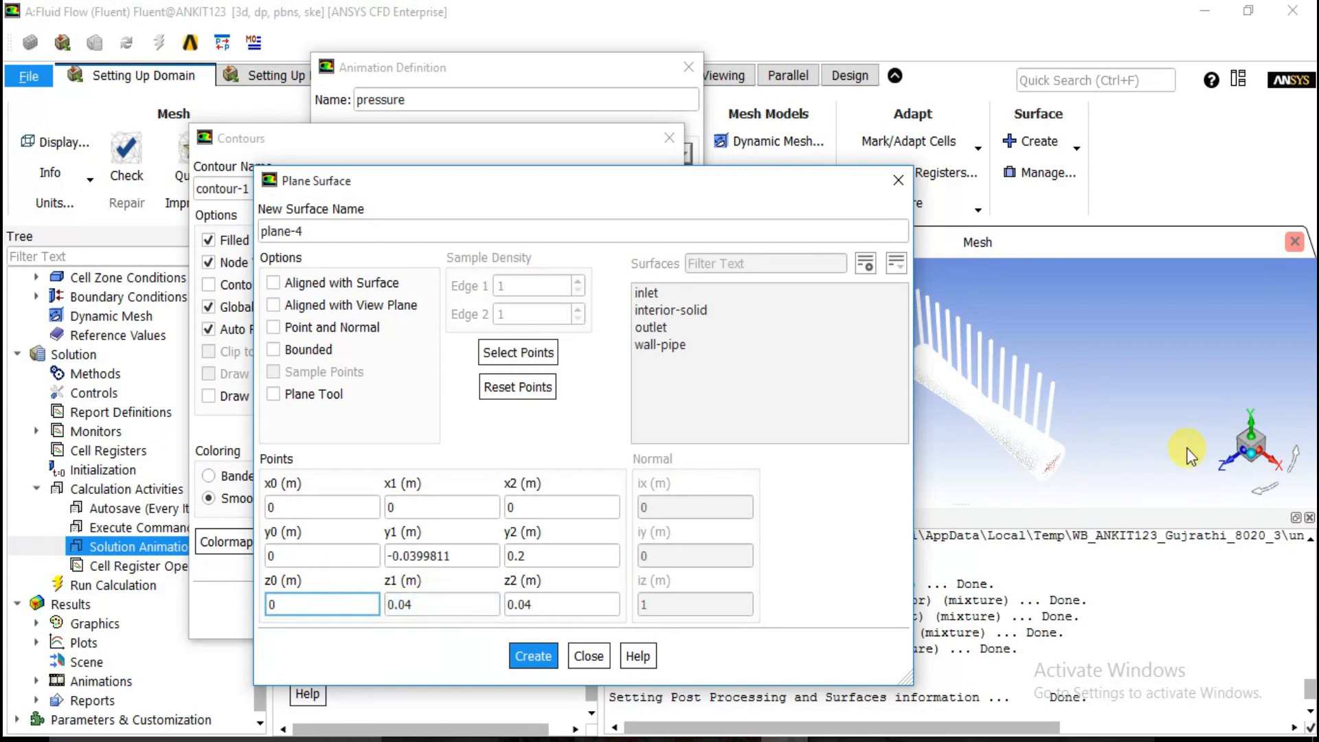
left_click(471, 610)
left_click_drag(417, 603, 380, 603)
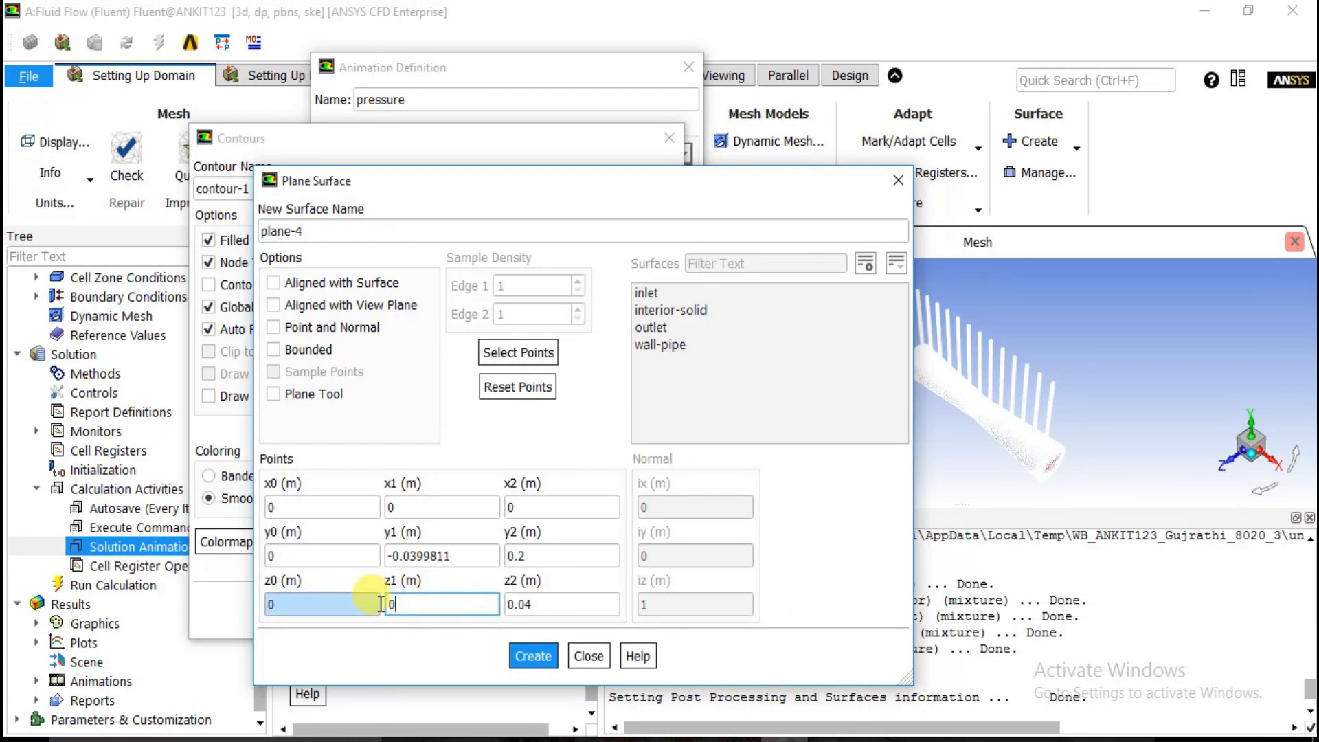
left_click_drag(557, 611, 498, 596)
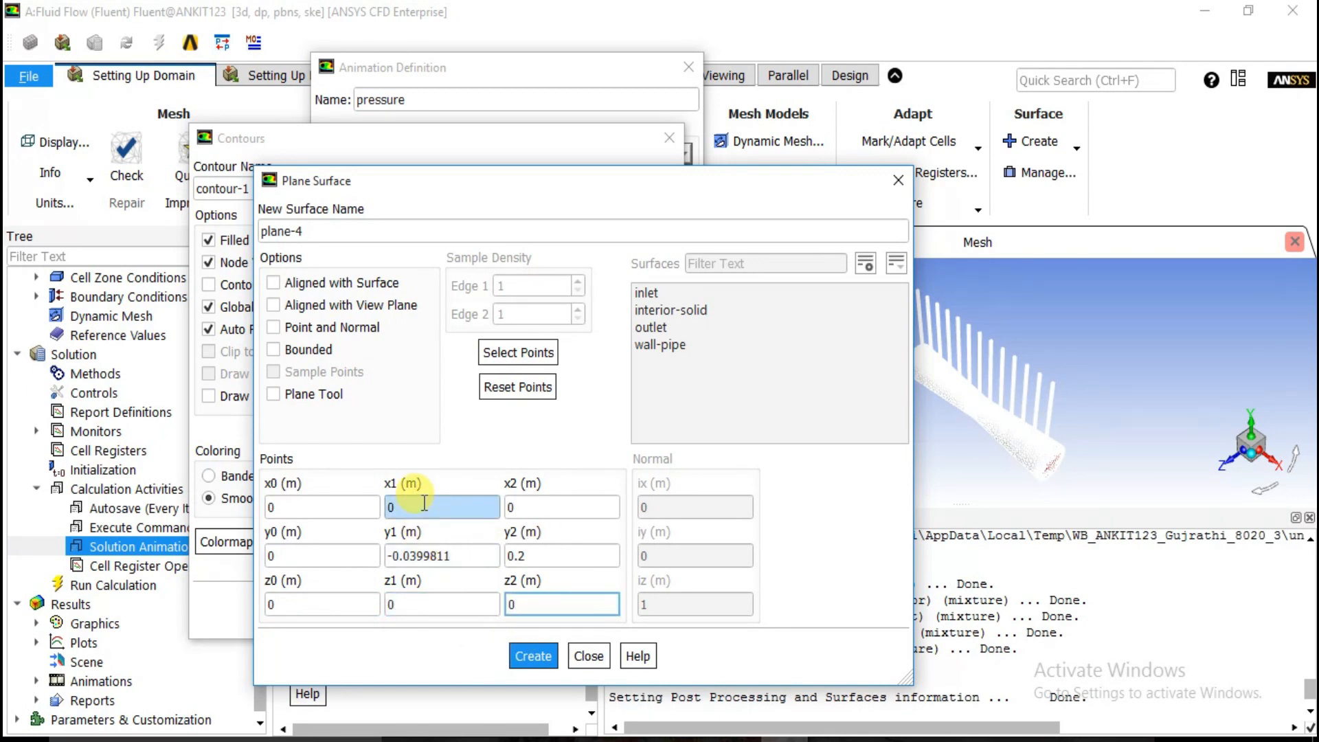
Step: Set the plane's x1, x2, y1 and y2 coordinates to 0.5 m and create the surface
left_click_drag(448, 507, 390, 506)
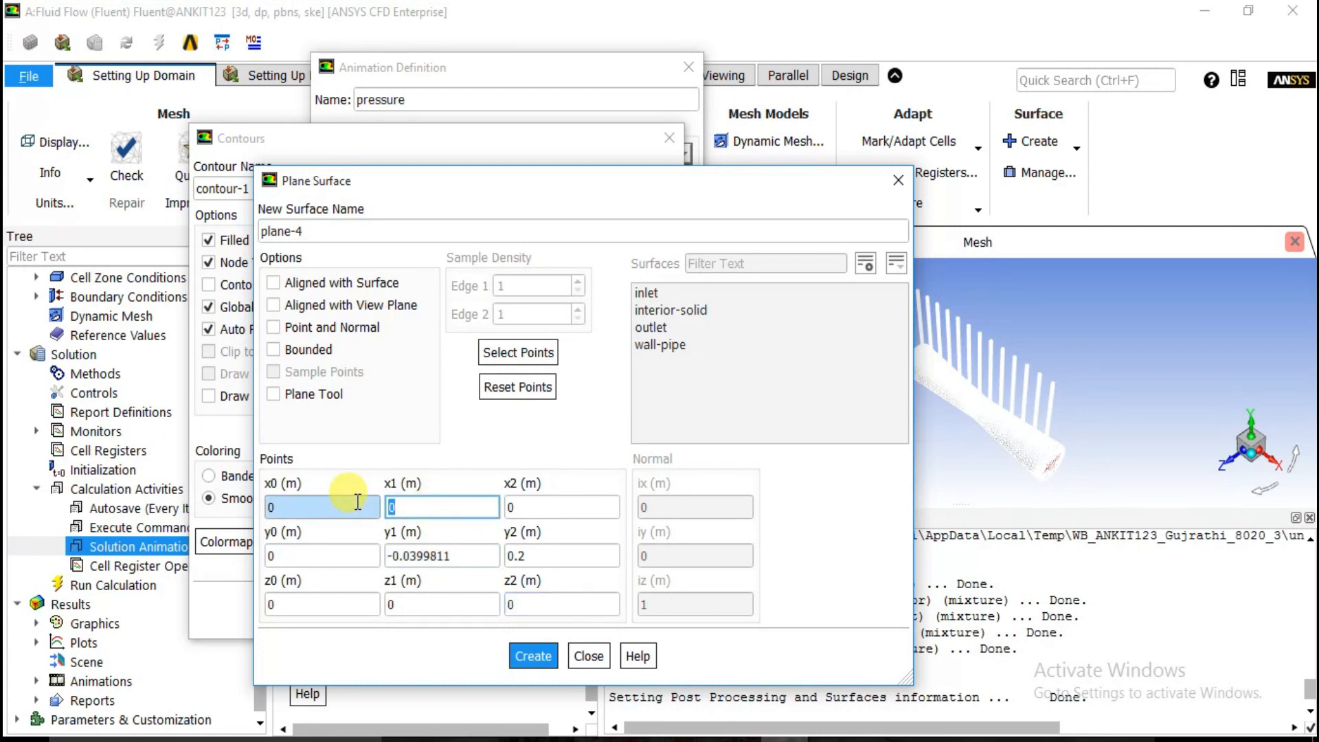
left_click(543, 508)
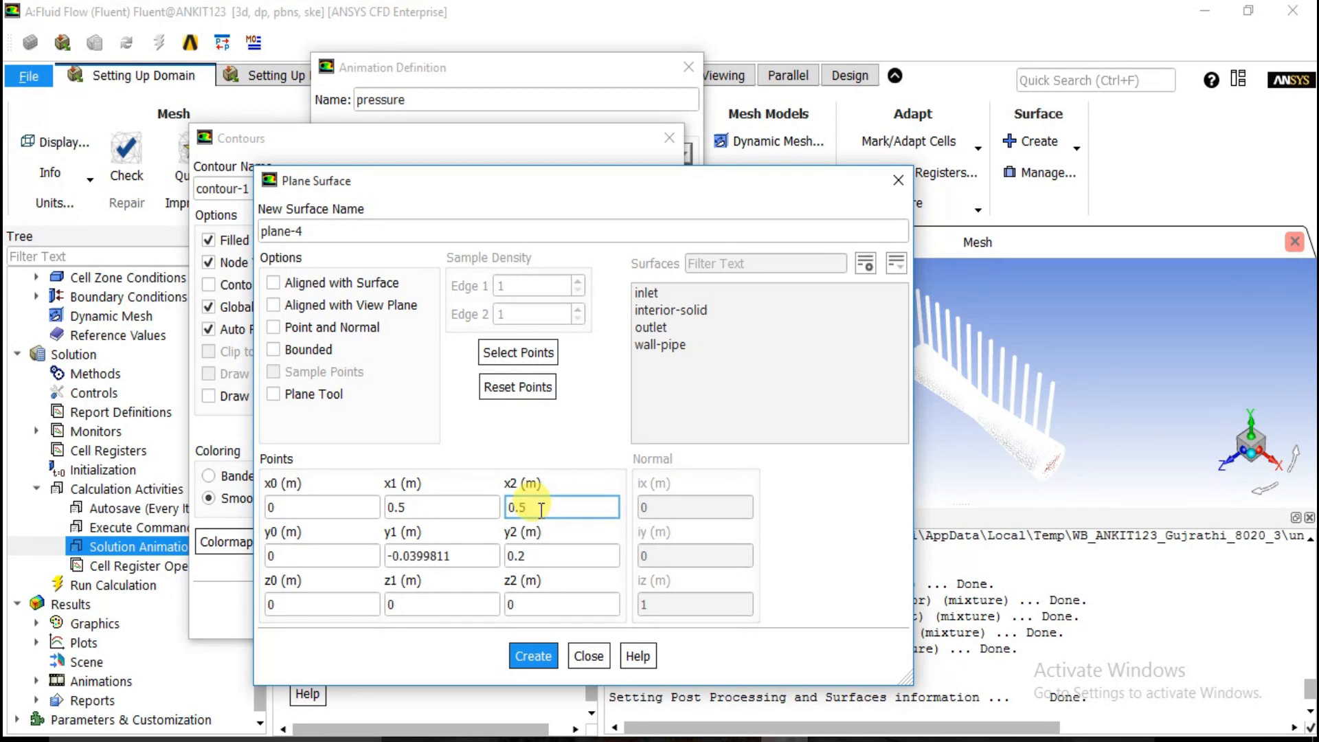
left_click_drag(403, 555, 376, 555)
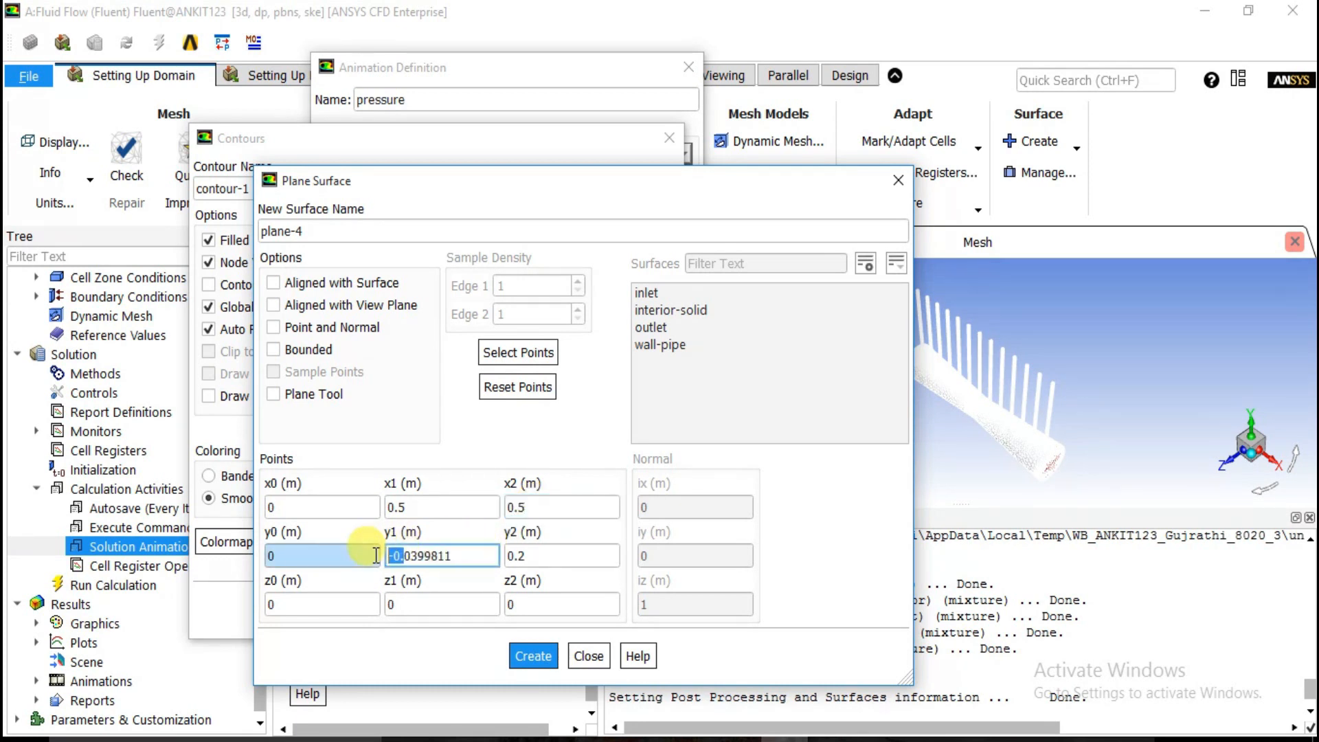
left_click_drag(463, 555, 339, 546)
type("0.5")
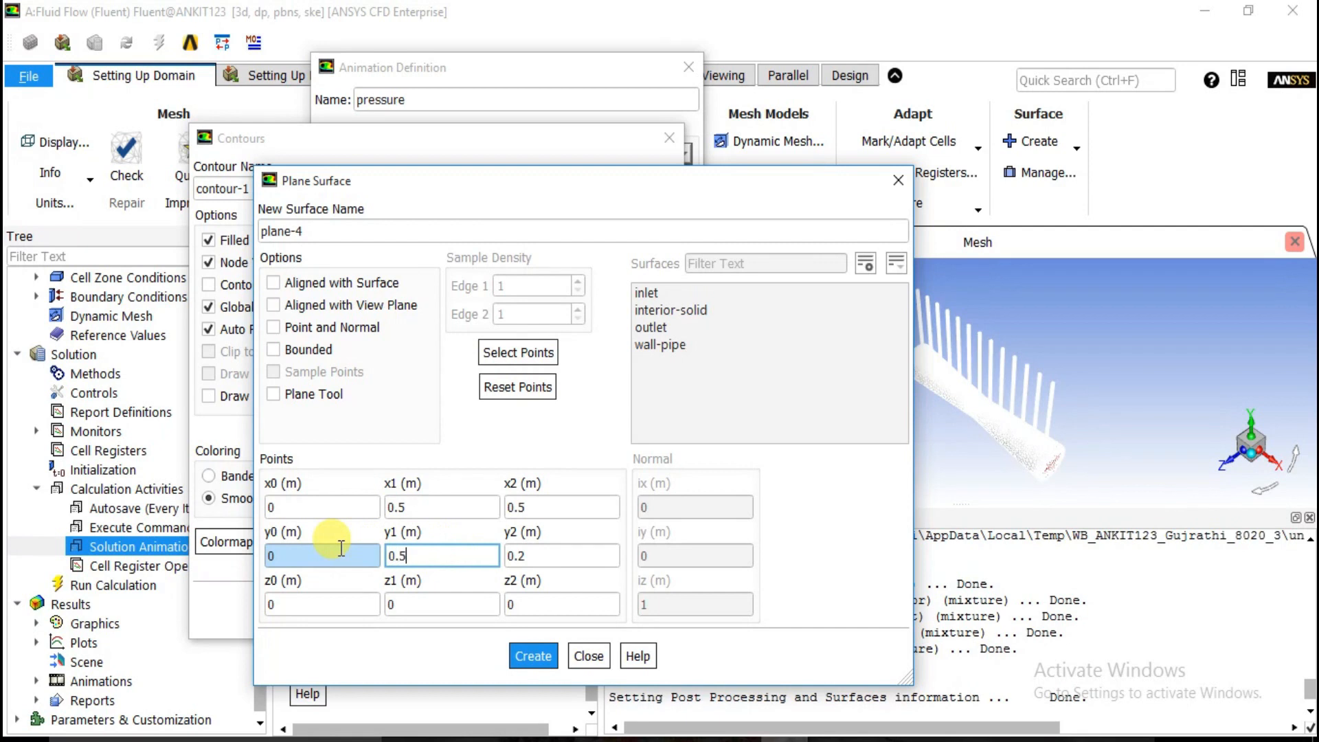
double_click(559, 553)
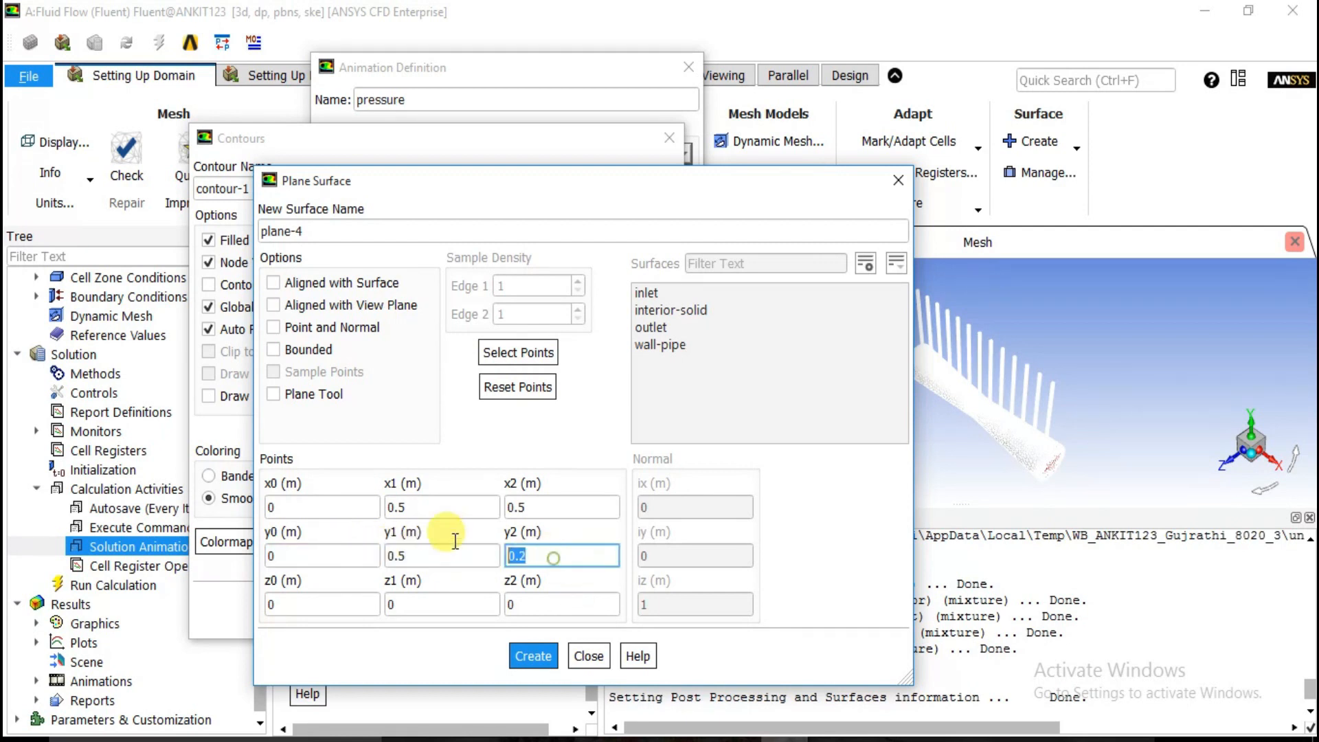
type("0.5")
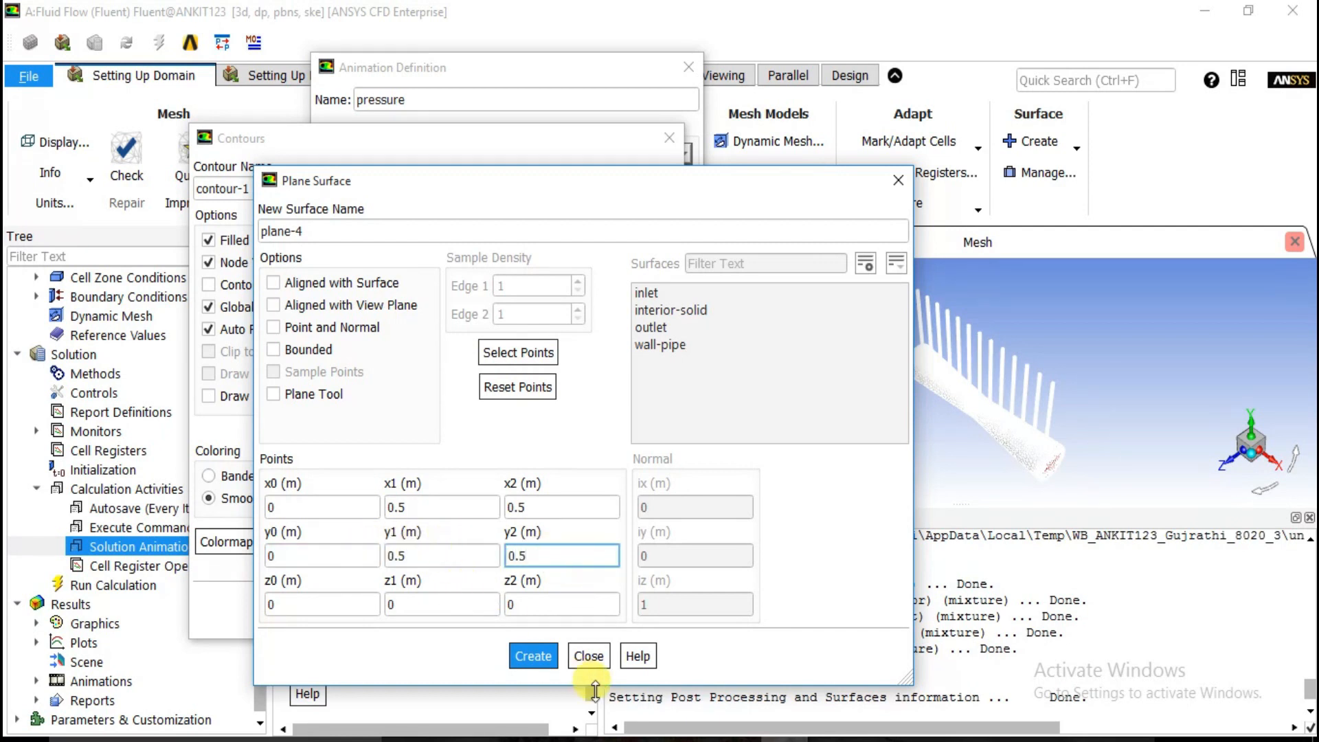
left_click(539, 675)
left_click(595, 658)
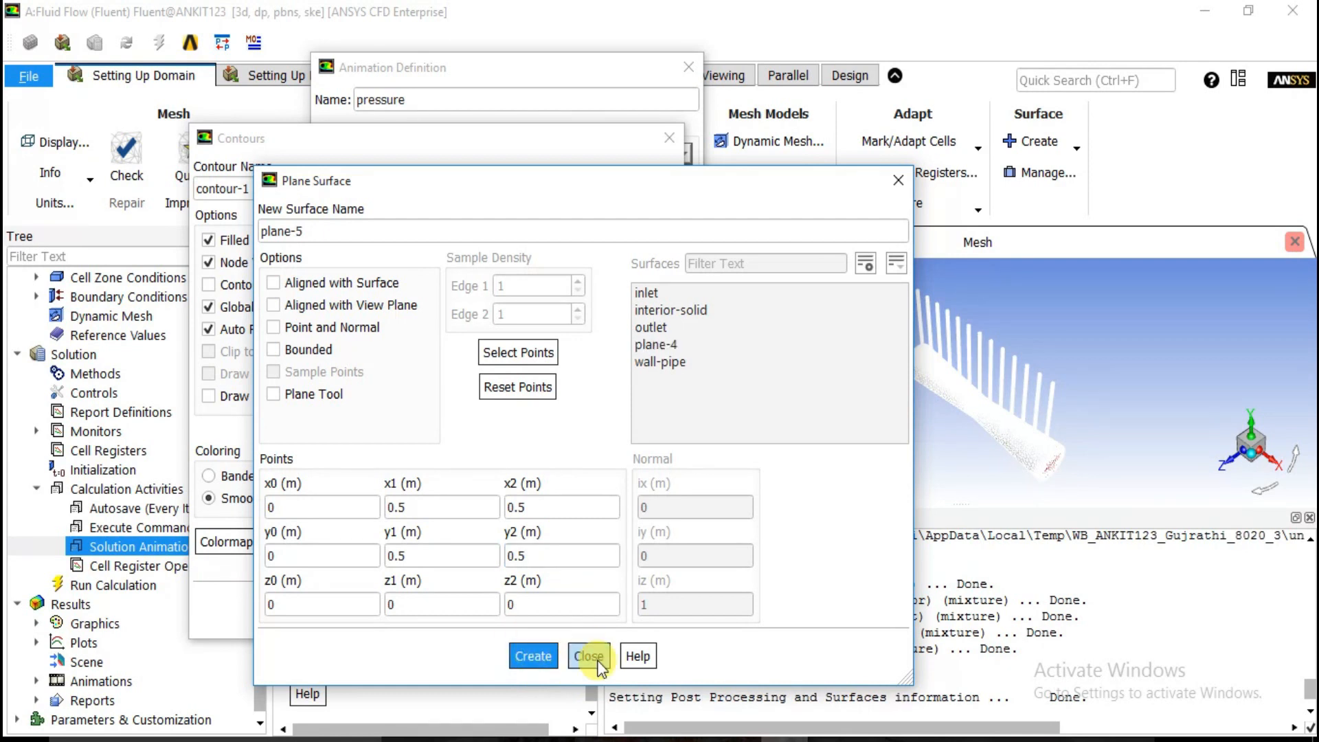
left_click(589, 655)
Step: Select plane-4 as the contour's only surface, then save and display the static pressure contours on it
left_click(390, 418)
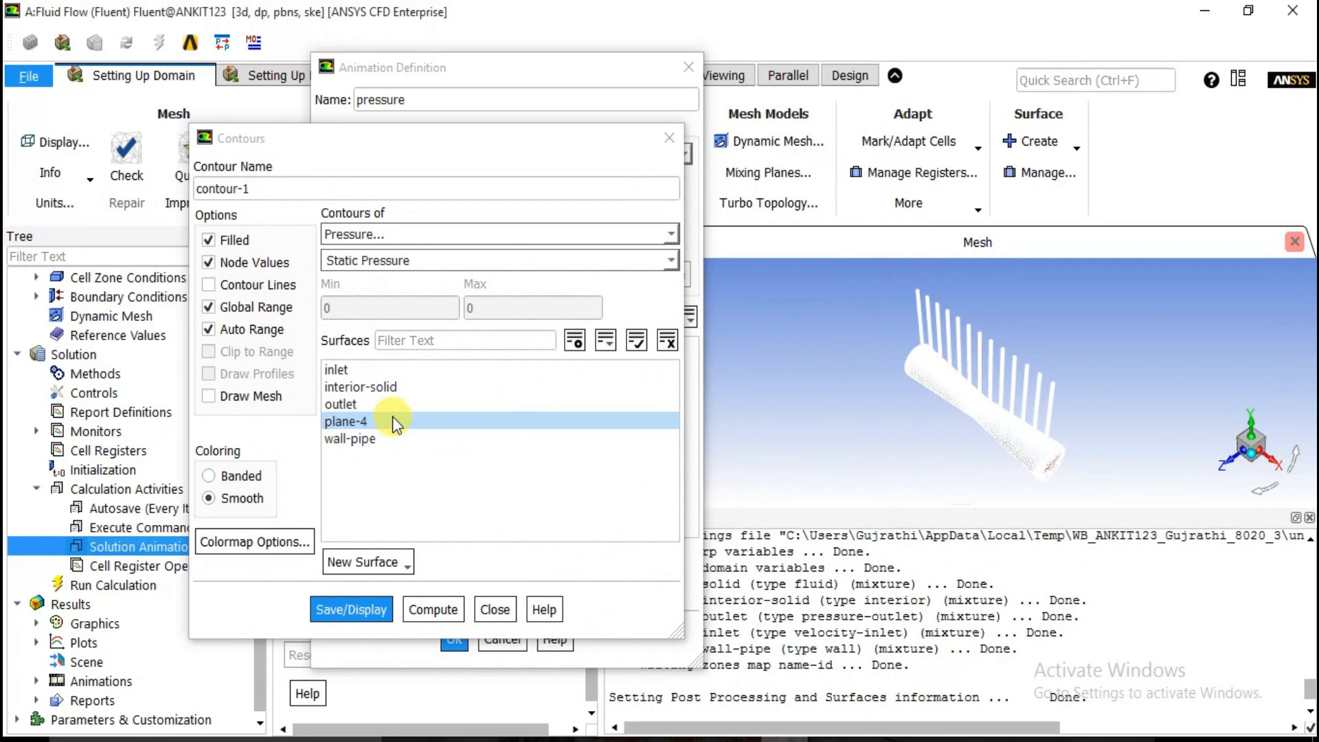
left_click(358, 607)
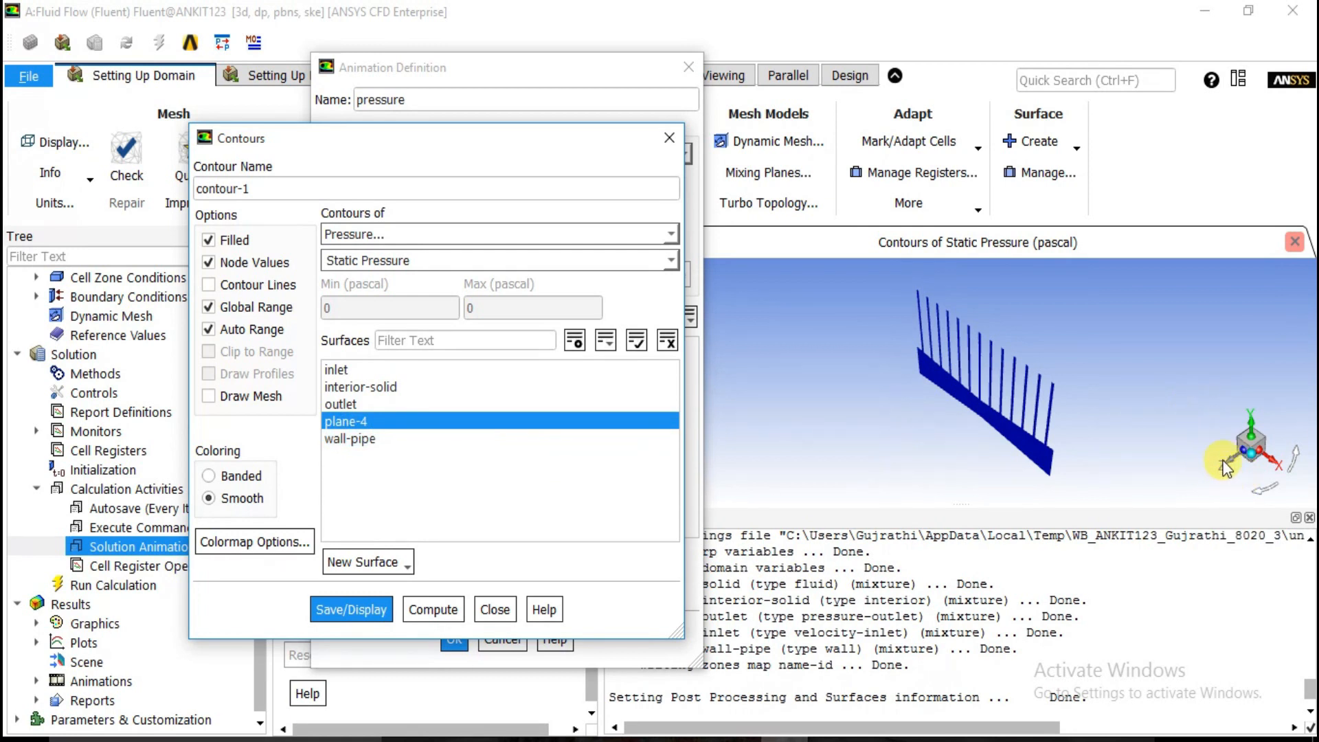
left_click(1240, 465)
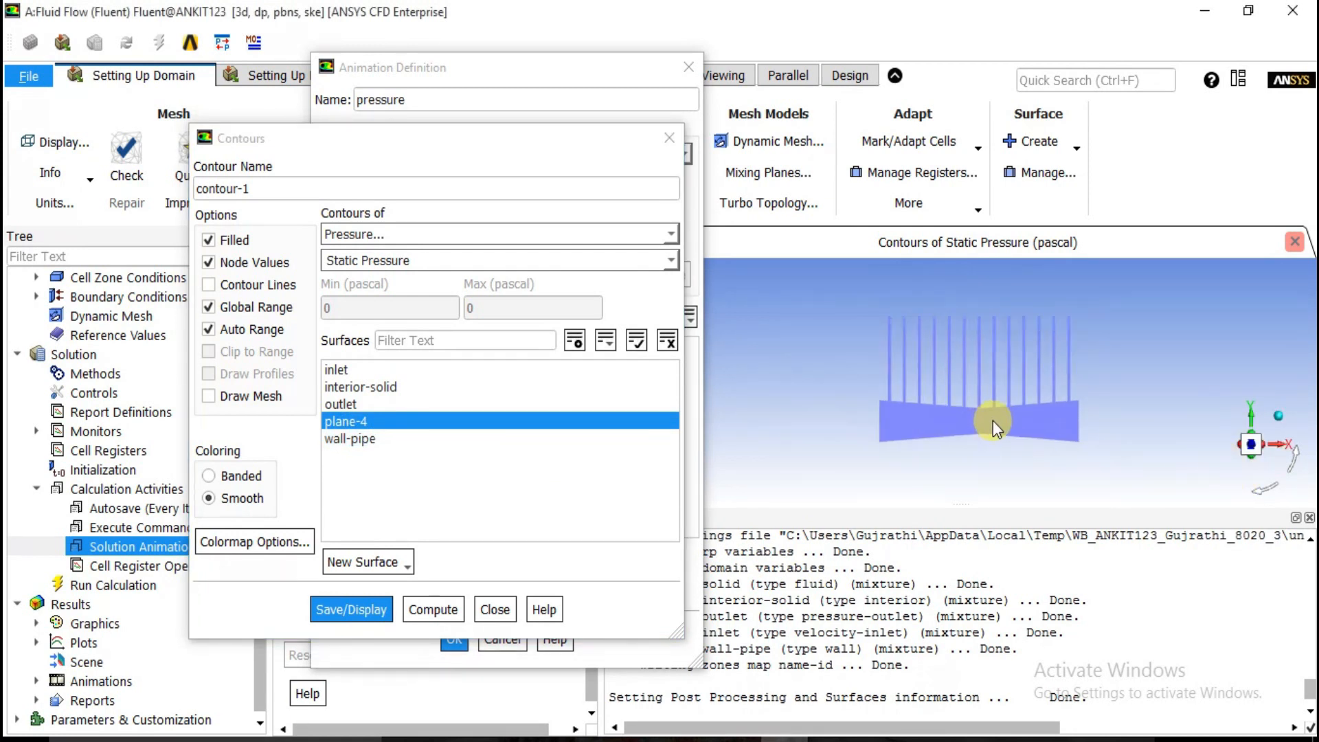
left_click(1276, 415)
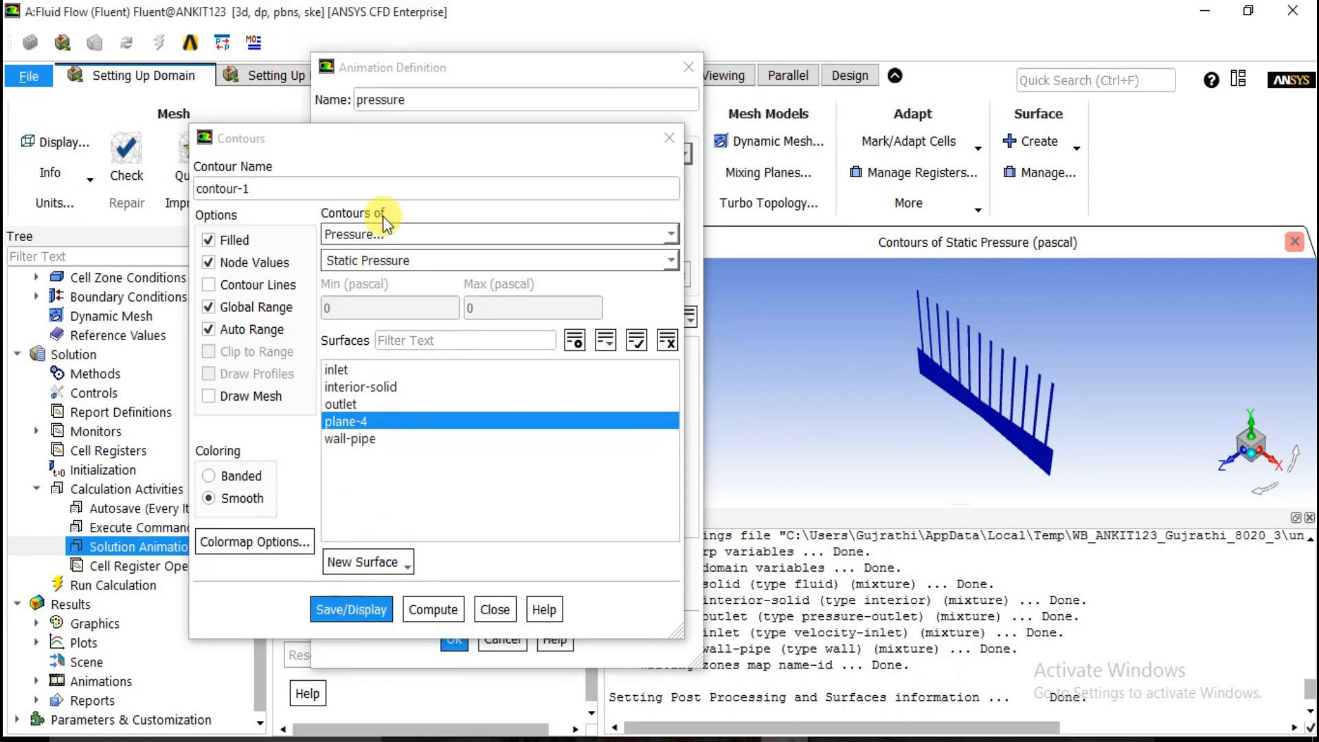
left_click(374, 234)
left_click(379, 251)
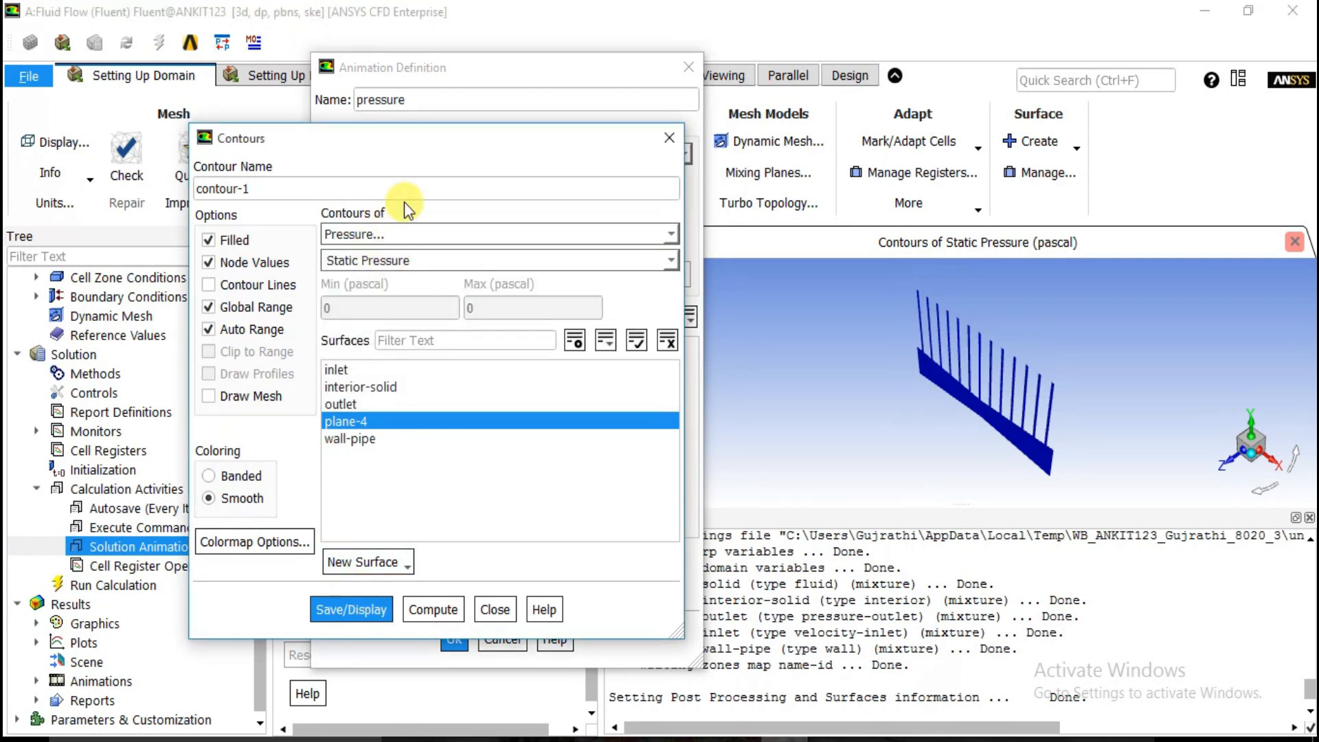
Step: Save the pressure contour, then assign contour-1 with the front view to the pressure animation and accept the definition
left_click(351, 609)
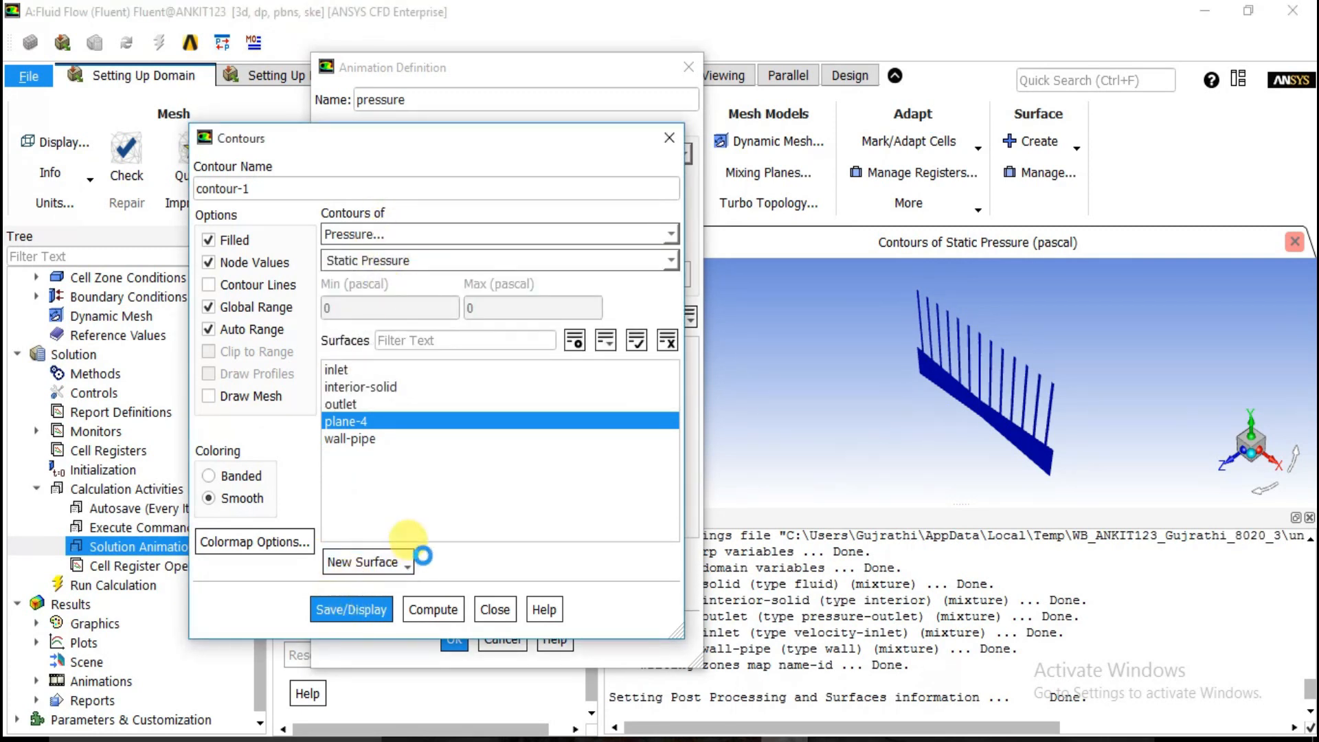
left_click(489, 610)
left_click(367, 362)
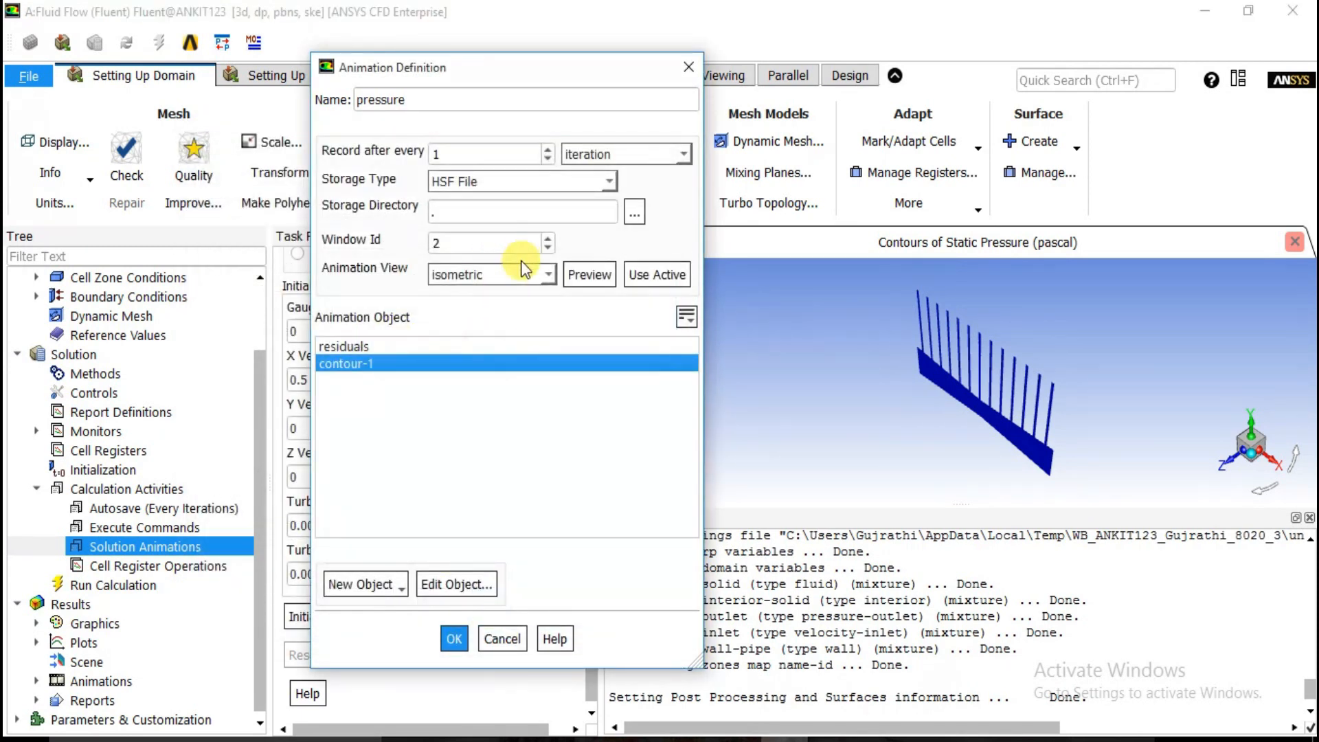
left_click(534, 274)
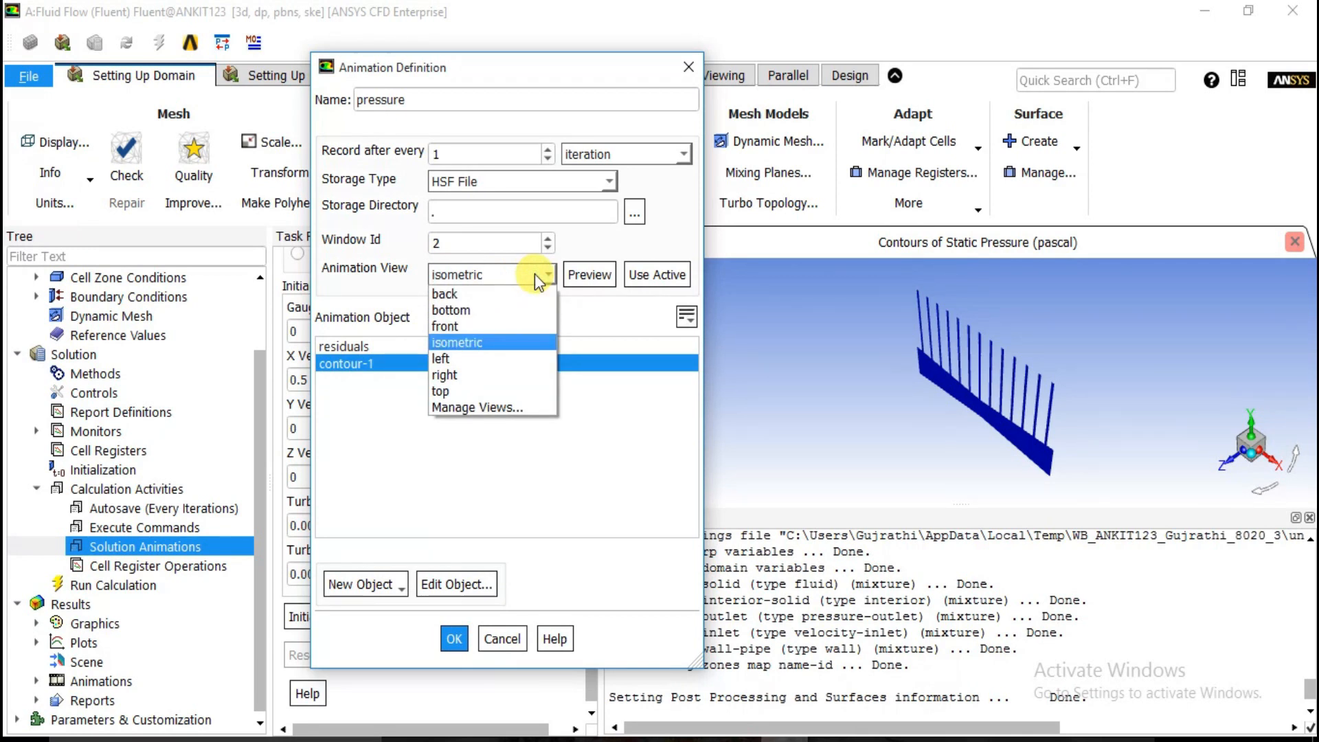
left_click(504, 328)
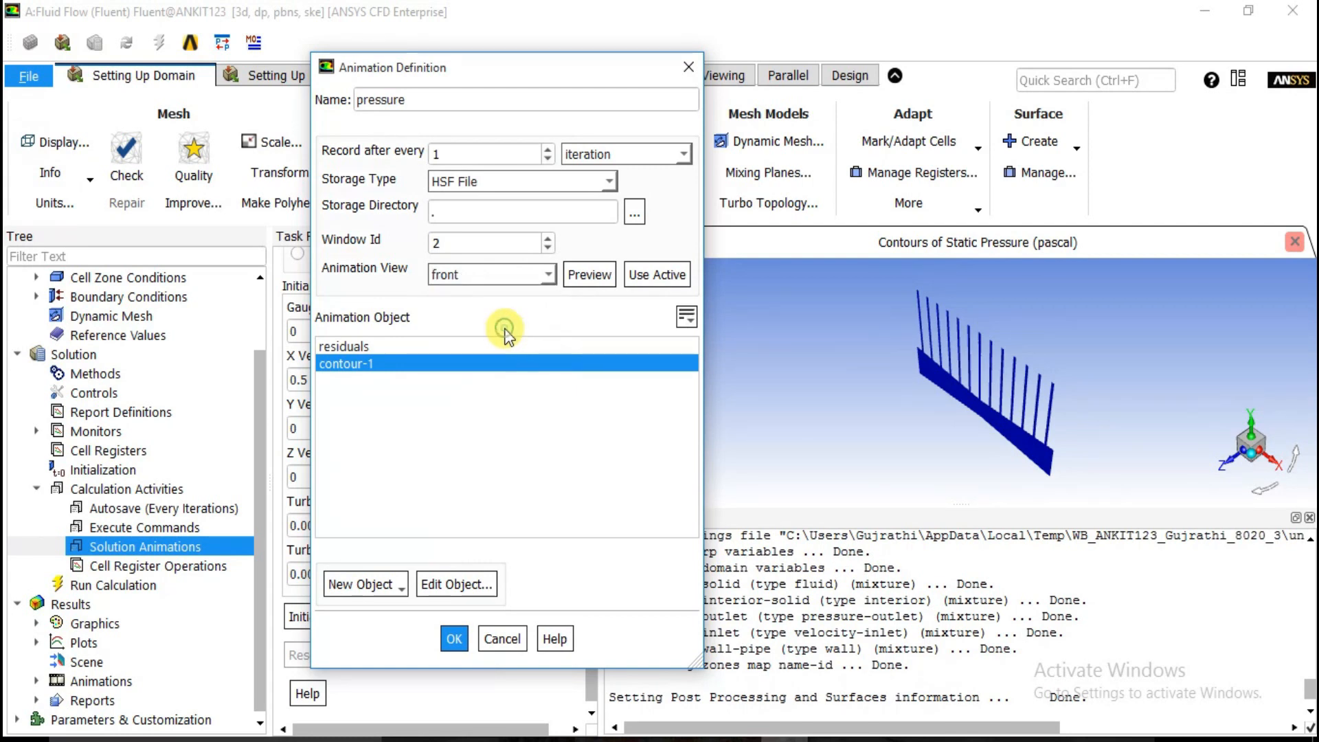
left_click(454, 639)
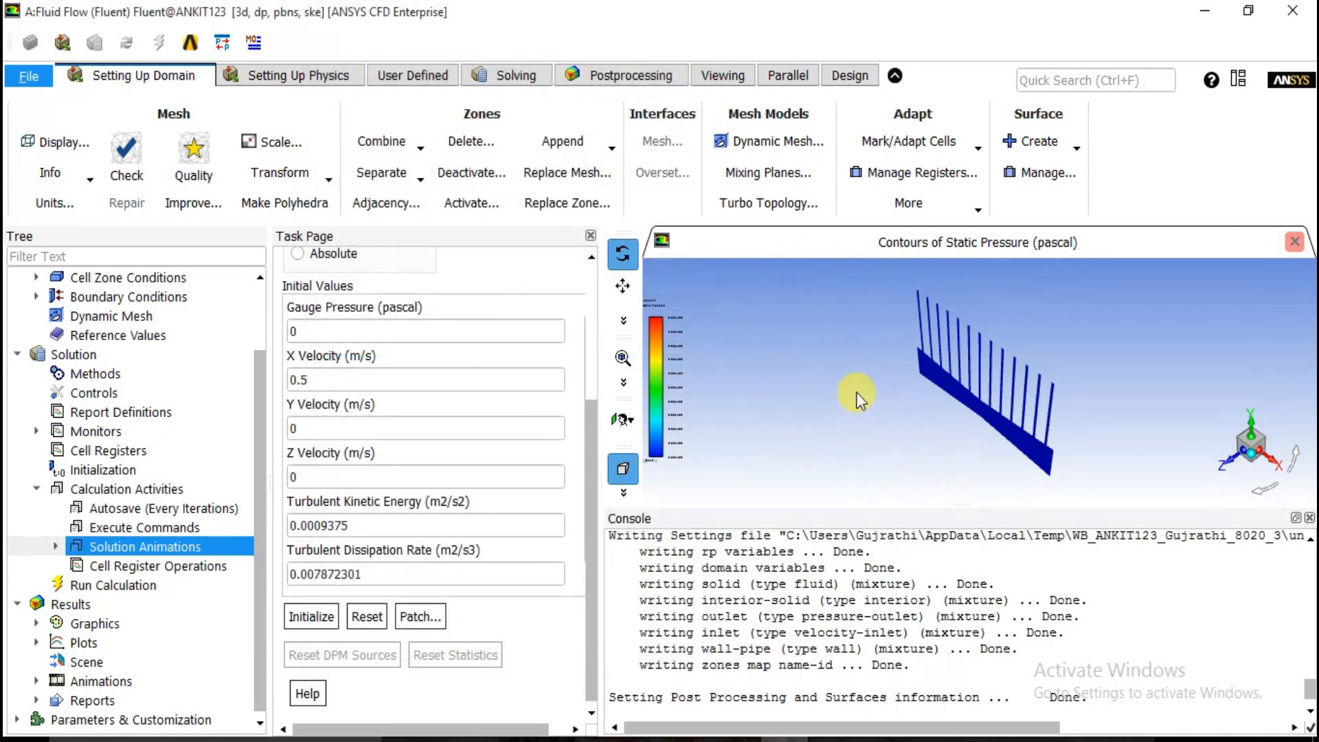
Step: Start a second solution animation definition and name it velocity
left_click(56, 547)
double_click(137, 545)
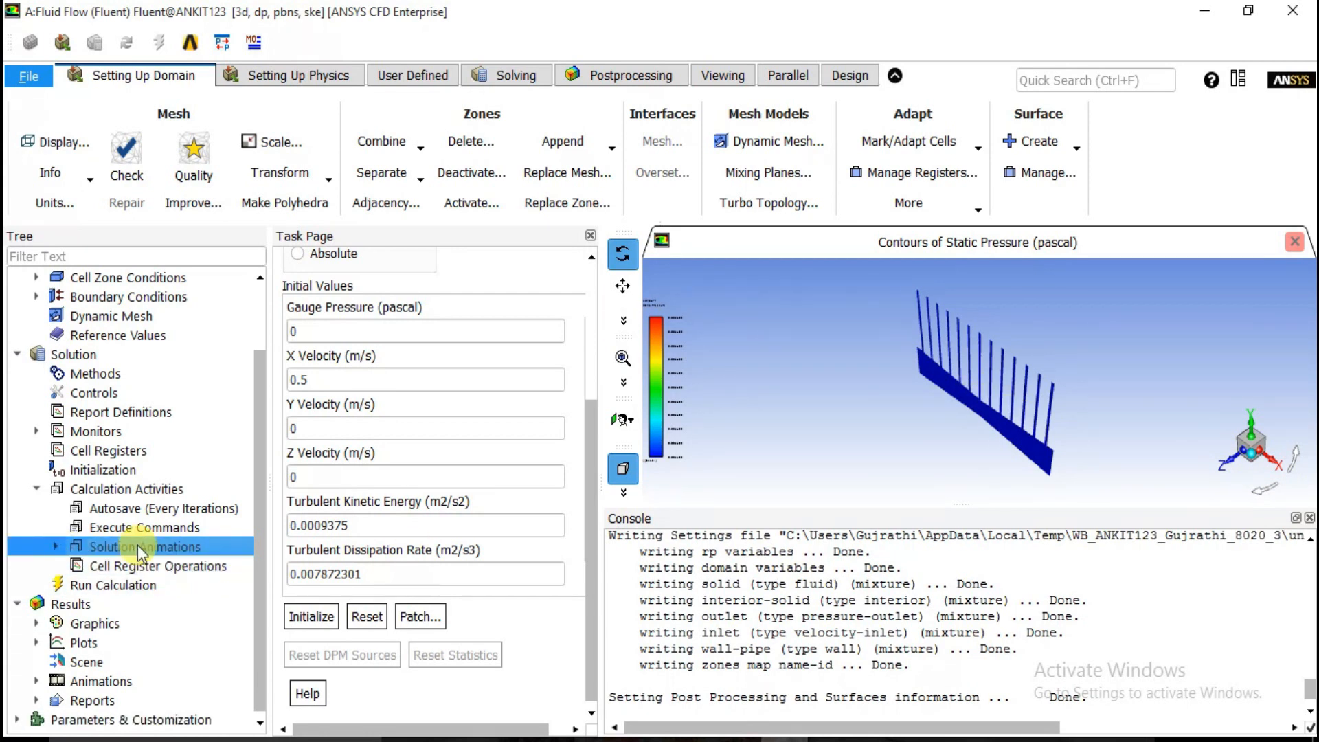
left_click_drag(595, 106, 472, 102)
type("velocity")
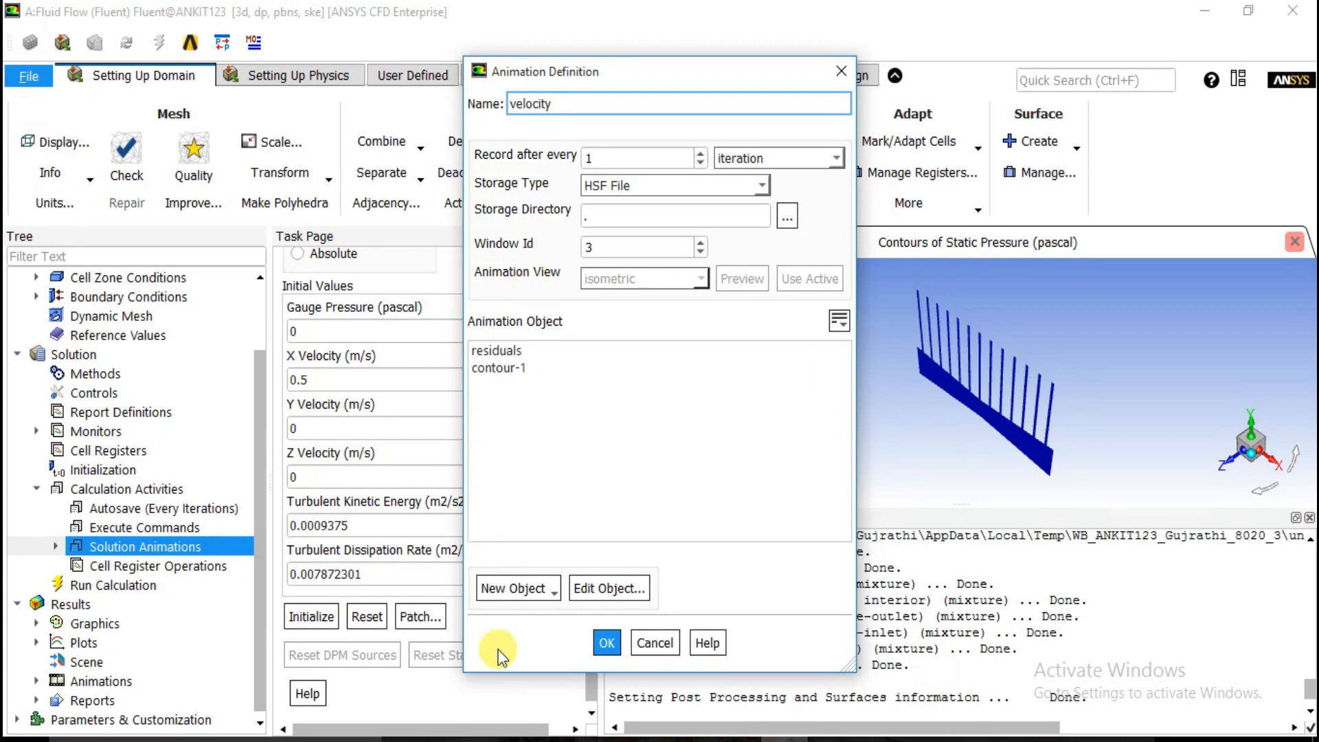
Step: Create a new contour object showing velocity magnitude on plane-4 only, then save and display it
left_click(528, 590)
left_click(529, 421)
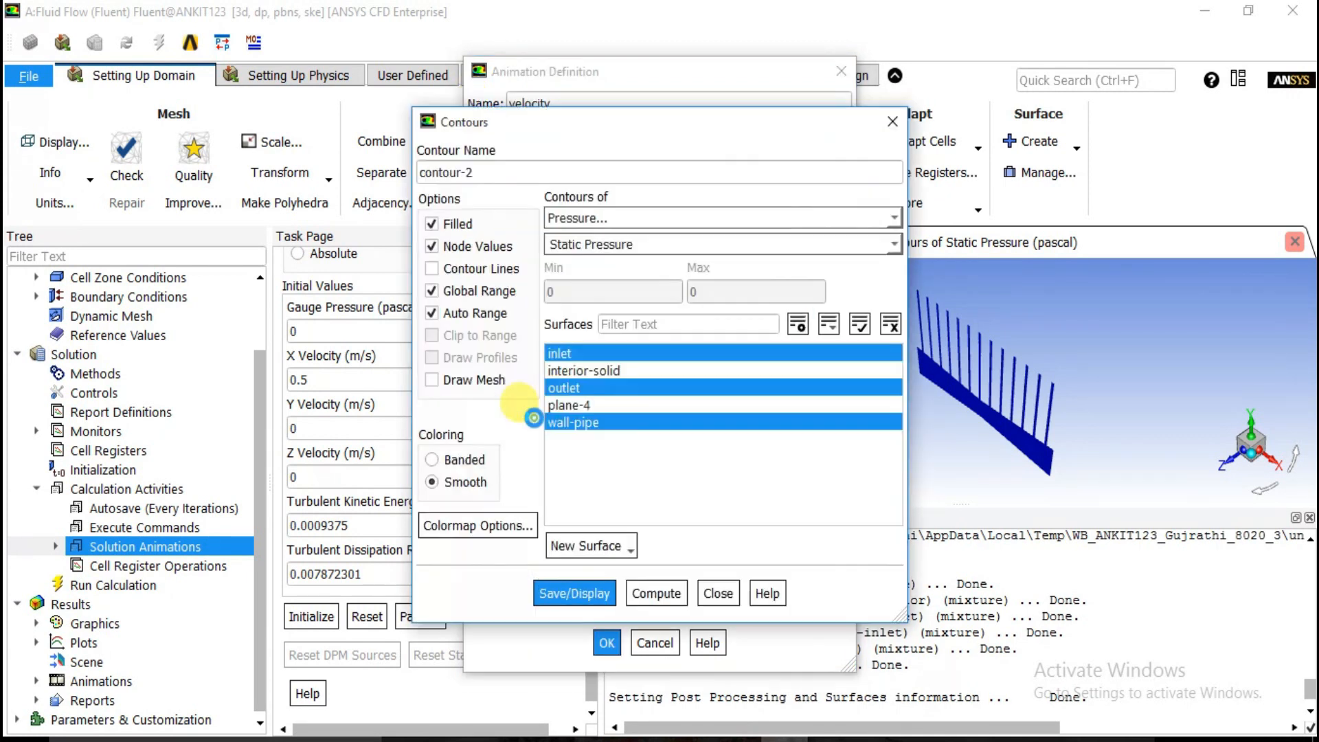
left_click(888, 324)
left_click(596, 404)
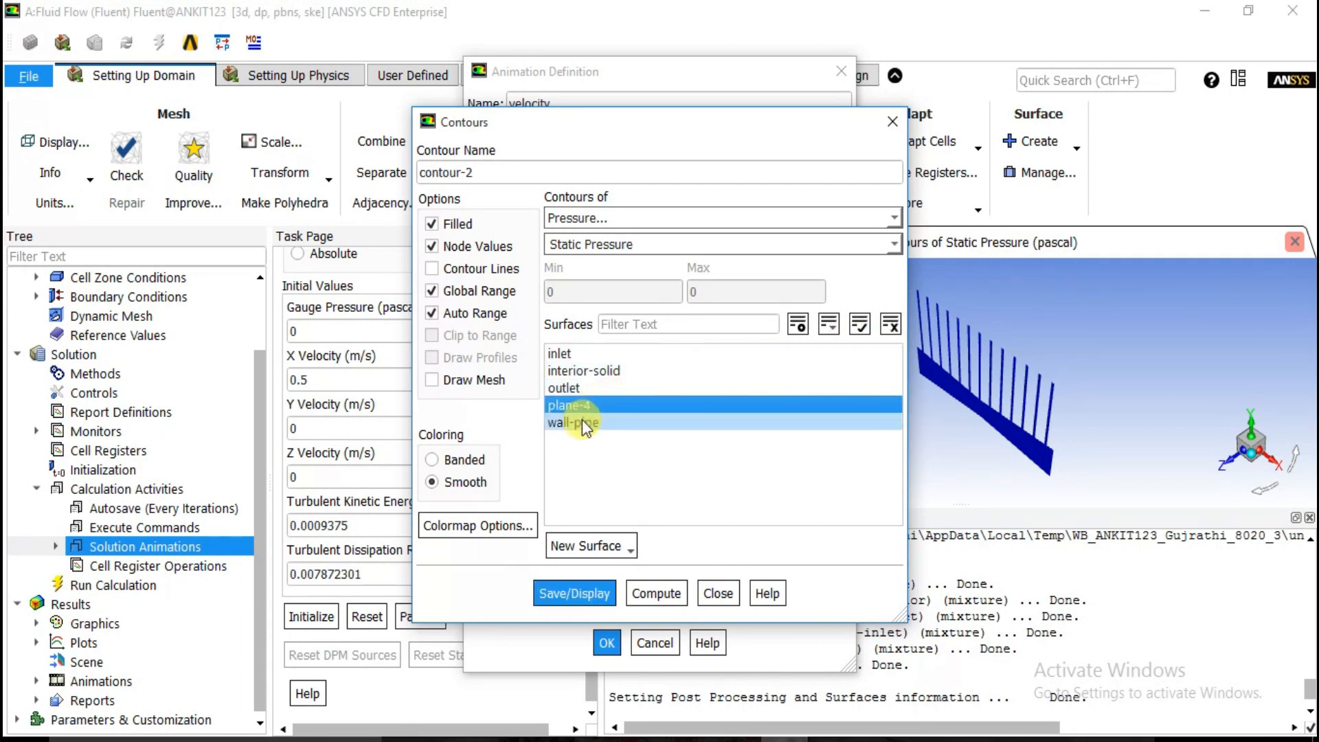
left_click(604, 220)
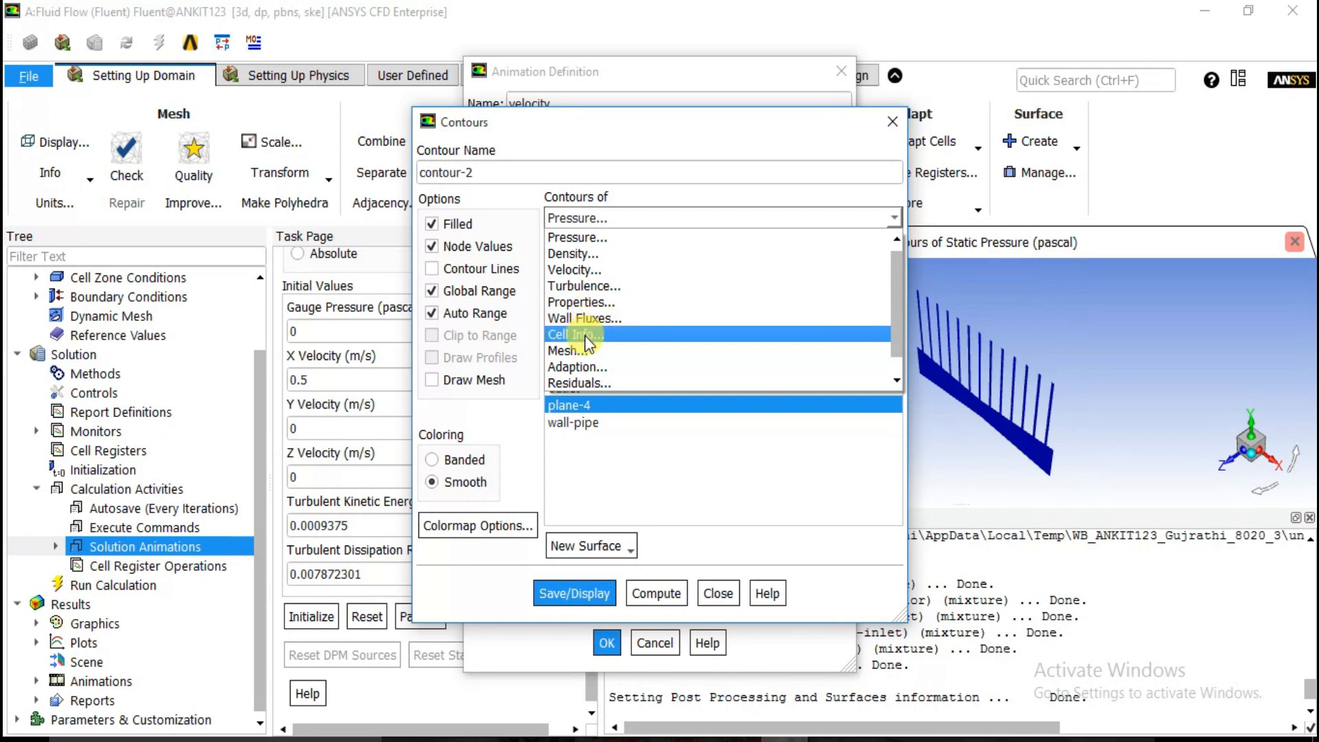
left_click(583, 269)
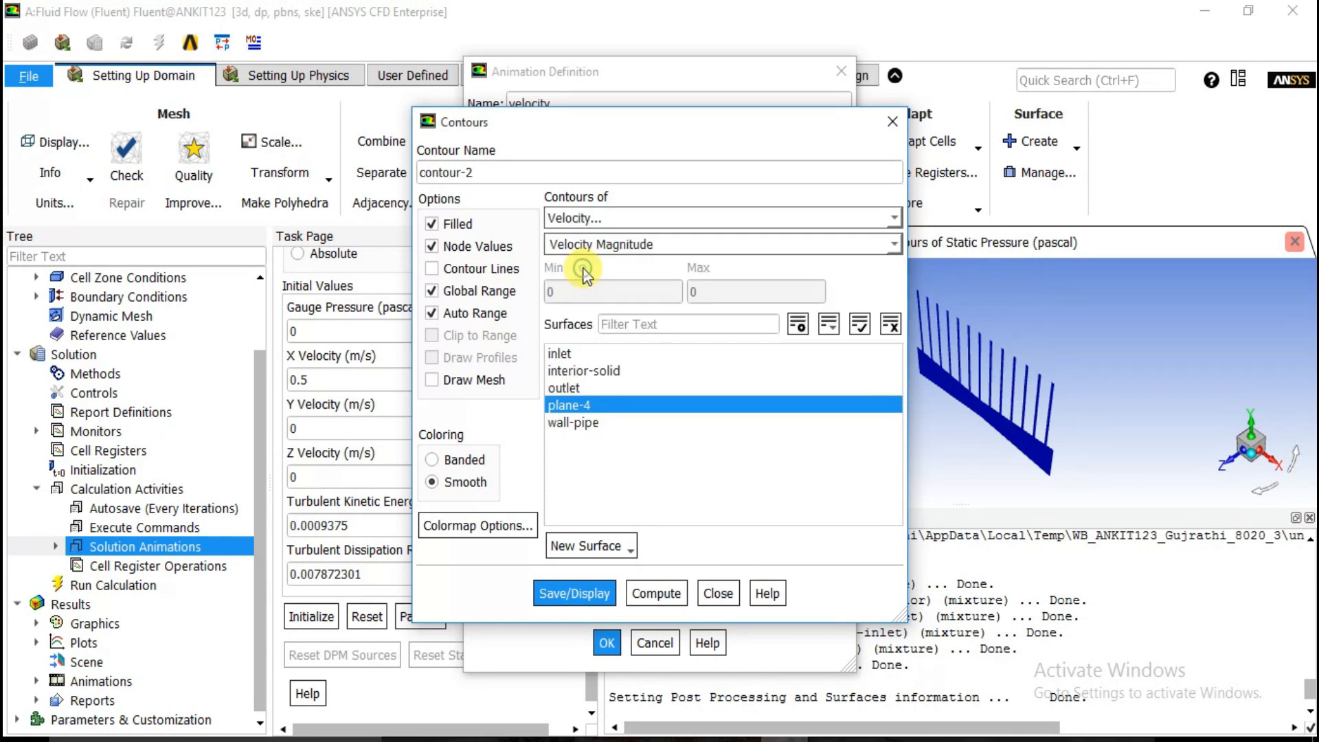
left_click(587, 595)
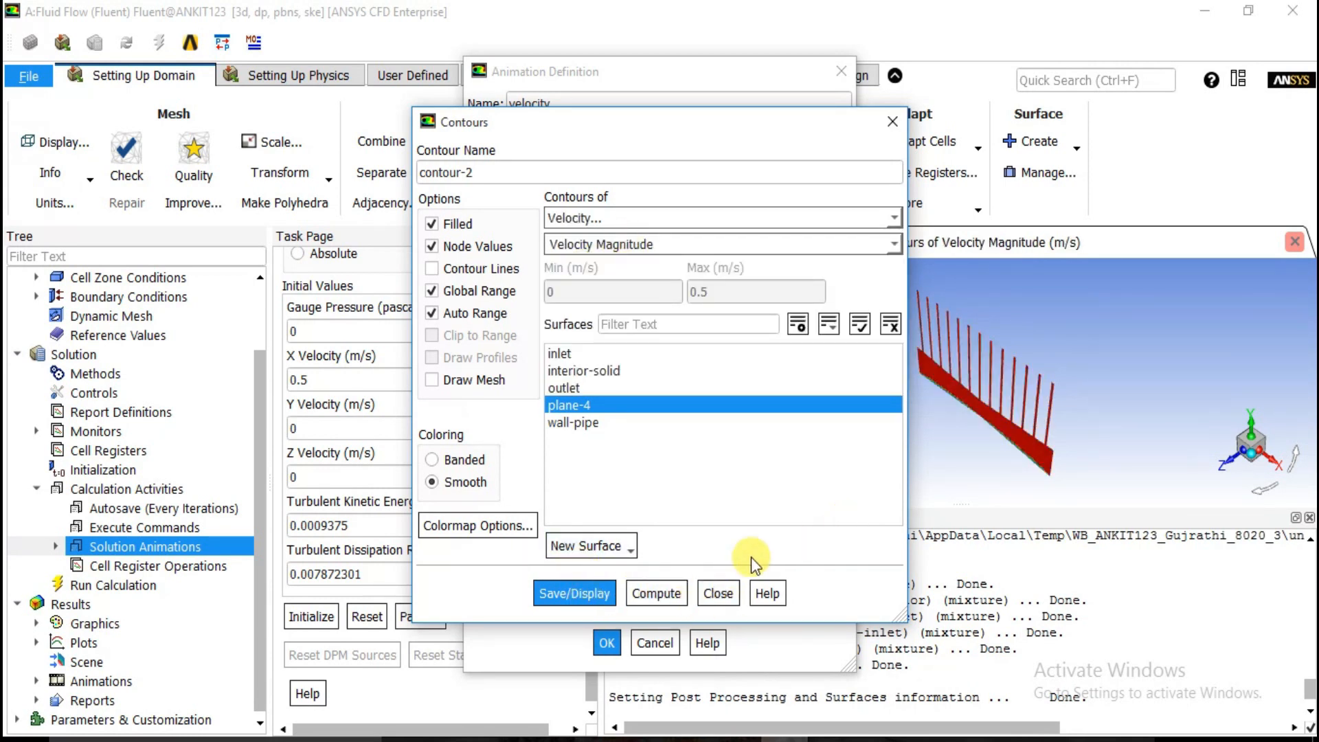
left_click(718, 594)
Step: Assign contour-2 with the front view to the velocity animation and accept the definition
left_click(508, 383)
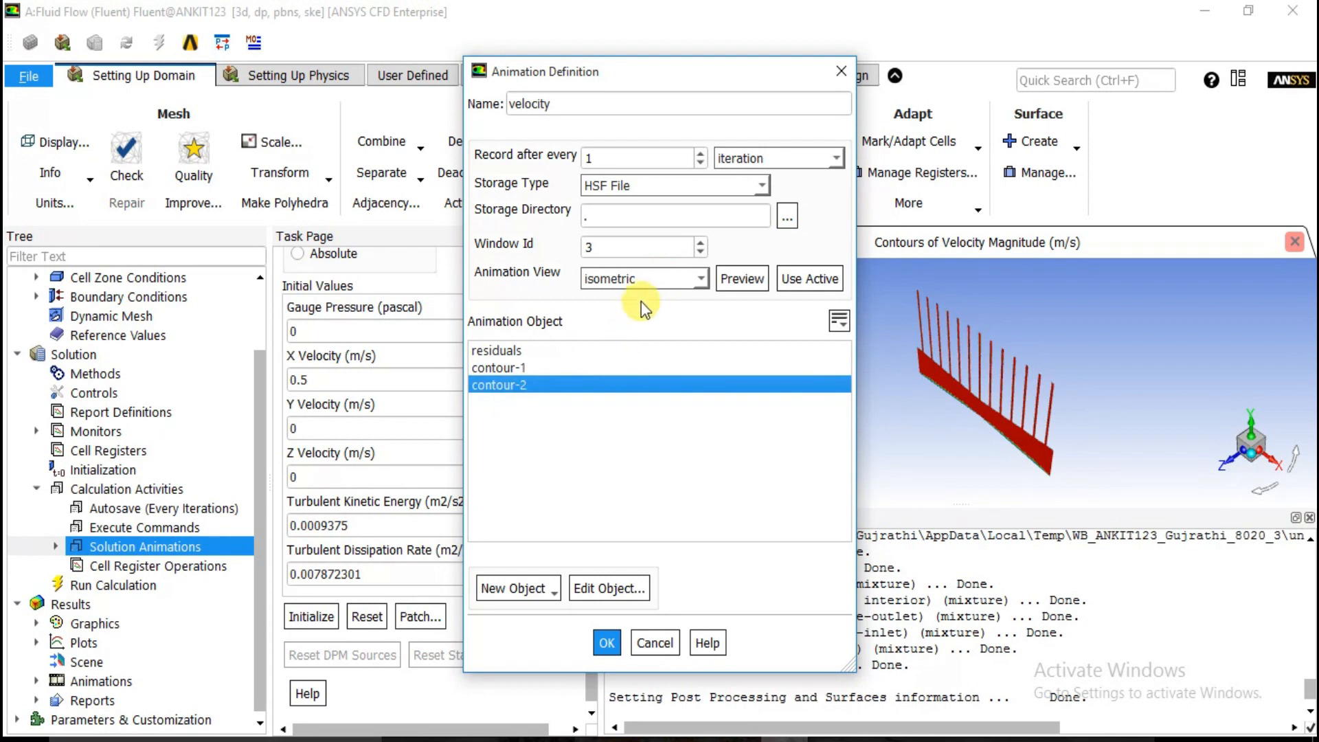
left_click(642, 280)
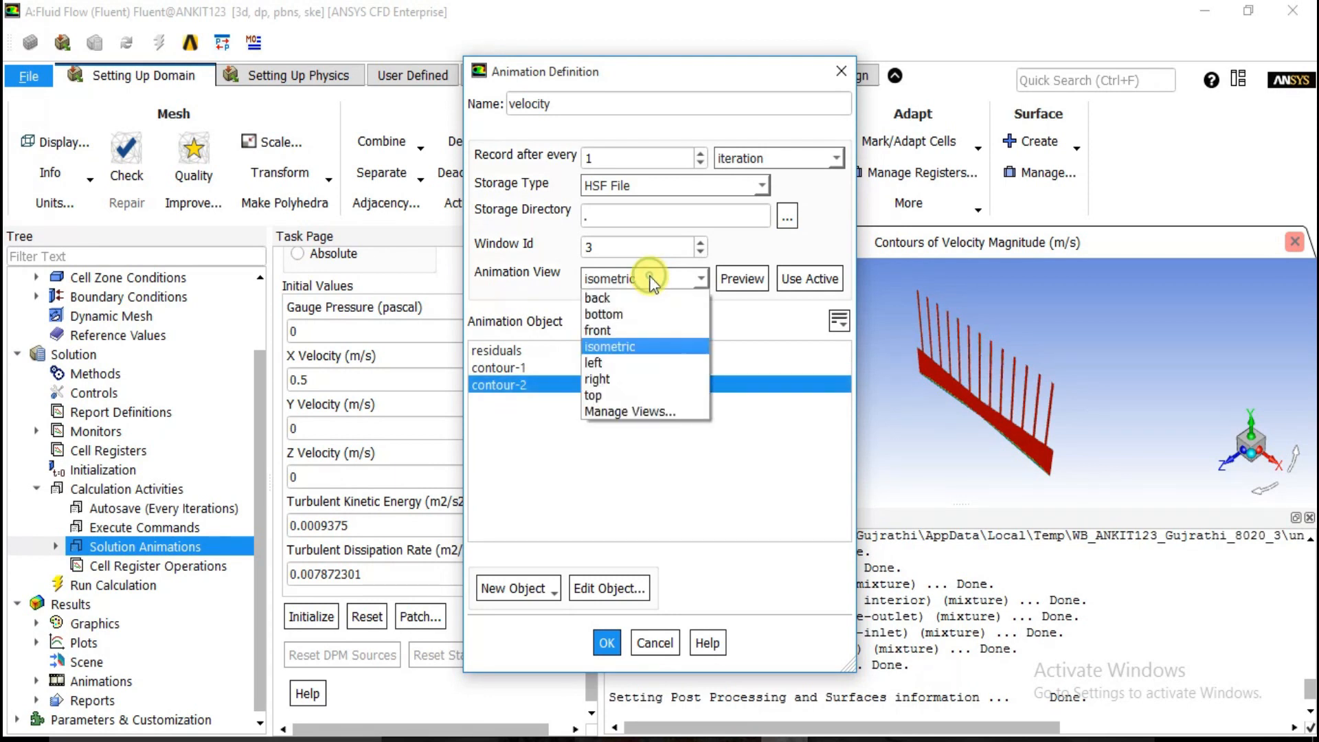
left_click(611, 330)
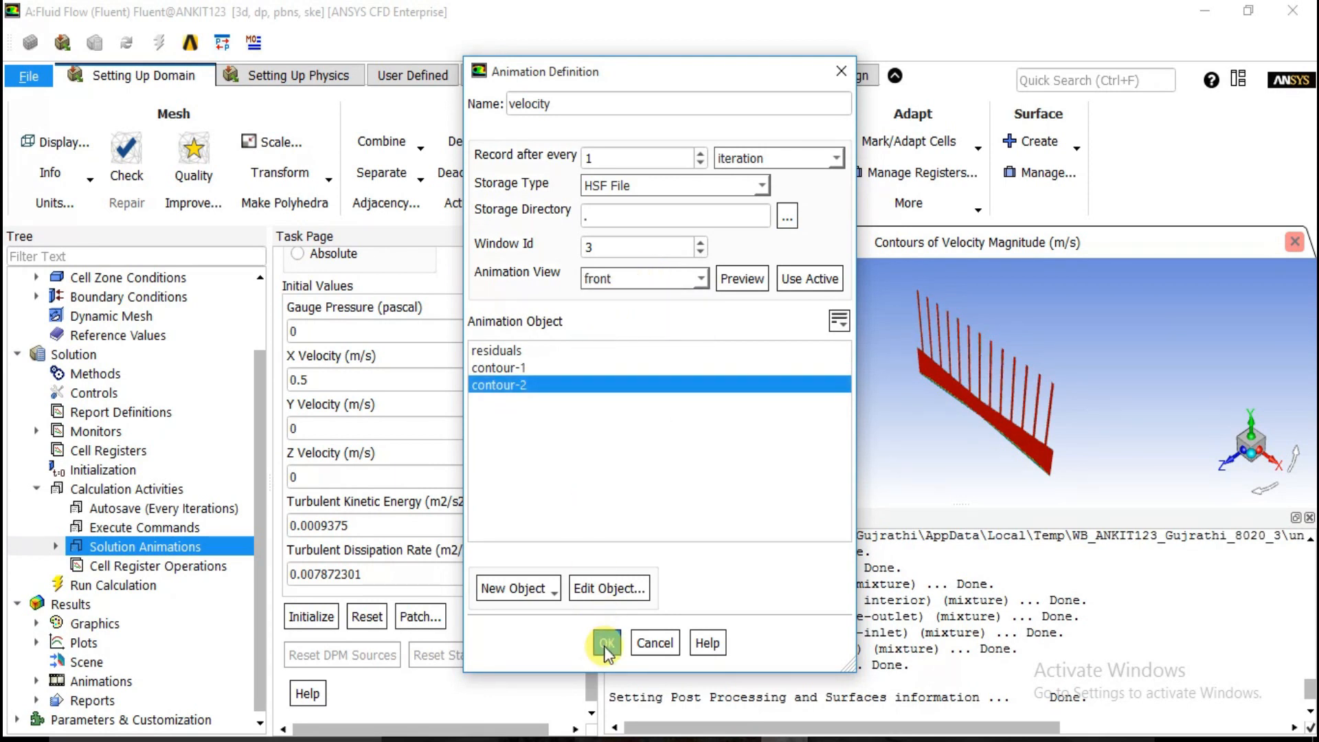
left_click(605, 643)
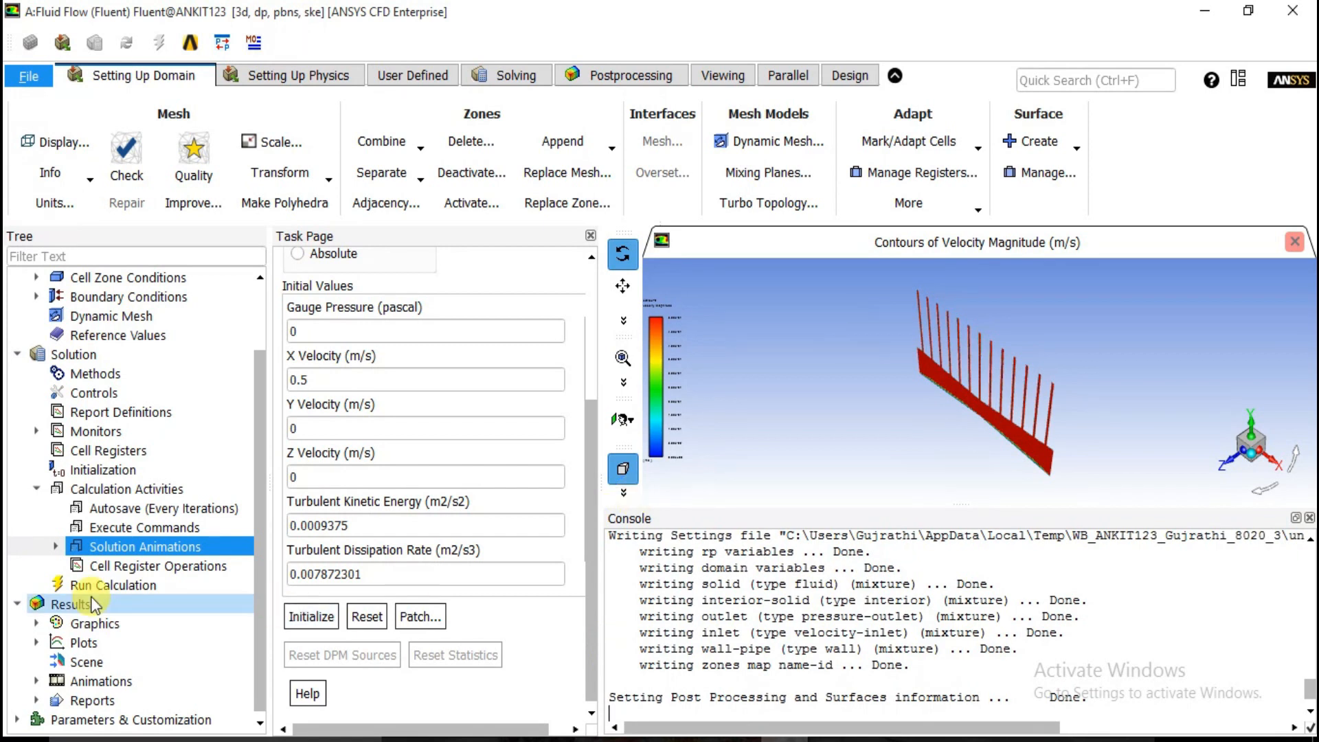
Step: Set the number of iterations to 300 and start the calculation
left_click(58, 546)
left_click(126, 564)
left_click(125, 584)
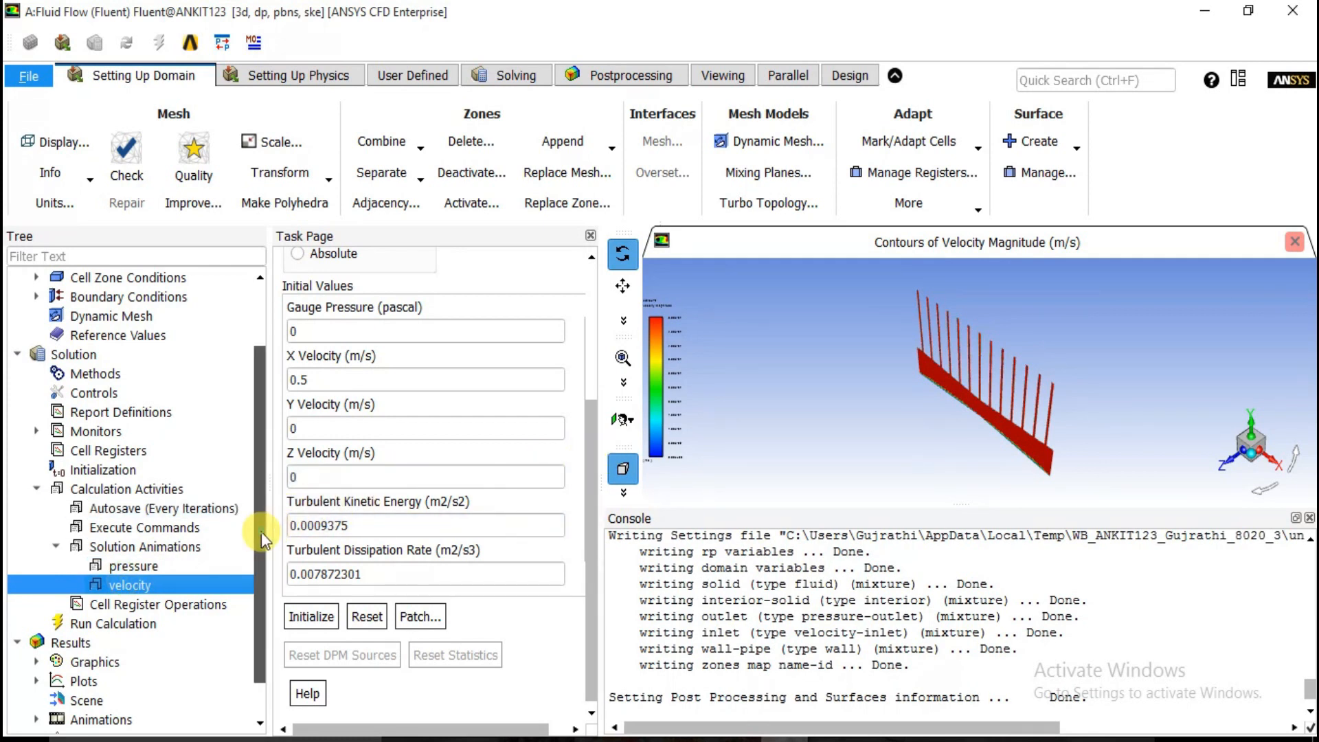
scroll(261, 532, "down", 1)
left_click(140, 588)
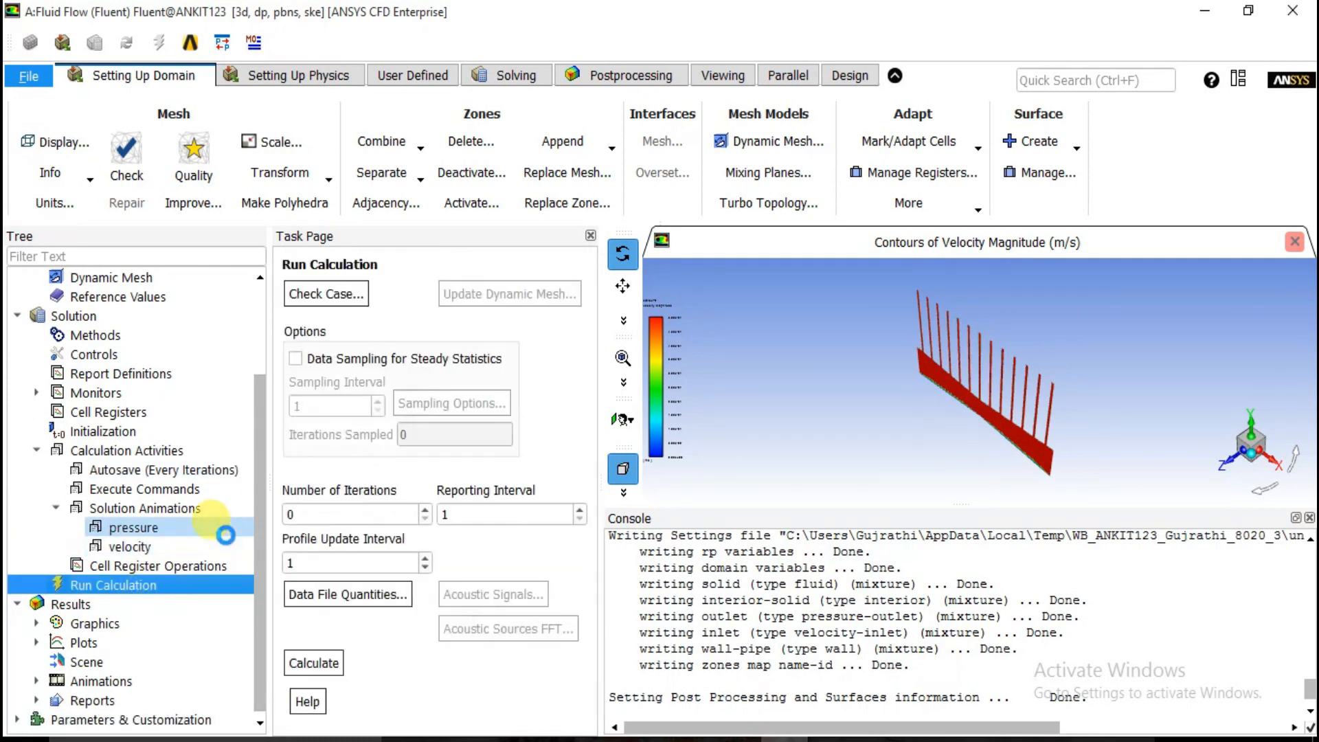
double_click(320, 516)
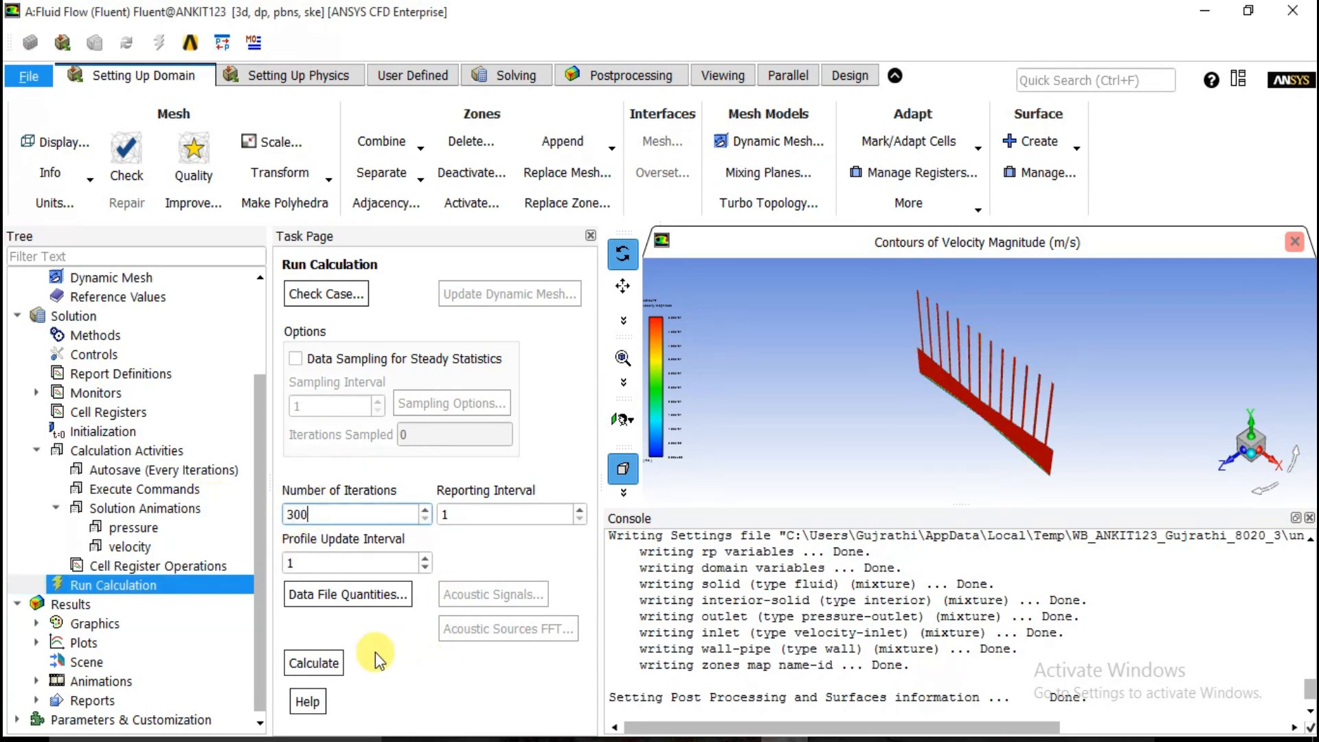
left_click(331, 662)
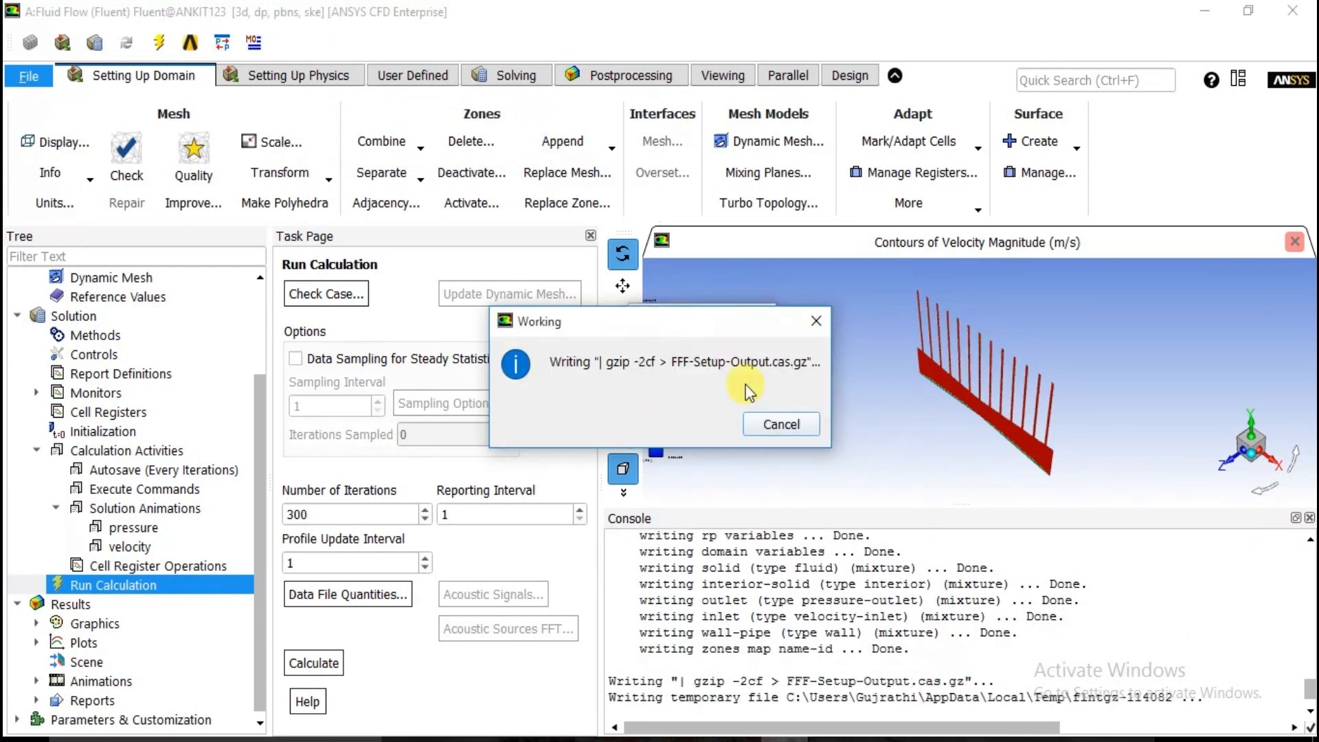
Step: Move the progress windows aside and view the static pressure contours and scaled residuals while the solution is calculating
left_click_drag(718, 330, 473, 306)
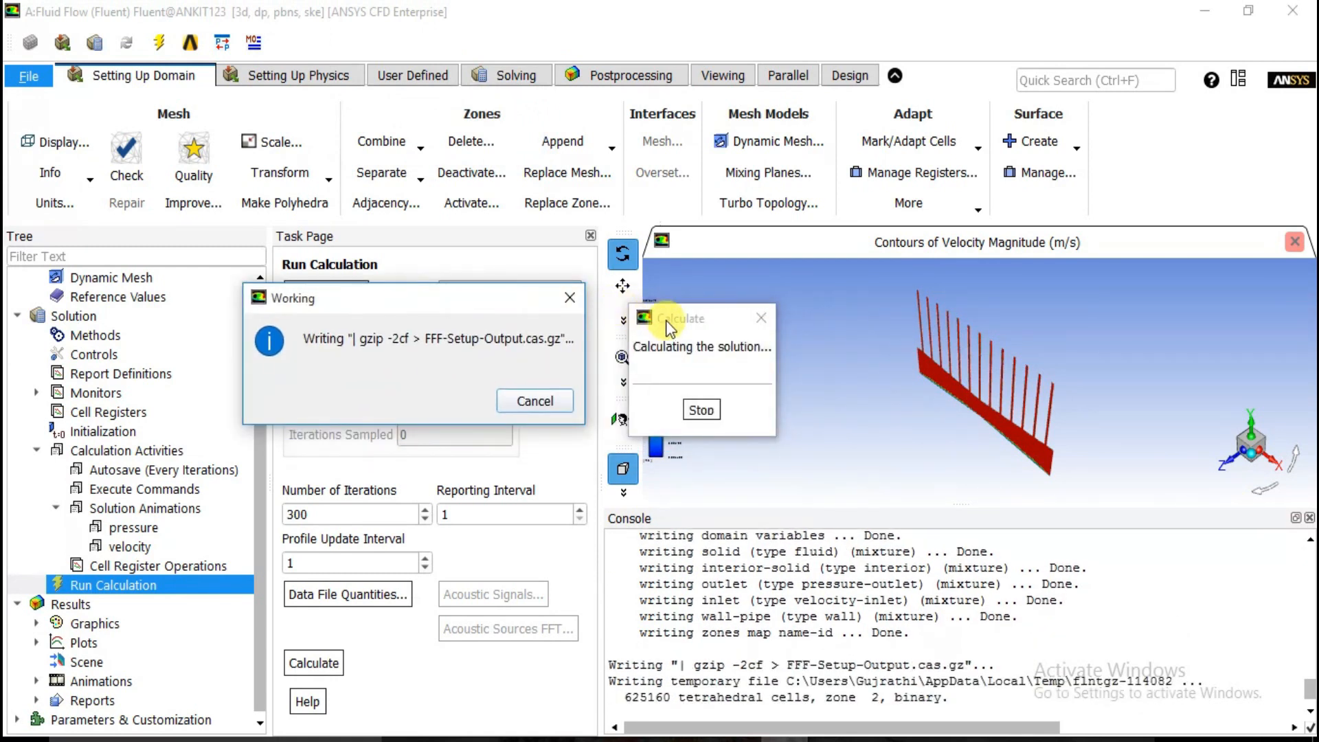
left_click_drag(611, 330, 329, 285)
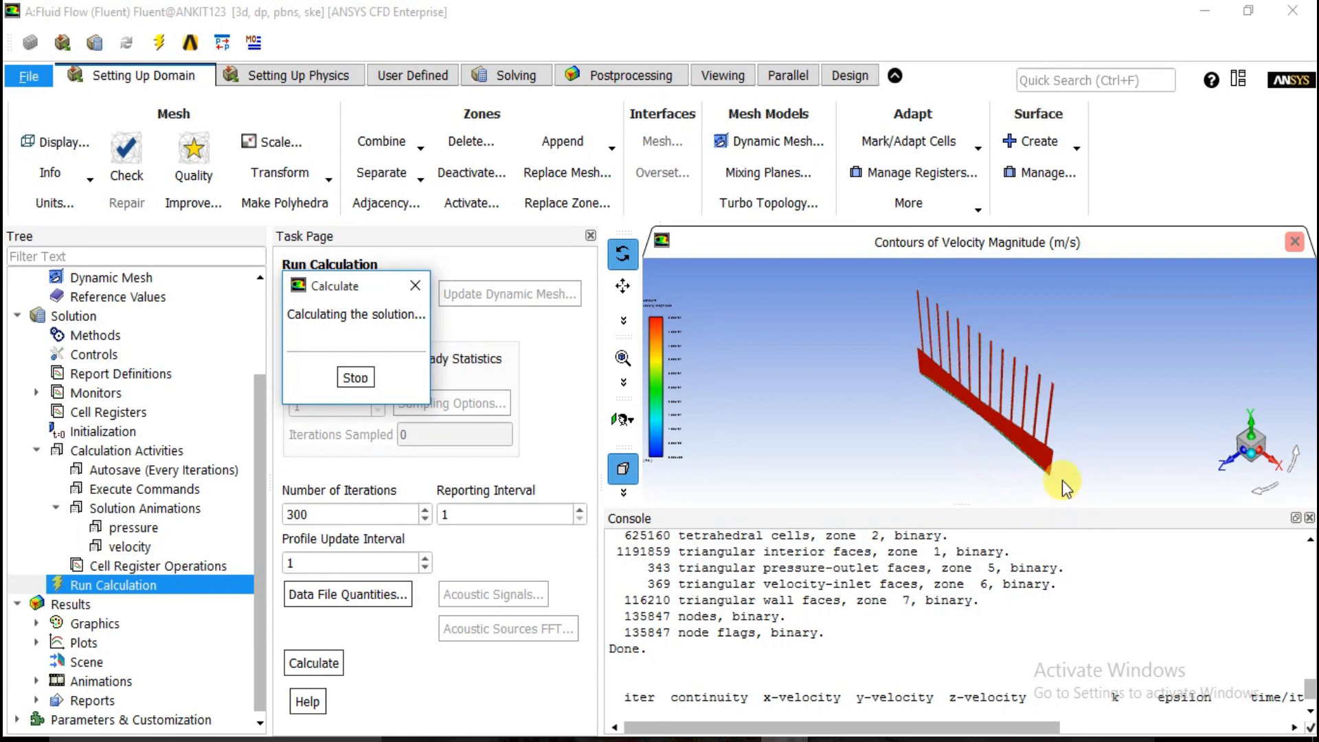
left_click_drag(336, 291, 427, 308)
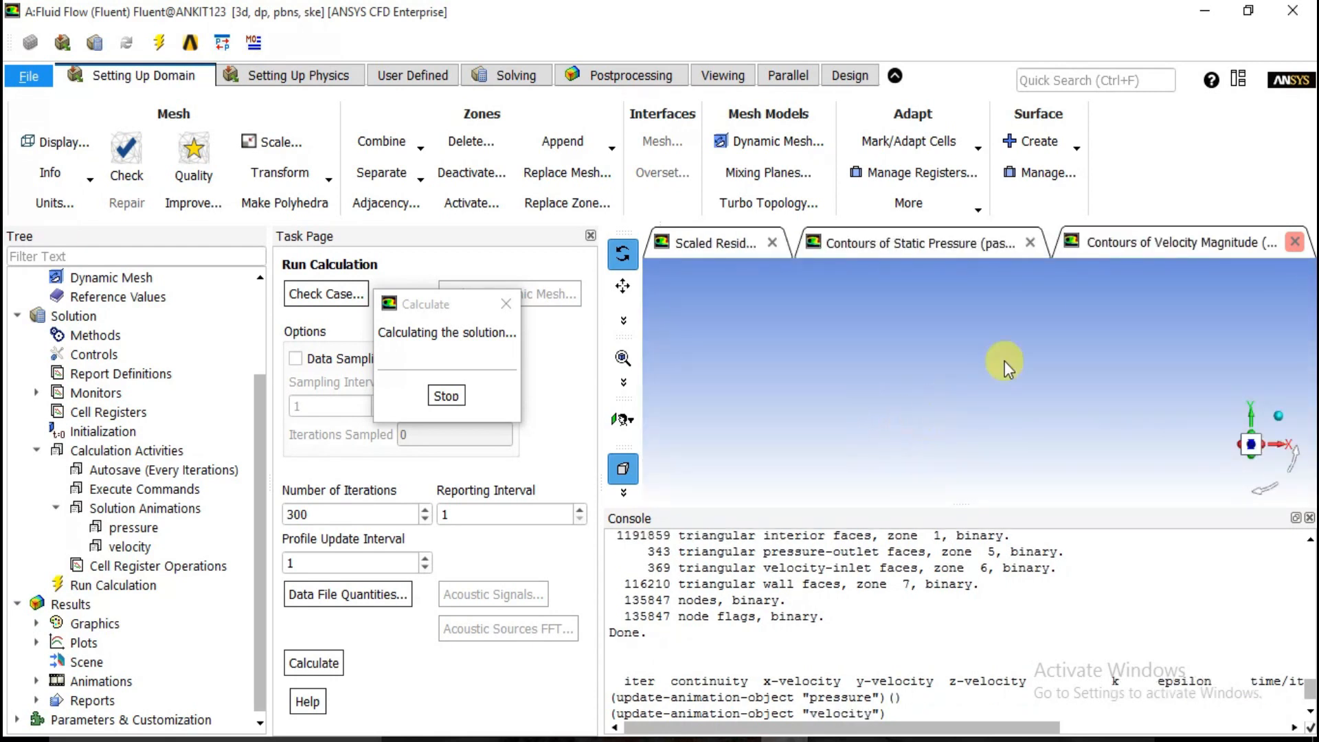
left_click(919, 245)
left_click(712, 240)
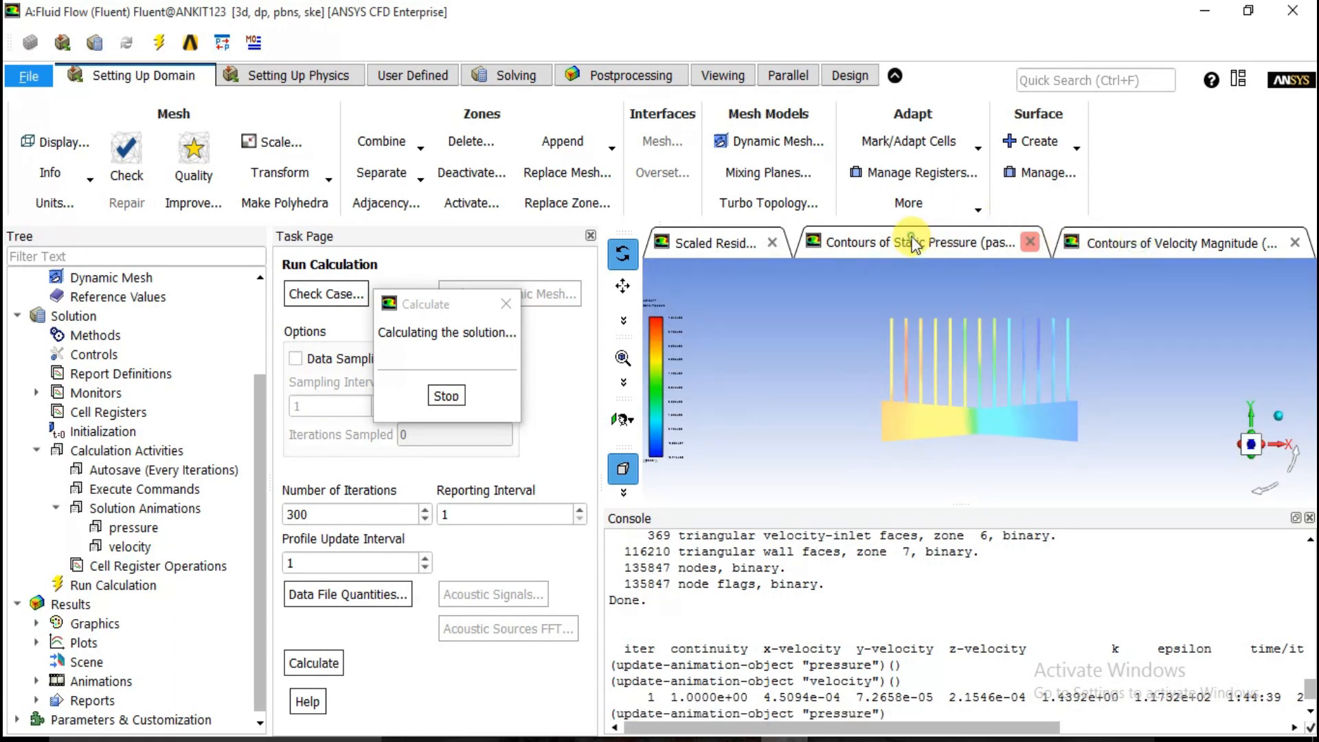
left_click(708, 245)
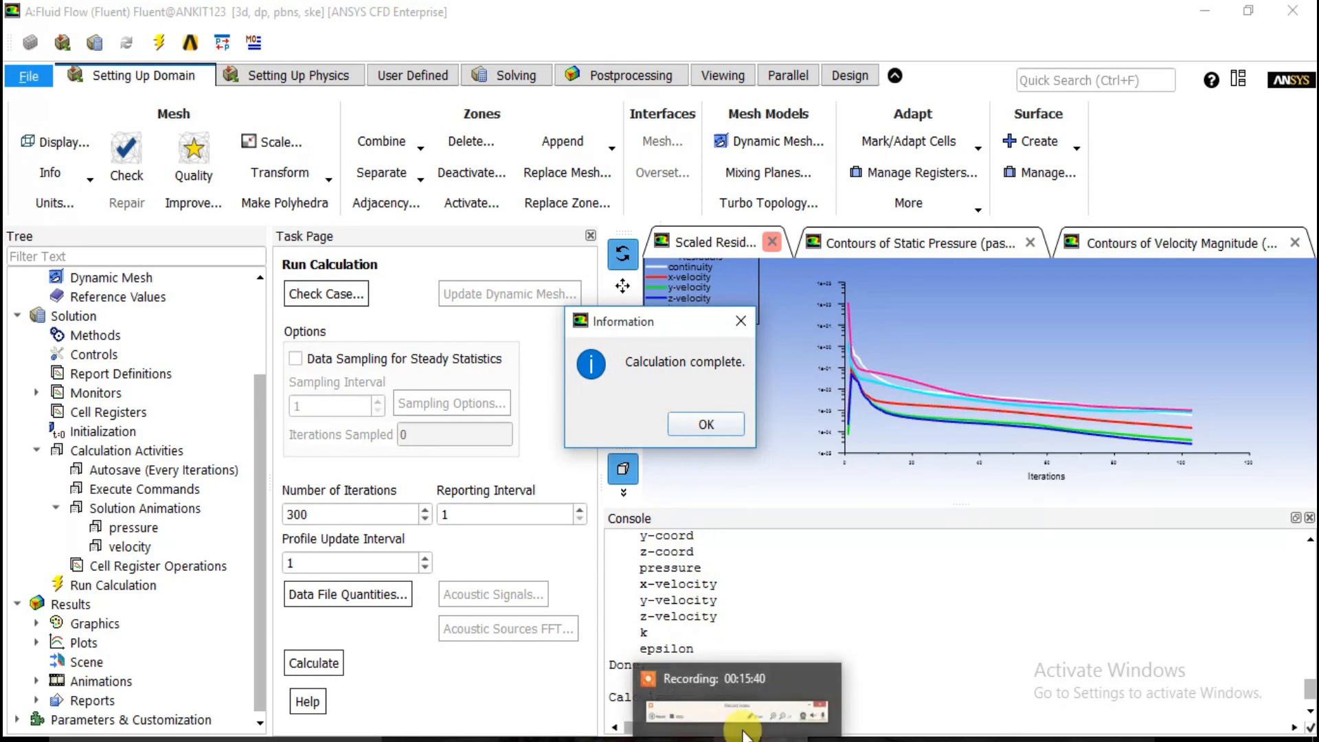
Step: Dismiss the calculation notice and examine the console output for the solution's convergence
left_click(705, 422)
scroll(708, 638, "up", 4)
left_click_drag(610, 603, 828, 604)
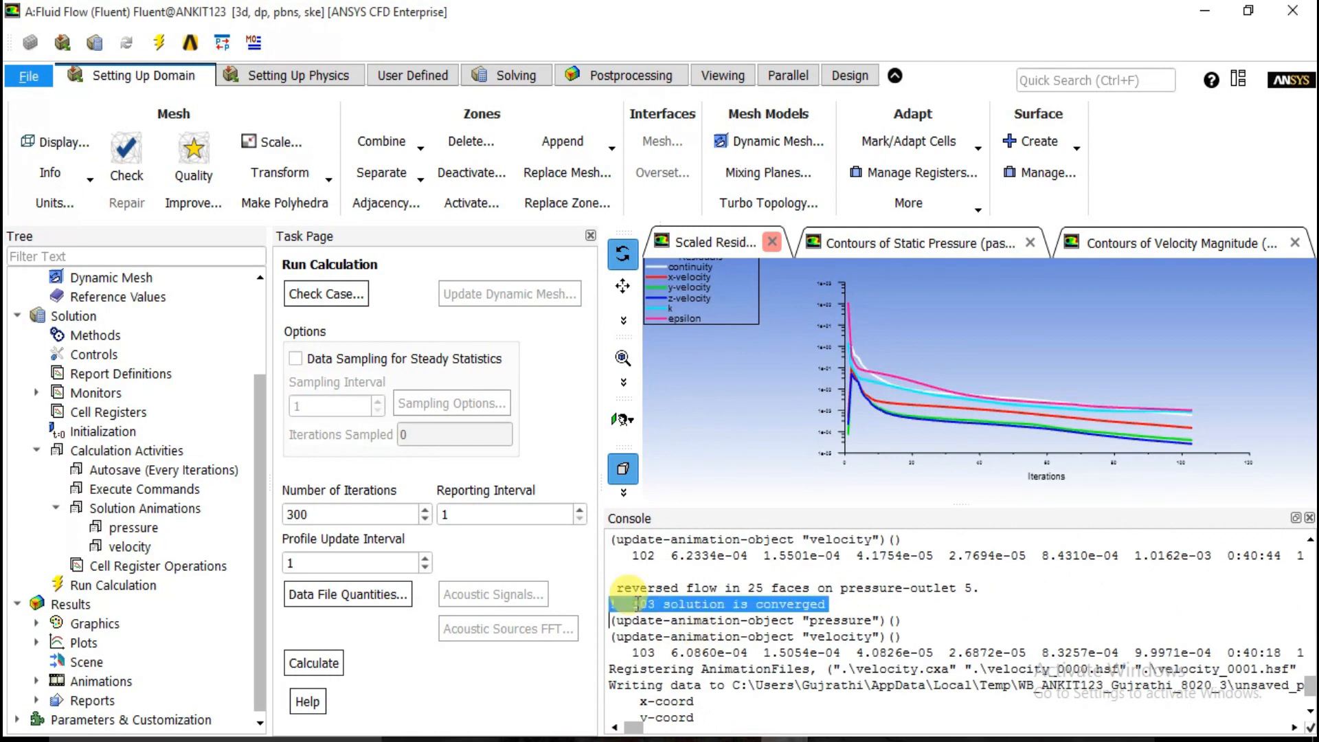
scroll(788, 542, "down", 1)
scroll(718, 539, "down", 1)
Step: View the velocity magnitude and static pressure contour results, then close both contour windows
left_click(1107, 244)
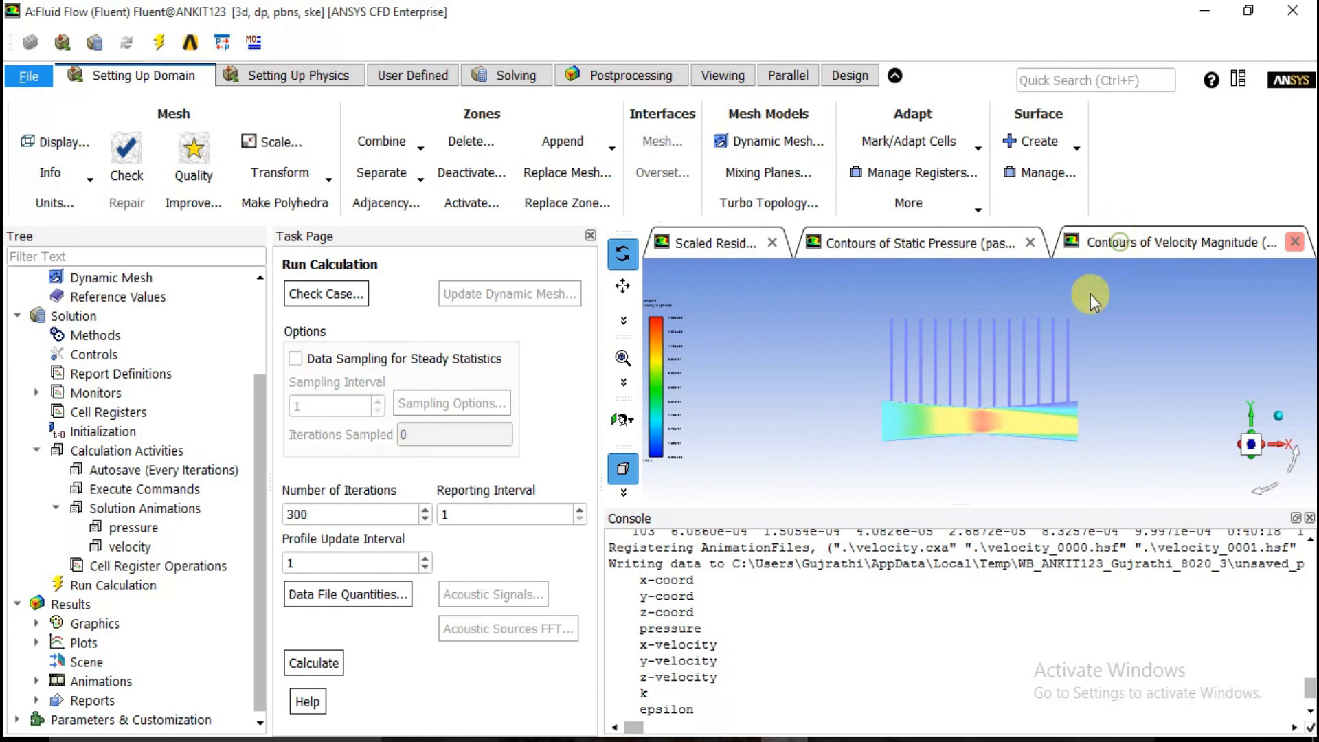
left_click(933, 242)
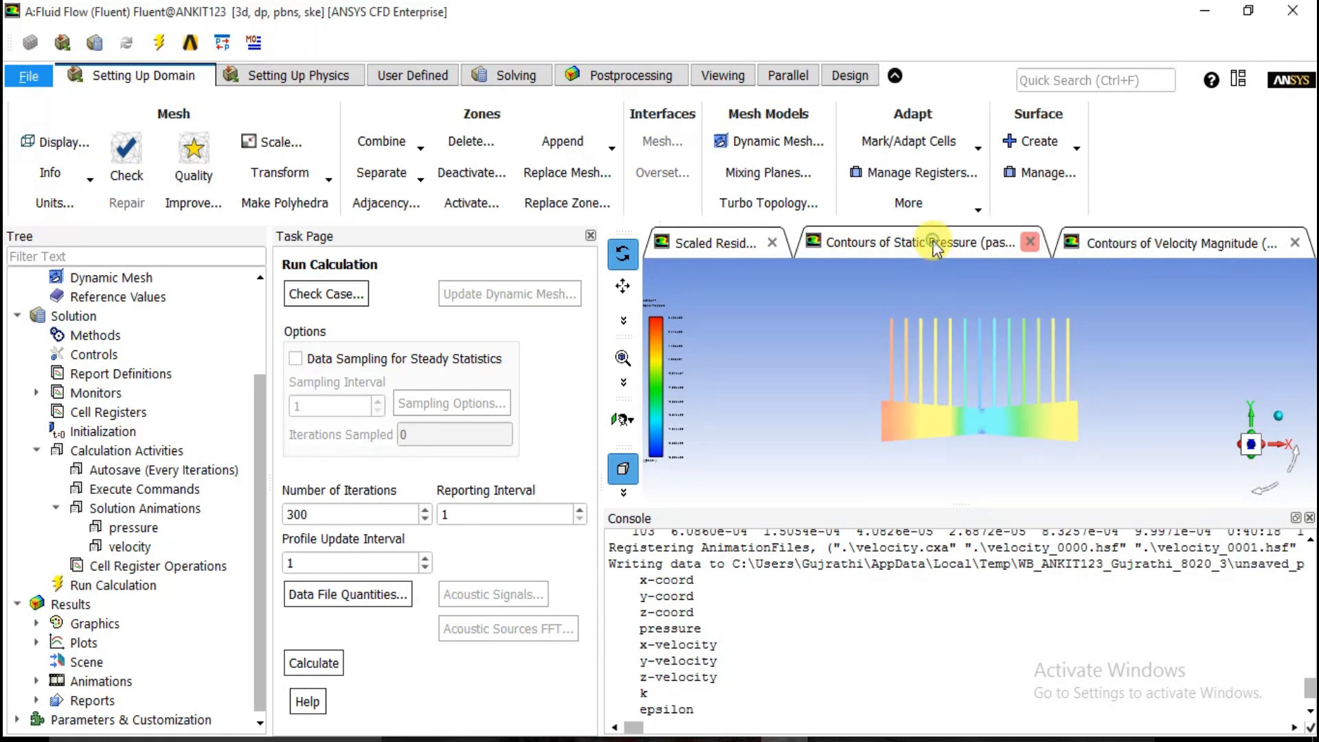
left_click(1031, 242)
left_click(1293, 242)
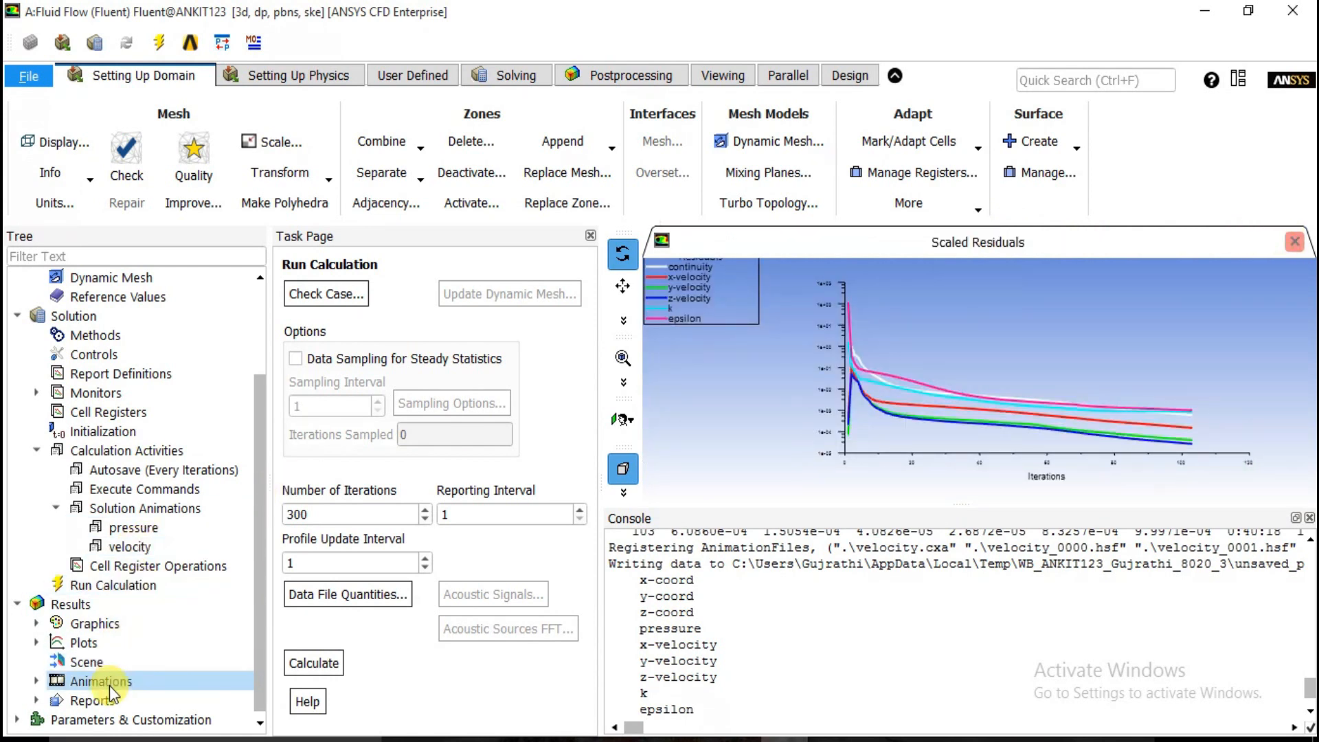
Step: Open the solution animation playback and play the pressure sequence at a slightly reduced replay speed
double_click(38, 681)
double_click(127, 700)
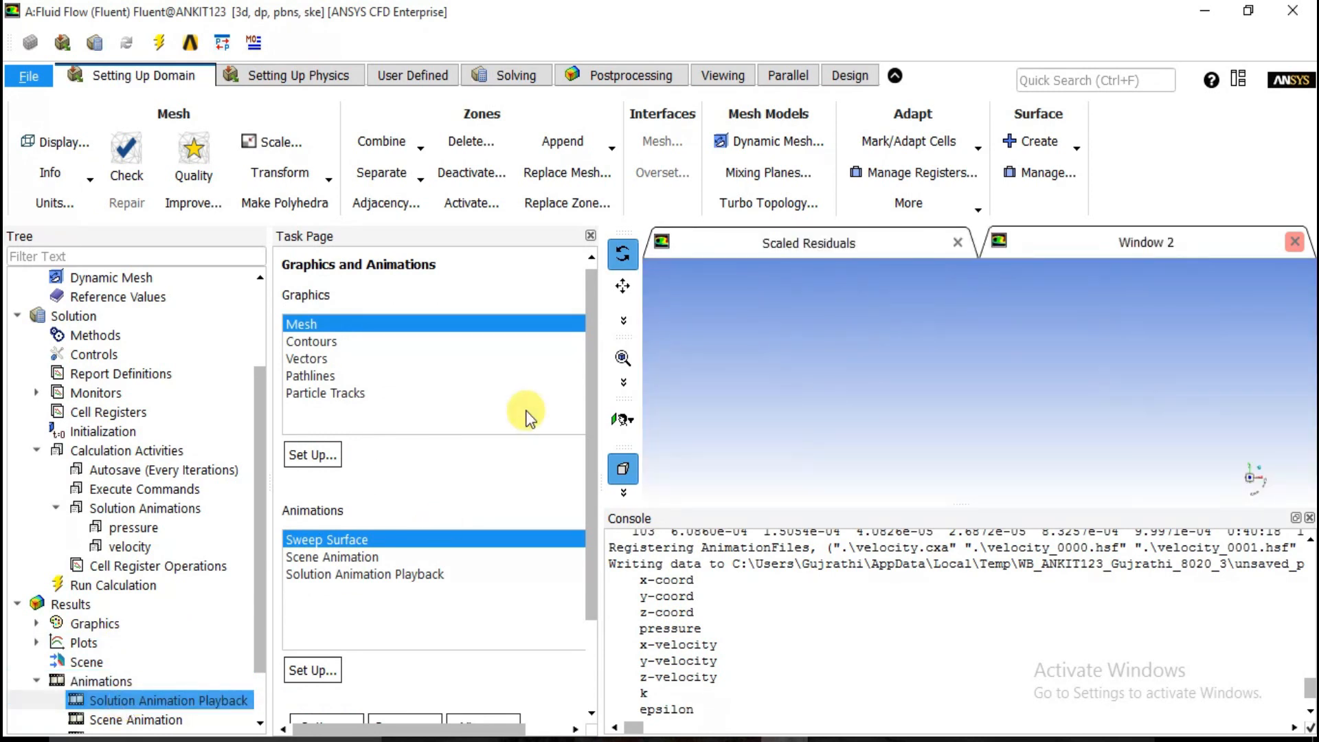
left_click_drag(686, 232, 292, 178)
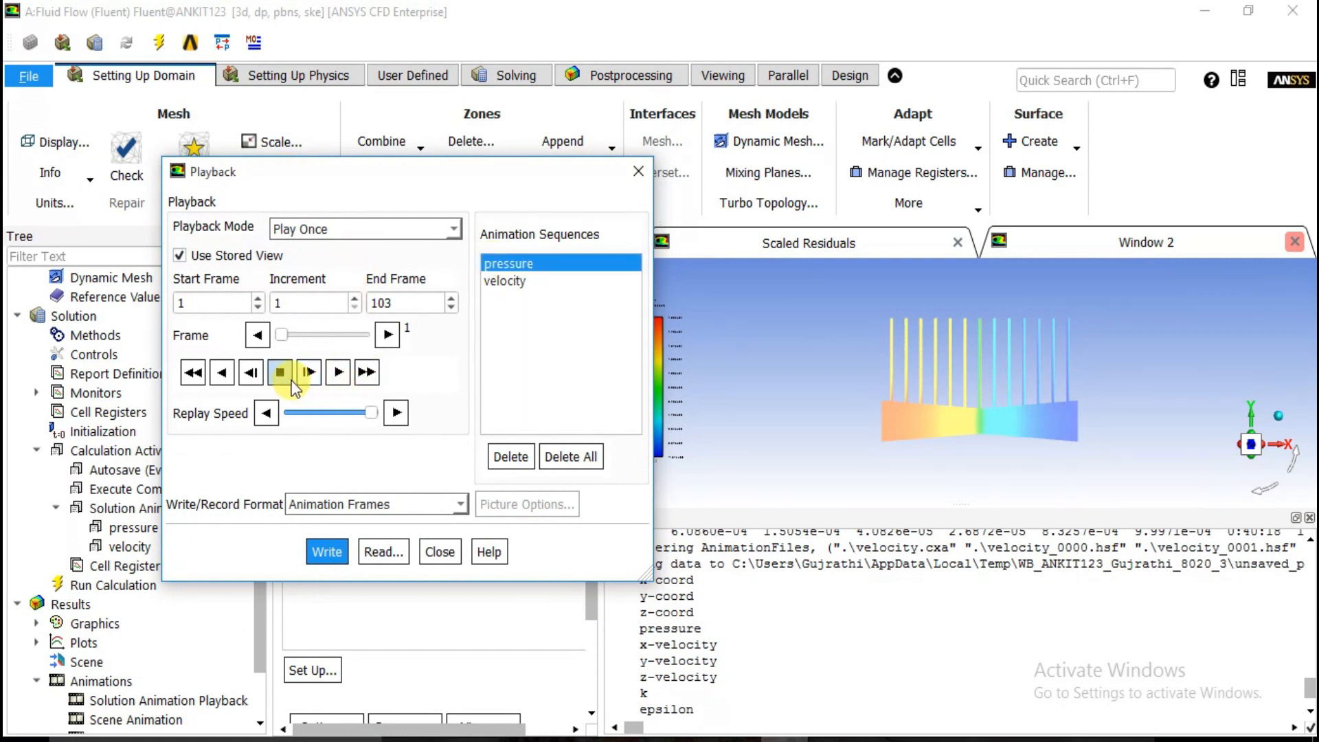
left_click_drag(375, 418, 359, 418)
left_click(339, 373)
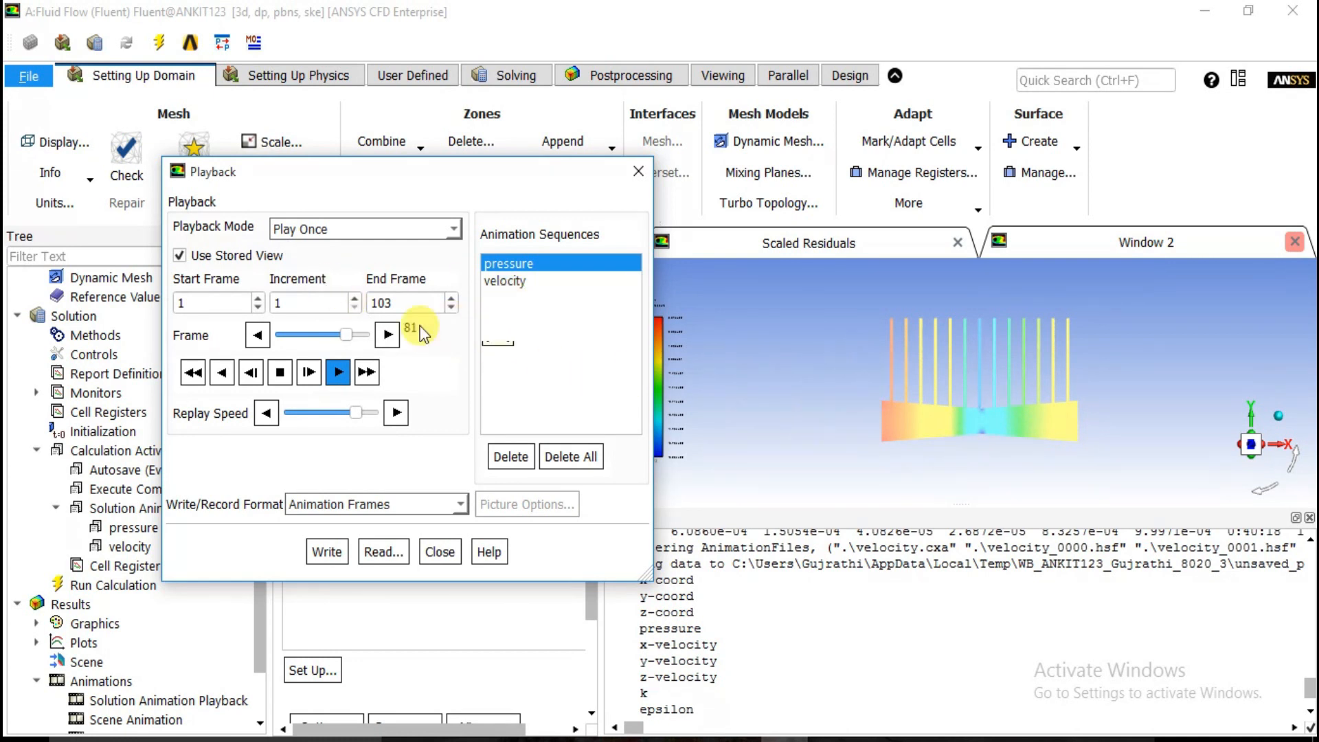
left_click(279, 372)
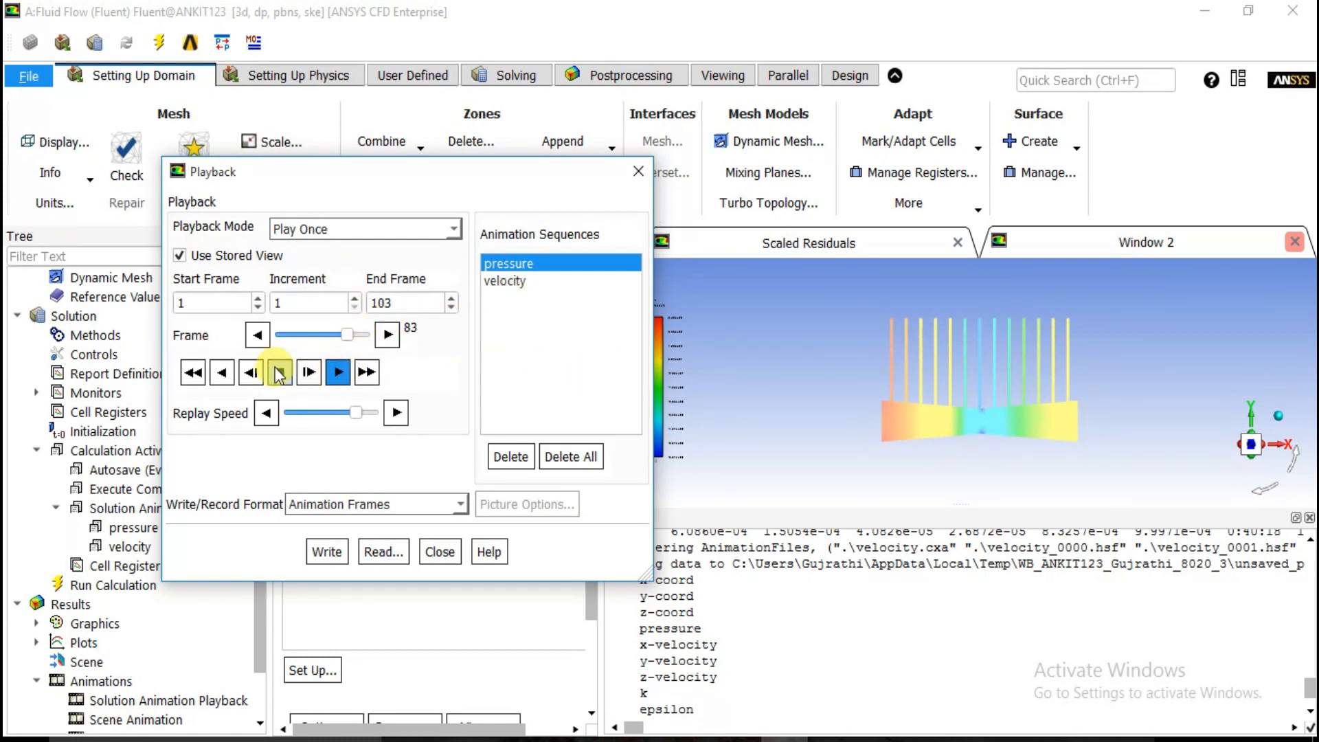
Step: Play the velocity animation sequence at a slightly higher replay speed, then close the playback settings
left_click(515, 282)
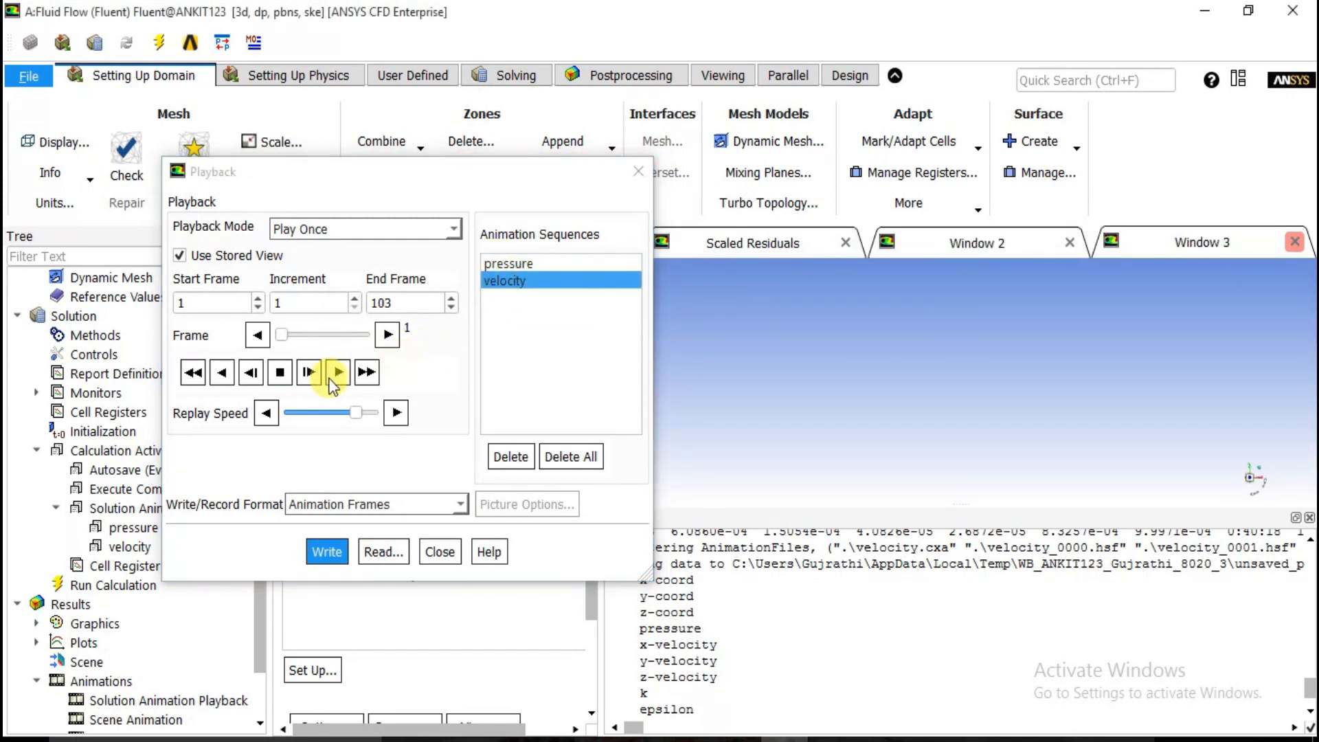
left_click(341, 380)
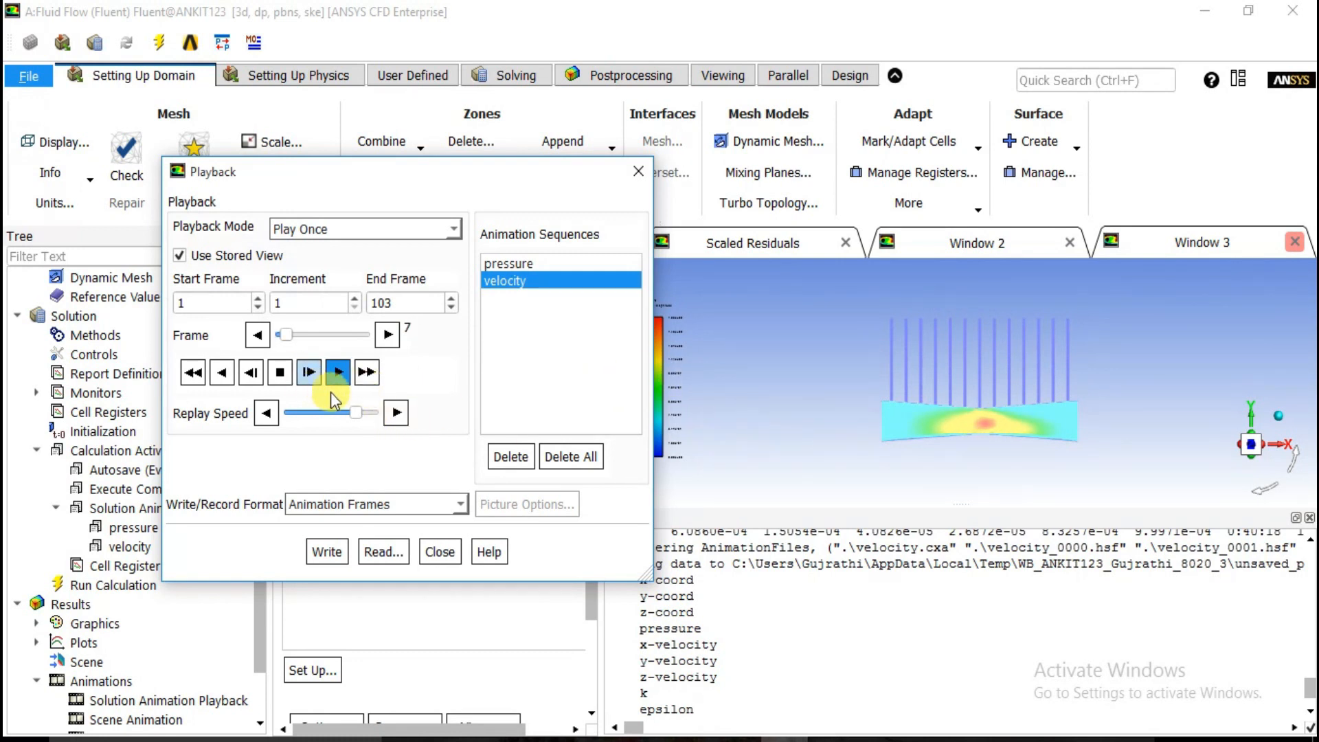
left_click_drag(359, 416, 366, 413)
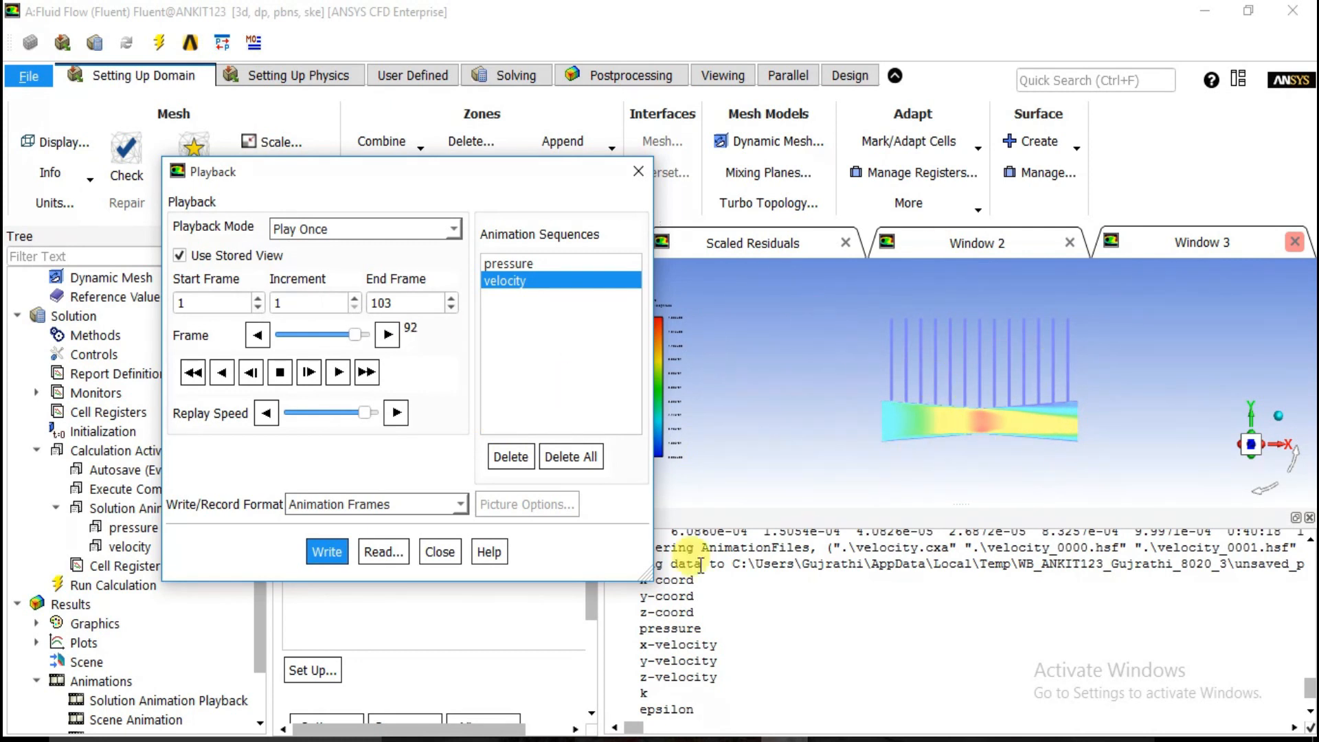
left_click(451, 551)
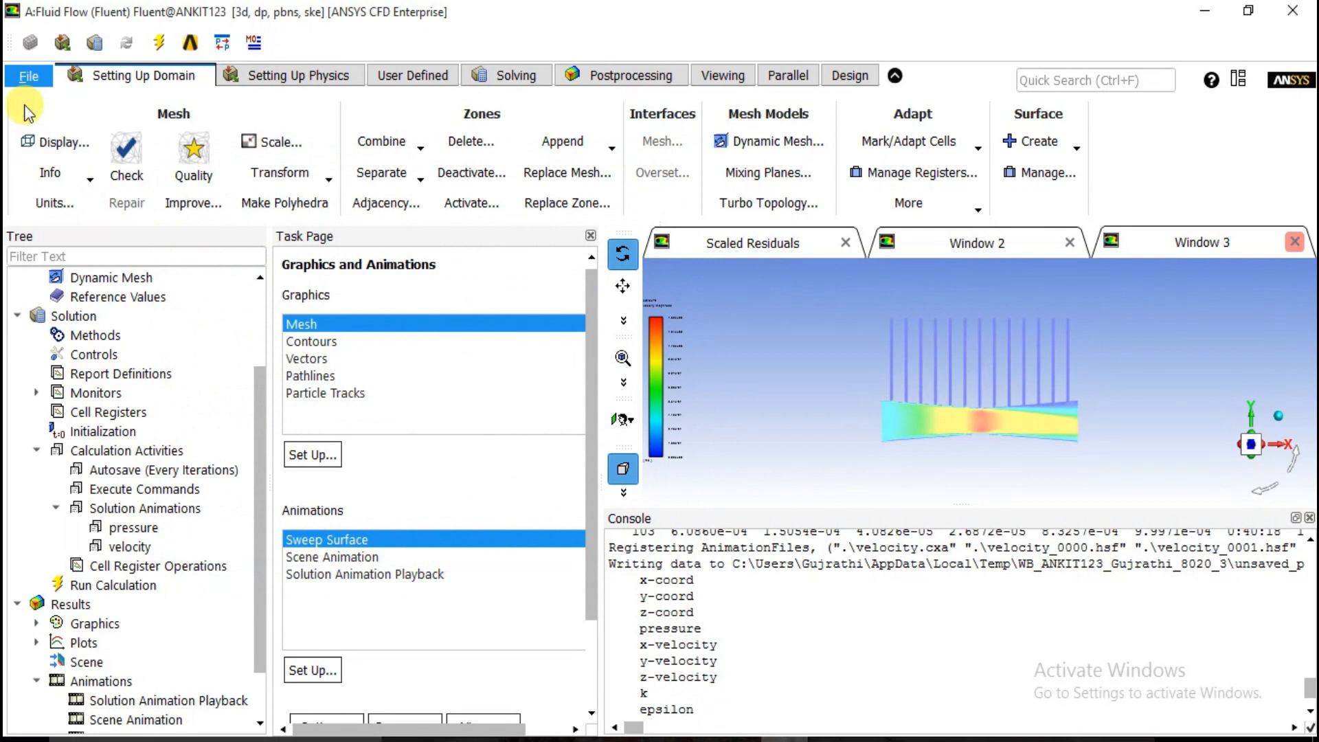
Step: Close Fluent and open the Fluid Flow system's Results from the Workbench project in CFD-Post
left_click(28, 79)
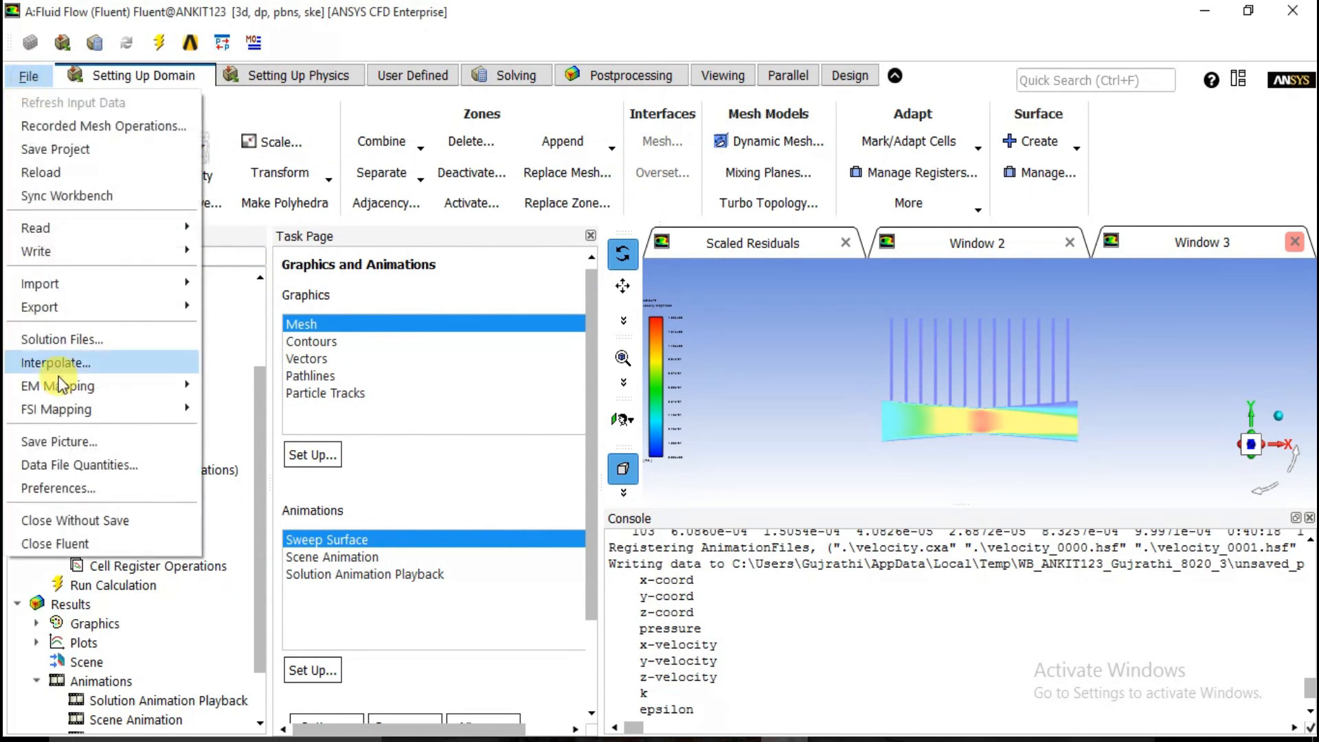
left_click(51, 538)
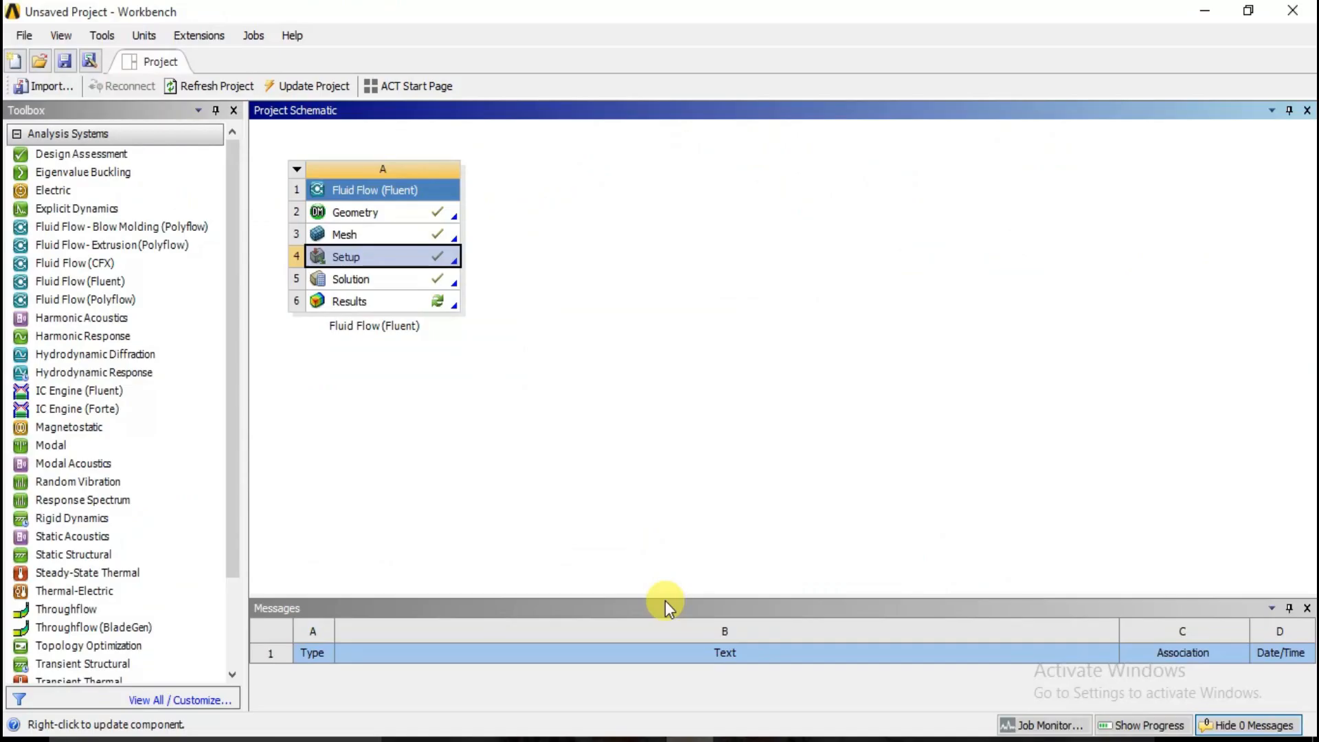
left_click(418, 302)
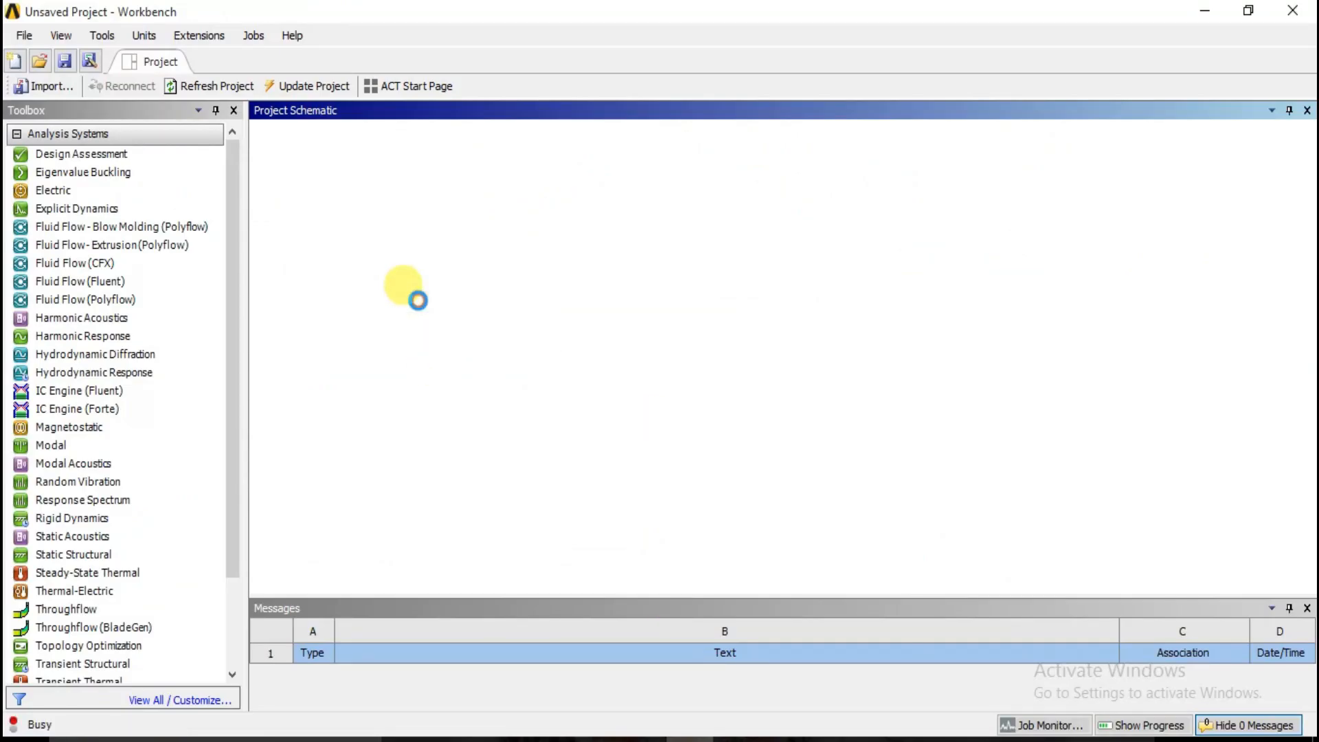
right_click(418, 301)
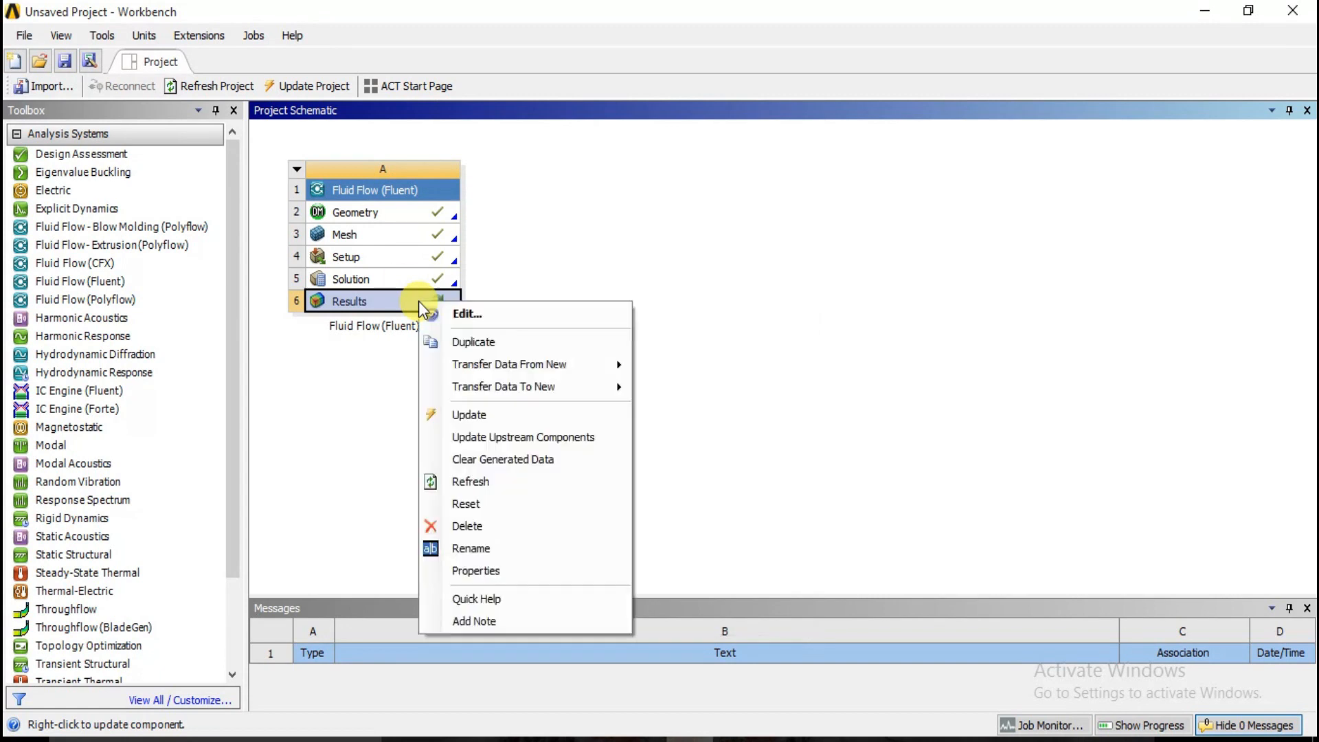
left_click(483, 318)
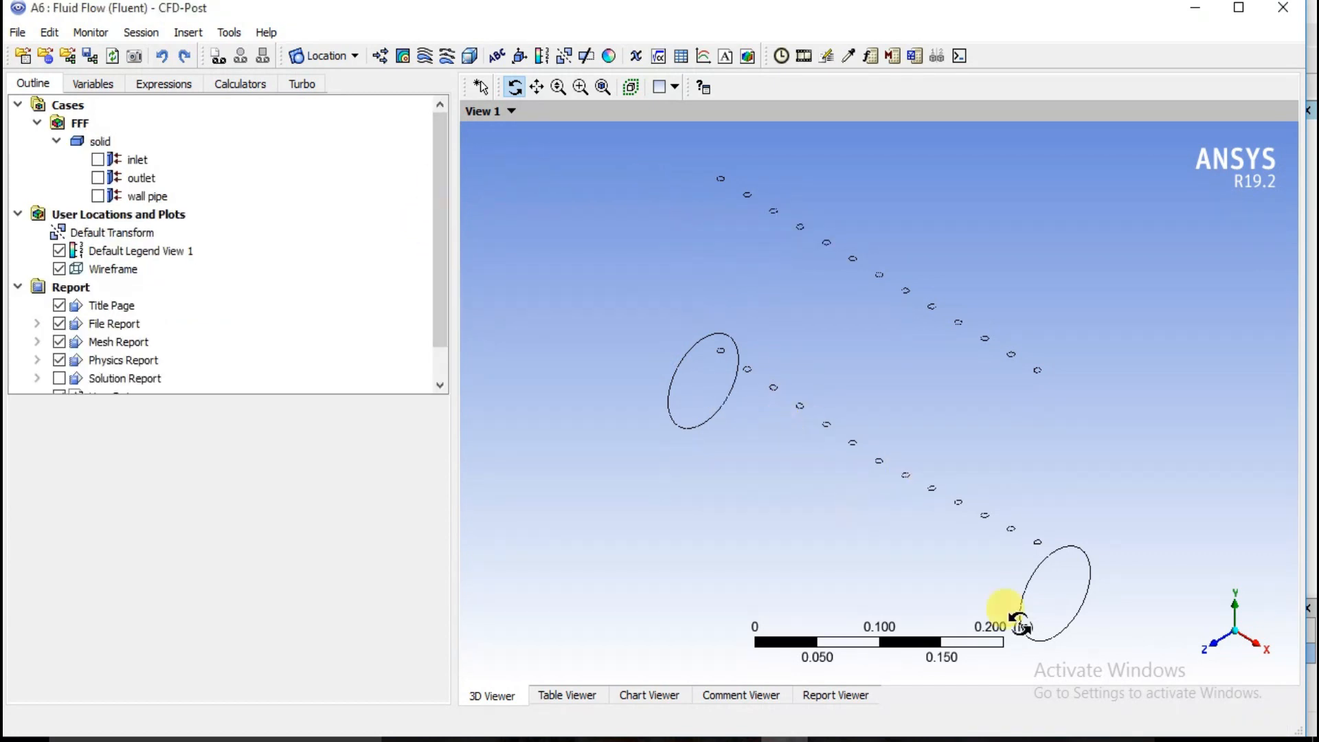
Step: Create Plane 1 across all domains as an XY plane at Z = 0.0 m
left_click(1211, 647)
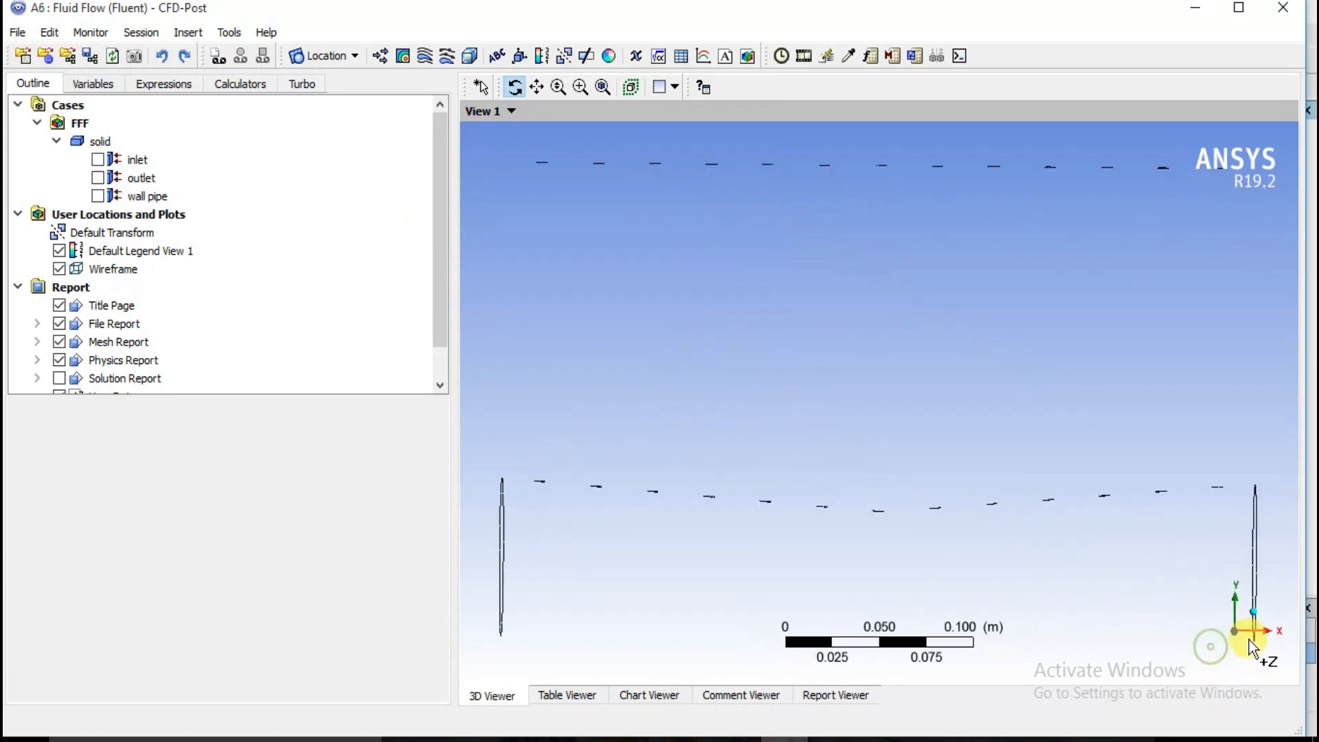
left_click(1256, 617)
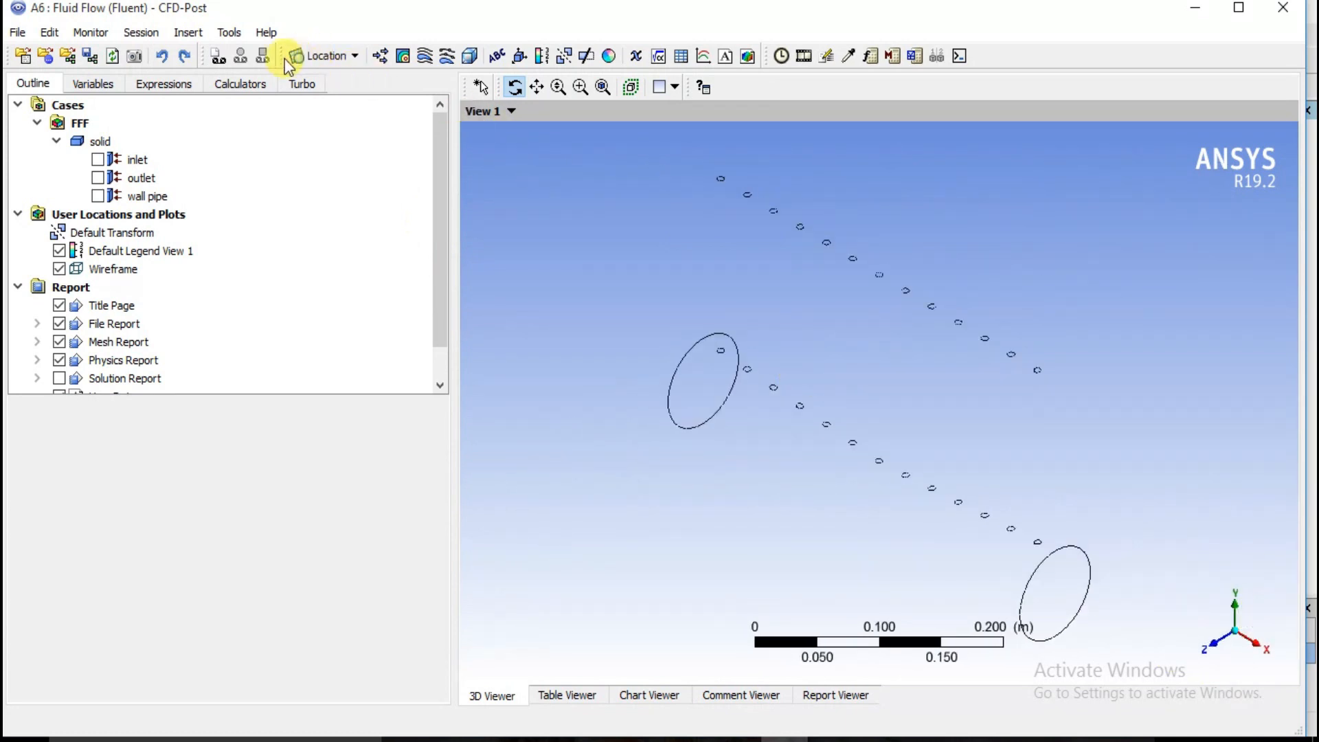
left_click(352, 56)
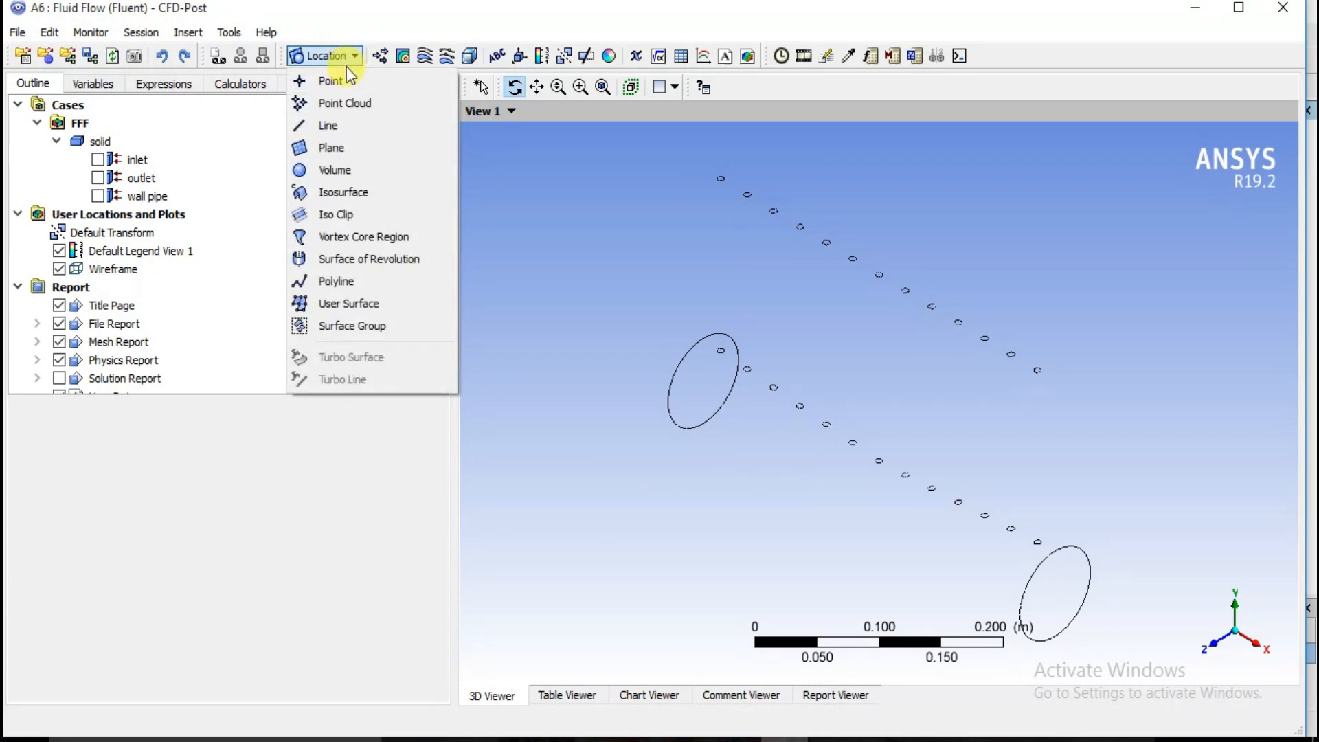
left_click(330, 149)
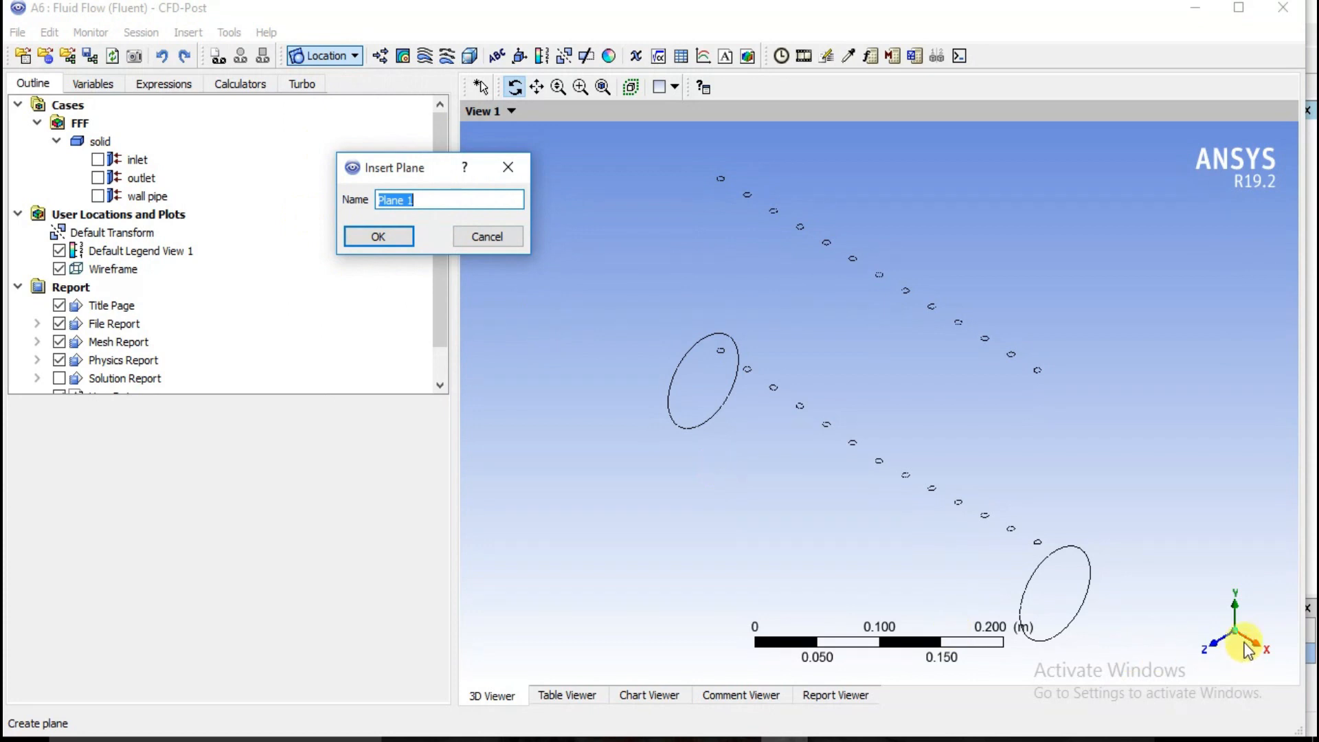
left_click(382, 235)
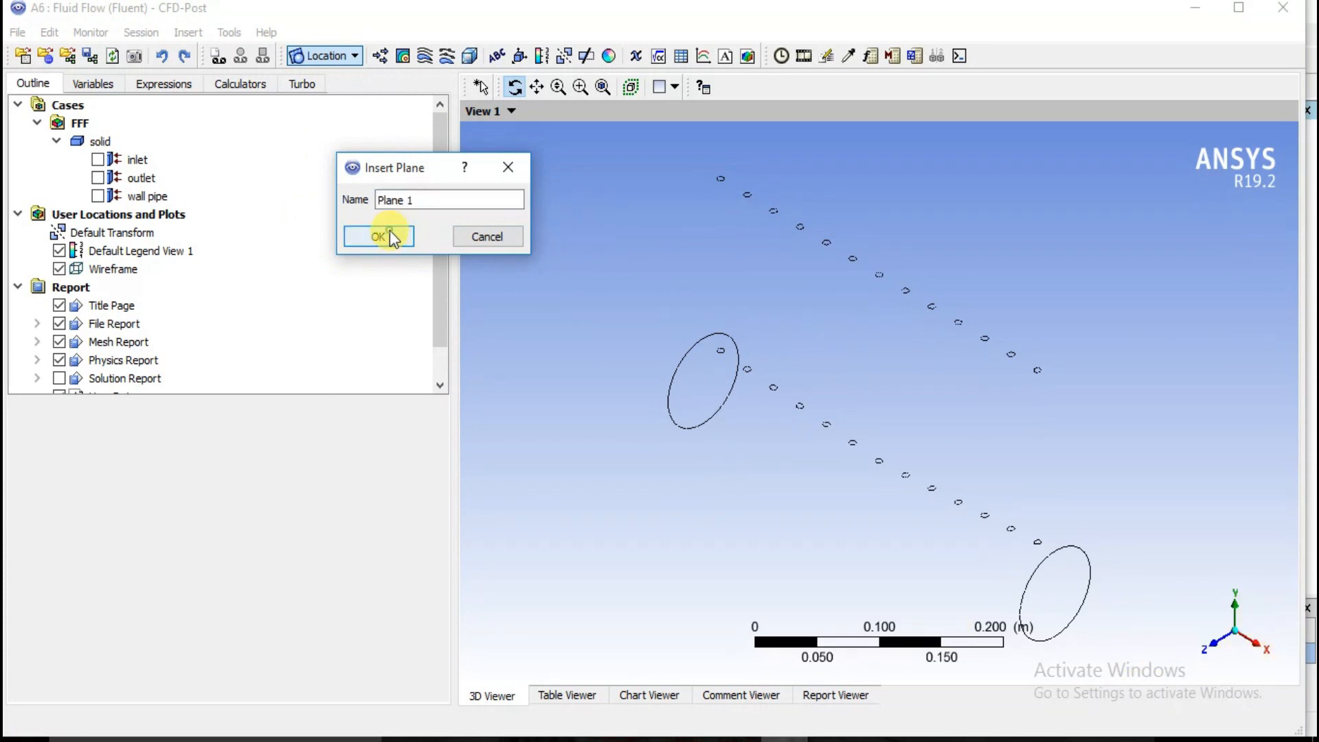
left_click(167, 509)
left_click(166, 509)
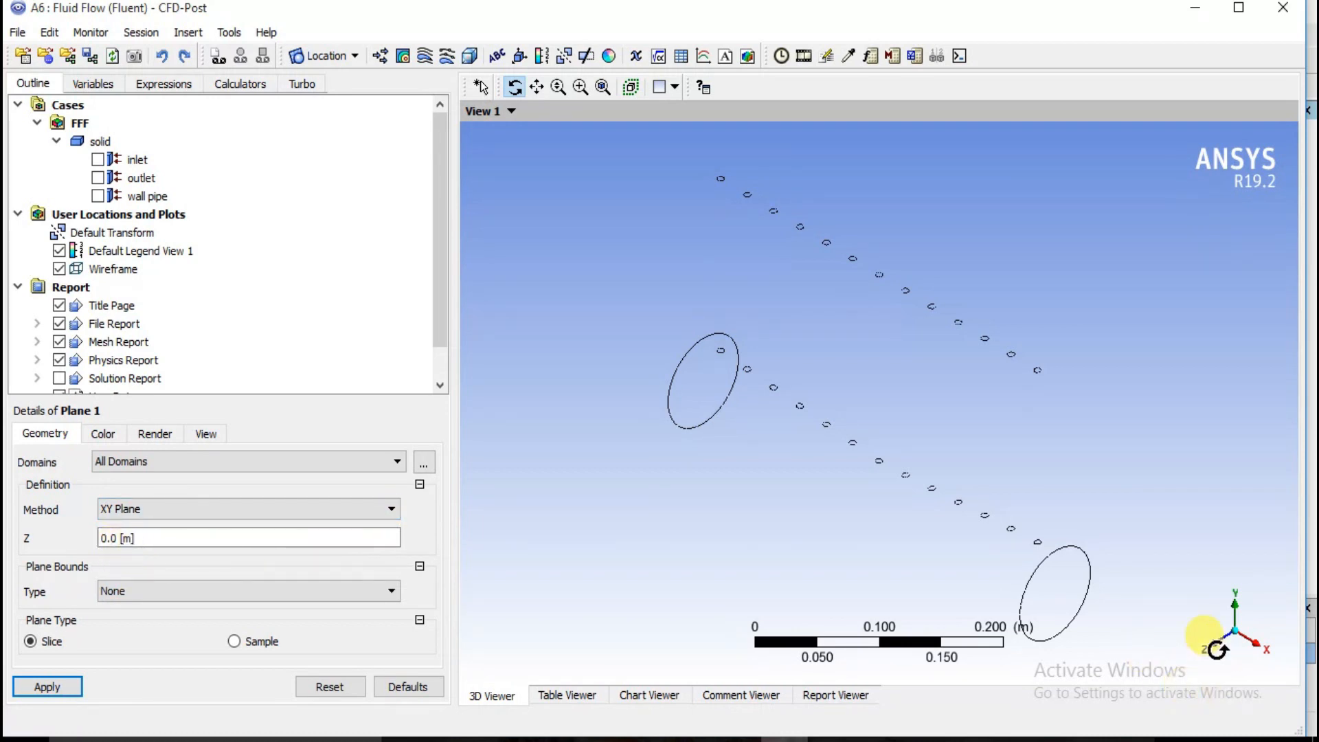
left_click(48, 686)
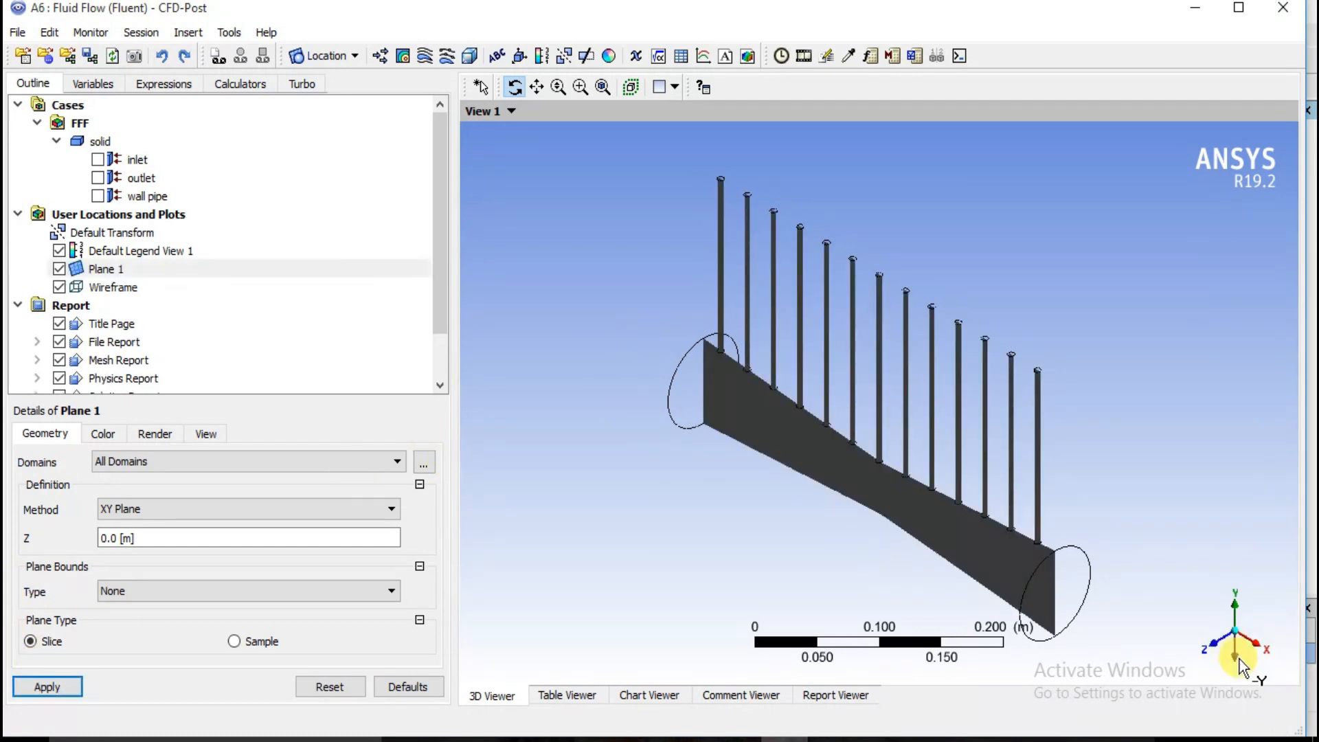
Step: Check Plane 1 face-on along the Z axis and in isometric view, then hide it
left_click(1207, 640)
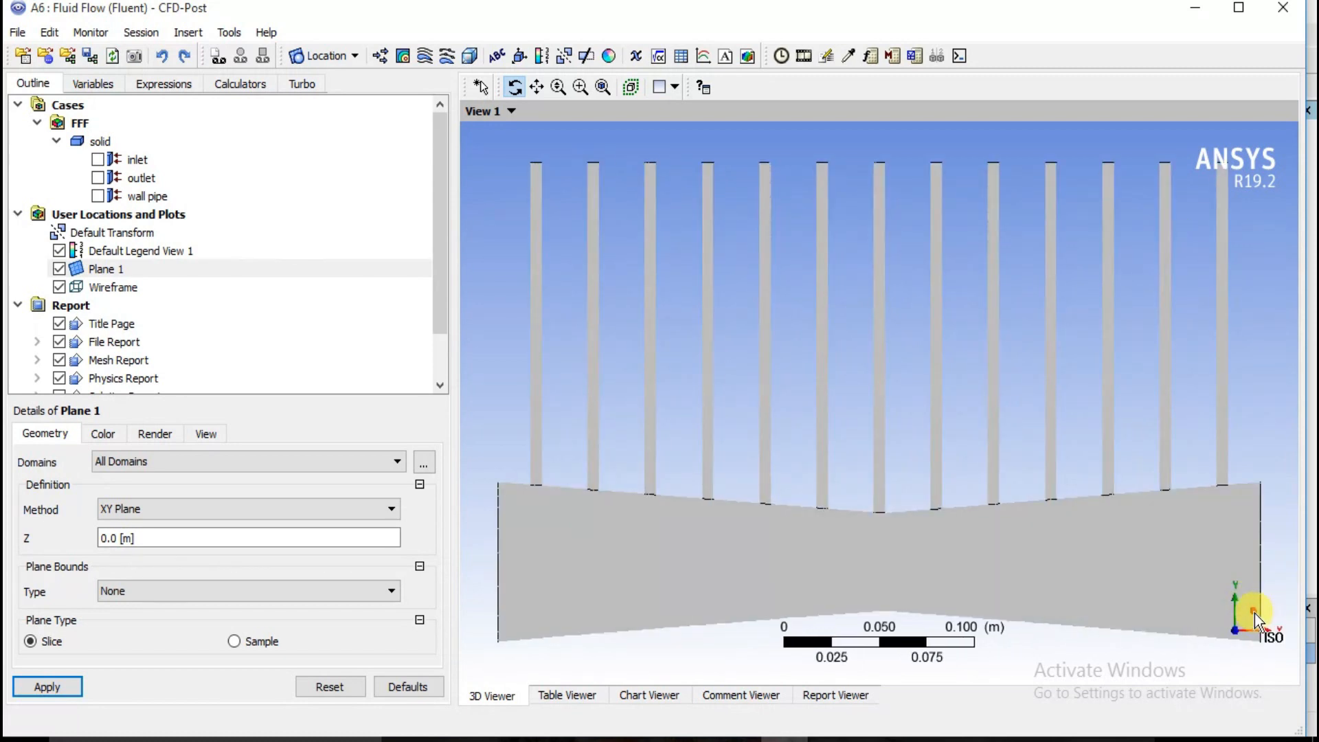
left_click(1254, 616)
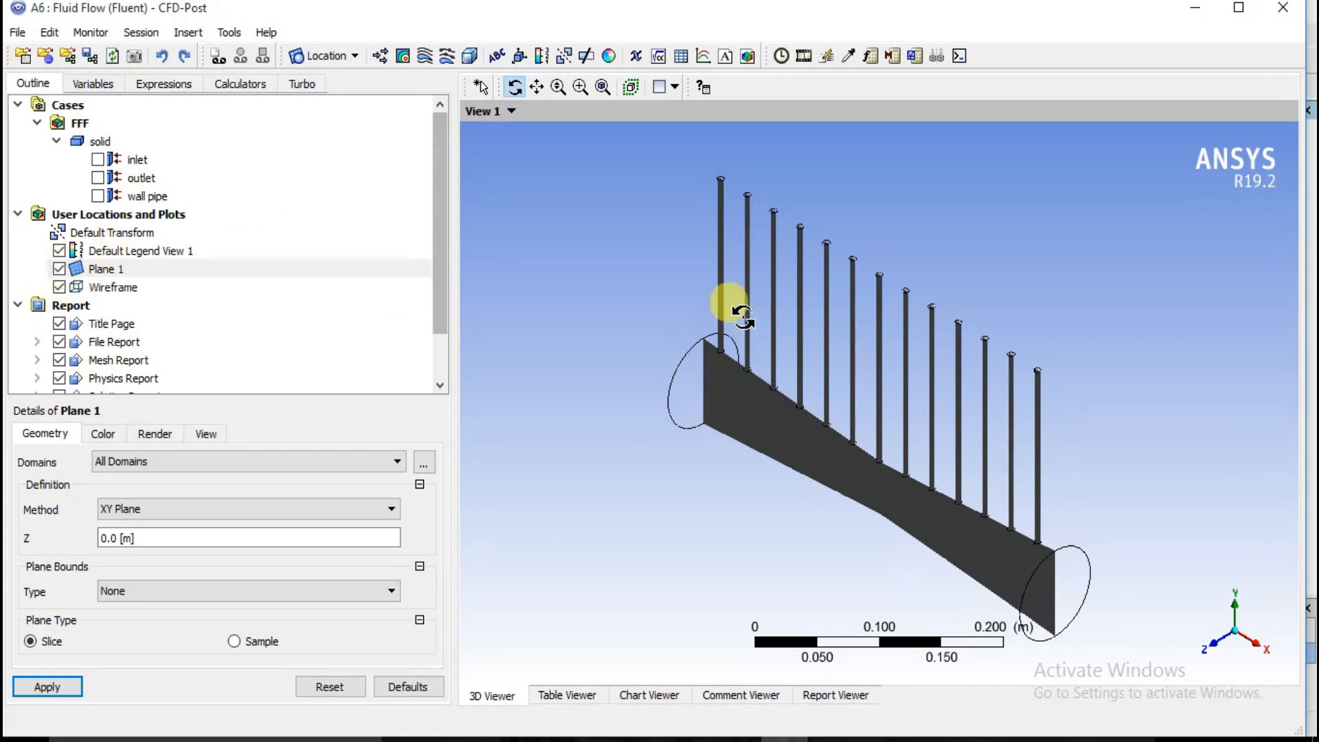
left_click(59, 269)
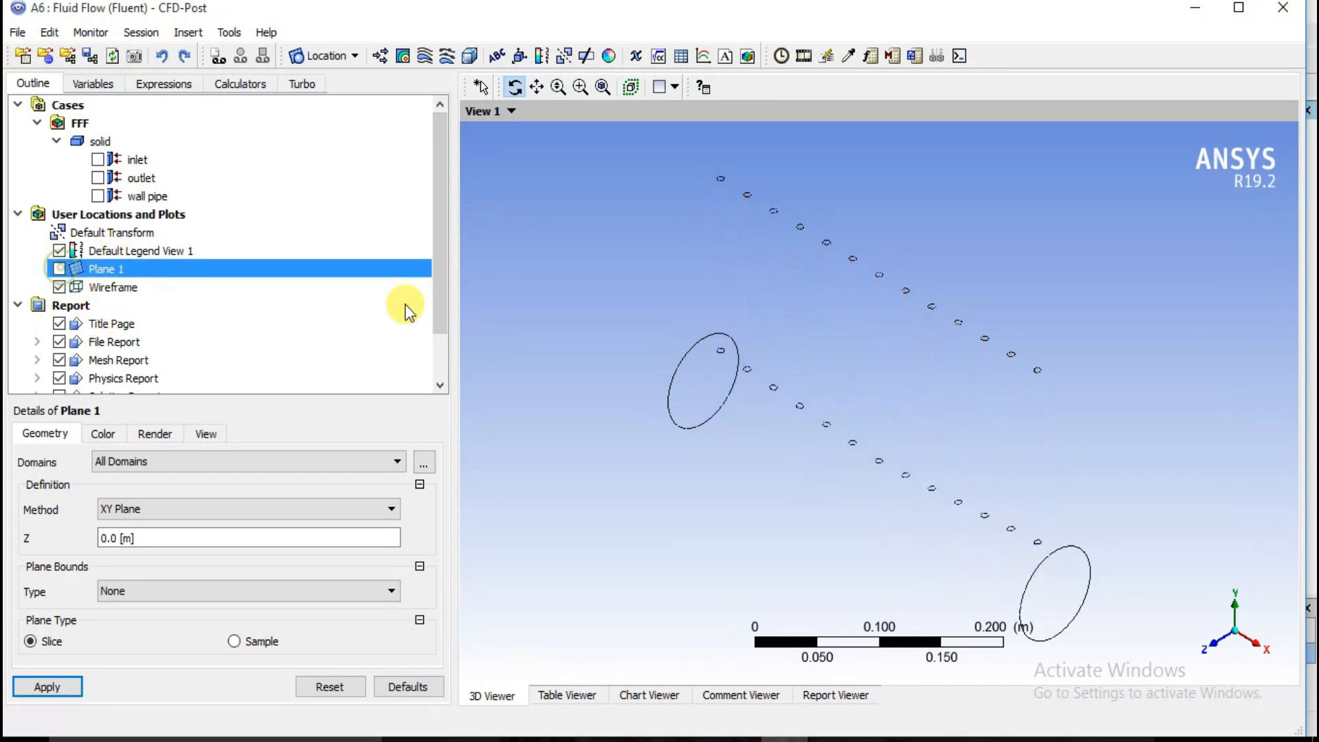
left_click_drag(435, 258, 439, 224)
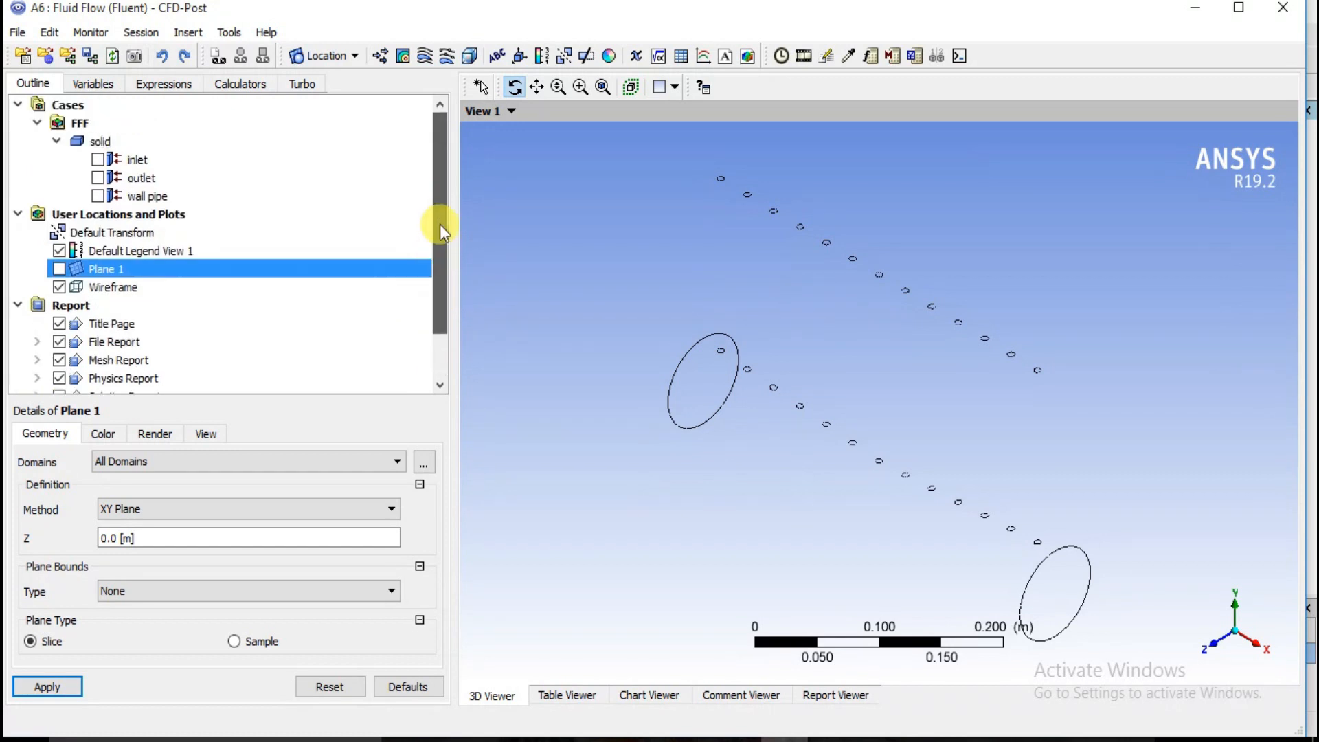
Step: Insert a contour named Contour 1 for all domains and set its location to Plane 1
left_click(401, 57)
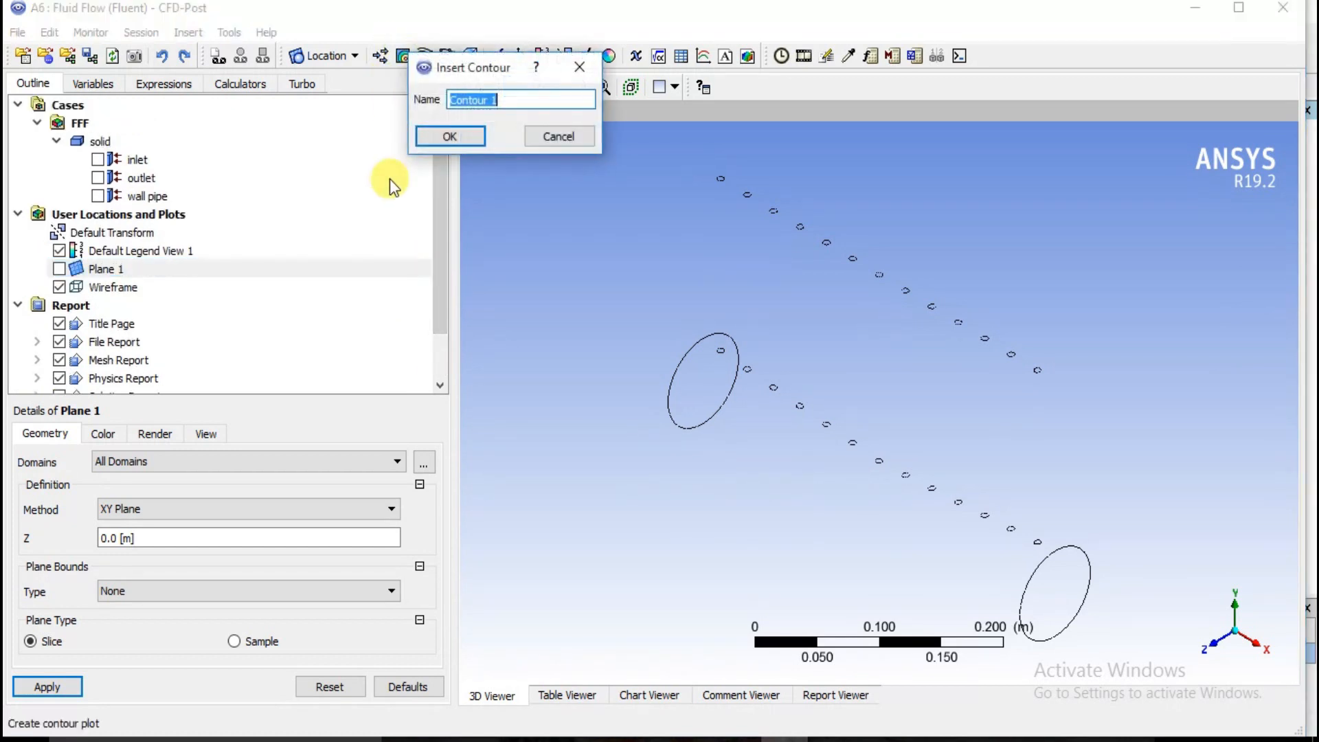
left_click(427, 139)
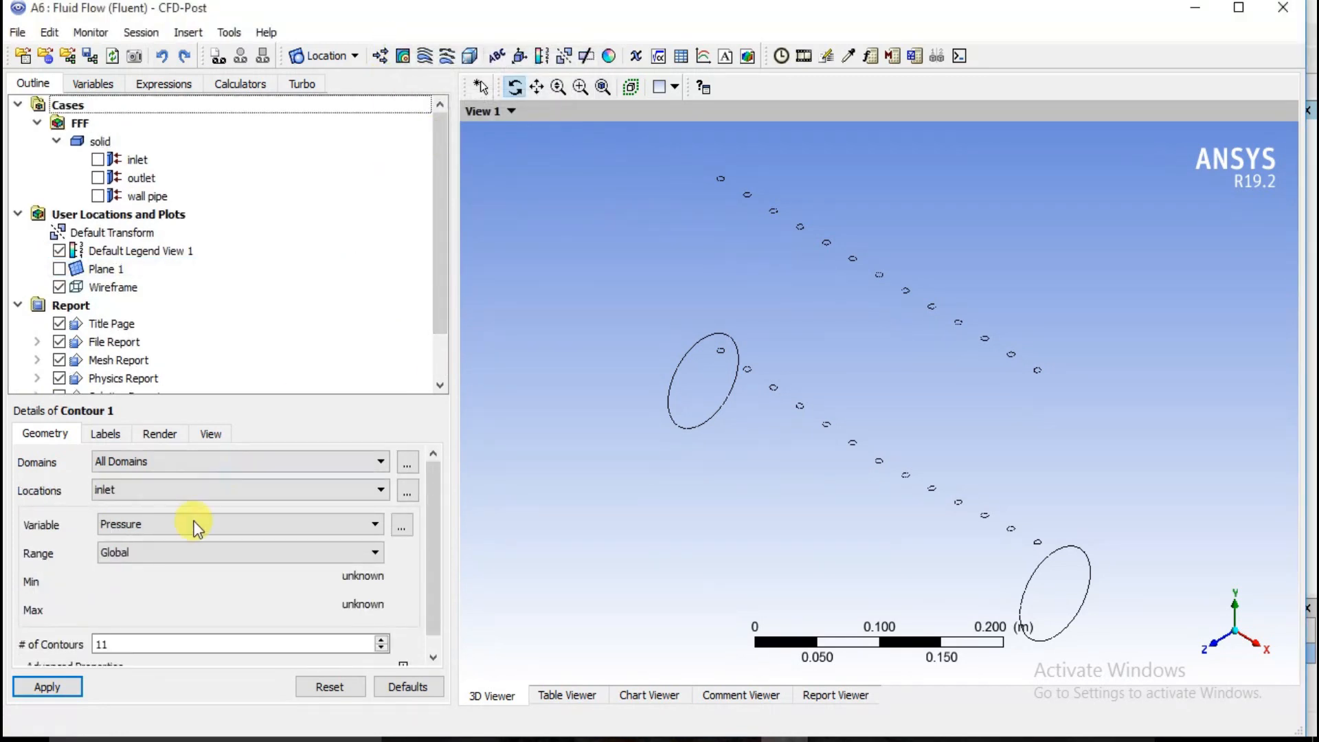
left_click(195, 462)
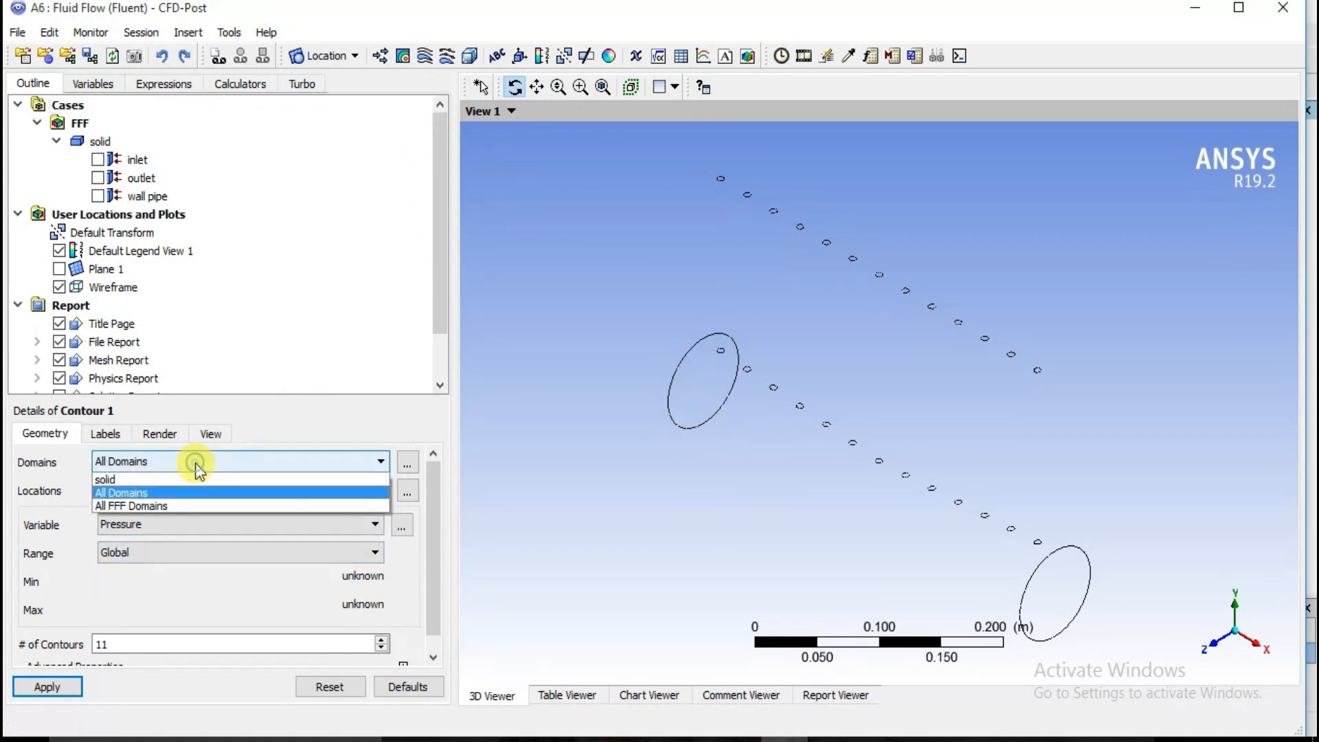
left_click(195, 462)
left_click(183, 494)
left_click(184, 494)
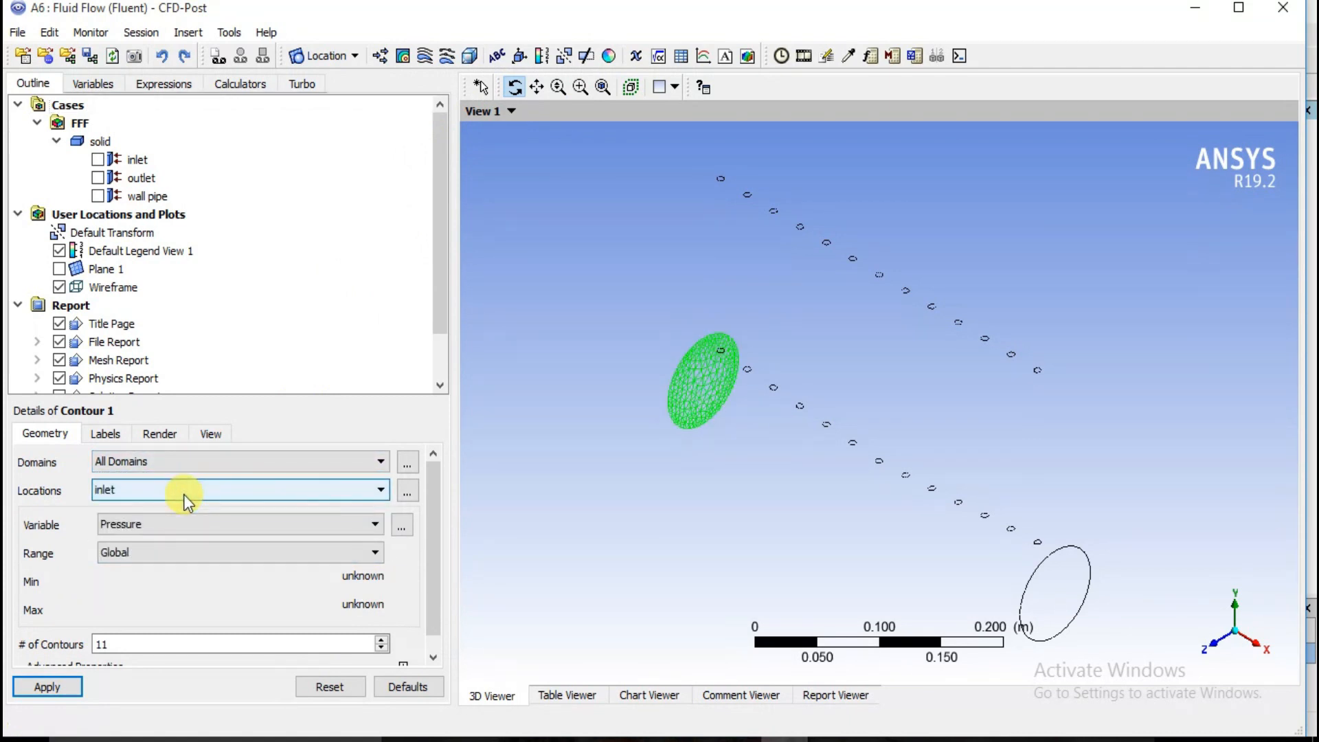
left_click(183, 494)
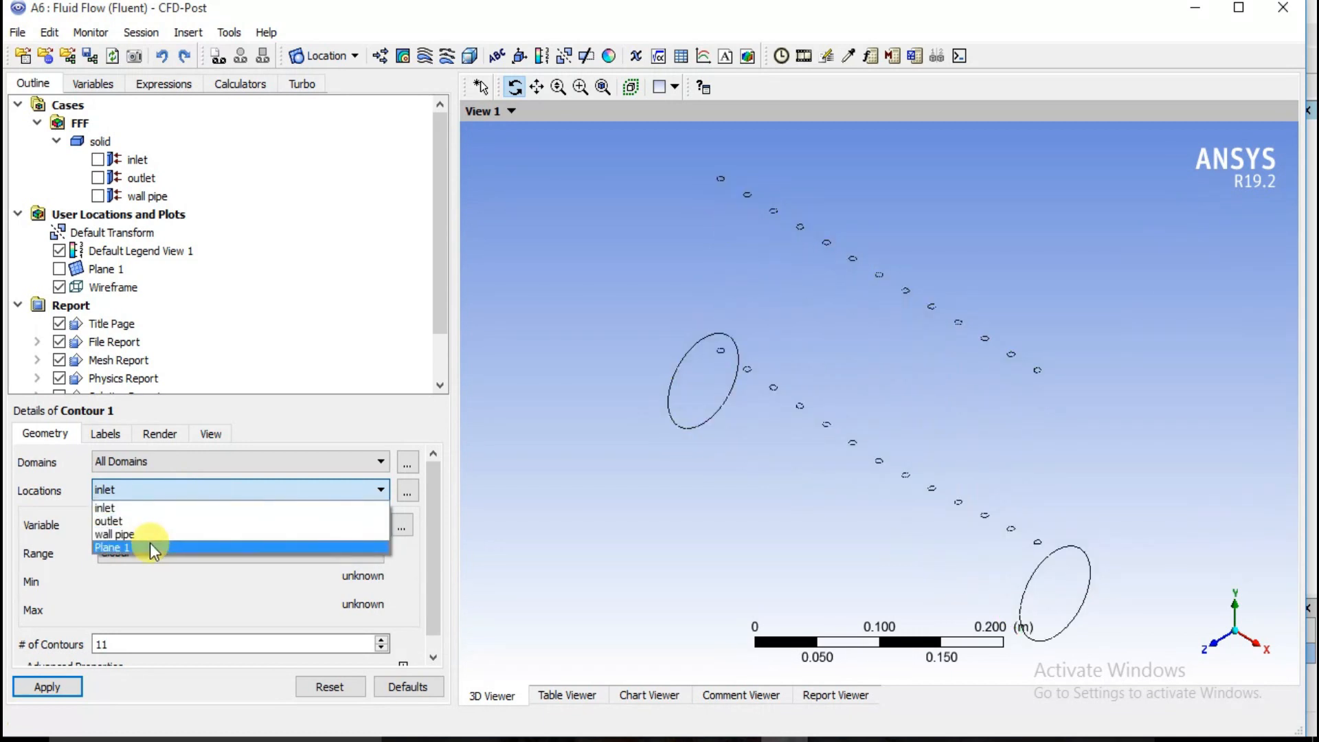
left_click(153, 547)
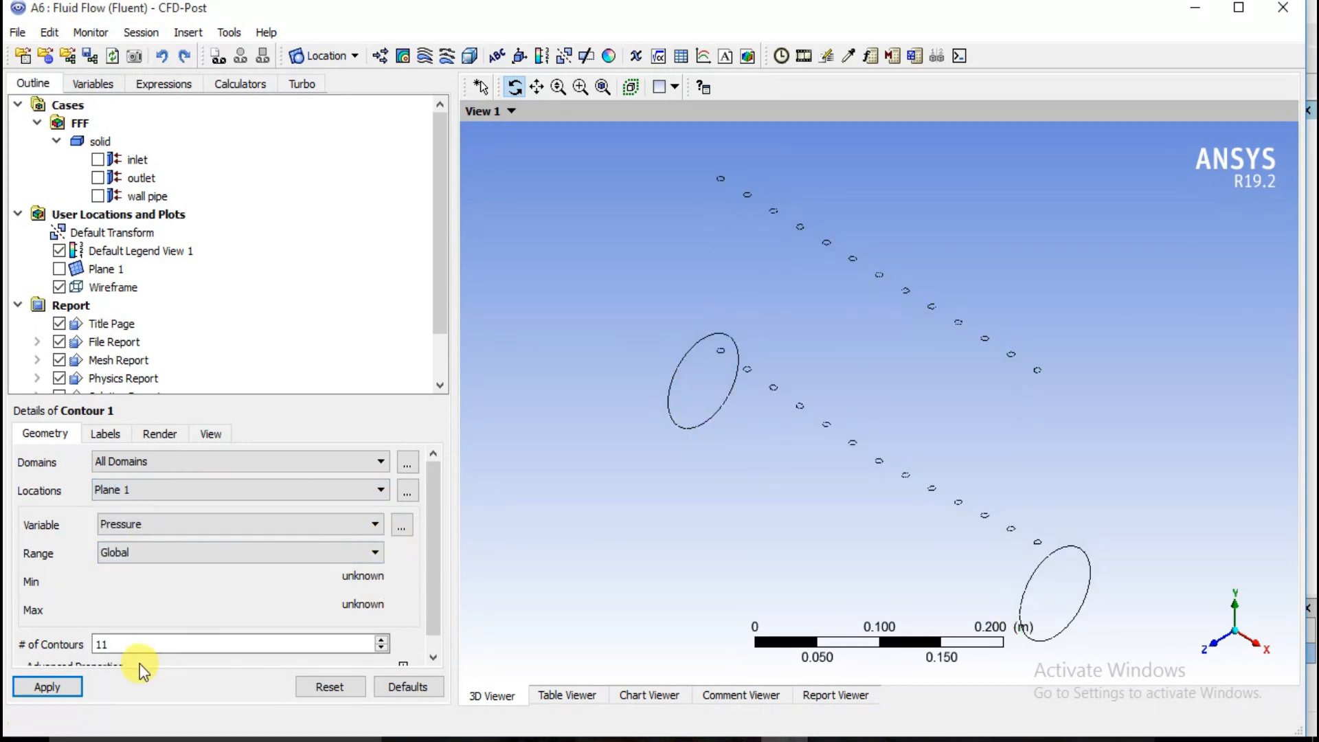
Step: Set Contour 1 to 100 contour levels, generate the pressure plot, and view it face-on along the Z axis
left_click(145, 526)
left_click(144, 526)
left_click_drag(135, 642, 63, 643)
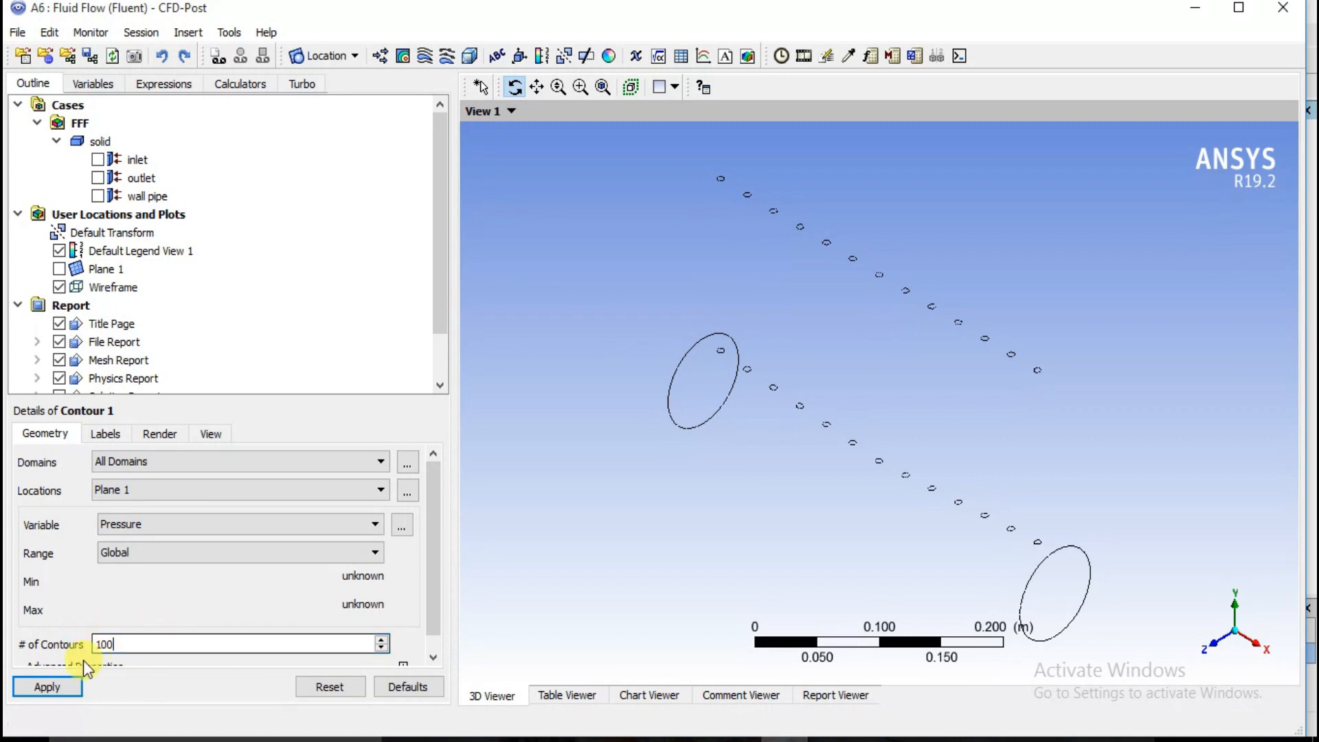
left_click(56, 686)
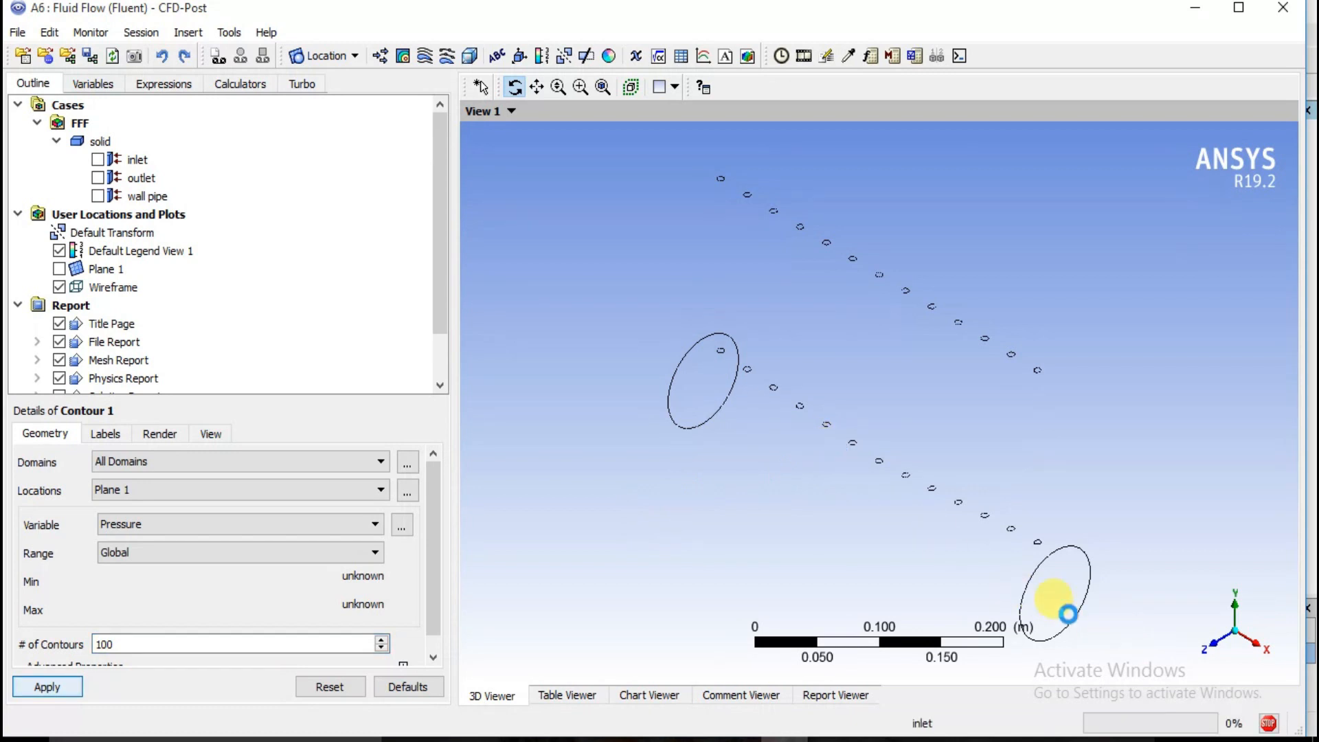
left_click(1206, 645)
scroll(752, 474, "down", 3)
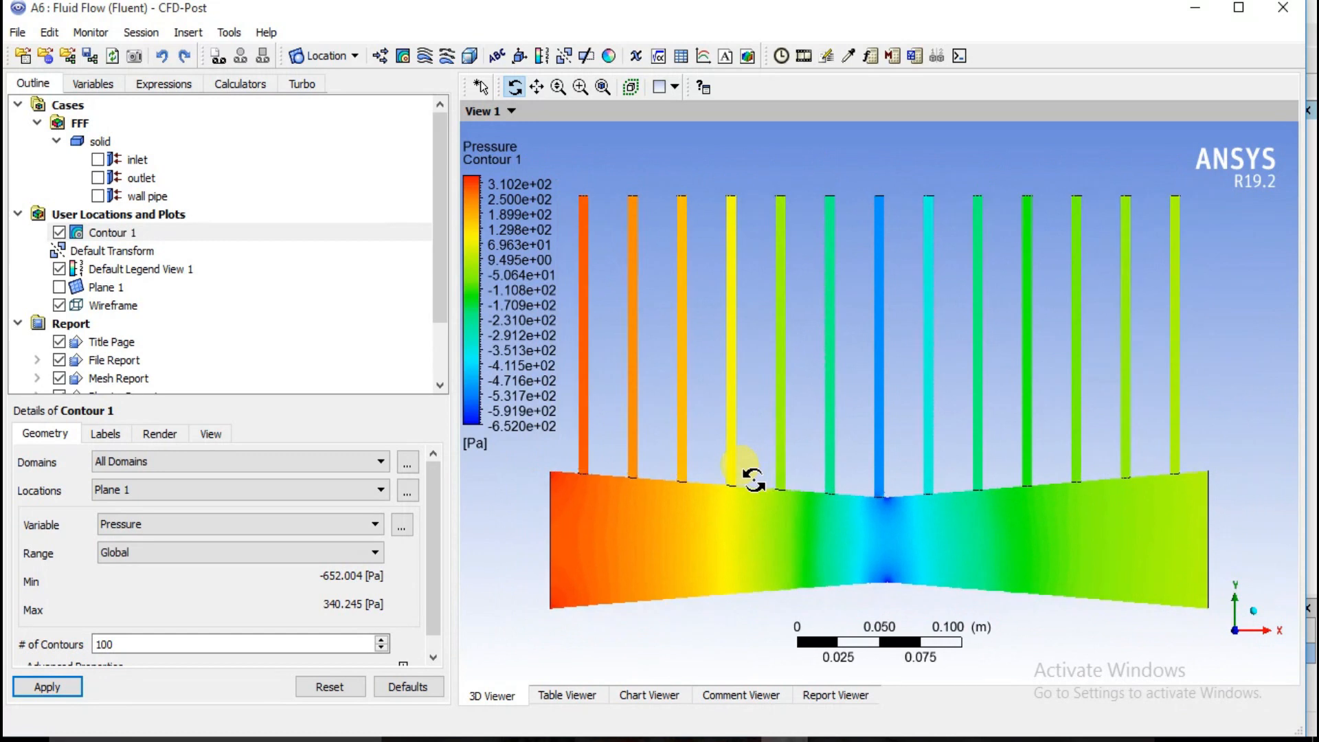
scroll(659, 465, "down", 1)
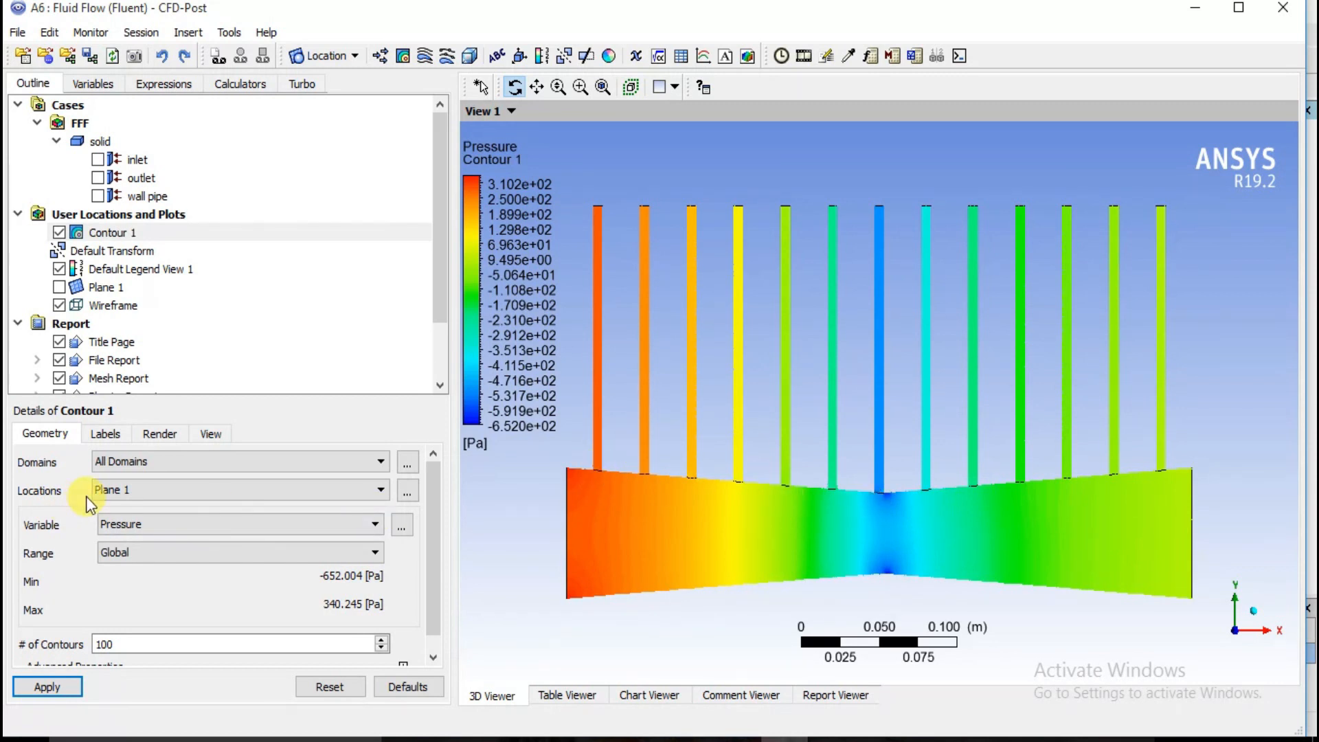
scroll(85, 496, "down", 1)
scroll(89, 511, "up", 1)
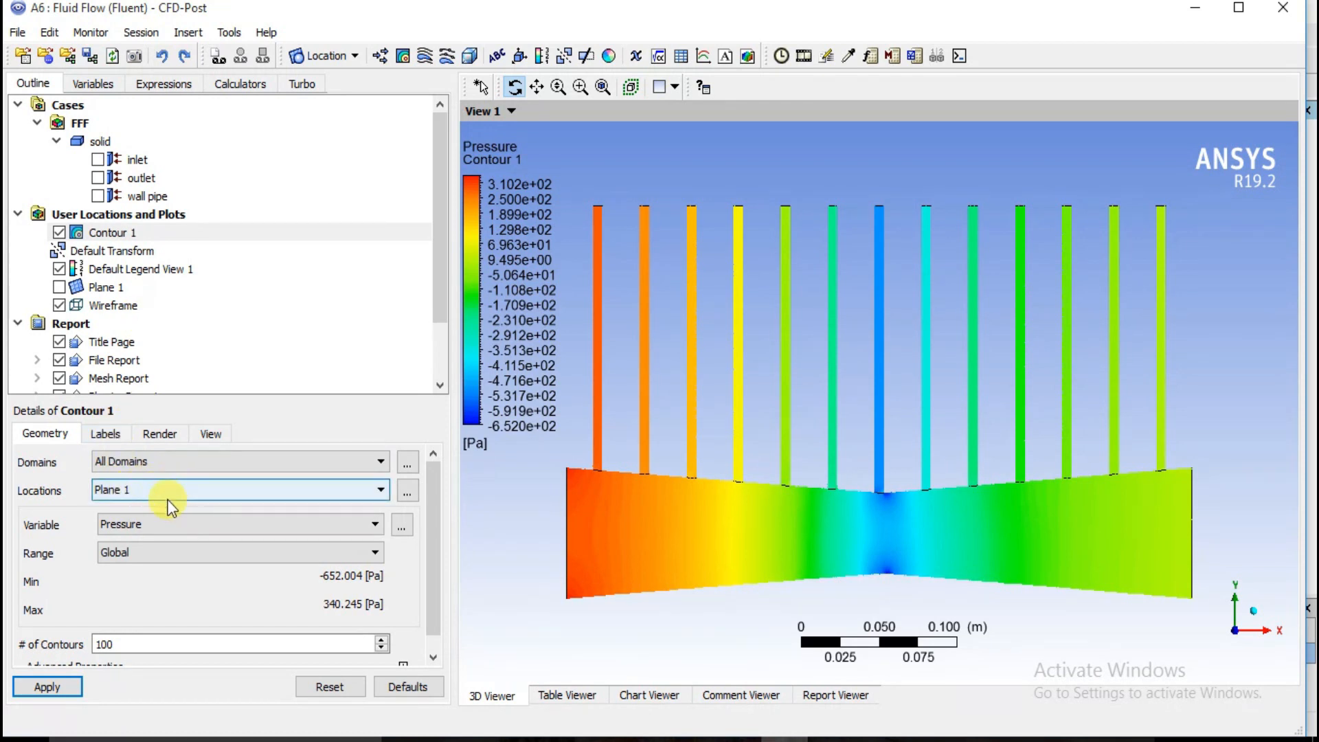
Step: Change the variable of Contour 1 to Velocity and apply it
left_click(168, 524)
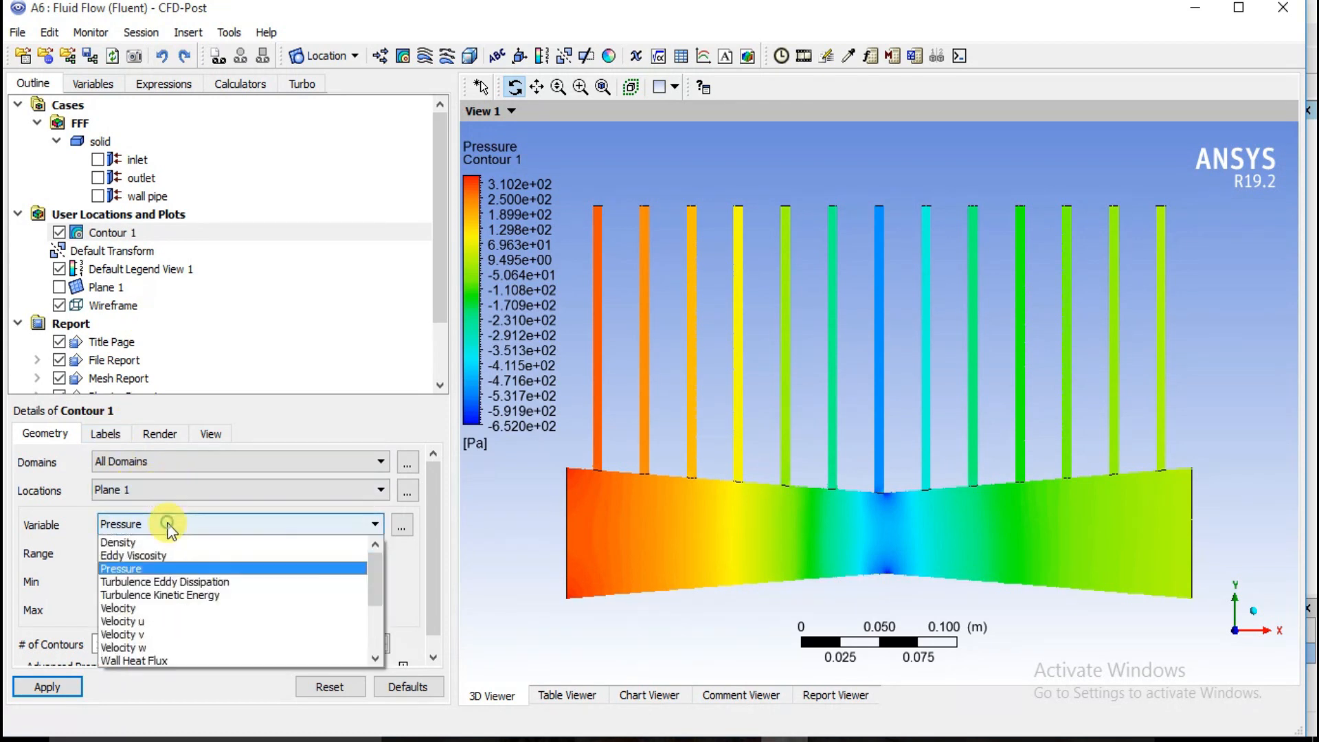
left_click(159, 609)
left_click(55, 689)
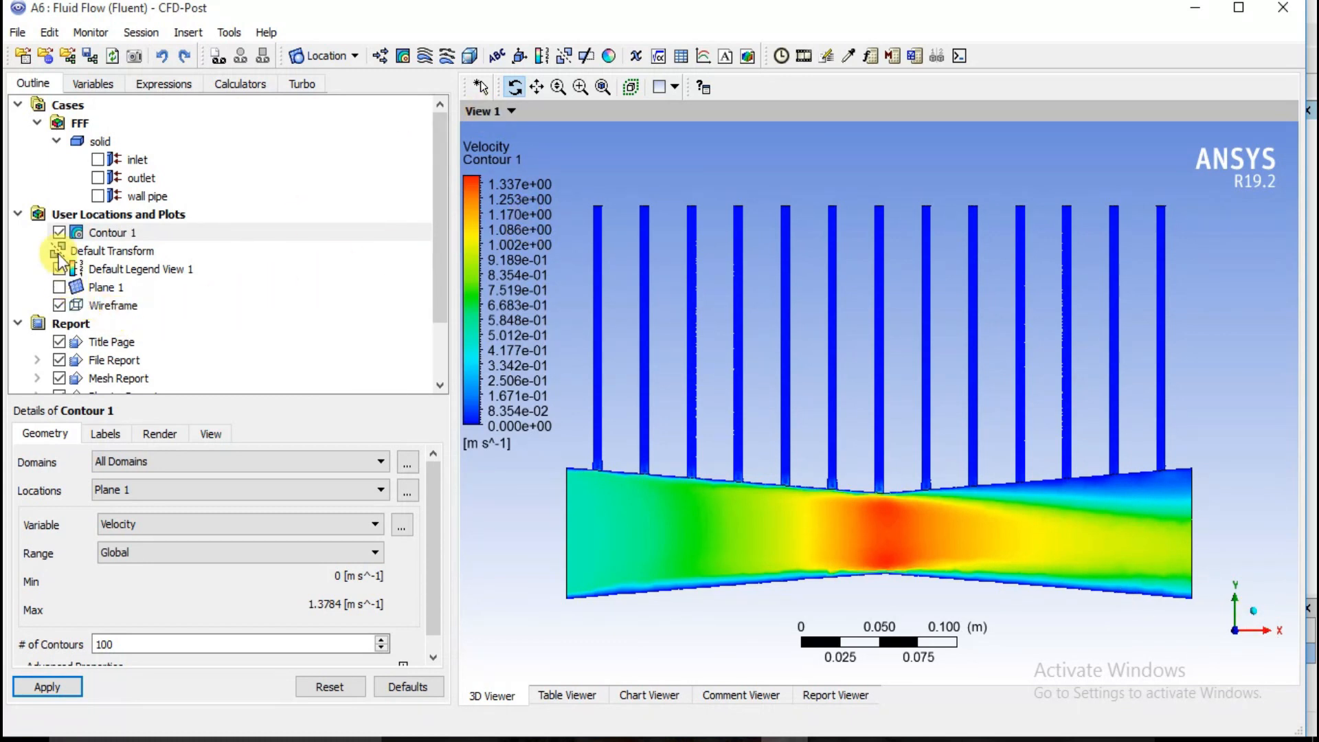
Step: Hide Contour 1 and insert a new streamline named Streamline 1
left_click(59, 233)
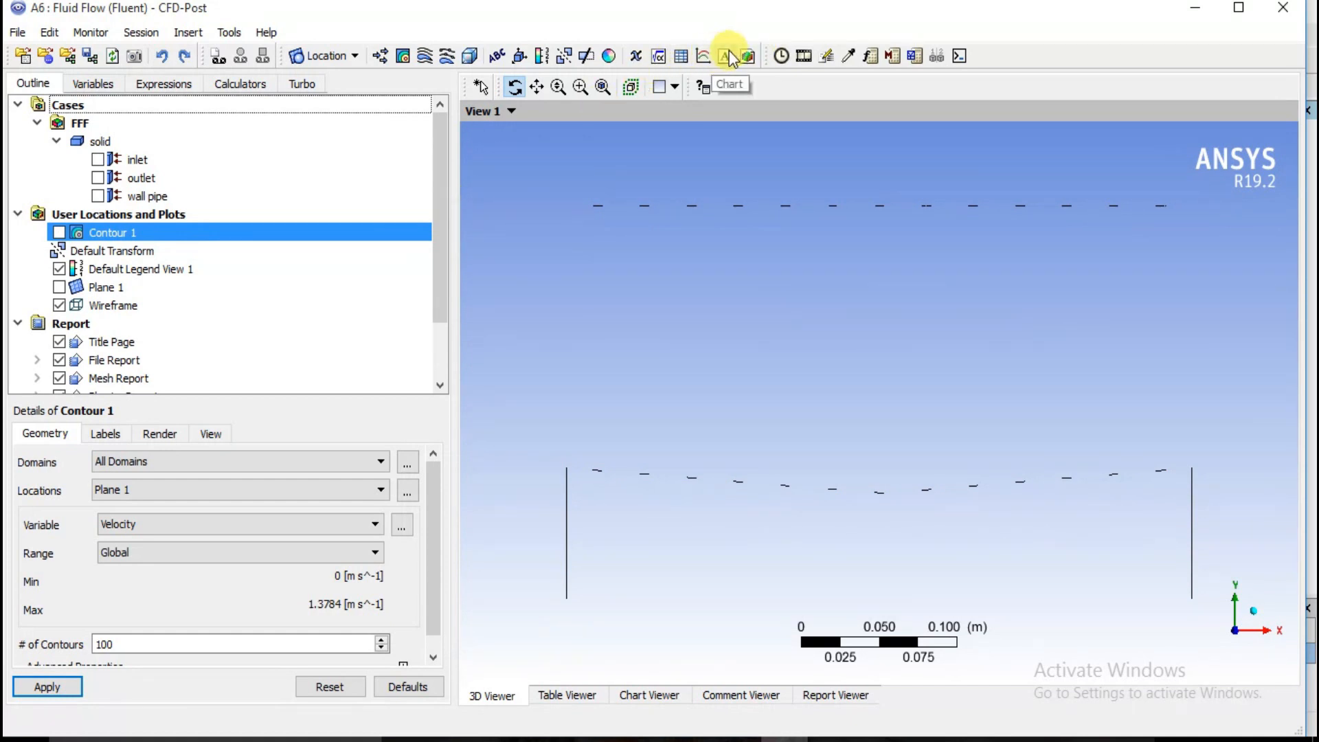
left_click(426, 58)
left_click(458, 138)
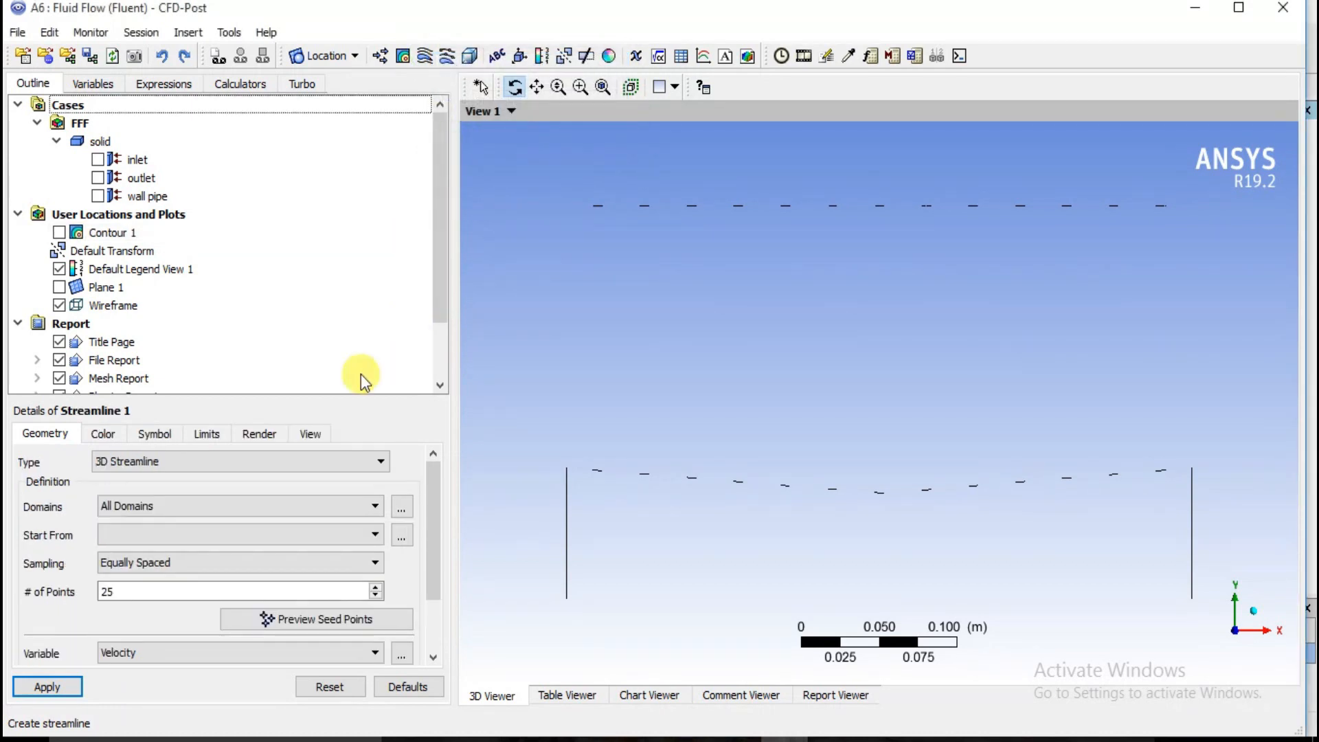
Step: Set the type of Streamline 1 to Surface Streamline and its surface to Plane 1
left_click(204, 464)
left_click(204, 464)
left_click(204, 463)
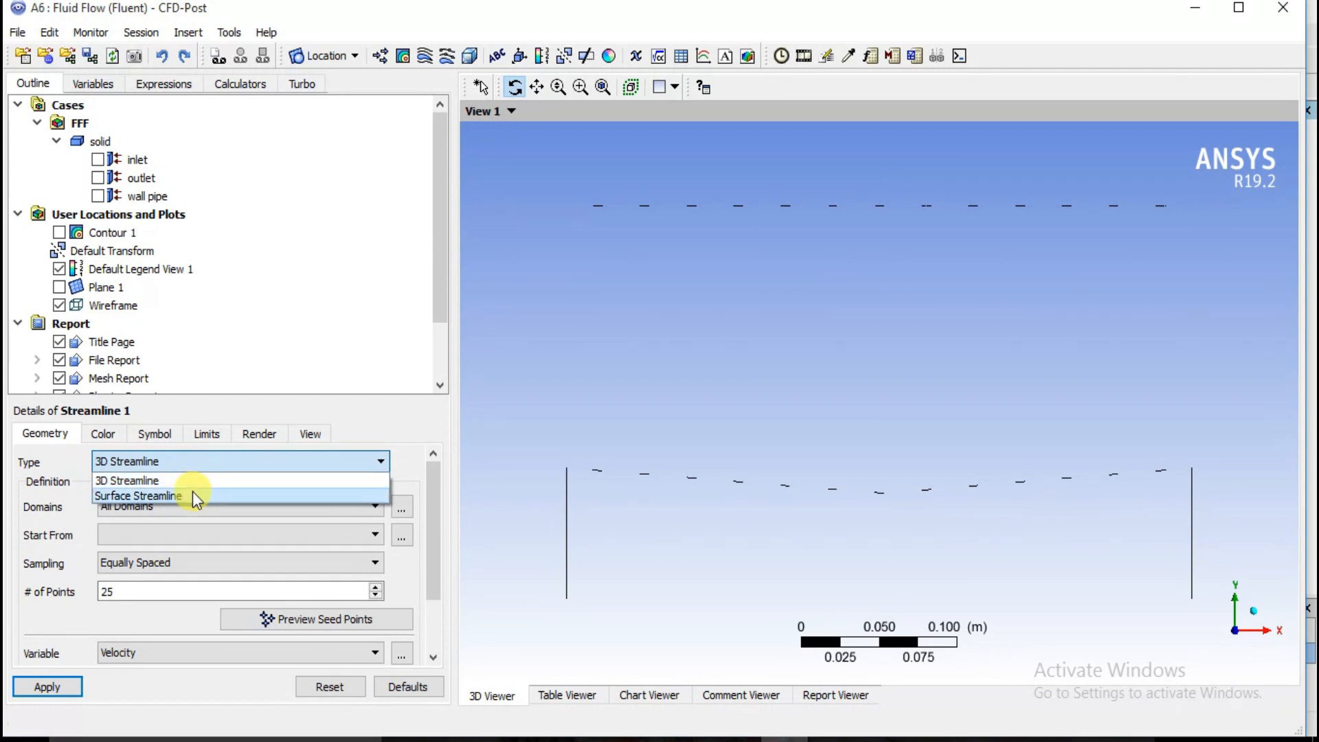
left_click(192, 493)
left_click(202, 508)
left_click(199, 504)
left_click(199, 504)
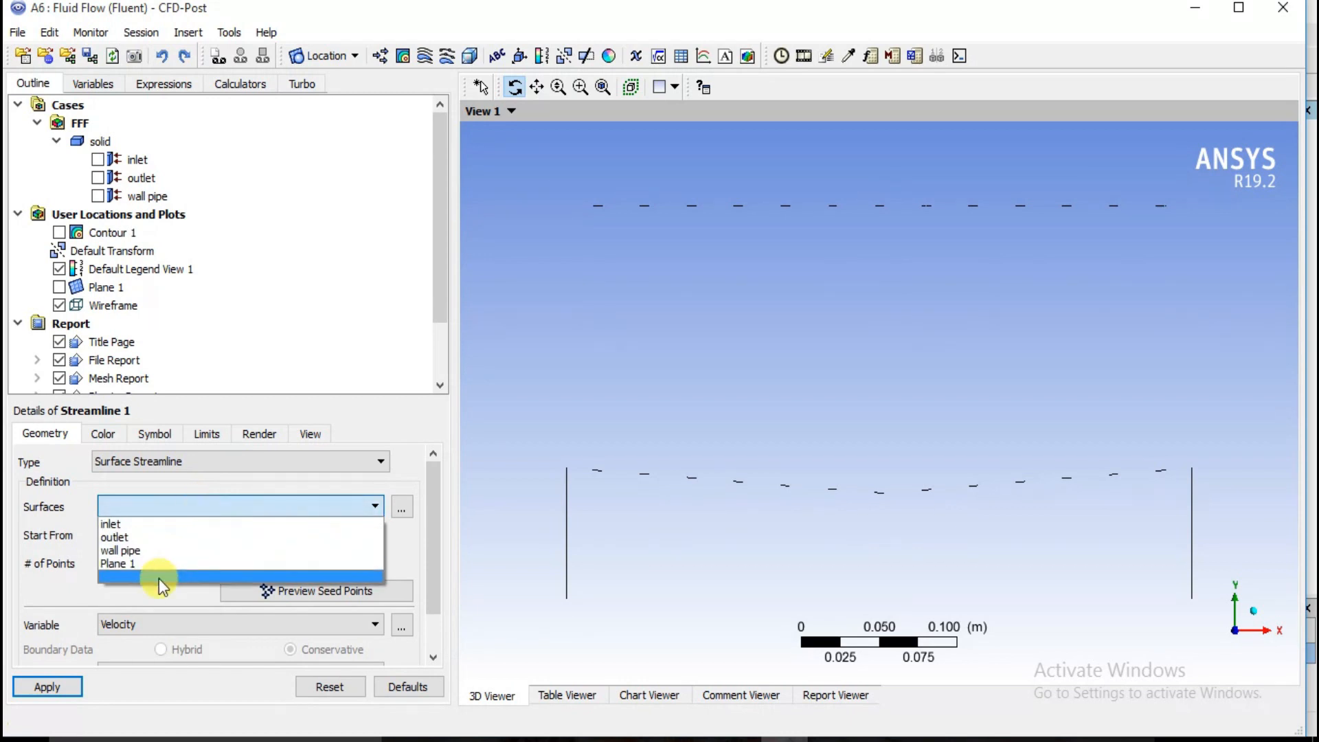
left_click(137, 563)
Step: Keep Equally Spaced Samples as the start, set Streamline 1 to 50 points, and apply it
left_click(206, 536)
left_click(189, 534)
left_click_drag(133, 561, 104, 562)
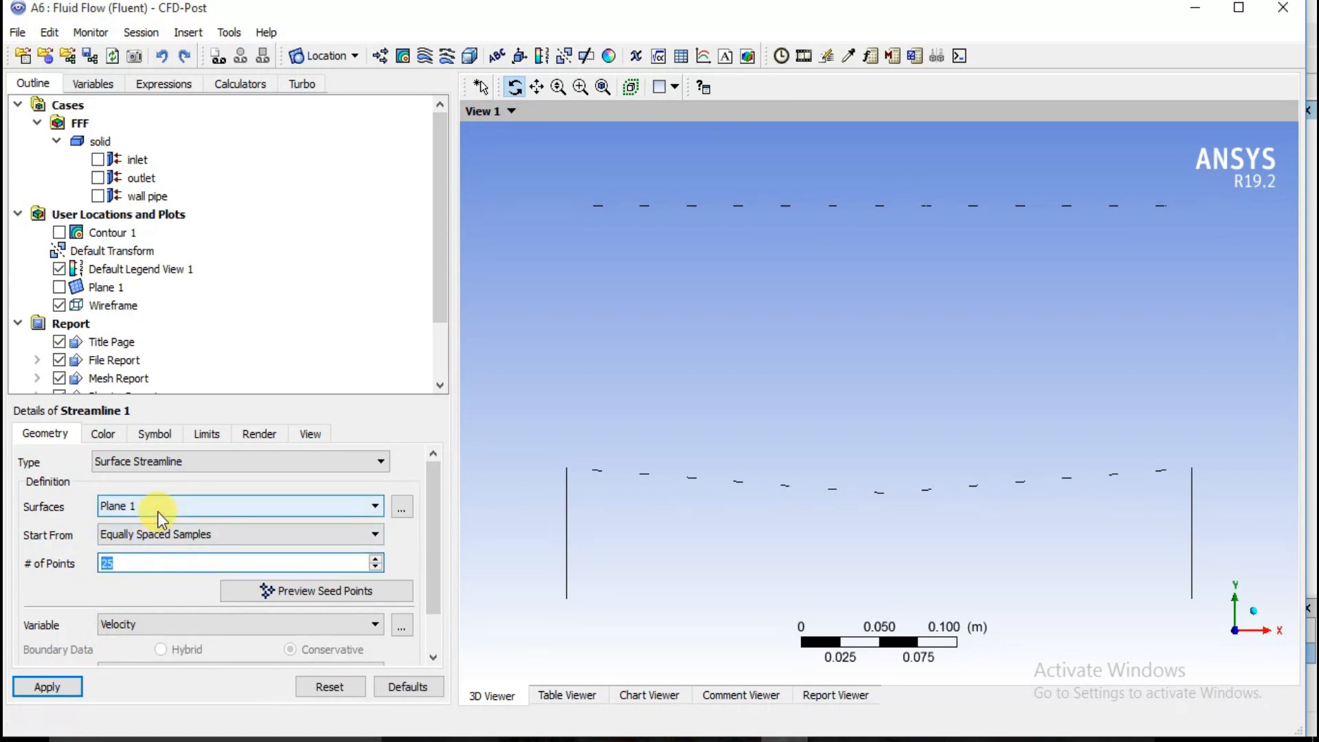
type("50")
left_click(32, 690)
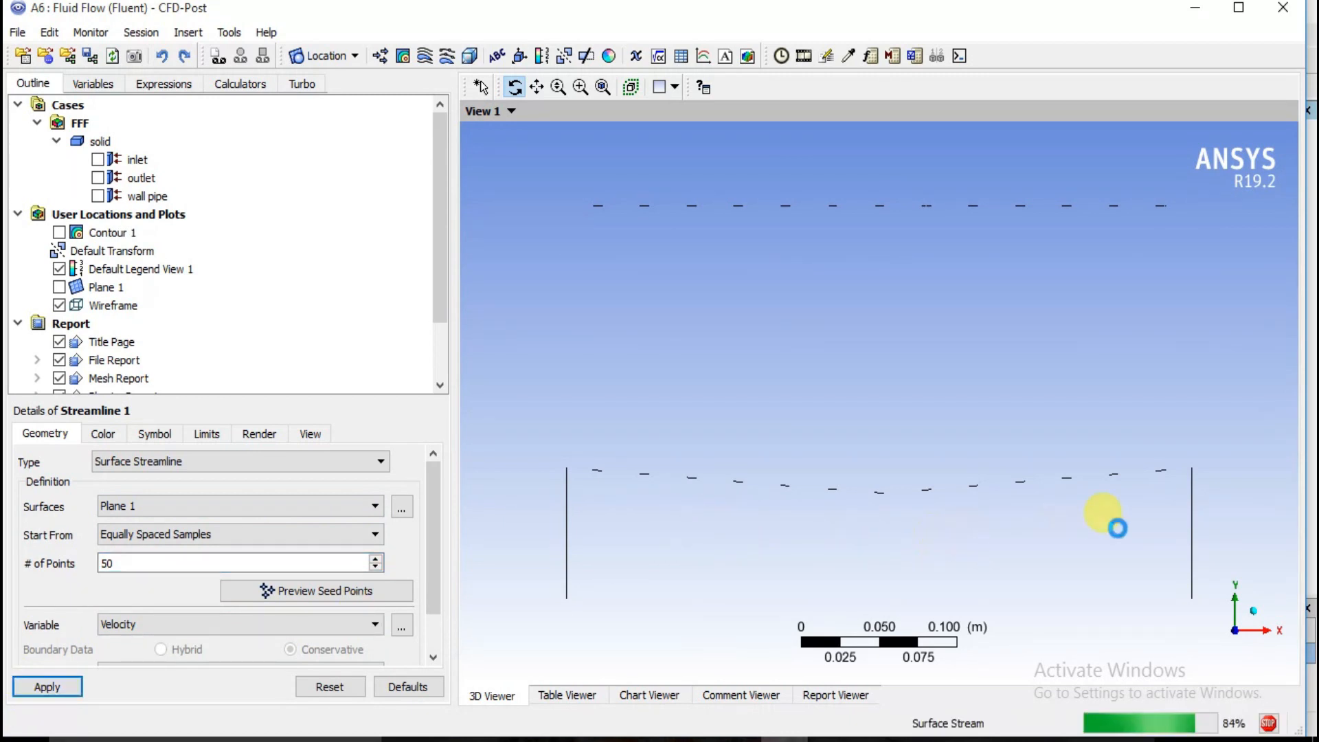
Step: Try generating Streamline 1 with the inlet as its surface
left_click(146, 502)
left_click(115, 524)
left_click(47, 687)
Step: Set the surface of Streamline 1 back to Plane 1 and generate it with 100 points
left_click(107, 501)
left_click(118, 562)
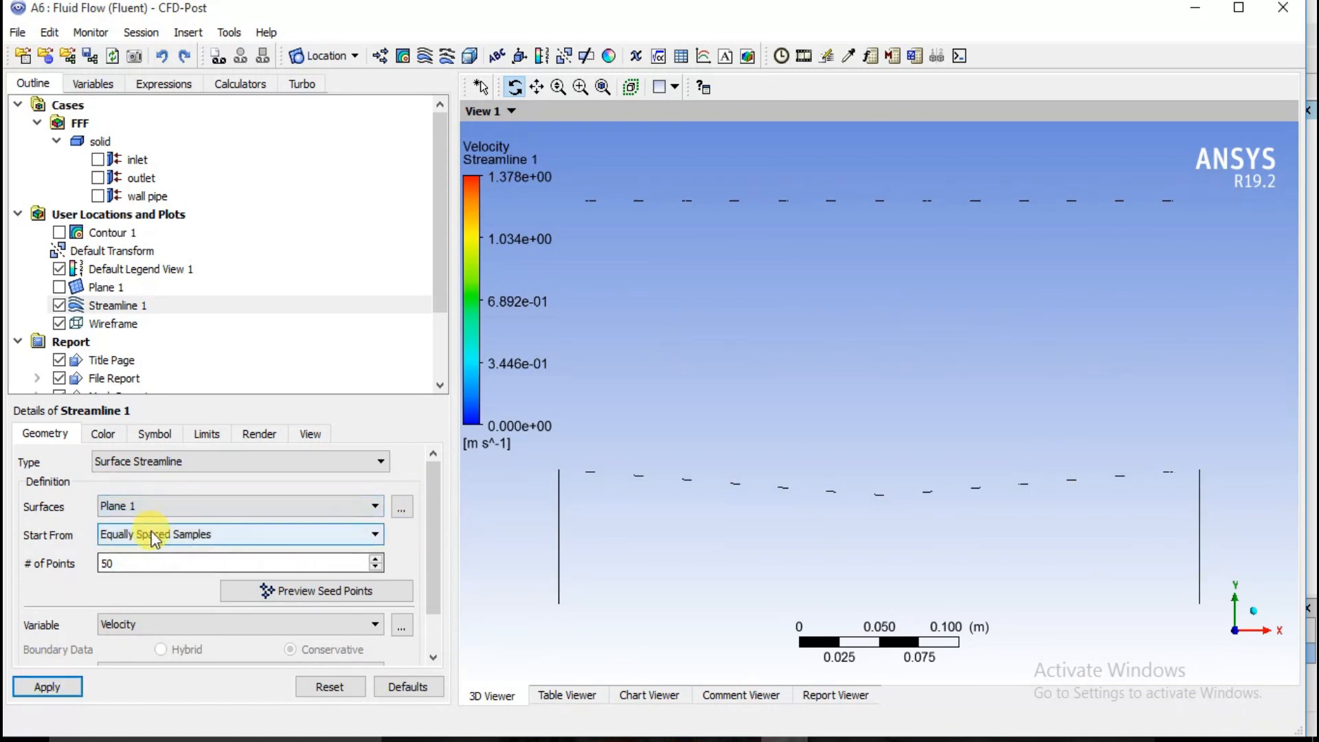
left_click_drag(140, 560, 74, 561)
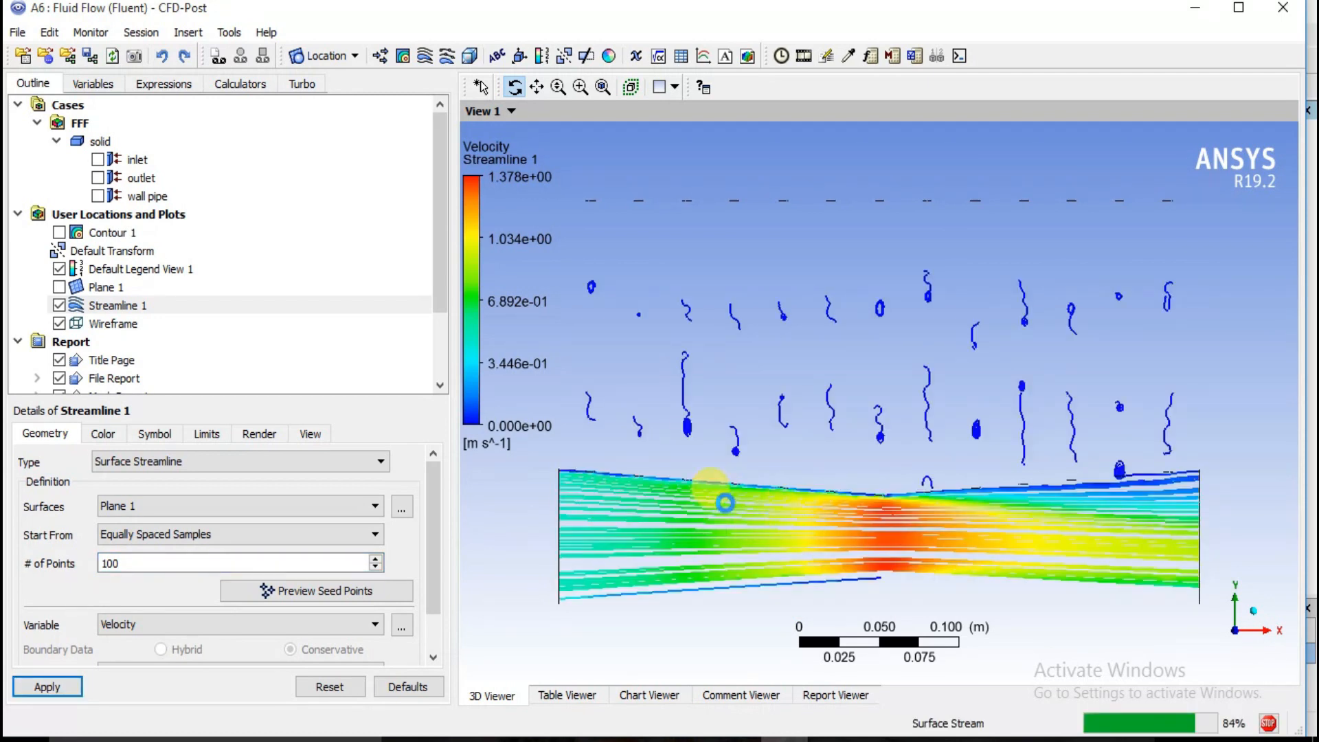
scroll(725, 502, "up", 1)
scroll(724, 503, "down", 2)
scroll(725, 503, "up", 1)
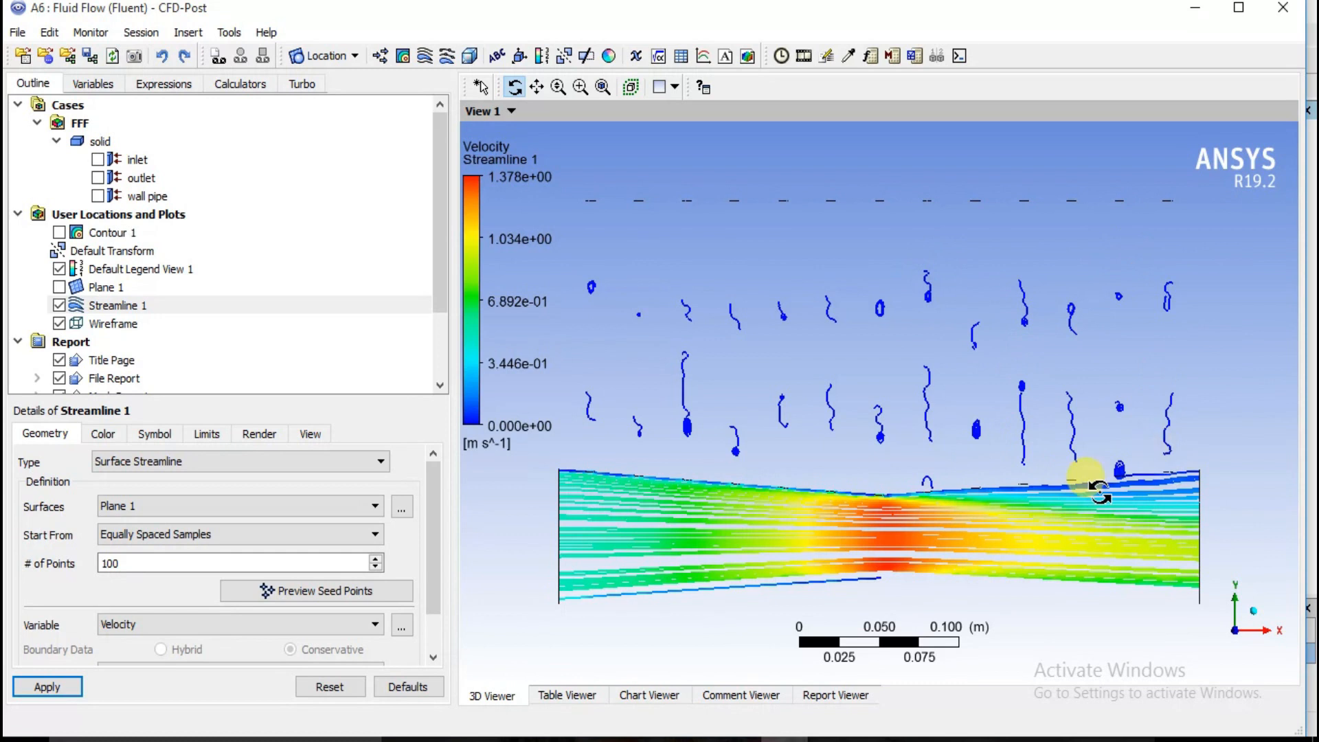
left_click_drag(721, 368, 764, 132)
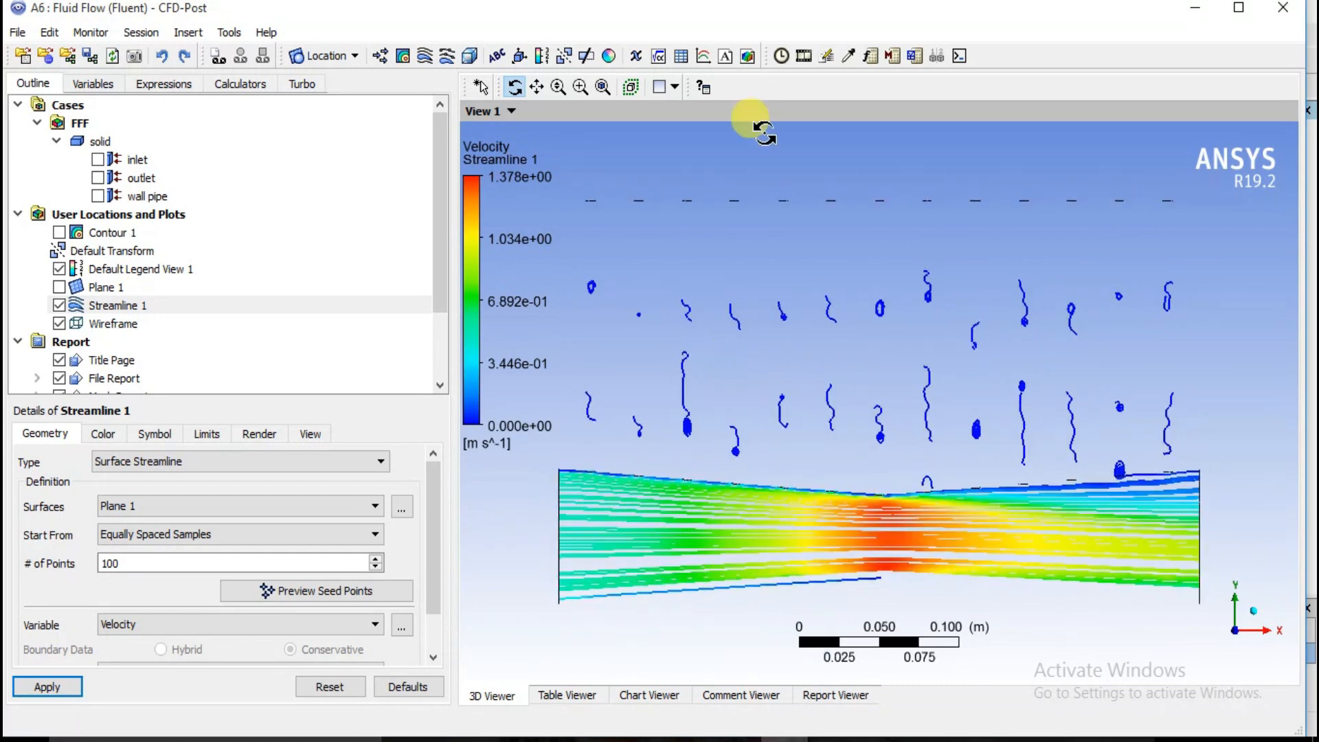
Step: Start a quick animation of Plane 1
left_click(803, 57)
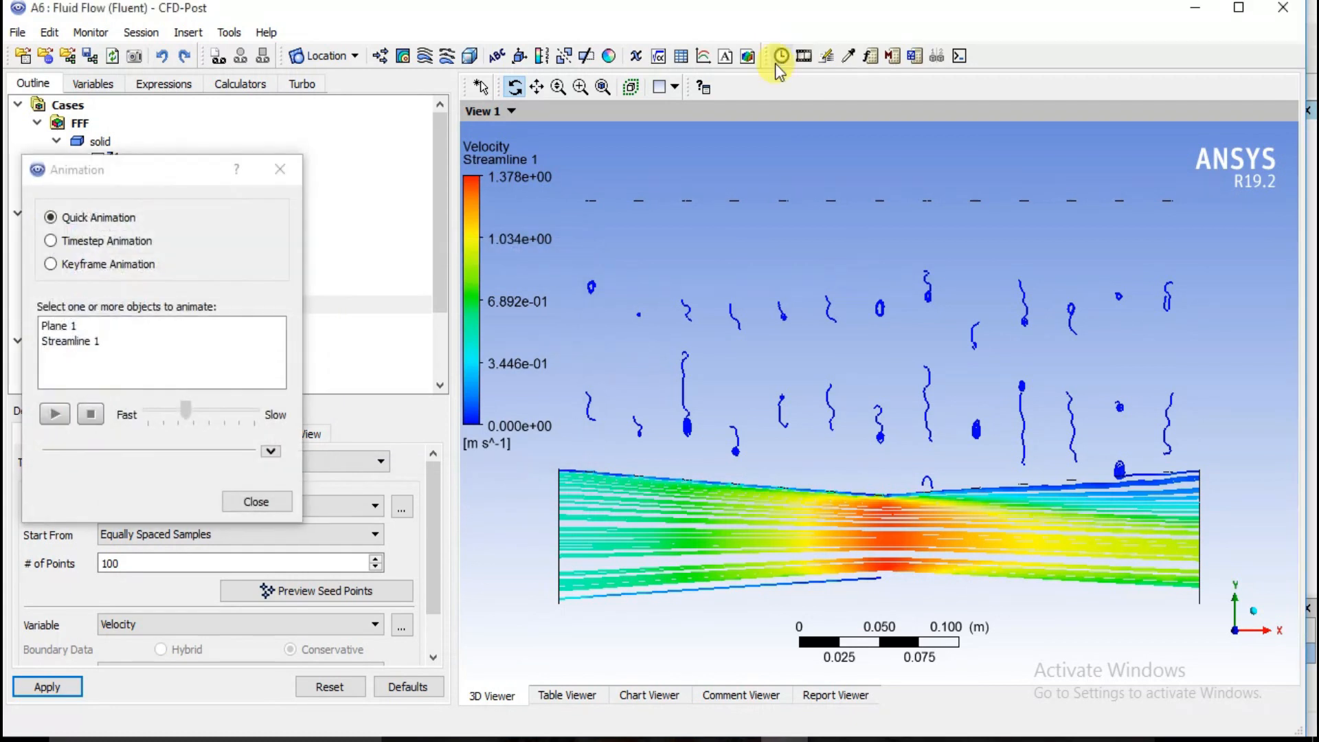
left_click(84, 327)
left_click(54, 413)
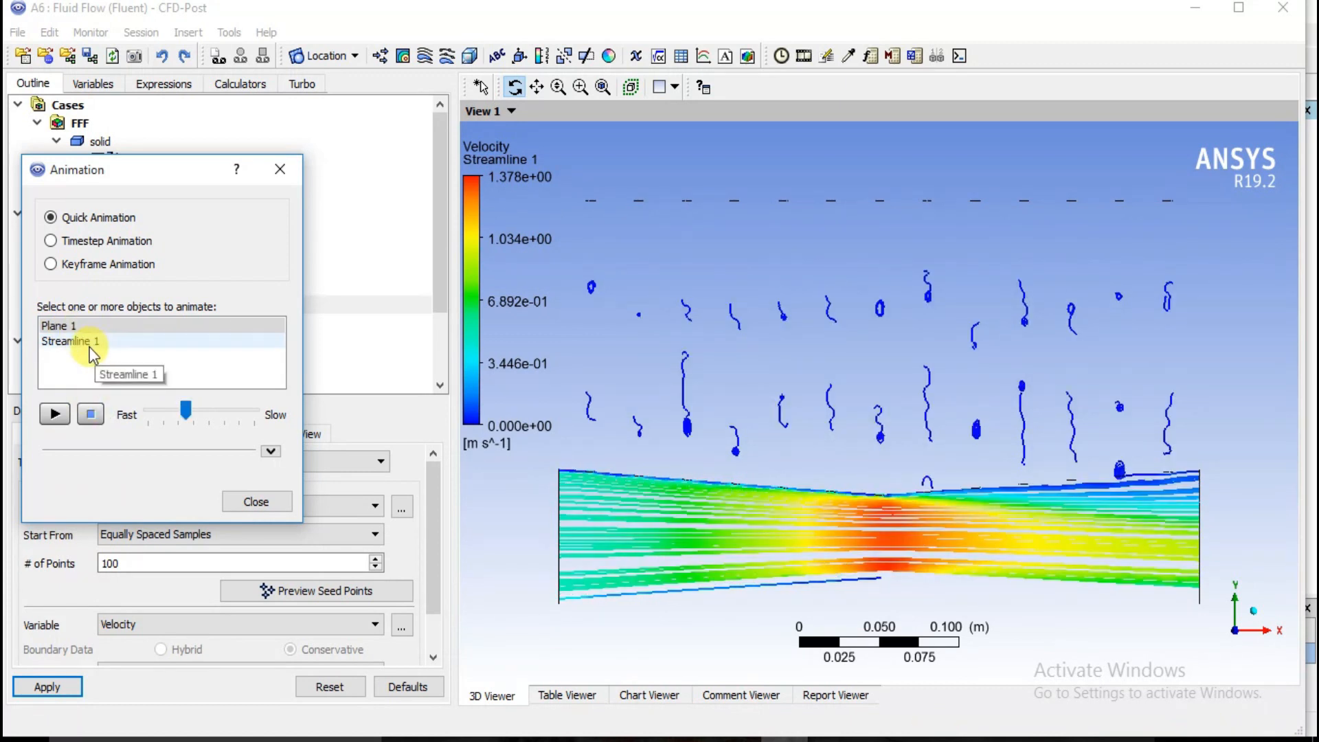
Step: Select Streamline 1 as the object to animate and play its quick animation
left_click(66, 341)
left_click(91, 414)
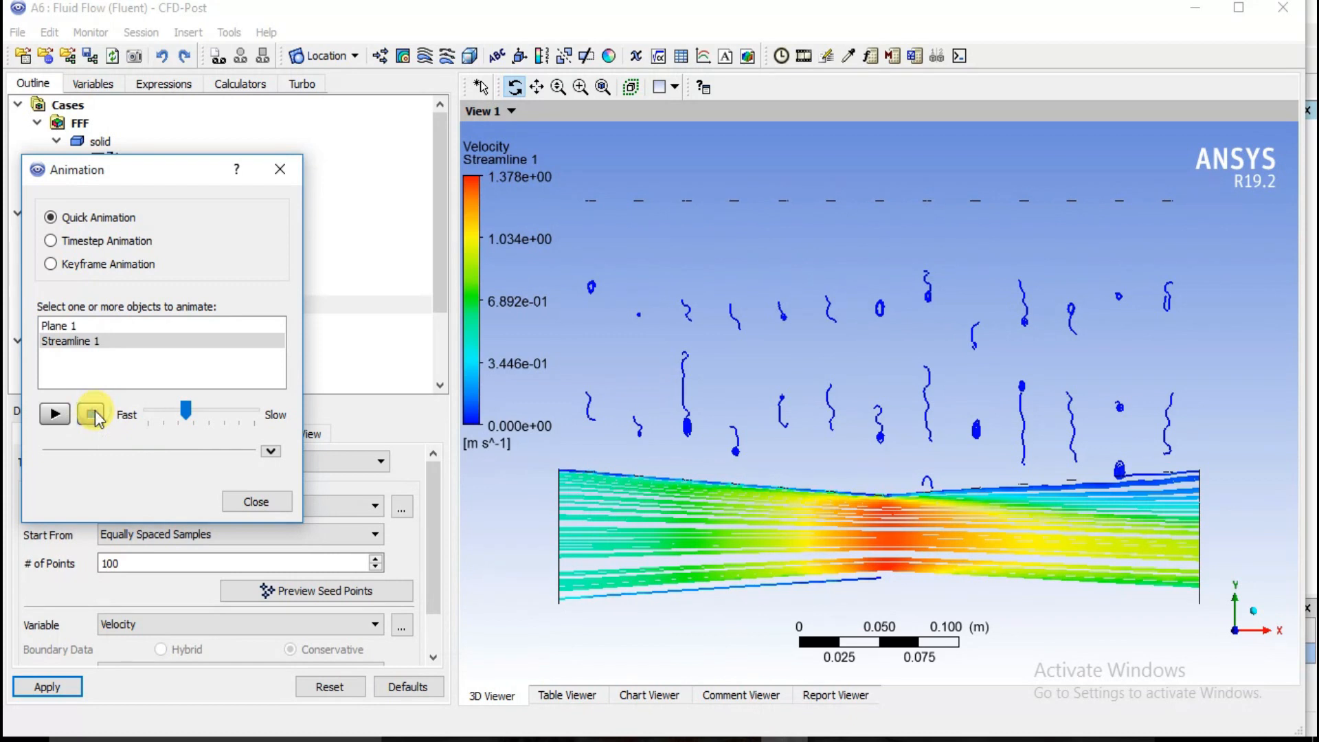
left_click(55, 415)
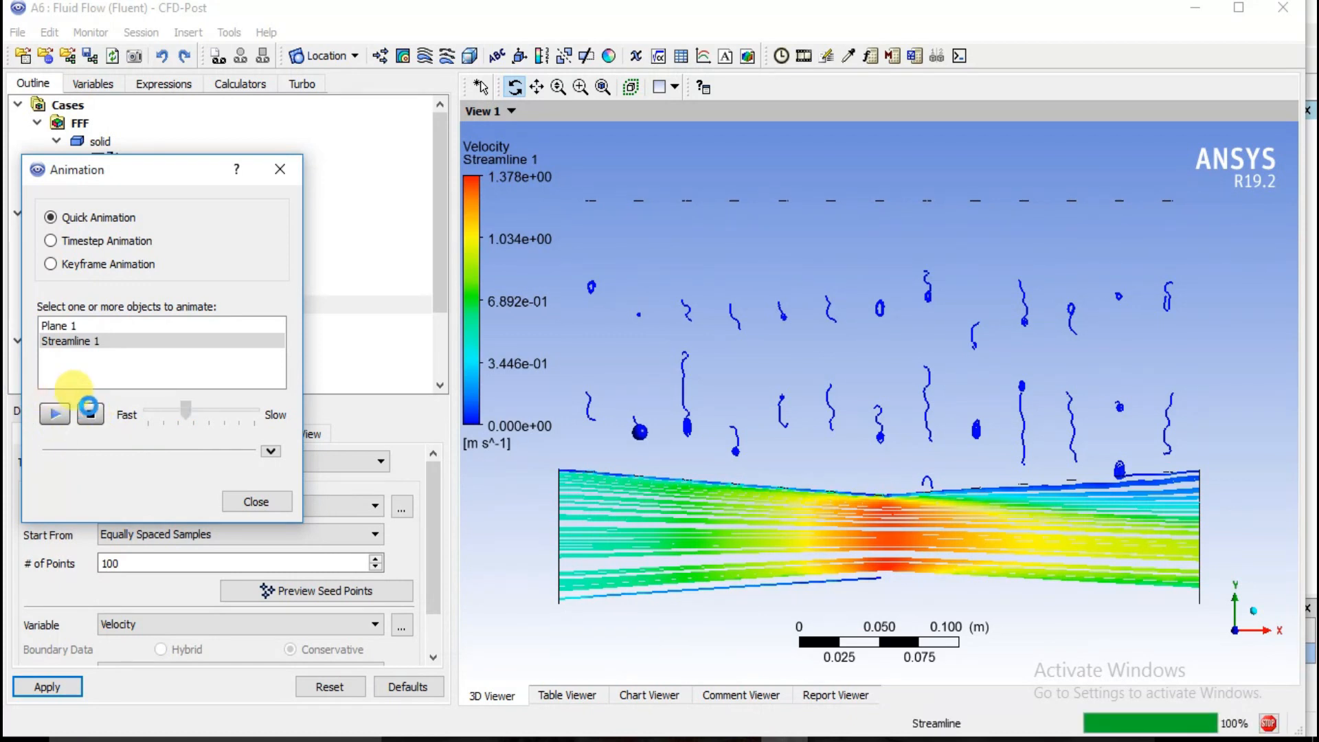
Step: Play the quick animation with Plane 1 selected again, stop it, and close the Animation dialog
left_click(58, 326)
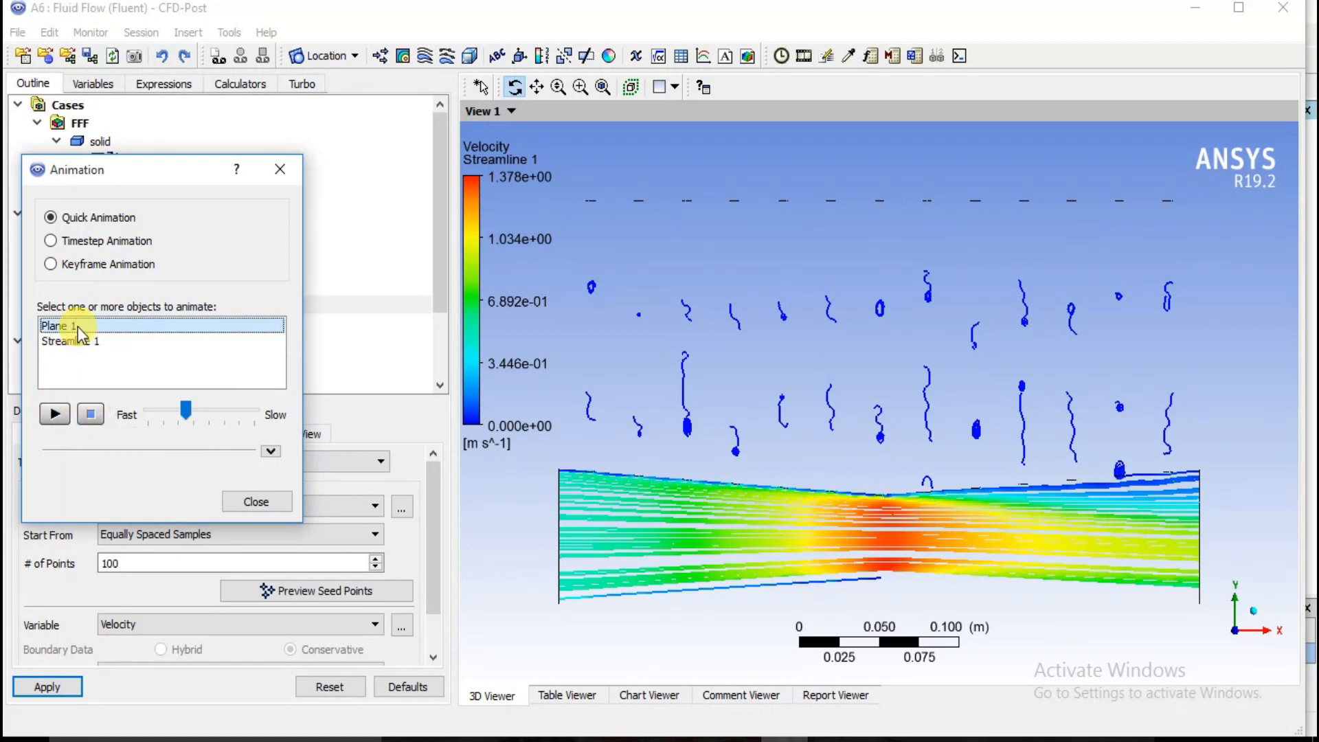
left_click(55, 413)
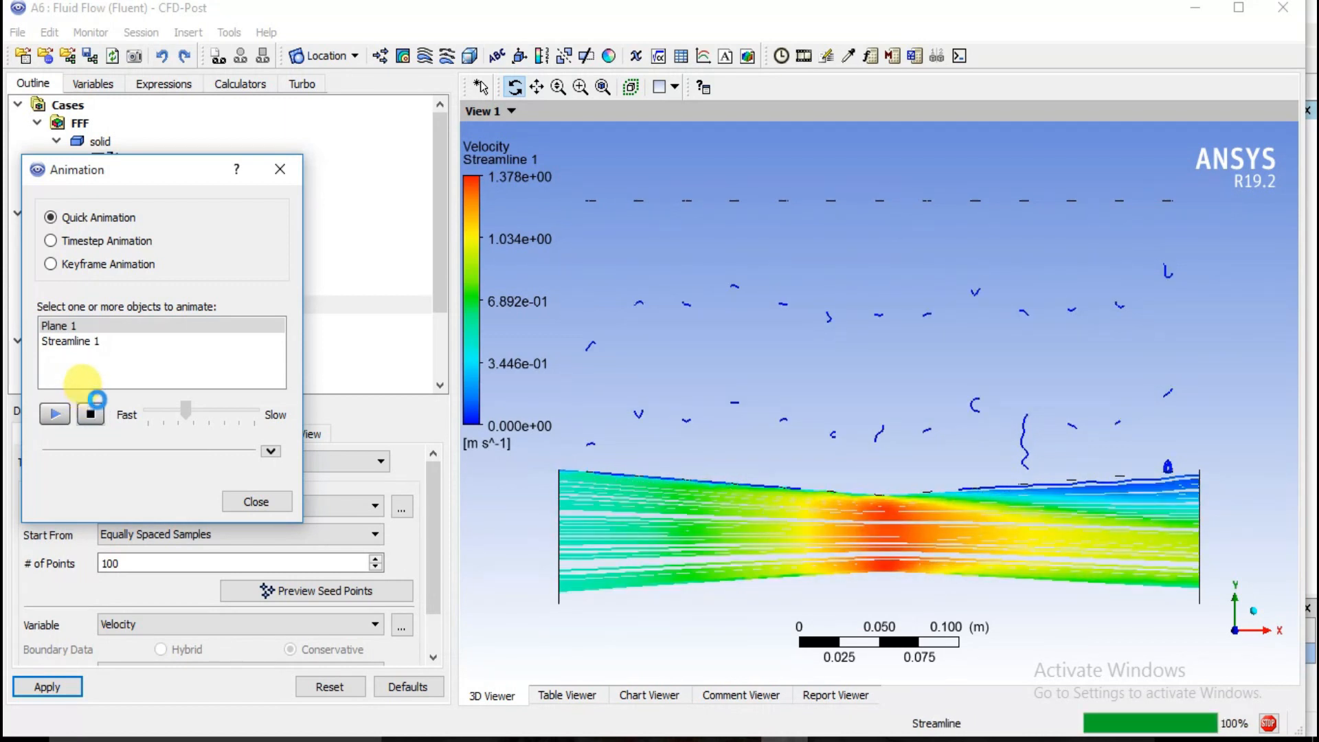
left_click(91, 412)
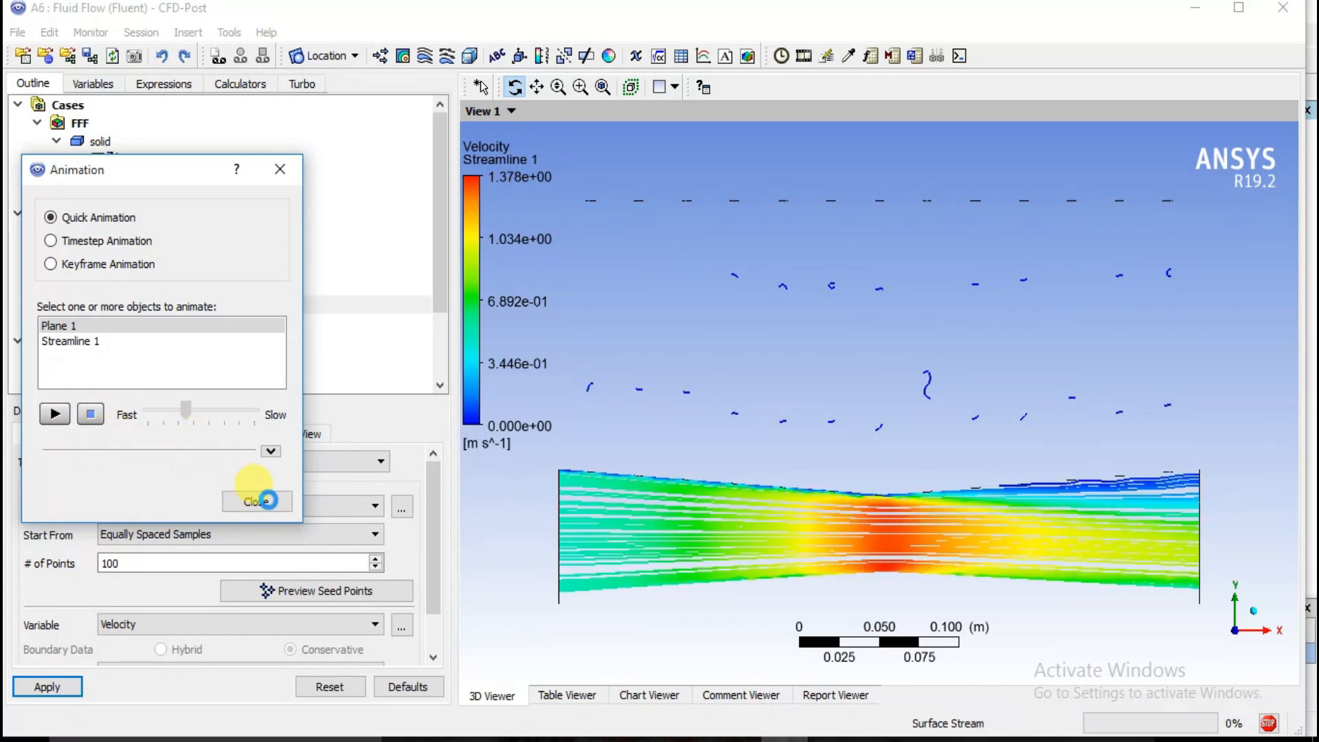
left_click(89, 413)
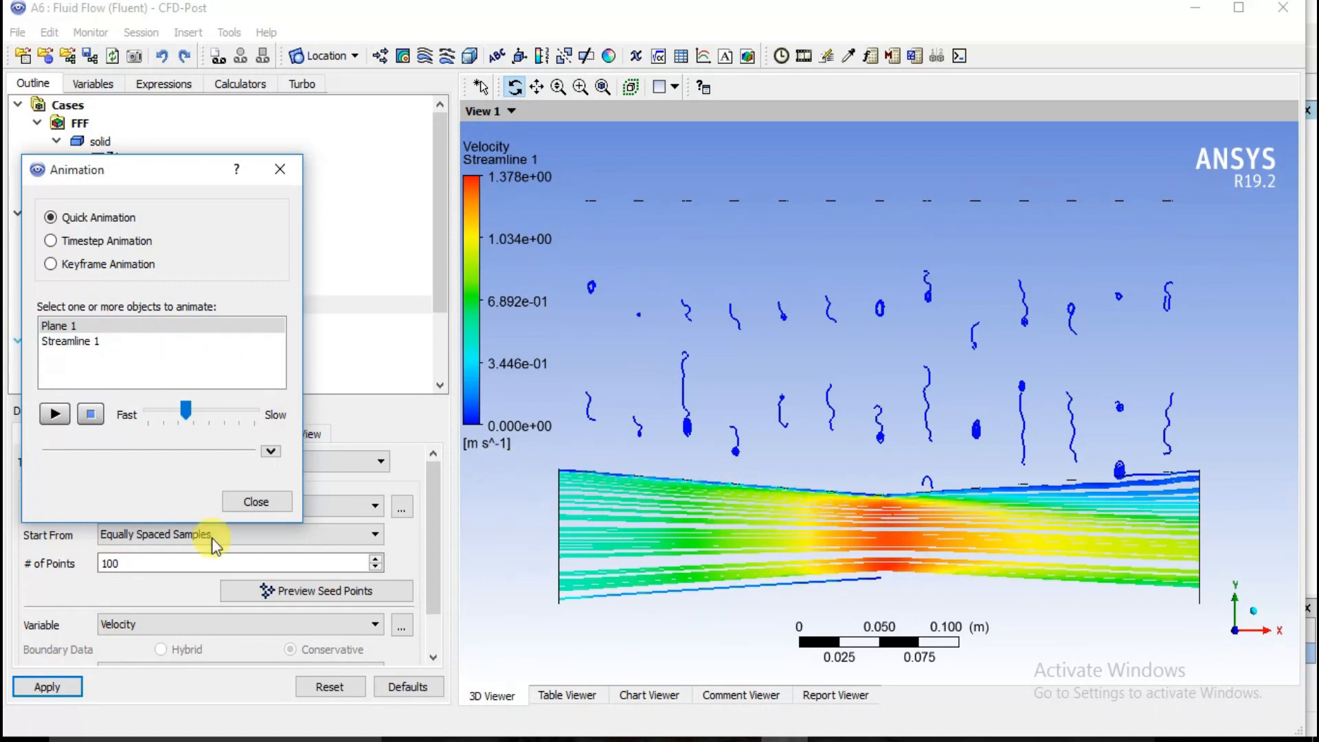
left_click(254, 501)
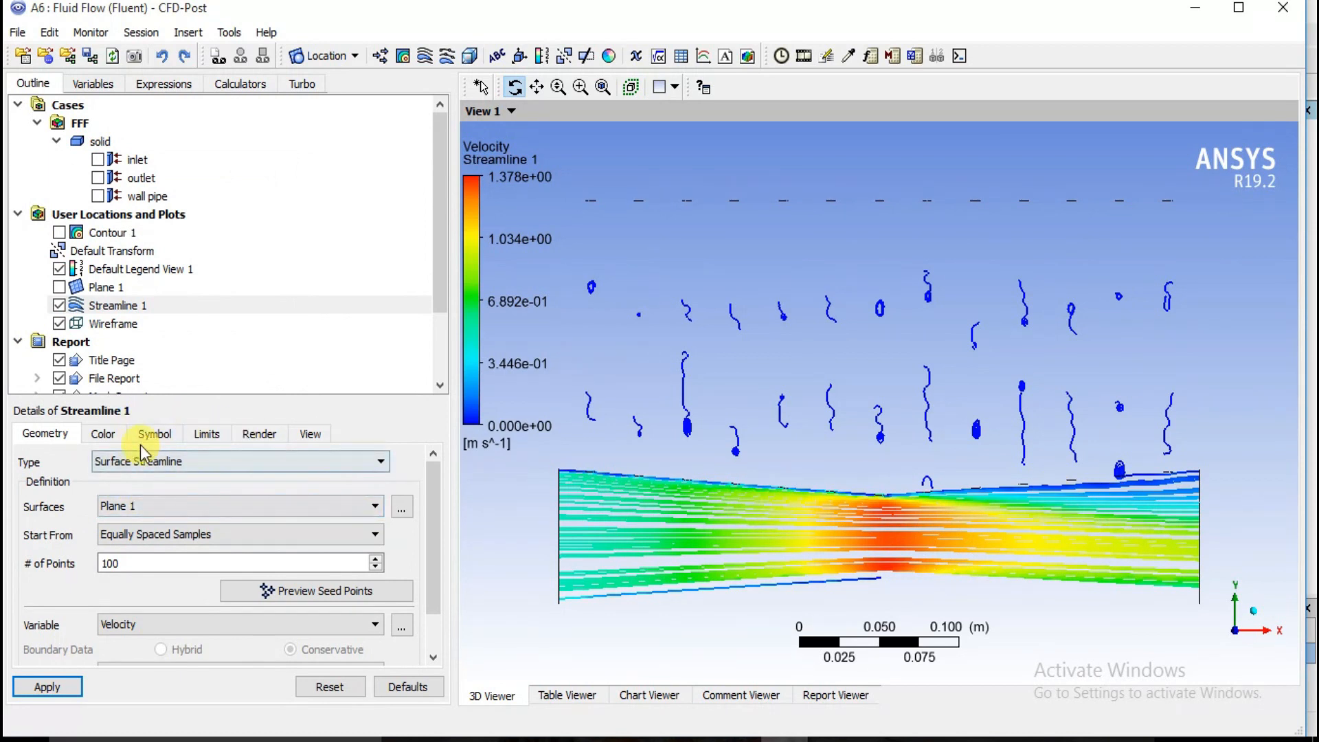
Step: Show the model in isometric view, change Streamline 1 to 3D Streamline starting from Plane 1, and apply it
left_click(1260, 618)
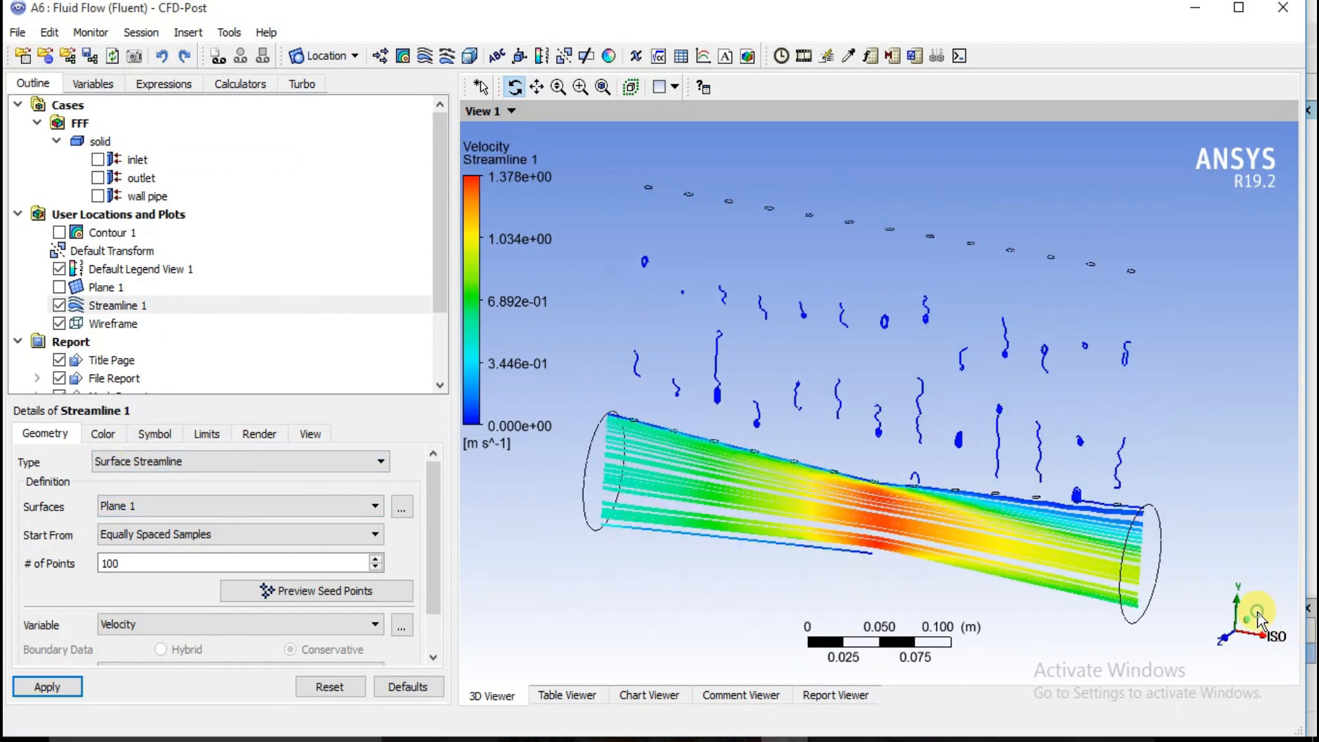
left_click(166, 464)
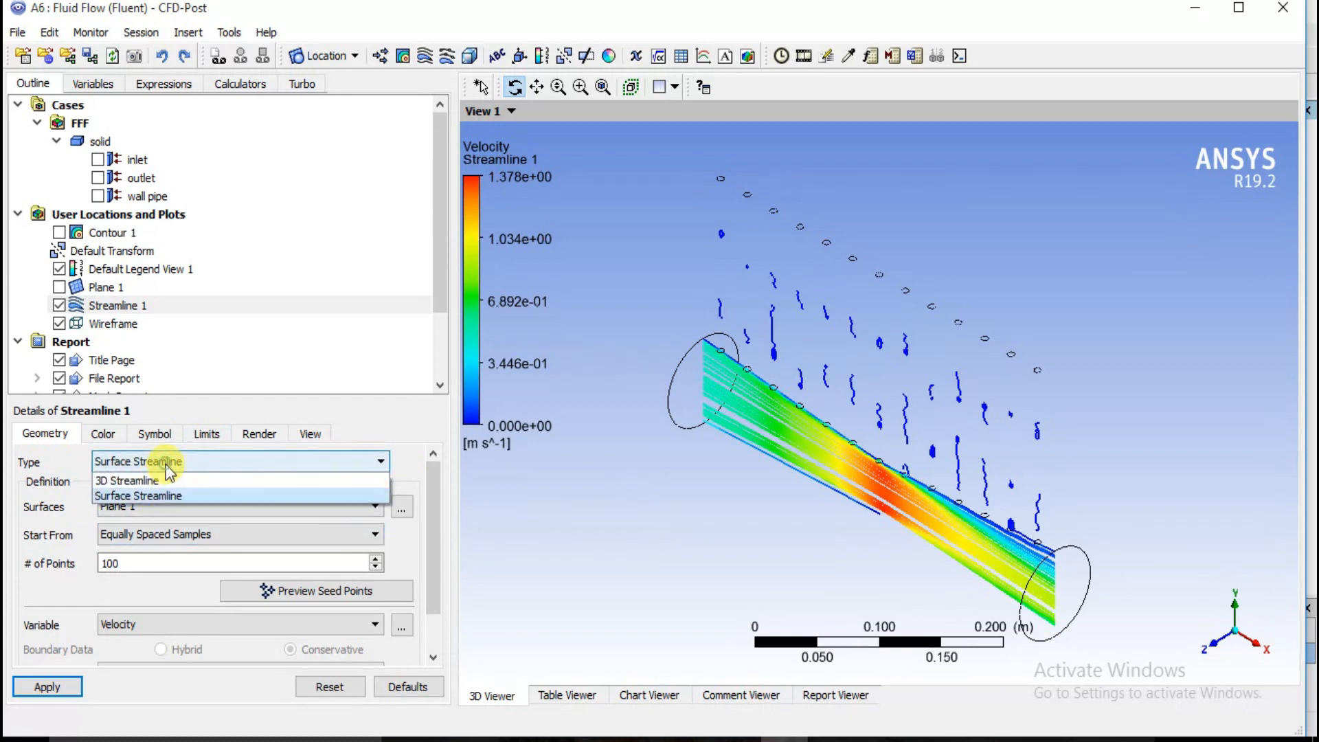
left_click(143, 473)
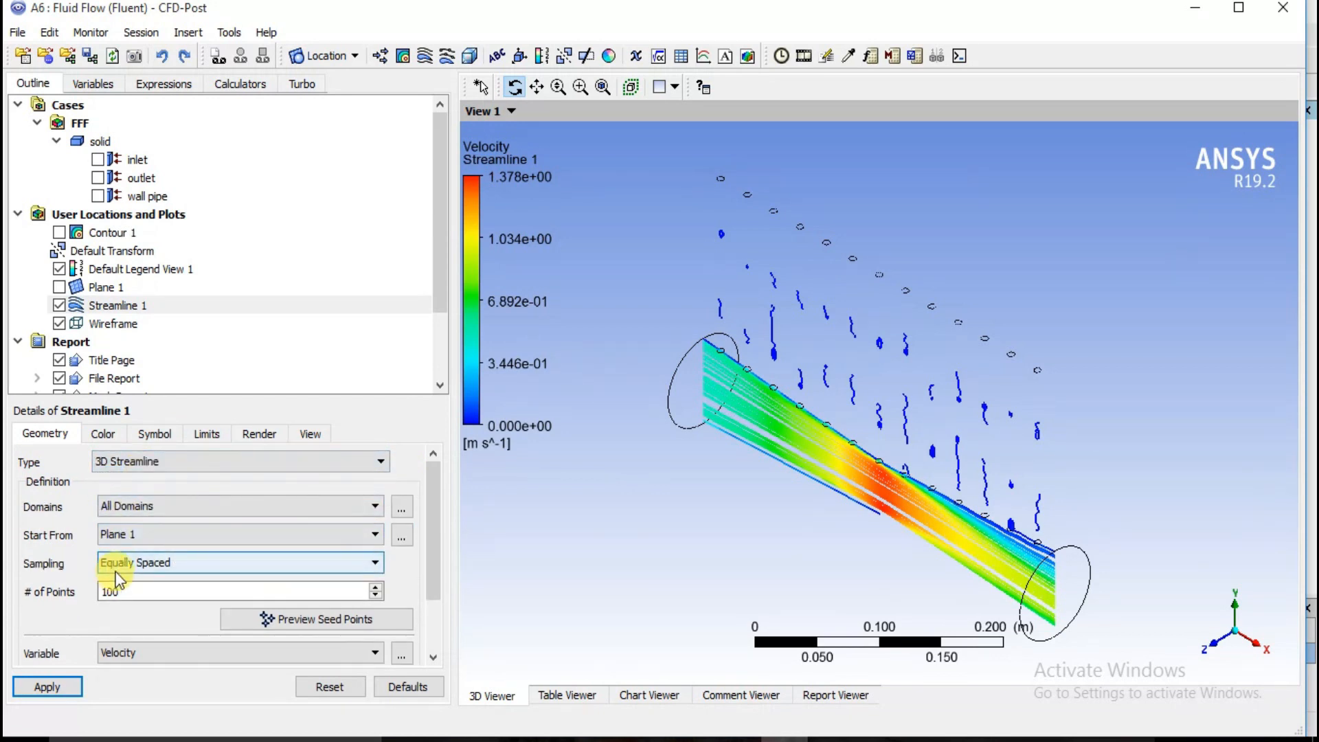
left_click(45, 681)
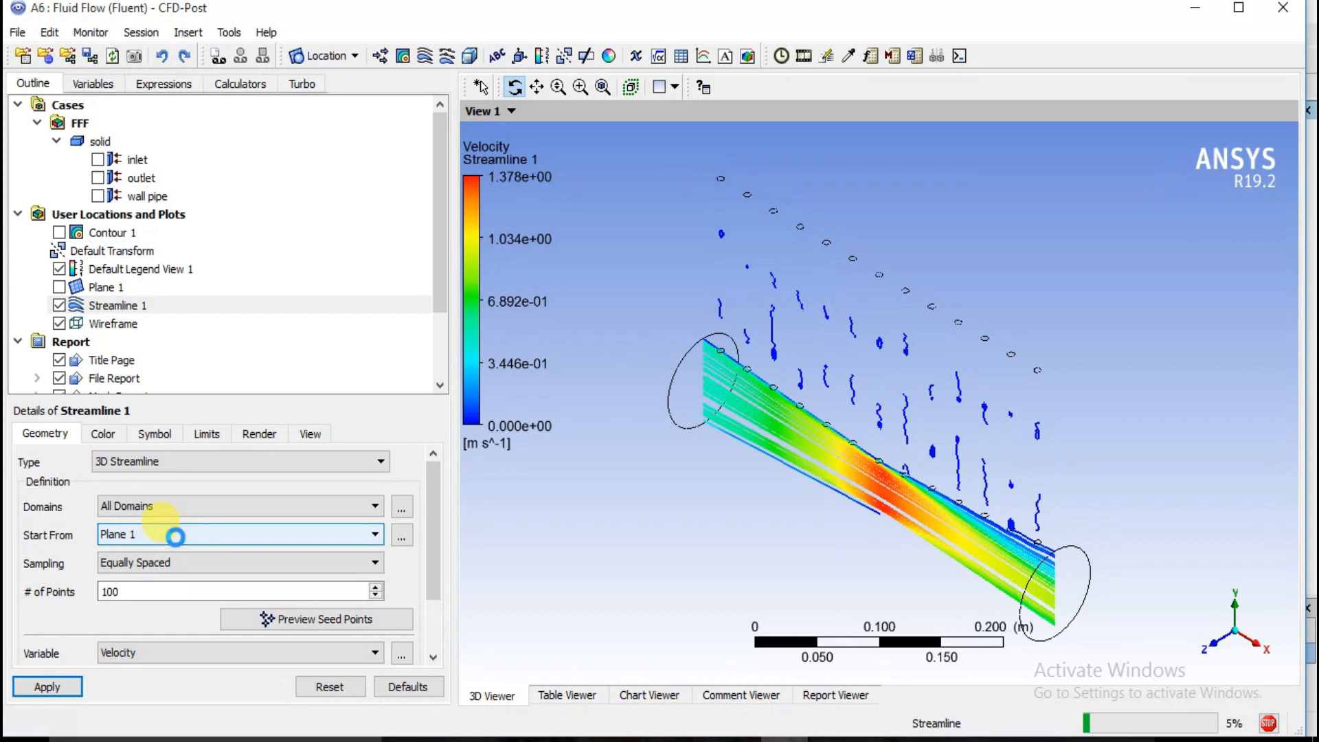
Step: Set Streamline 1 to start from the inlet and apply it
left_click(176, 535)
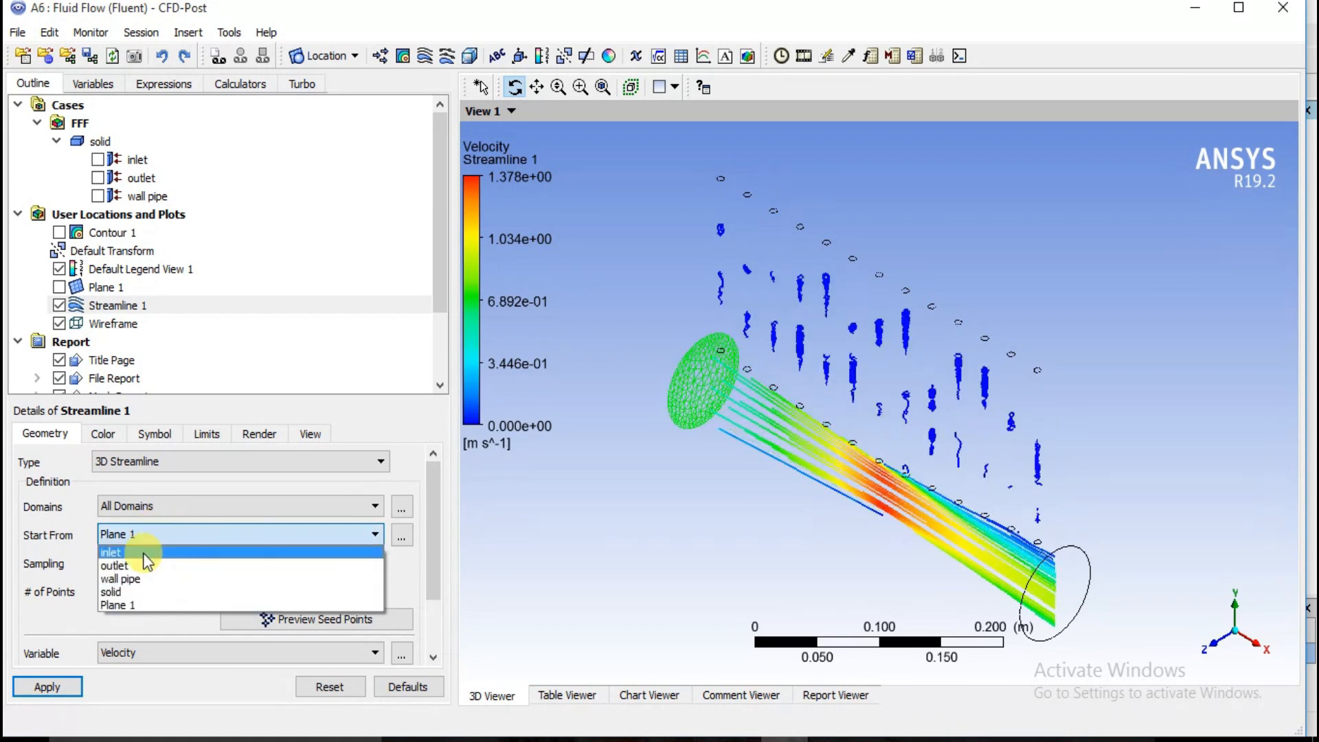
left_click(167, 550)
left_click(47, 686)
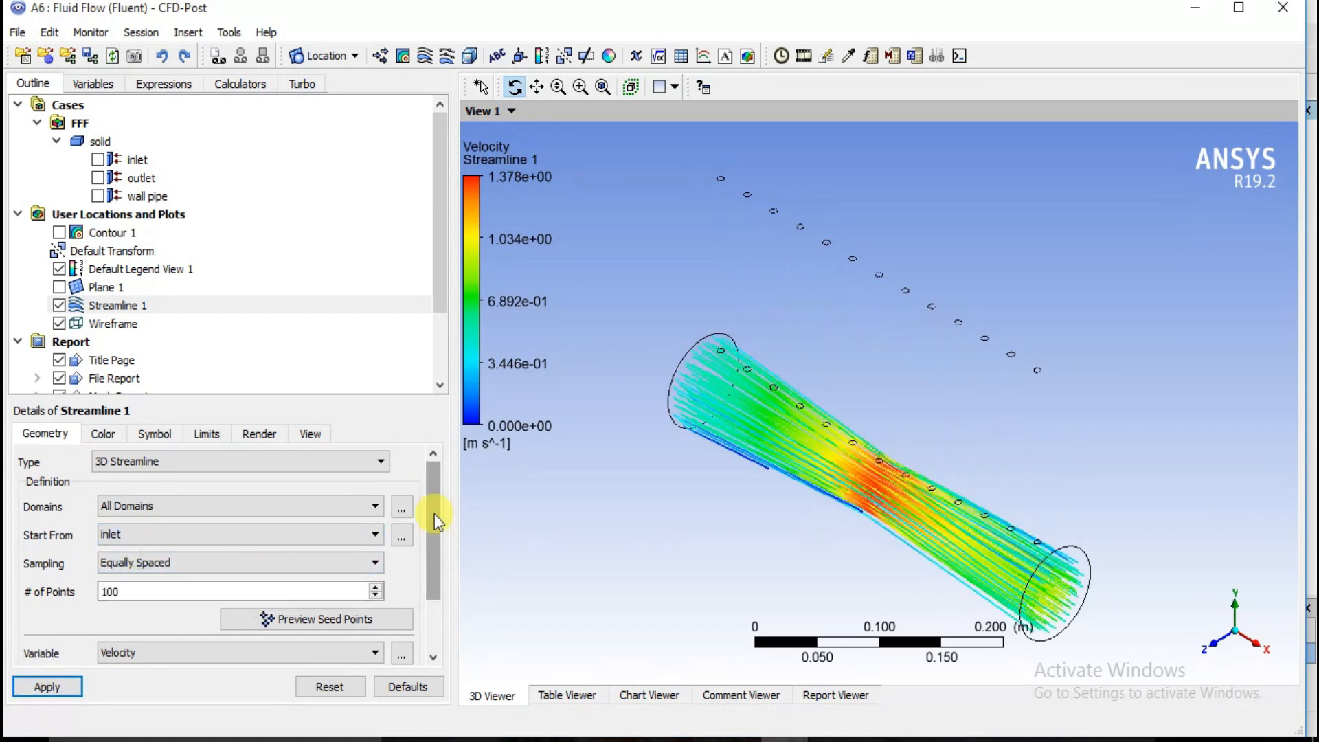
Step: Examine the 3D streamlines along the X axis and along the Z axis, returning to the isometric view
left_click(1255, 635)
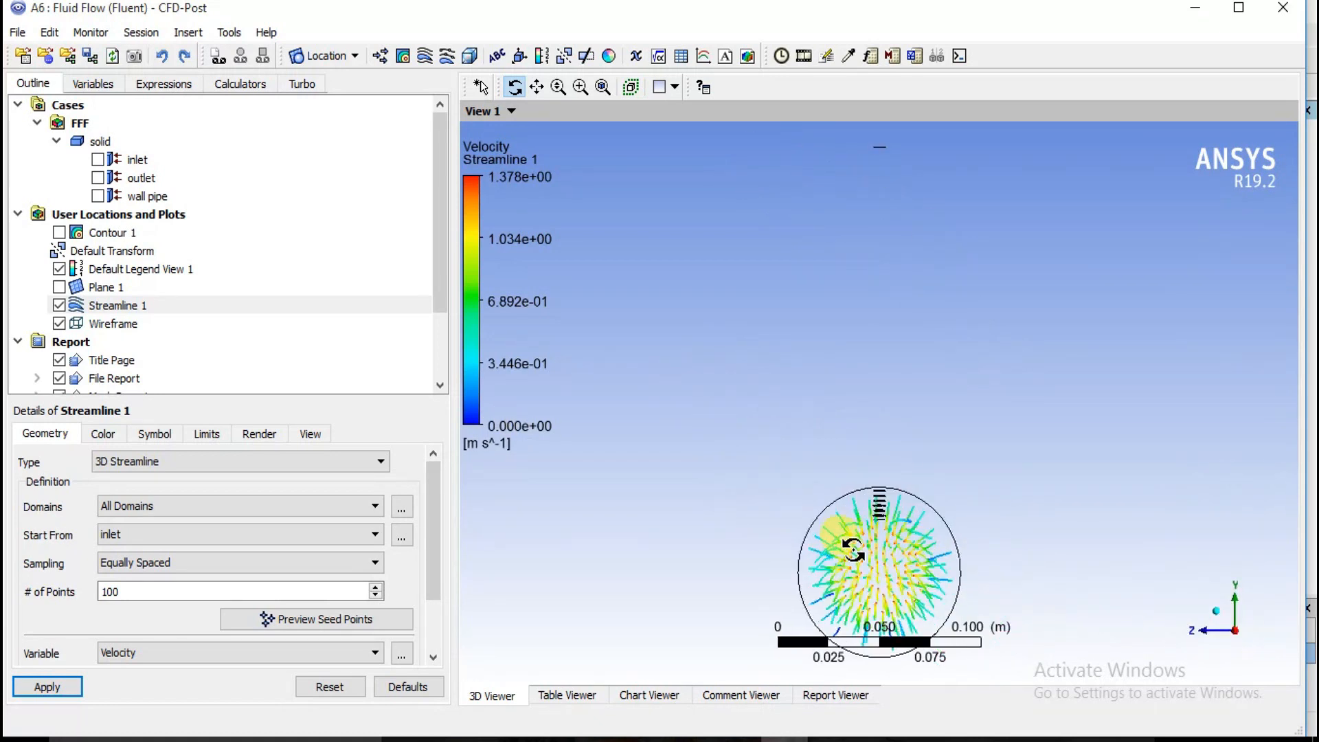
left_click(1216, 617)
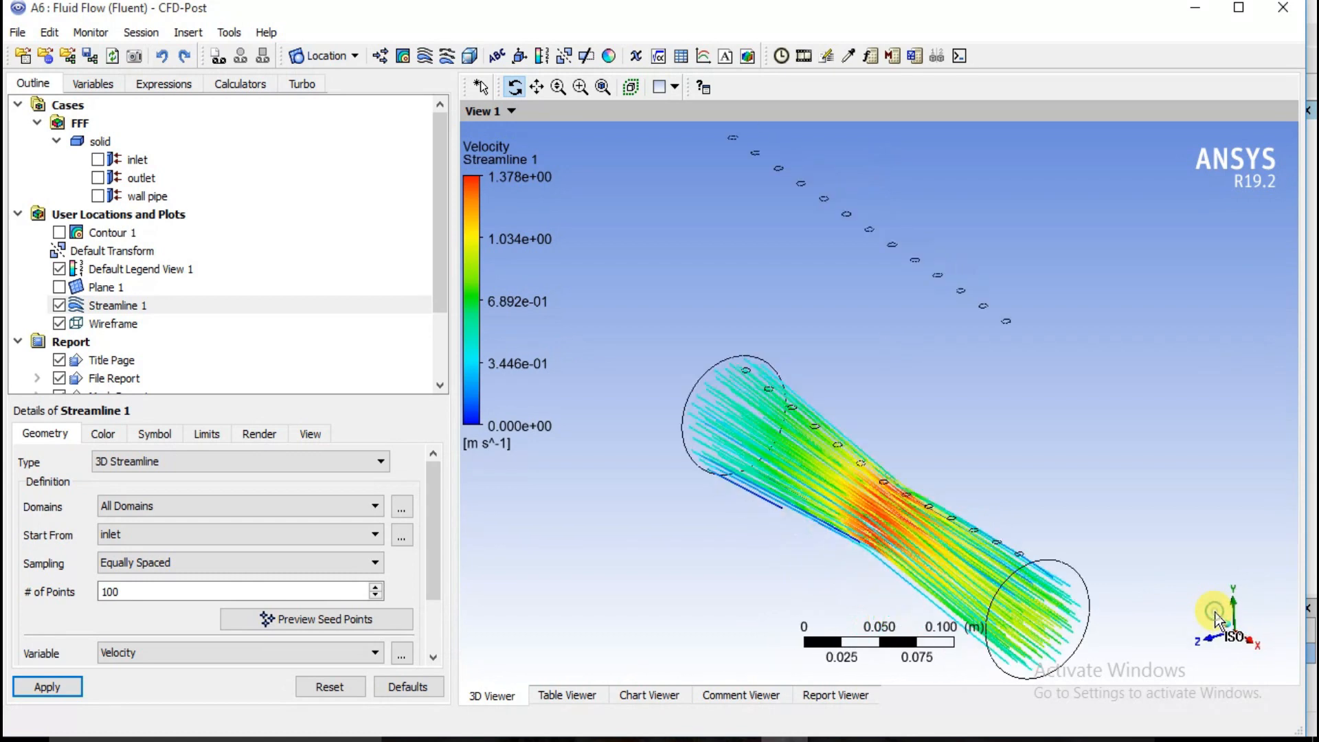
left_click(1209, 647)
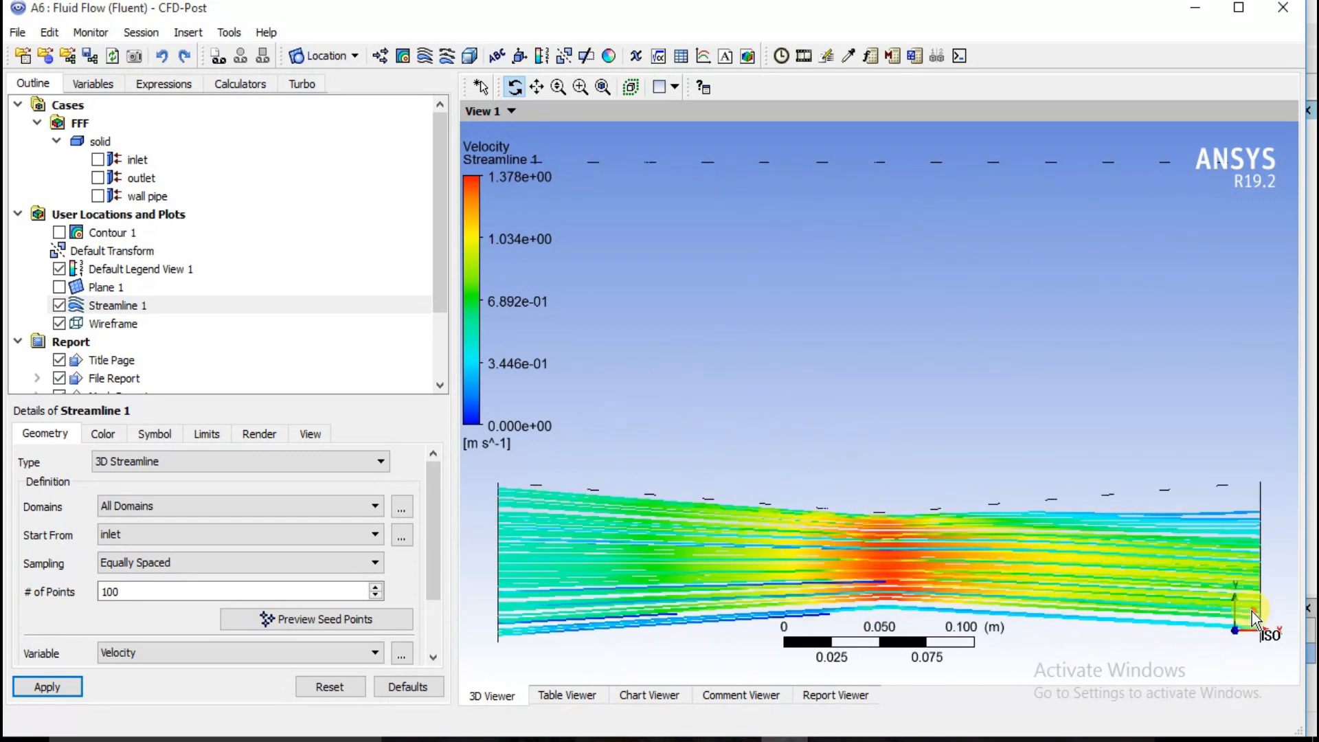
left_click(1252, 611)
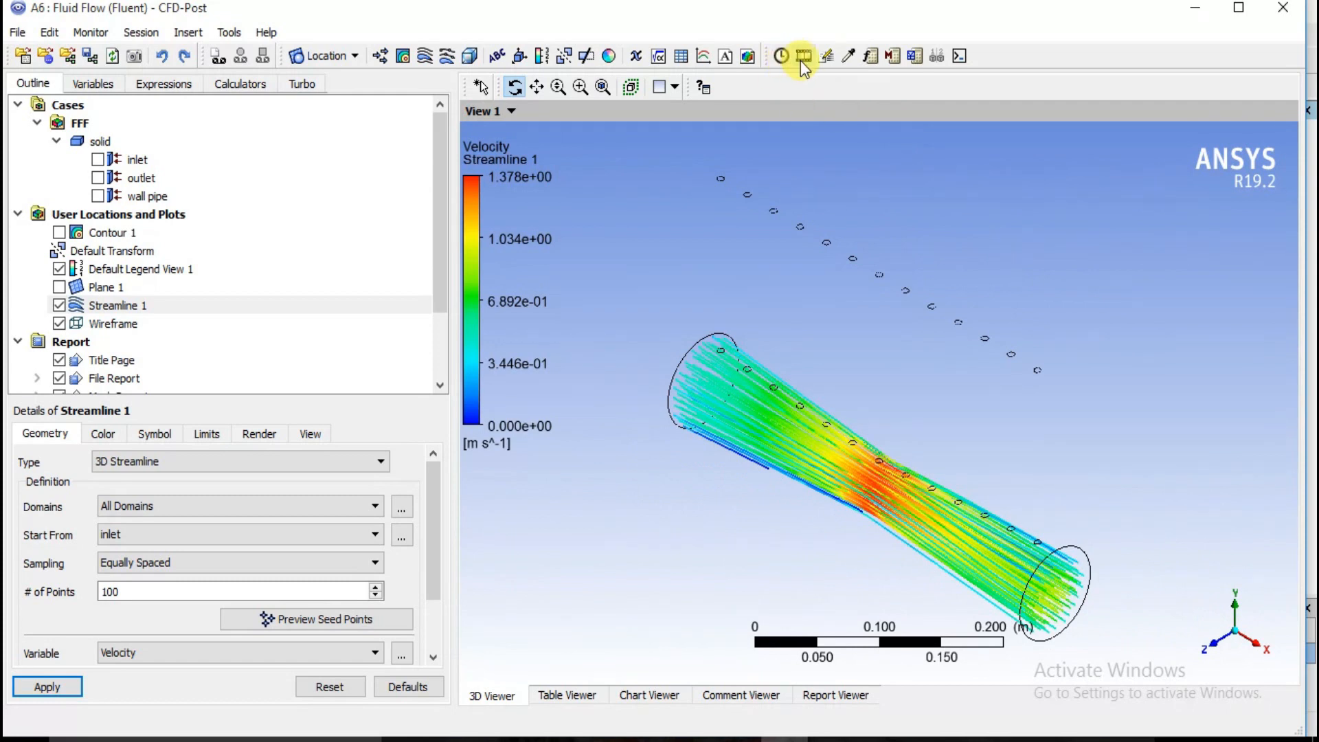
Step: Play a quick animation of Streamline 1 and stop it
left_click(803, 56)
left_click(60, 342)
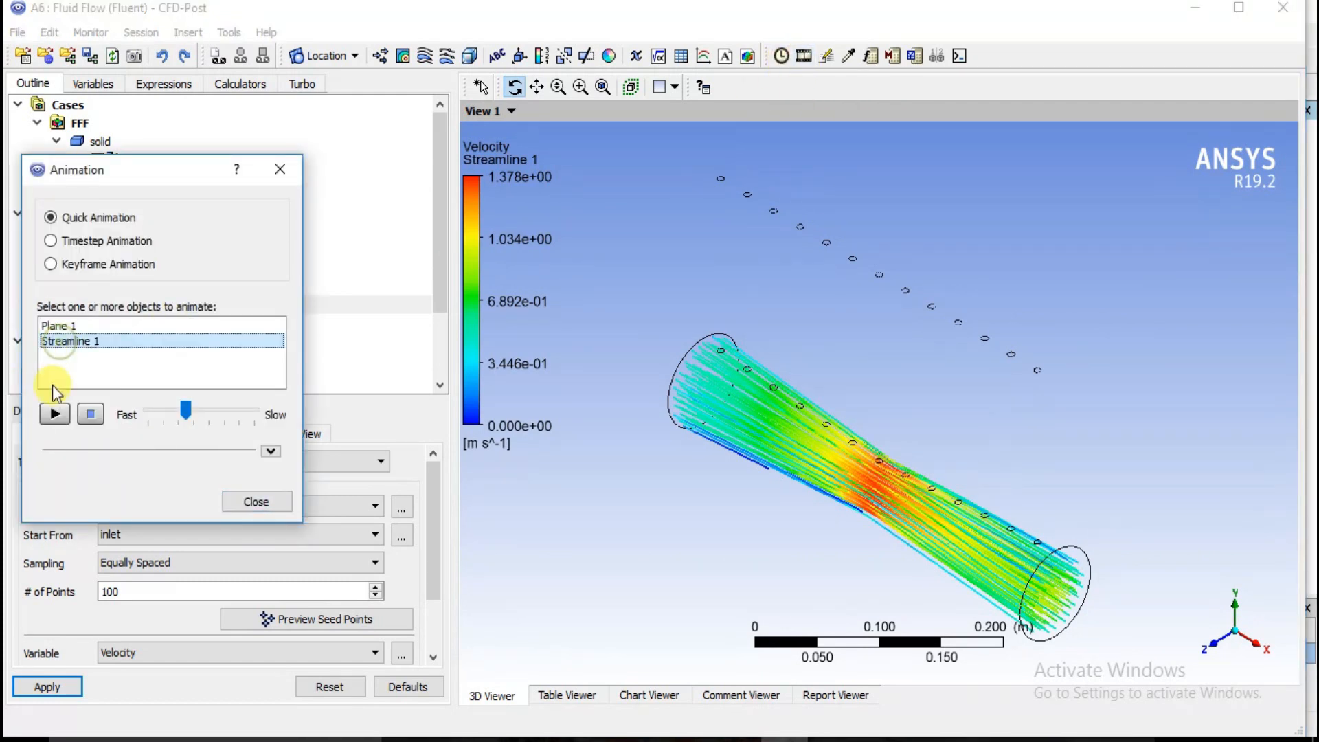
left_click(55, 414)
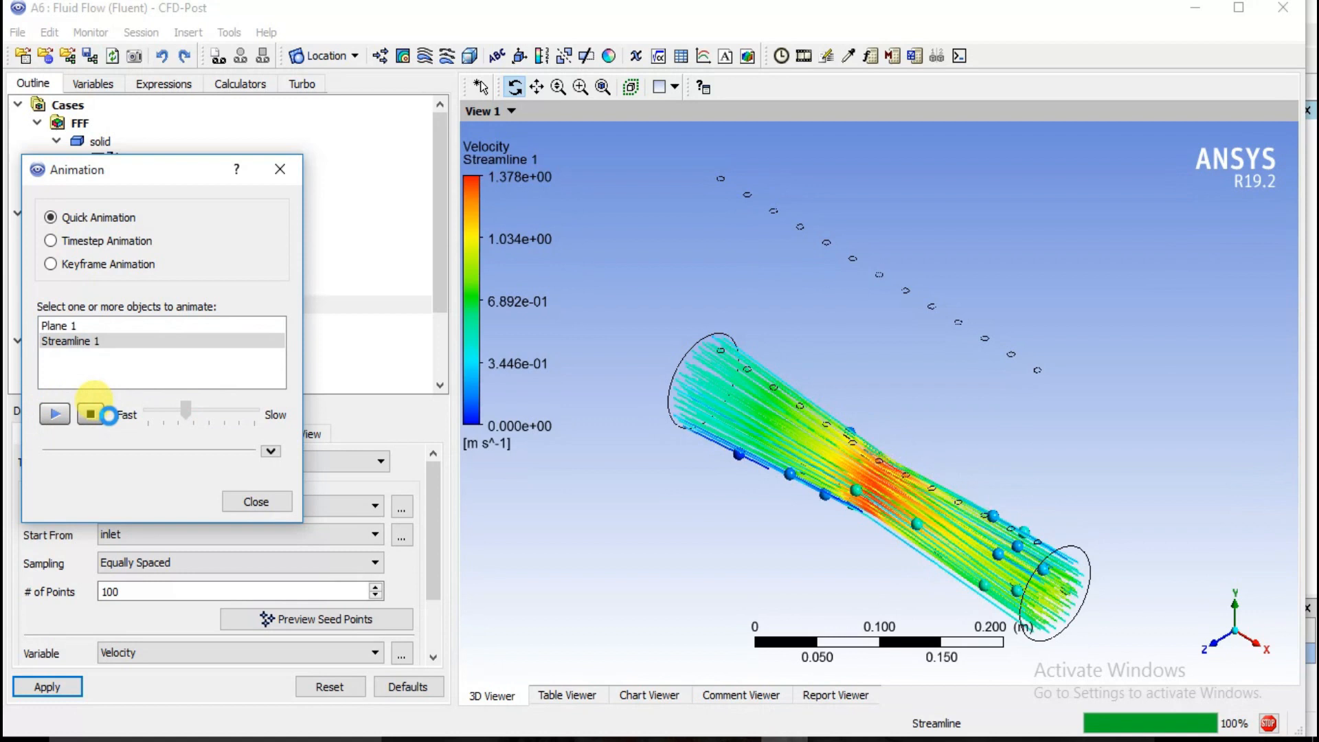
left_click(90, 413)
Step: Slow the Streamline 1 animation to about 405 frames, play it again, and stop it
left_click_drag(190, 409, 227, 411)
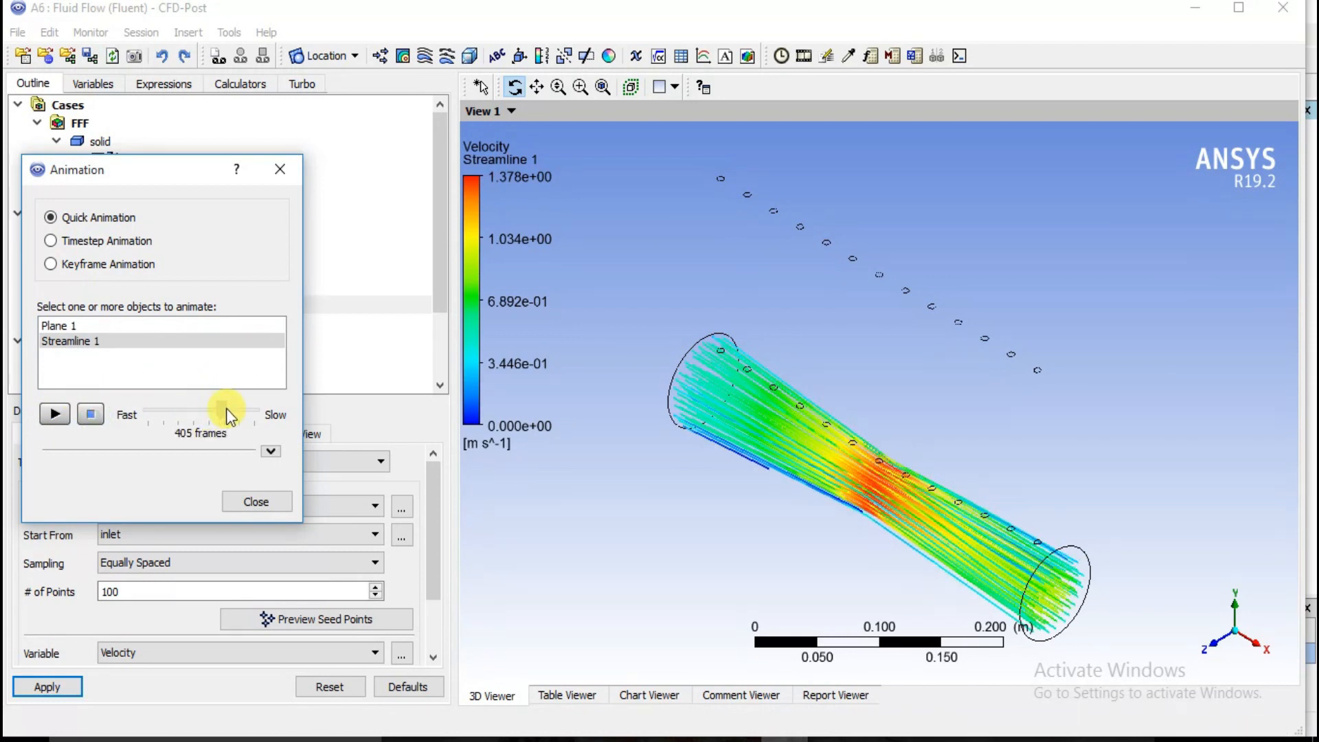
left_click(55, 414)
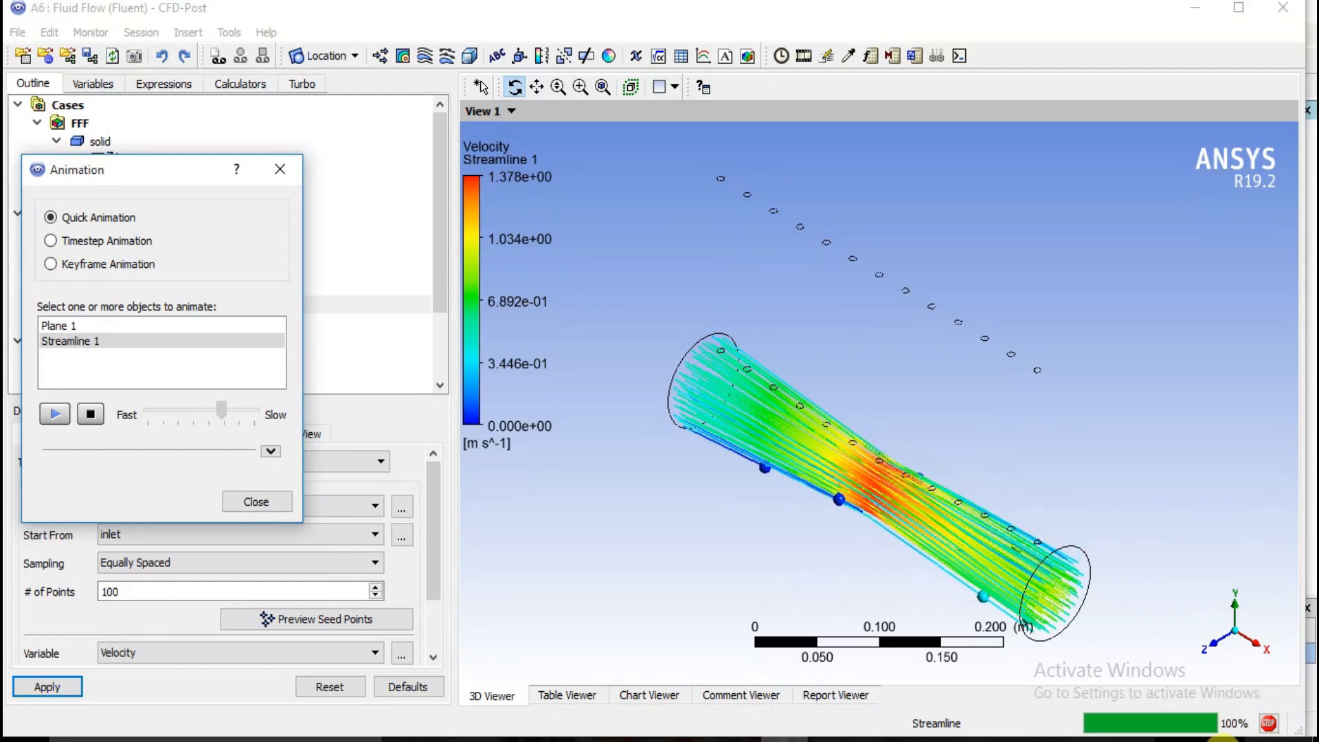
left_click(90, 413)
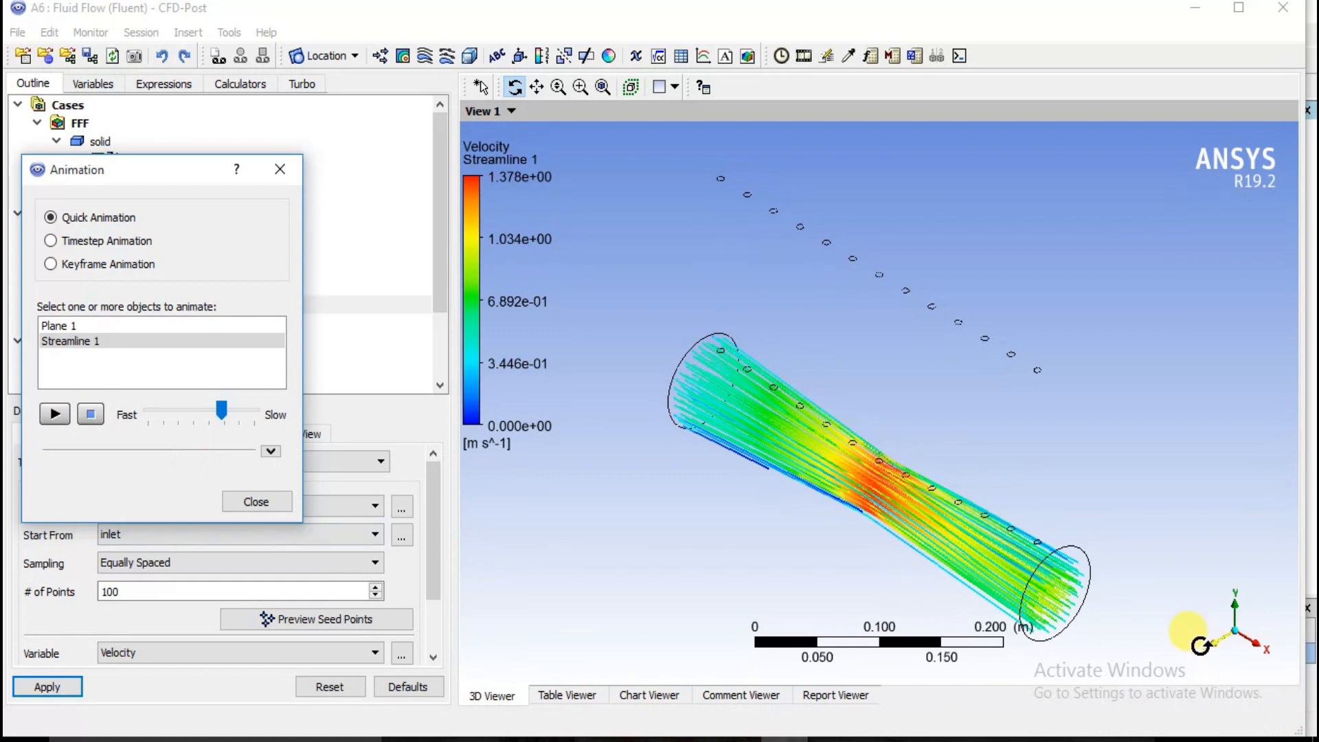
left_click(1211, 647)
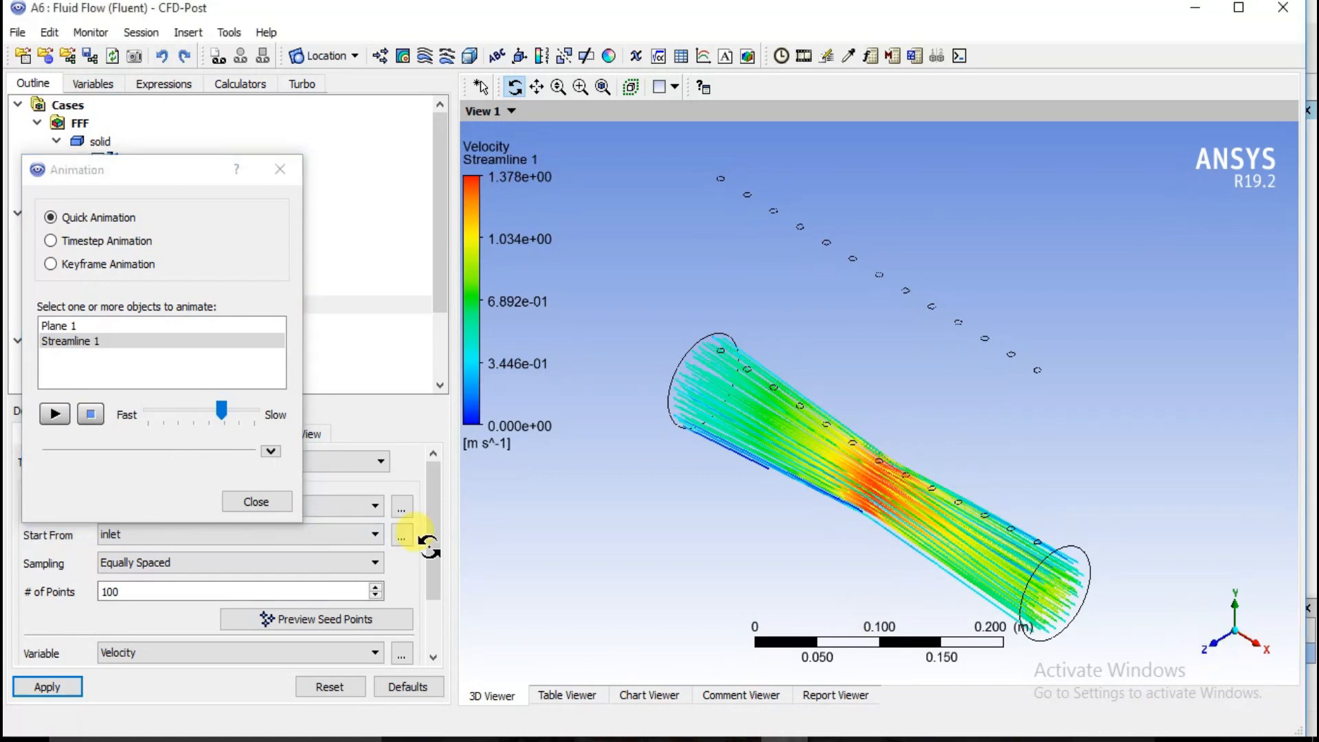
Step: Replay the Streamline 1 quick animation viewed along the Z axis, stop it, and return to the isometric view
left_click(269, 502)
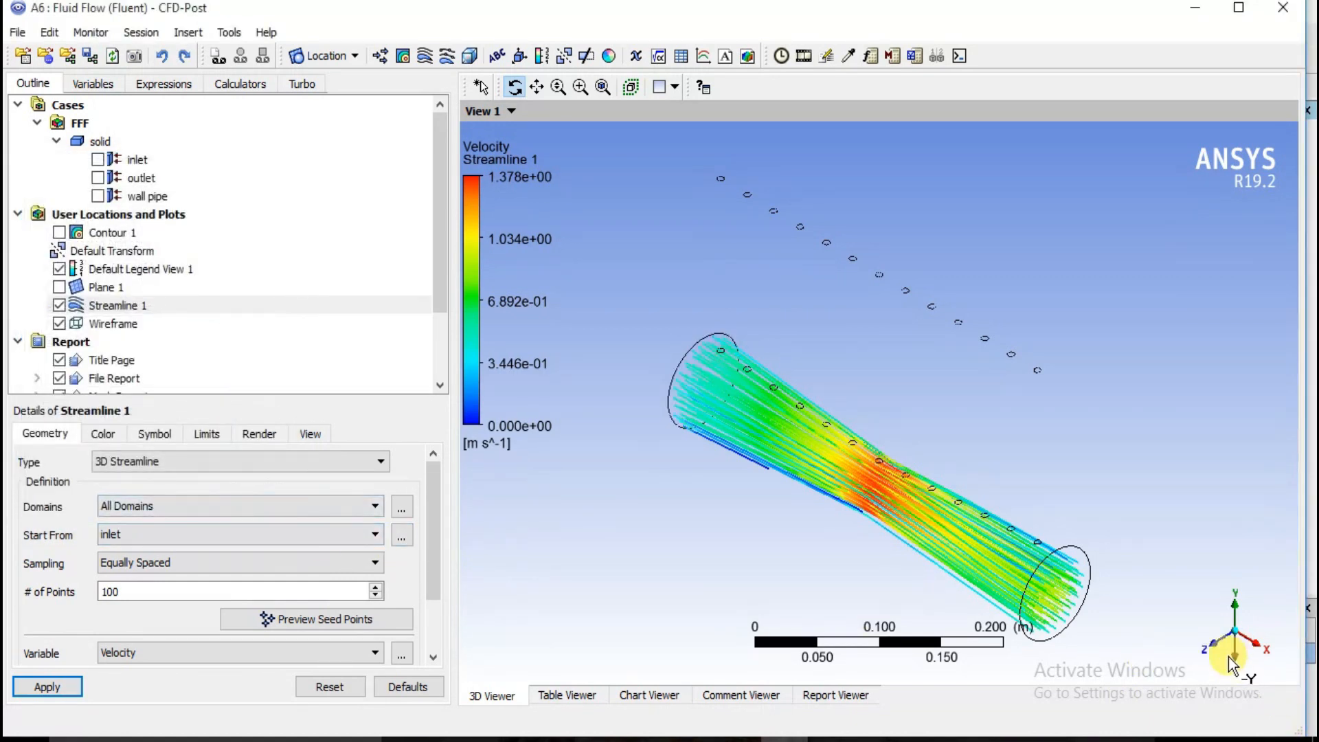
left_click(1211, 645)
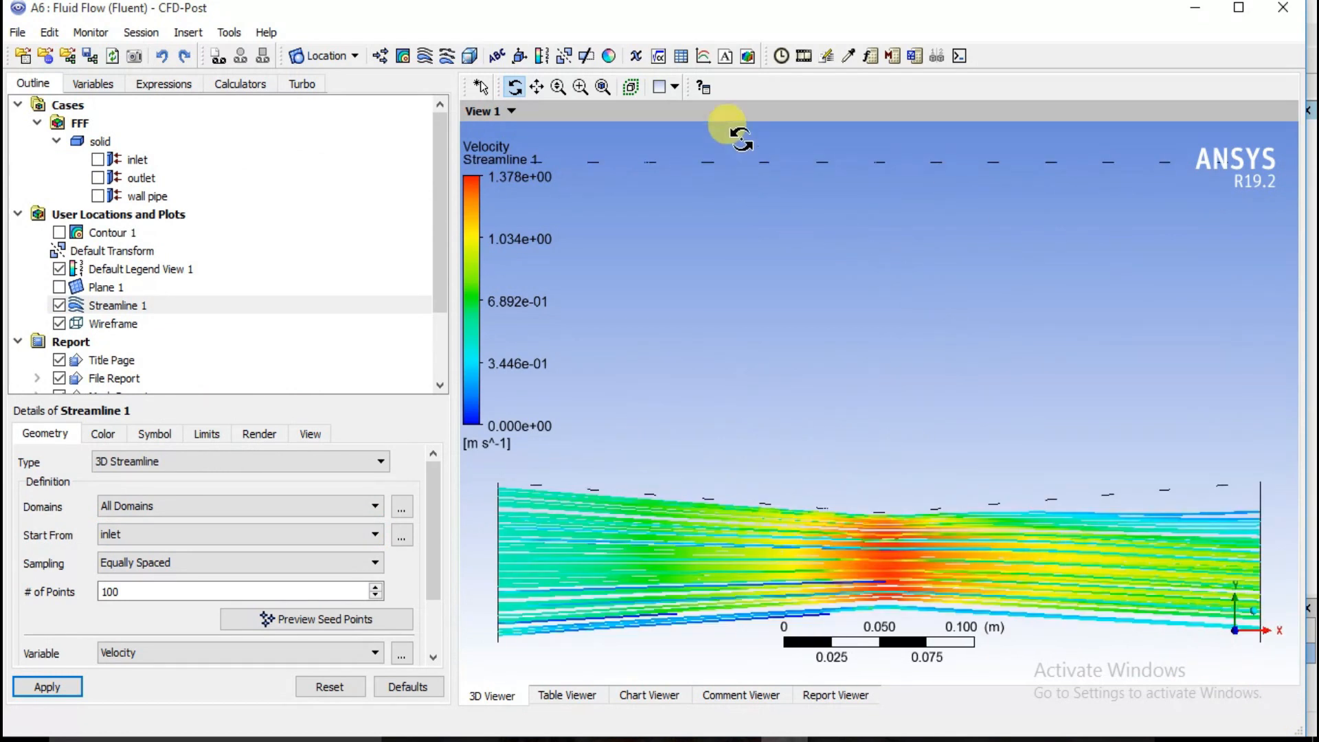
left_click(801, 59)
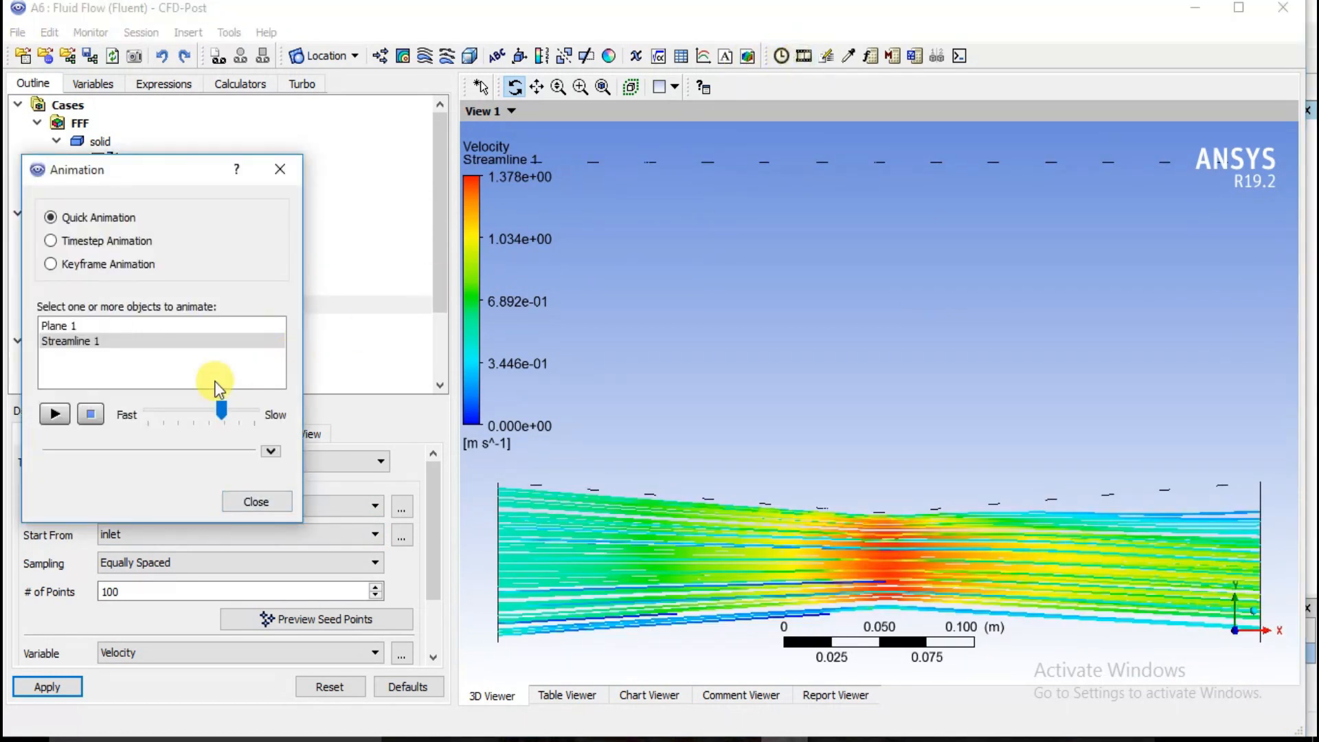
left_click(55, 414)
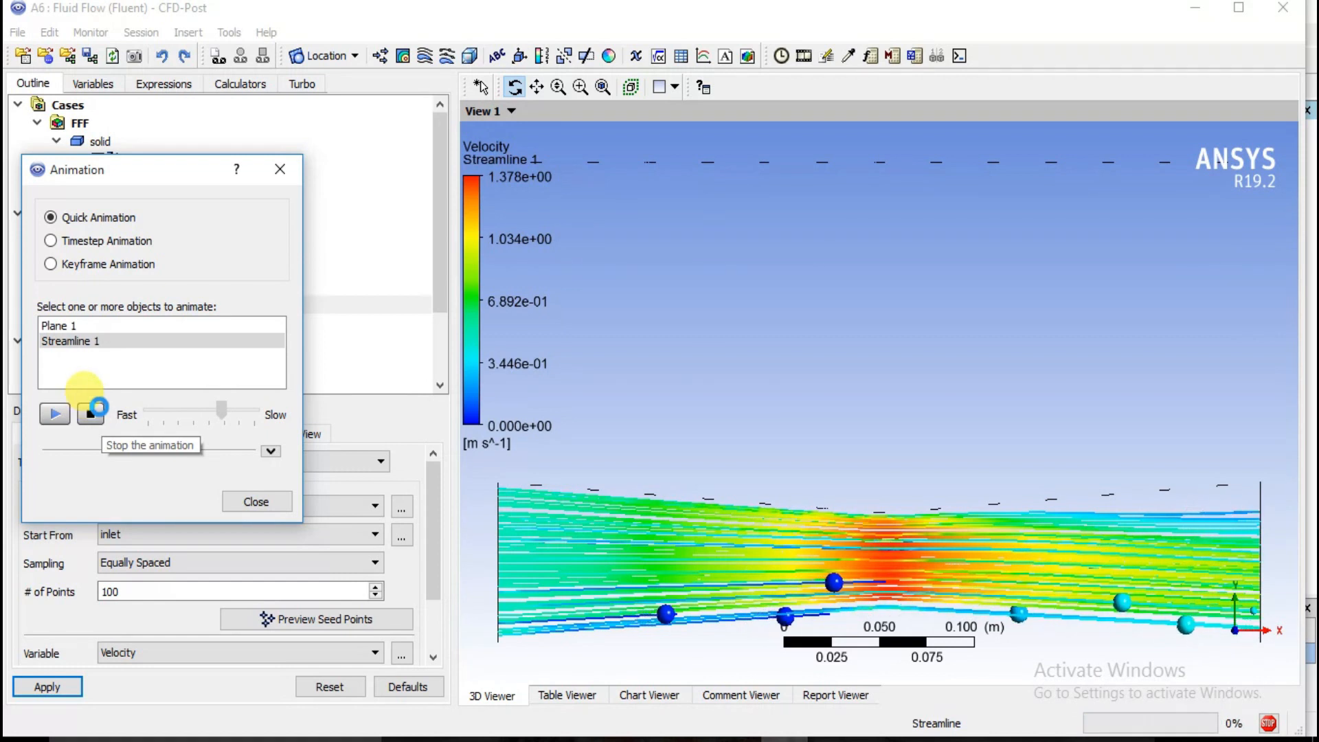
left_click(90, 413)
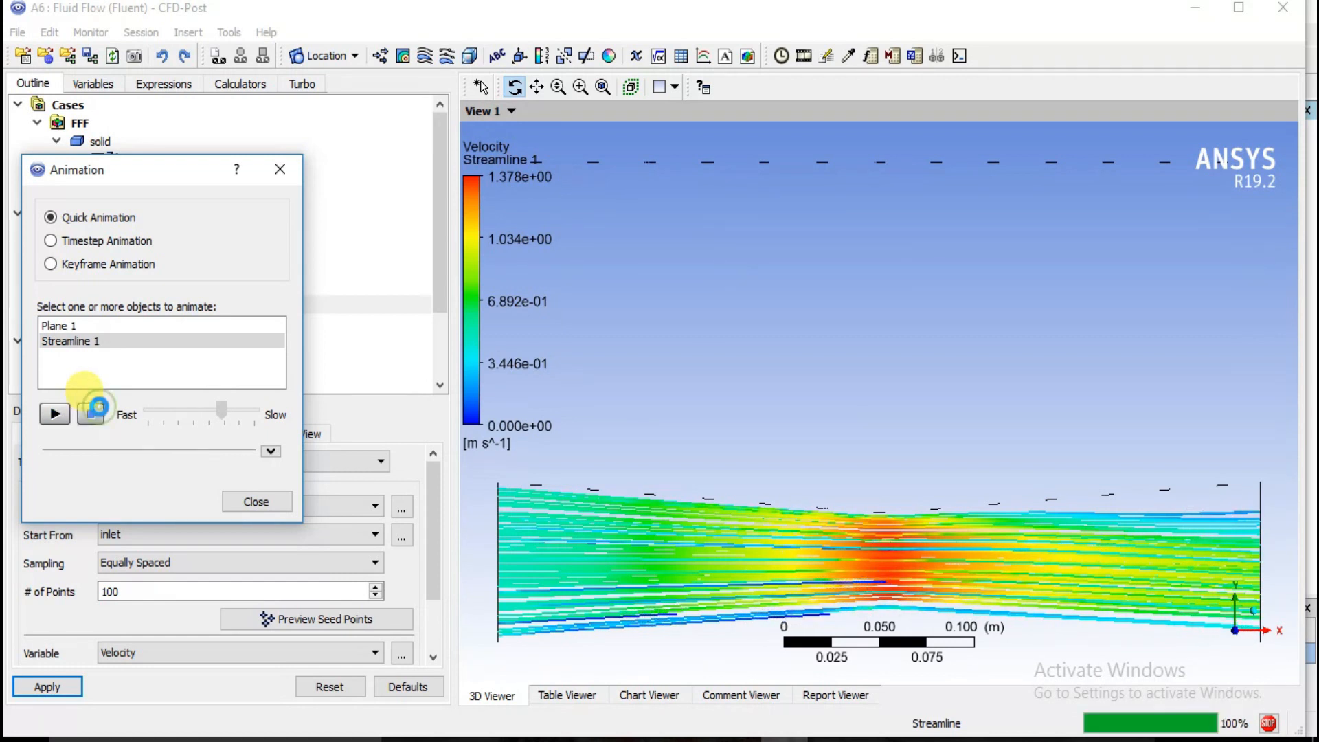
left_click(266, 499)
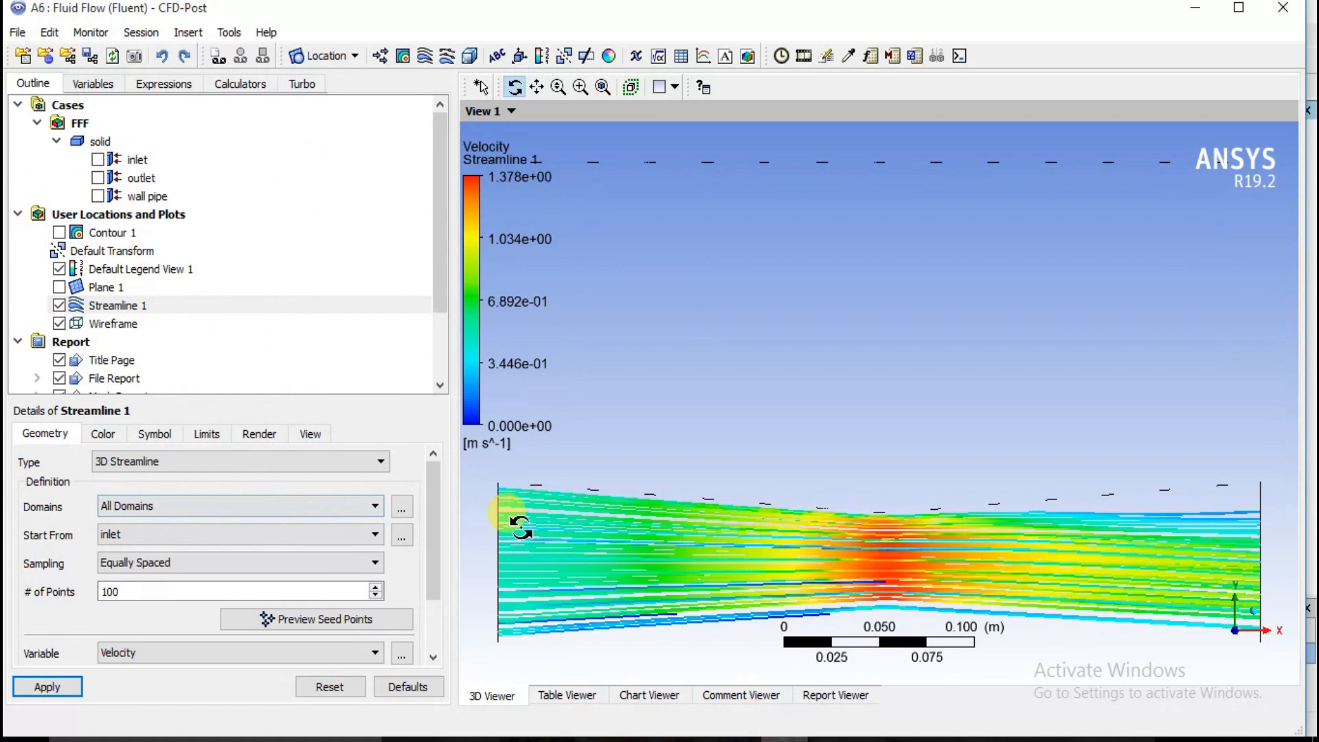
left_click_drag(874, 518, 883, 518)
scroll(884, 518, "down", 1)
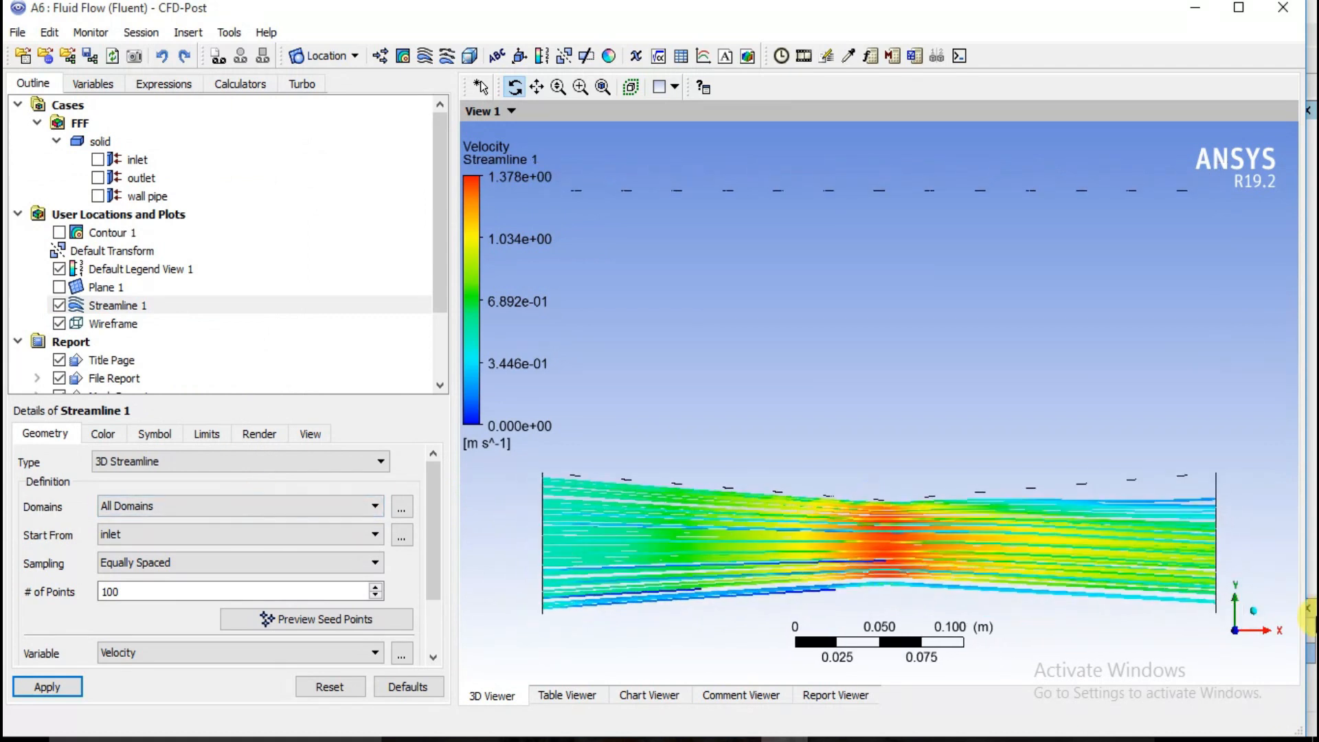
left_click(1254, 616)
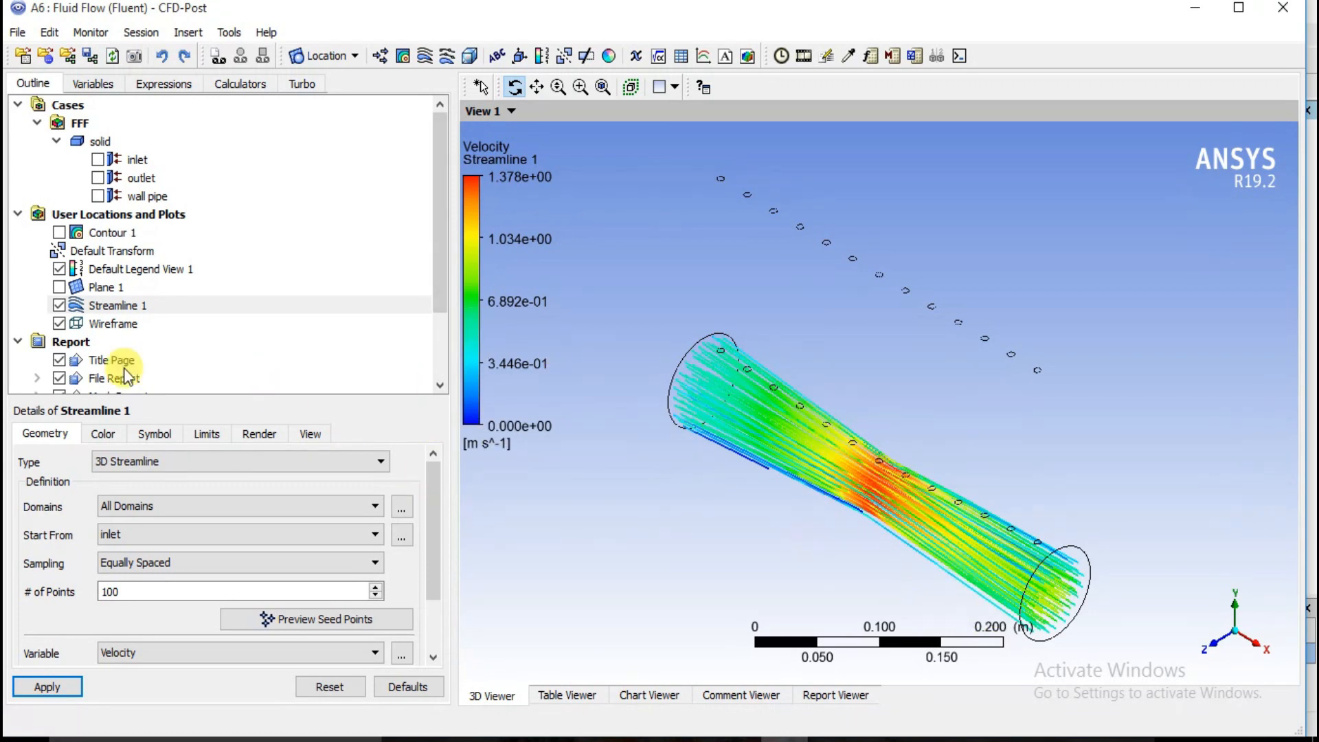
Step: Hide Streamline 1 and insert a new line location named Line 1
left_click(59, 305)
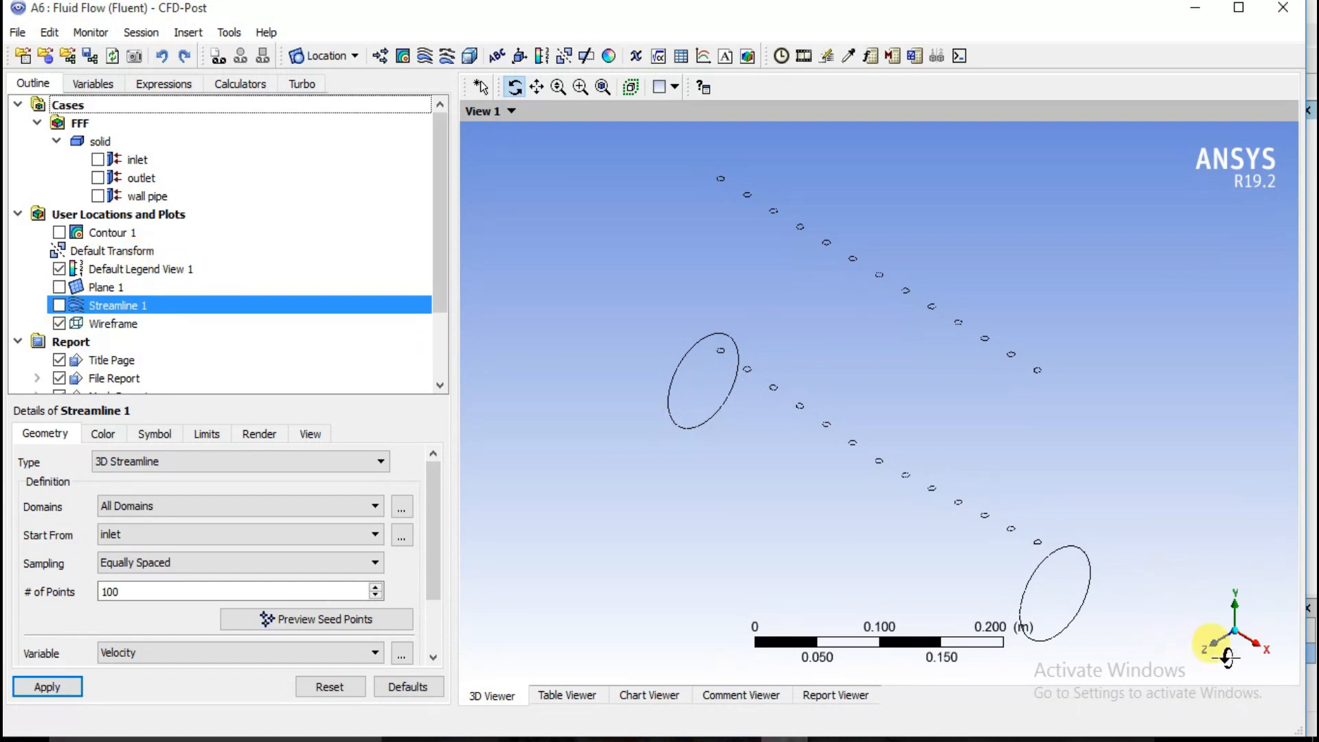
left_click(1210, 642)
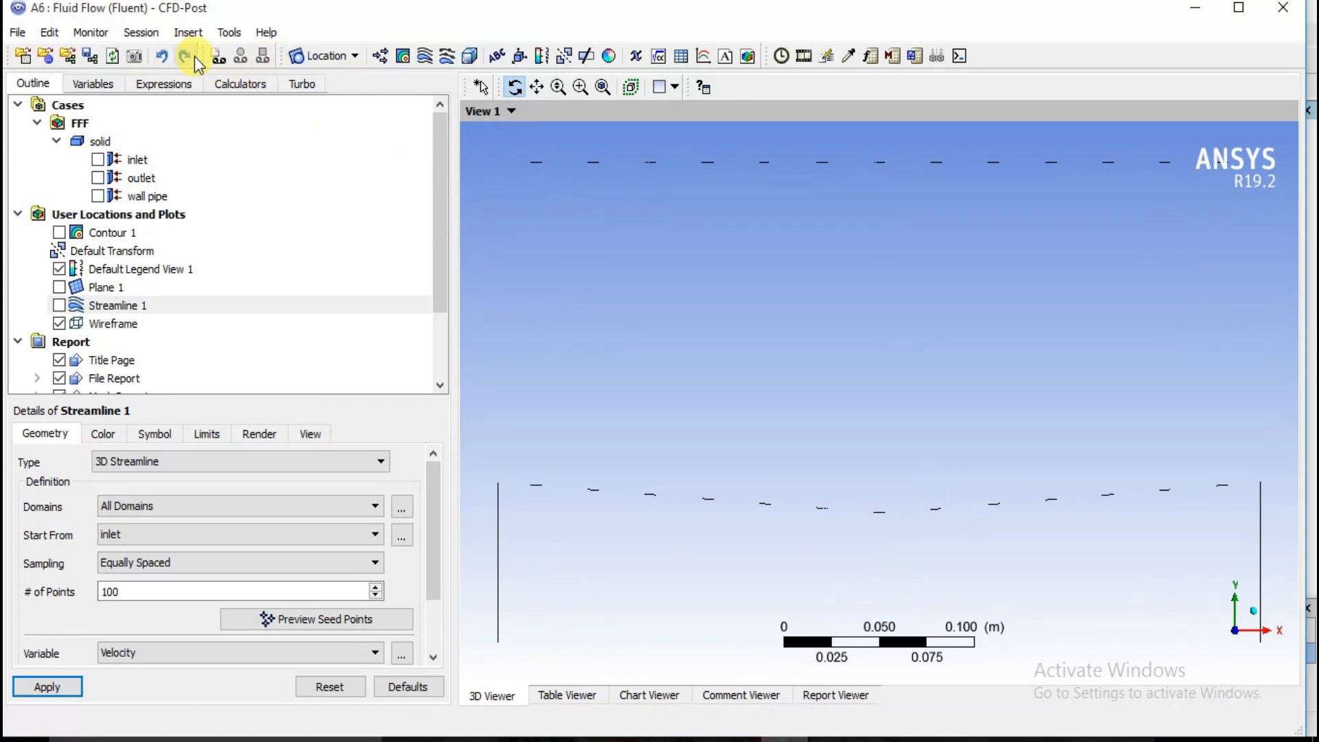
left_click(317, 56)
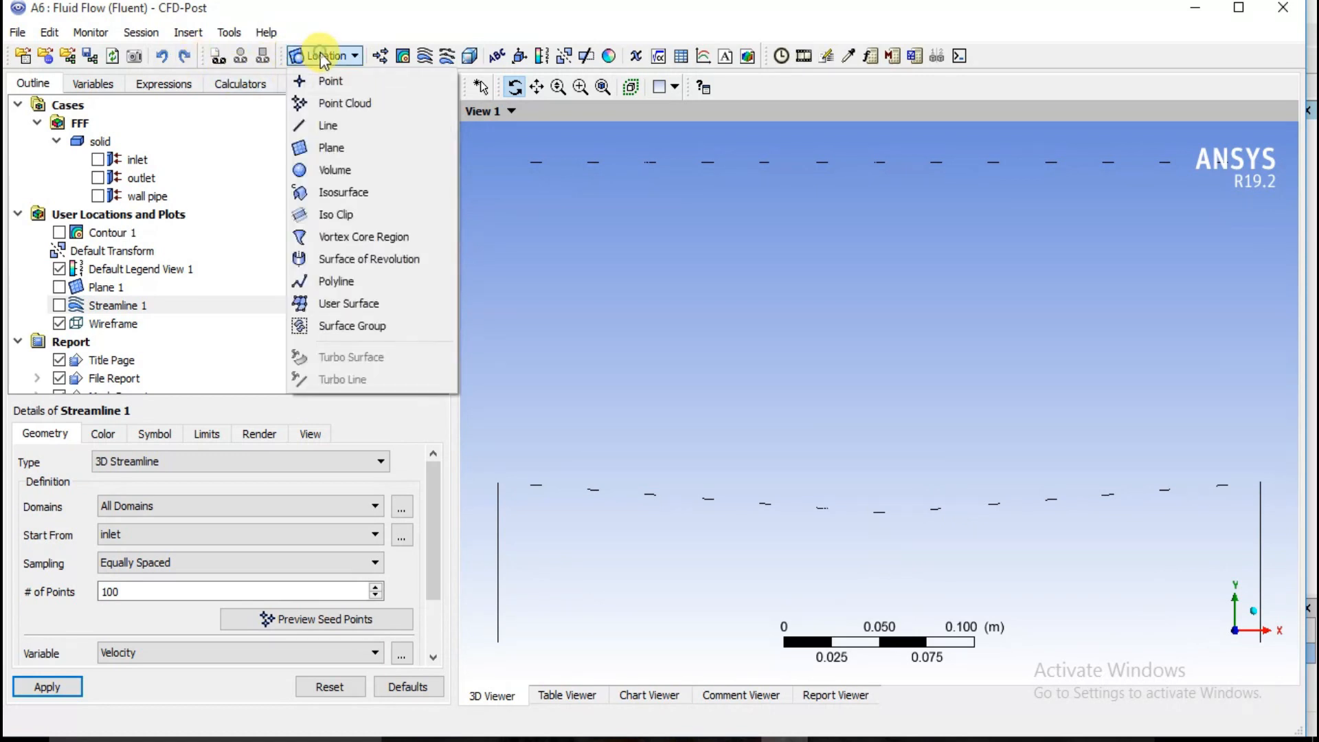
left_click(326, 127)
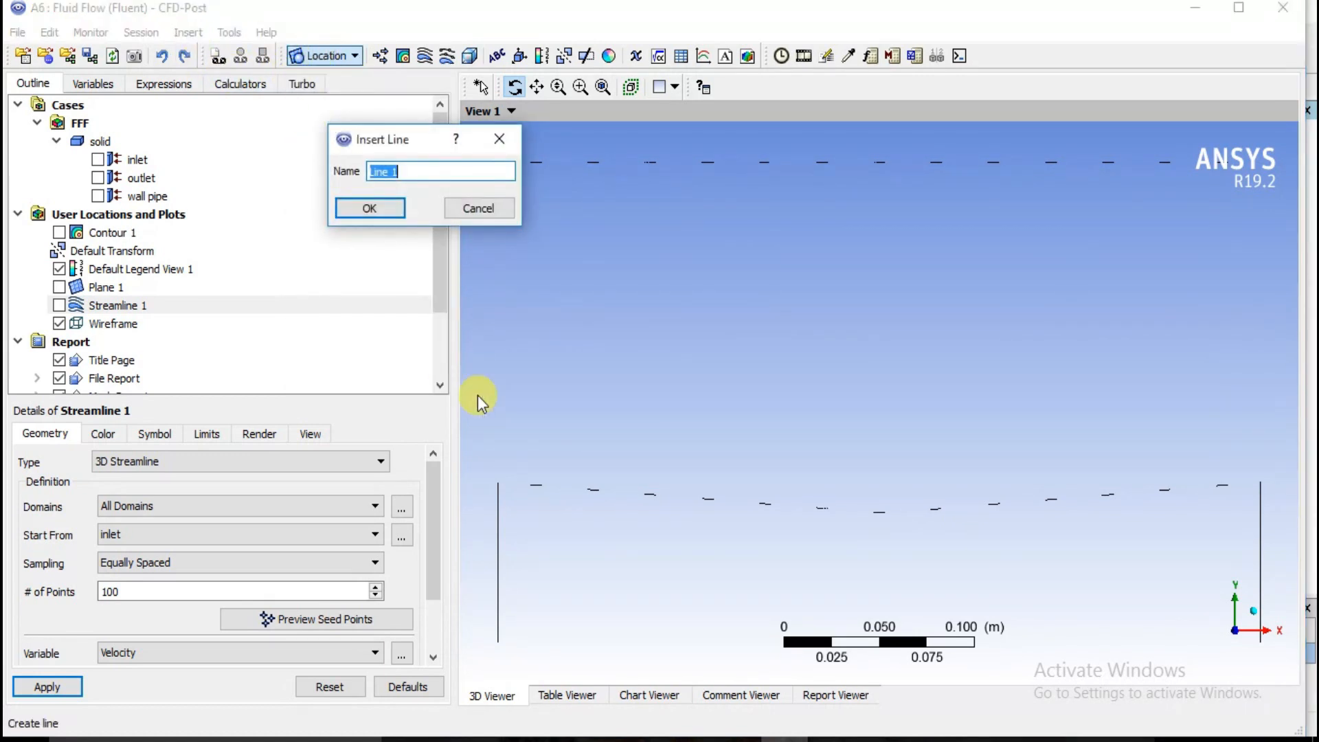
left_click(373, 210)
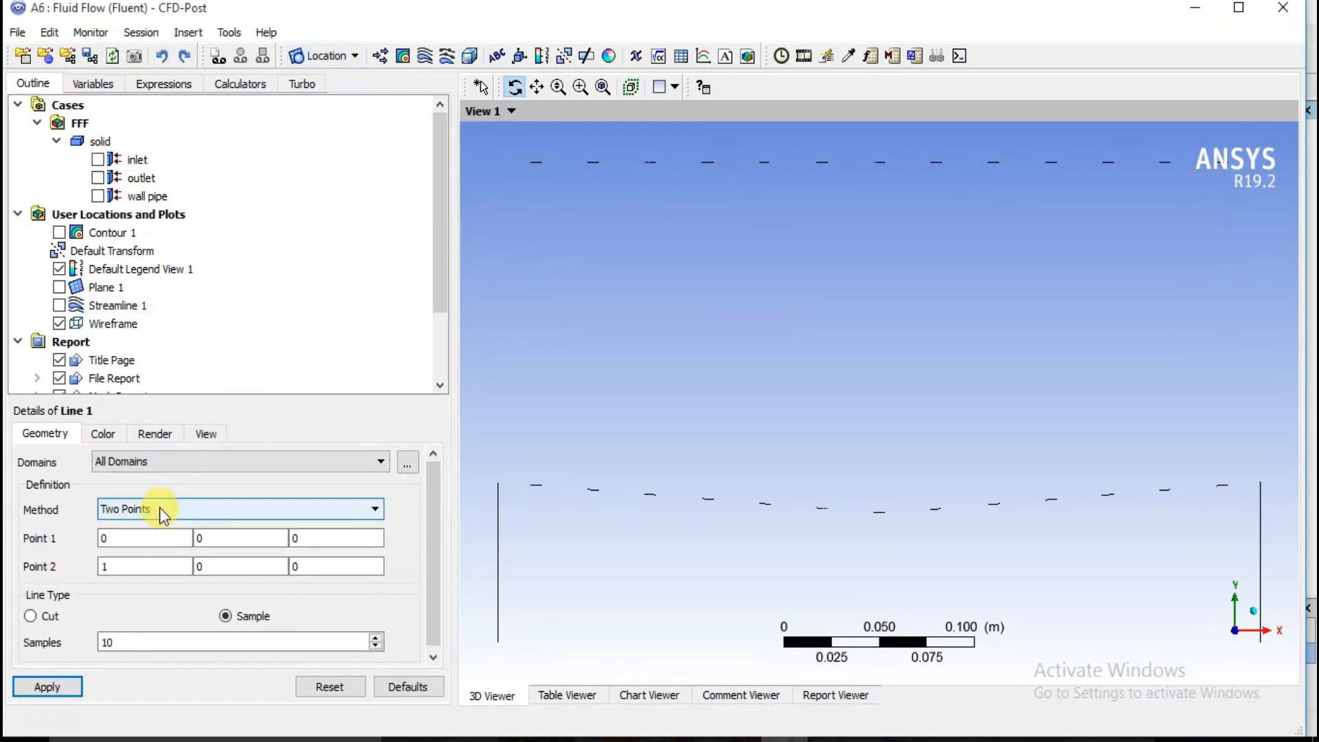
Step: Define Line 1 by two points from (-0.25, 0, 0) to (0.25, 0, 0) and apply it
left_click(145, 537)
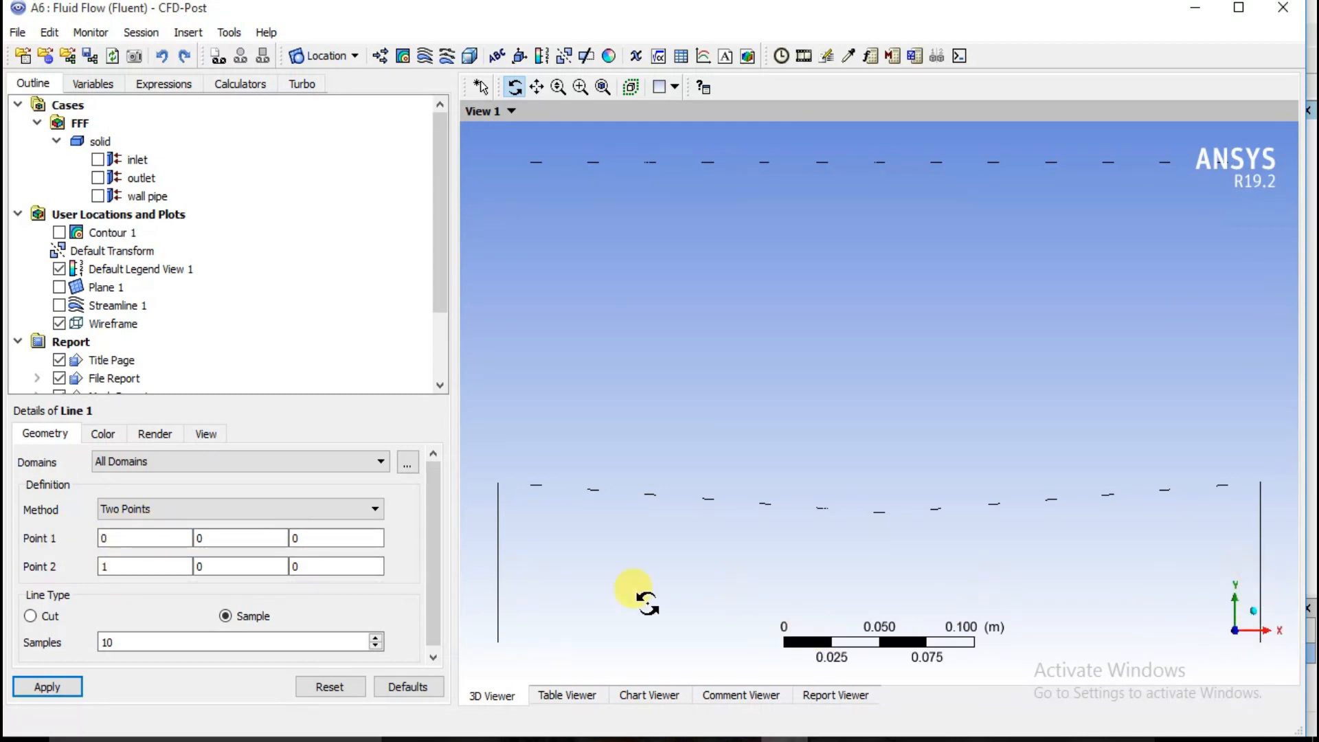
left_click(121, 538)
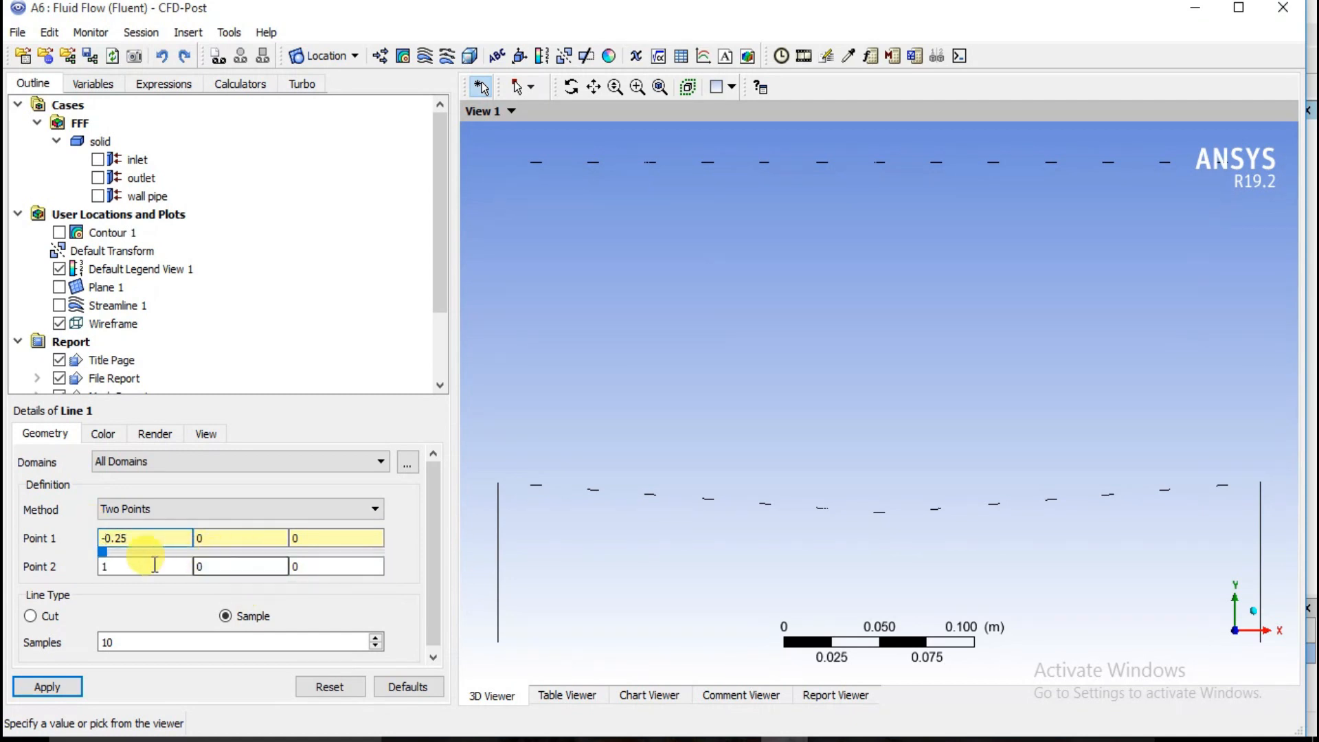
left_click(133, 566)
left_click_drag(133, 566, 95, 583)
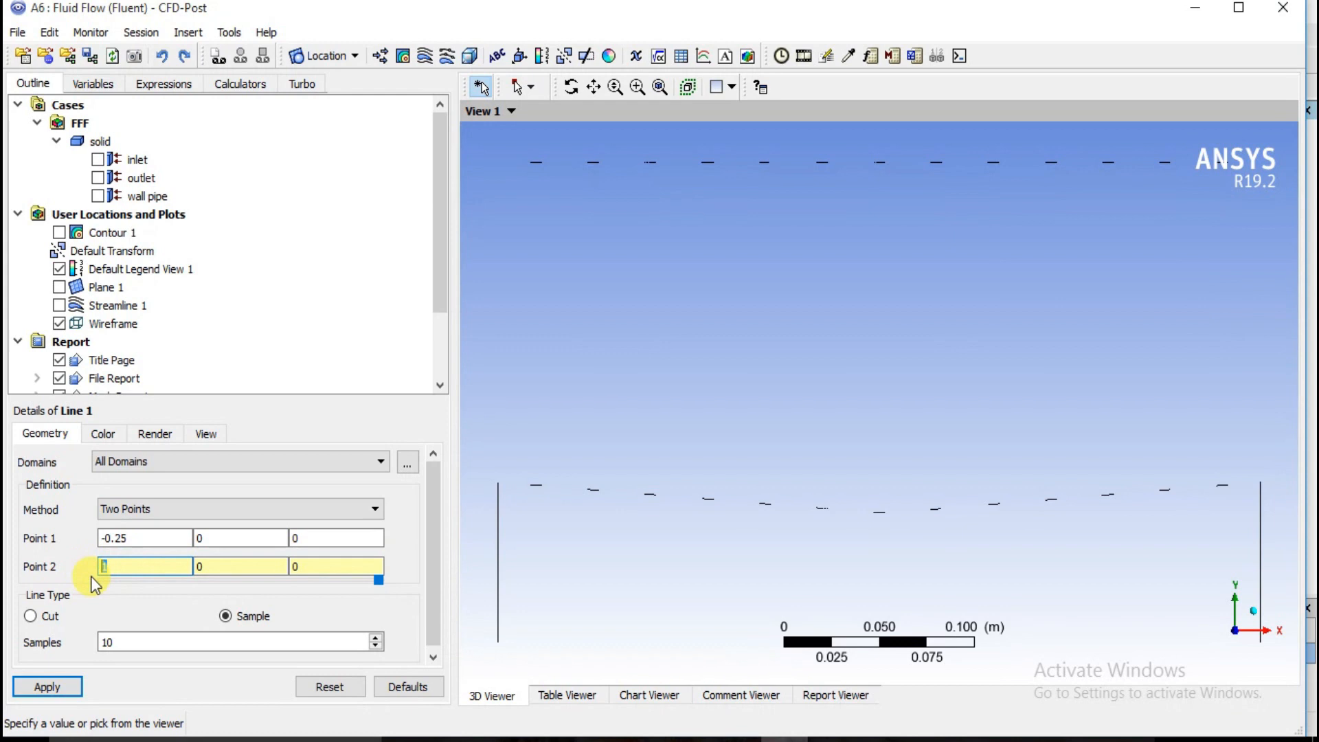
left_click(219, 537)
double_click(129, 567)
left_click(96, 571)
type("0.25")
left_click(115, 598)
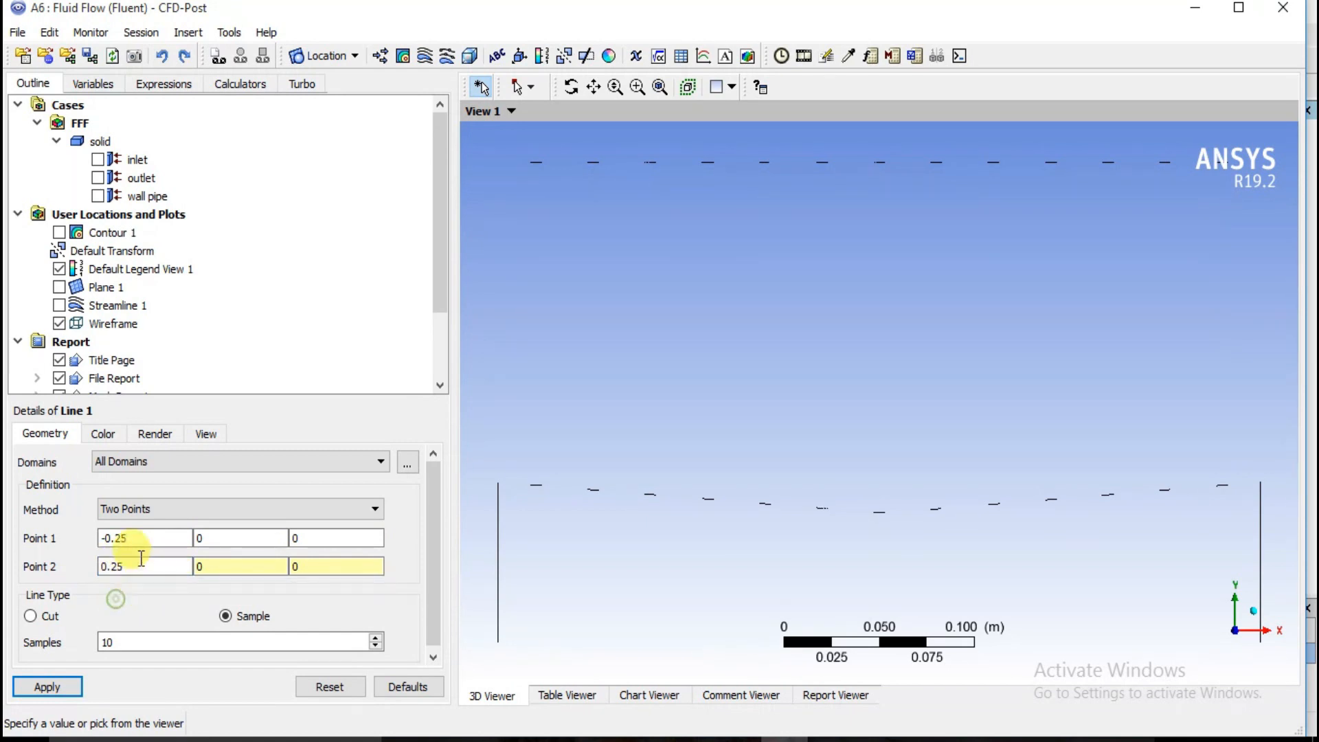
left_click(177, 538)
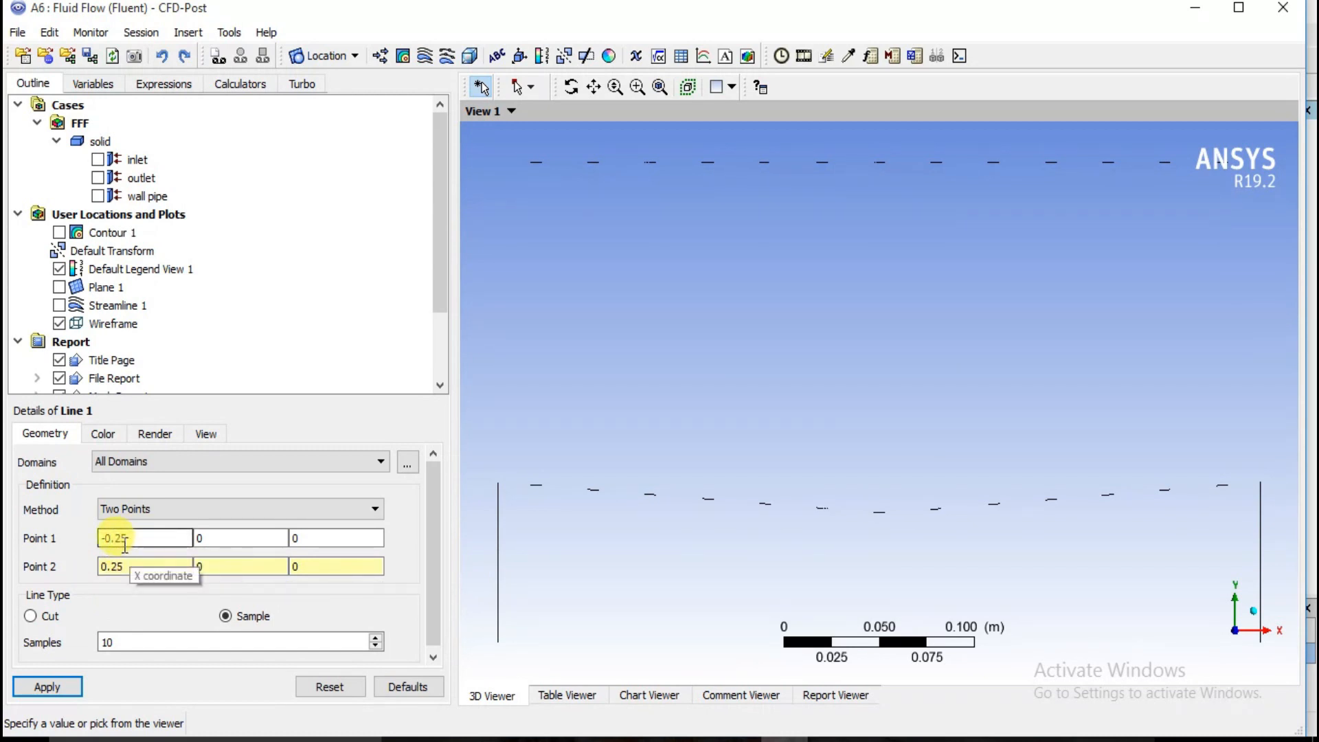
left_click(137, 567)
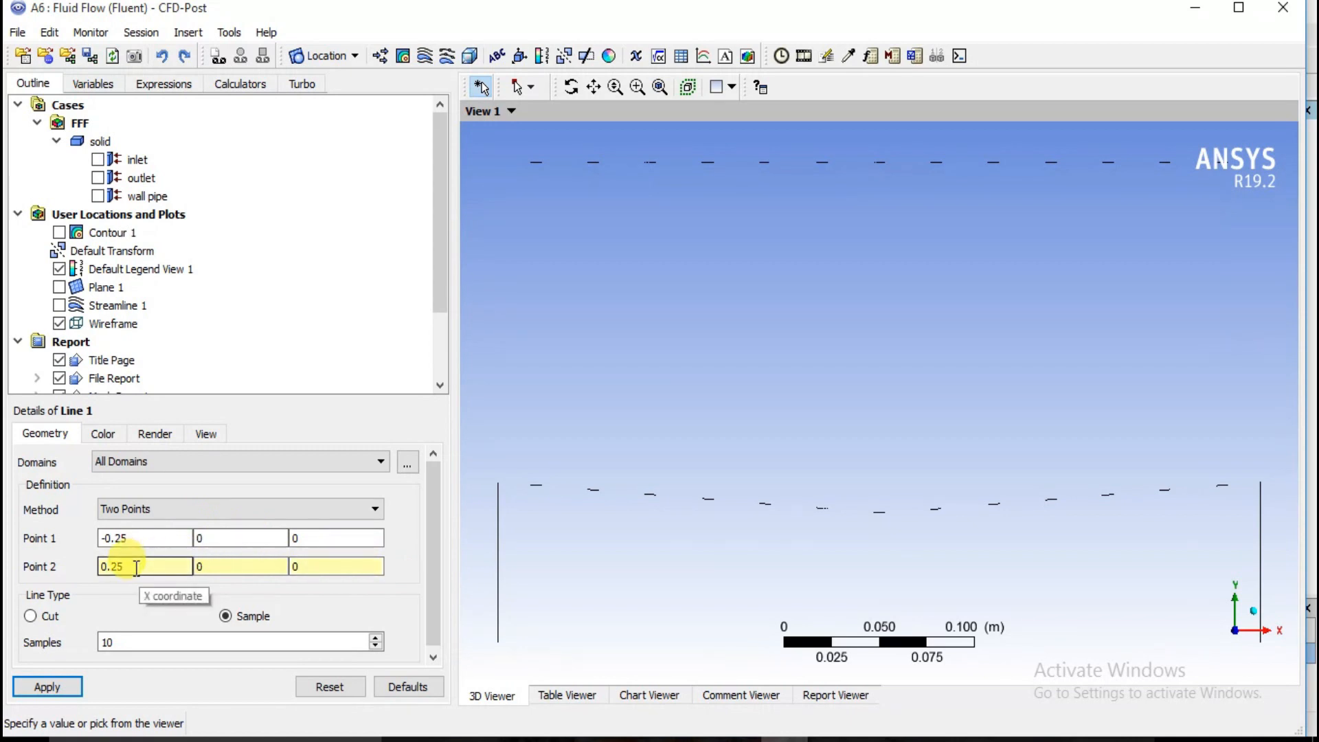
left_click(72, 690)
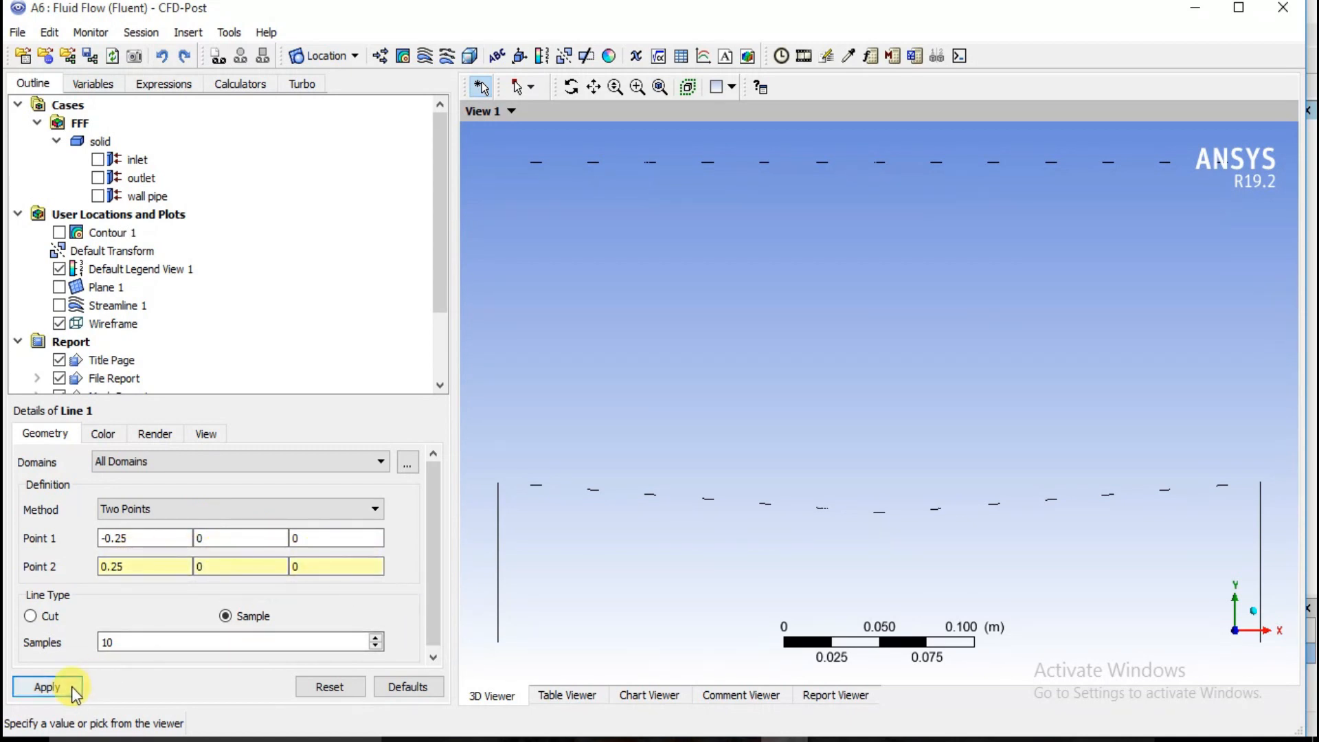
scroll(1110, 632, "down", 5)
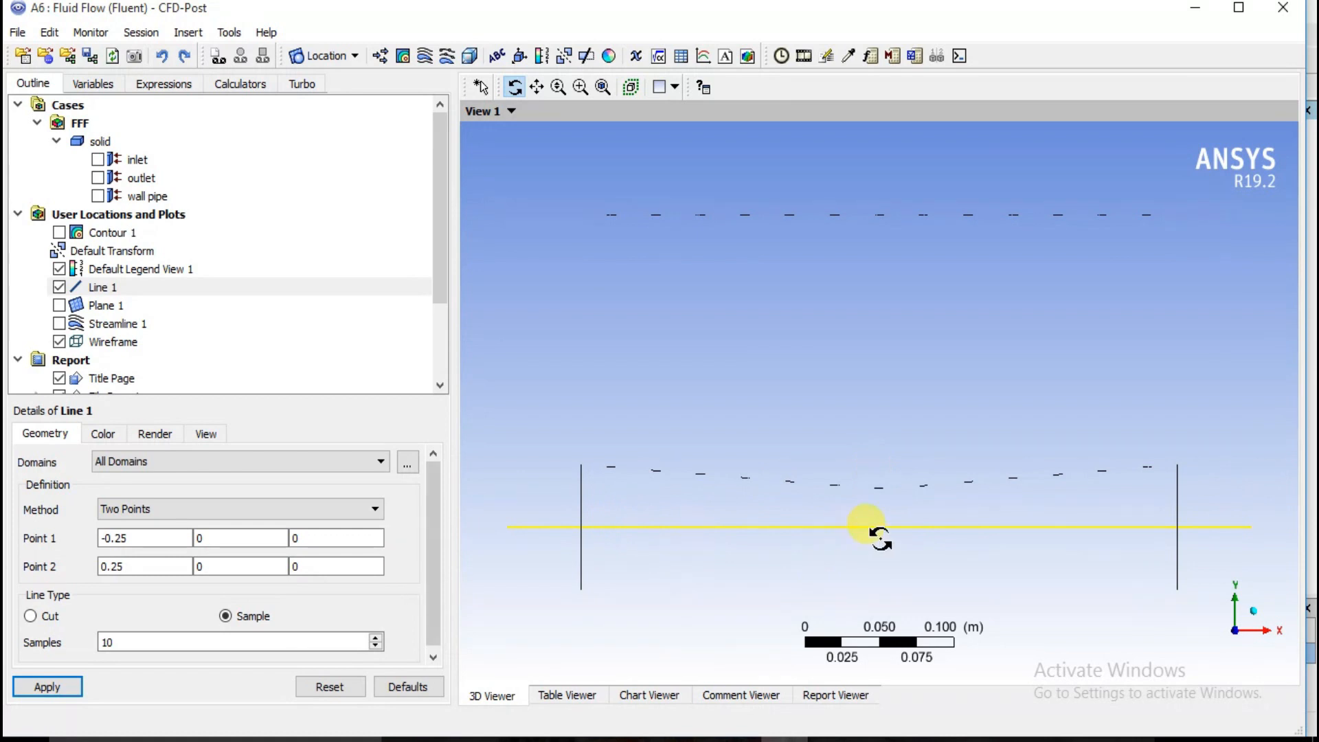
Step: Set Line 1's end points to (-0.20, 0, 0) and (0.20, 0, 0), apply, and check the line inside the pipe
left_click(163, 539)
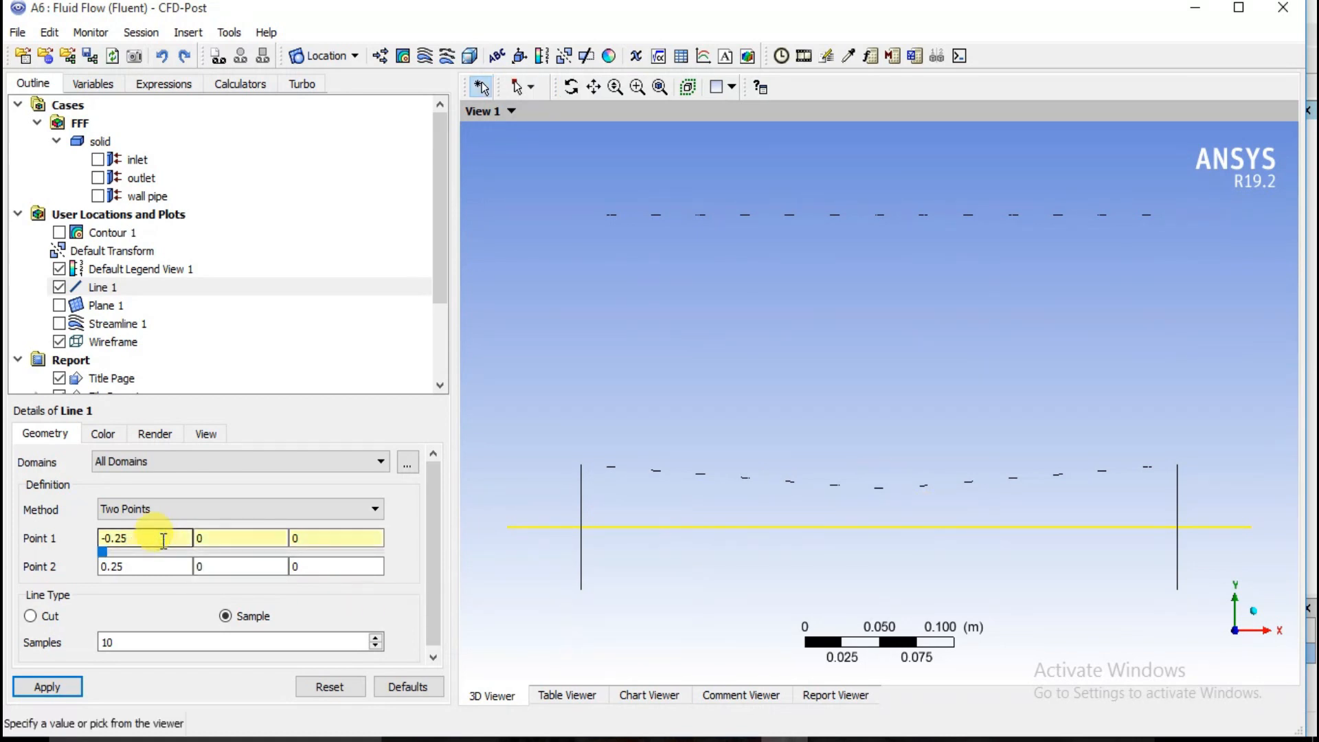
left_click(146, 566)
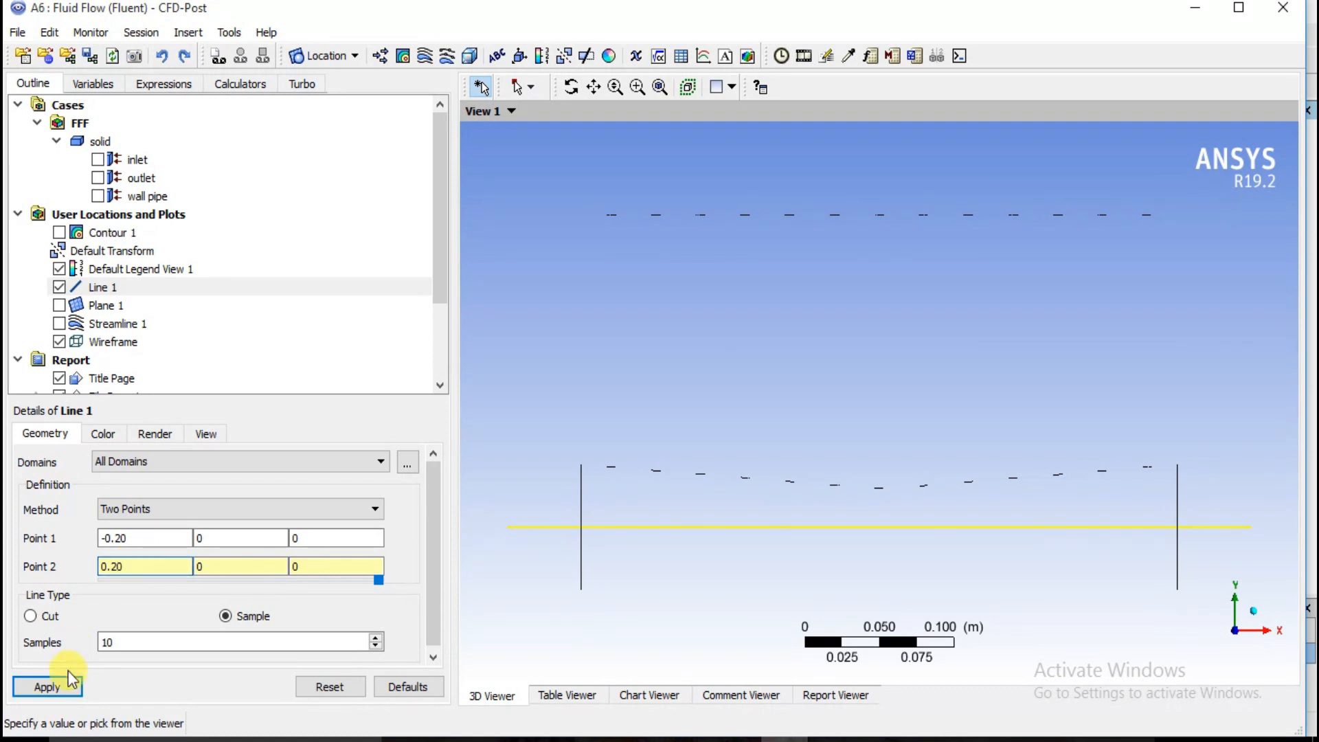
left_click(48, 685)
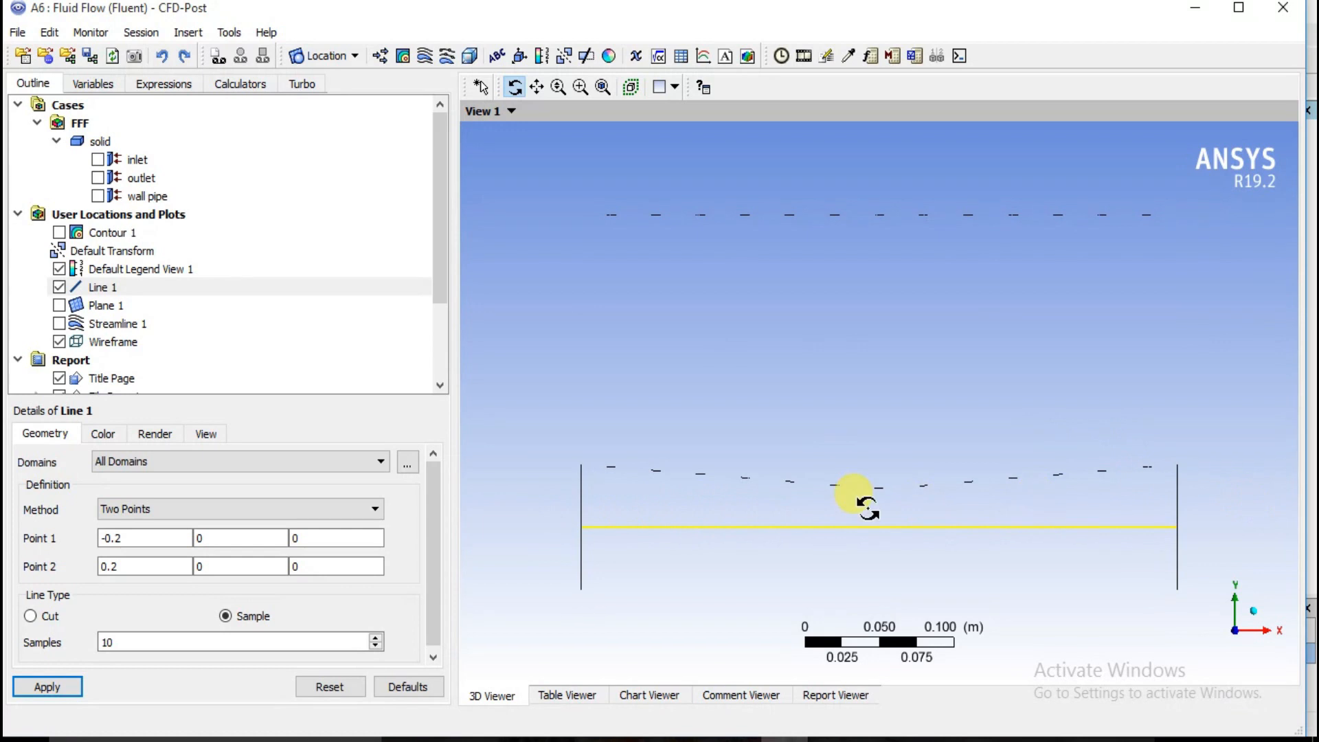
left_click(1252, 611)
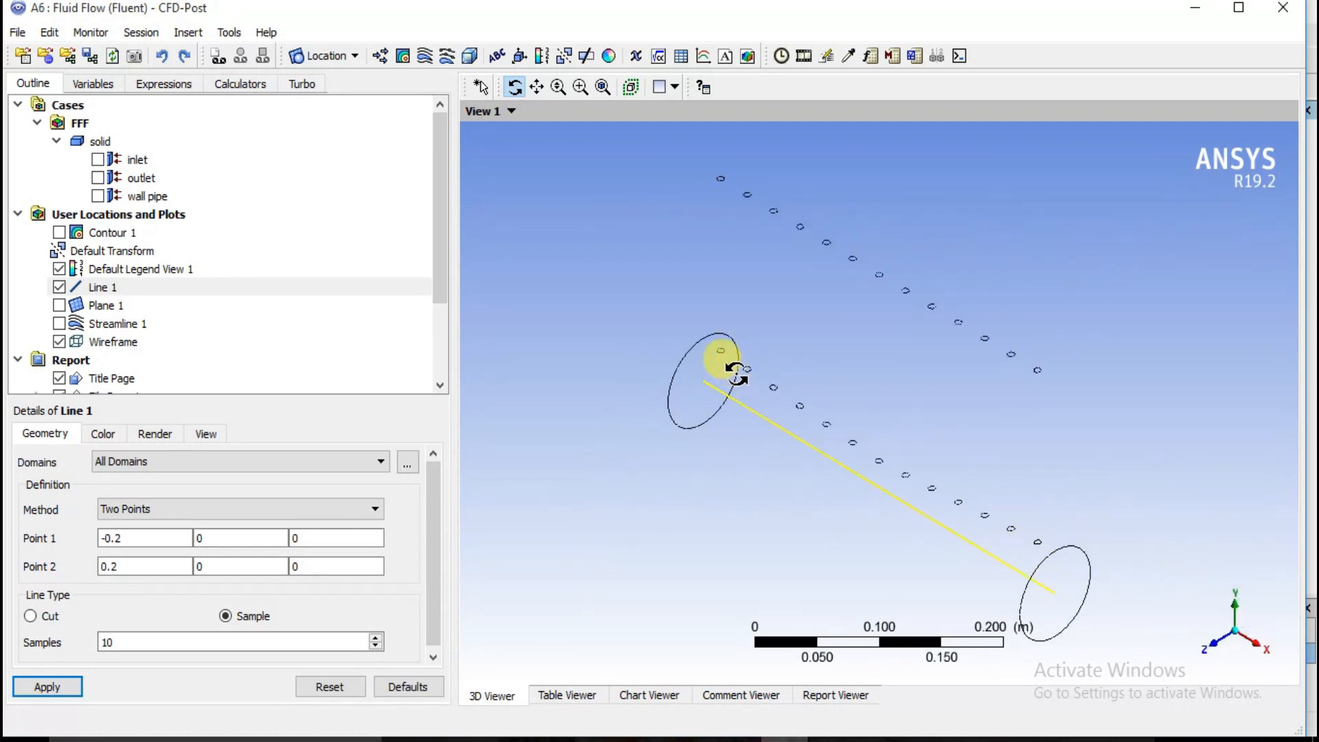
left_click(1217, 647)
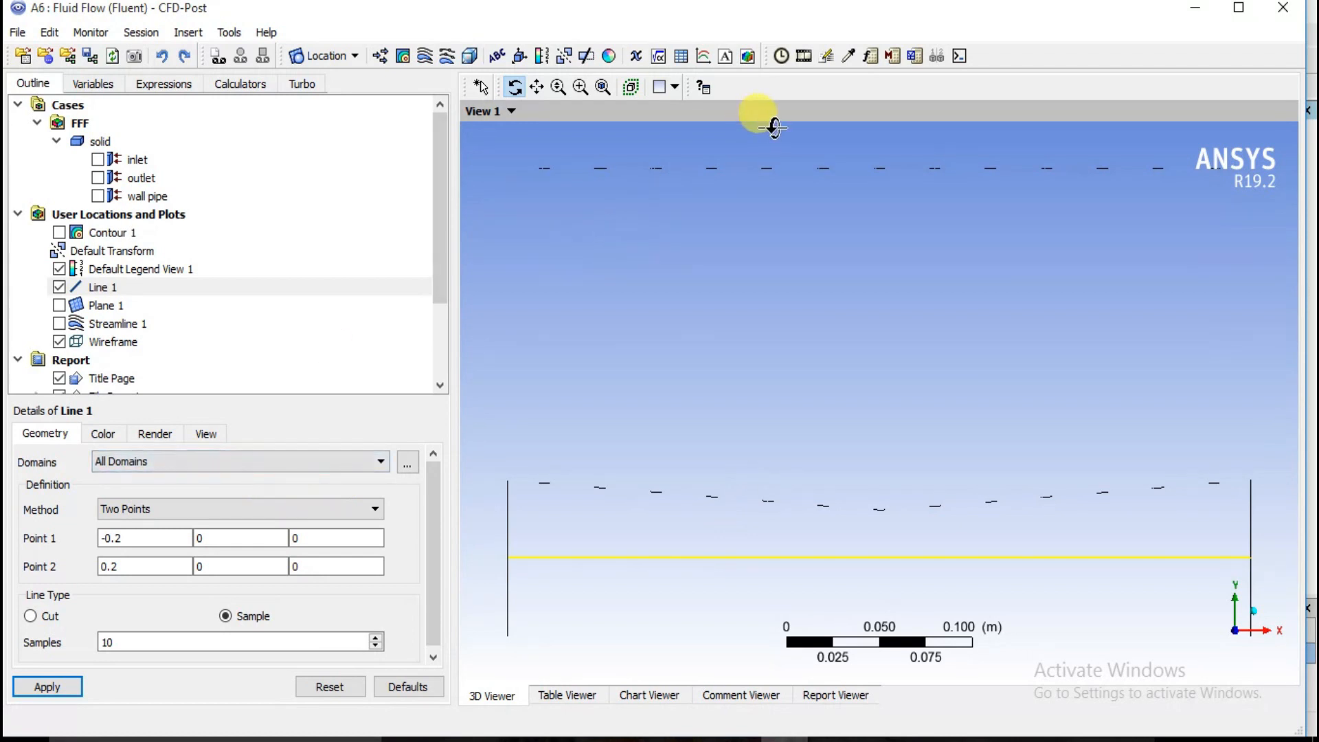
Step: Insert a chart and use Line 1 as the location for its Series 1 data
left_click(702, 59)
left_click(736, 143)
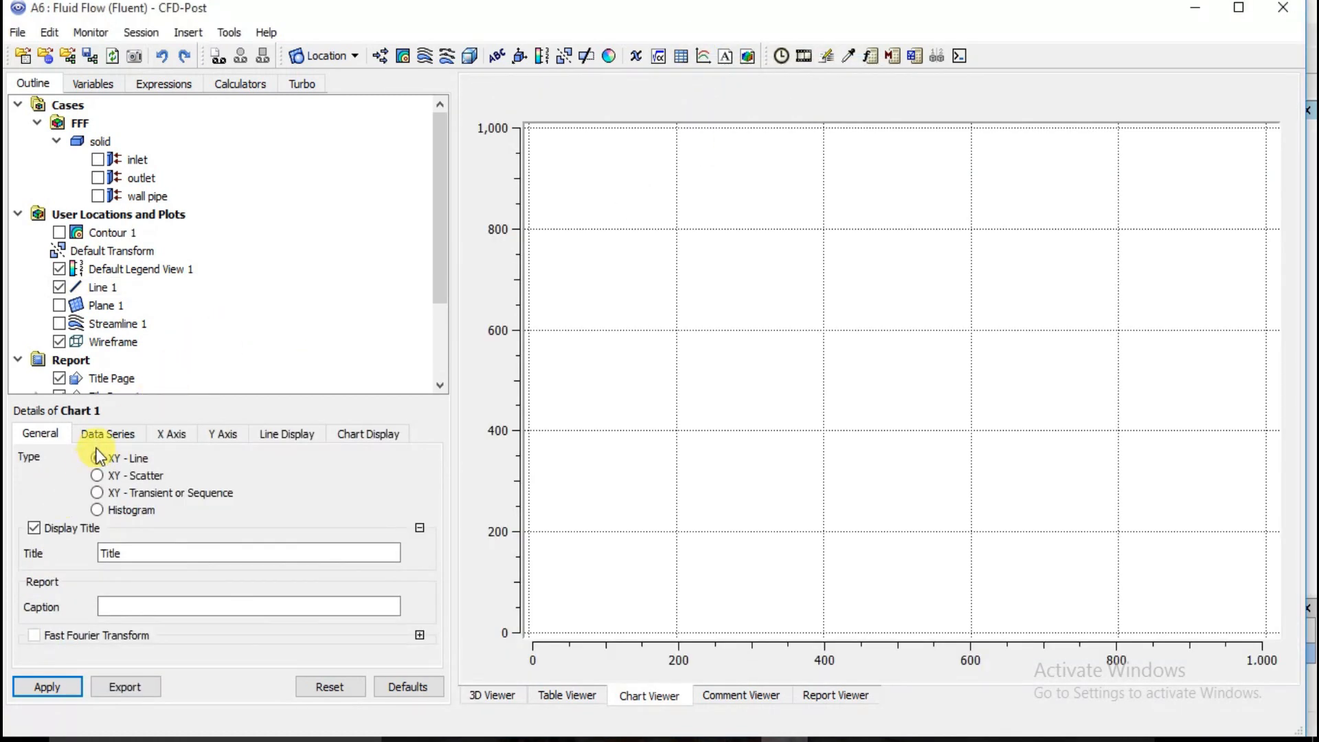
left_click(105, 435)
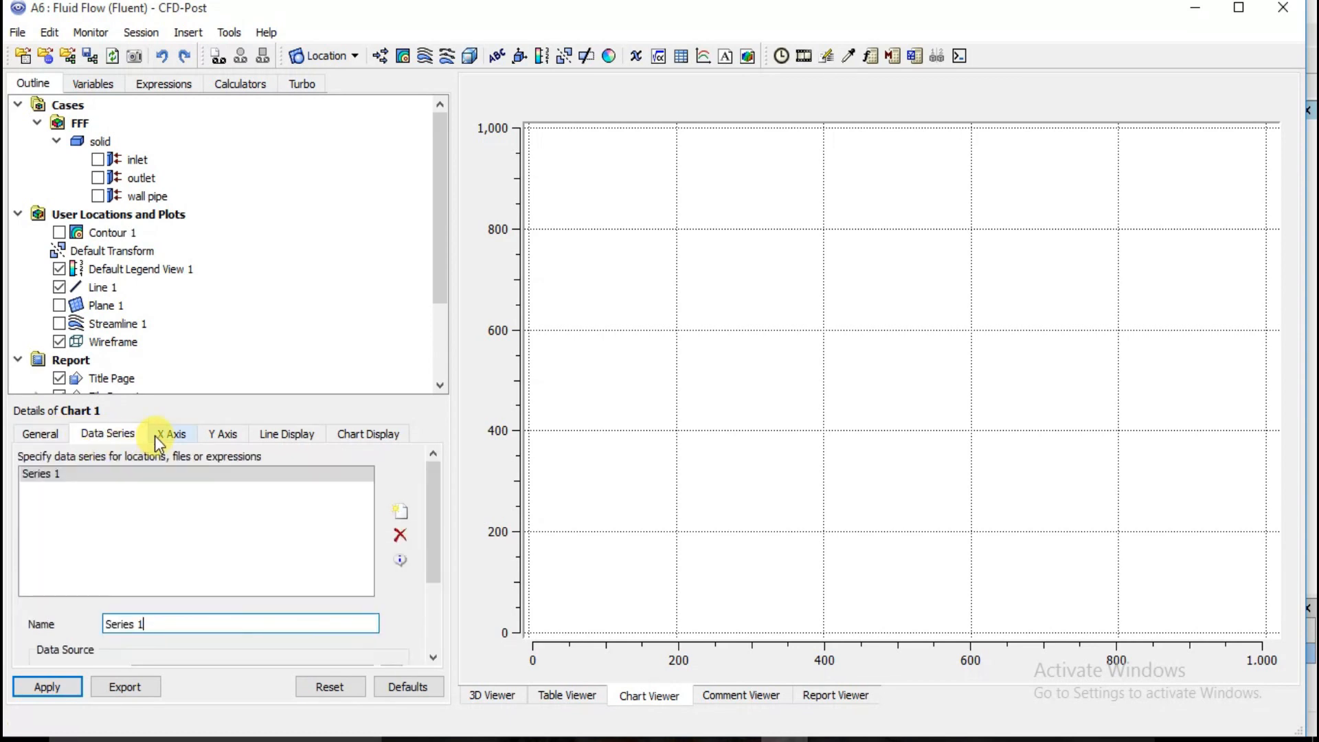
left_click(157, 434)
left_click(92, 435)
left_click_drag(428, 516, 439, 591)
left_click(357, 560)
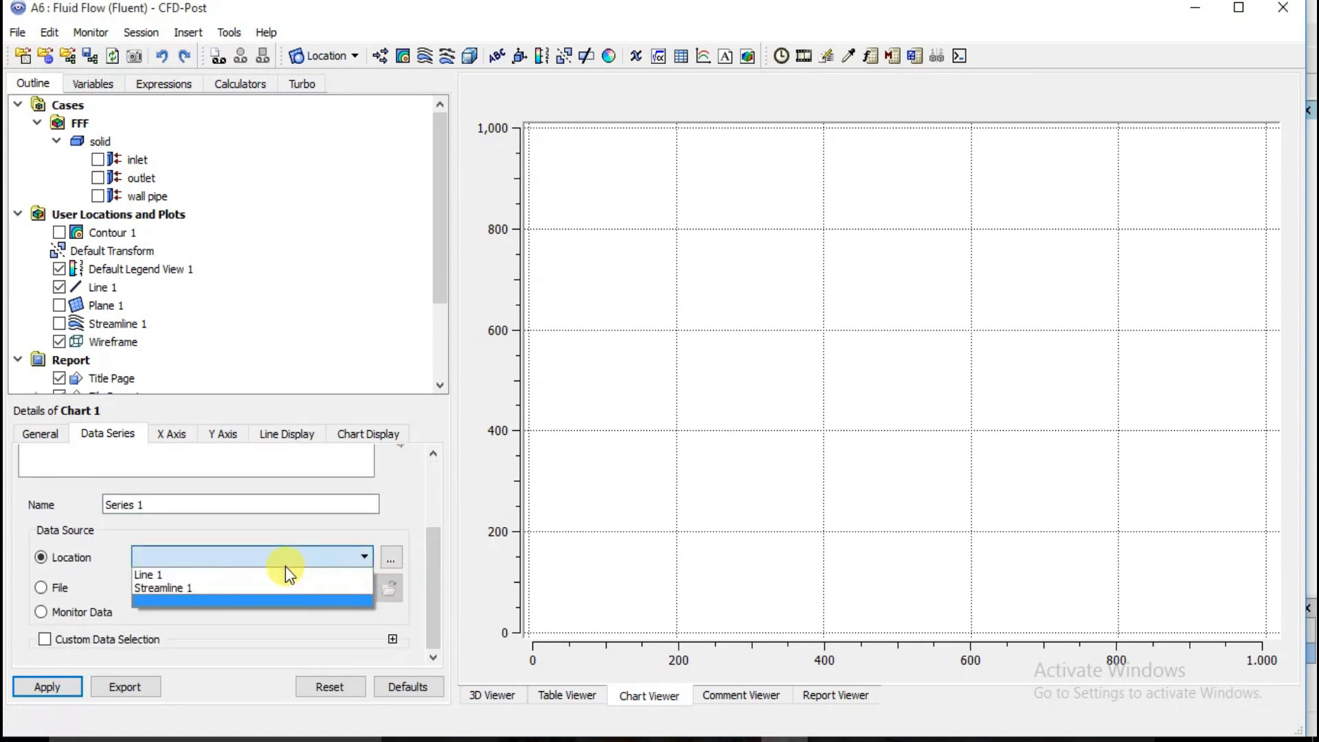
left_click(242, 575)
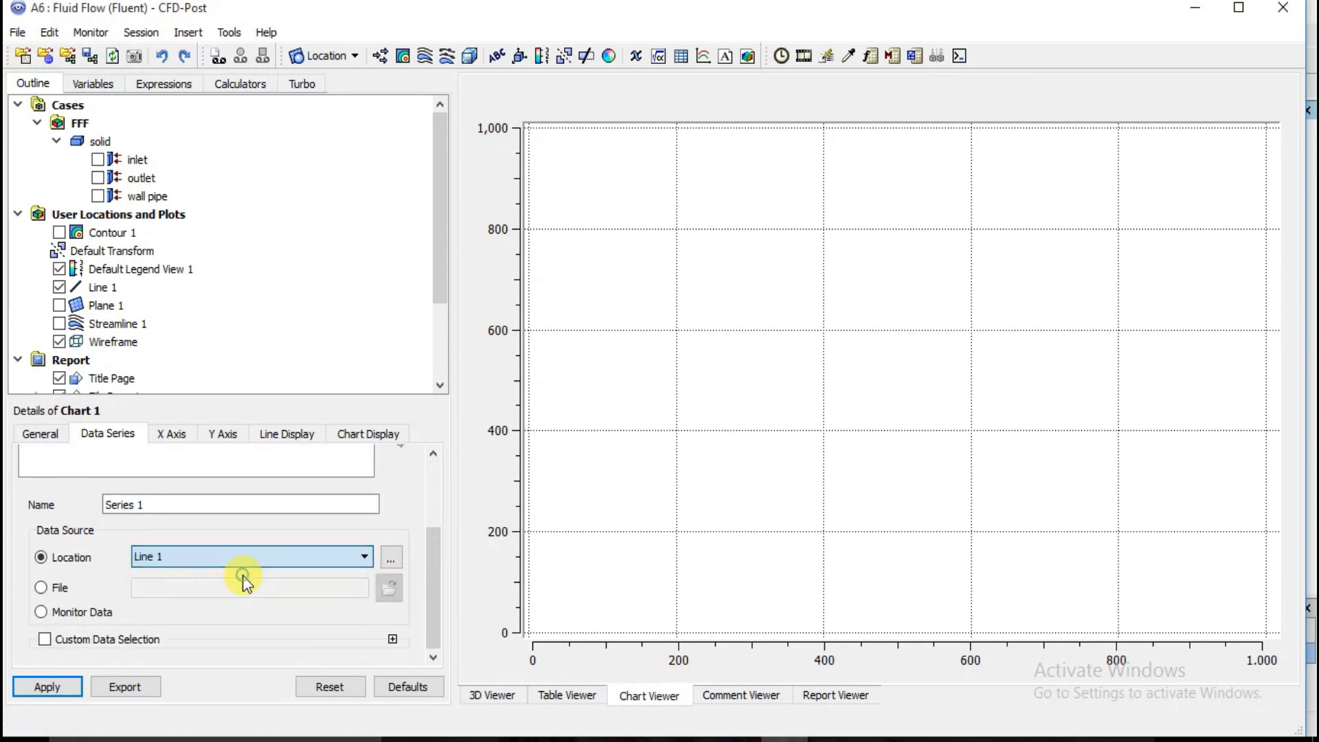
left_click(168, 433)
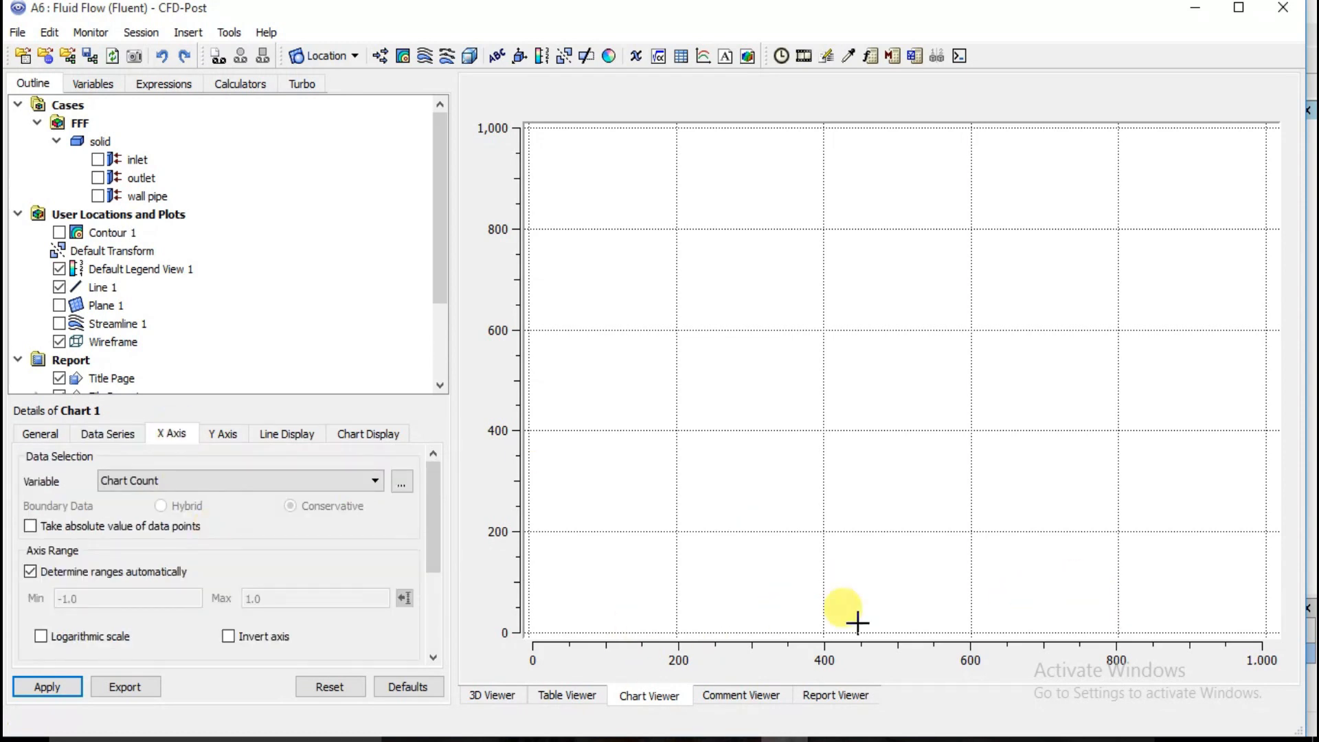
Step: Set the number of samples on Line 1 to 100 and apply the change
left_click(106, 287)
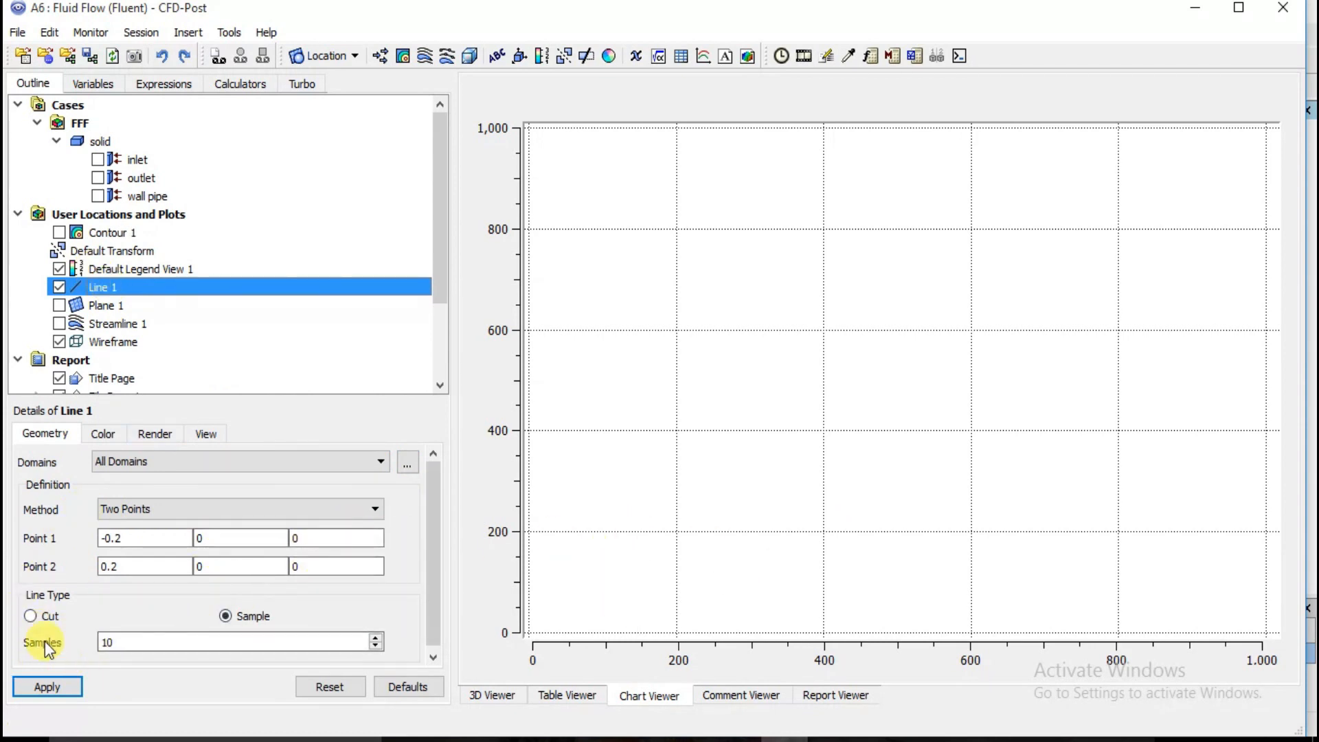
left_click_drag(115, 642, 75, 642)
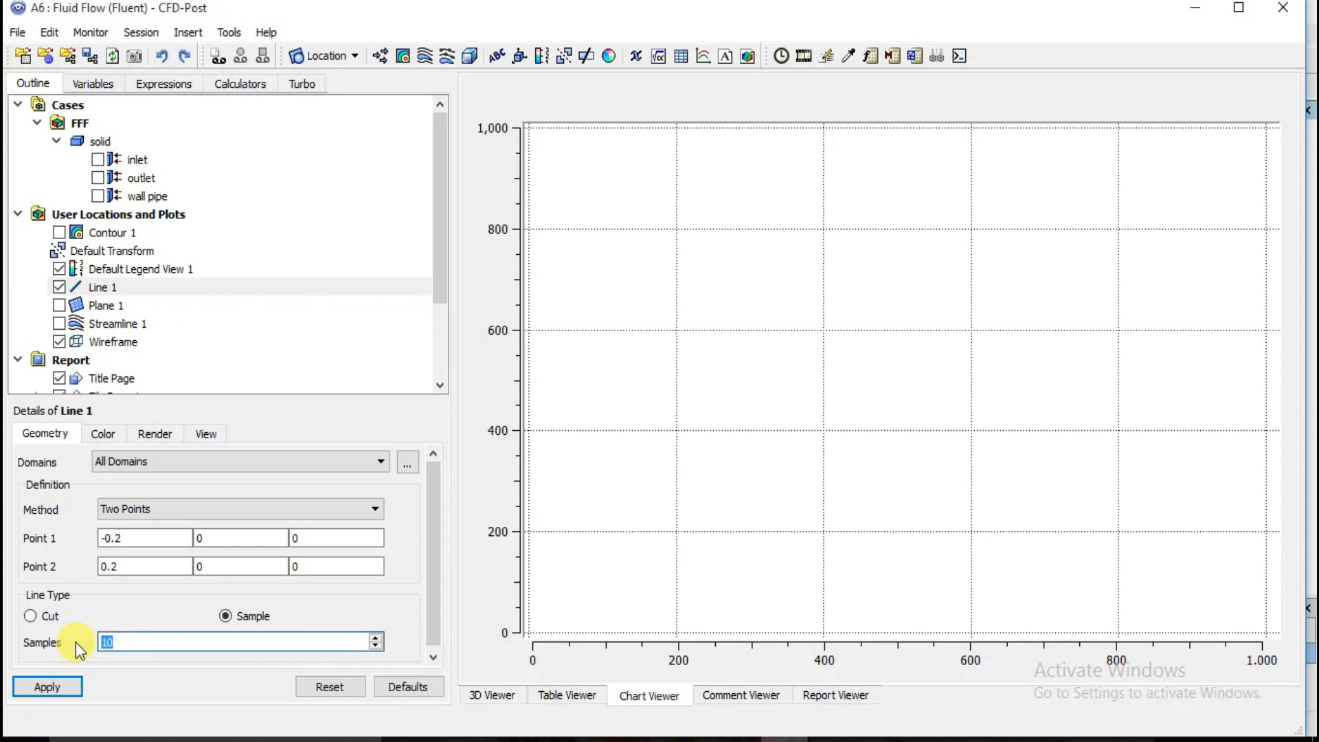
type("100")
left_click(48, 687)
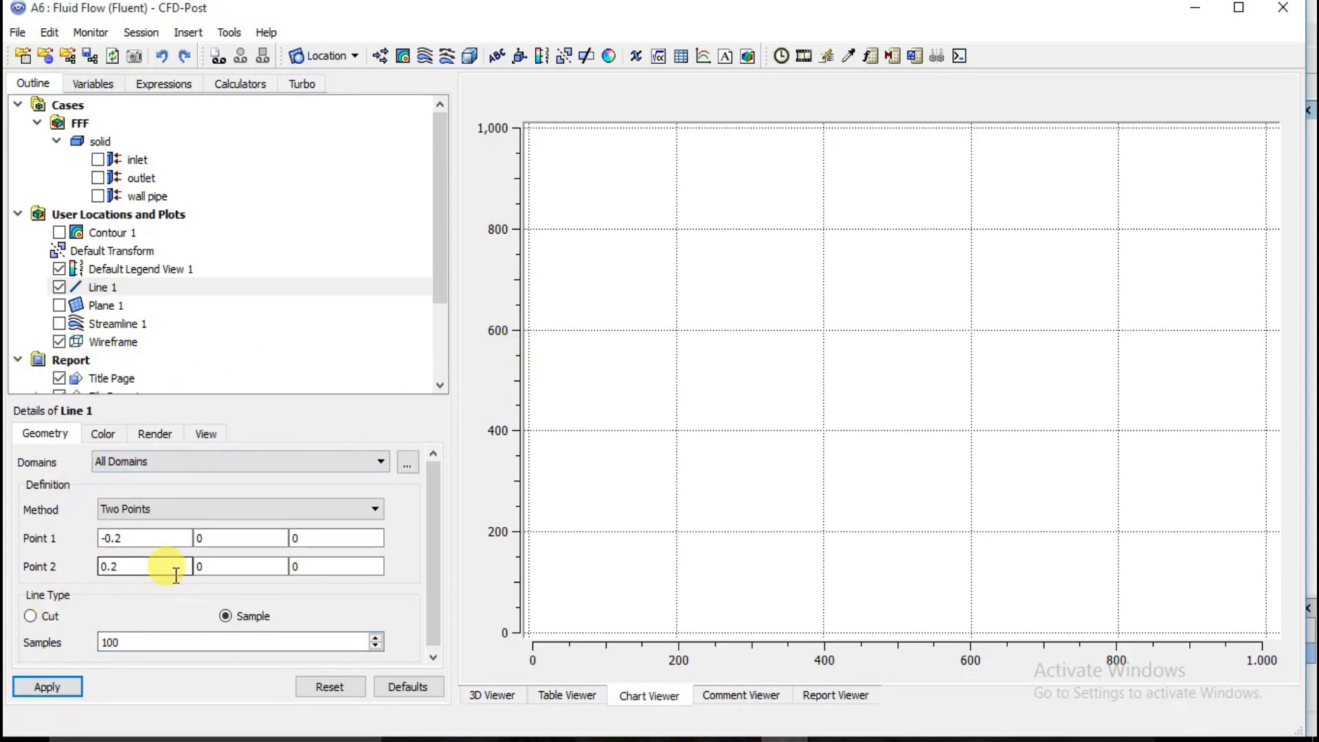
scroll(165, 341, "down", 1)
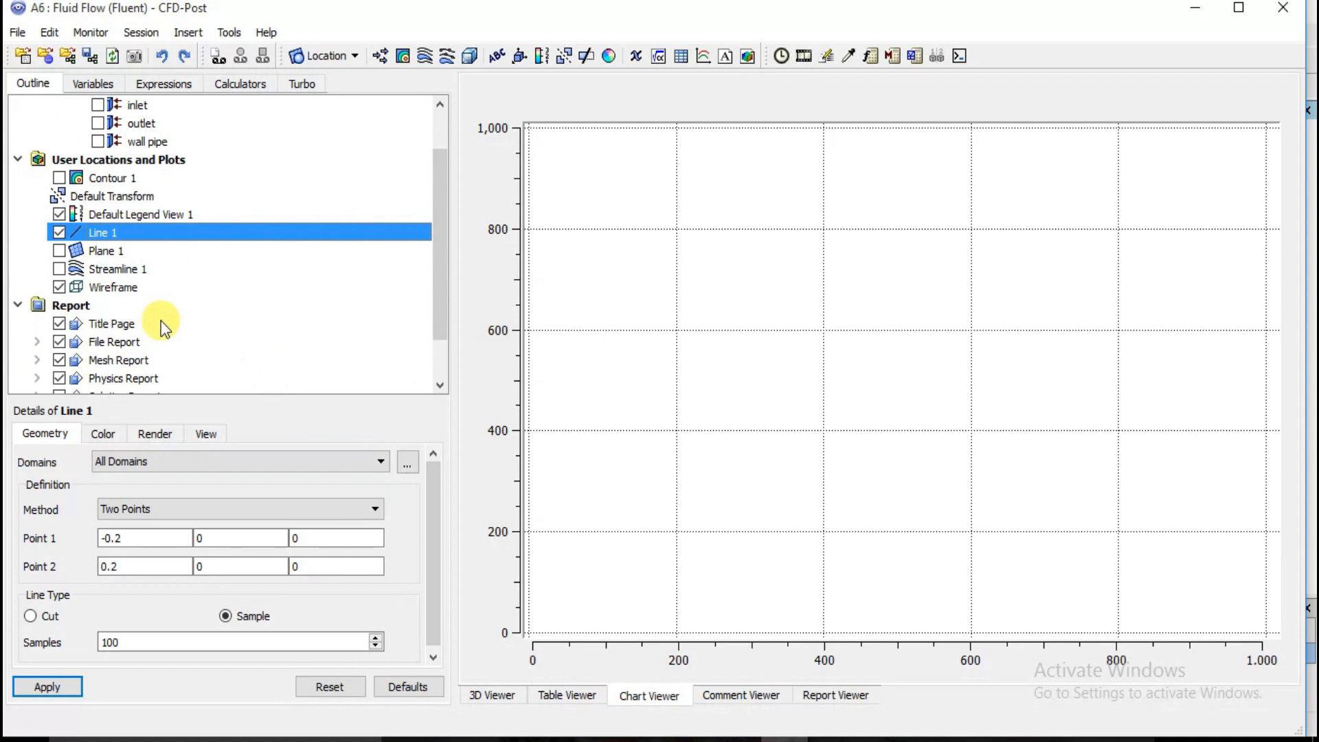
Step: Insert a chart named Chart 1 and set Line 1 as the location for its Series 1 data
scroll(165, 330, "down", 1)
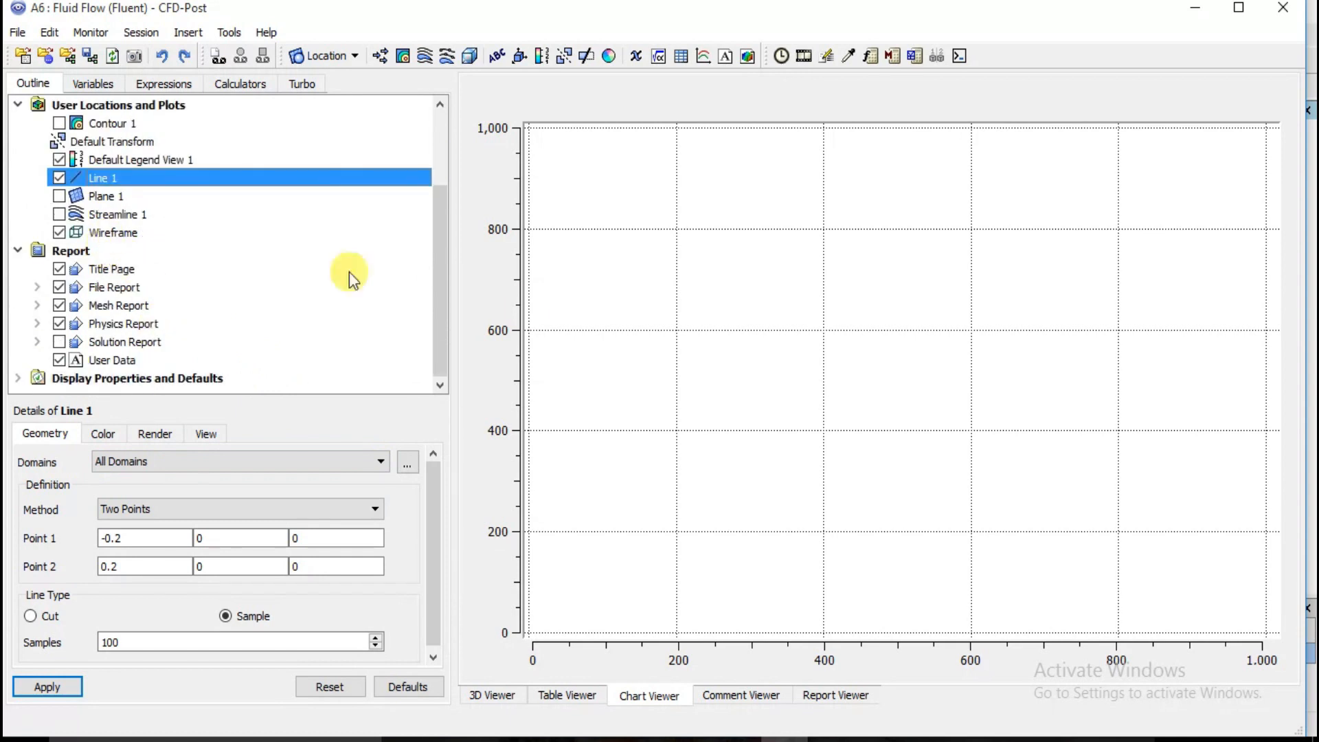
left_click_drag(439, 290, 435, 337)
scroll(151, 331, "up", 2)
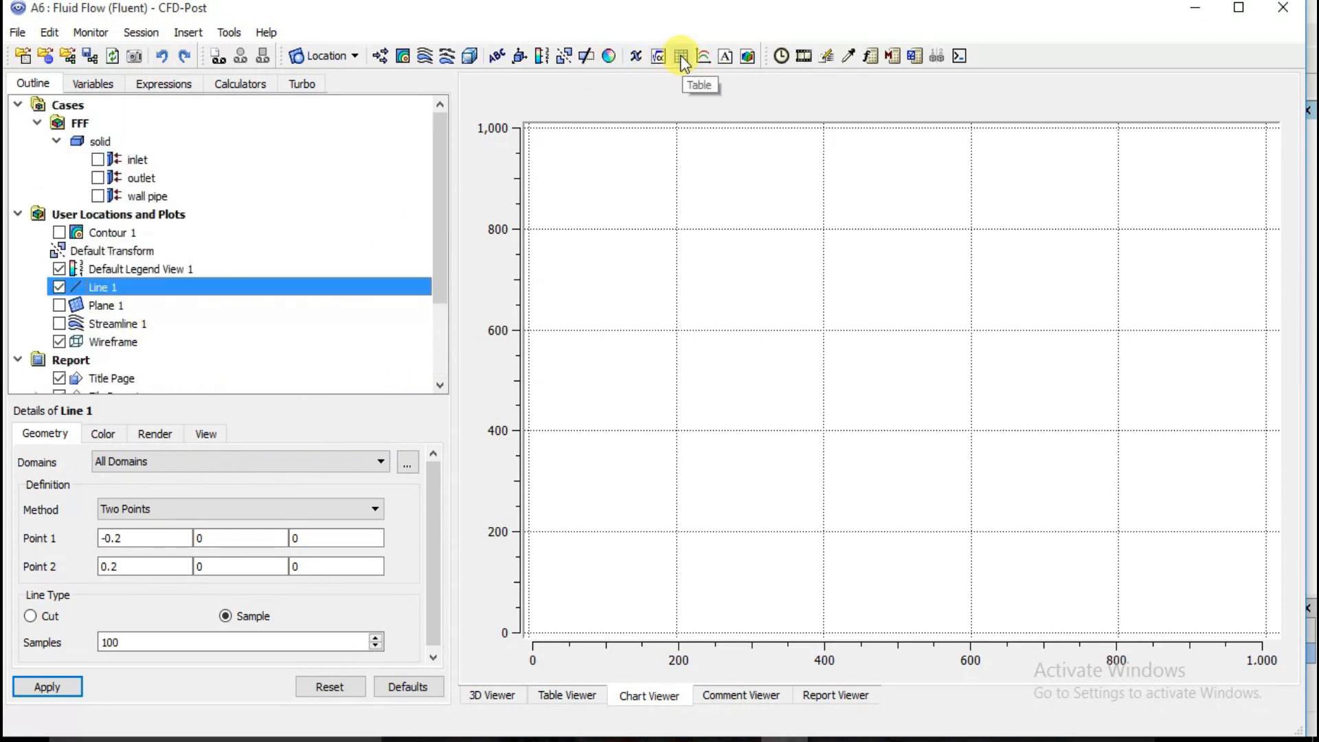
left_click(702, 57)
left_click(737, 138)
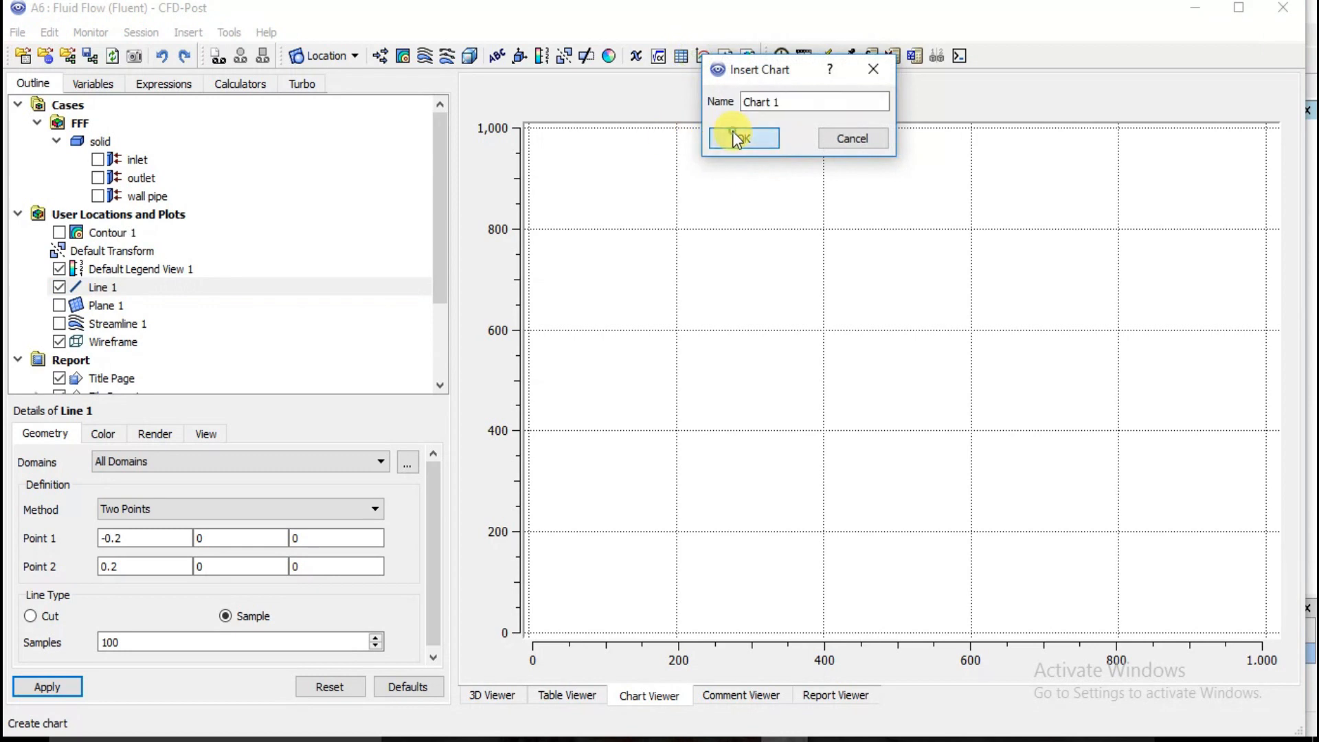
left_click(107, 433)
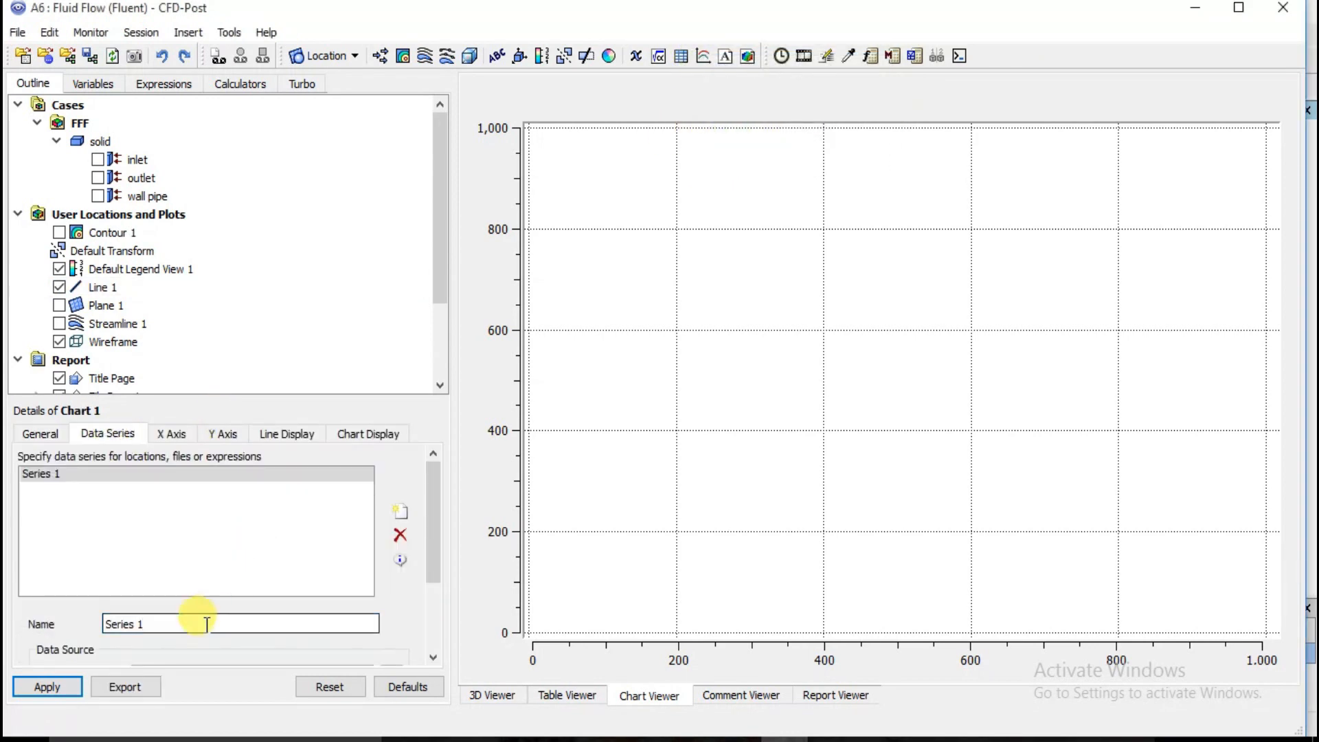
left_click_drag(431, 539, 432, 604)
left_click(302, 555)
left_click(270, 577)
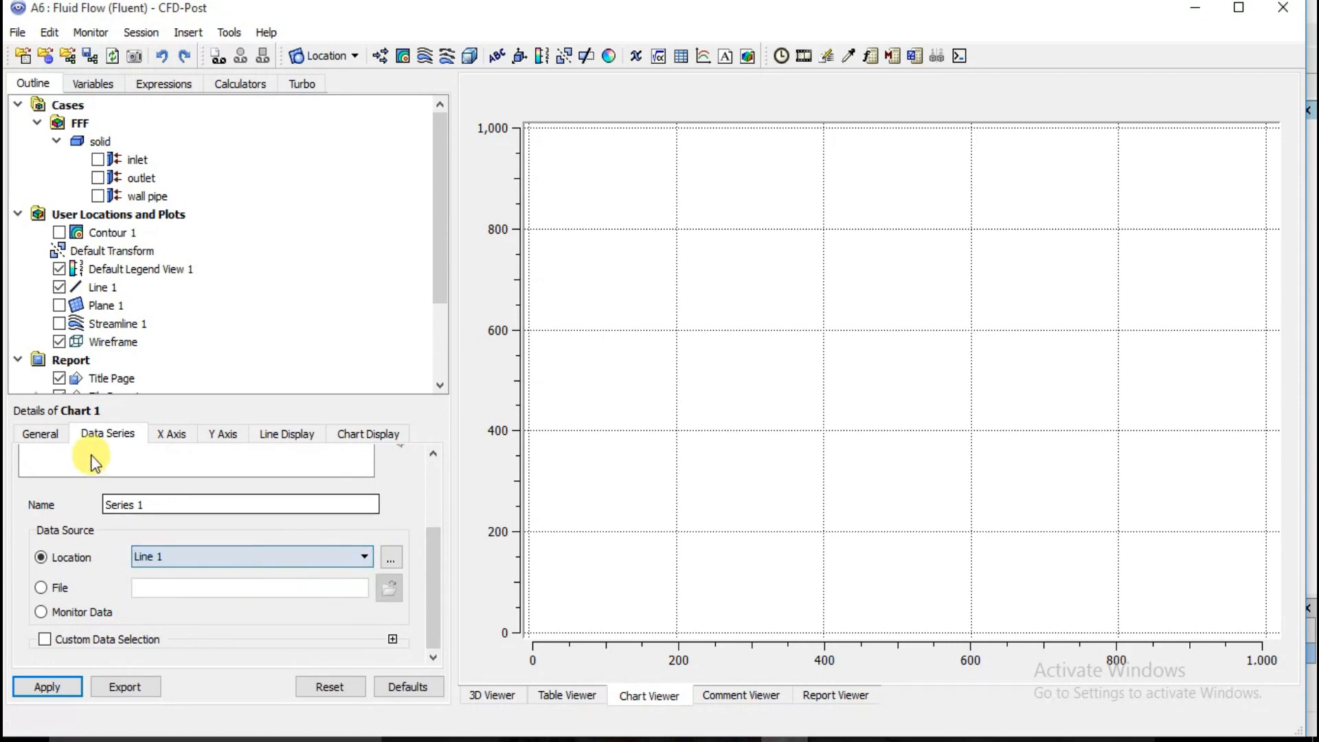
Step: Plot Pressure on the Y axis against Chart Count on the X axis and apply the chart
left_click(162, 432)
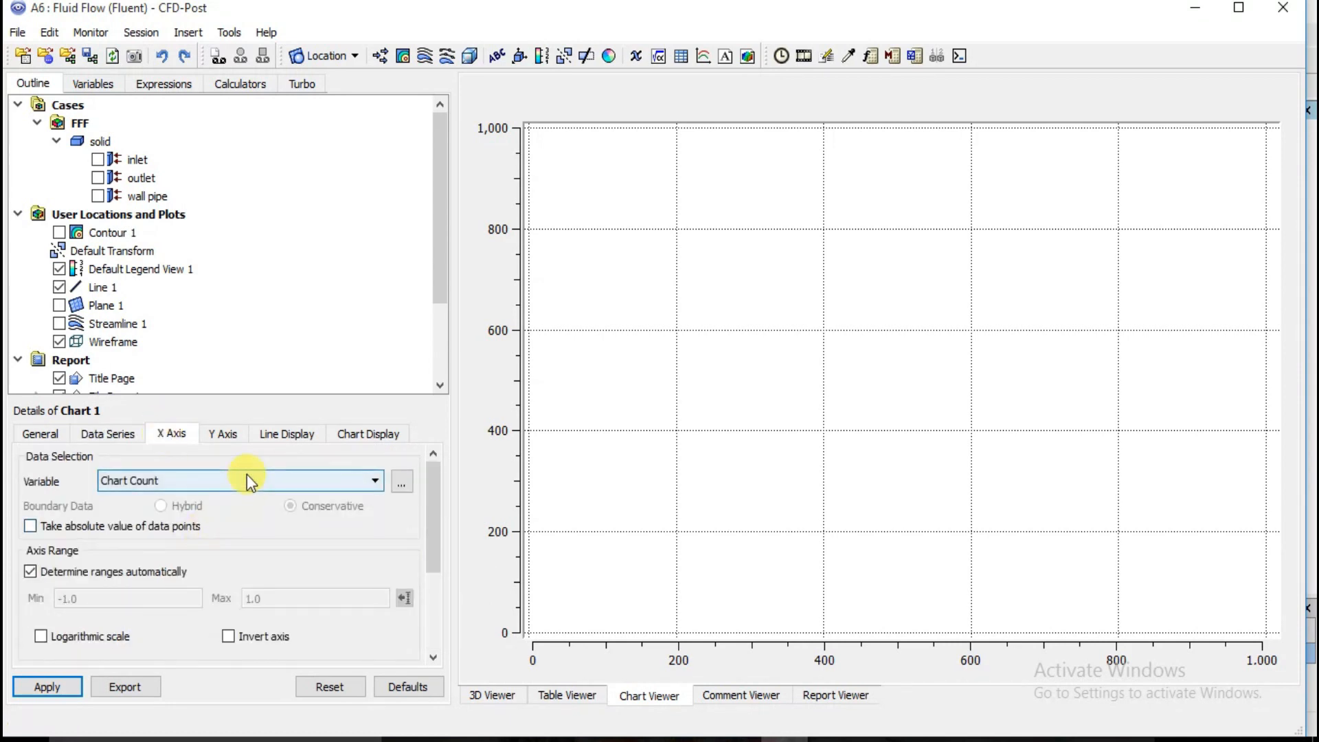
left_click(238, 433)
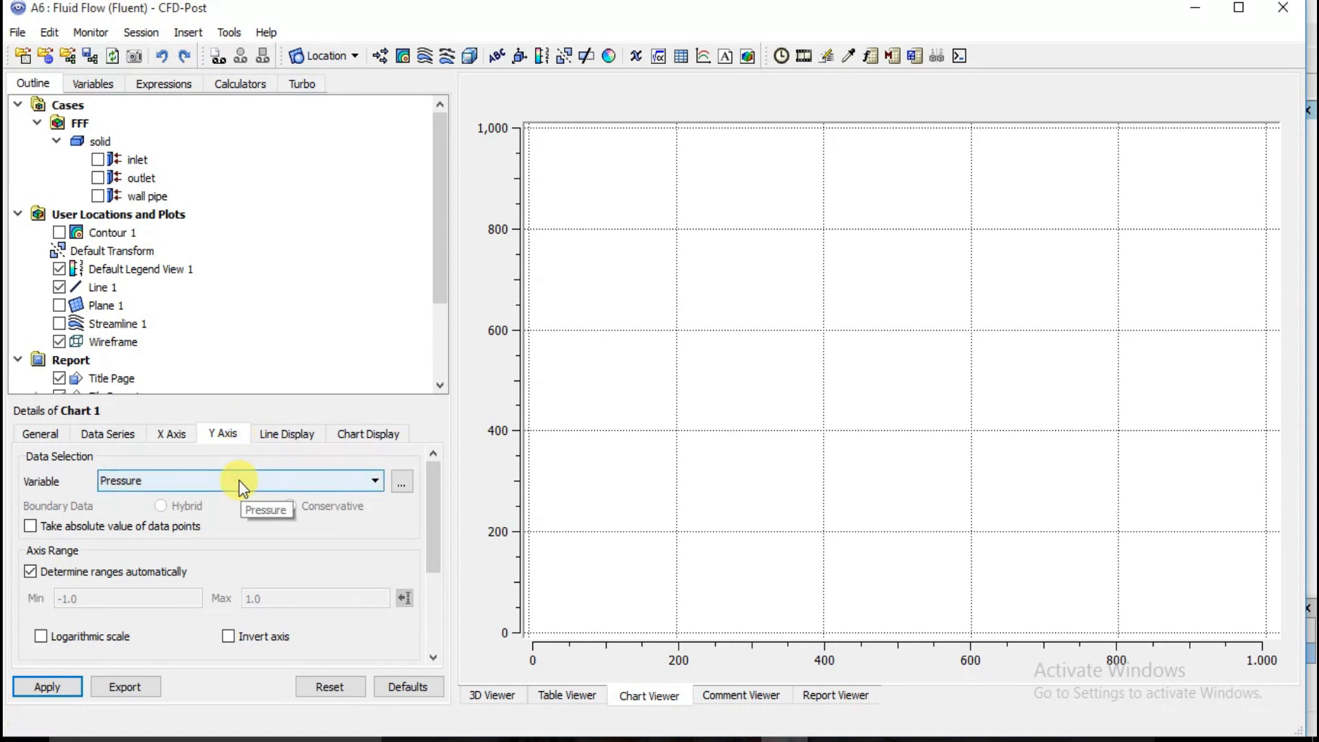
left_click(51, 686)
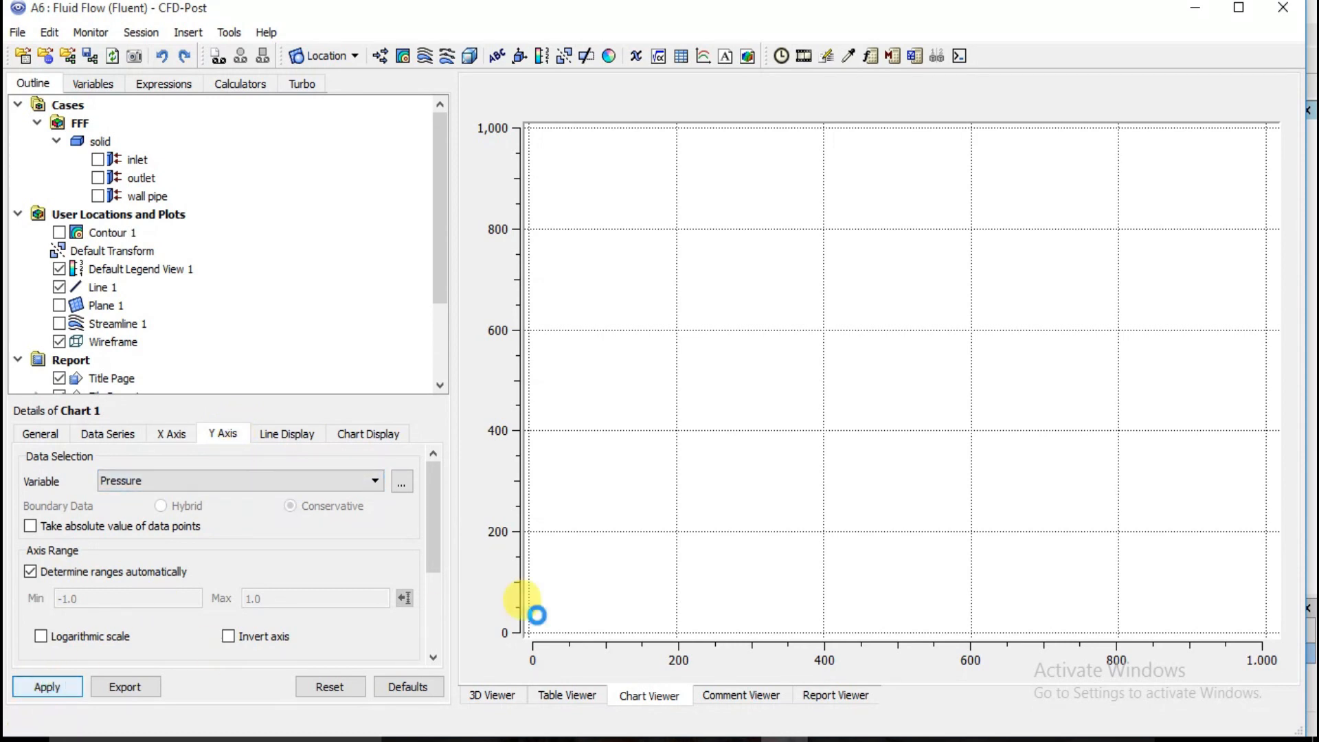
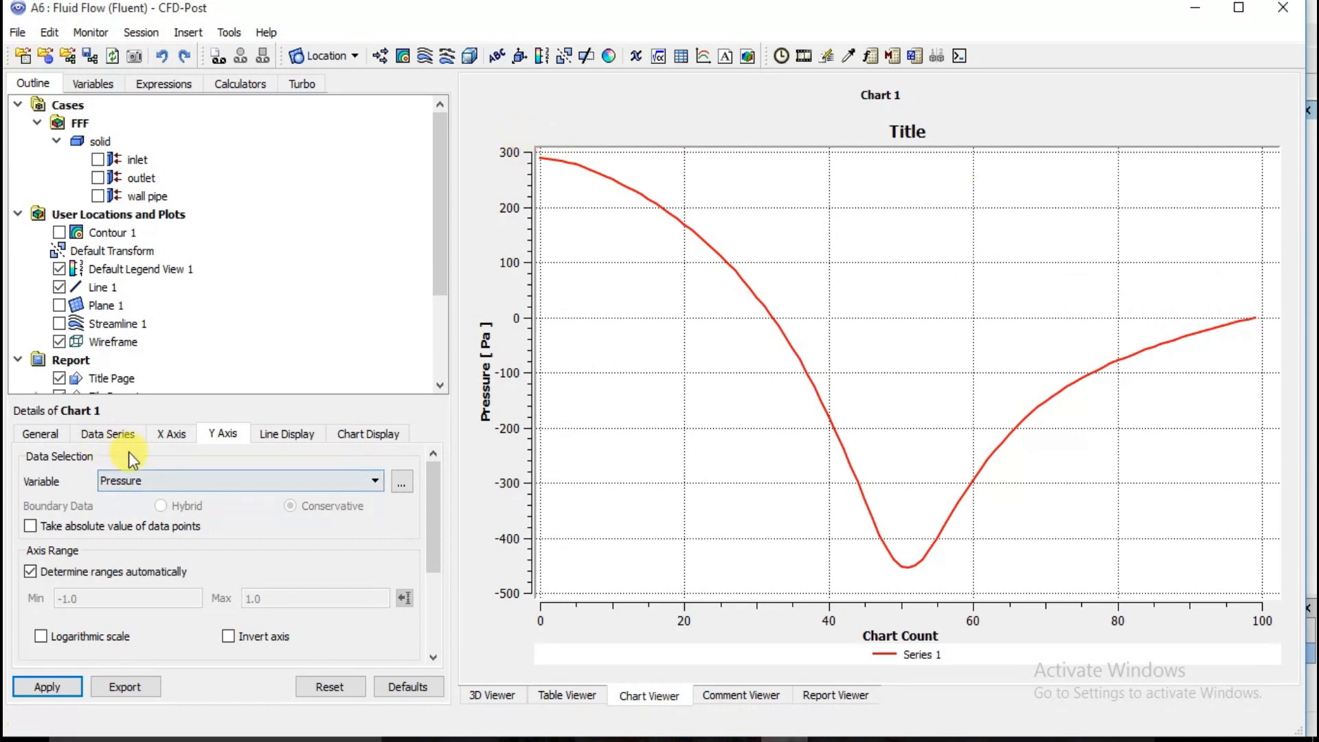
Step: Change the chart's Y axis variable to Velocity, apply it, and close CFD-Post
left_click(143, 479)
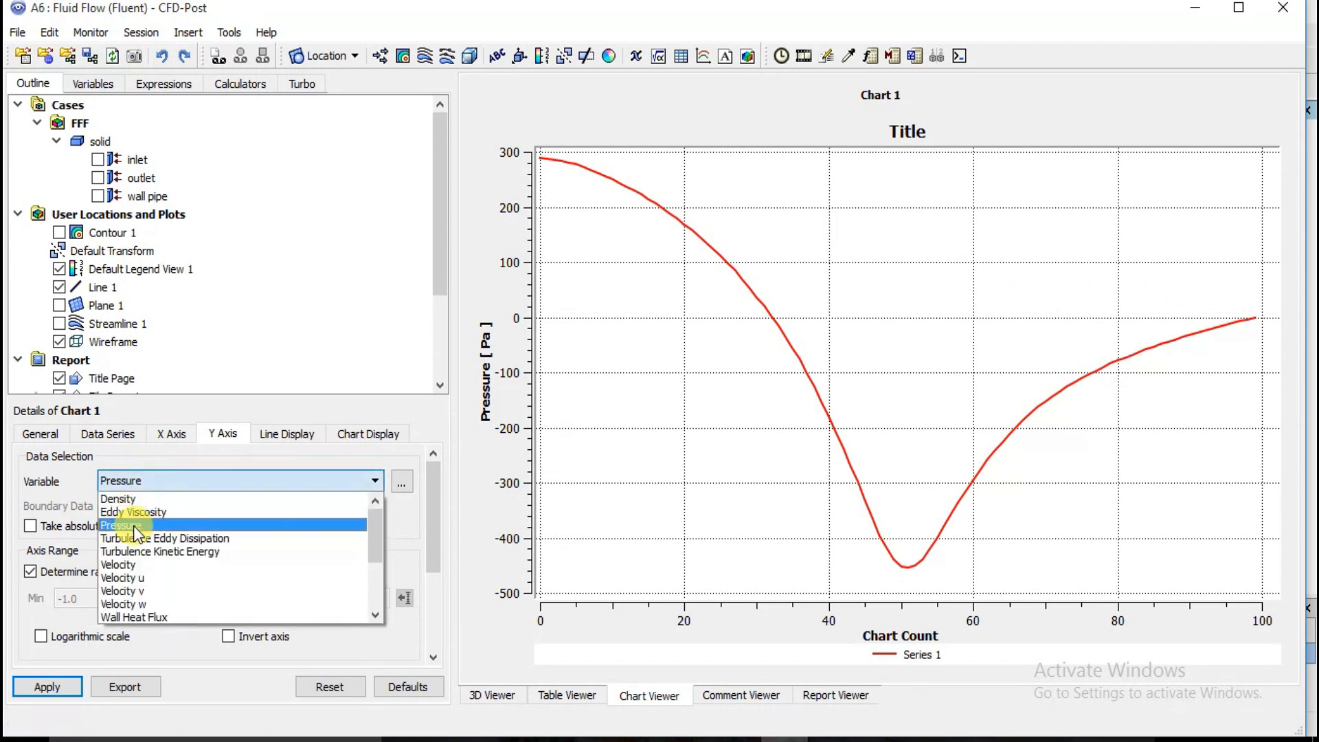
left_click(145, 567)
left_click(67, 682)
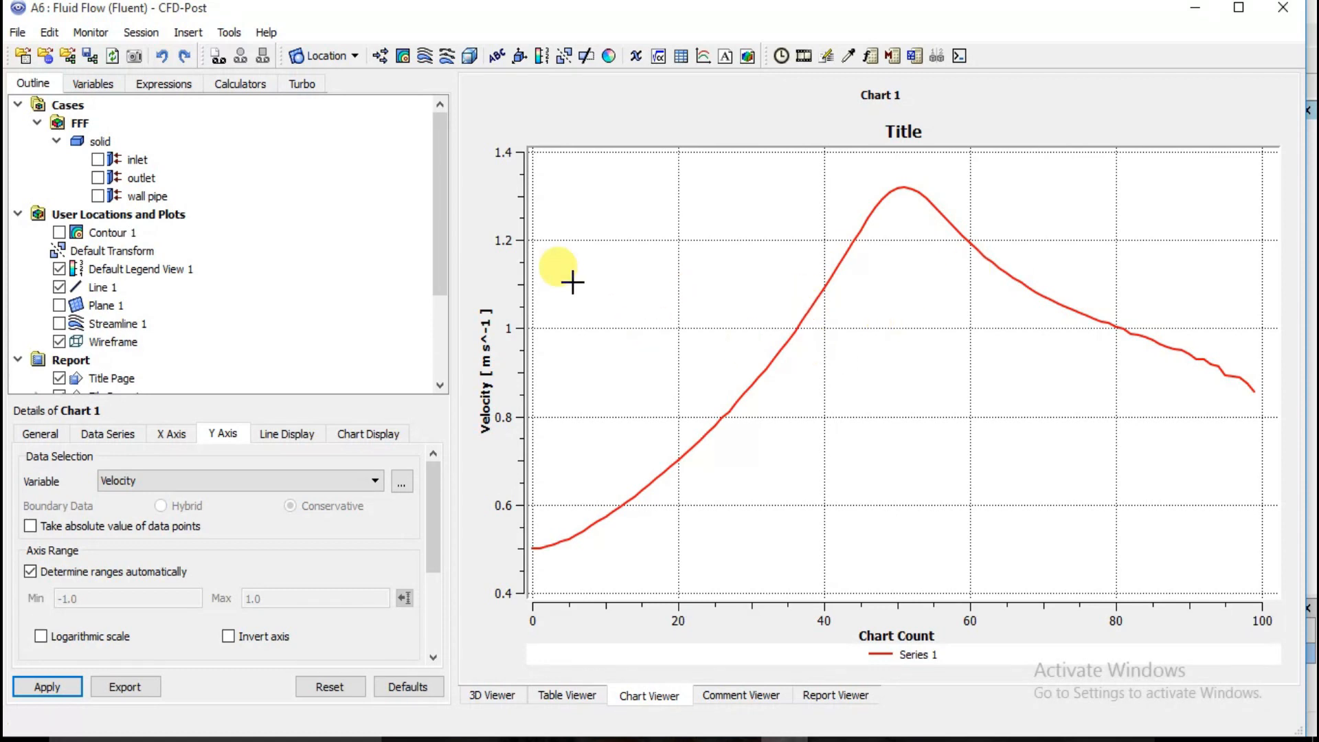
left_click(17, 32)
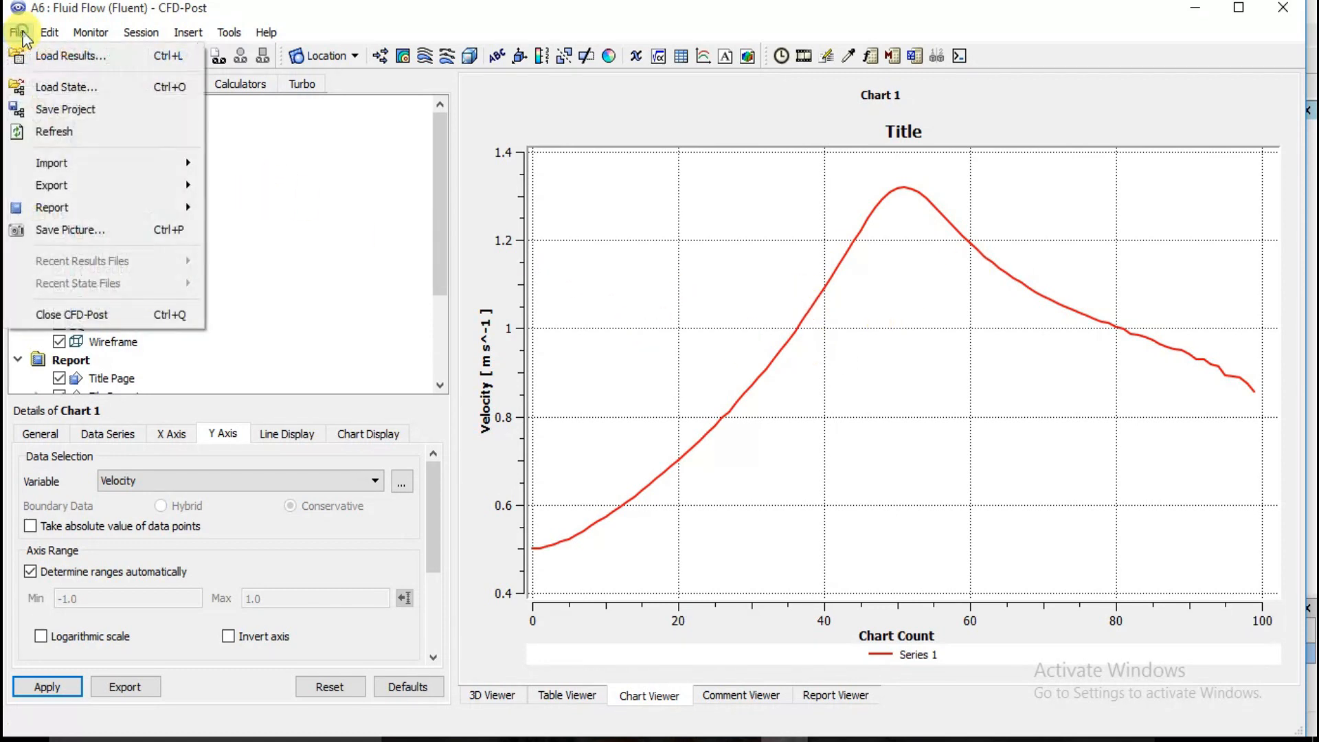
left_click(98, 316)
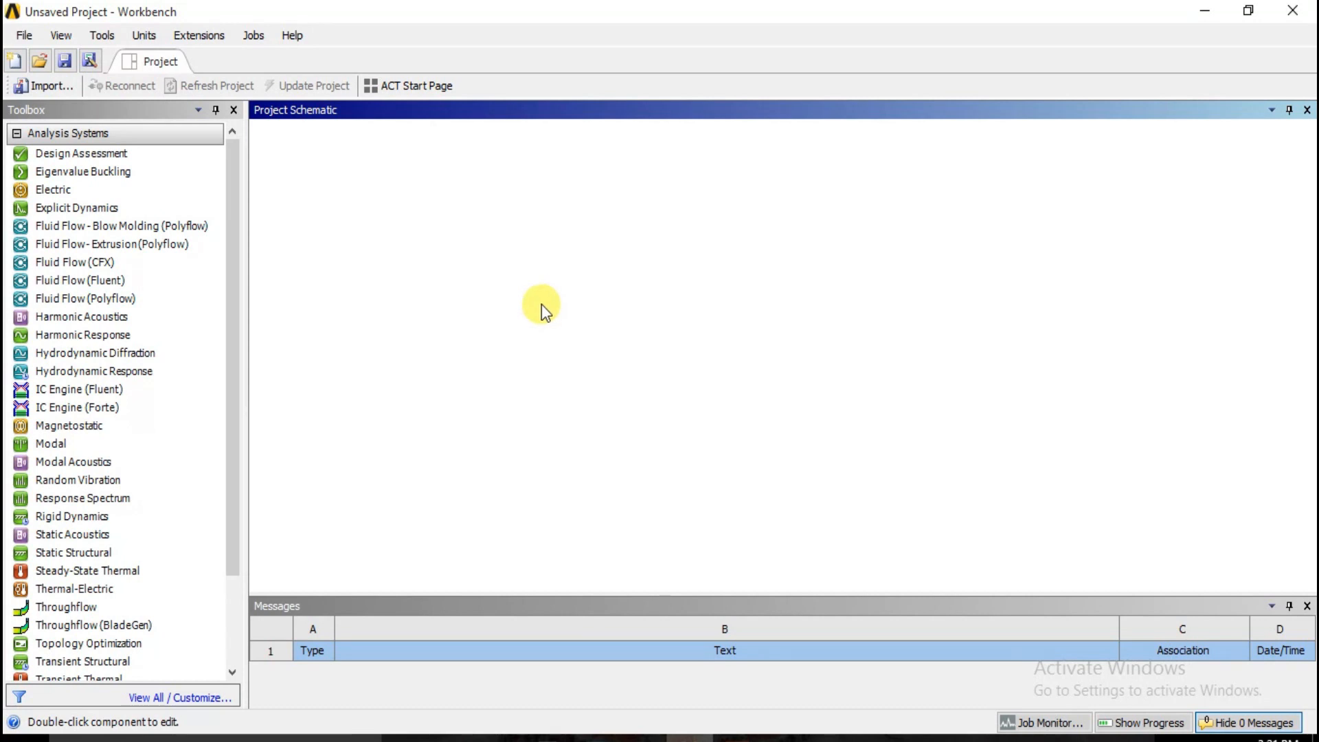
Step: Add a Fluid Flow (Fluent) system to the empty Workbench project and open its geometry in DesignModeler
double_click(88, 280)
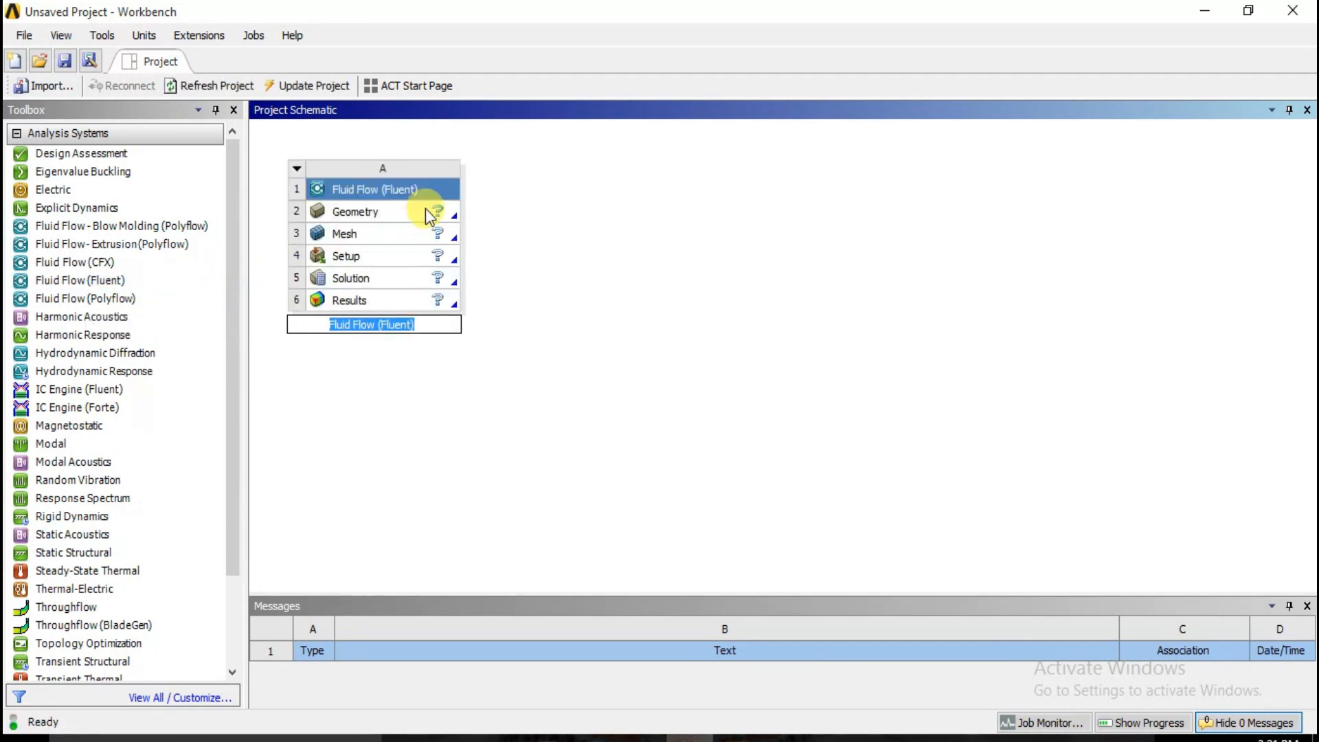
left_click(426, 209)
right_click(426, 209)
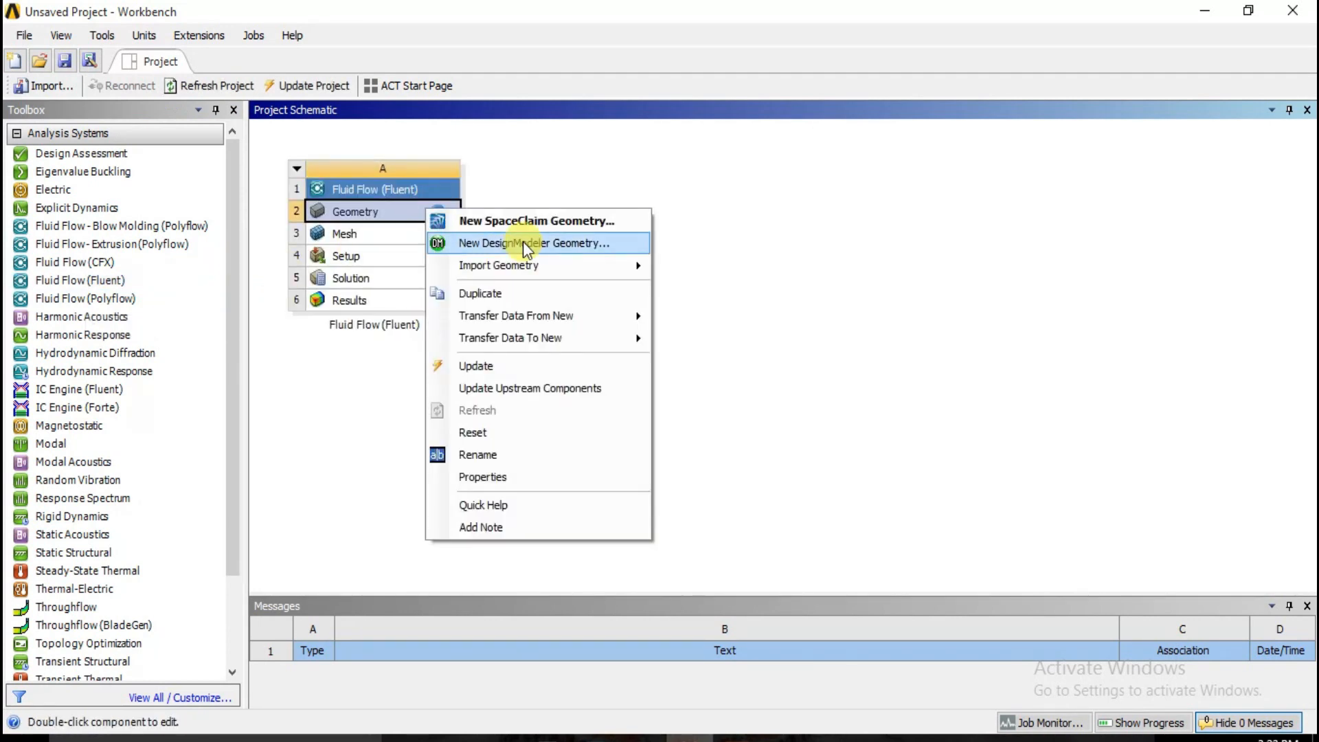
left_click(530, 242)
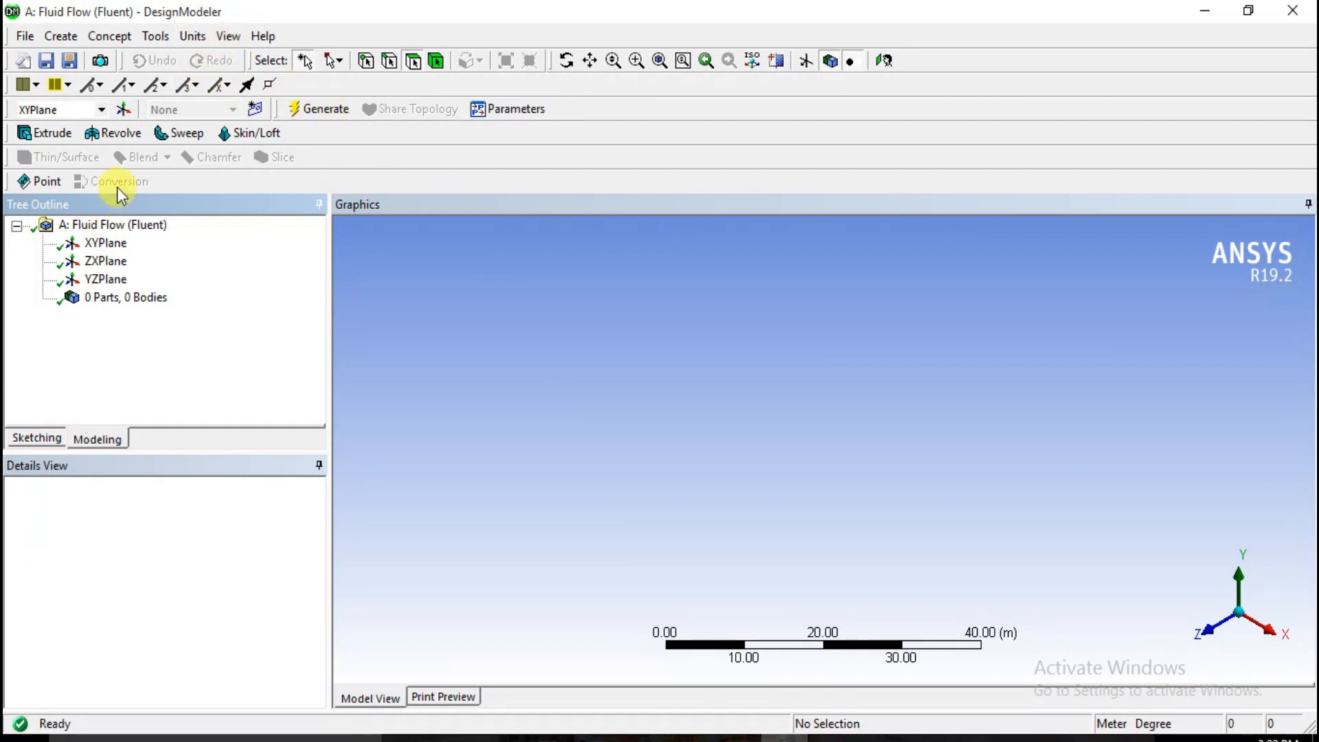
Step: Set the model's length unit to centimeter
left_click(176, 38)
mouse_move(192, 35)
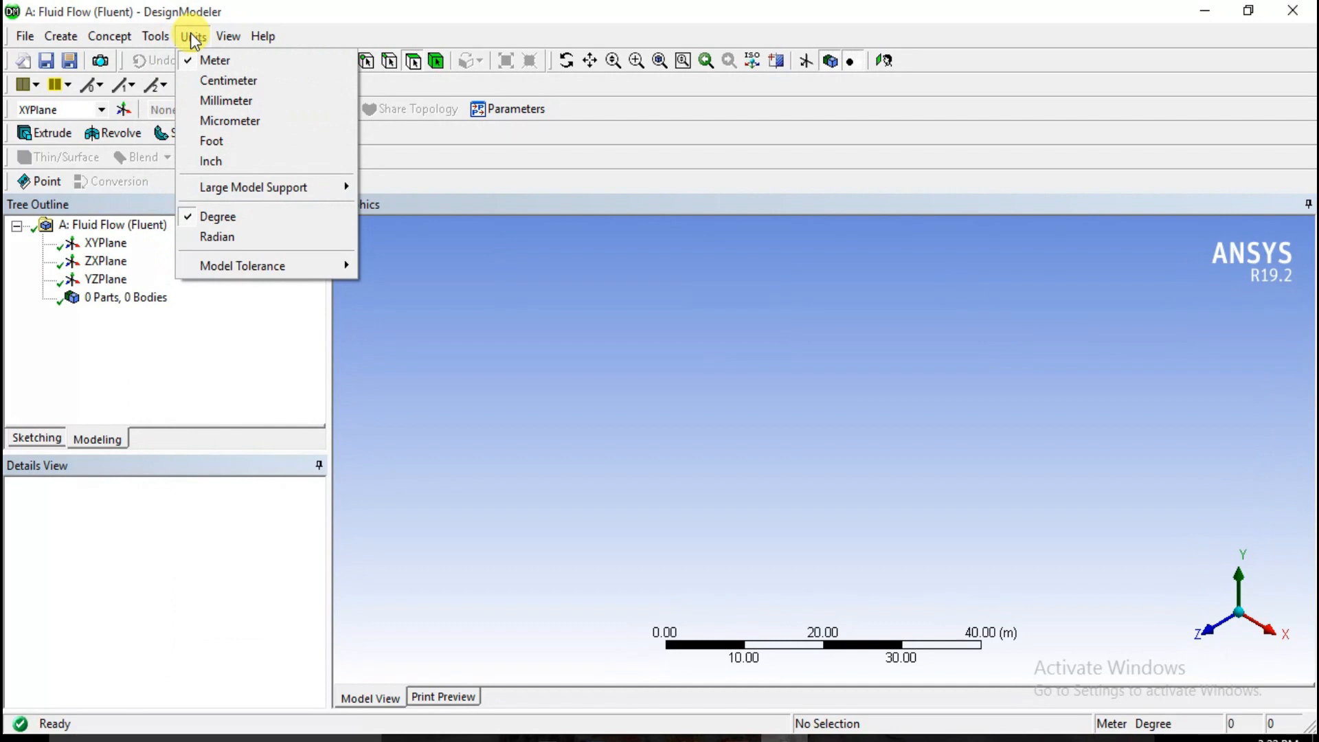
left_click(208, 80)
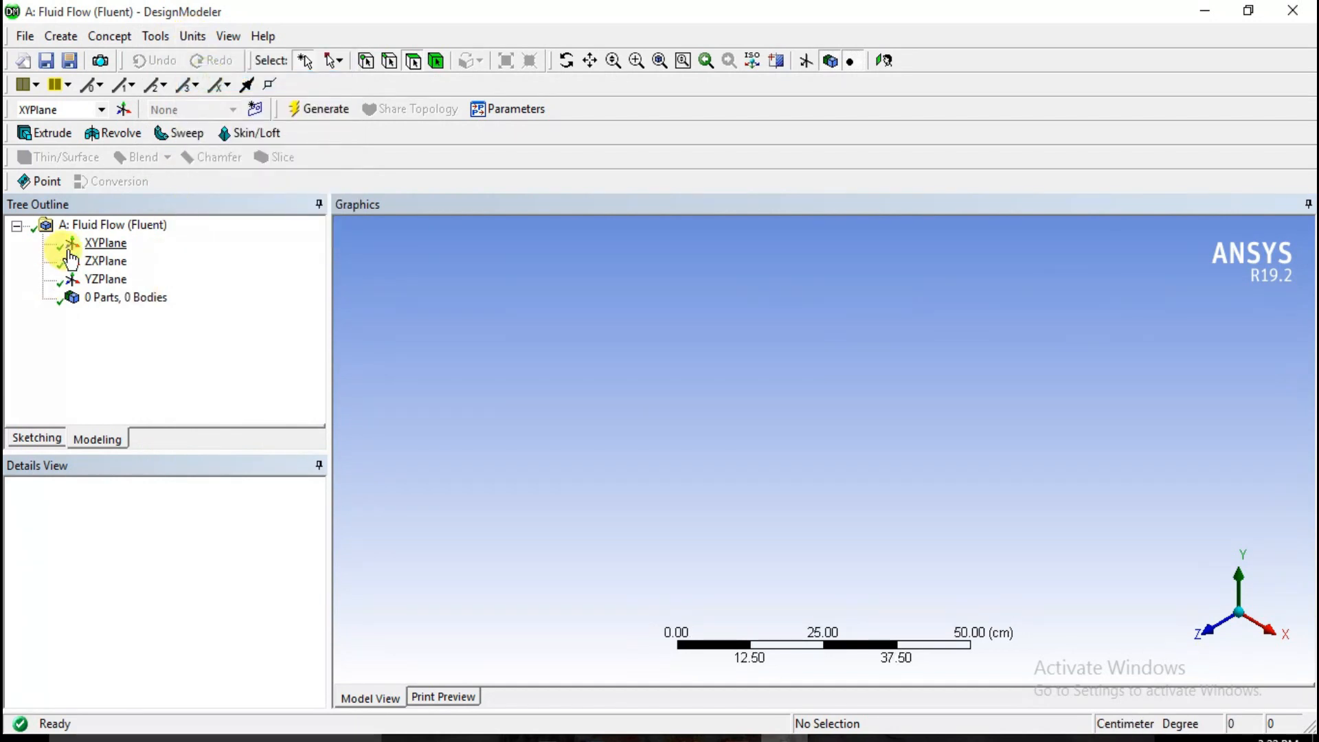
Step: Create a new sketch on the XYPlane and view it face-on
left_click(100, 243)
left_click(254, 109)
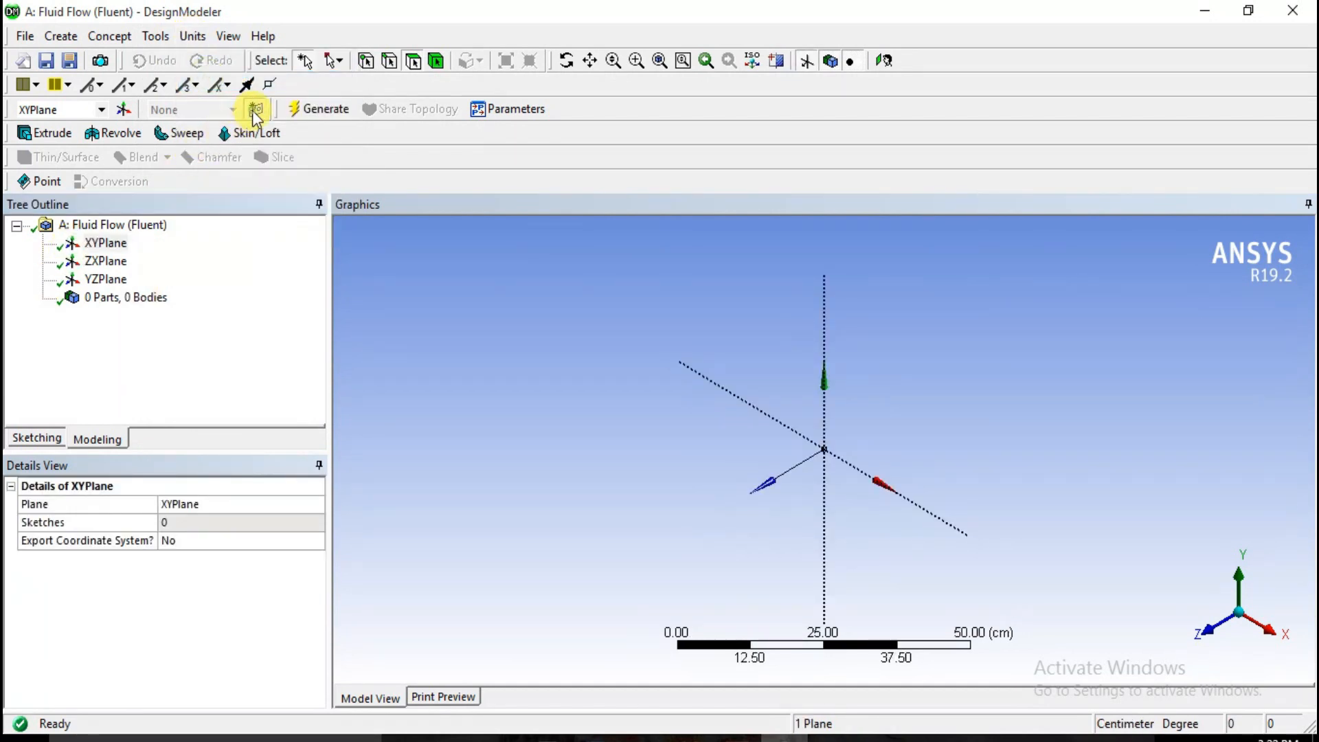
right_click(125, 267)
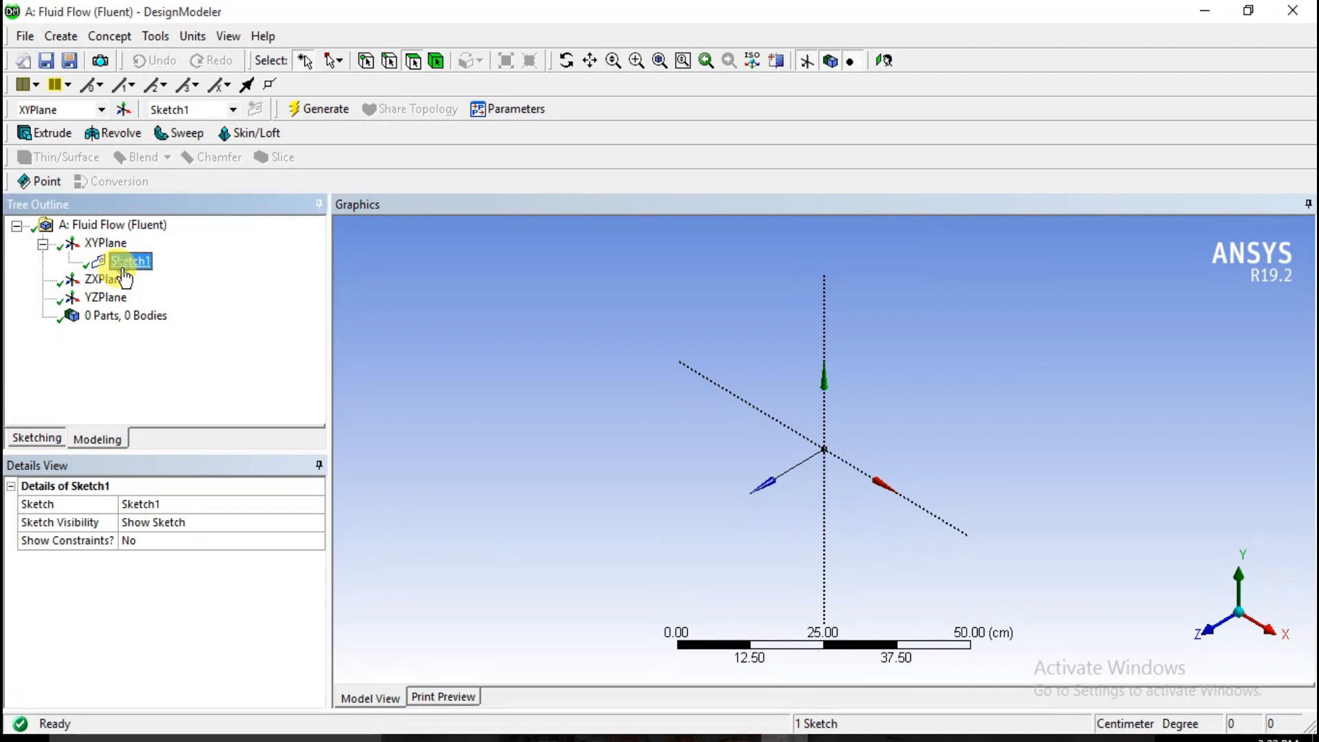
left_click(206, 322)
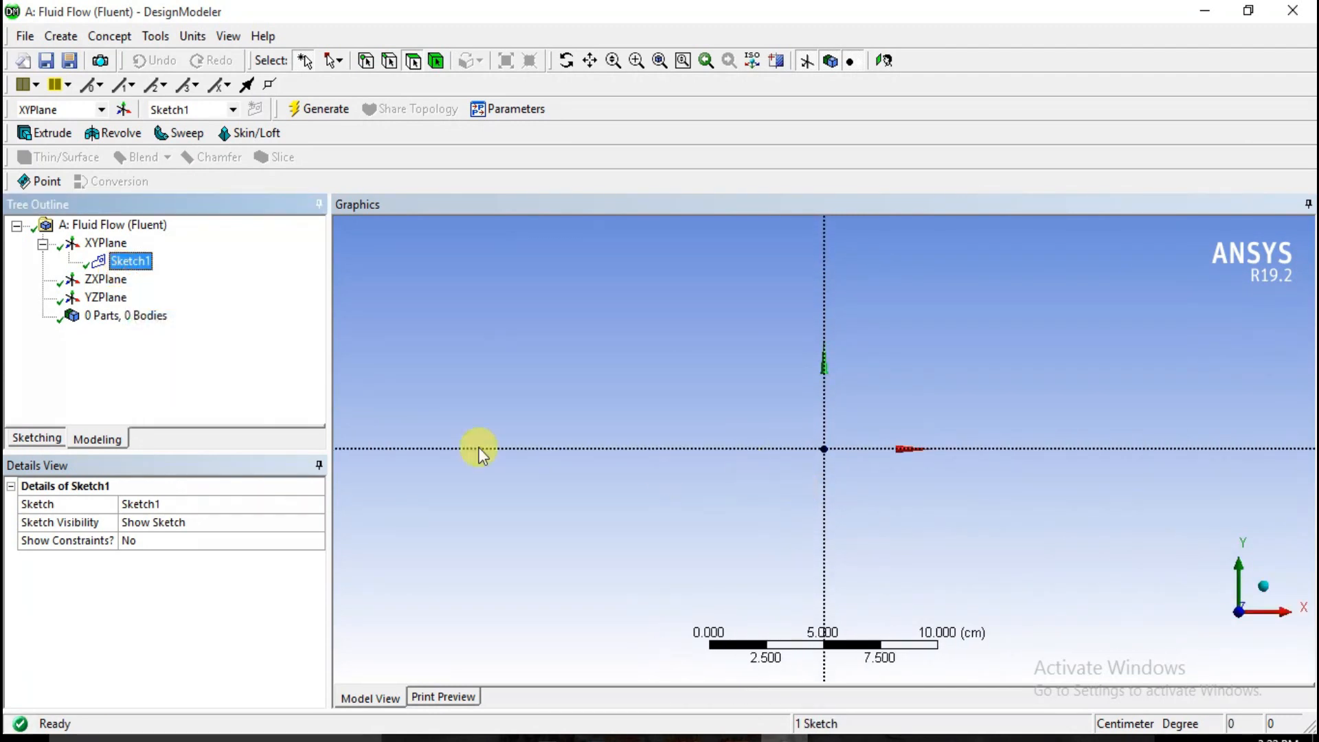
Step: Draw an upright rectangle about 1 cm wide and 3.8 cm high across the Y axis, above the origin
left_click(39, 439)
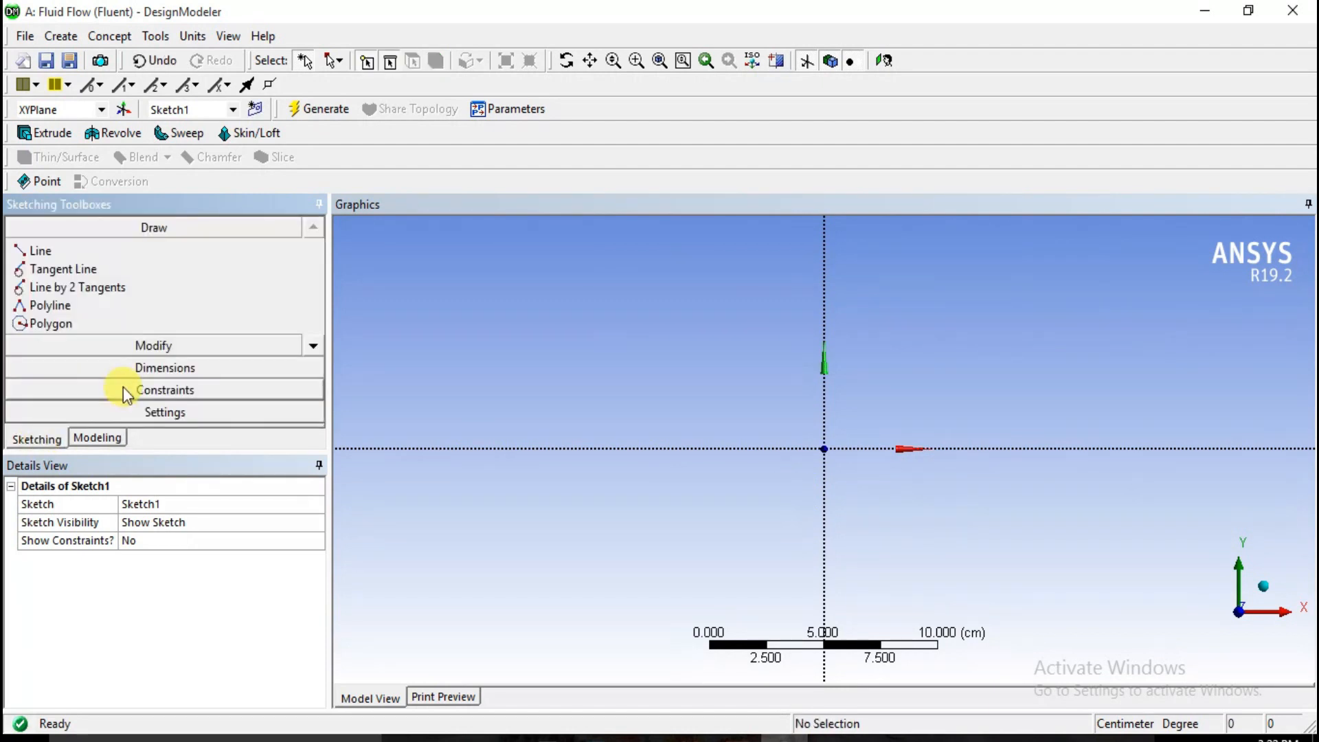
left_click(314, 345)
left_click(313, 346)
left_click(51, 305)
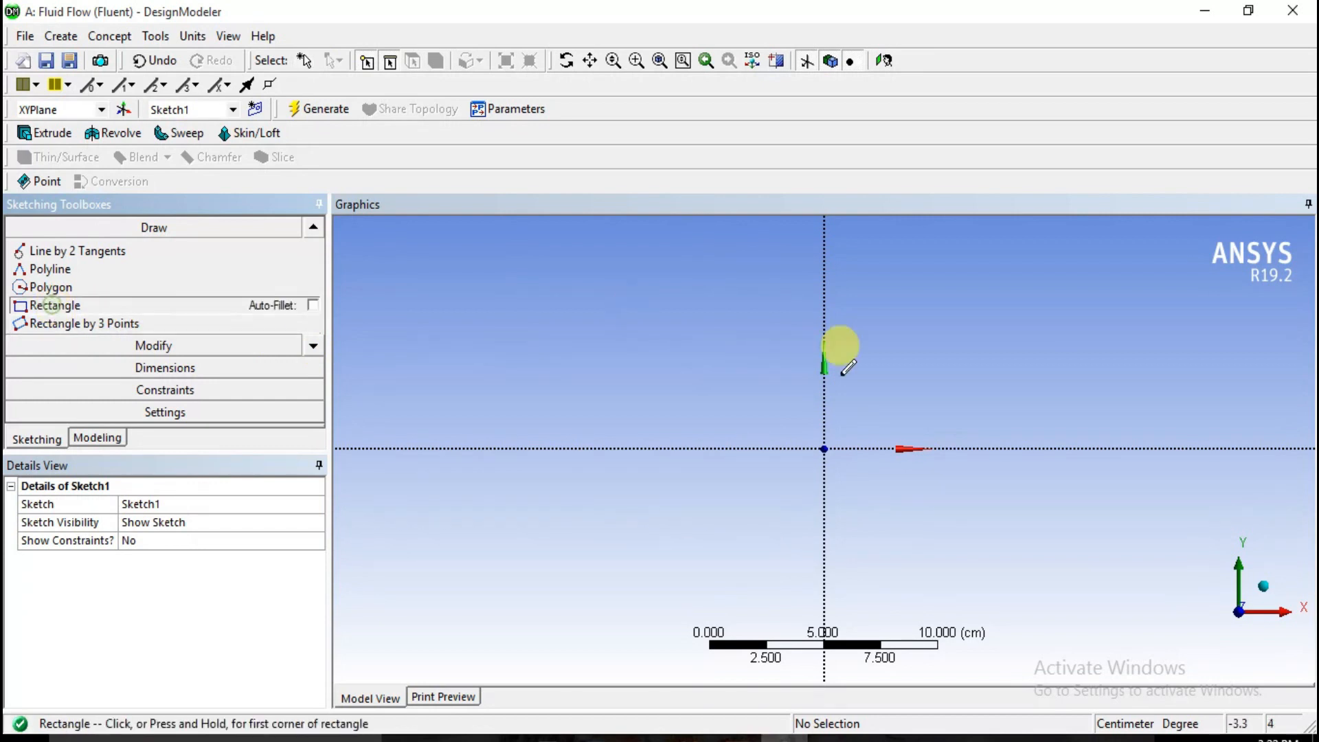
left_click(811, 398)
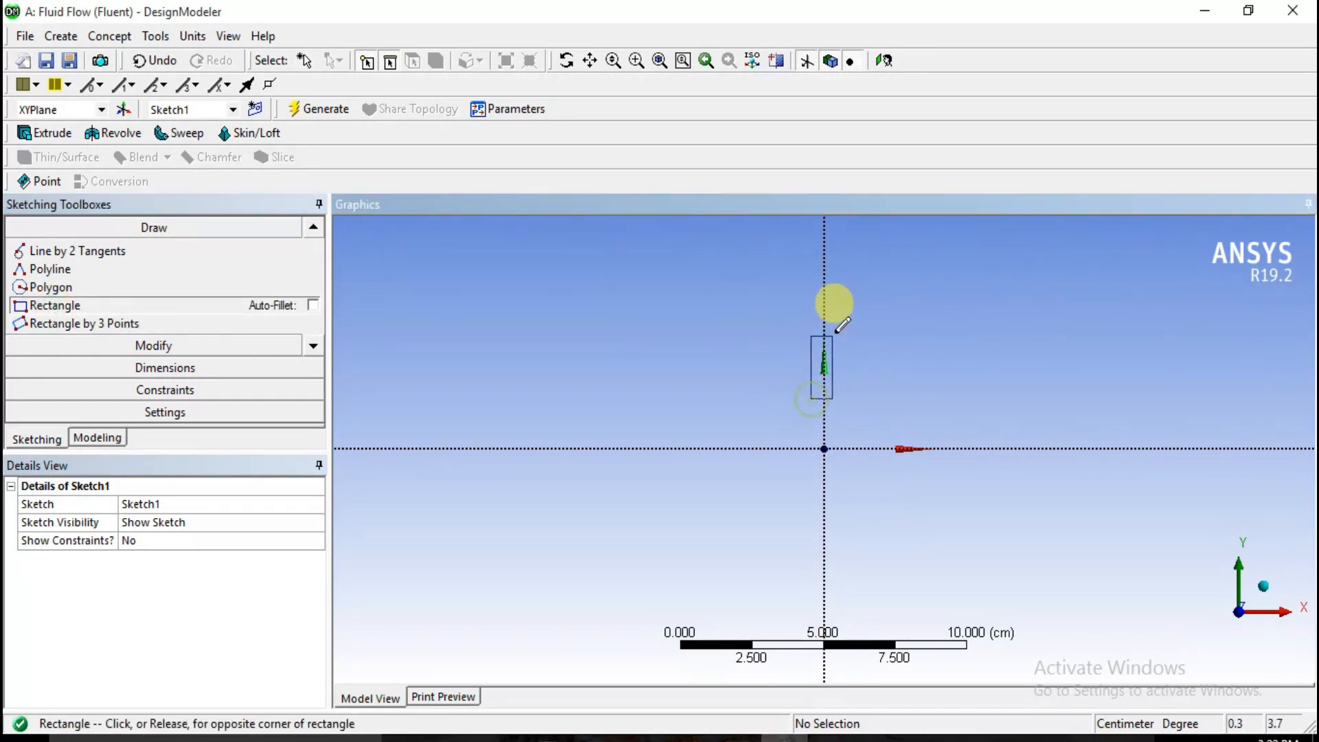
left_click(842, 287)
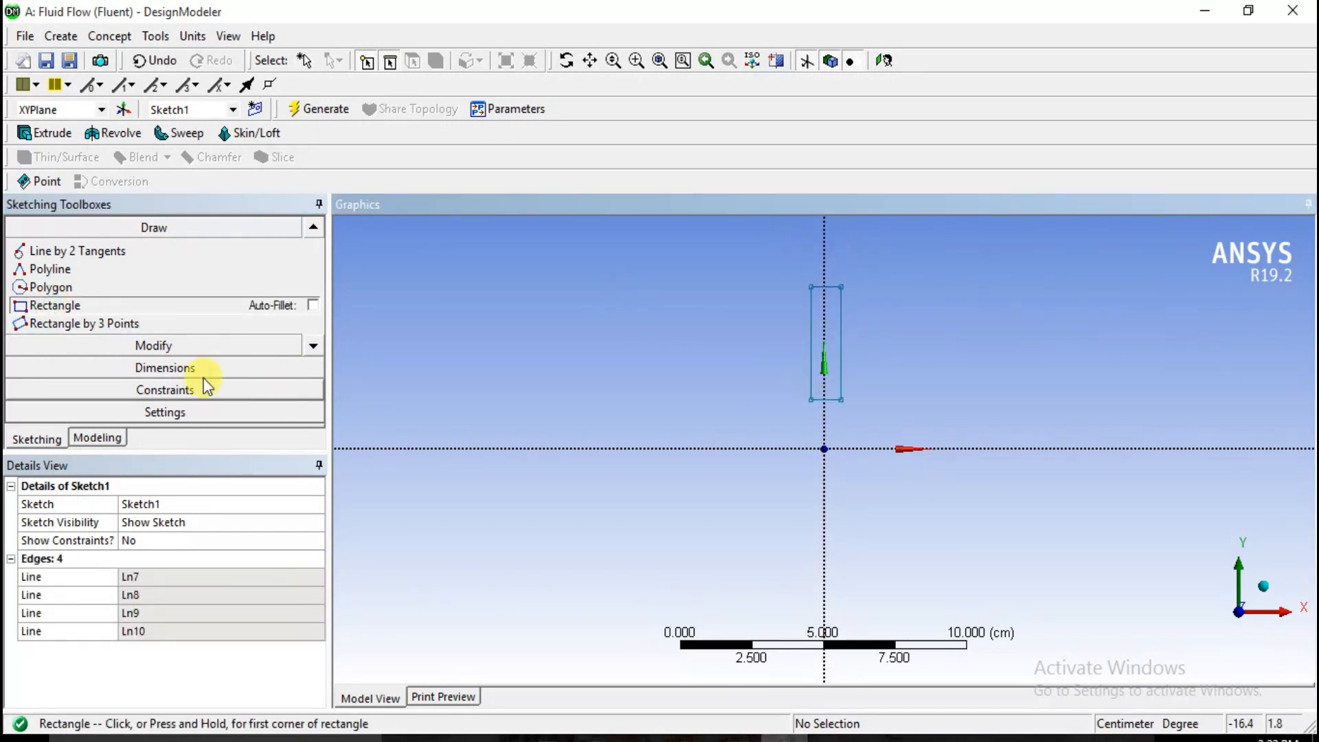
Step: Dimension the distance from the Y axis to the rectangle's left side, and the rectangle's width
left_click(123, 362)
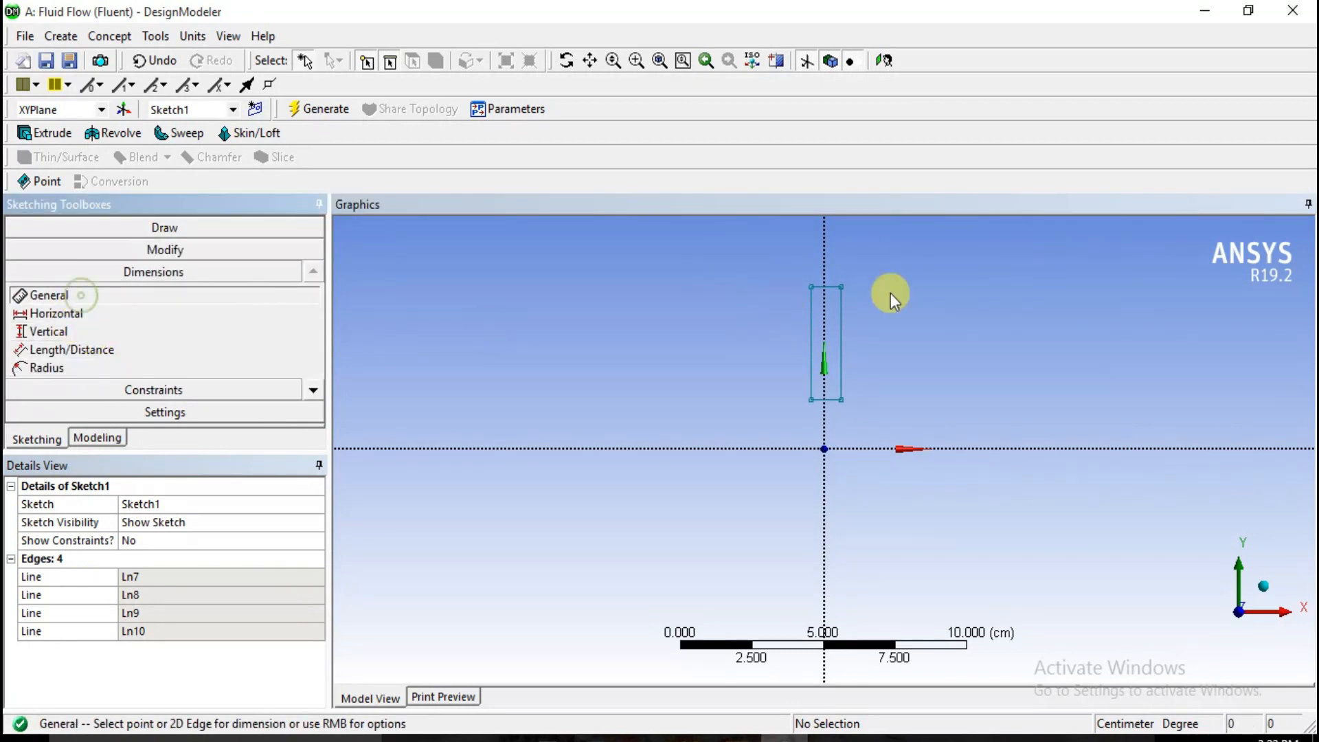
scroll(890, 292, "up", 2)
left_click(824, 407)
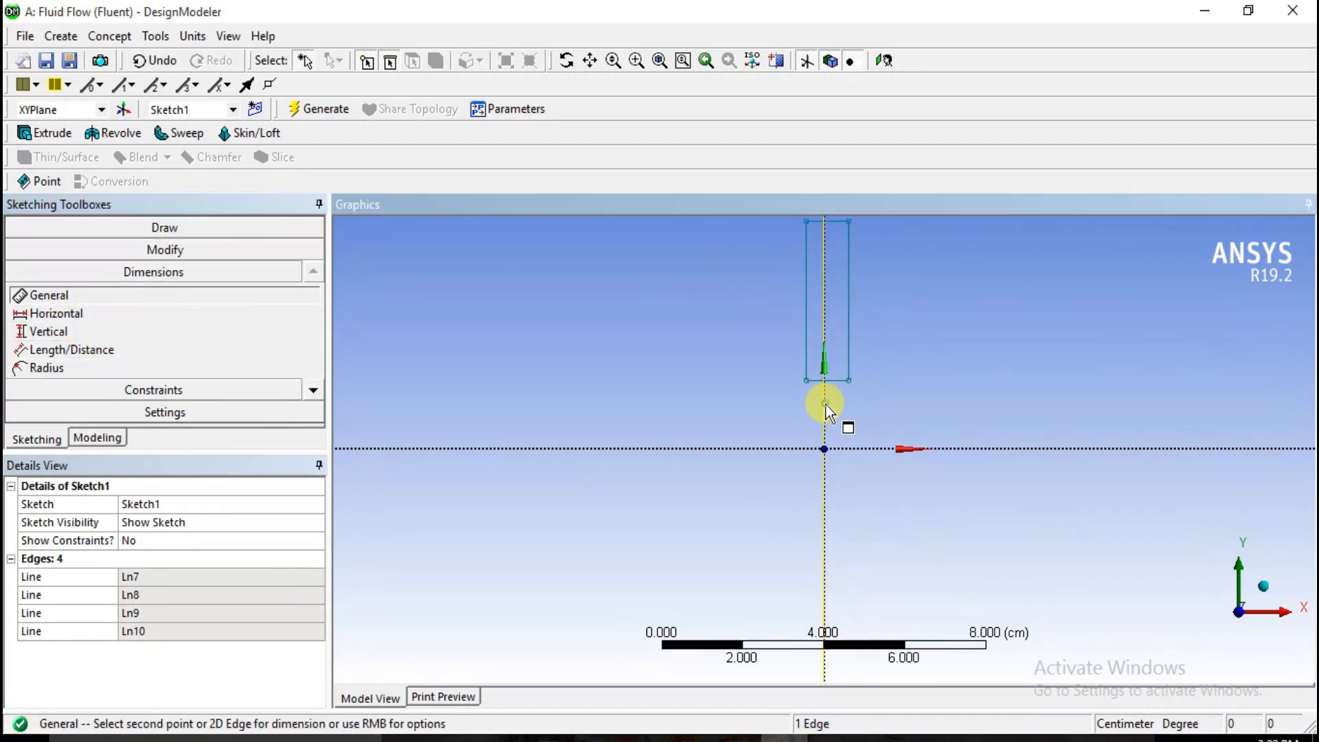
left_click(805, 377)
left_click(817, 380)
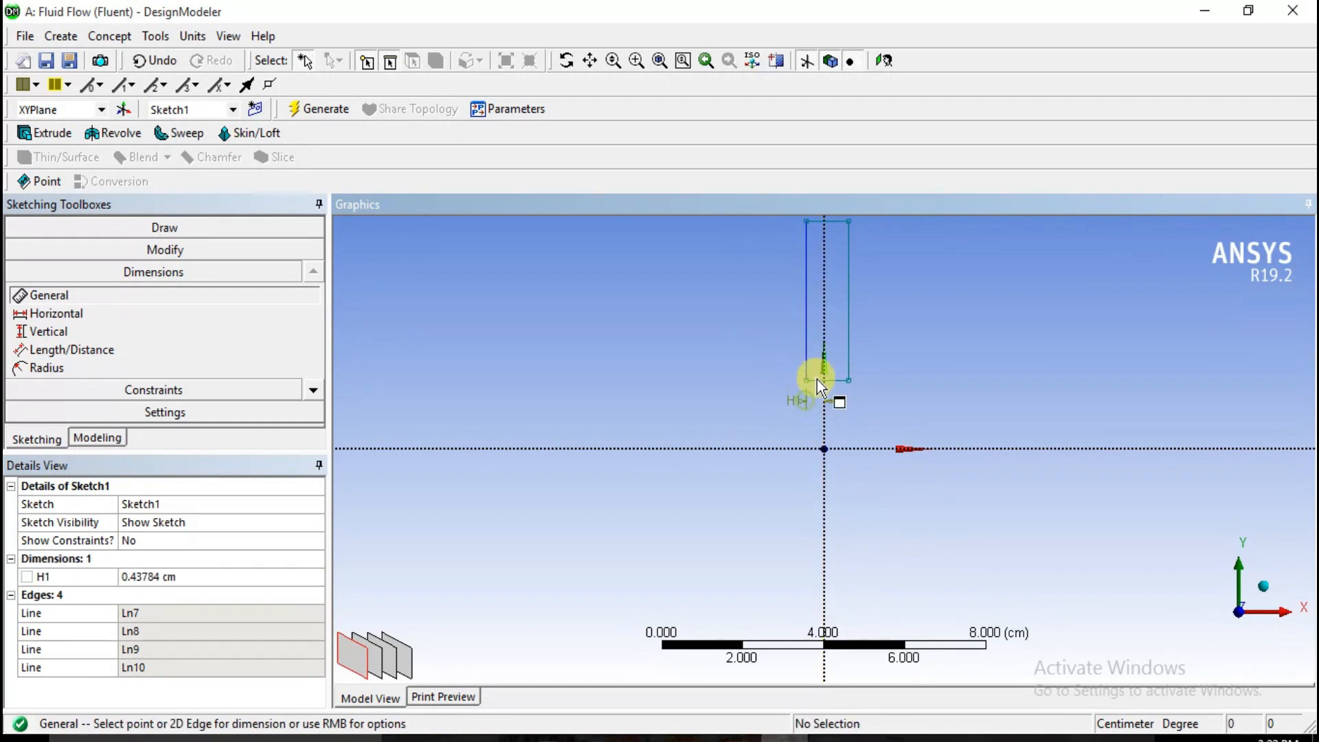
left_click(830, 382)
left_click(832, 416)
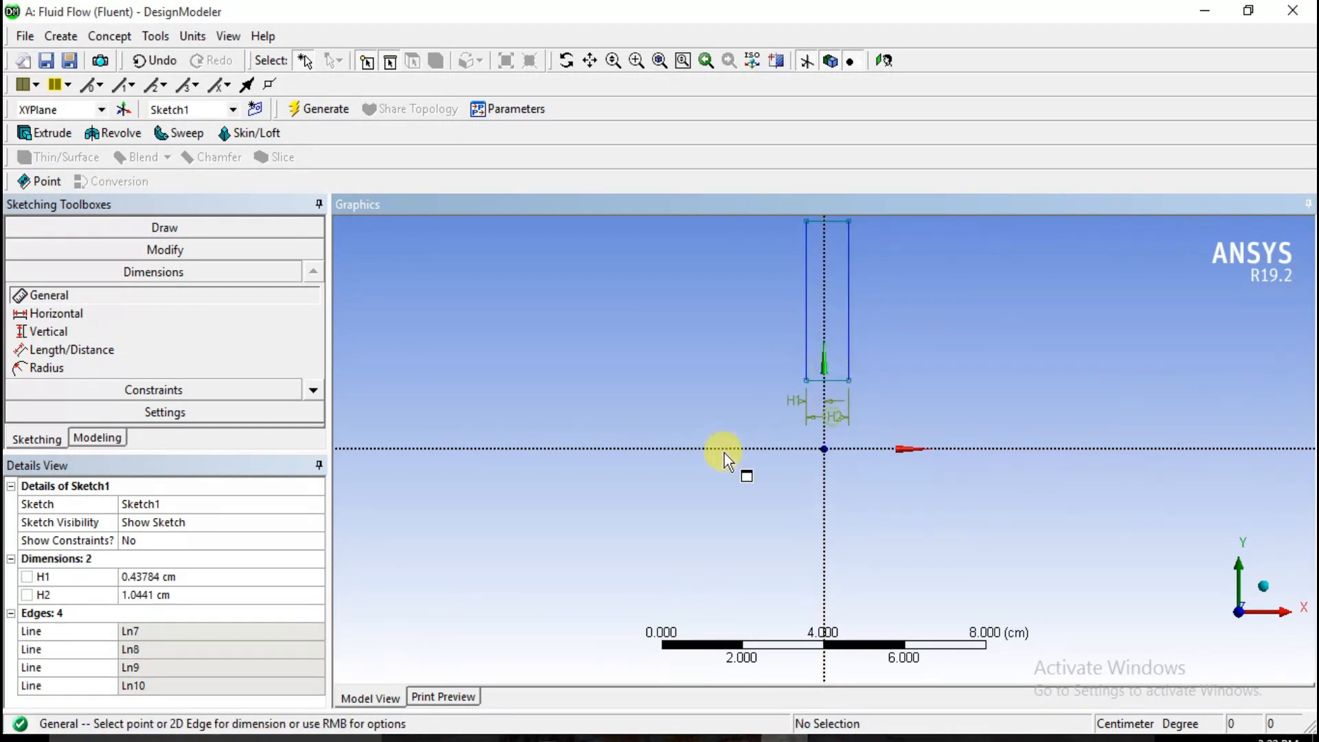
Step: Set the left side's distance from the Y axis to 0.25 cm and the rectangle's width to 0.5 cm
left_click(167, 577)
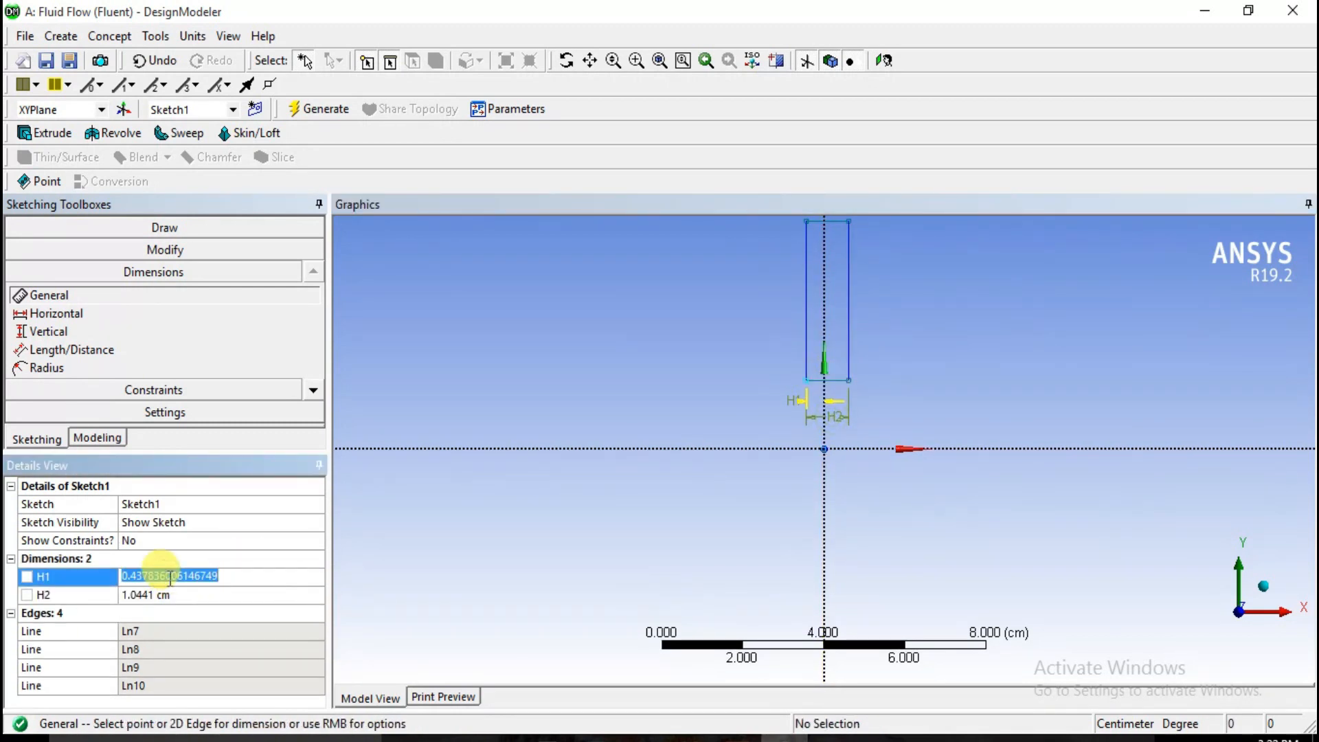
type("0.25")
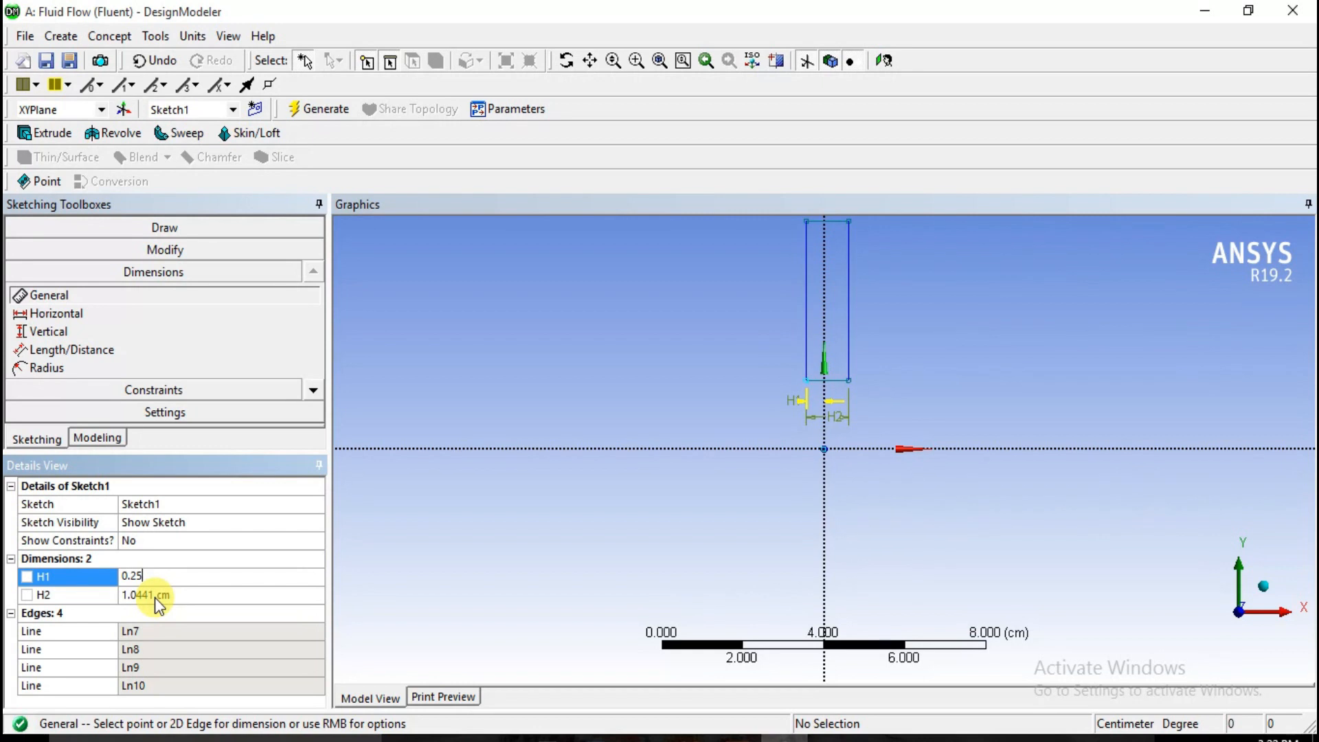
left_click(155, 596)
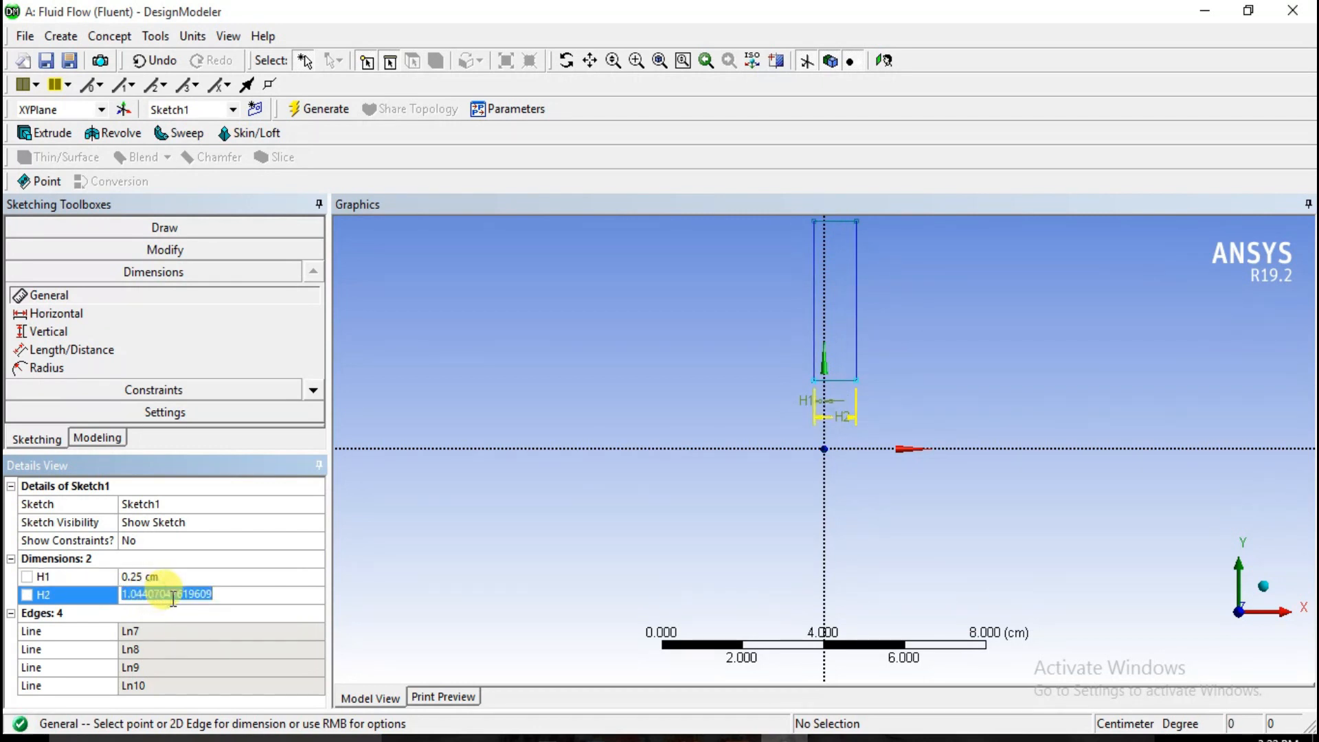
type("0.5")
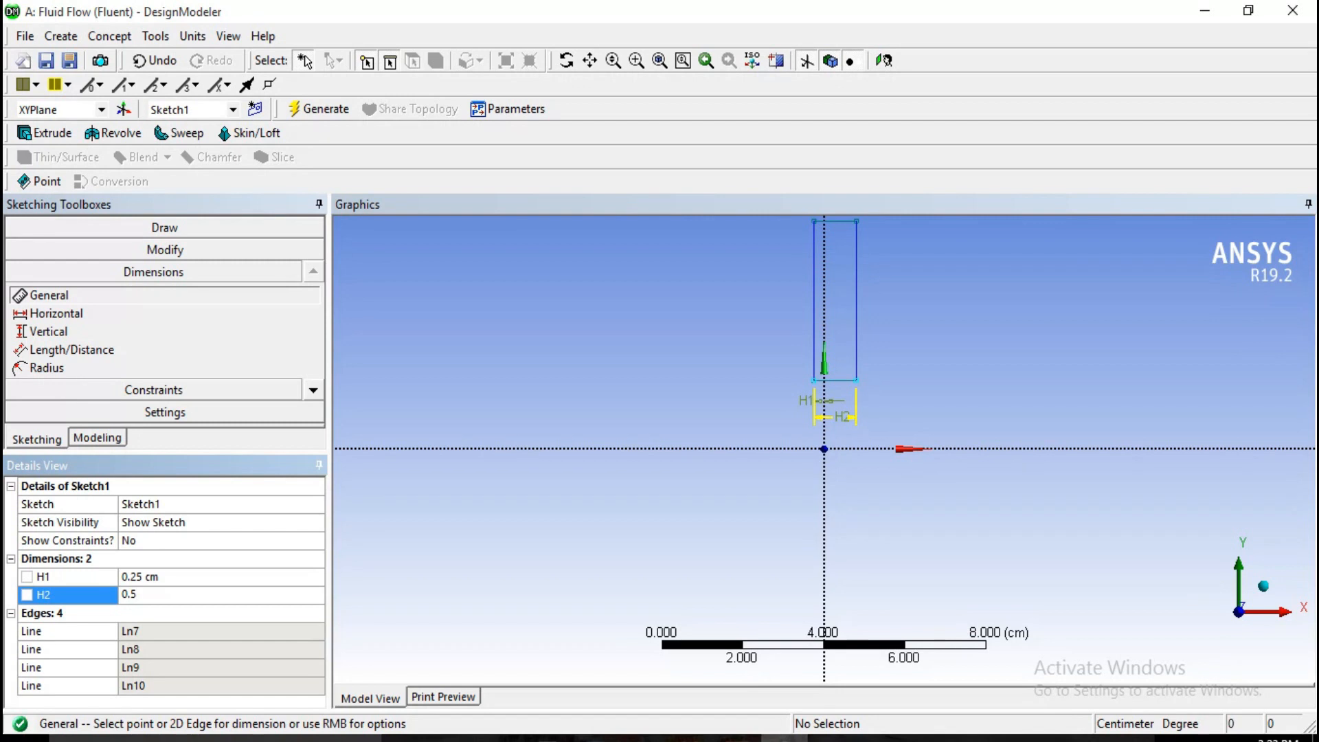
key("Return")
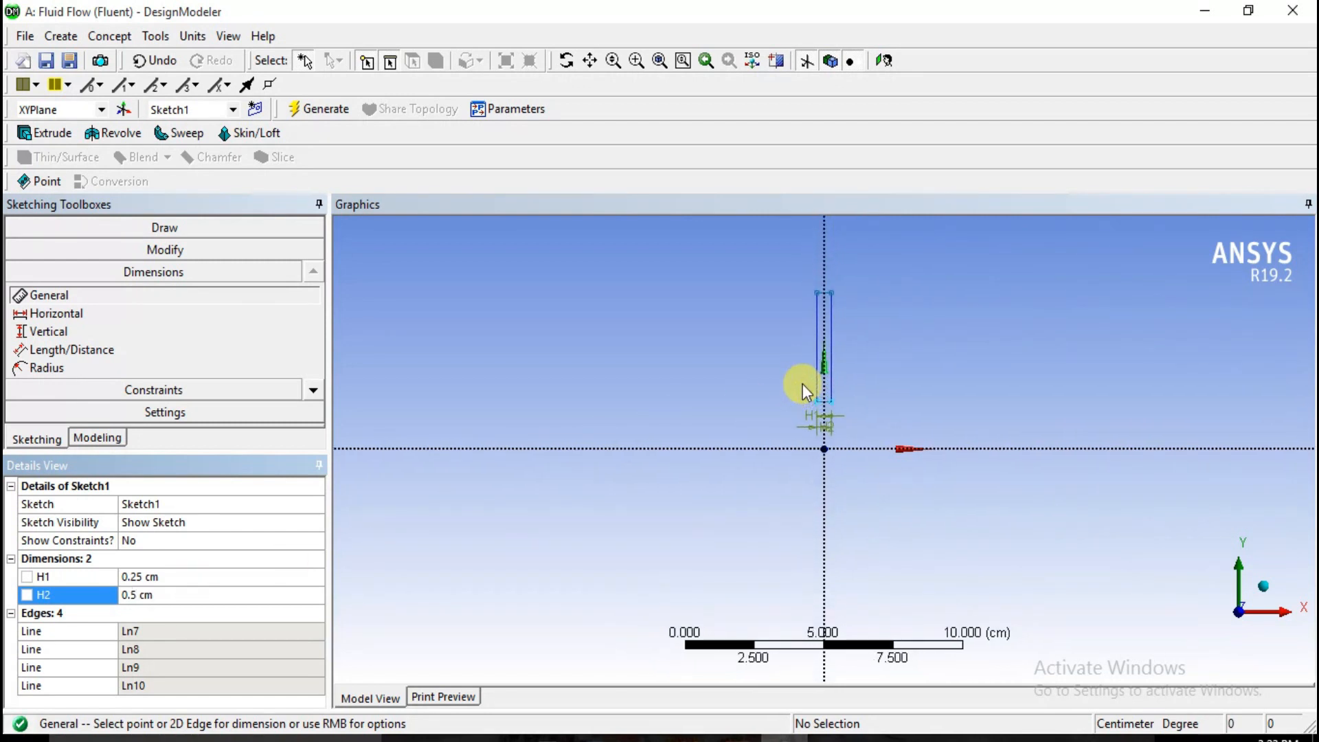
Step: Dimension the rectangle's height along its left side and set it to 1 cm
left_click(813, 340)
left_click(774, 353)
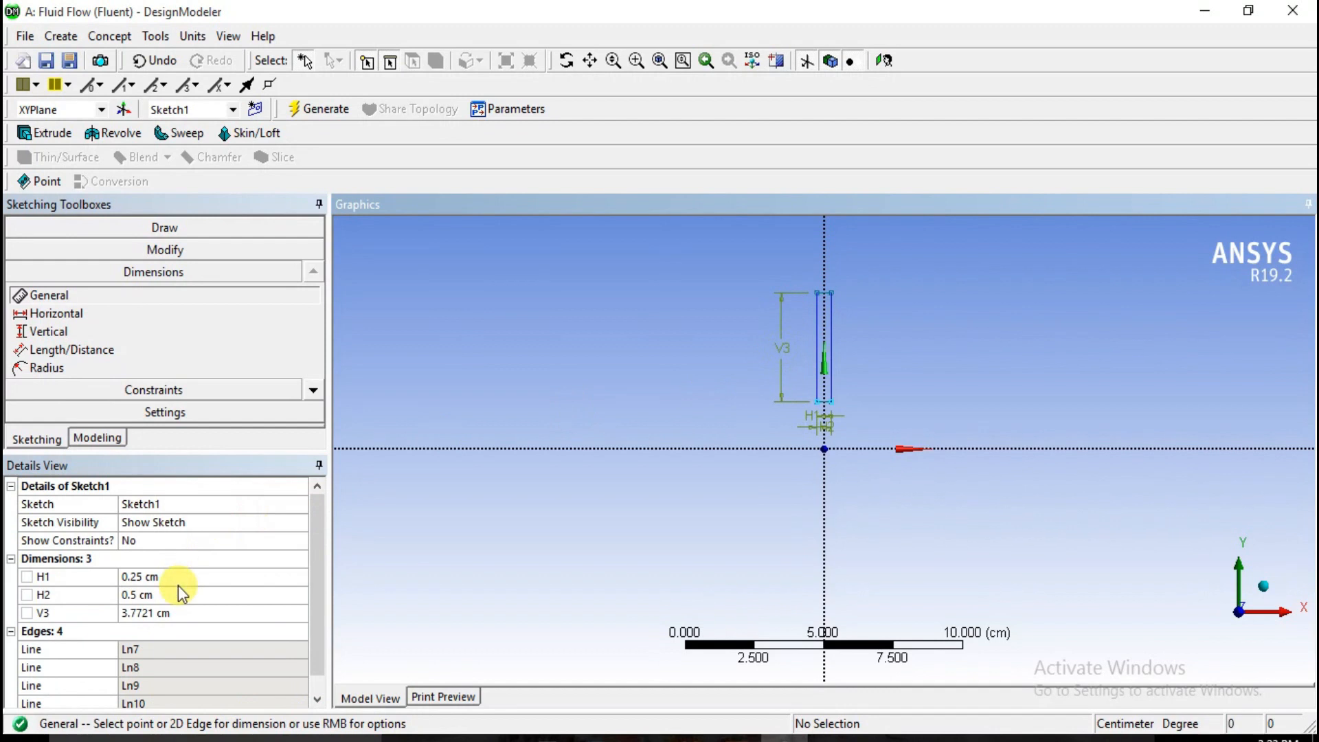
left_click(162, 612)
type("1")
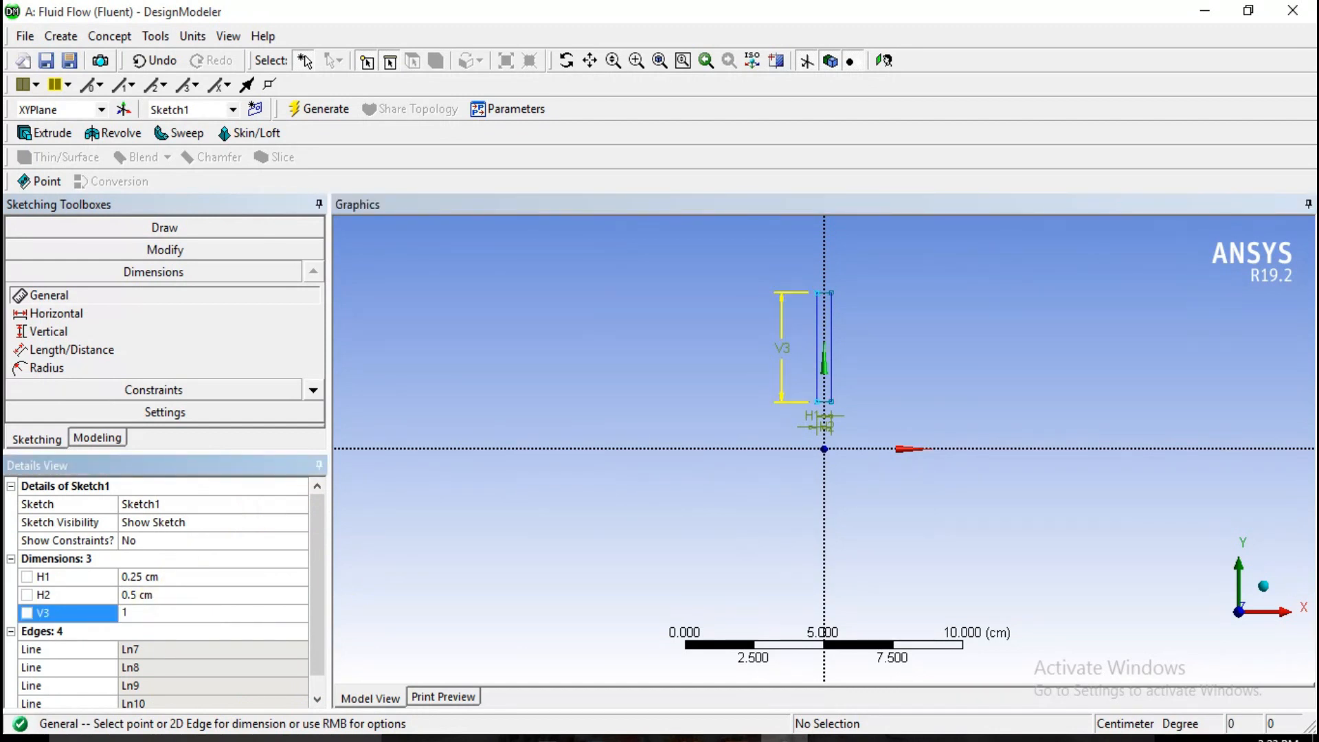
key("Return")
scroll(762, 476, "up", 4)
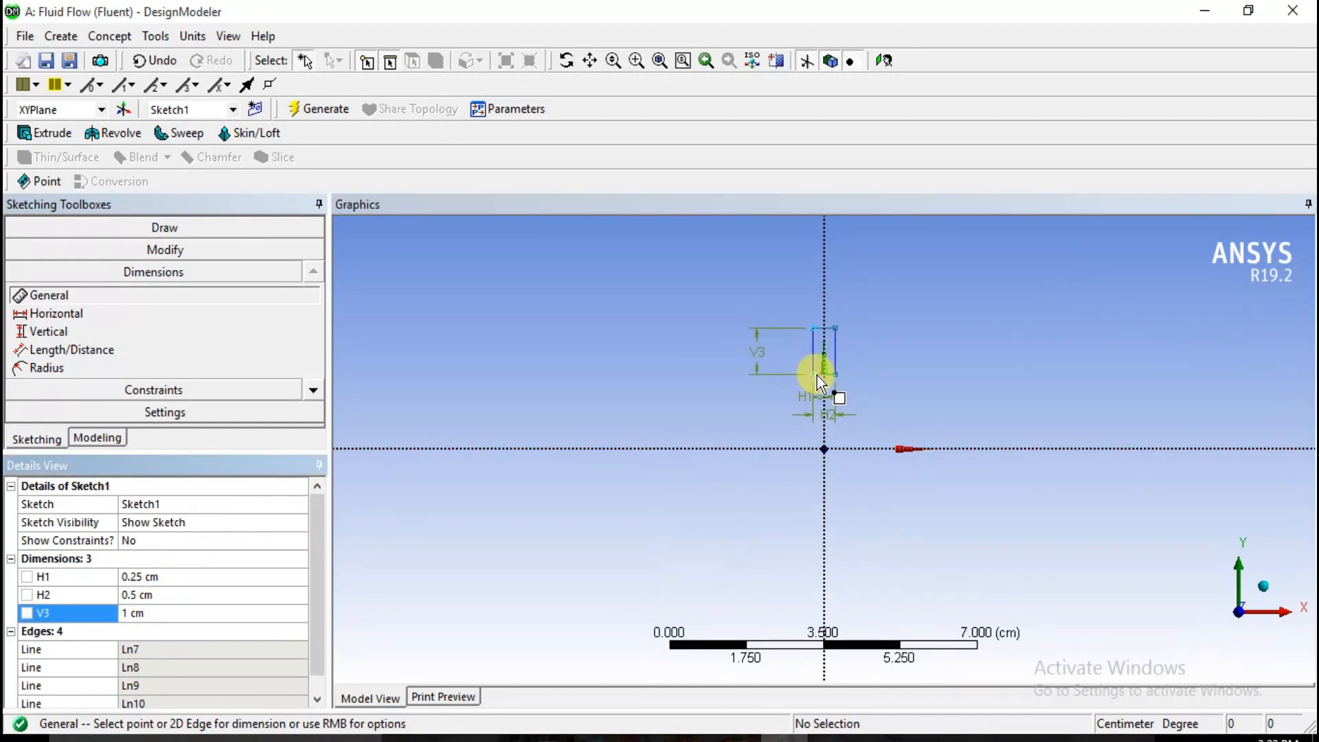
Step: Dimension the vertical distance from the rectangle's lower-left corner to the X axis and set it to 1 cm
left_click(814, 374)
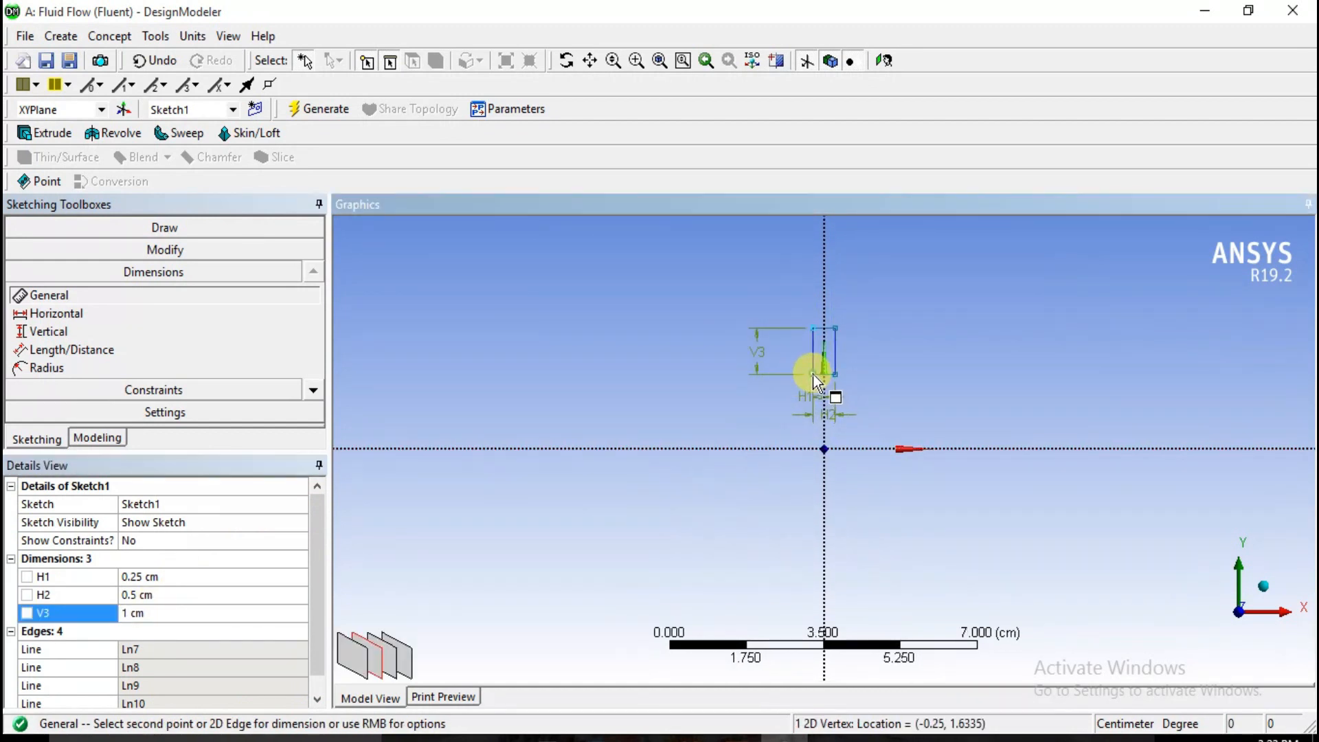
left_click(812, 448)
left_click(774, 406)
left_click(169, 630)
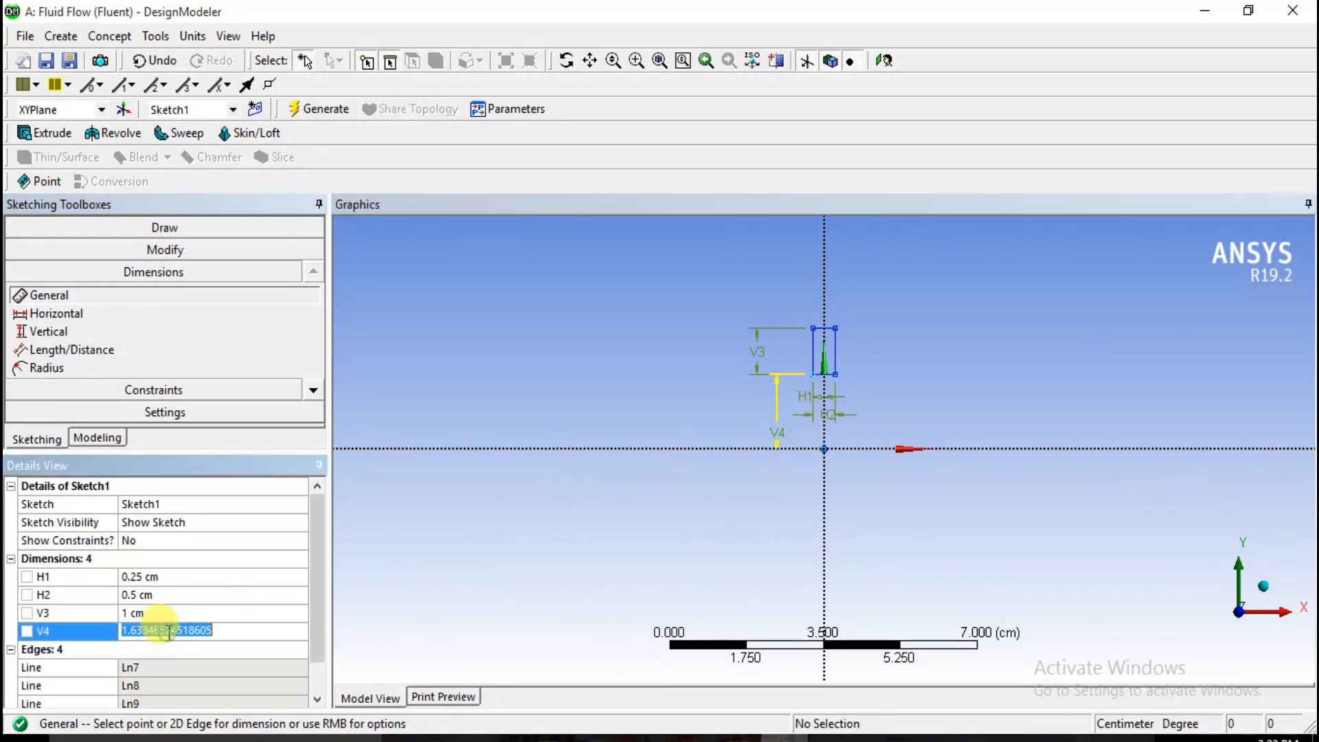
type("1")
key("Return")
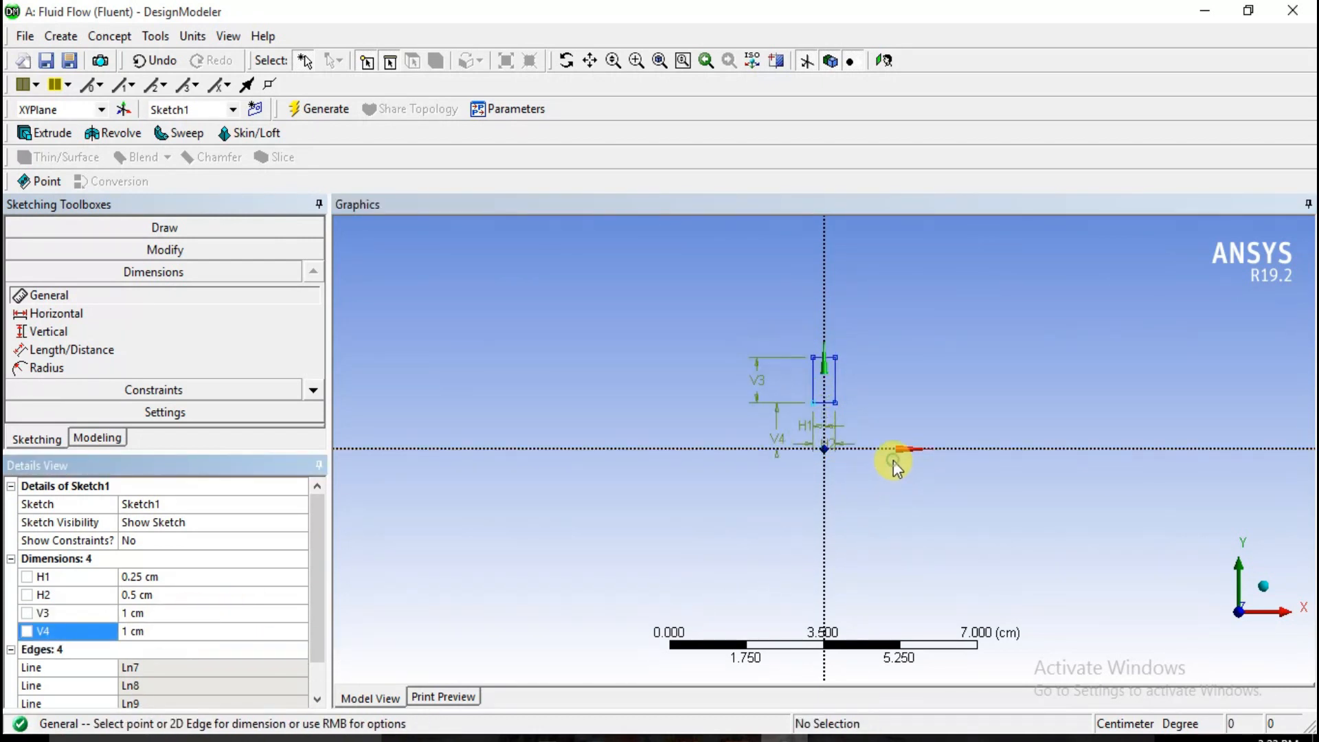
scroll(893, 460, "up", 2)
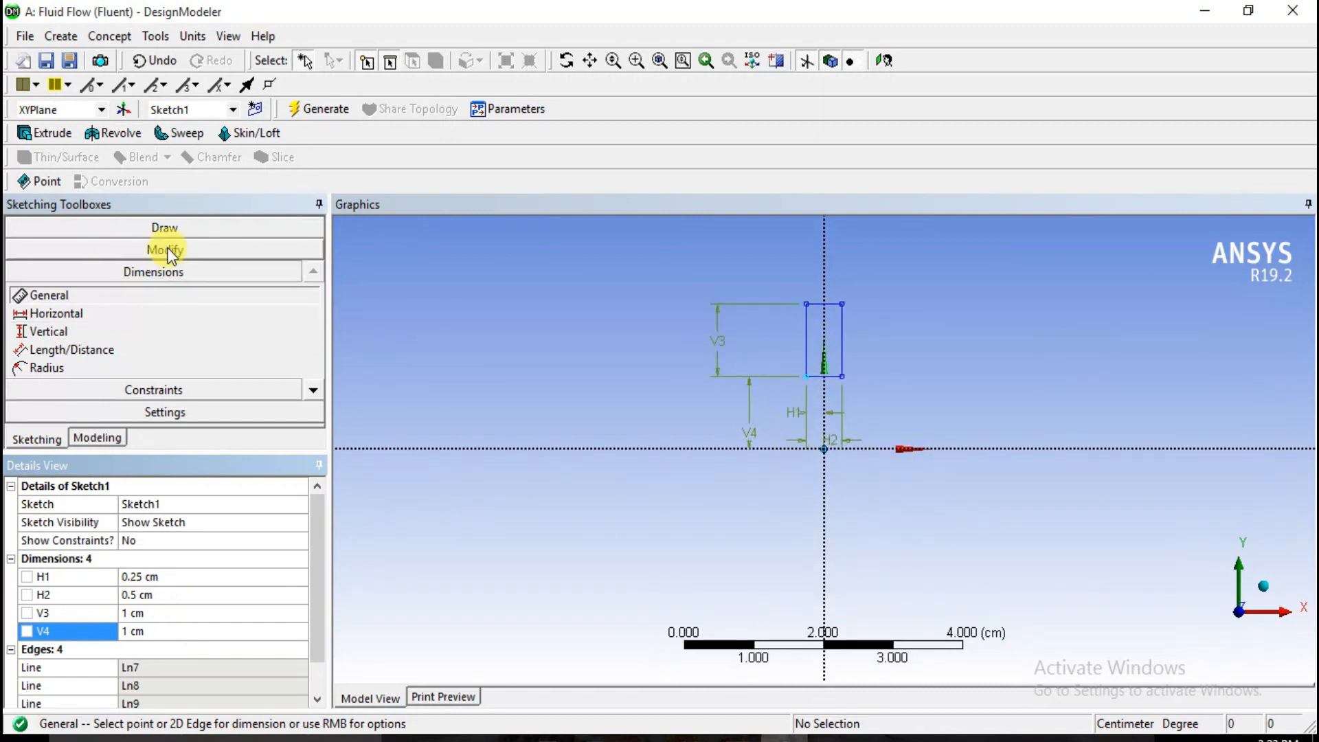
Step: Draw a sloping line from the rectangle's lower-left corner to a point slightly above the lower-right corner on its right side
left_click(175, 225)
left_click(55, 251)
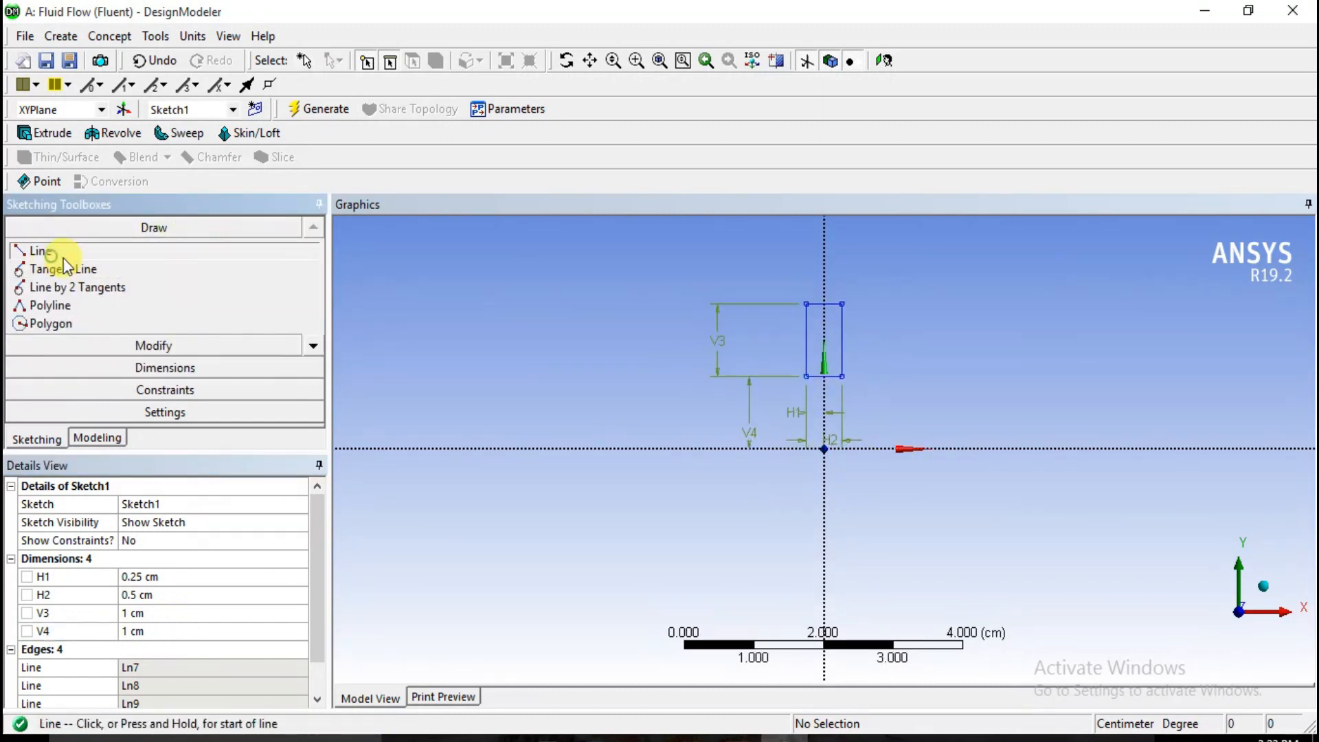
scroll(814, 352, "up", 1)
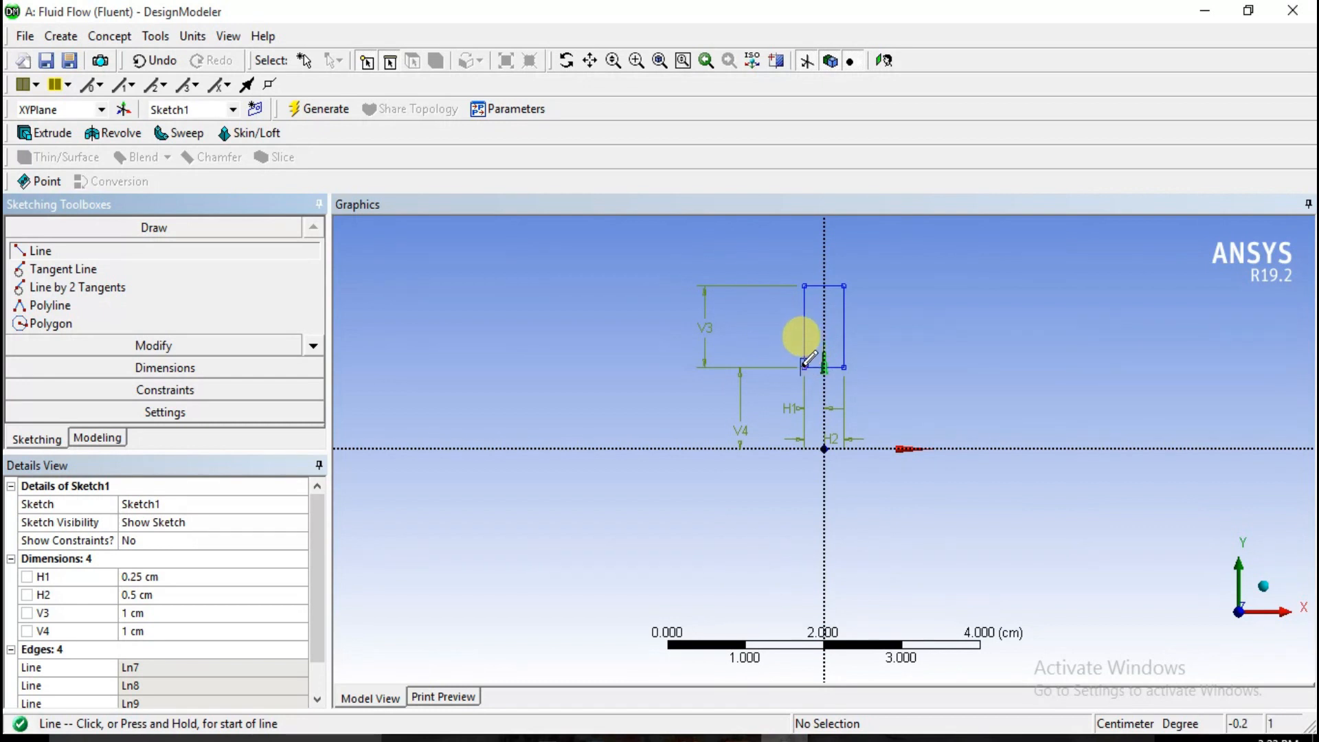
left_click(805, 367)
left_click(844, 353)
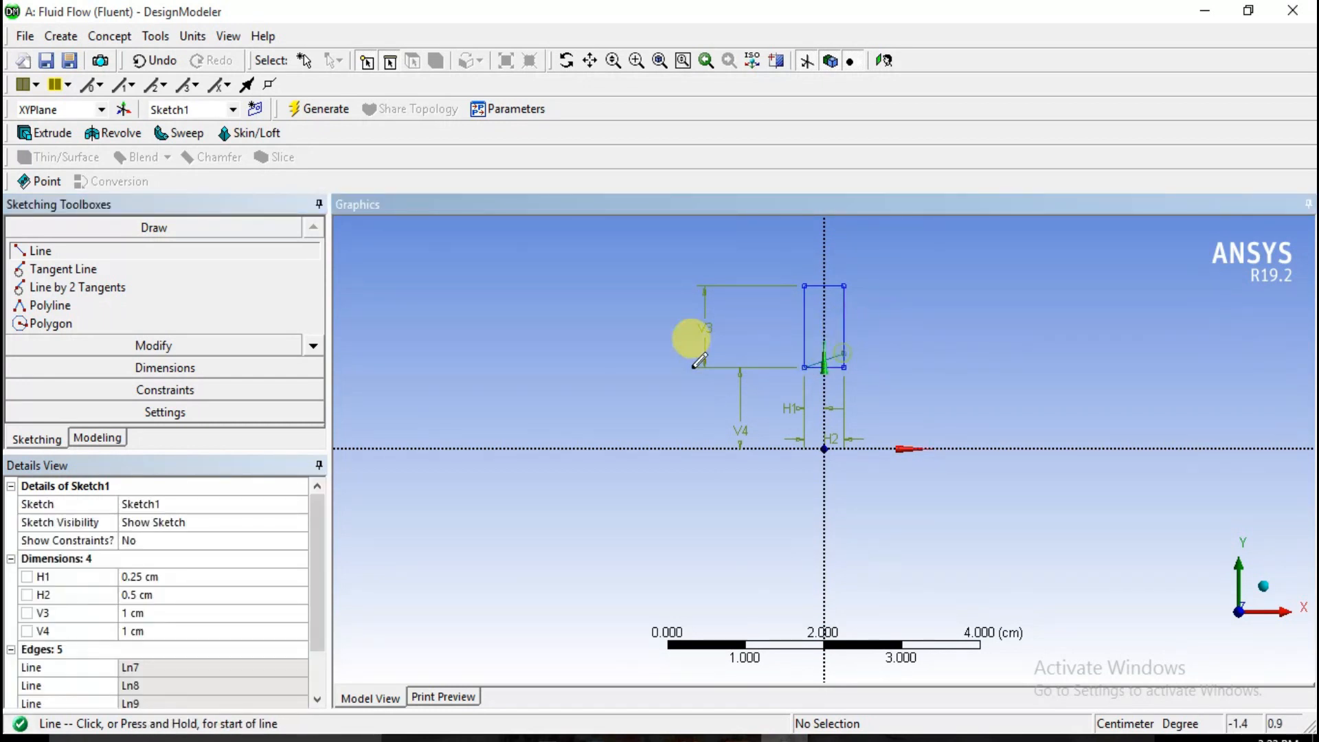
Step: Dimension the sloping line's right endpoint from the X axis and set its height to 1.2 cm
left_click(109, 366)
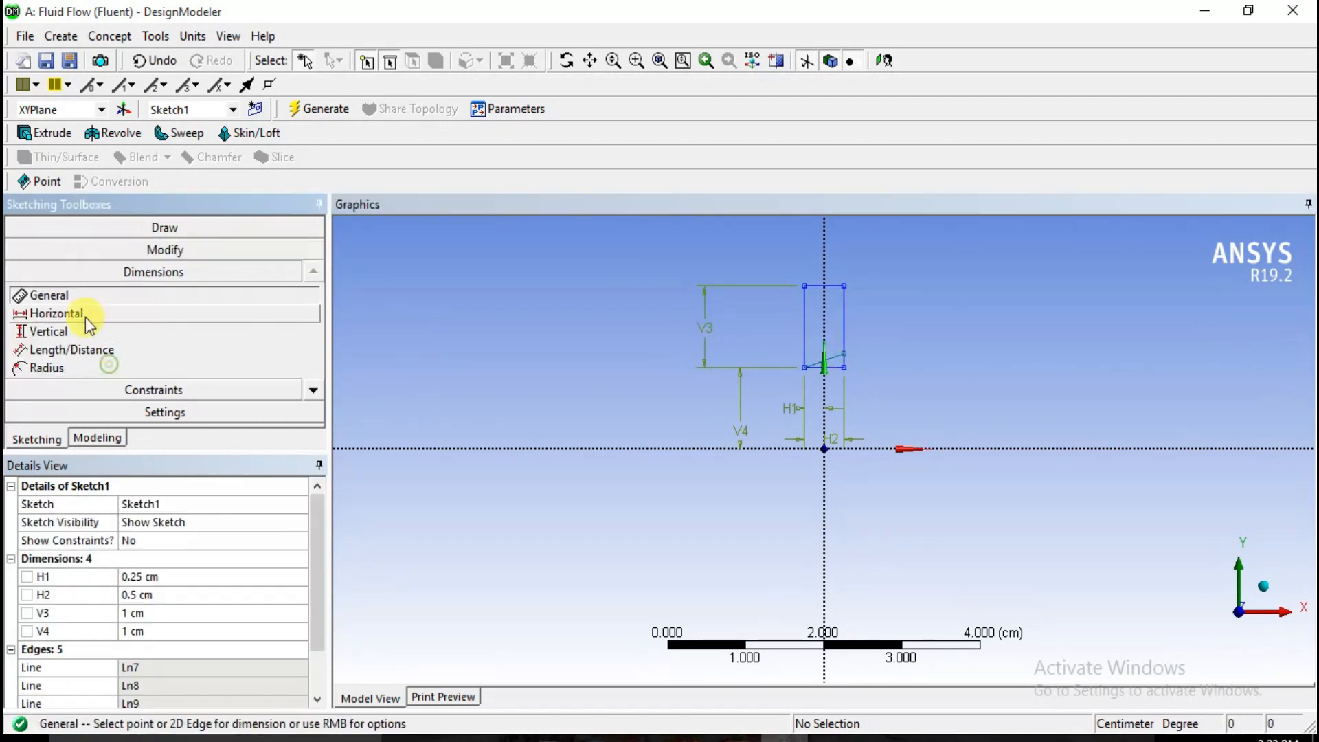
left_click(844, 353)
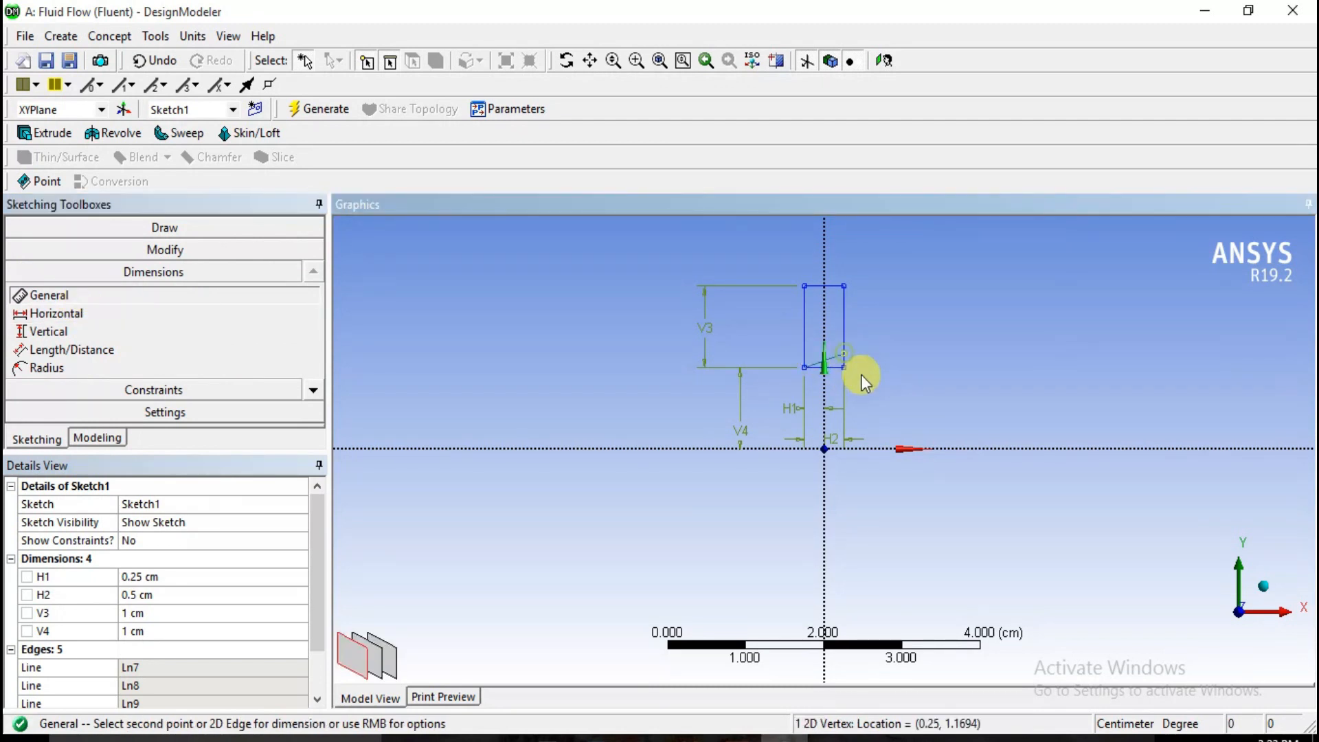
left_click(852, 448)
left_click(906, 408)
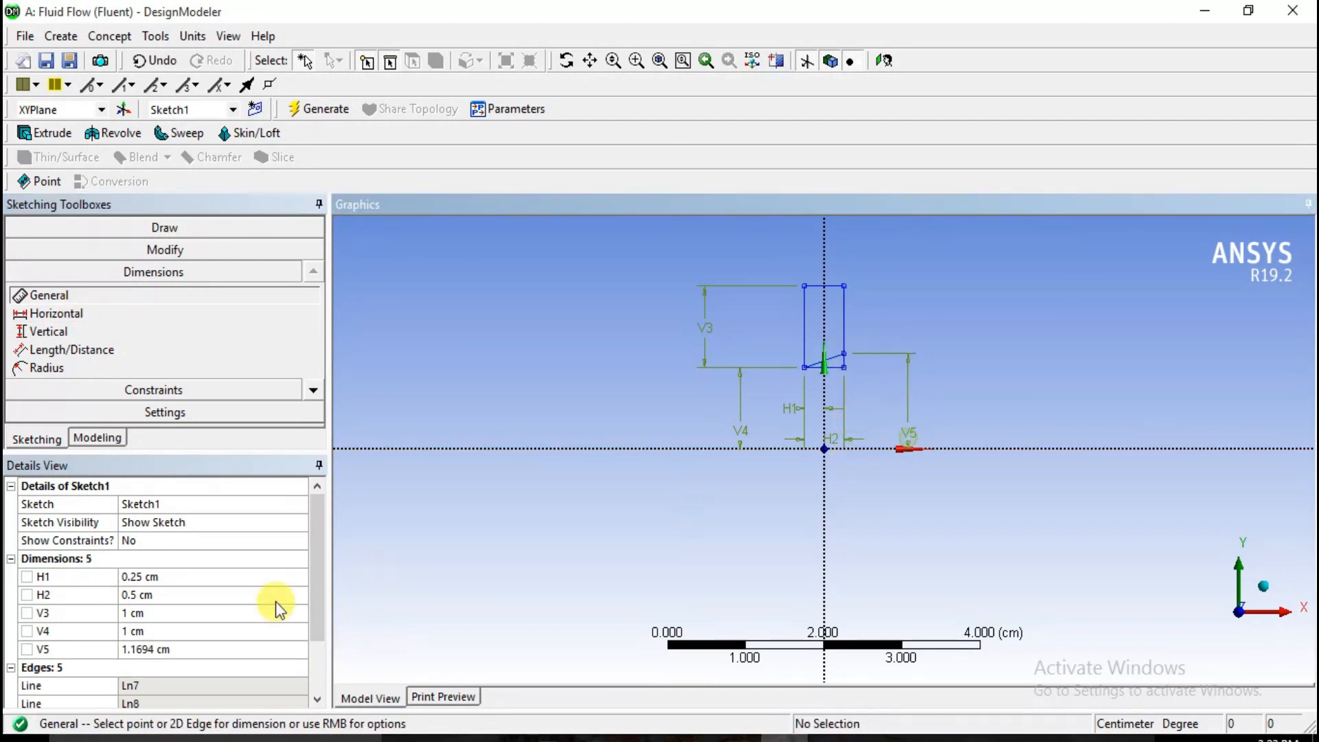
left_click(168, 649)
type("1.2")
left_click(685, 574)
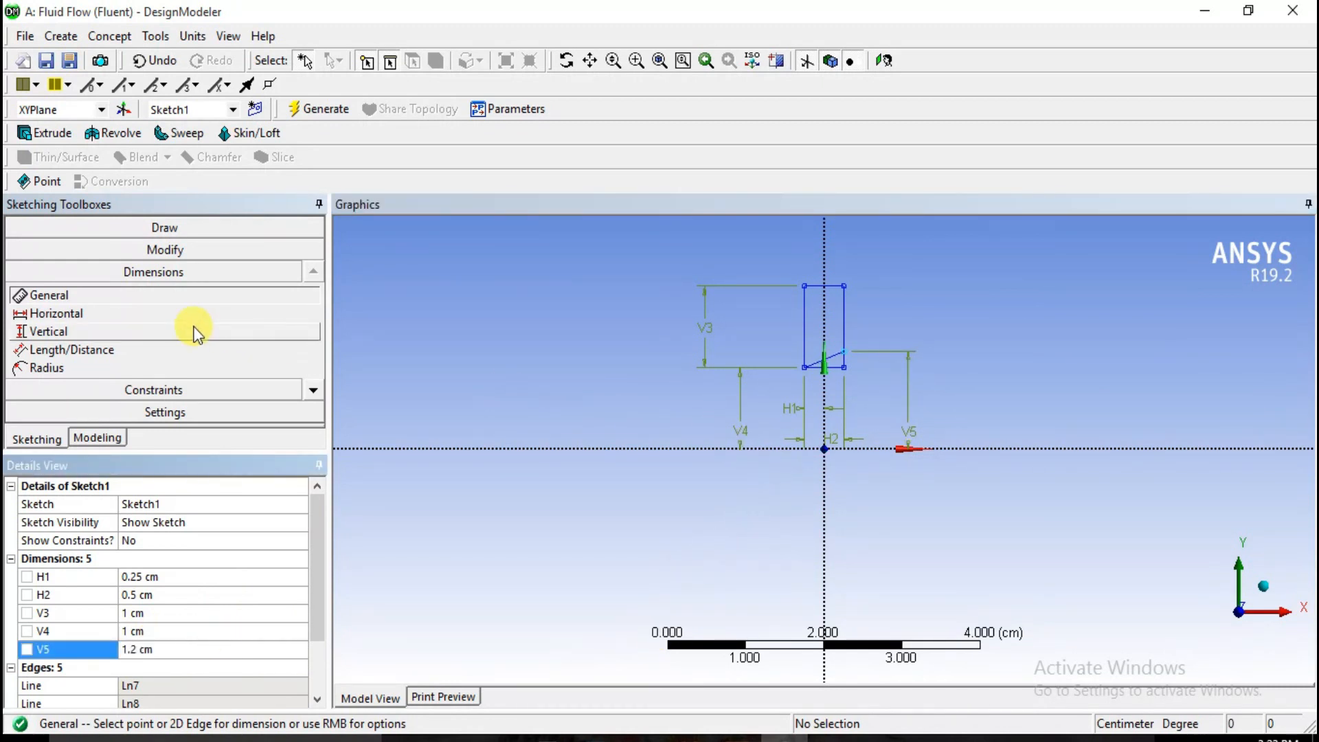
Step: Trim away both halves of the rectangle's bottom edge so the sloping line closes the profile
left_click(165, 249)
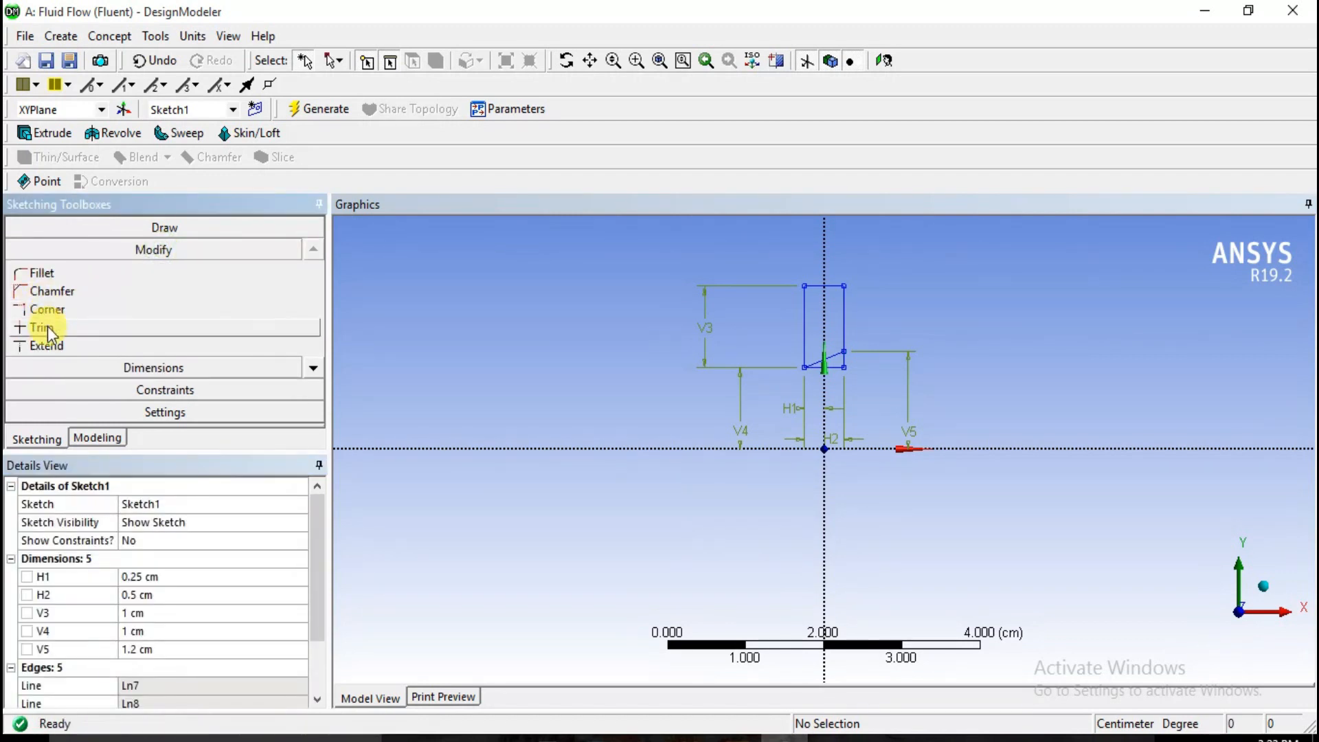
left_click(42, 329)
scroll(745, 318, "up", 3)
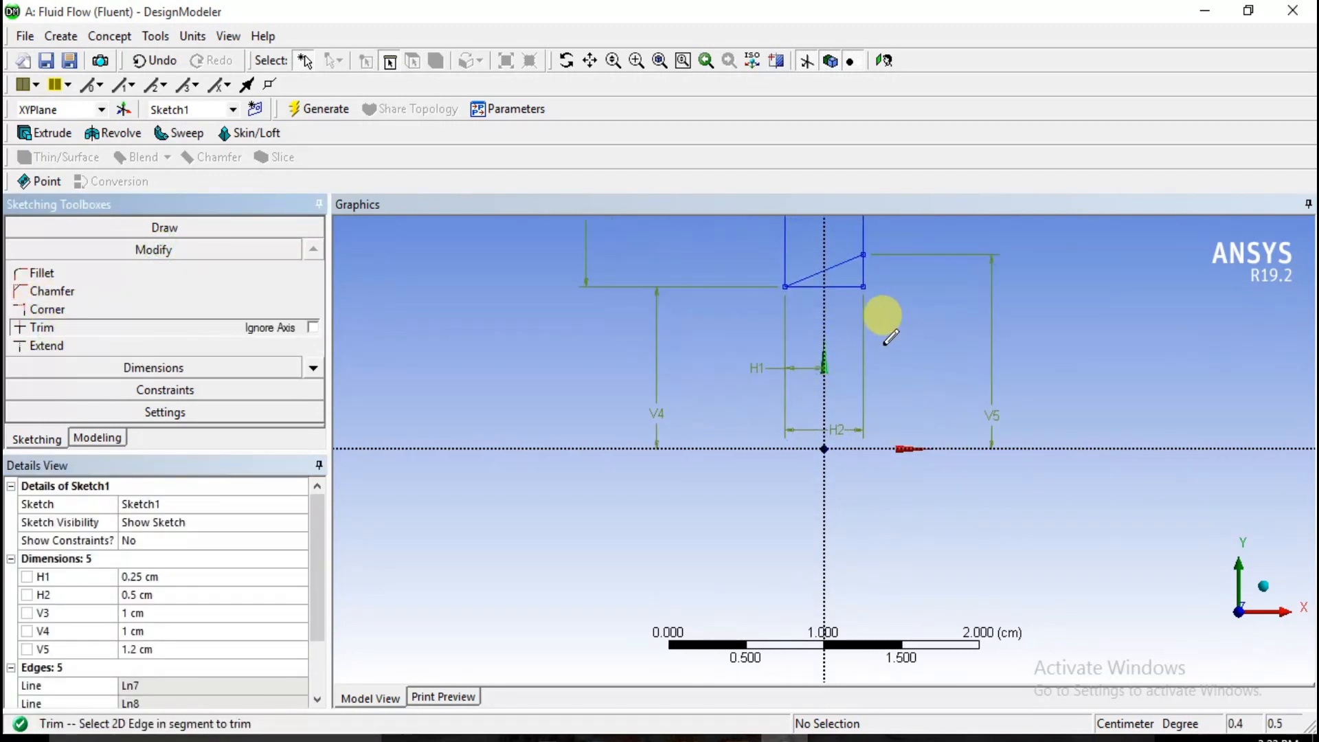
left_click(814, 286)
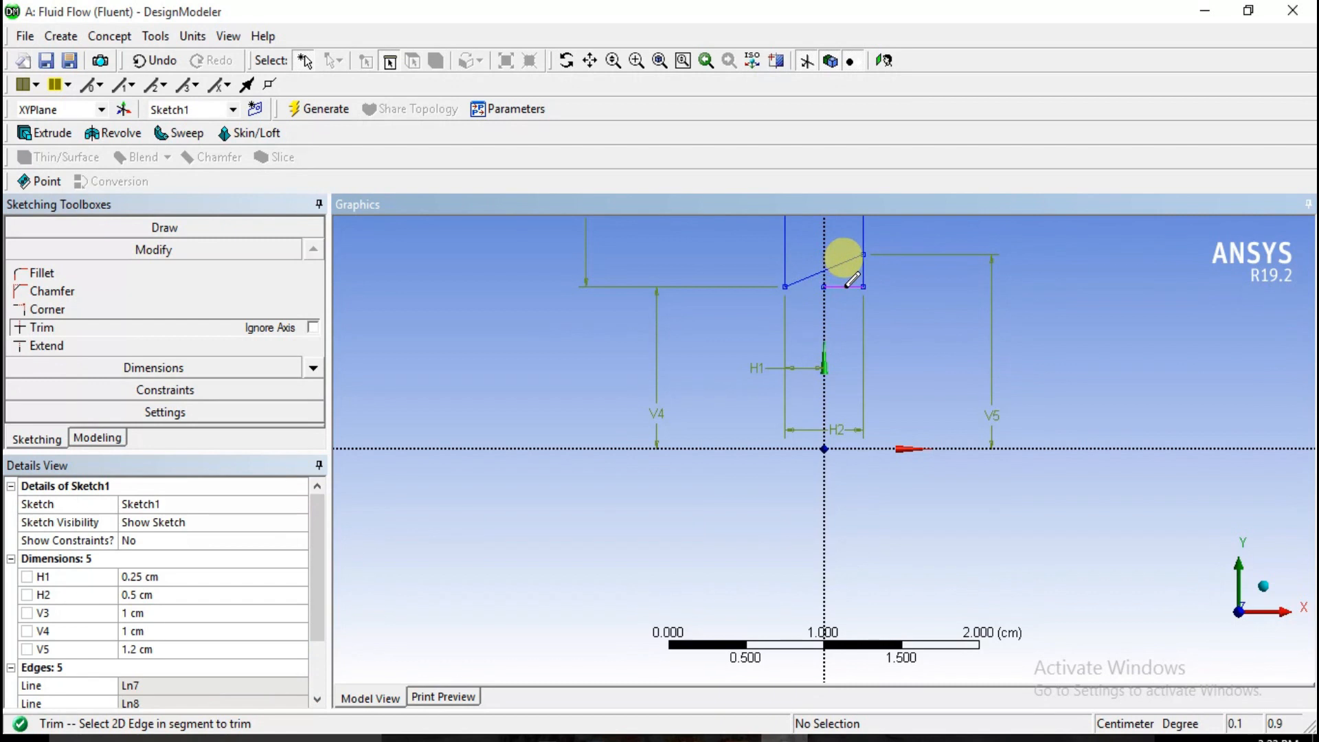
left_click(847, 285)
scroll(873, 266, "down", 2)
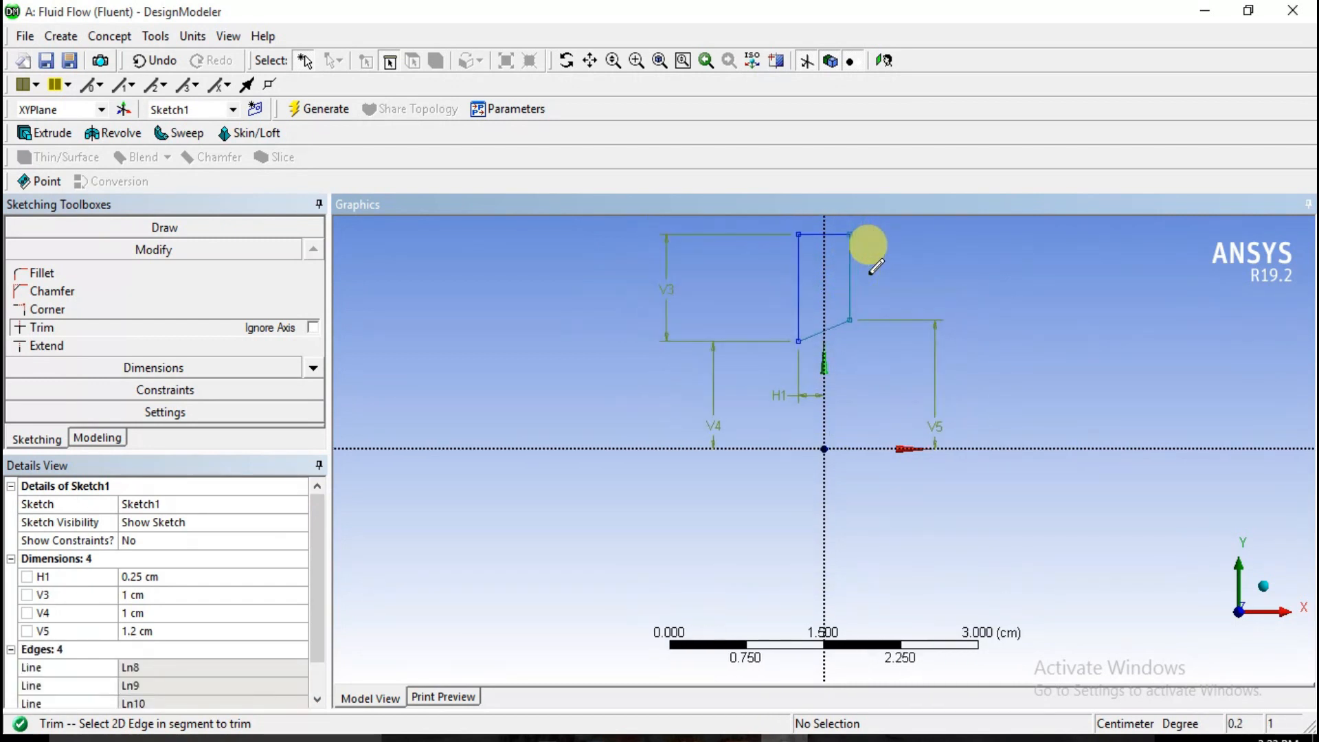
scroll(871, 274, "down", 2)
scroll(809, 334, "down", 1)
scroll(822, 307, "down", 2)
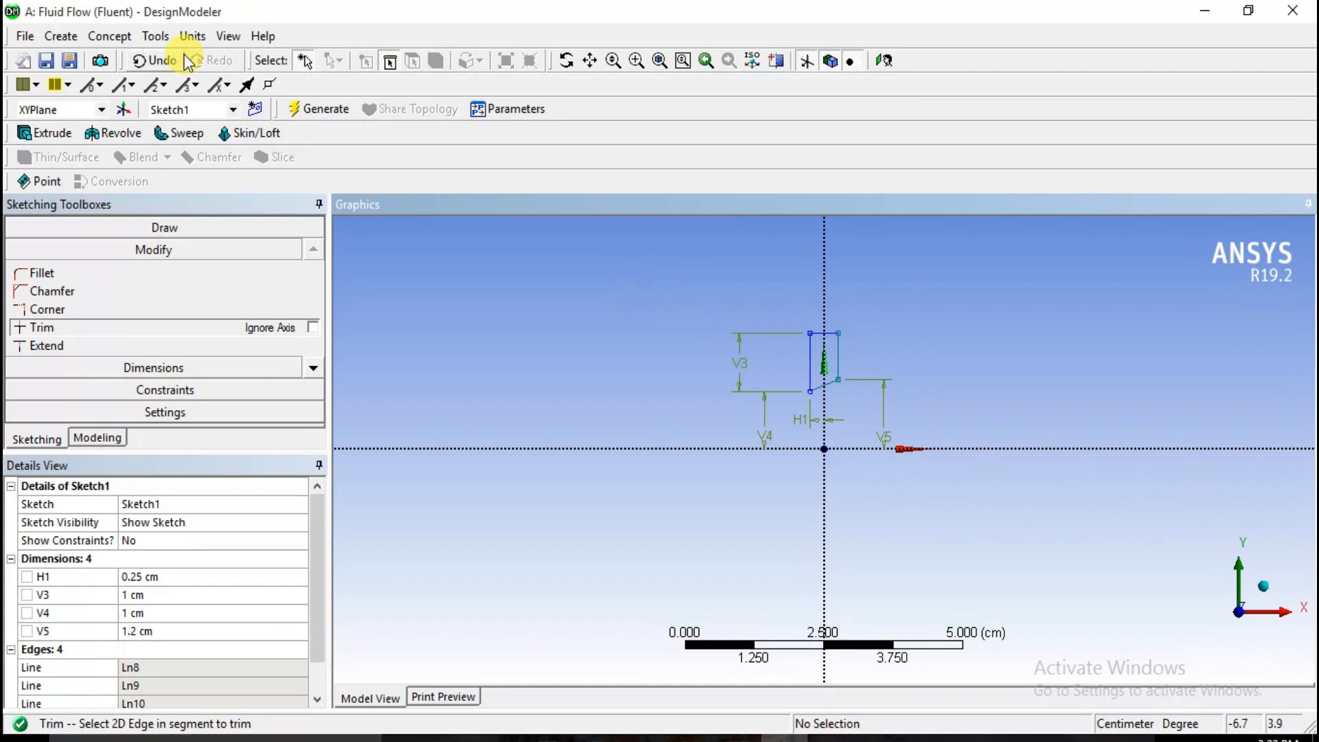
Step: Start a Revolve of Sketch1, using the normal of the YZPlane as its axis
left_click(61, 36)
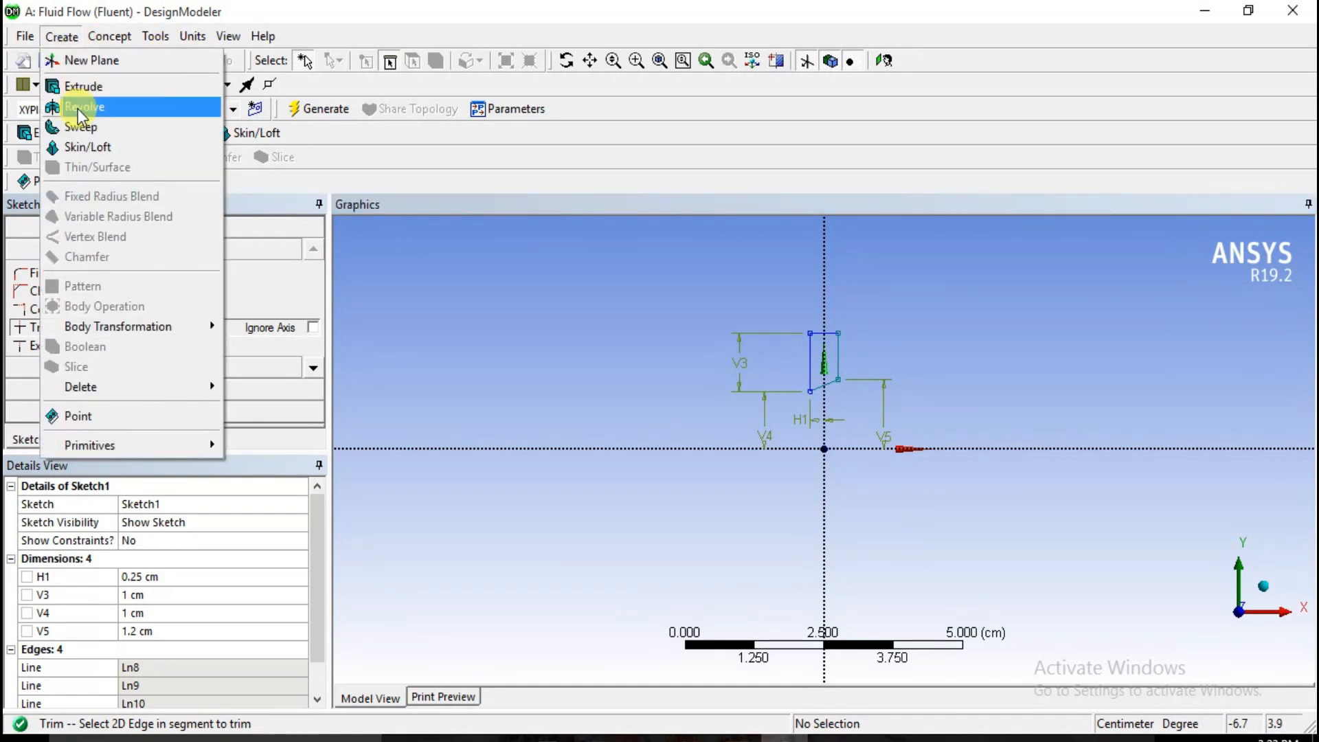
left_click(79, 108)
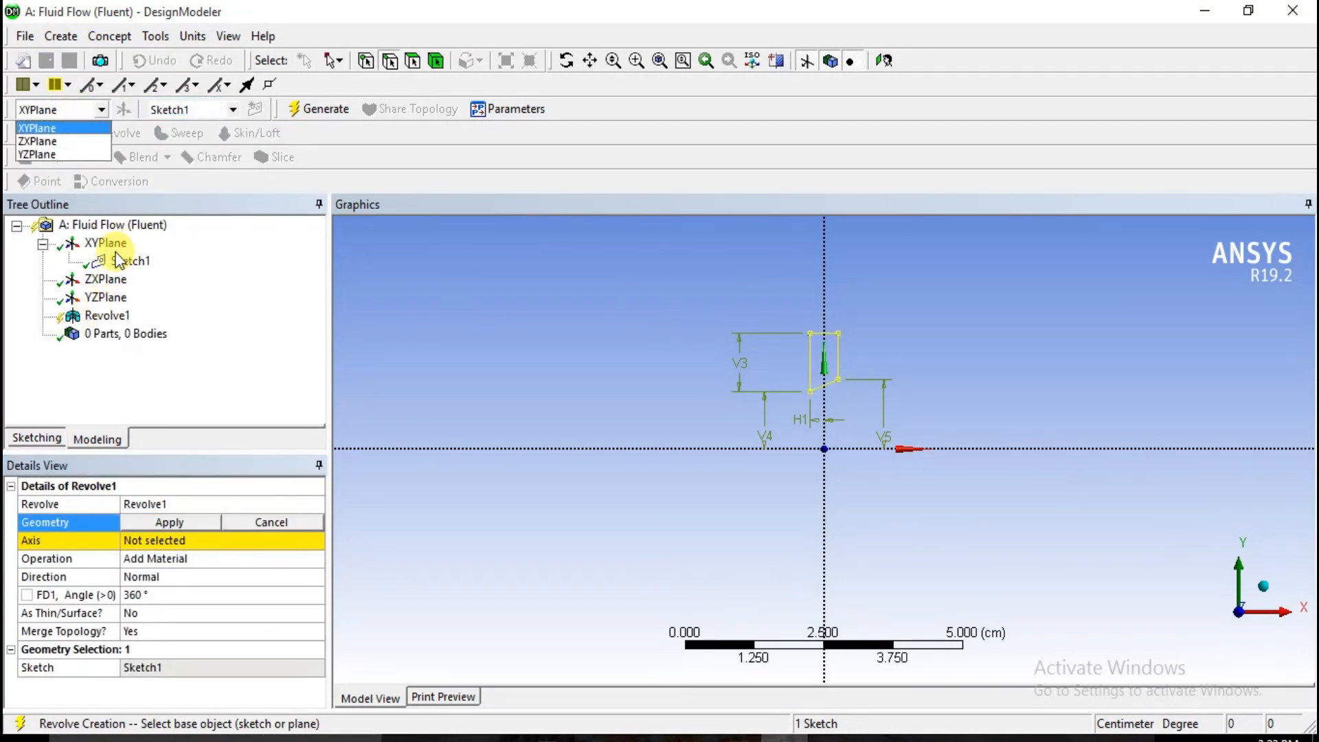
left_click(120, 262)
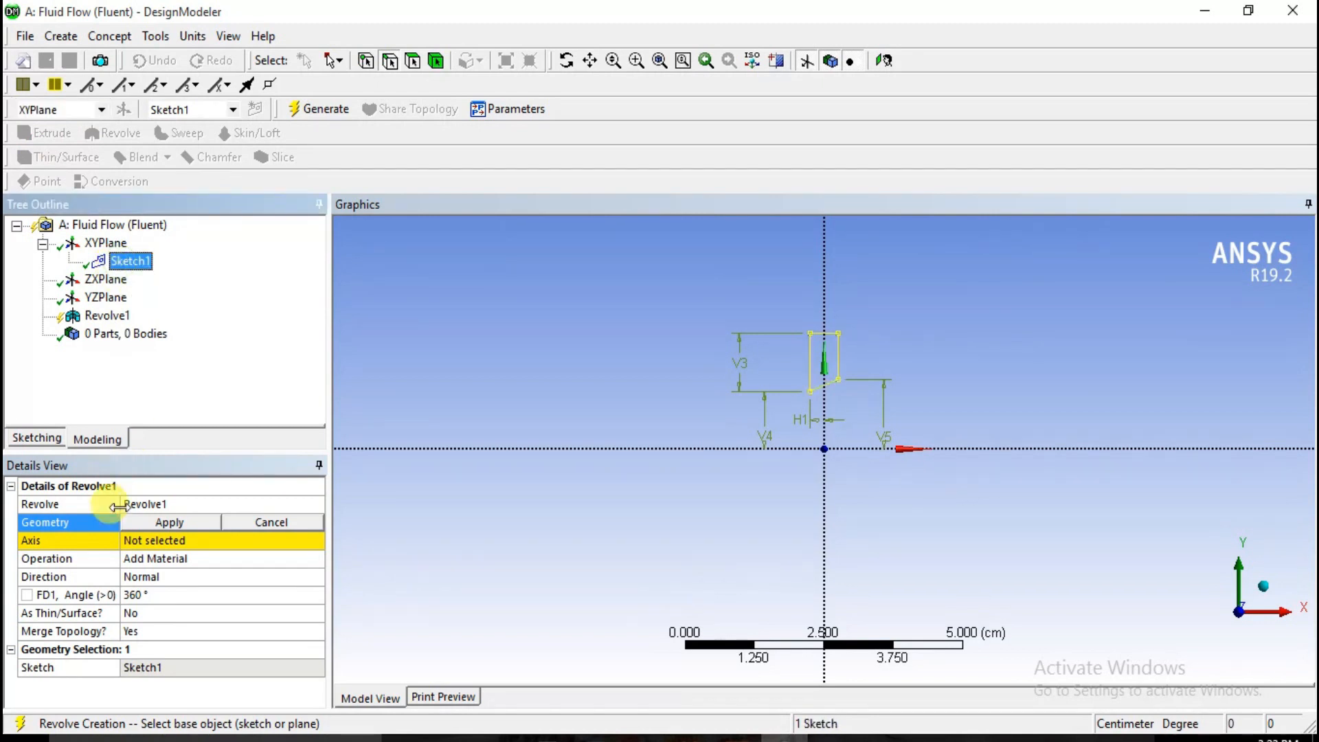
left_click(142, 522)
left_click(147, 540)
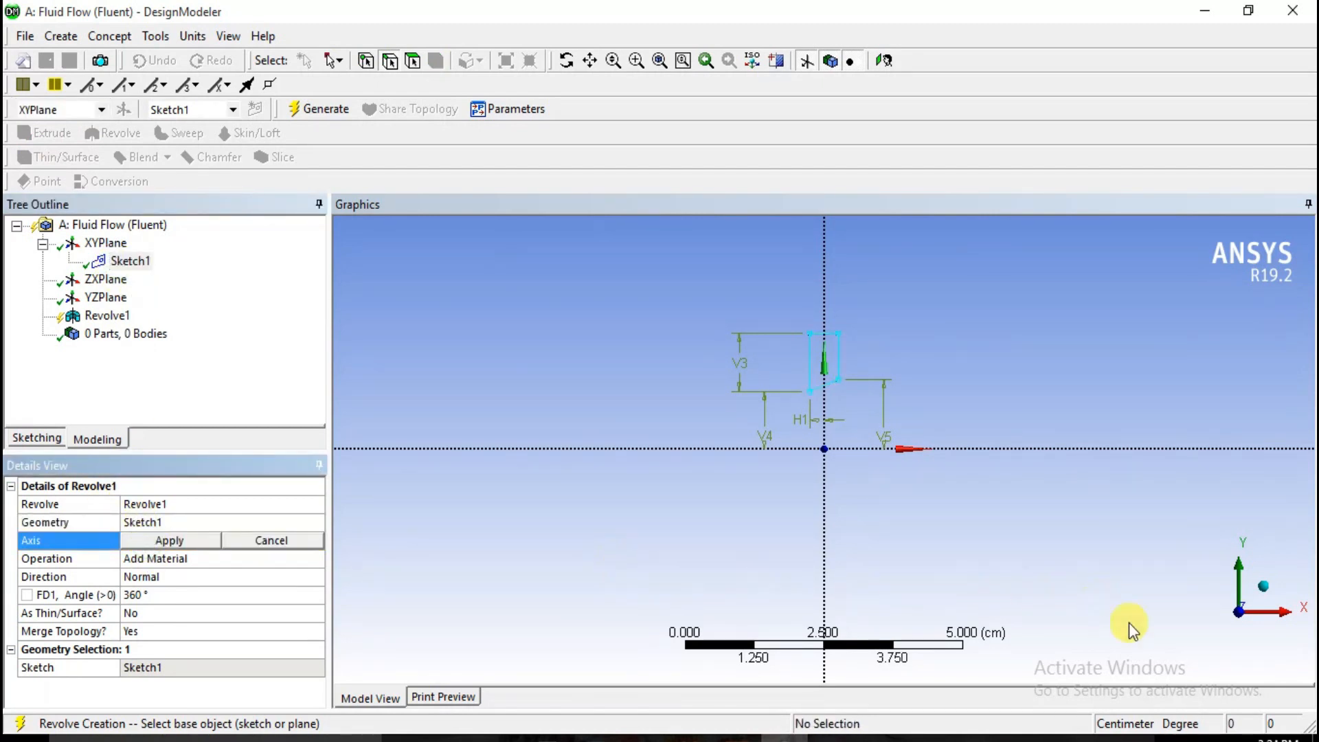
left_click(1248, 591)
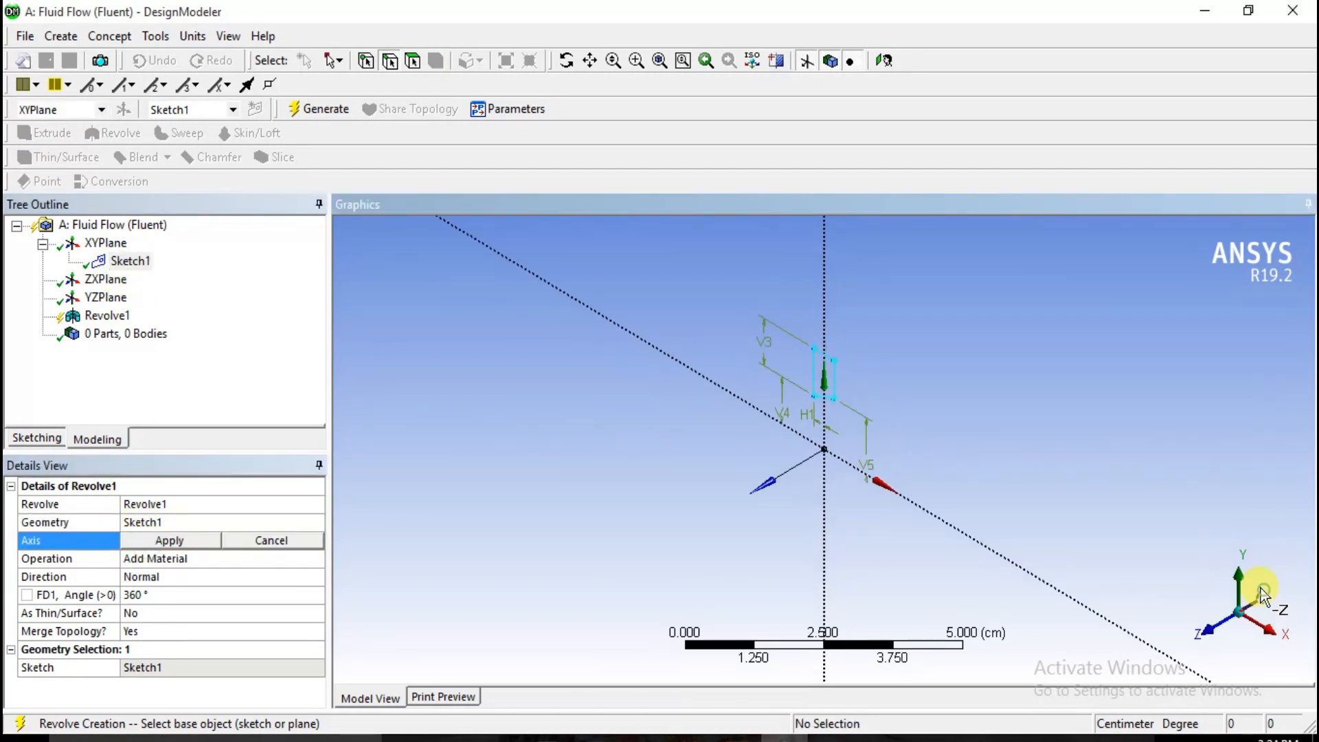
left_click(103, 299)
left_click(143, 538)
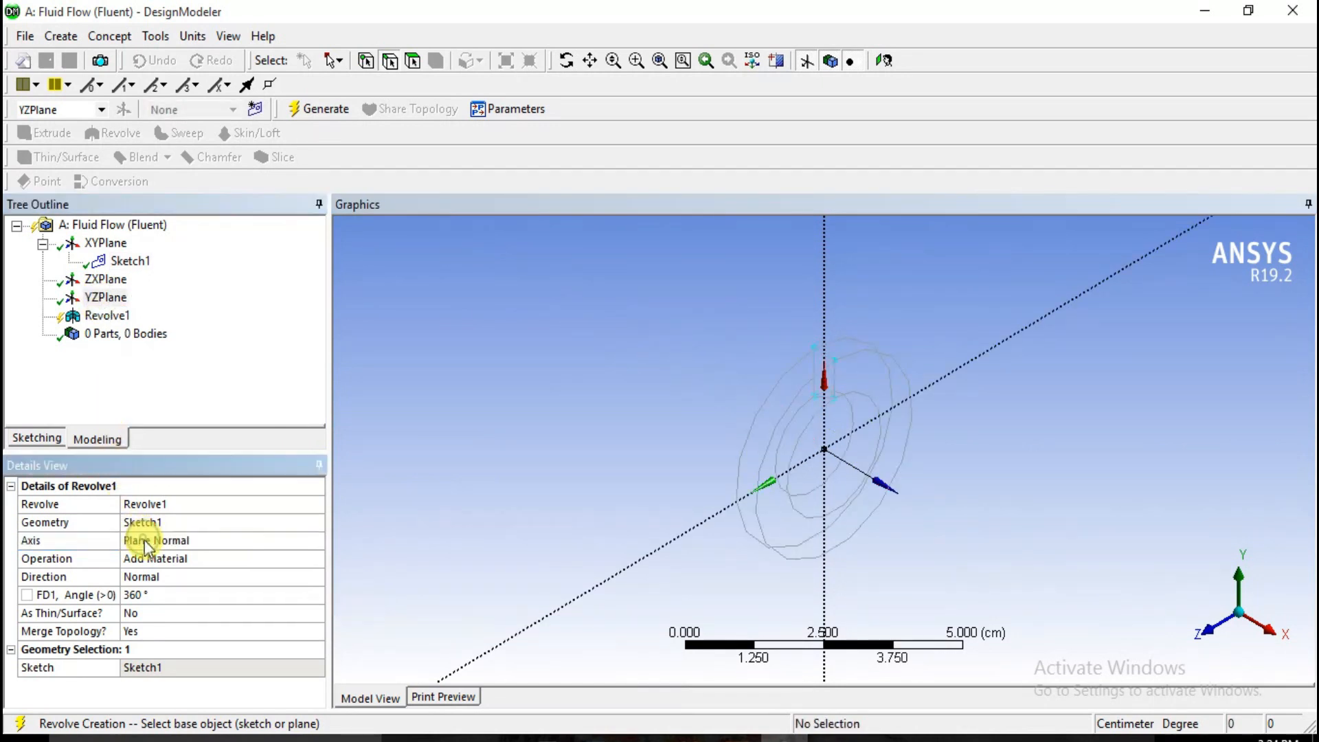
Step: Set the revolve's operation to Add Frozen, generate the ring body, and check it from the front and in isometric view
left_click(172, 560)
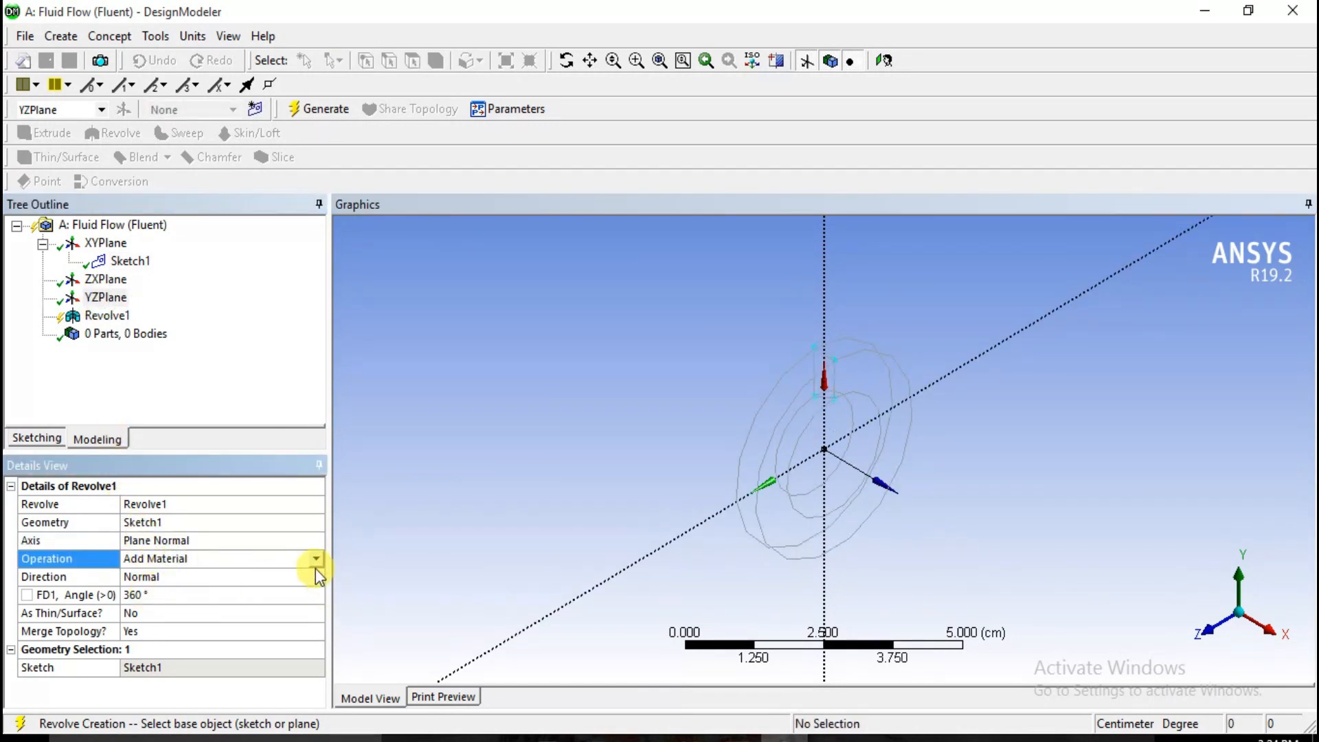
left_click(316, 561)
left_click(268, 575)
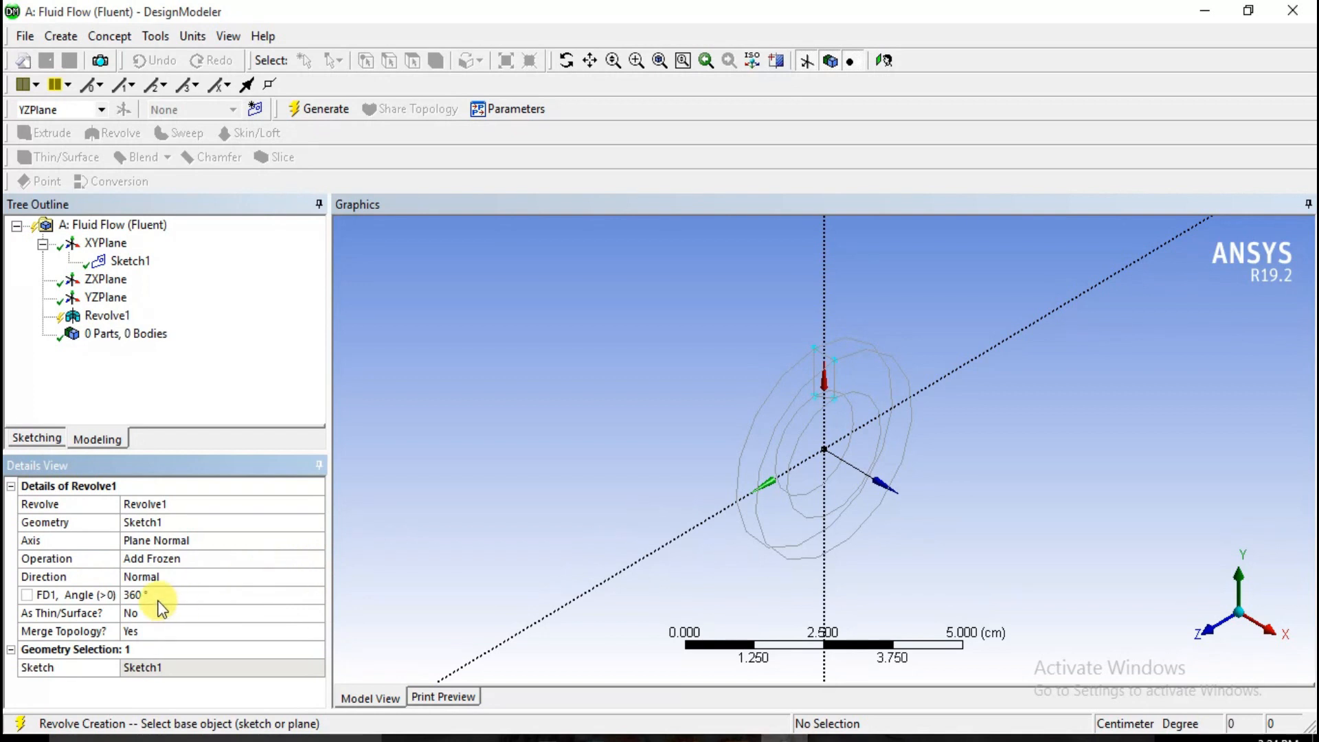
right_click(107, 315)
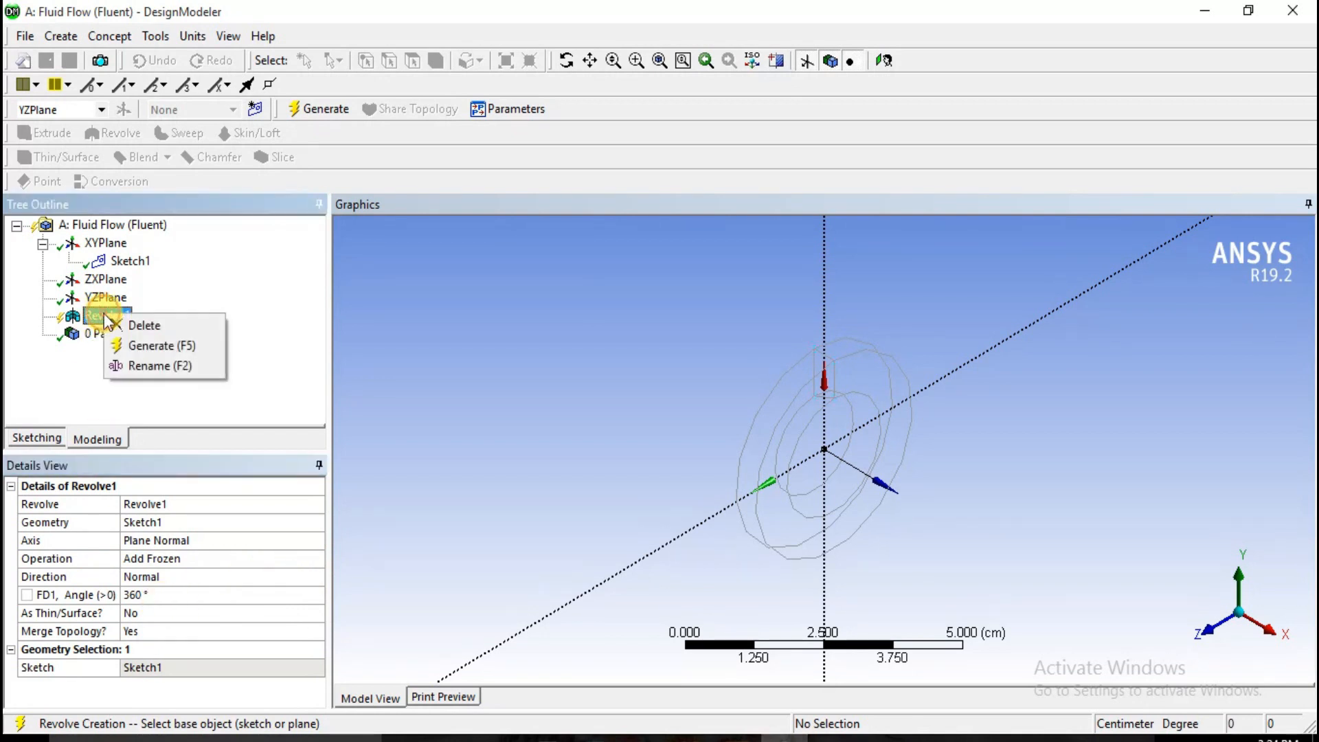
left_click(129, 345)
left_click(1246, 607)
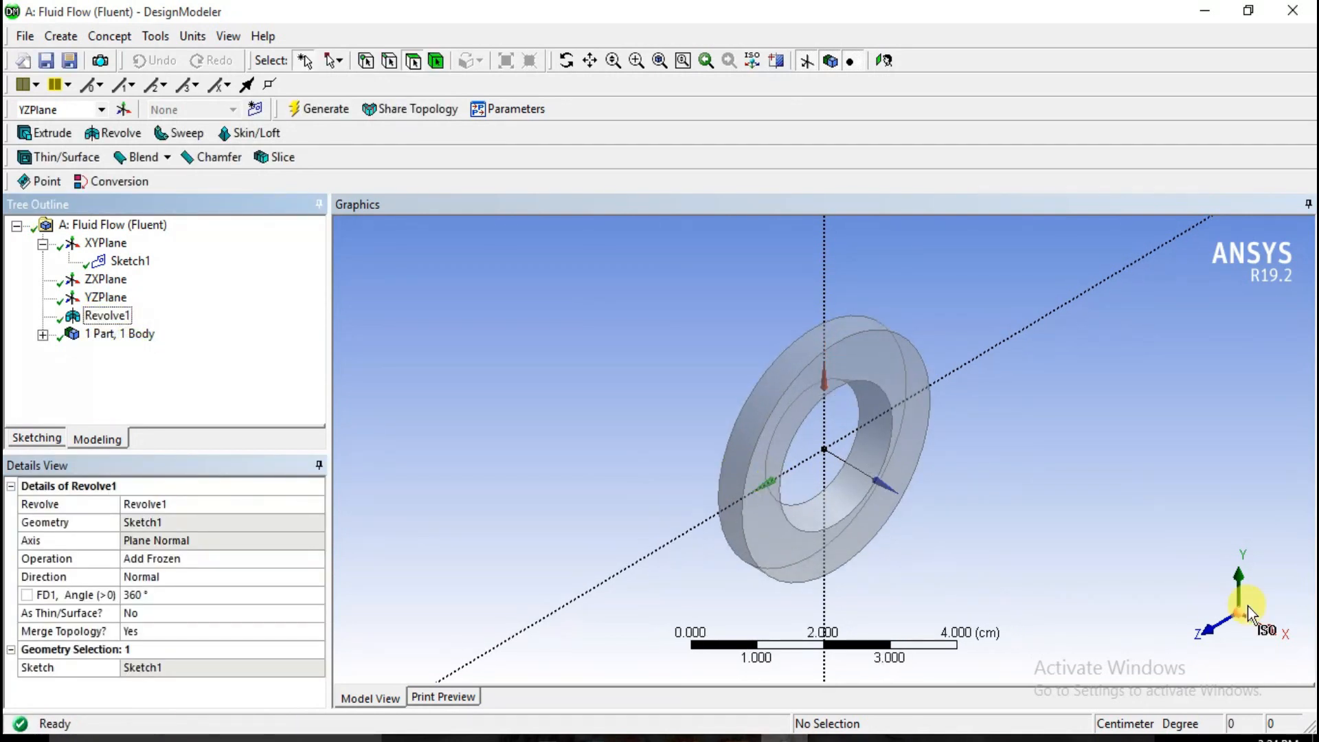
left_click(1206, 625)
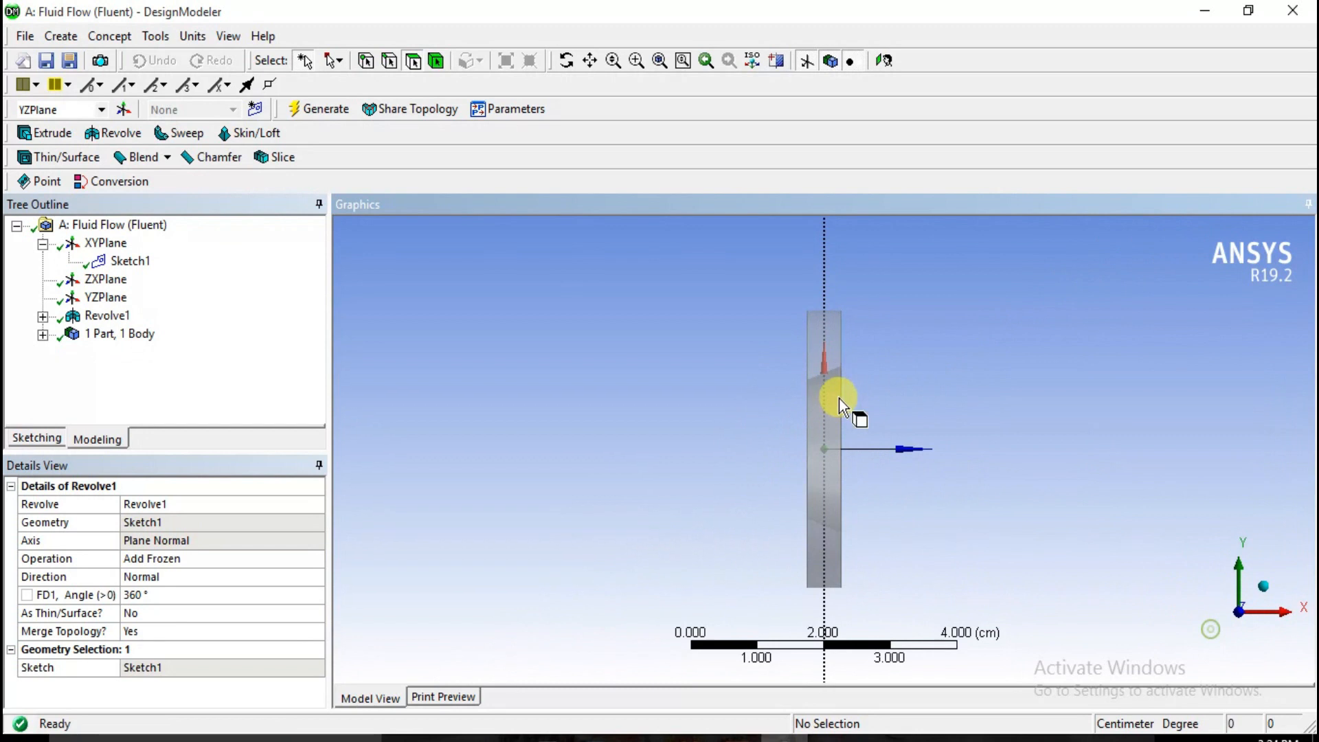
left_click(1258, 589)
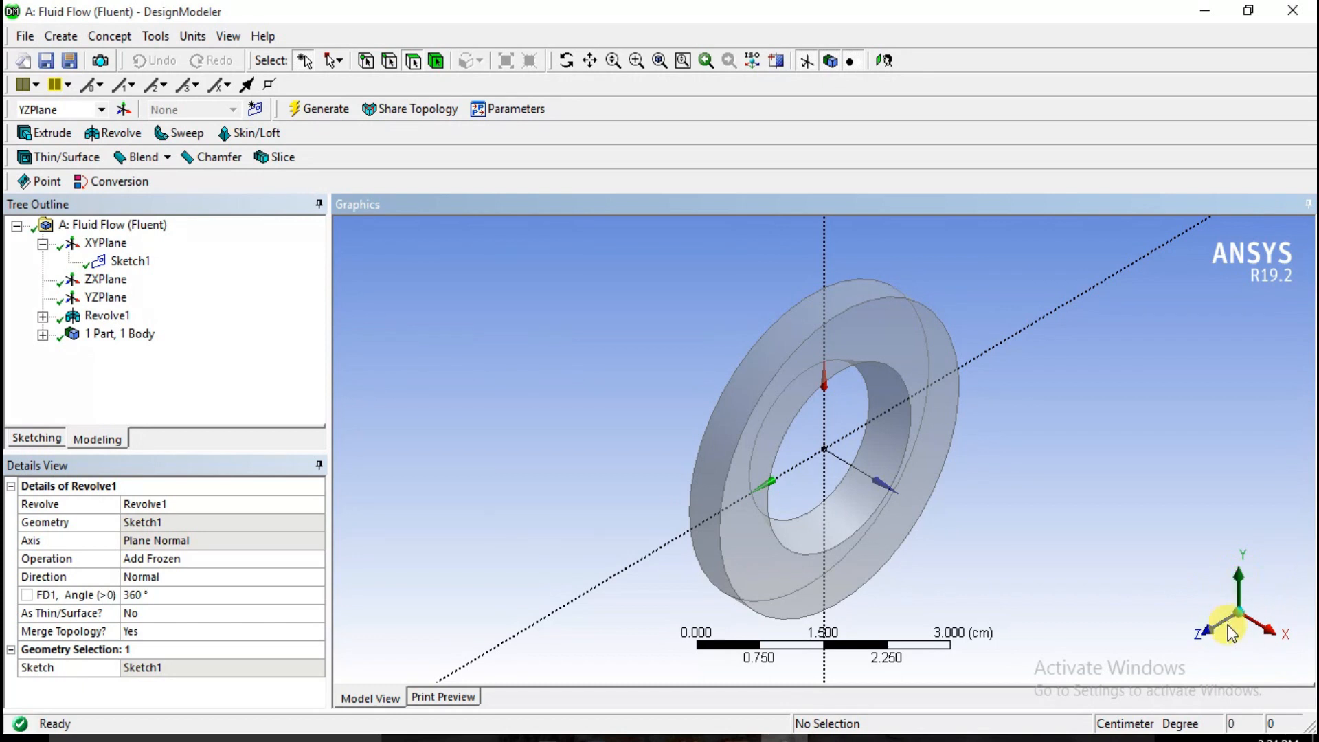
Step: Create a new sketch on the YZPlane, viewing the ring face-on along the X axis, and switch to sketching
left_click(1264, 627)
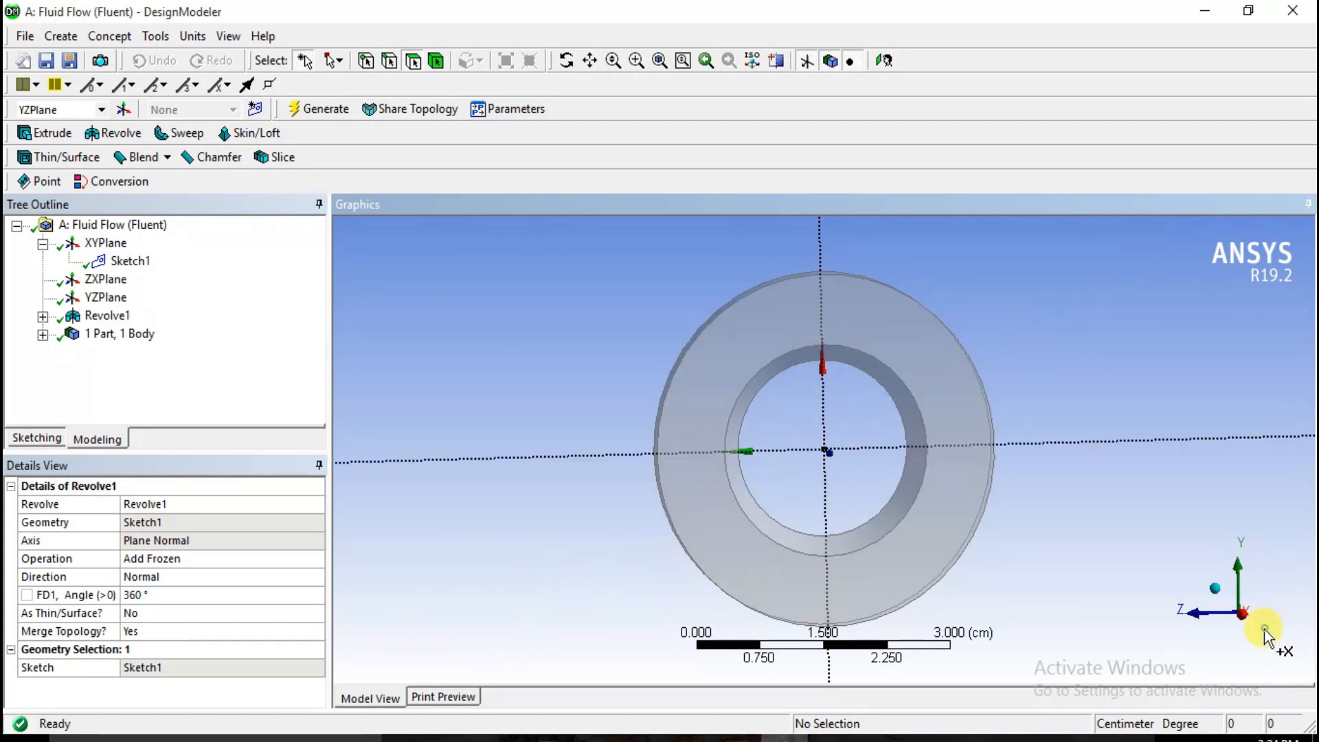
left_click(104, 297)
left_click(257, 109)
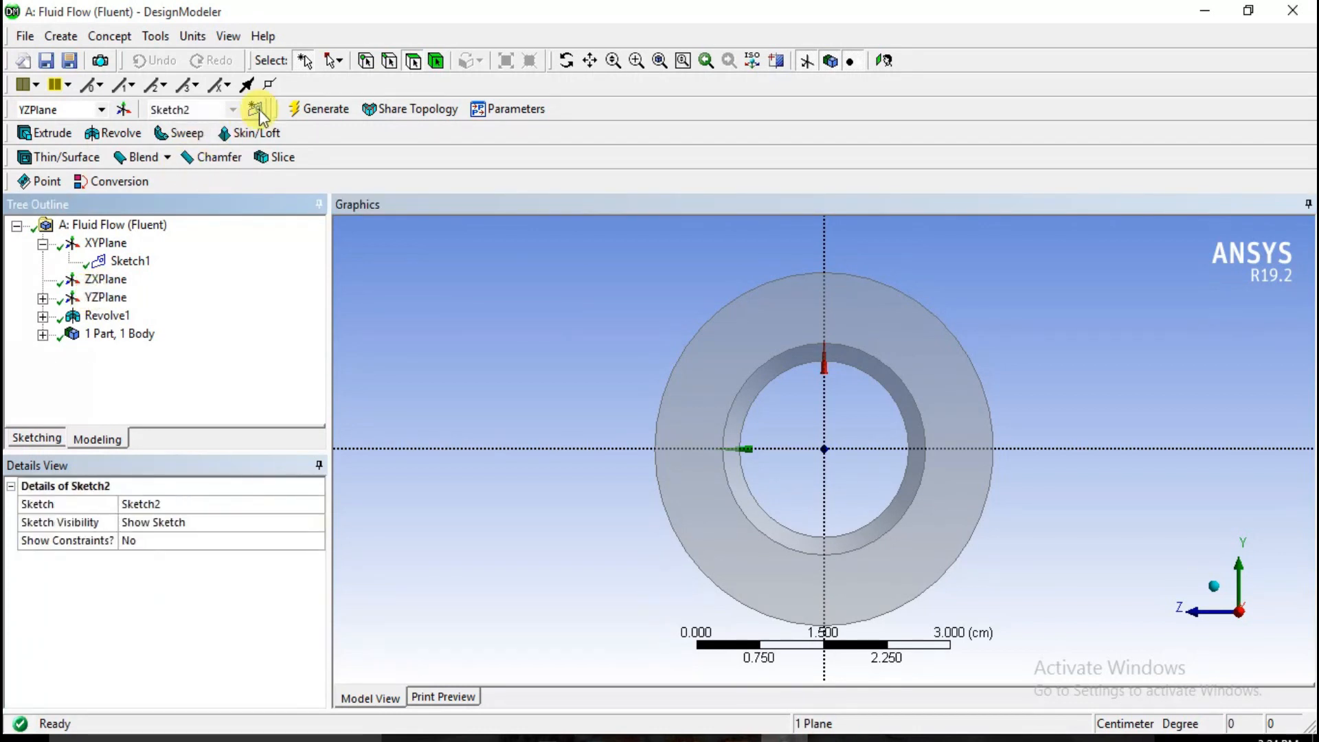
left_click(35, 438)
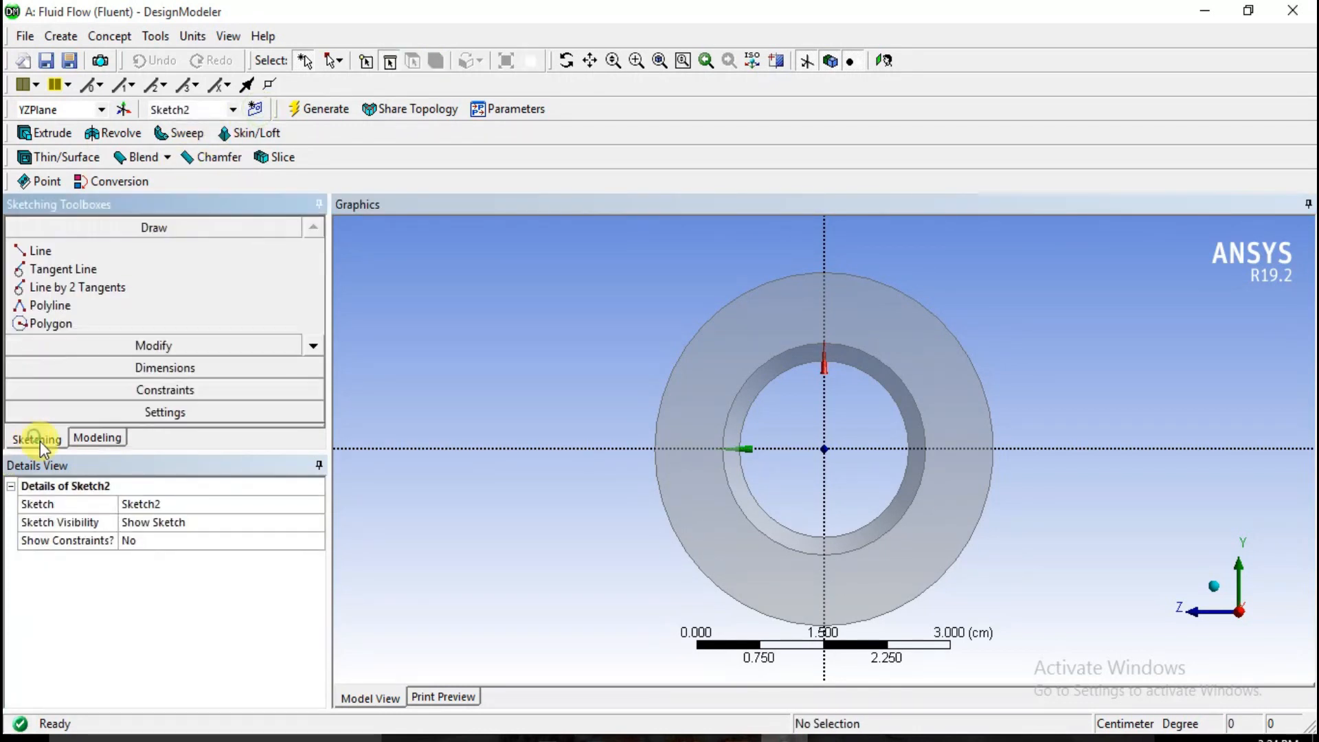
Step: Draw a circle centred on the origin and enclosing the ring, about 5.4 cm in diameter
left_click(310, 343)
left_click(310, 344)
left_click(310, 344)
left_click(311, 343)
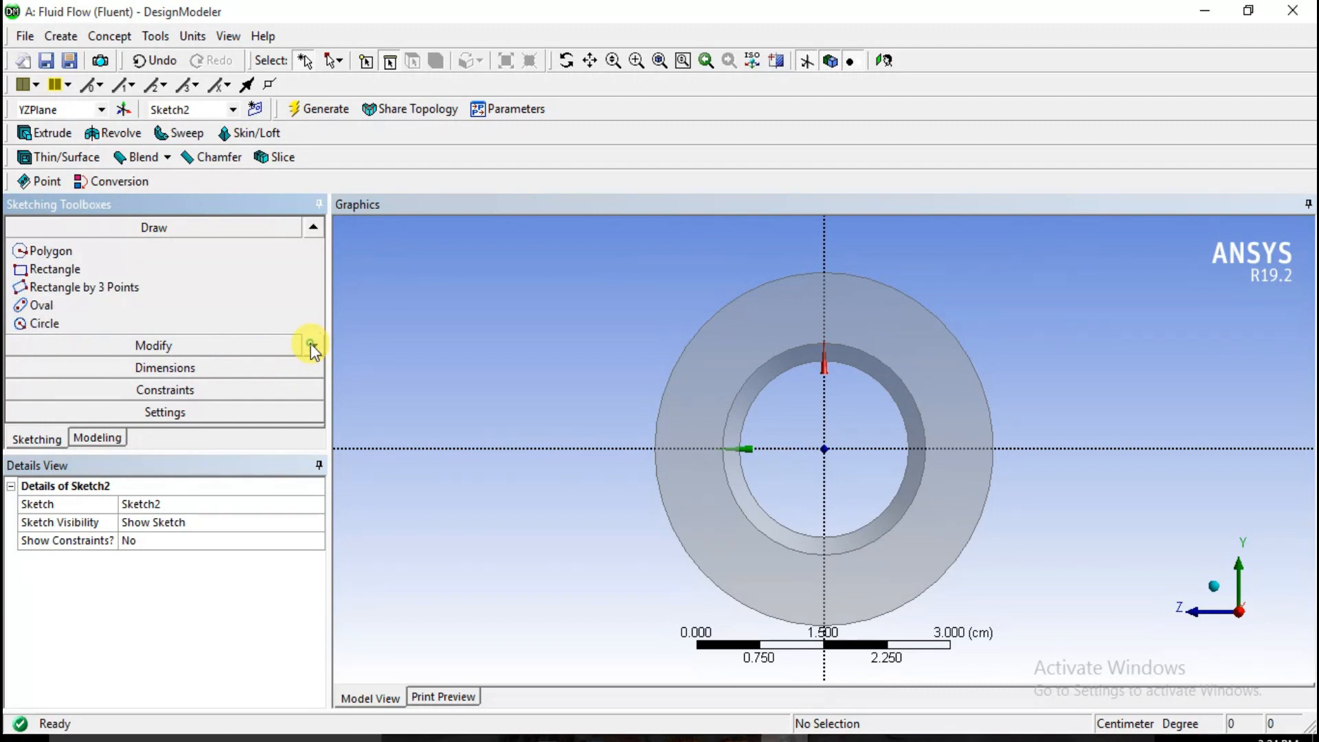
left_click(88, 325)
scroll(1031, 383, "up", 1)
scroll(935, 389, "up", 2)
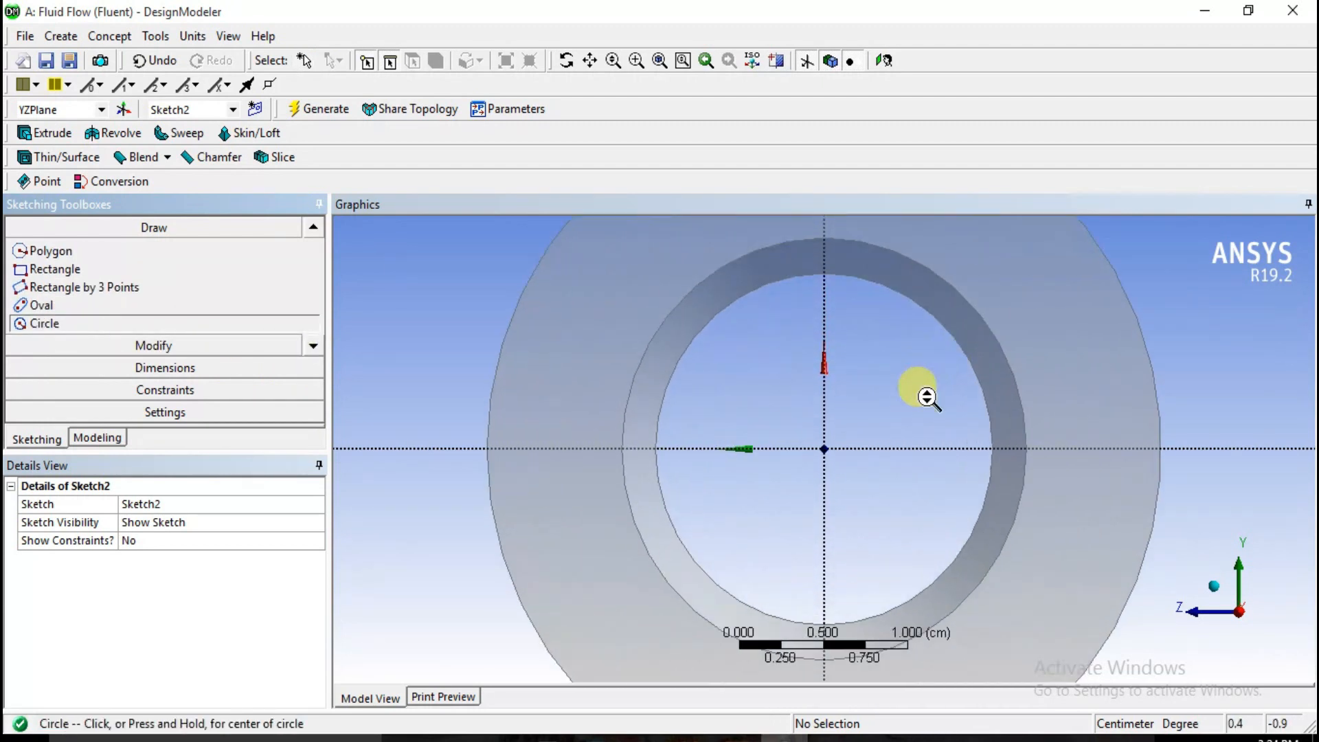
left_click(824, 449)
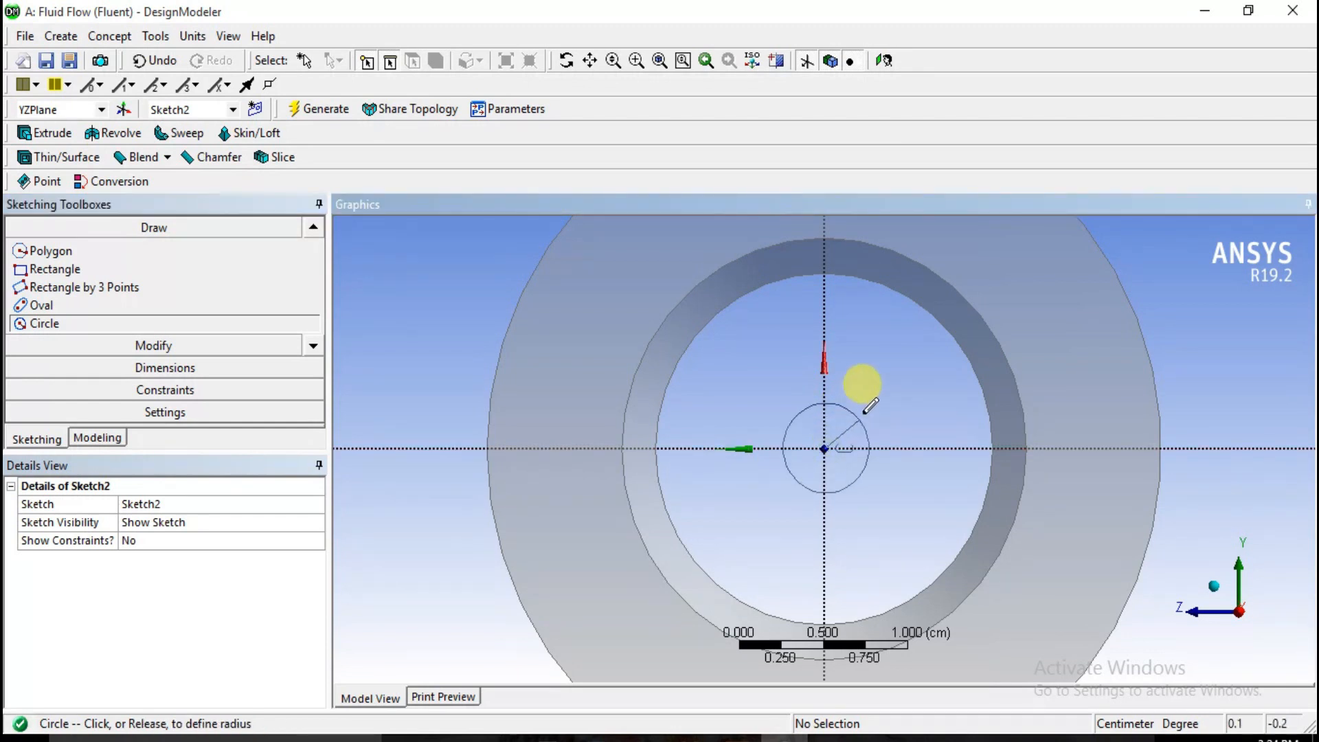
scroll(920, 360, "down", 2)
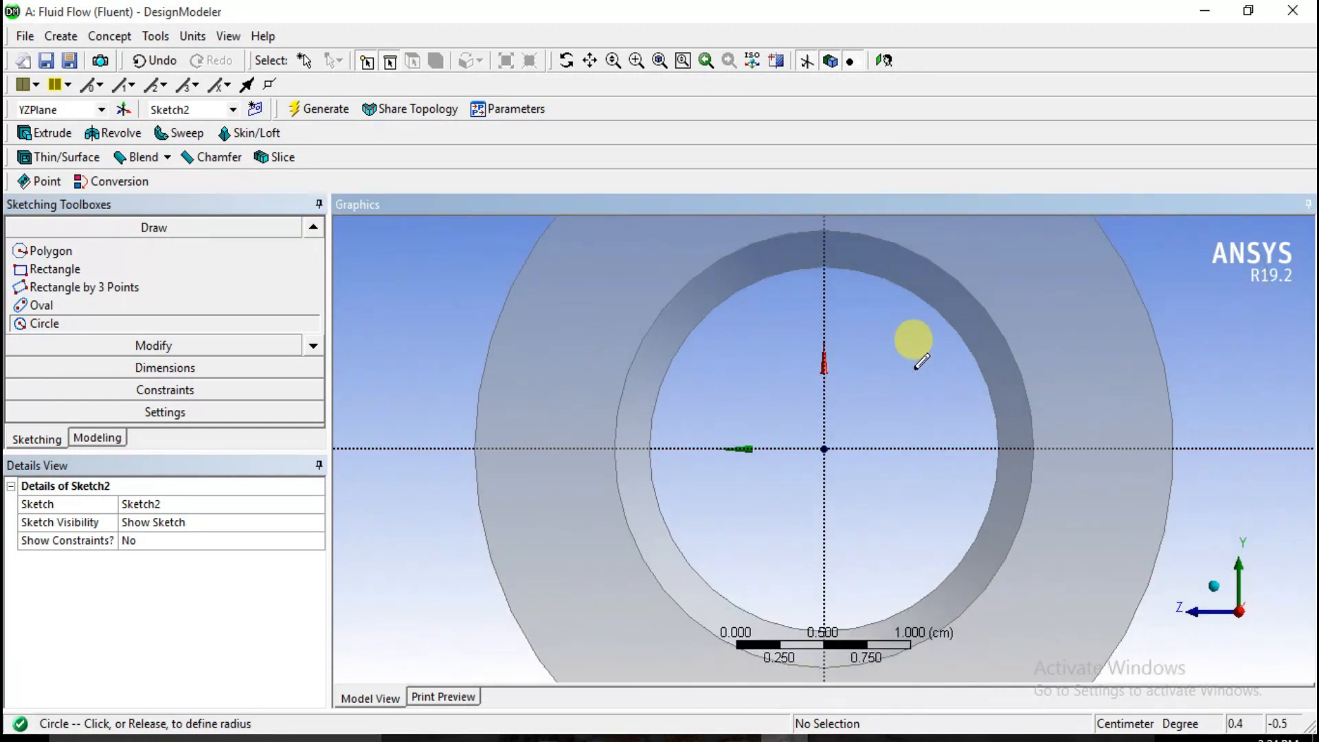
scroll(917, 364, "down", 2)
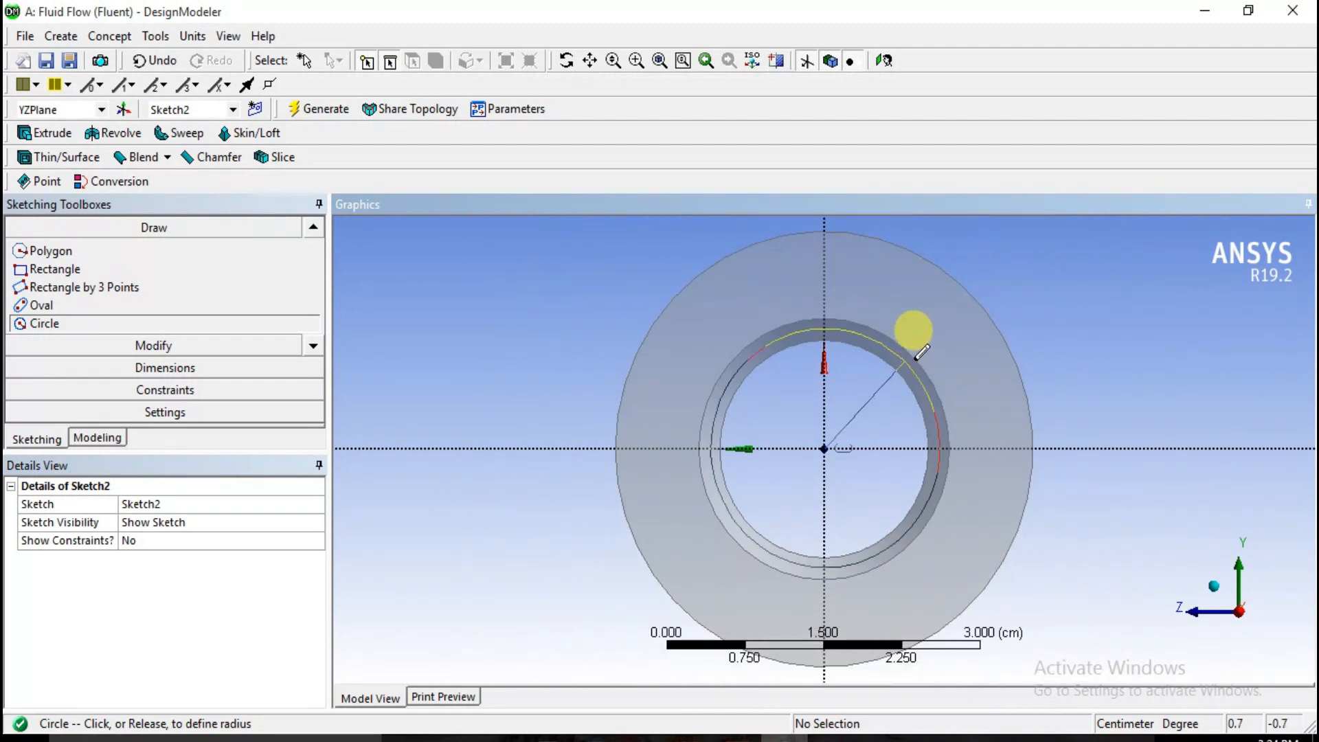
left_click(1058, 275)
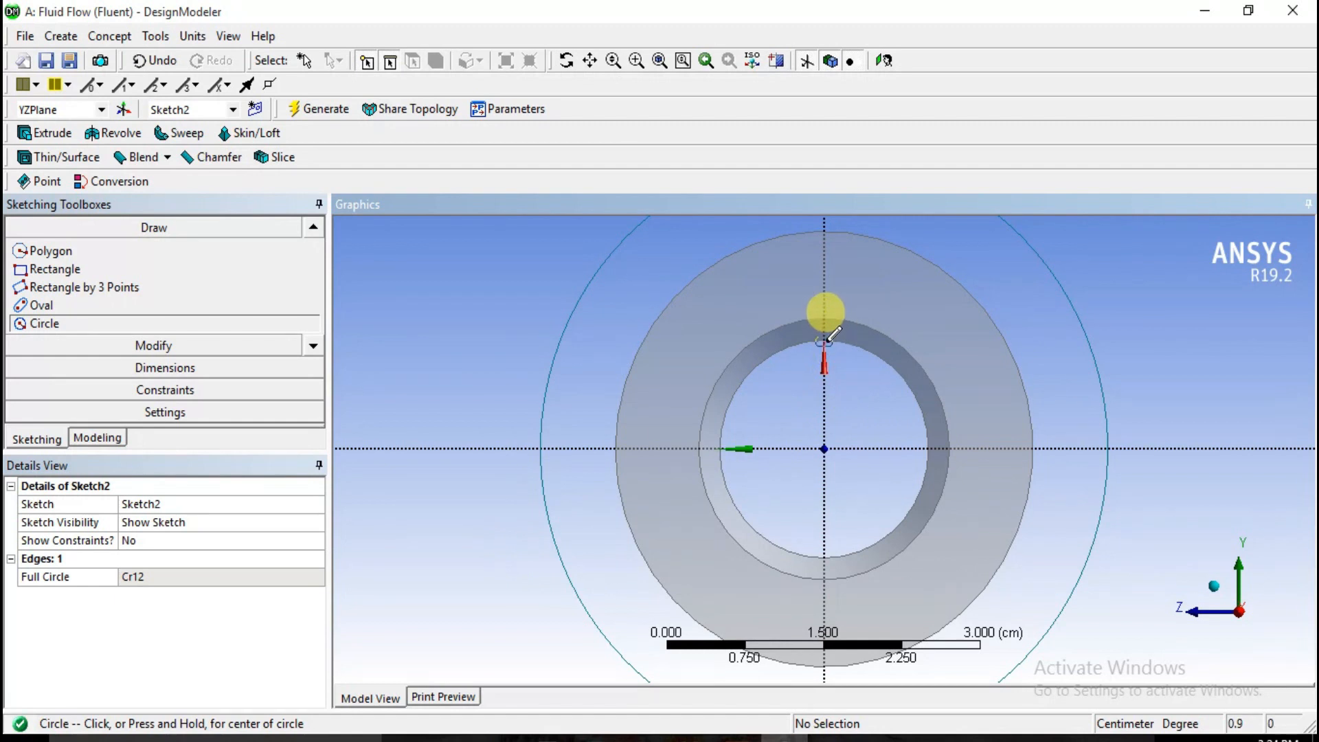
scroll(820, 378, "down", 1)
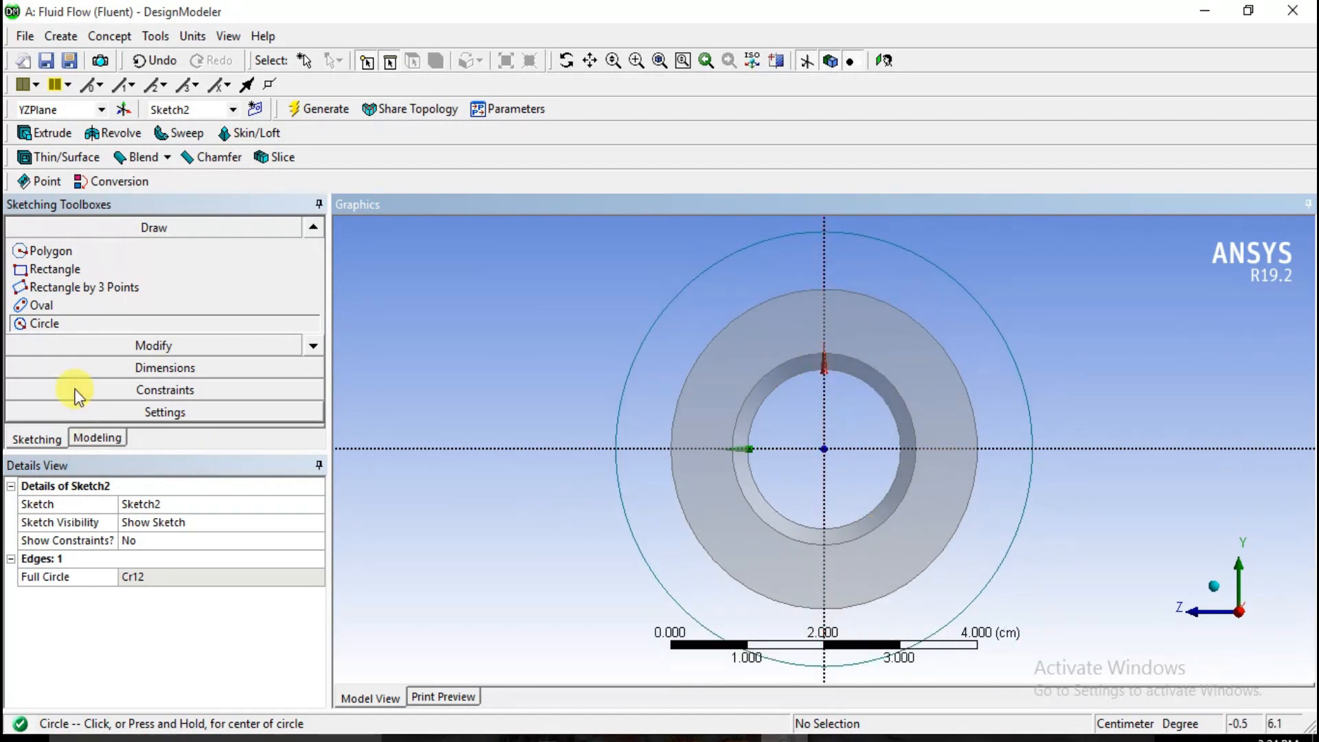
Step: Dimension the circle's diameter and set it to 4 cm
left_click(123, 368)
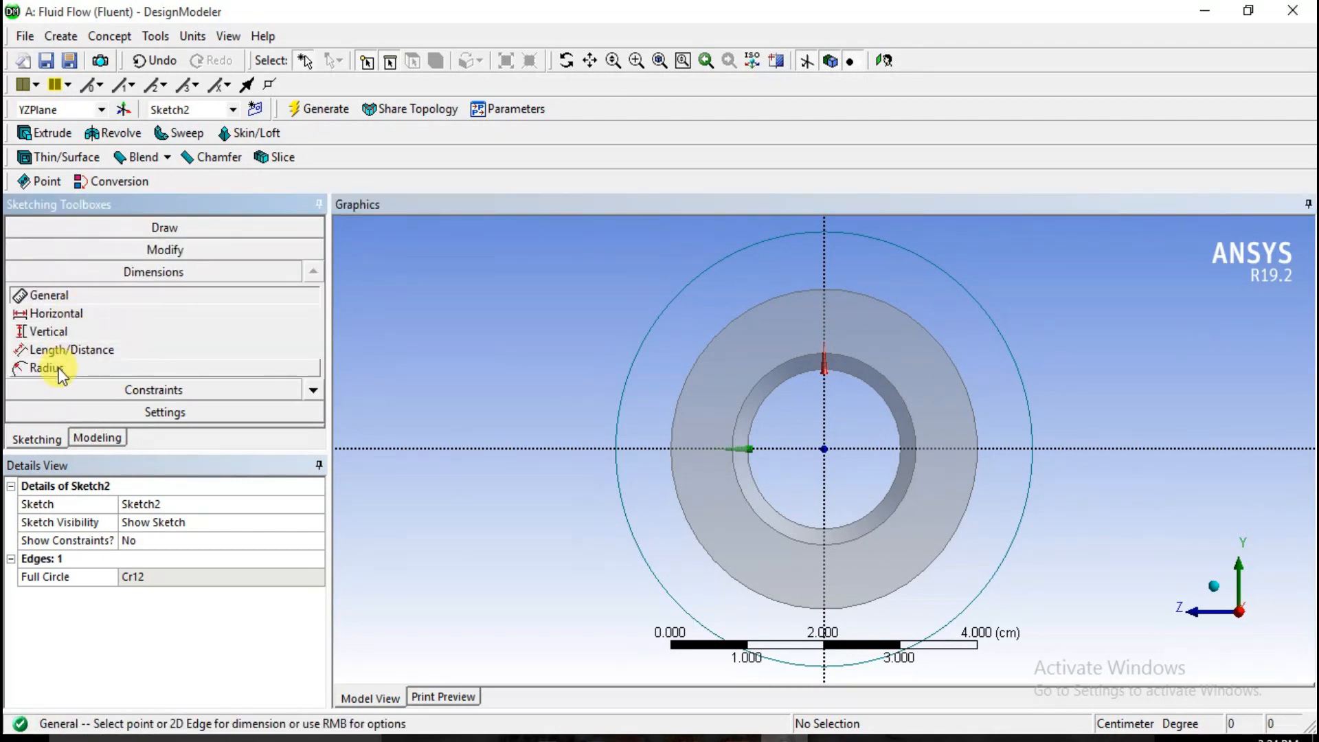
left_click(967, 284)
left_click(1051, 304)
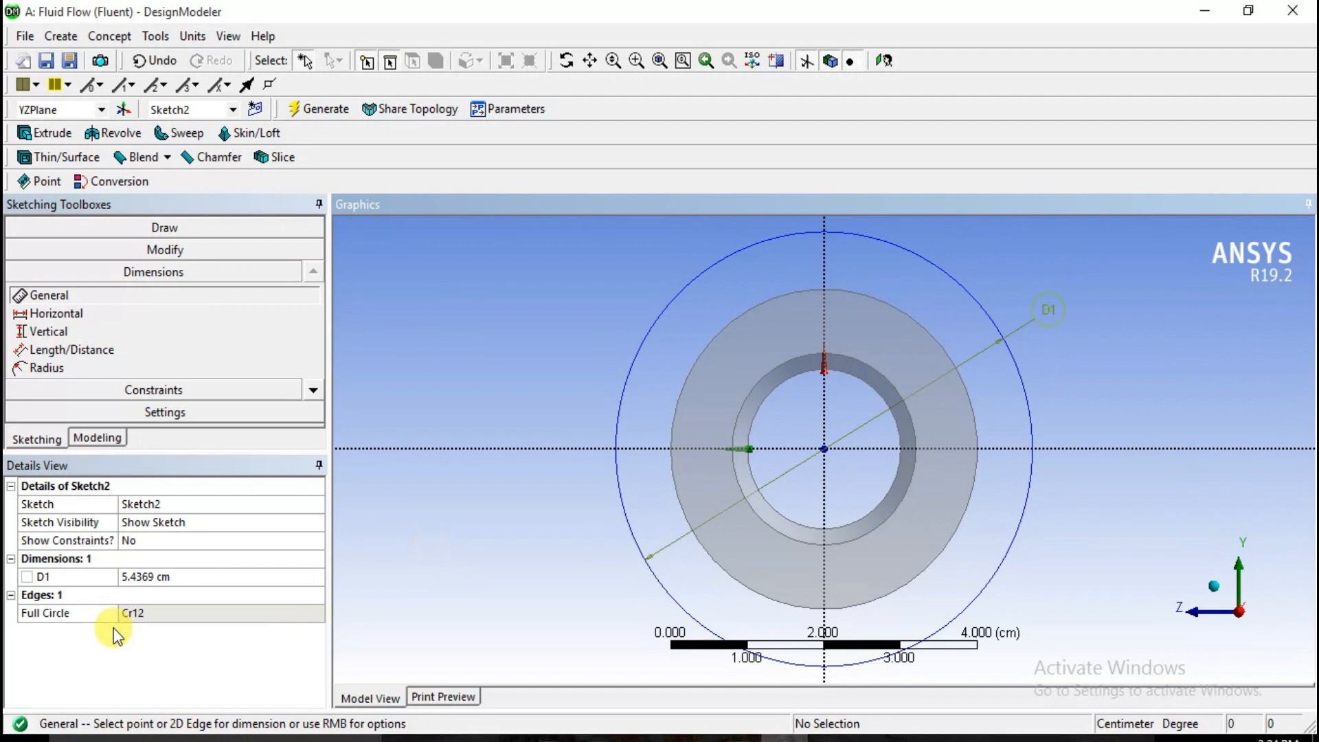
left_click(171, 575)
type("4")
key("Return")
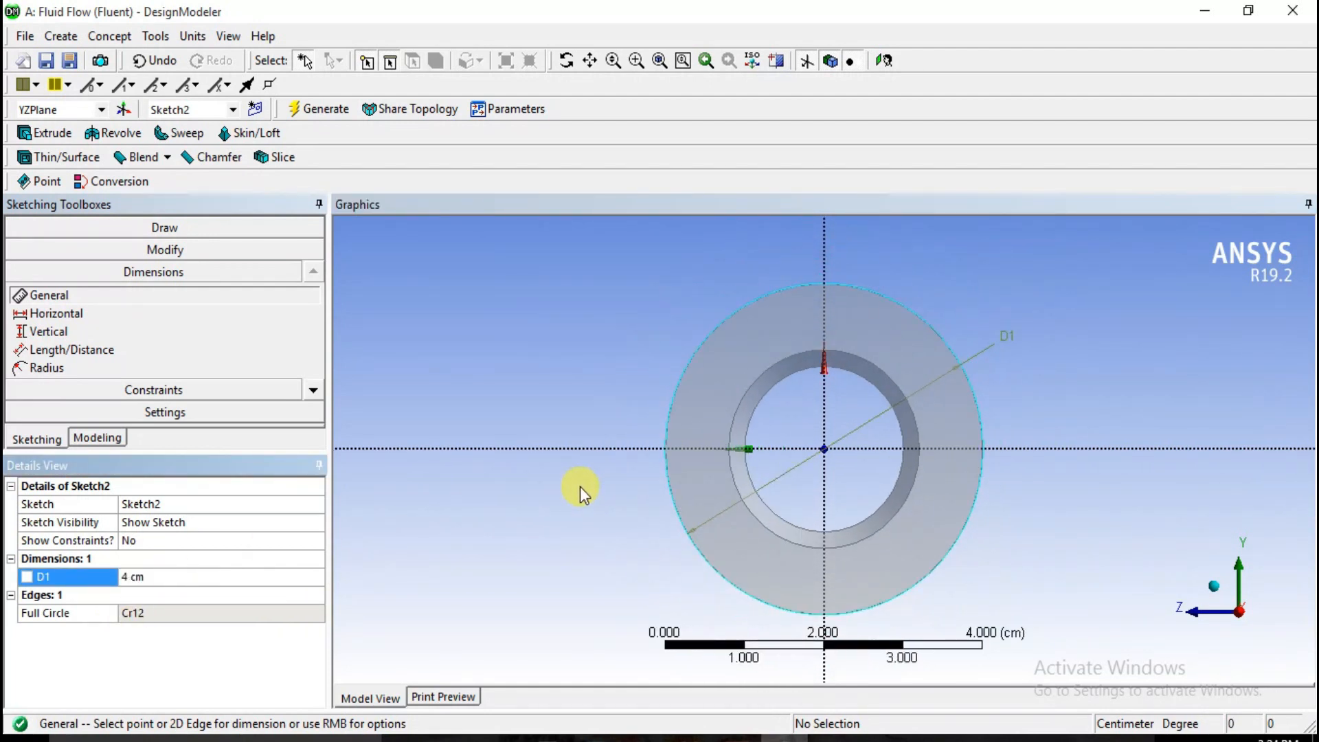
scroll(742, 494, "down", 3)
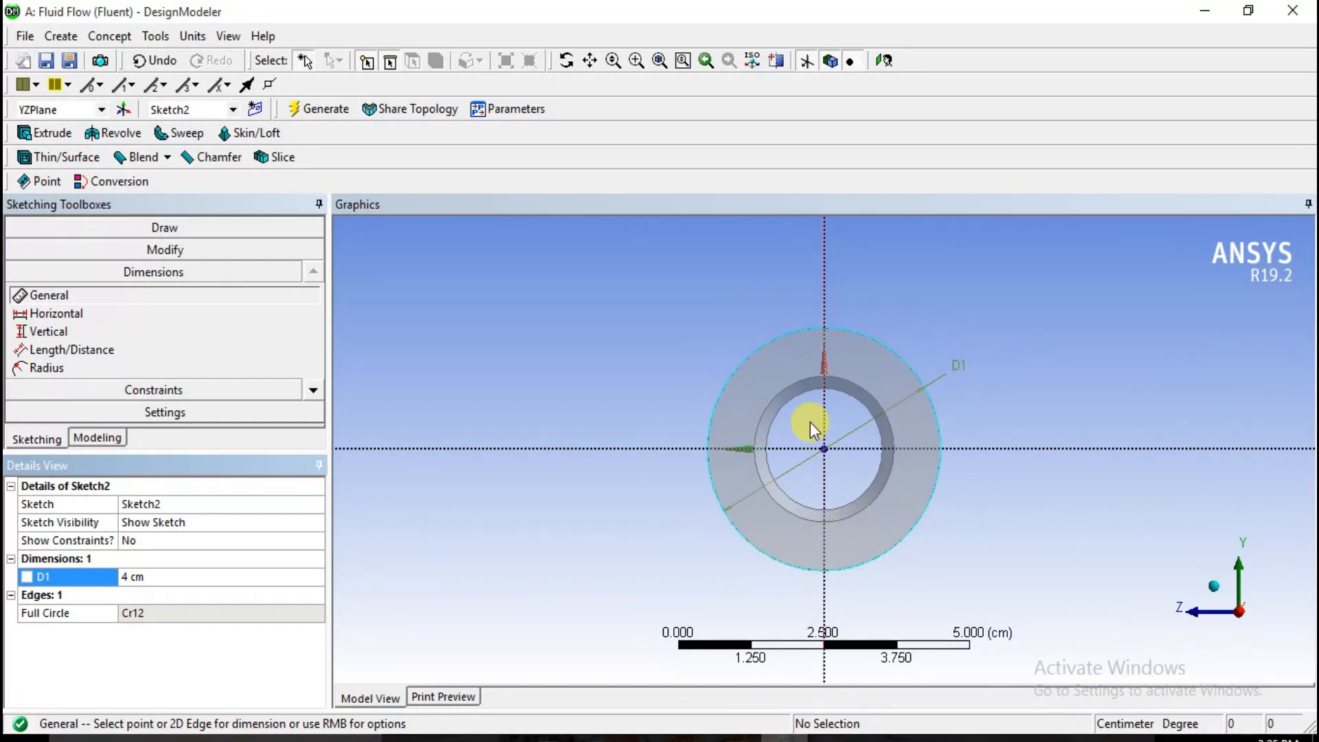
Step: Start an Extrude of Sketch2 in isometric view and set its direction to Both - Symmetric
left_click(1214, 587)
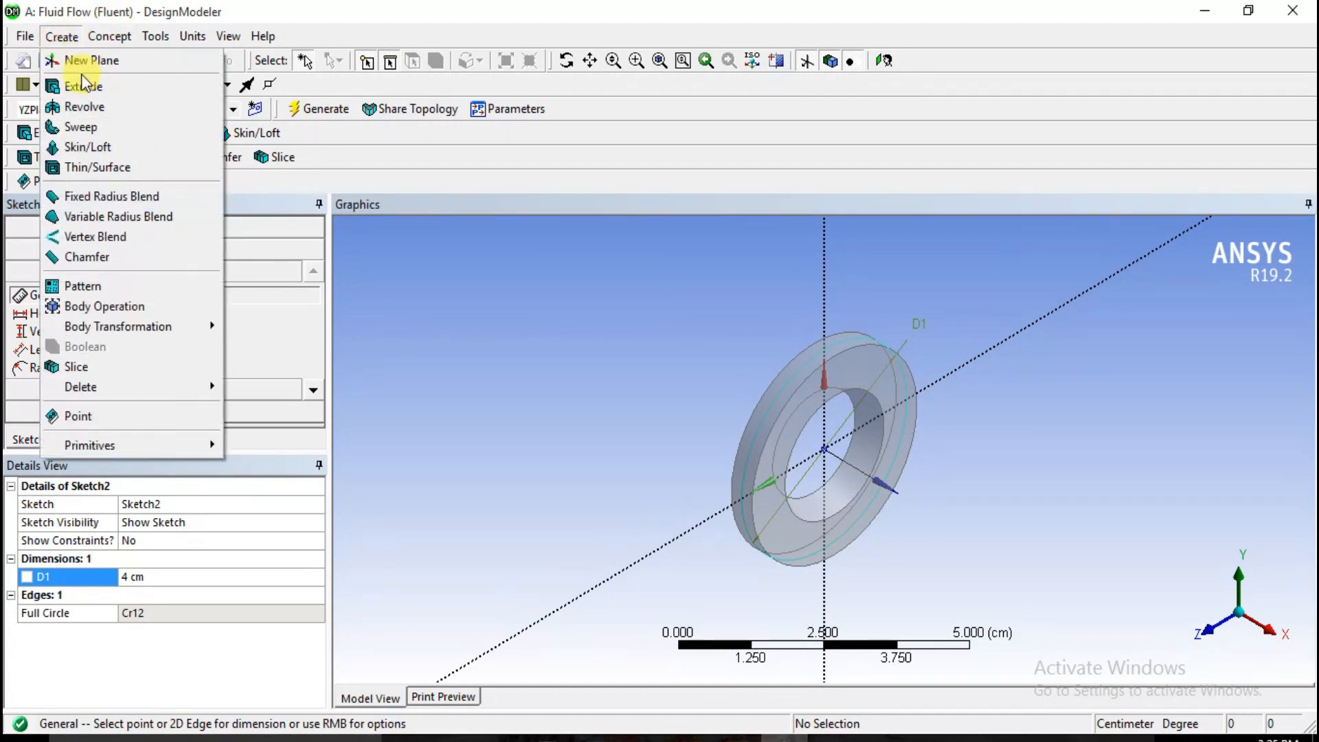
left_click(85, 87)
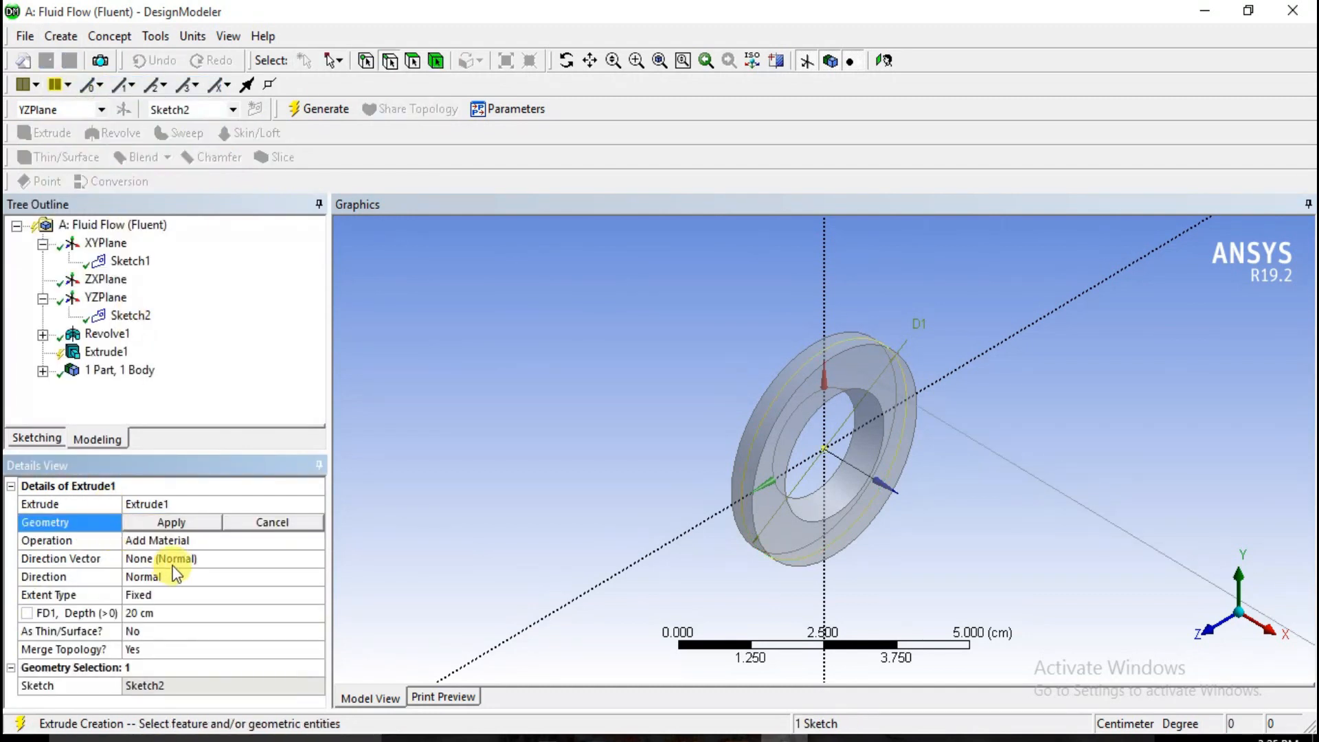
left_click(228, 575)
left_click(316, 577)
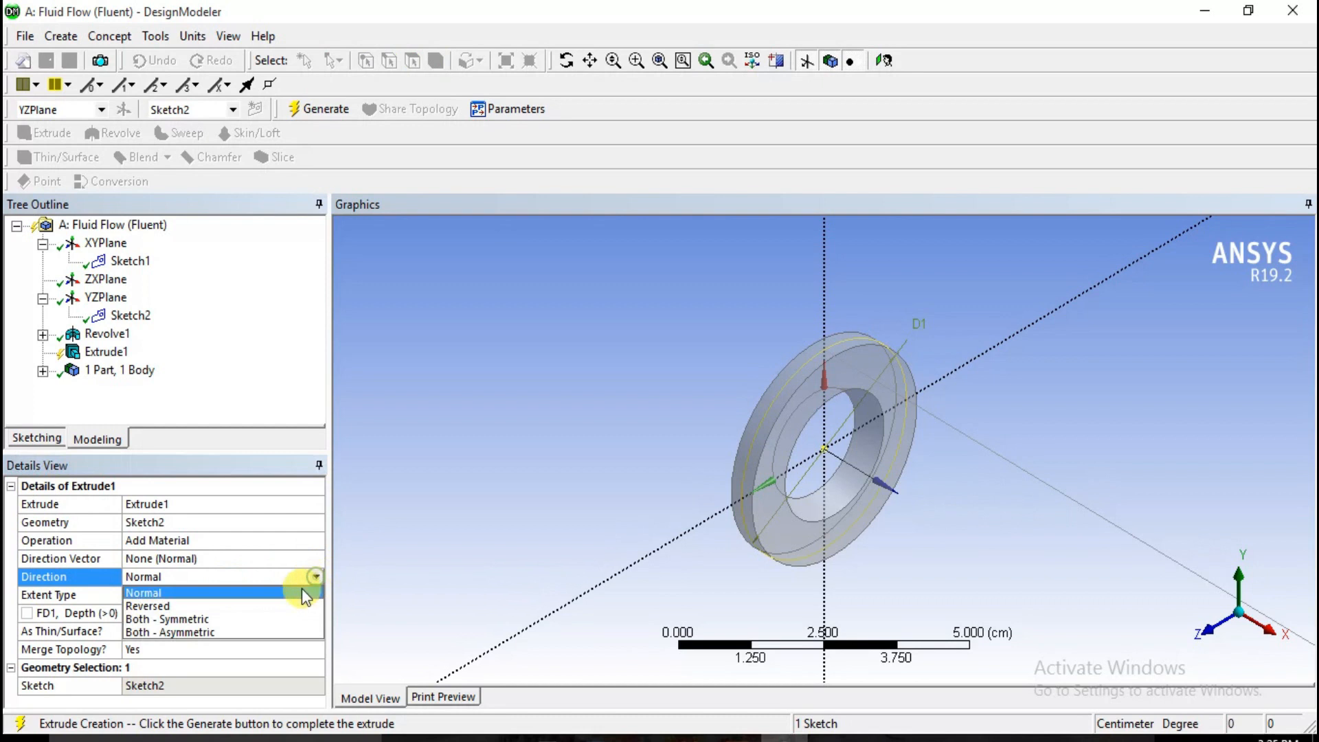
left_click(270, 619)
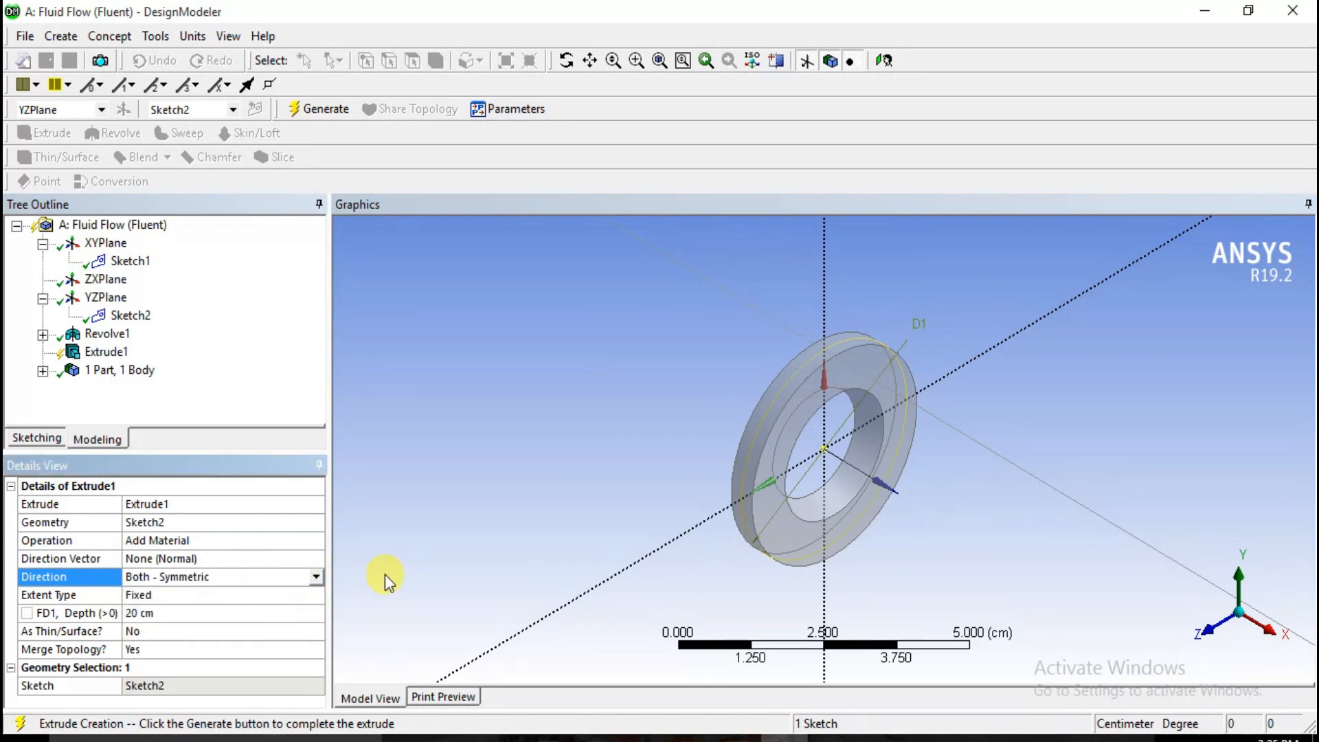
scroll(642, 583, "down", 5)
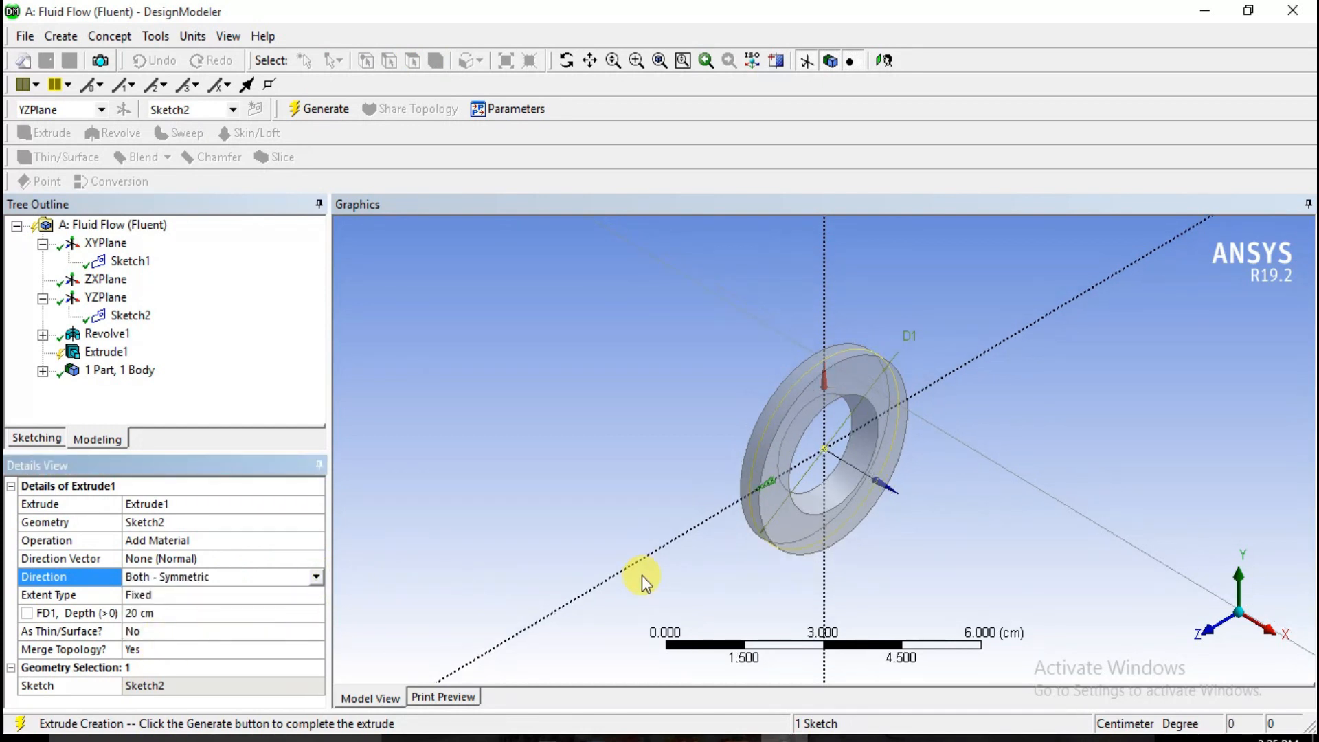
scroll(642, 582, "down", 1)
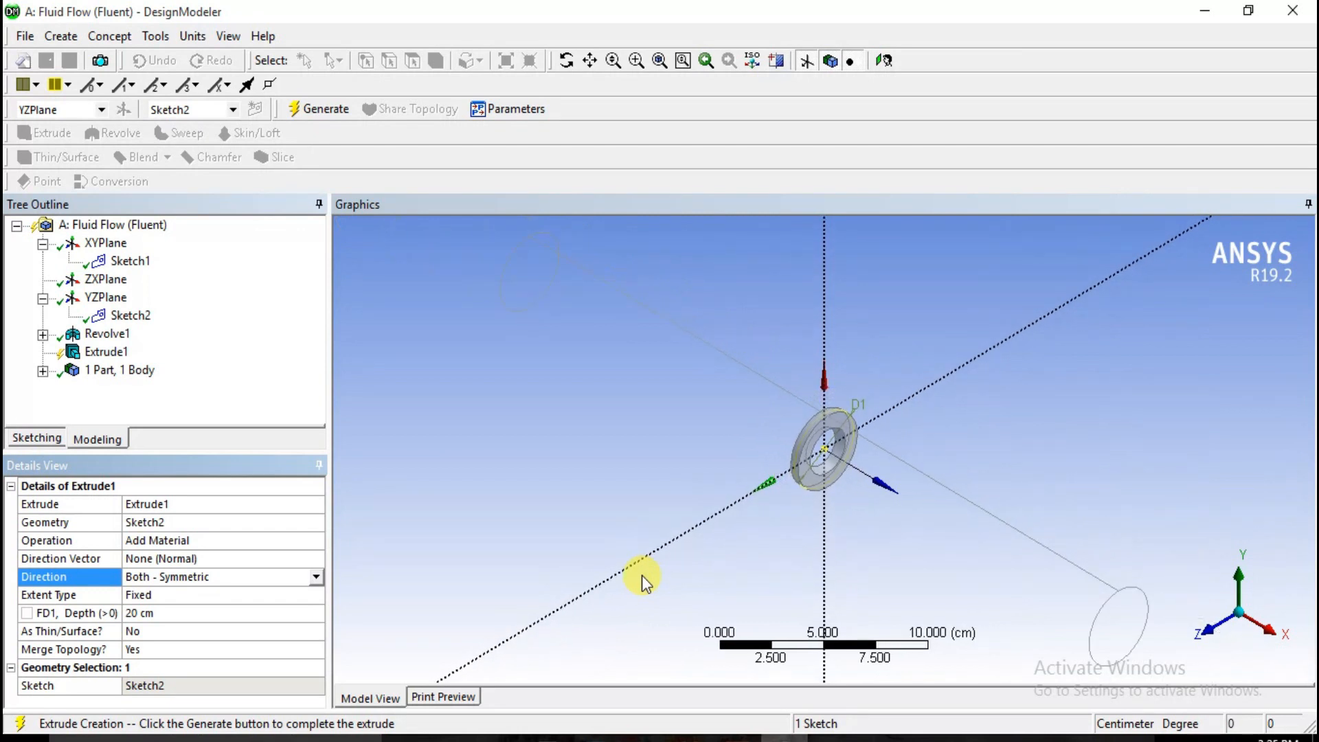
right_click(92, 352)
left_click(156, 614)
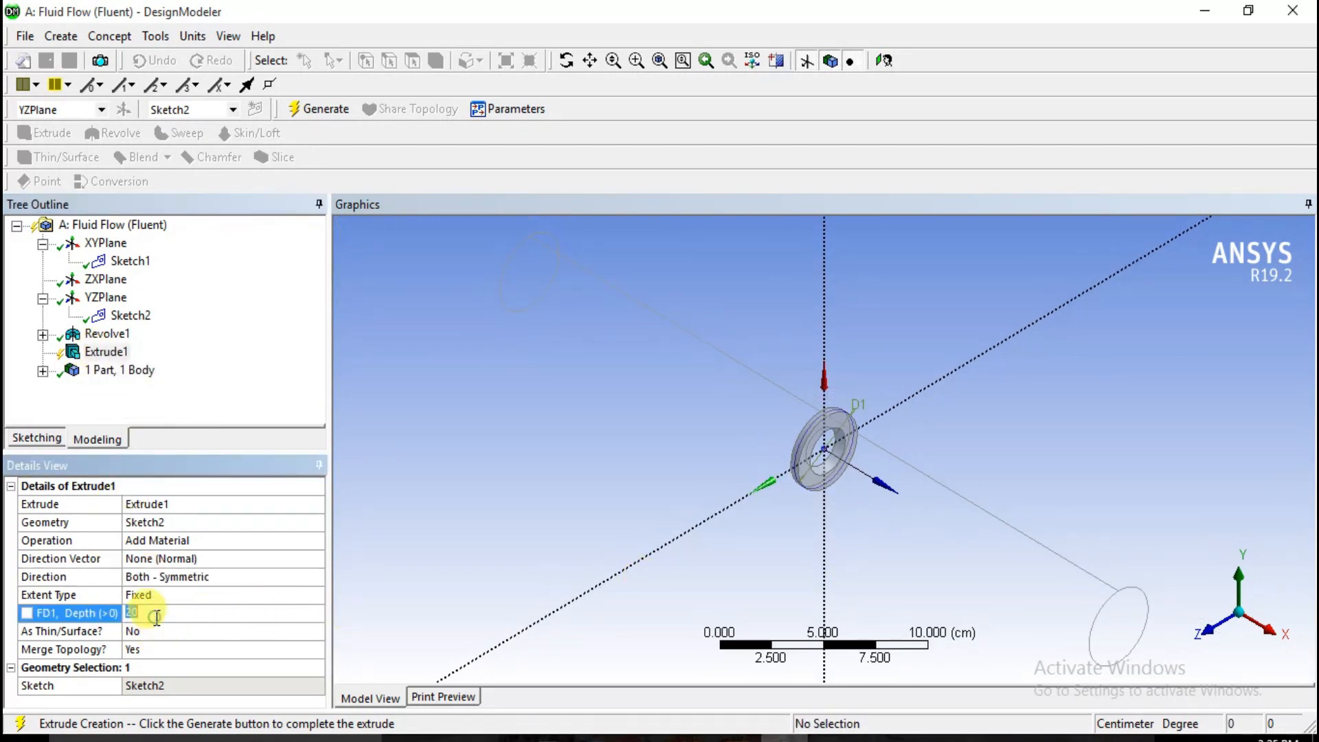
type("25")
key("Return")
Step: Set the extrusion depth to 20 cm and generate the cylinder
left_click(136, 613)
type("20")
key("Return")
left_click(106, 351)
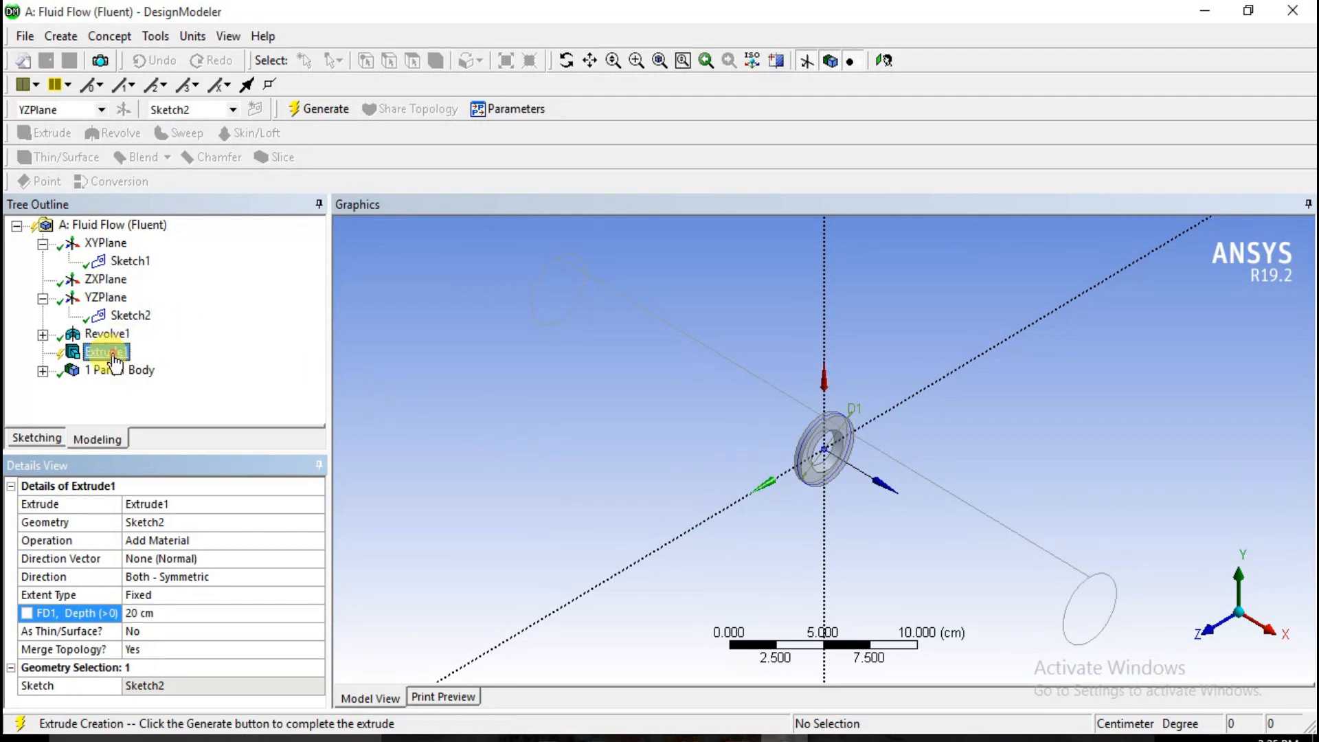
right_click(112, 358)
left_click(153, 384)
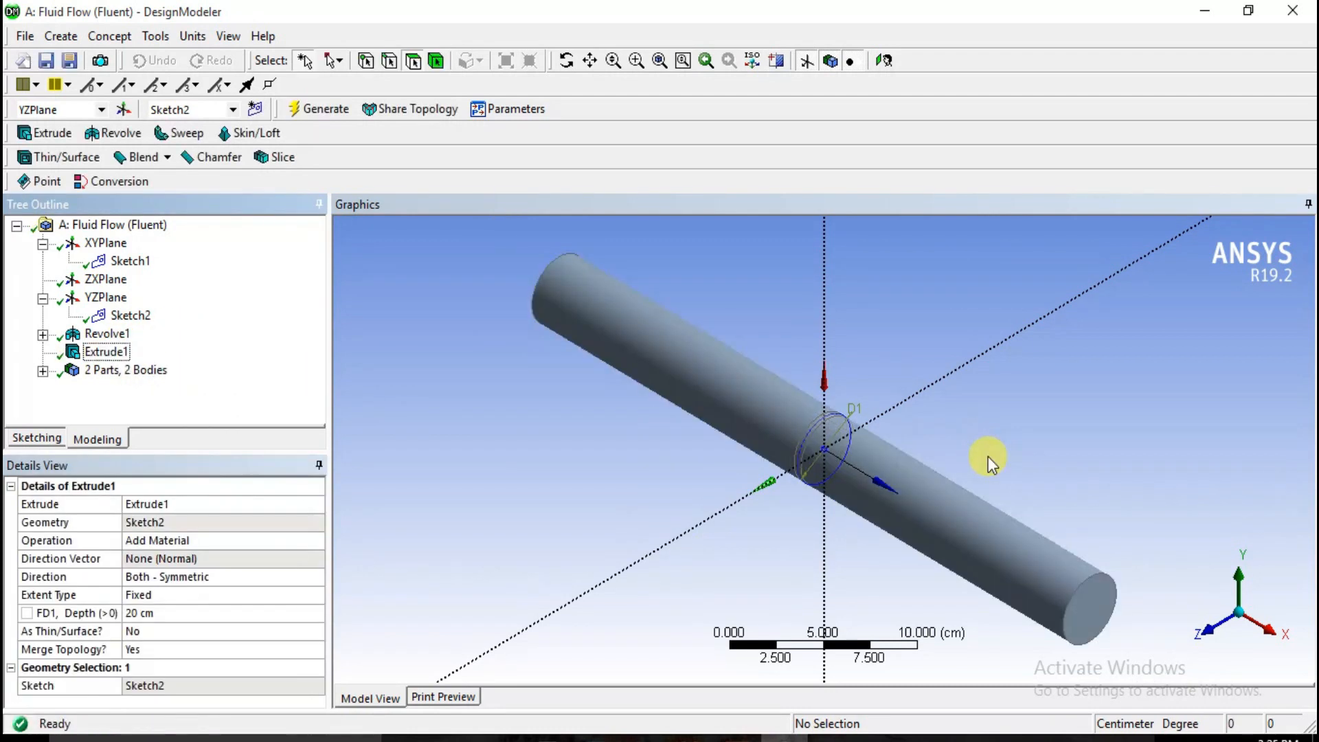
Step: View the model from the front and highlight the ring body and the cylinder body in turn
left_click(1212, 627)
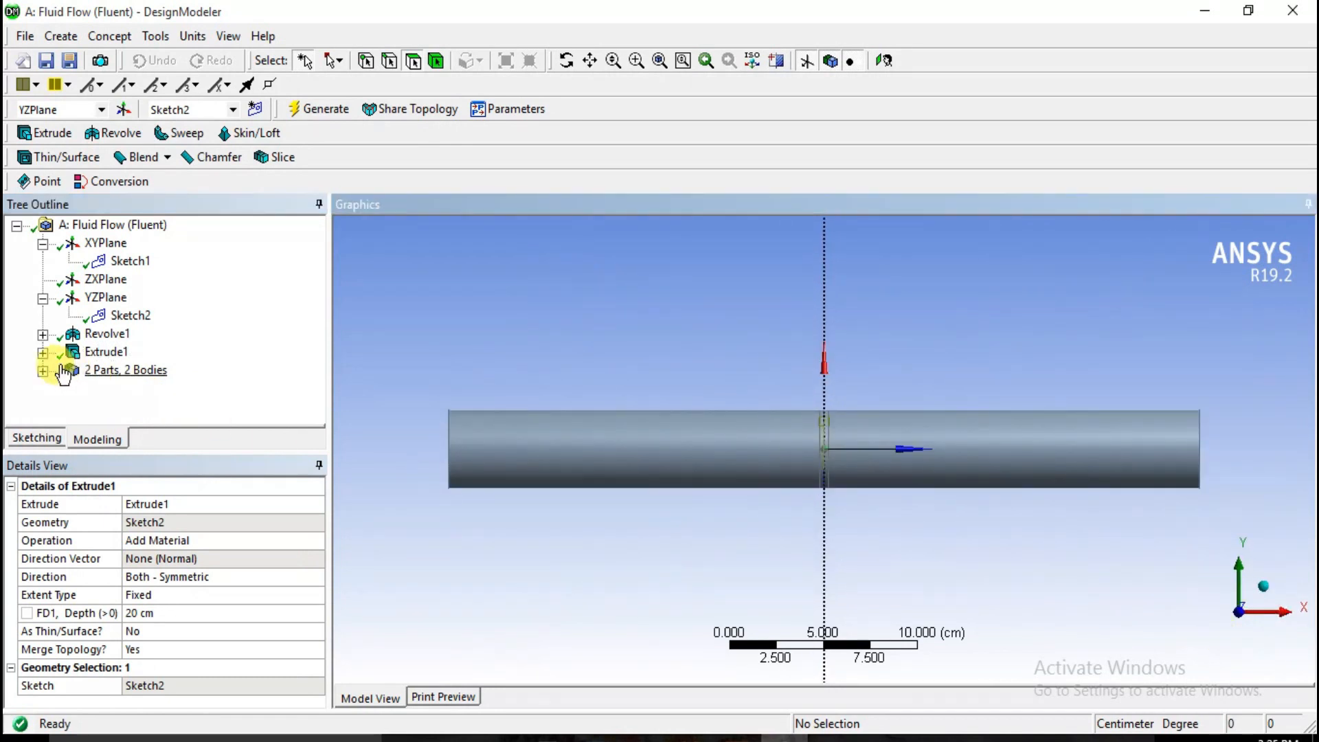
left_click(43, 371)
left_click(113, 389)
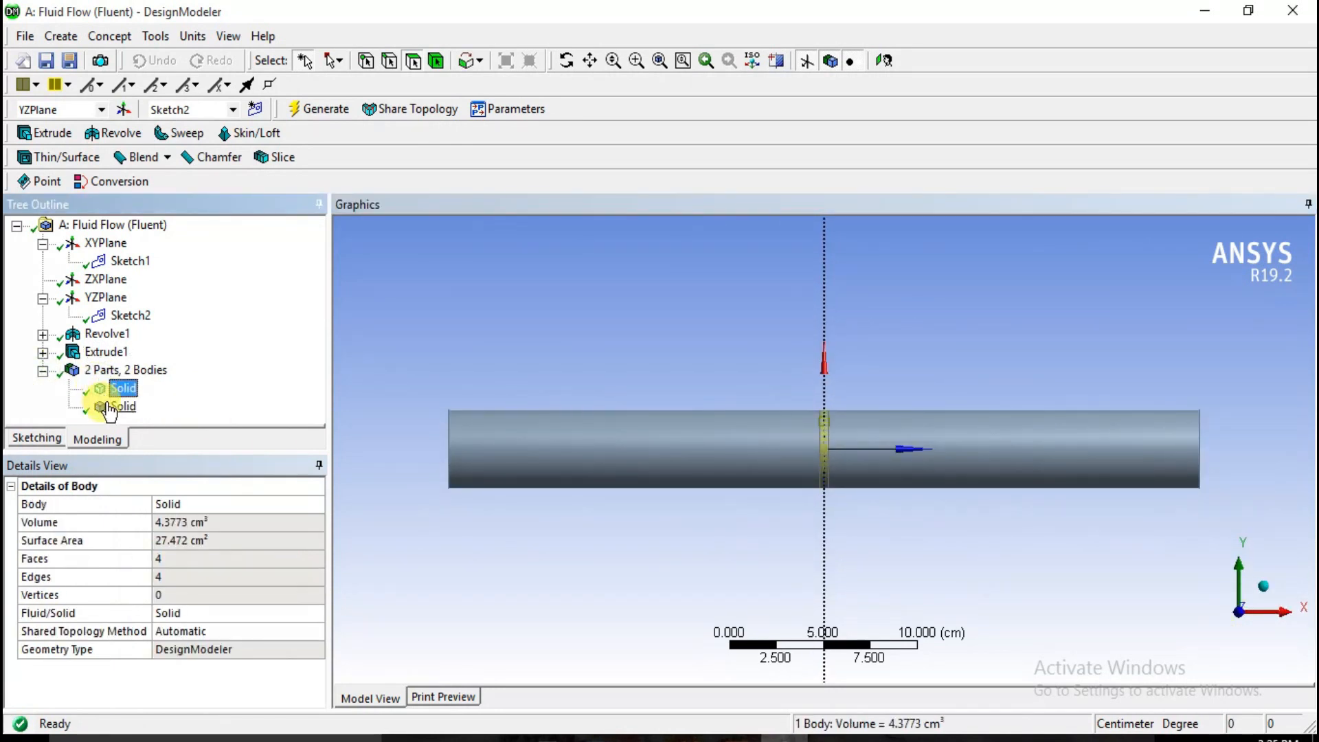
left_click(112, 410)
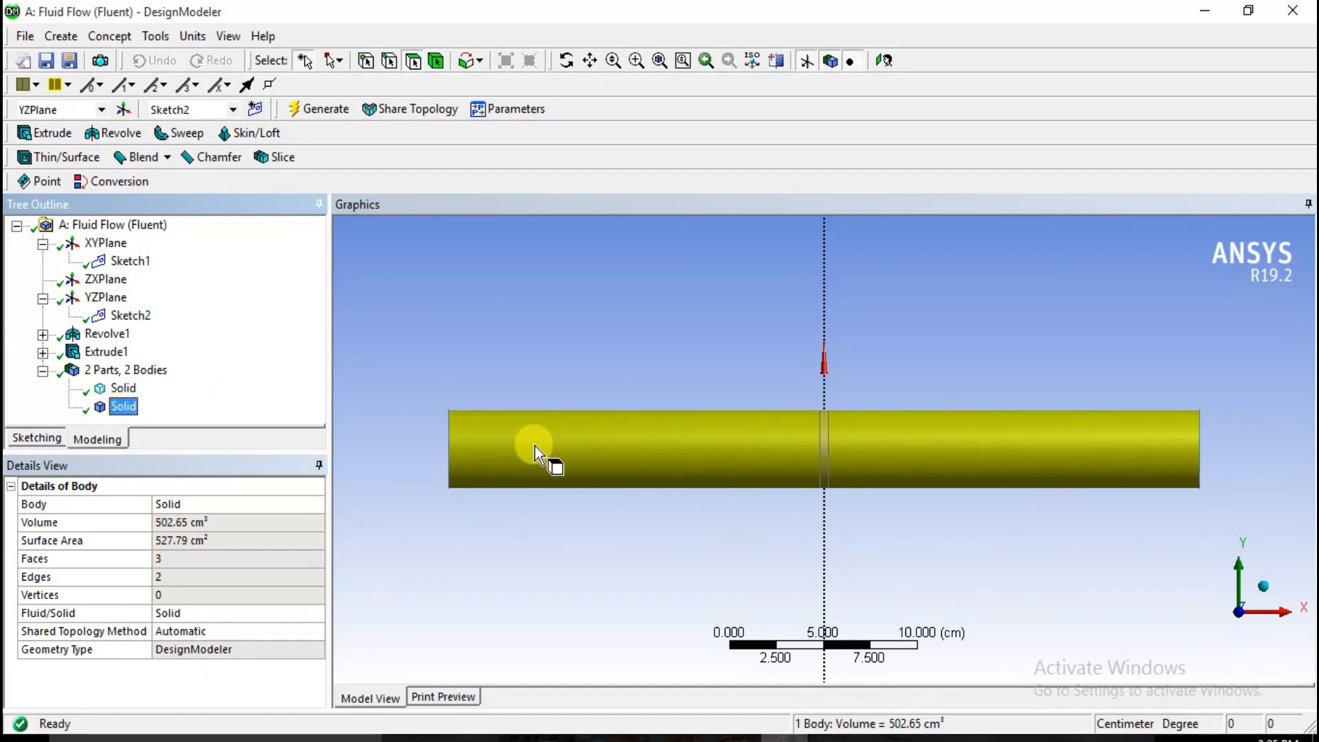
scroll(1054, 391, "up", 2)
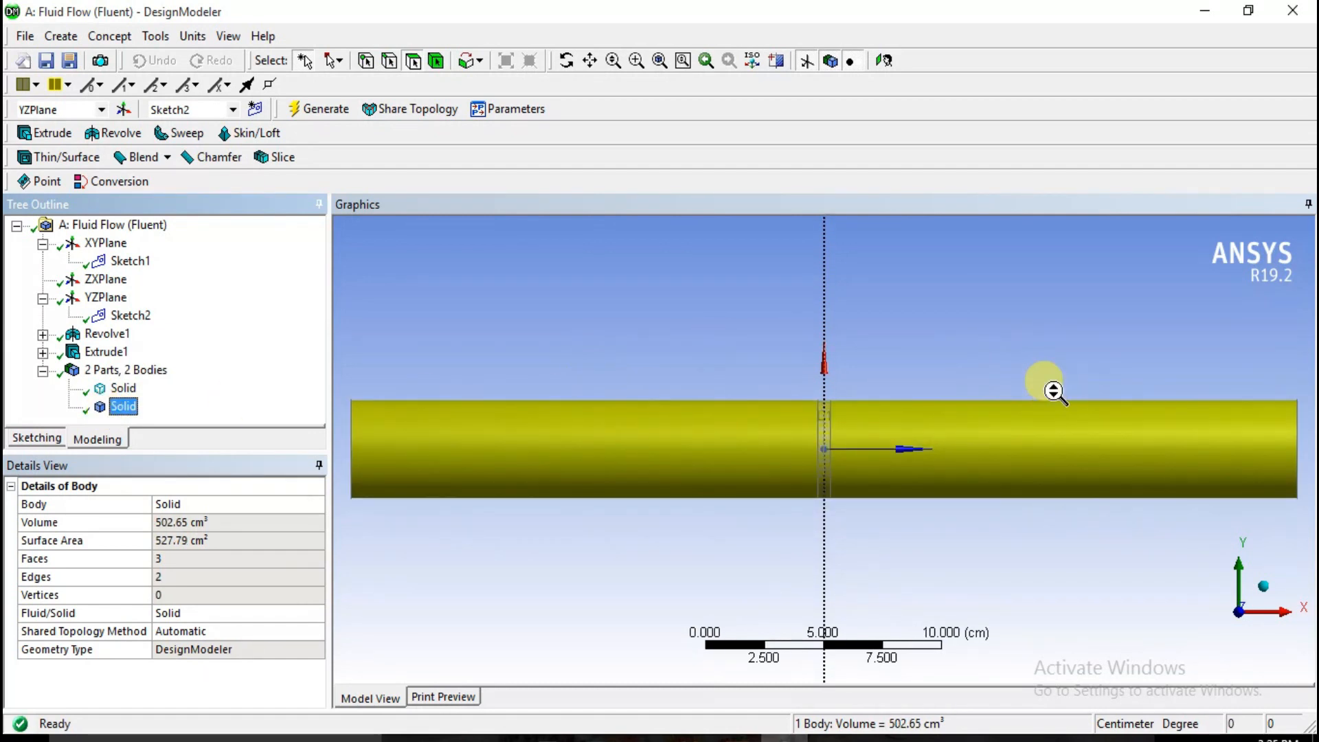
Step: Hide the ring body to check the cylinder alone, and show the ring again
right_click(123, 390)
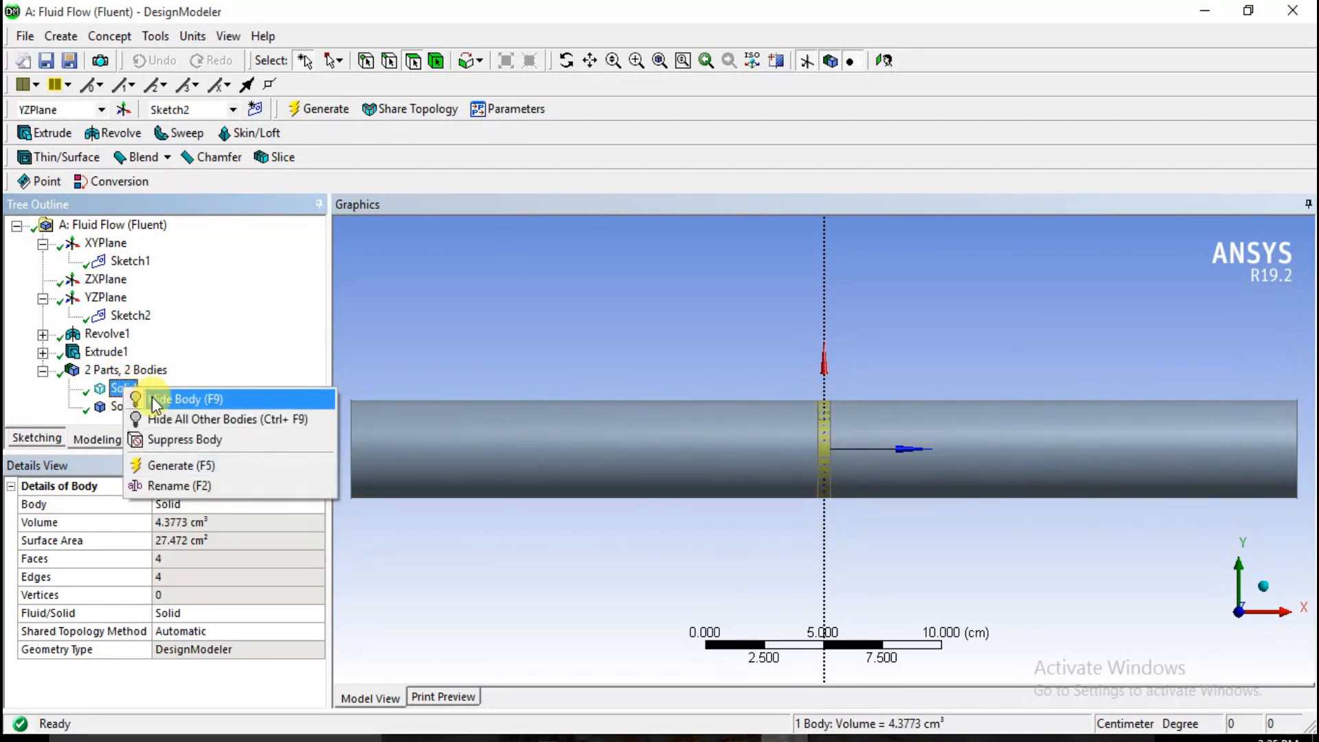
left_click(151, 399)
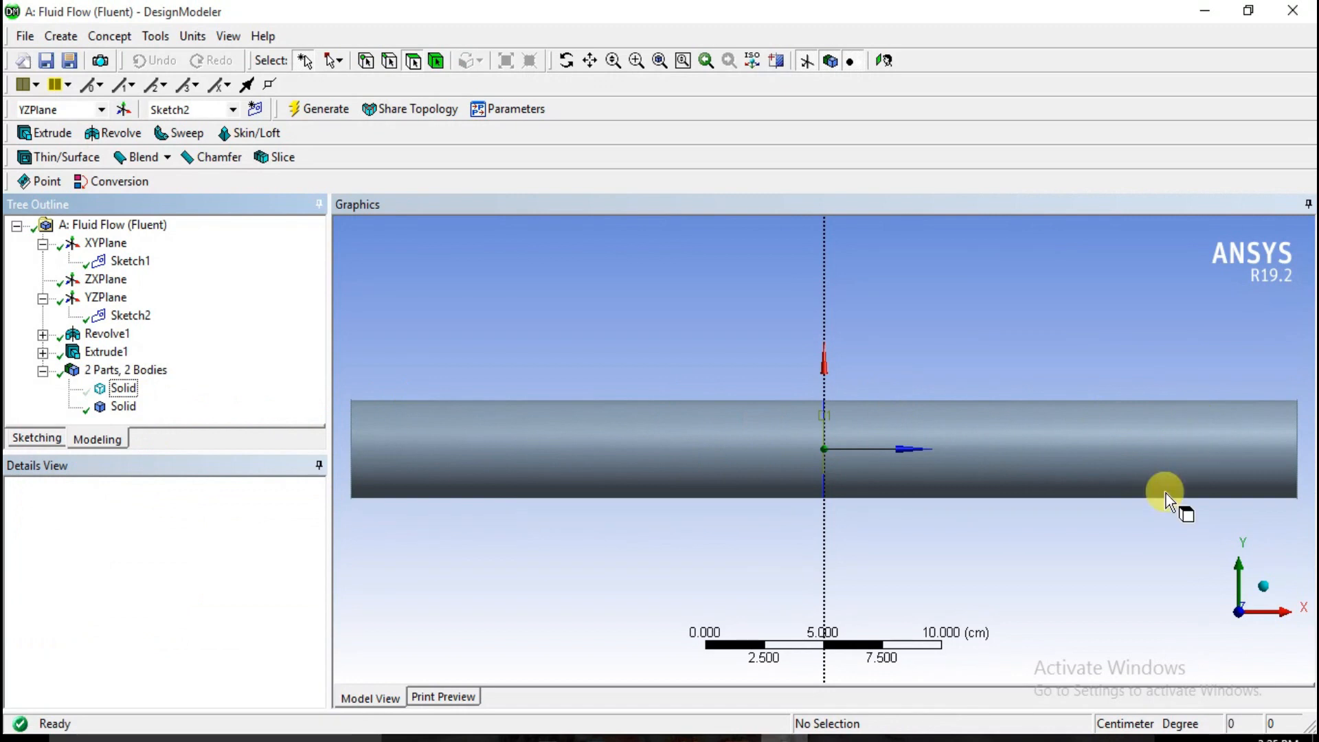
right_click(127, 390)
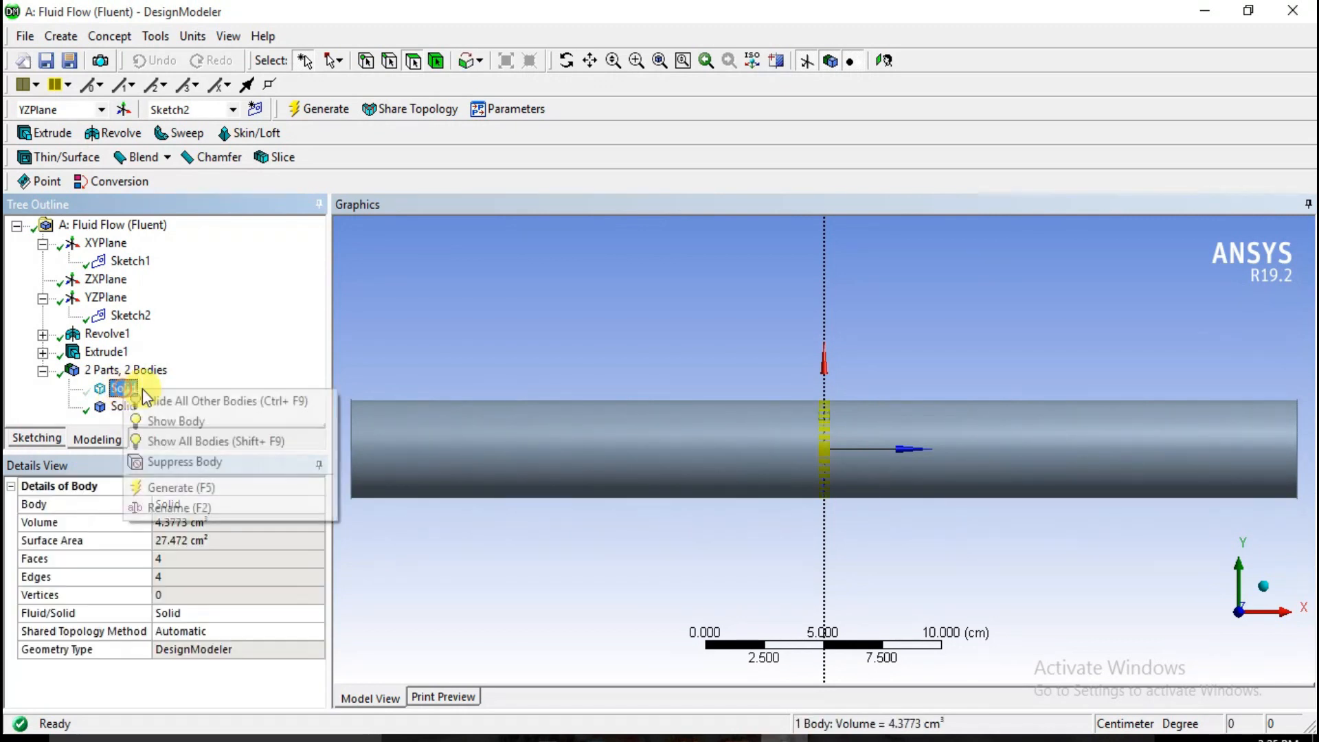
left_click(175, 421)
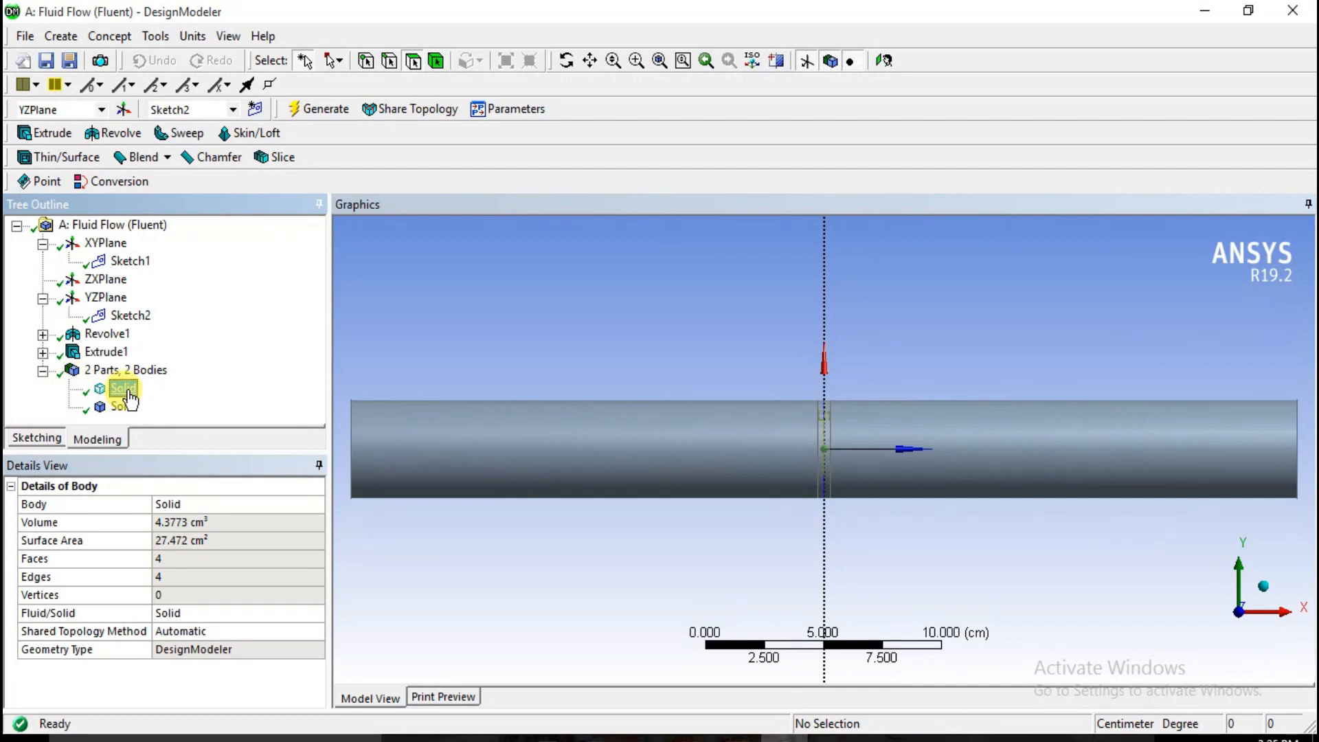
Step: Create a Boolean feature and set its operation to Subtract
left_click(61, 38)
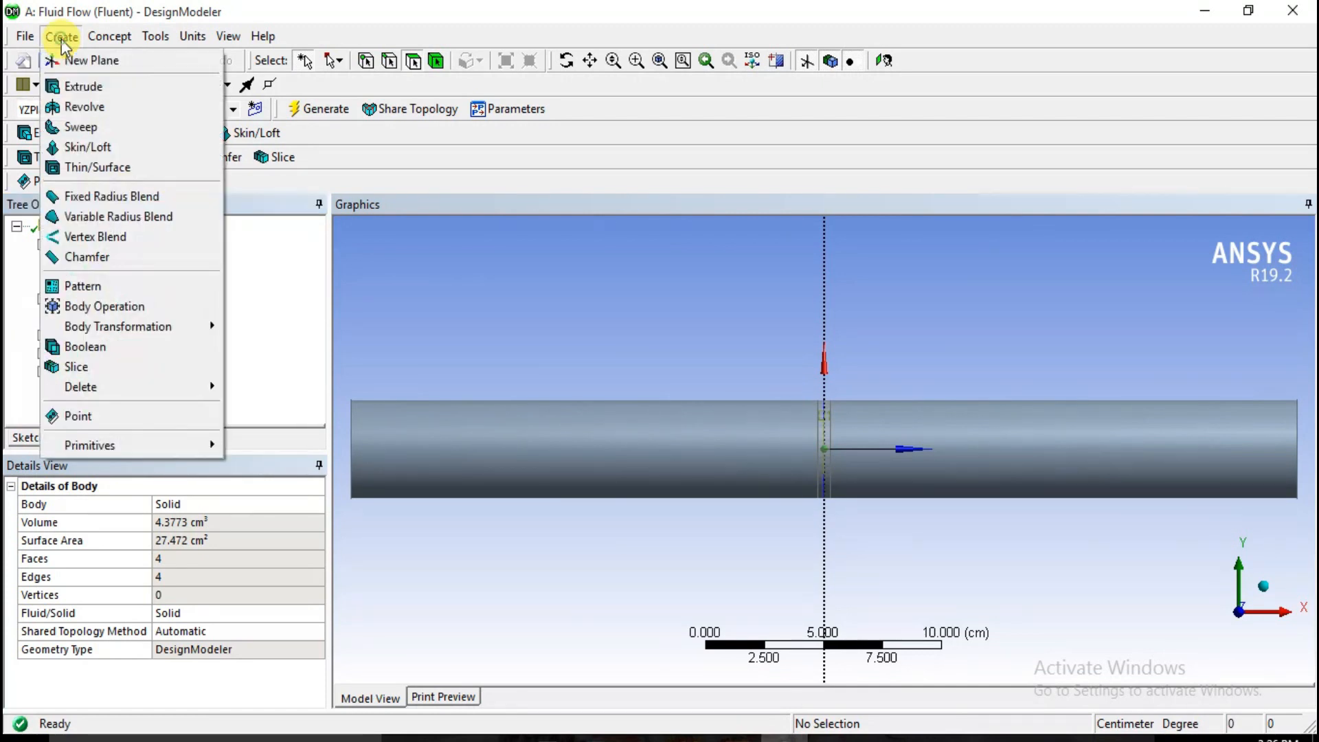
left_click(50, 346)
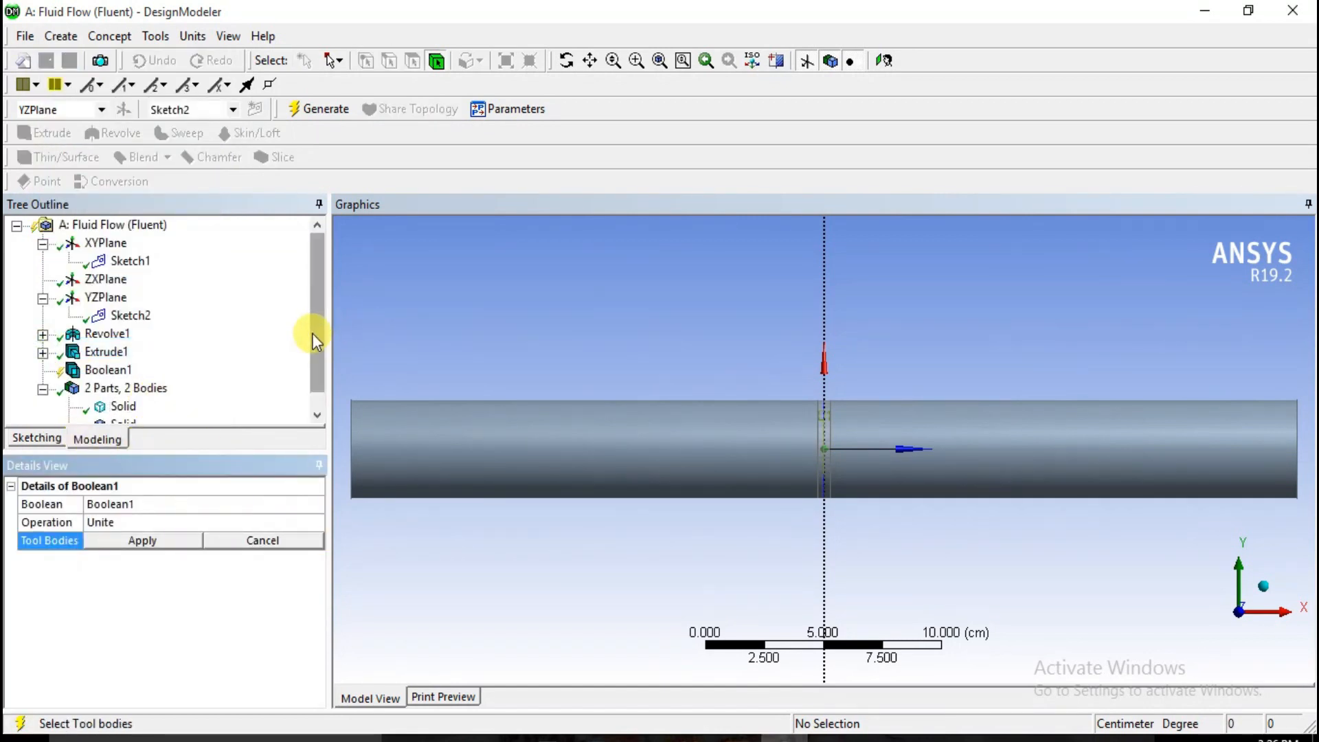
scroll(314, 336, "down", 1)
left_click(113, 521)
double_click(113, 521)
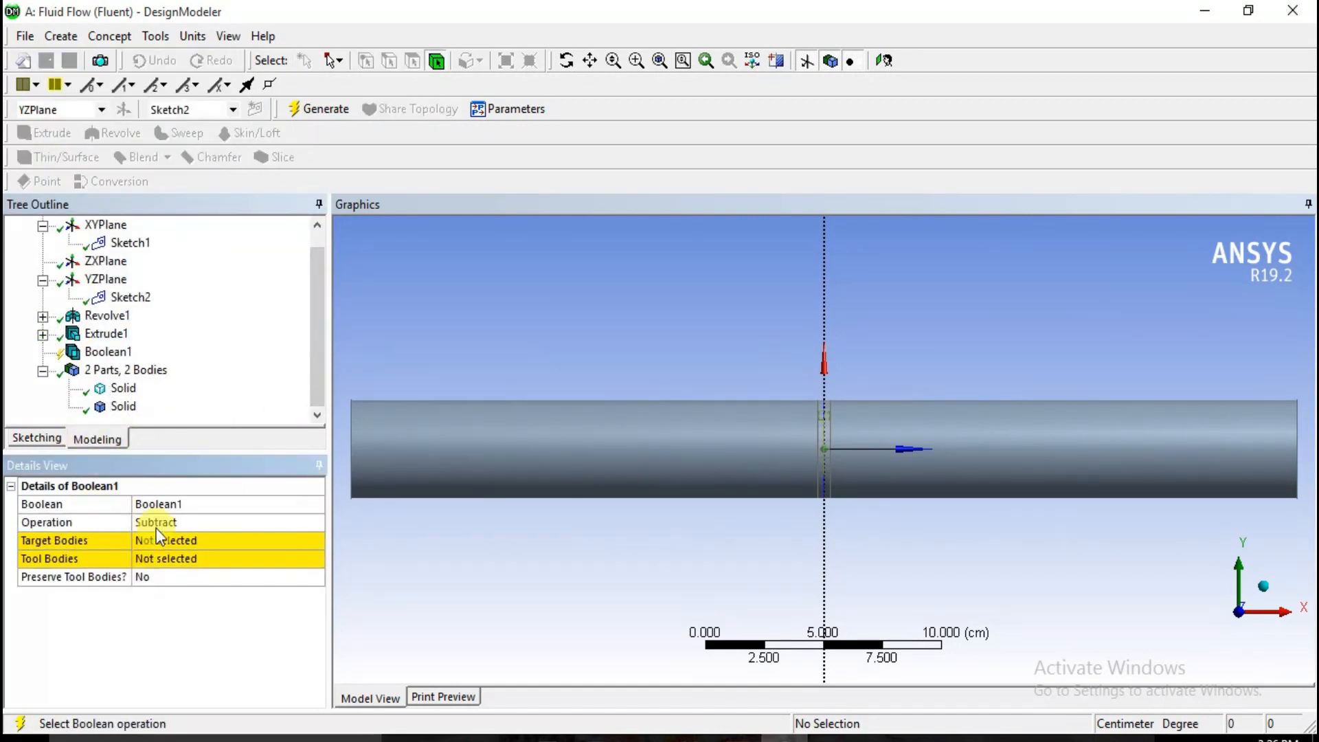
Step: Assign the pipe cylinder as the Boolean's target body and the ring as its tool body
left_click(153, 541)
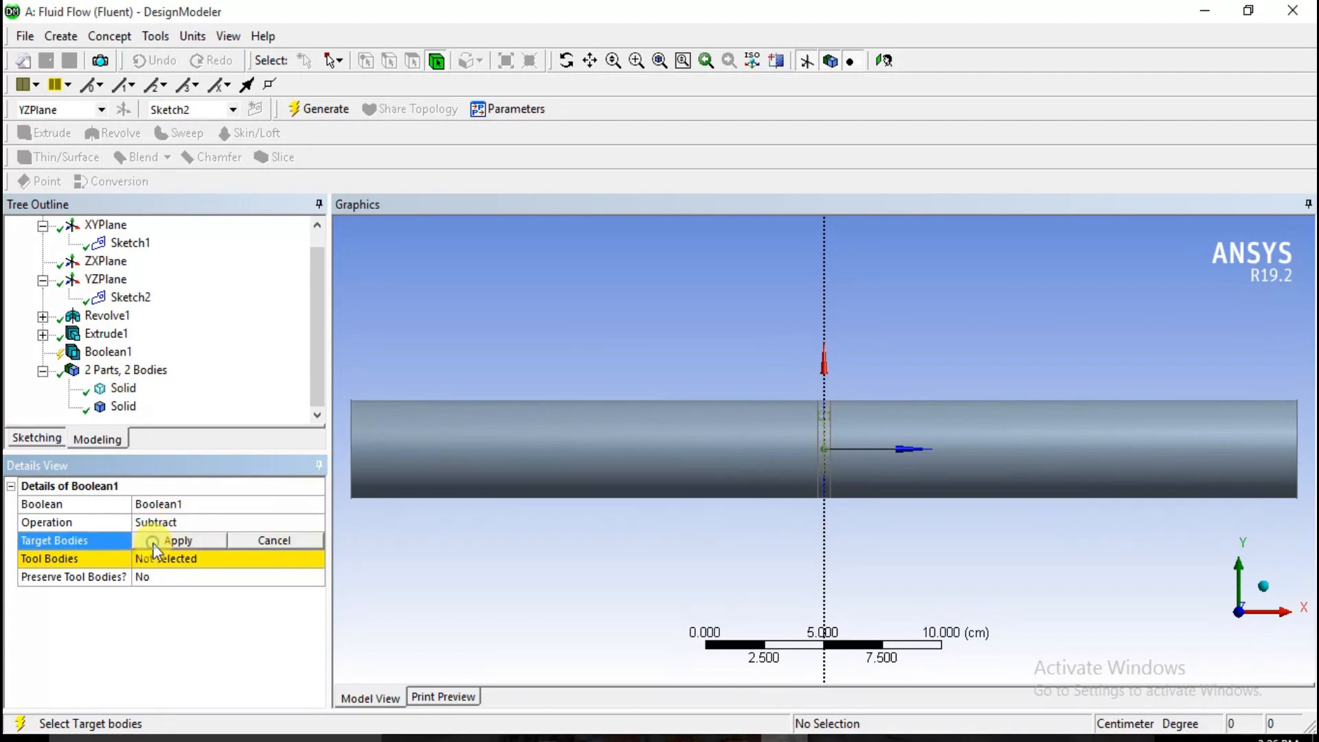
left_click(117, 407)
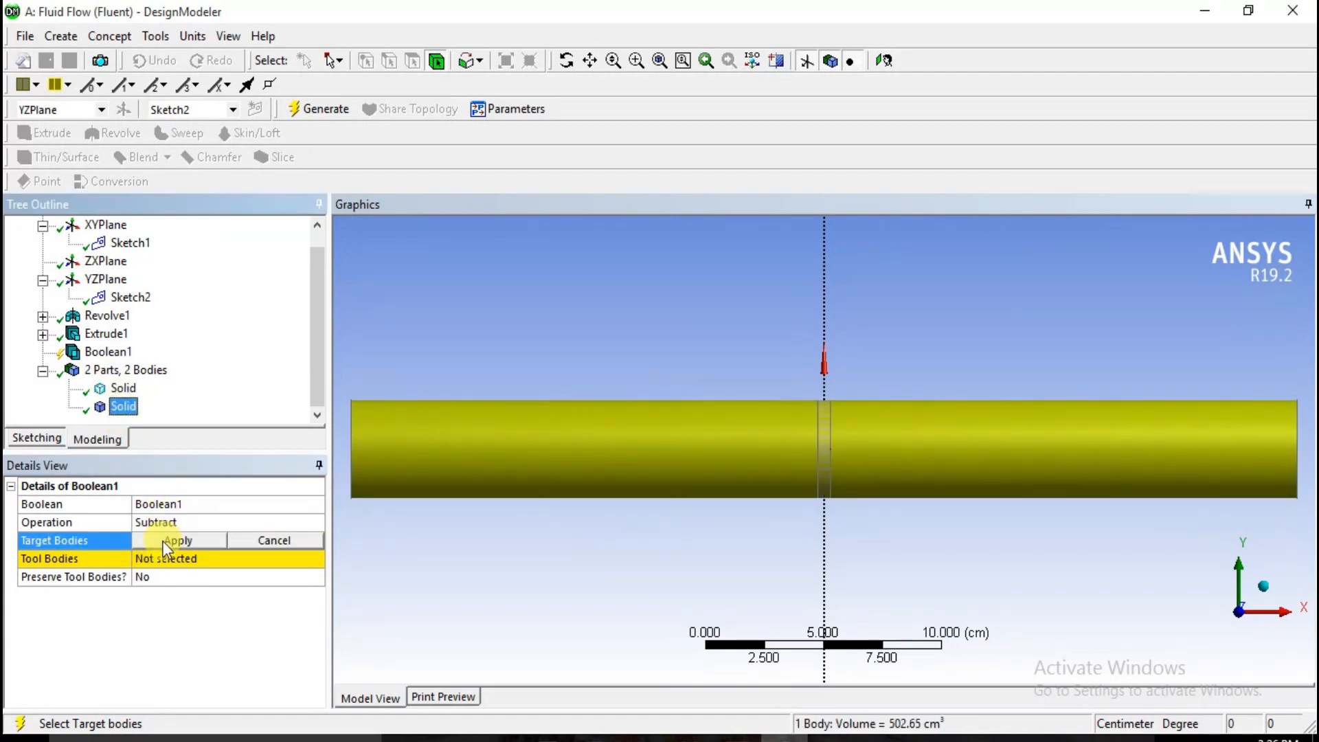
left_click(165, 541)
left_click(122, 388)
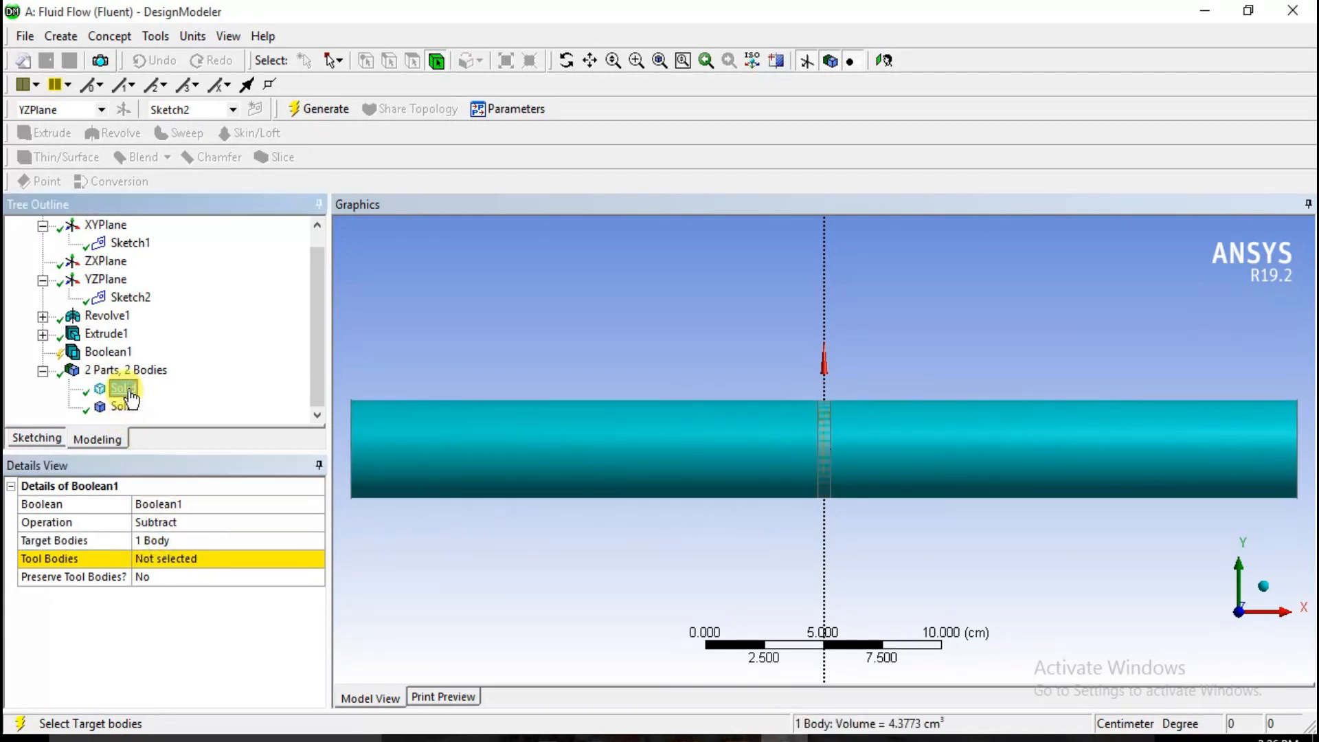
left_click(171, 560)
left_click(114, 388)
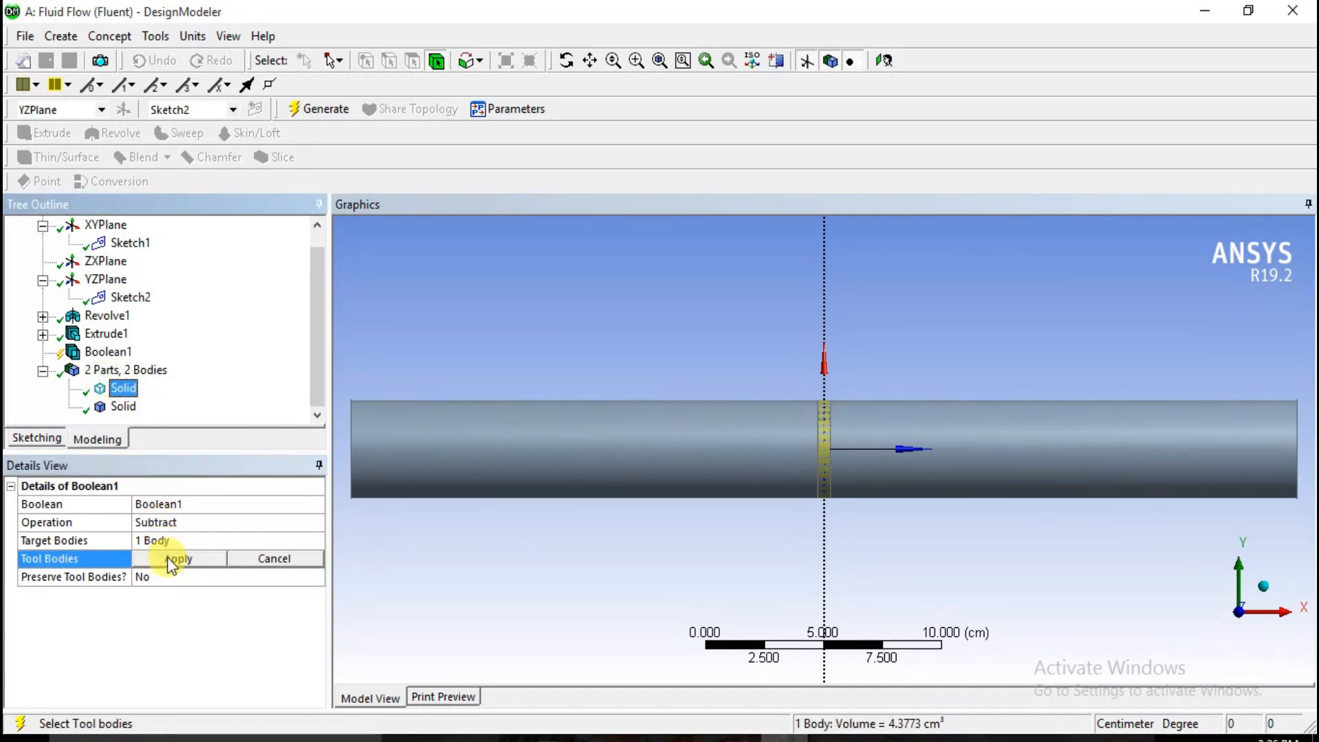
left_click(172, 560)
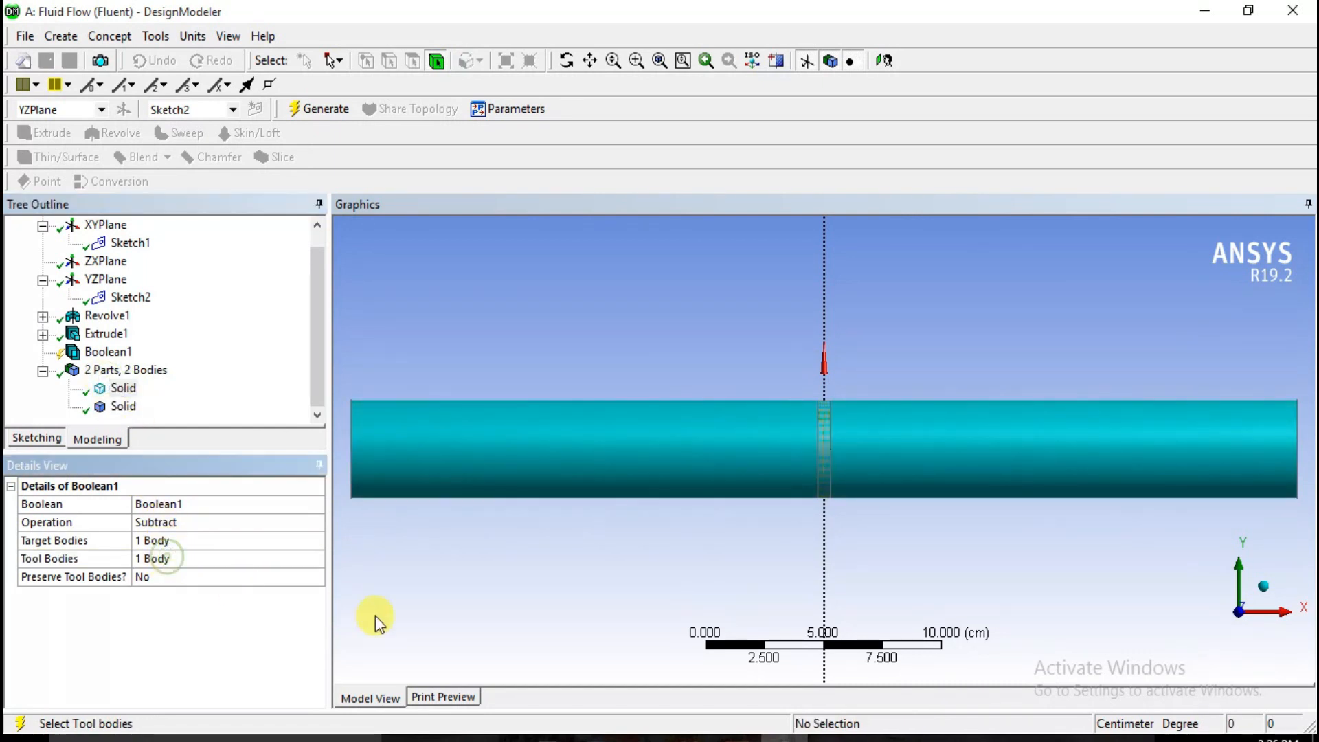
Step: Set Preserve Tool Bodies to Yes for the Boolean subtraction and generate it
left_click(214, 577)
left_click(316, 578)
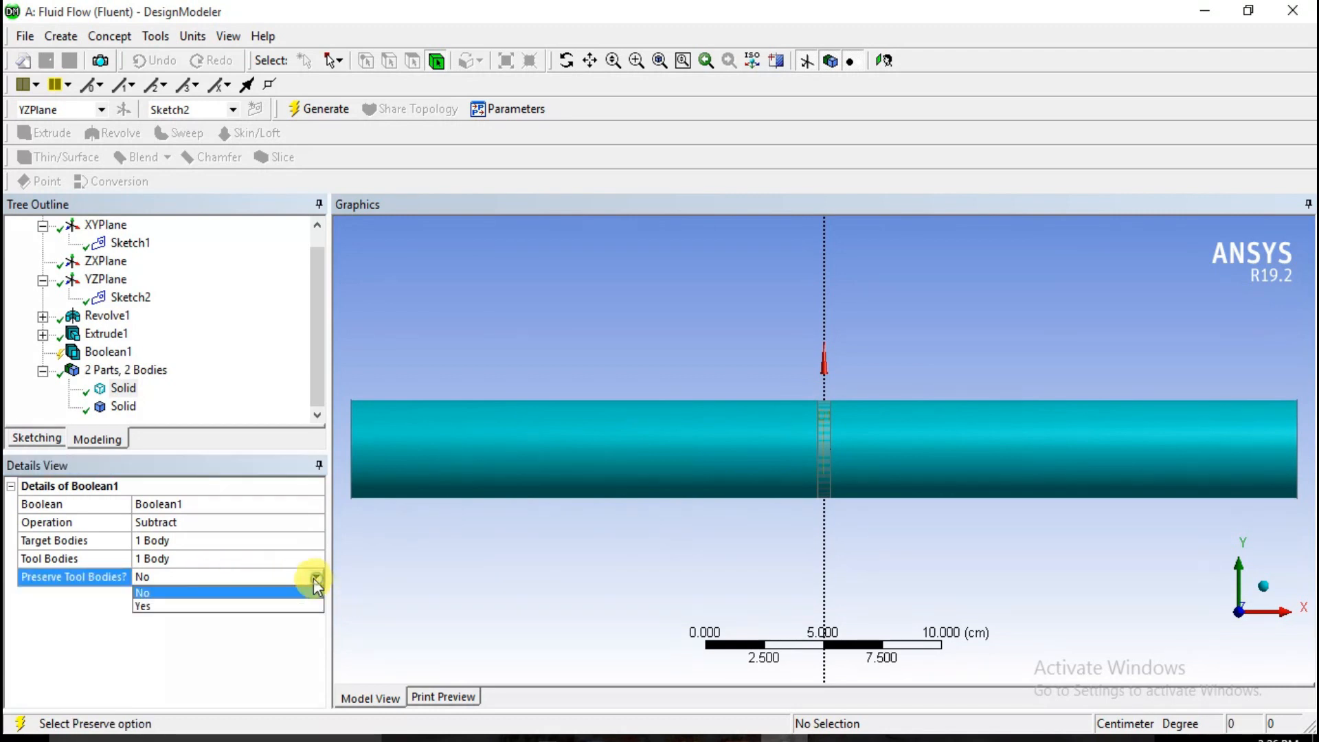
left_click(216, 604)
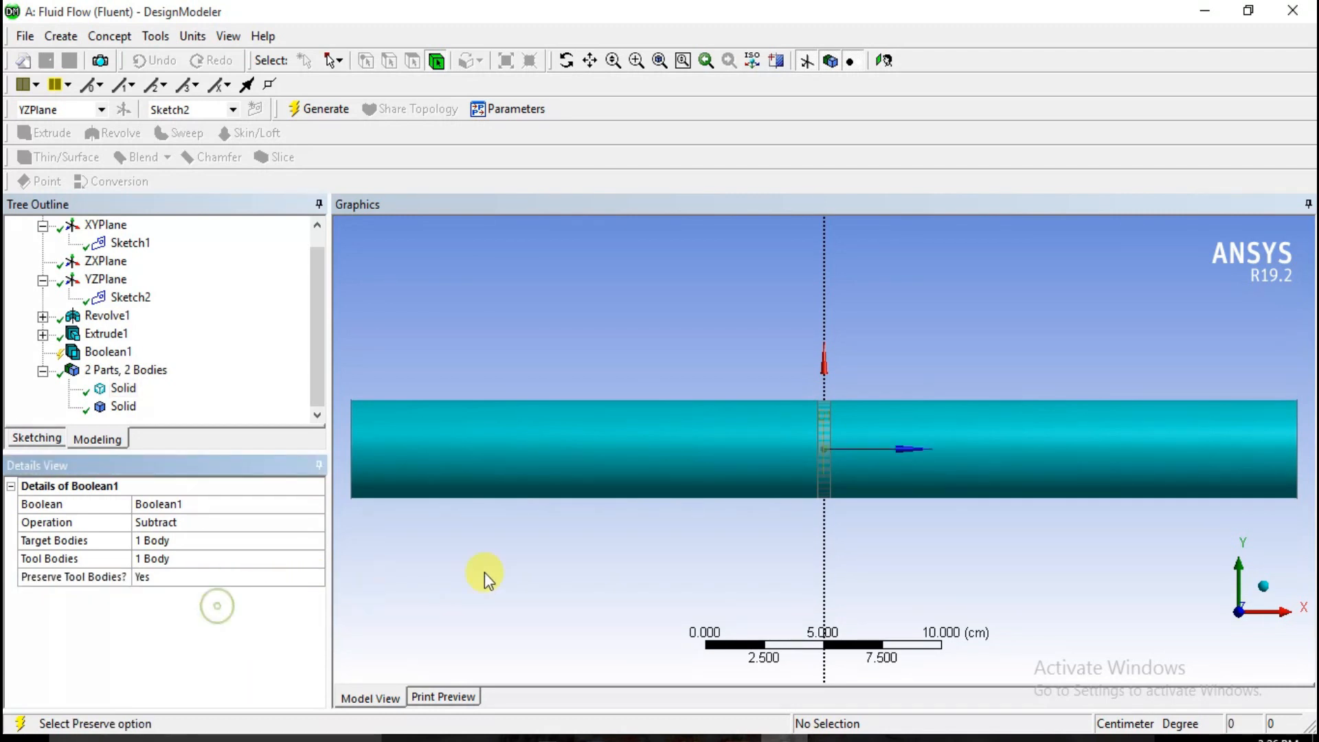
right_click(94, 351)
left_click(129, 384)
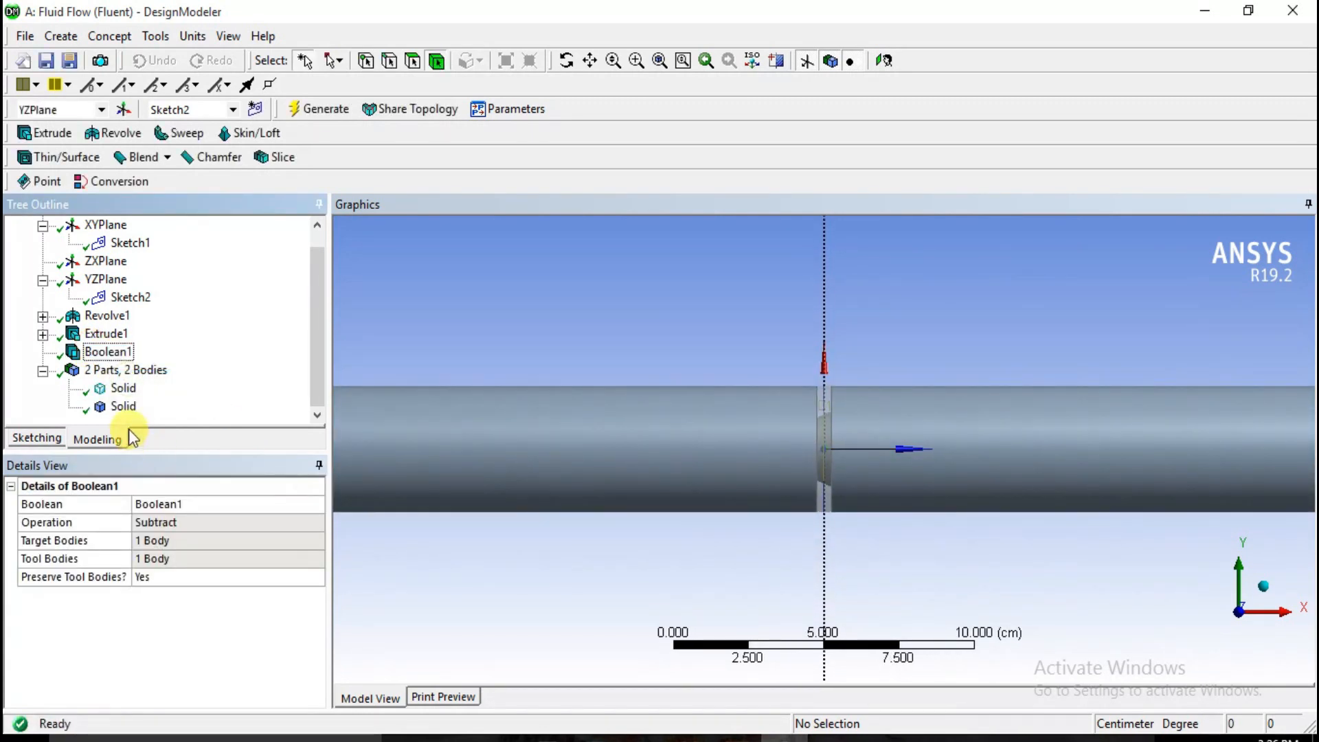
Step: Hide the ring body and inspect the tapered cut in the middle of the pipe cylinder
right_click(118, 388)
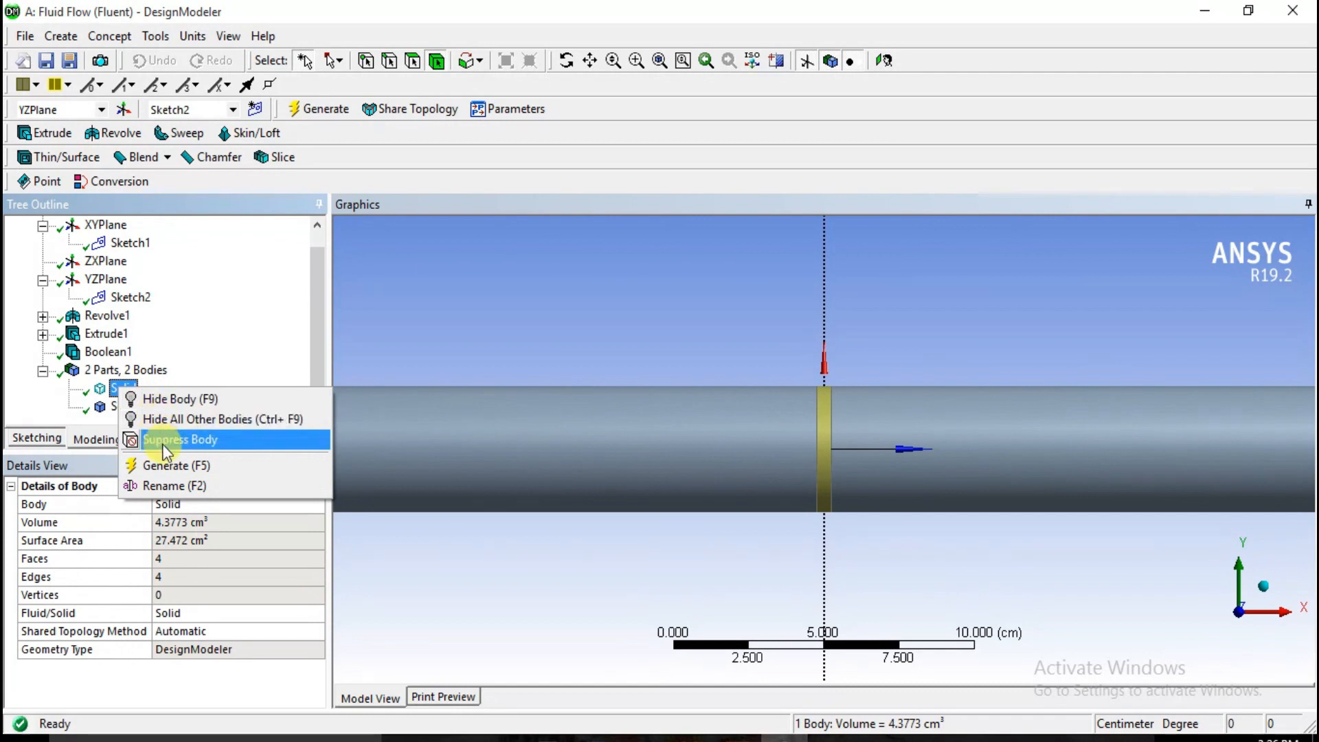
left_click(155, 399)
scroll(833, 439, "up", 6)
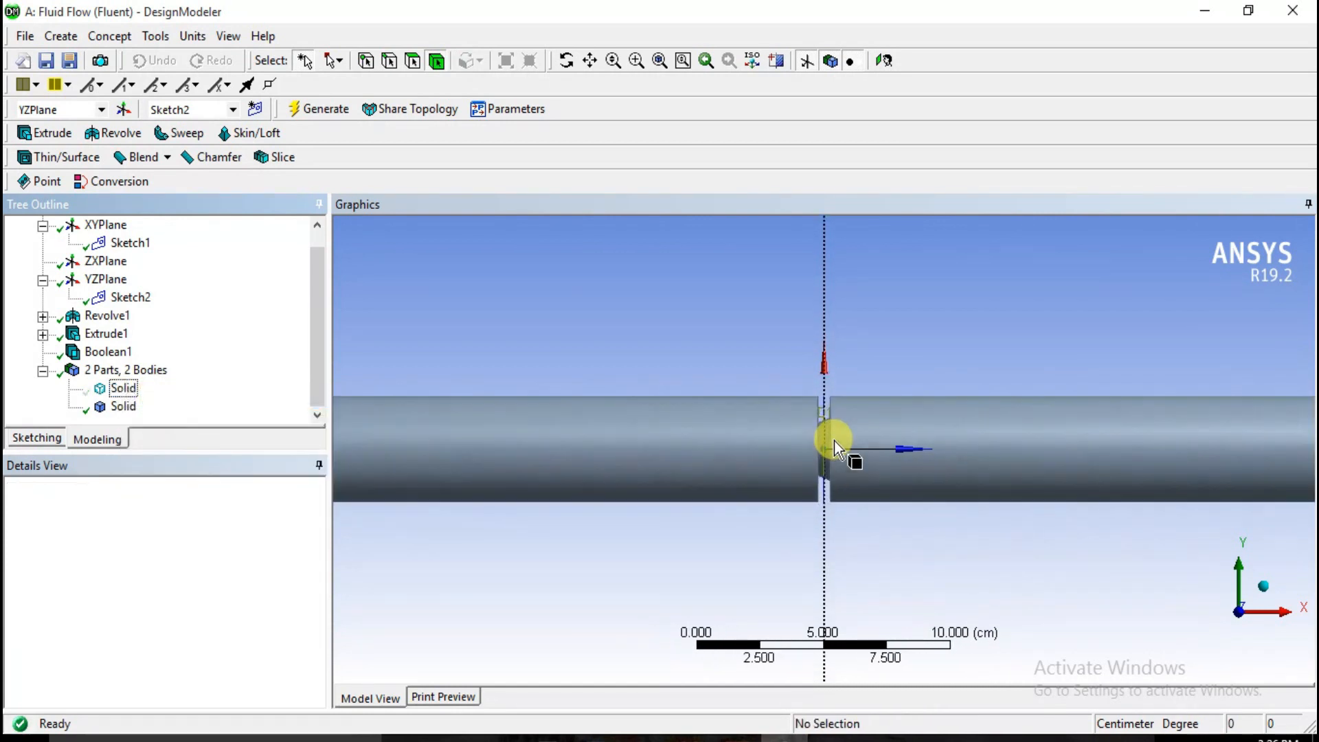
scroll(834, 440, "down", 6)
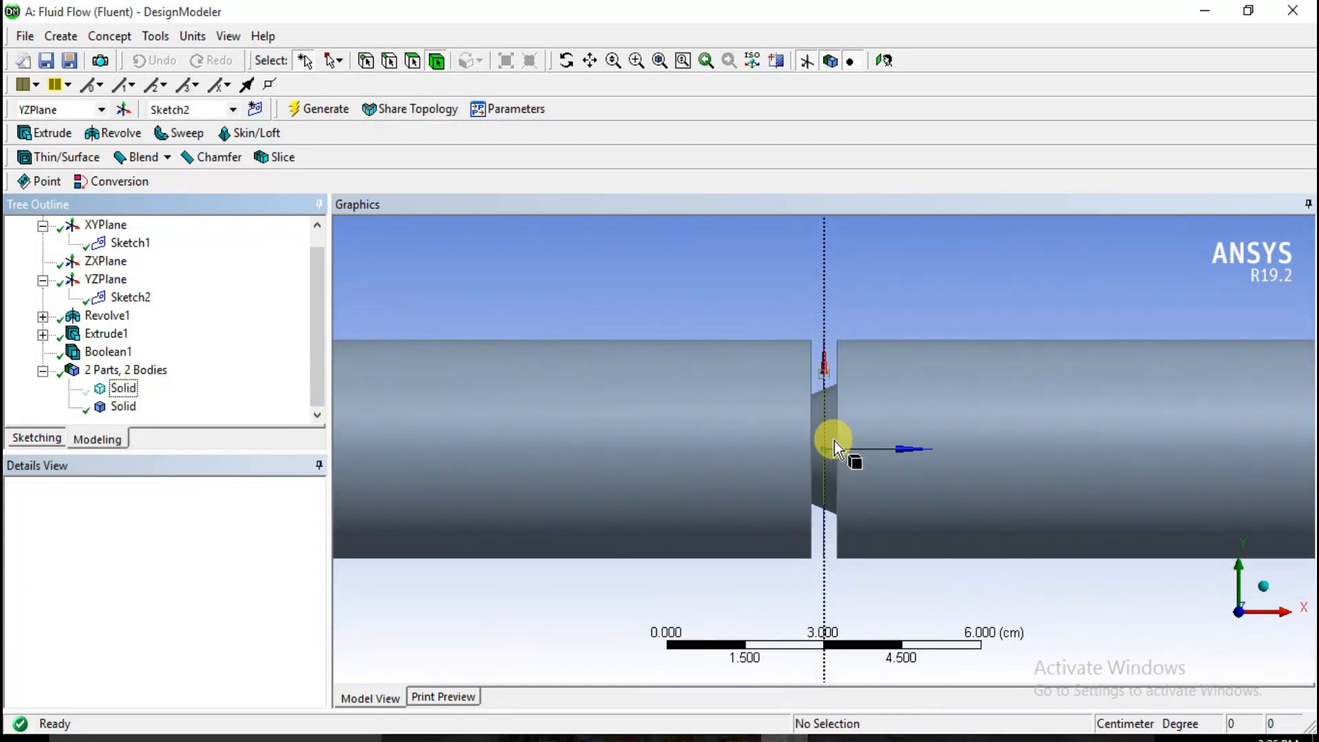
scroll(720, 440, "up", 1)
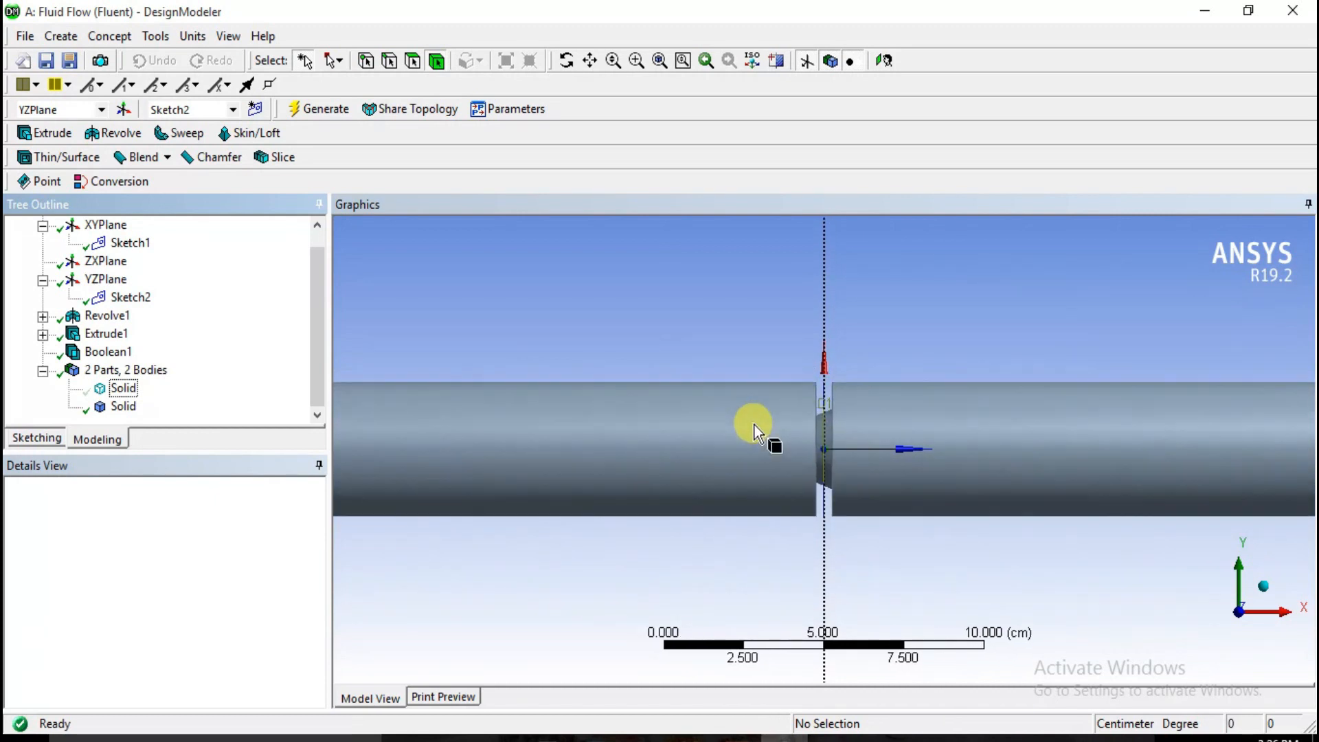
scroll(814, 436, "up", 1)
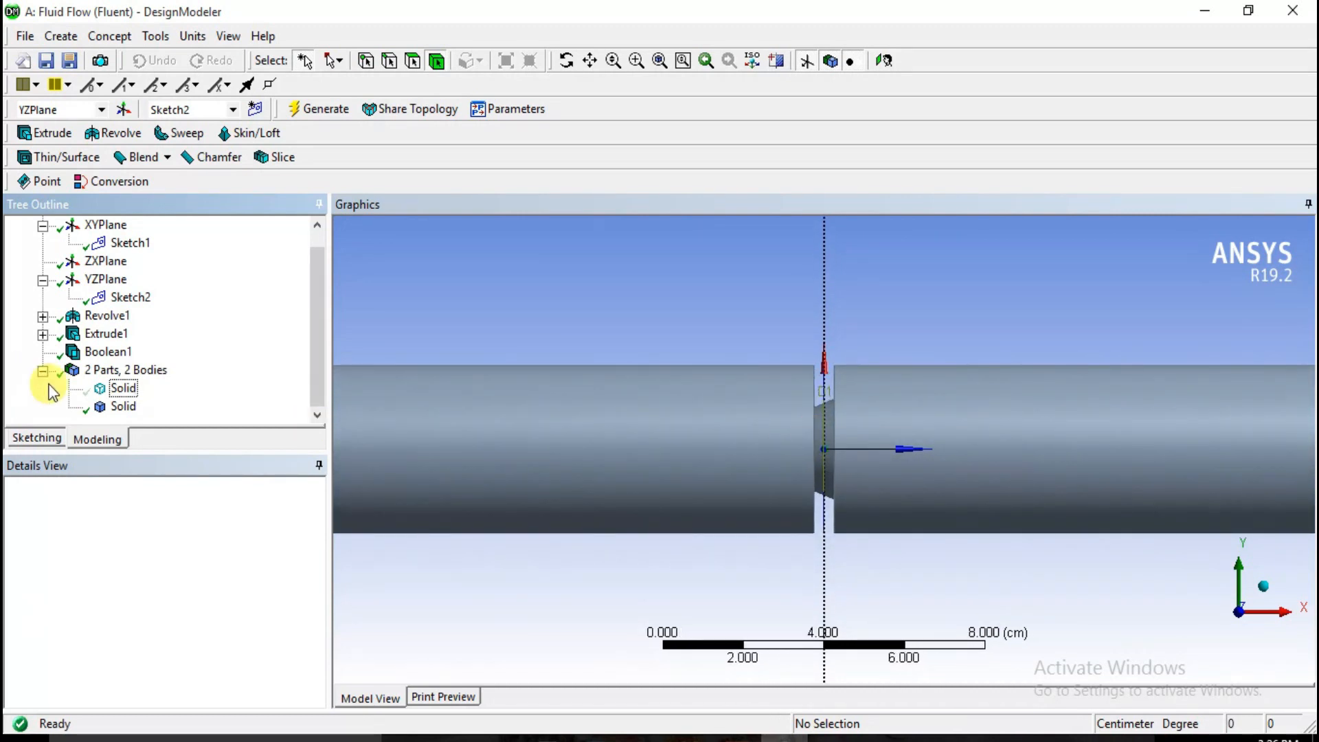
Step: Show the hidden ring-shaped solid body in the middle of the pipe
right_click(123, 388)
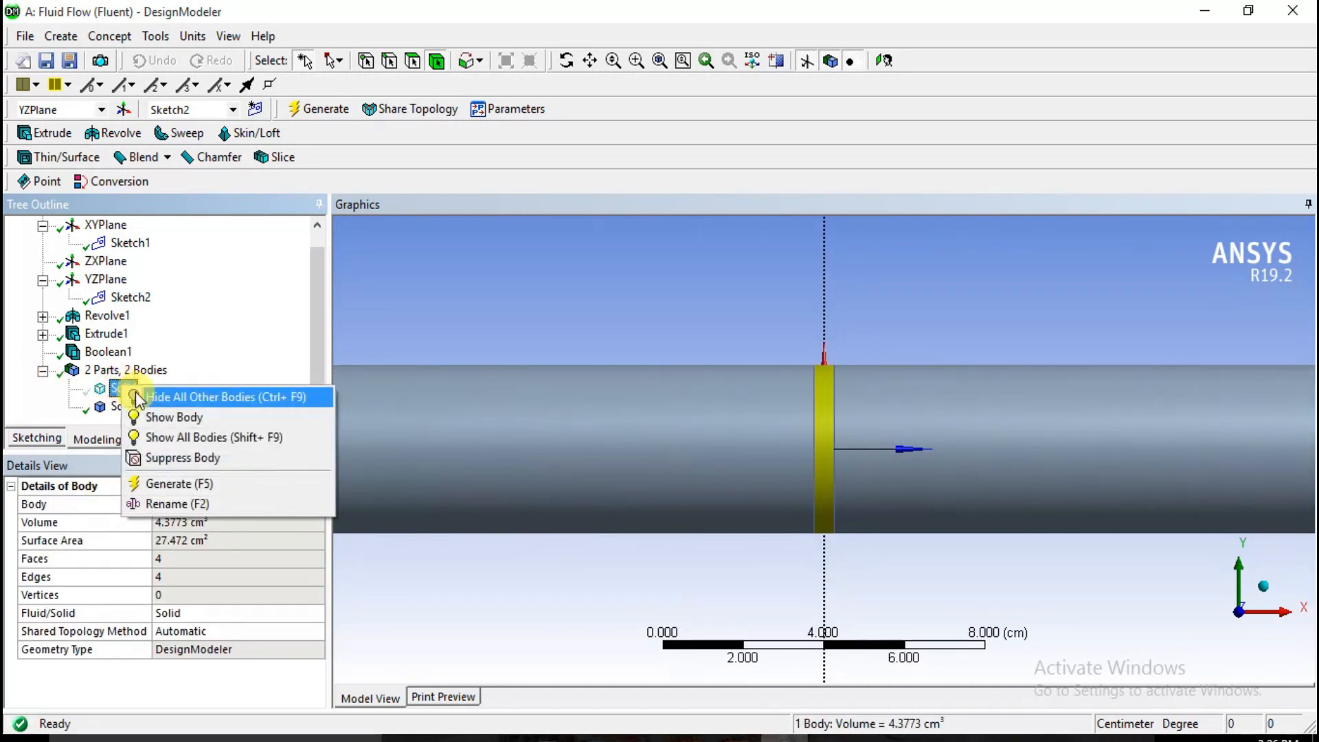
left_click(166, 417)
scroll(831, 401, "down", 1)
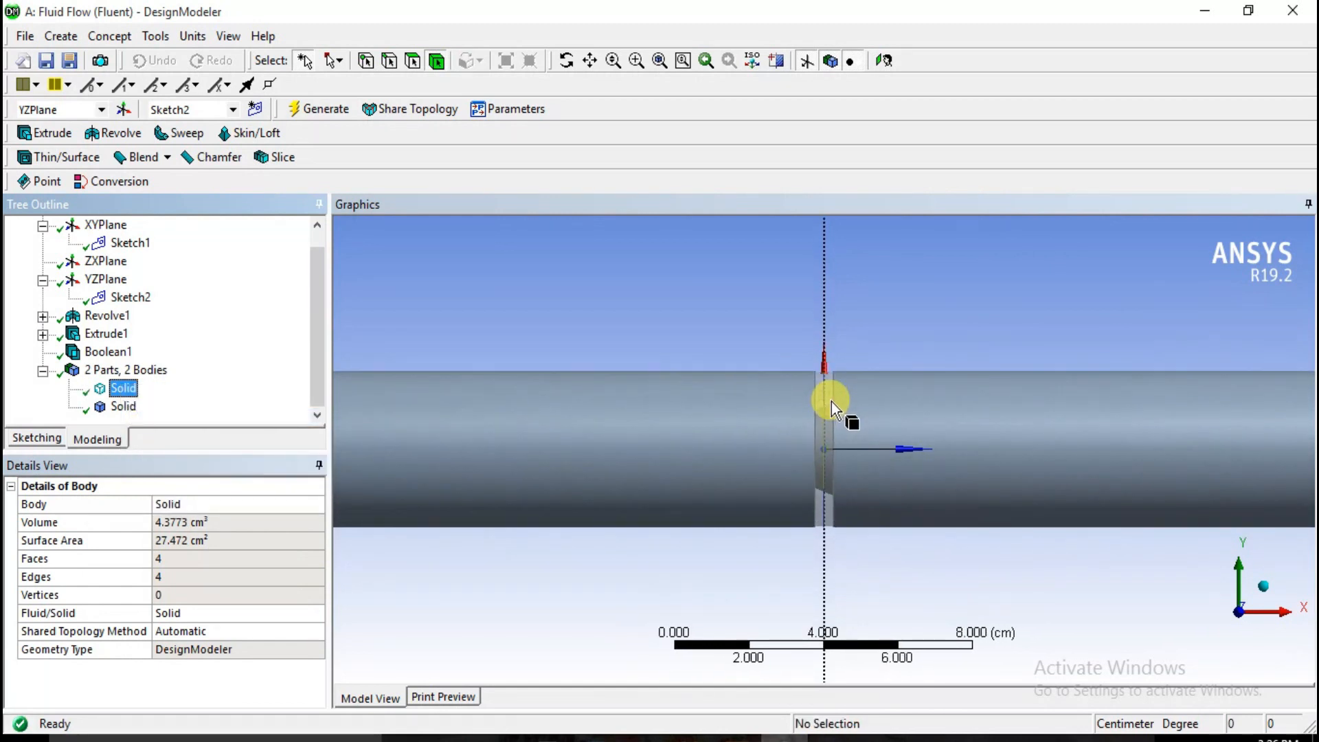
scroll(831, 402, "up", 1)
Step: Rename the ring-shaped solid body in the middle of the pipe as orifice
right_click(122, 390)
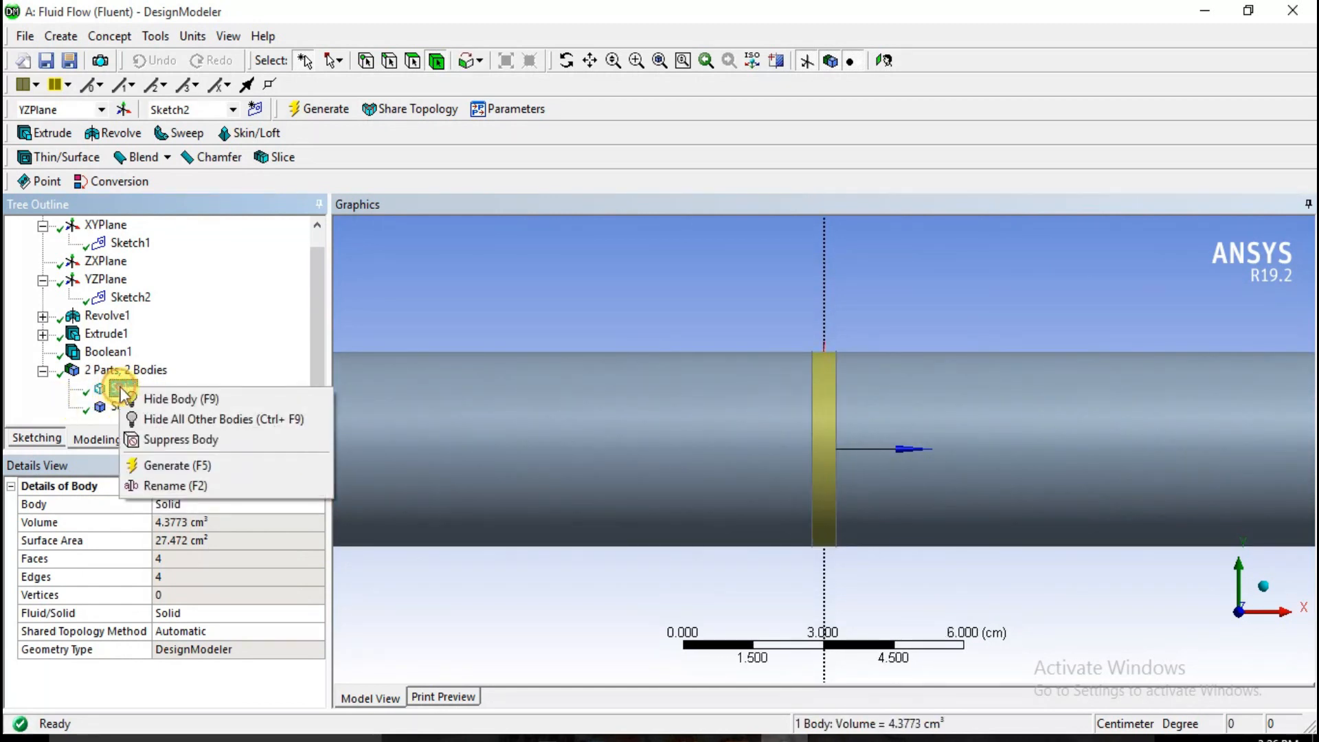
left_click(154, 485)
type("ori")
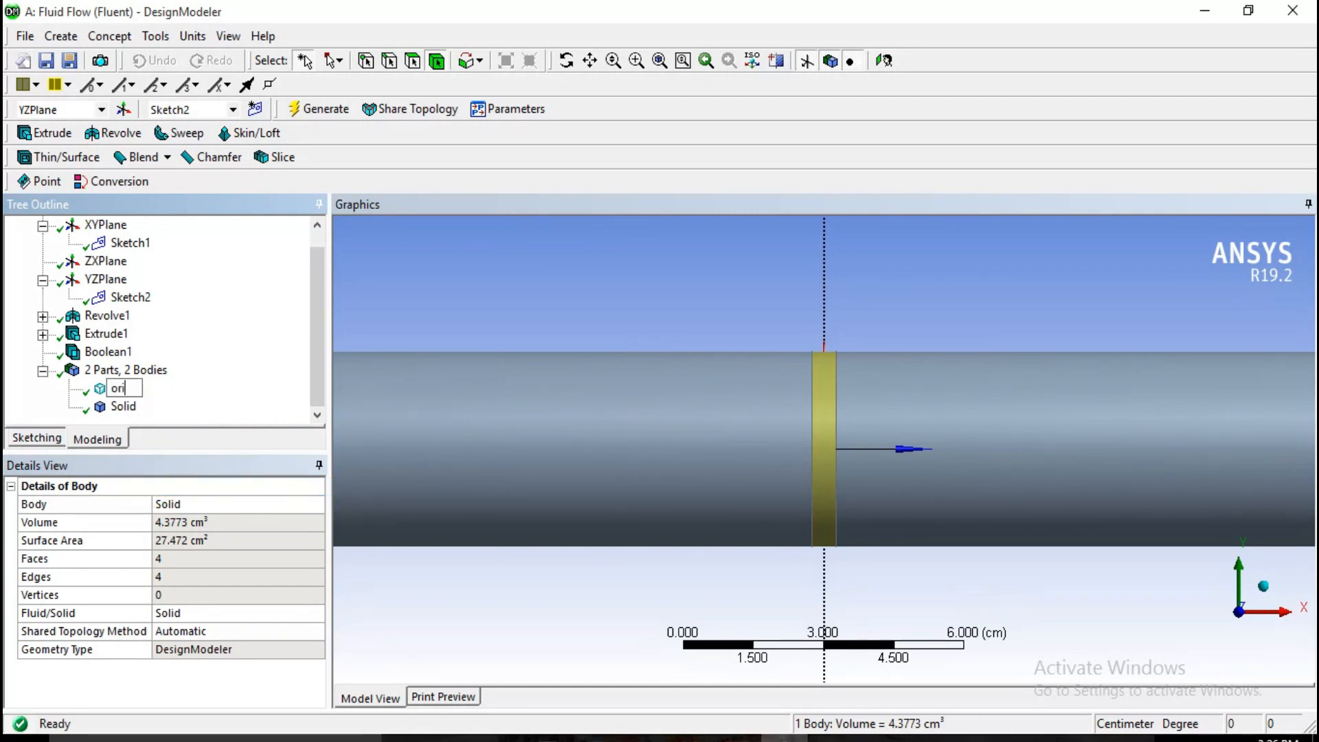
type("fice")
left_click(485, 221)
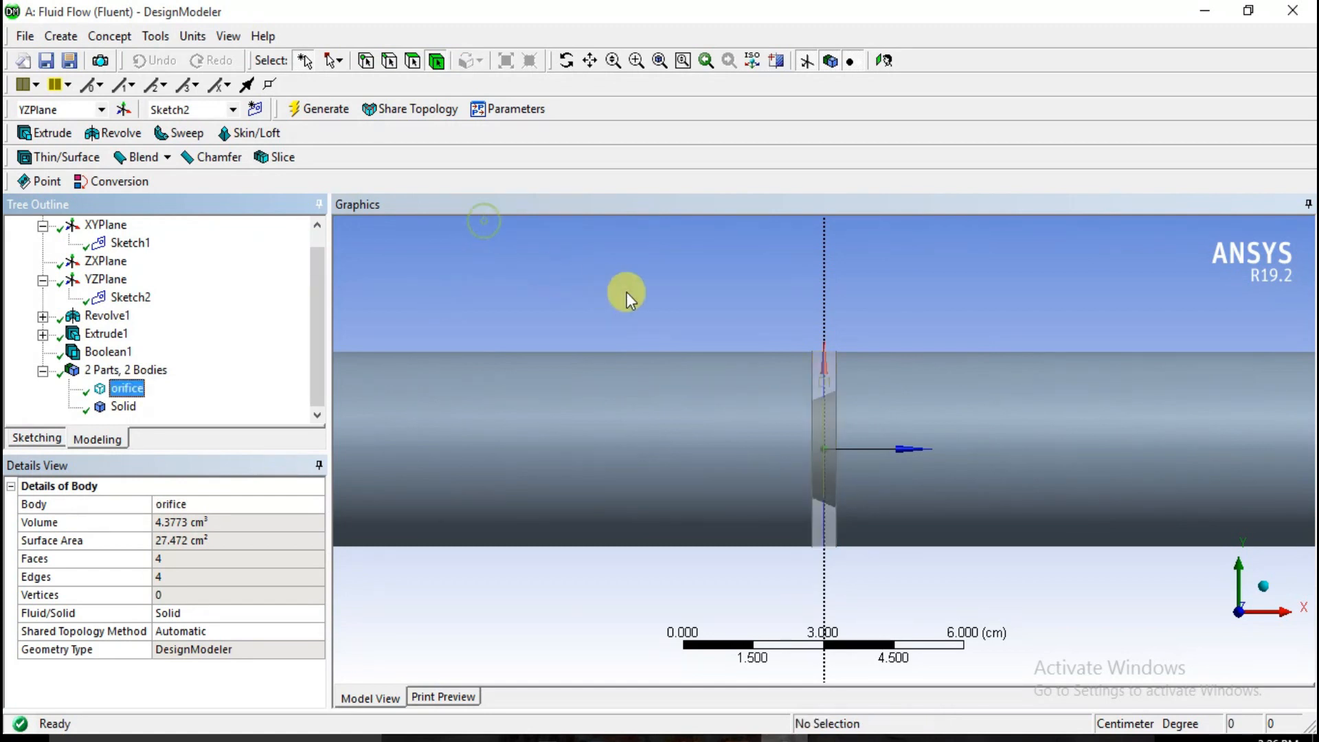
scroll(626, 291, "down", 2)
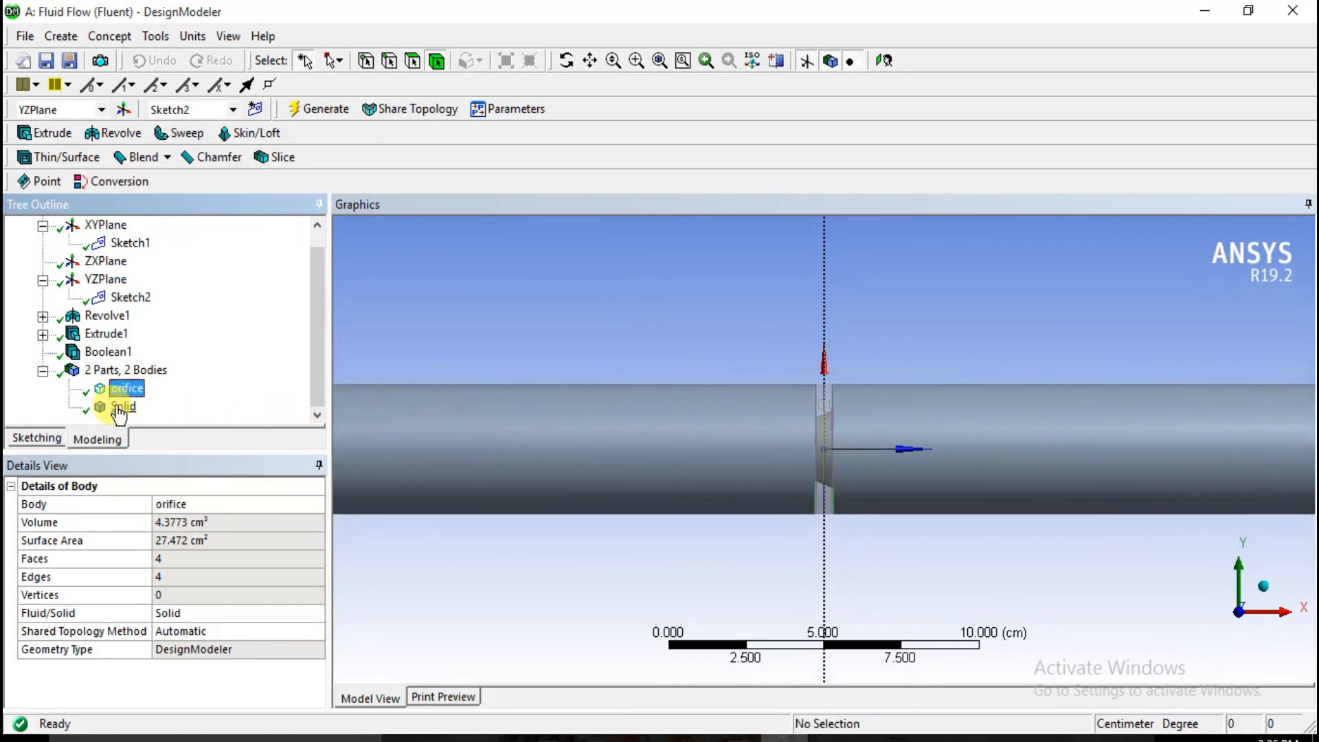
Step: Return to the Workbench project and open the Mesh cell of the Fluid Flow (Fluent) system for editing
left_click(21, 37)
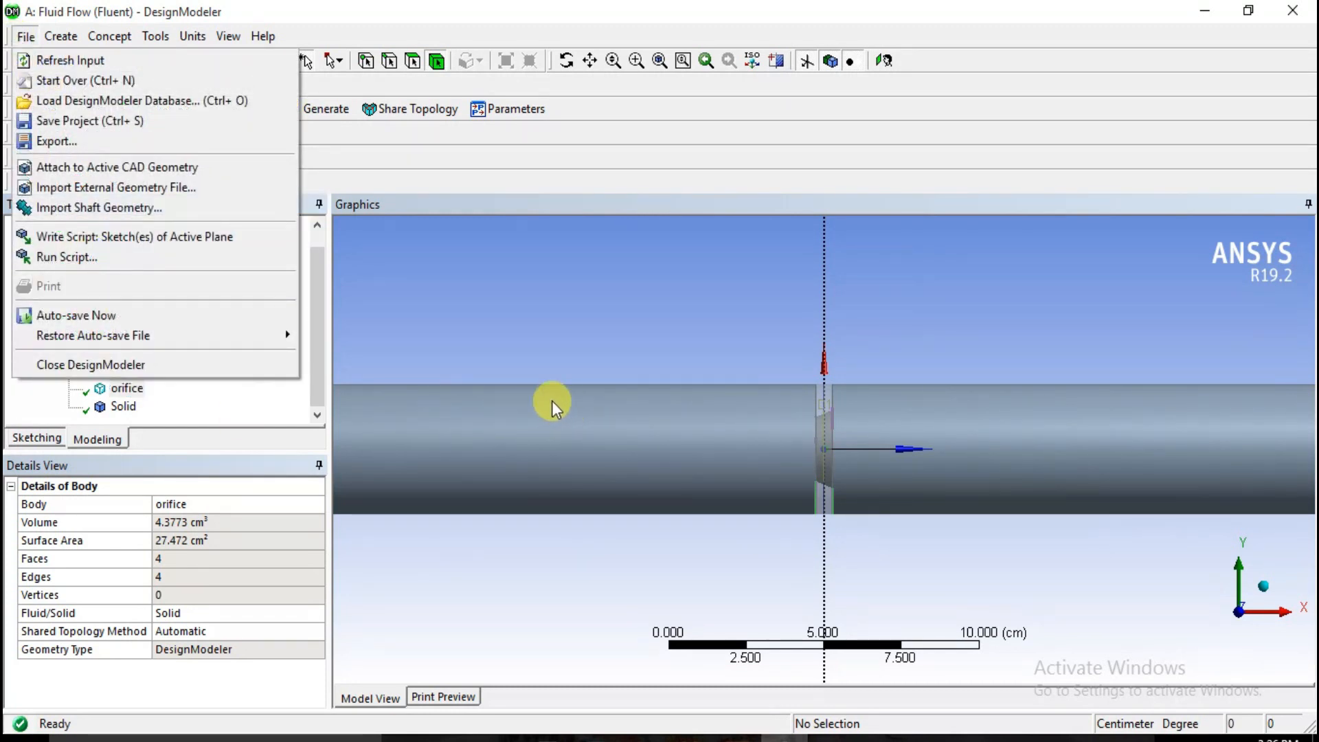
left_click(592, 360)
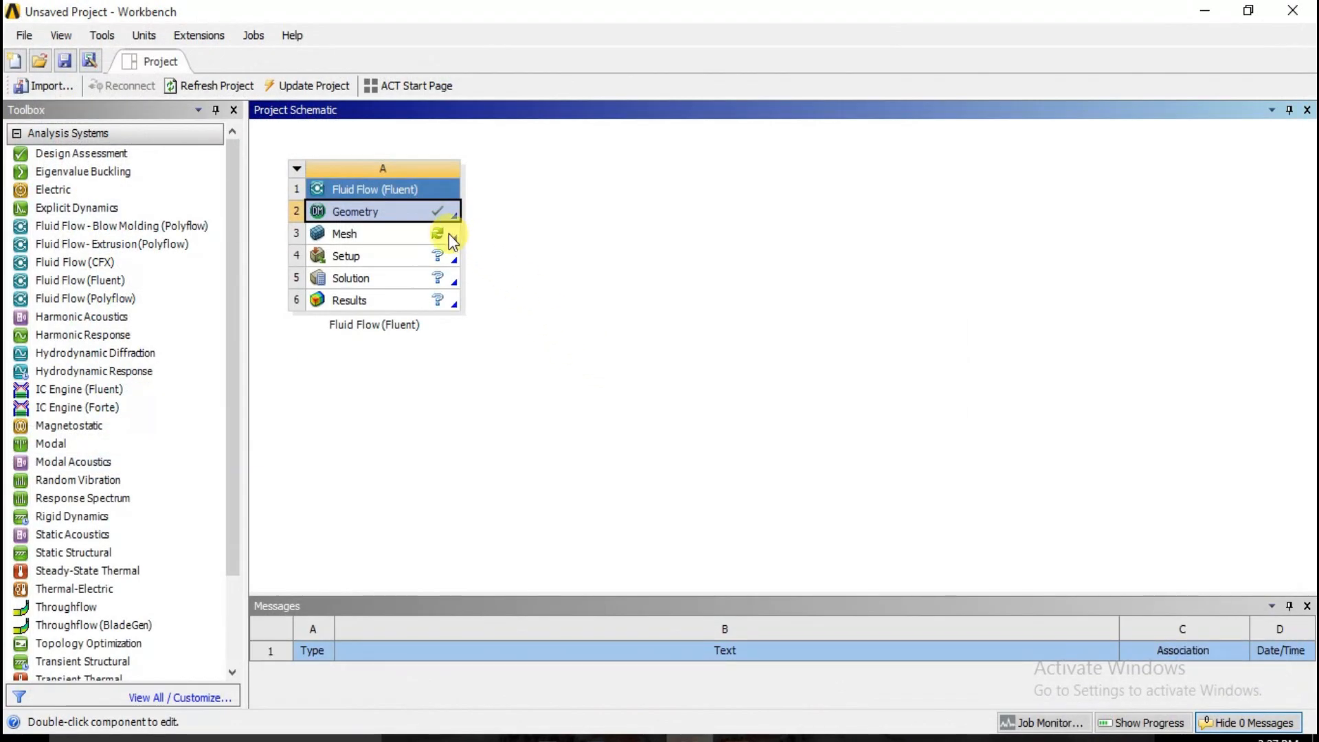
left_click(430, 228)
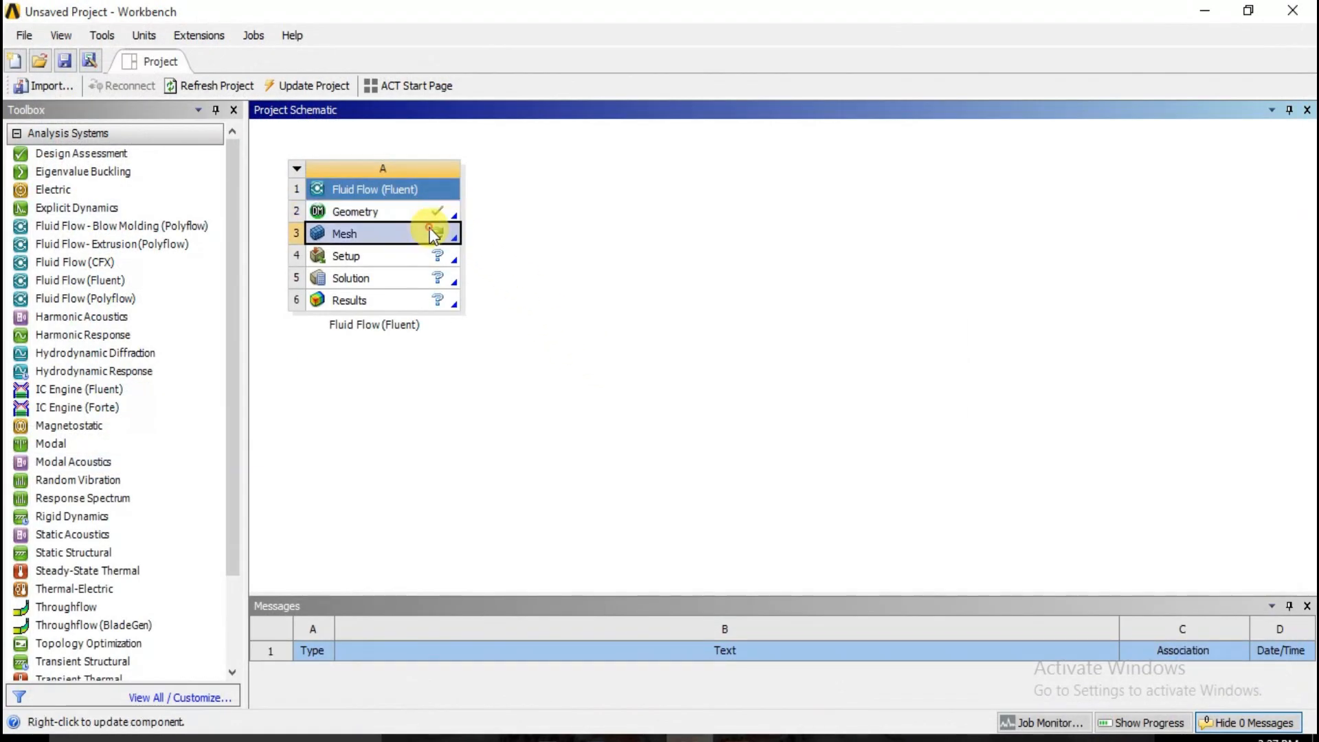
right_click(430, 230)
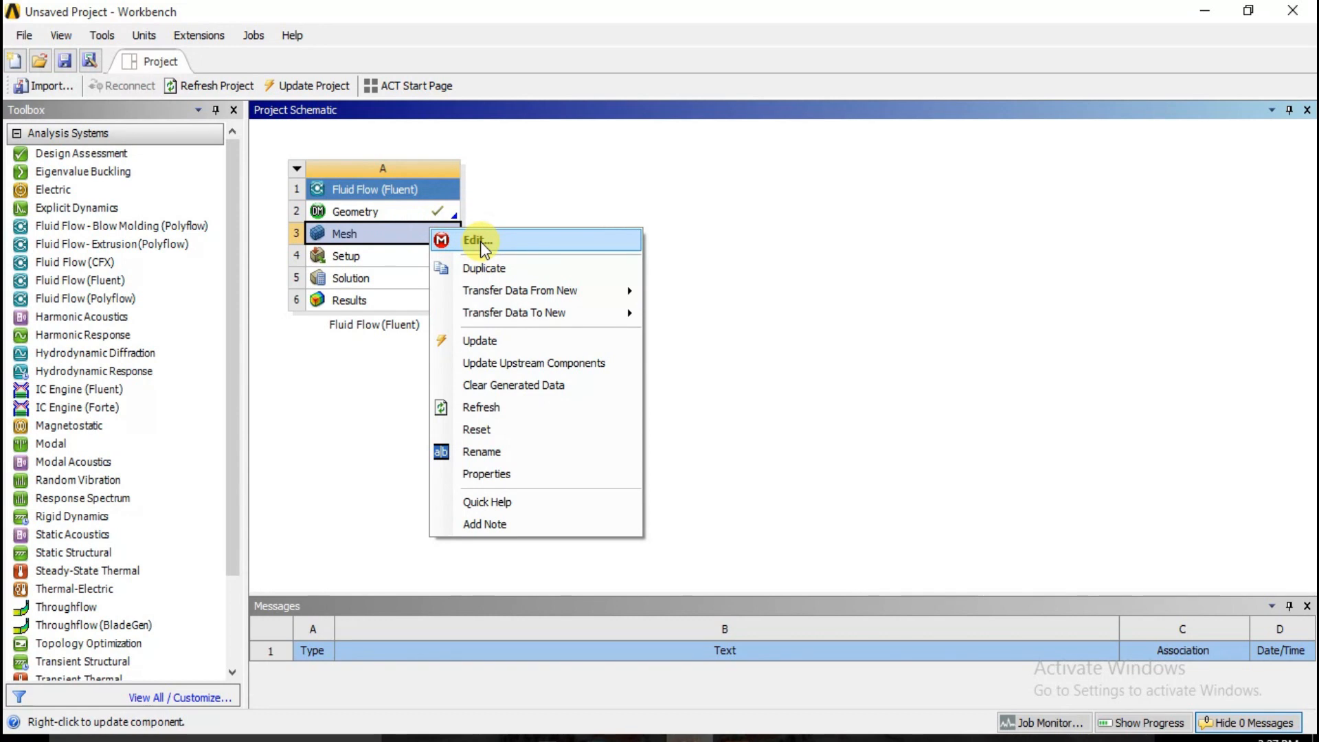
left_click(496, 241)
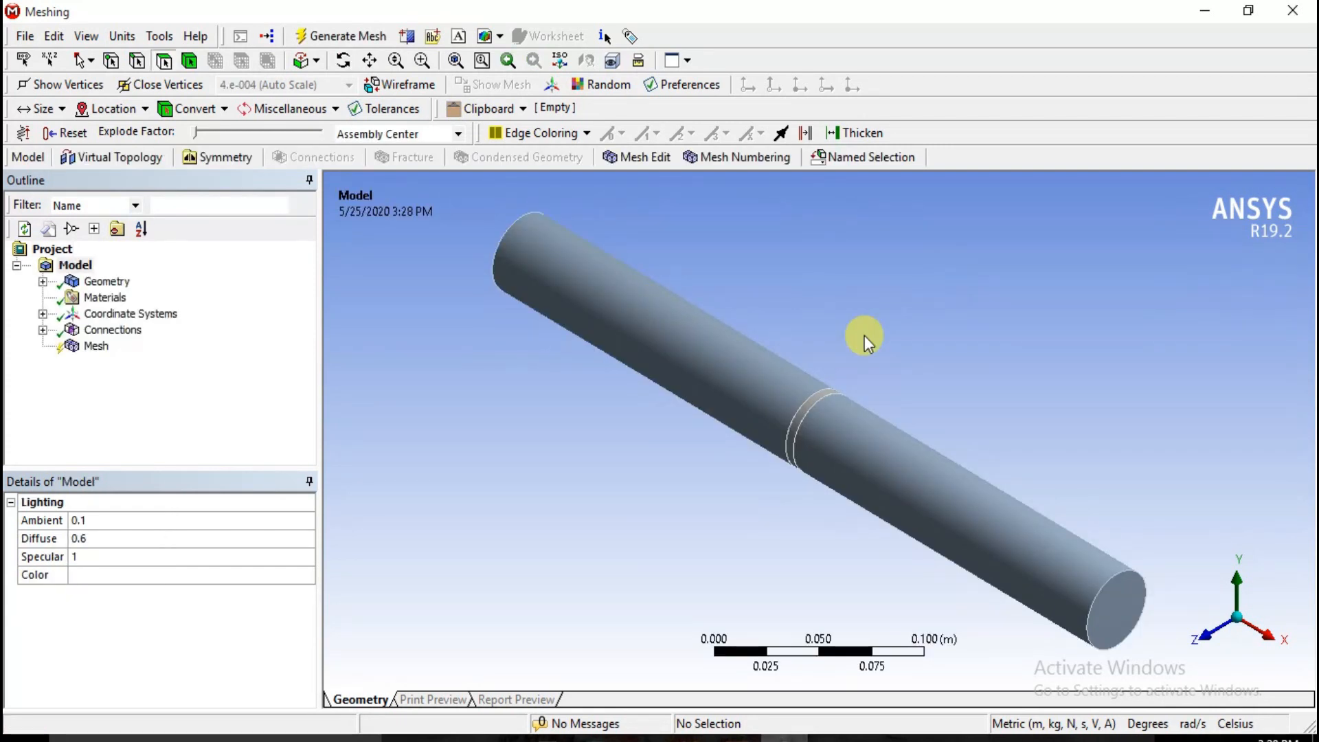
Step: Generate the mesh with the default settings and inspect it on the pipe's end and outer surface
left_click(81, 347)
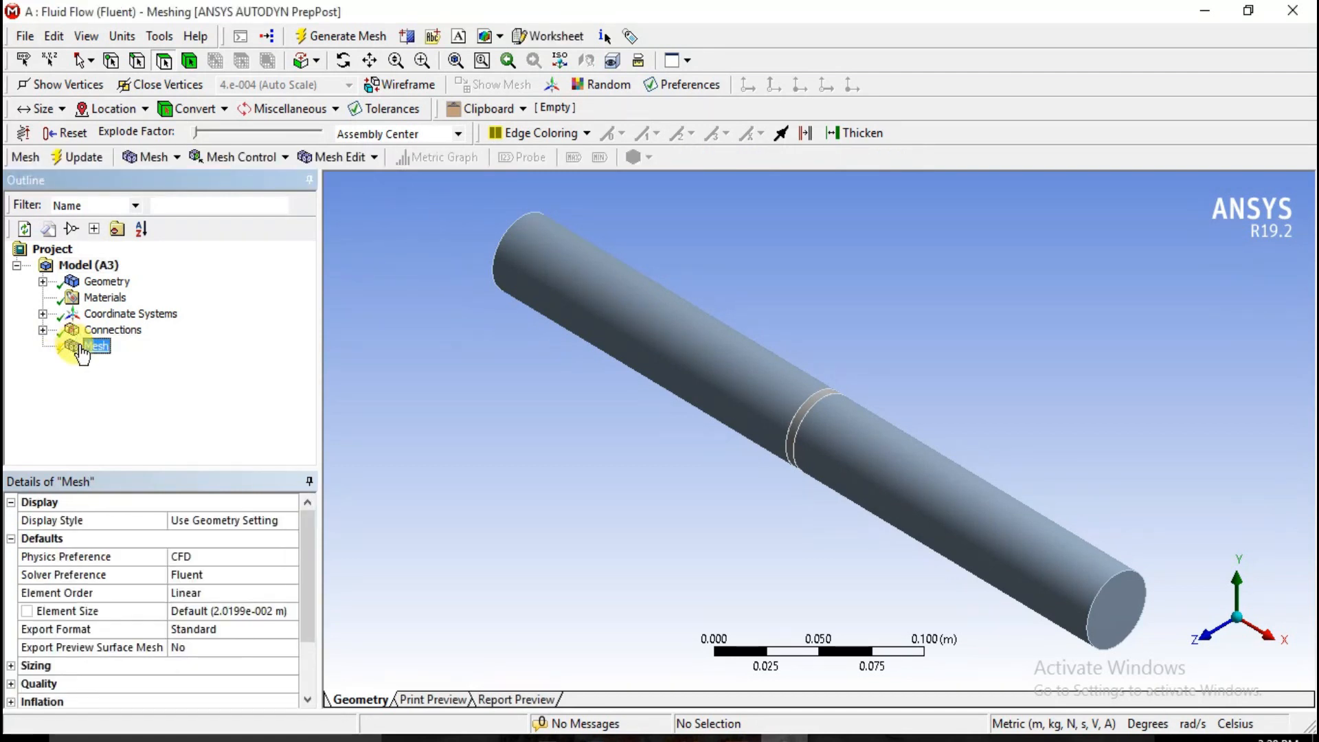
right_click(80, 350)
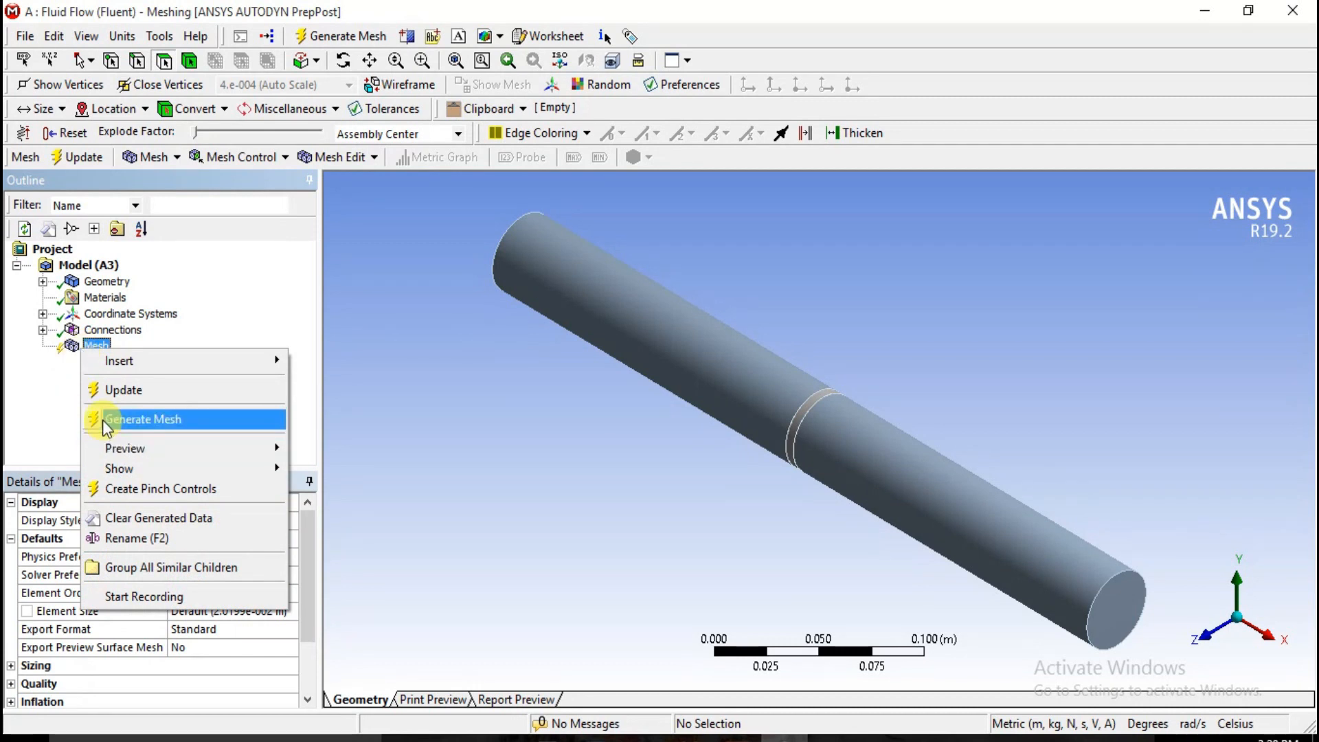
left_click(102, 419)
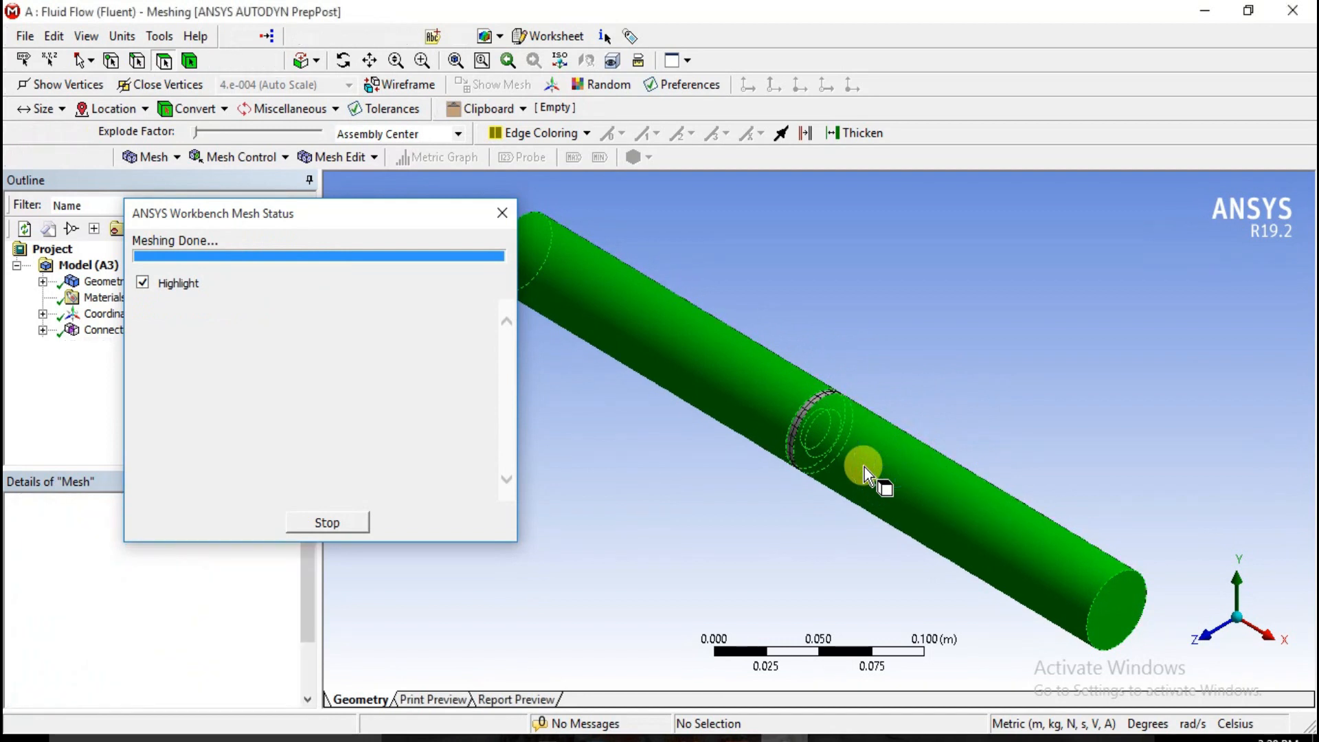
scroll(751, 430, "up", 1)
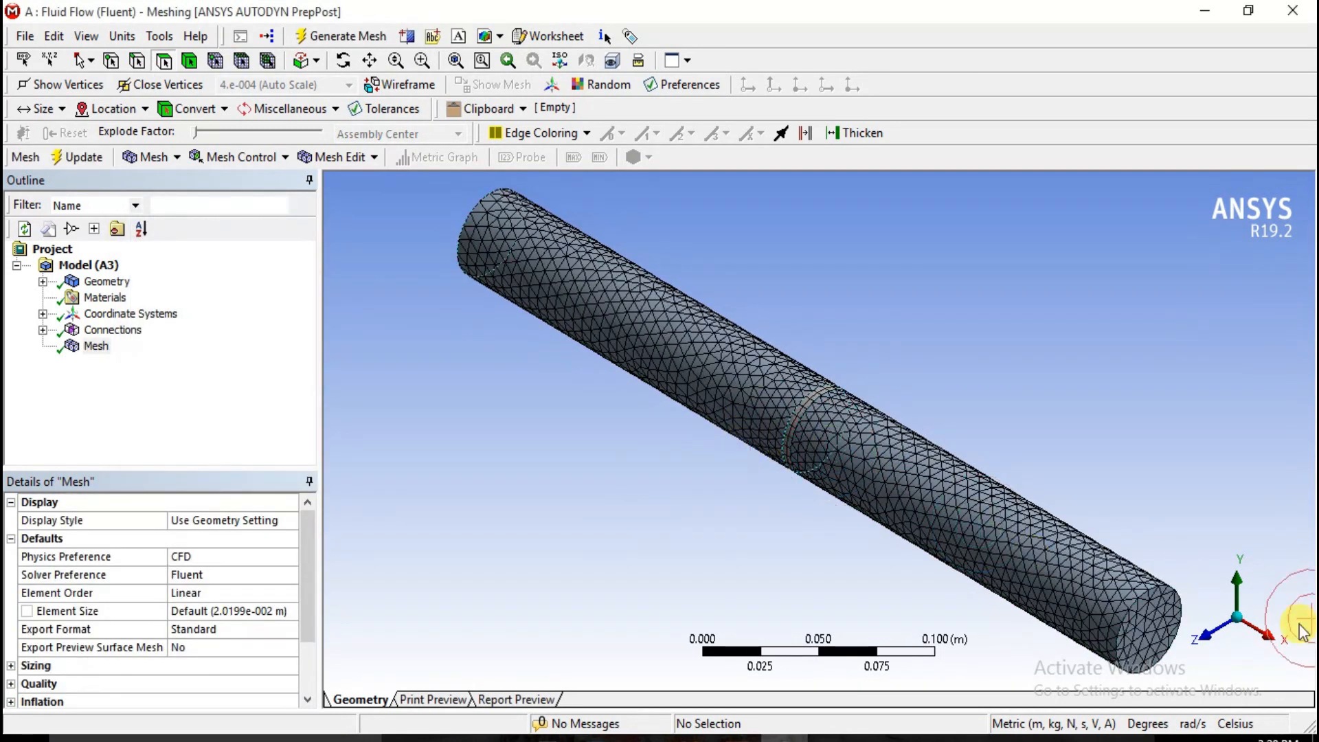
left_click(1268, 635)
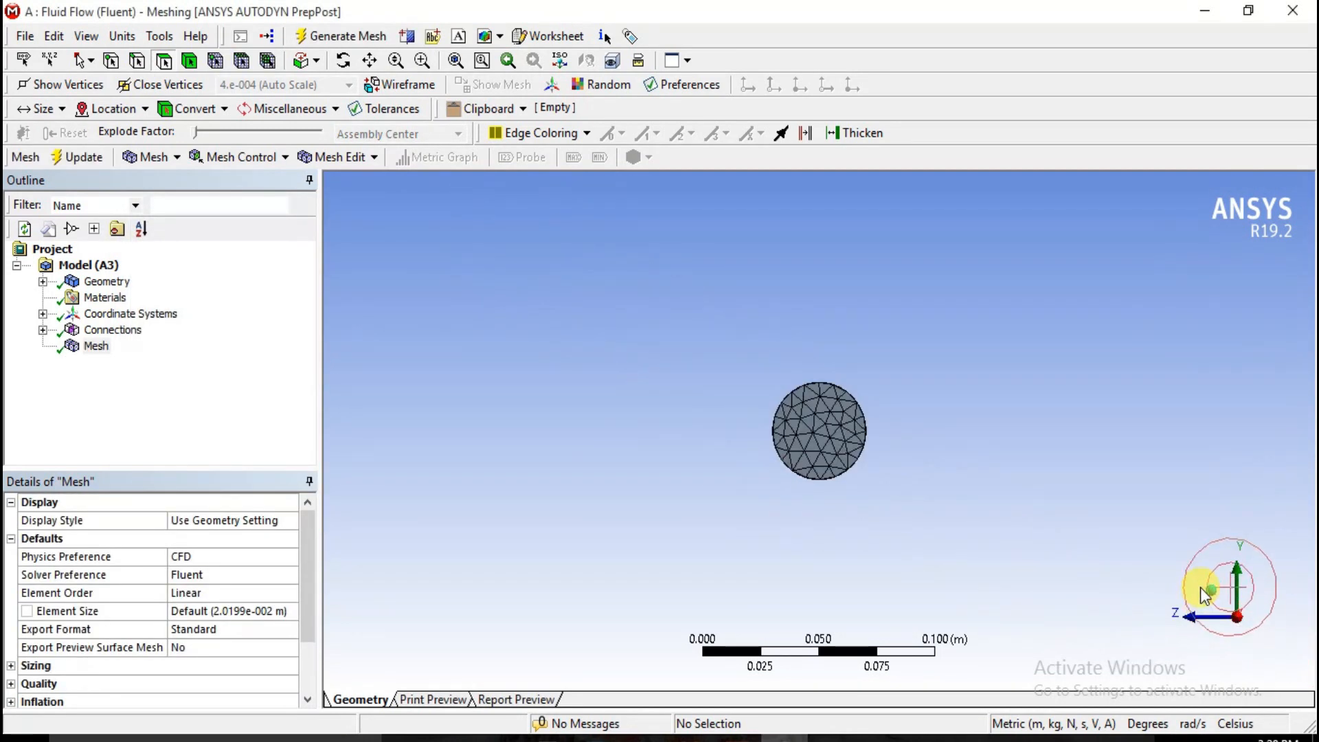
left_click(1205, 590)
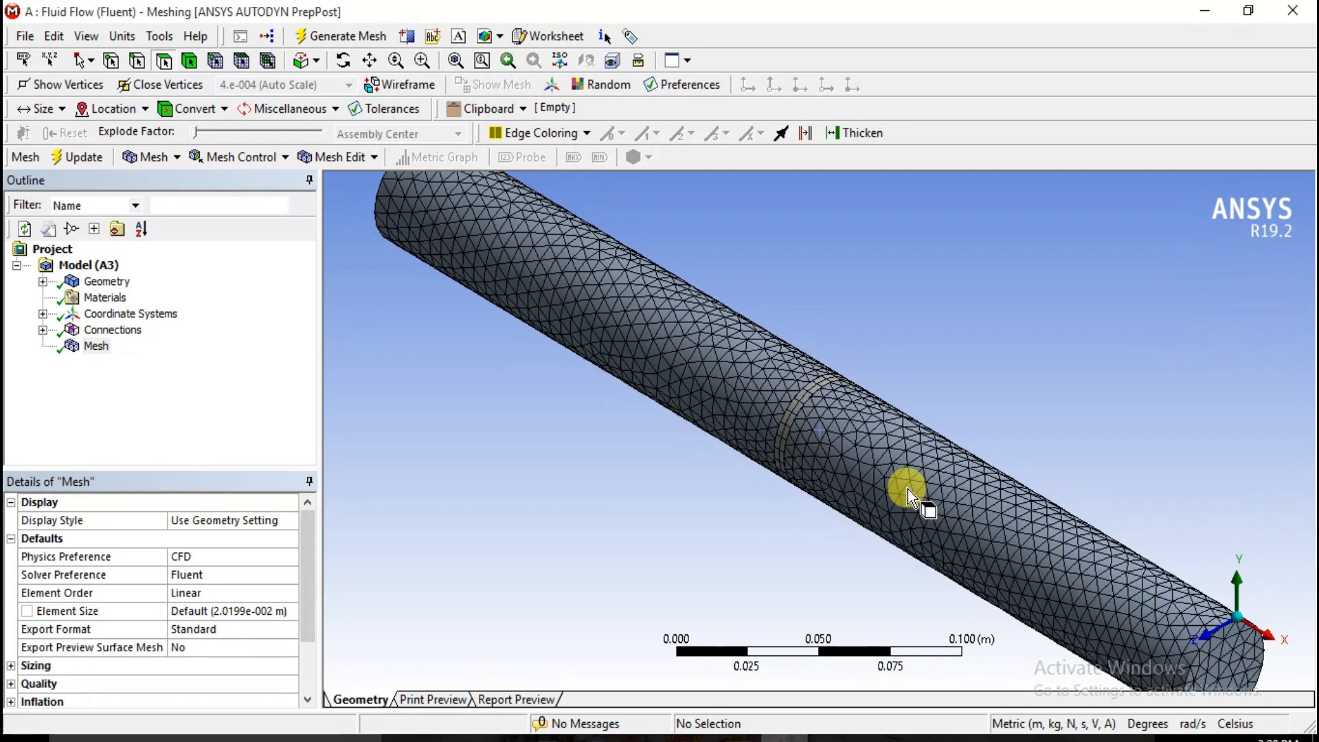
scroll(908, 488, "up", 3)
scroll(908, 488, "down", 2)
scroll(908, 489, "down", 3)
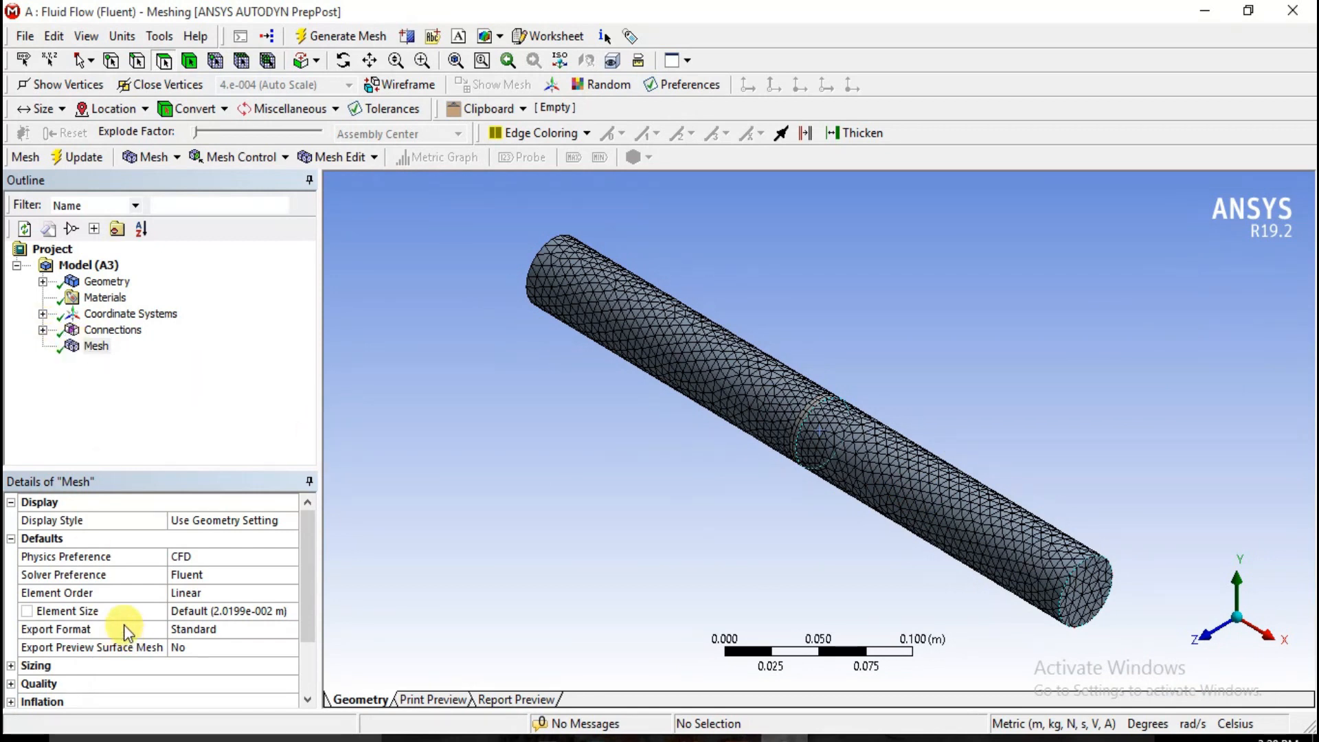
Step: Set the global mesh element size to 1e-2 m
left_click(204, 613)
left_click(544, 614)
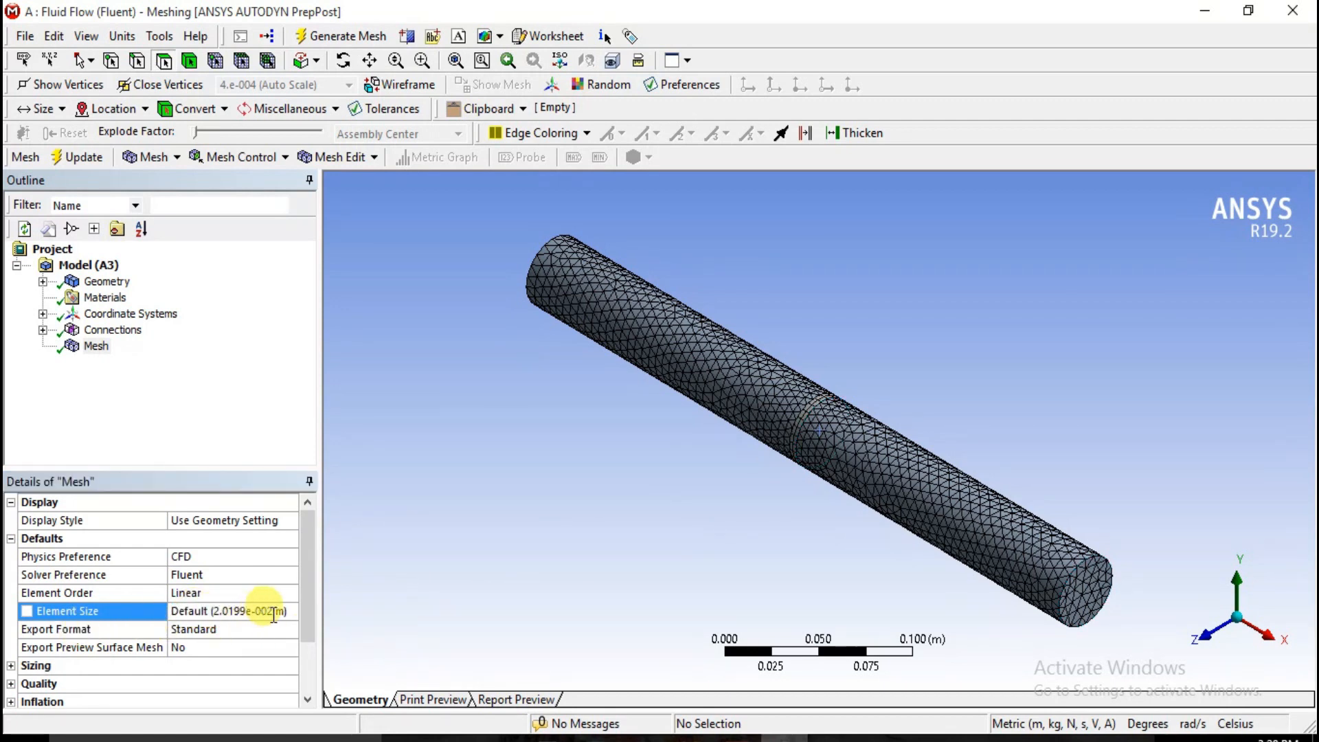
left_click(206, 610)
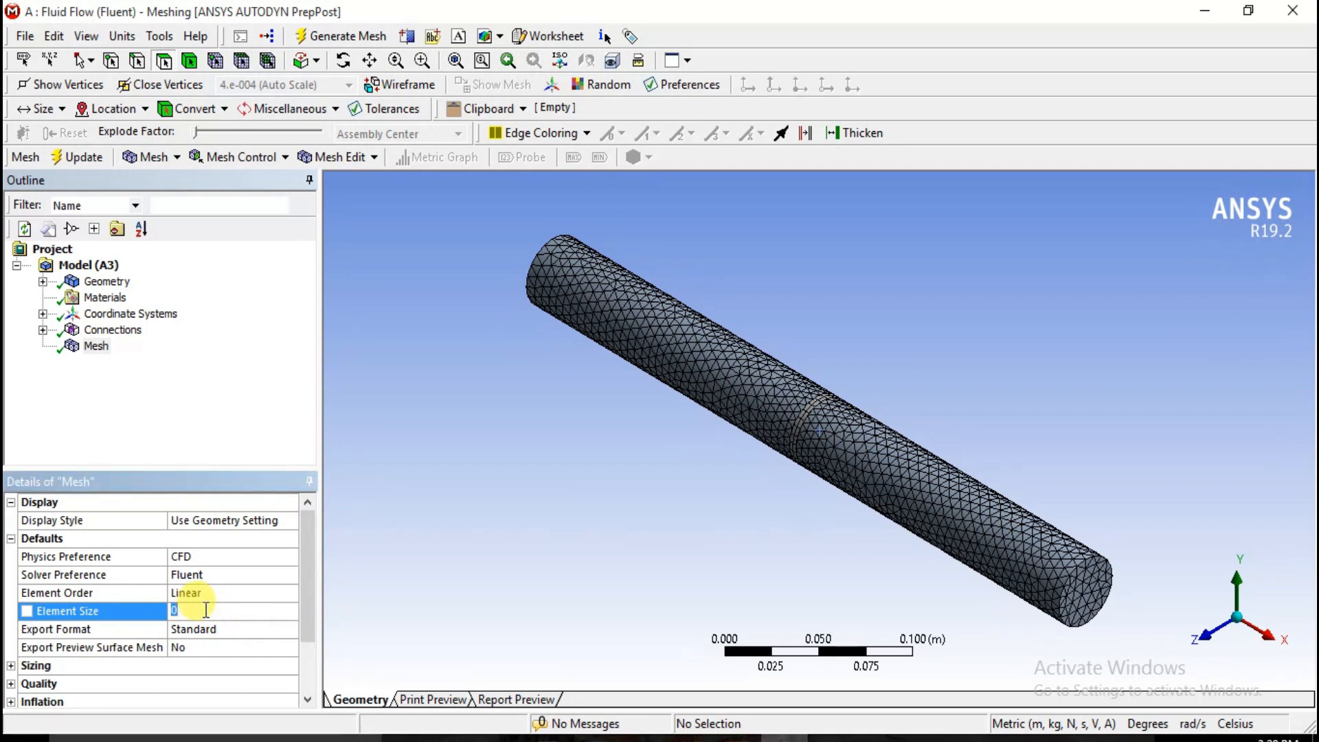
type("1e-")
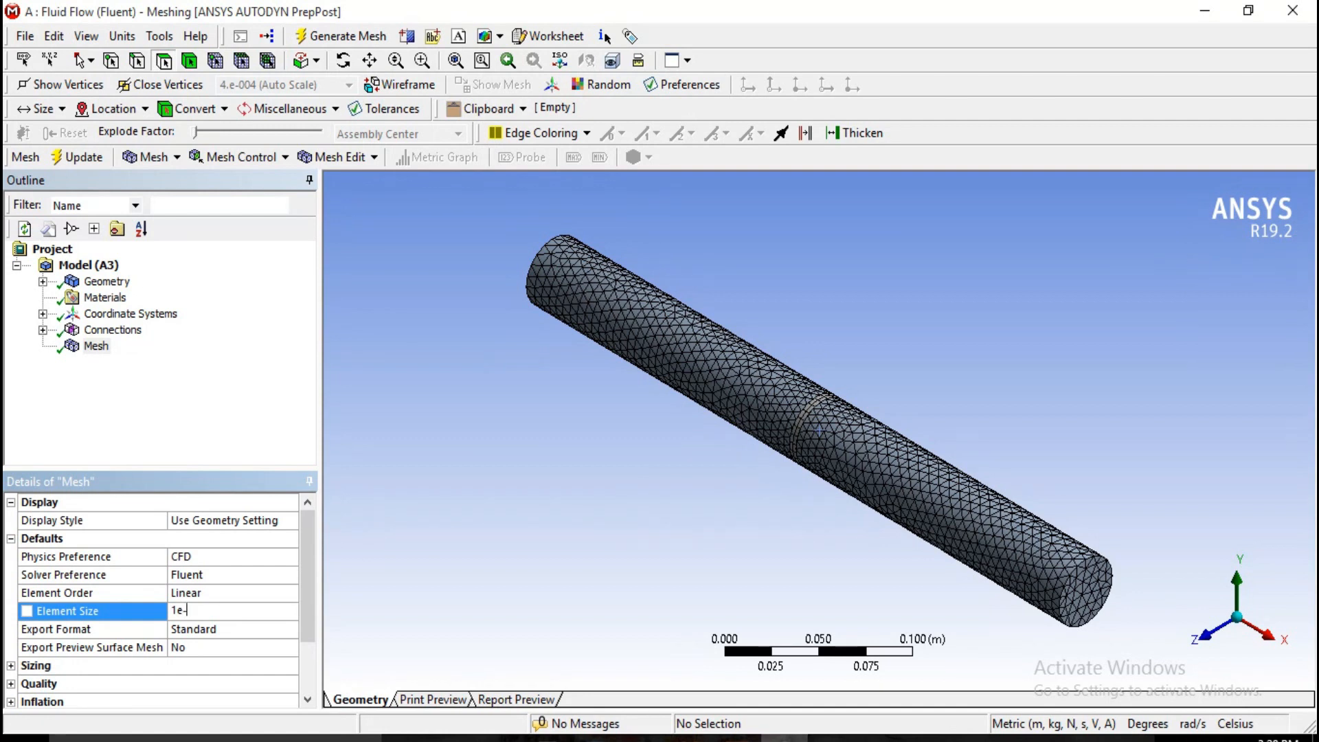
left_click(377, 538)
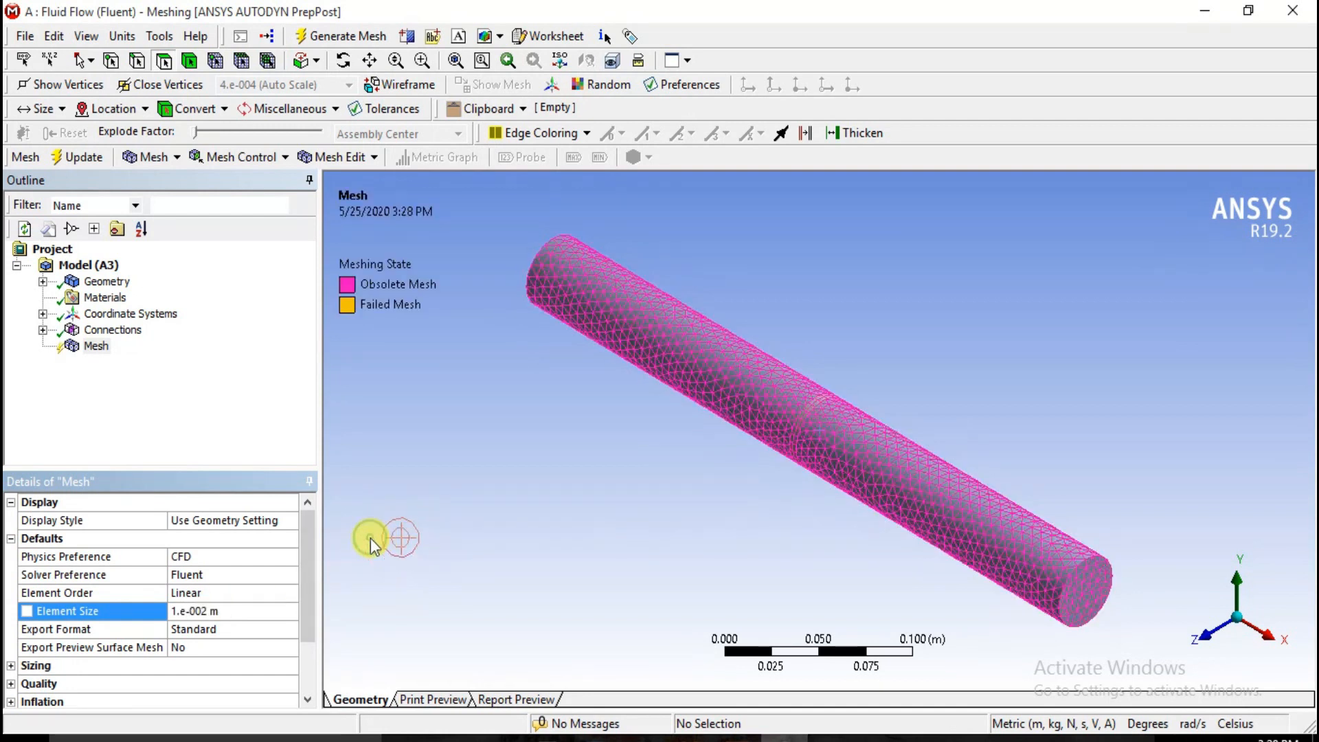
Step: Add a mesh sizing control scoped to four circular edges: the two pipe ends and the two outer orifice edges
right_click(85, 347)
mouse_move(129, 358)
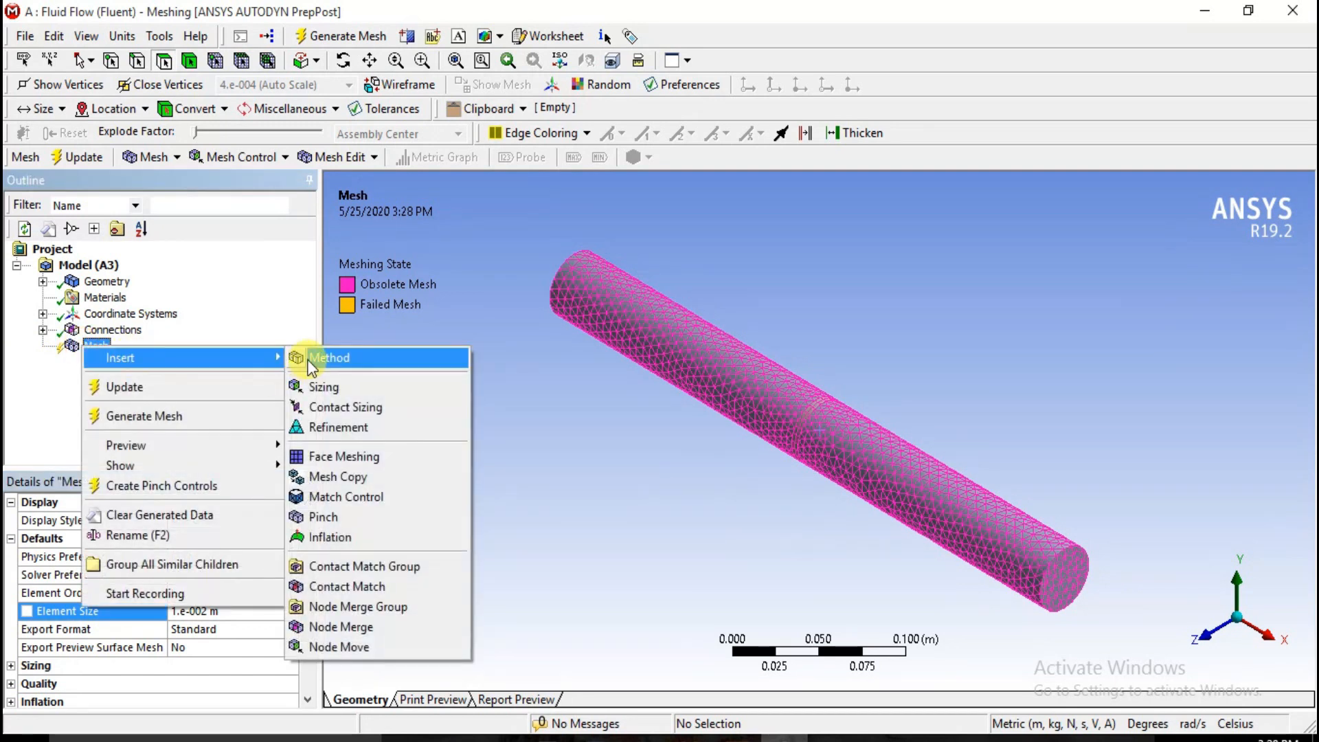
left_click(317, 388)
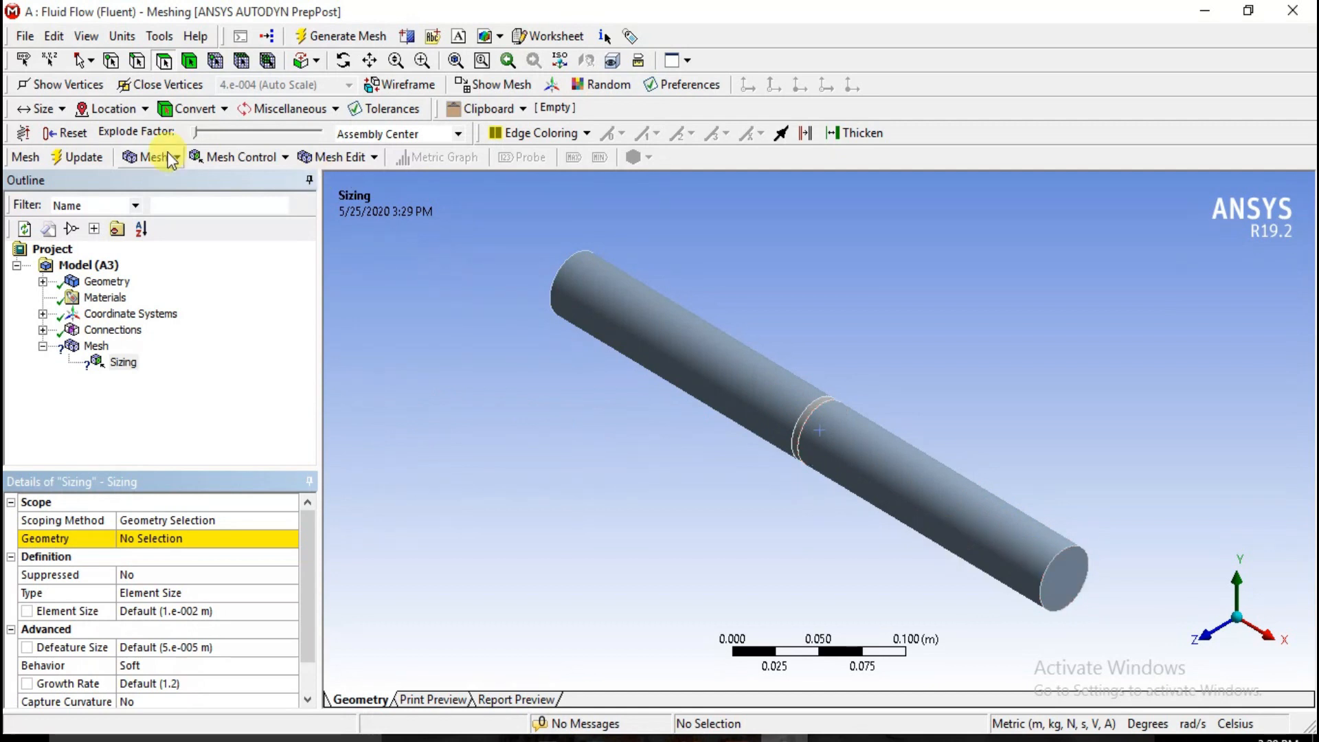
left_click(138, 63)
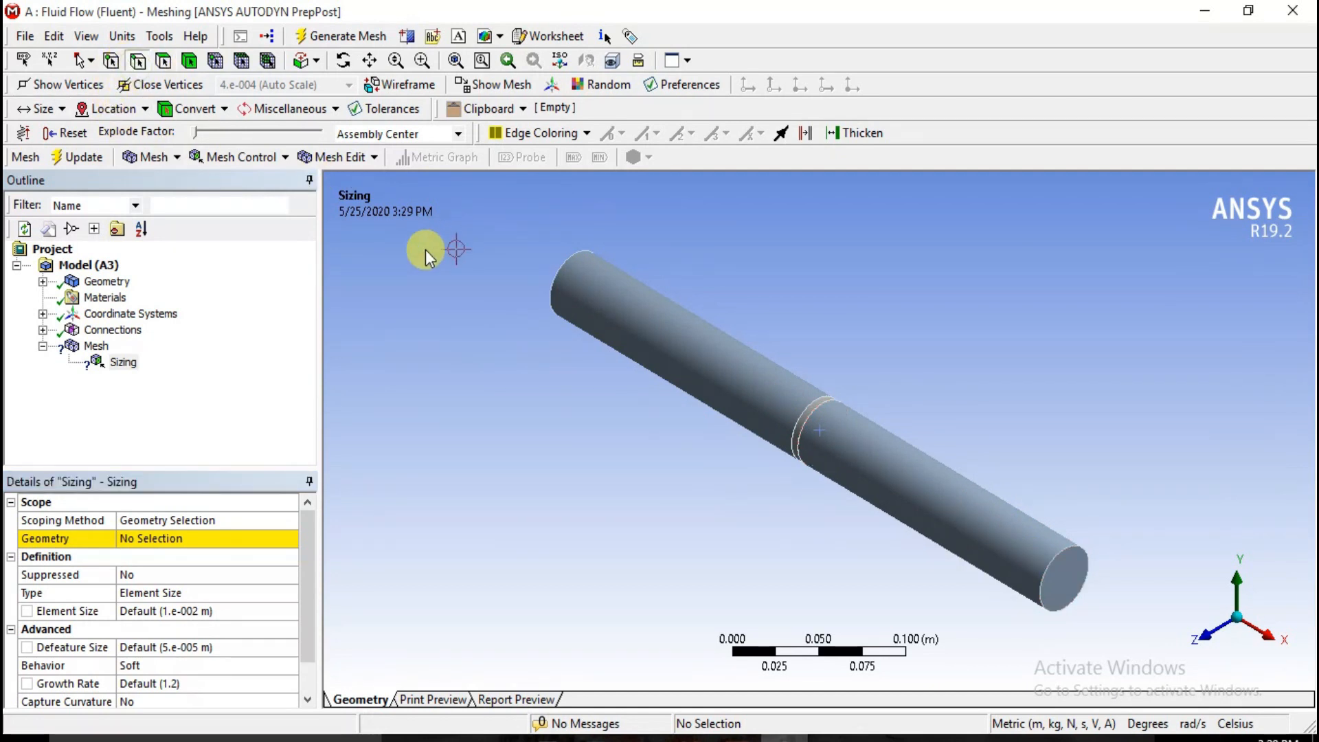
left_click(1050, 570)
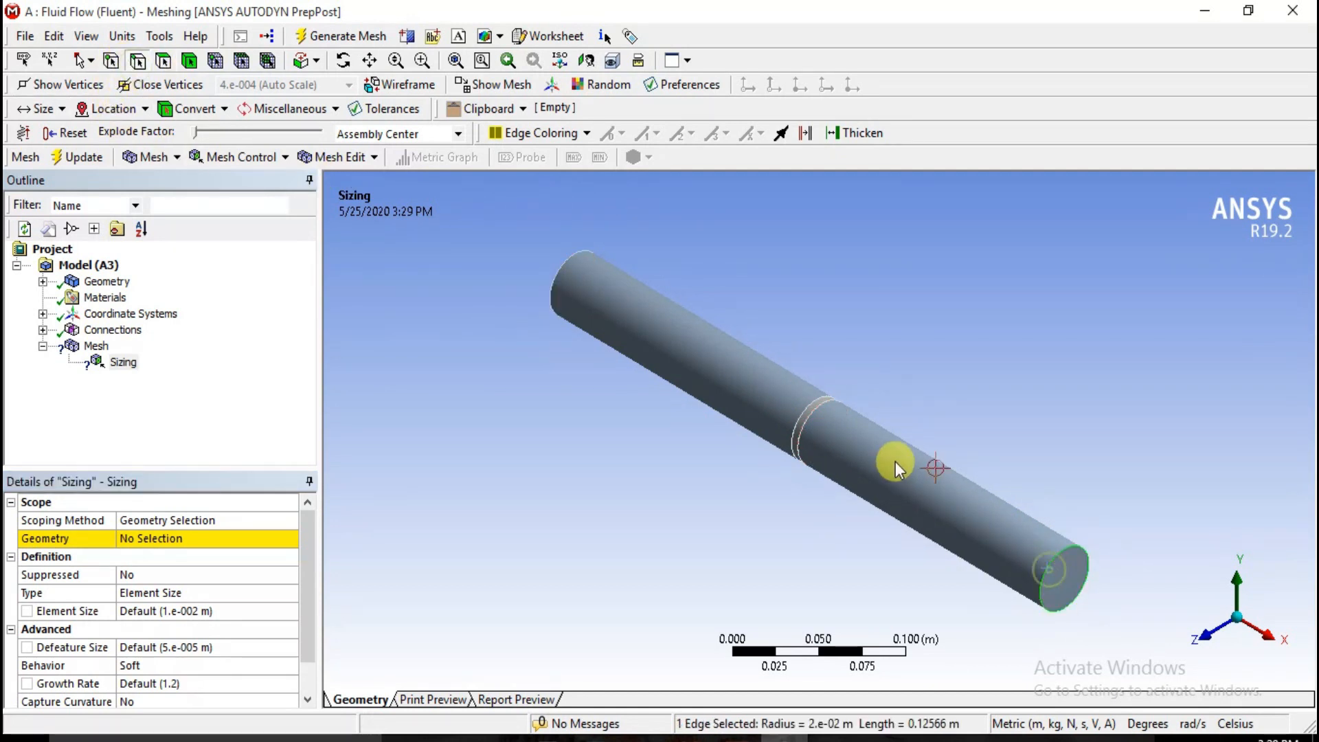
left_click(805, 407, "ctrl")
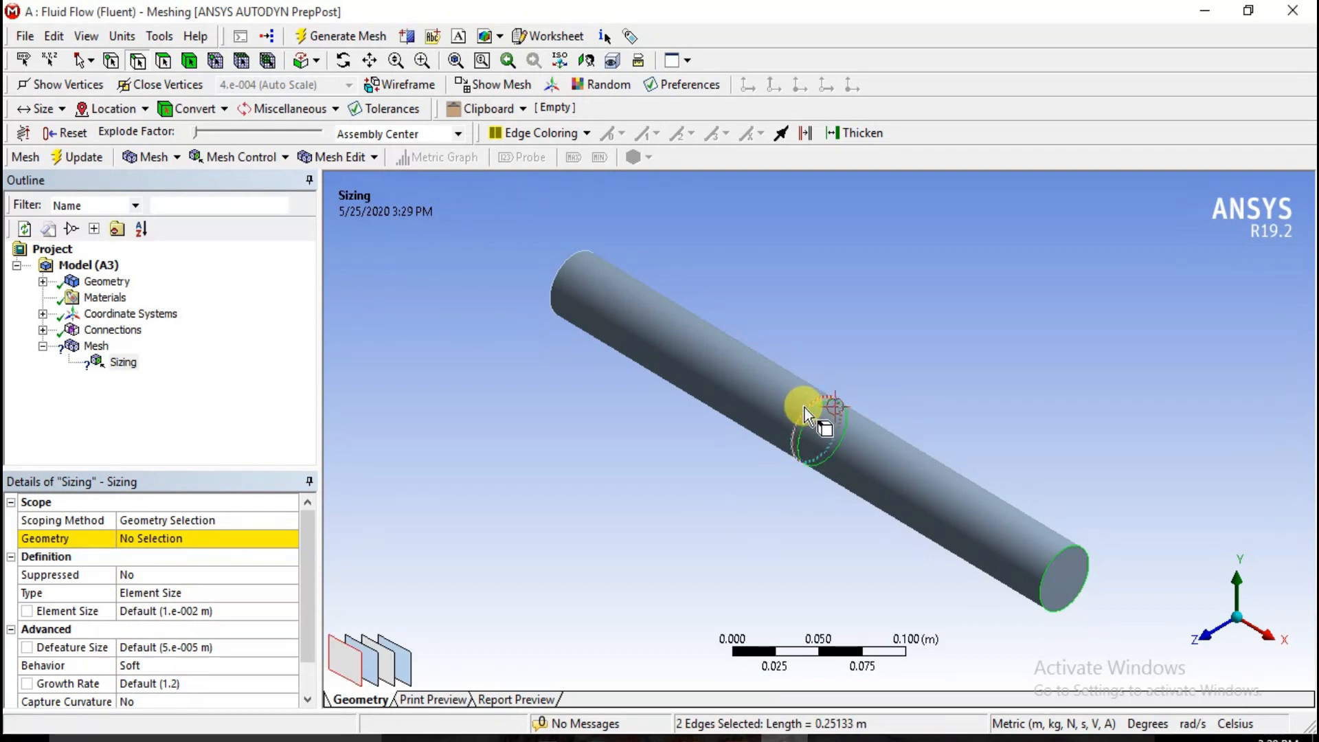
left_click(806, 407, "ctrl")
left_click(576, 269, "ctrl")
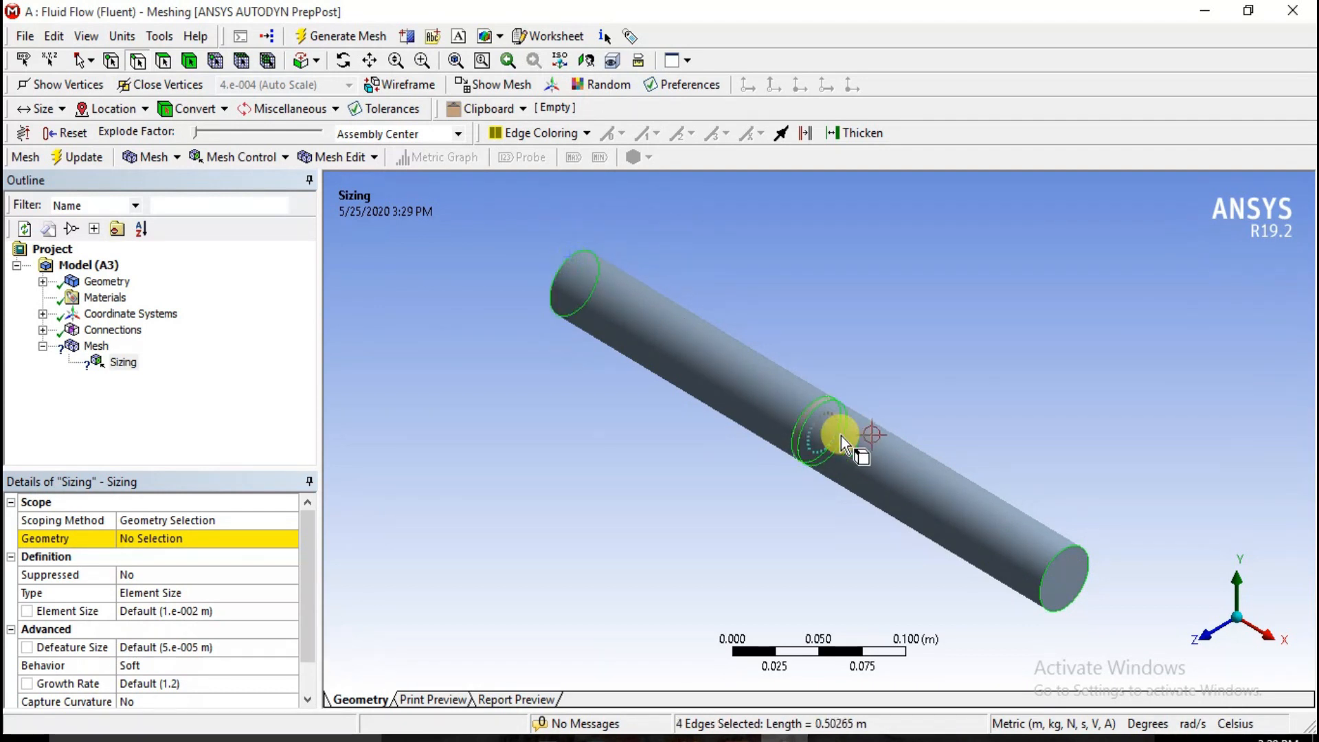
scroll(841, 435, "up", 3)
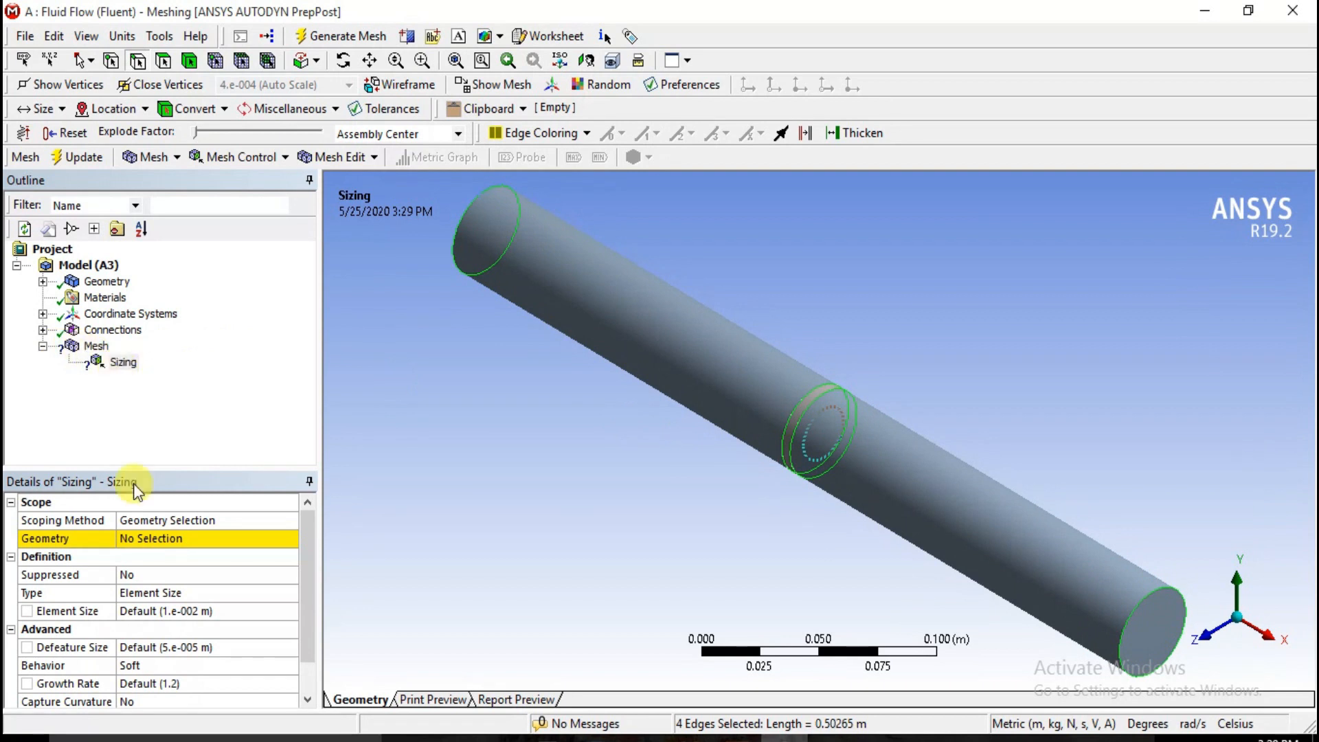
left_click(159, 539)
left_click(161, 540)
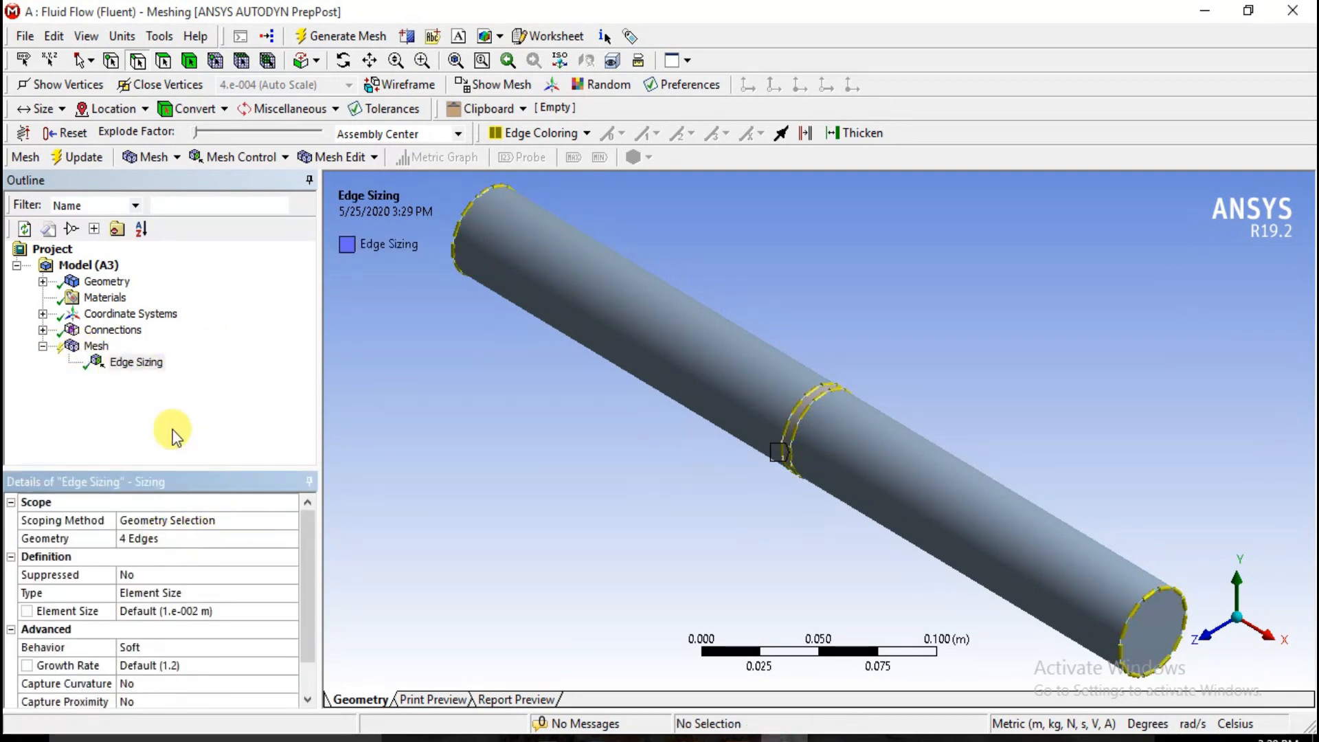
Step: Add a face meshing control scoped to five faces: both pipe ends, both outer pipe cylinders and the orifice's outer rim
right_click(96, 346)
mouse_move(167, 360)
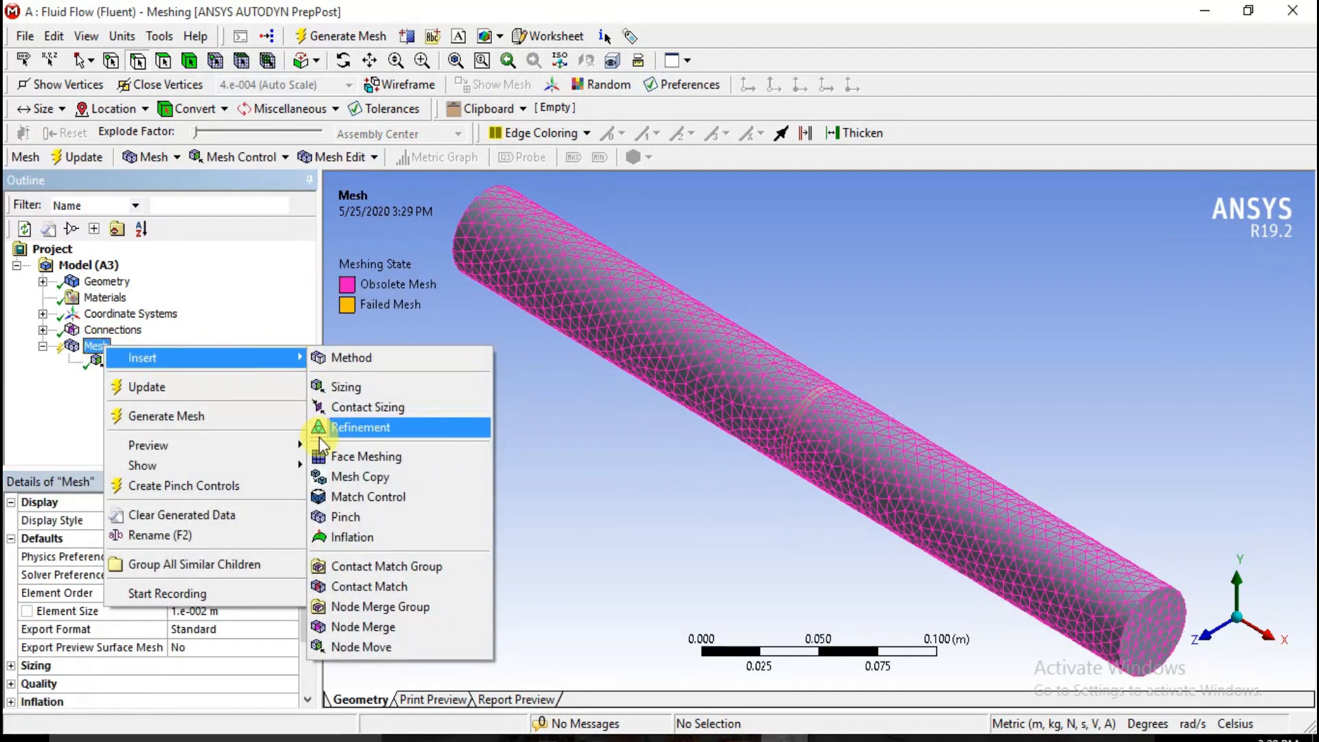
left_click(331, 455)
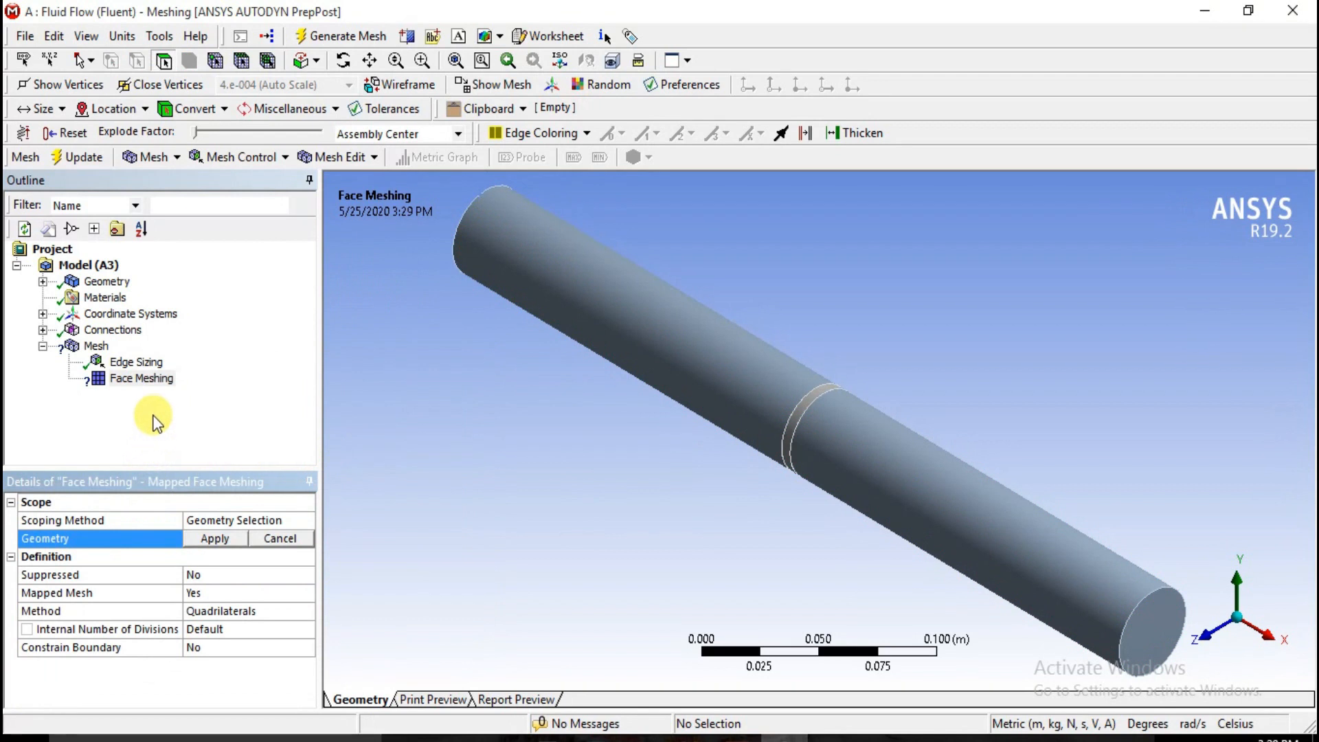
left_click(1160, 641)
left_click(985, 555, "ctrl")
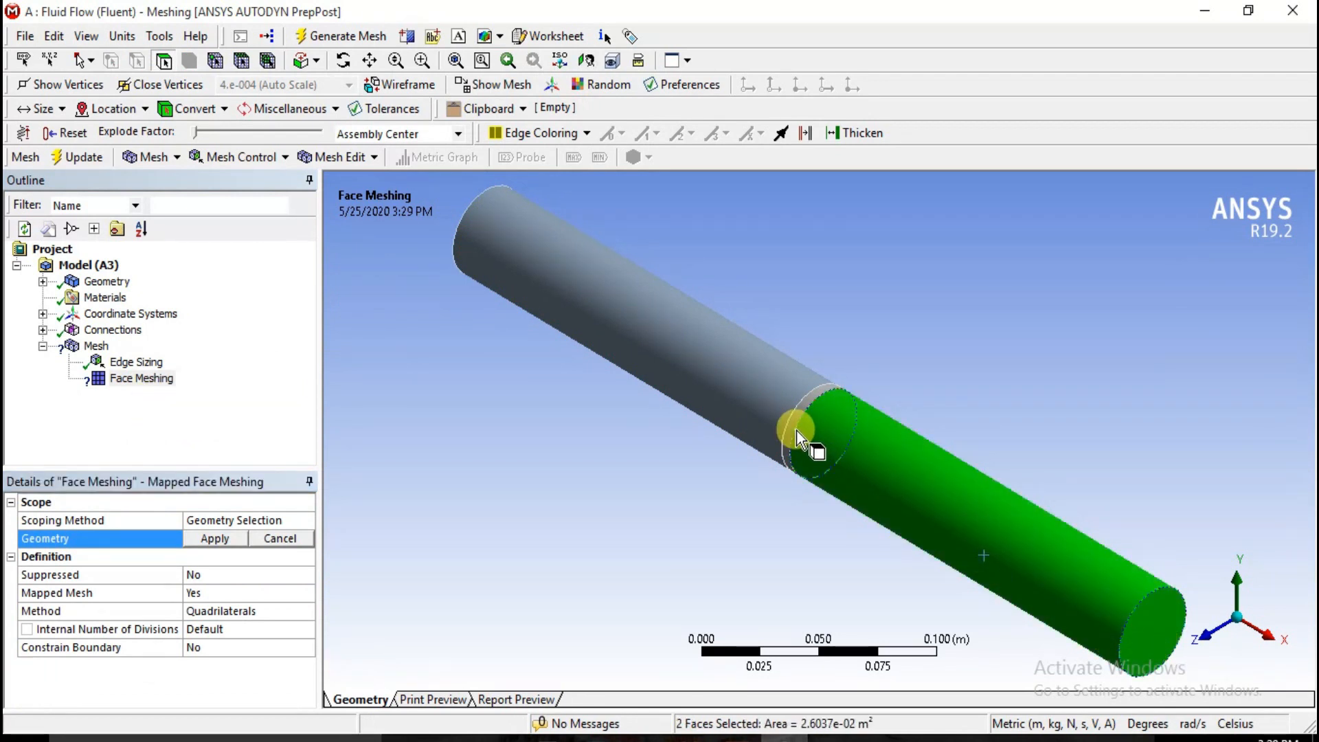
left_click(794, 430, "ctrl")
left_click(750, 392, "ctrl")
left_click(1244, 627)
left_click(846, 438, "ctrl")
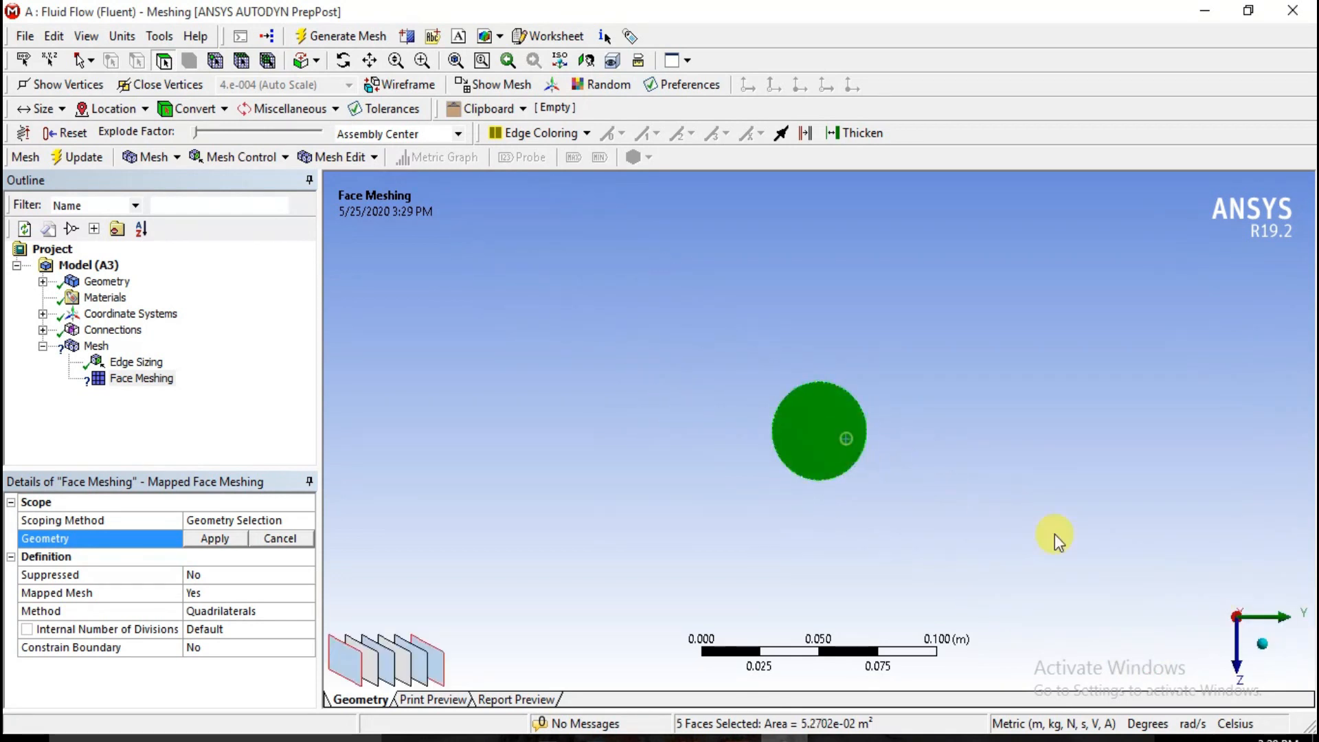
left_click(1257, 639)
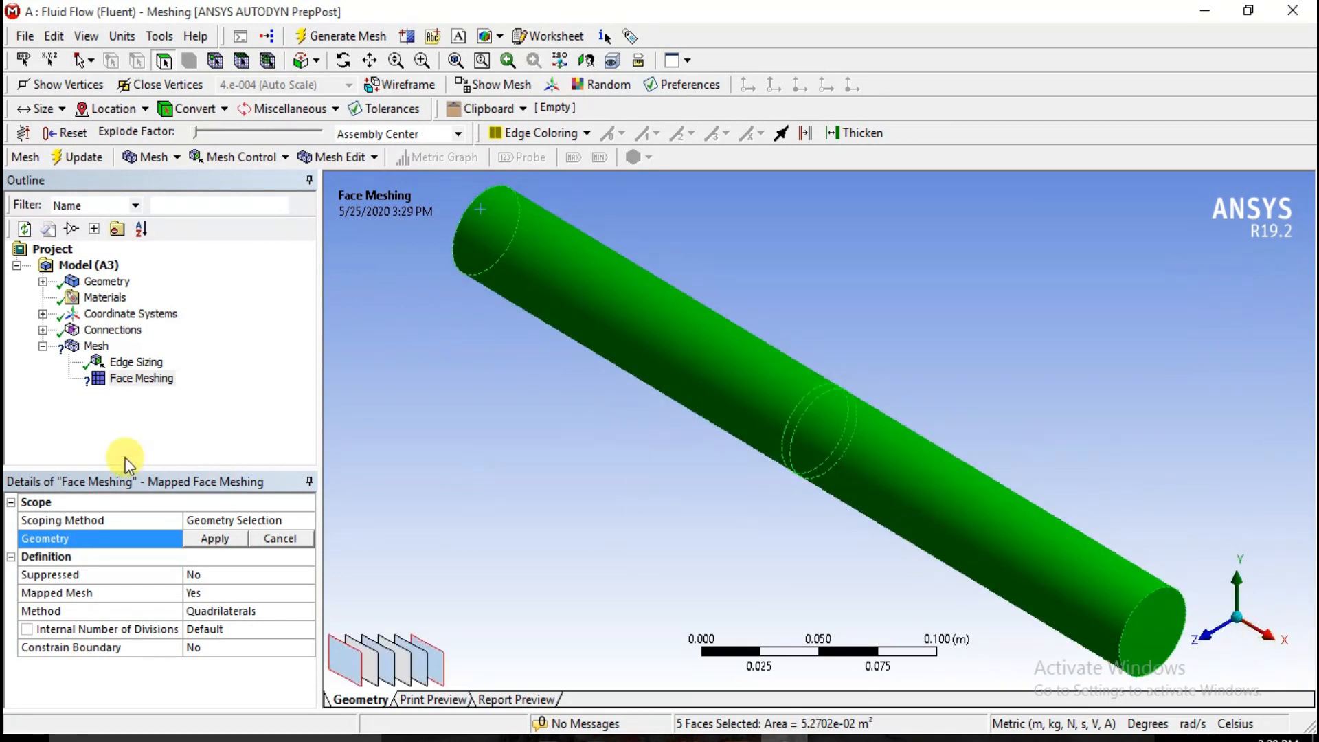
left_click(214, 539)
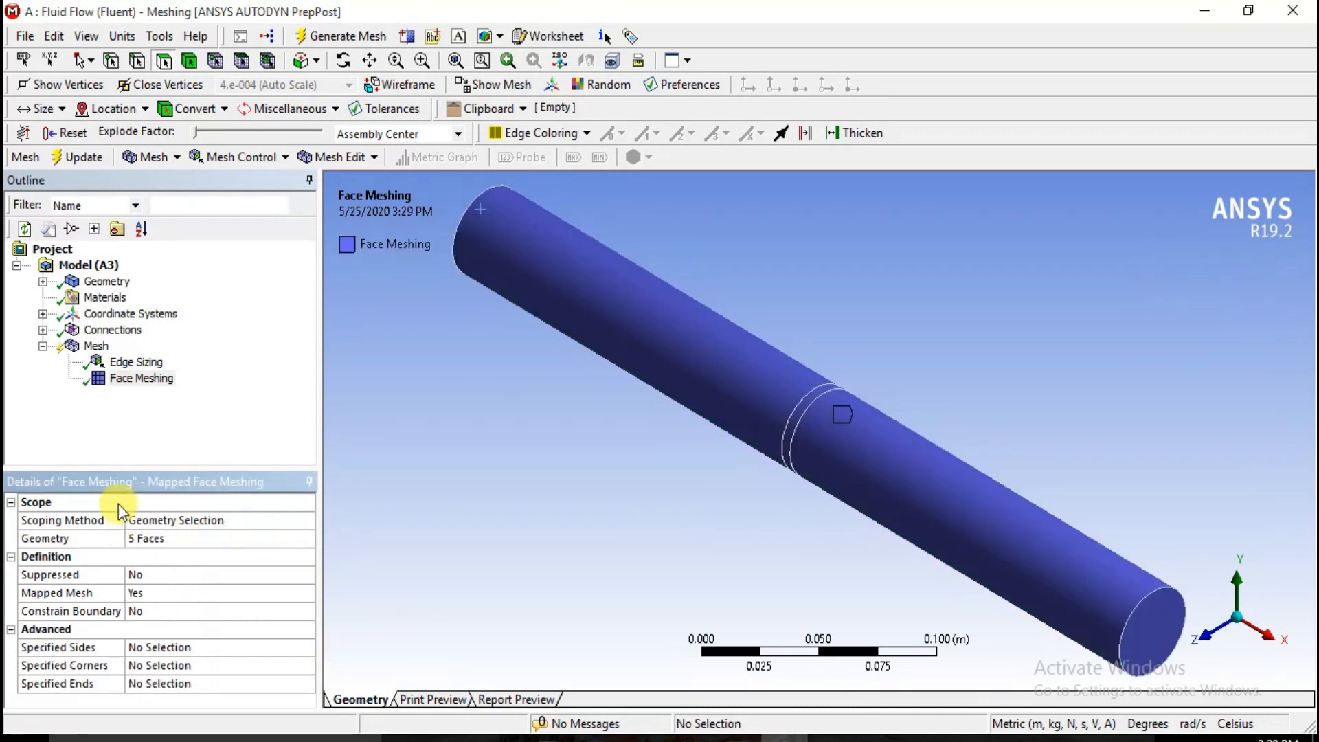
Step: Generate the mesh with the edge sizing and face meshing controls and inspect it around the orifice and on the pipe's end
left_click(96, 346)
right_click(96, 346)
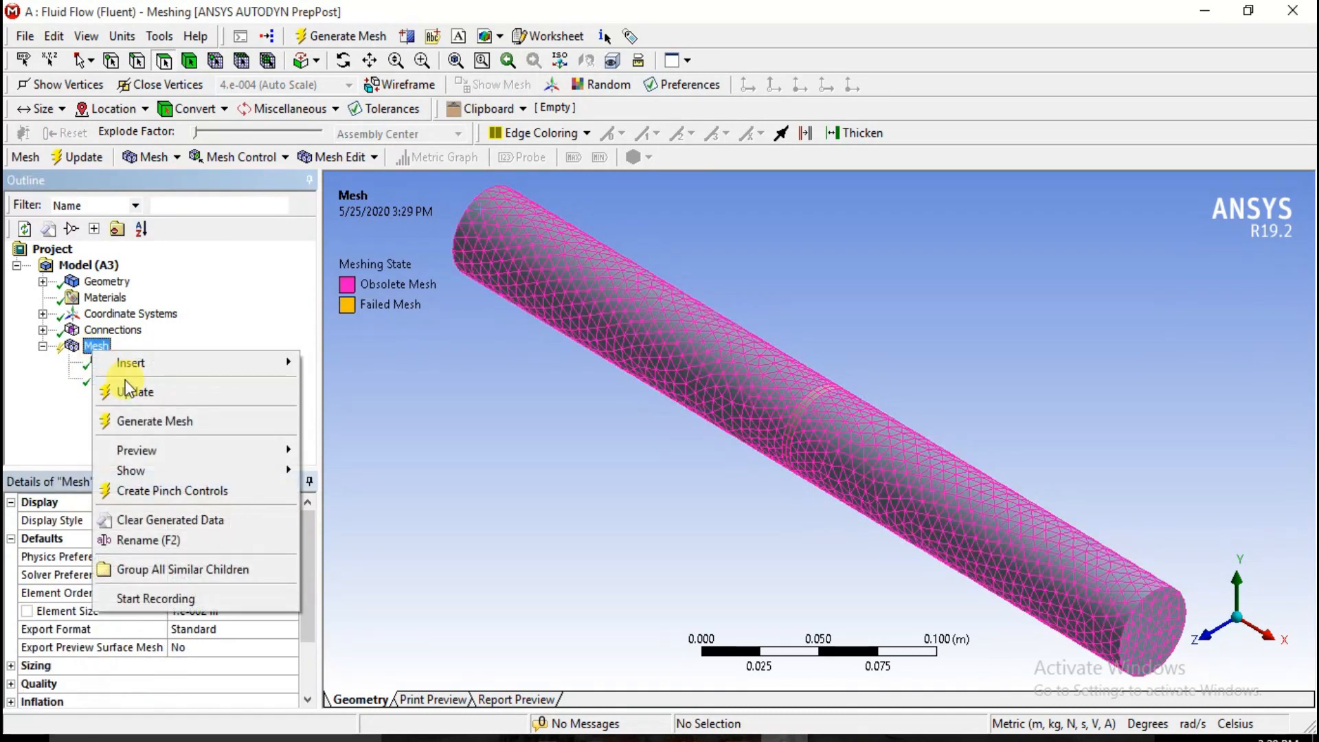
left_click(149, 422)
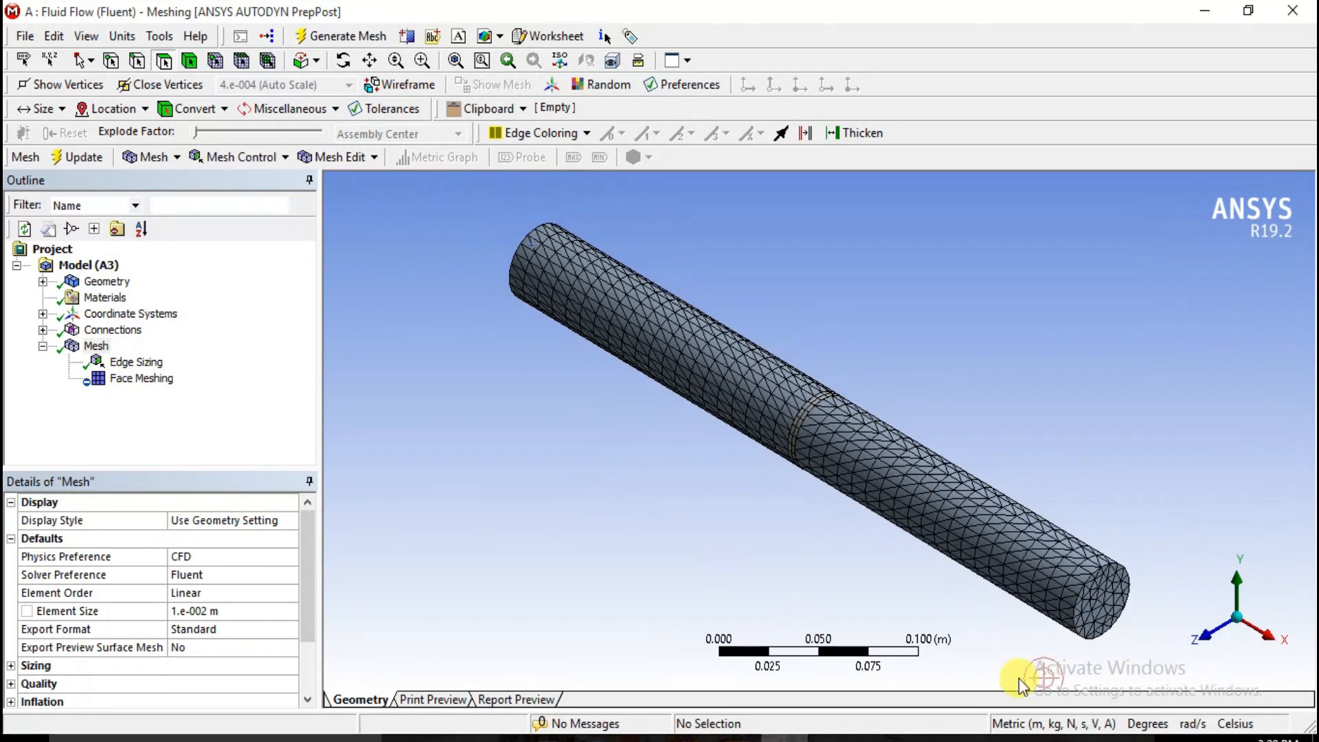
scroll(854, 500, "up", 3)
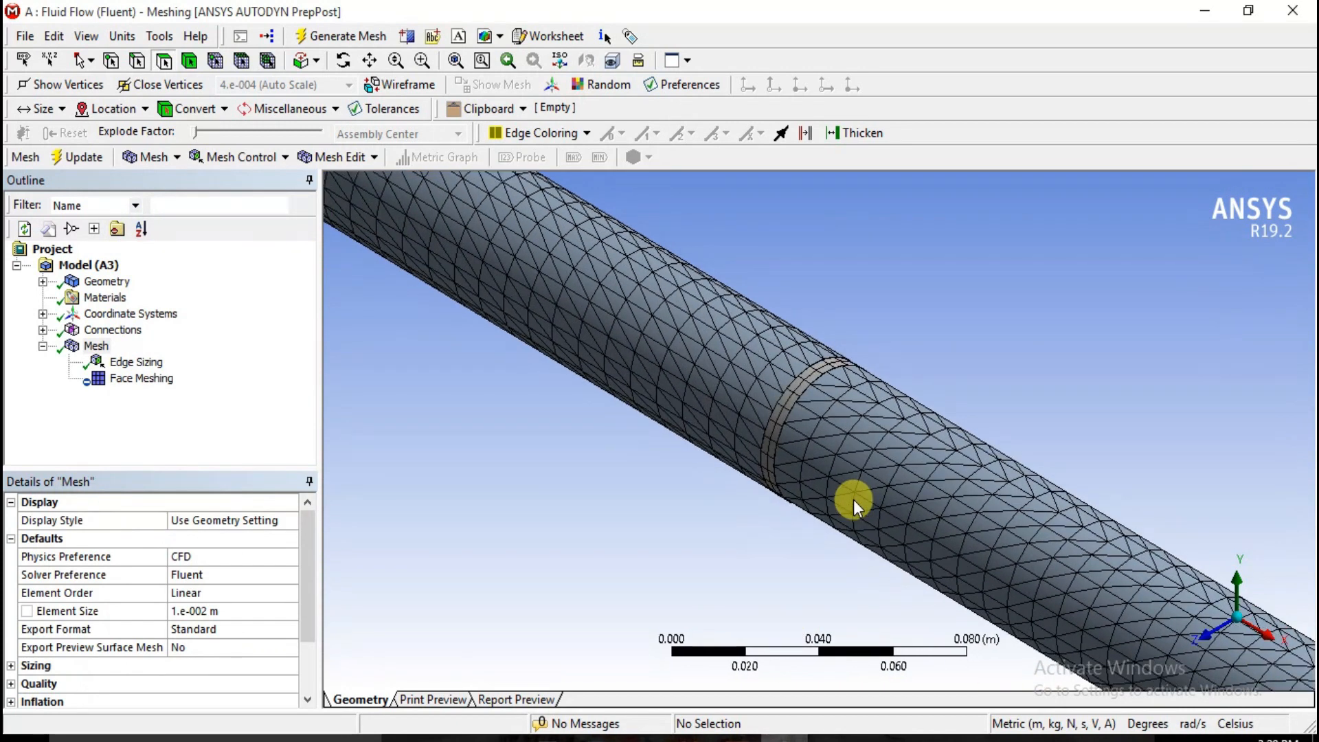
scroll(971, 521, "down", 3)
left_click(1250, 636)
scroll(822, 480, "up", 3)
scroll(821, 480, "up", 1)
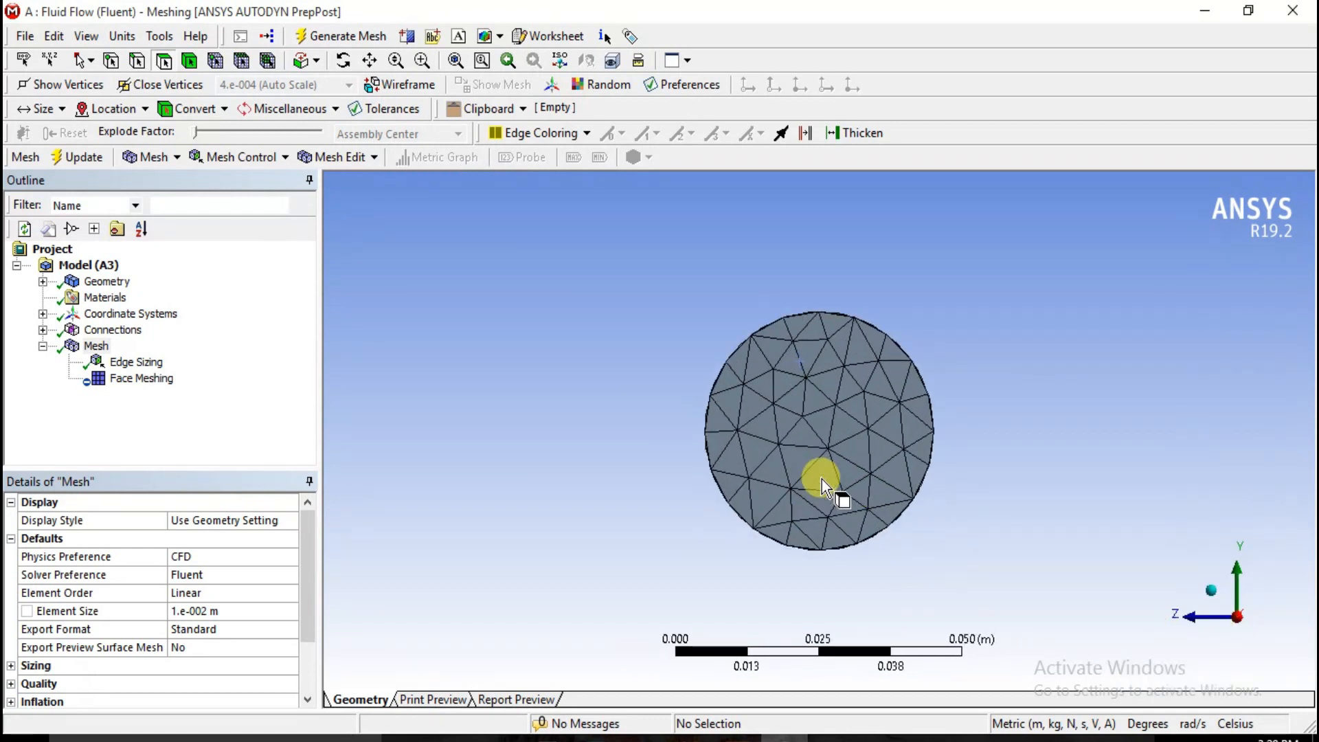
Step: Set the global mesh element size to 0.005 m and regenerate the mesh
left_click(201, 617)
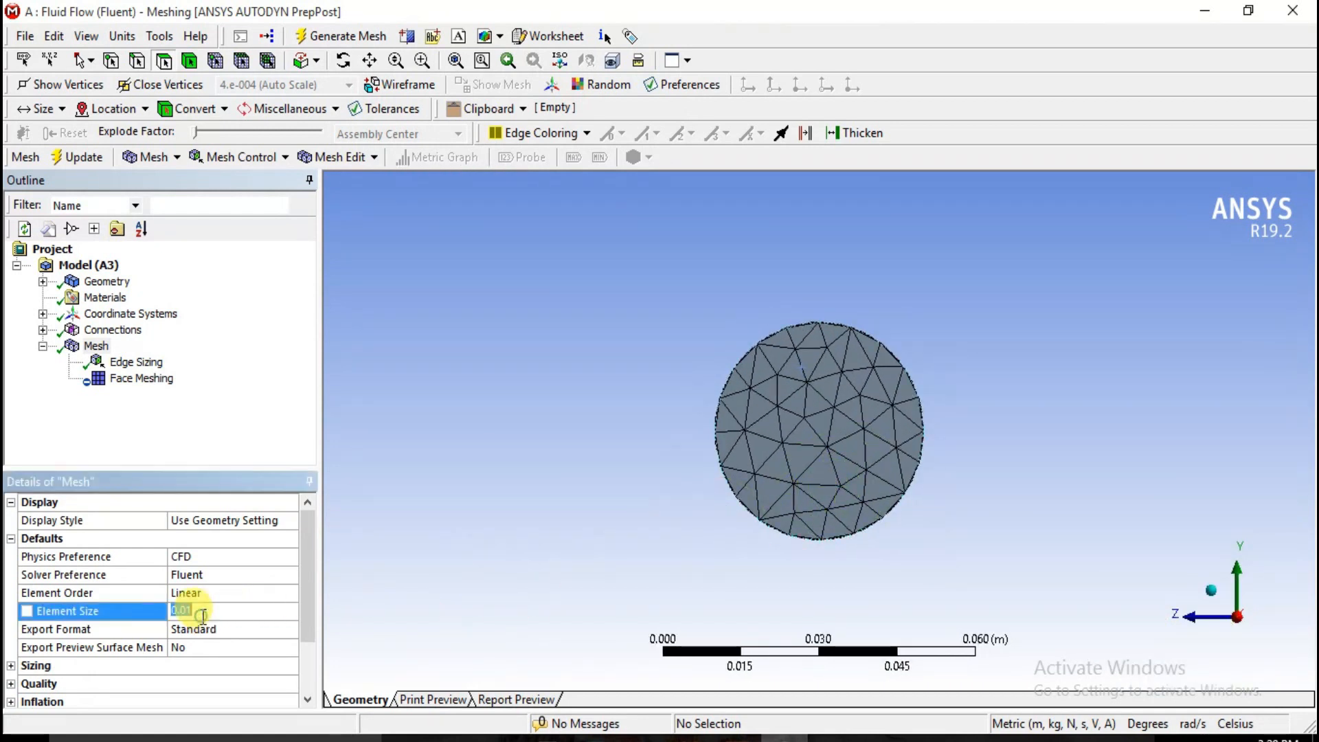
left_click(201, 615)
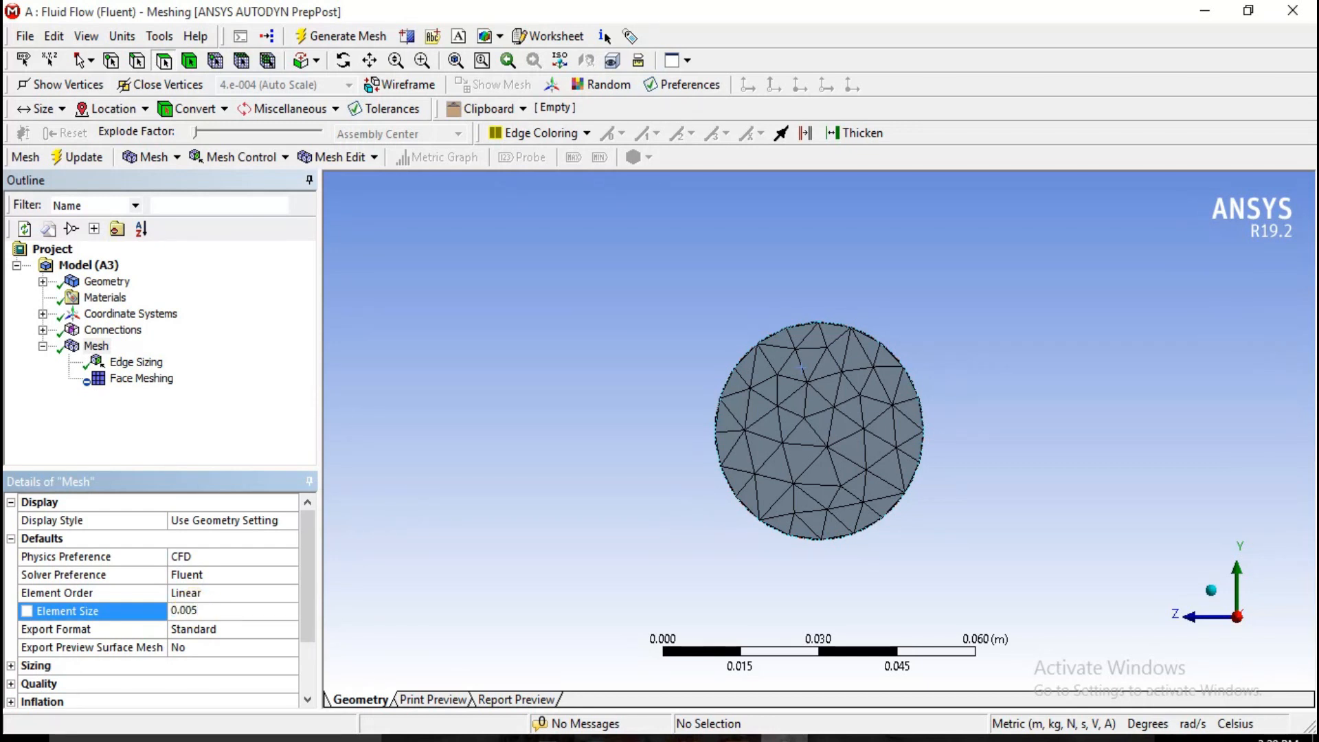
left_click(471, 568)
right_click(84, 347)
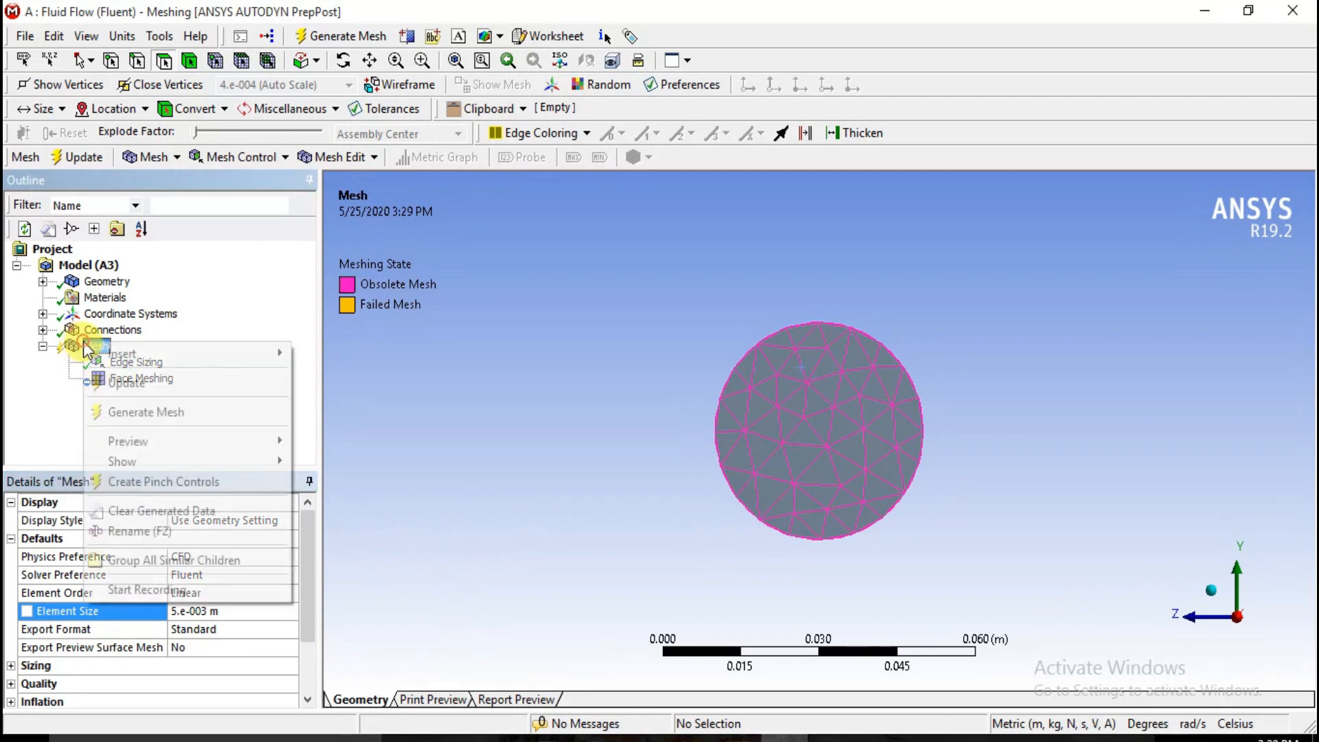
left_click(134, 411)
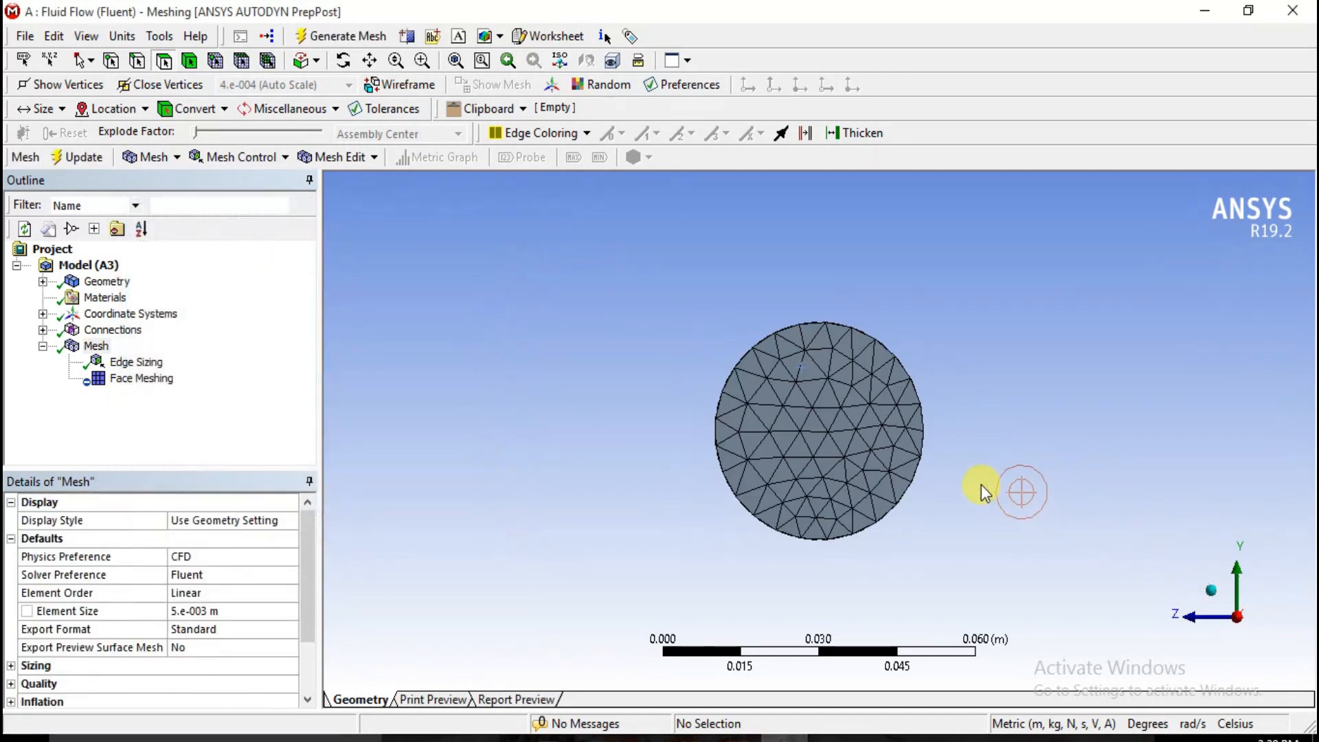
left_click(1207, 596)
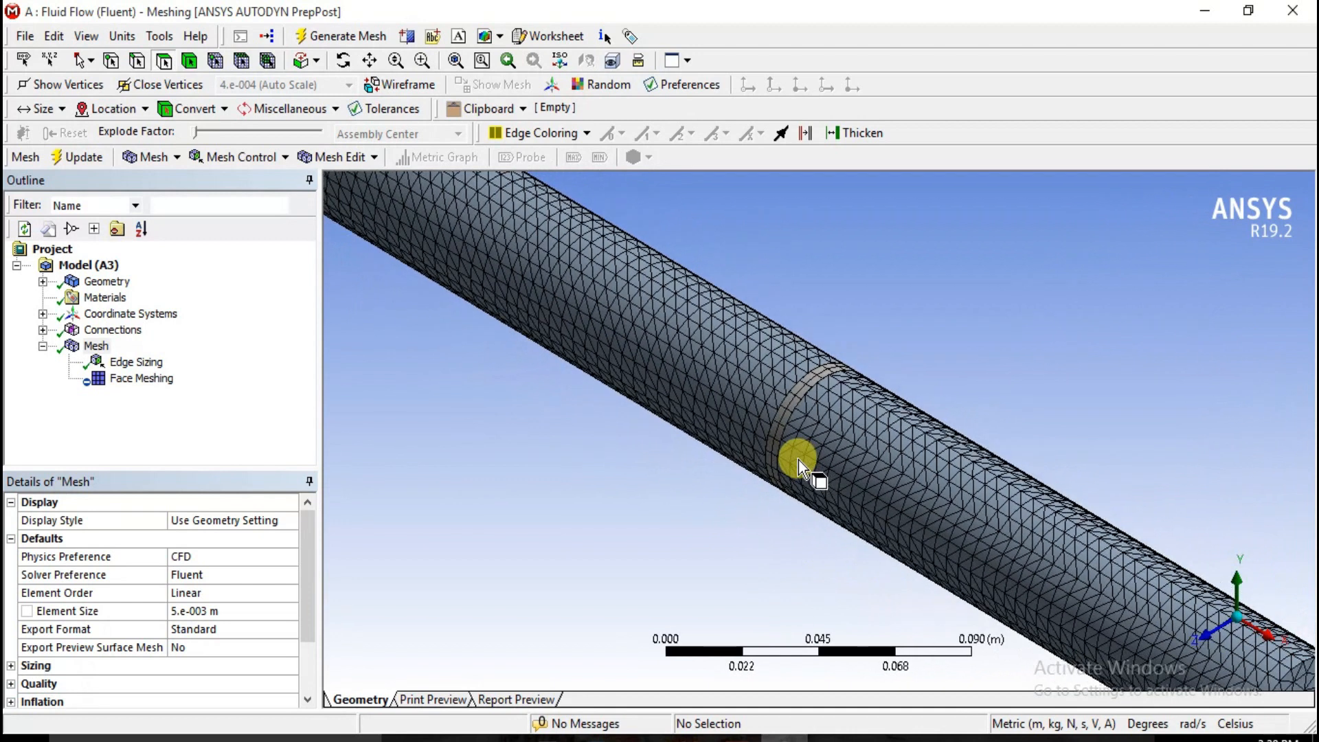
scroll(798, 460, "down", 5)
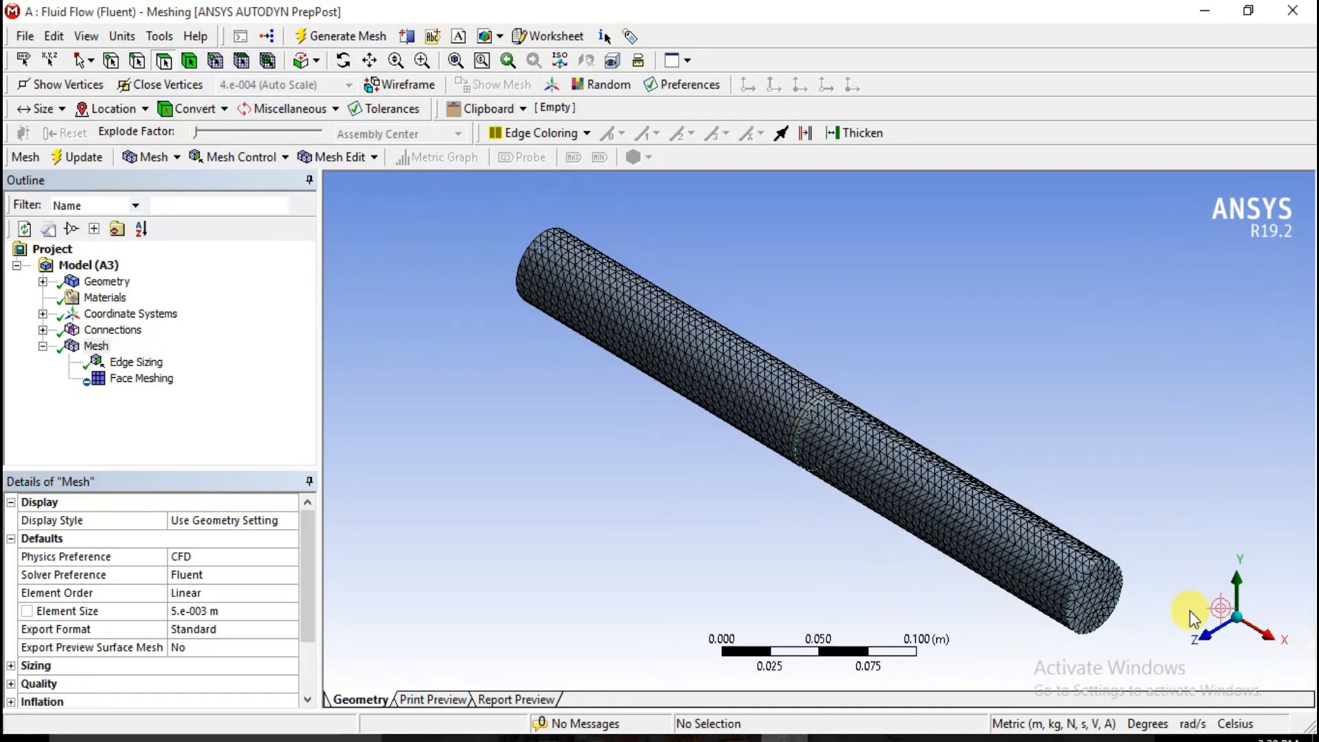
scroll(864, 471, "up", 3)
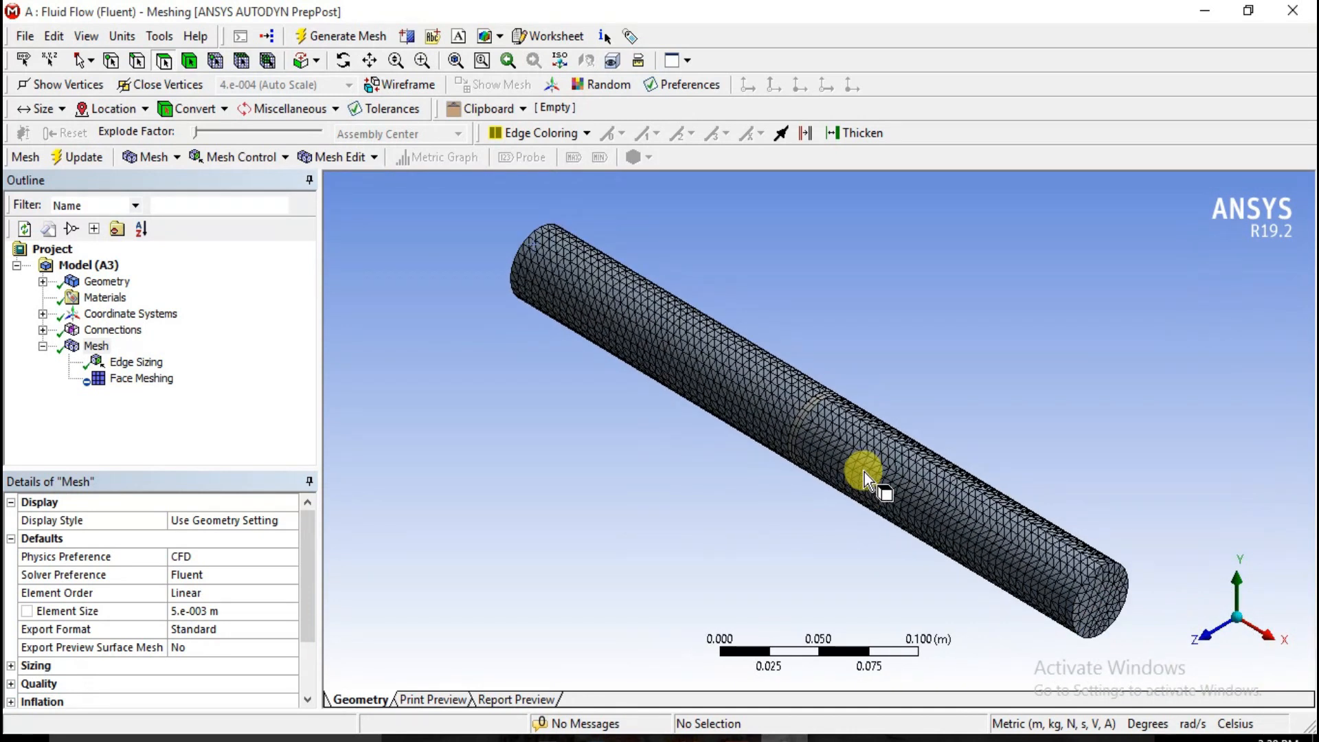
scroll(864, 472, "up", 2)
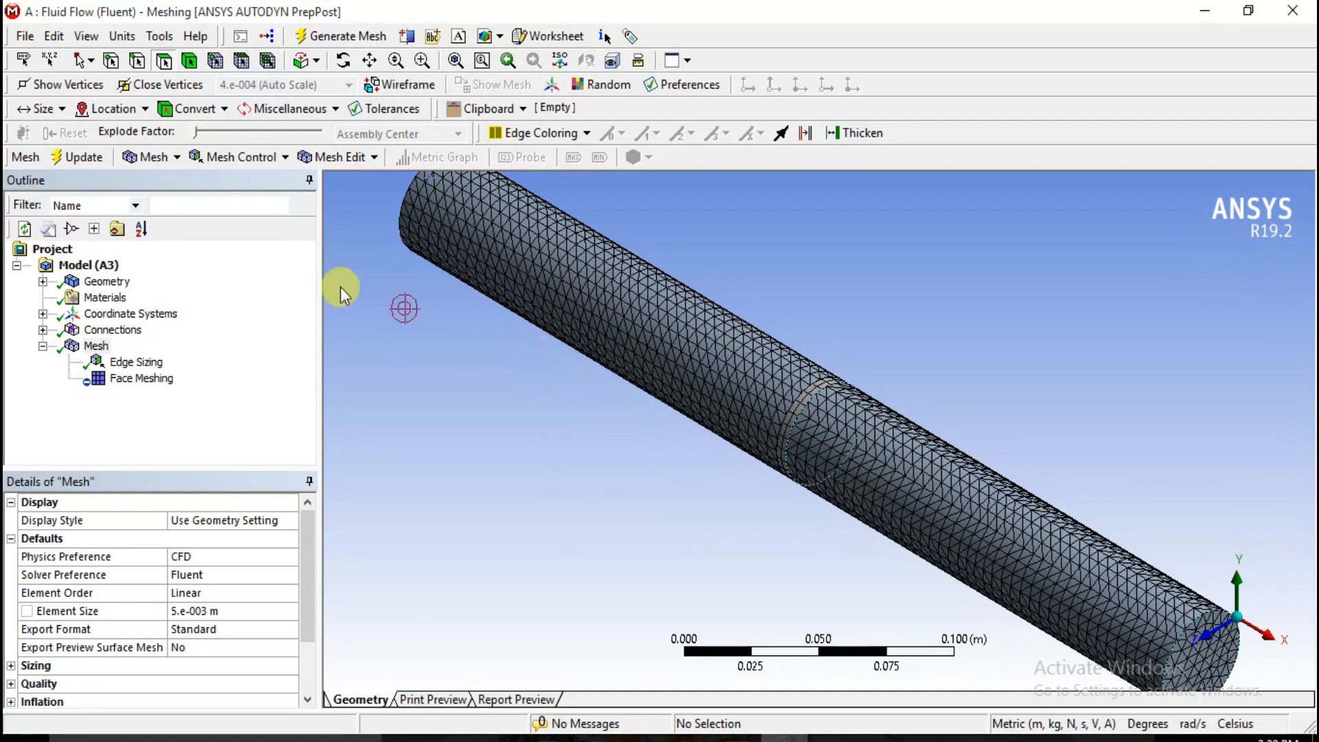
scroll(869, 402, "down", 3)
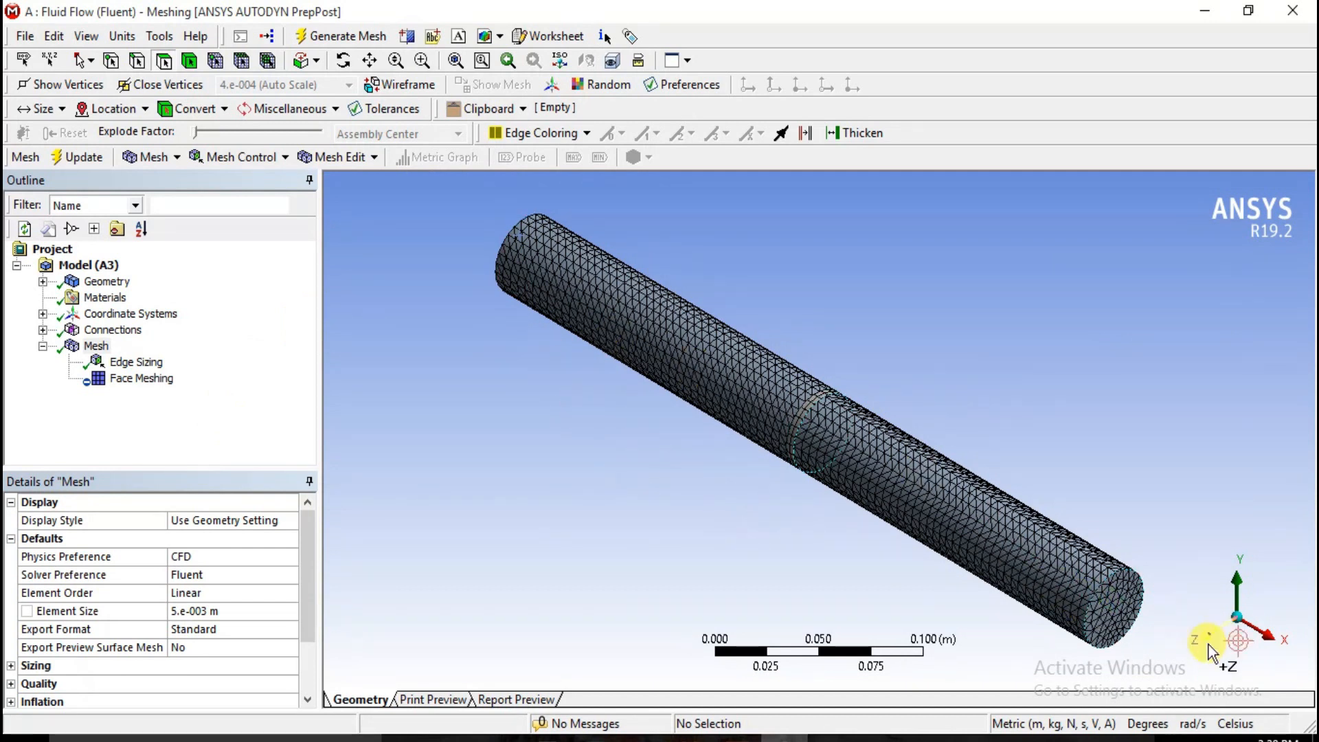
Step: Create a named selection for the circular pipe end face on the +X side
left_click(1128, 618)
right_click(1128, 618)
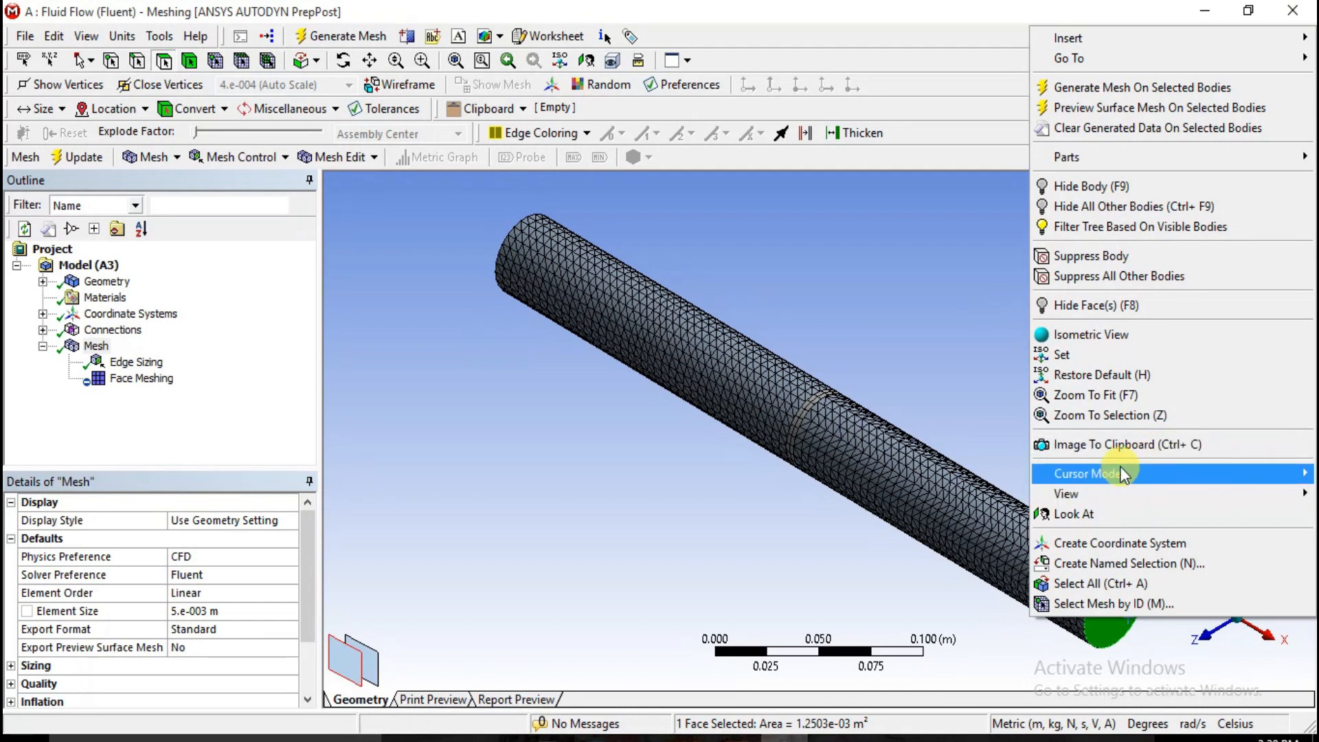
left_click(1086, 568)
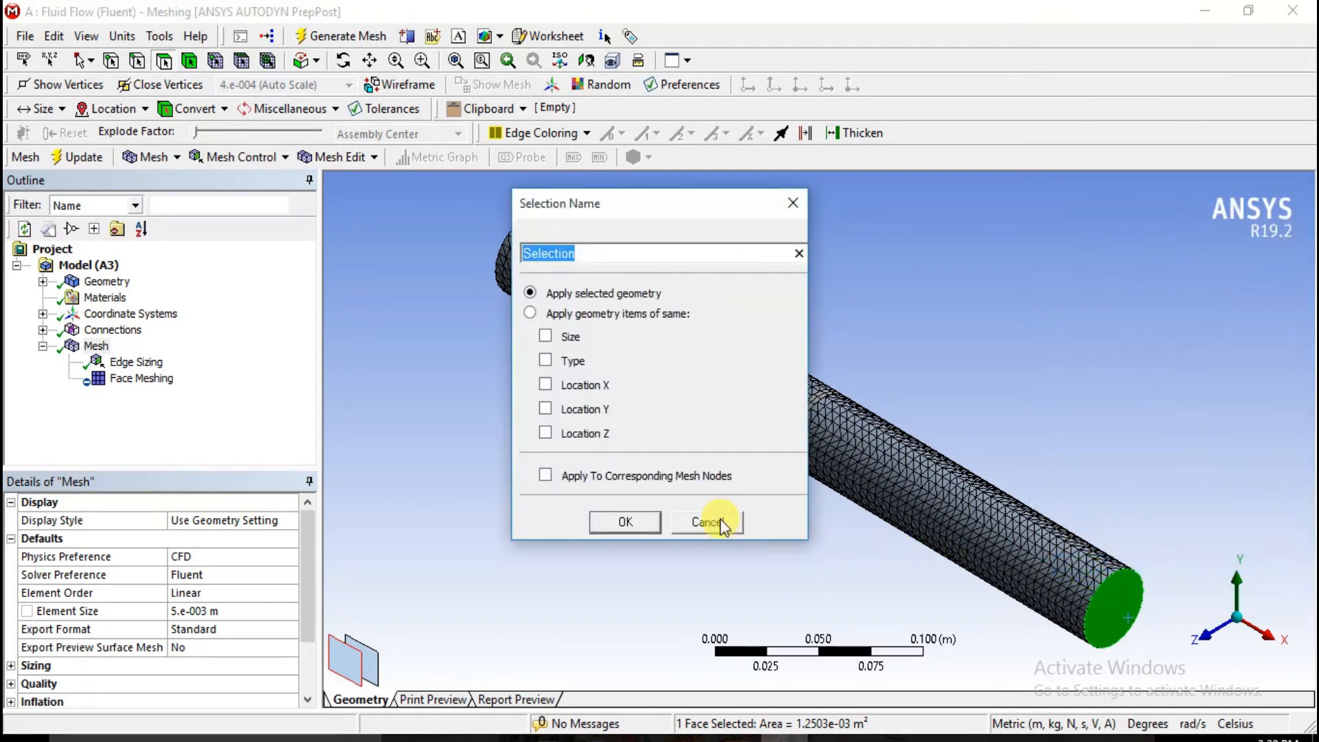
type("o")
left_click(626, 520)
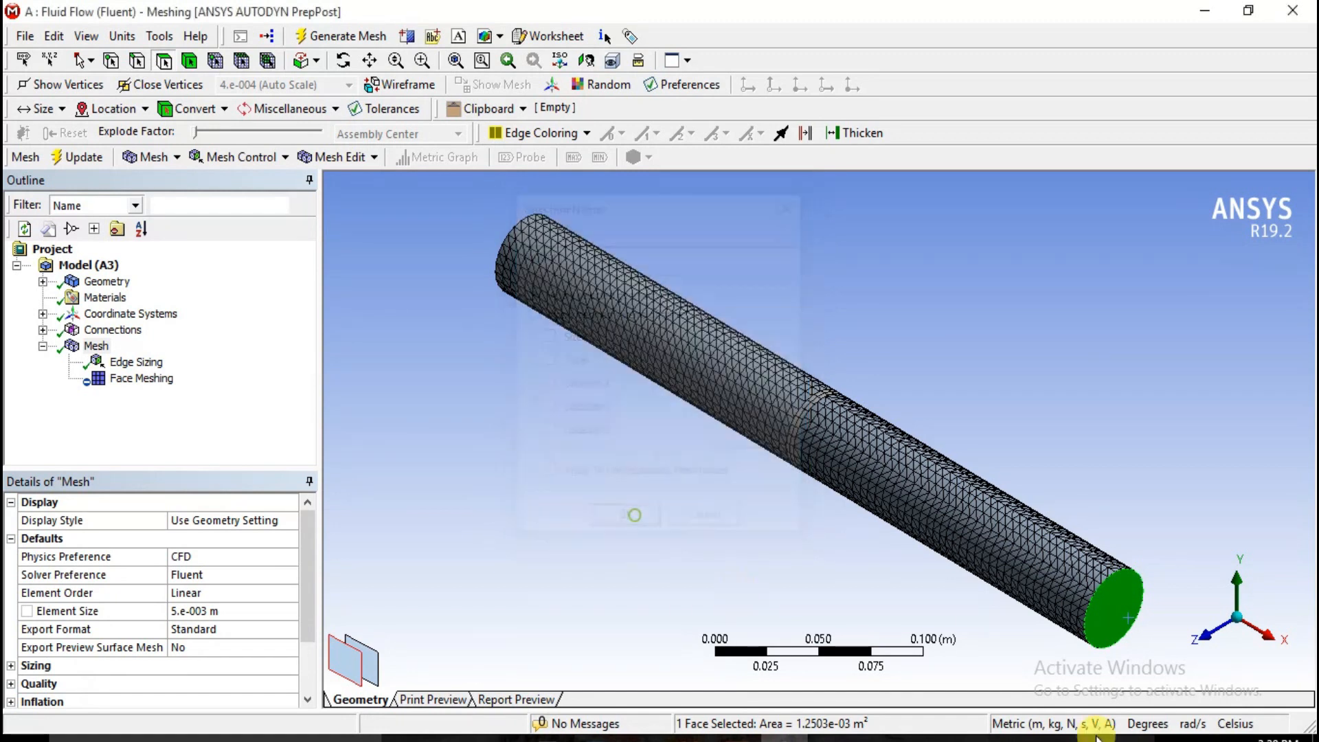
Step: Create a named selection "inlet" for the opposite circular end face of the pipe
left_click(1210, 601)
left_click(825, 459)
right_click(824, 459)
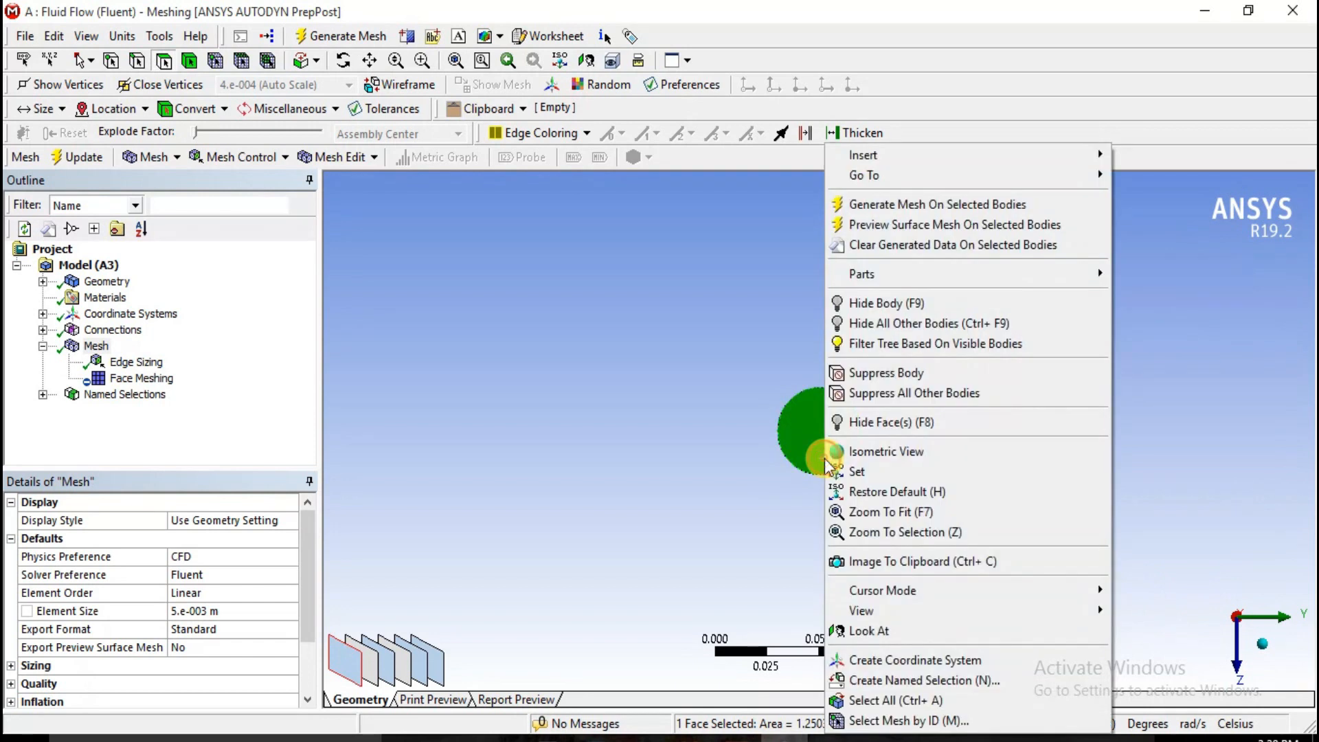
left_click(884, 680)
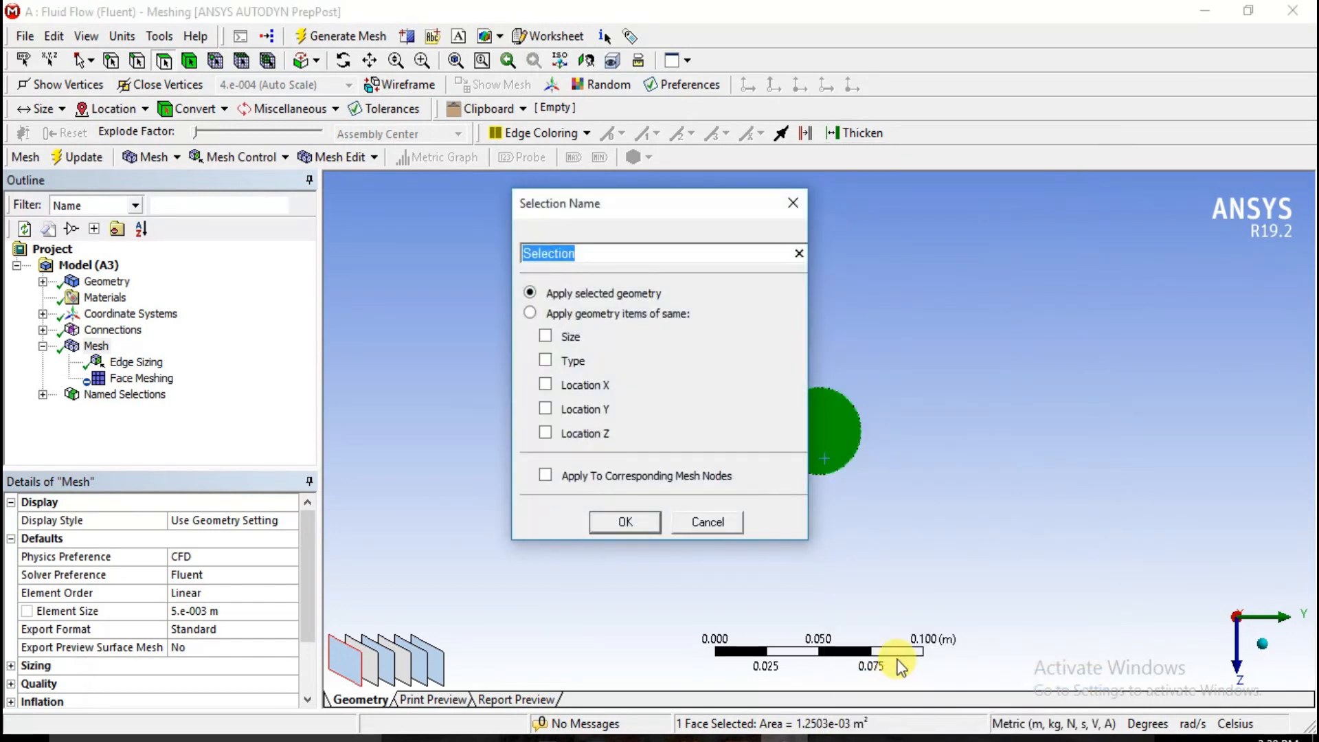
type("inlet")
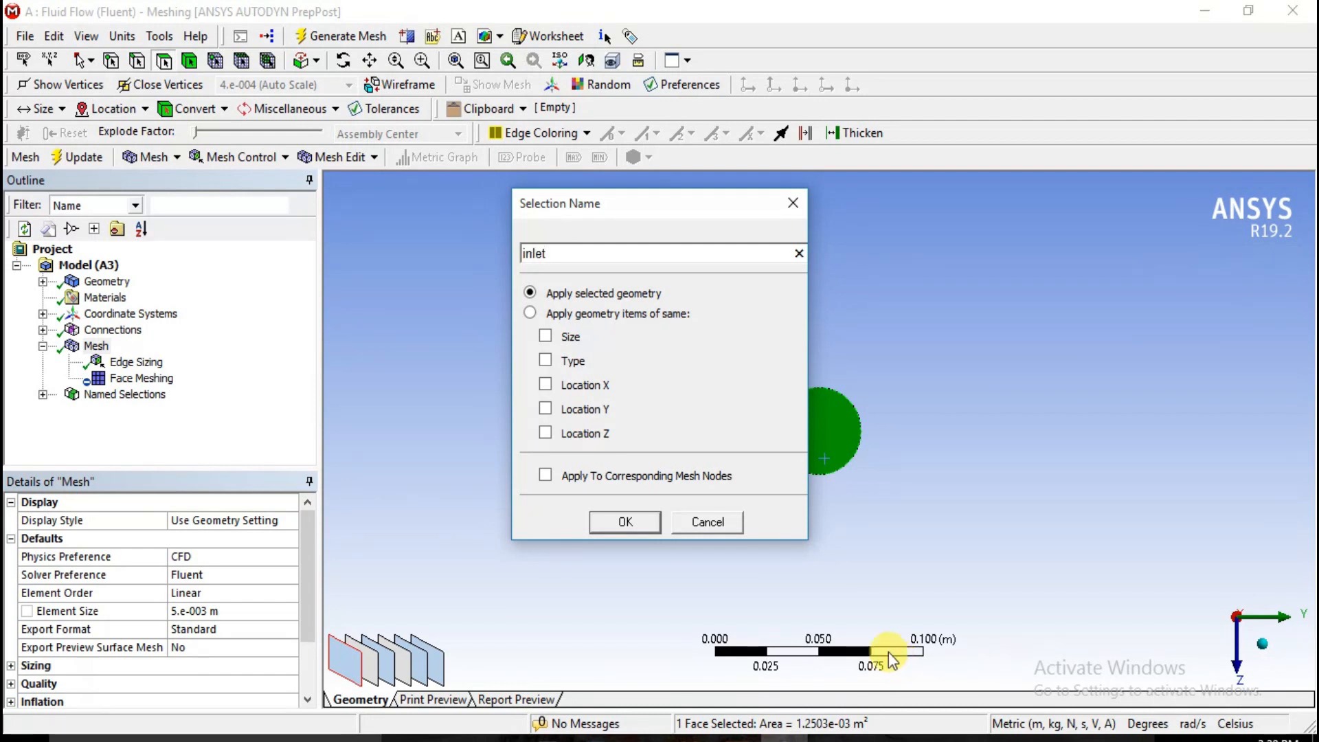
left_click(635, 525)
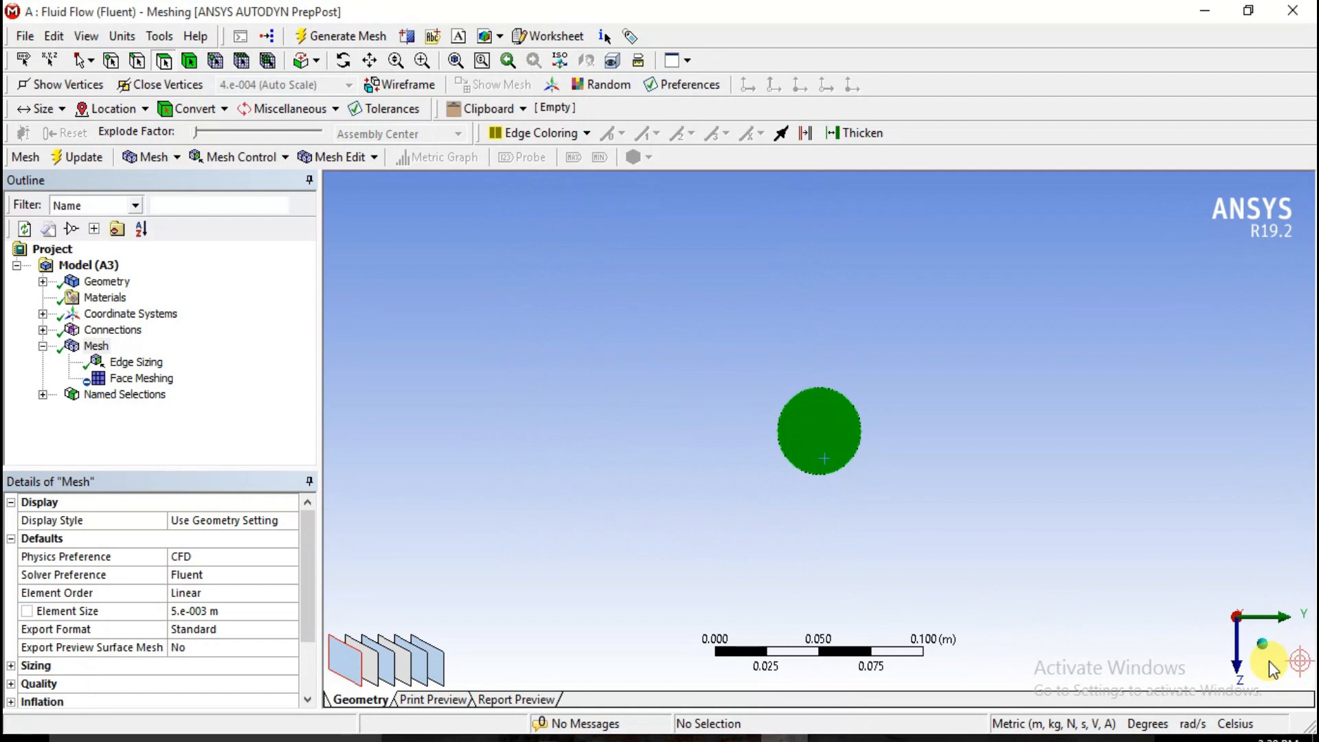
Step: Create a named selection "wall-pip" for the two outer cylindrical pipe surfaces on either side of the orifice
left_click(1262, 644)
left_click(921, 491)
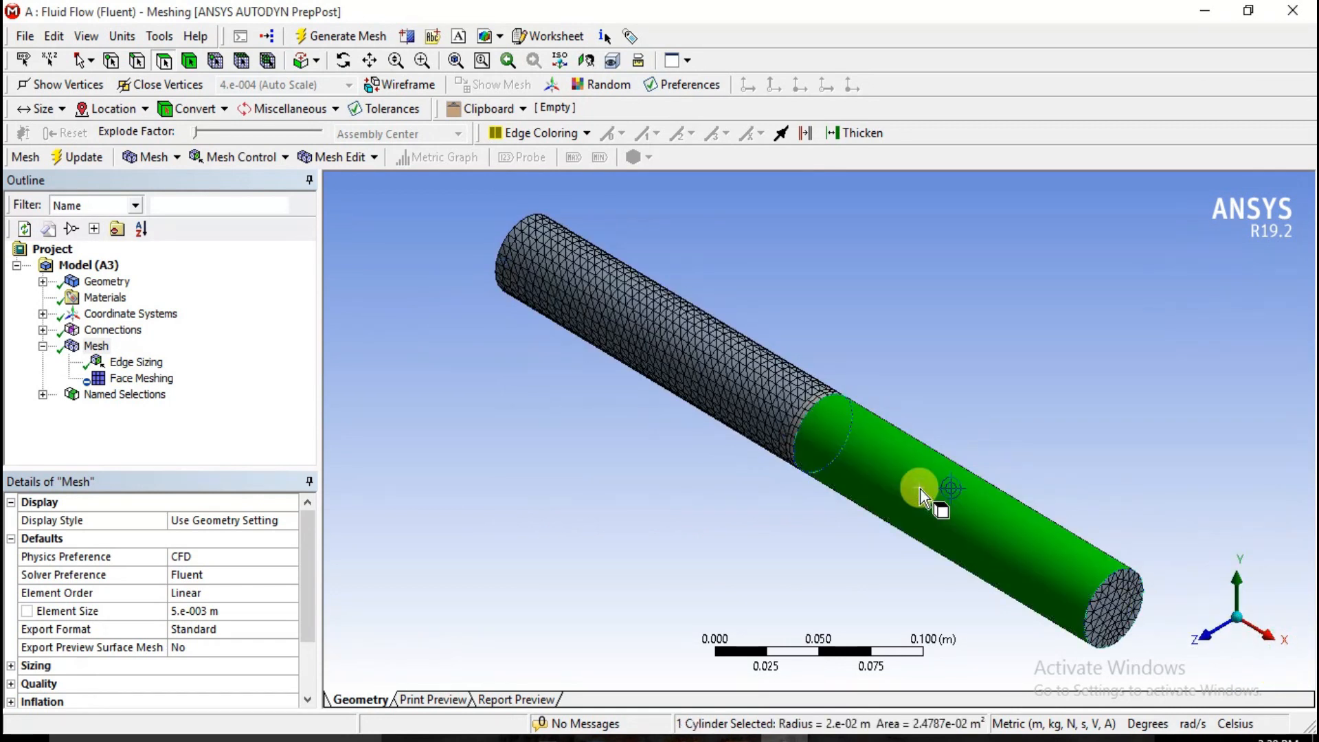
left_click(713, 367, "ctrl")
right_click(714, 369)
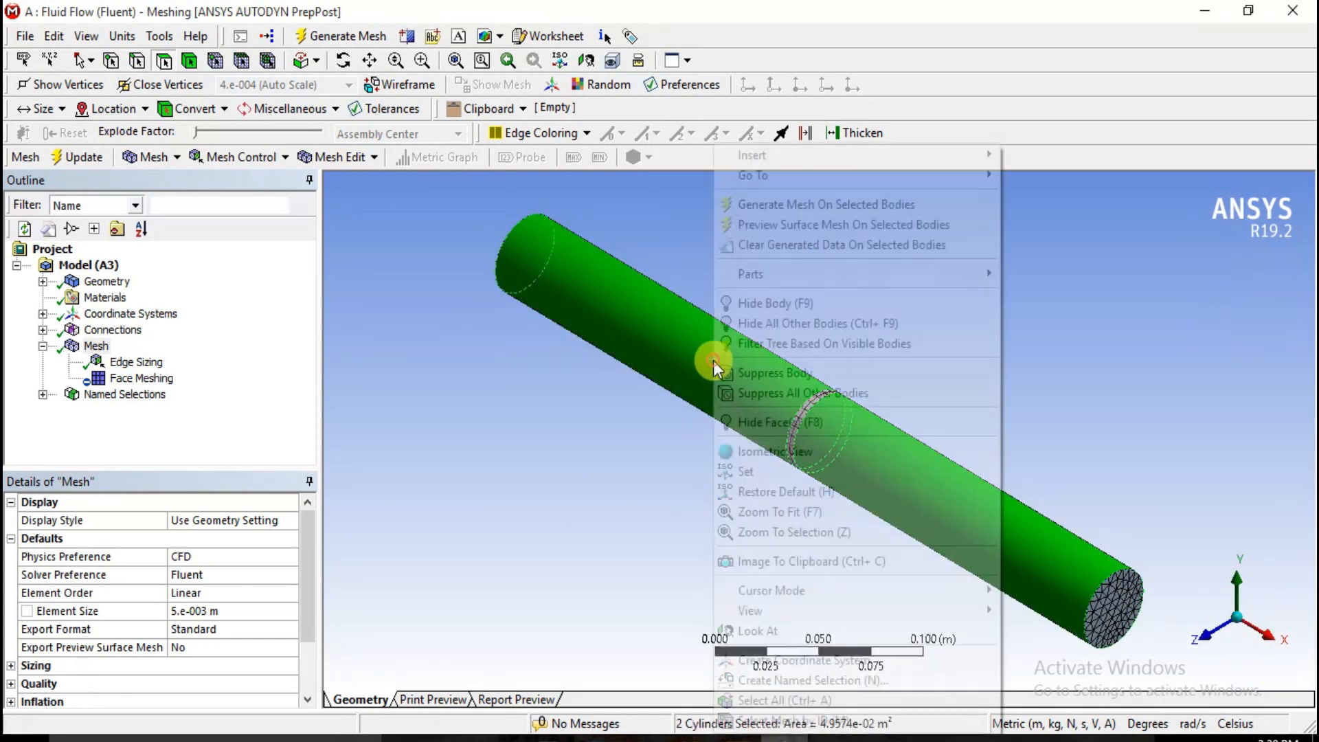
left_click(778, 680)
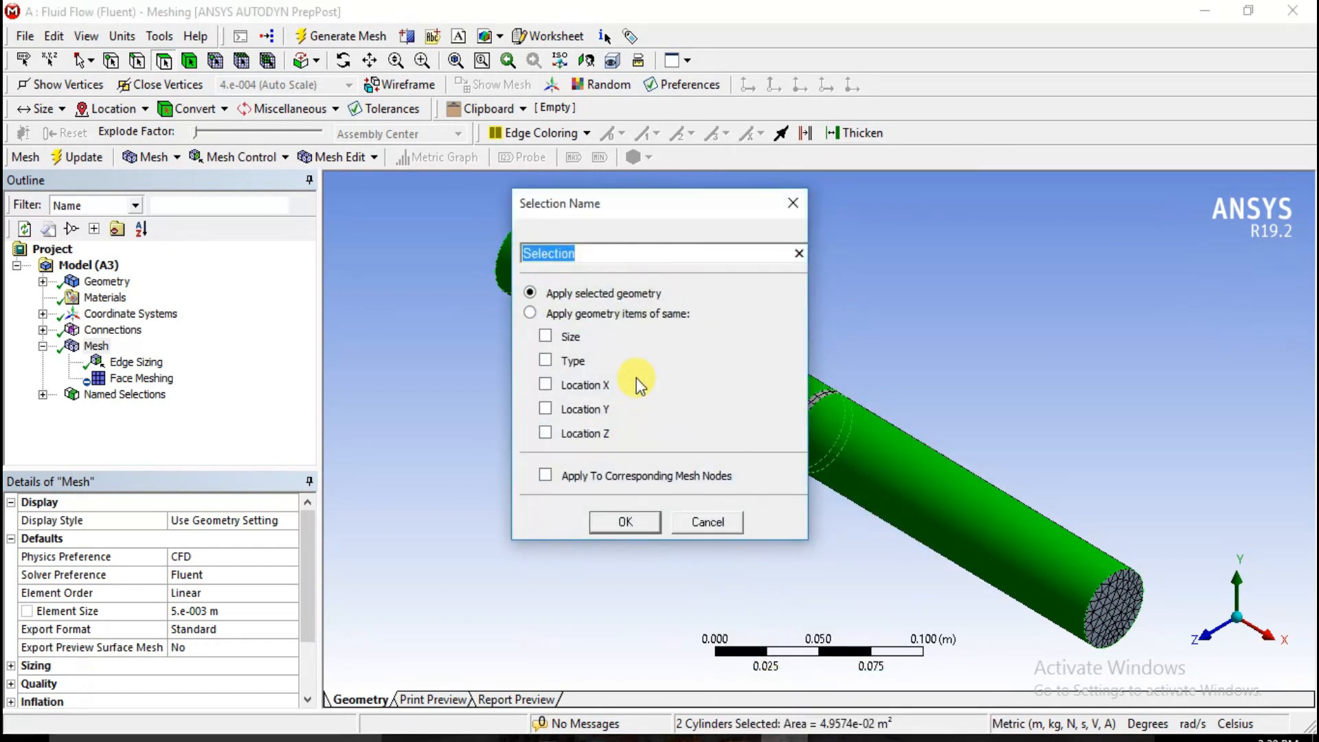
type("p")
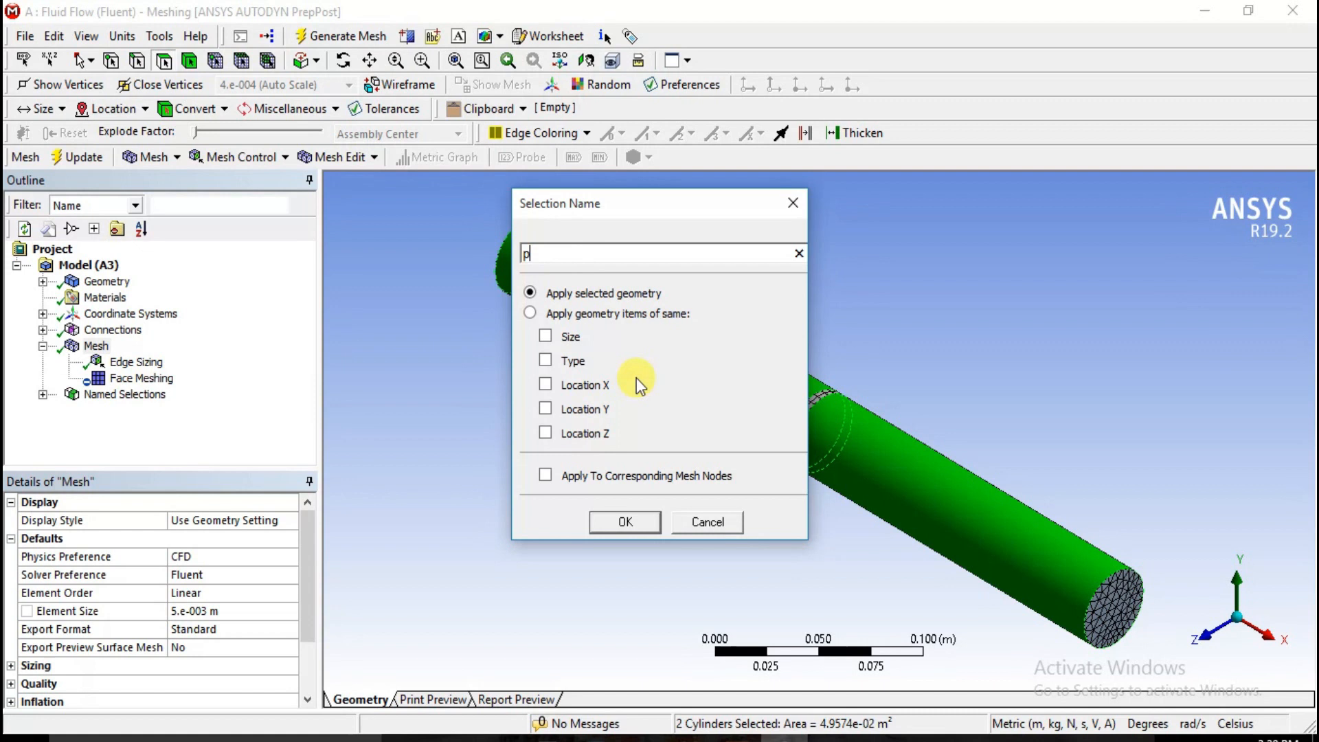
type("i")
key("BackSpace")
key("BackSpace")
type("wall-pip")
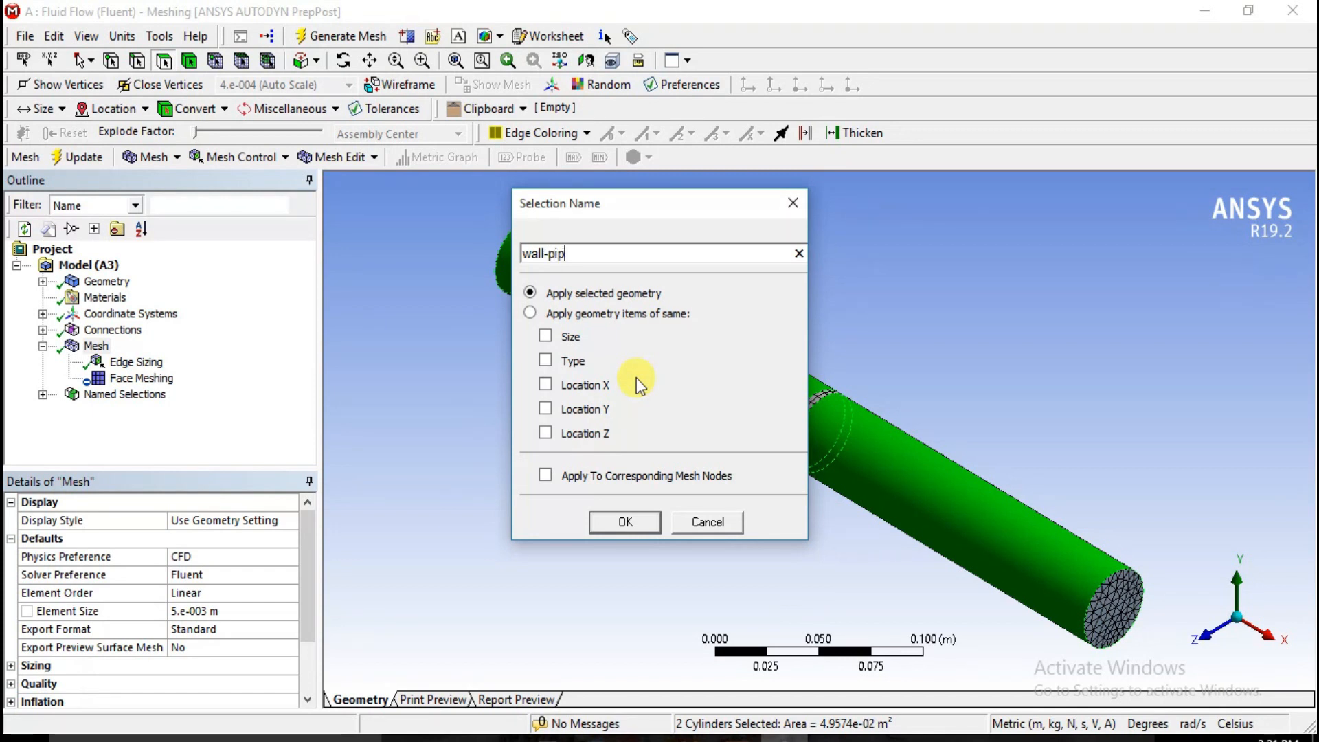
left_click(625, 523)
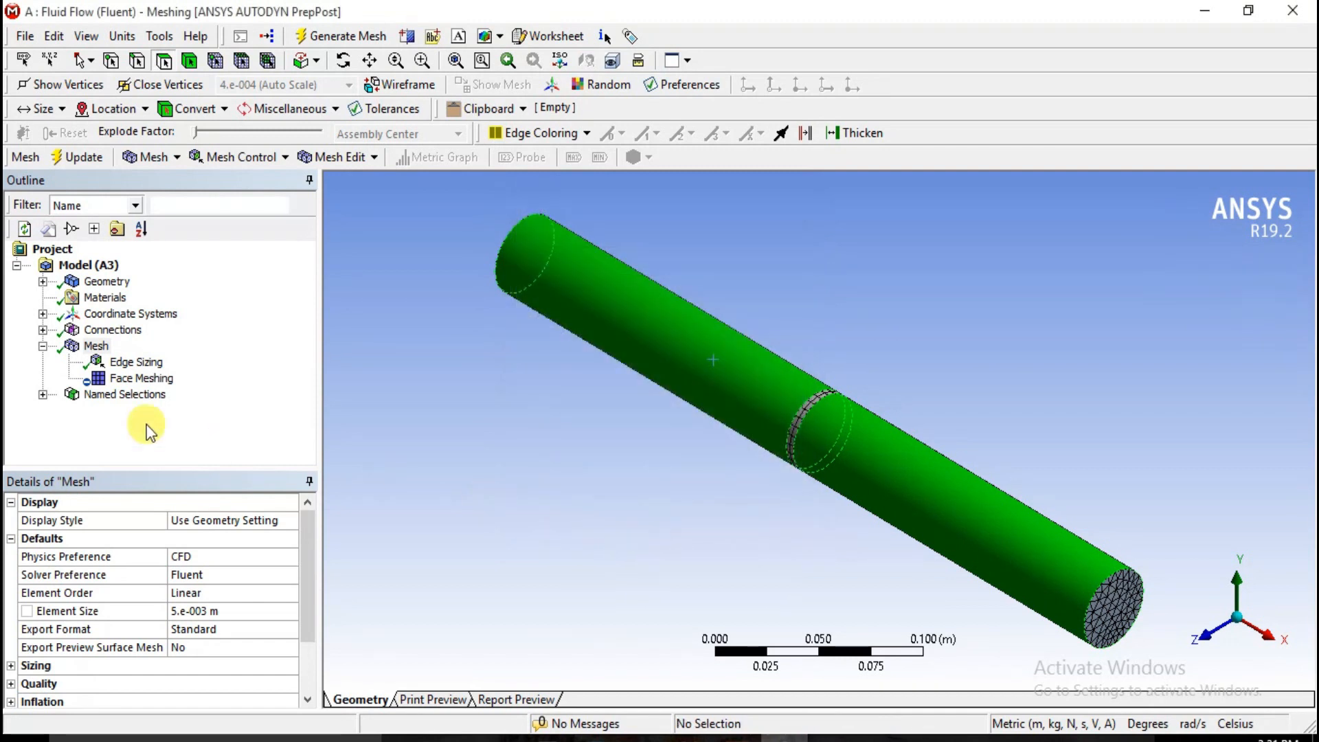
Step: Hide the pipe body "Solid" so that only the orifice plate ring is displayed
left_click(43, 282)
left_click(113, 297)
right_click(106, 313)
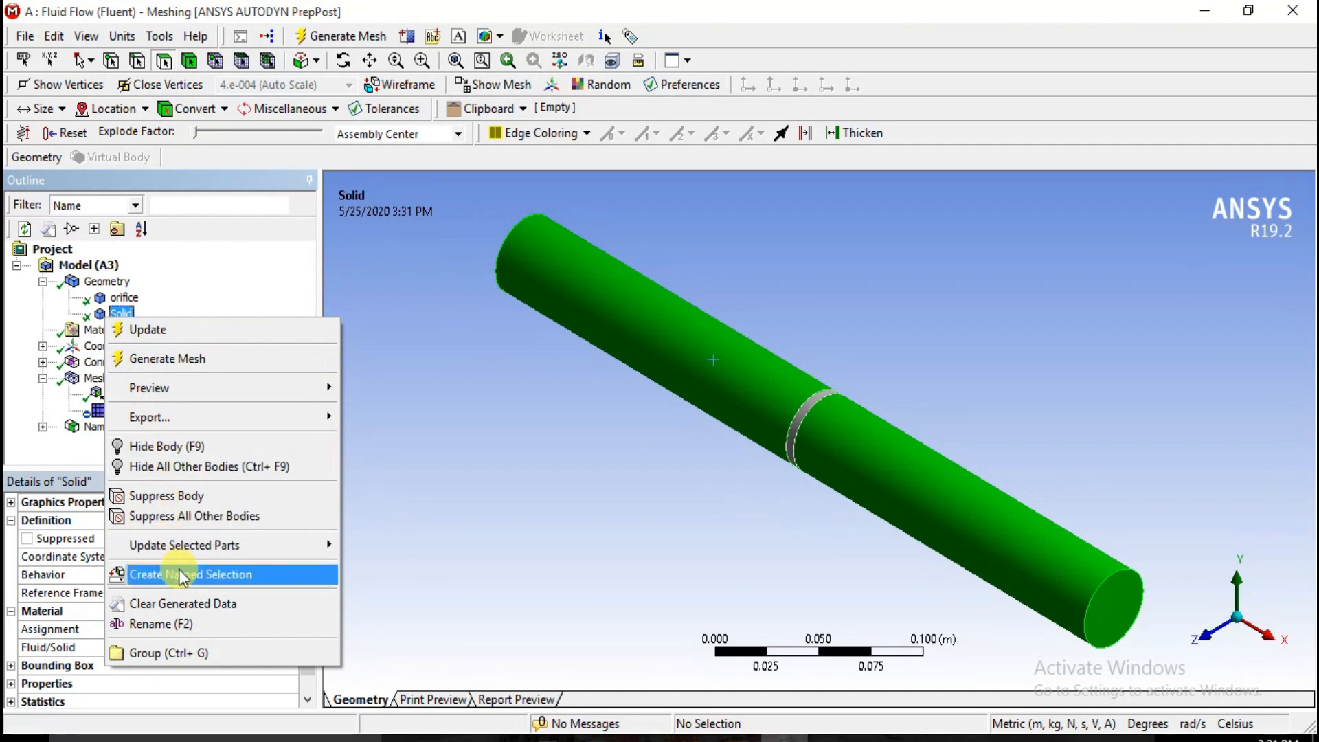
left_click(168, 447)
scroll(777, 443, "up", 4)
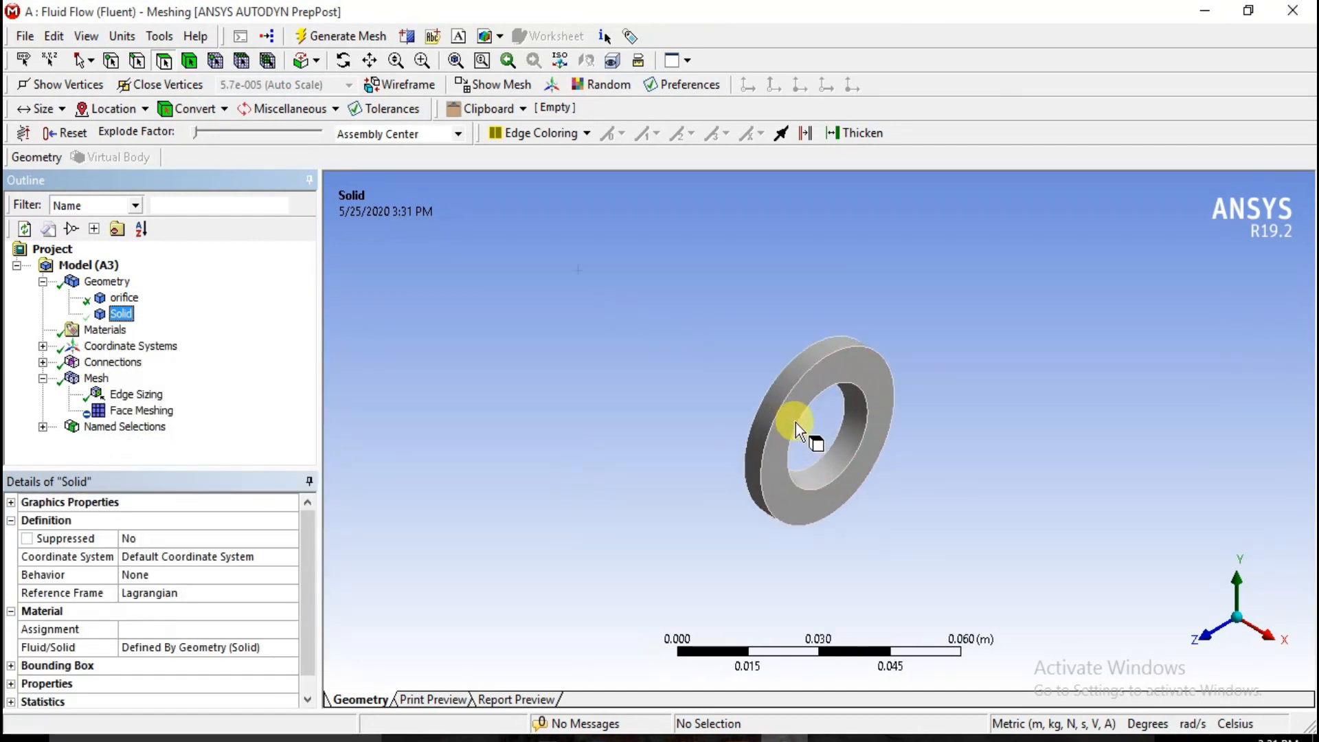
Step: Create a named selection "wall-orifice" for all four faces of the orifice ring: inner bore, both flat sides and outer rim
left_click(825, 477)
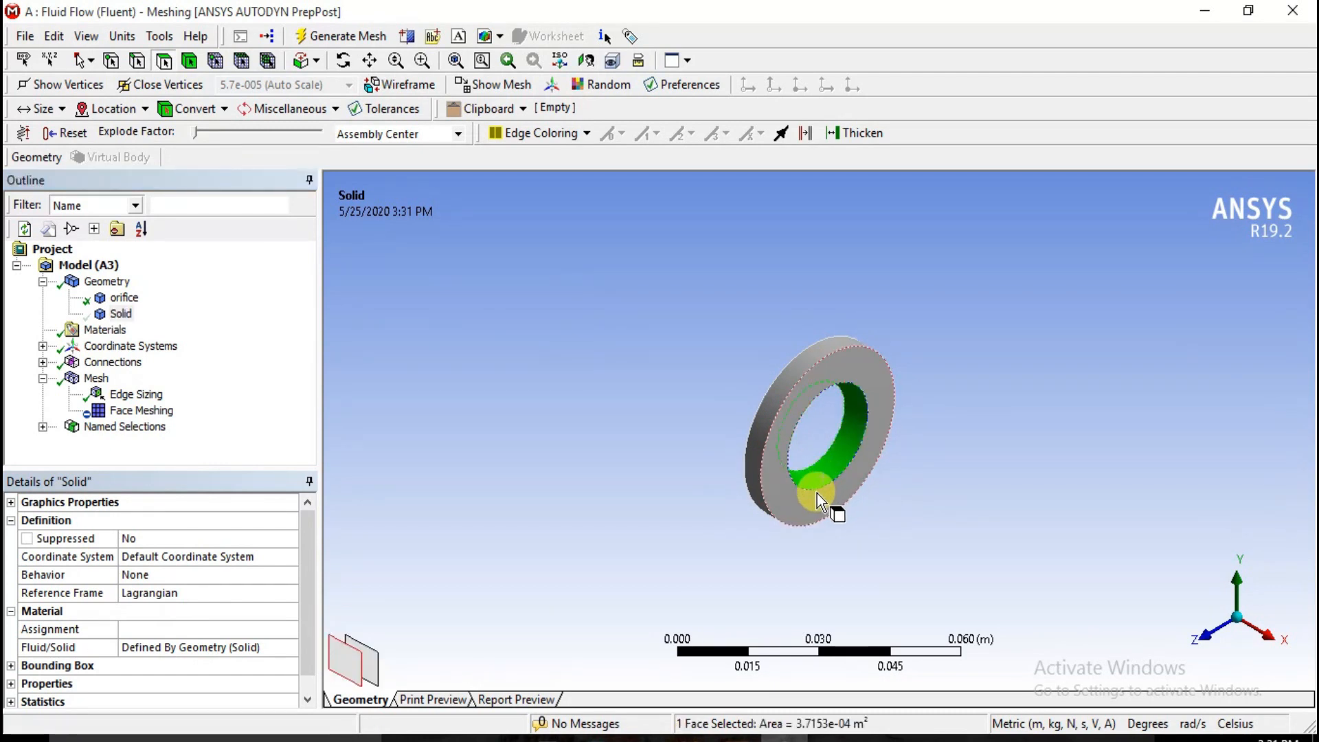
left_click(791, 476, "ctrl")
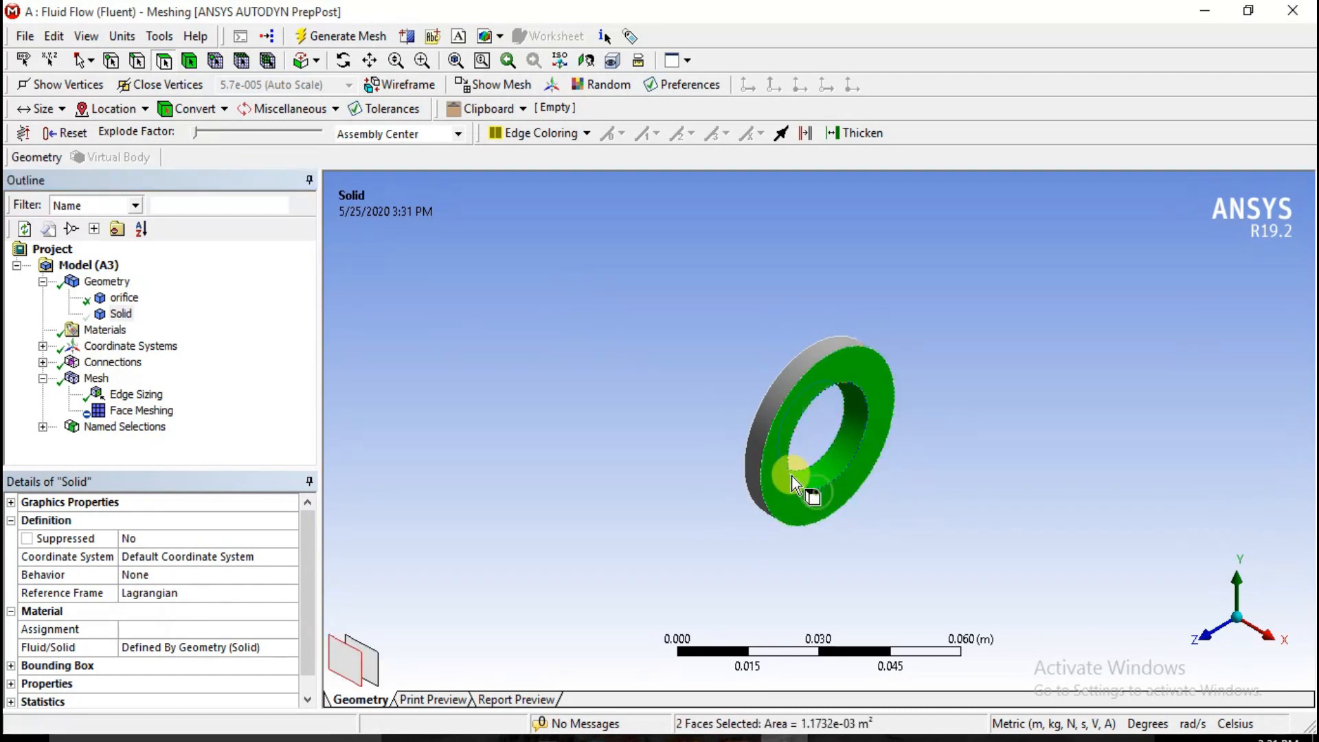
left_click(1209, 599)
left_click(892, 467, "ctrl")
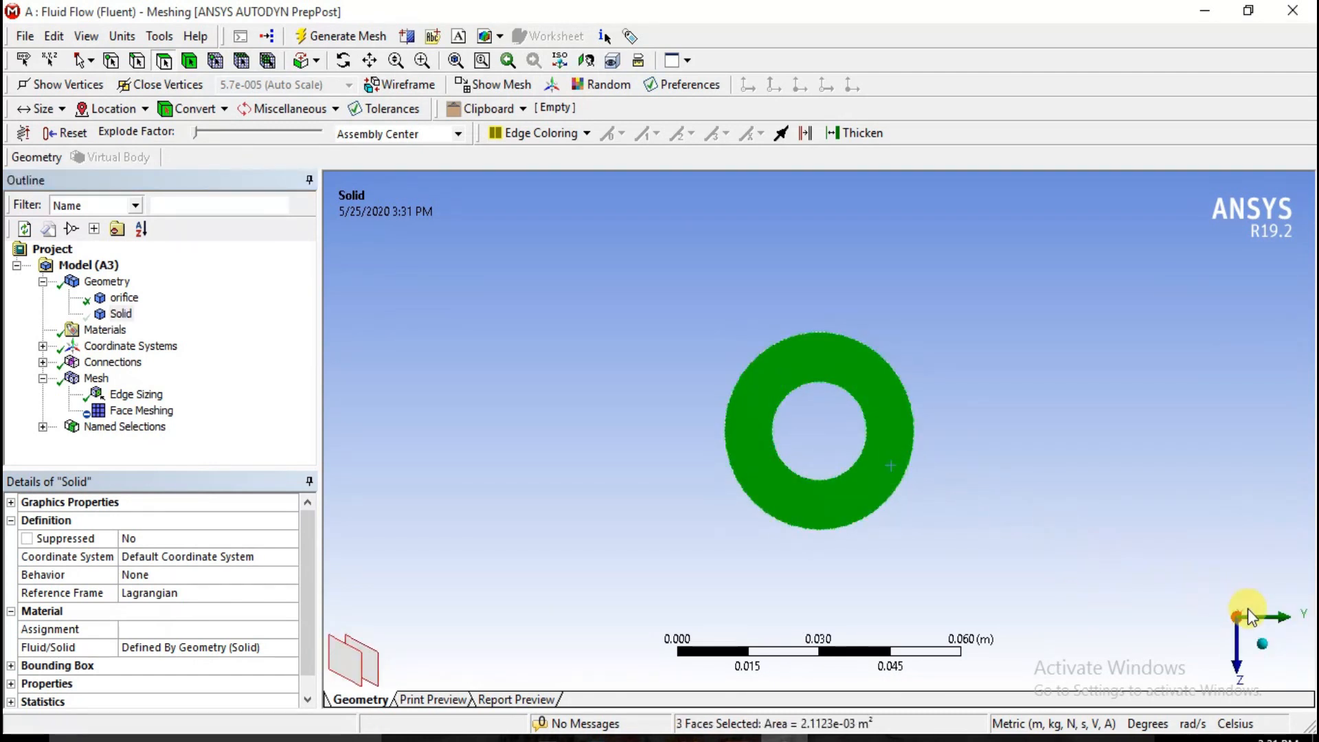
left_click(1266, 644)
left_click(773, 405, "ctrl")
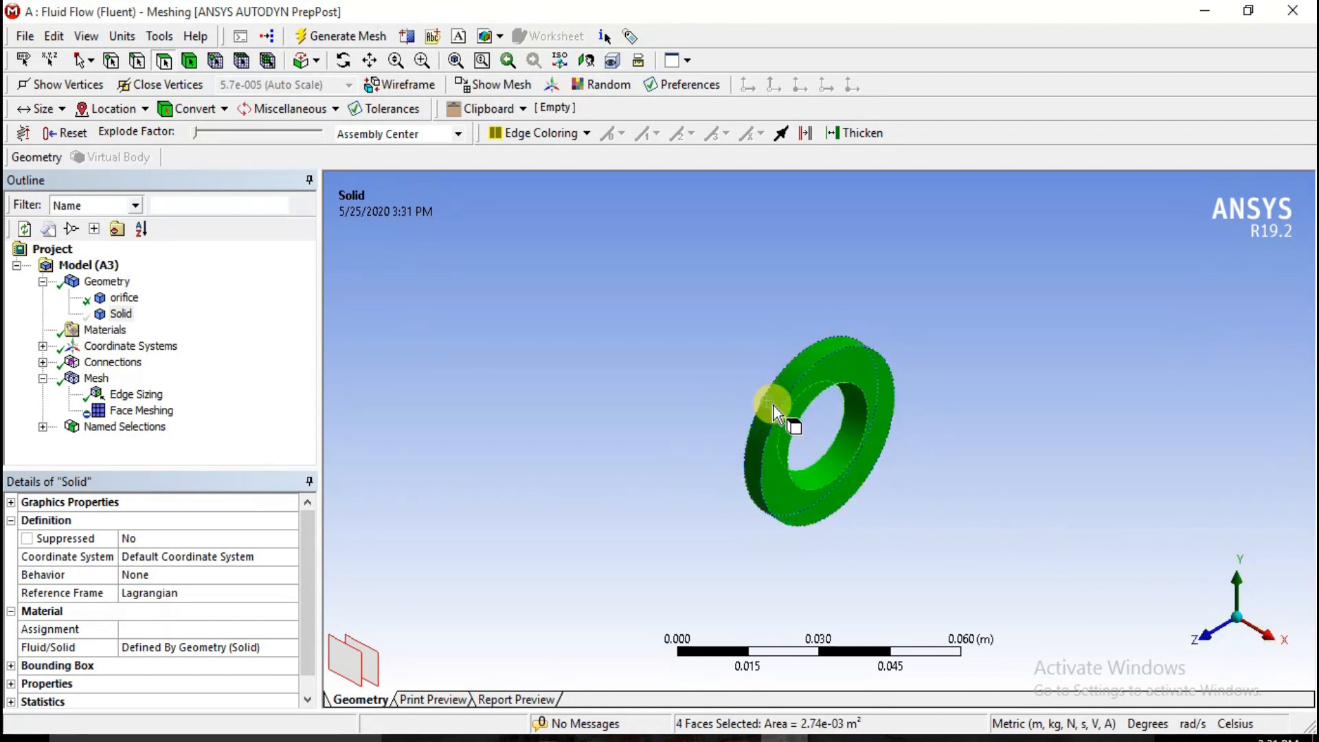
right_click(772, 405)
left_click(810, 680)
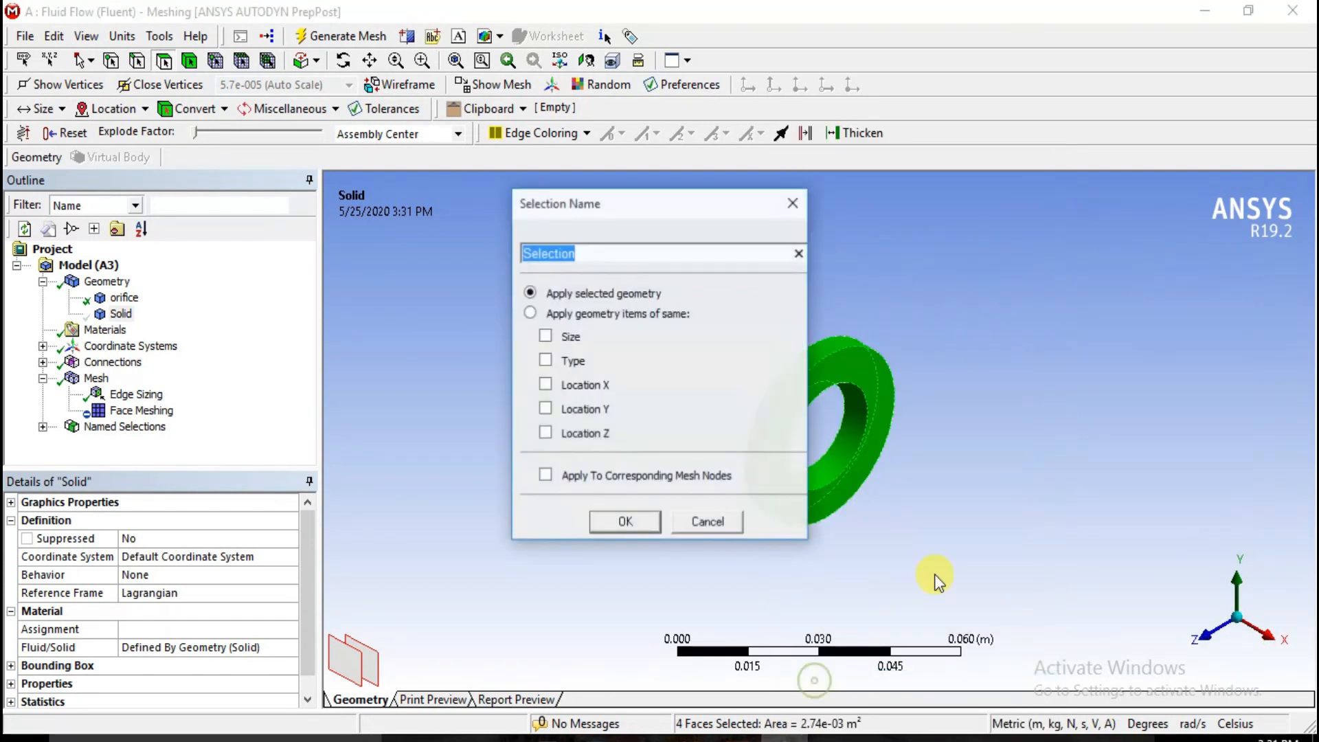
type("wall-orifice")
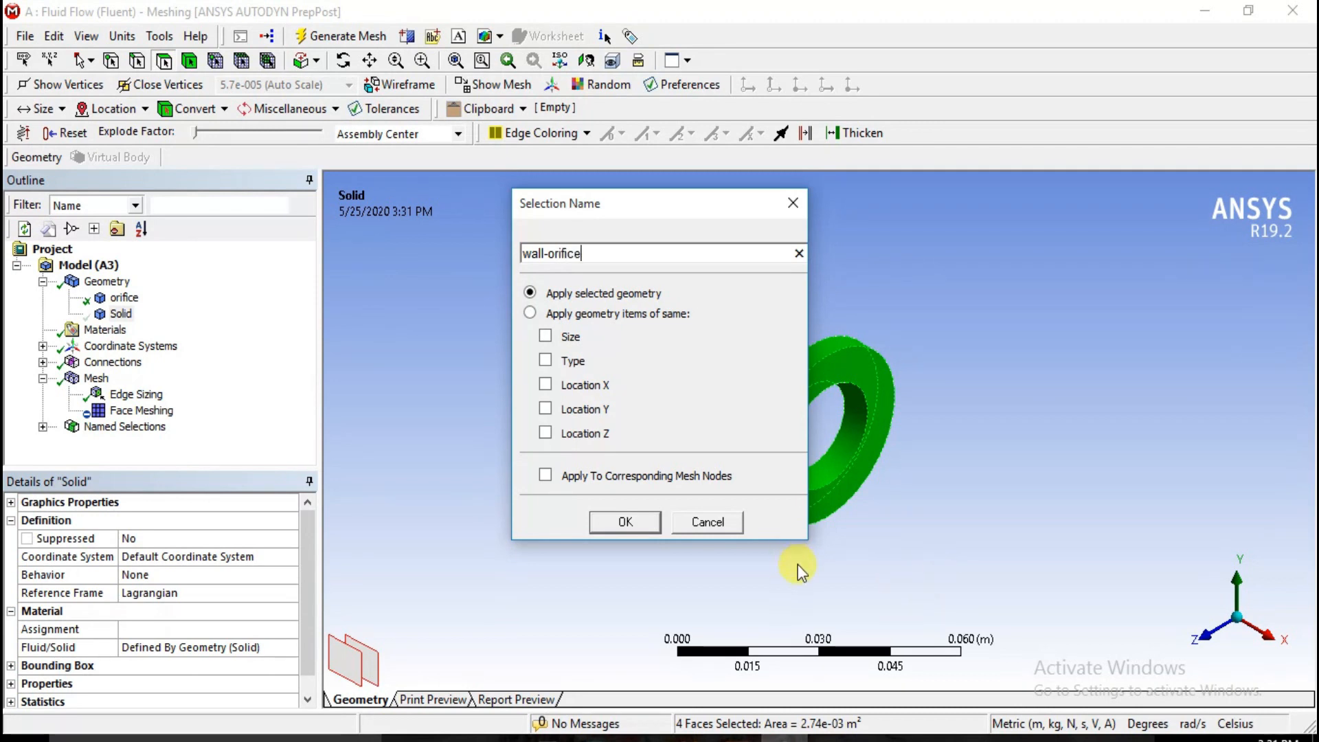
left_click(645, 523)
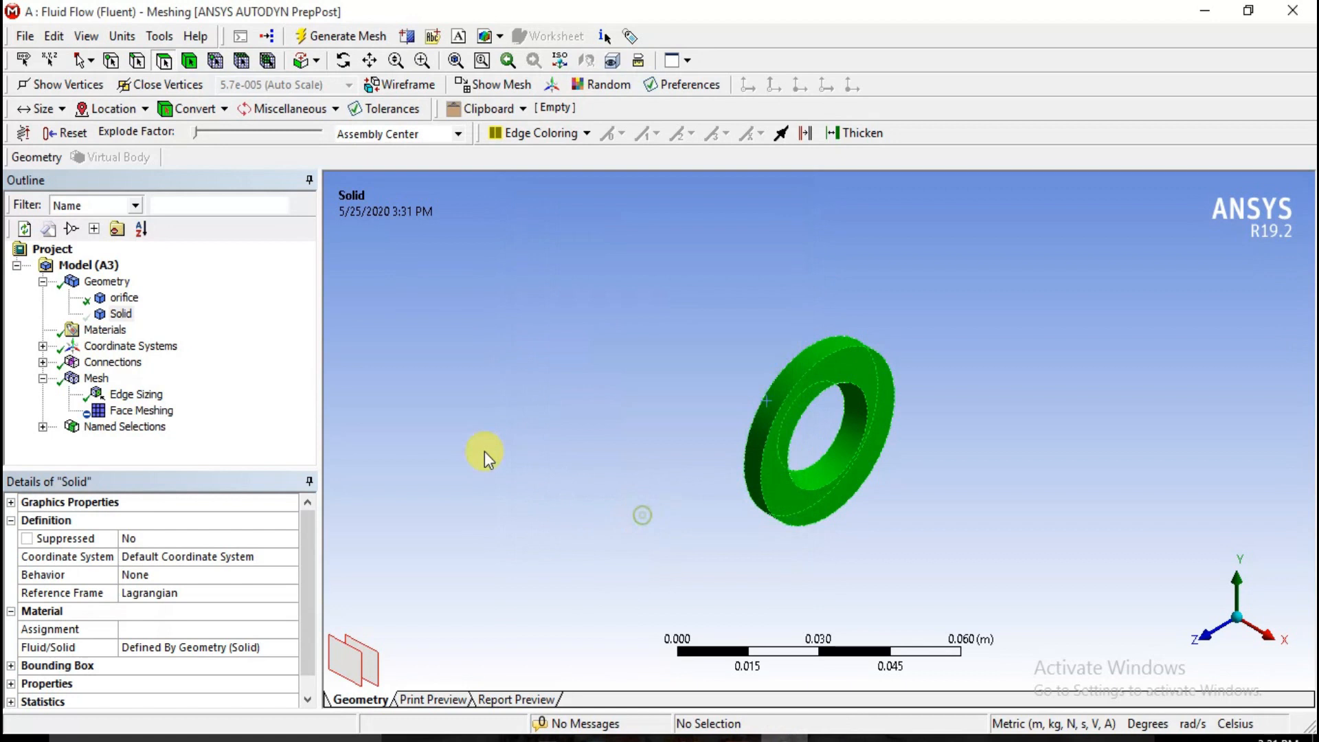
Step: Show all bodies again and review the outlet, inlet, wall-pipe and wall-orifice named selections on the model
right_click(127, 319)
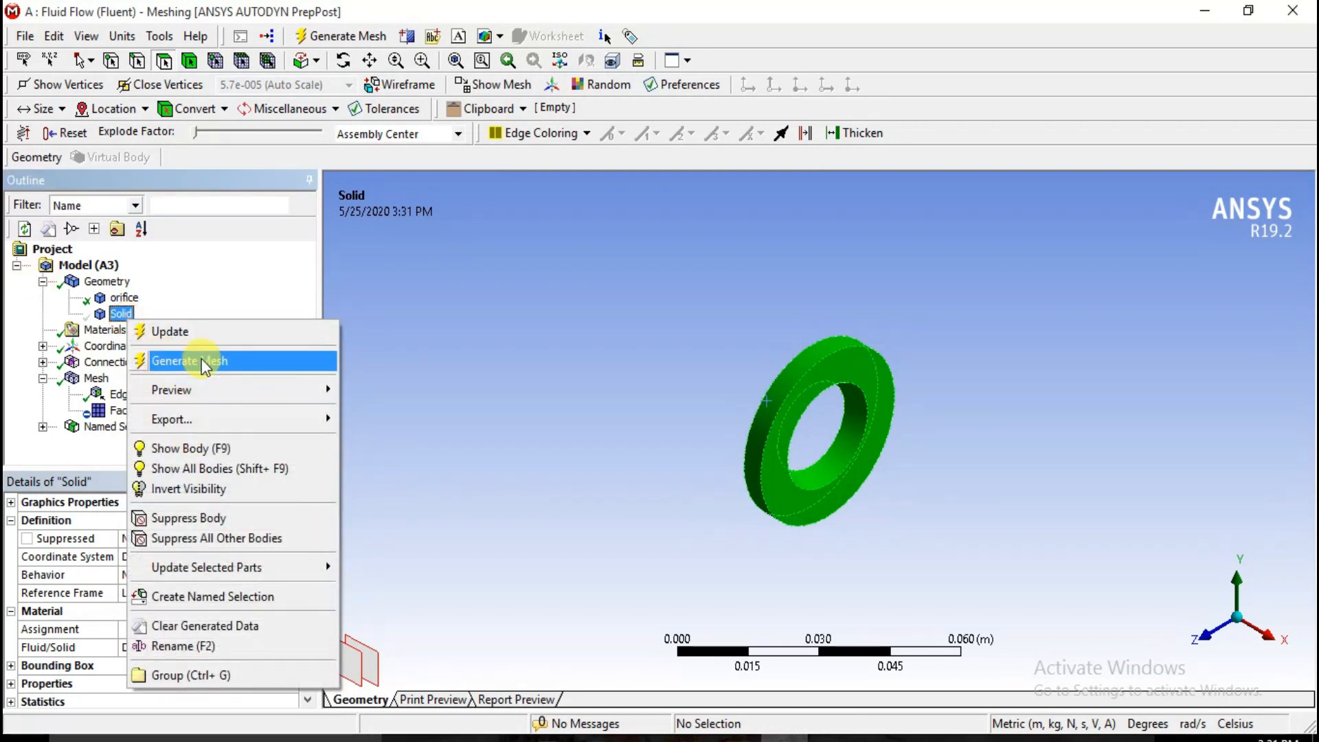
left_click(204, 468)
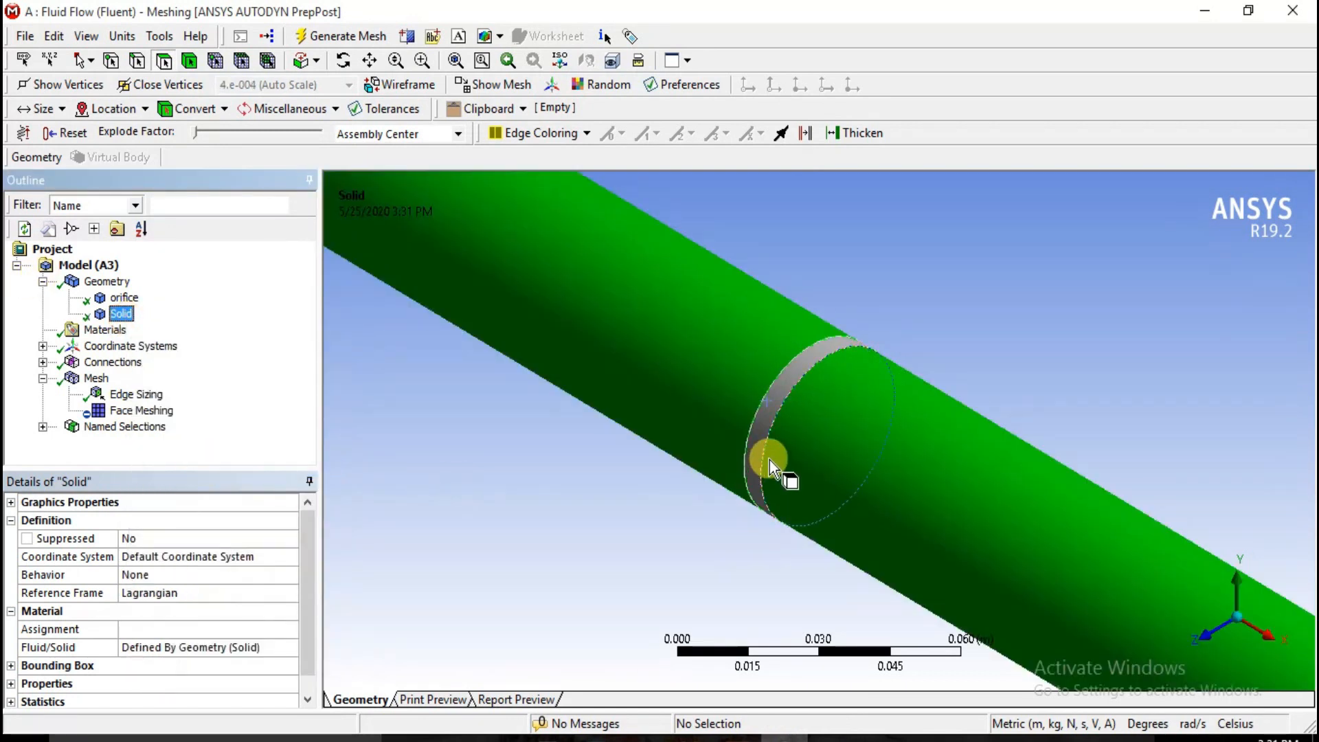
left_click(42, 426)
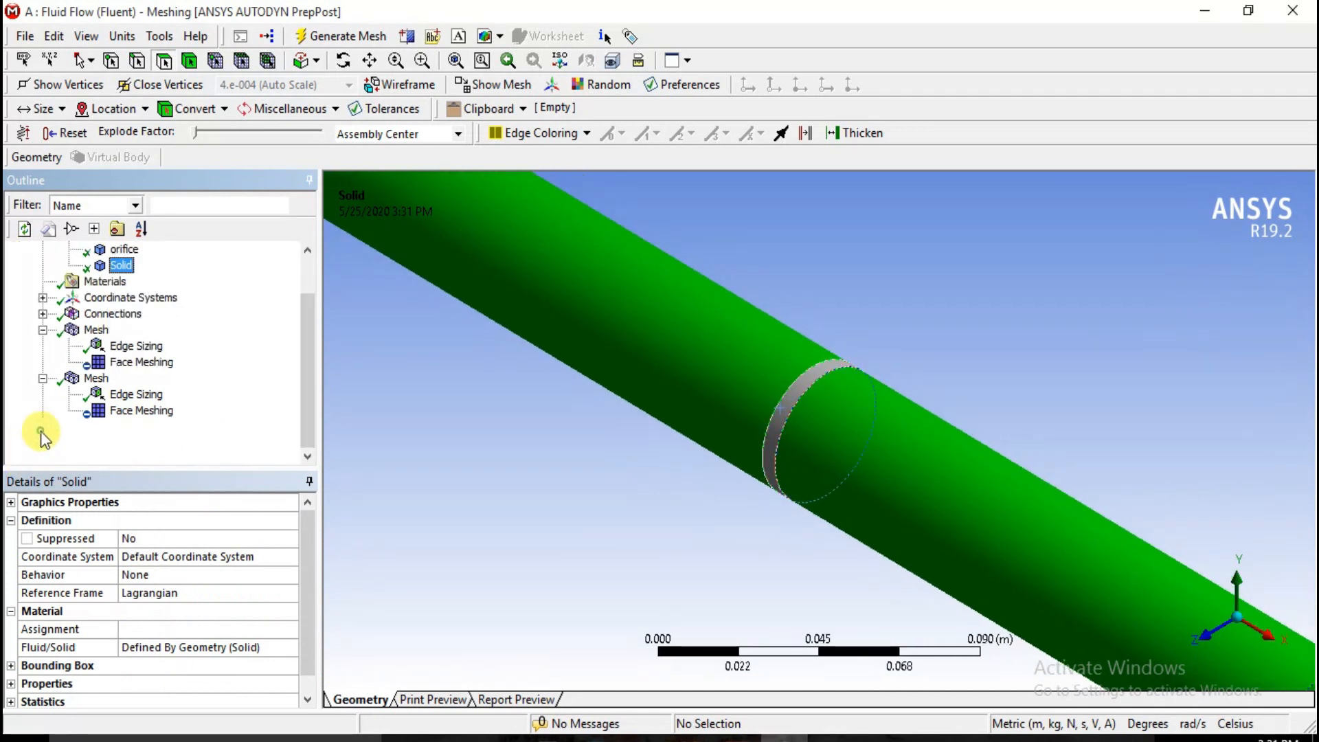
left_click(122, 395)
left_click(120, 410)
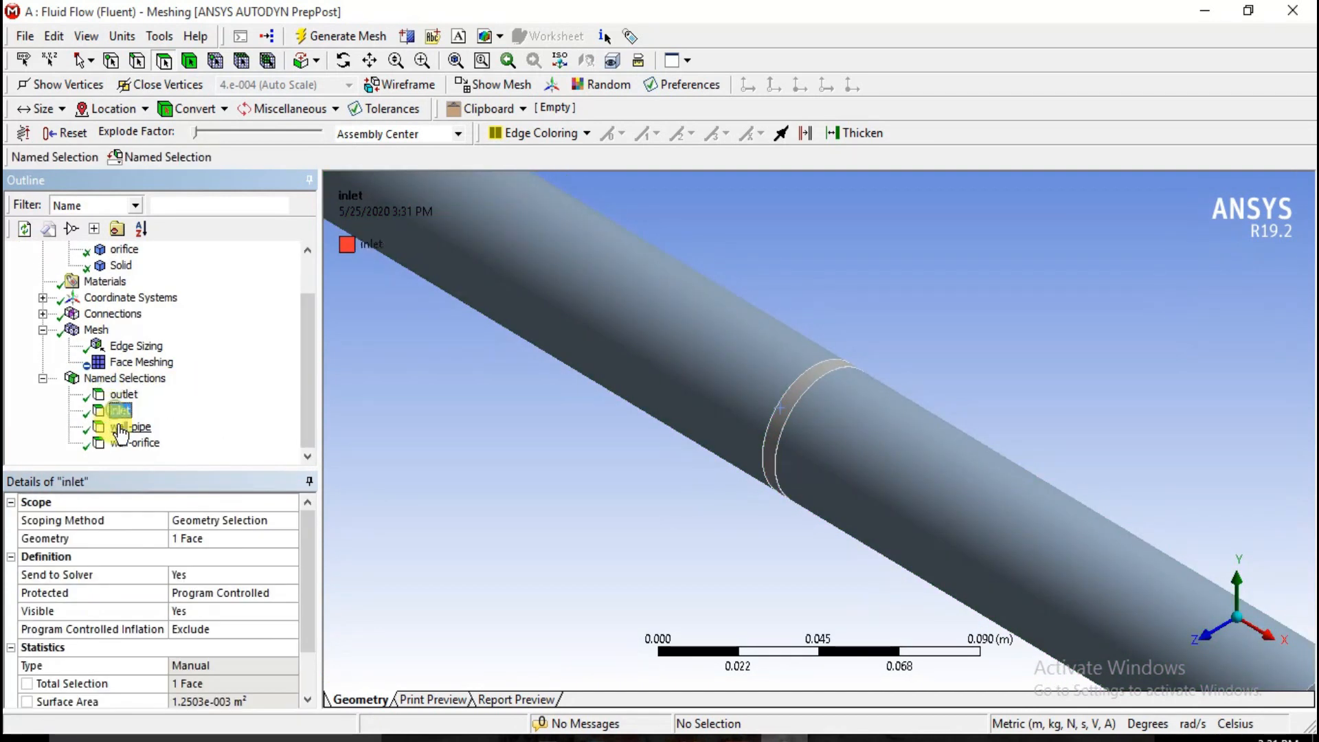
left_click(131, 426)
left_click(135, 444)
scroll(662, 385, "down", 5)
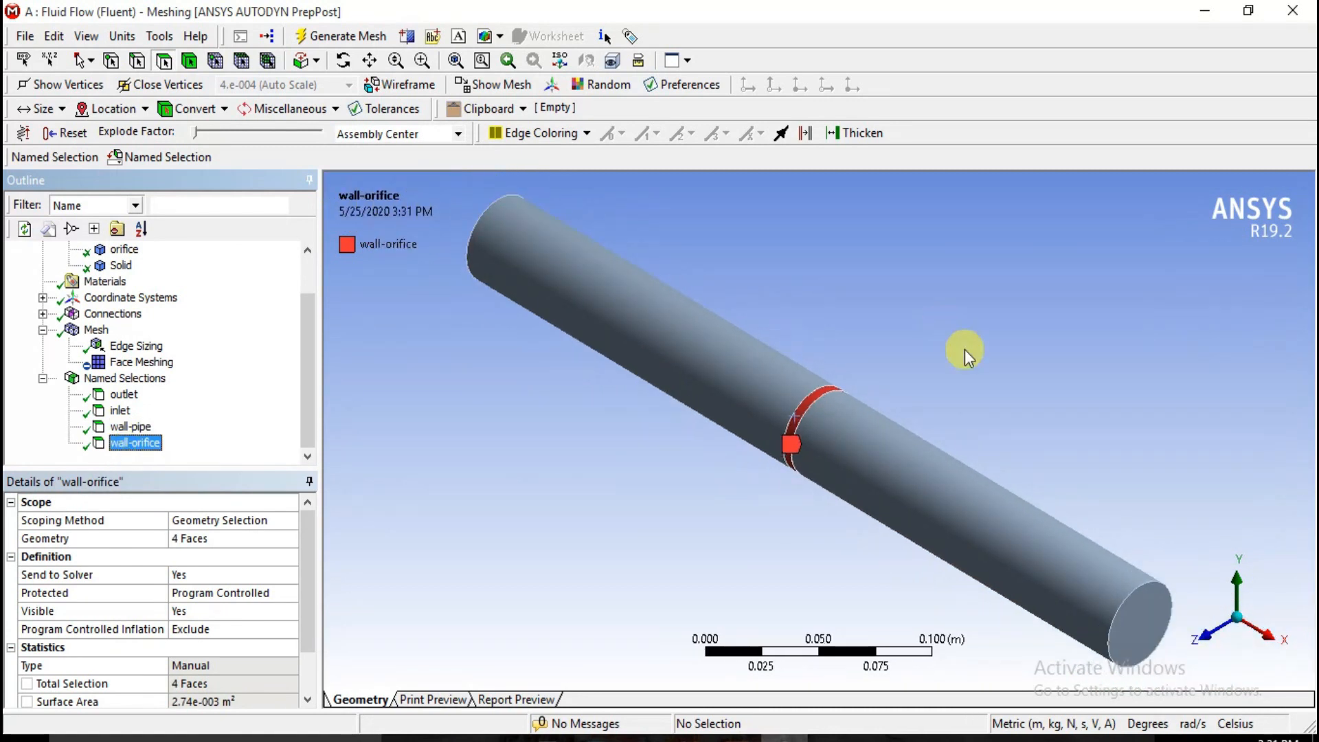
Step: Close the meshing application and update the Mesh cell of the Fluid Flow (Fluent) system in Workbench
left_click(21, 35)
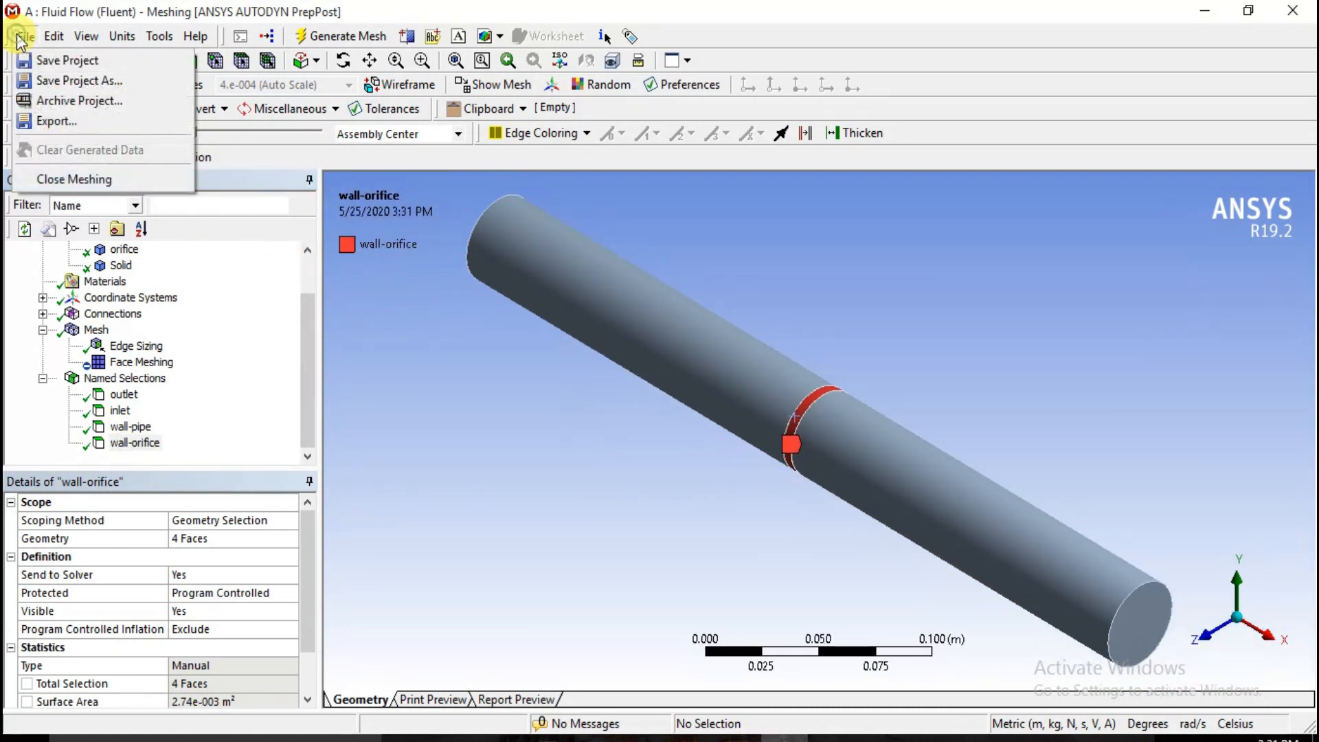
left_click(66, 180)
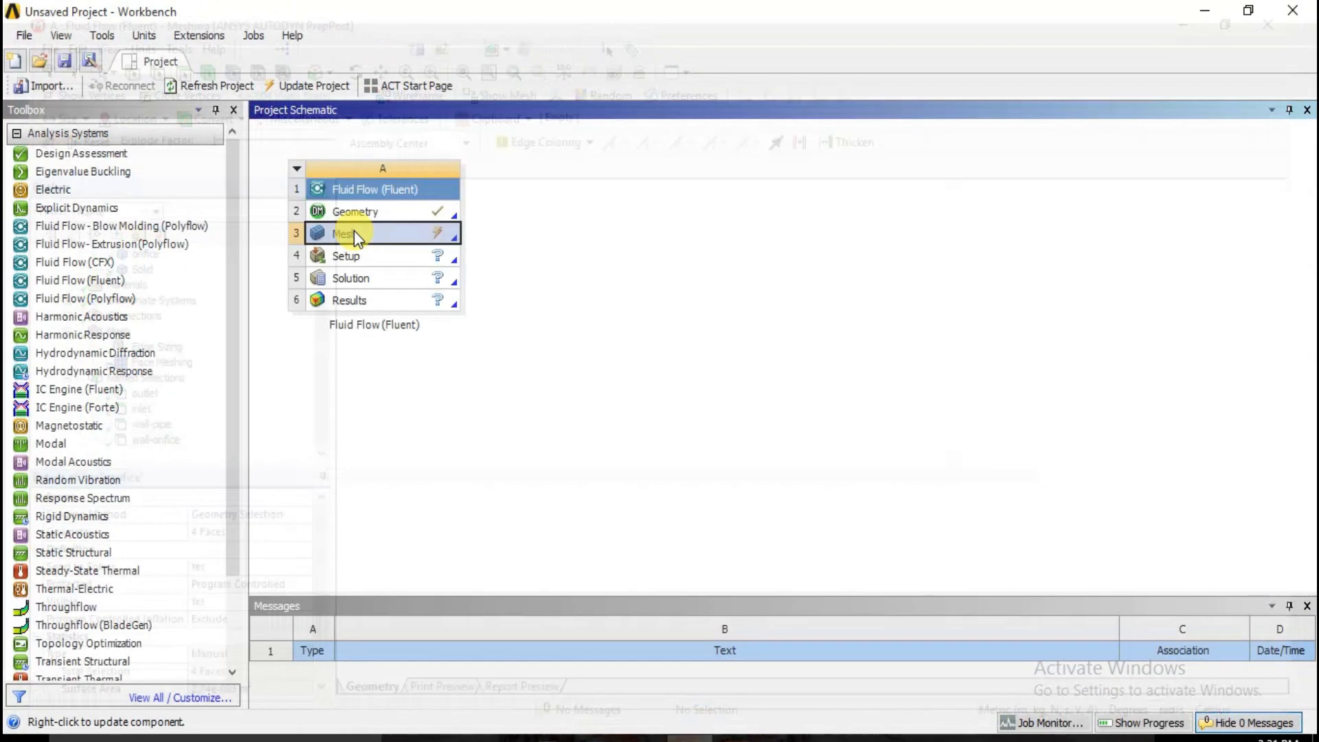
right_click(427, 235)
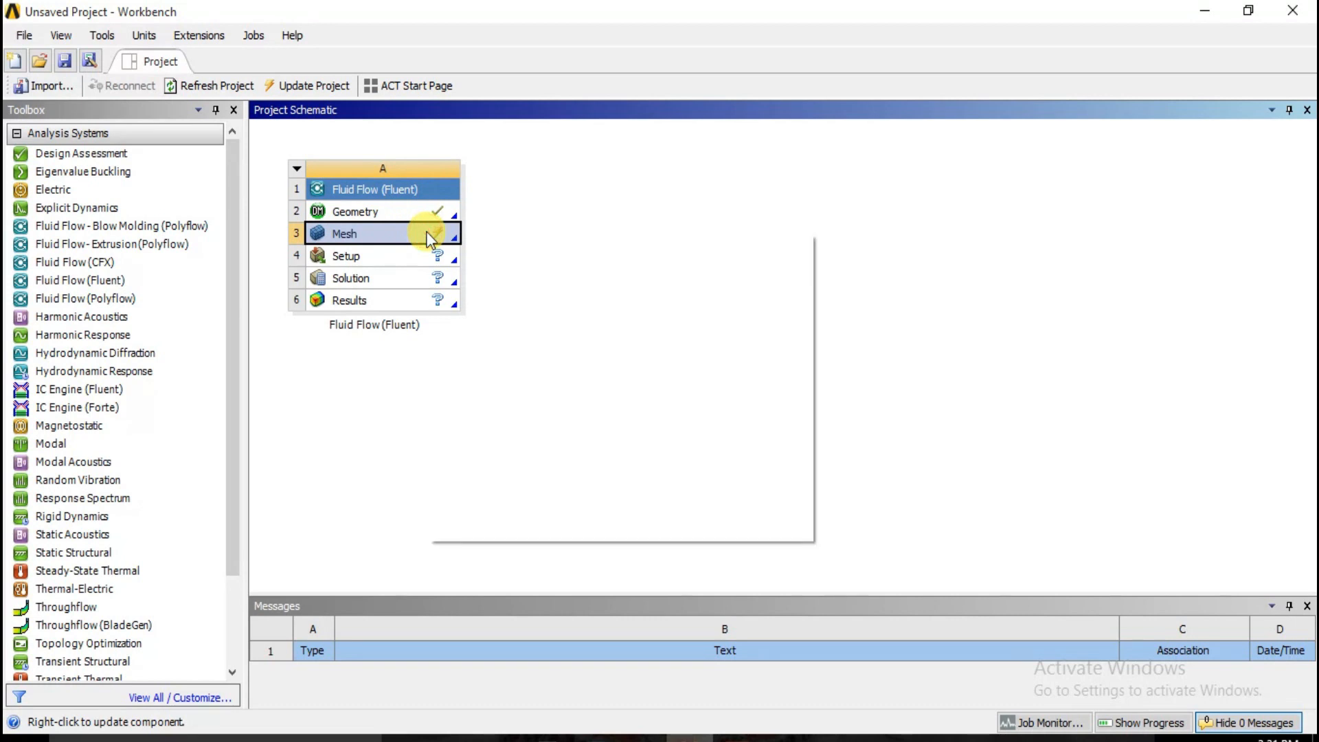
left_click(476, 349)
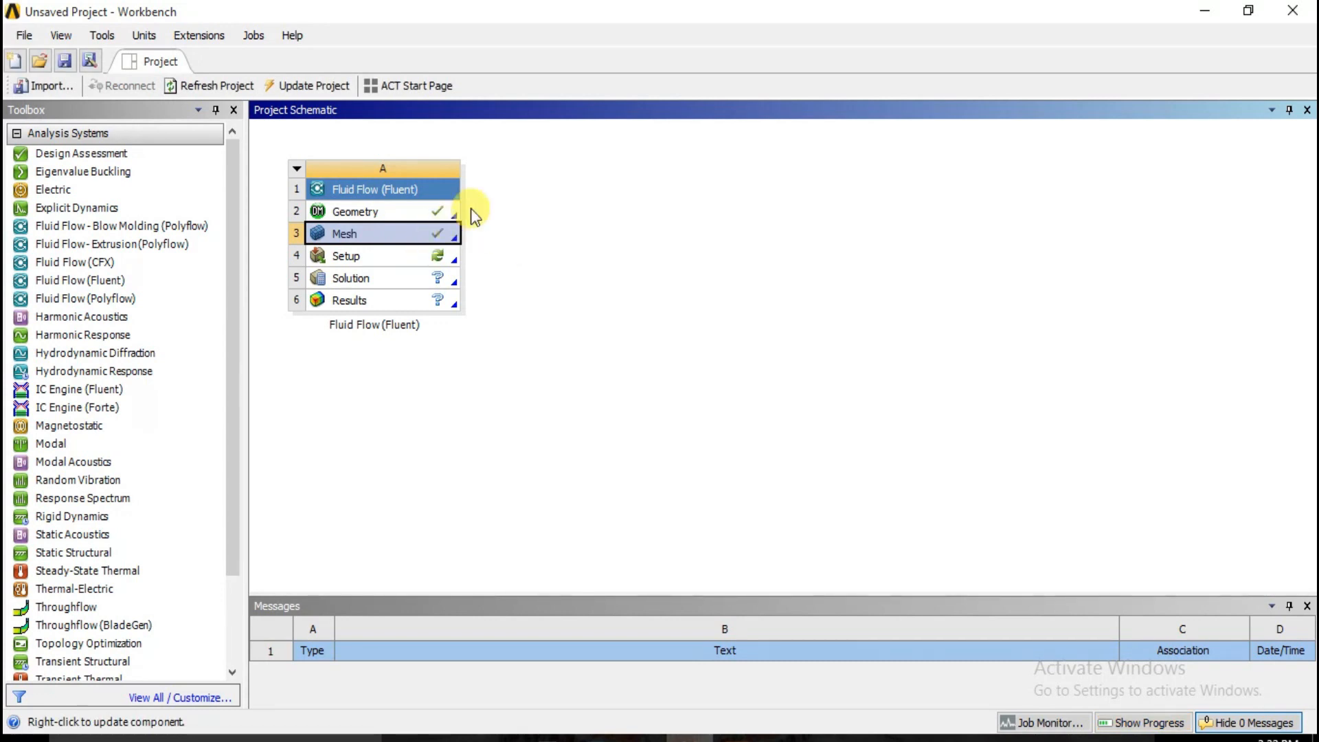
Step: Launch Fluent from the Setup cell with double precision and serial processing, and display the General solver settings
left_click(425, 258)
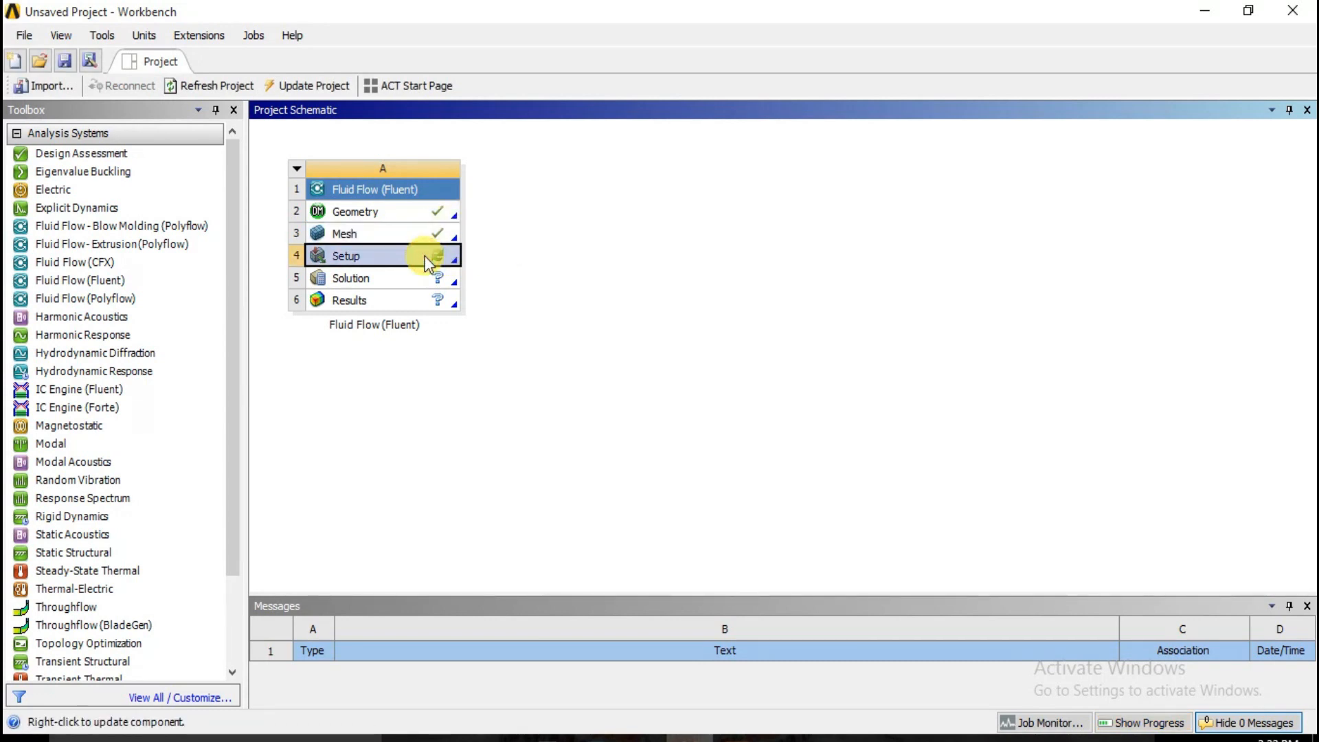
right_click(424, 256)
left_click(475, 267)
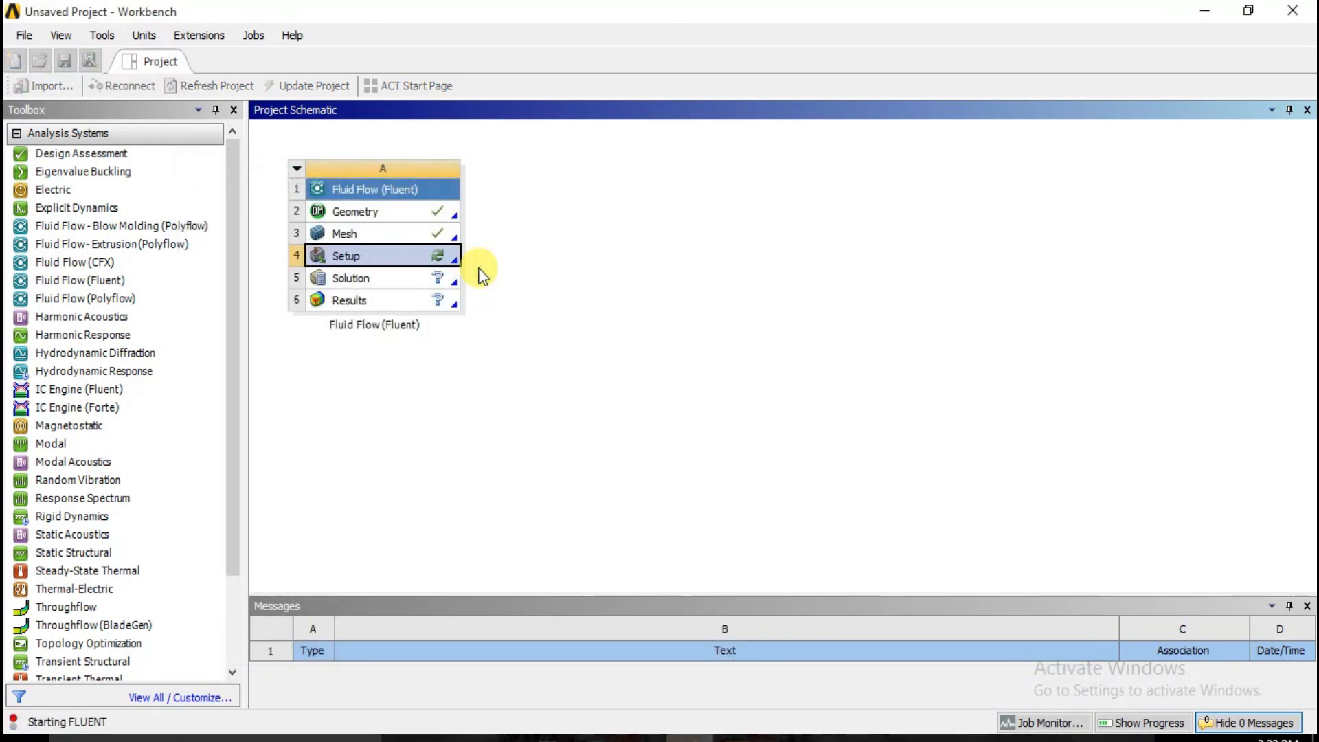
left_click(579, 344)
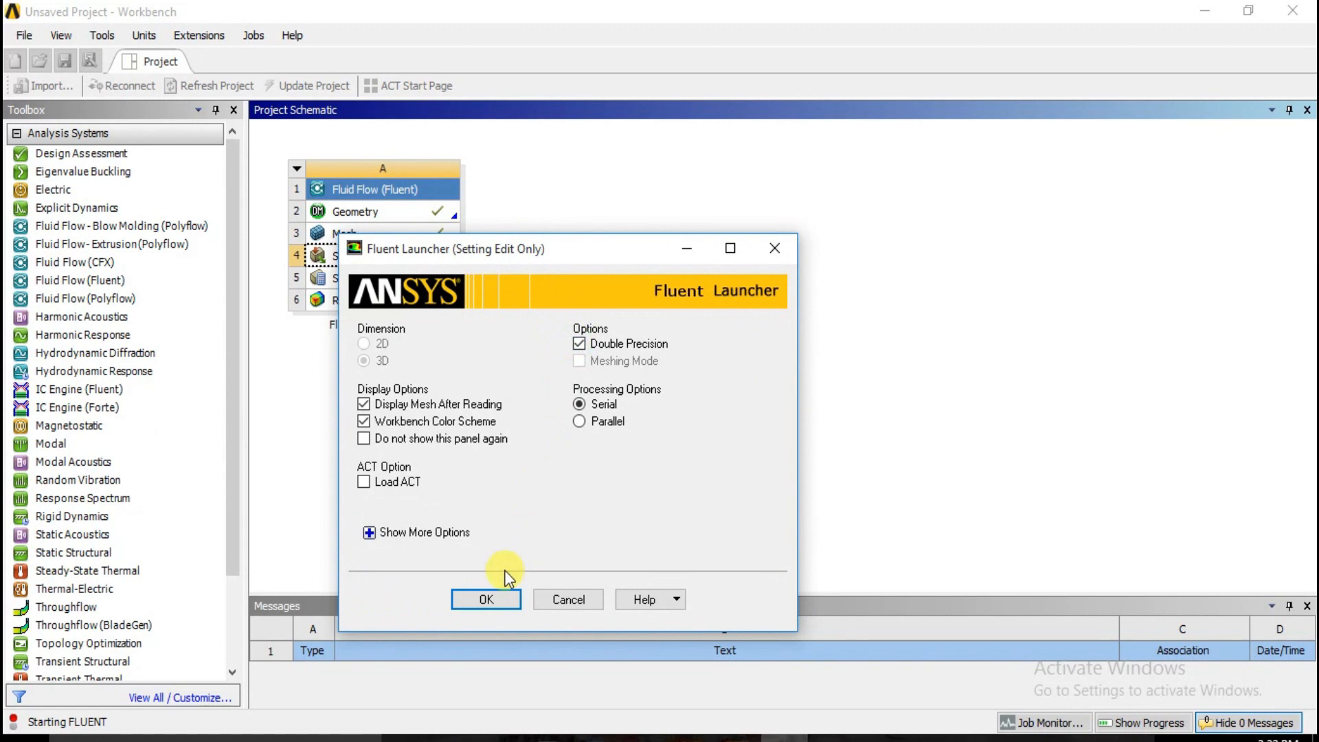
left_click(496, 599)
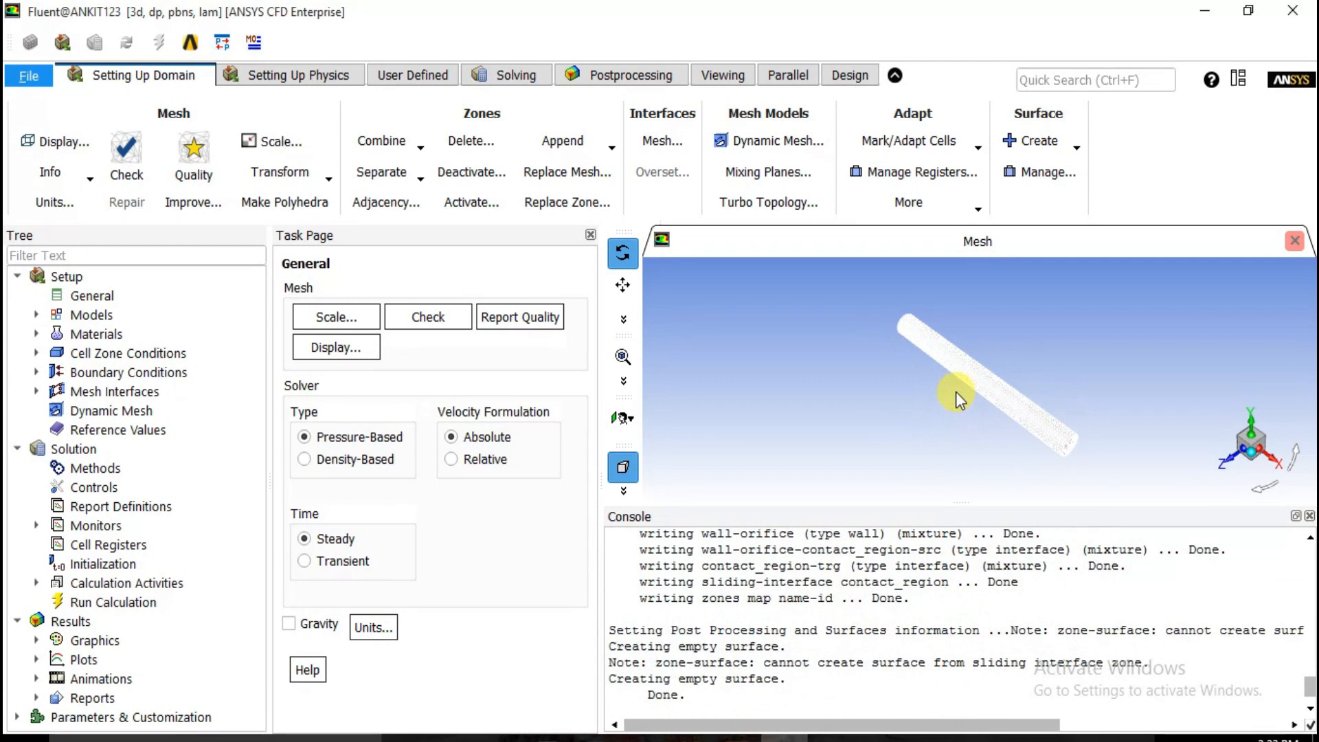
scroll(955, 391, "up", 3)
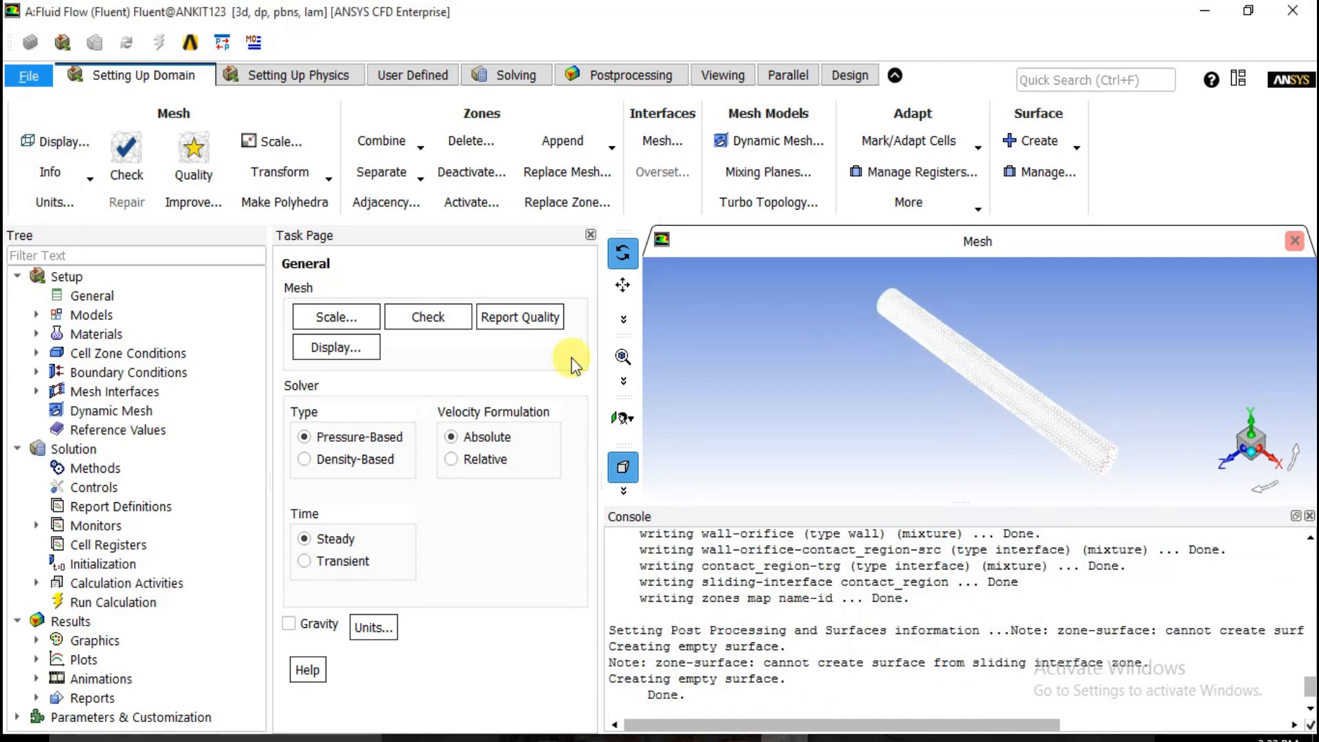
left_click(88, 297)
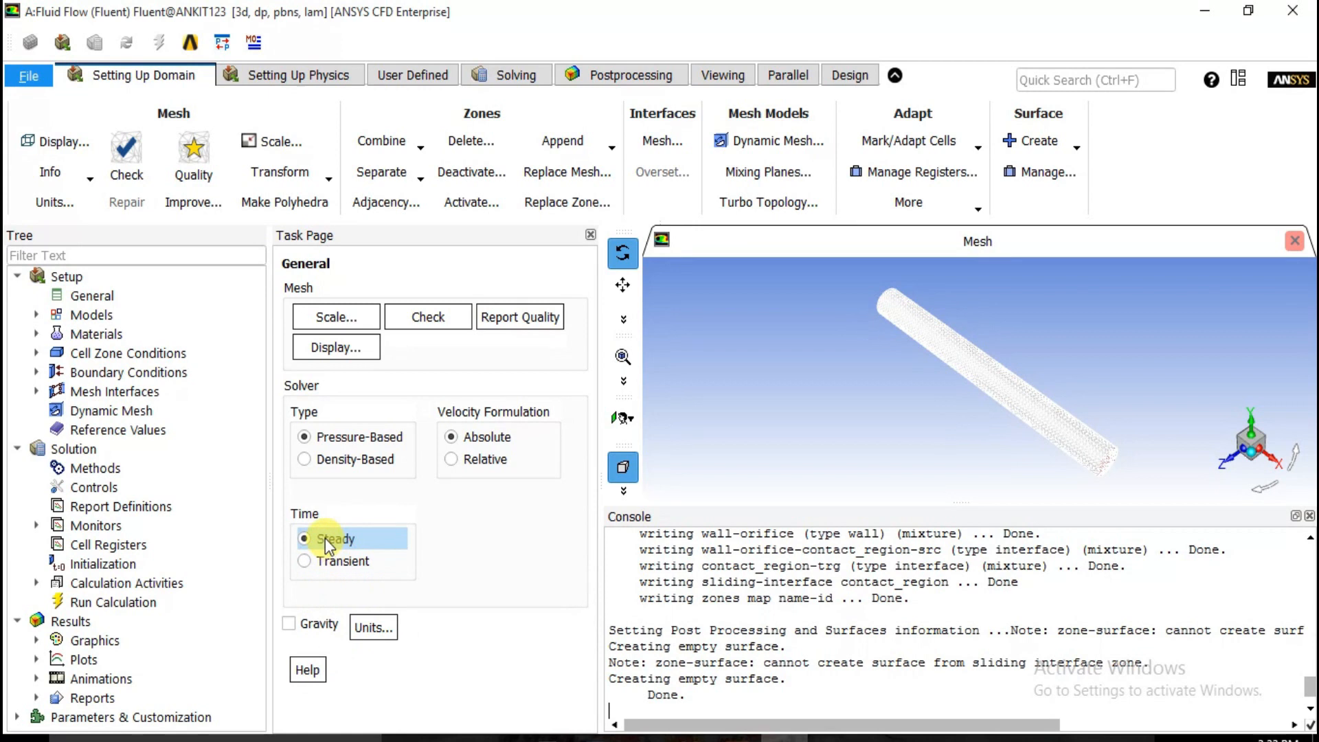
Step: Set the viscous model to standard k-epsilon (2 eqn) with standard wall functions
left_click(37, 315)
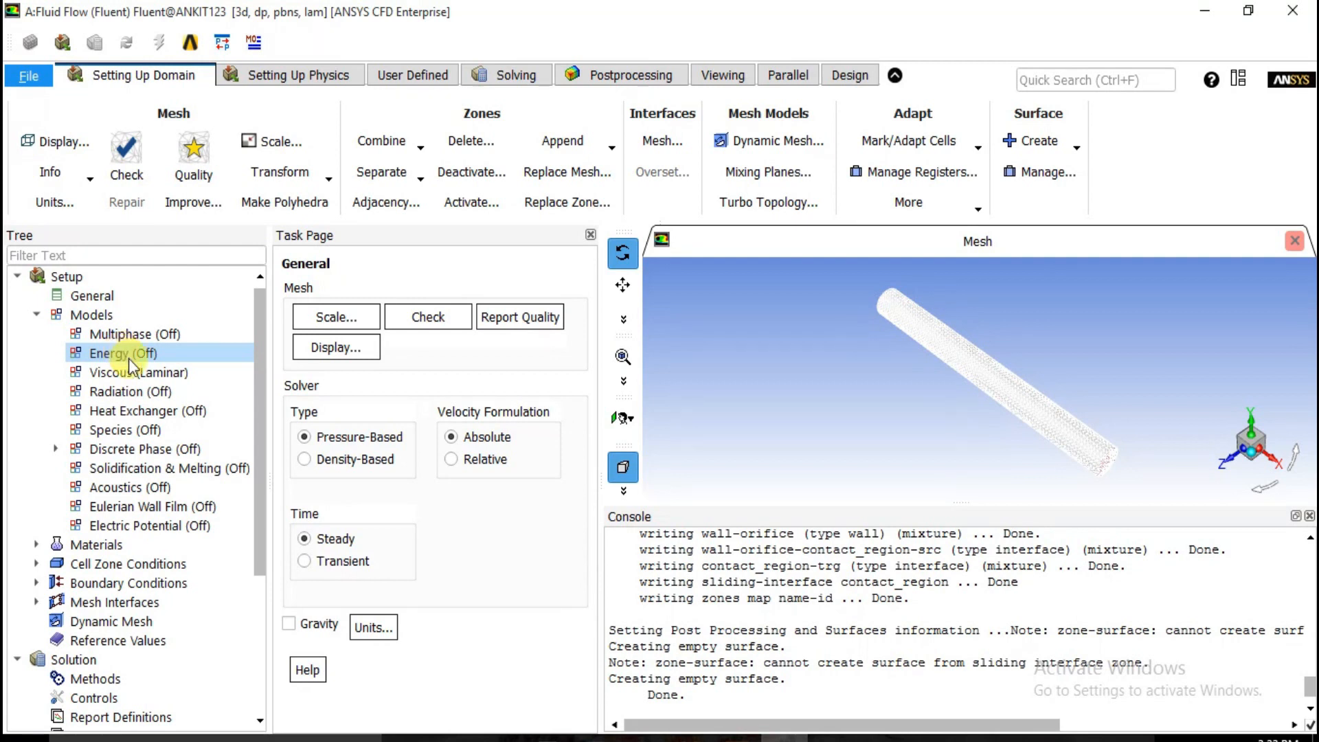
left_click(111, 377)
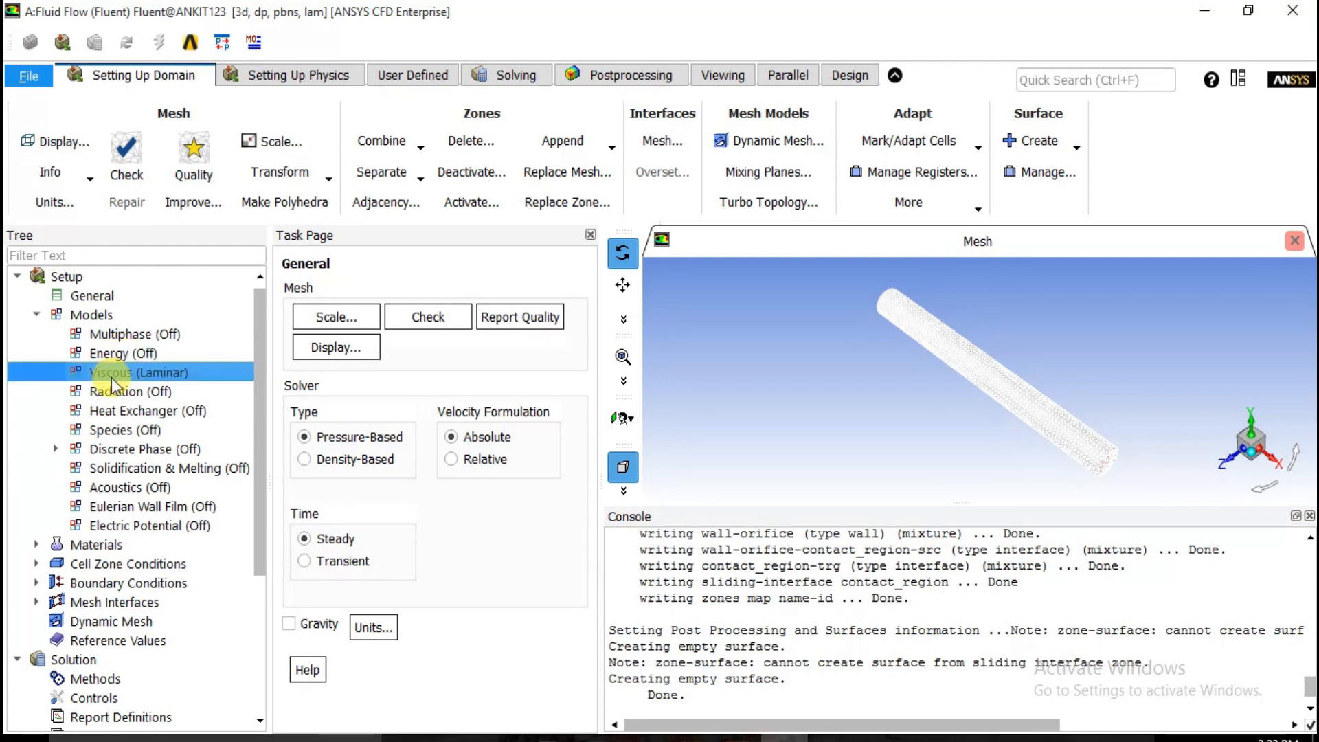
double_click(120, 377)
left_click_drag(663, 230, 394, 104)
left_click(387, 237)
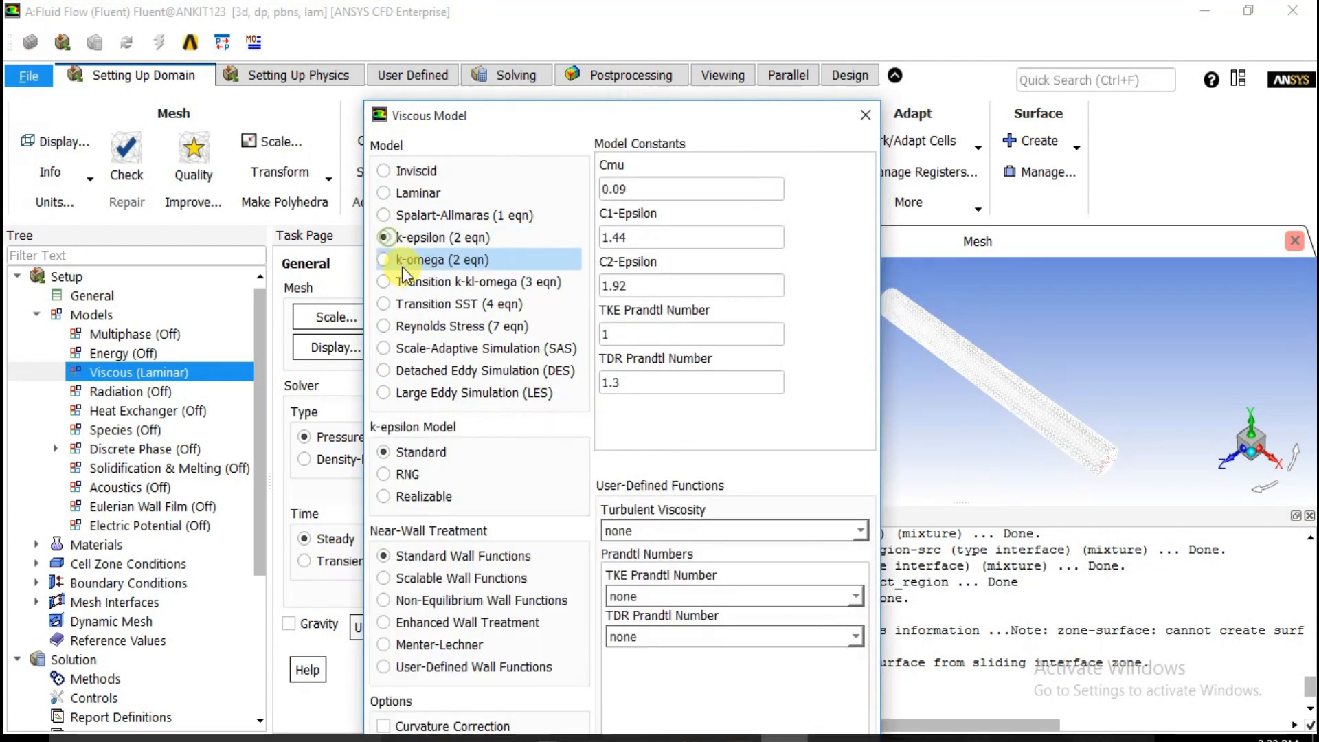
left_click_drag(627, 127, 563, 28)
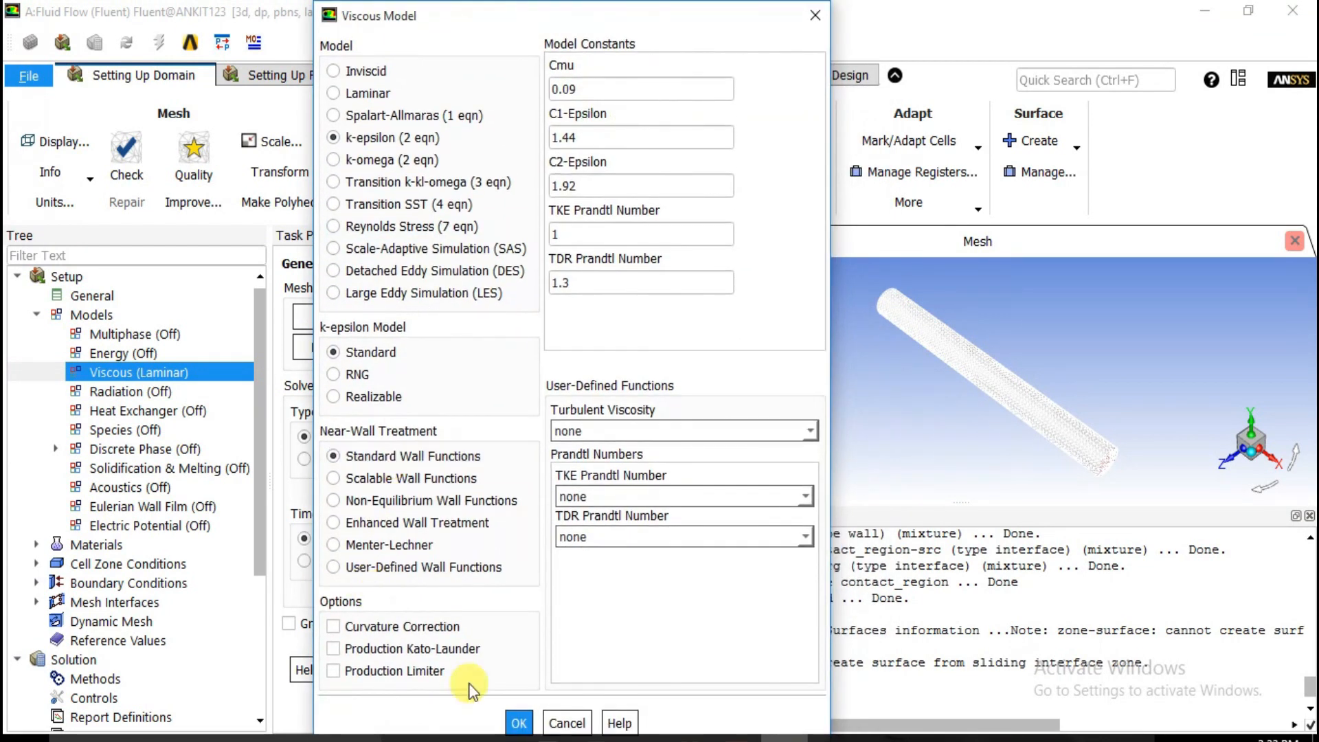
left_click(519, 723)
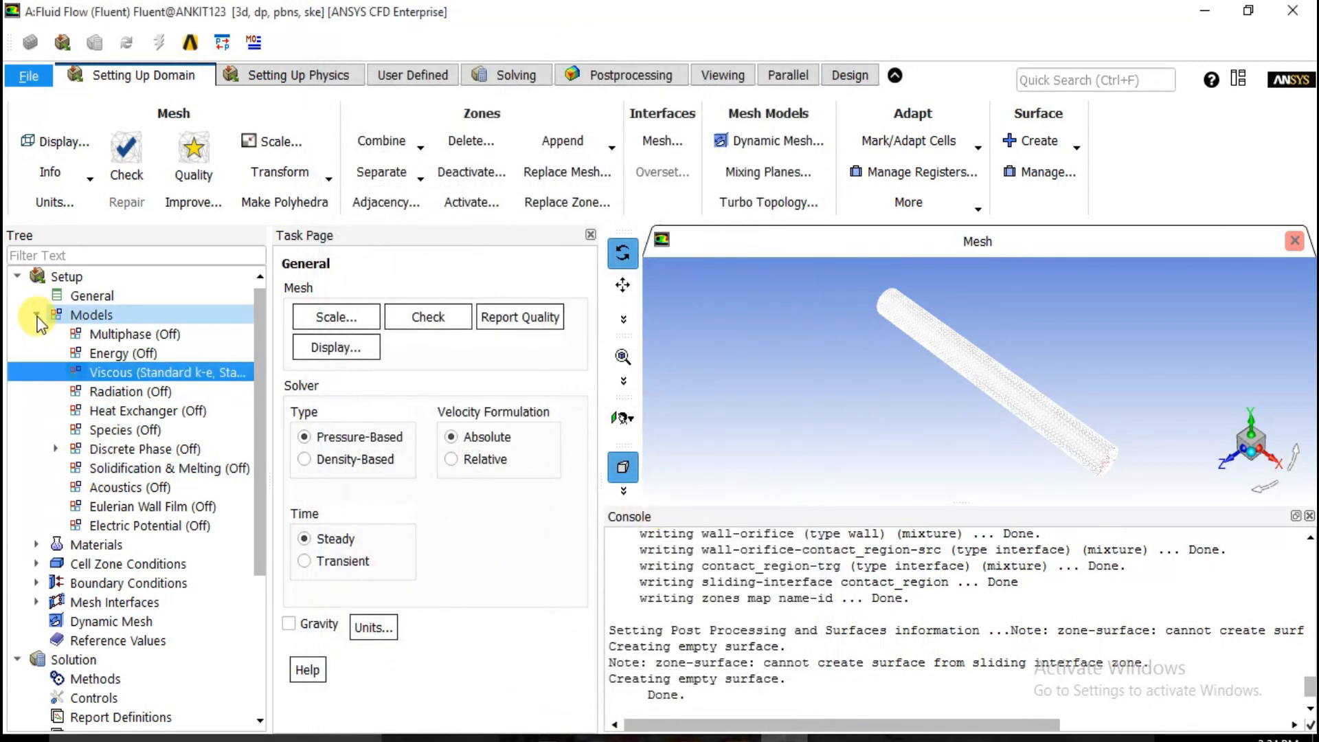
left_click(36, 315)
Step: Display the case materials and open the solid material aluminum for editing
left_click(55, 336)
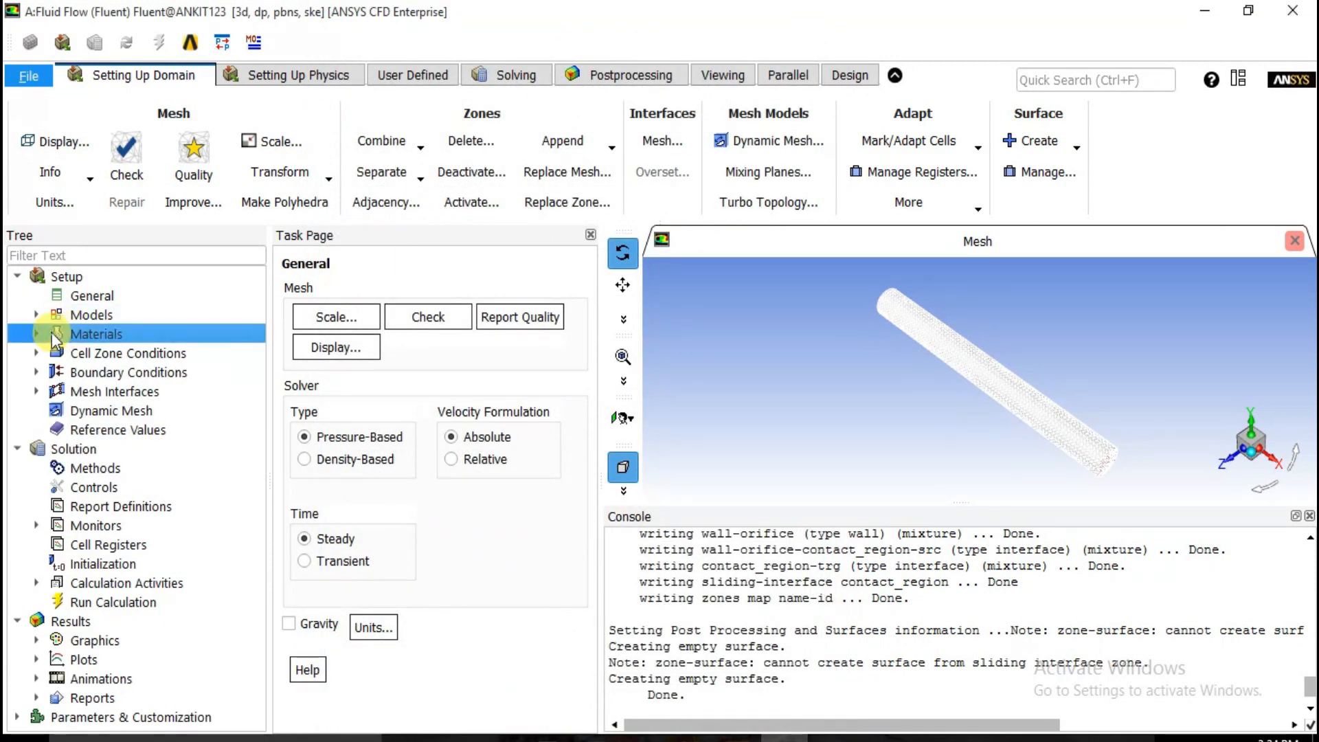
double_click(87, 337)
left_click(307, 339)
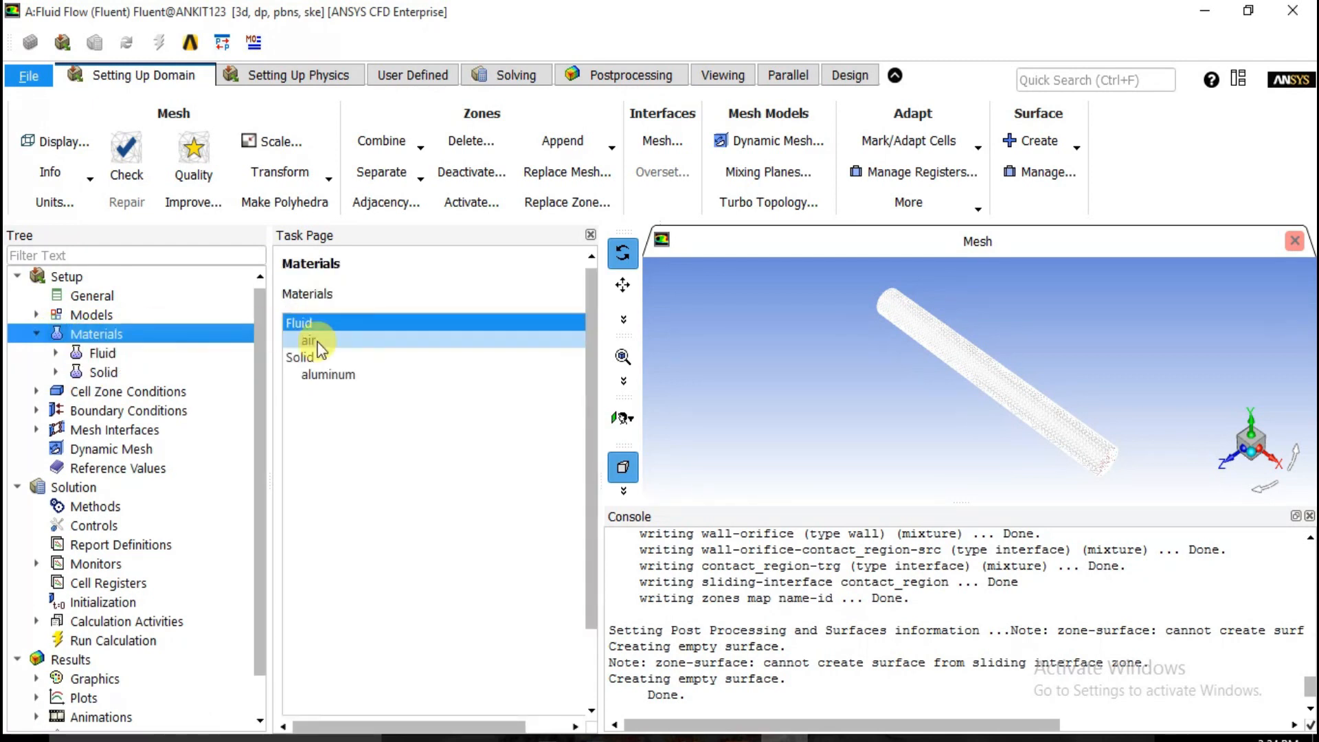
left_click(327, 374)
scroll(548, 493, "down", 3)
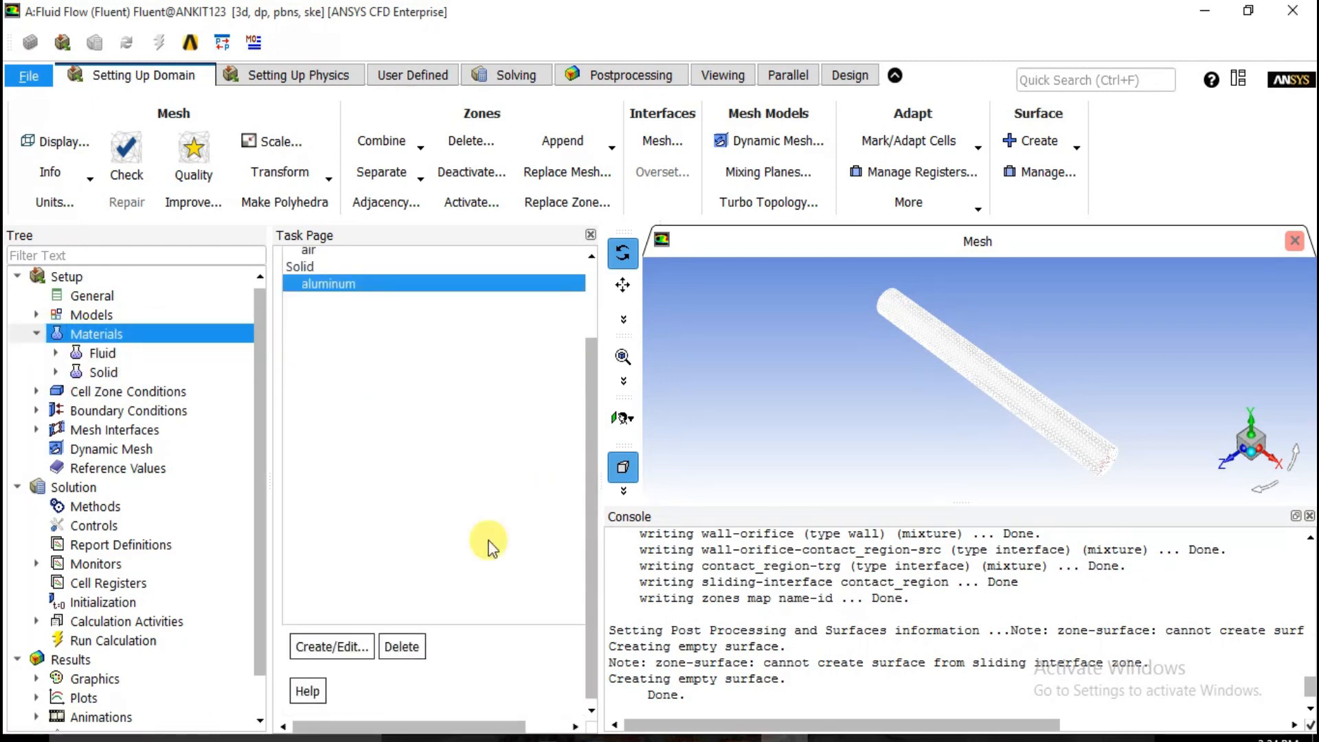
left_click(334, 648)
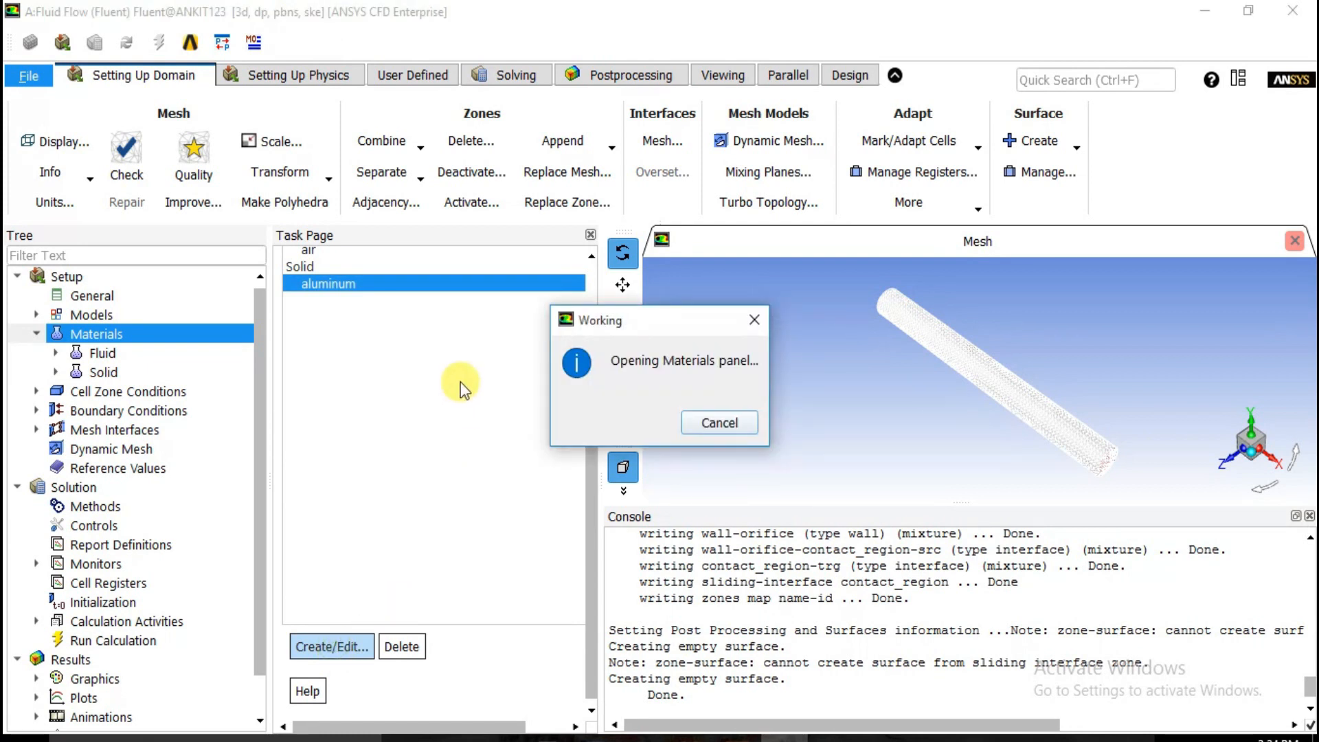
left_click_drag(656, 318, 268, 212)
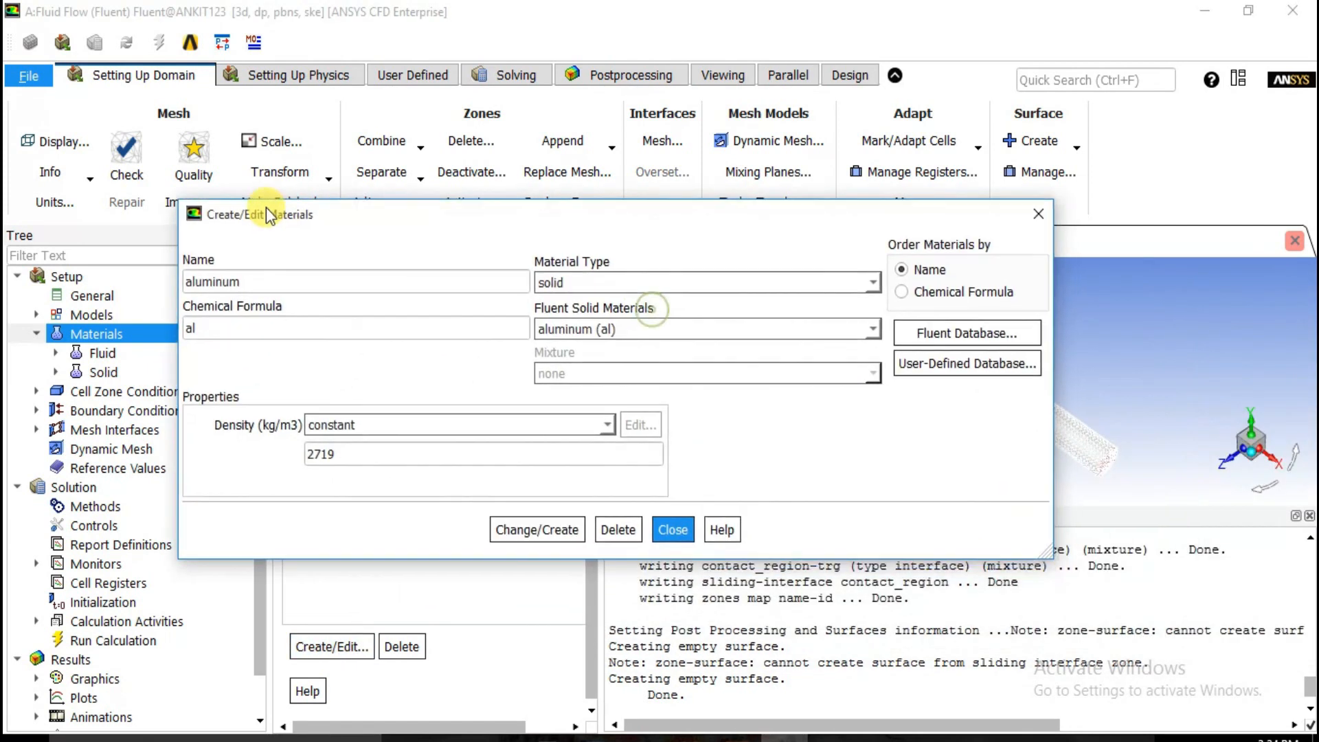
Step: Copy the fluid material water-liquid (h2o<l>) from the Fluent database into the case materials
left_click(967, 326)
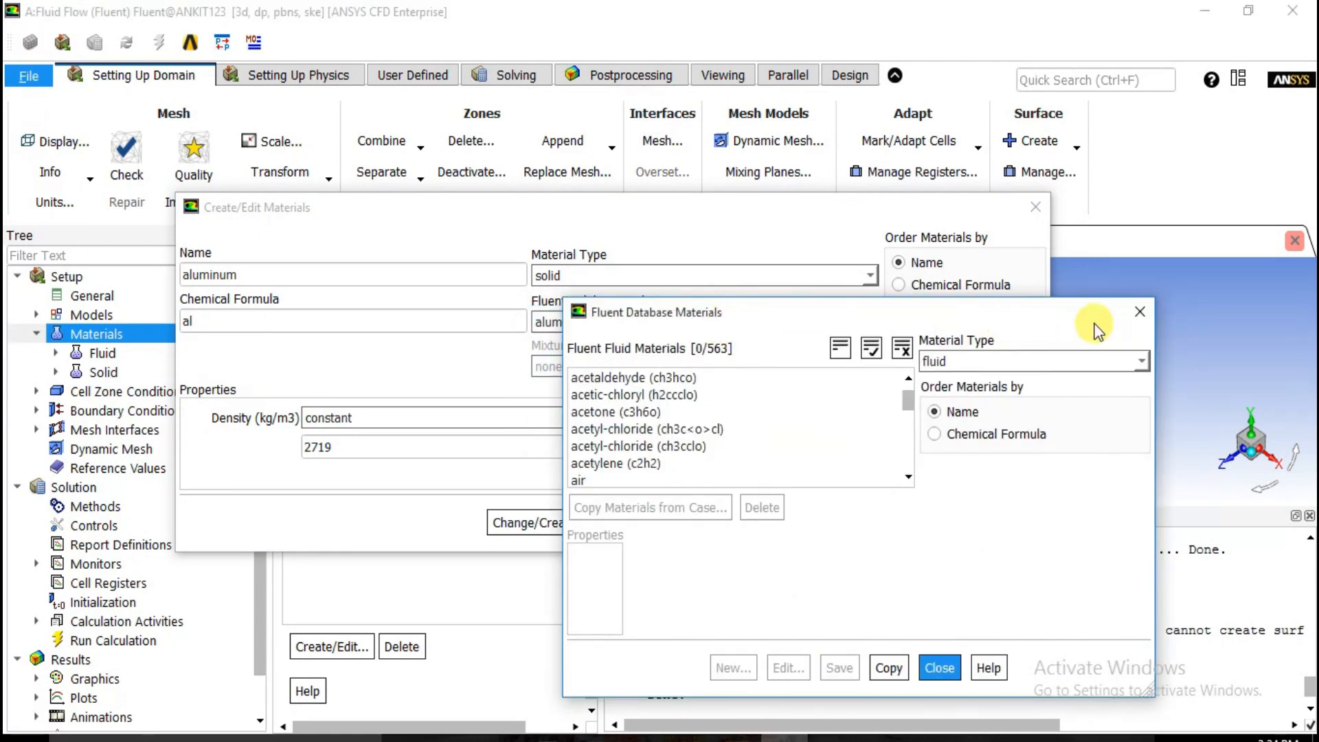
left_click_drag(910, 409, 893, 492)
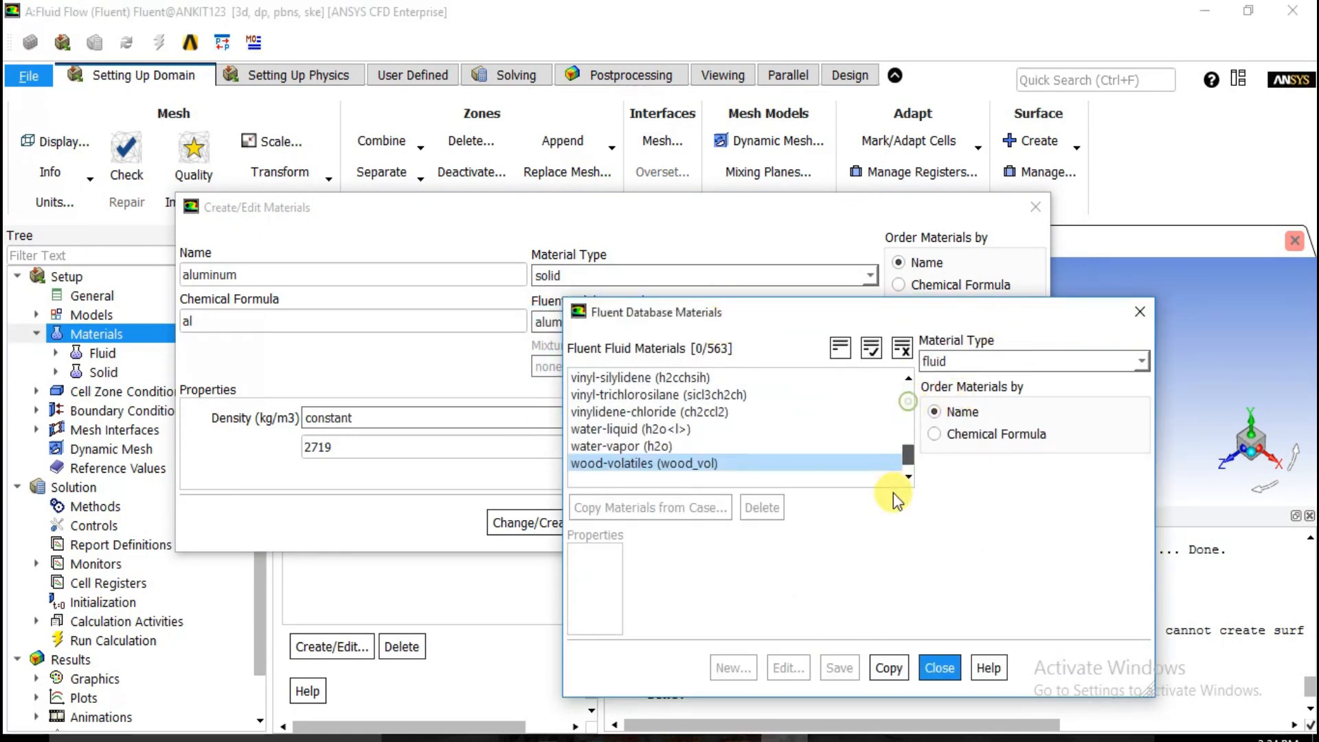
left_click(628, 430)
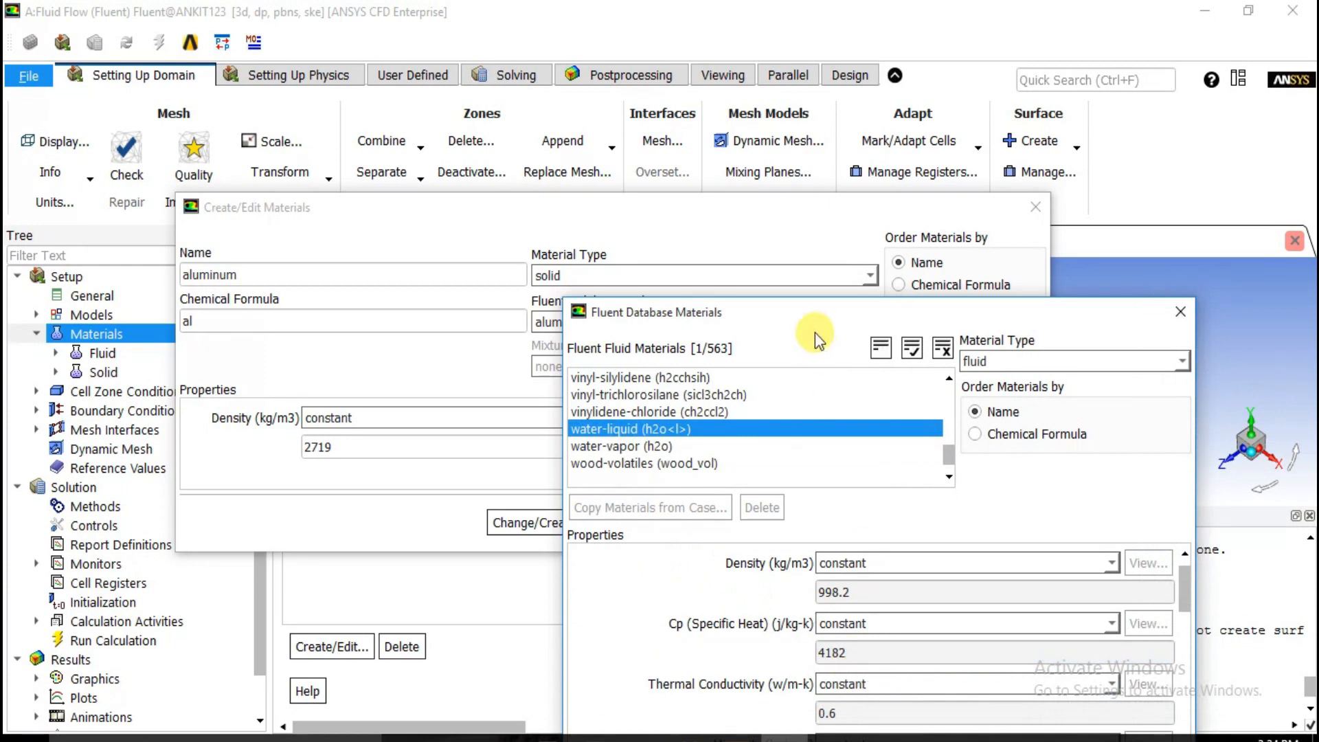
left_click_drag(808, 327, 579, 116)
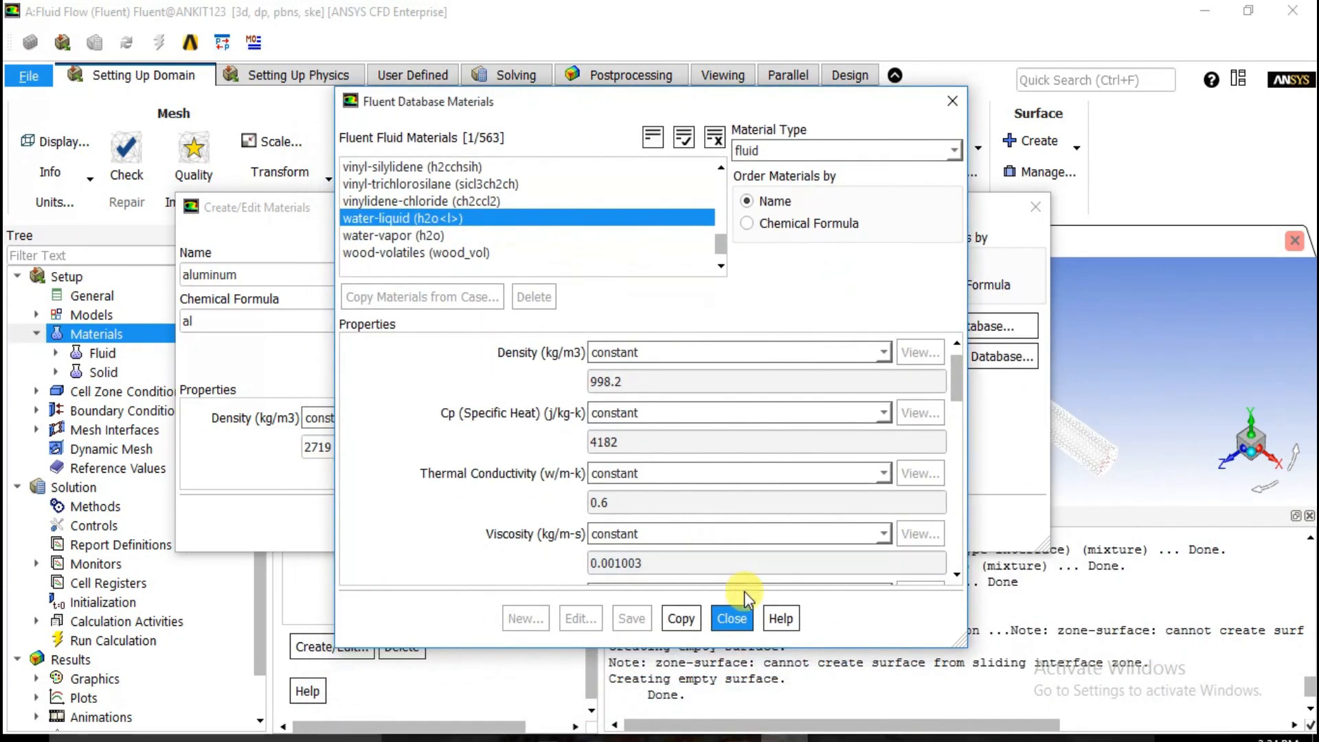
left_click(683, 621)
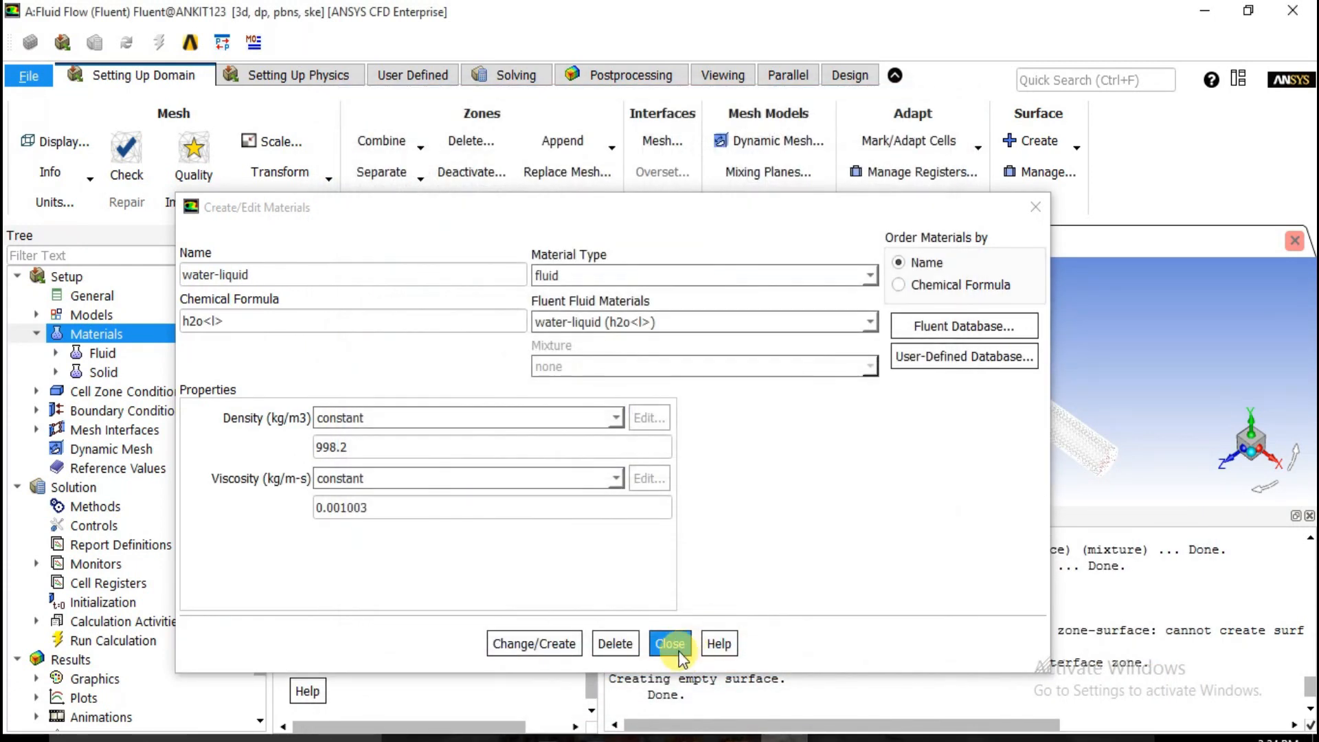
left_click(674, 562)
scroll(368, 295, "up", 2)
left_click(345, 338)
left_click(37, 334)
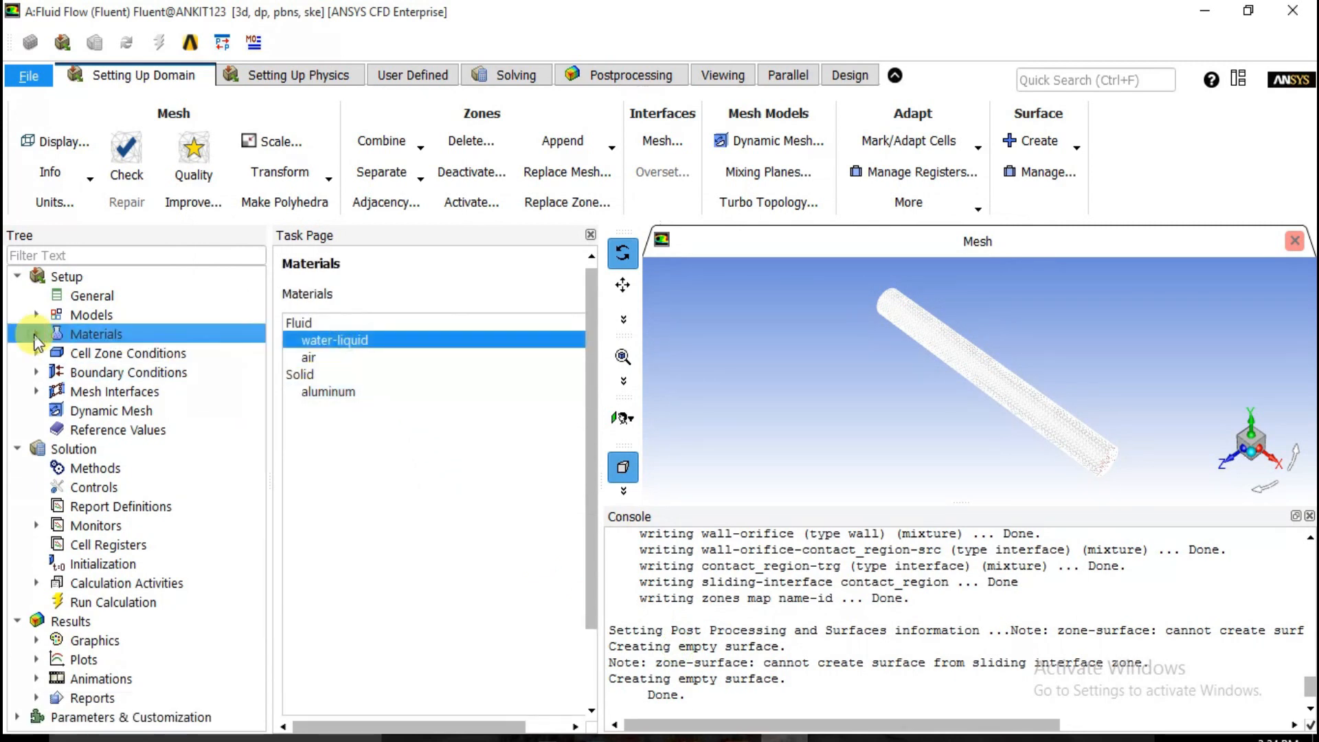
Step: Change the orifice cell zone's type to solid and accept aluminum as its material
left_click(78, 356)
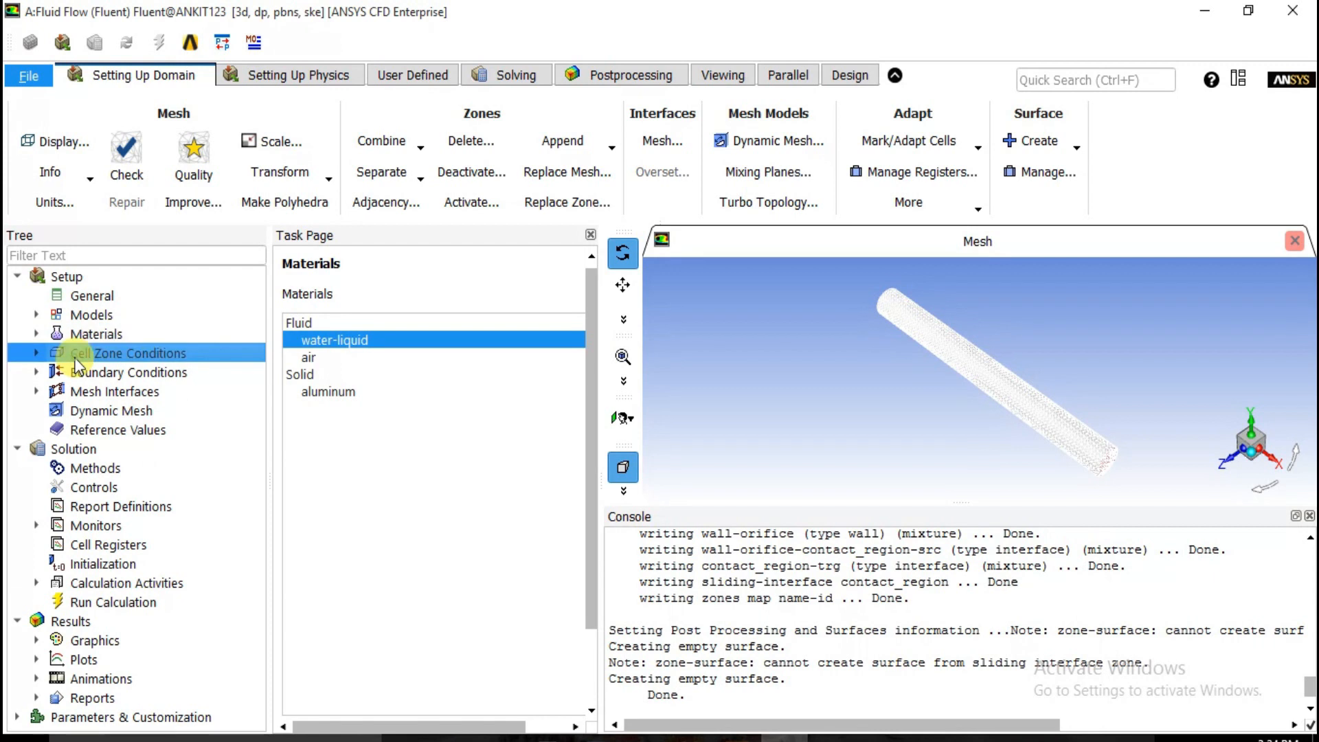
left_click(37, 354)
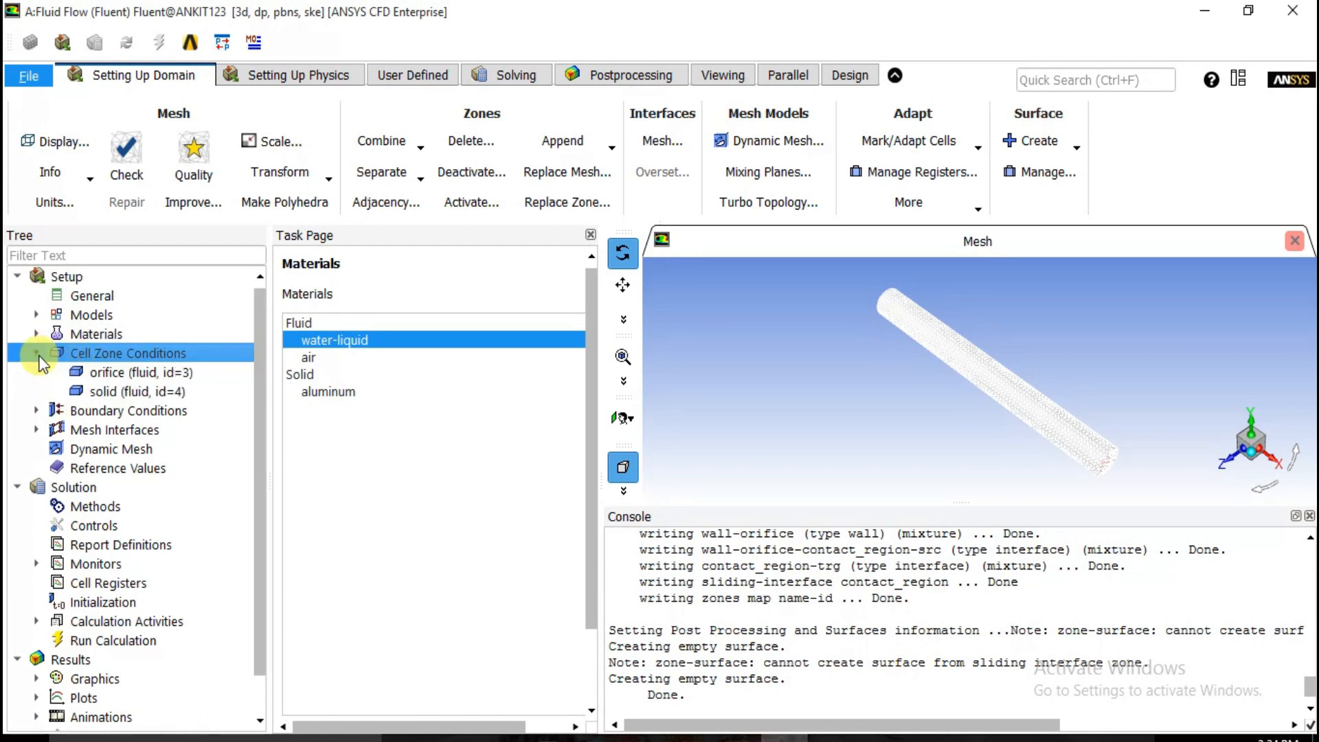
left_click(125, 372)
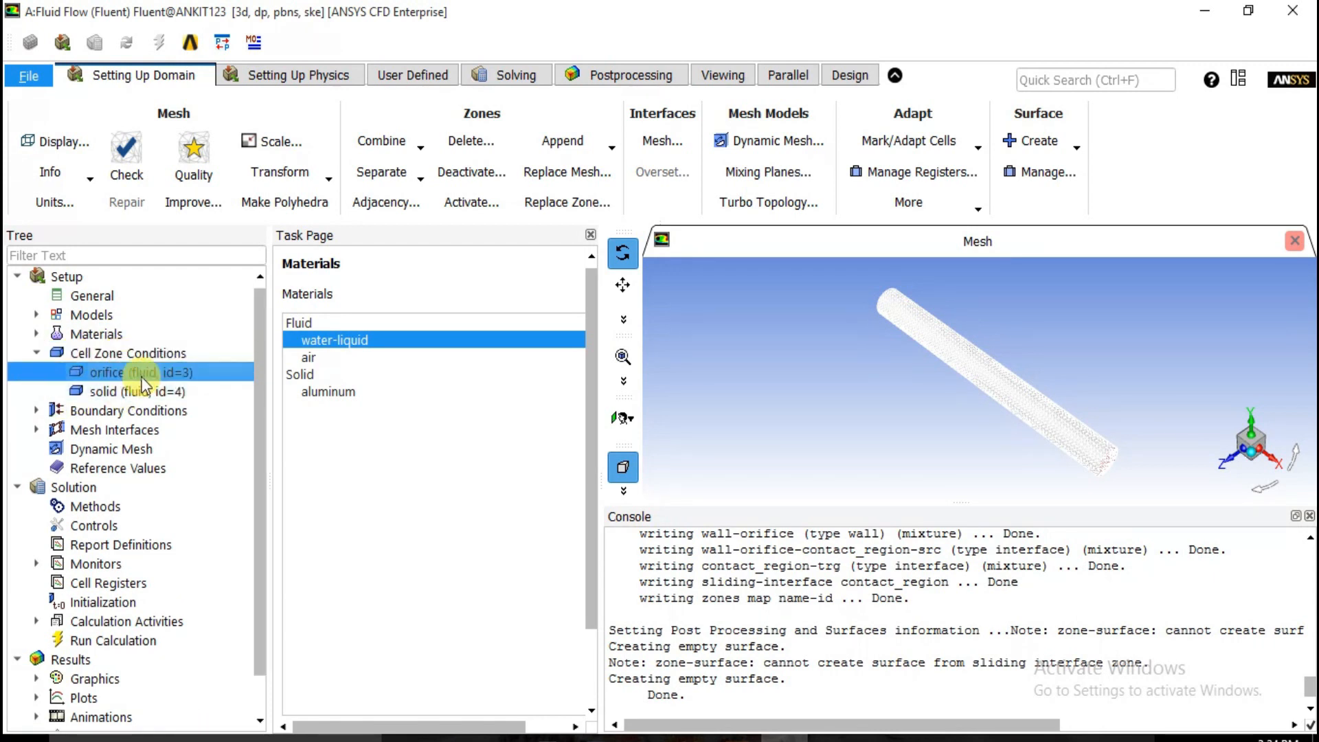
double_click(117, 357)
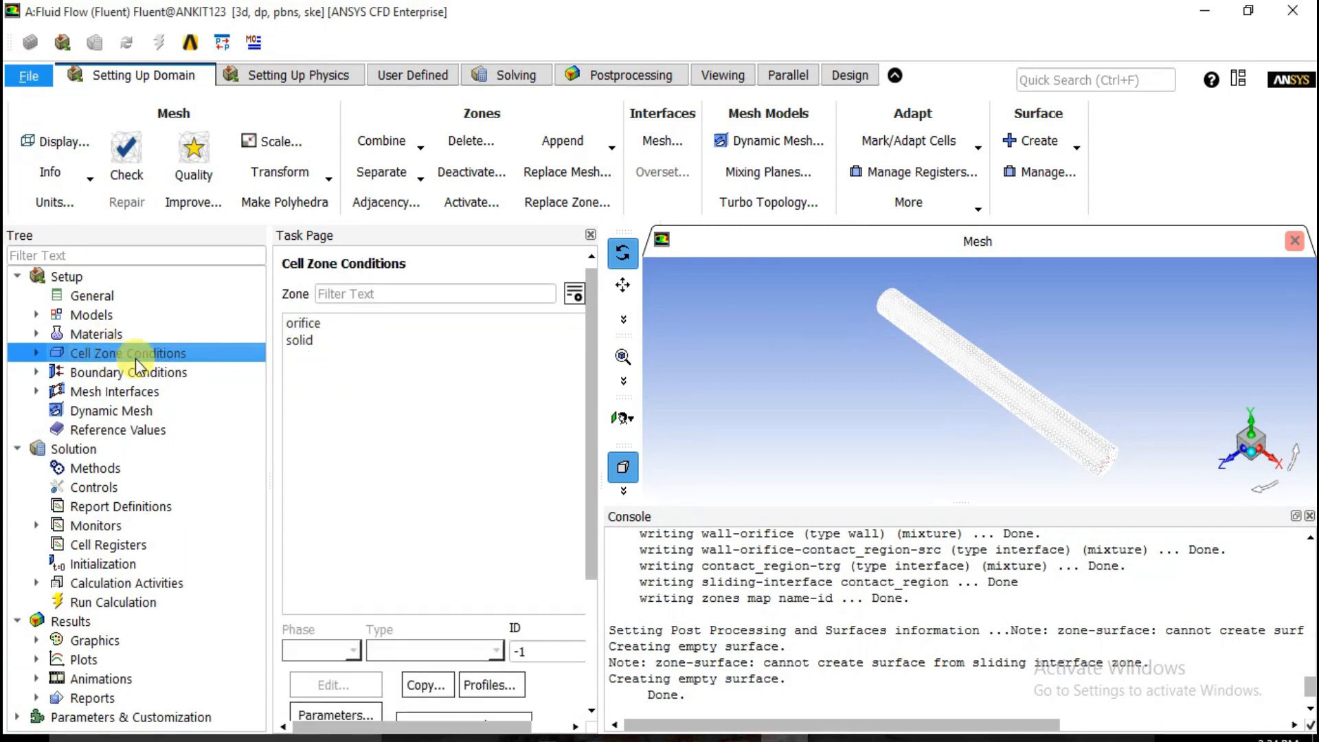
left_click(316, 320)
left_click(435, 650)
left_click(394, 690)
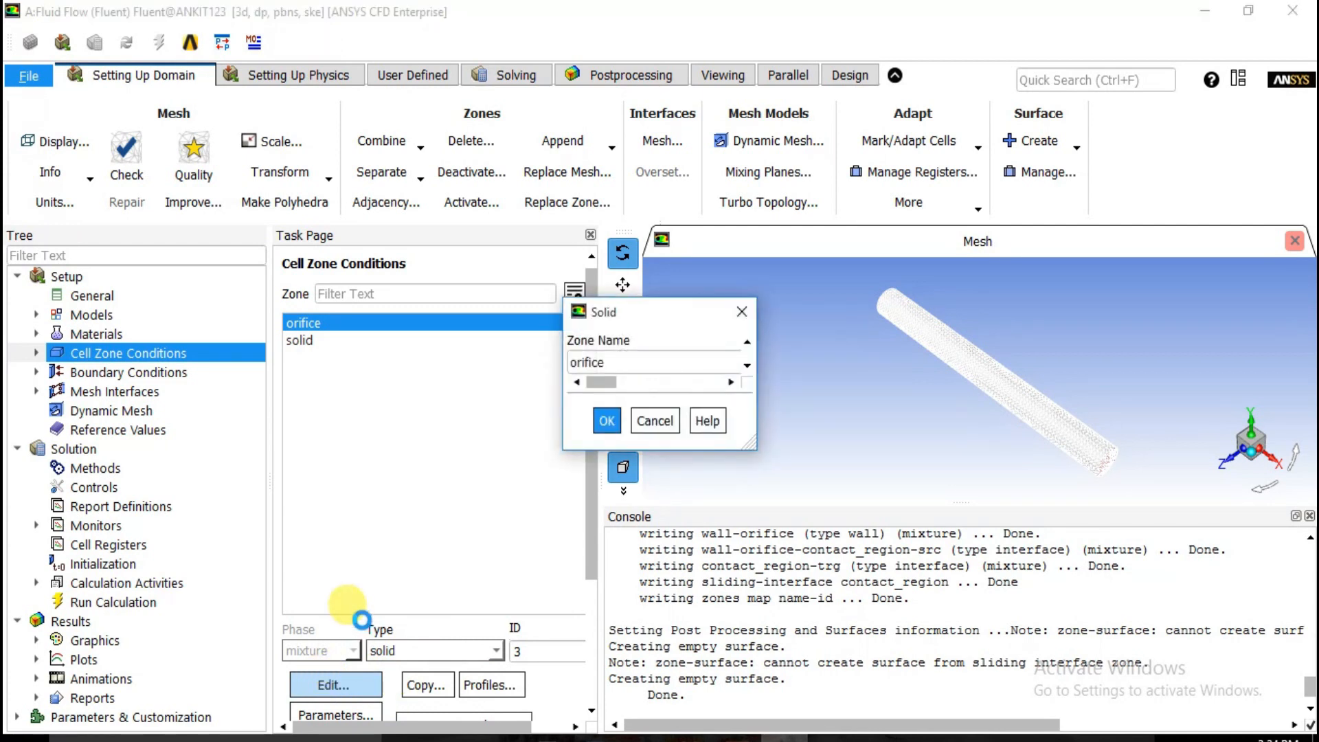
left_click_drag(797, 312, 580, 162)
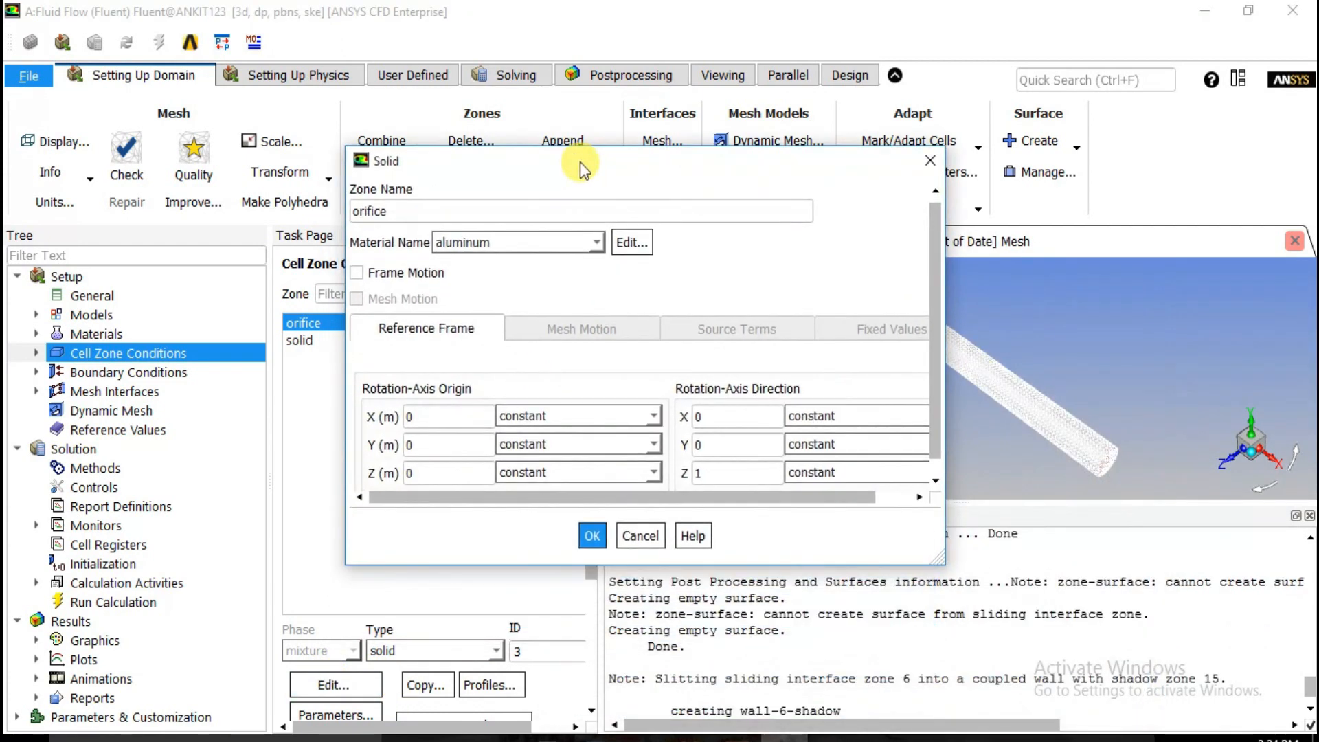
left_click(592, 533)
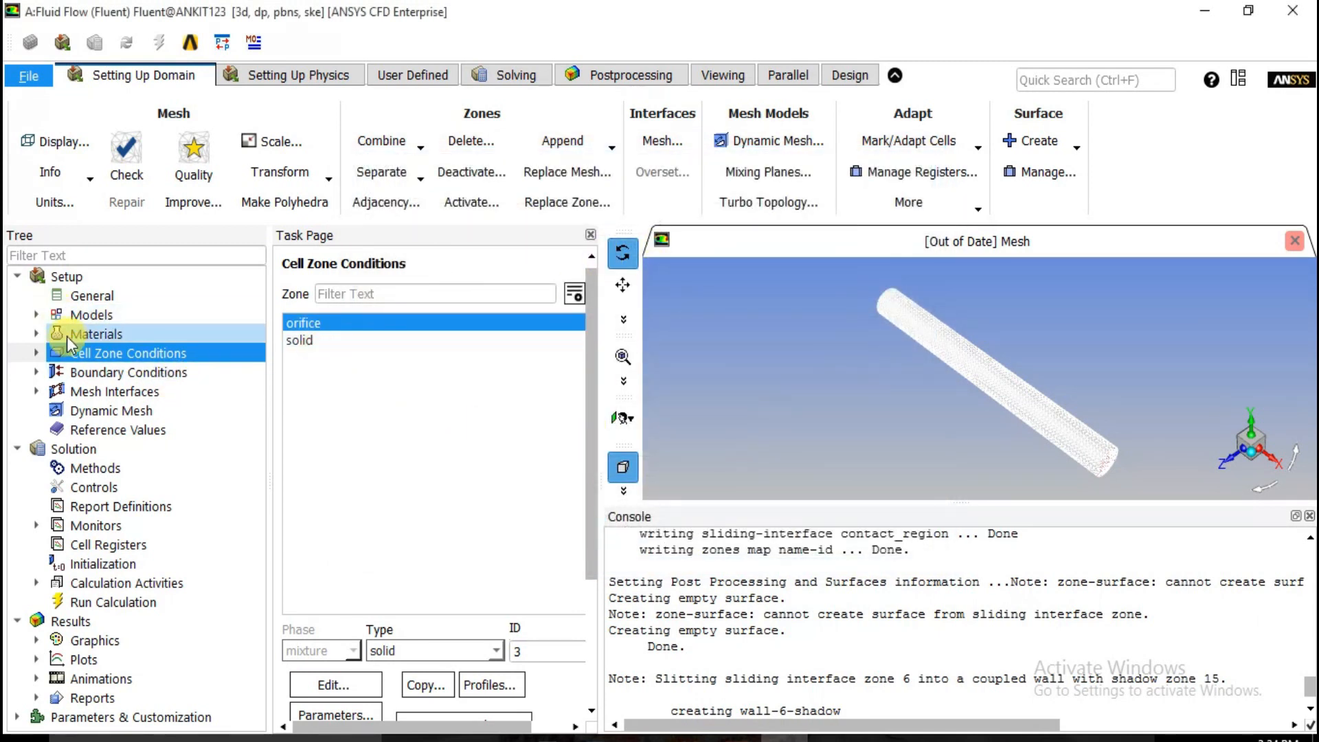
Step: Assign water-liquid as the material of the fluid cell zone named solid
left_click(309, 341)
left_click_drag(587, 344, 588, 431)
left_click(349, 562)
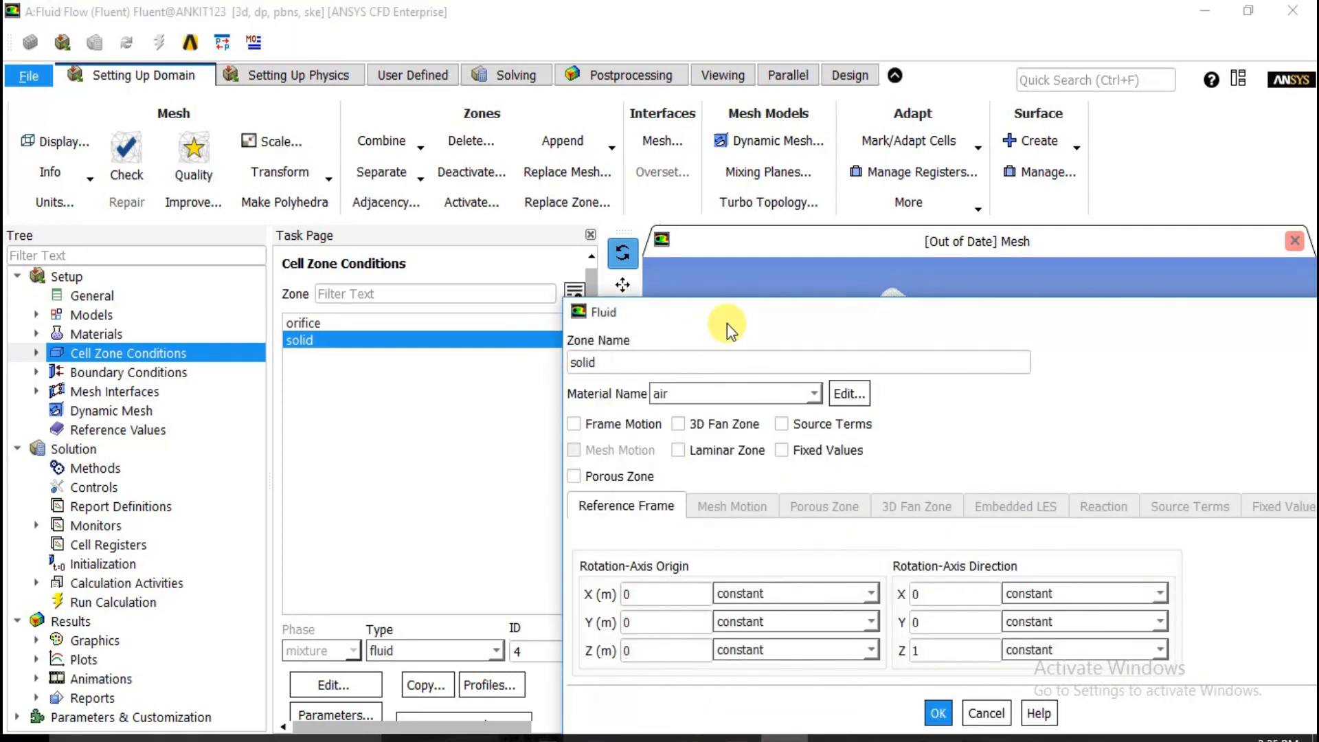
left_click_drag(726, 325, 391, 192)
left_click(419, 265)
left_click(392, 276)
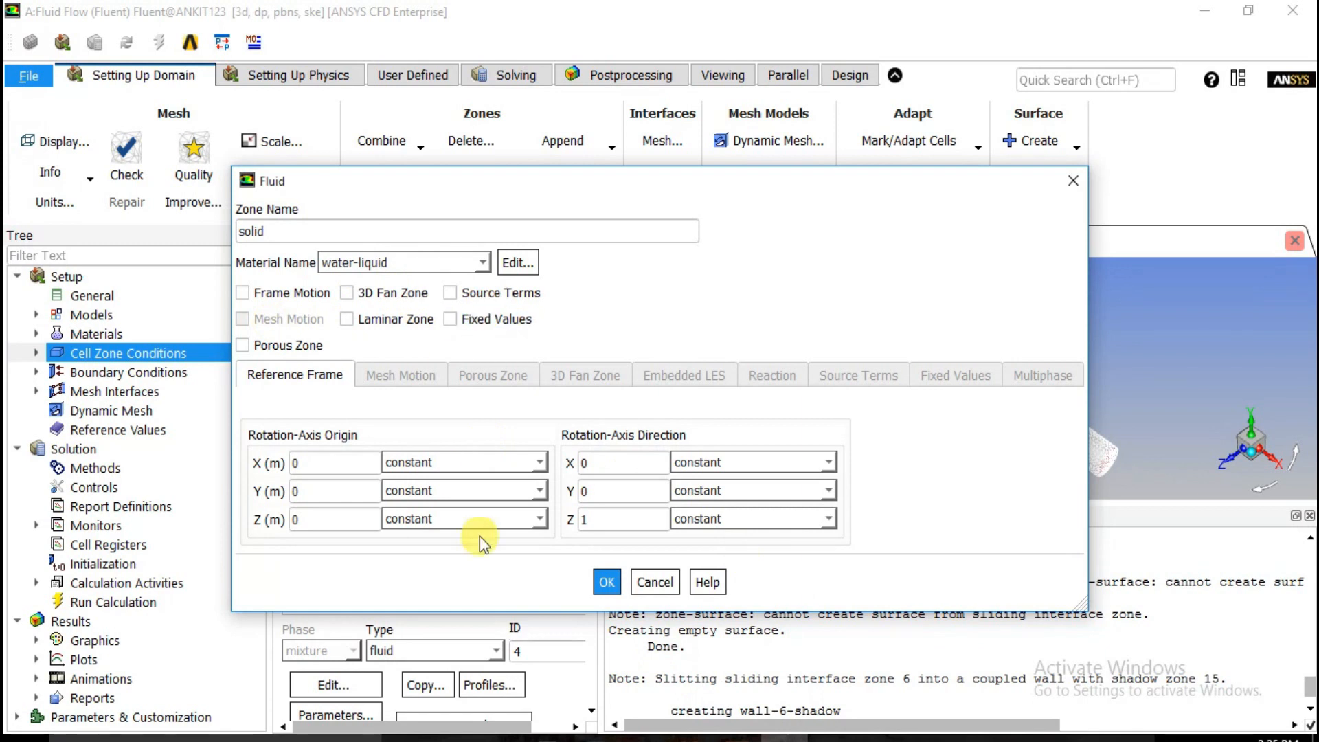
left_click(605, 583)
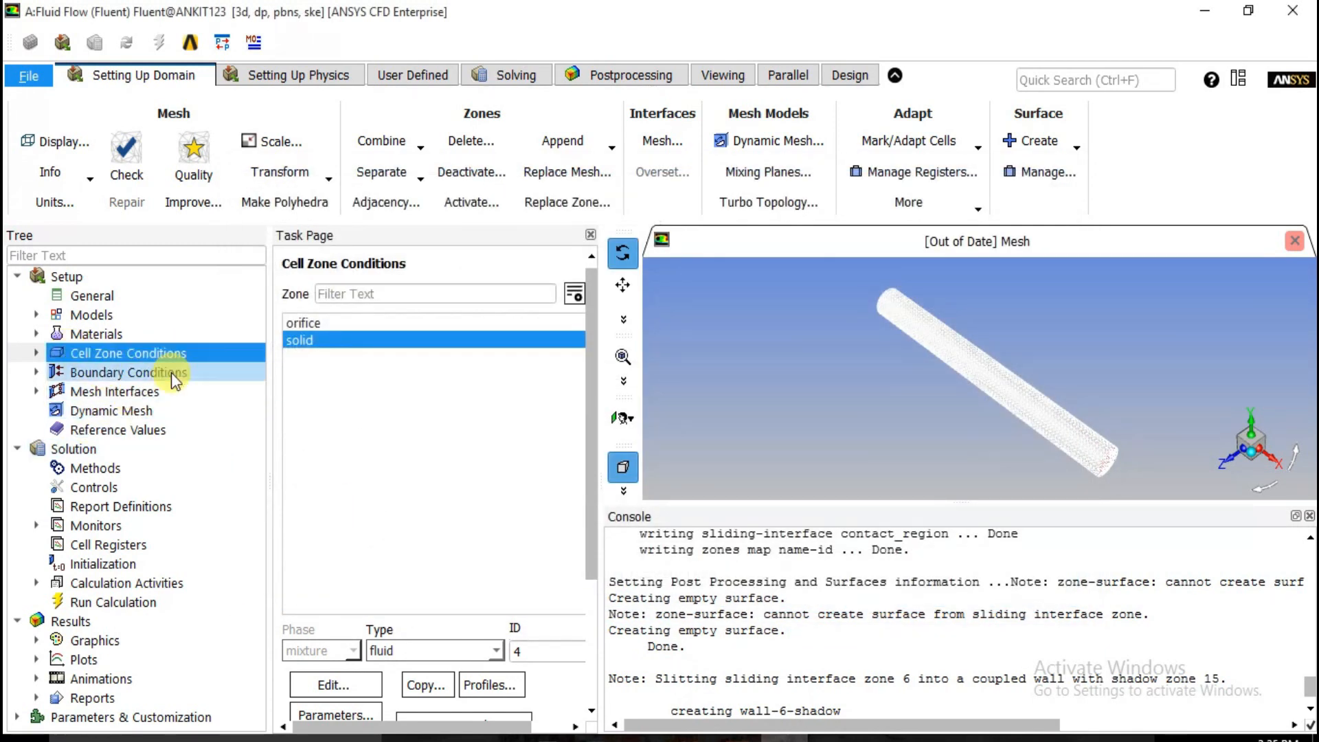
Step: Set the velocity magnitude of the inlet boundary condition to 0.5 m/s
double_click(101, 373)
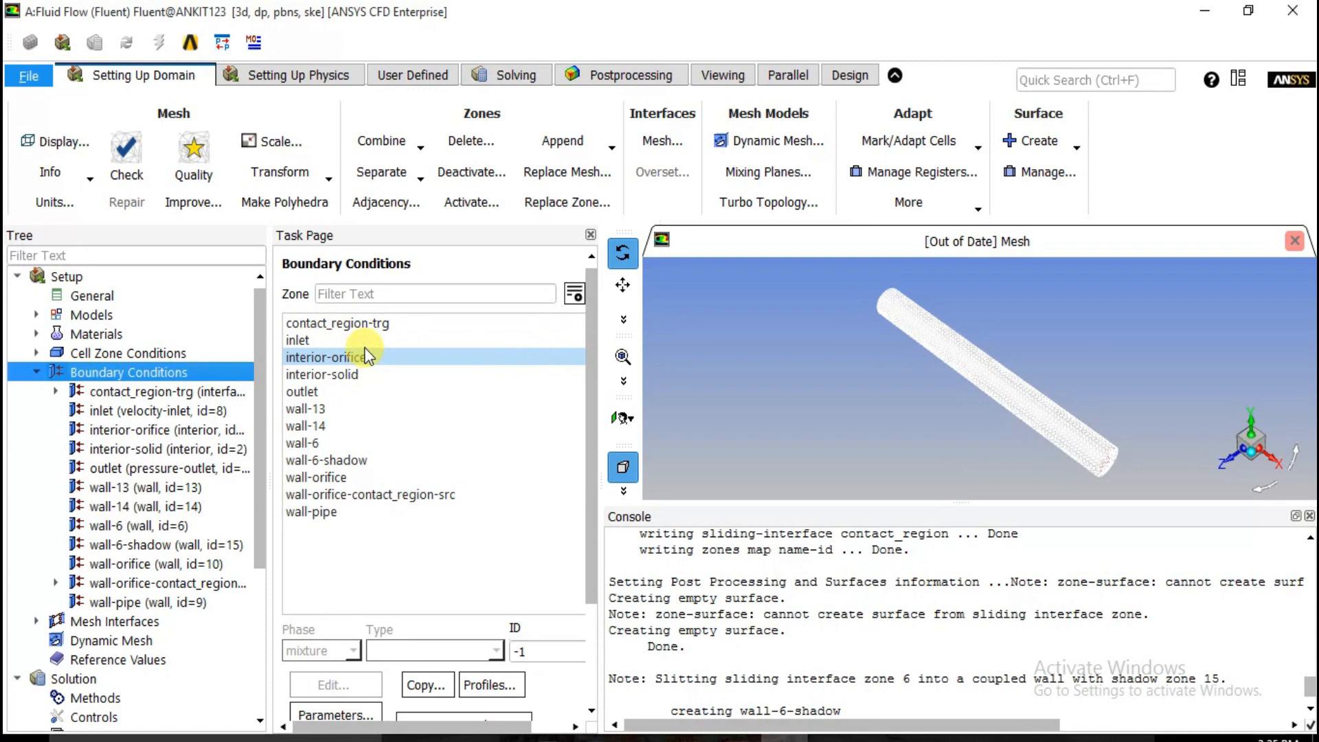
left_click(360, 341)
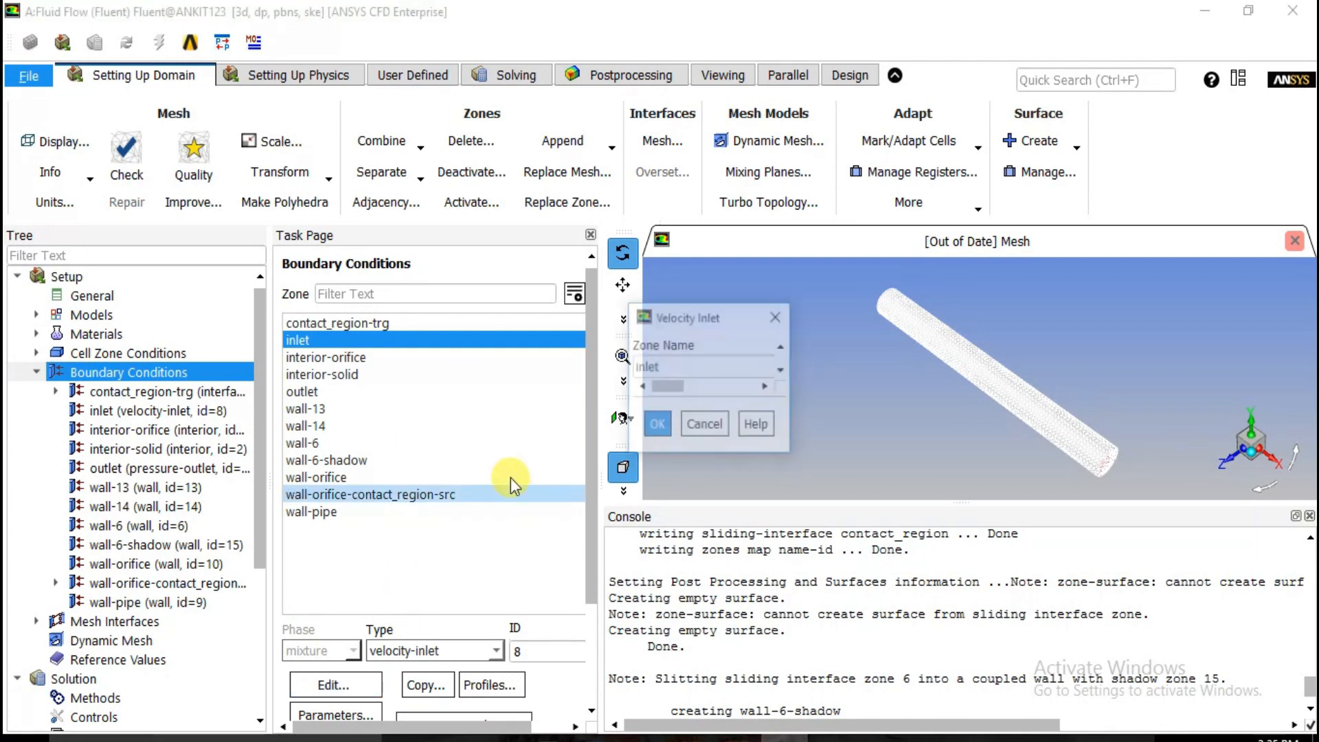
left_click_drag(728, 317, 437, 226)
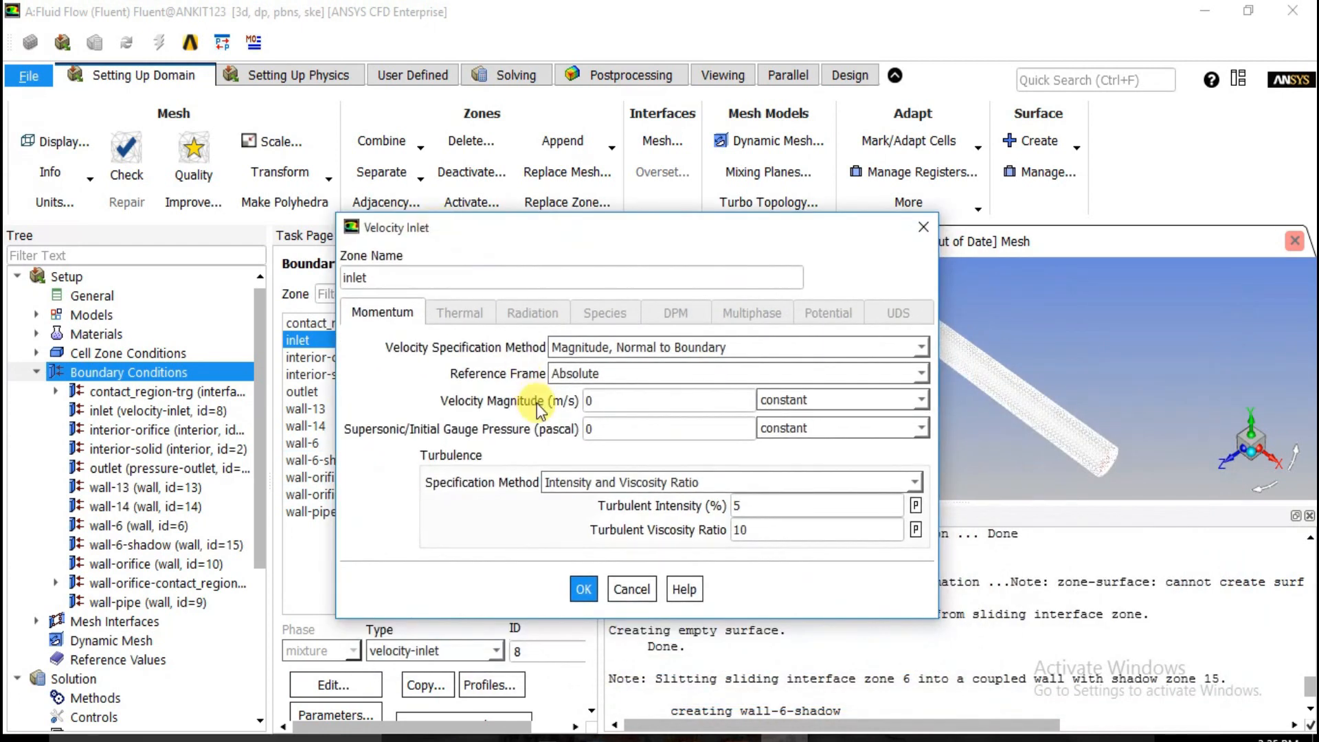
left_click(657, 404)
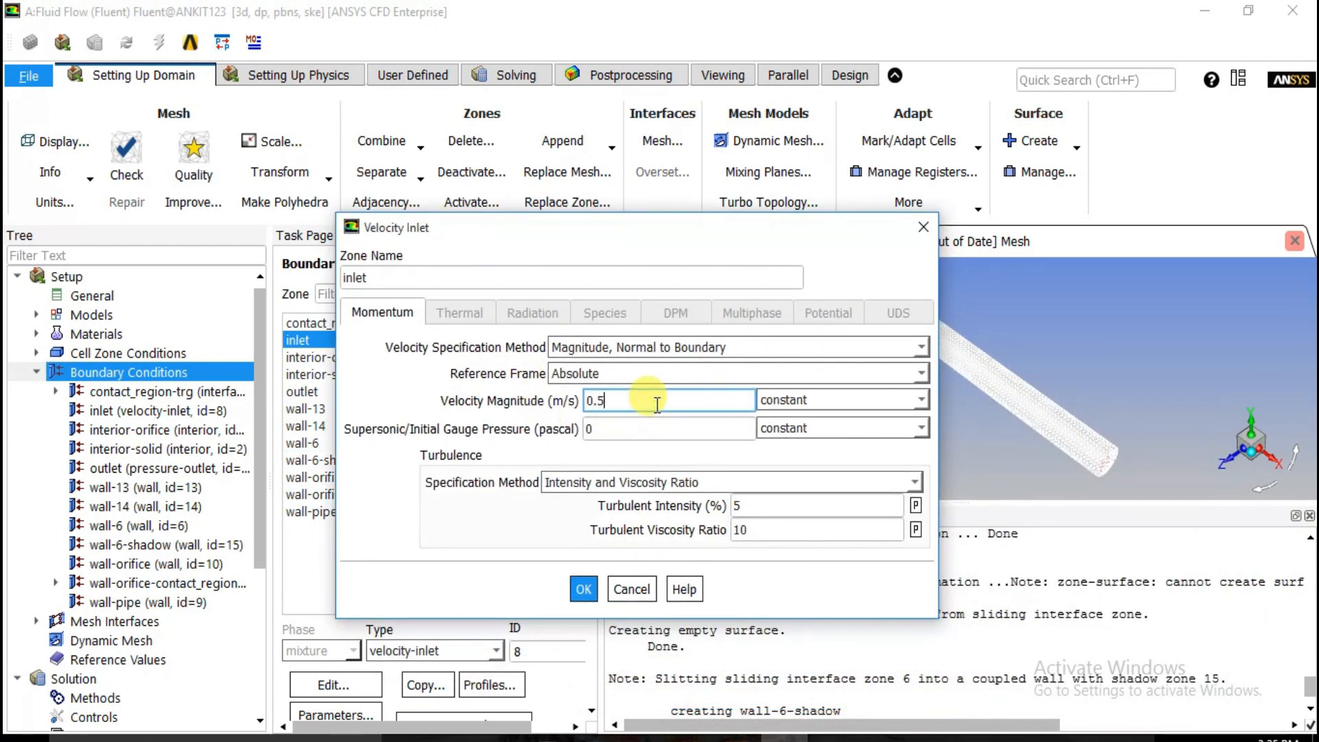
left_click(583, 588)
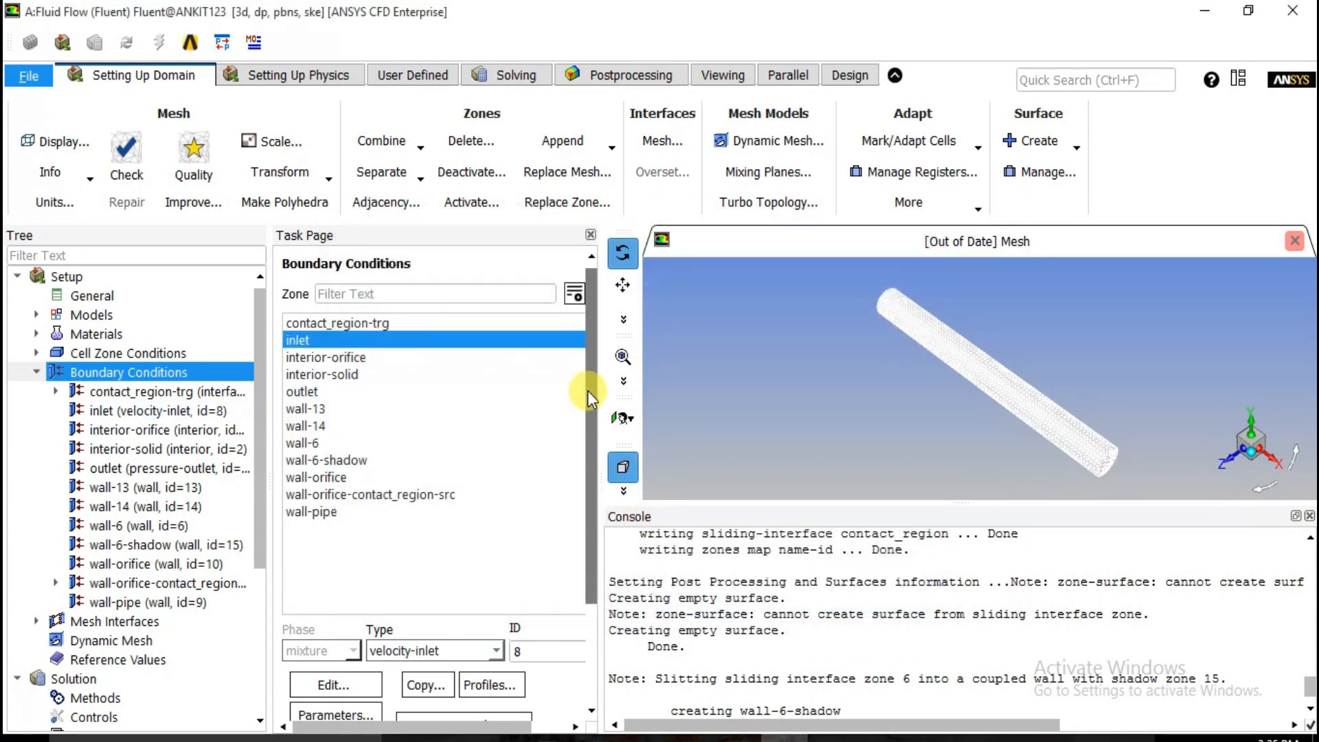
Step: Set the roughness height of the wall-pipe boundary to 0.002 m, as a stationary wall with no slip
left_click_drag(587, 393, 582, 423)
left_click(311, 347)
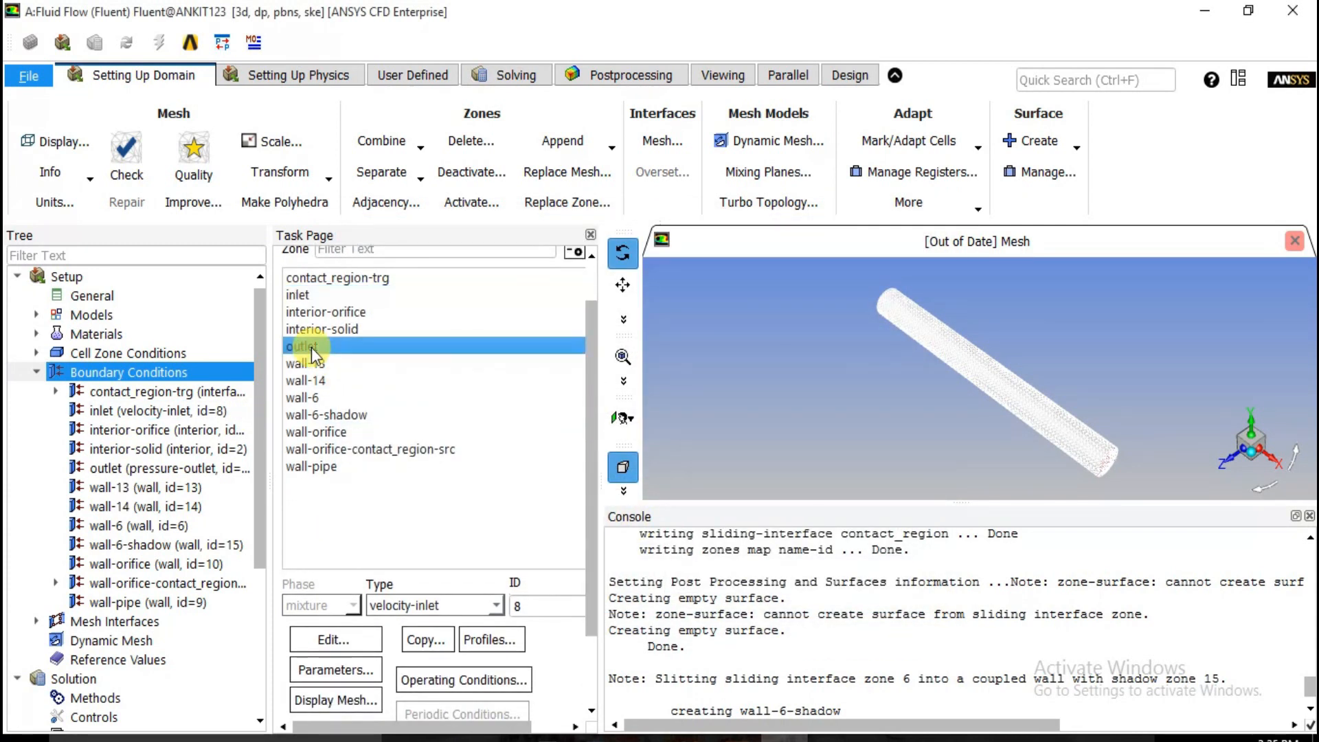
left_click(331, 469)
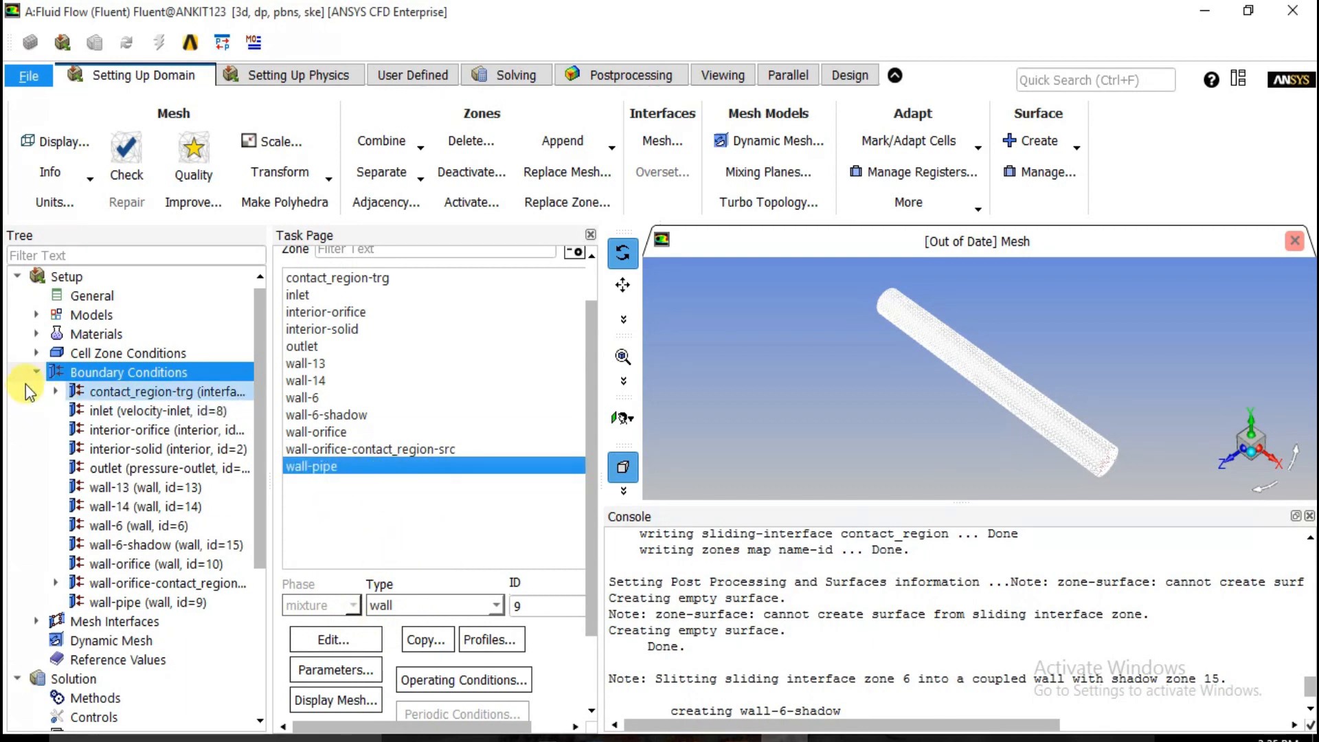
left_click(339, 643)
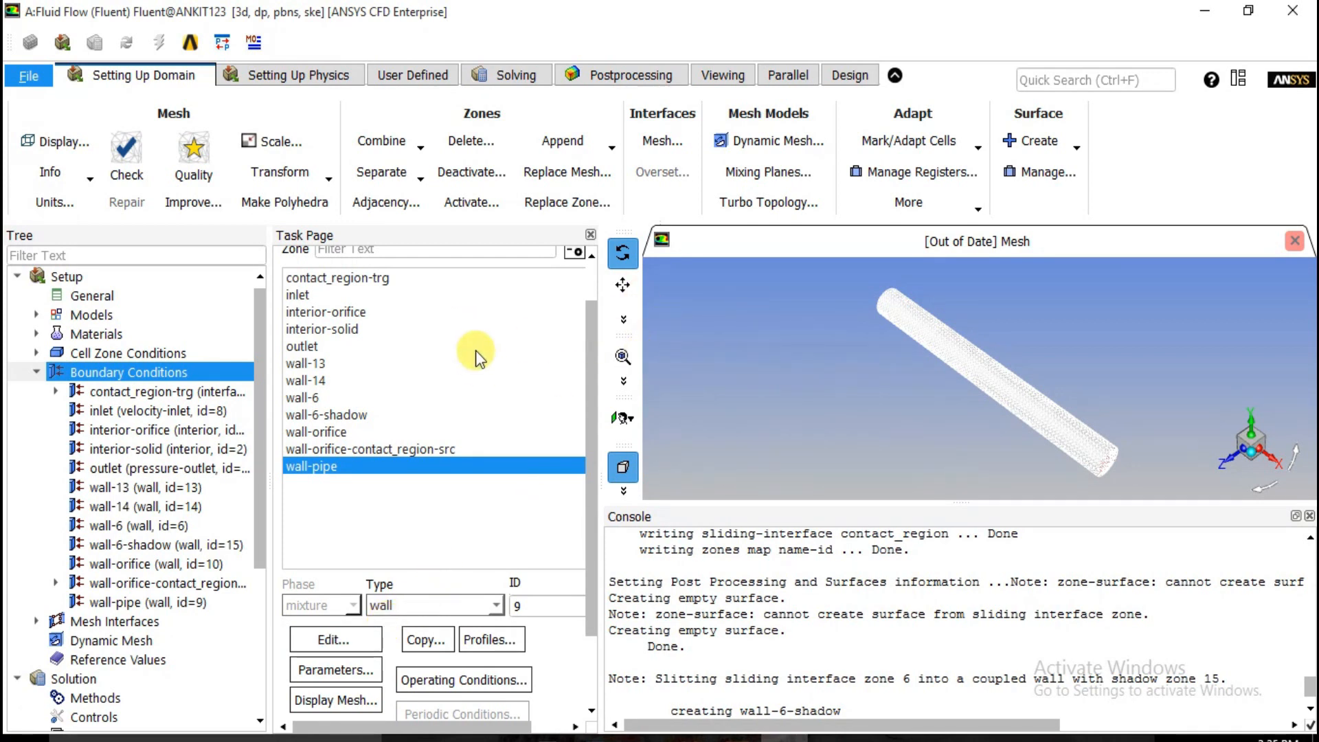
left_click(337, 639)
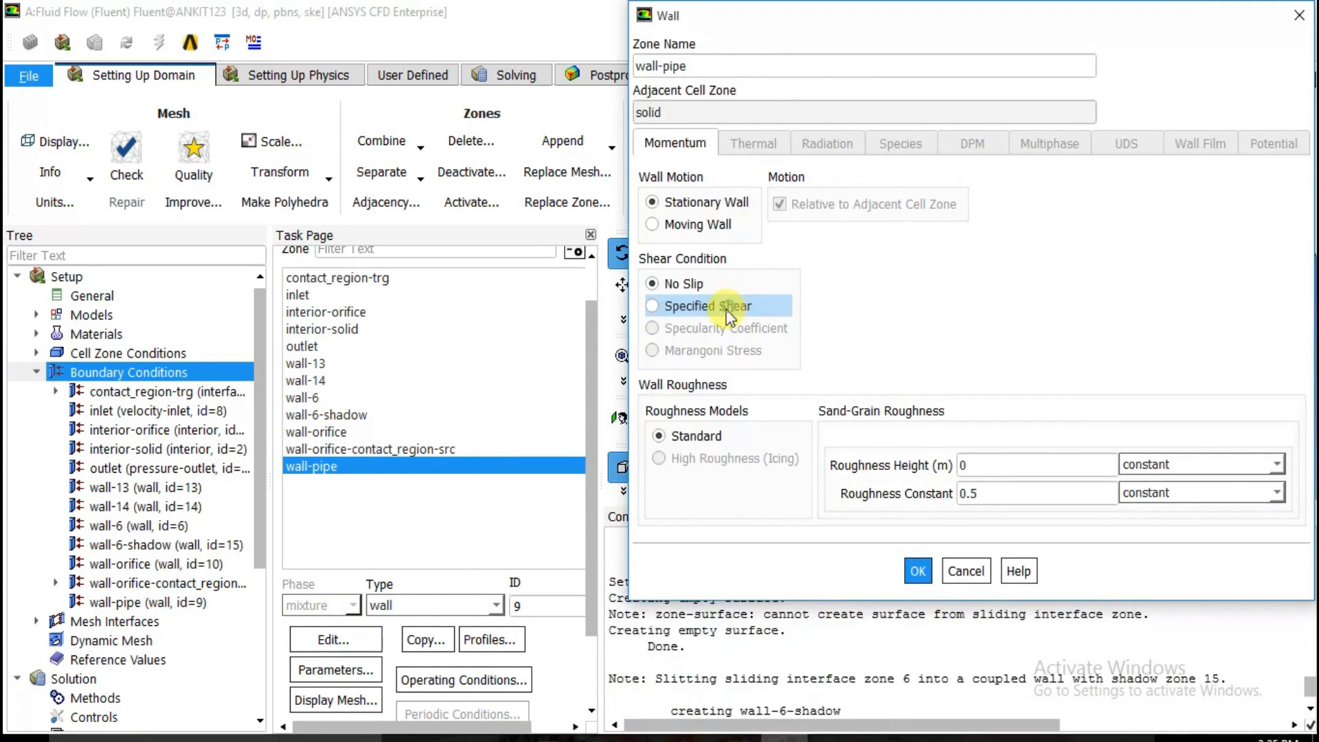
left_click(996, 466)
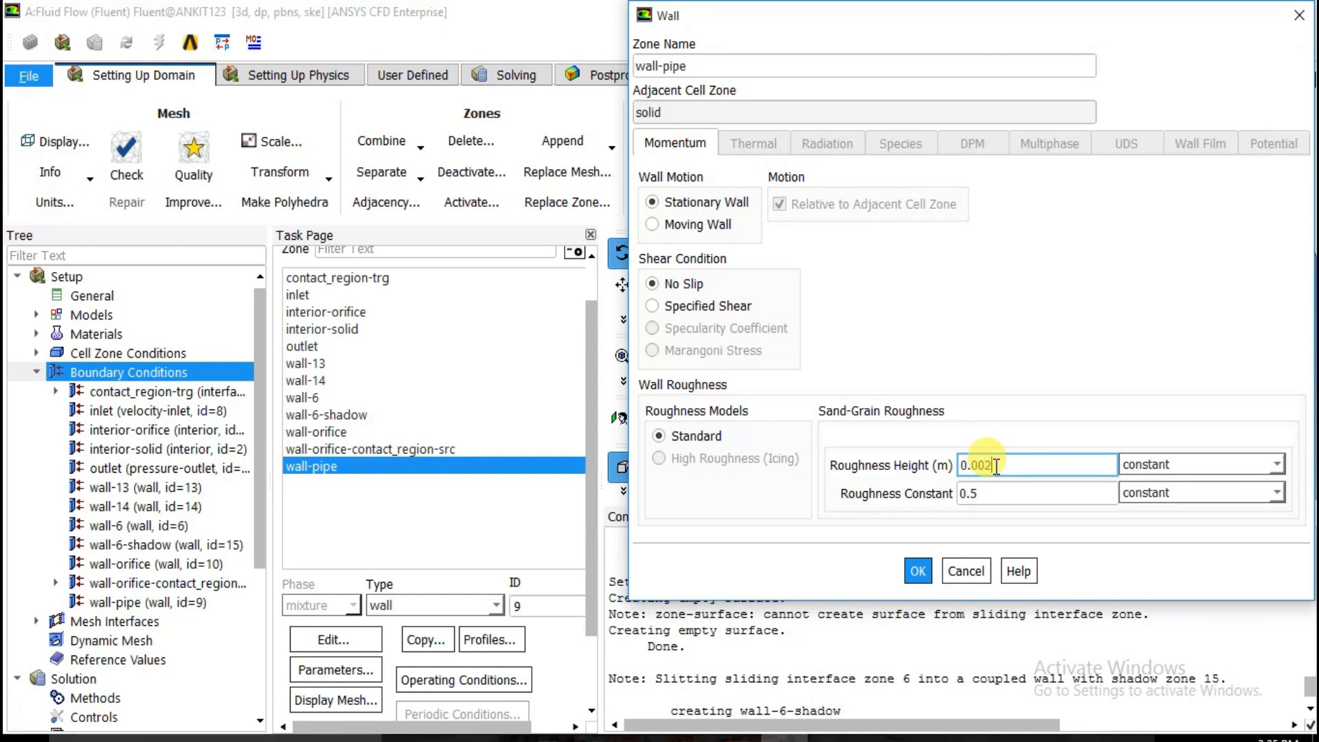
left_click(921, 572)
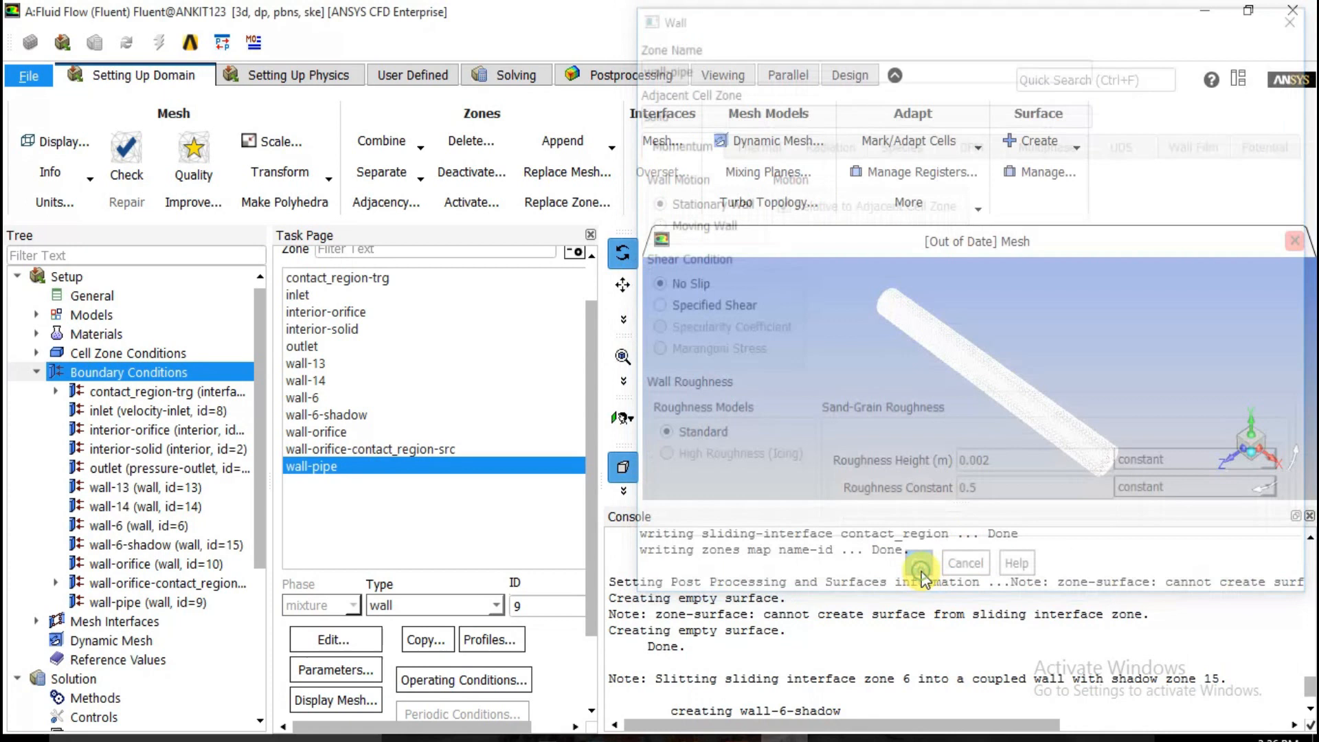
Step: Examine the defined mesh interfaces and their interface zones without changing them
left_click(35, 372)
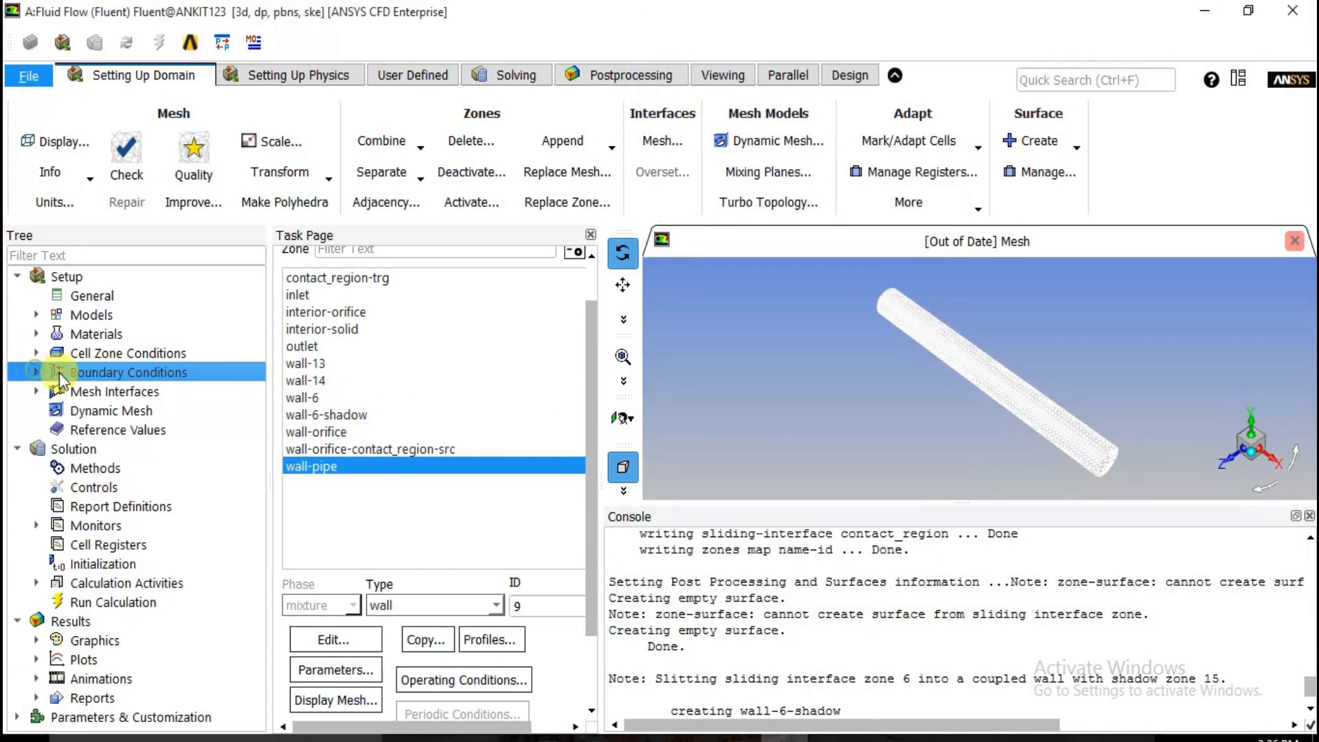
left_click(118, 394)
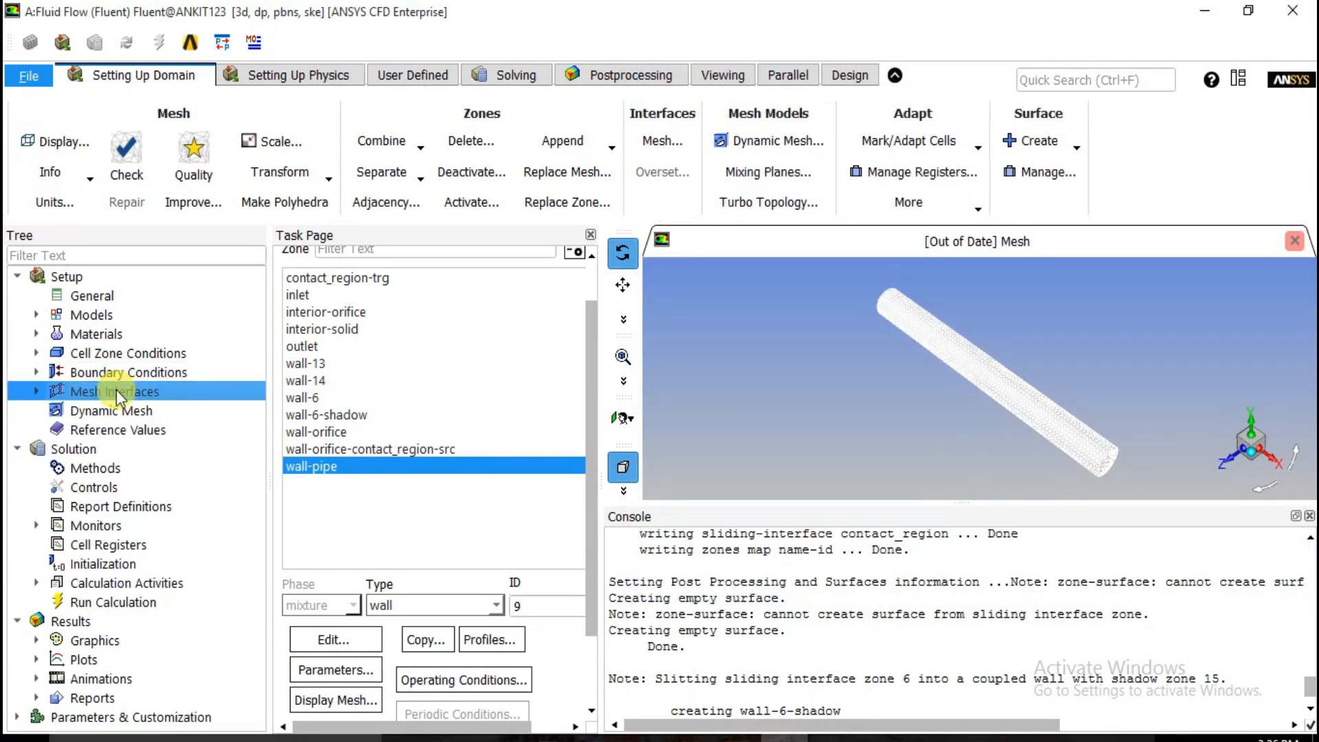
double_click(117, 390)
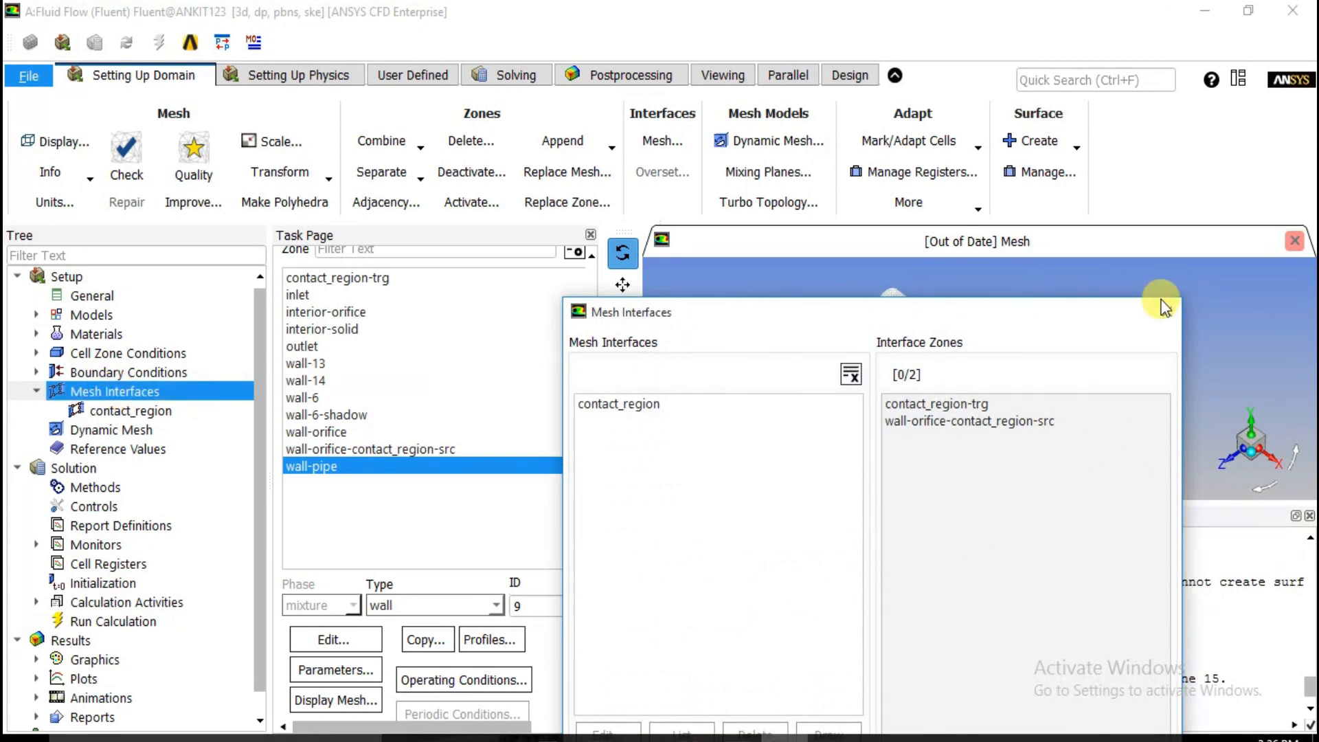
left_click(1166, 308)
left_click(37, 390)
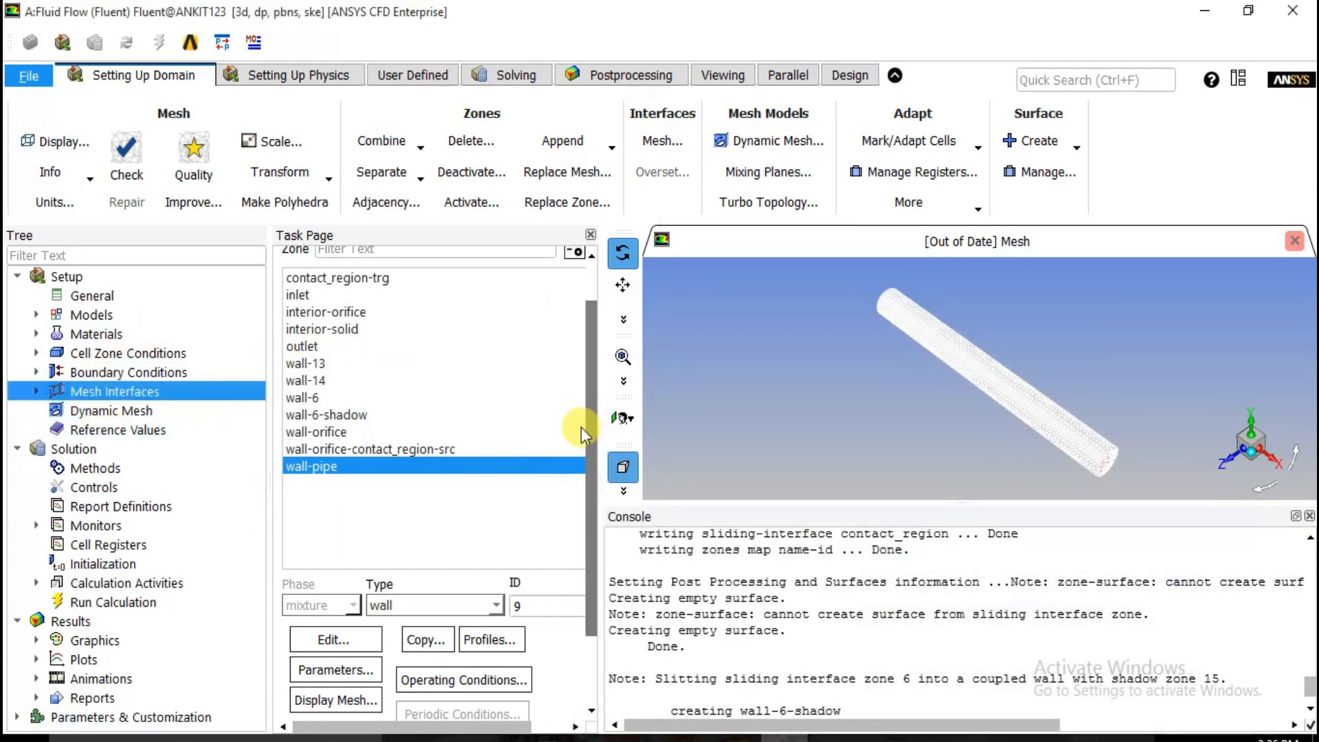
Step: Initialize the solution with Standard Initialization, computing the initial values from the inlet
left_click_drag(589, 414, 596, 489)
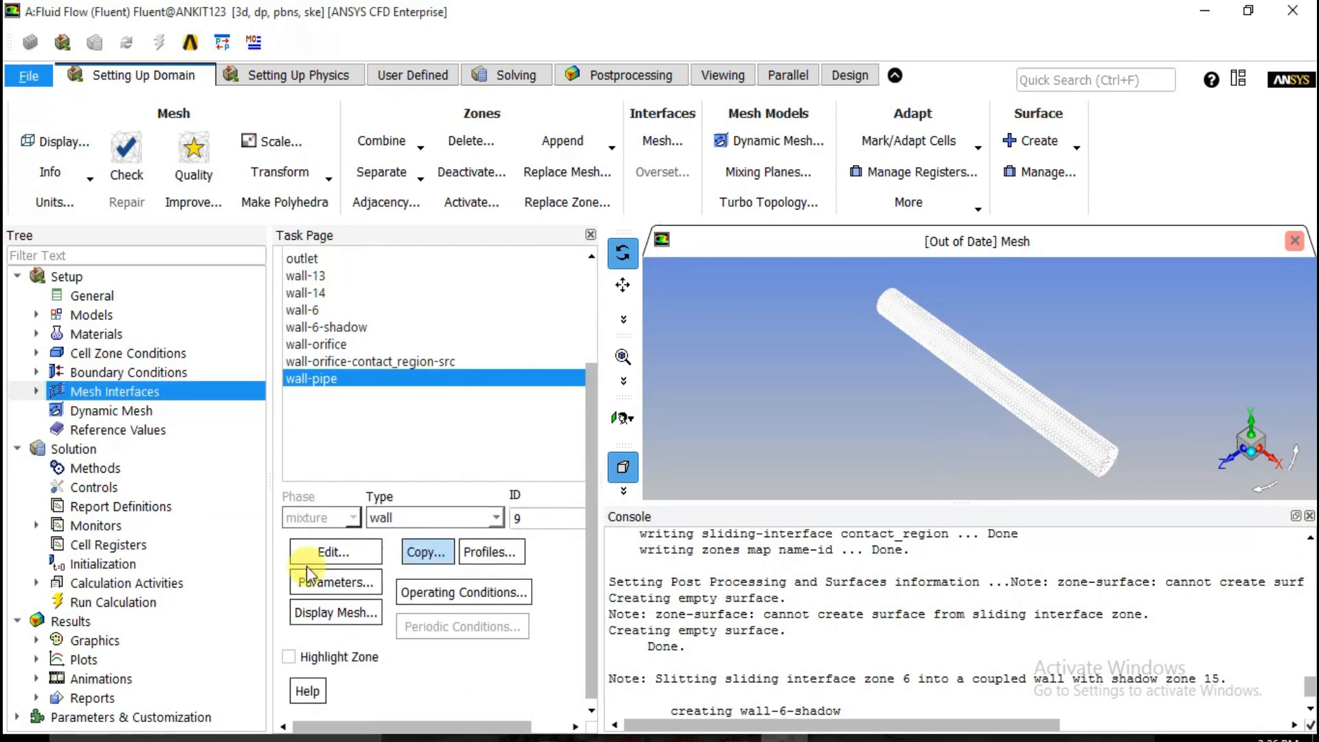
left_click(101, 558)
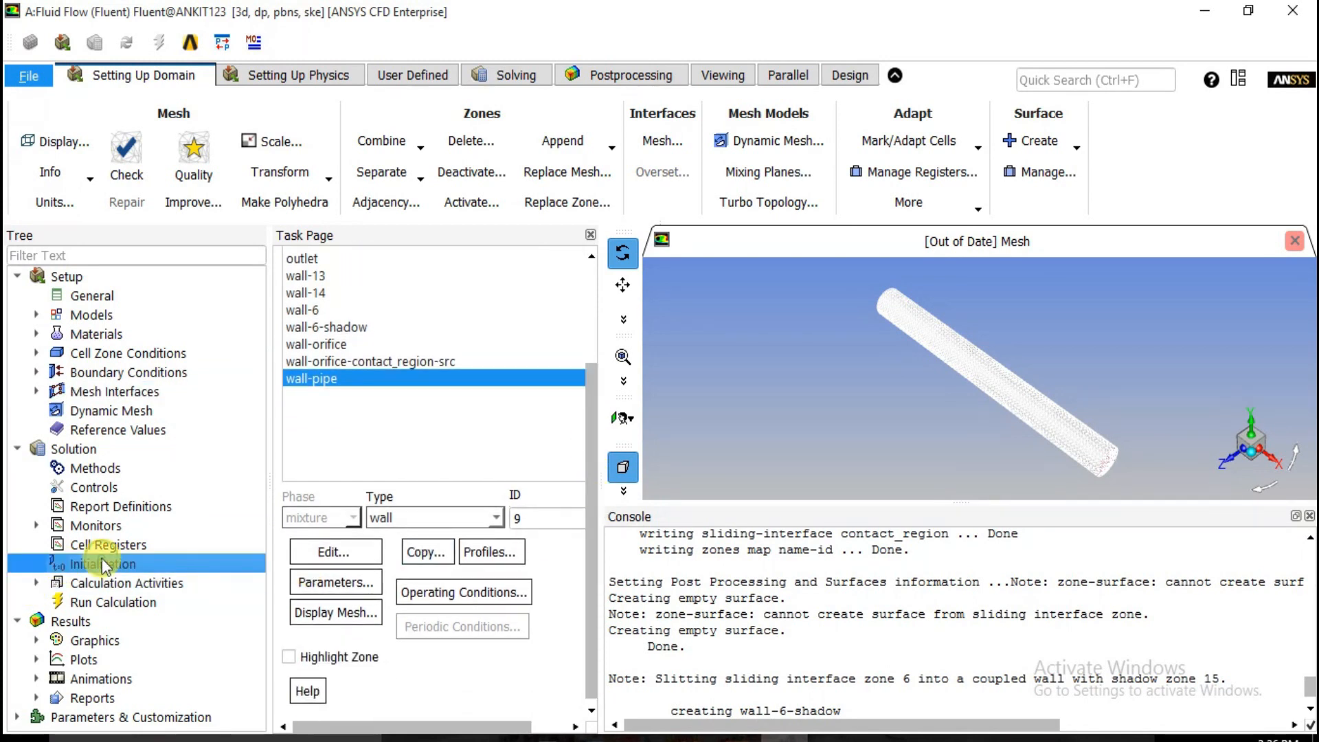
left_click(322, 335)
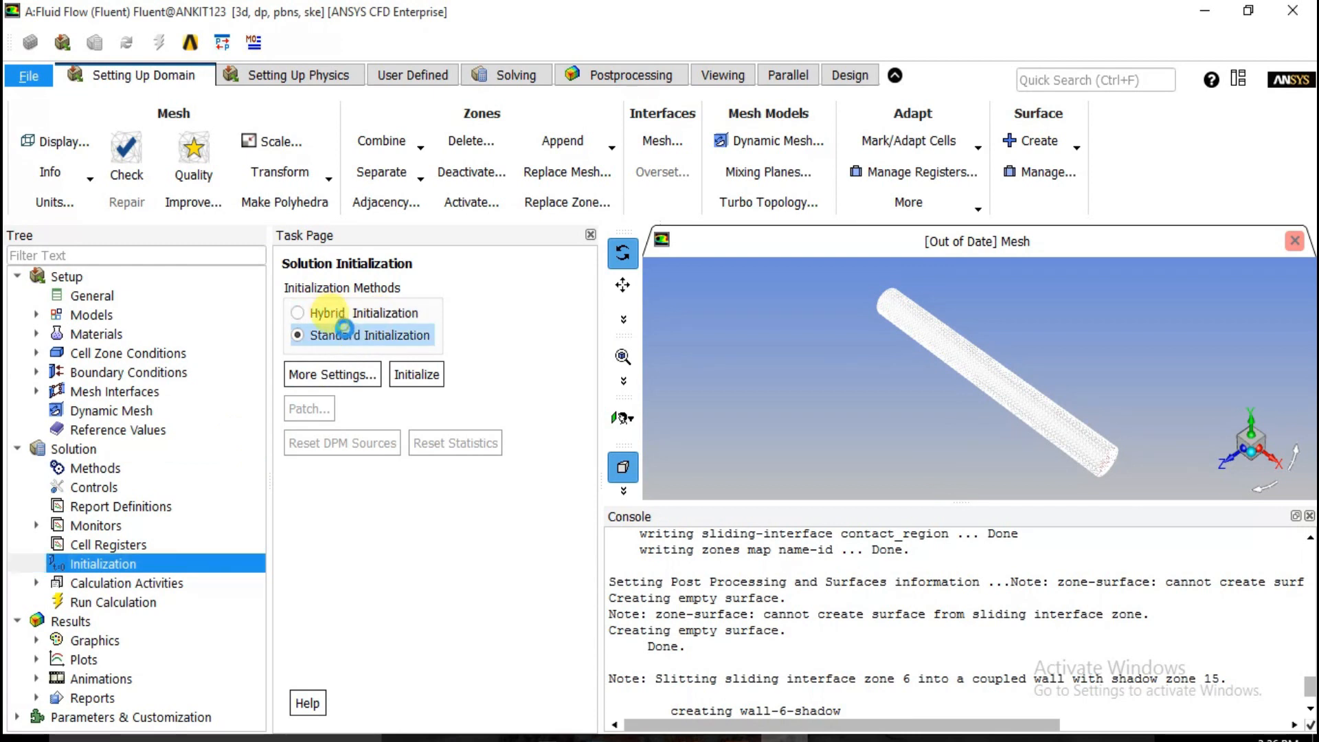
left_click(552, 385)
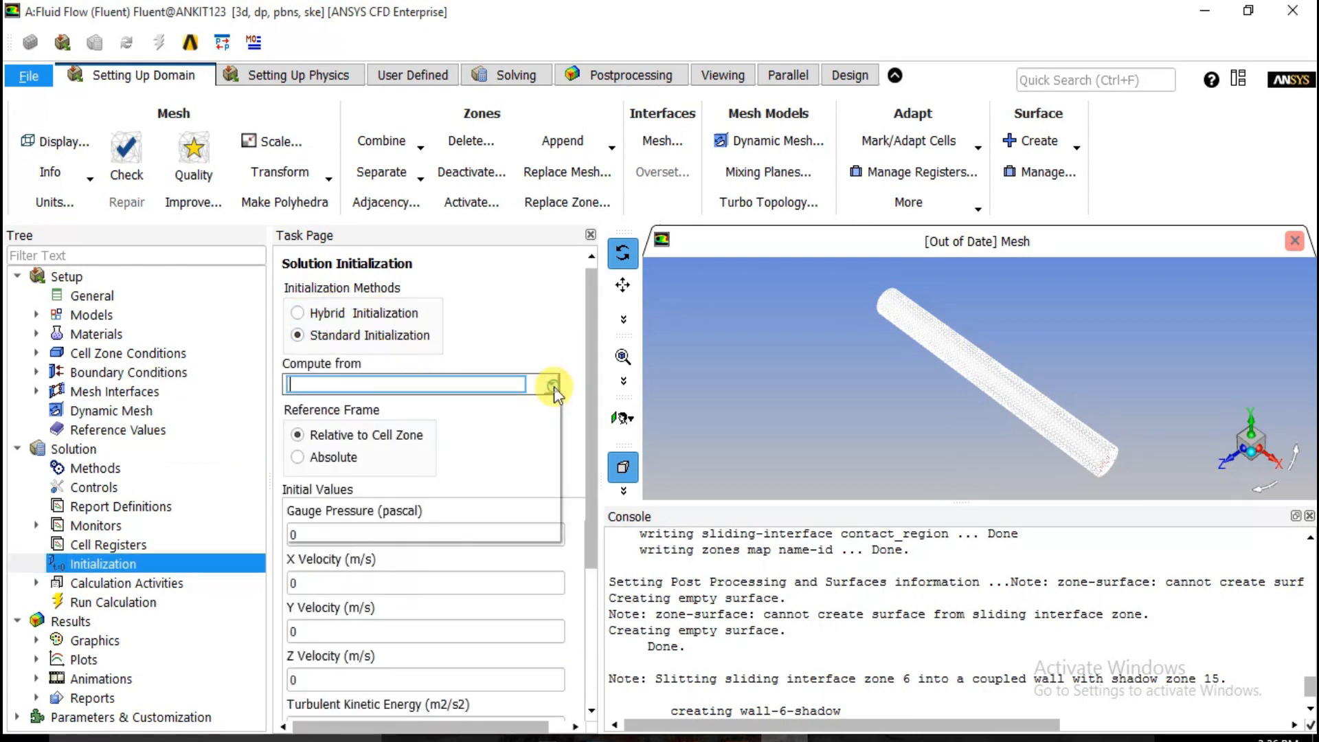
left_click(443, 496)
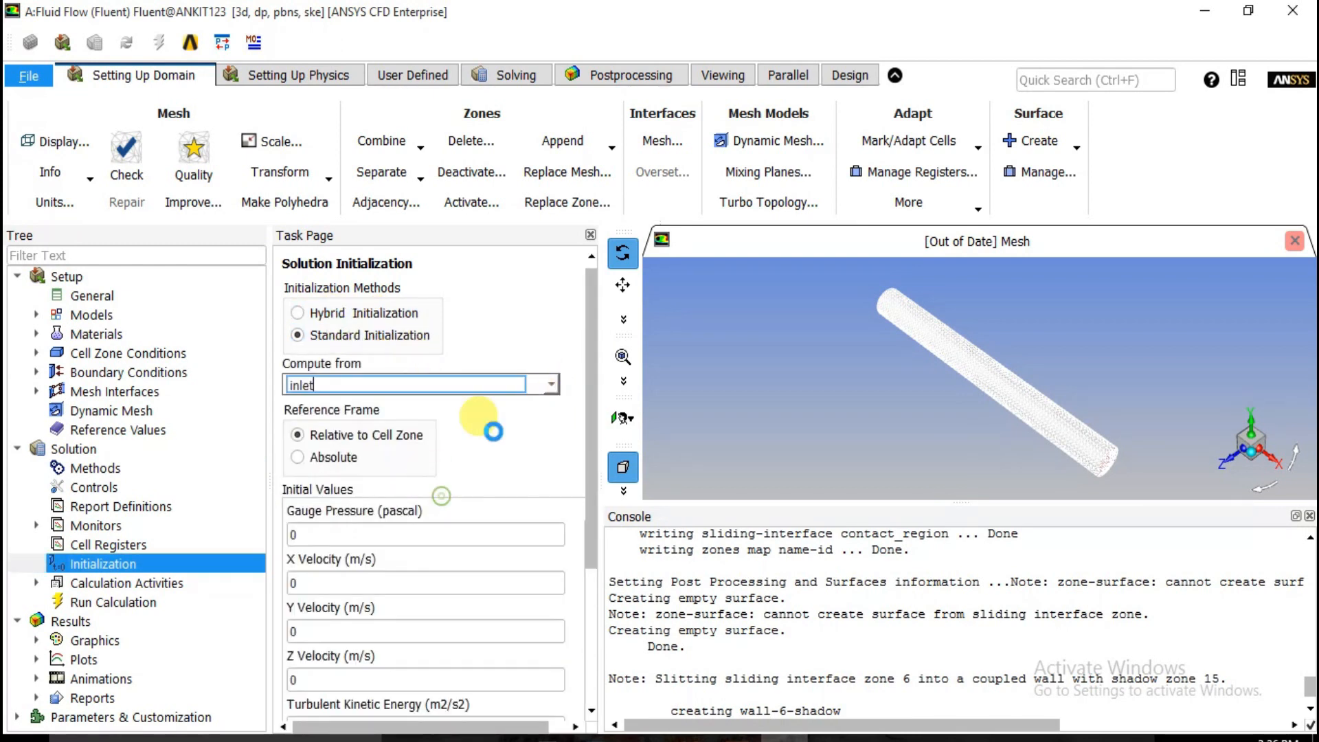
scroll(584, 403, "down", 1)
left_click_drag(584, 404, 579, 506)
left_click(315, 615)
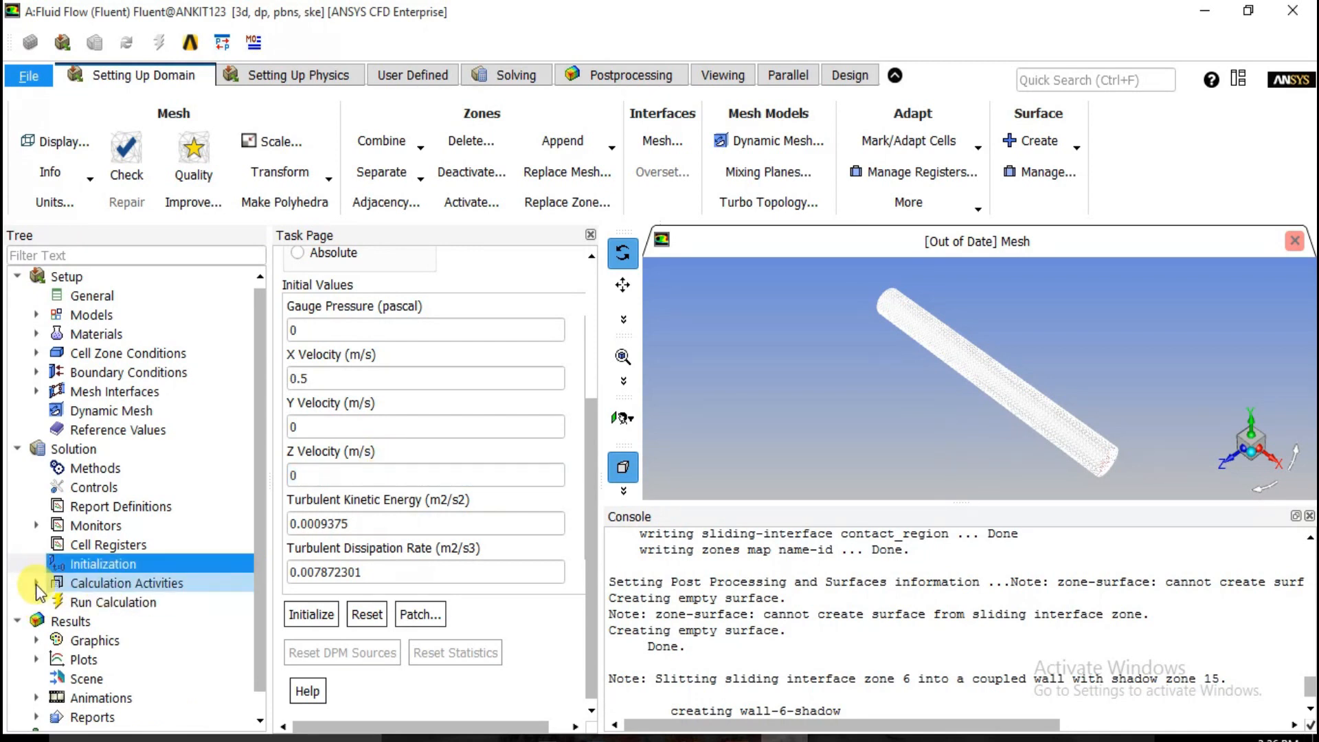
Step: Start a new solution animation definition and name it pressure
left_click(37, 583)
left_click(139, 640)
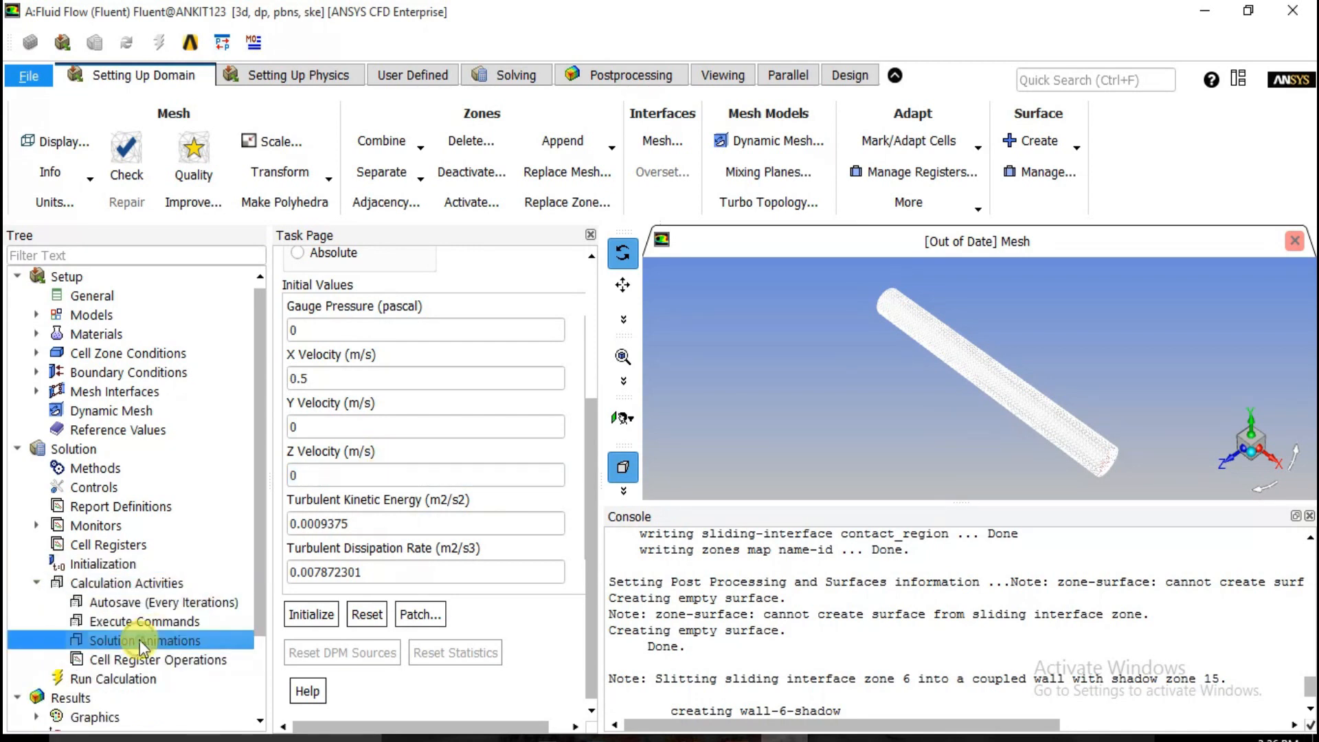
double_click(138, 640)
left_click_drag(743, 307, 537, 52)
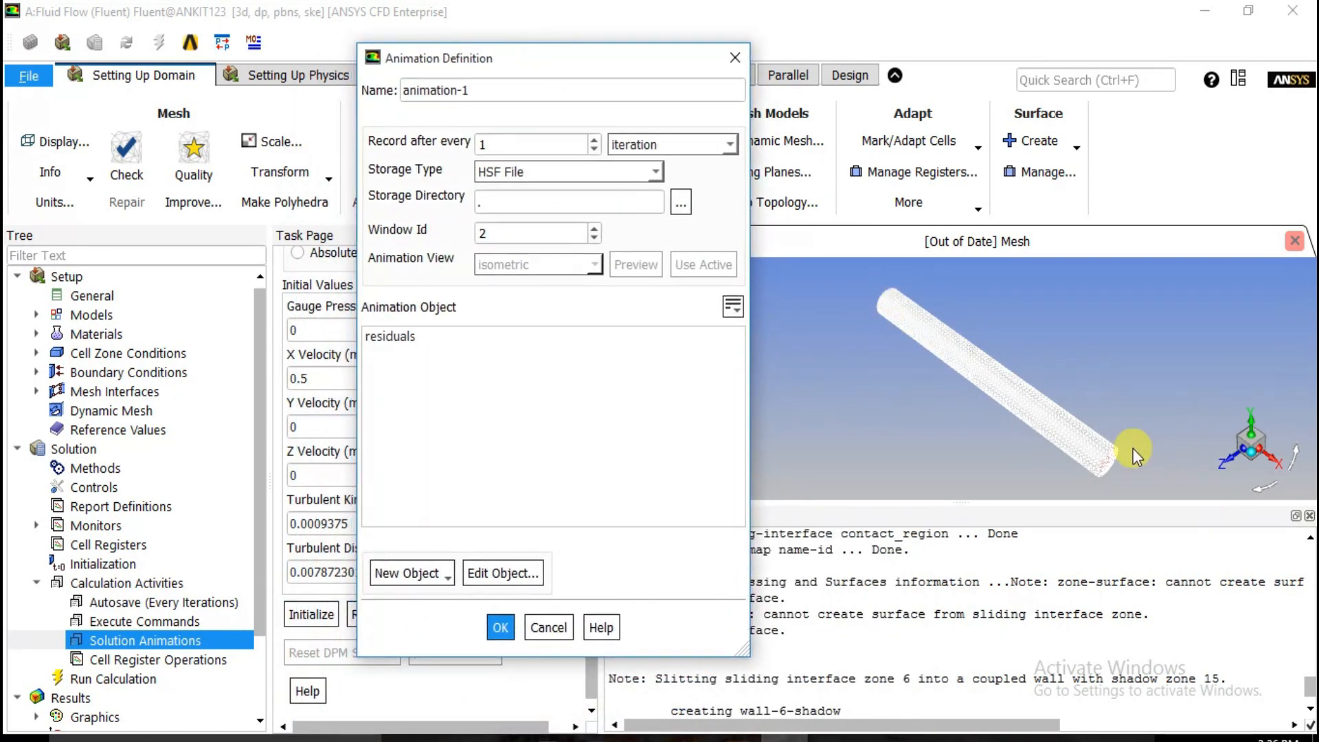
double_click(487, 85)
type("pressure")
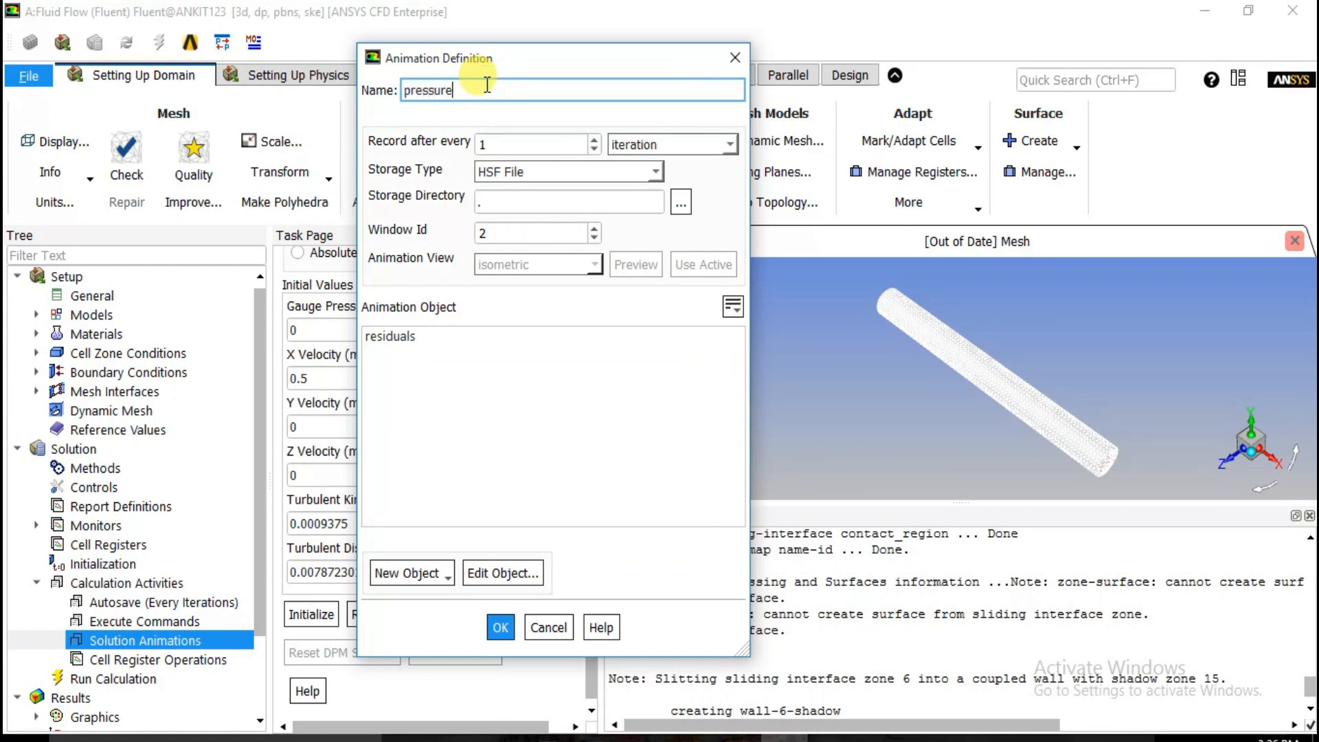
Step: Add a contours object to the pressure animation with no surfaces selected, and start a new plane surface for it
left_click(409, 570)
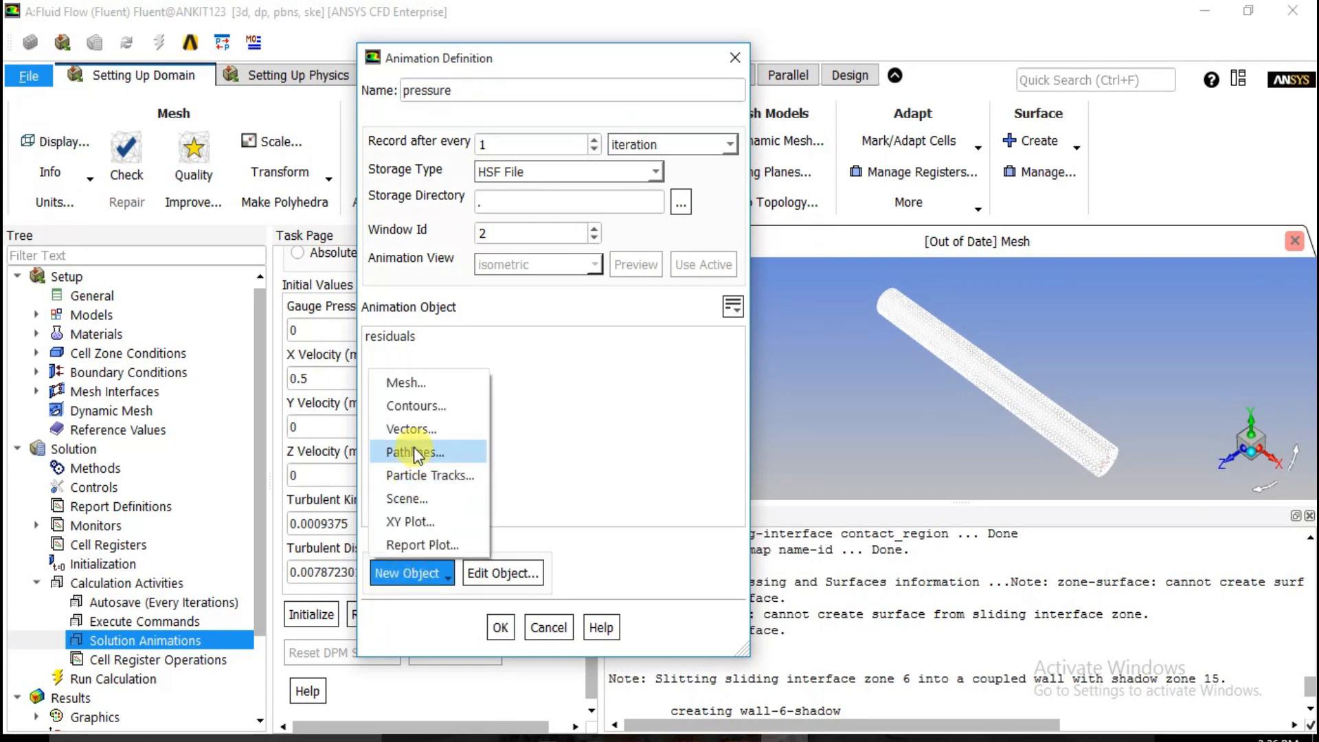
left_click(416, 406)
left_click_drag(707, 322, 382, 106)
left_click(718, 301)
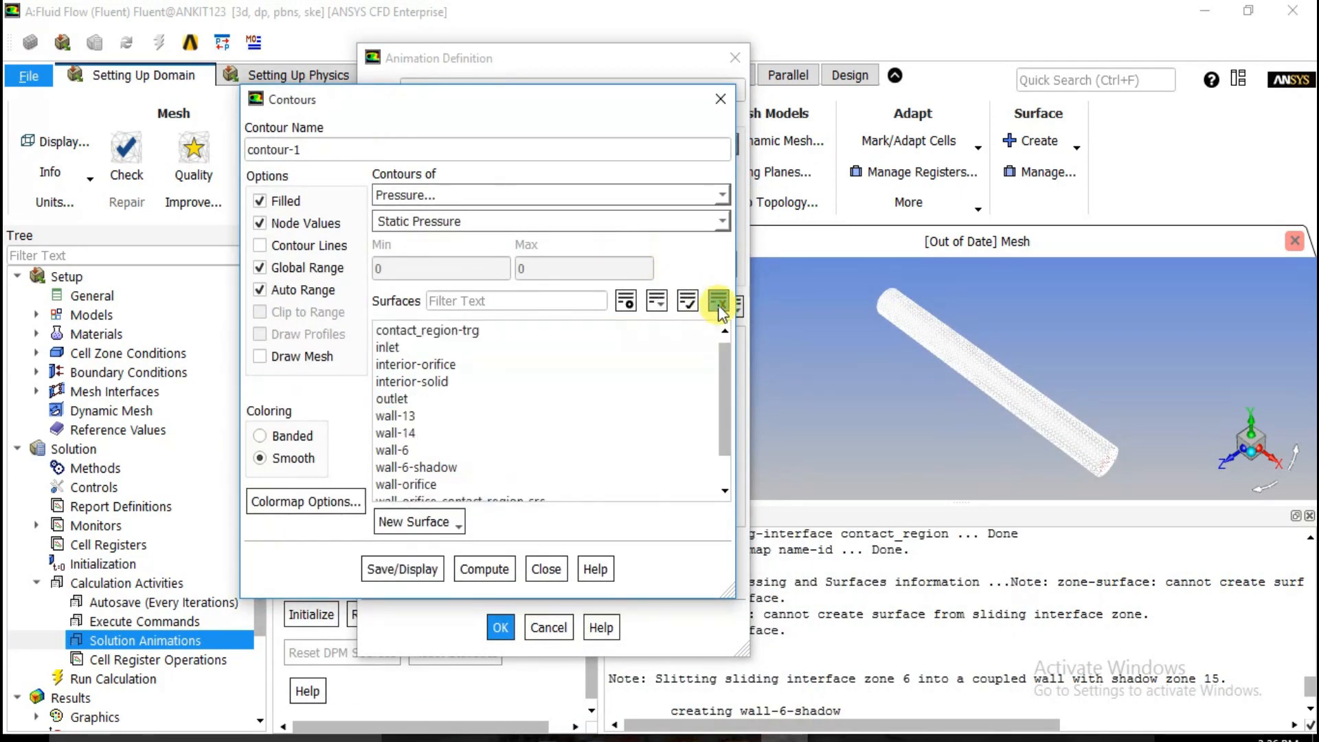
left_click(439, 525)
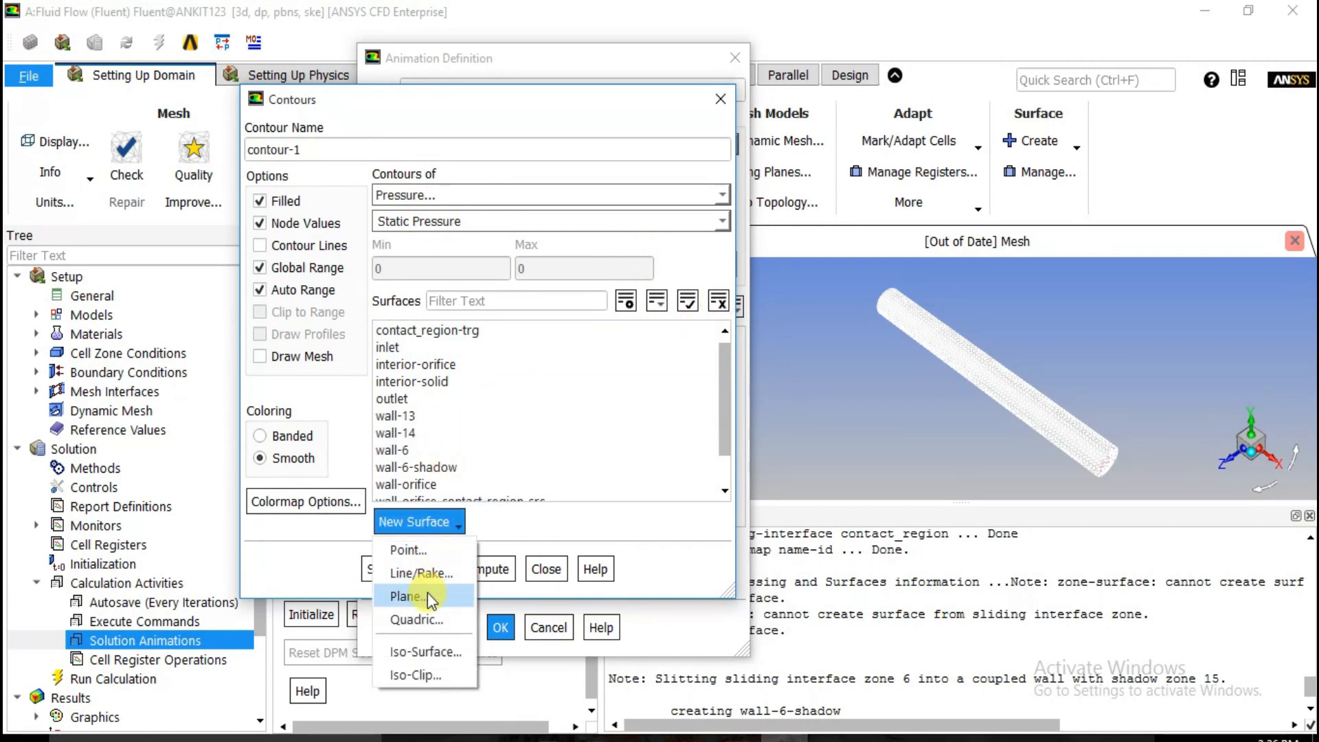
left_click(427, 594)
left_click_drag(796, 313, 473, 36)
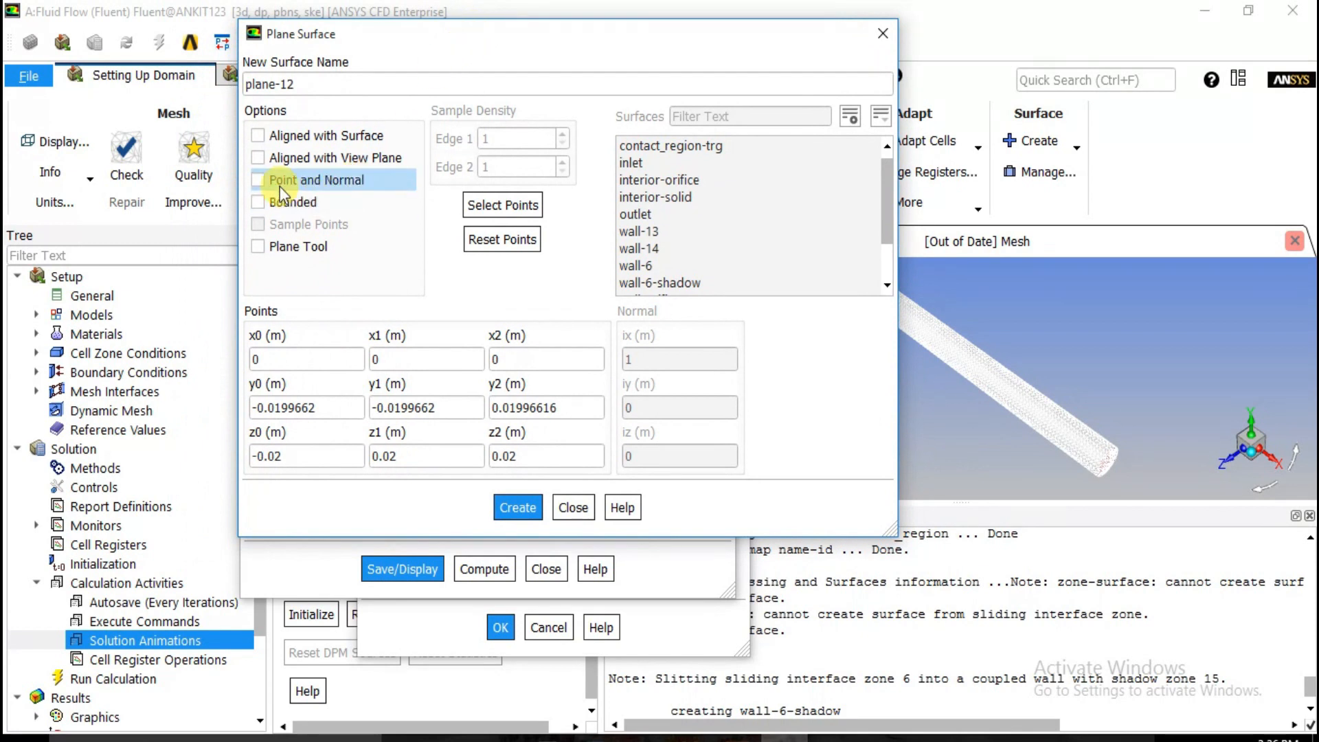
left_click(259, 183)
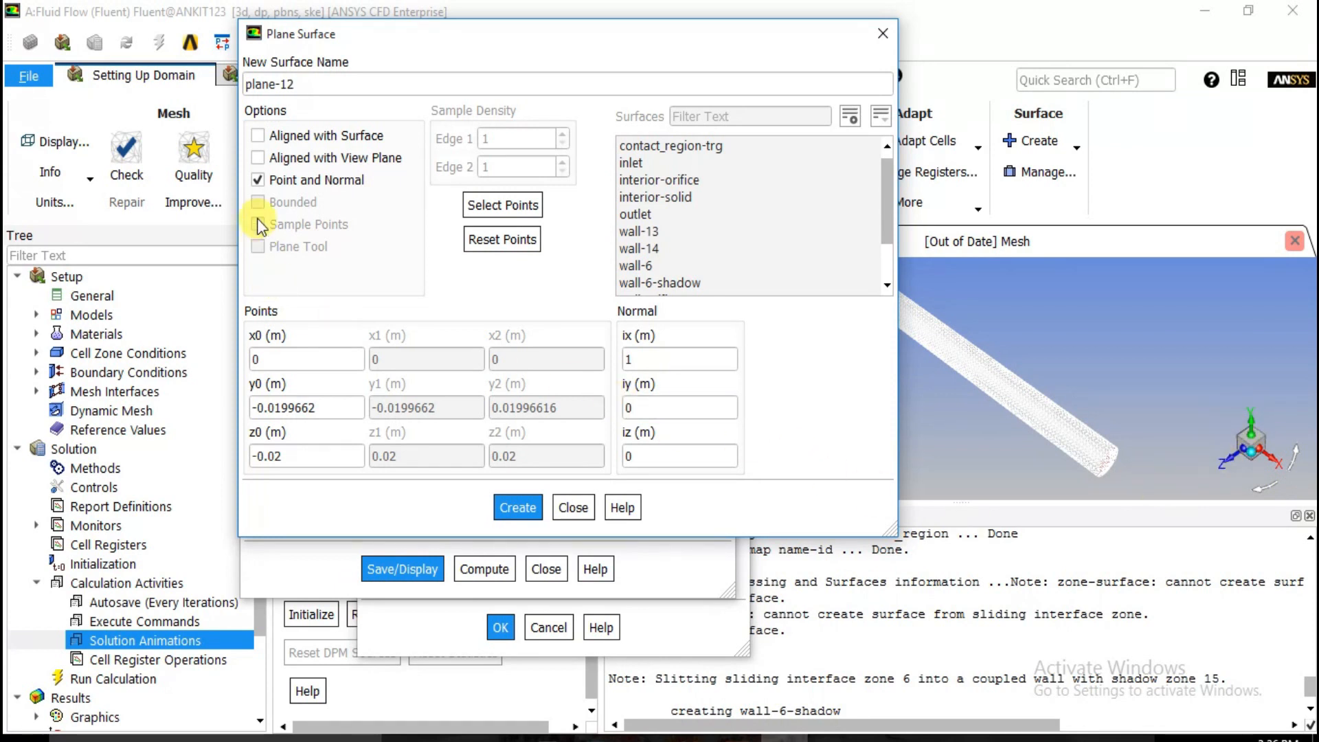
left_click(656, 362)
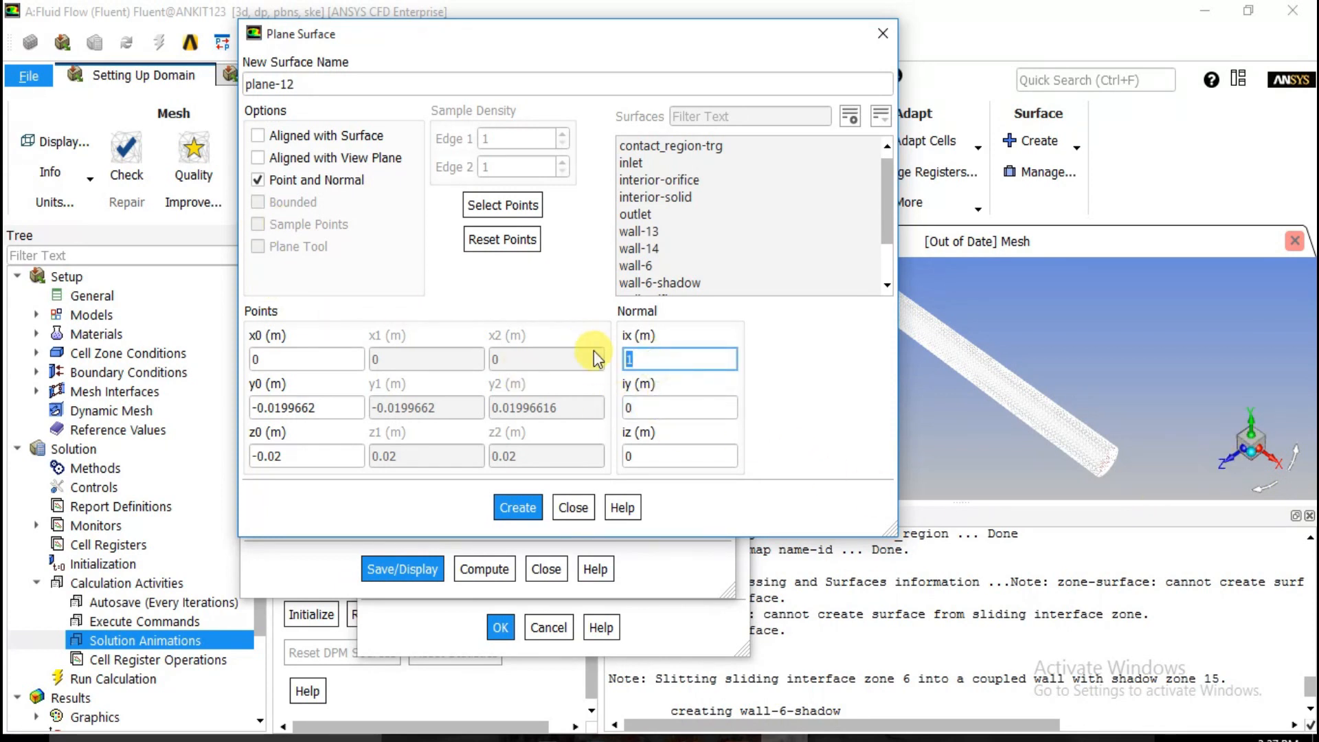
type("0")
left_click(639, 457)
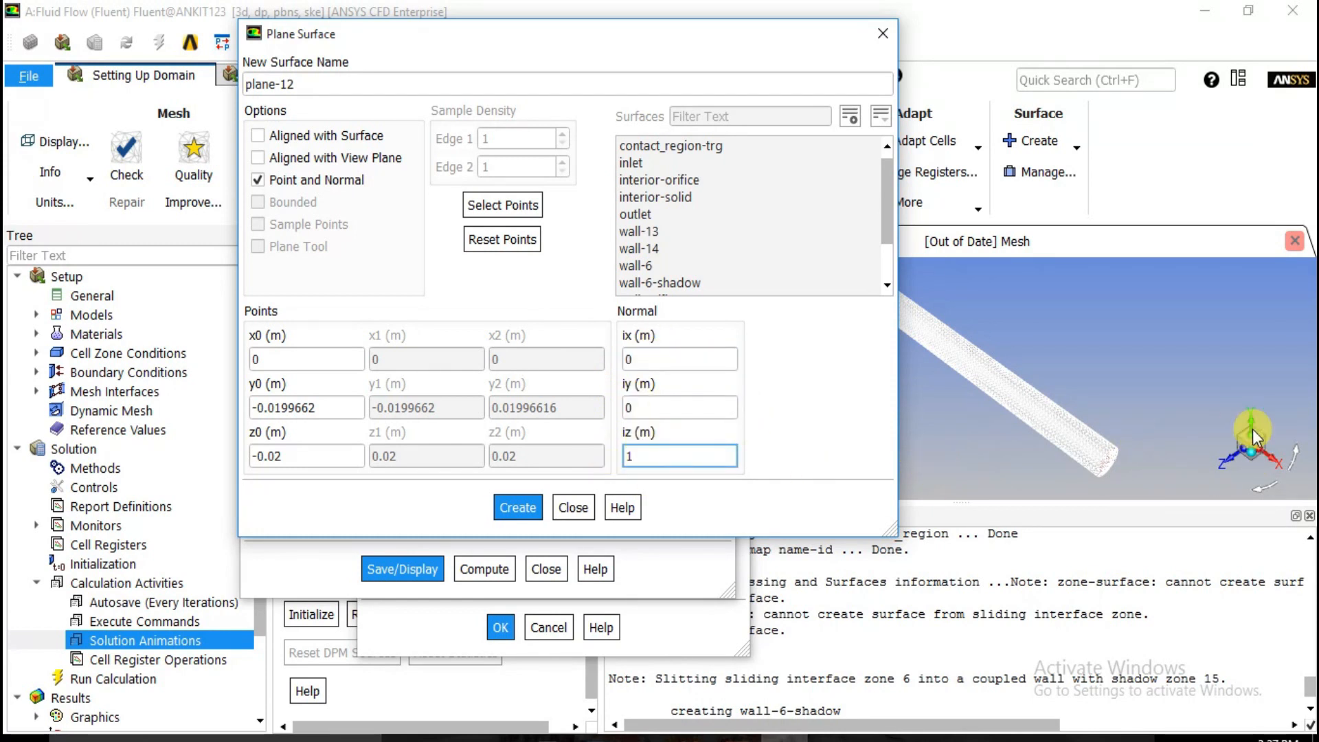
left_click(286, 179)
Step: Set the z0, z1 and z2 coordinates of the new plane surface's three points to 0 m
left_click_drag(430, 40, 375, 5)
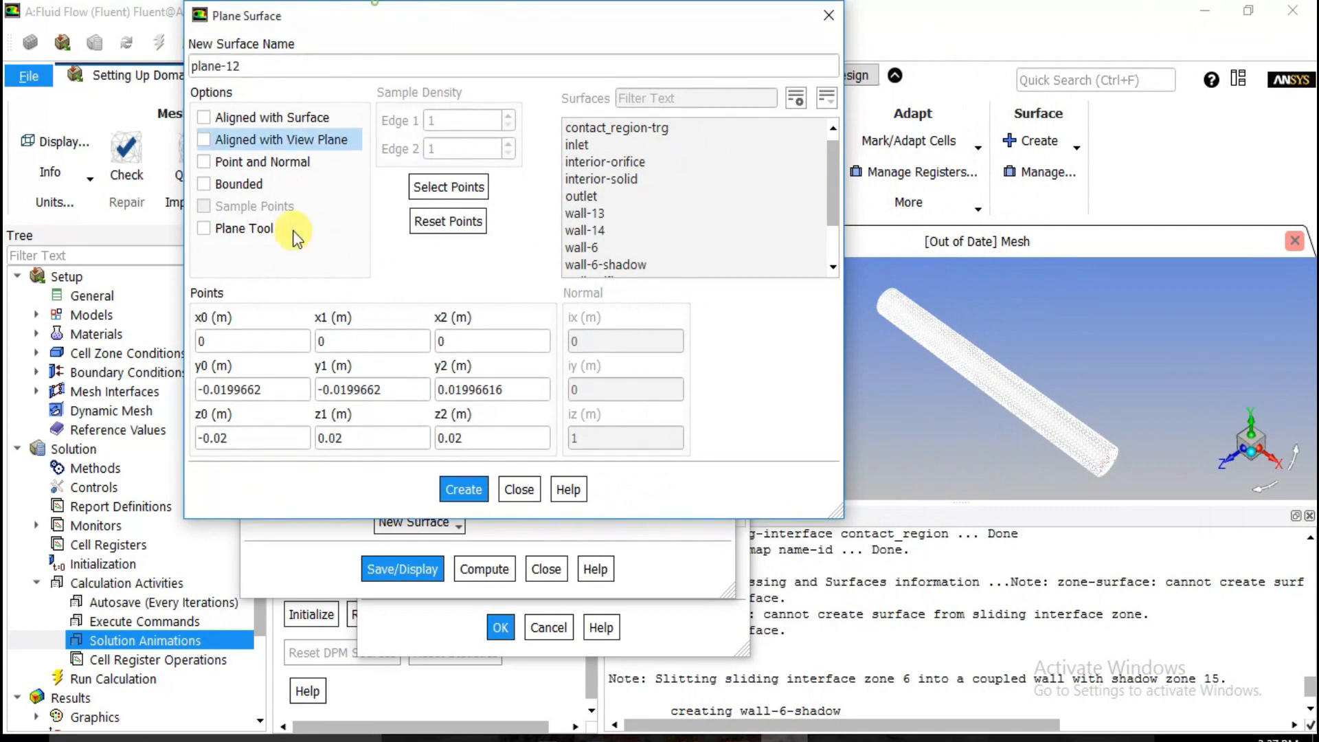
left_click_drag(236, 444, 179, 438)
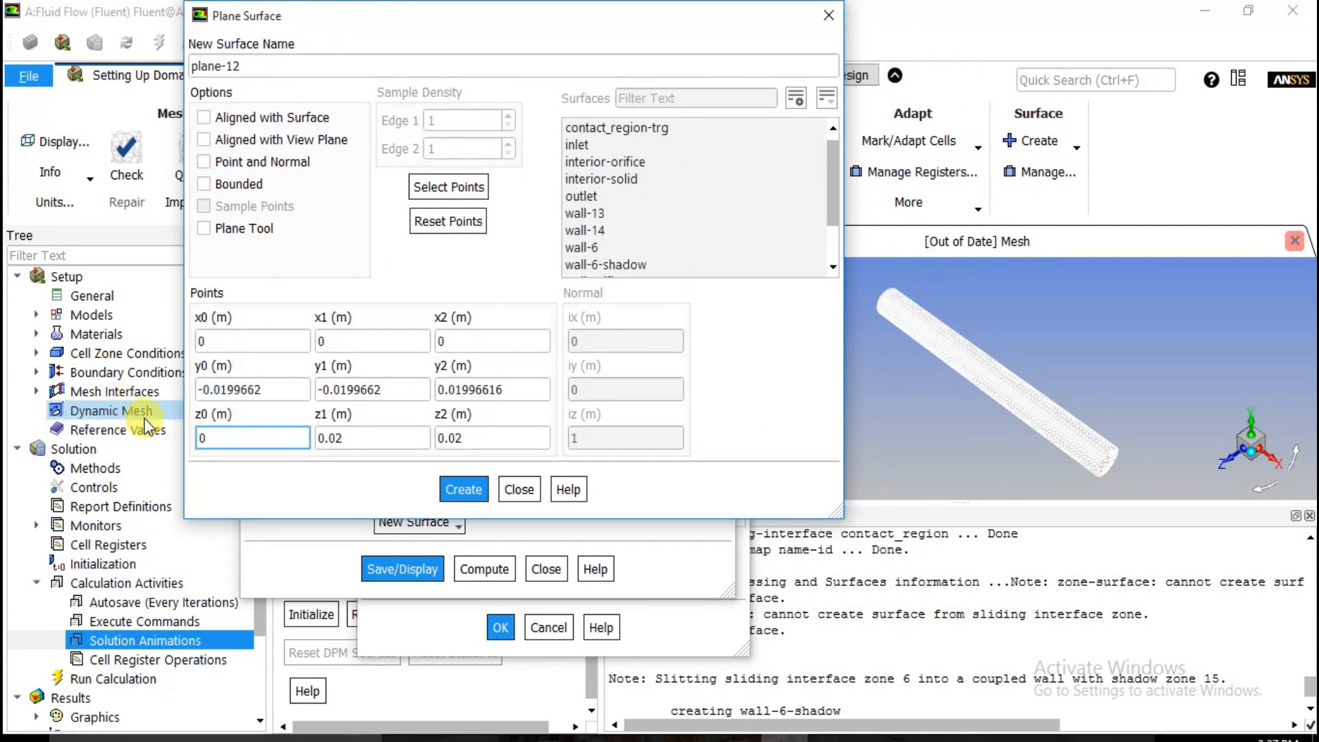
left_click_drag(348, 435, 284, 408)
type("0")
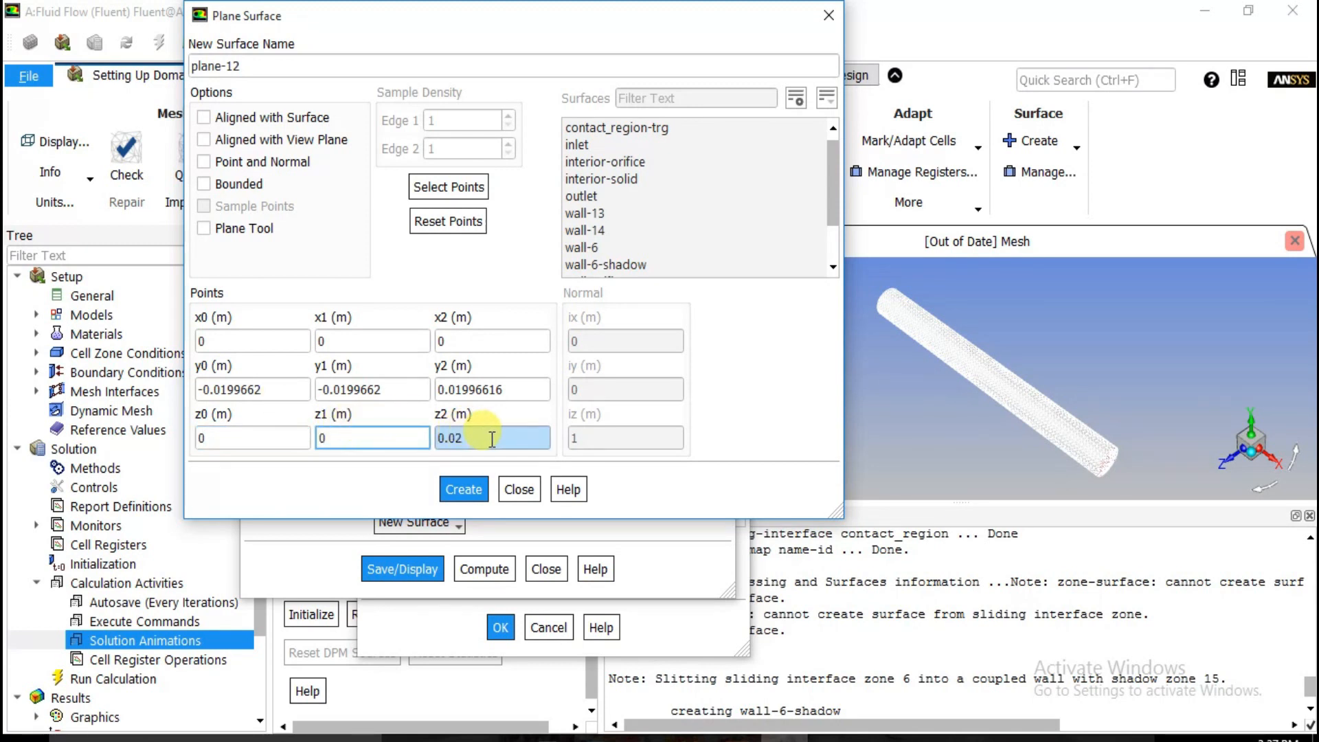
left_click_drag(489, 437, 370, 420)
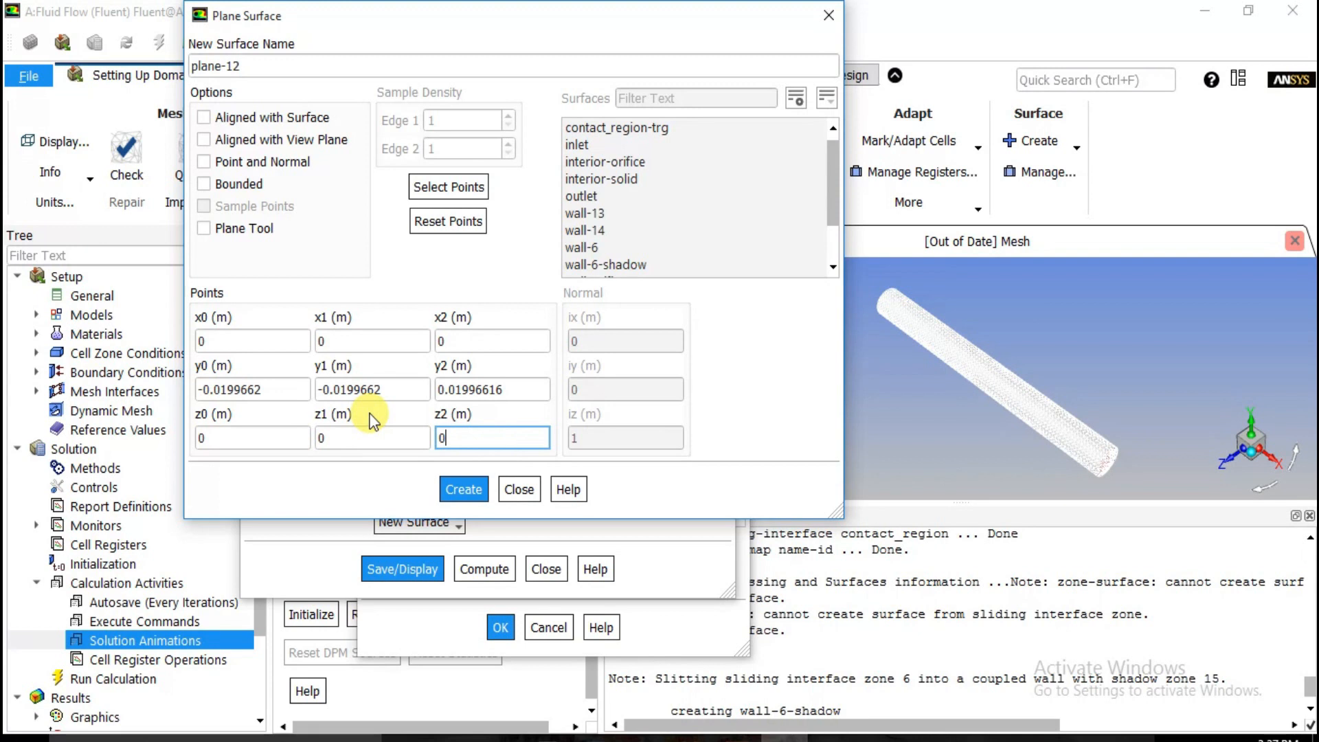
Step: Set the plane surface's y0 coordinate to 0 m and its y1 and y2 coordinates to 0.2 m
left_click_drag(273, 390, 190, 380)
type("0")
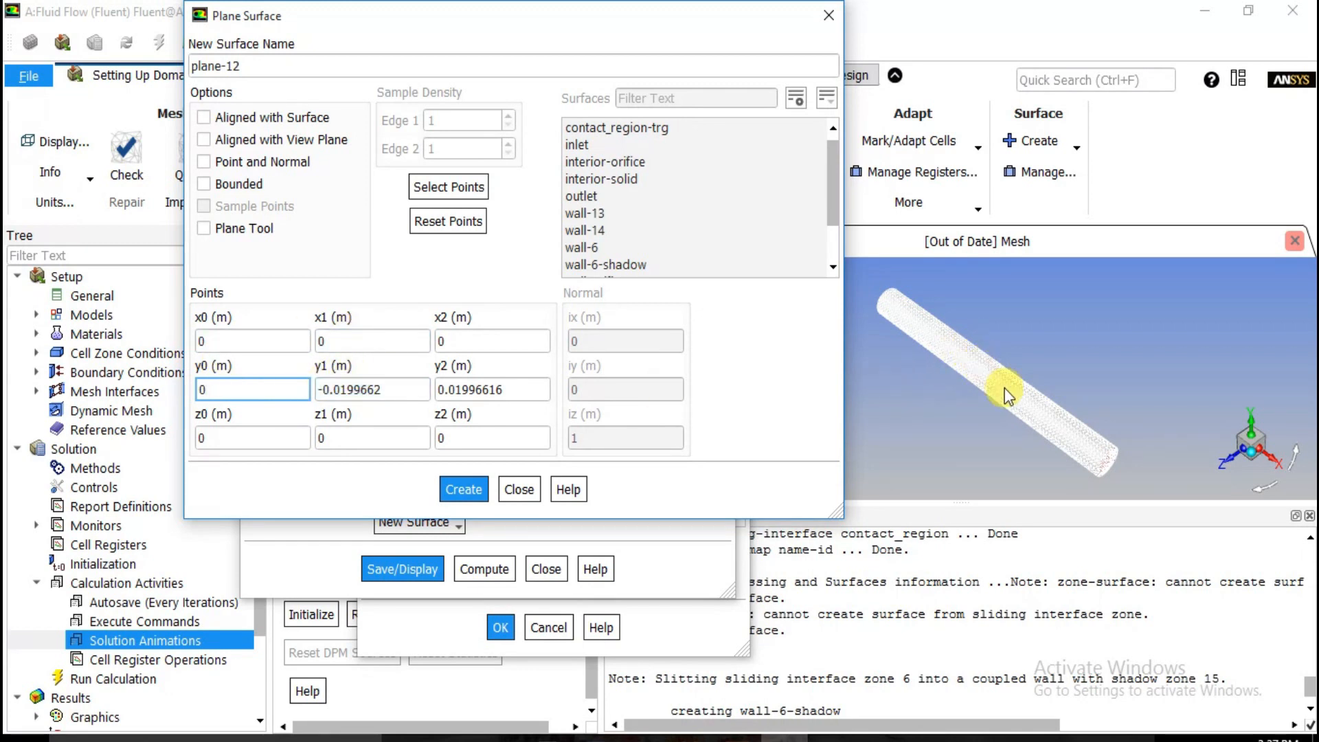
double_click(406, 388)
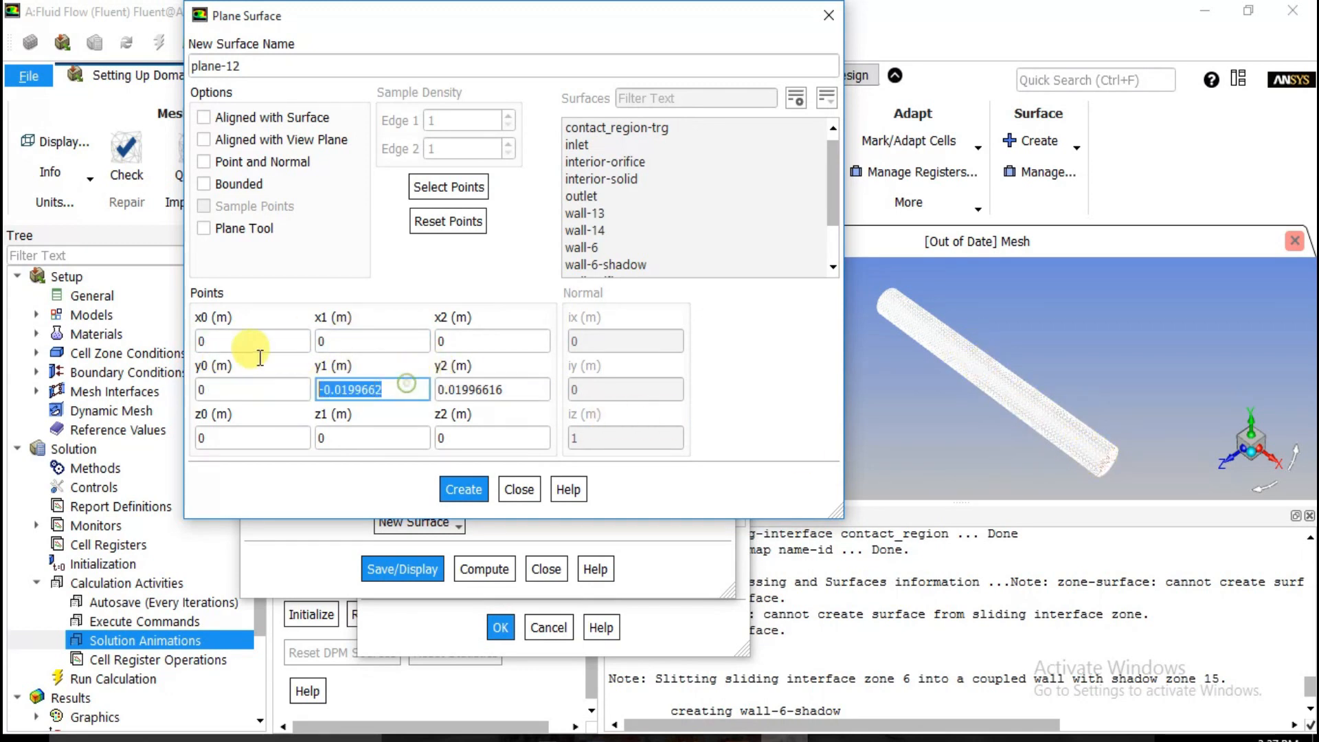
type("0.")
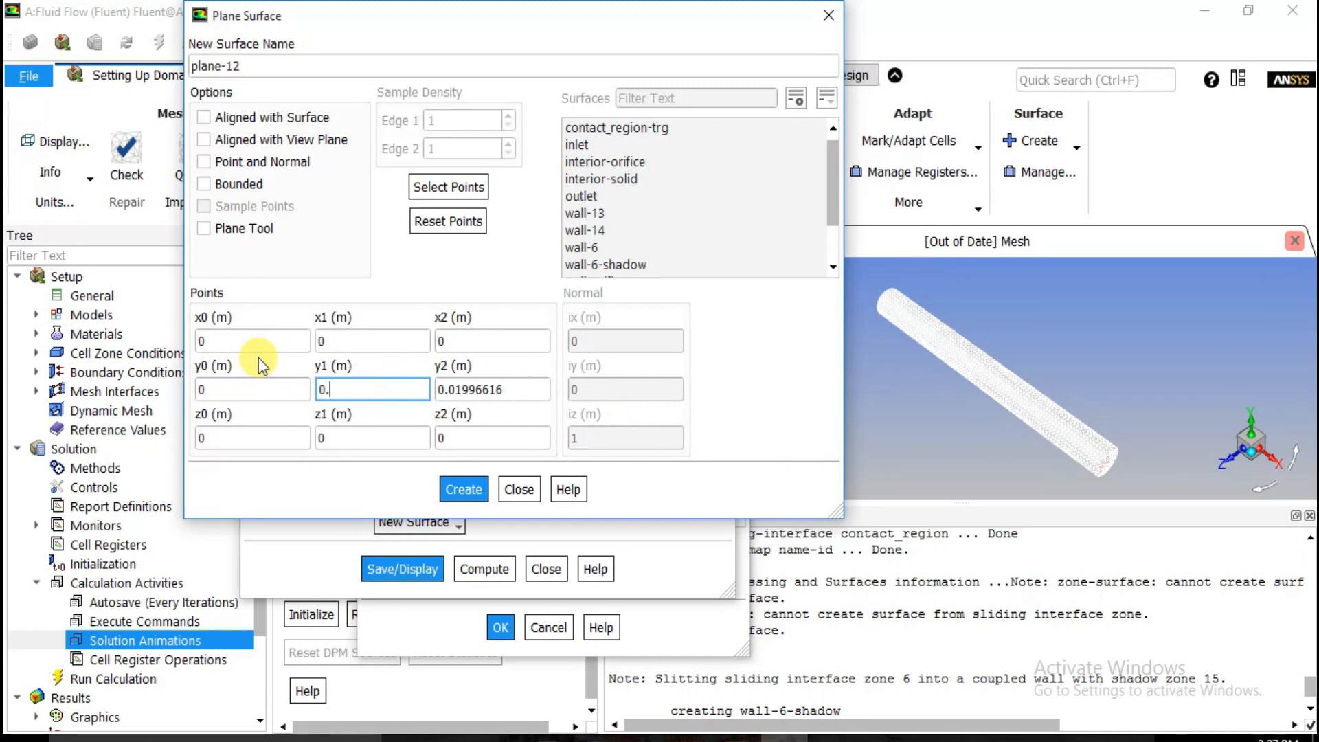
type("2")
double_click(485, 391)
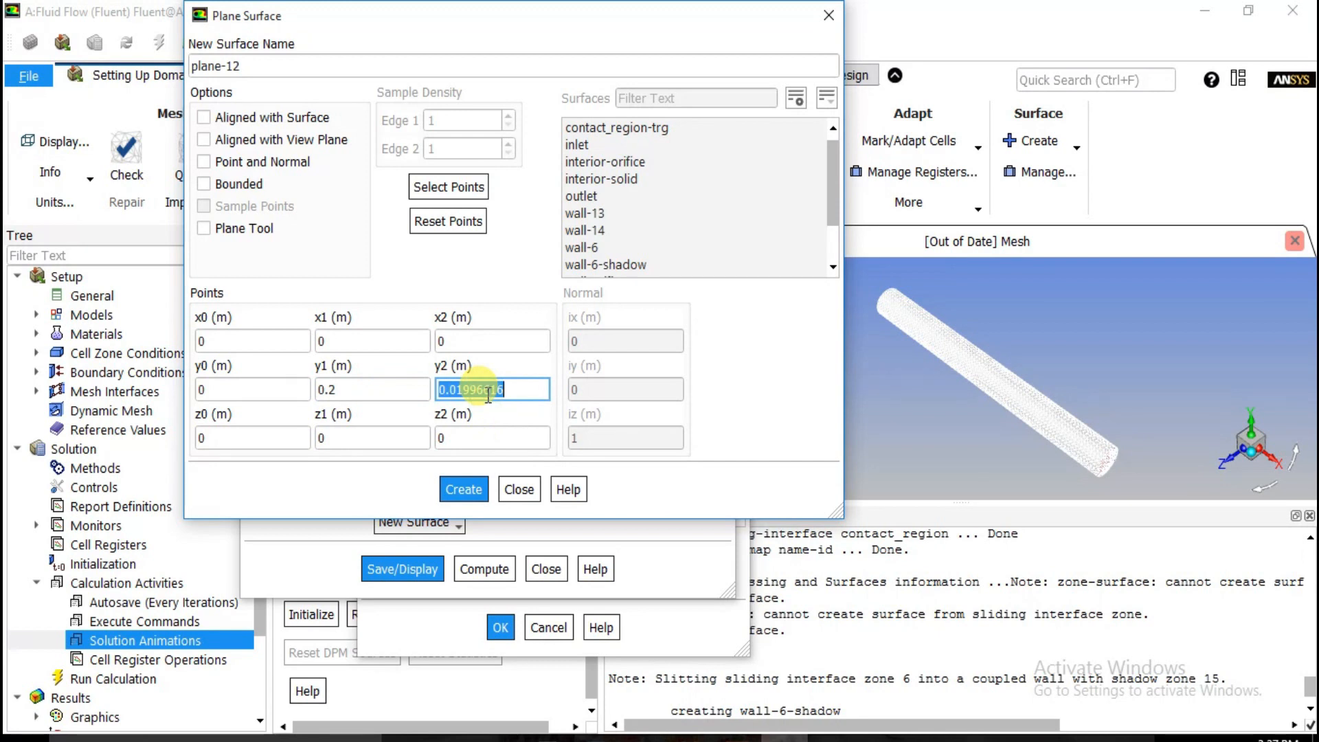
type("0.2")
Step: Set the plane surface's x1 and x2 coordinates to 0.2 m and create the plane as plane-12
double_click(353, 333)
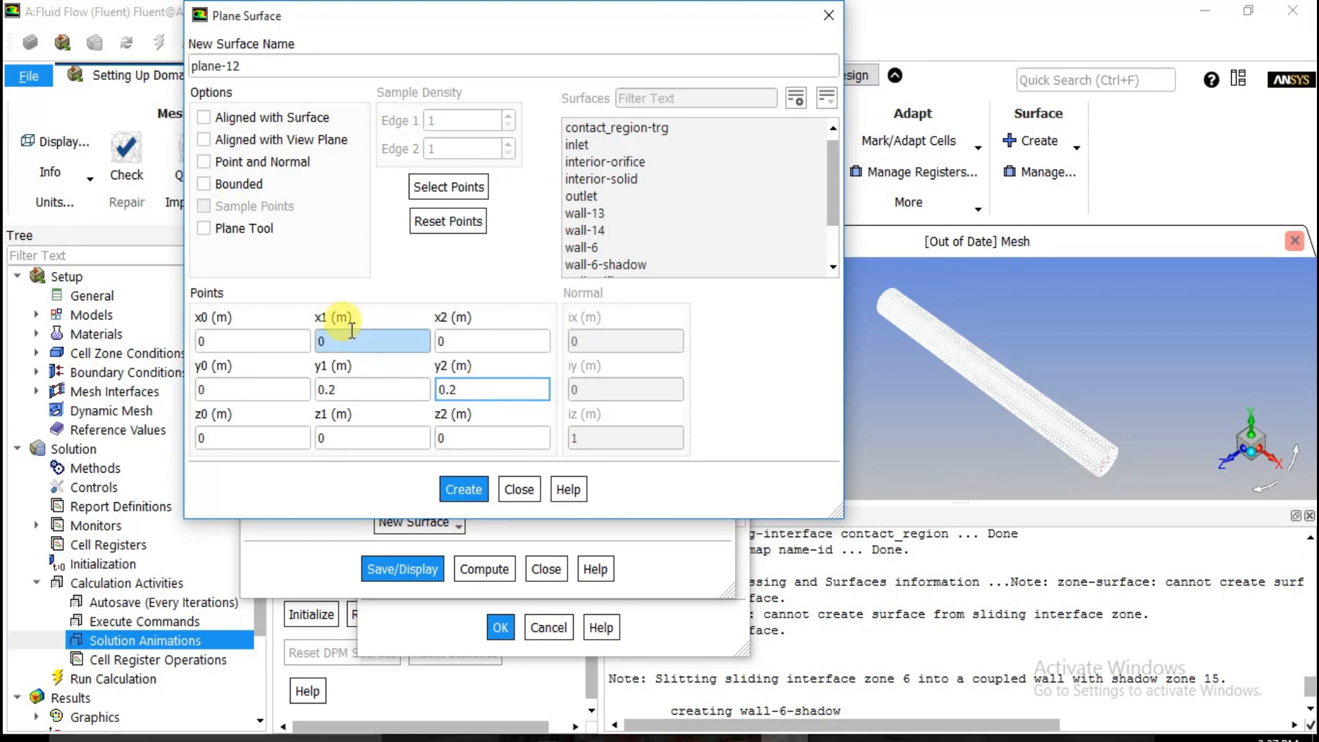
double_click(352, 331)
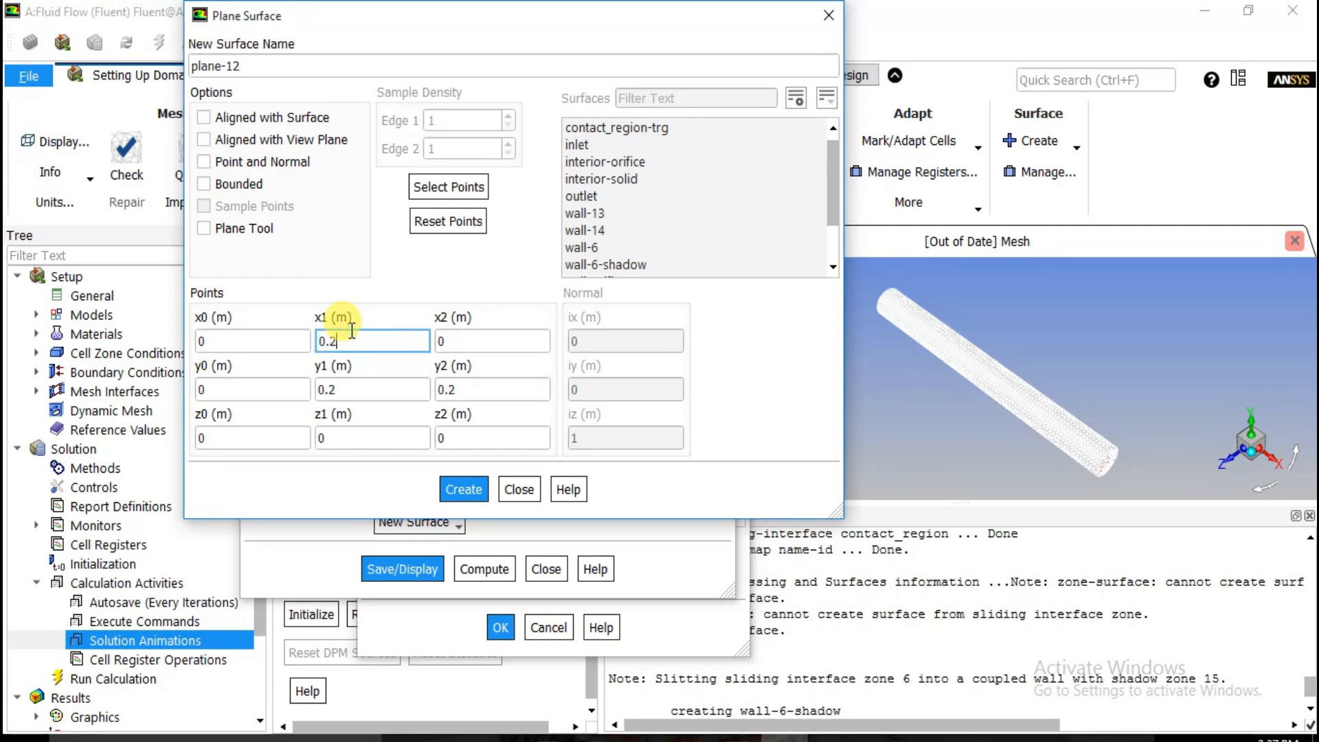
left_click(474, 339)
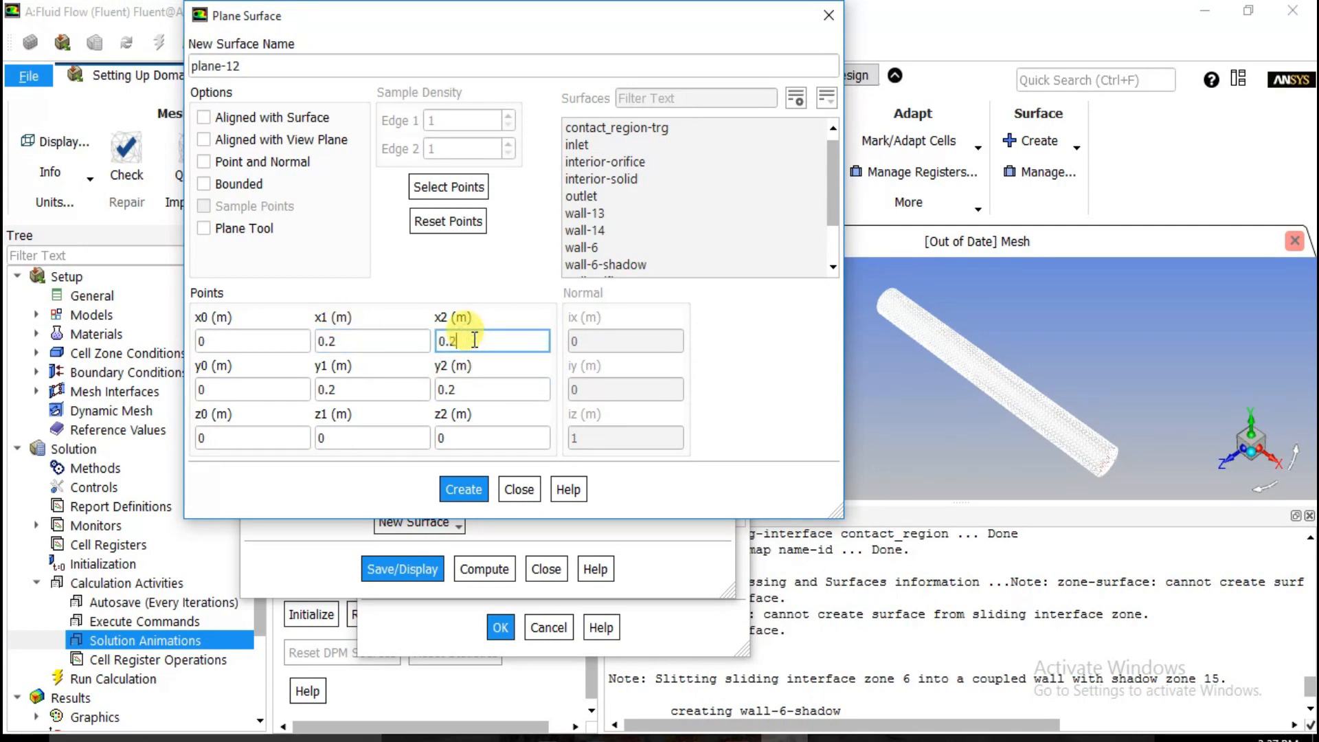
left_click(463, 489)
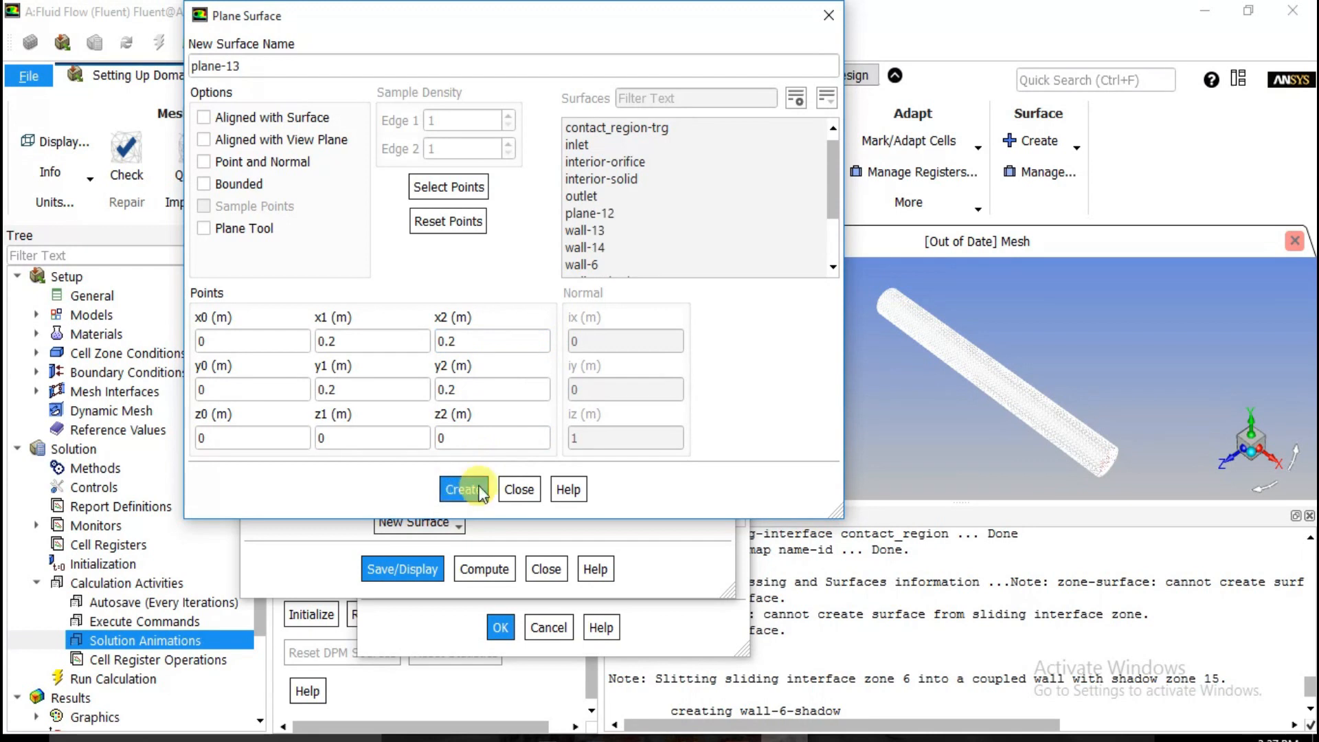
left_click(519, 488)
Step: Save and display the static pressure contours on plane-12, keeping Pressure as the contour quantity
left_click(412, 416)
left_click(410, 563)
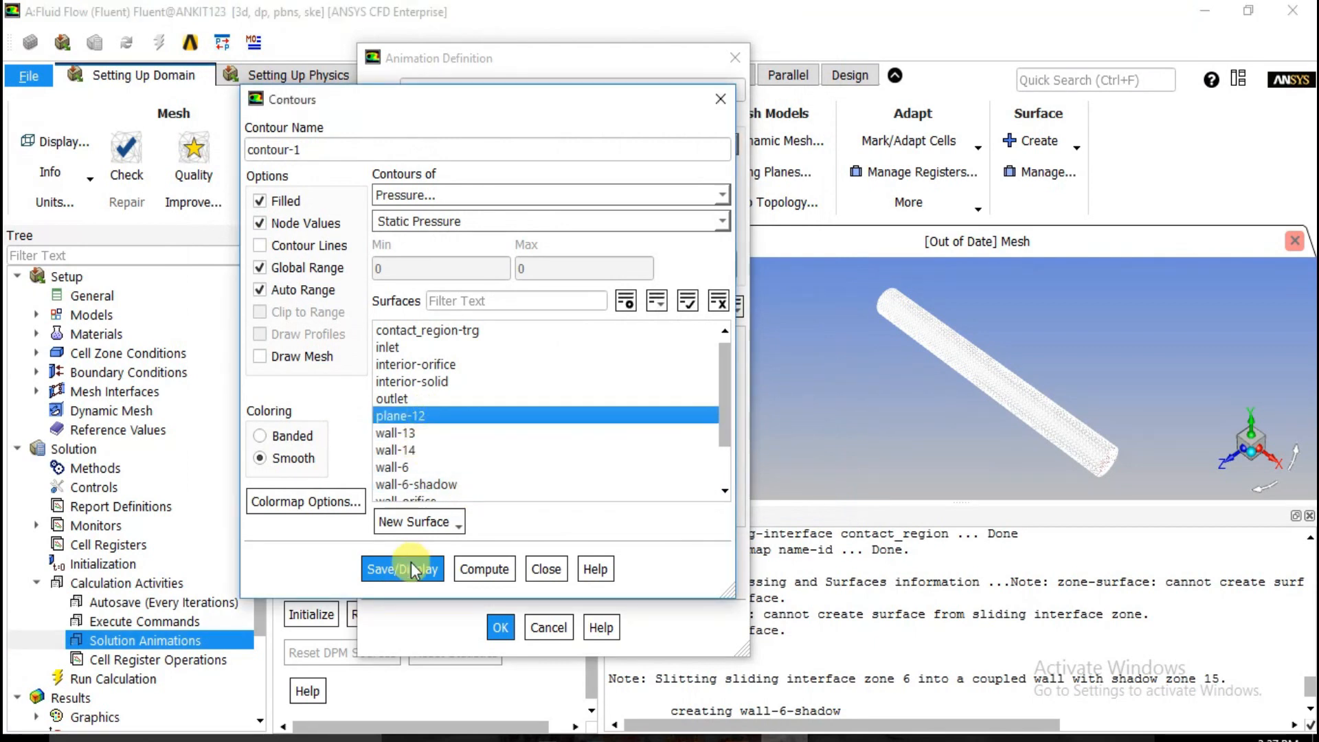
left_click_drag(1235, 464, 1278, 420)
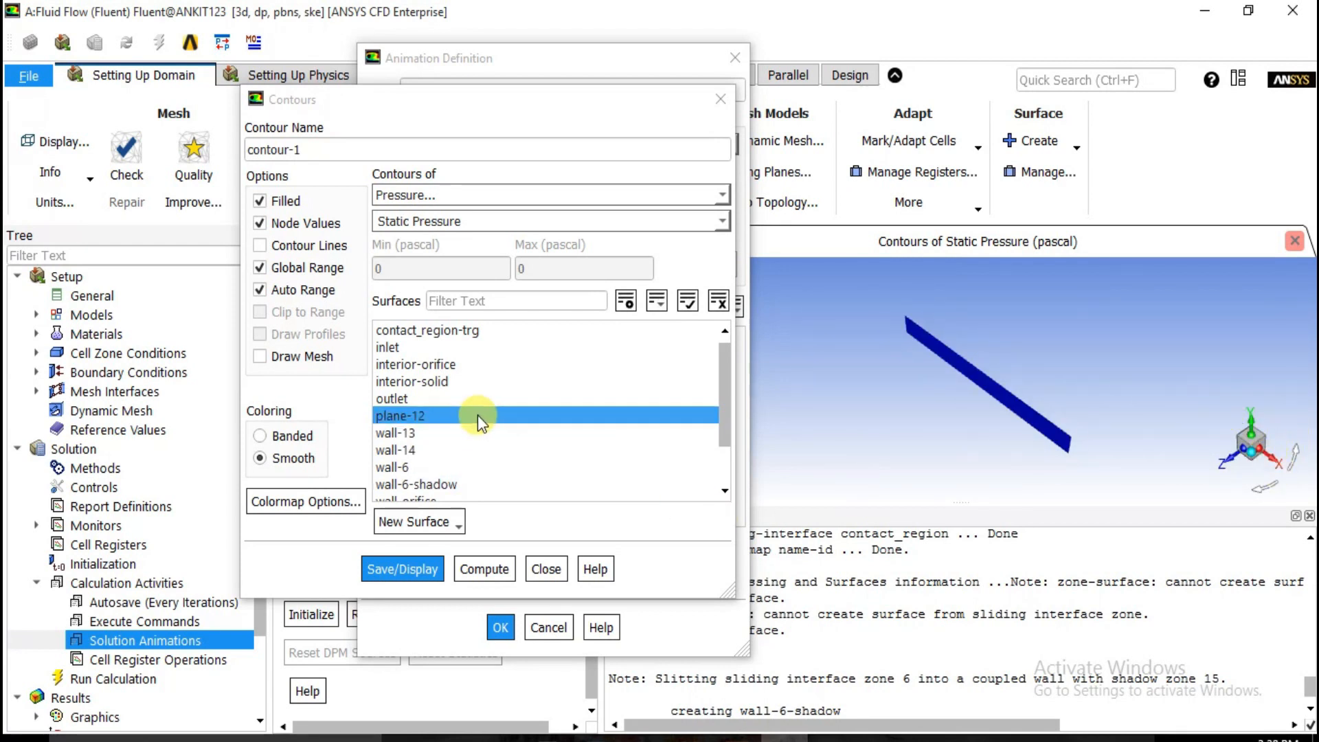
left_click(410, 196)
left_click(406, 208)
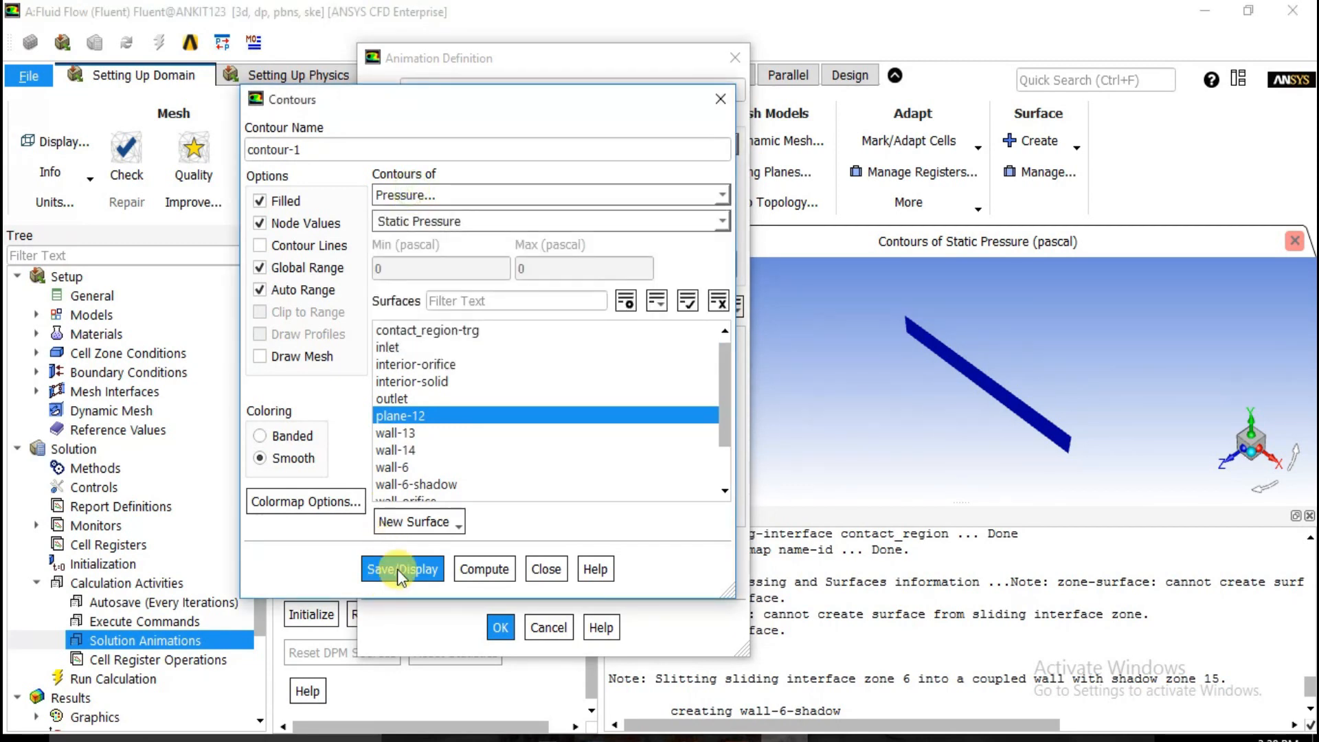
Step: Assign contour-1 as the animation object of the pressure animation, set its view to front and save the definition
left_click(542, 567)
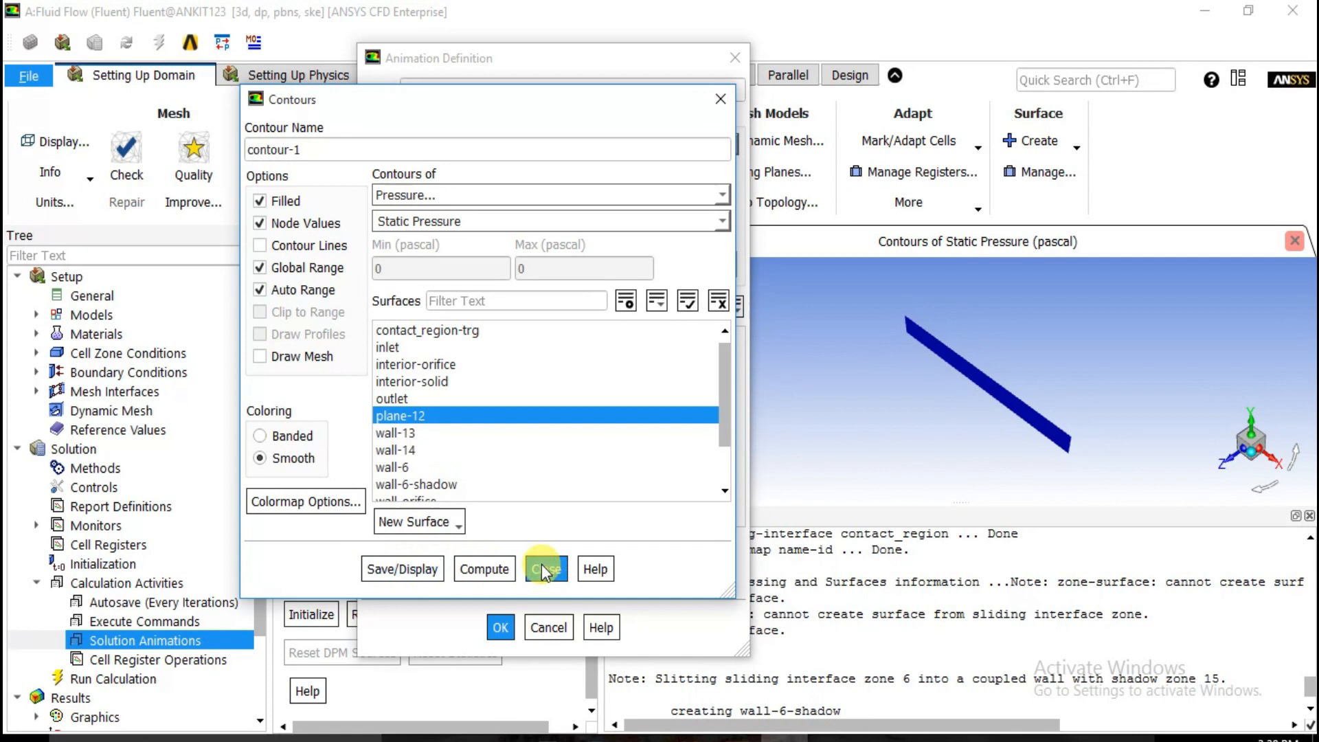
left_click(431, 352)
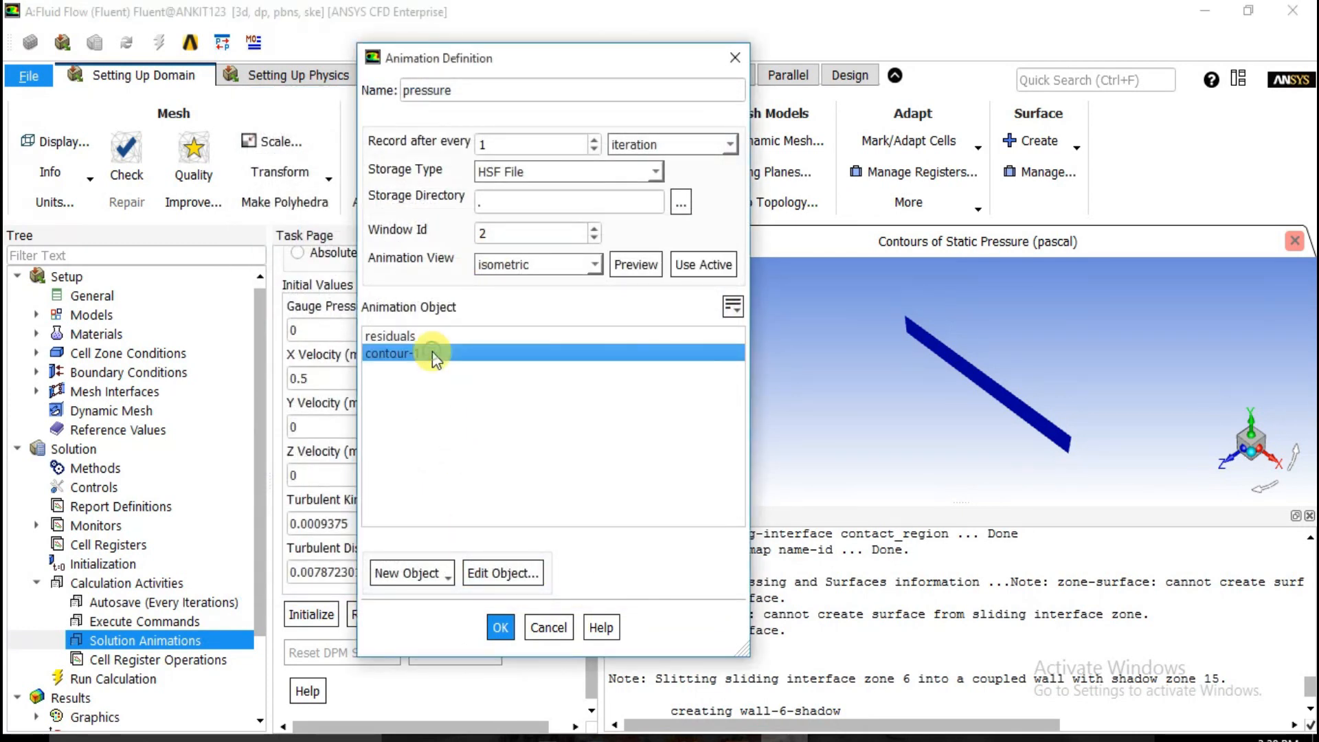
left_click(522, 266)
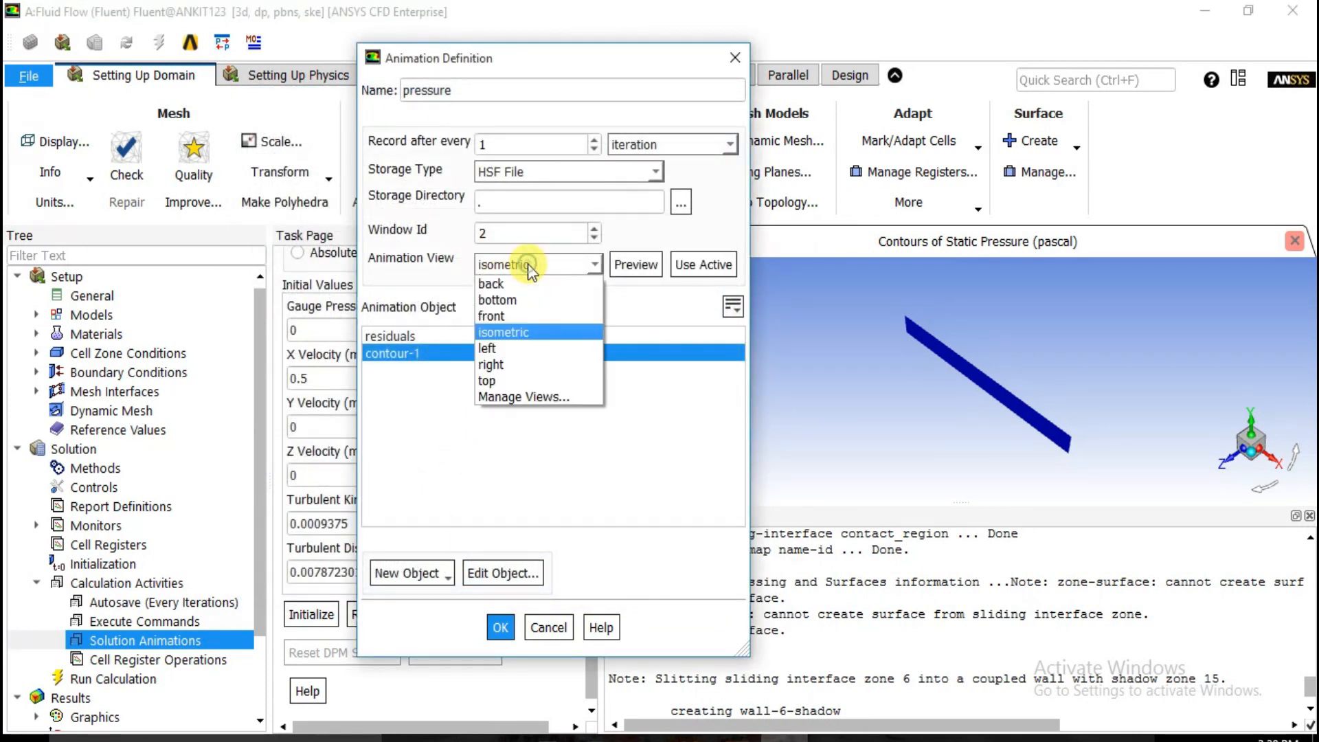
left_click(509, 316)
left_click(501, 628)
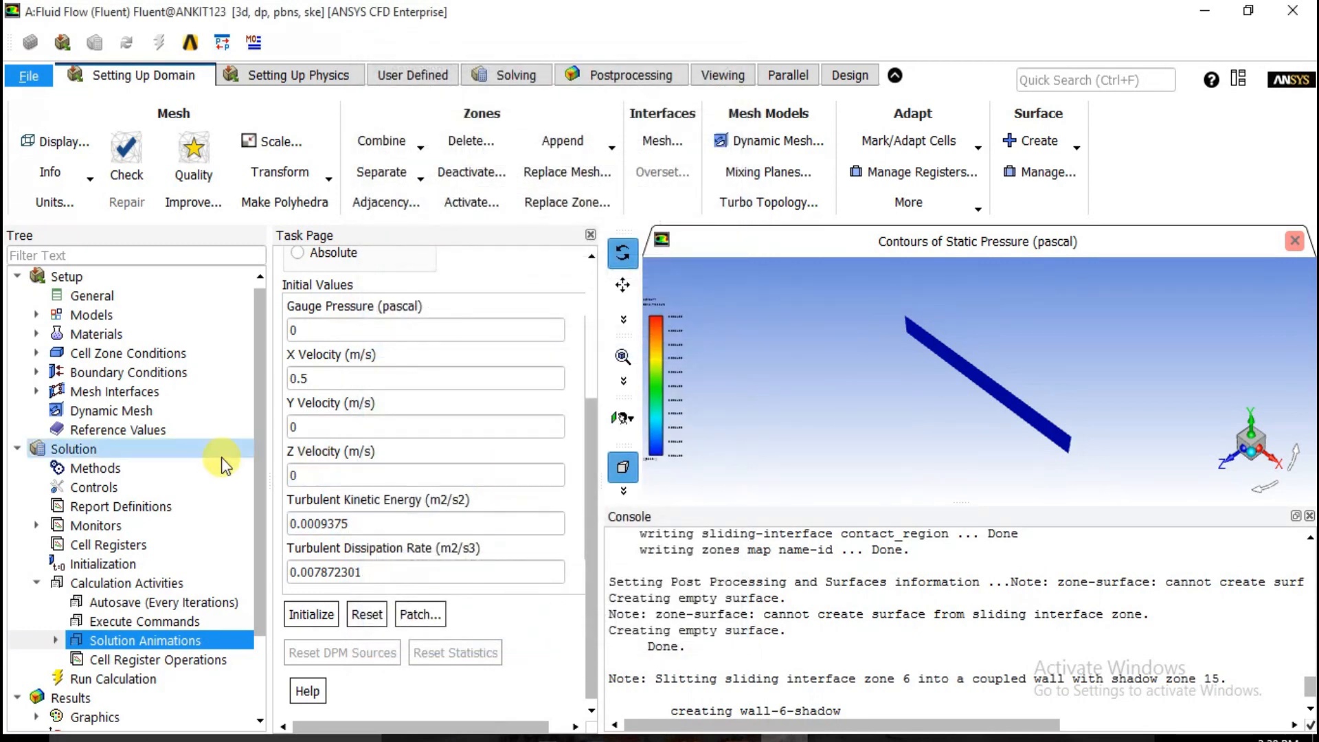
left_click(58, 638)
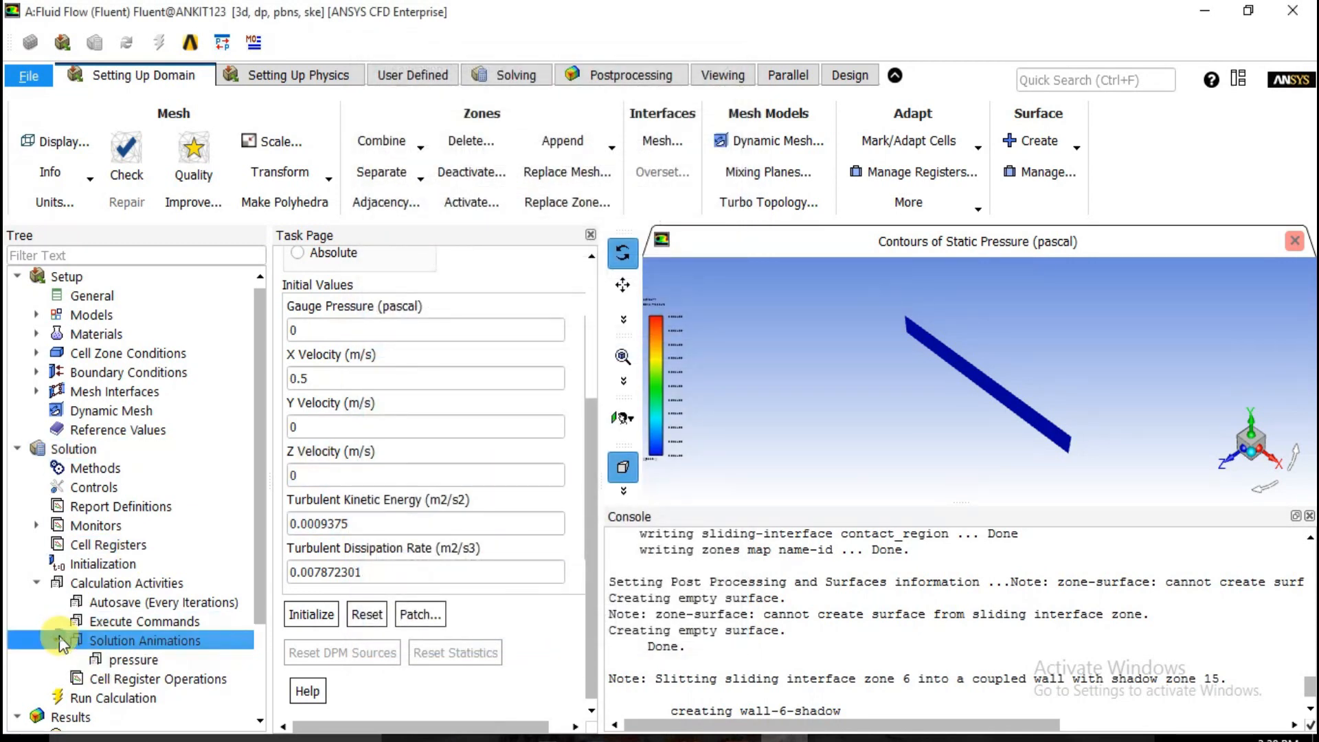
Step: Start a new solution animation definition named velocity and add a new contour object for it
double_click(125, 643)
double_click(533, 103)
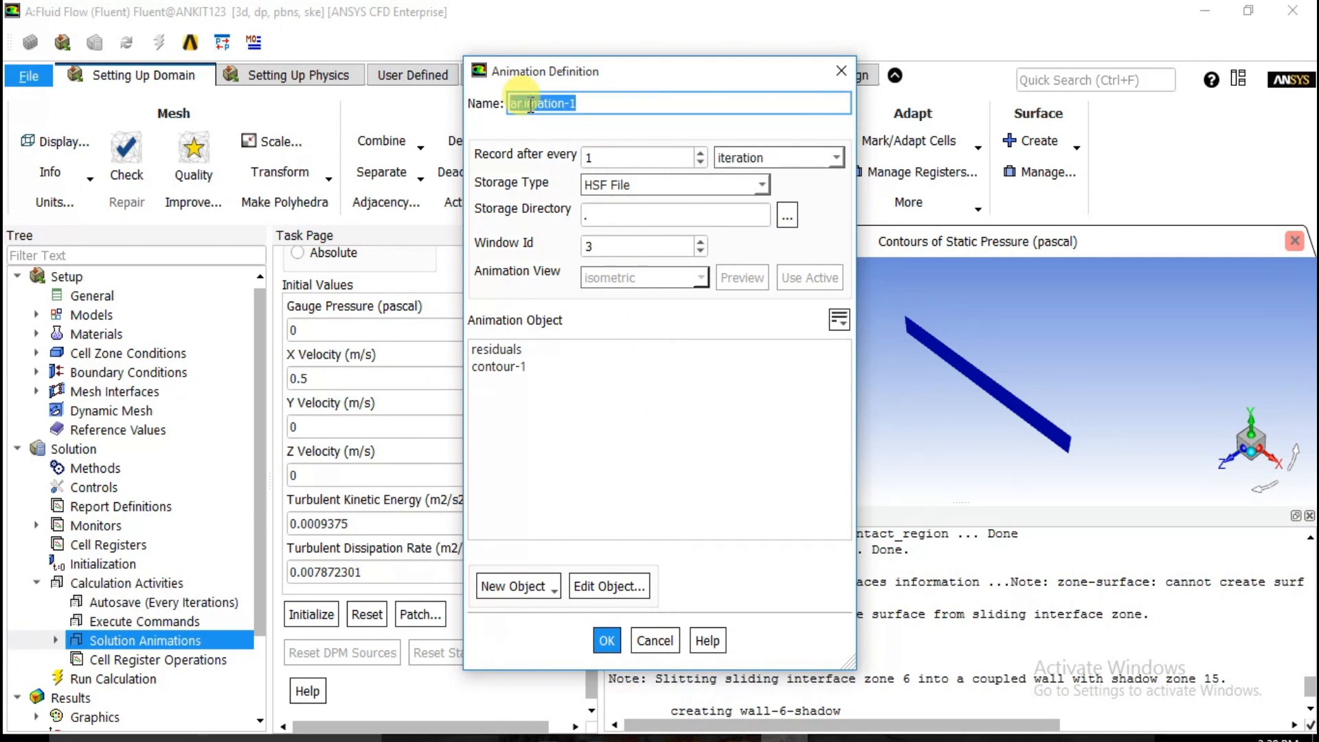
type("velocity")
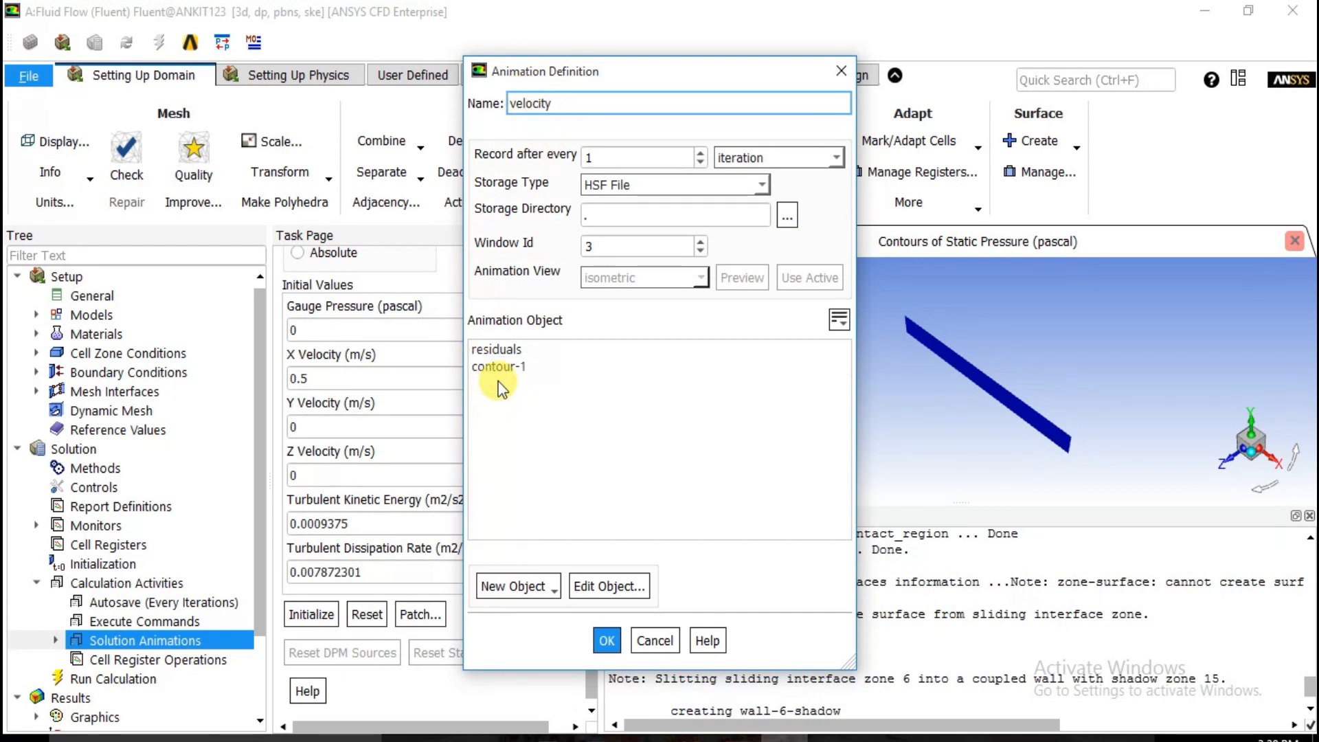
left_click(508, 584)
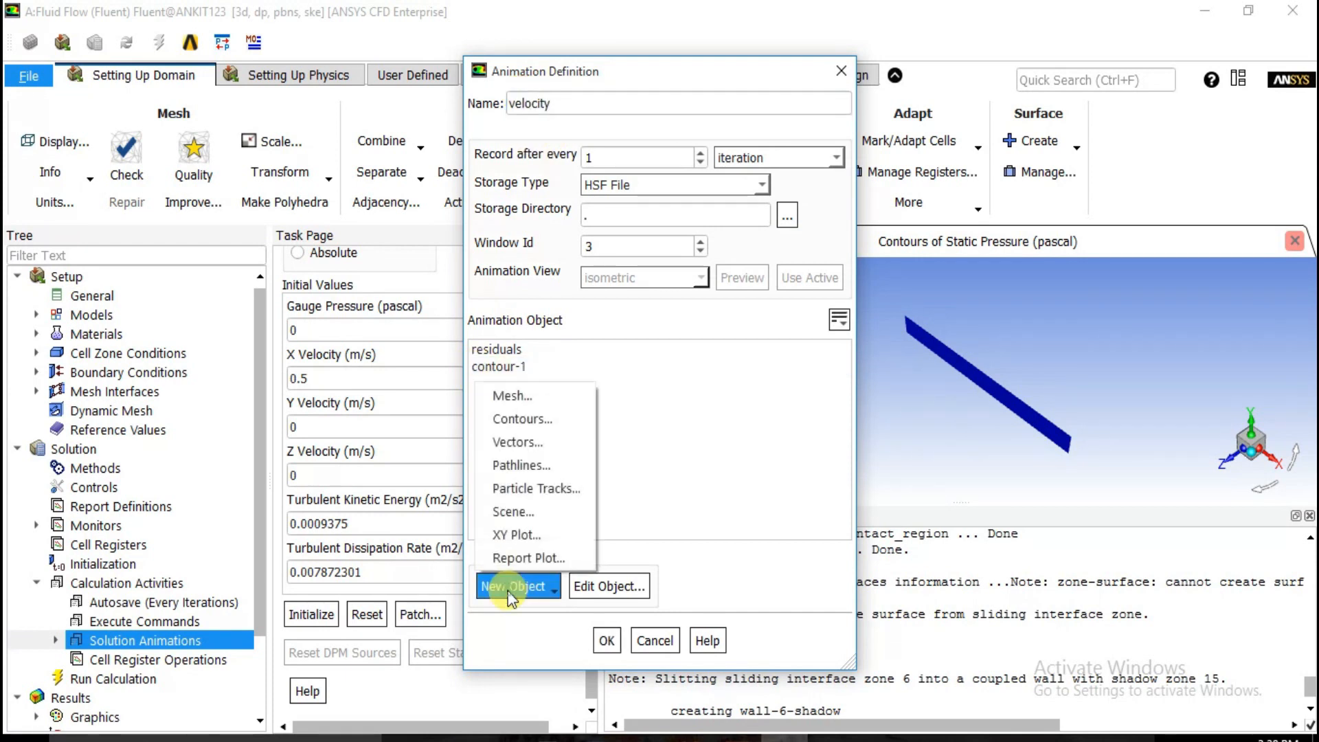
left_click(537, 421)
Step: Set the new contour to Velocity Magnitude on plane-12, then save and display it
left_click(881, 318)
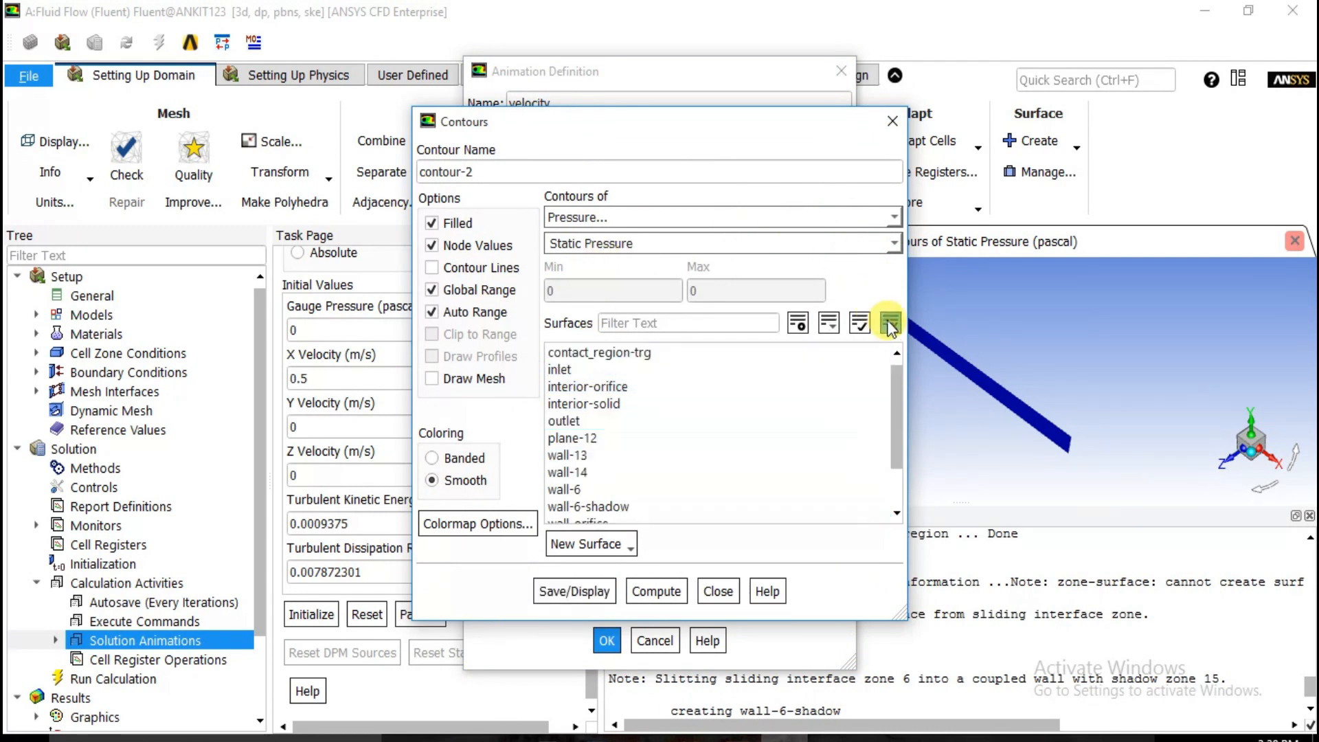
left_click(630, 437)
left_click(595, 216)
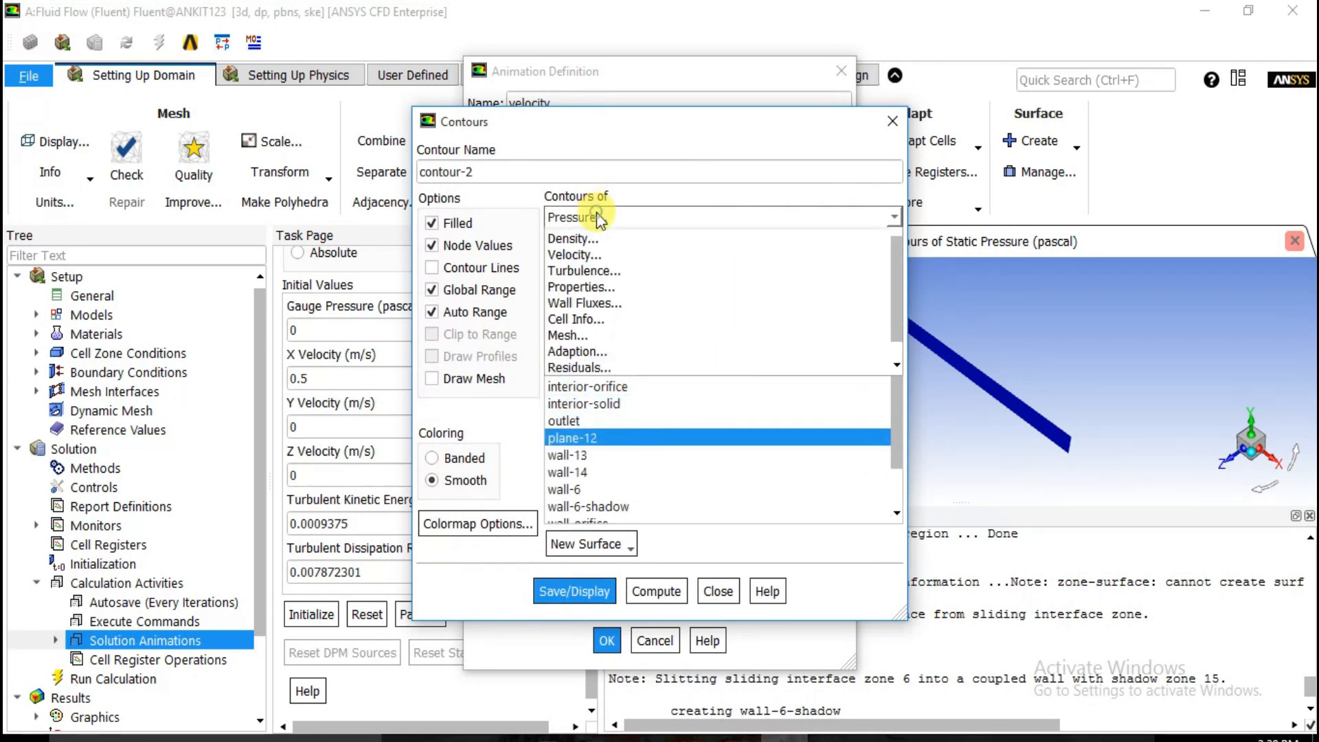
left_click(618, 259)
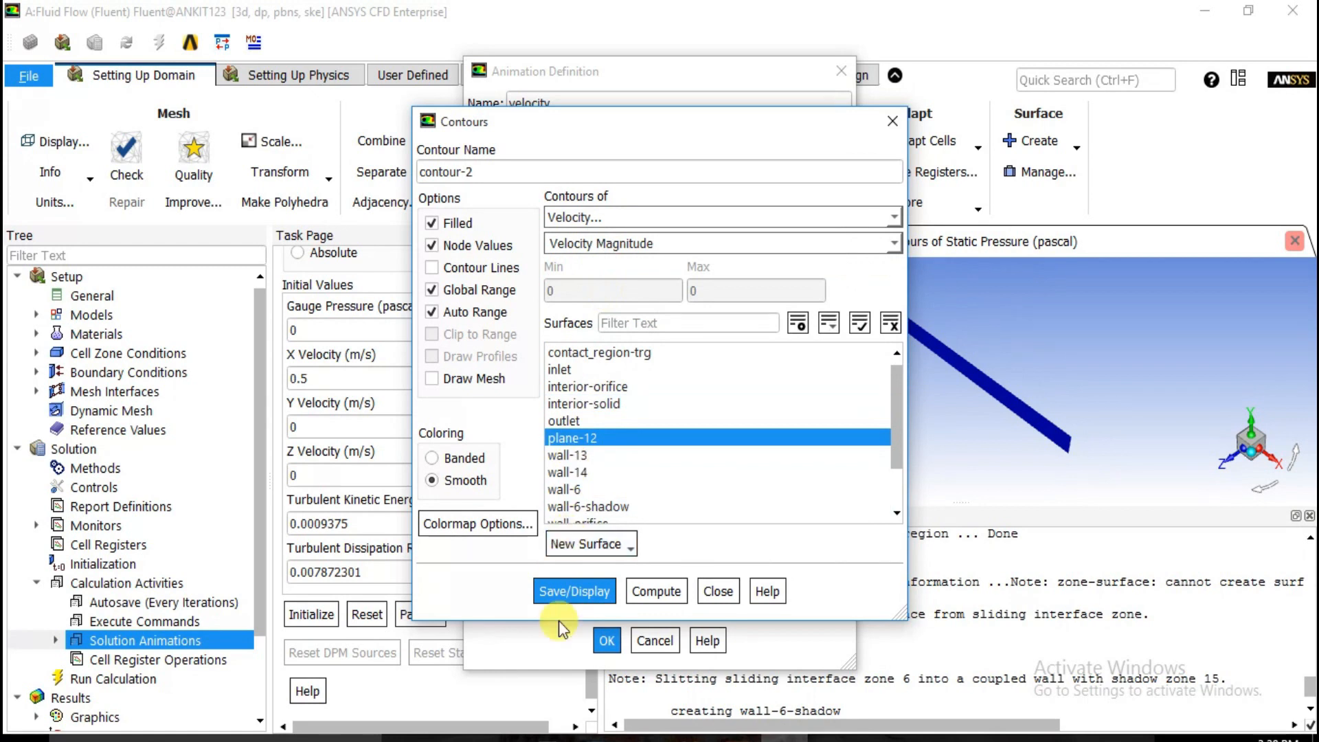
left_click(575, 592)
left_click(712, 588)
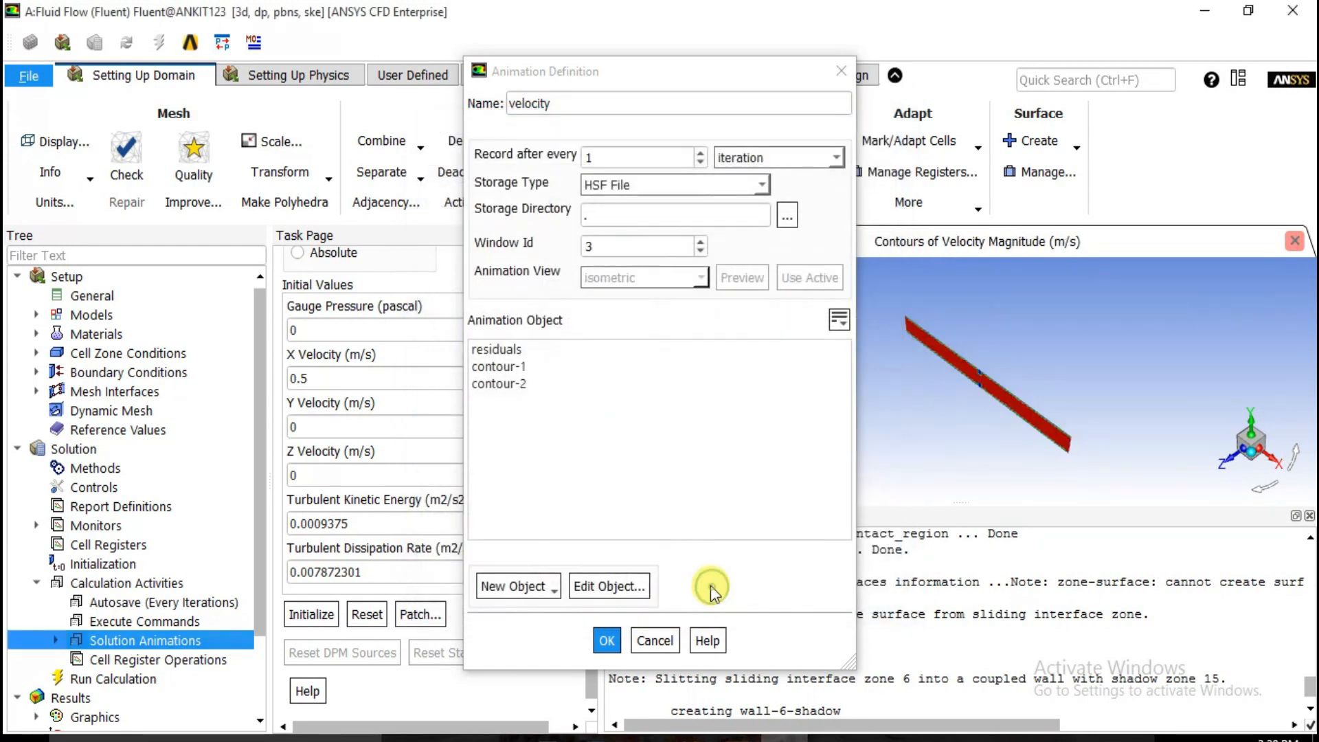
Step: Try to save the velocity animation definition without selecting an animation object
left_click(607, 642)
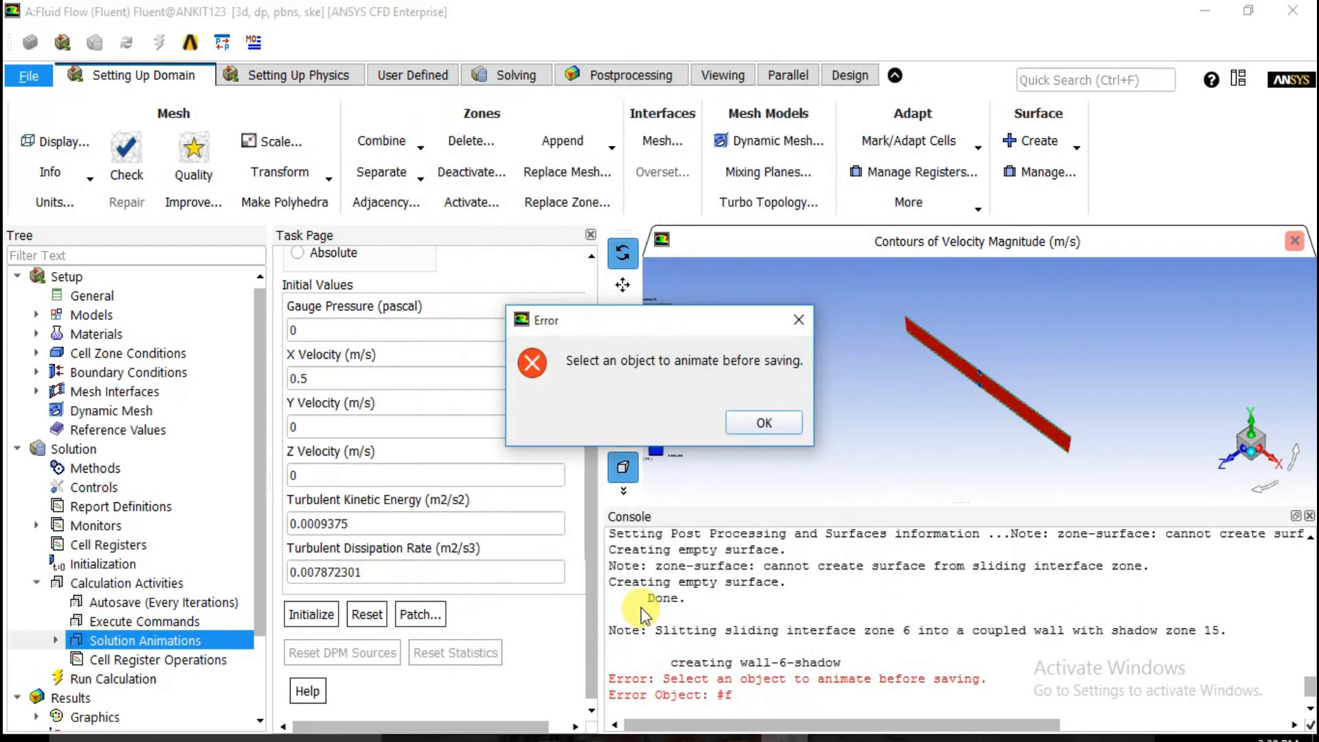
left_click(763, 421)
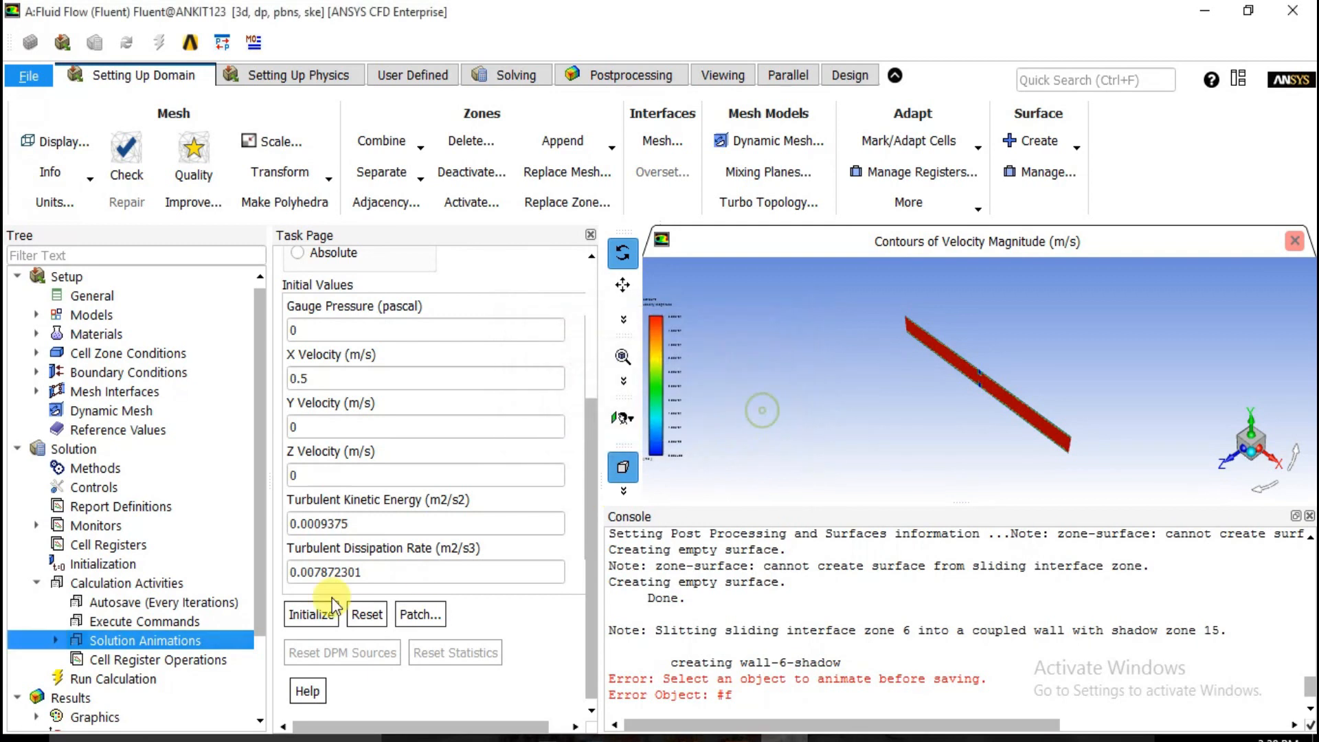
left_click(57, 637)
Step: Create a solution animation named velocity that uses contour-2 with the front view
double_click(149, 639)
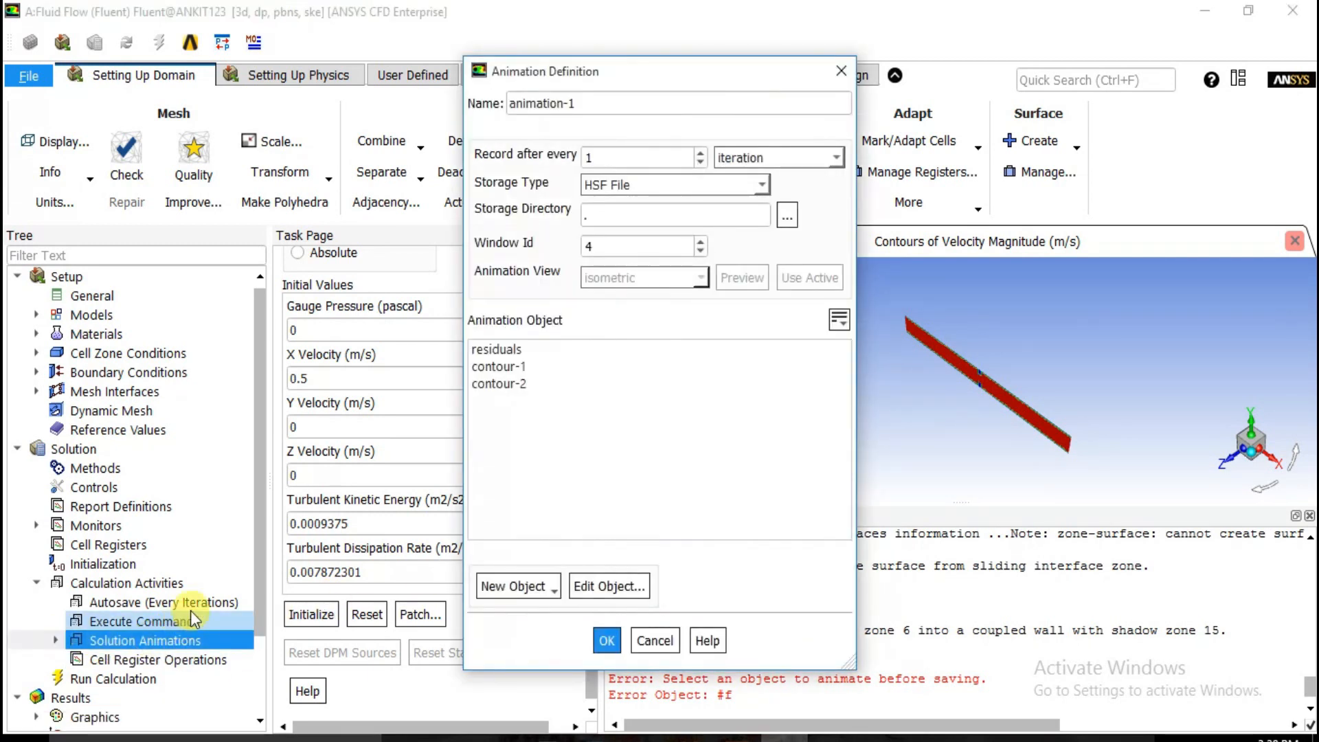
left_click(505, 384)
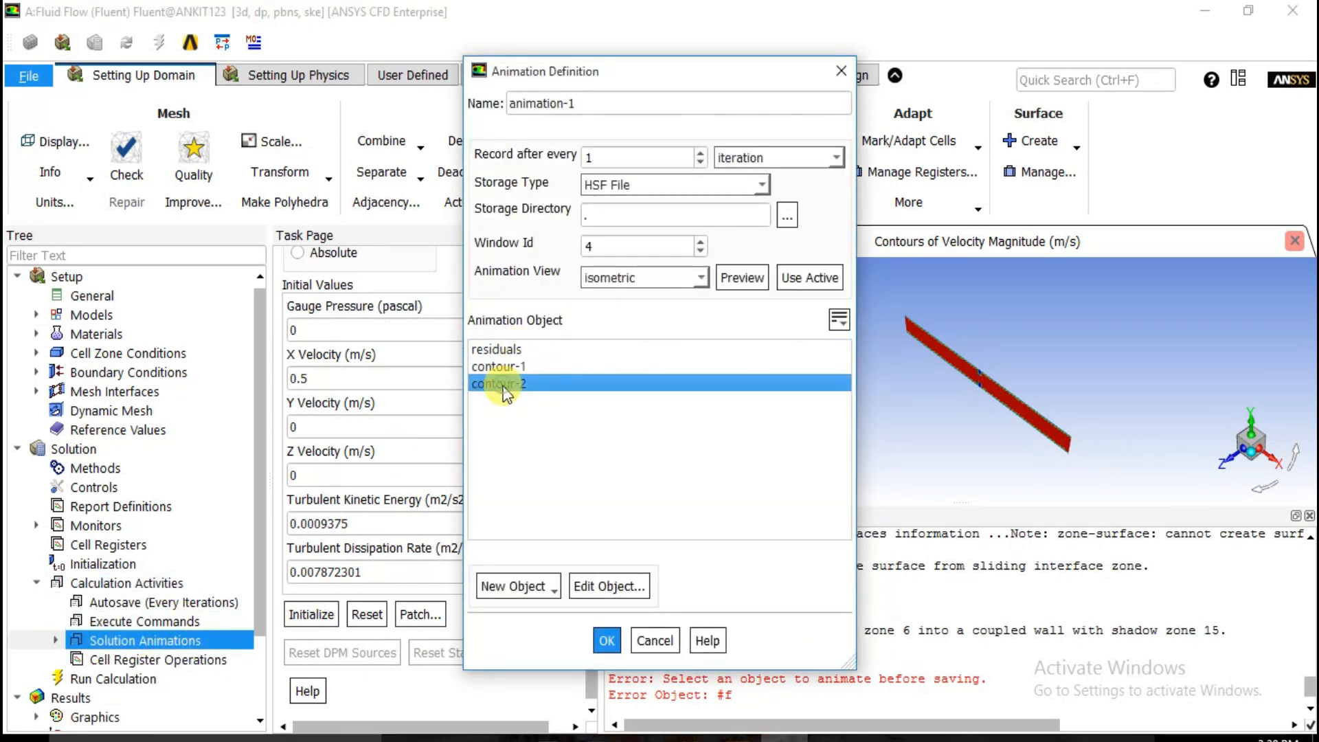
left_click(700, 279)
left_click(650, 327)
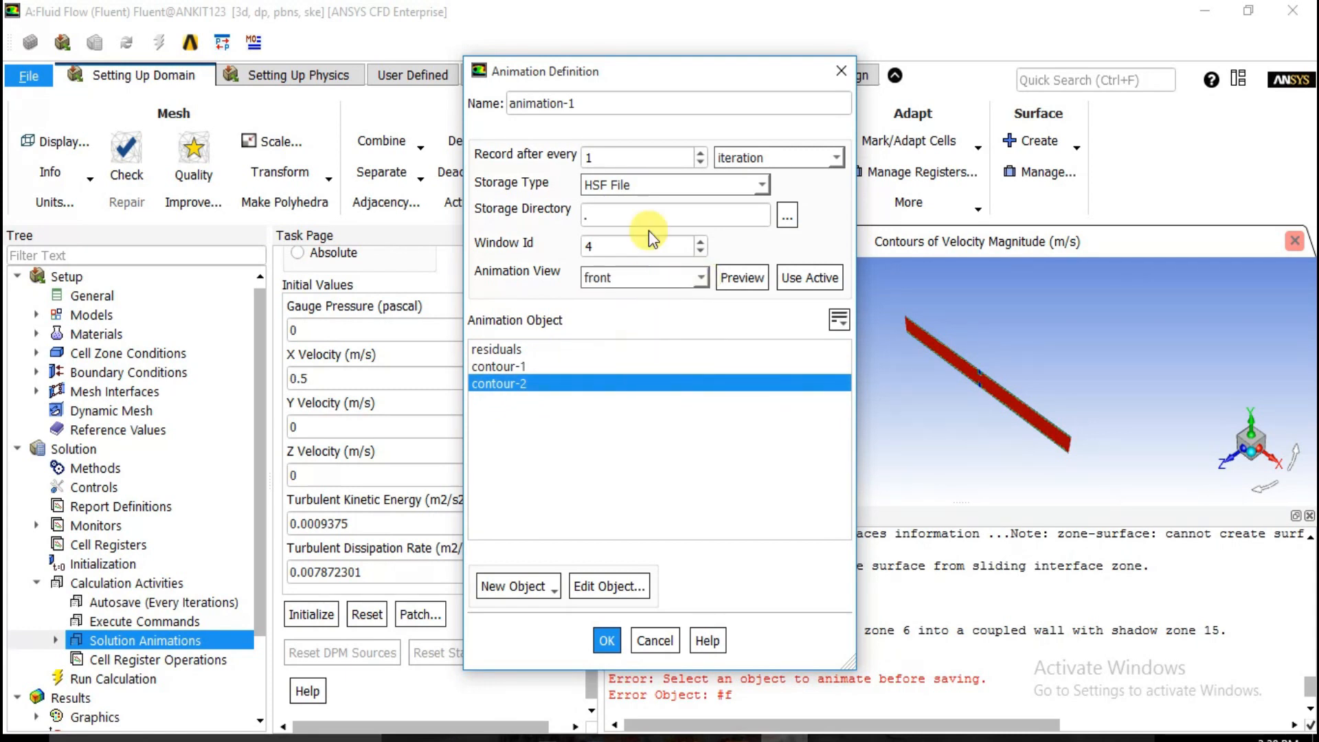
double_click(533, 101)
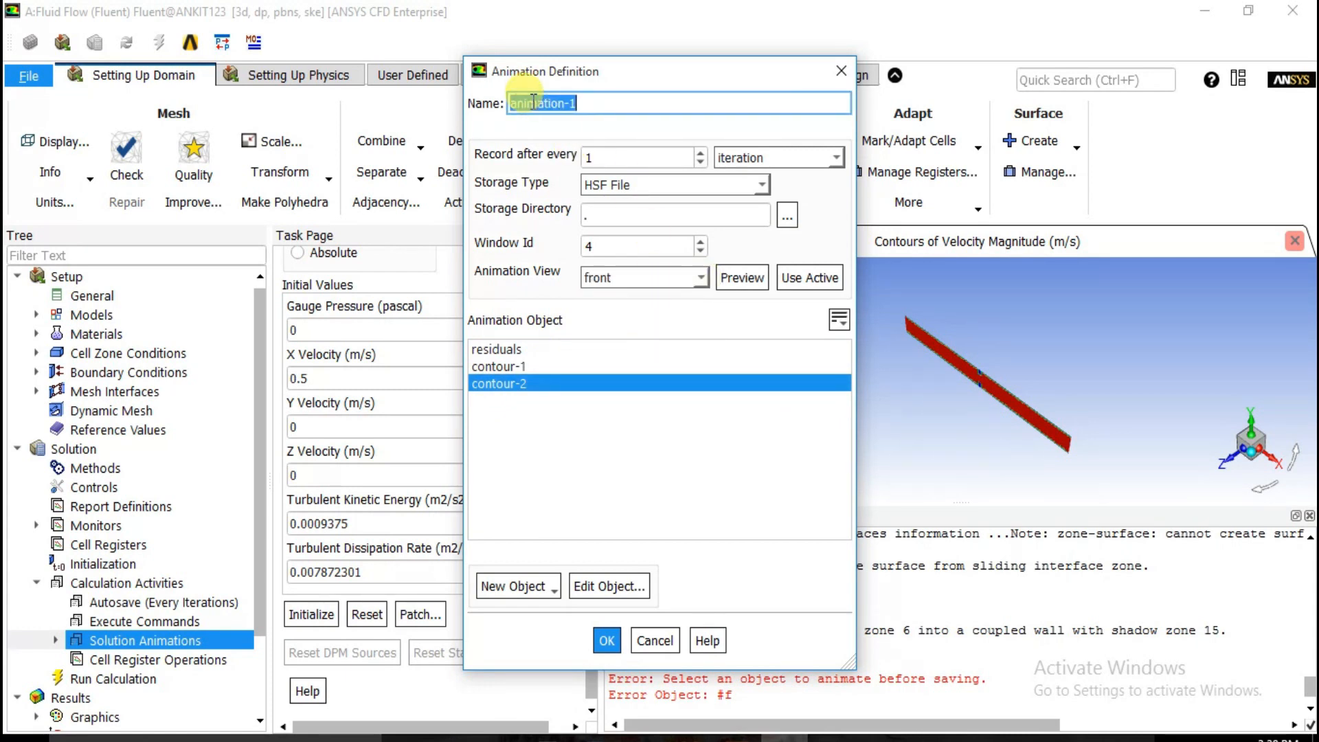
type("velocity")
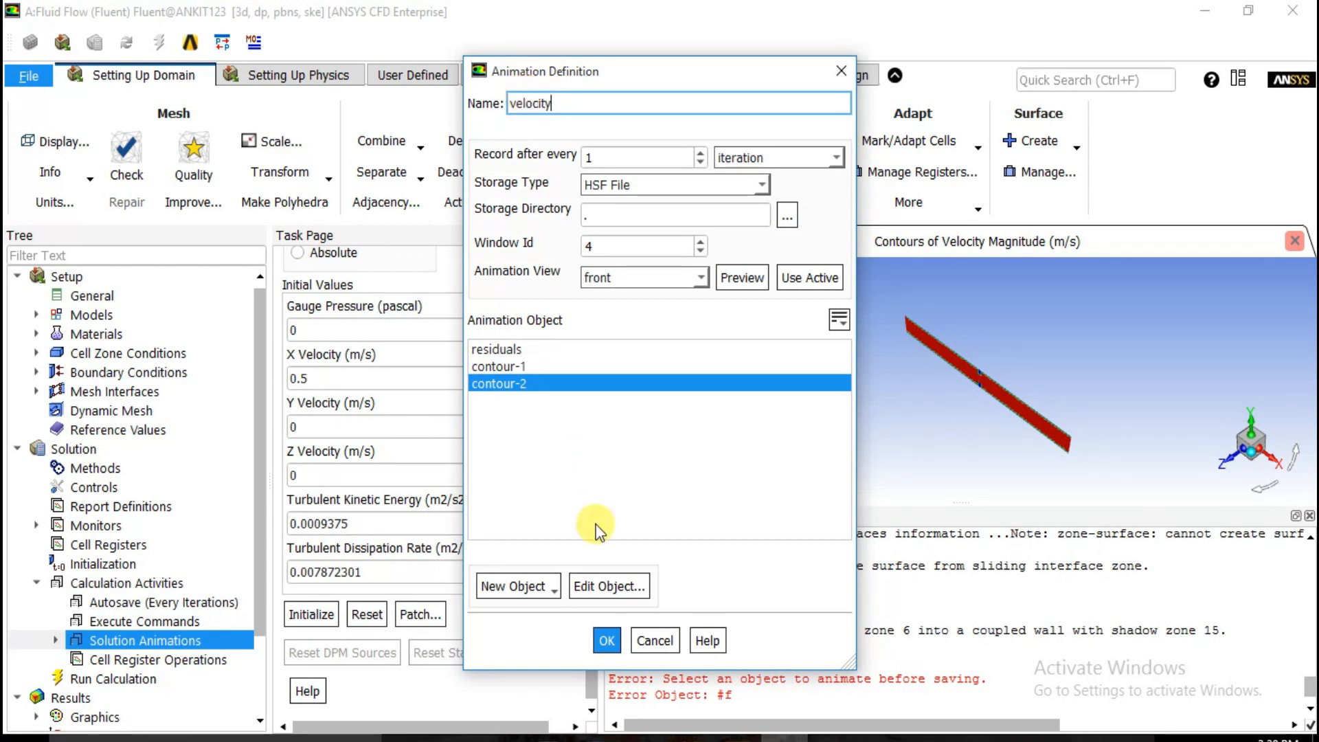
left_click(608, 640)
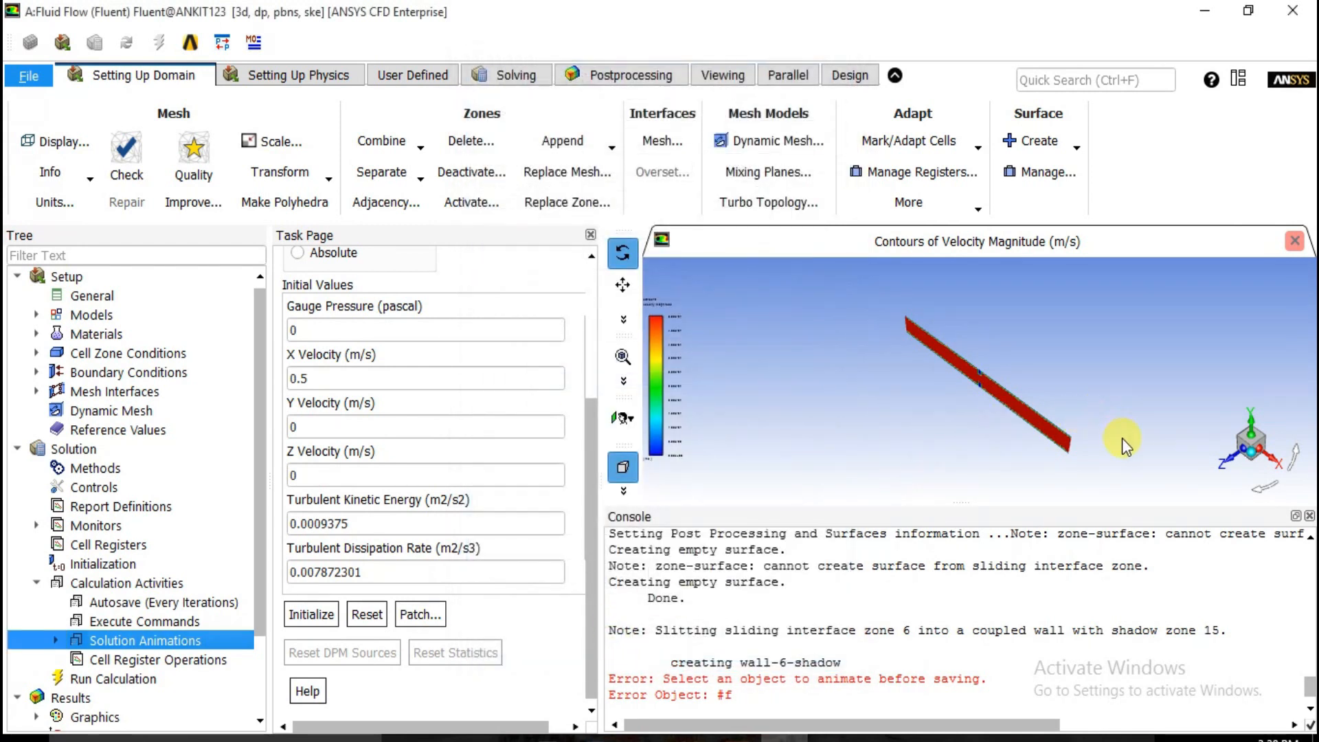
Step: Run the calculation with 150 iterations and switch to the scaled residuals plot
left_click(113, 680)
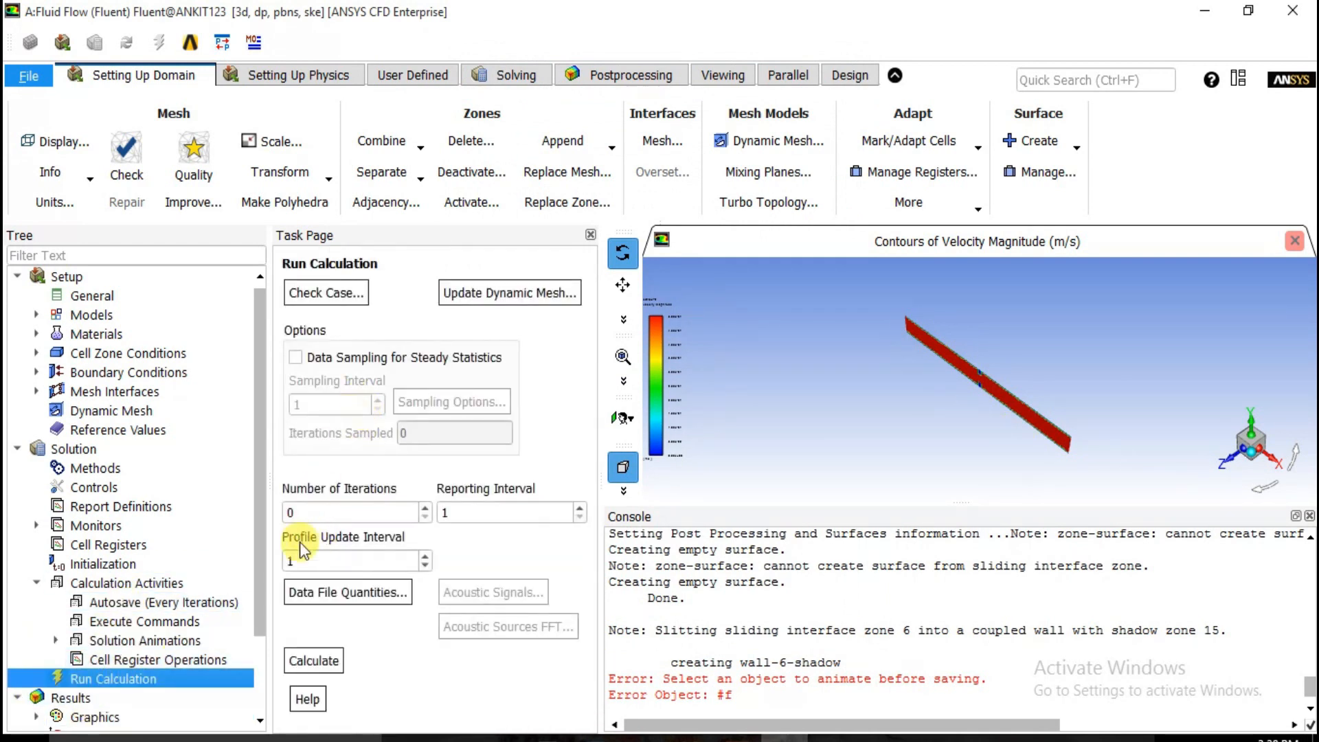
left_click_drag(321, 513, 278, 513)
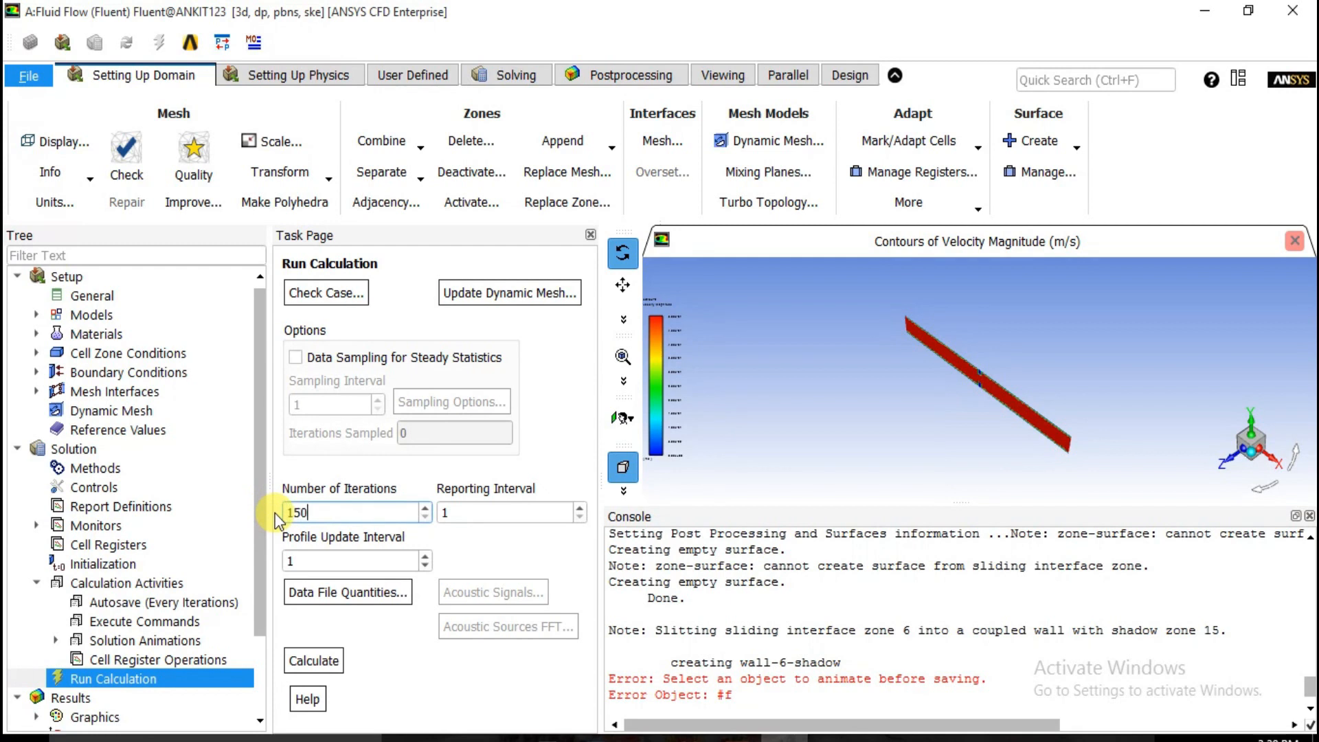
left_click(314, 661)
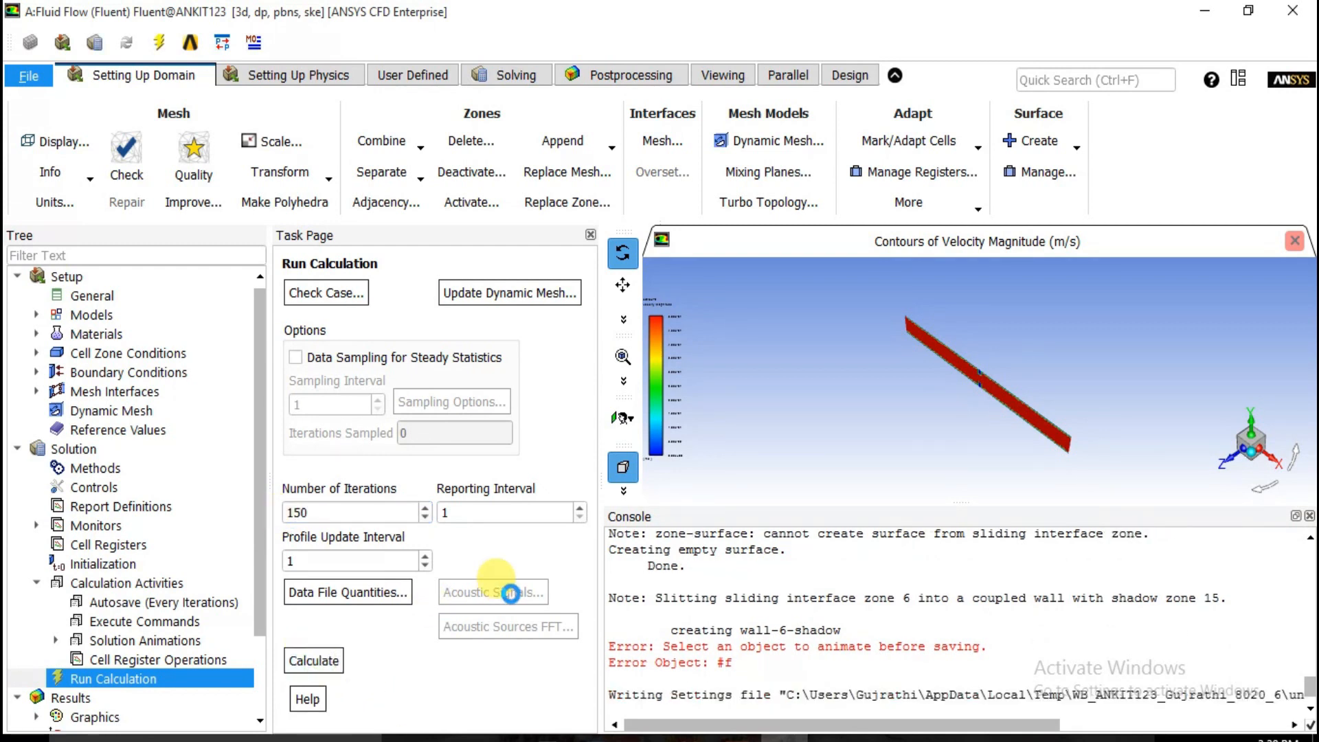
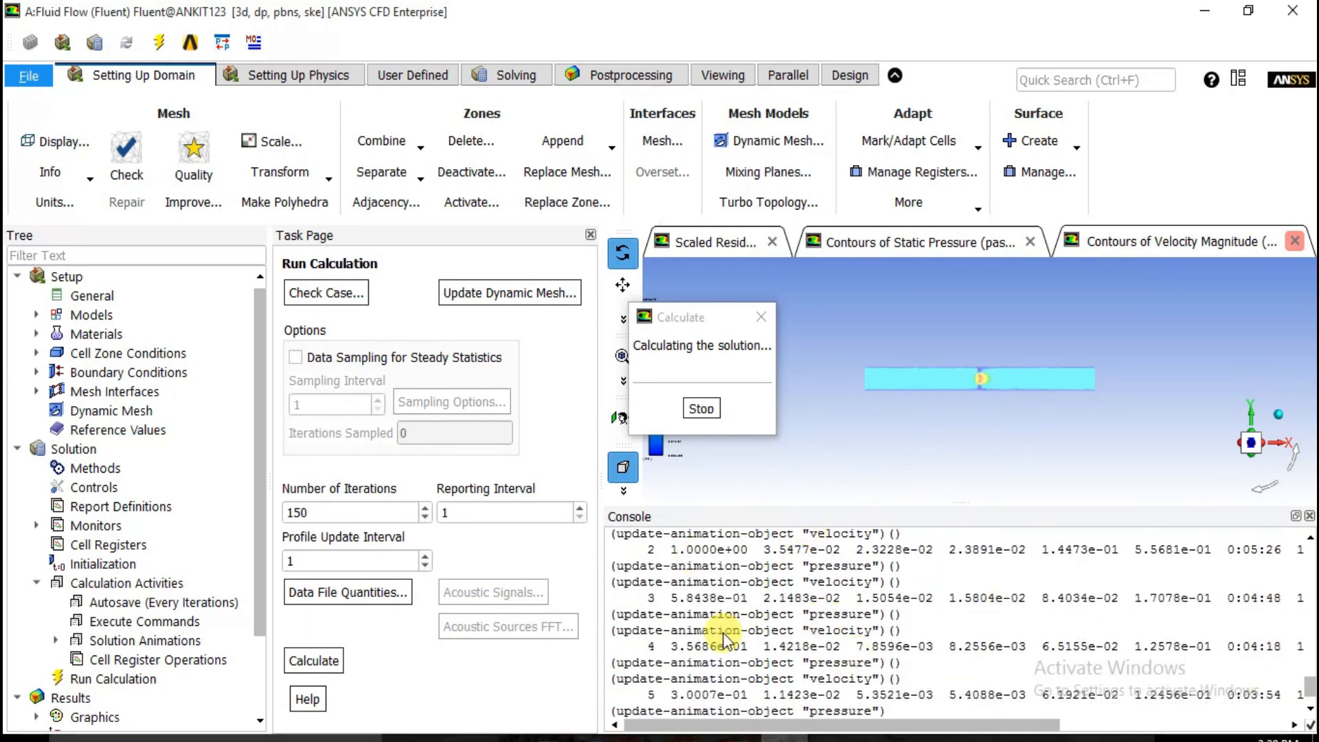
left_click(699, 241)
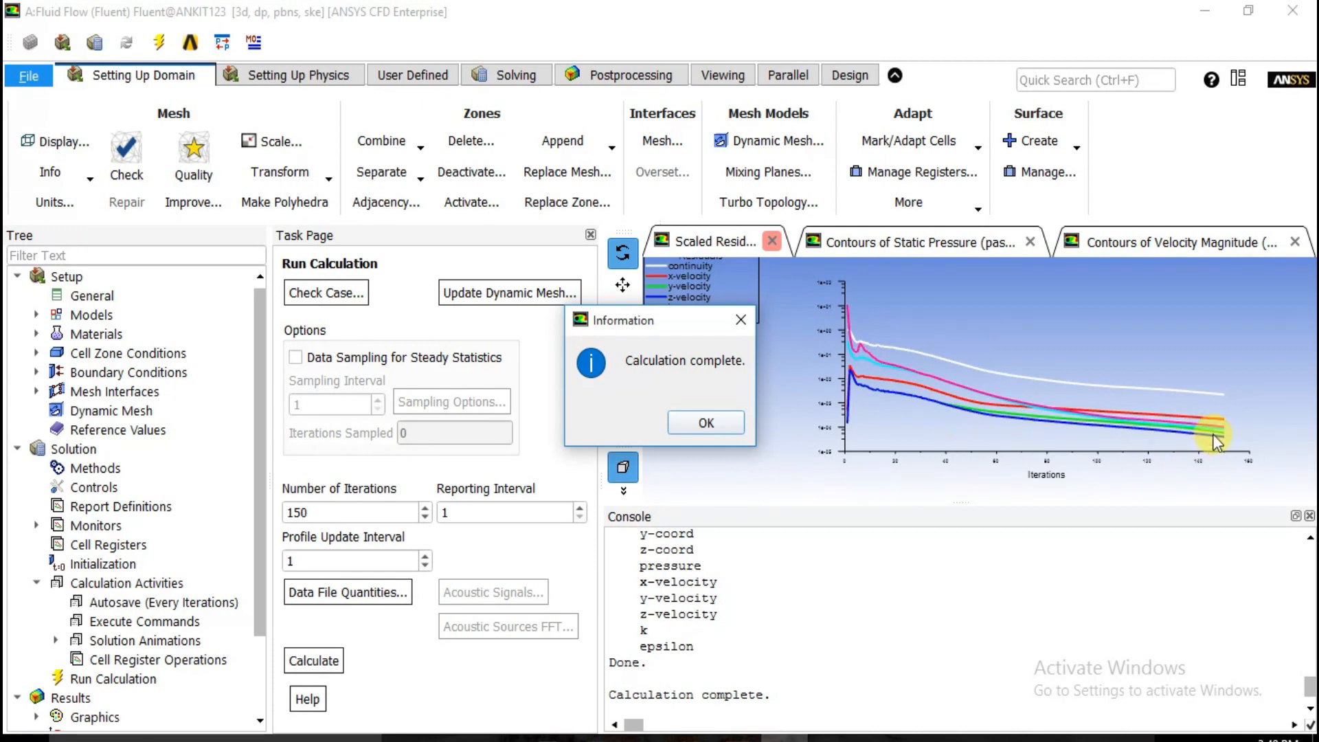
left_click(705, 423)
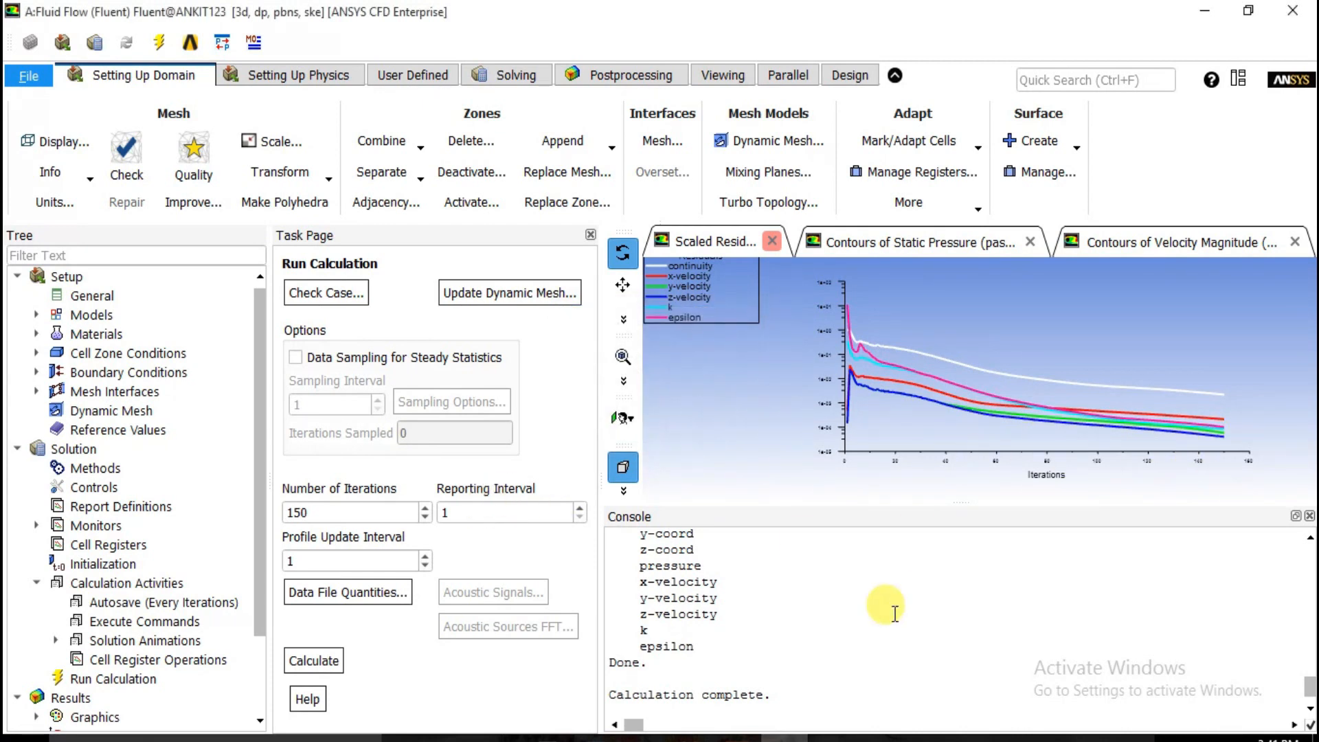
Step: Continue the calculation with another 150 iterations and check the console output for solution convergence
left_click(314, 661)
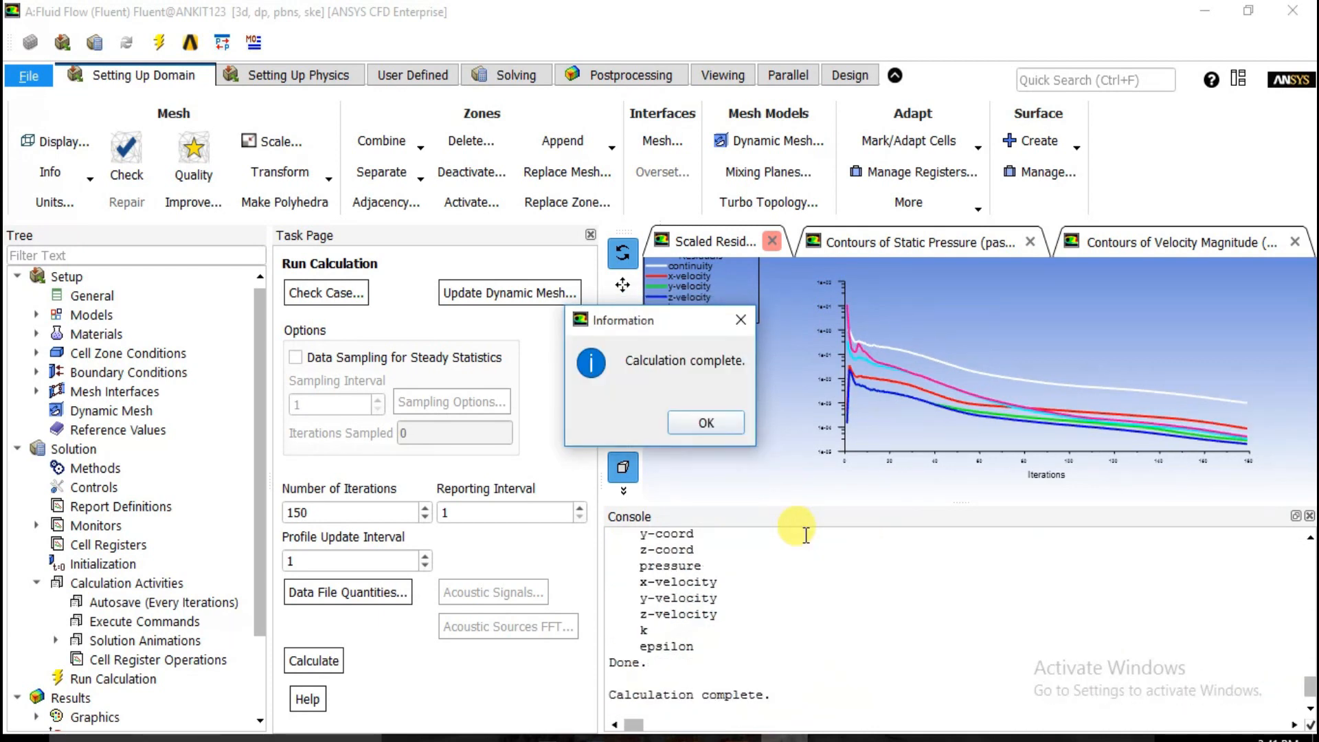
left_click(707, 422)
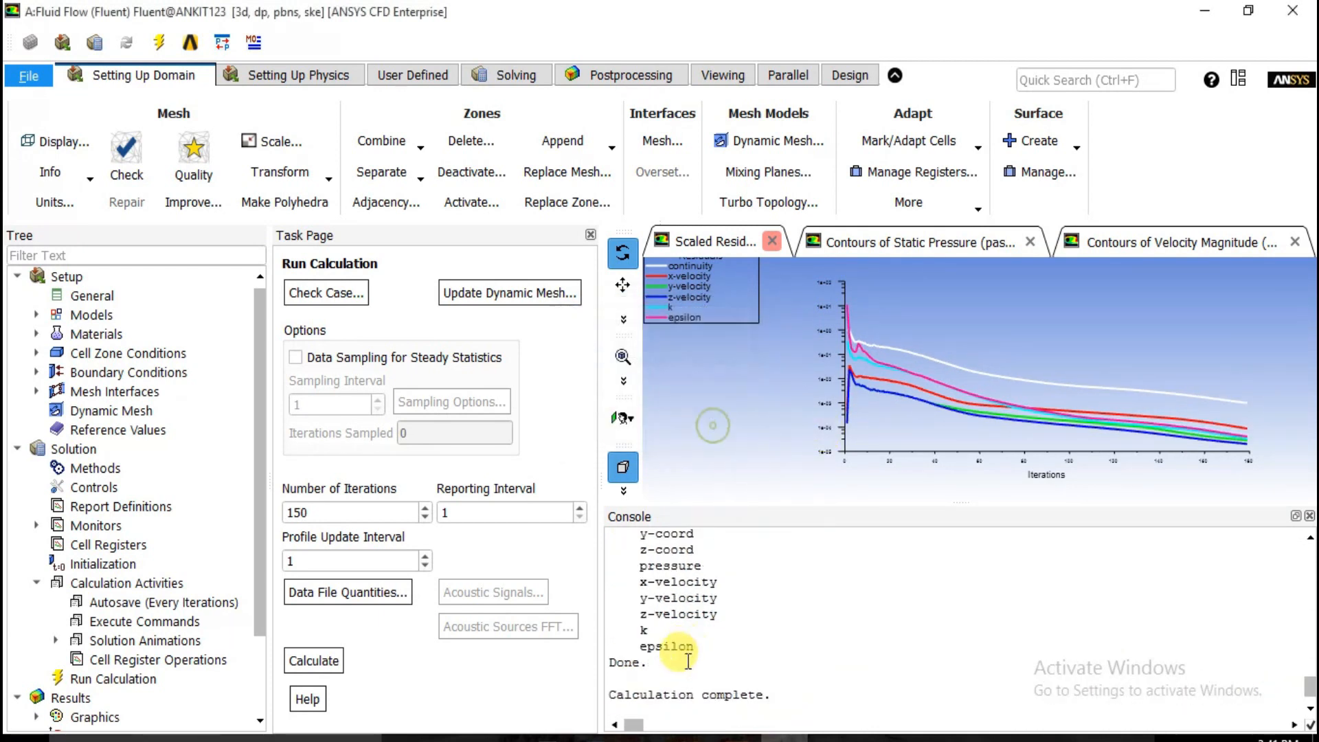
scroll(680, 612, "up", 3)
triple_click(676, 547)
triple_click(676, 545)
scroll(676, 543, "up", 1)
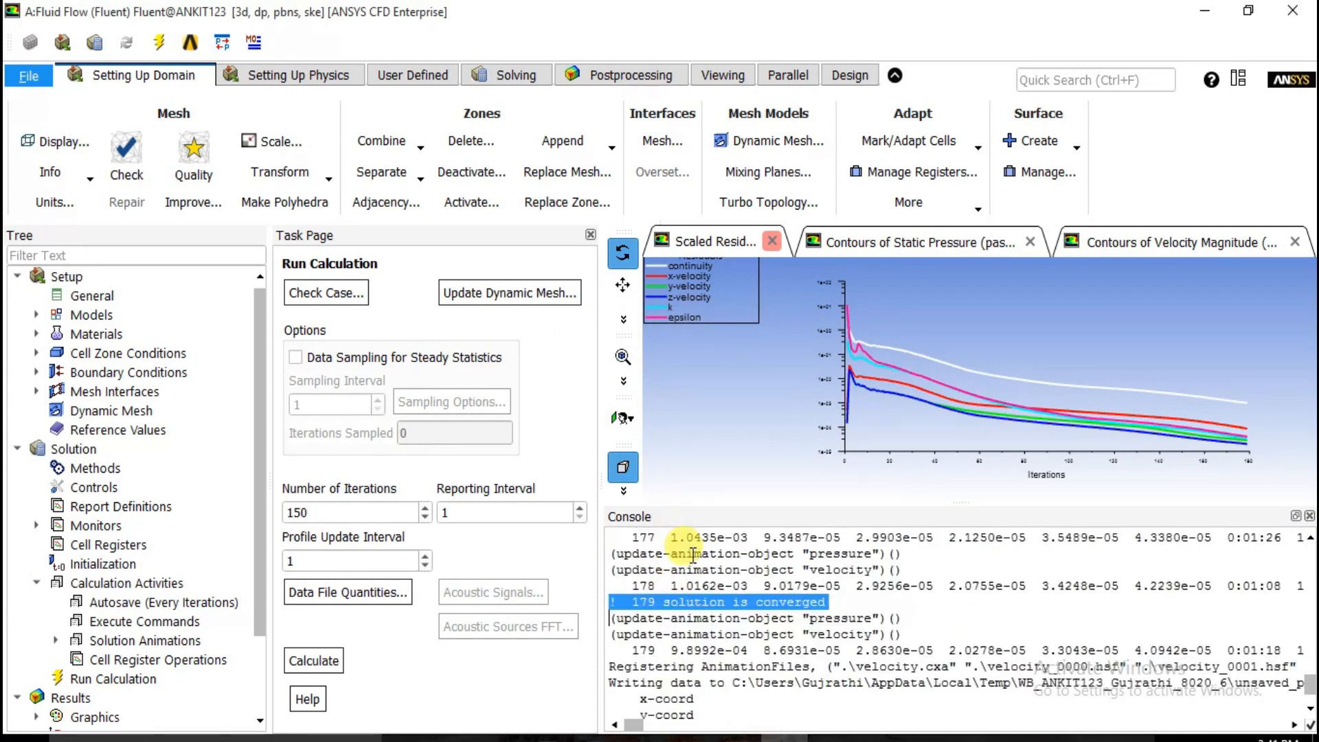
triple_click(706, 603)
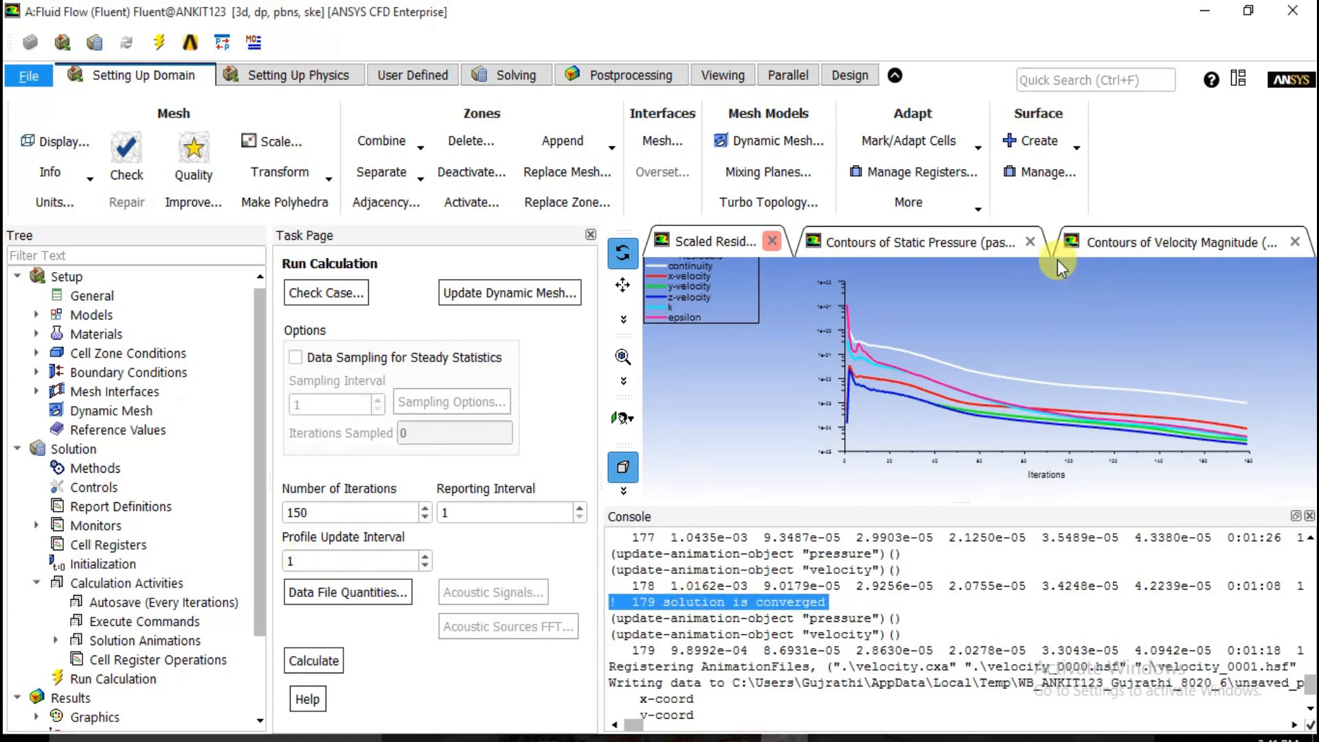
Step: Close the static pressure and velocity magnitude contour windows and open the solution animation playback in the results
left_click(1028, 244)
left_click(1276, 243)
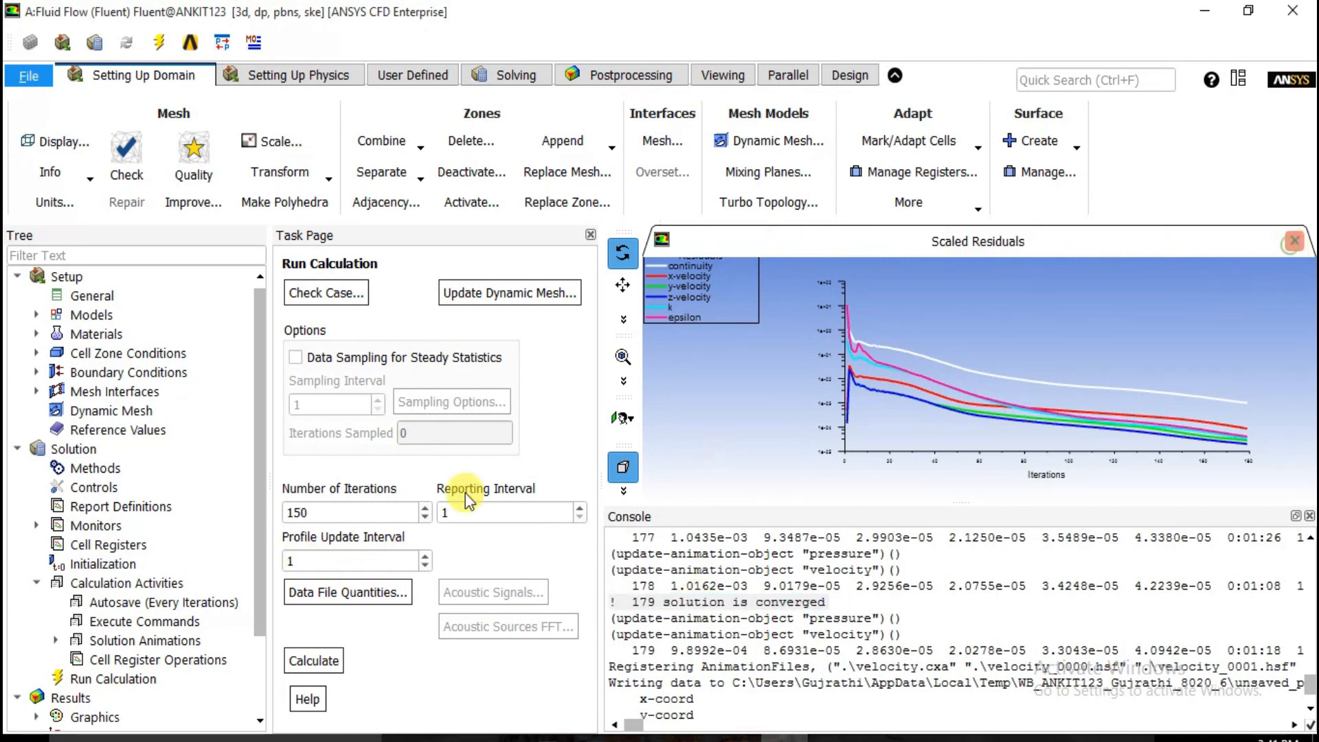
scroll(203, 565, "down", 1)
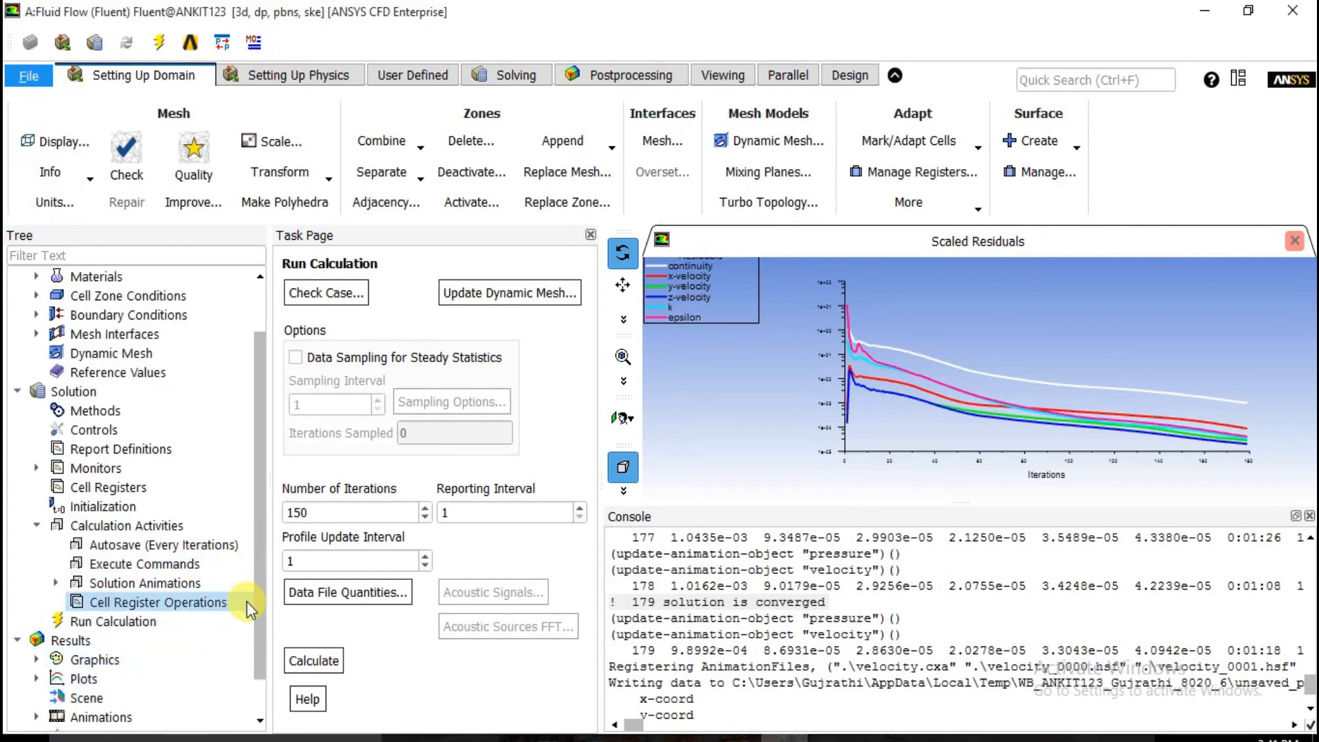
scroll(233, 618, "down", 1)
left_click(68, 621)
left_click(89, 678)
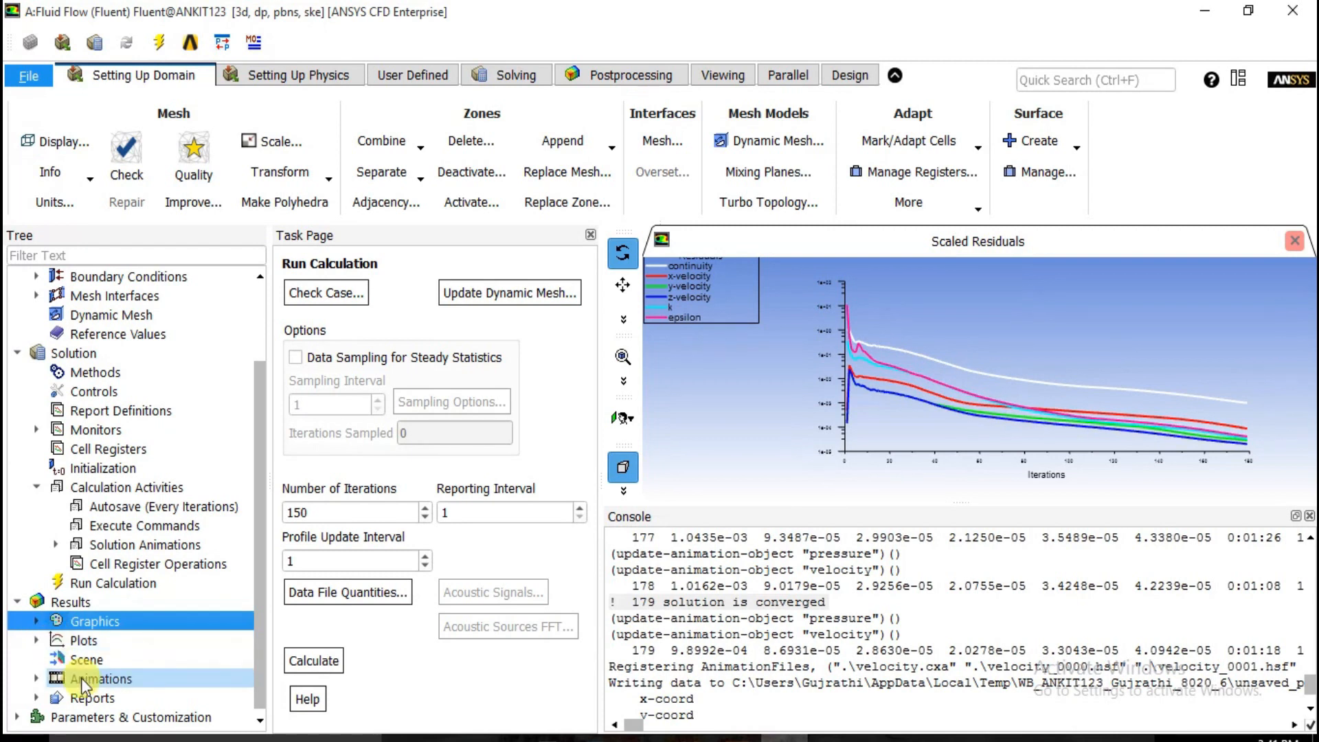
double_click(89, 679)
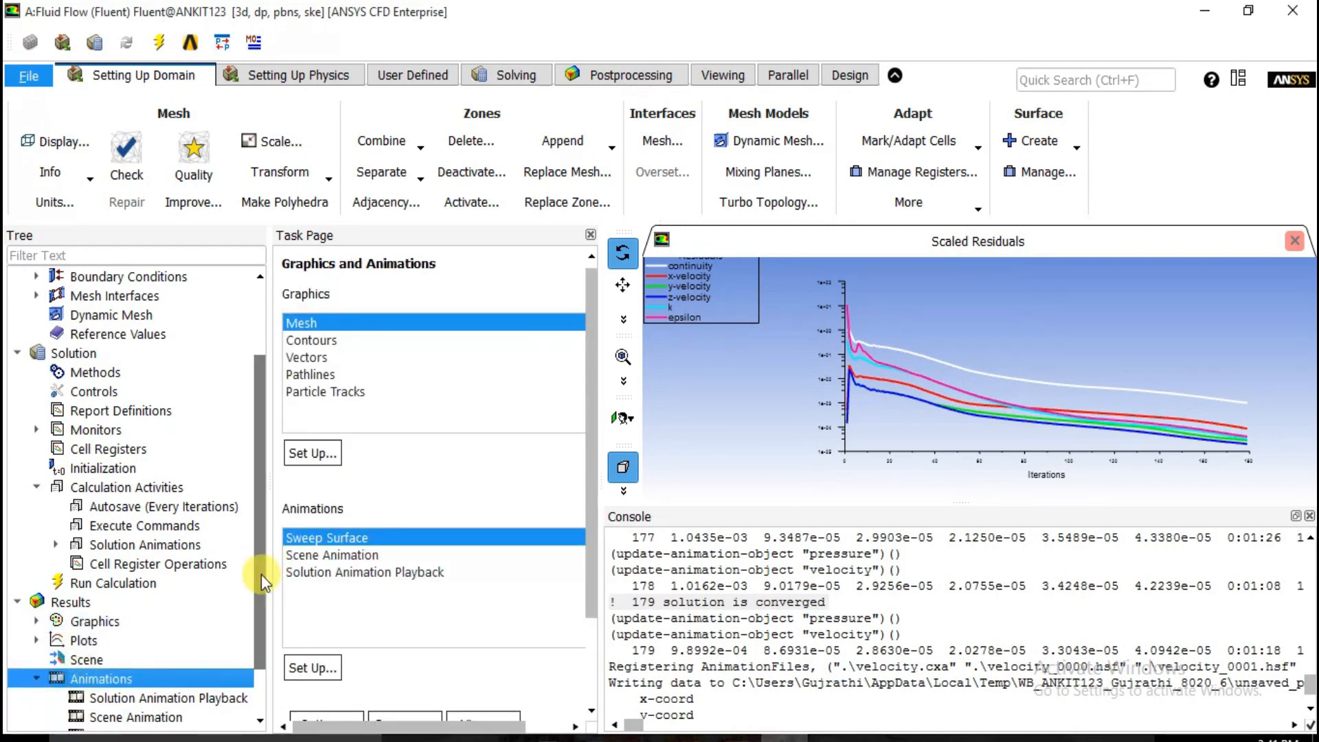
scroll(266, 584, "down", 1)
left_click(178, 640)
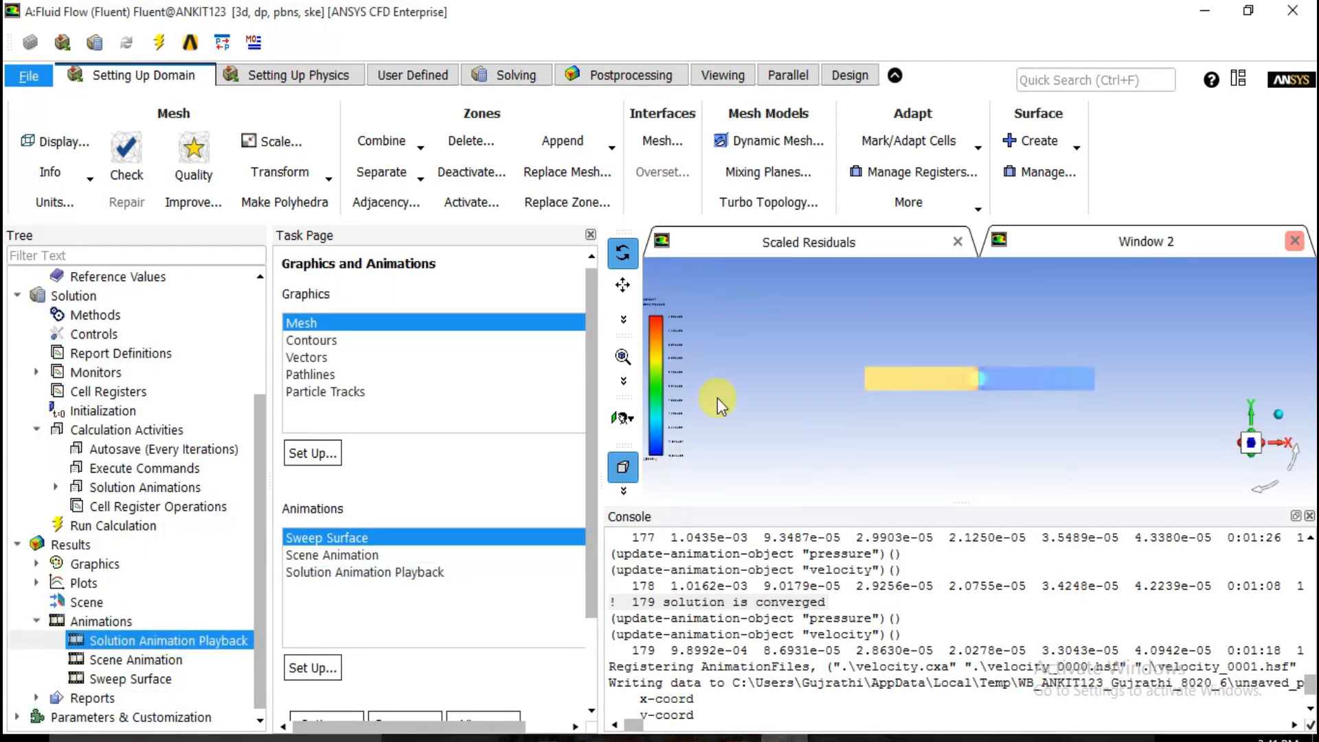
Step: Play the pressure and velocity animation sequences once each at slightly reduced replay speed, and close the playback dialog
left_click_drag(743, 320, 489, 202)
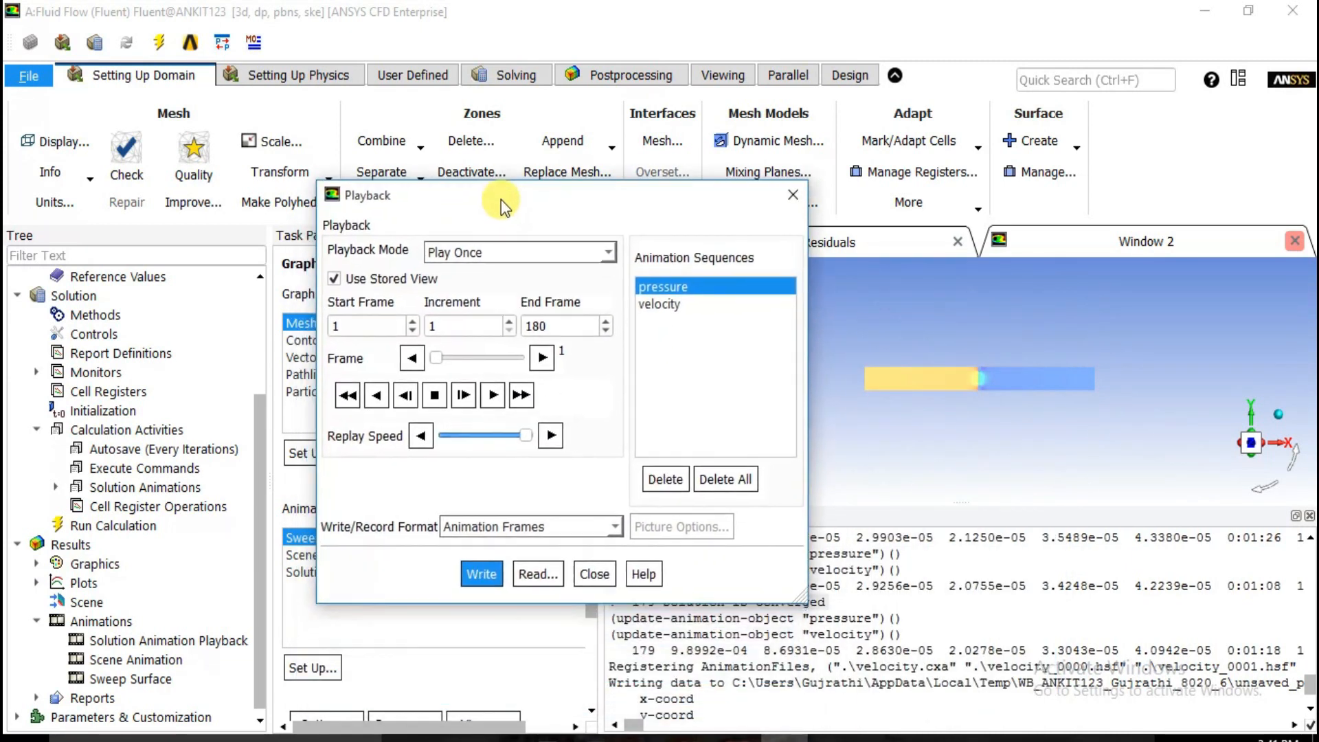
left_click_drag(529, 429, 514, 434)
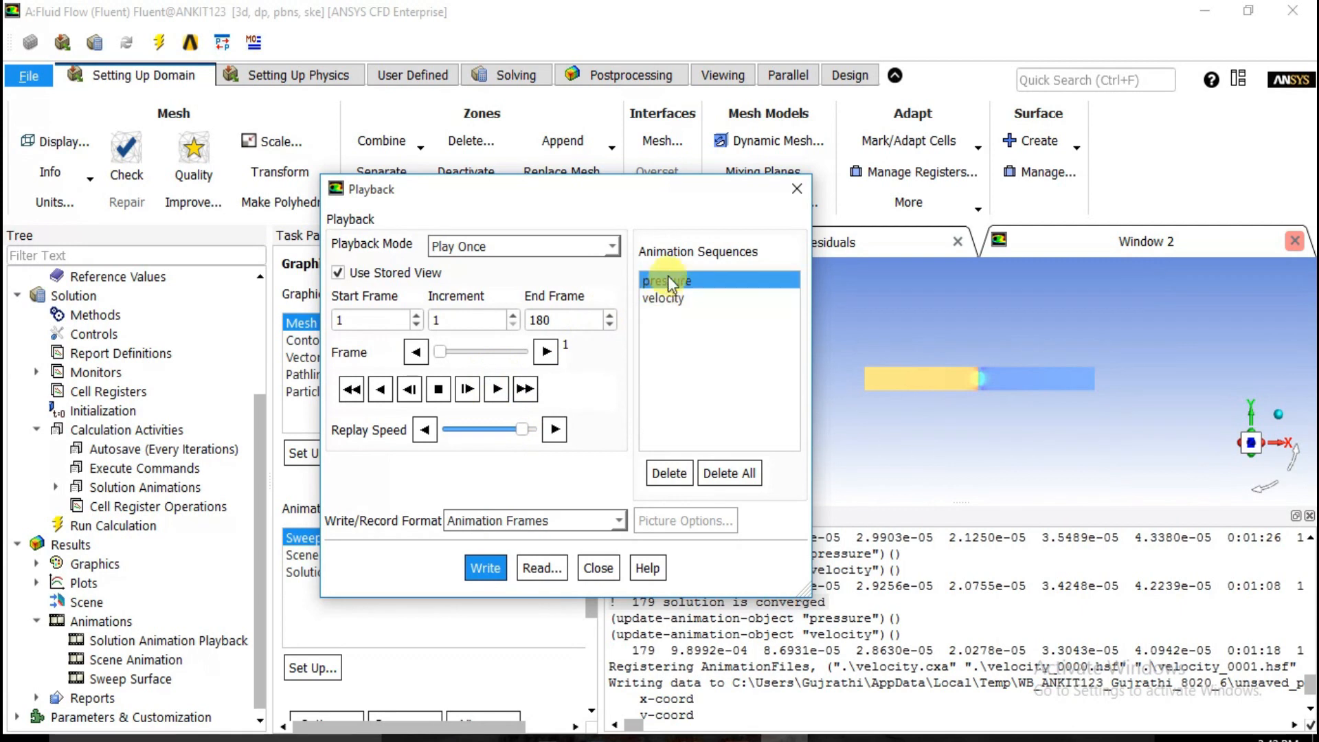
left_click(497, 390)
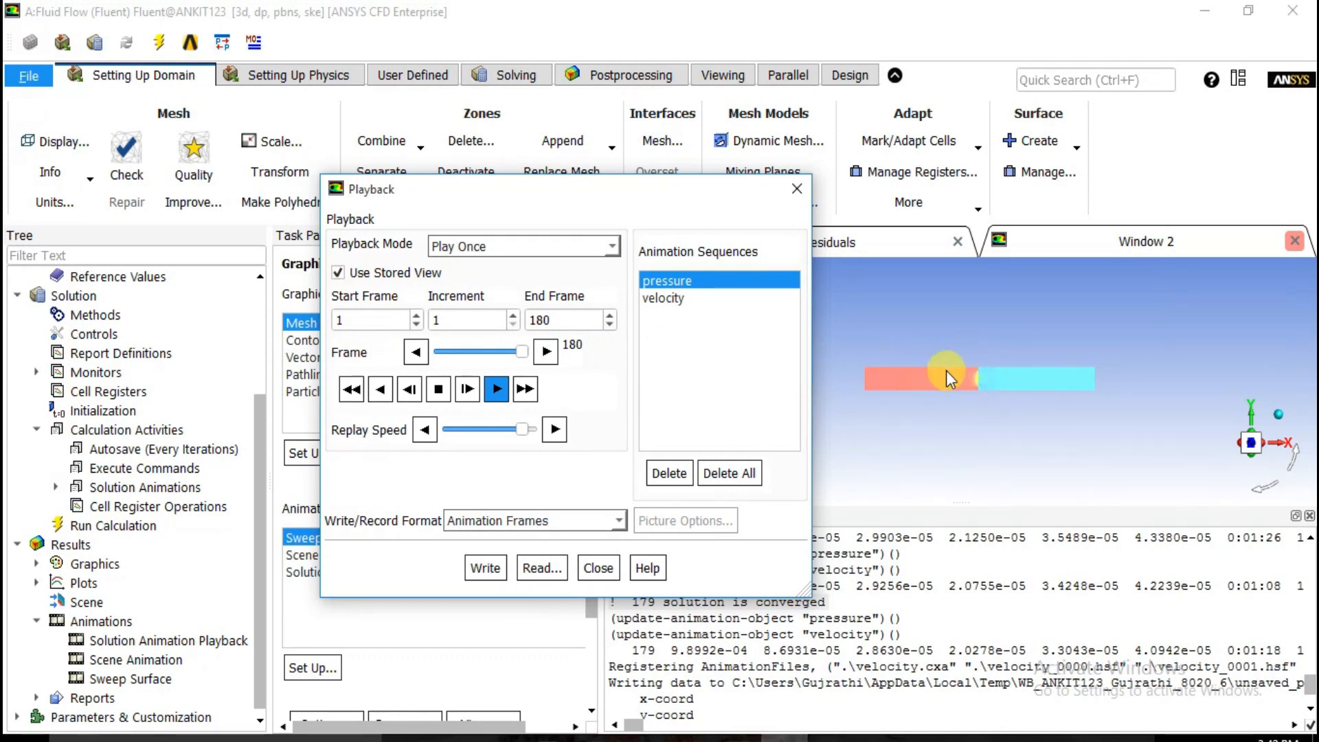
left_click(663, 297)
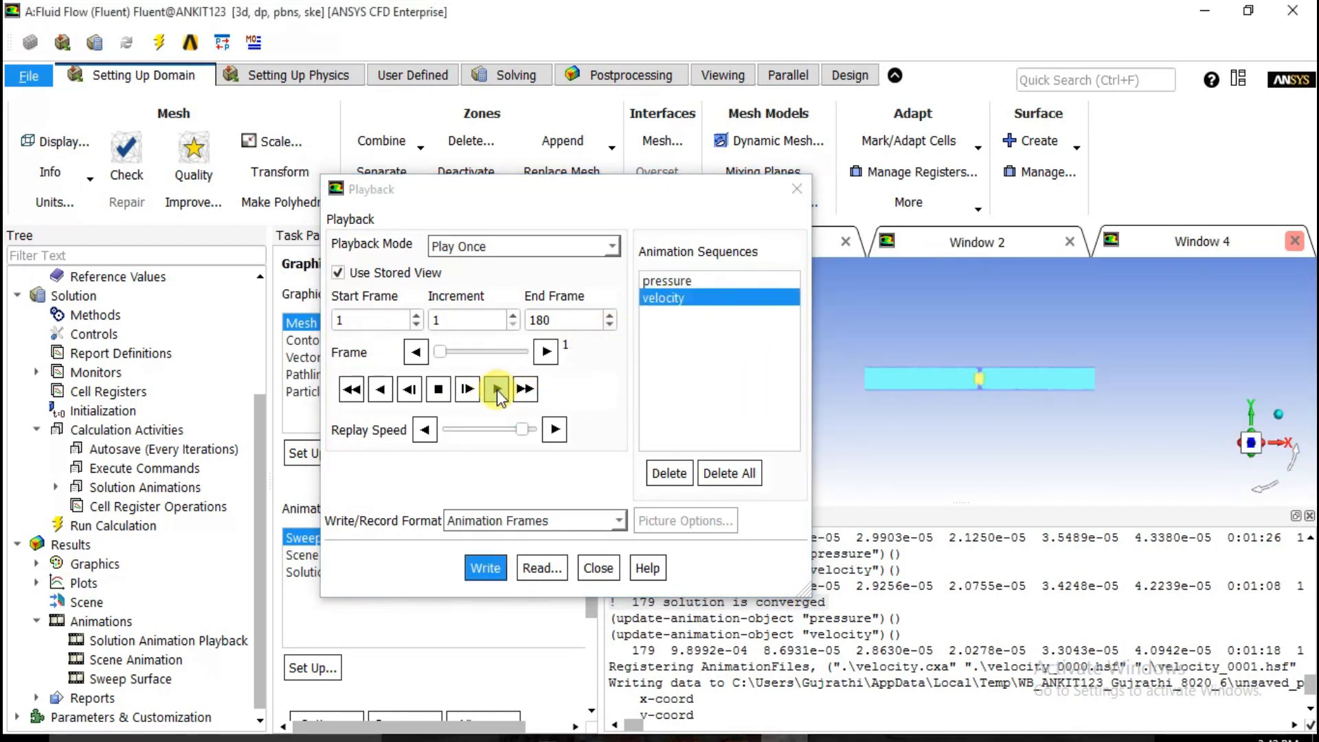
left_click(496, 390)
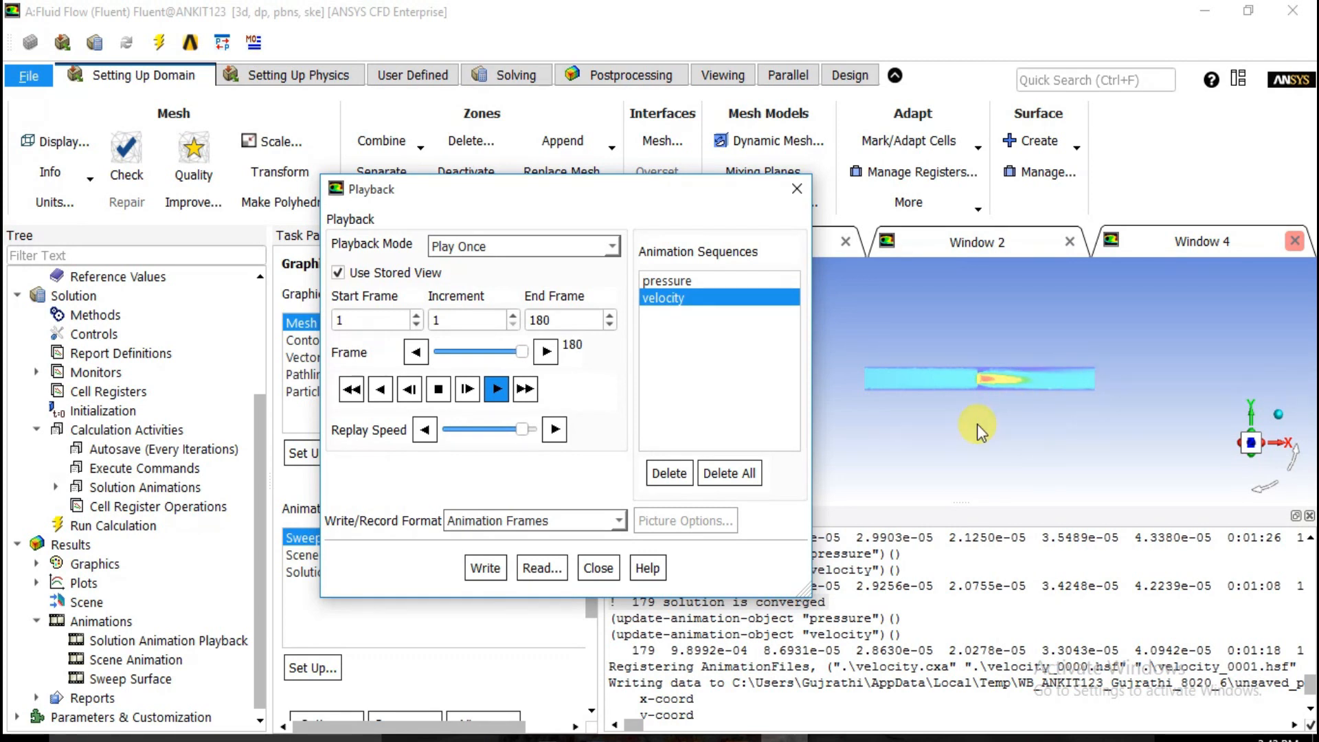
left_click(599, 569)
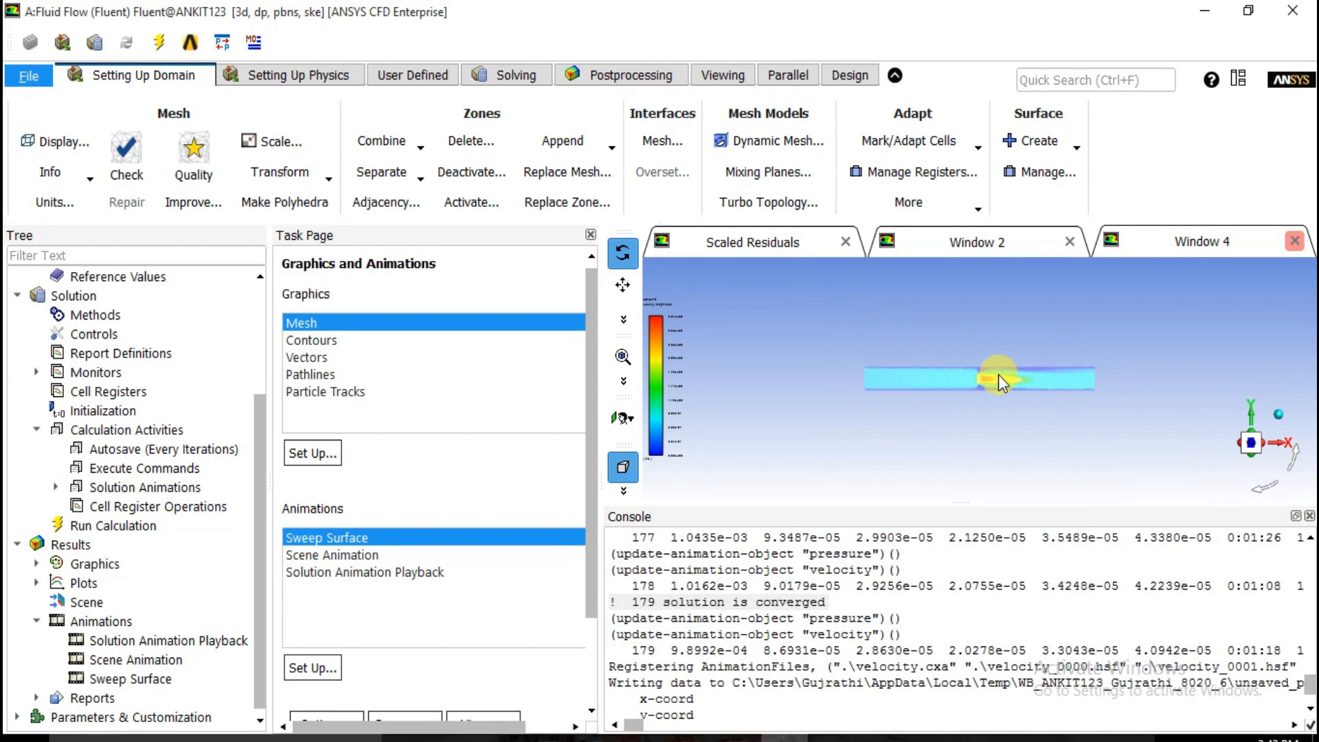
Step: Close Fluent and open the Results cell of the Fluid Flow system in CFD-Post from Workbench
left_click(26, 76)
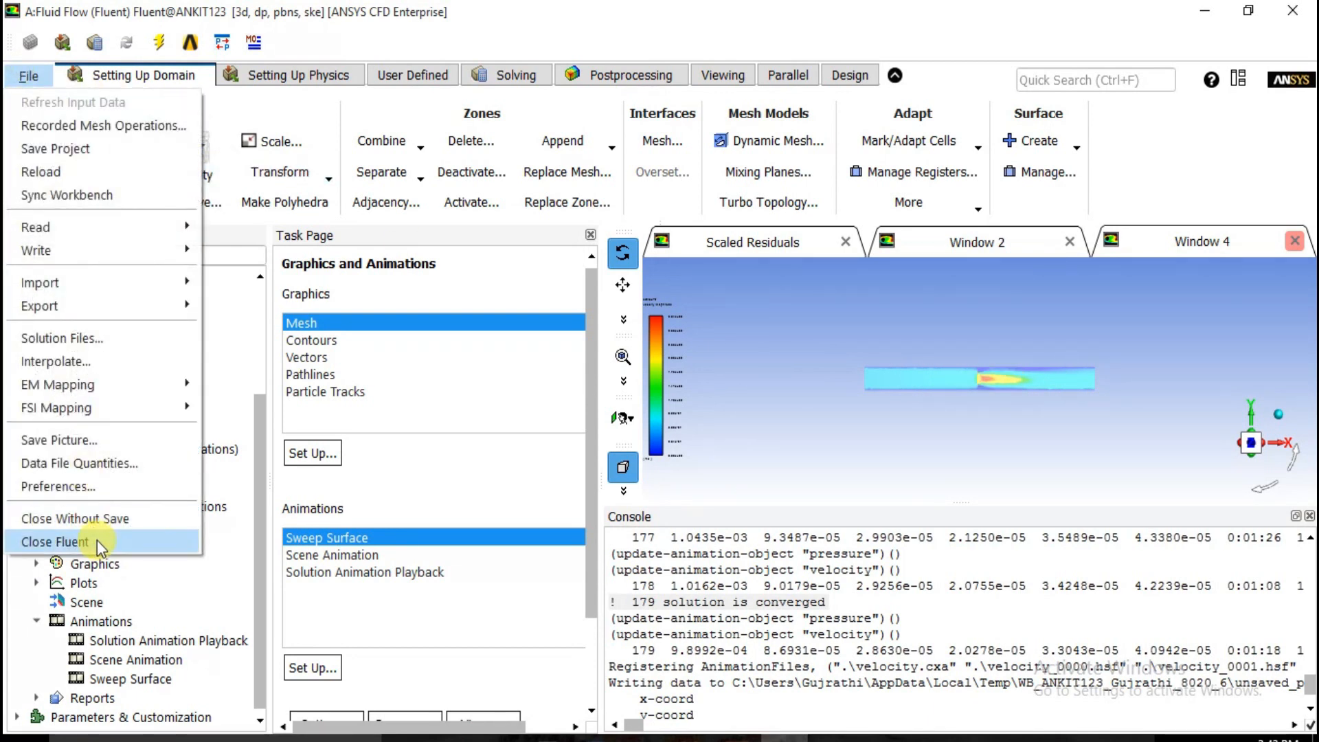
left_click(97, 541)
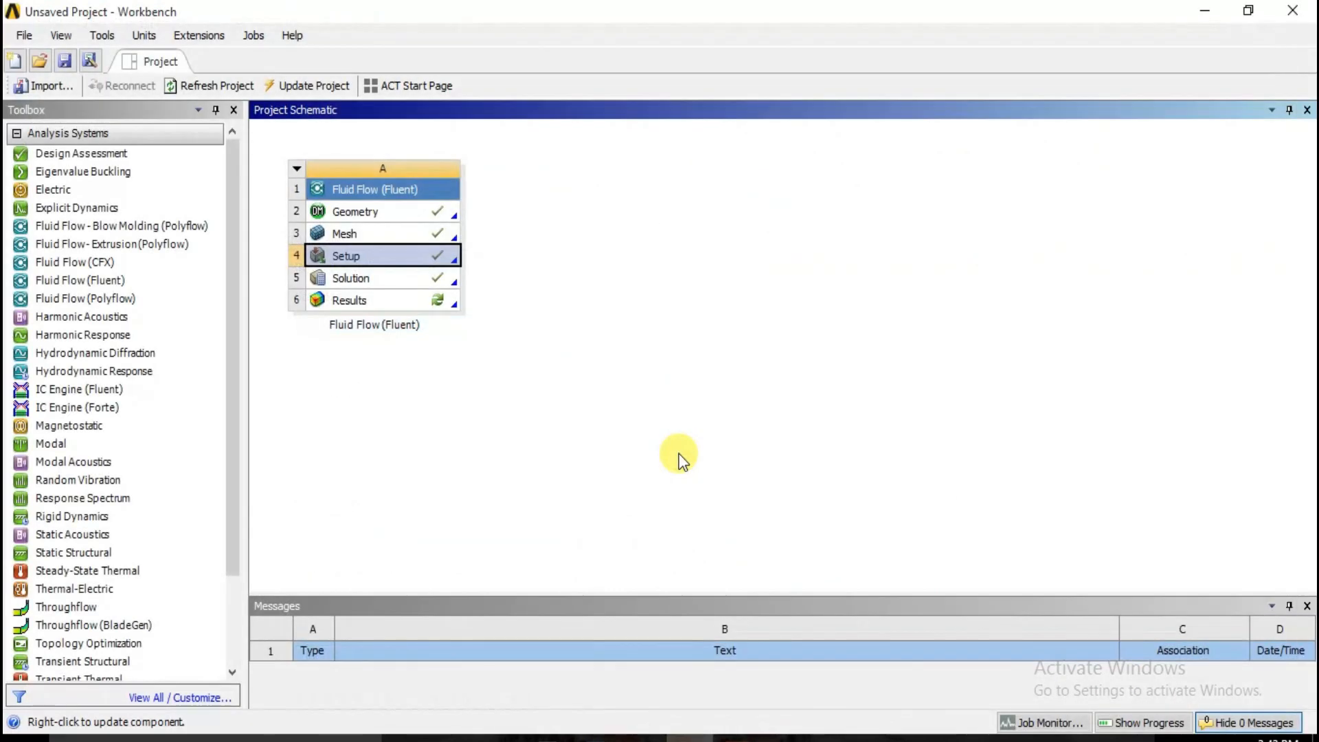
right_click(413, 306)
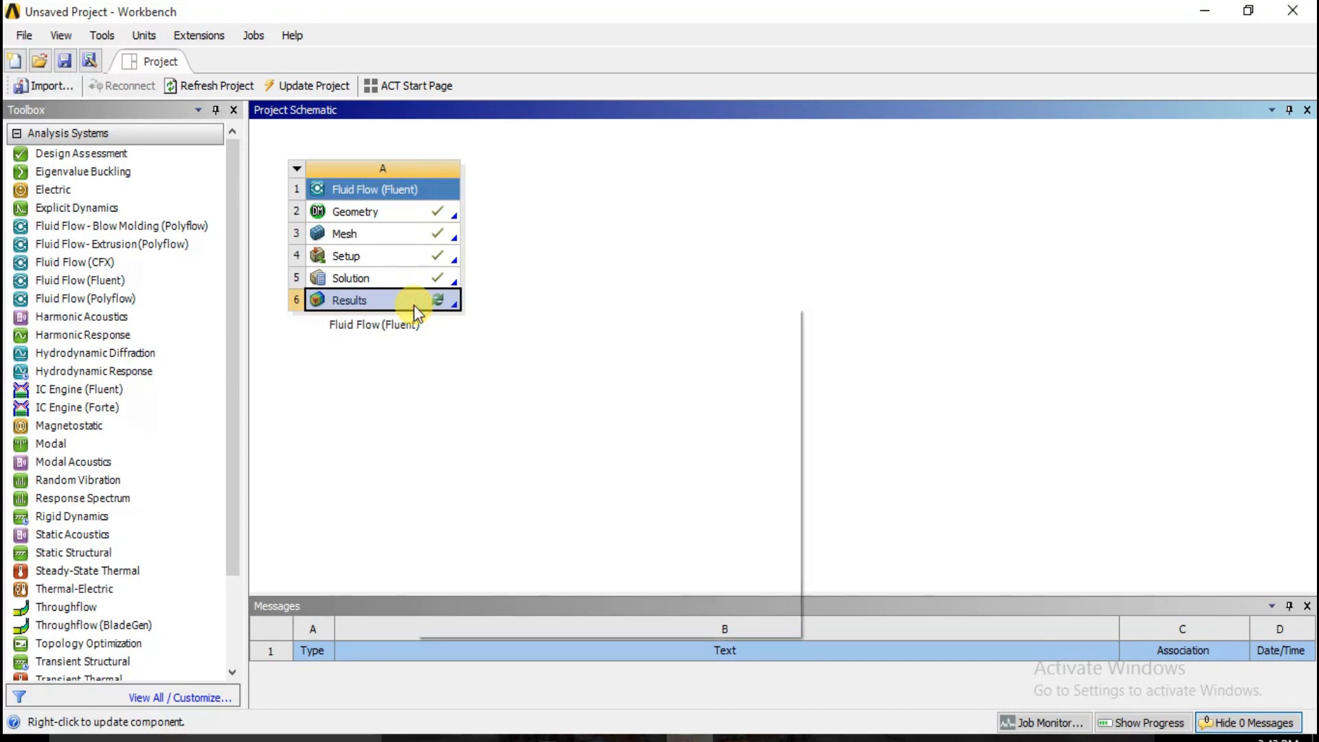
left_click(483, 316)
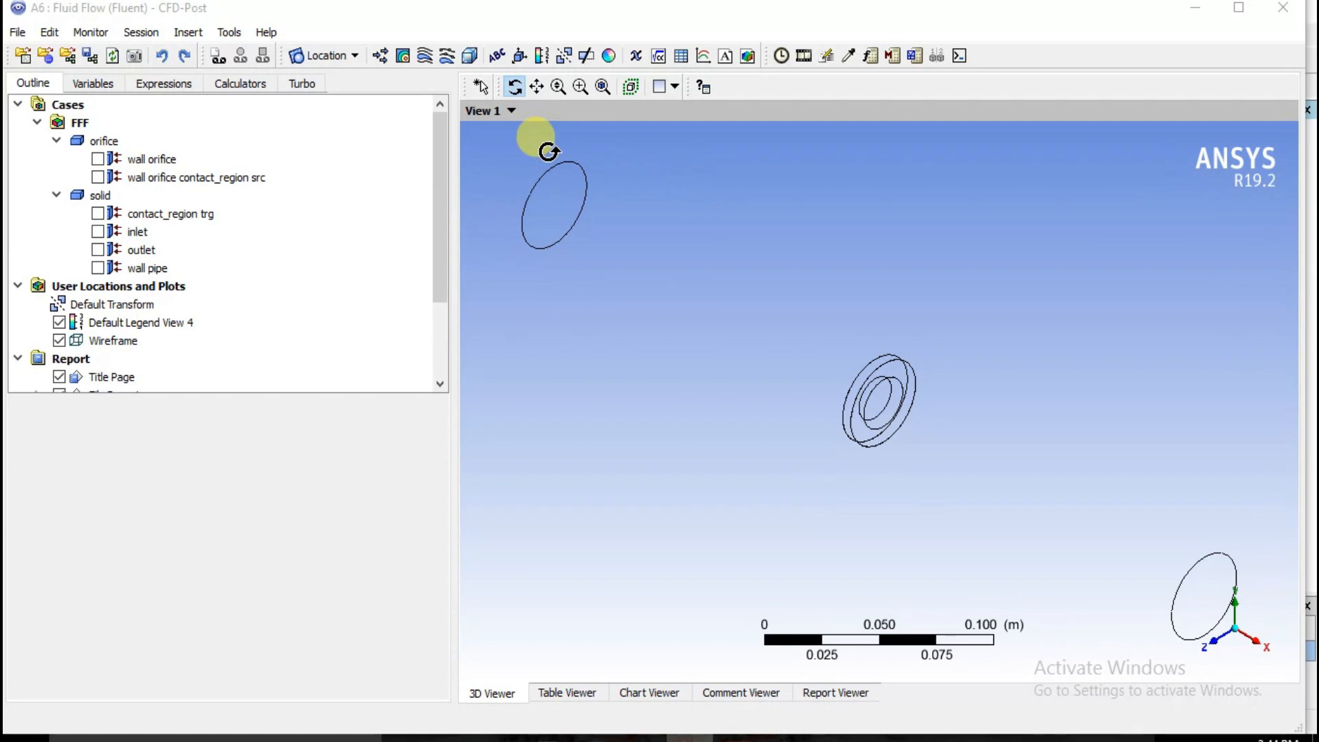
Step: Create an XY plane at Z = 0.0 m across all domains and show it in the 3D view
left_click(331, 61)
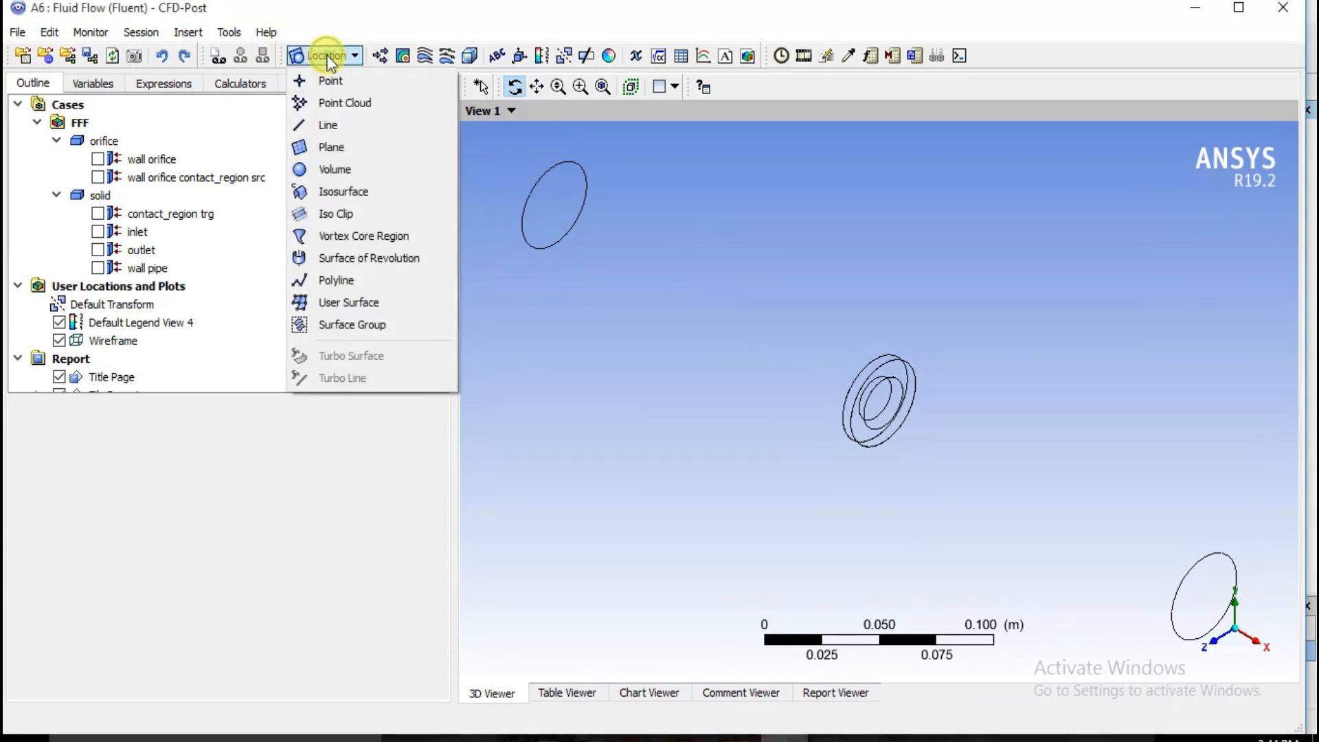
left_click(340, 149)
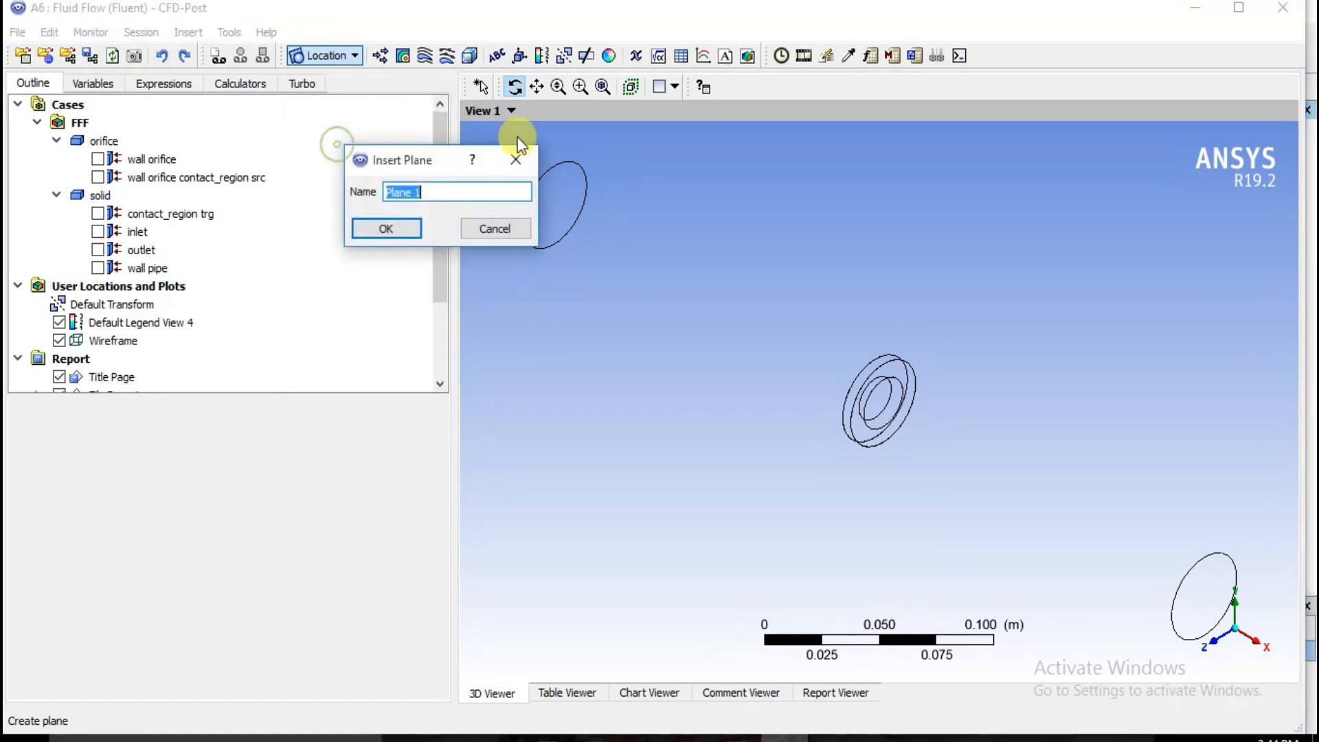
left_click(406, 228)
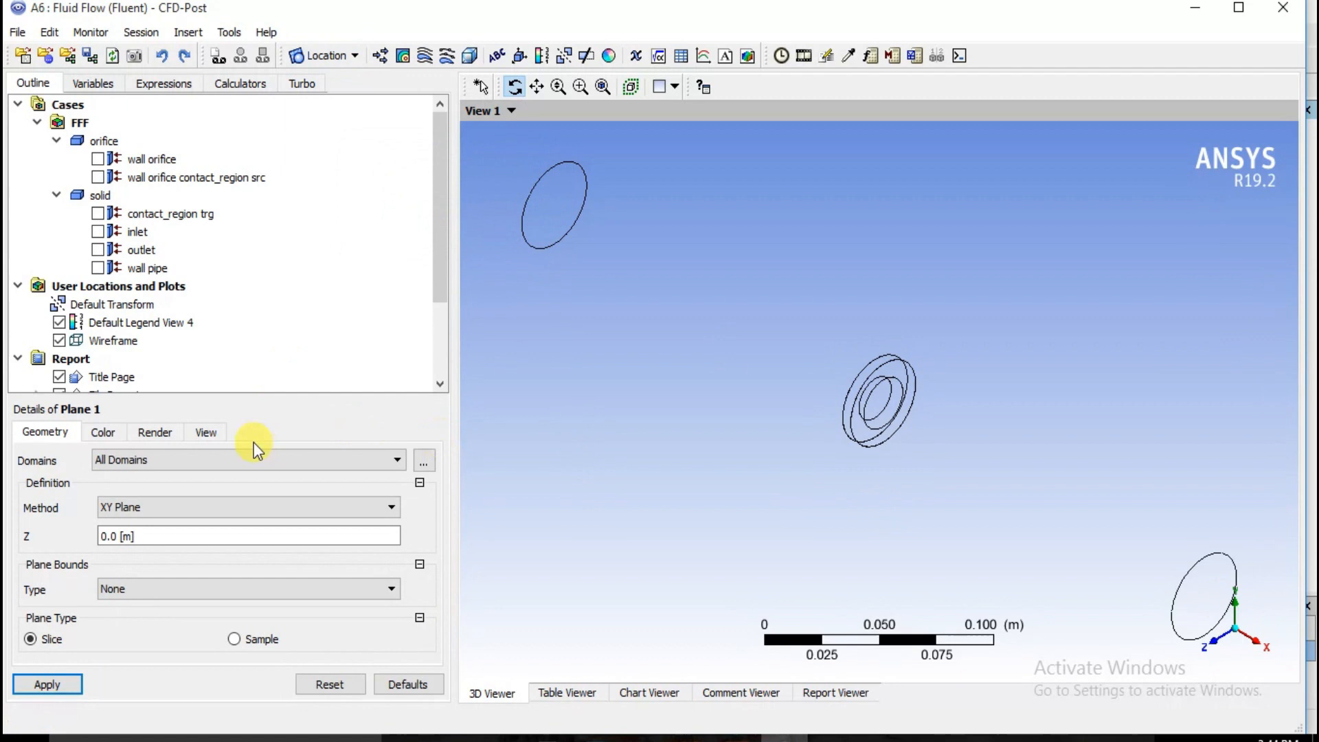
left_click(48, 684)
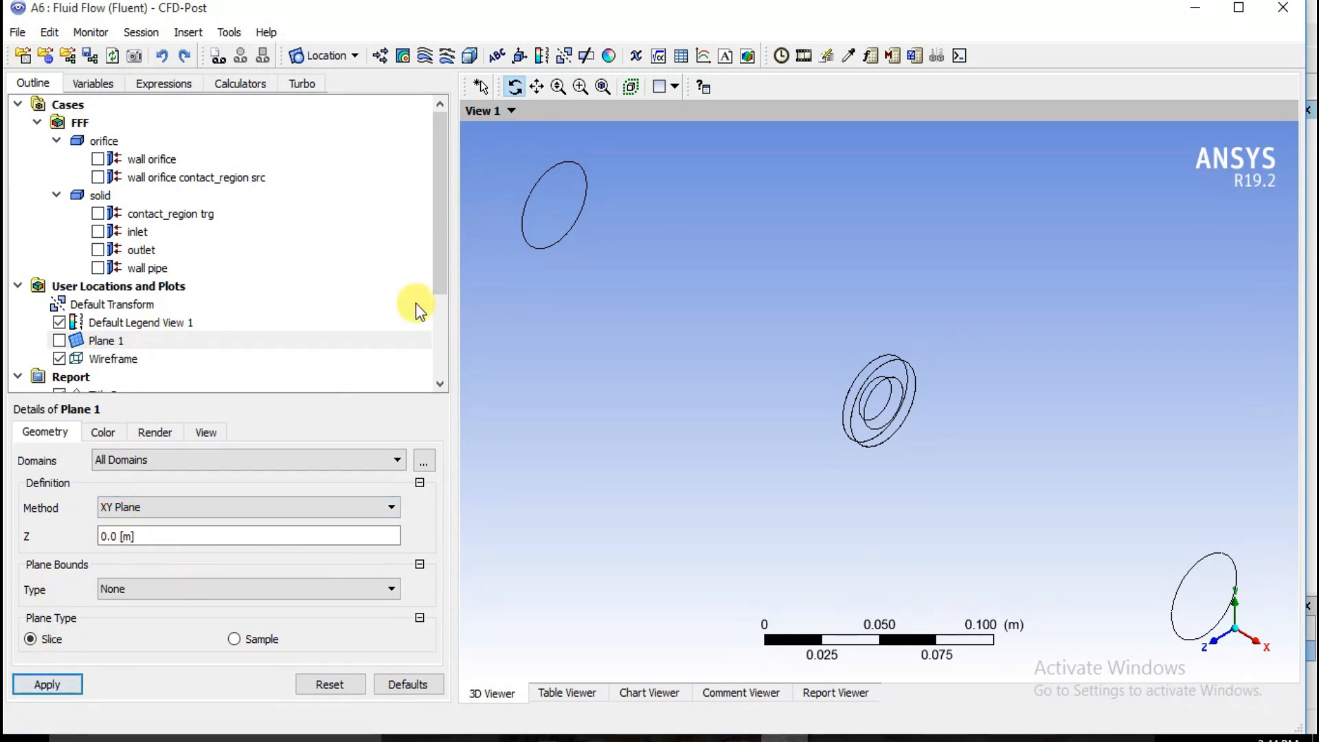
mouse_move(444, 254)
left_mouse_down()
mouse_move(443, 372)
mouse_move(438, 257)
left_mouse_up()
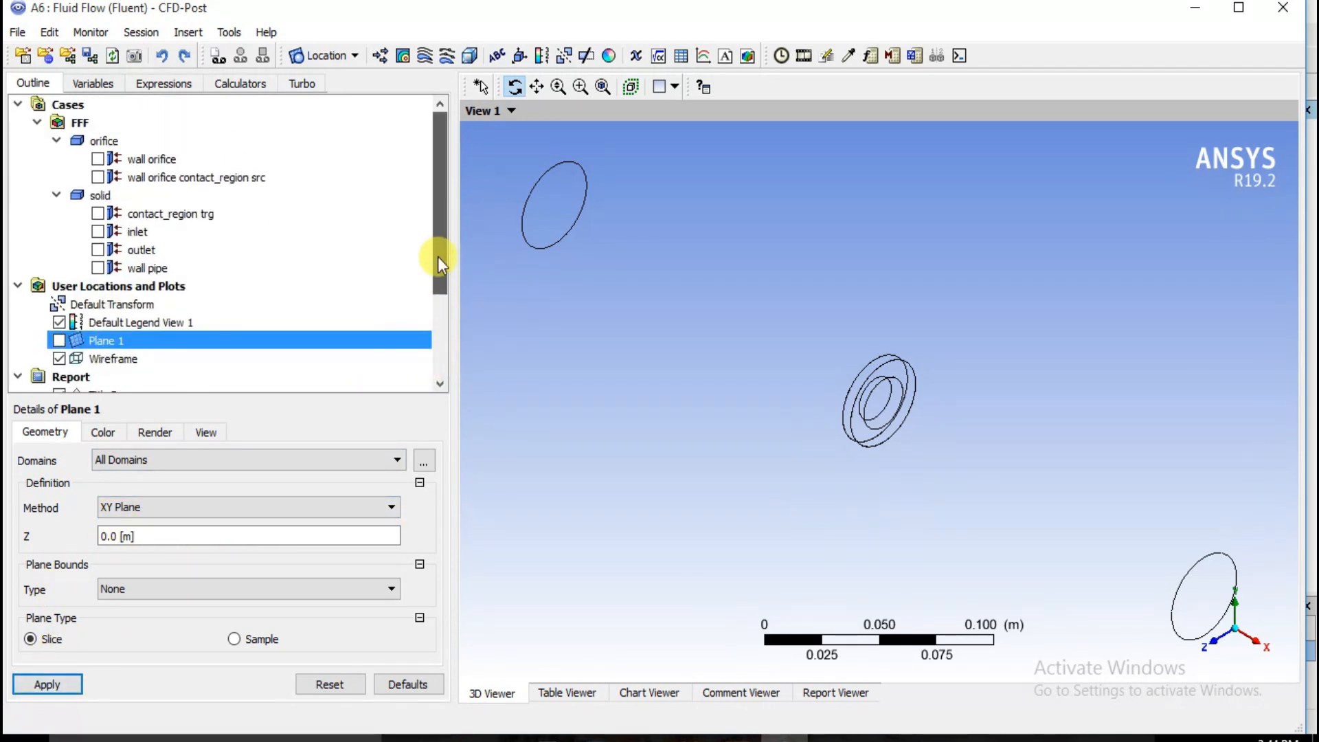
left_click(62, 340)
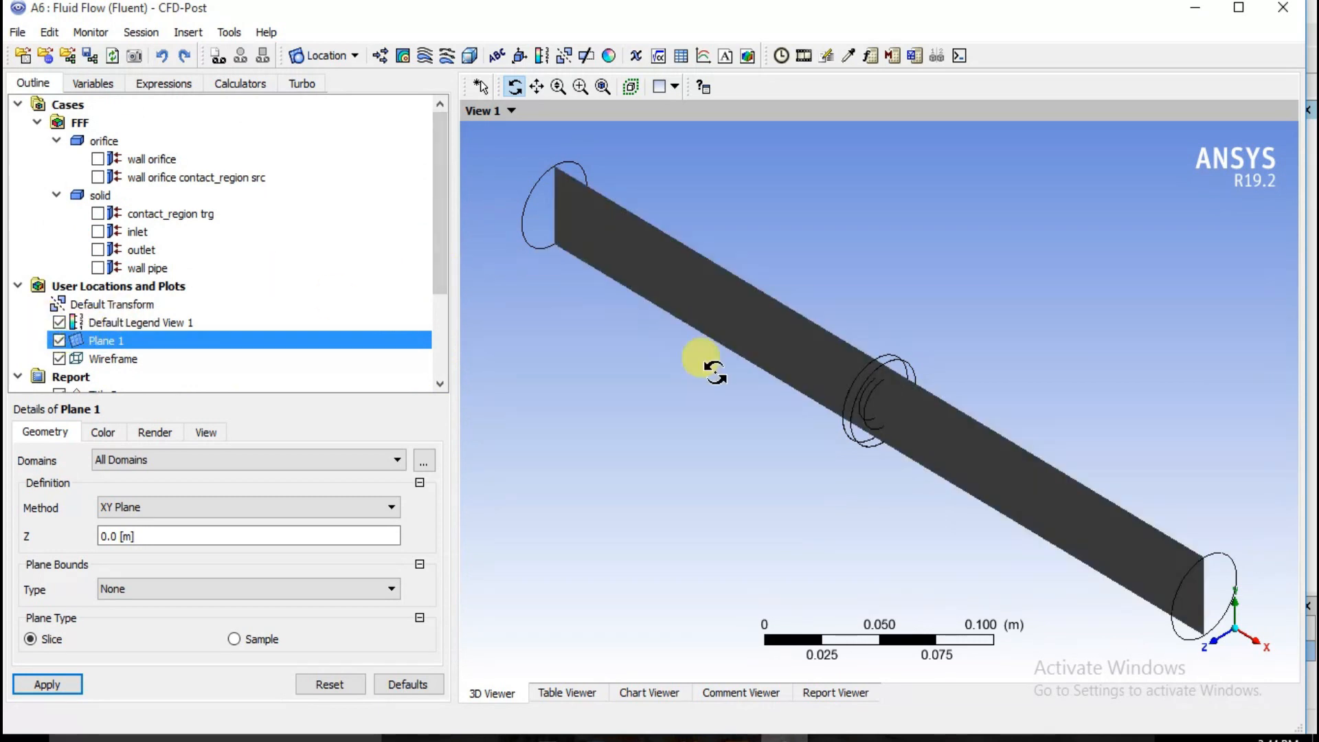
left_click_drag(797, 328, 828, 343)
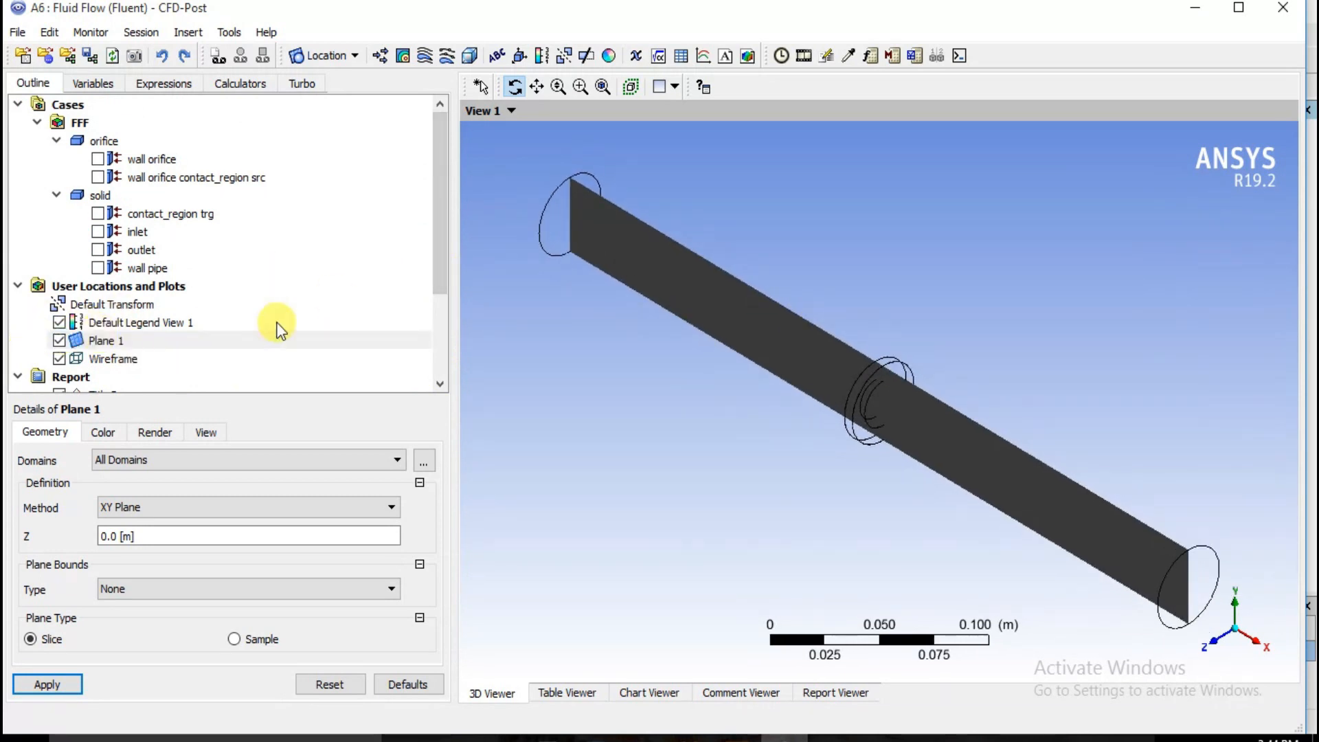
Step: Hide the plane and create a pressure contour located on Plane 1 with global range and 100 contours
left_click(403, 56)
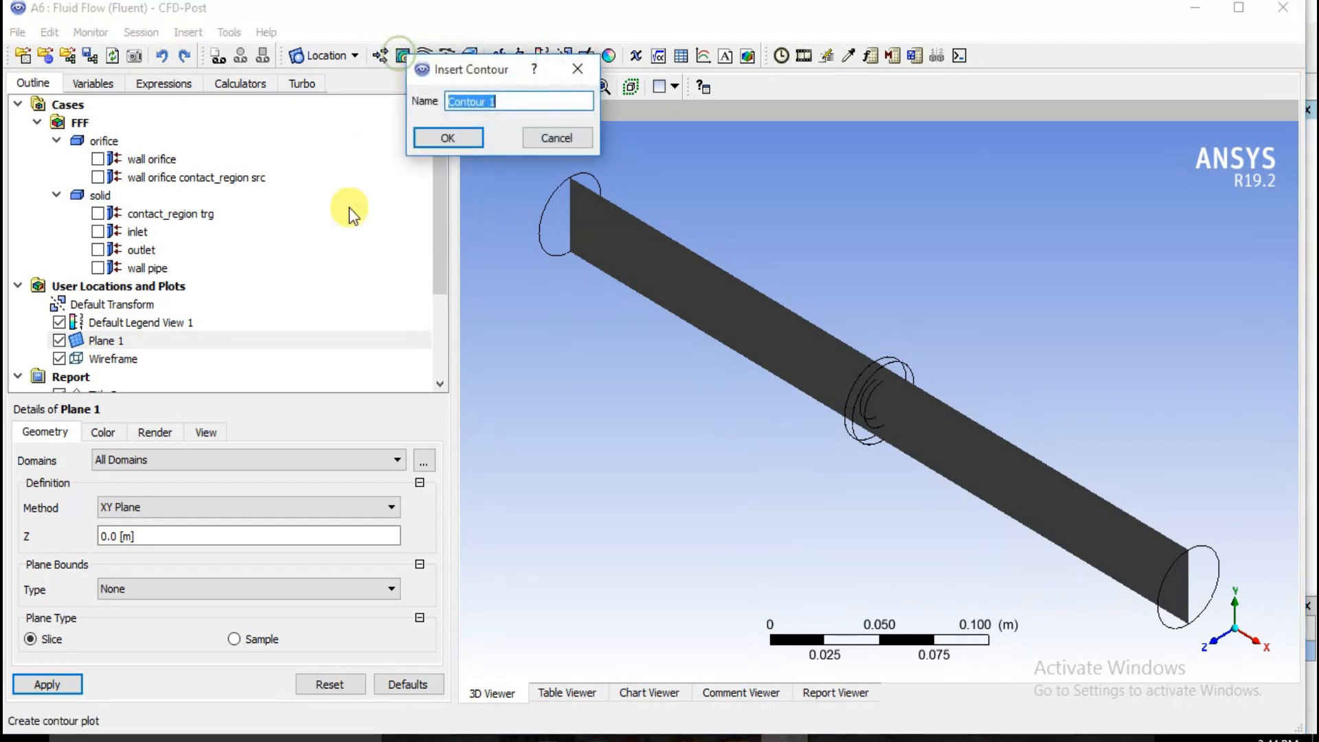
left_click(447, 137)
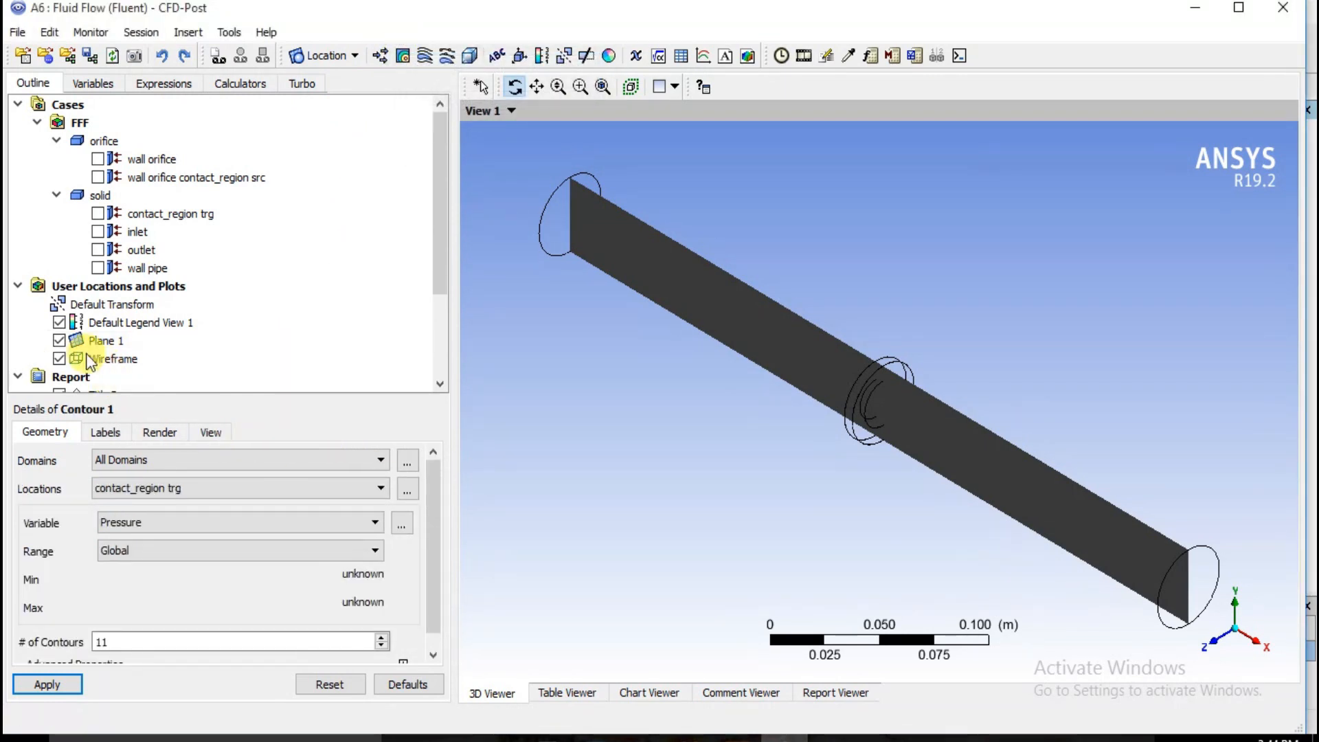
left_click(59, 340)
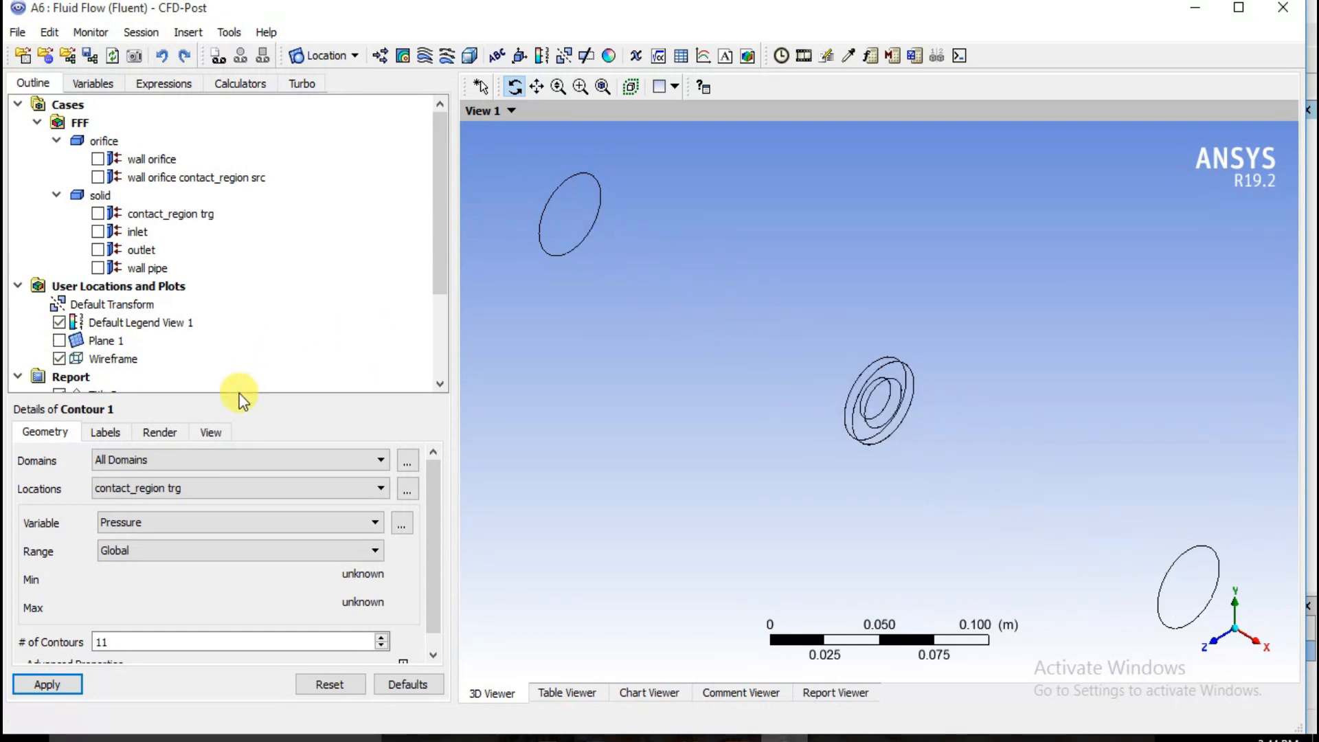
left_click(184, 489)
left_click(123, 582)
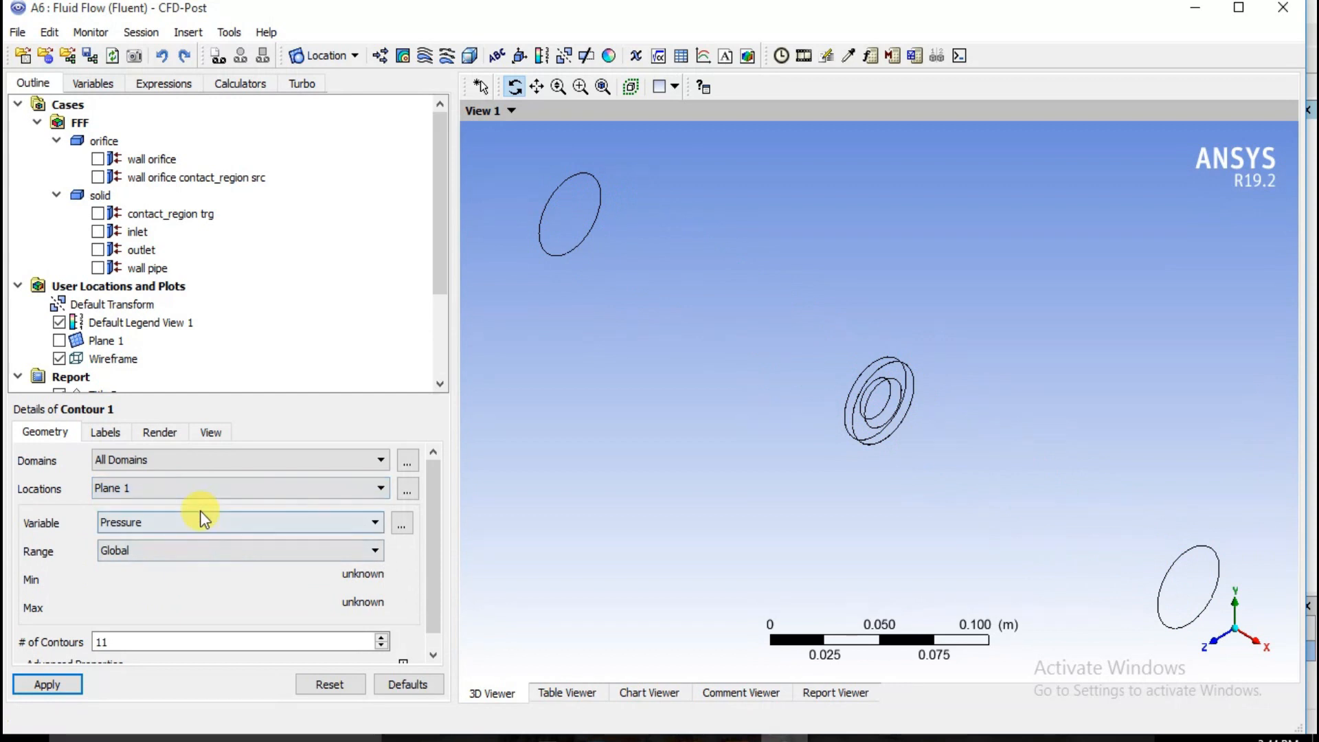
left_click_drag(141, 636, 97, 640)
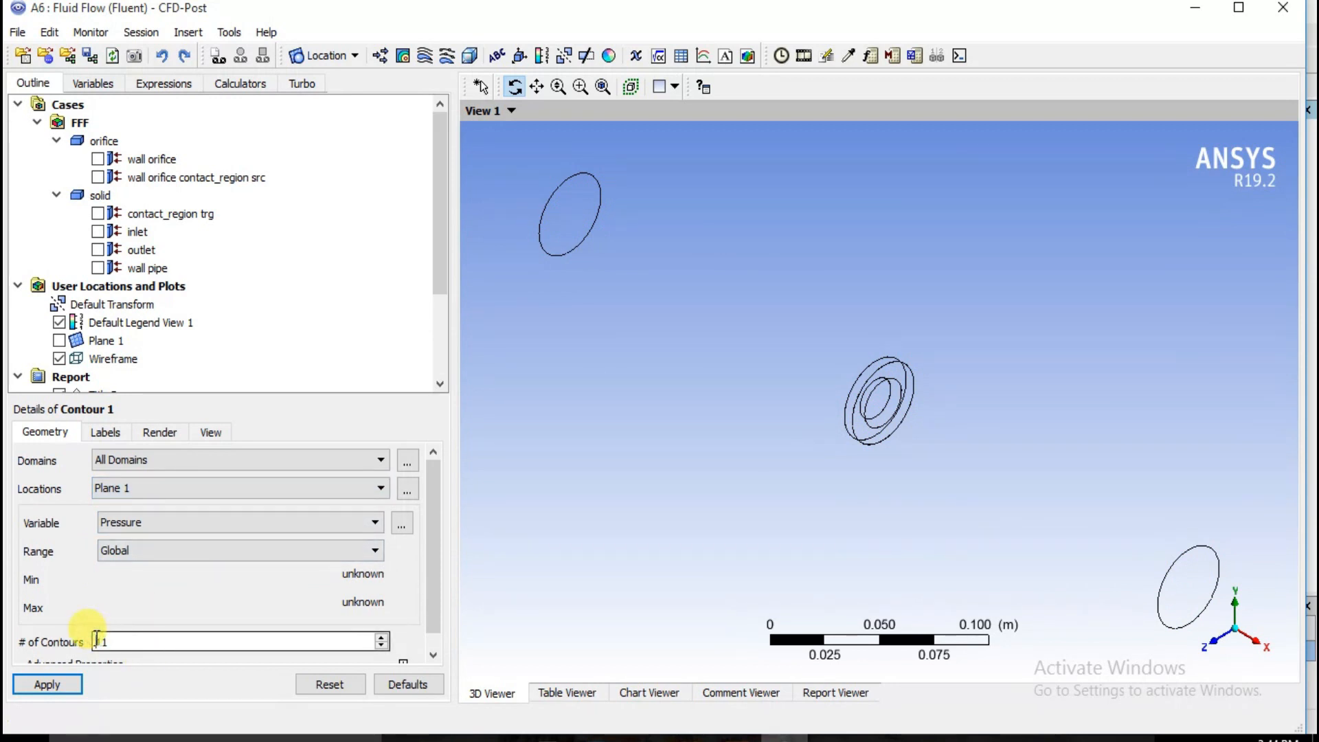
double_click(97, 641)
type("100")
left_click(46, 684)
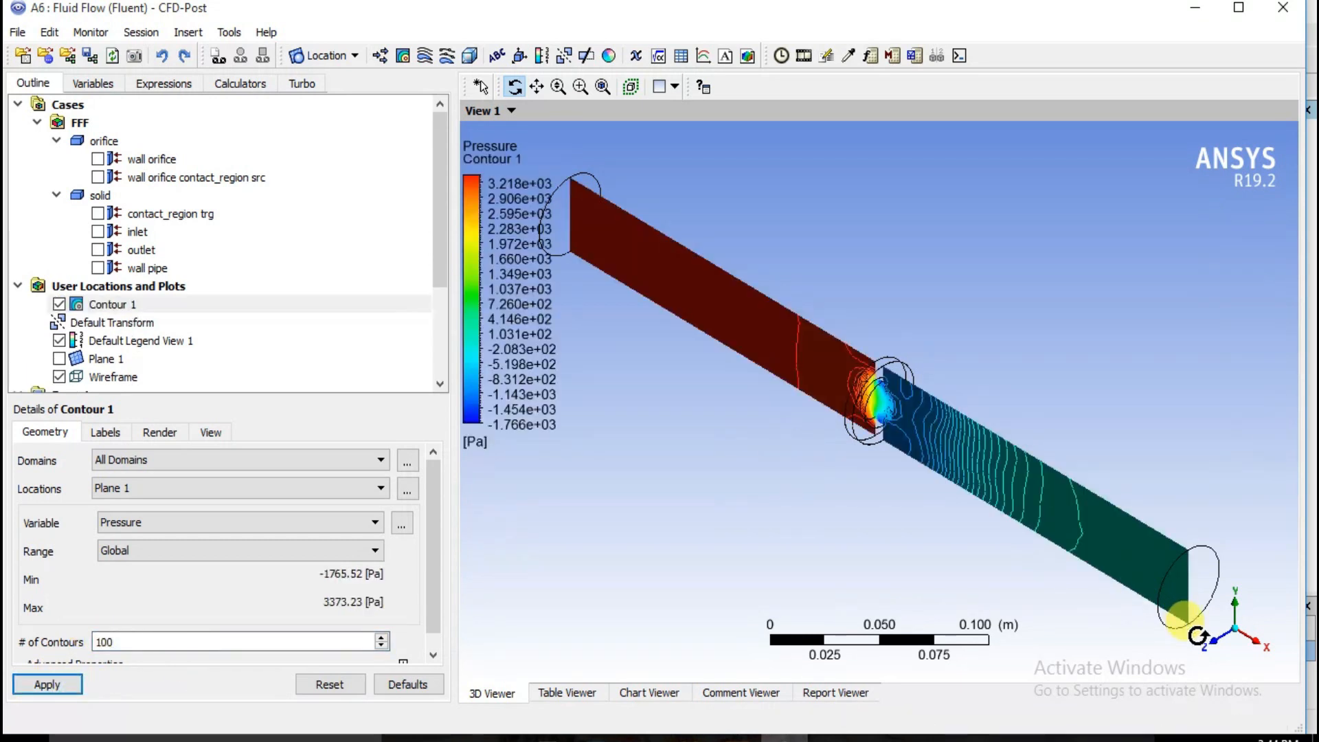
Step: Examine the pressure contour in the XY view, close up around the orifice and along the full pipe
left_click(1213, 644)
scroll(882, 472, "up", 3)
scroll(882, 472, "down", 2)
left_click_drag(591, 359, 686, 369)
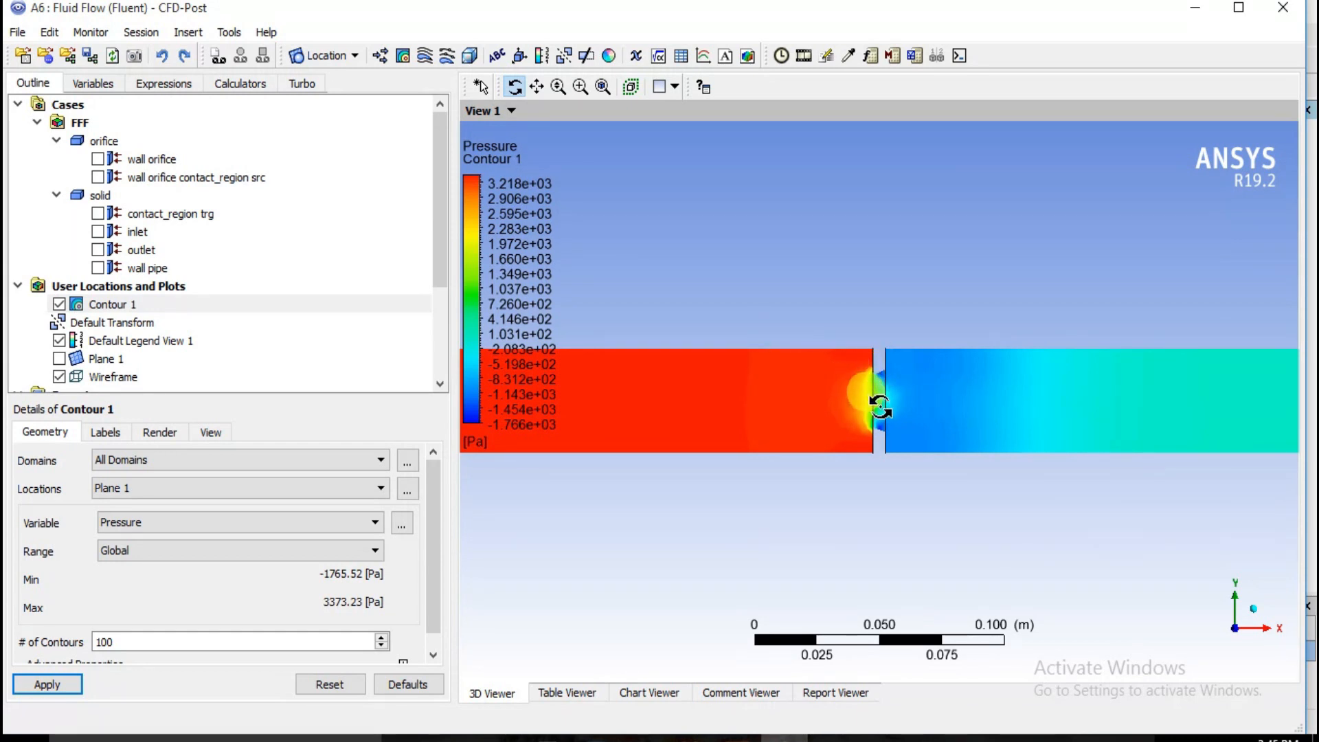
scroll(889, 408, "up", 2)
scroll(889, 408, "up", 1)
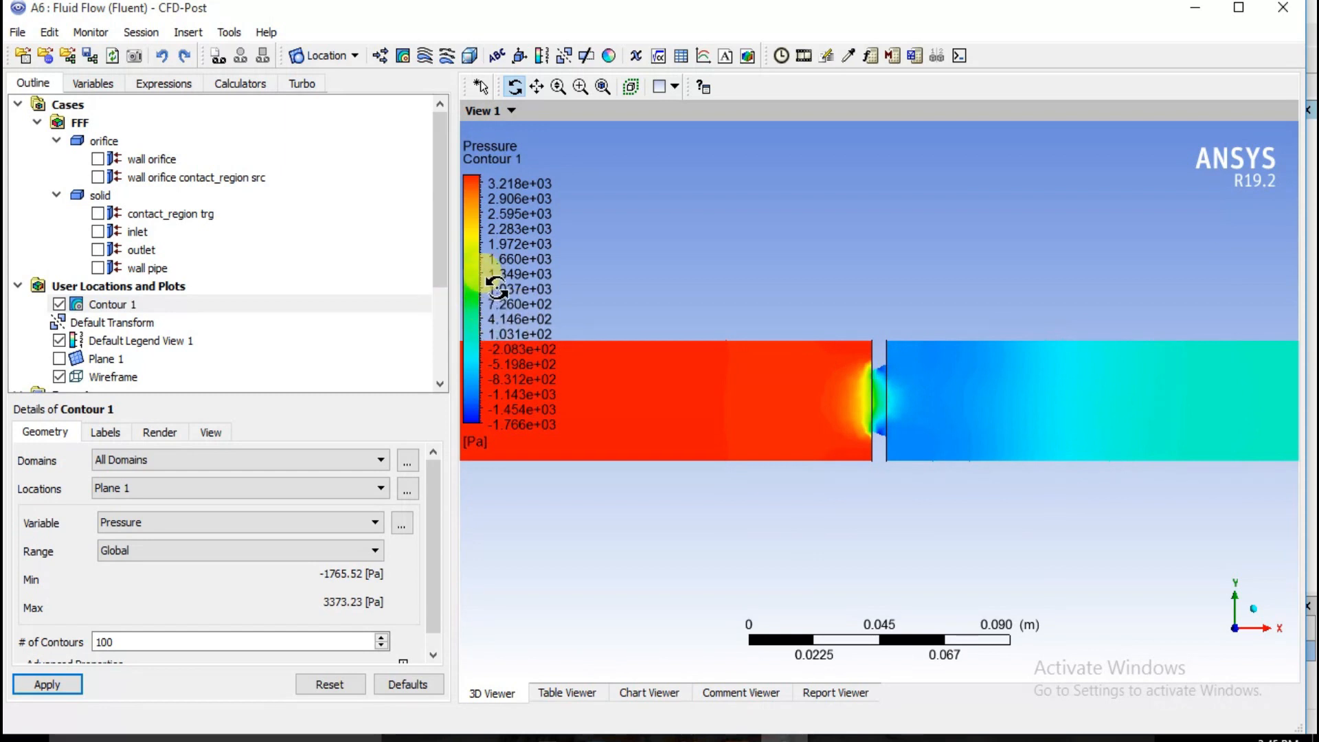
scroll(921, 388, "up", 1)
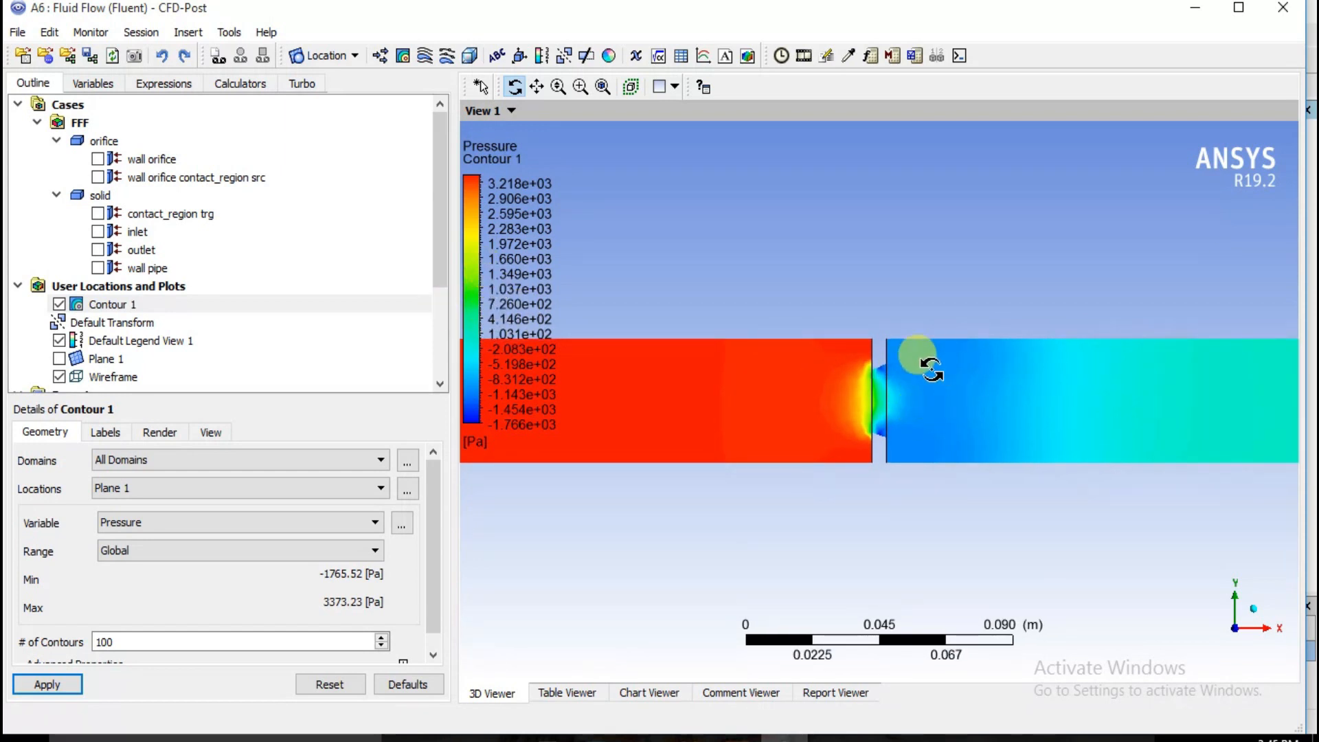
left_click_drag(933, 418, 1199, 393)
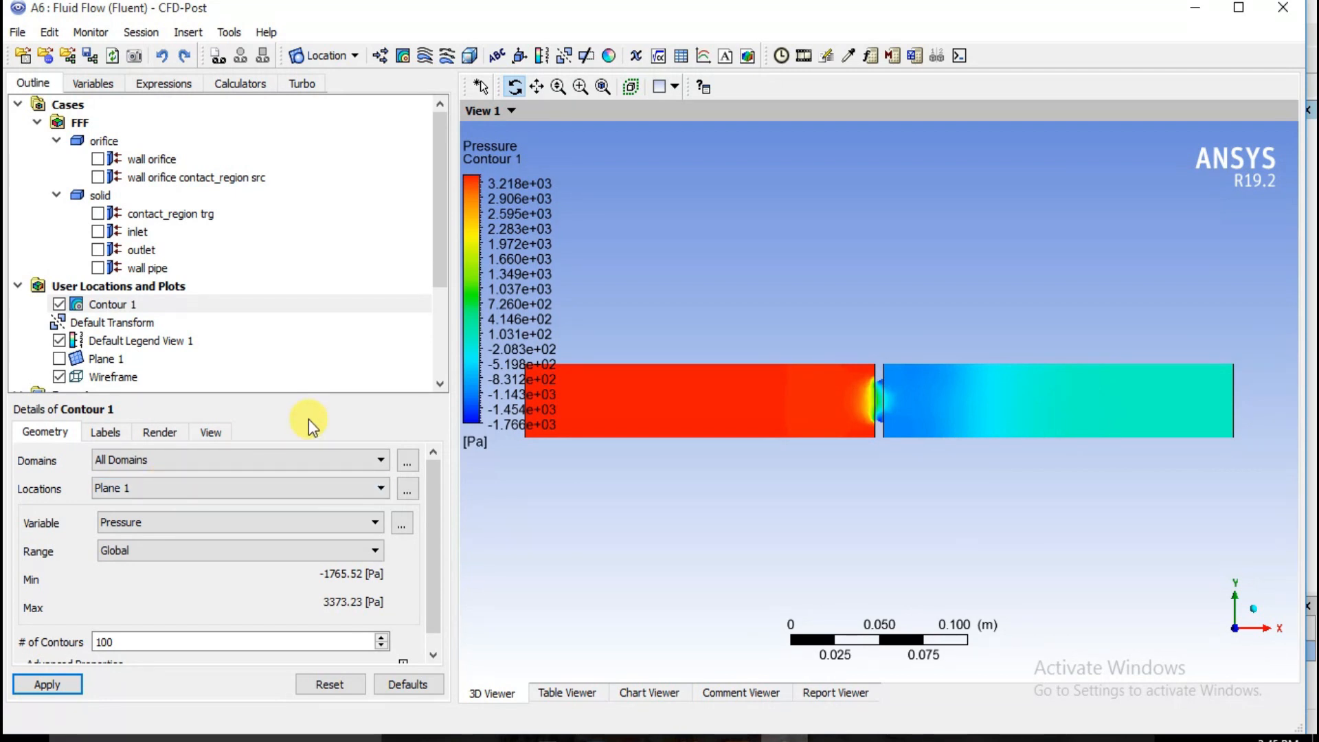
Step: Change the variable of the Plane 1 contour to Velocity and apply it
left_click(171, 522)
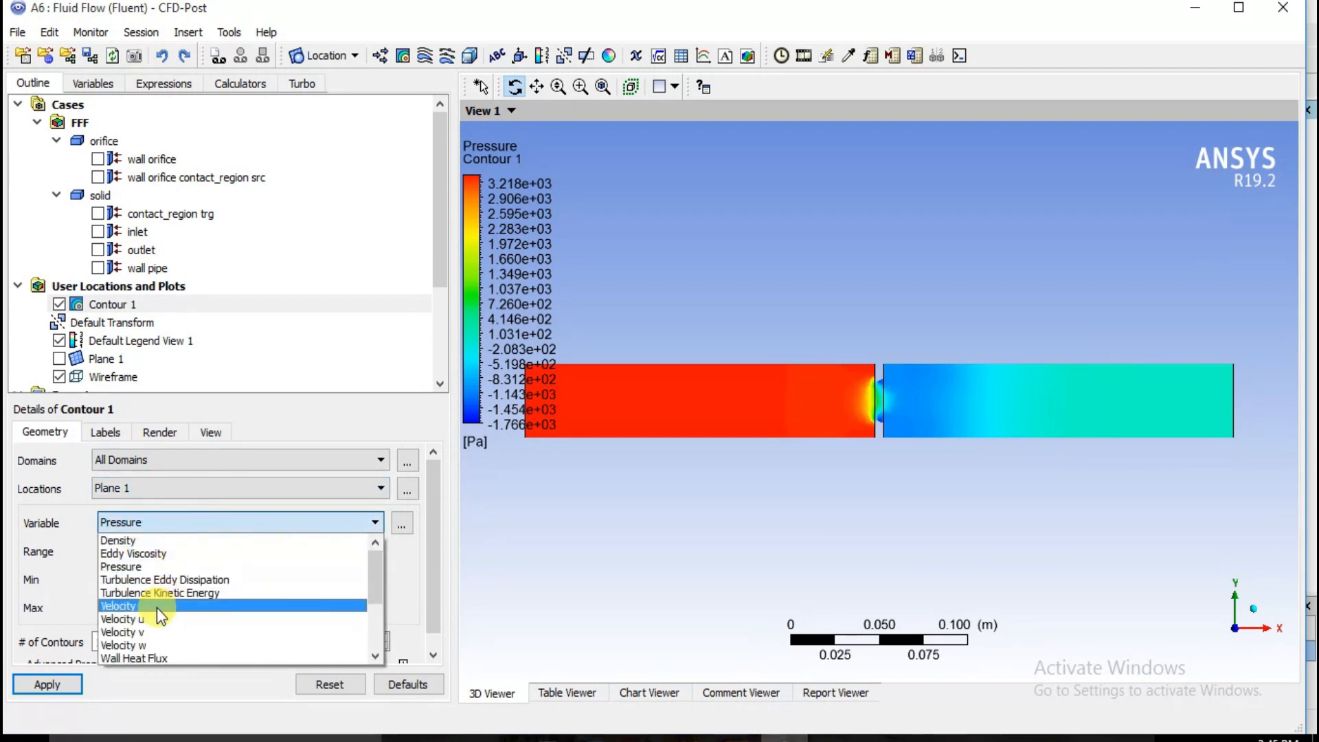
left_click(157, 607)
left_click(41, 684)
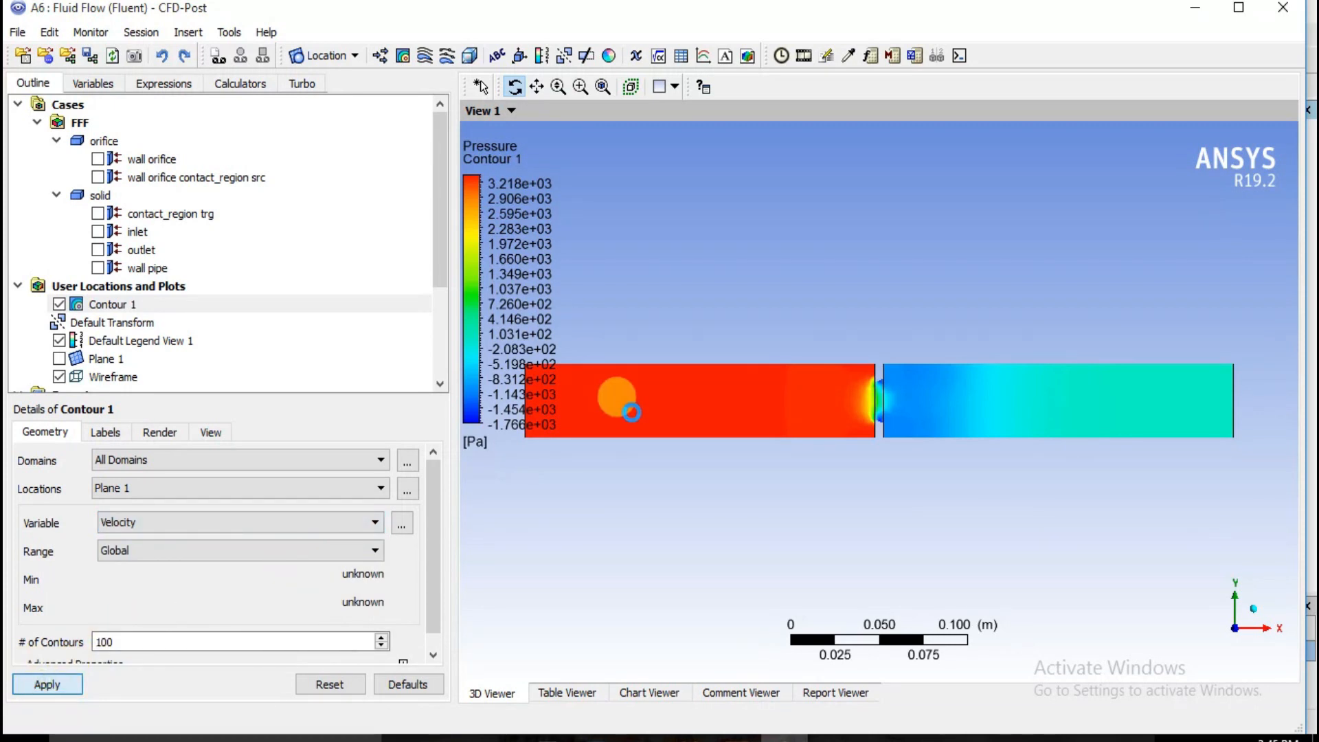
Step: Examine the velocity contour around the orifice, the downstream jet and the full length of the pipe
scroll(839, 378, "up", 3)
scroll(852, 364, "up", 1)
scroll(615, 352, "up", 1)
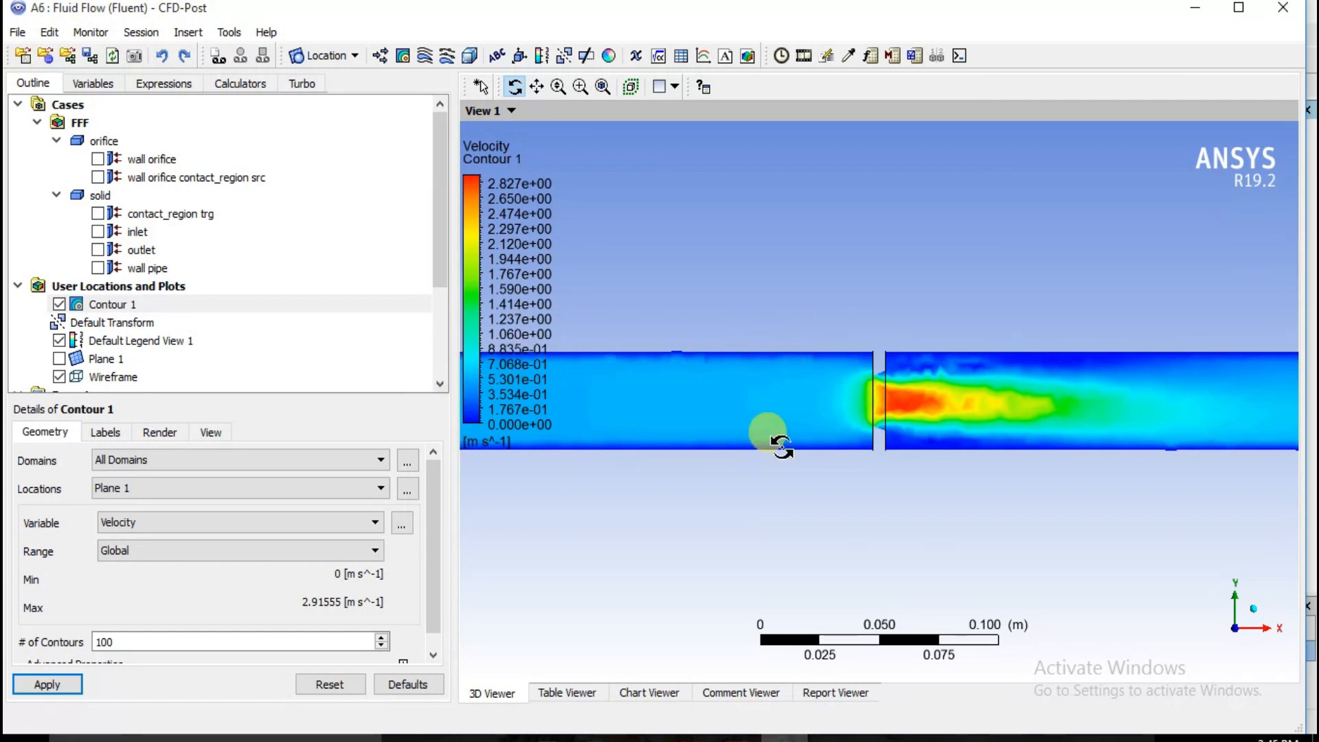
left_click_drag(782, 445, 832, 354)
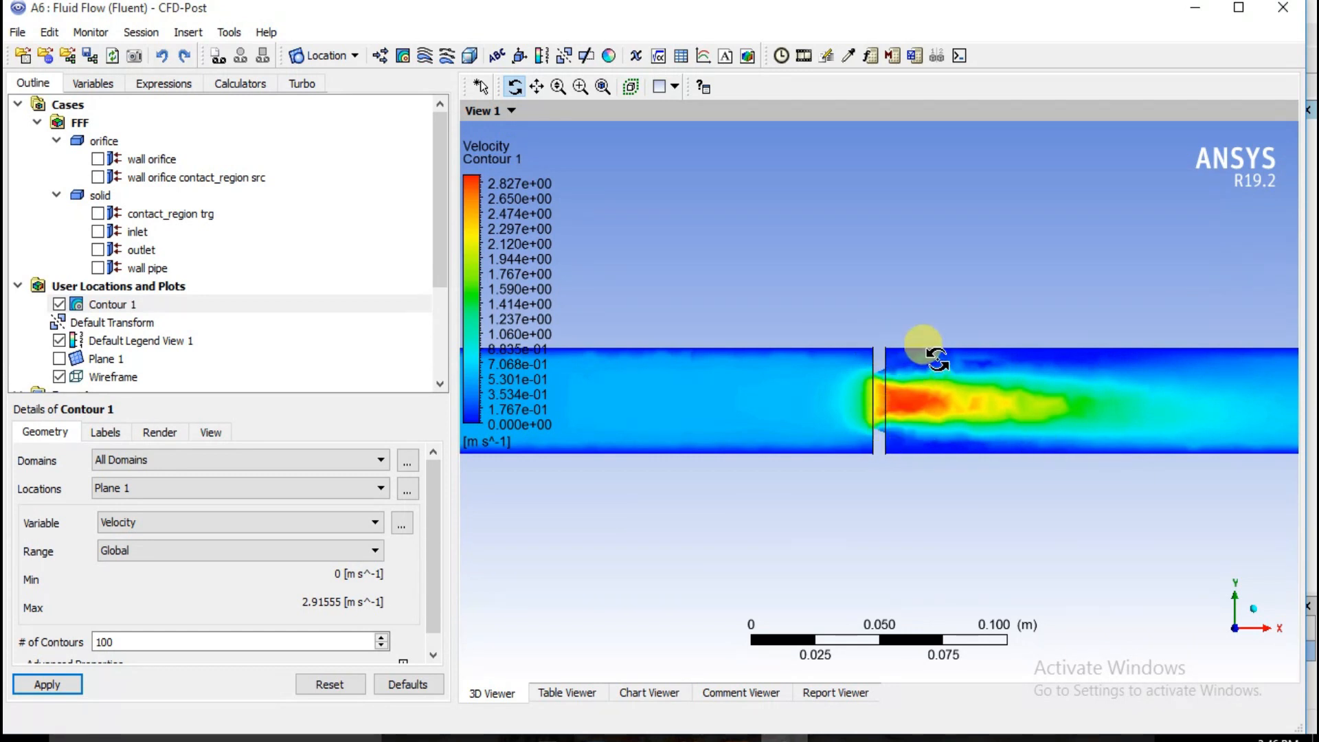
left_click_drag(934, 357, 925, 467)
scroll(925, 467, "down", 5)
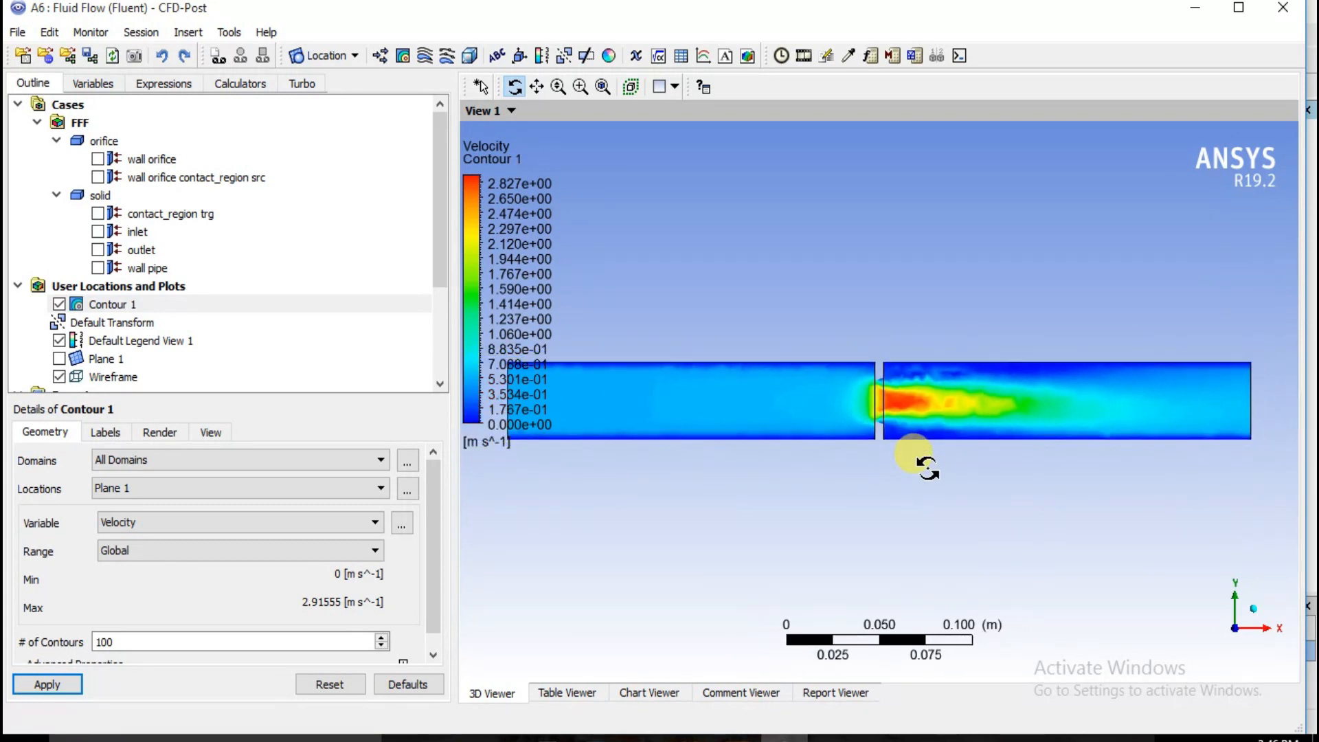
scroll(926, 467, "down", 3)
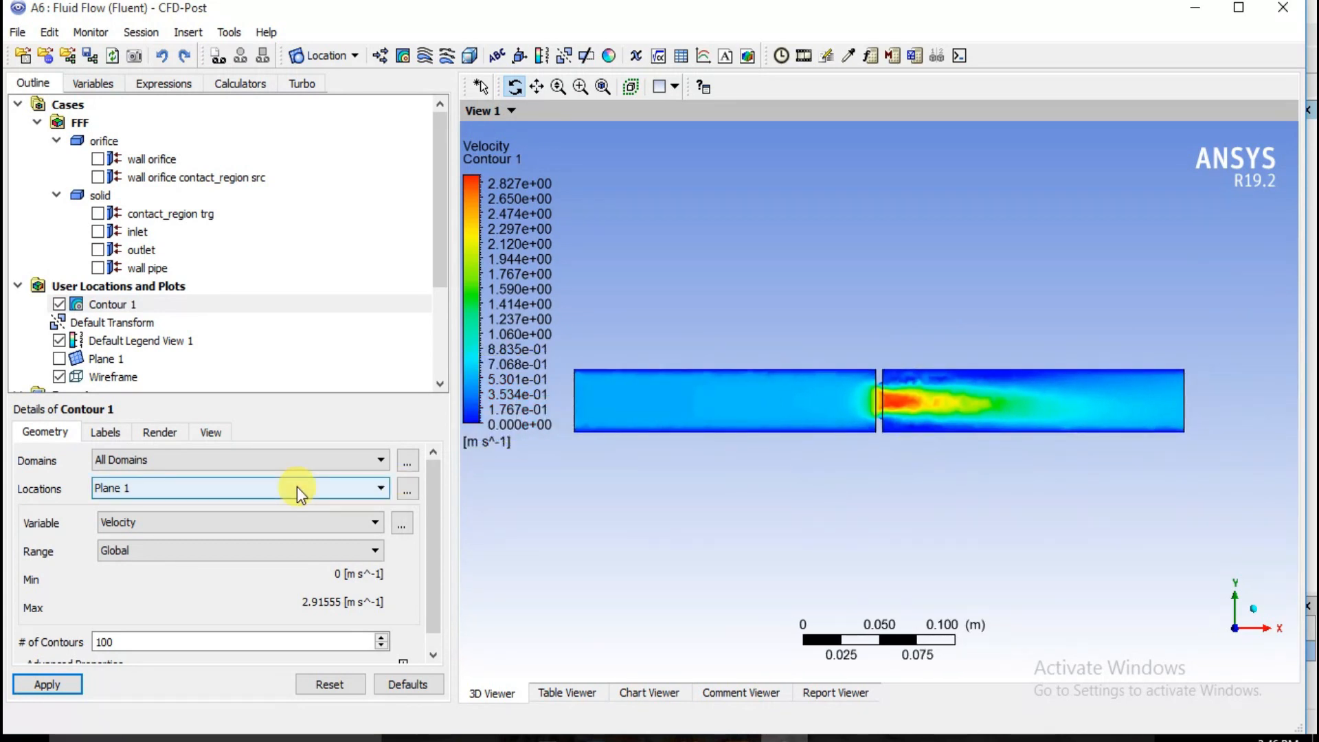
scroll(890, 340, "up", 3)
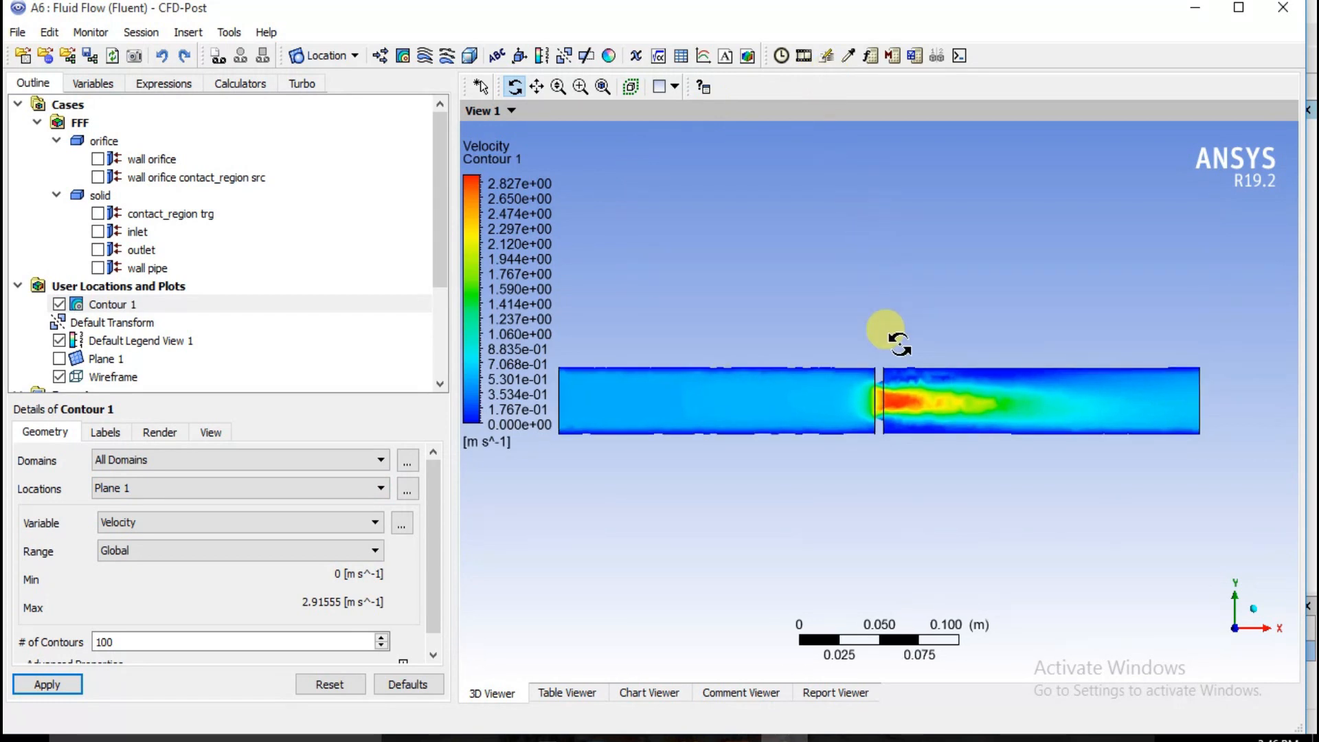
scroll(898, 342, "up", 1)
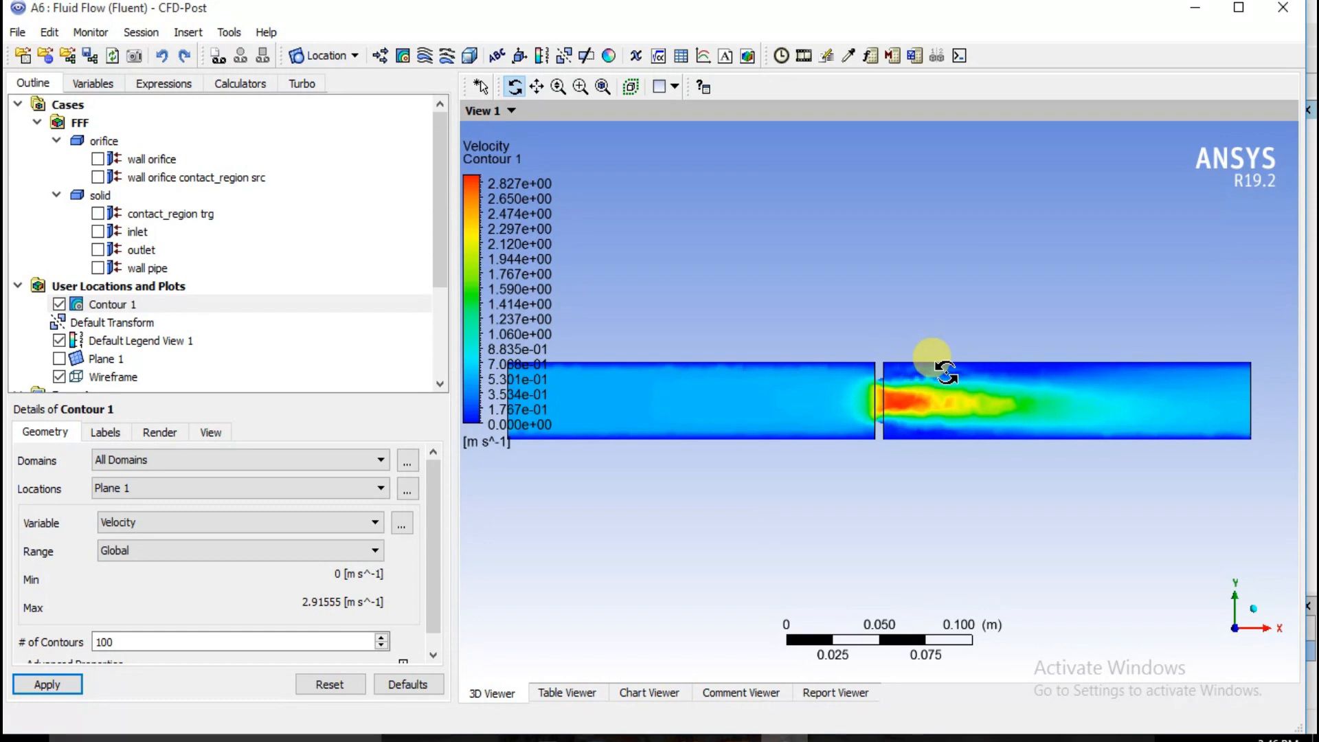
Step: Inspect the velocity contour's jet just downstream of the orifice plate, from close up out to both pipe ends
scroll(993, 377, "up", 2)
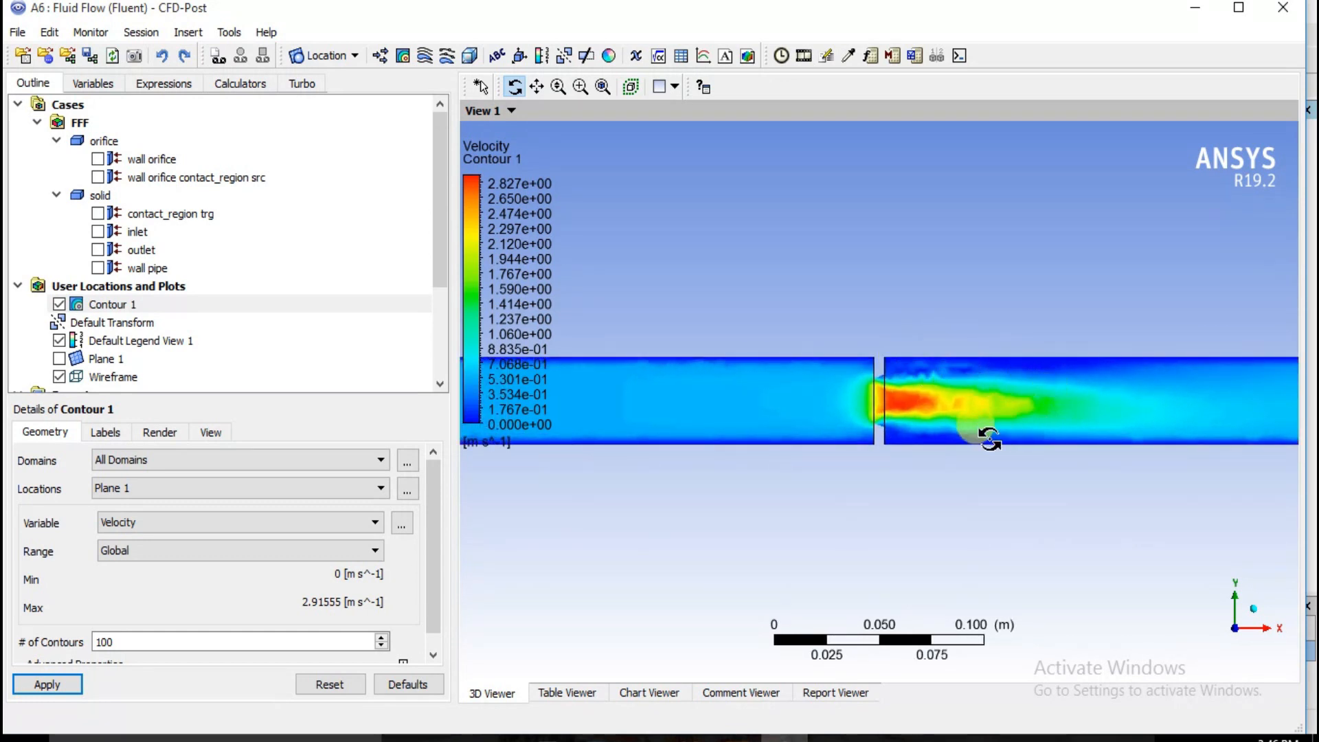
scroll(934, 401, "up", 3)
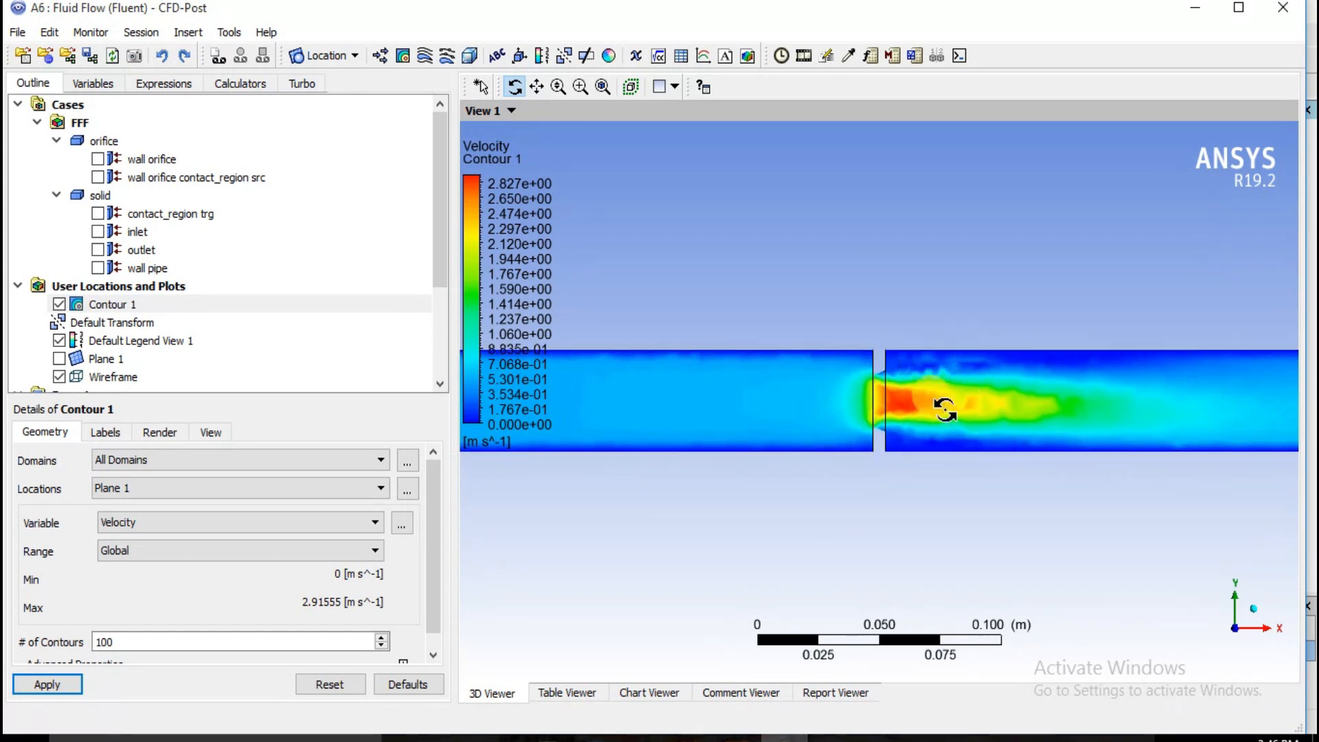
left_click_drag(991, 371, 952, 406)
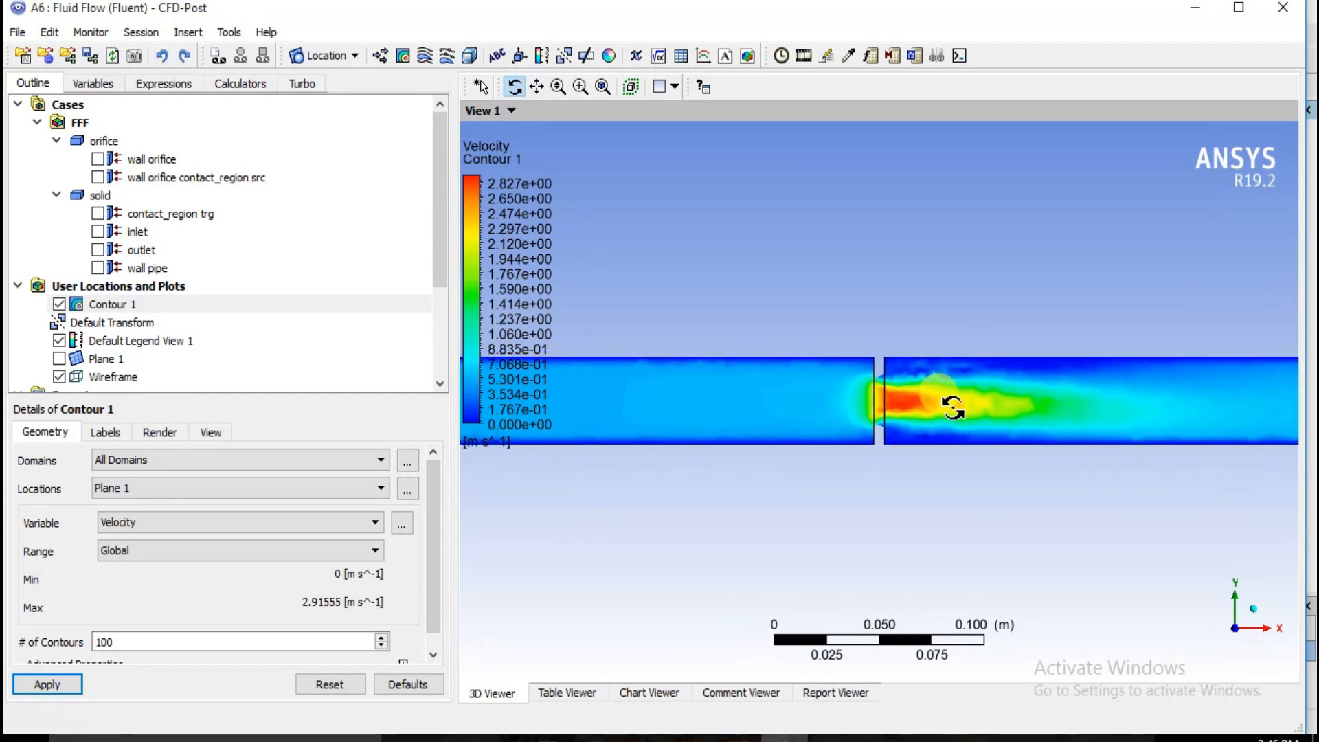
scroll(953, 408, "down", 7)
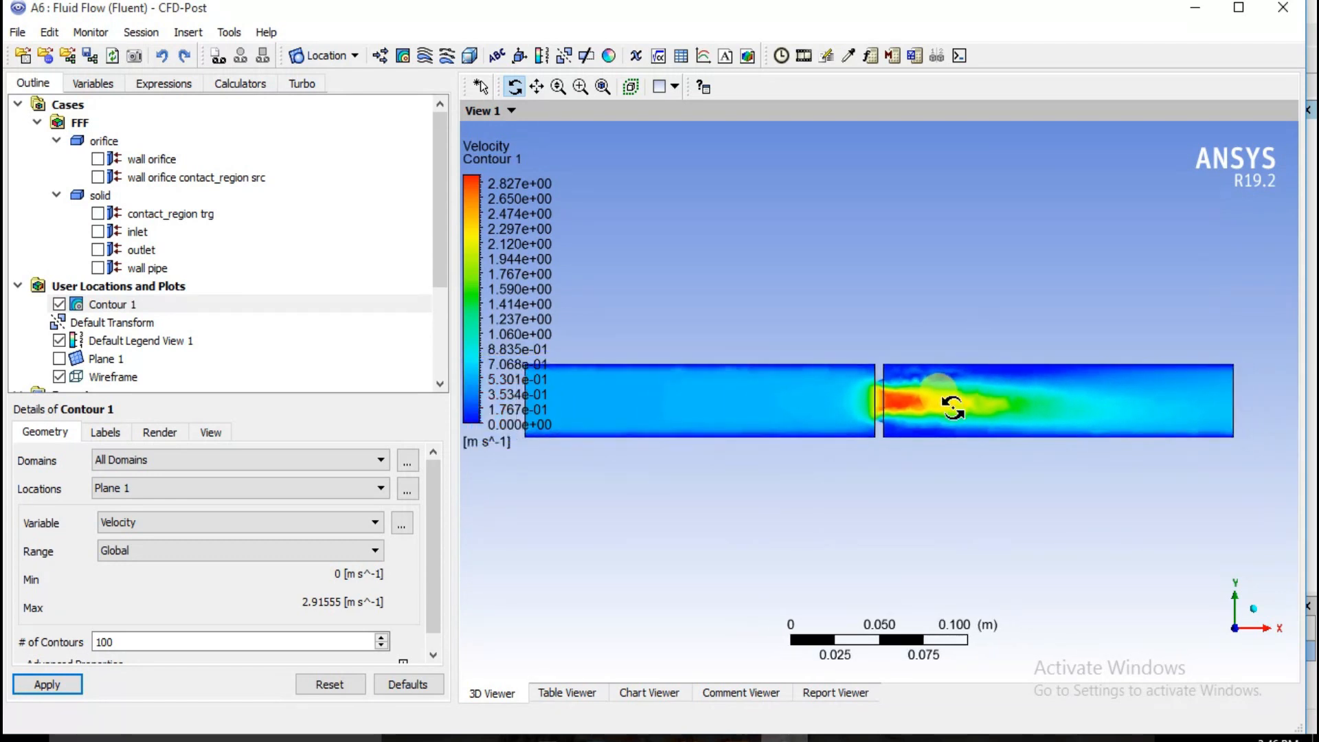
scroll(952, 407, "down", 1)
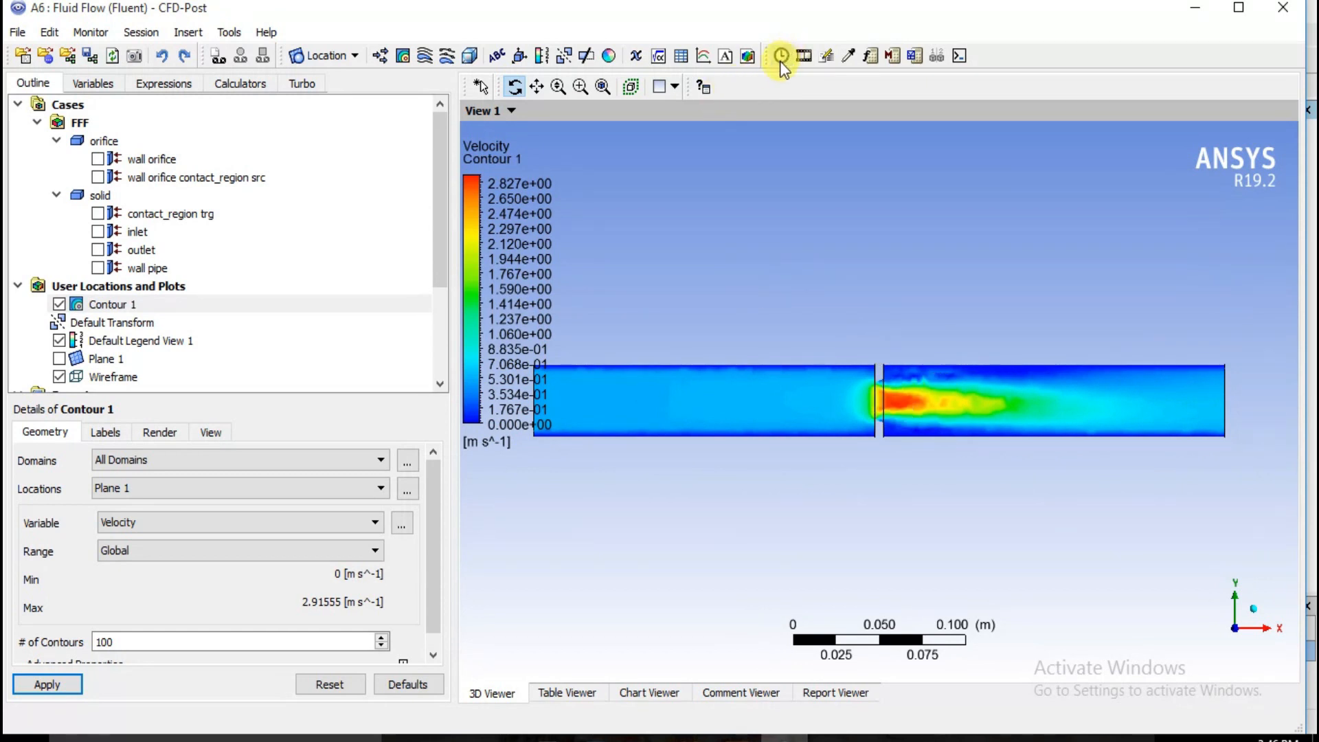
Step: Hide Contour 1 to clear the view
left_click(424, 55)
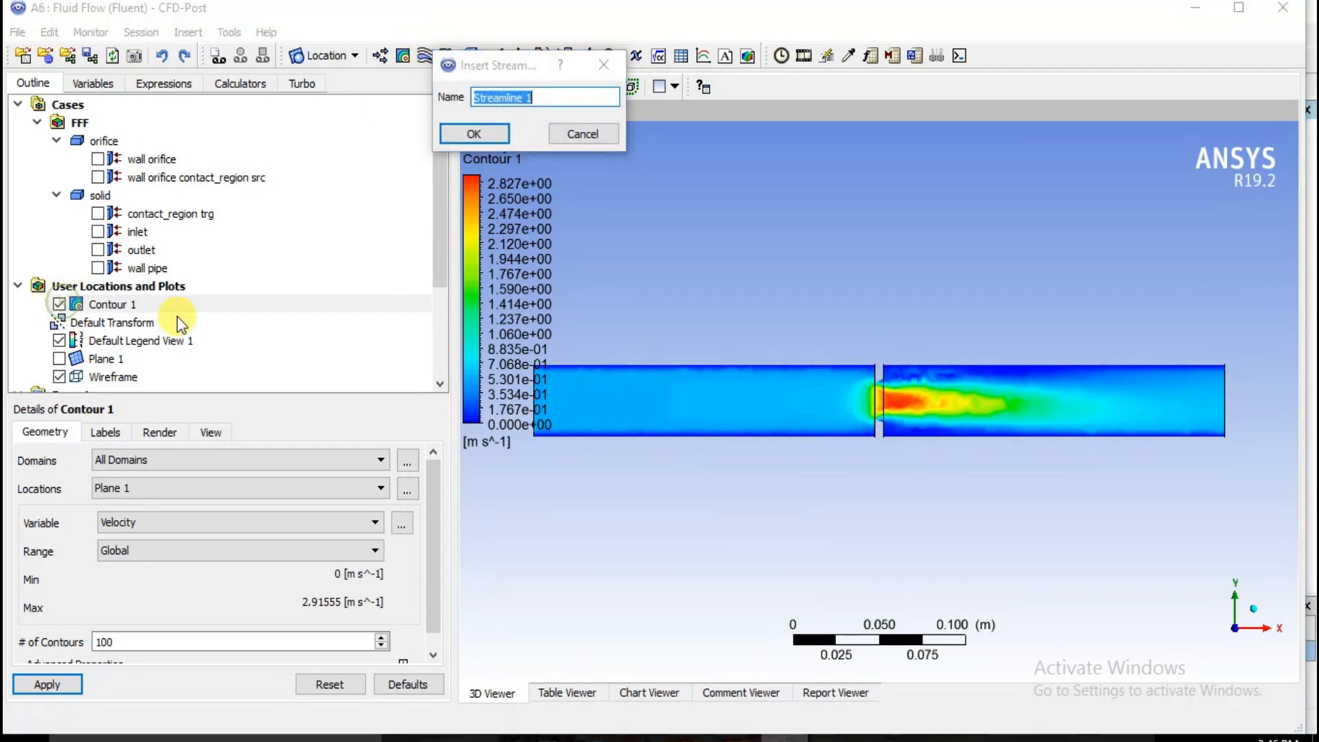
left_click(599, 128)
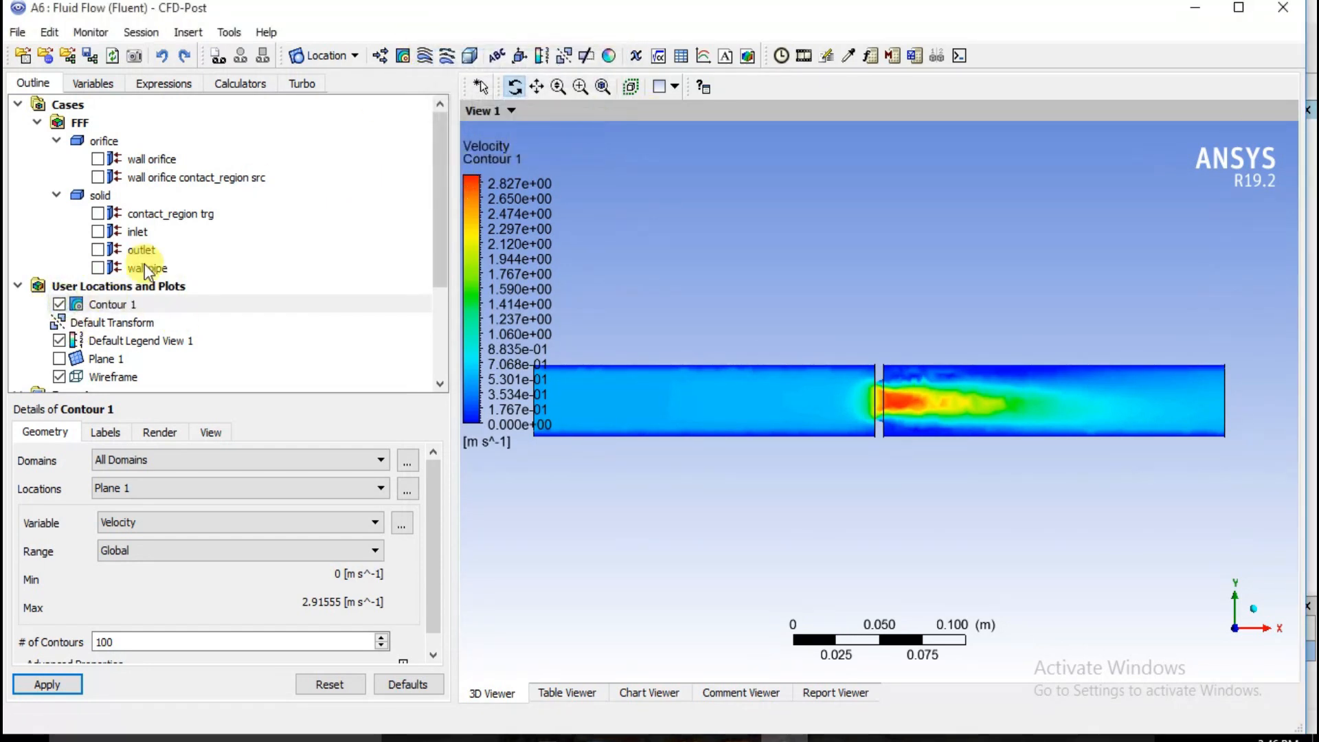
left_click(81, 304)
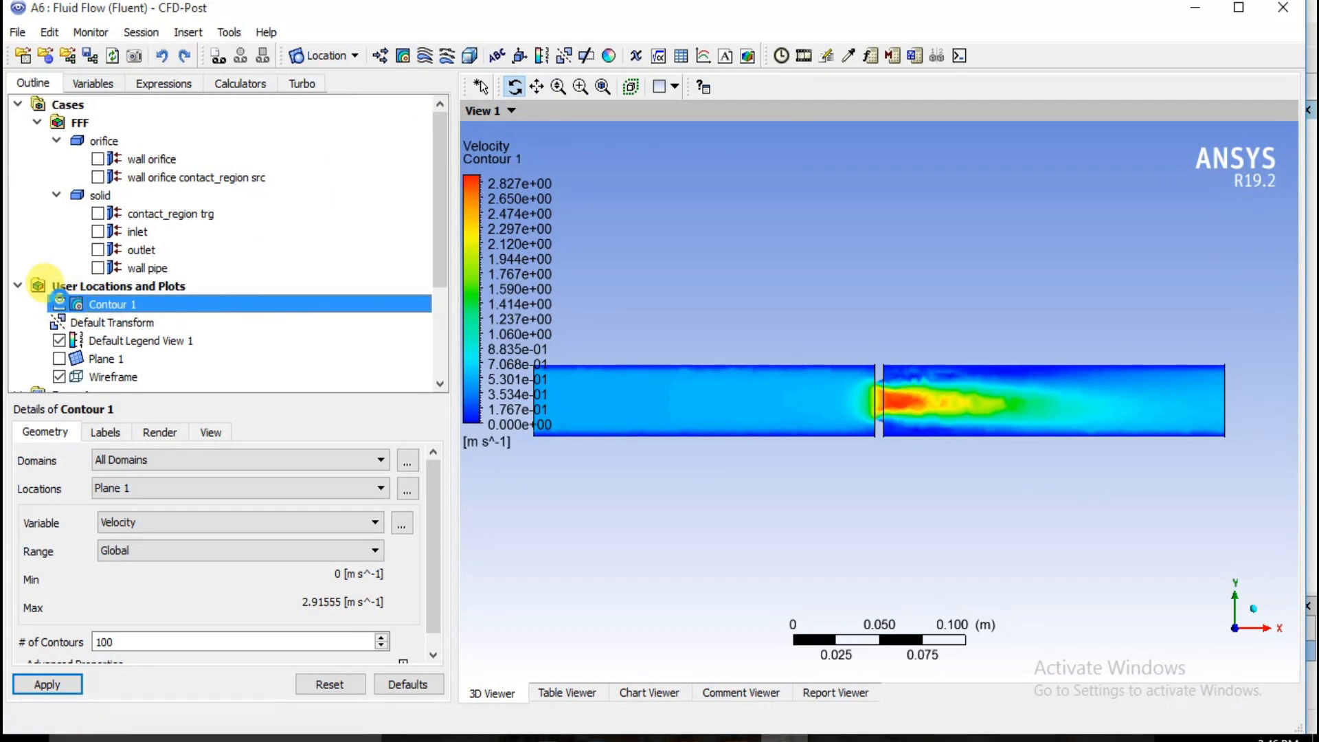
left_click(59, 304)
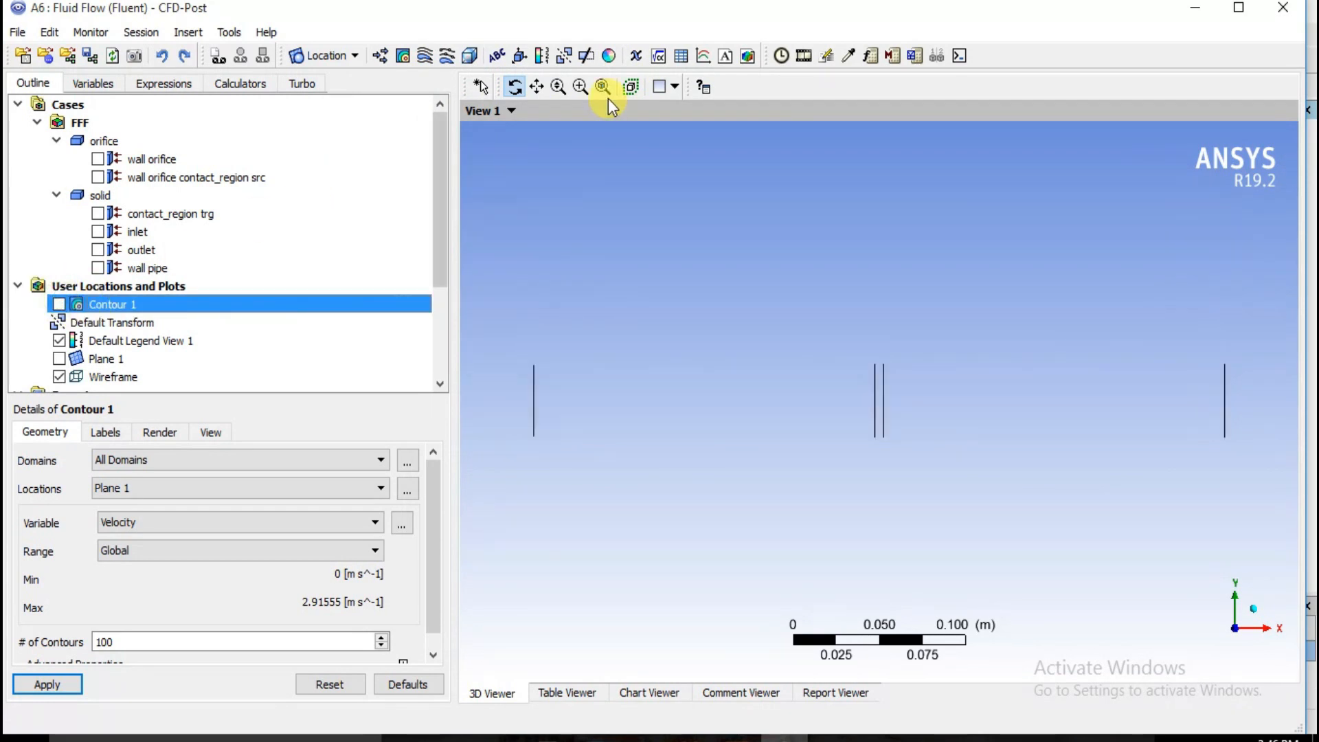
Step: Create a velocity surface streamline on Plane 1 with 50 equally spaced sample points
left_click(424, 55)
left_click(475, 133)
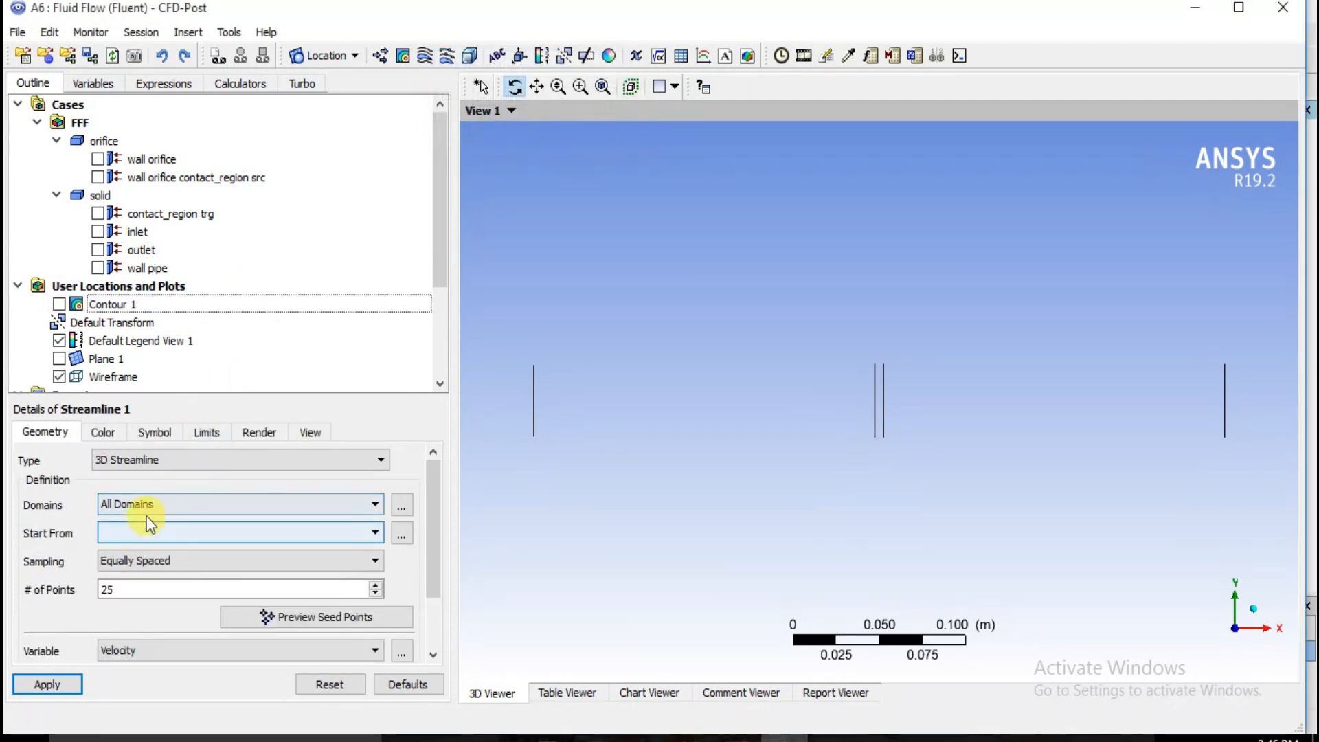
left_click(179, 459)
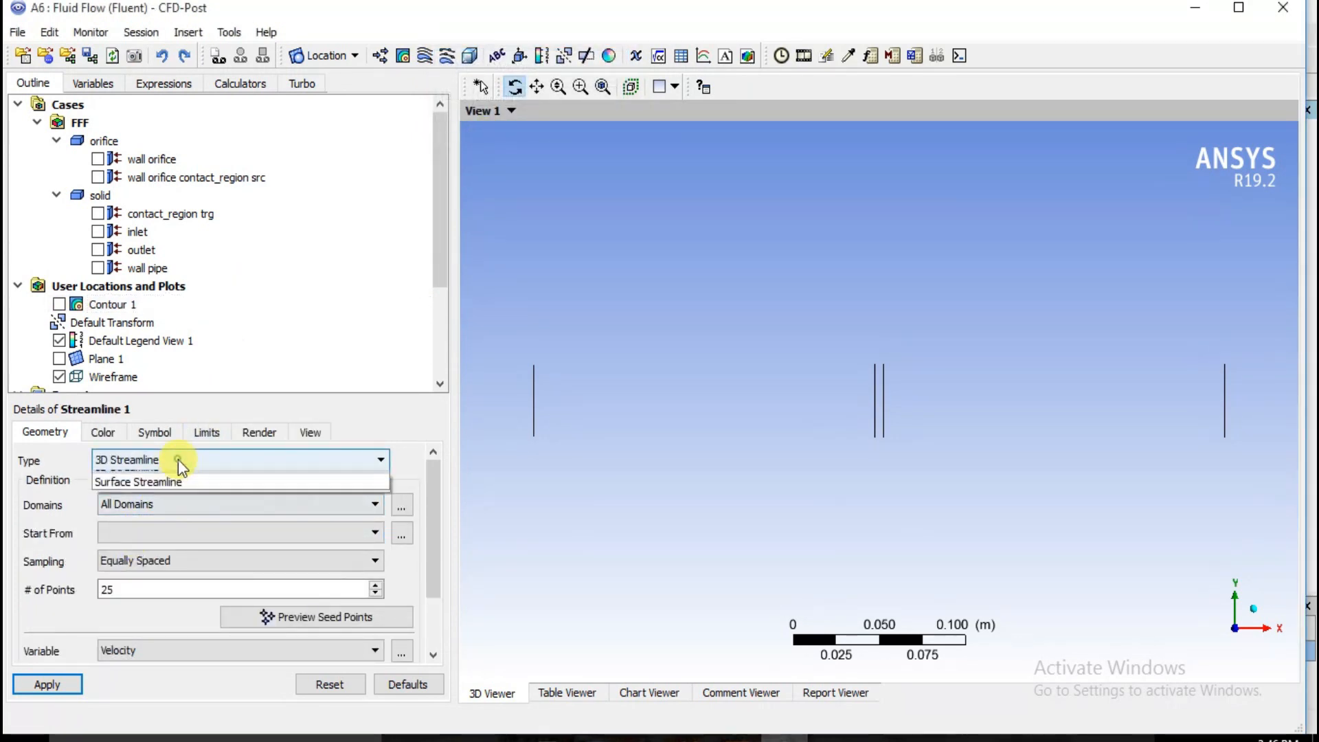
left_click(162, 494)
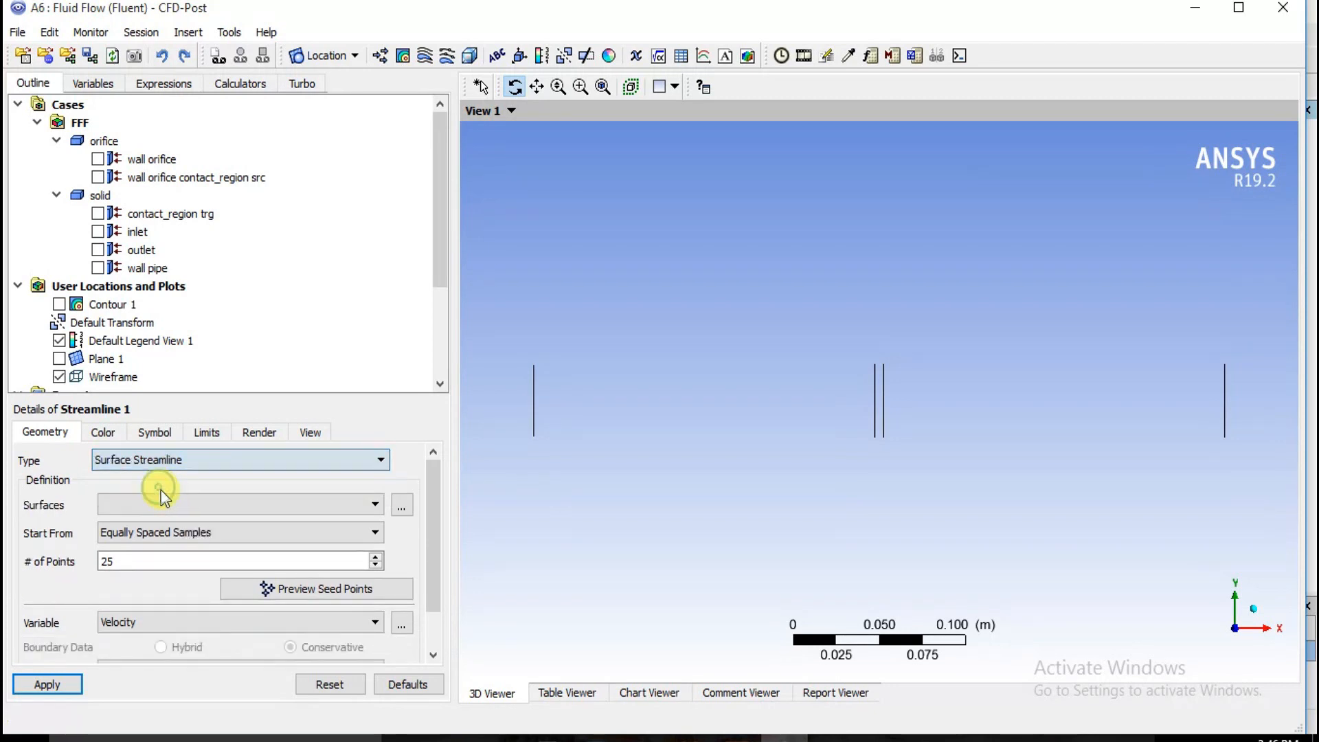
left_click(175, 504)
left_click(152, 602)
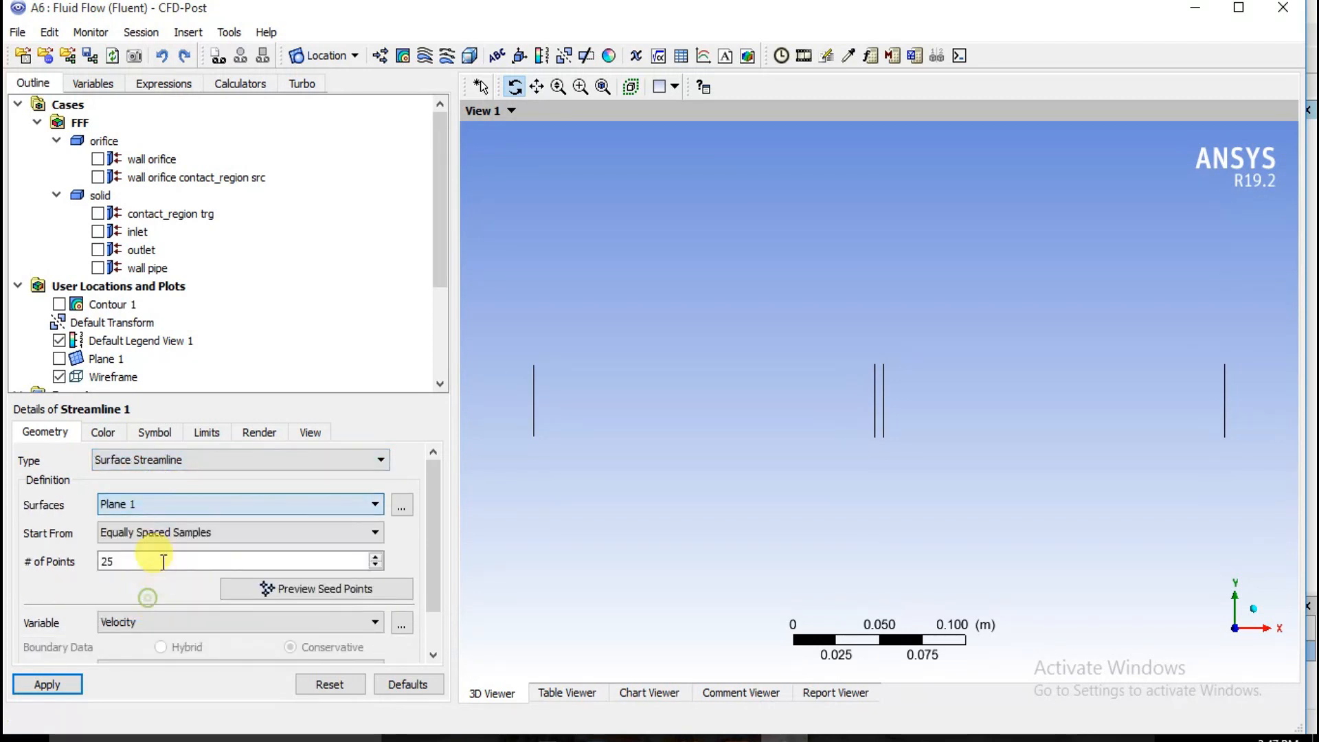
double_click(155, 561)
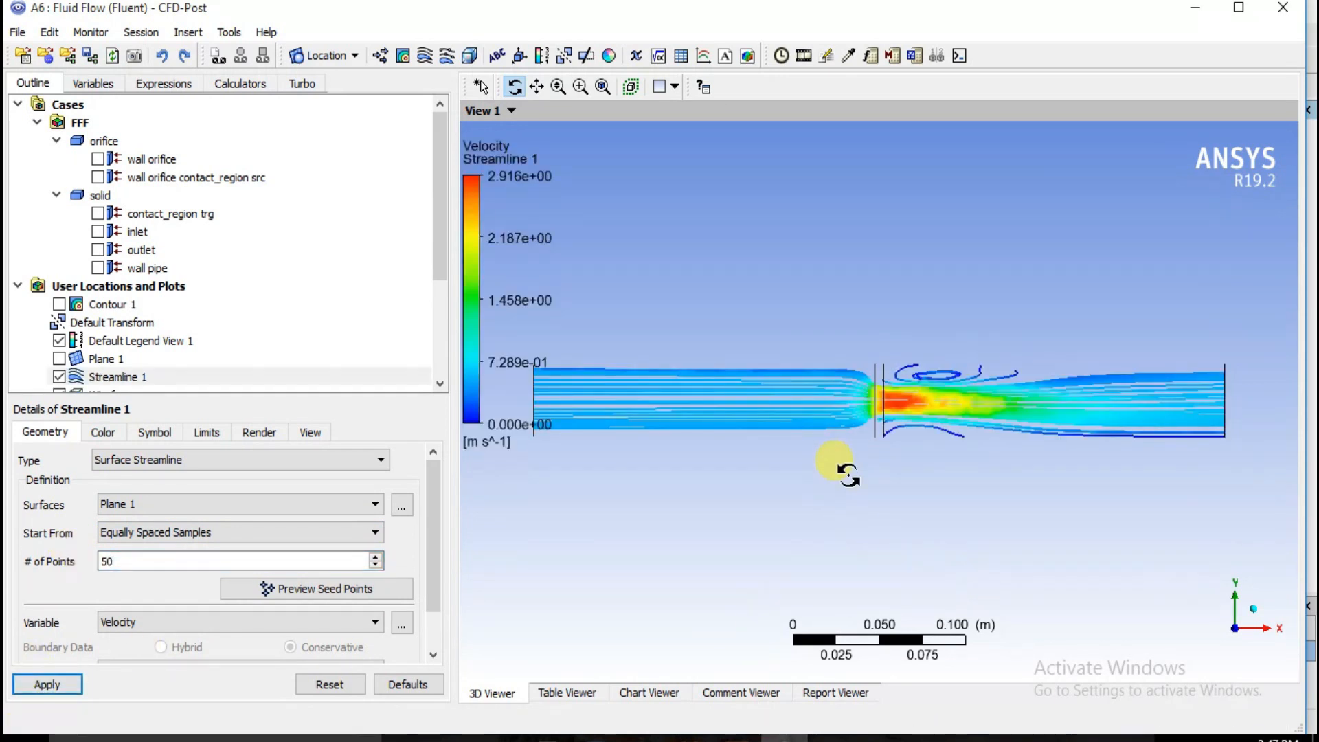
Step: Set the surface streamline's number of points to 100, apply it and inspect the recirculation zones behind the orifice
scroll(864, 438, "up", 3)
scroll(864, 439, "up", 1)
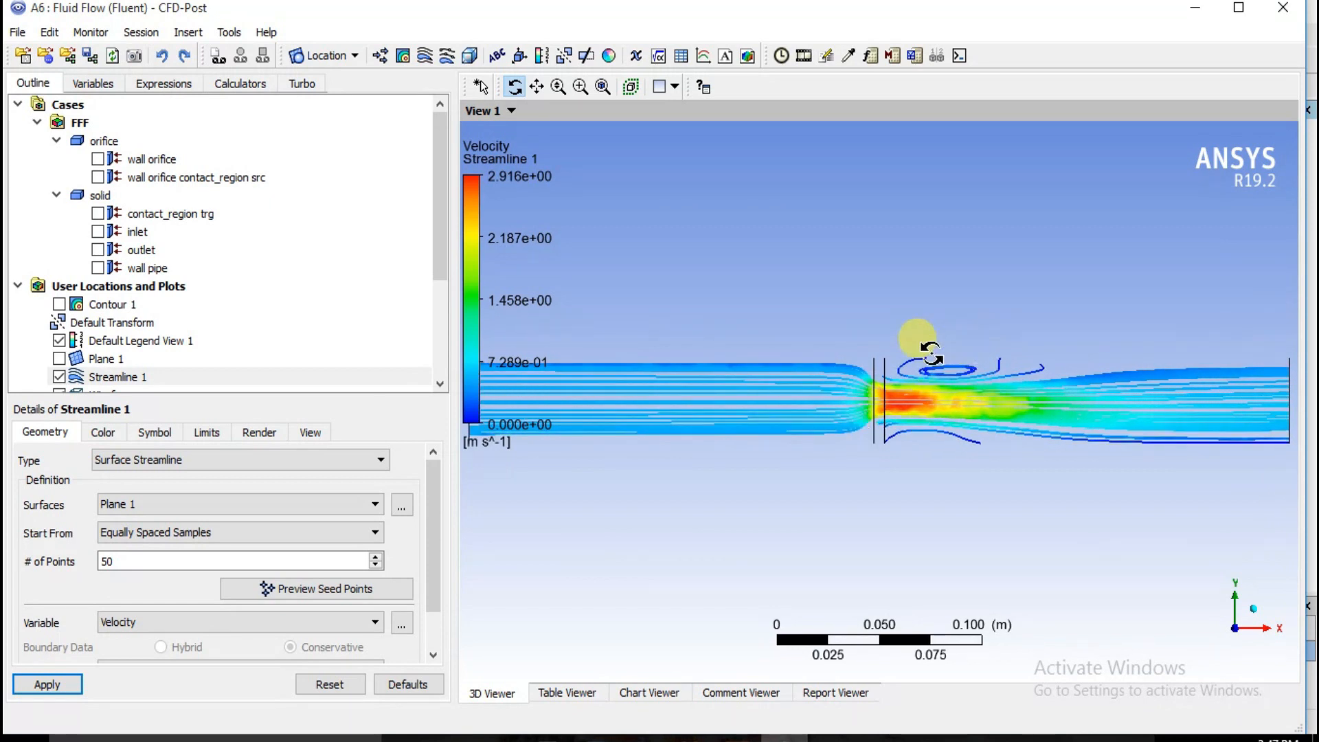
scroll(931, 351, "up", 1)
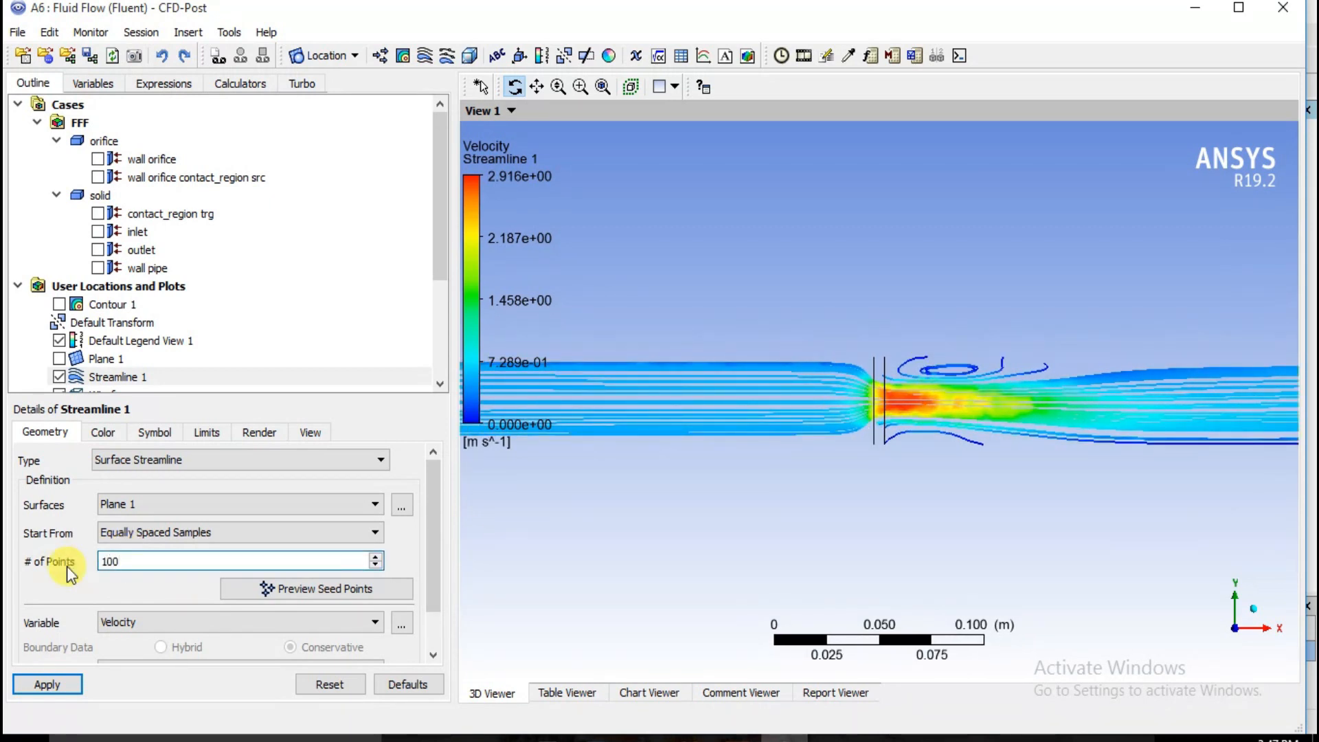
left_click(40, 683)
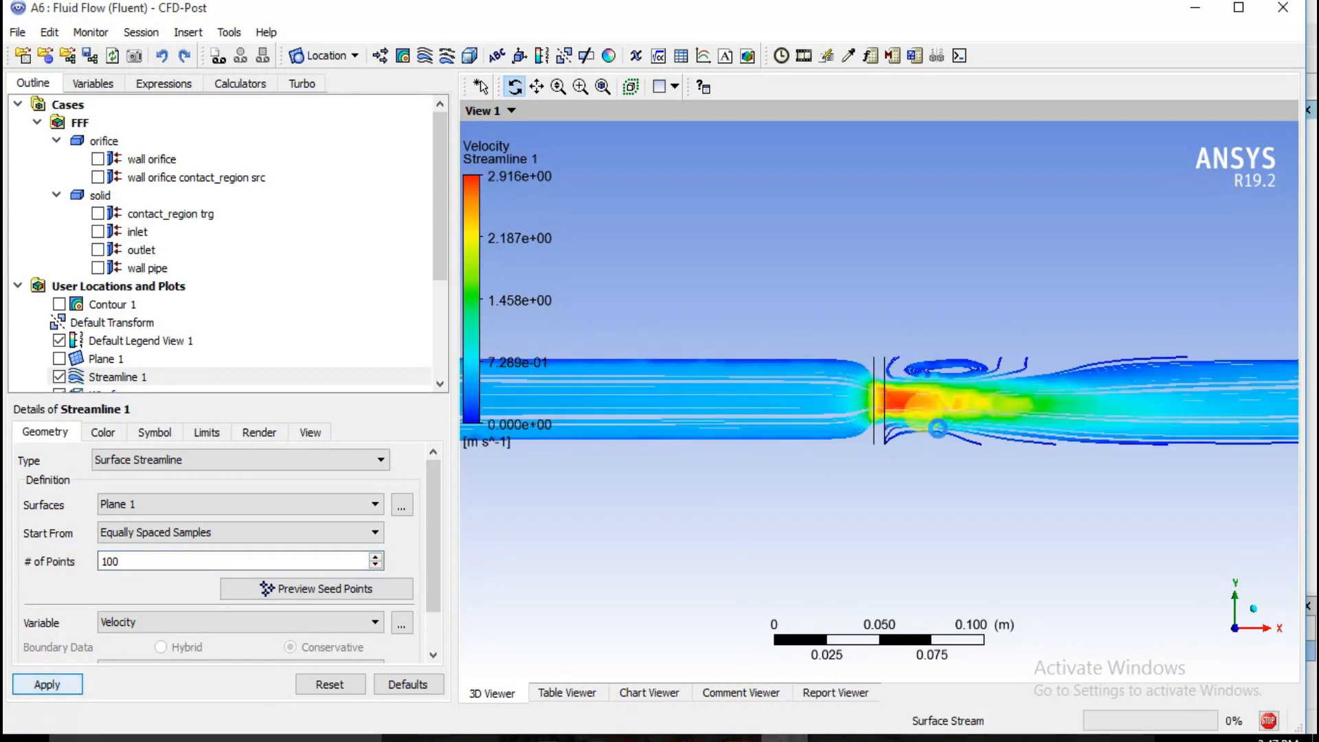
scroll(948, 430, "up", 2)
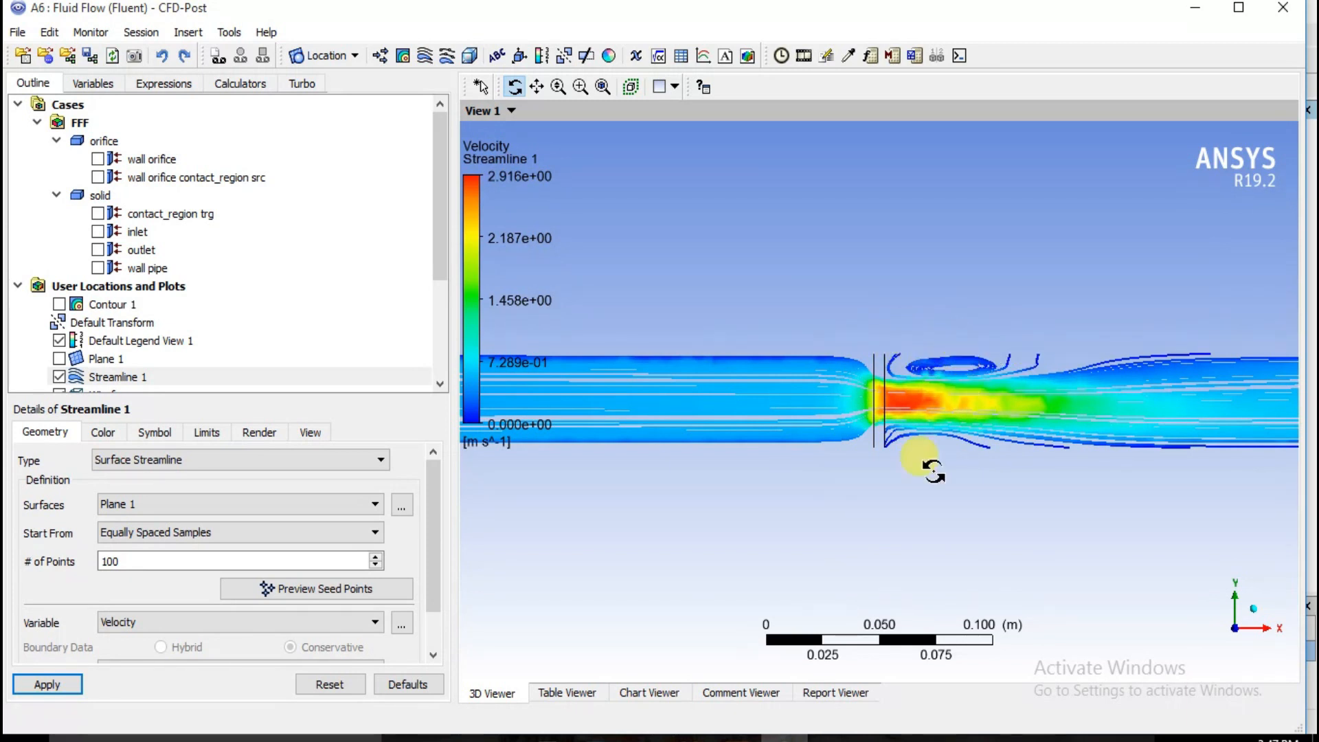
left_click_drag(833, 442, 816, 360)
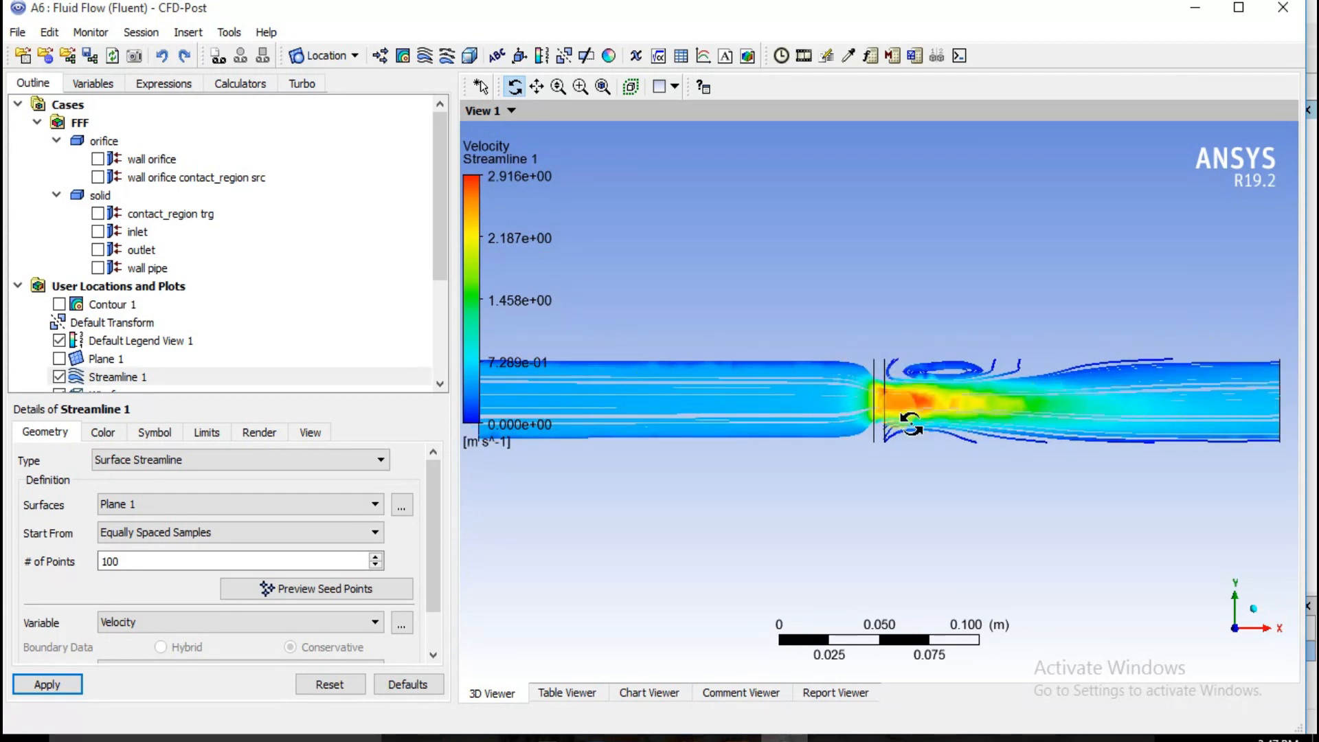
left_click_drag(910, 422, 896, 420)
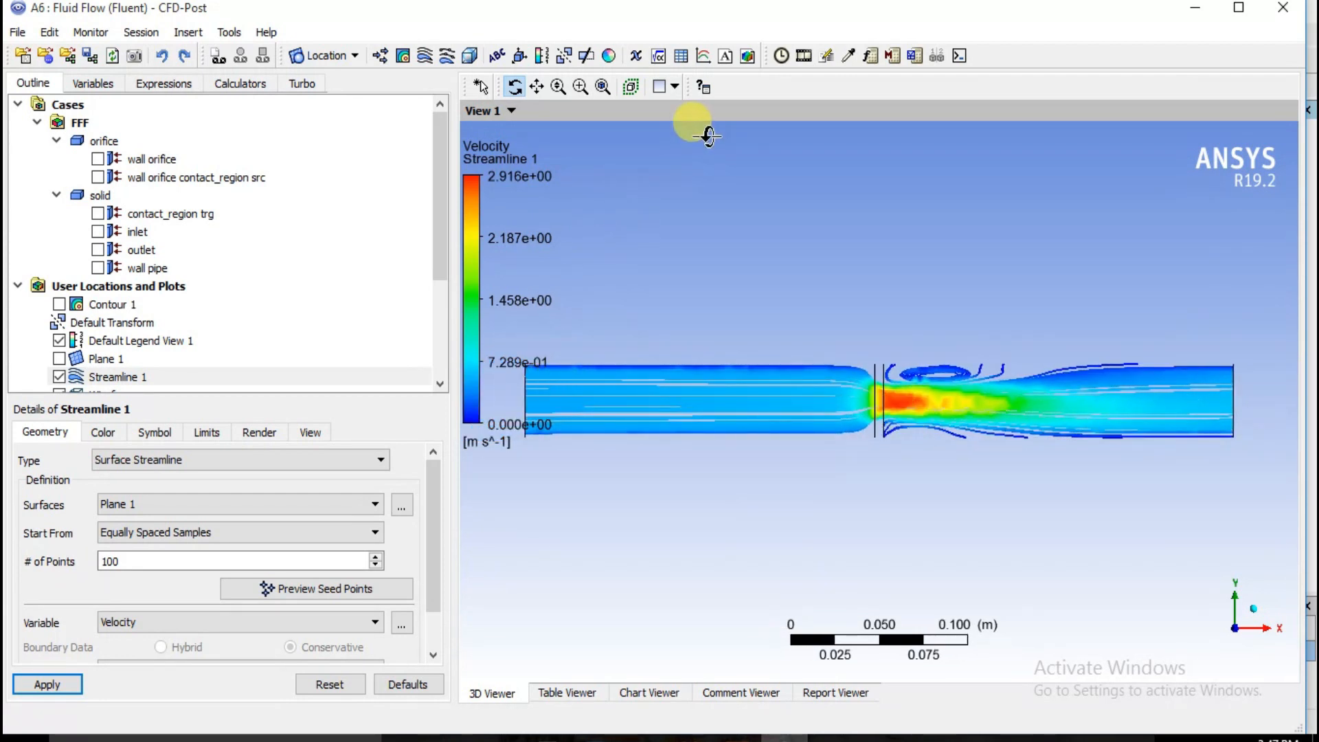
Step: Play a quick animation of Plane 1, stop it and close the animation settings
left_click(804, 57)
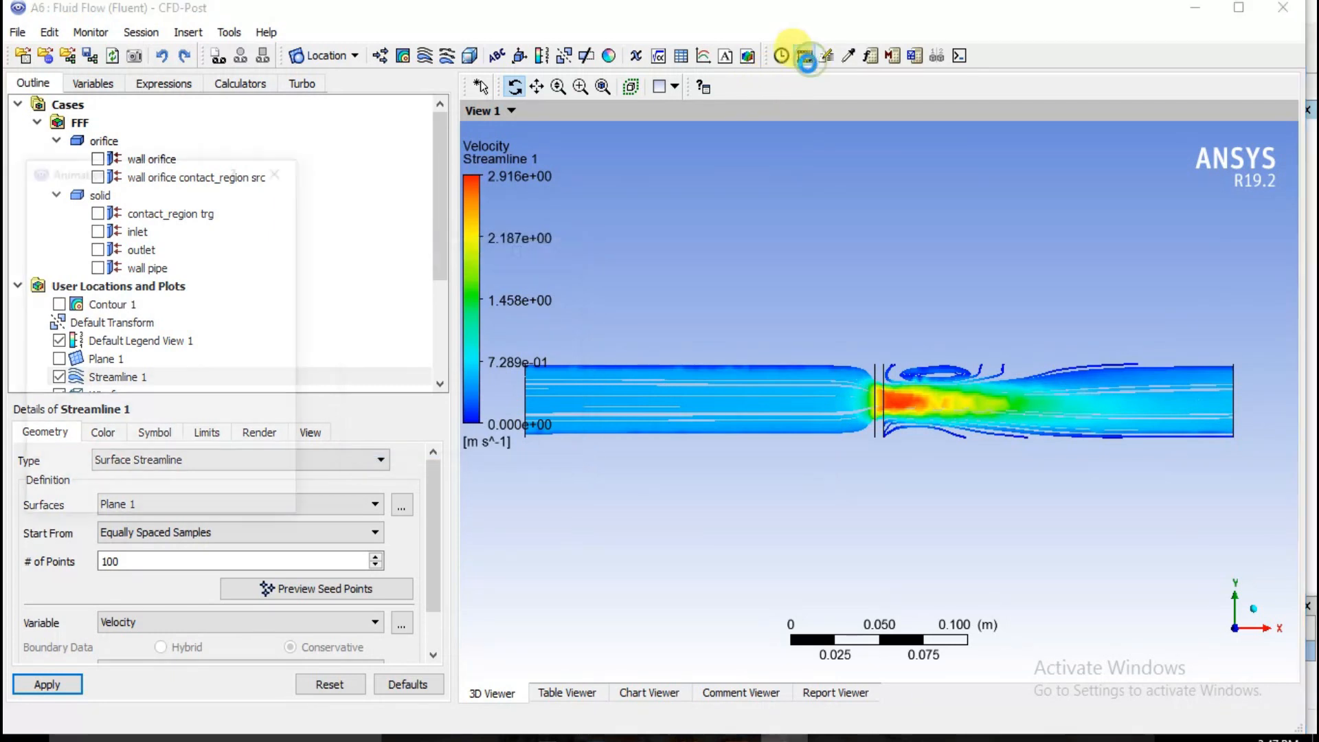
left_click(67, 324)
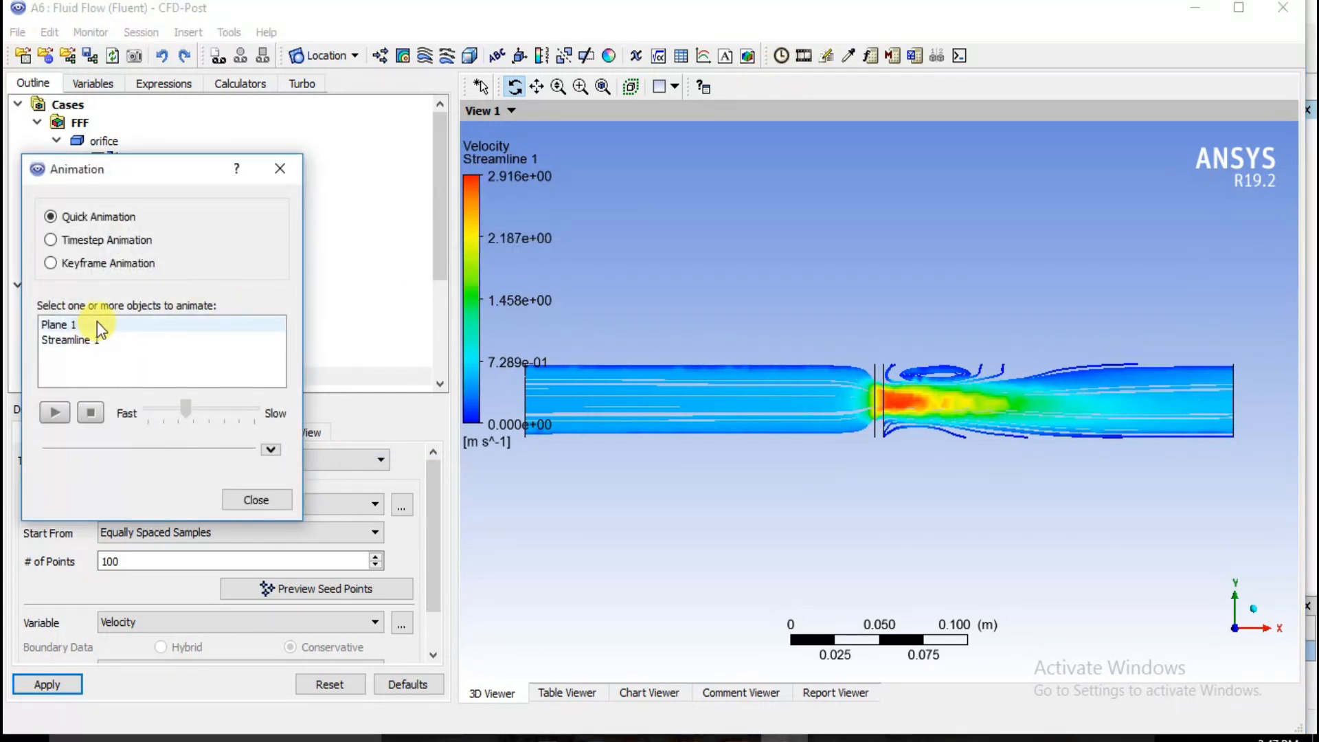
left_click(55, 411)
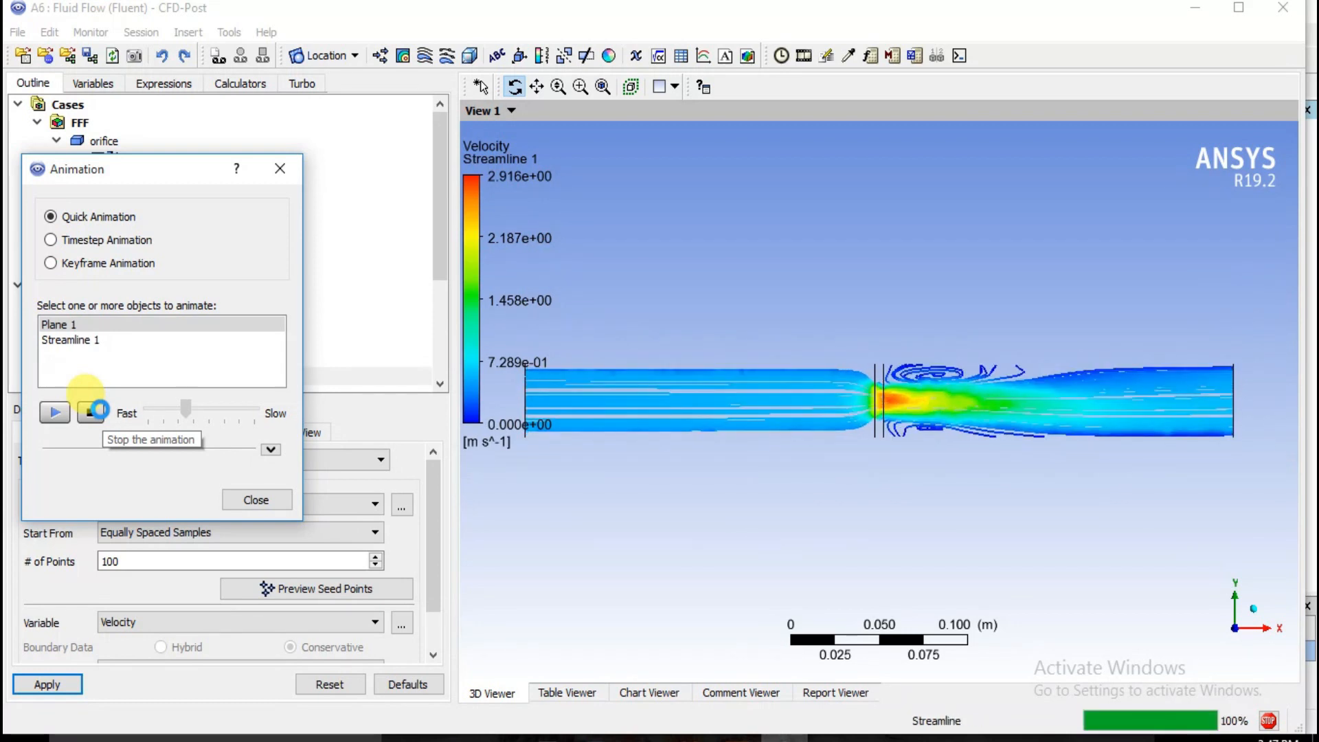
left_click(100, 411)
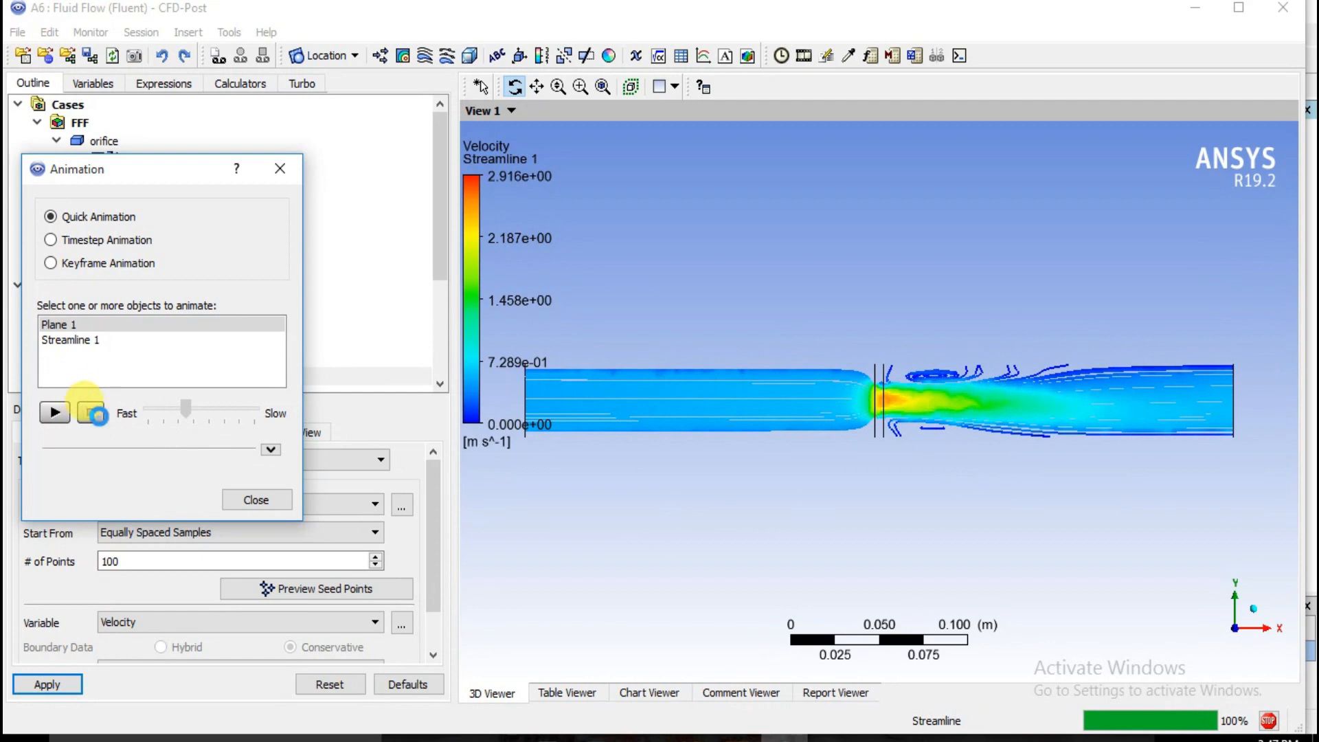
left_click(261, 499)
Step: Change Streamline 1 to a 3D streamline starting from the inlet, apply it and show it in an isometric view
left_click(175, 460)
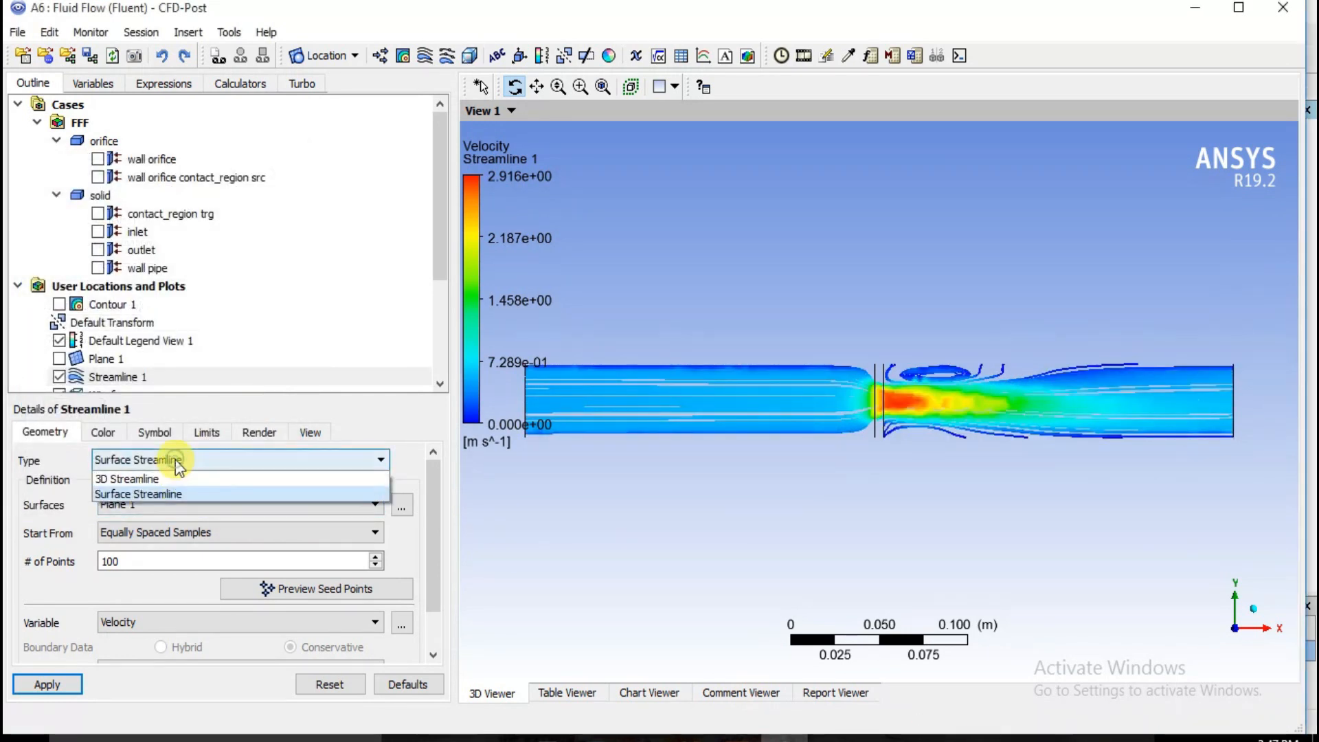
left_click(138, 474)
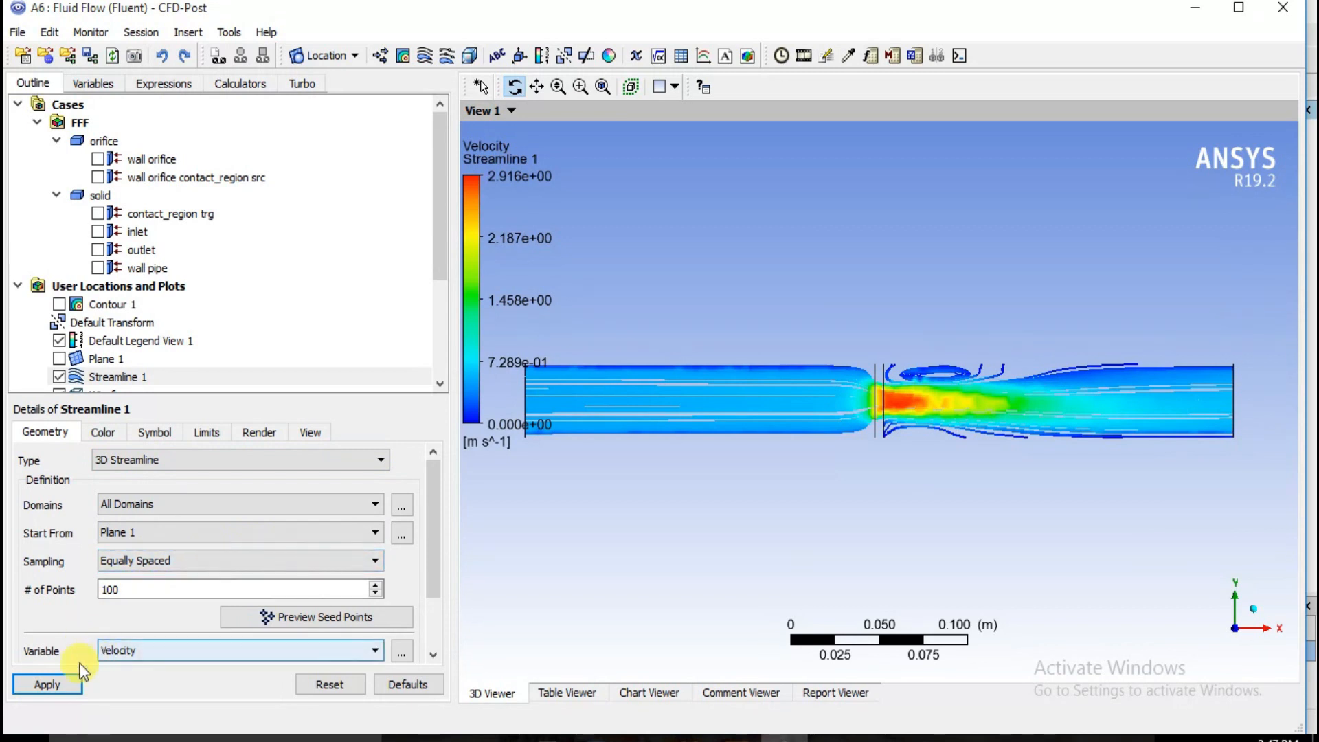
left_click(185, 533)
left_click(144, 566)
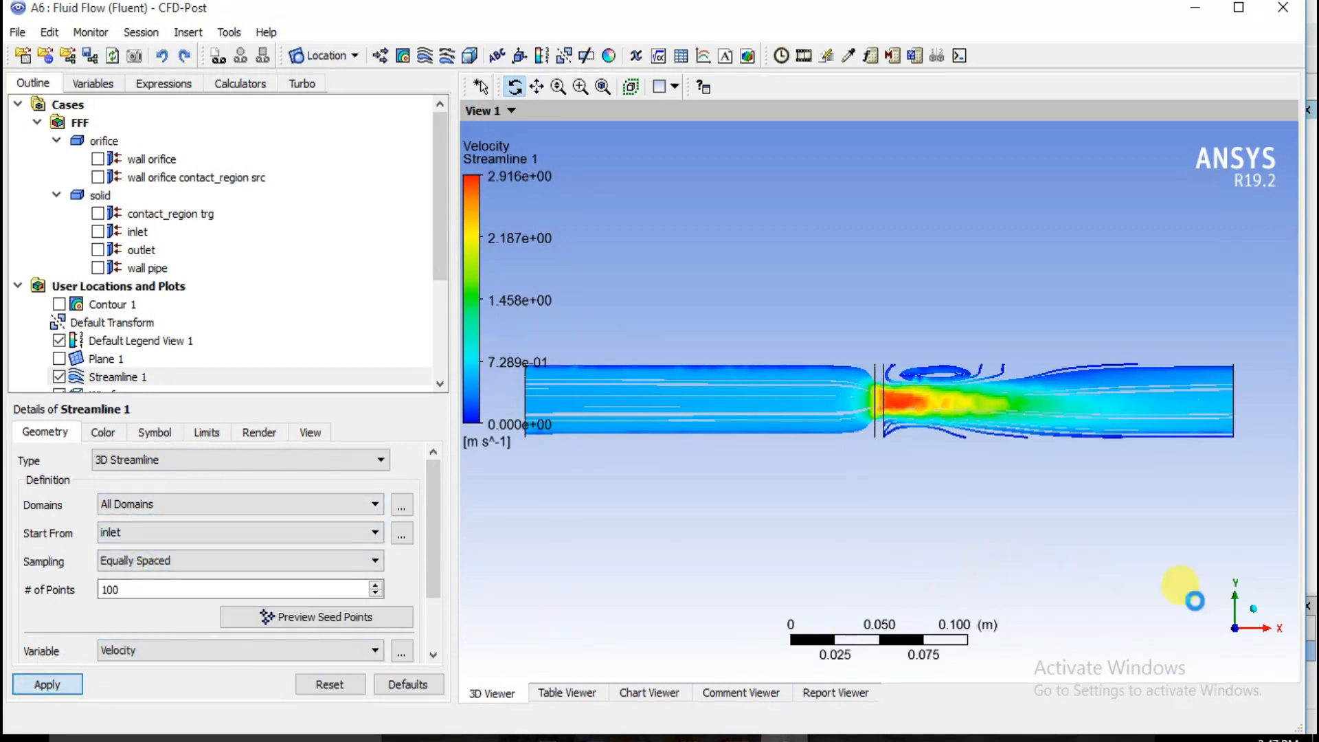
left_click(1253, 608)
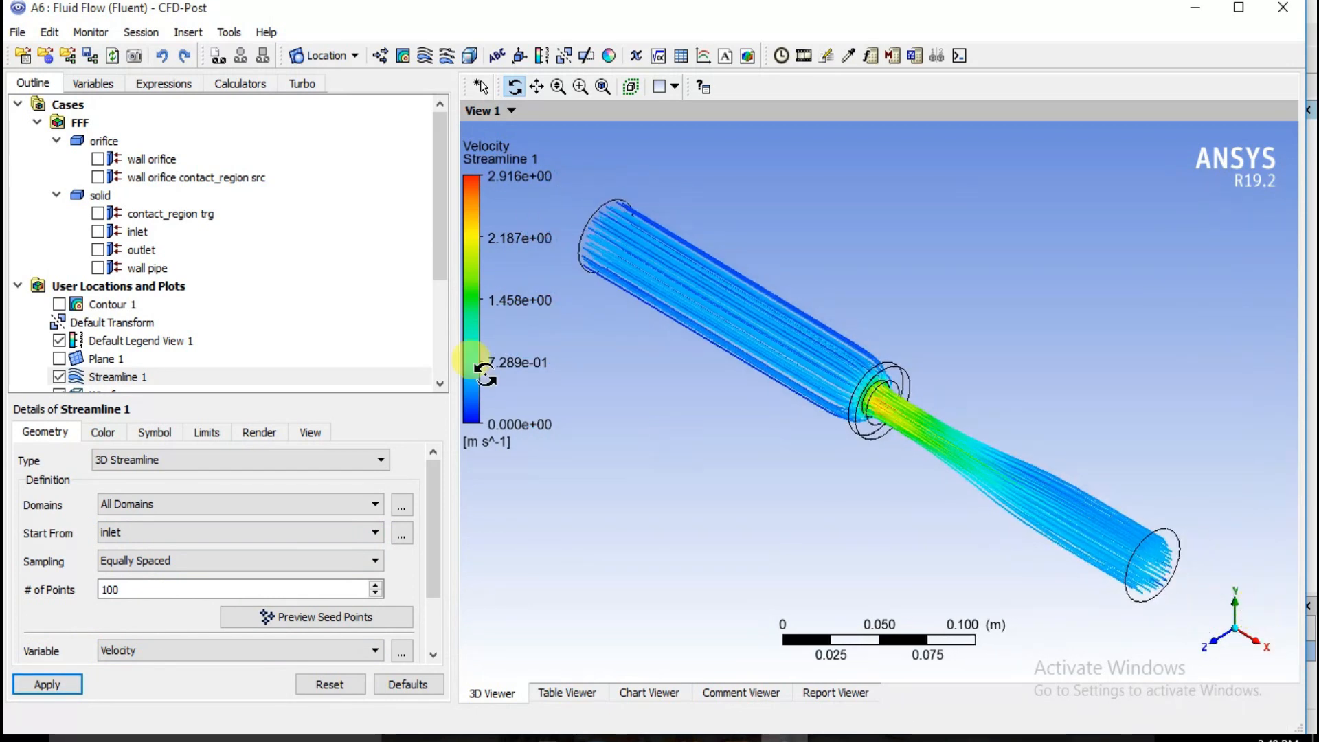
left_click(1247, 633)
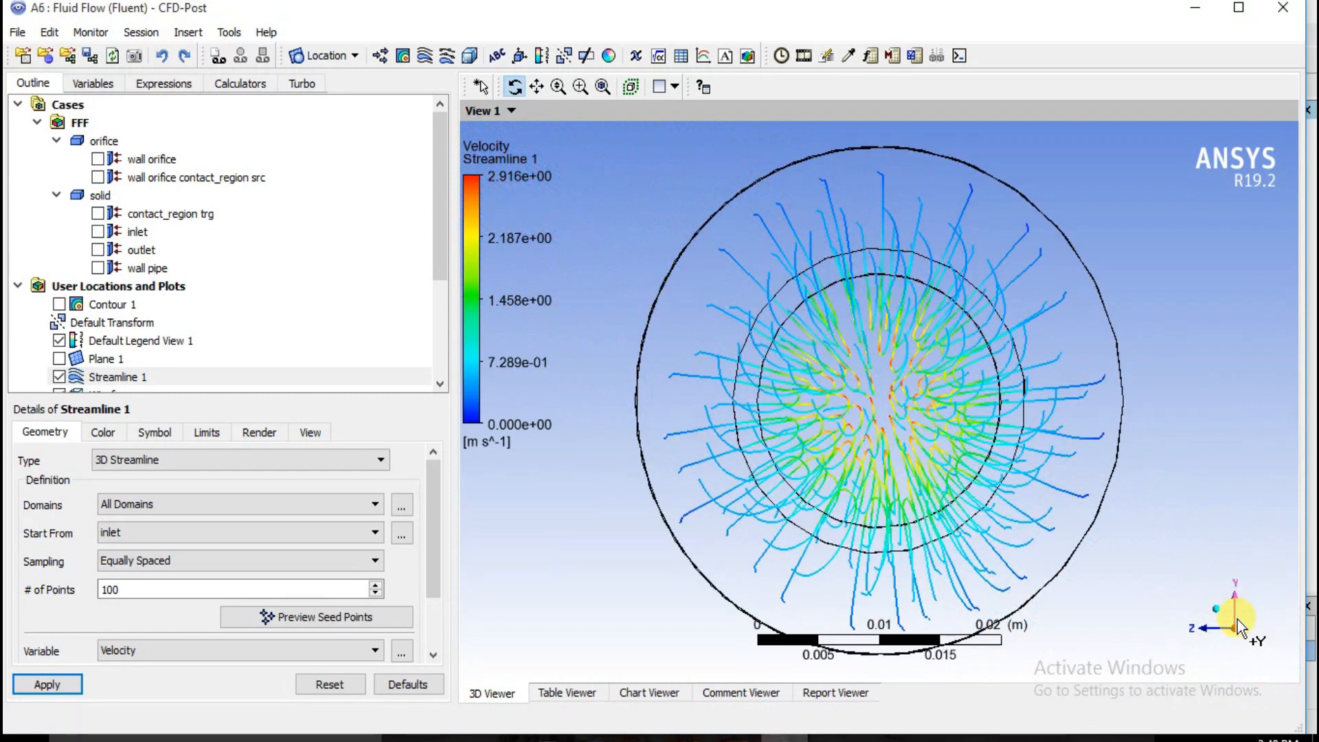
left_click(1215, 613)
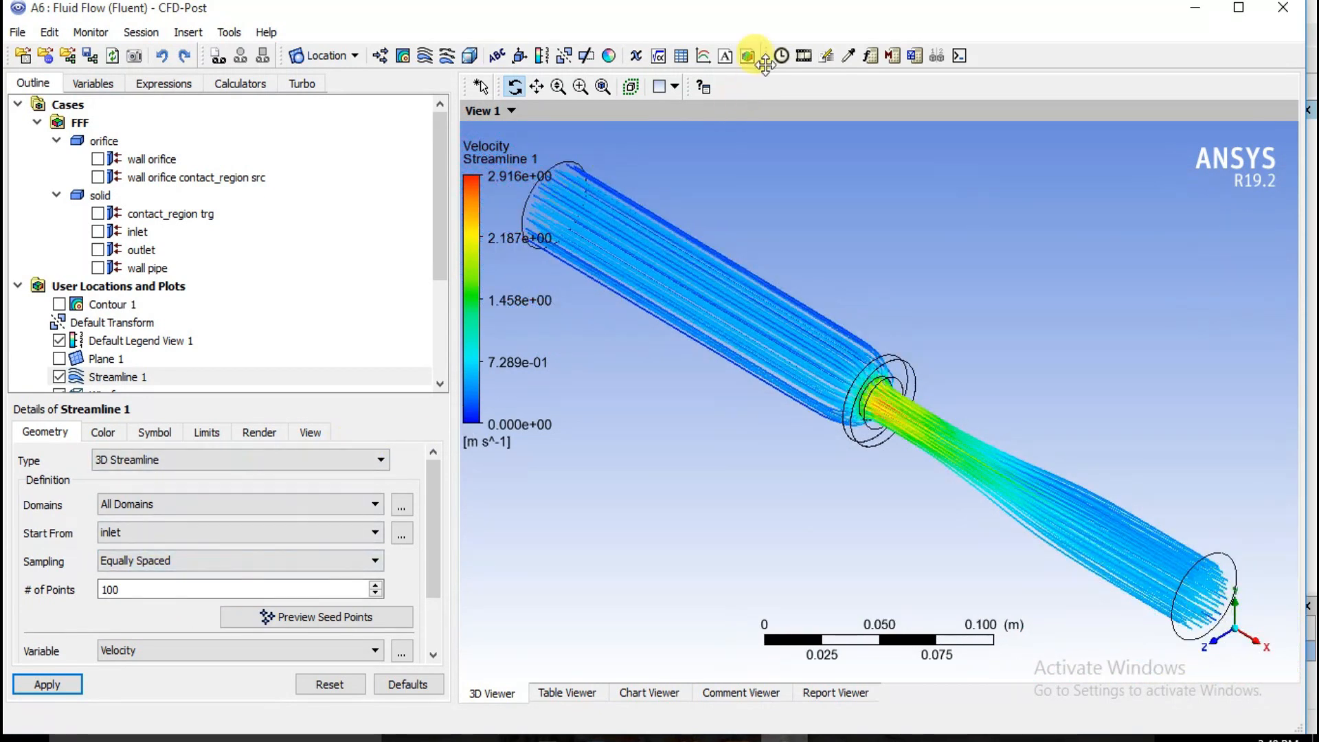
Step: Play a slower quick animation of Streamline 1, stop and close it, and return to the XY view
left_click(803, 57)
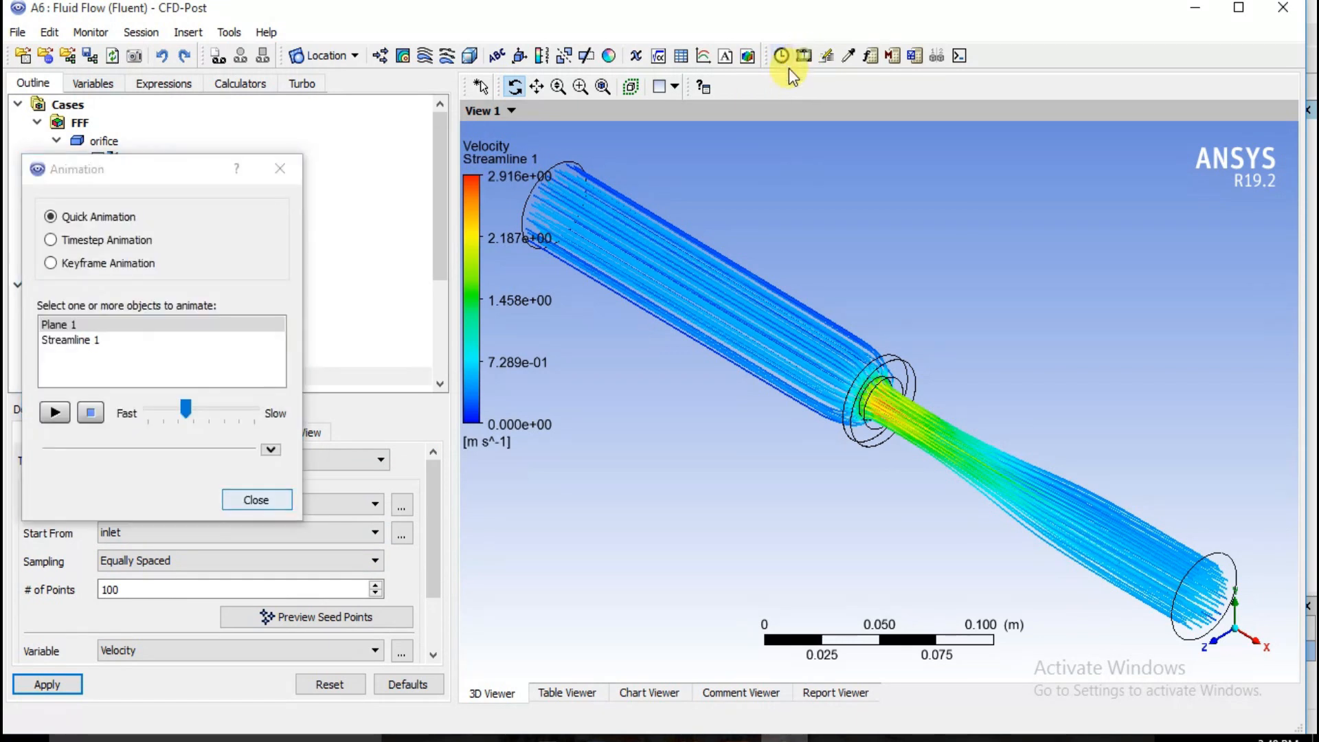
left_click(72, 339)
left_click_drag(194, 415, 217, 419)
left_click(56, 416)
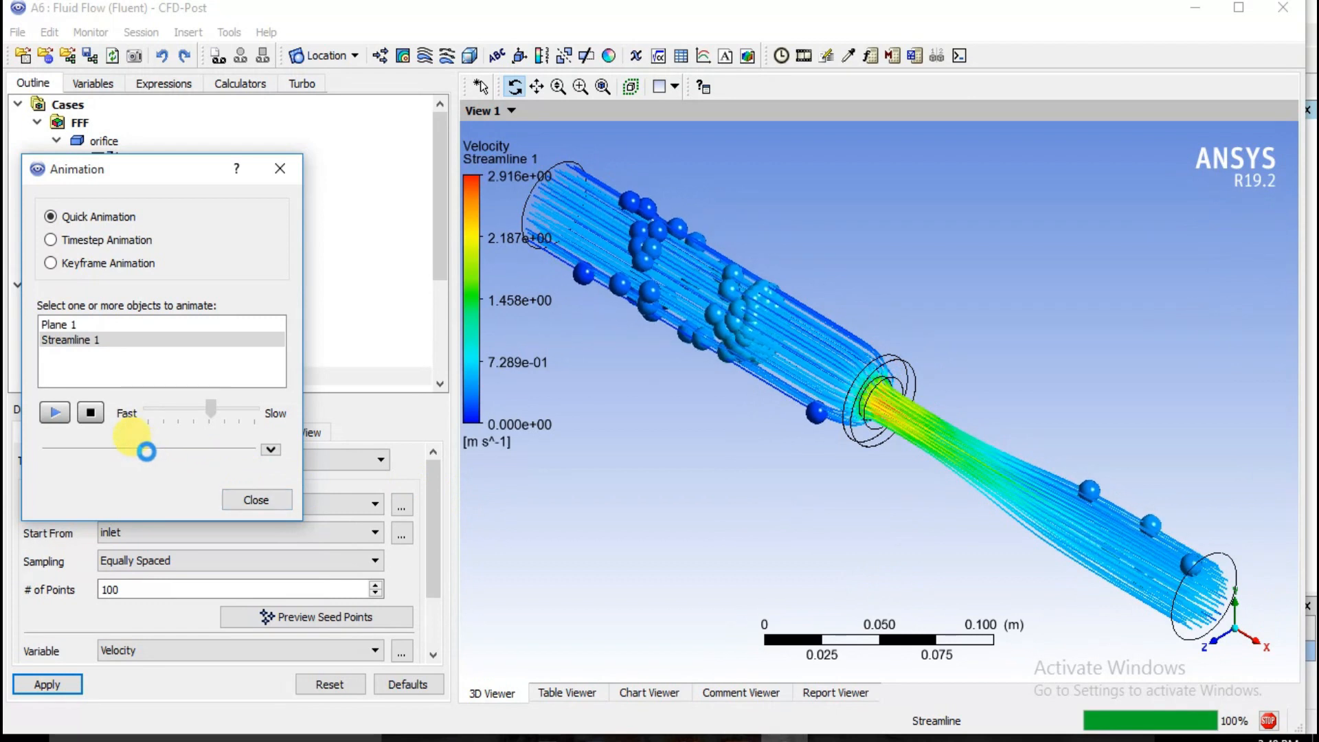
left_click(90, 412)
left_click(273, 504)
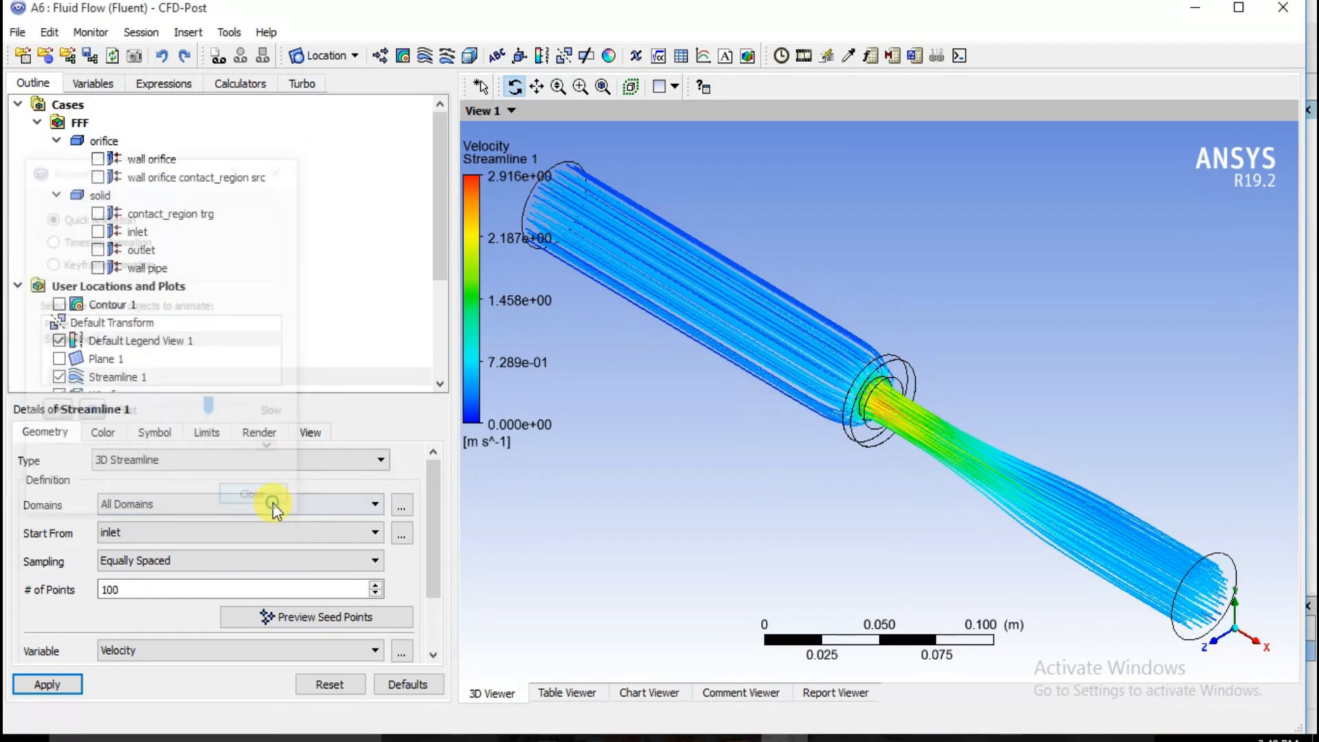
left_click_drag(747, 471, 745, 467)
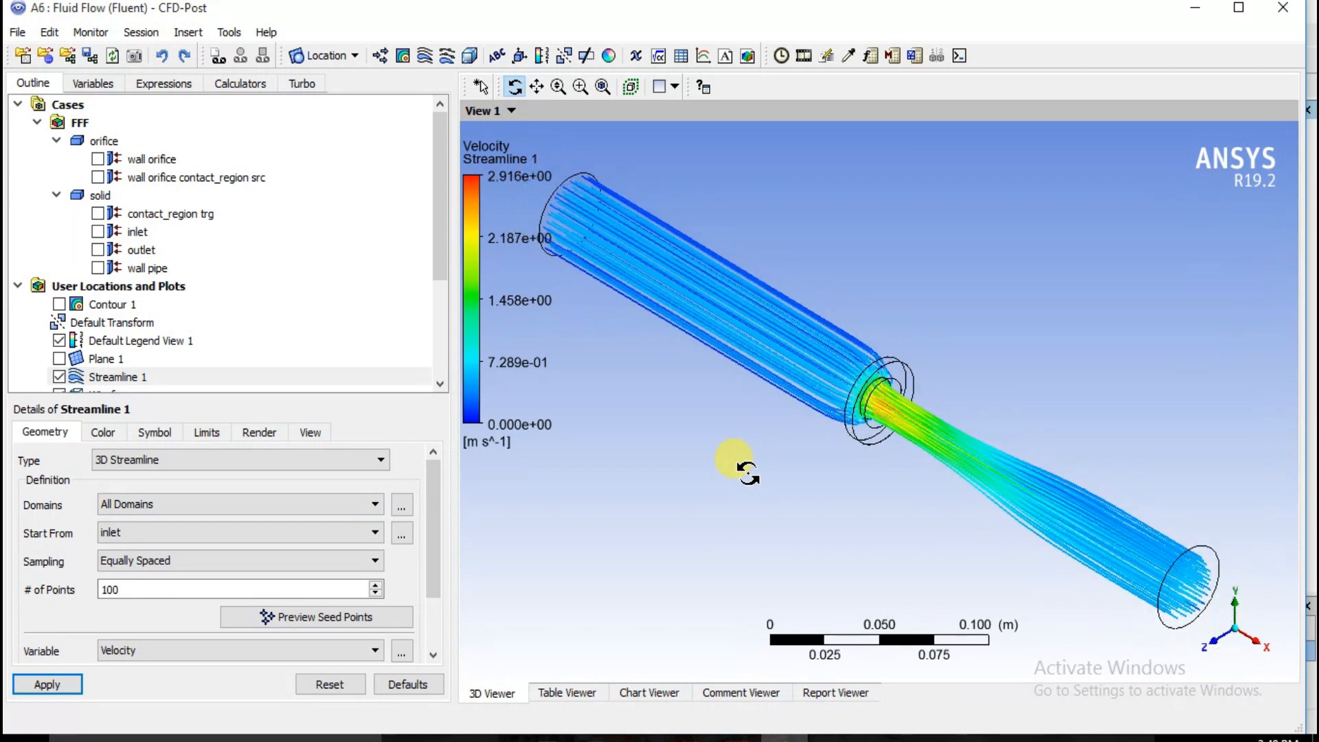
left_click(1234, 648)
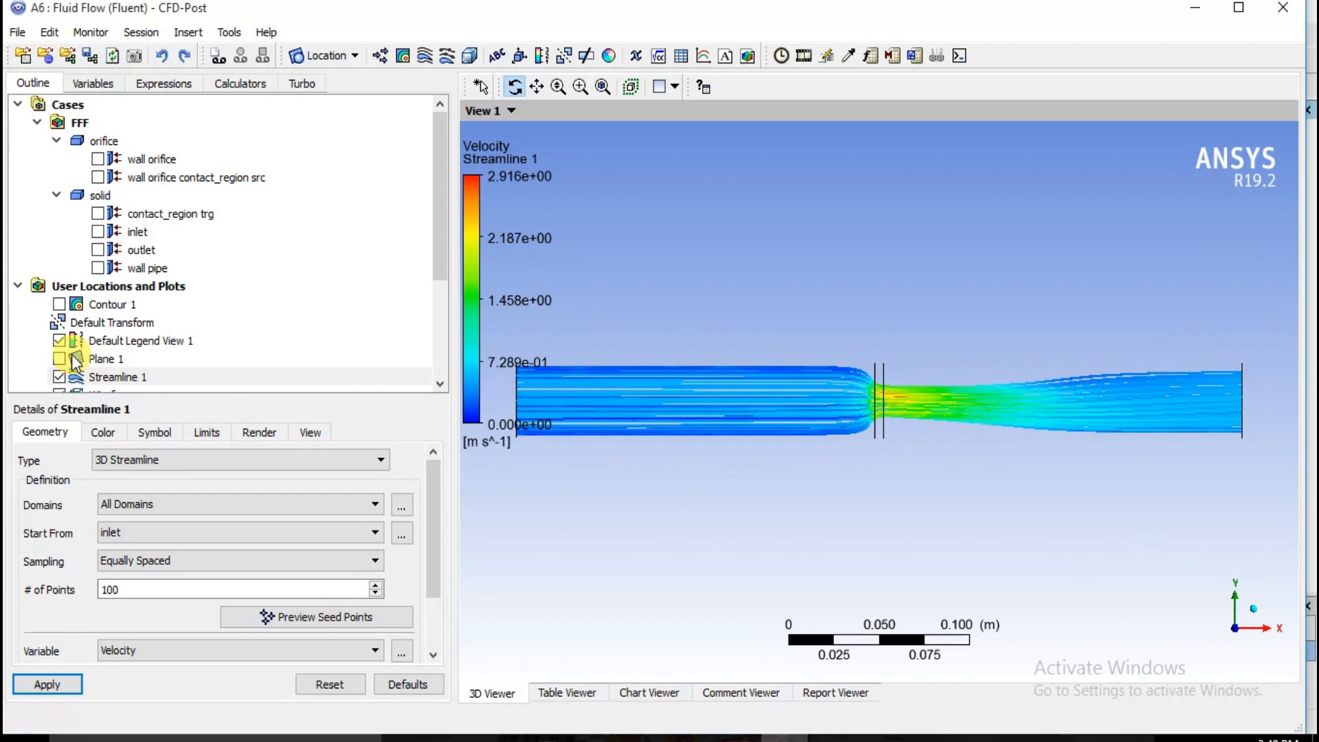
Step: Hide Streamline 1 so that only the pipe wireframe is displayed
scroll(77, 312, "down", 1)
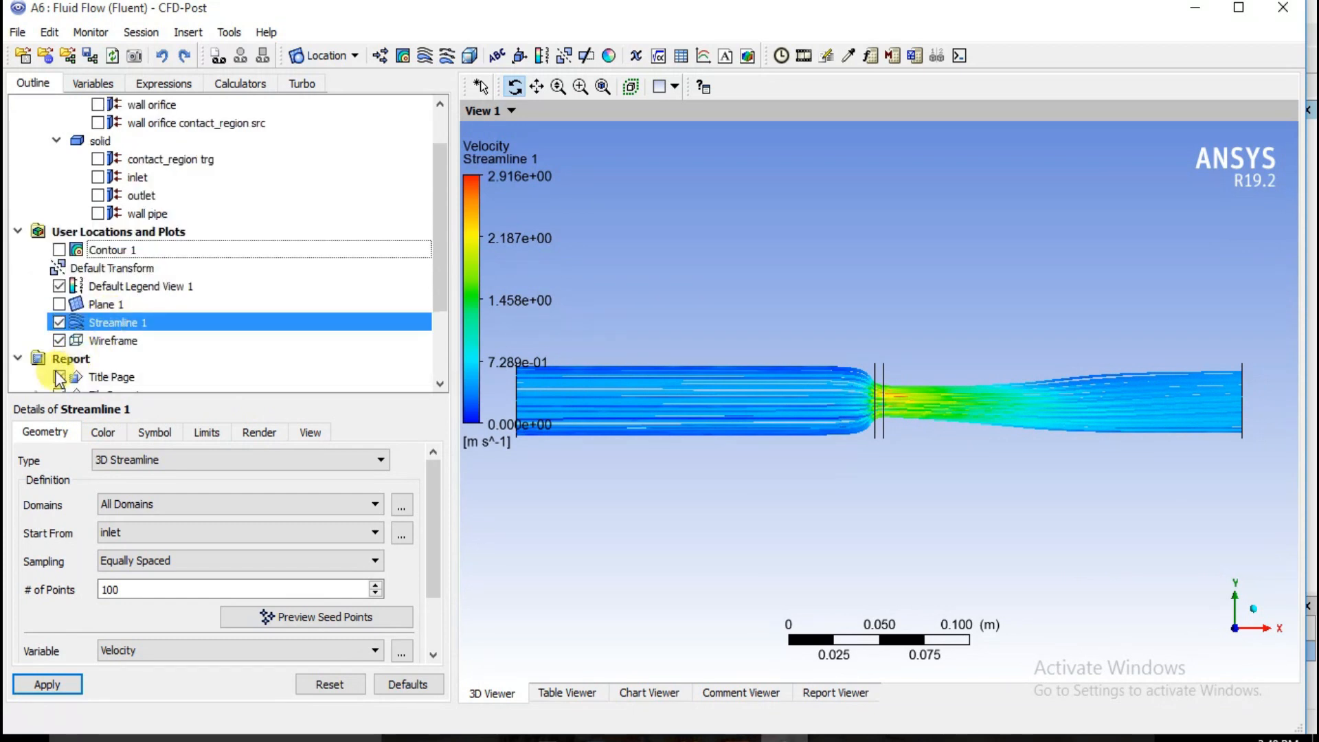
left_click(59, 322)
scroll(309, 347, "up", 3)
Step: Insert a two-point line along the pipe axis from (-0.2, 0, 0) to (0.2, 0, 0) and apply it
left_click(331, 52)
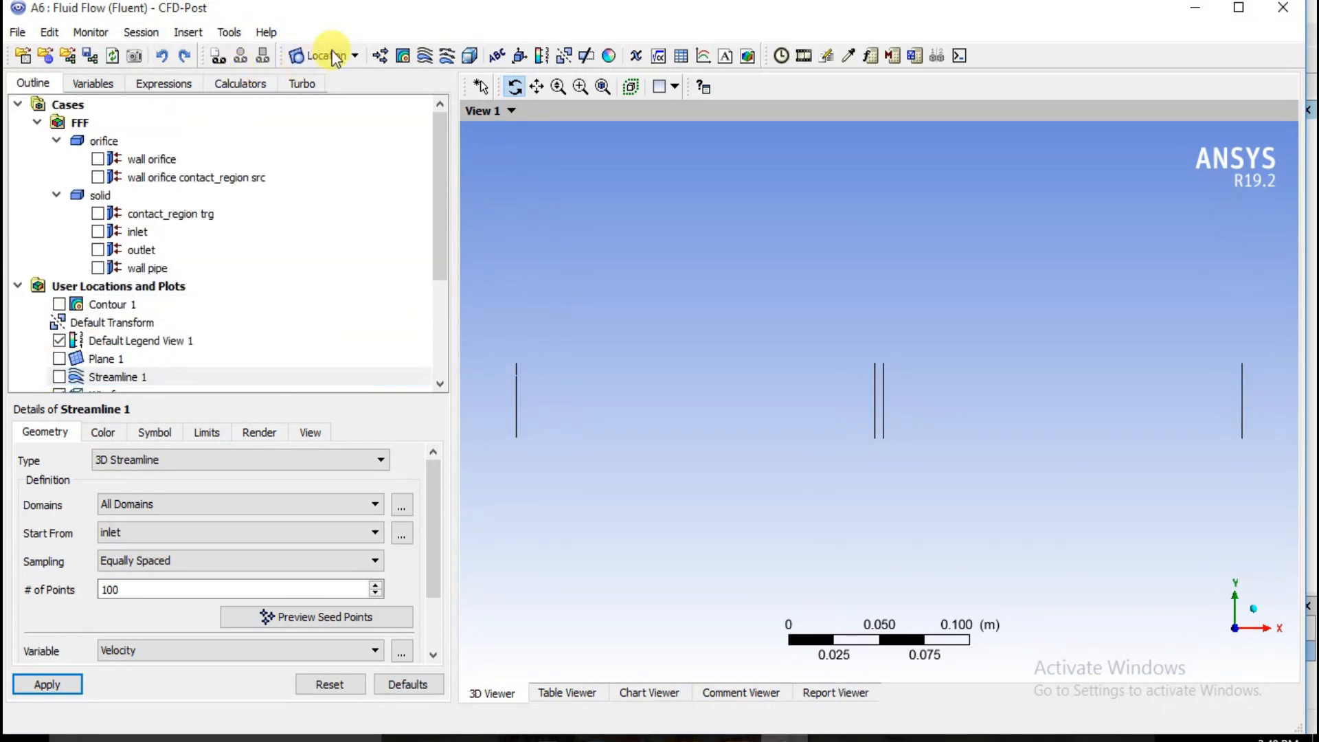
left_click(328, 127)
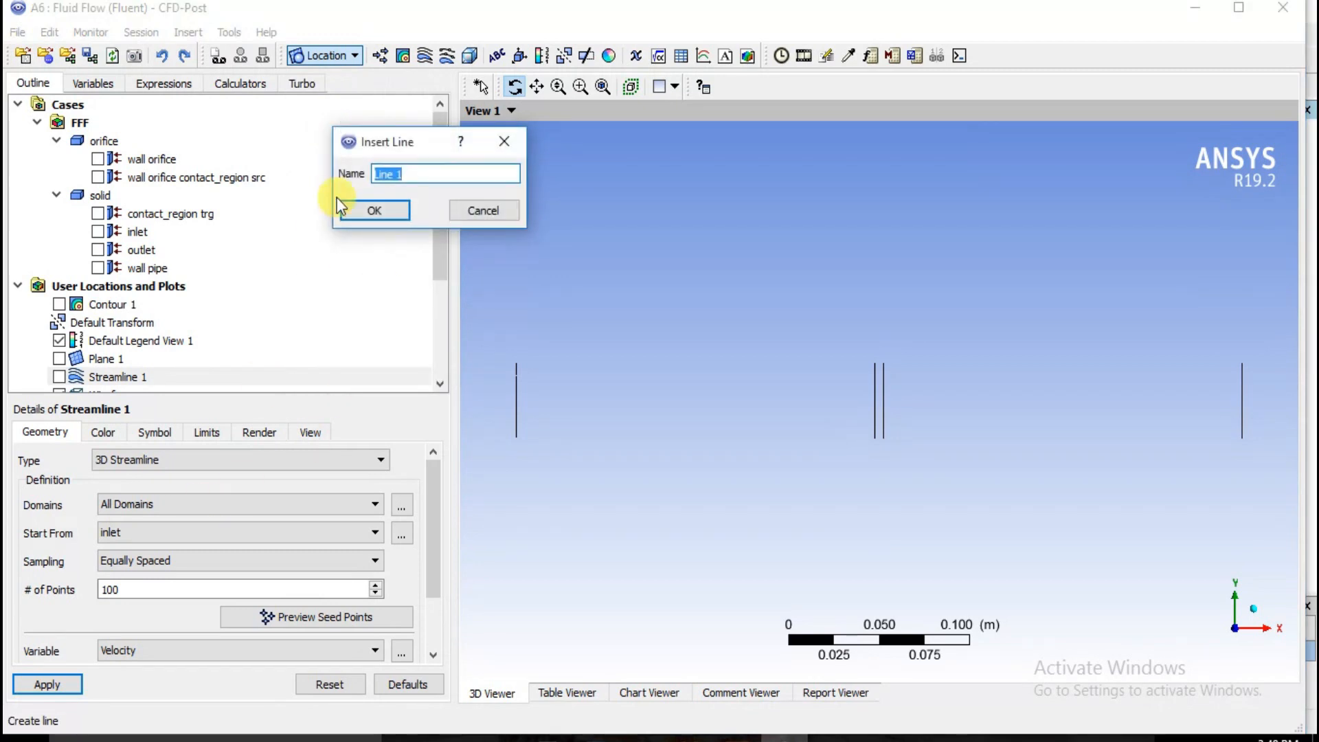
left_click(369, 209)
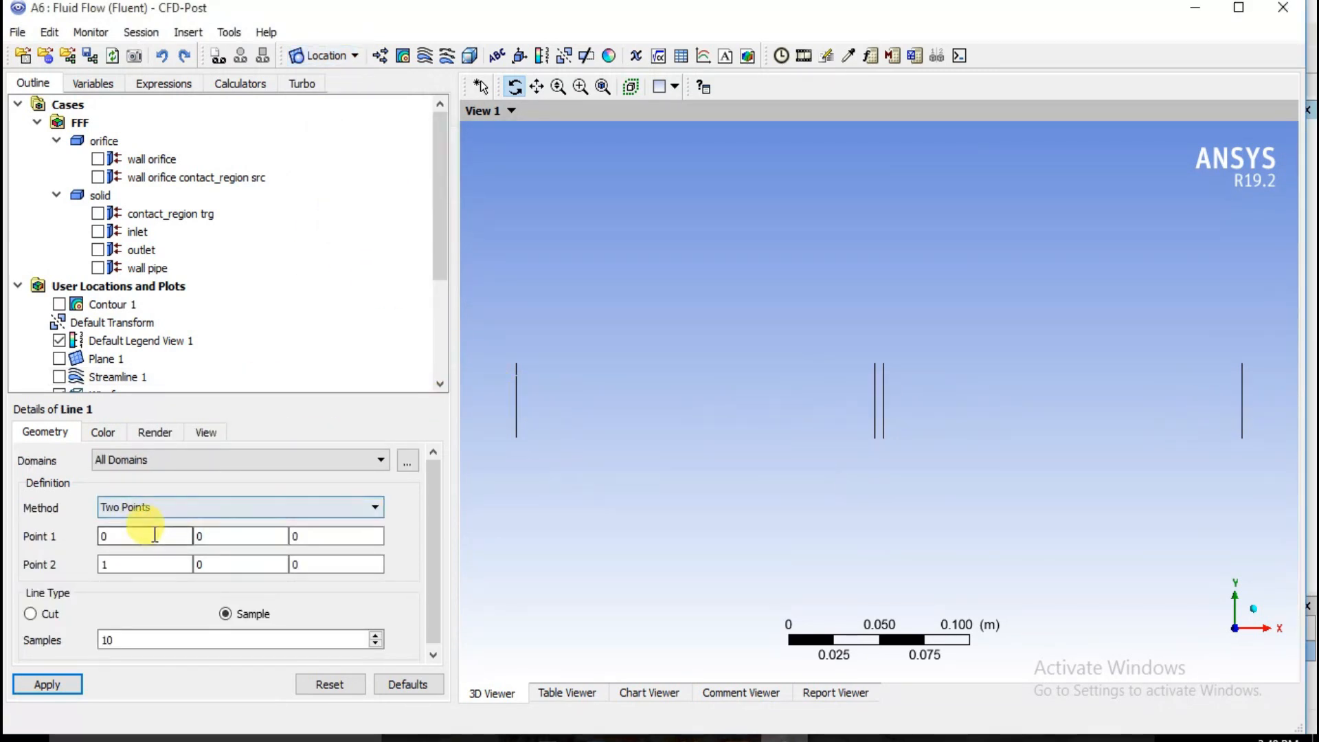
left_click(134, 538)
type("-0.2")
left_click(120, 570)
type("0.2")
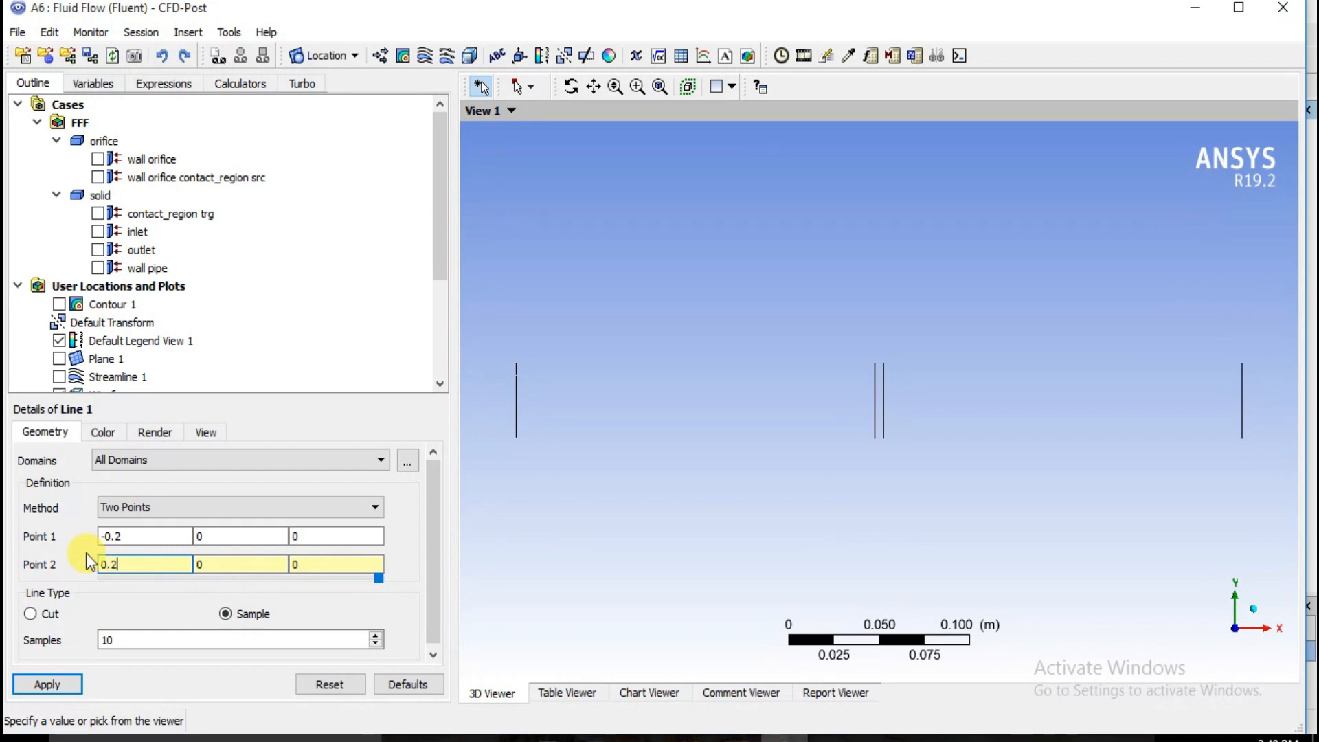
left_click(55, 683)
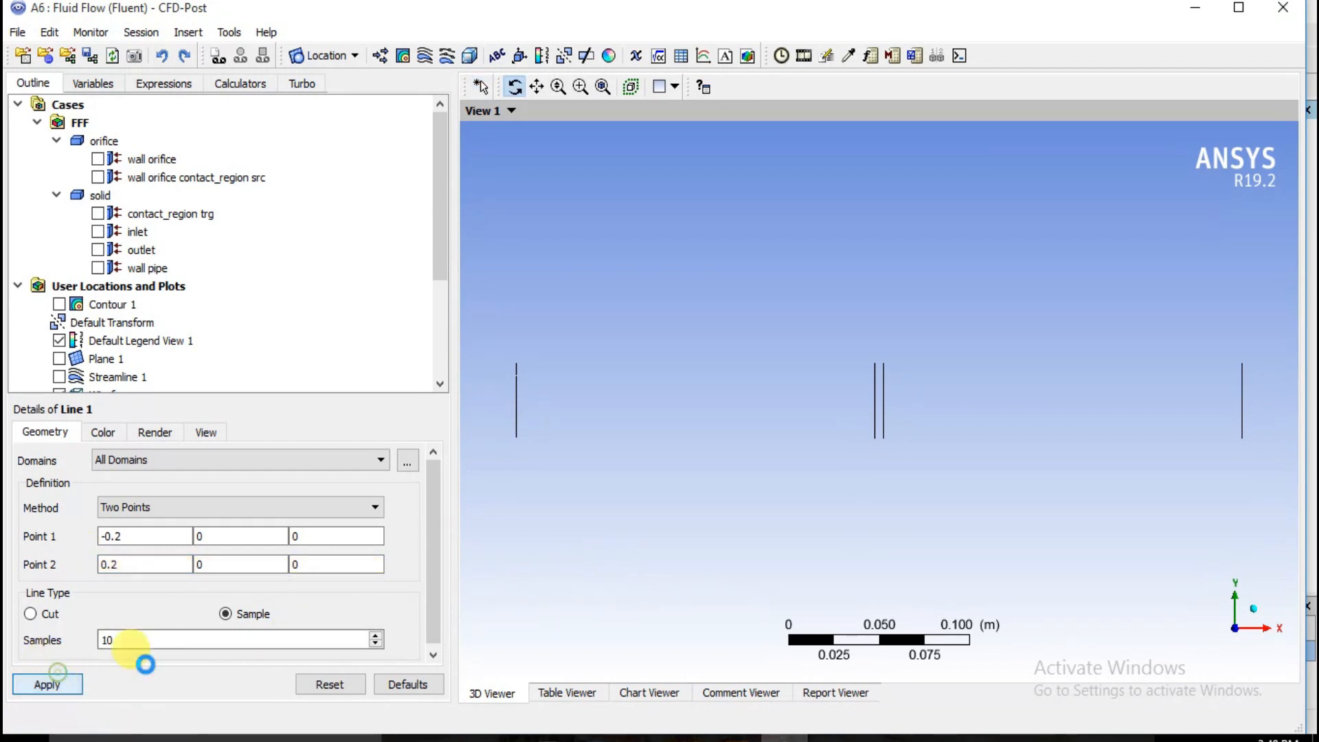
scroll(1100, 396, "down", 3)
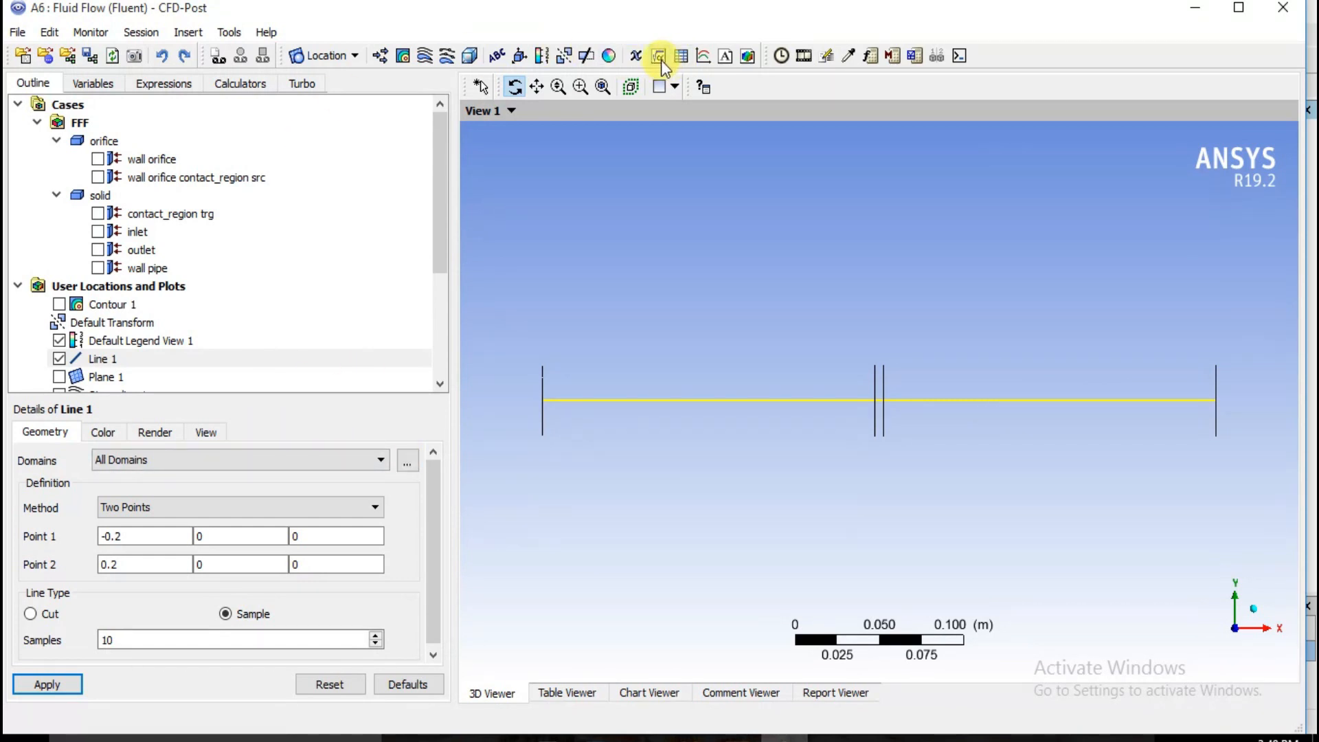
Step: Start a new chart, but return to Line 1 and apply 100 samples to it
left_click(702, 56)
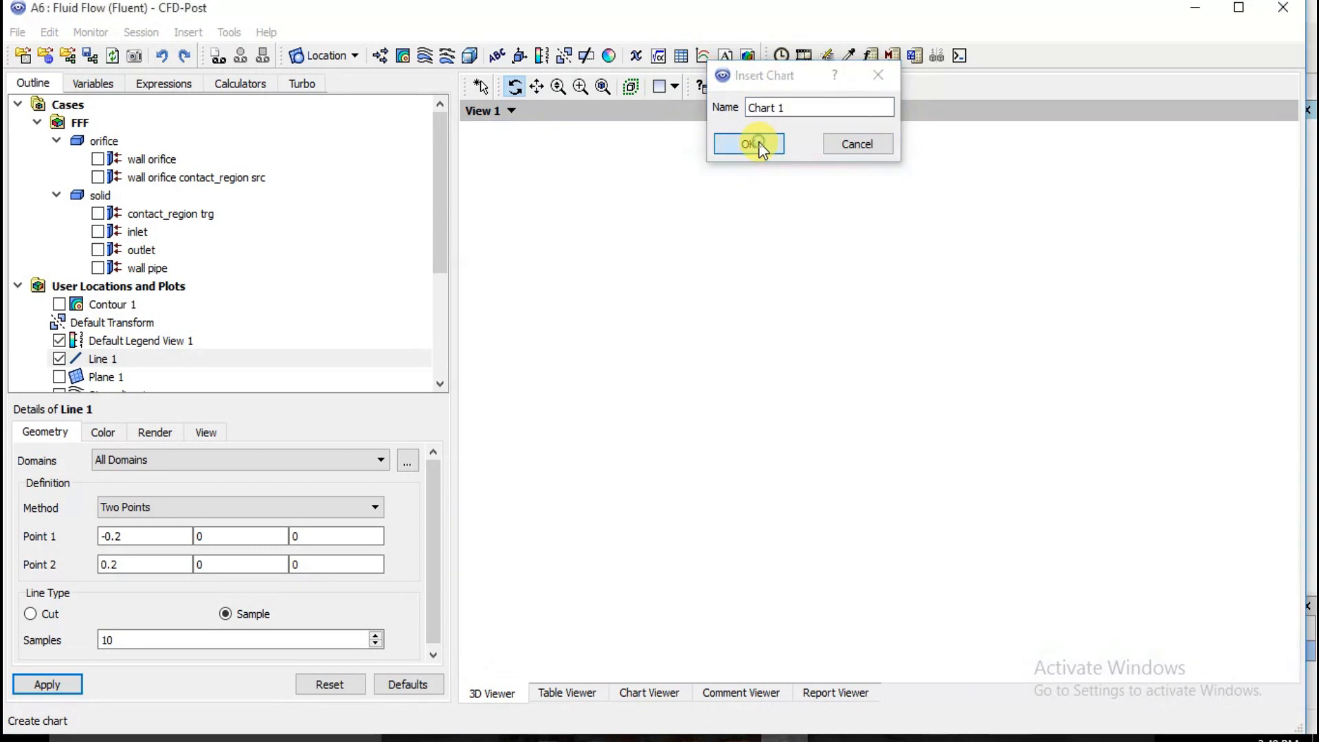
left_click(751, 144)
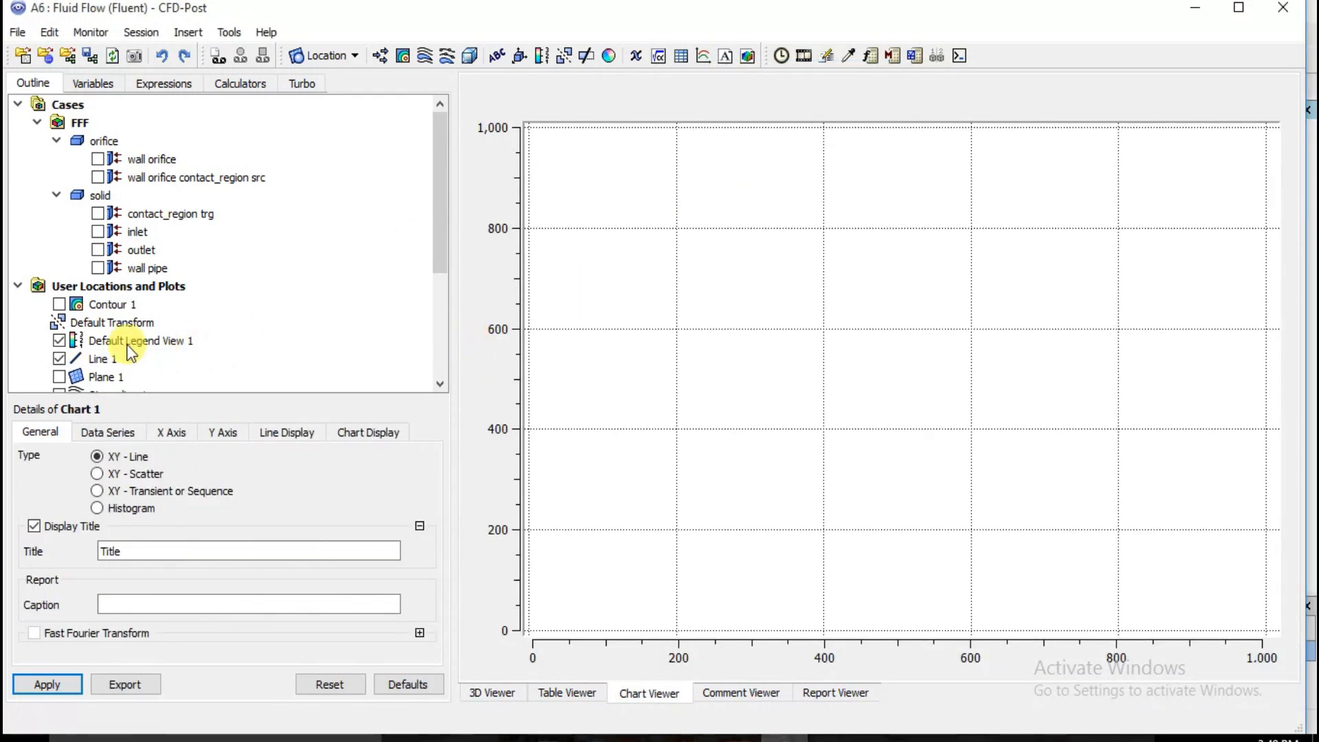
left_click(103, 359)
double_click(103, 640)
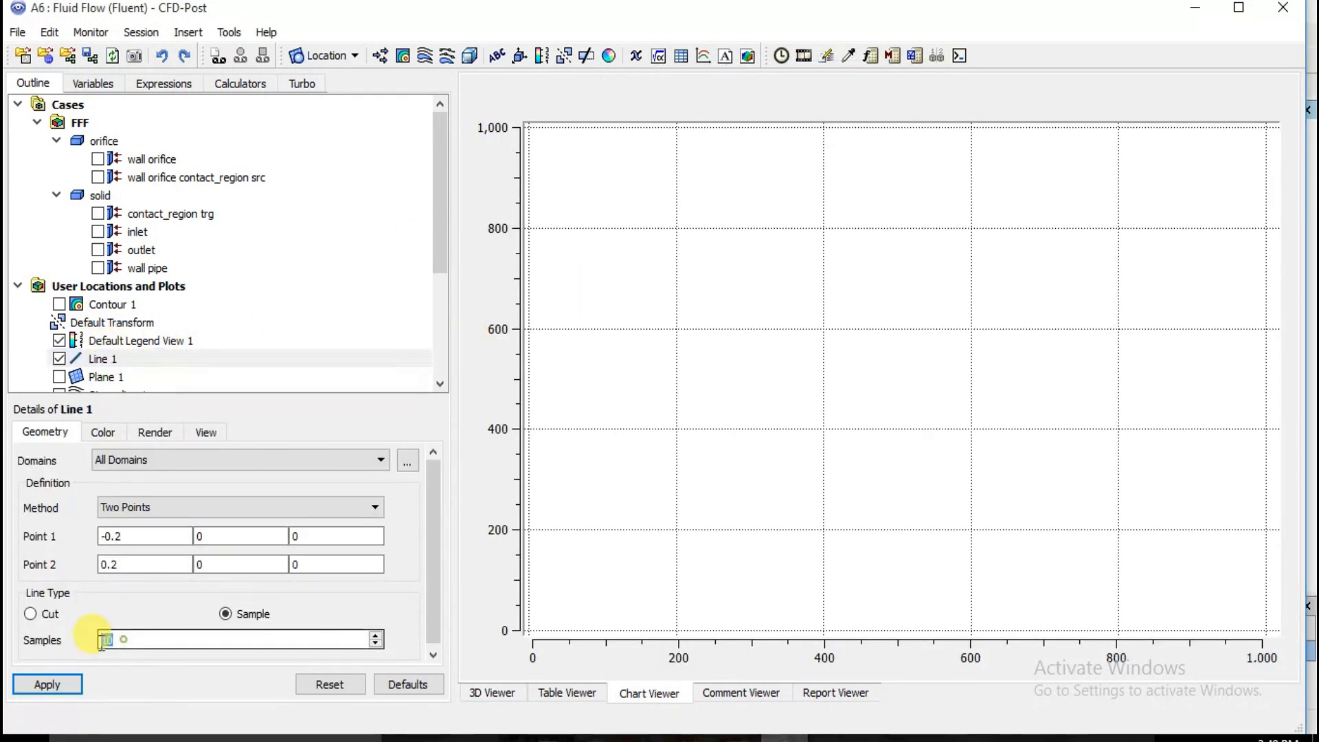
type("100")
left_click(46, 684)
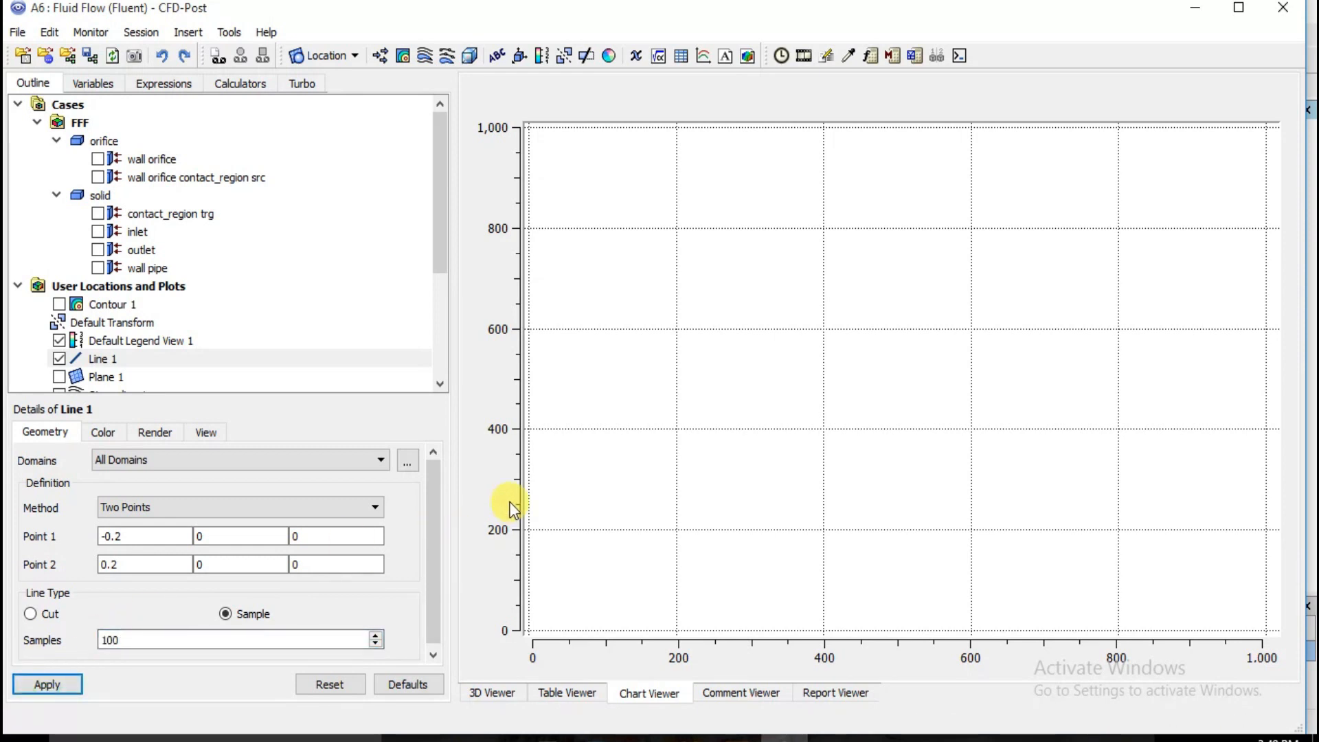
Step: Insert a chart with the default name and set the location of its data series to Line 1
left_click(153, 360)
scroll(164, 316, "down", 2)
scroll(163, 316, "down", 2)
scroll(163, 316, "up", 1)
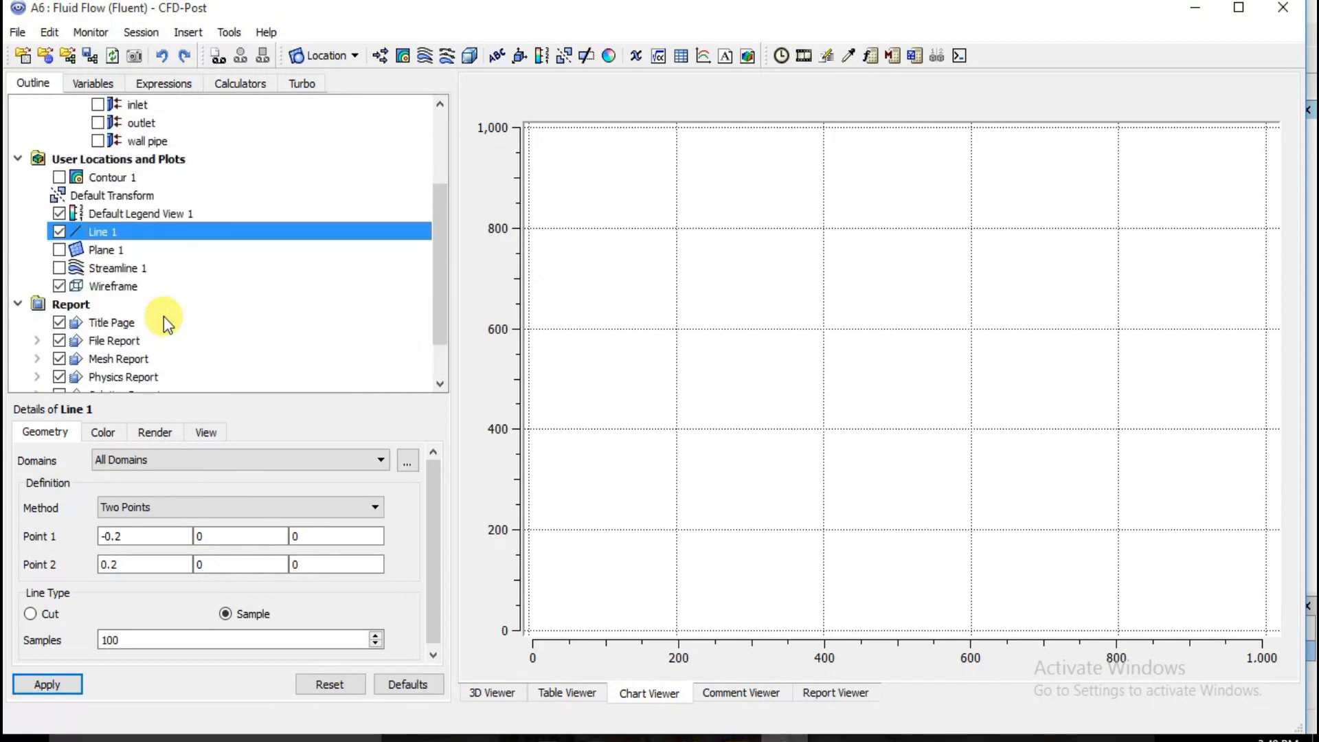
left_click(704, 58)
left_click(749, 141)
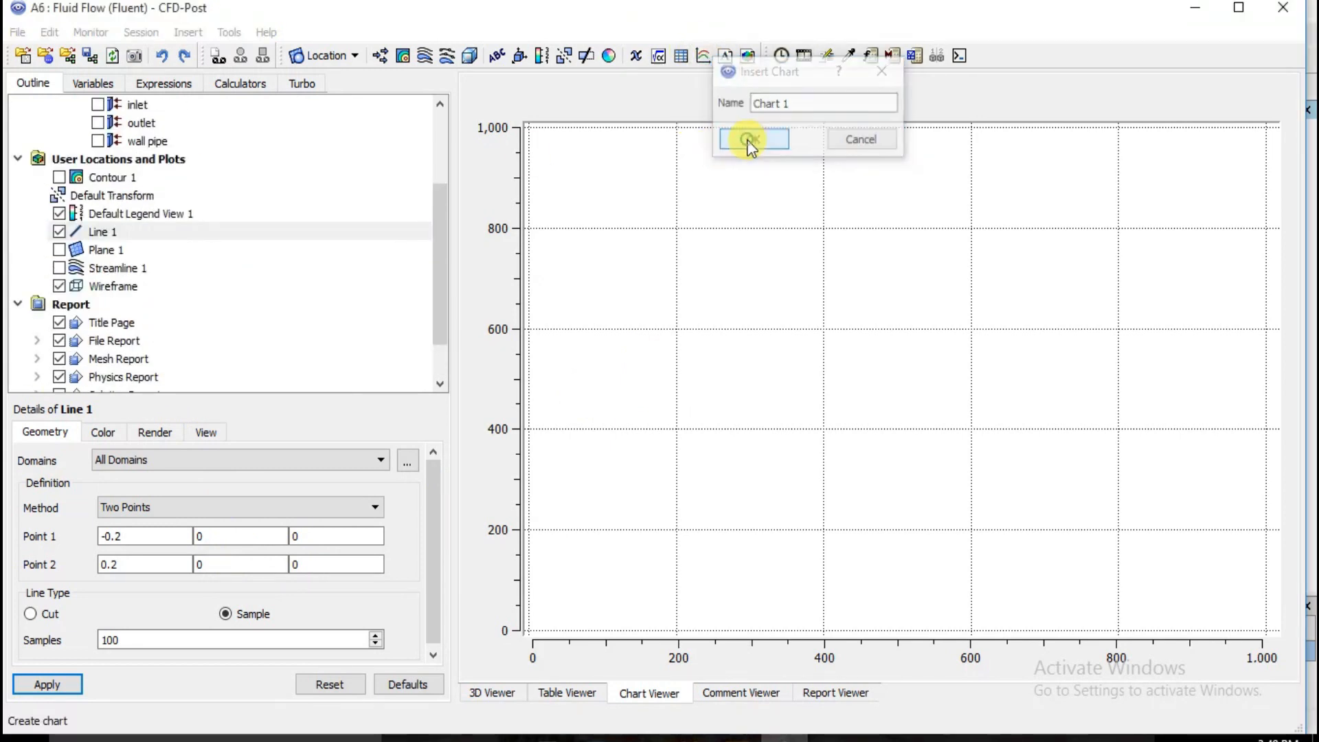
left_click(108, 433)
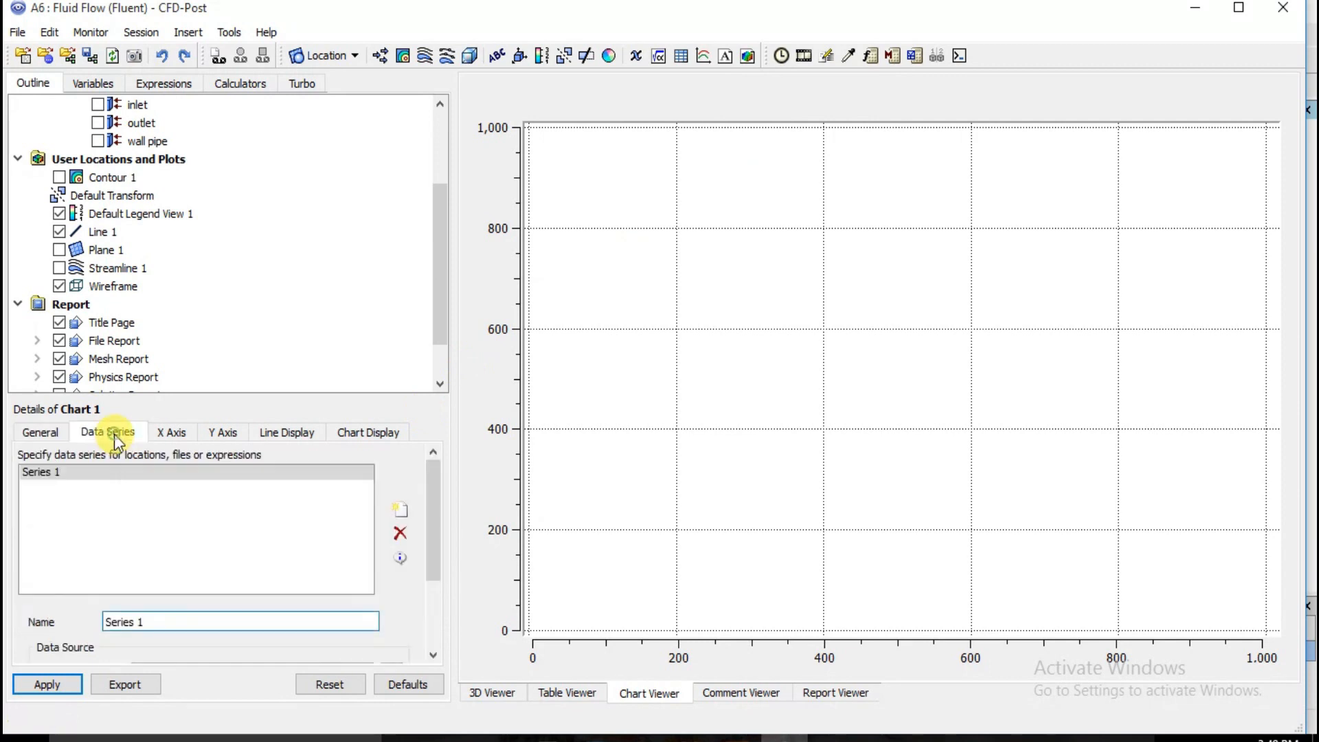
left_click_drag(427, 559, 426, 615)
left_click(291, 581)
left_click(226, 588)
Step: Check the chart's axis variables and plot Pressure on the Y axis against Chart Count on the X axis
left_click(168, 434)
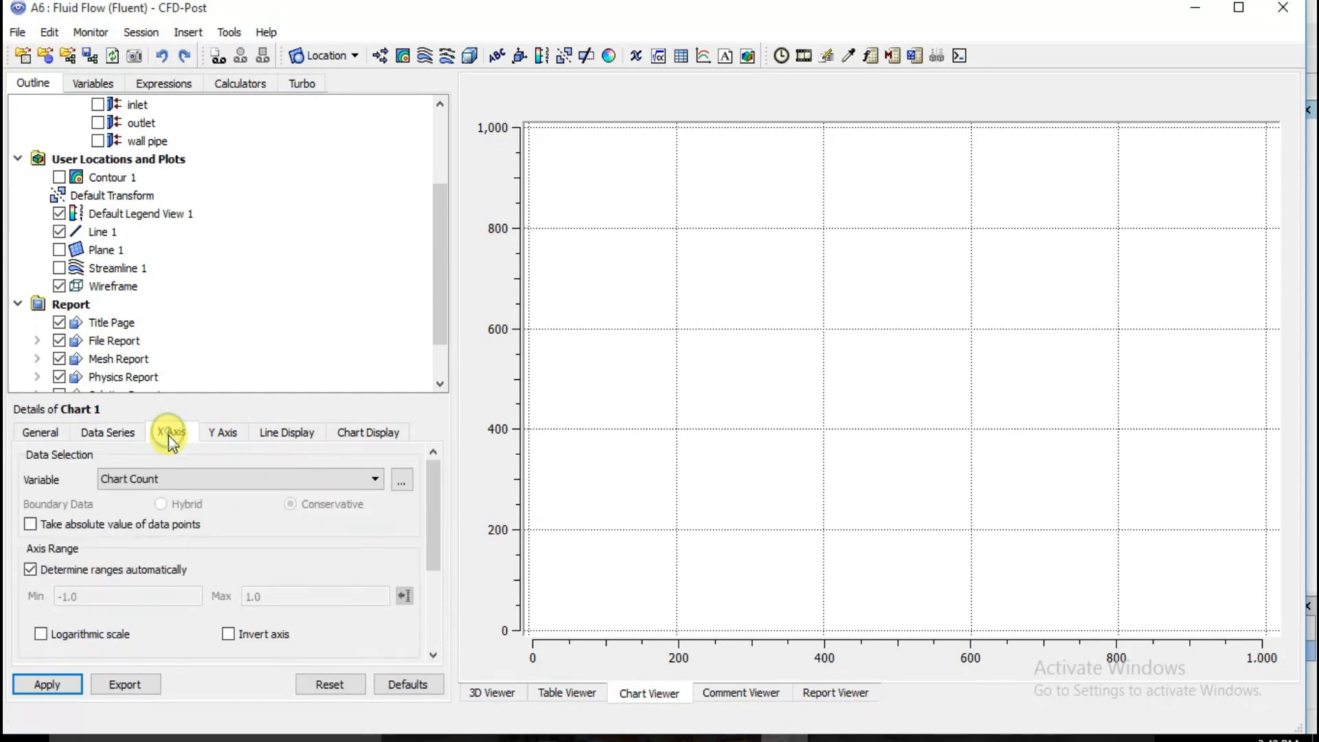
left_click(224, 433)
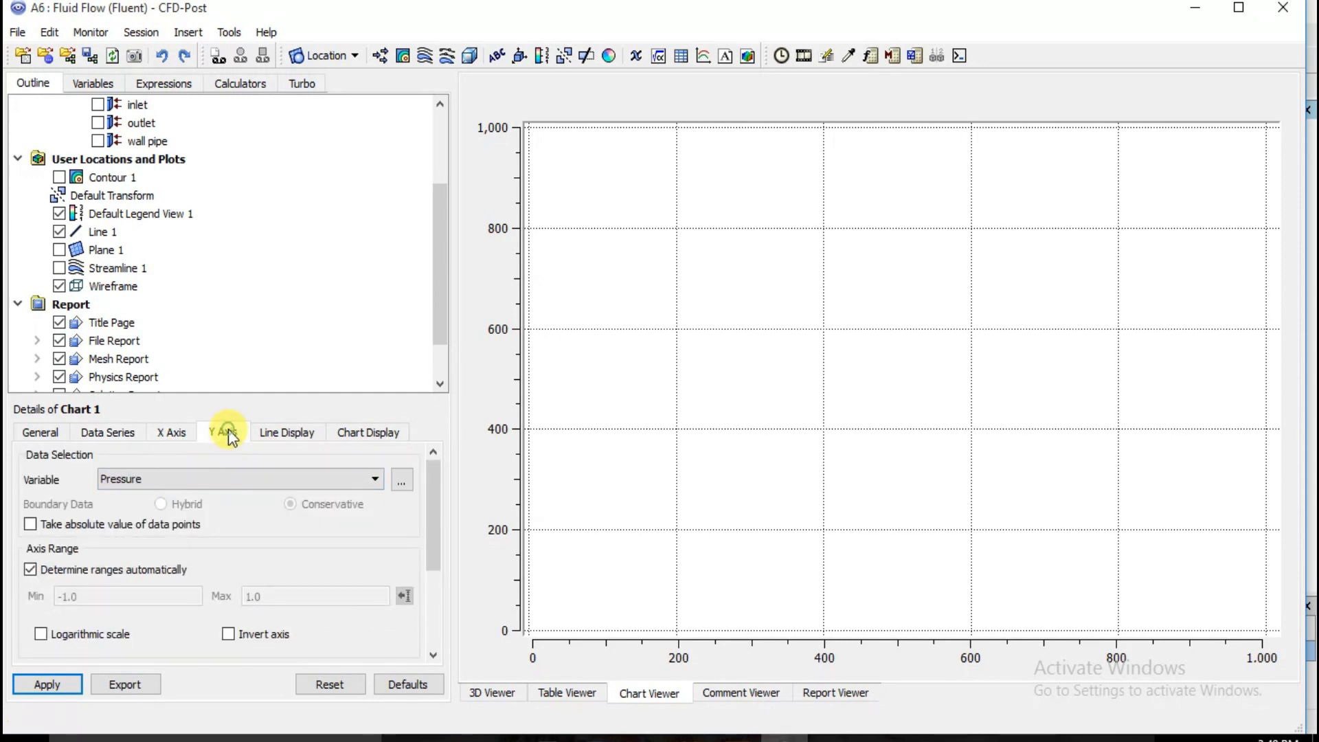
left_click(175, 432)
left_click(221, 431)
left_click(44, 685)
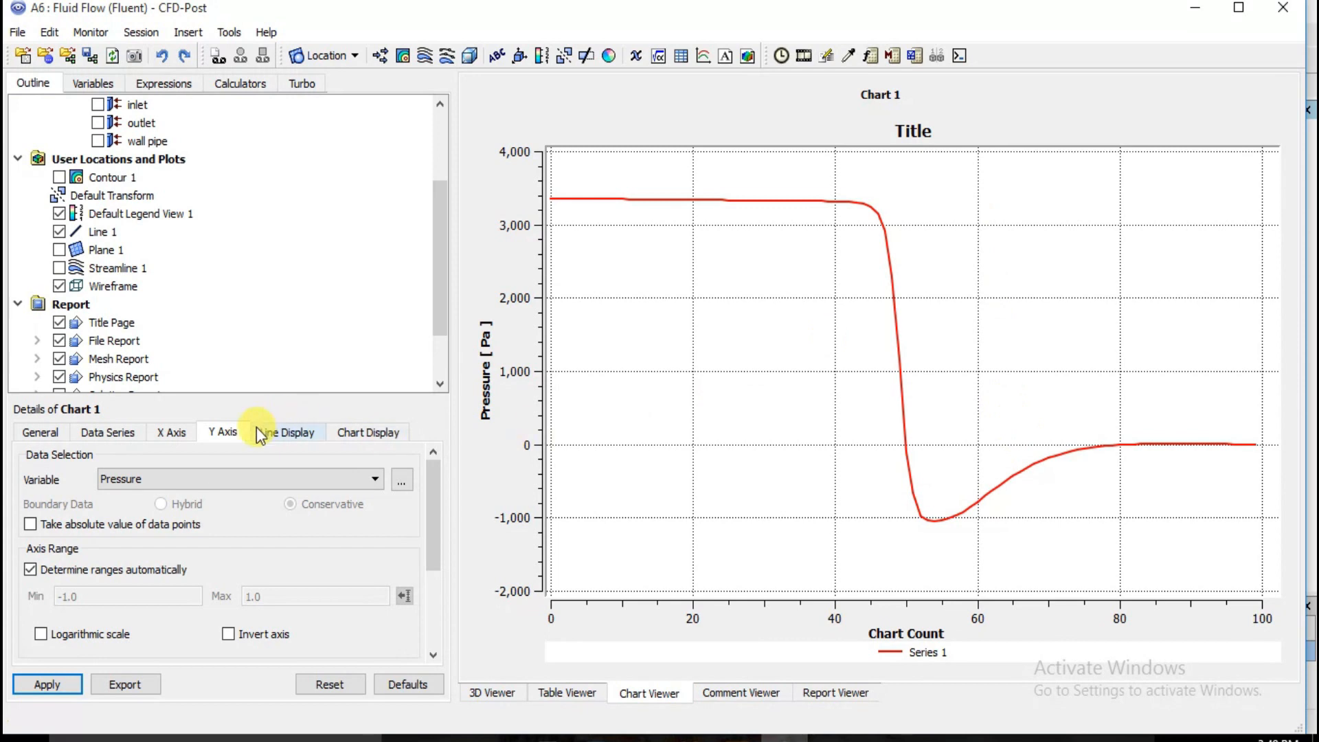
Step: Change the chart's Y-axis variable to Velocity, apply it and close CFD-Post
left_click(245, 485)
left_click(180, 560)
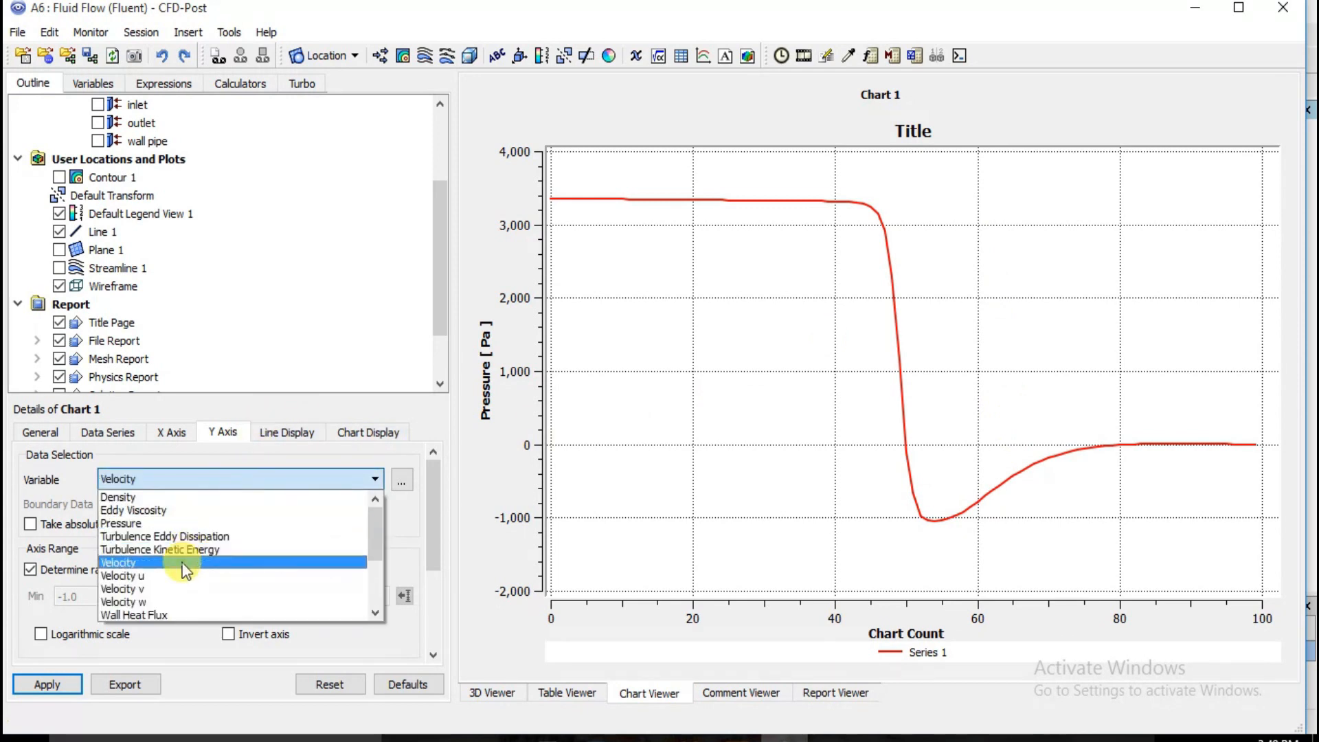
left_click(60, 685)
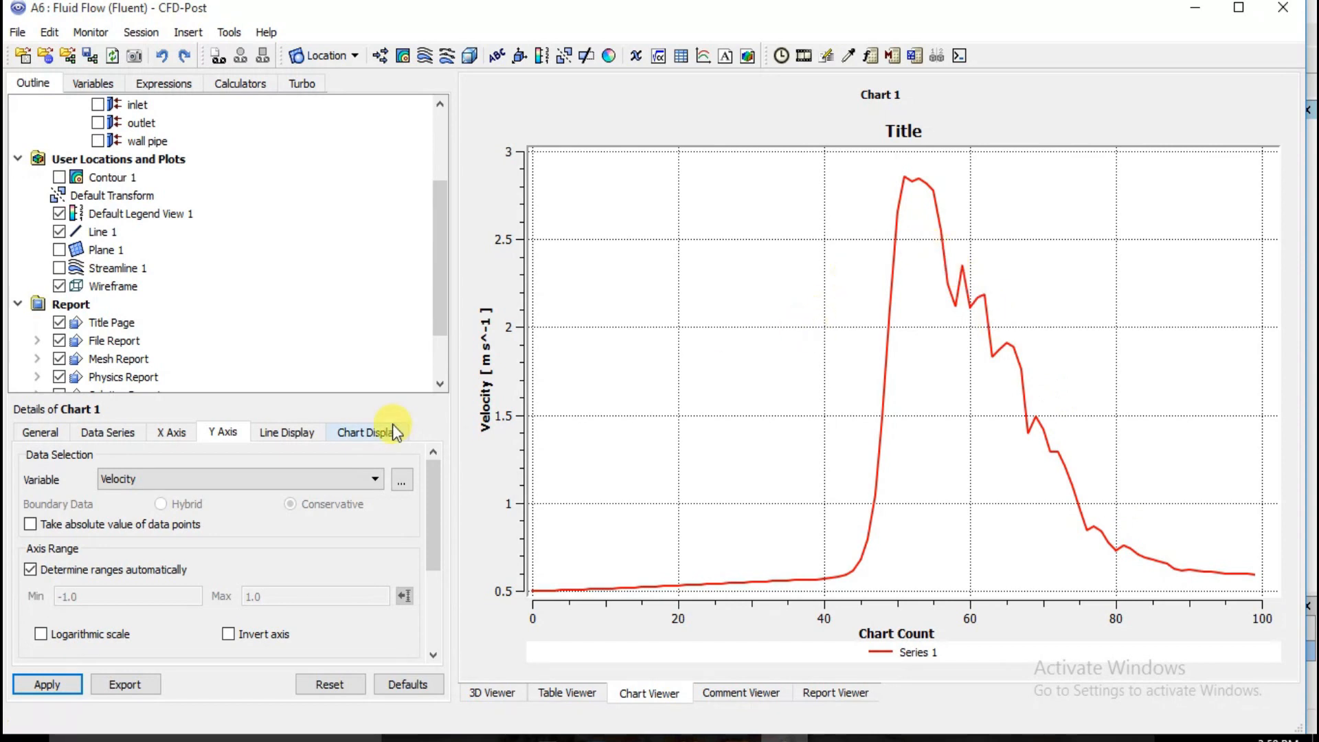
left_click(16, 33)
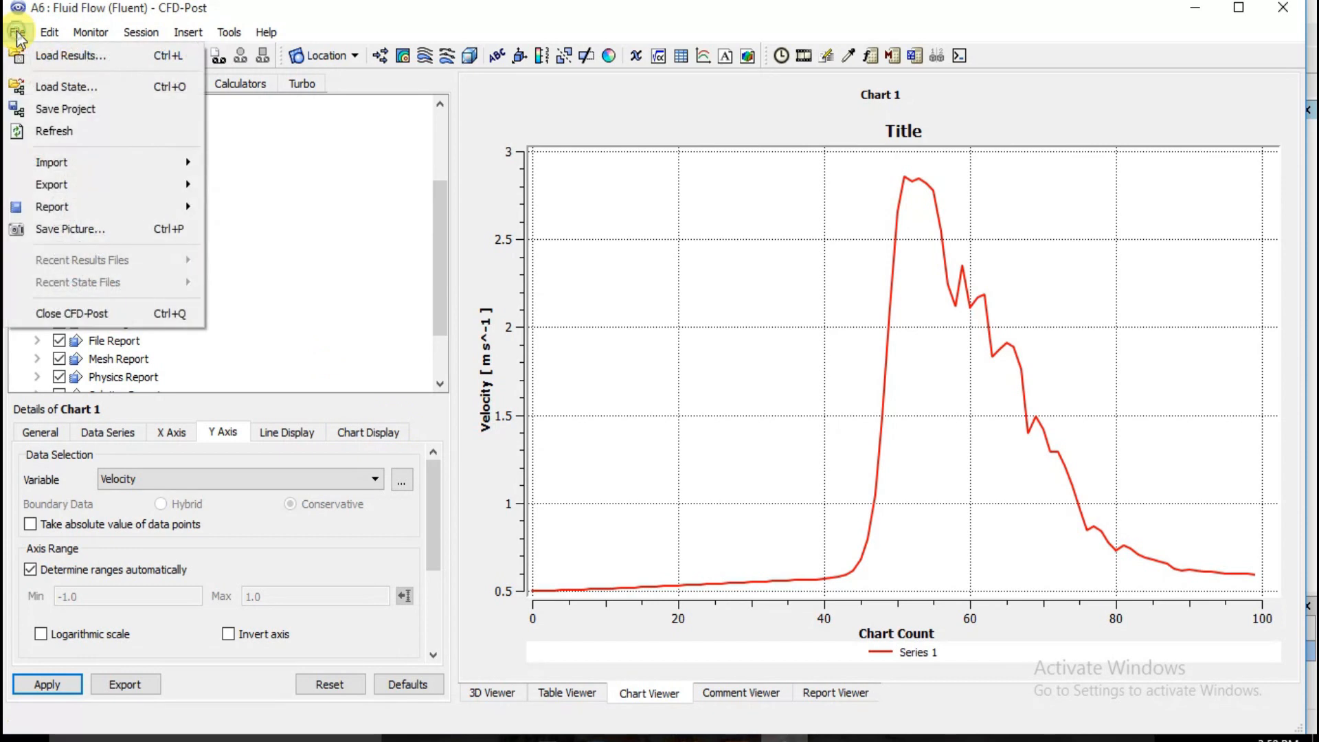
left_click(68, 312)
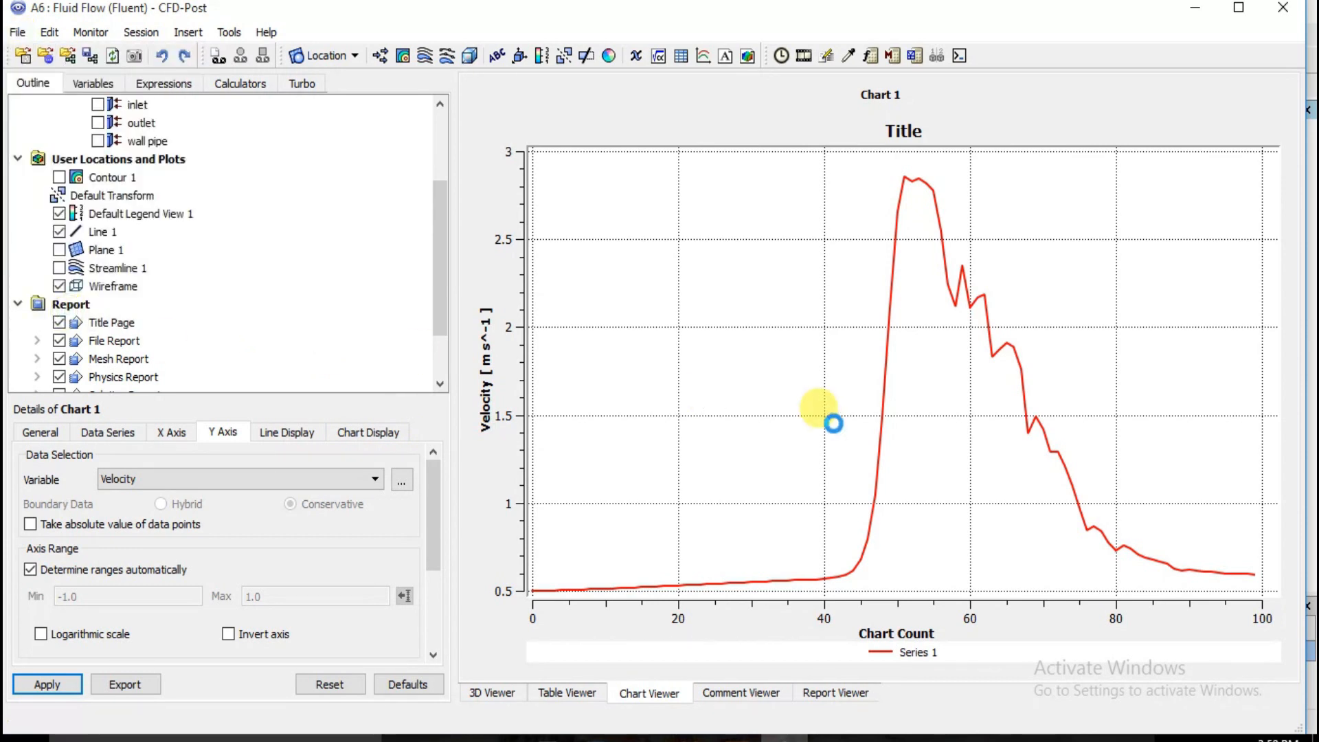